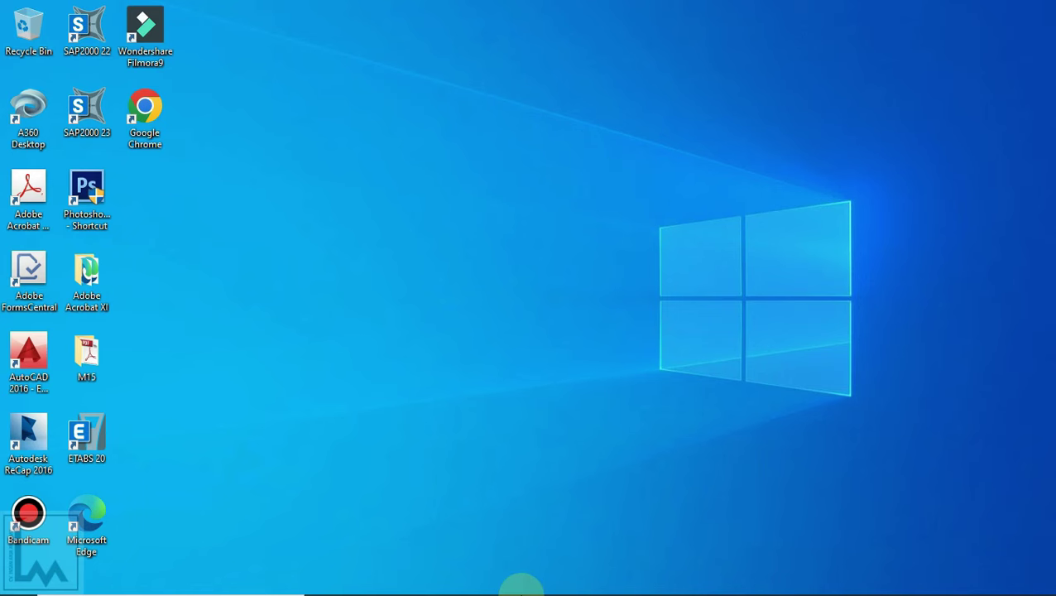
# - Restore the M15.pdf architectural drawing set in Adobe Acrobat Pro from the taskbar
pyautogui.moveTo(522, 591)
pyautogui.click(551, 581)
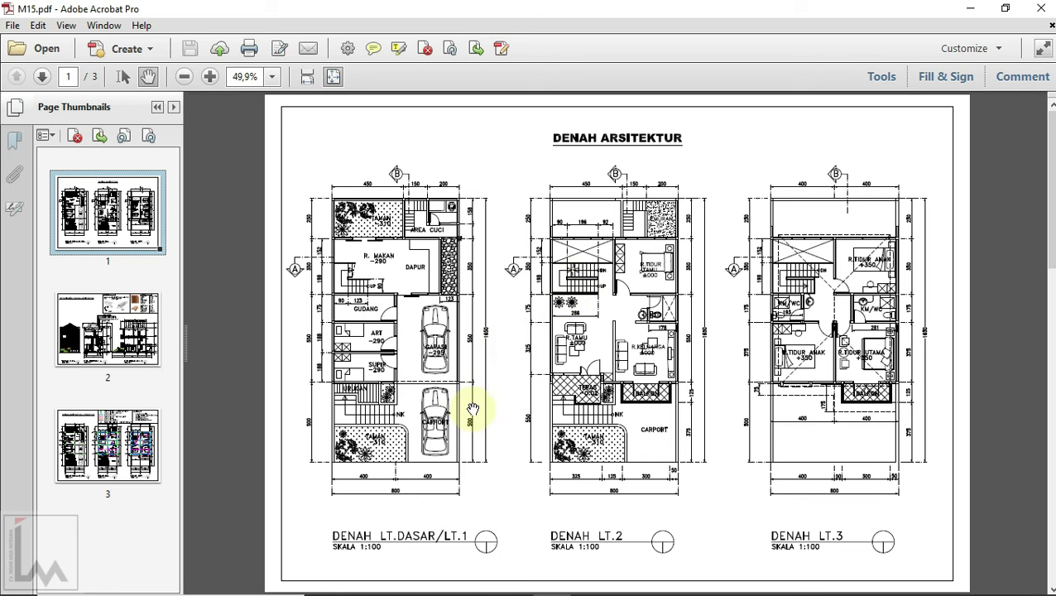
# - Hide the Acrobat navigation pane and enlarge the page 1 floor plans
pyautogui.keyDown('ctrl'); pyautogui.scroll(1, 472, 409); pyautogui.keyUp('ctrl')
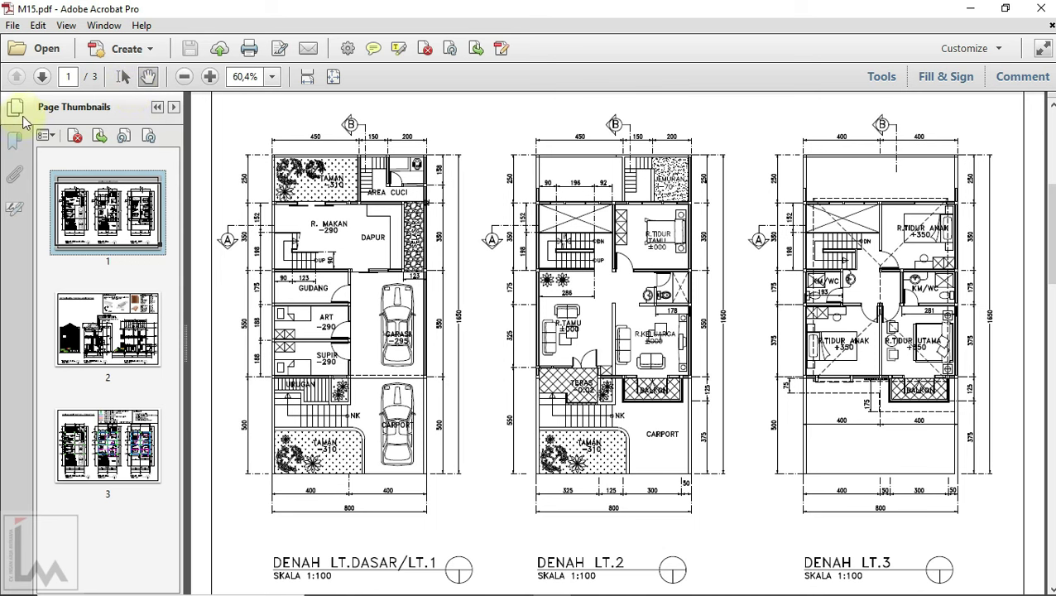
pyautogui.scroll(-1, 466, 250)
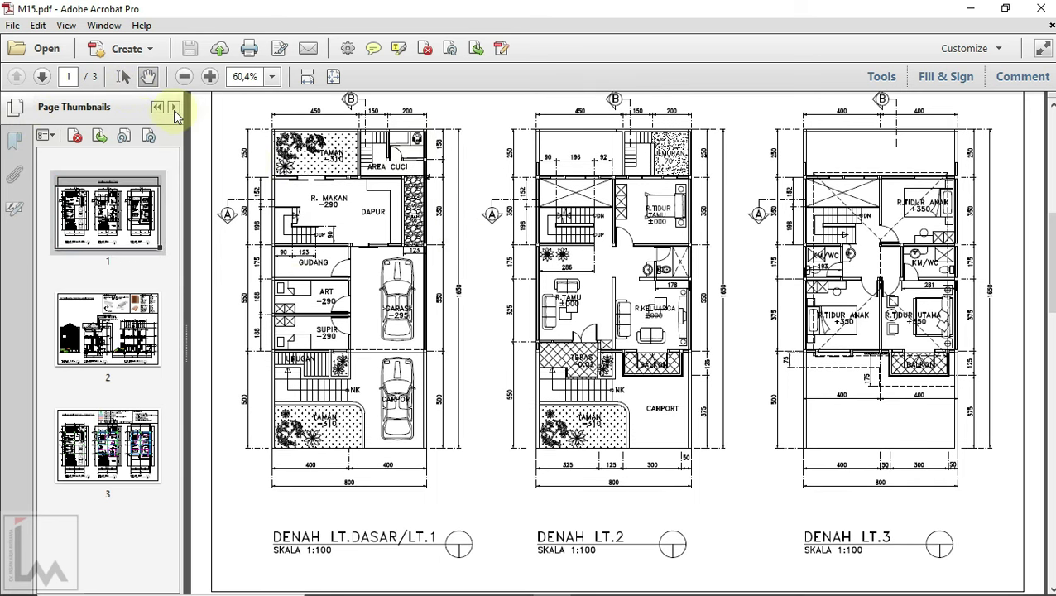
pyautogui.rightClick(12, 110)
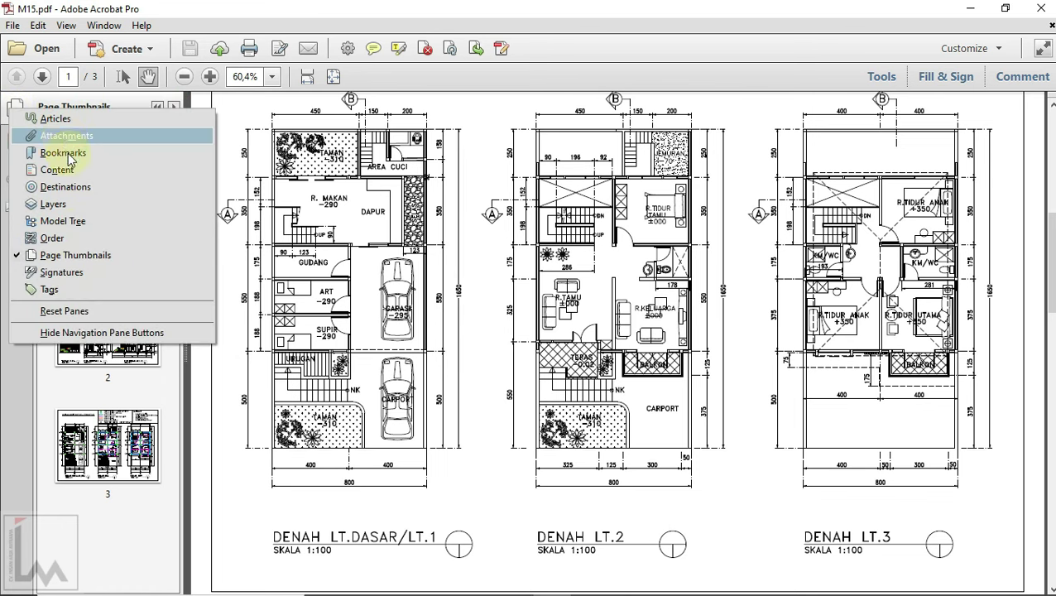
pyautogui.click(166, 331)
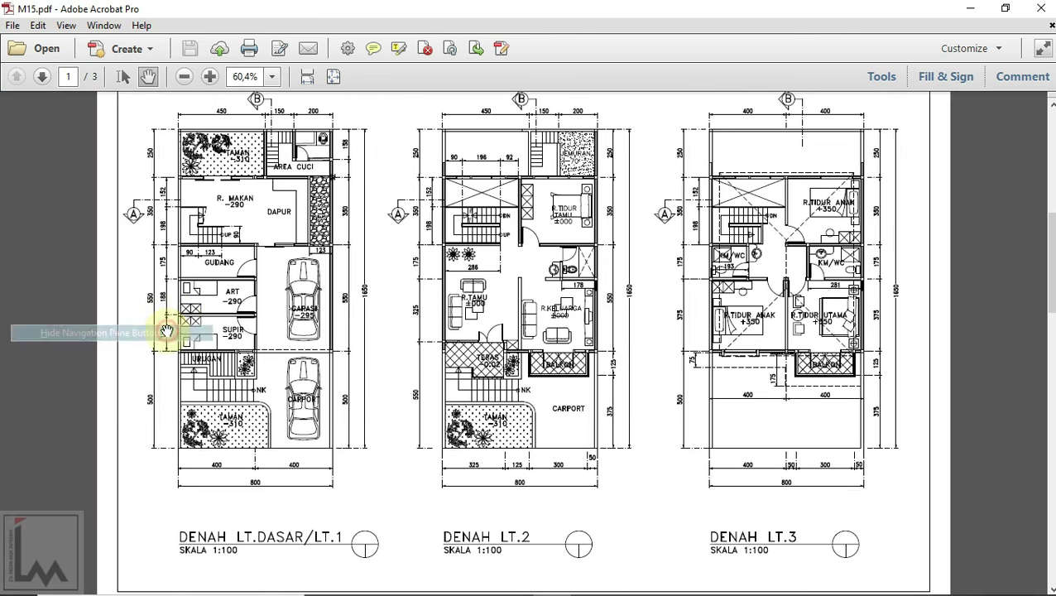
pyautogui.scroll(2, 361, 173)
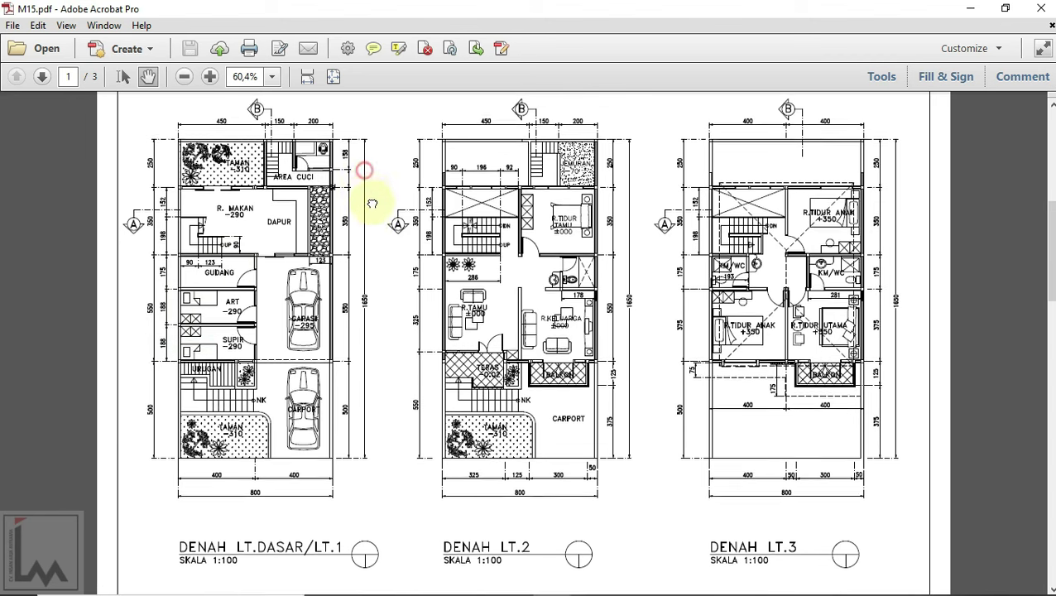
pyautogui.scroll(1, 362, 174)
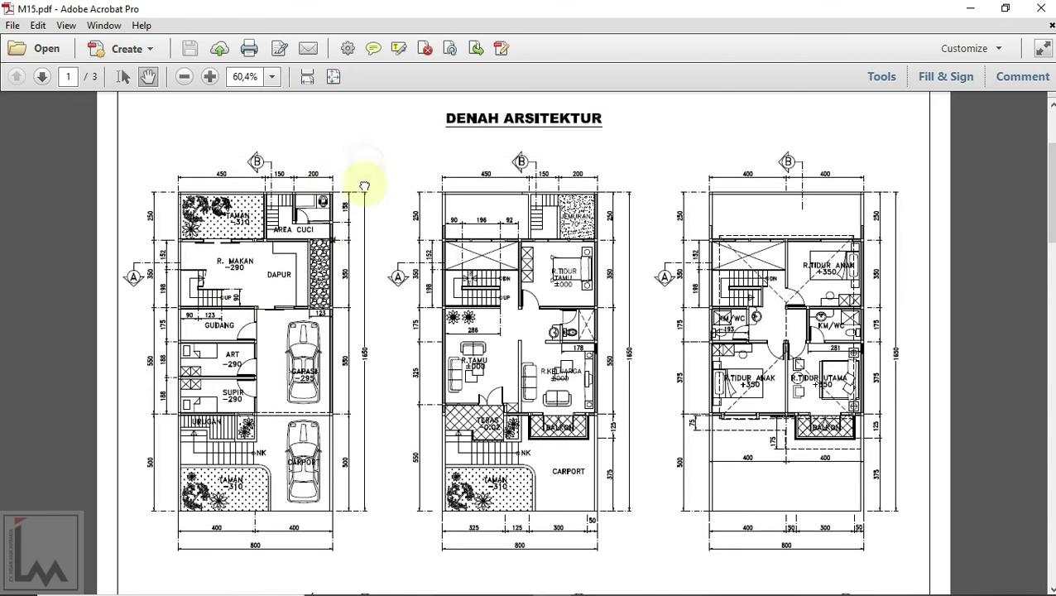
pyautogui.keyDown('ctrl'); pyautogui.scroll(2, 365, 146); pyautogui.keyUp('ctrl')
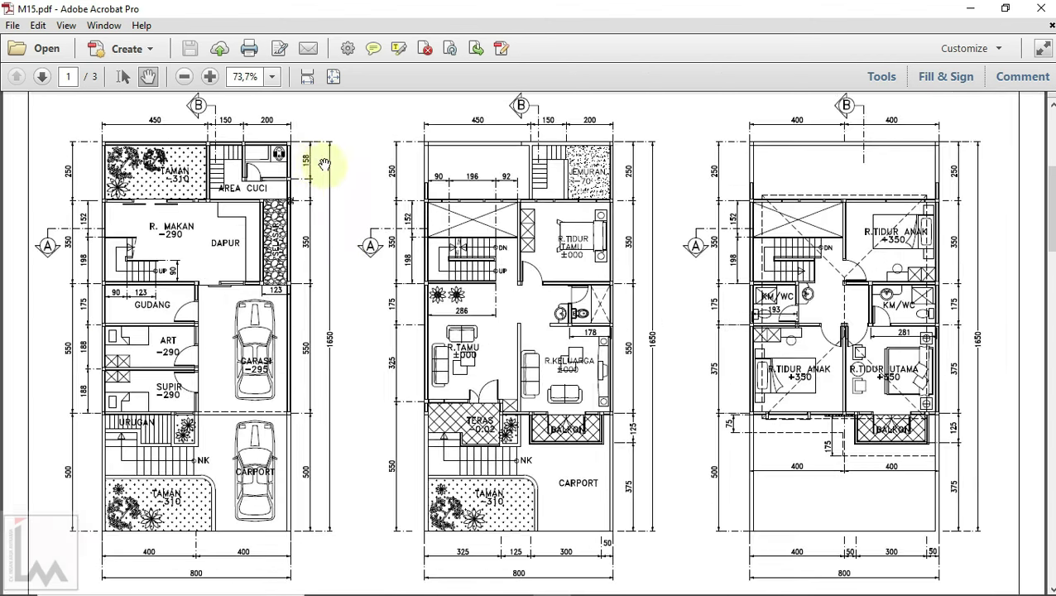
pyautogui.keyDown('ctrl'); pyautogui.scroll(1, 330, 161); pyautogui.keyUp('ctrl')
pyautogui.scroll(-1, 357, 271)
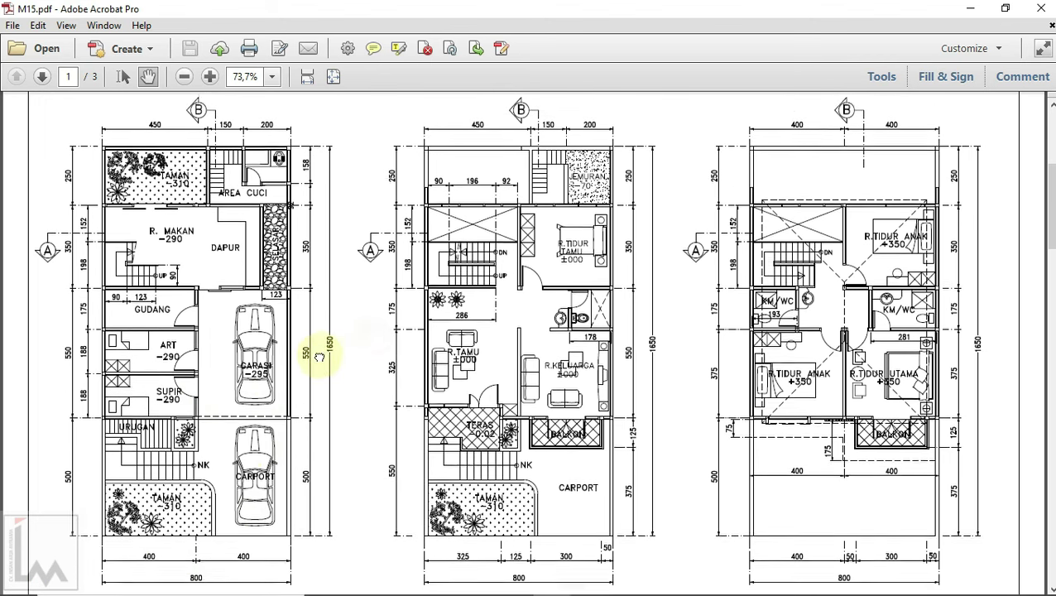
# - Pan across the DENAH LT.DASAR/LT.1 and LT.2 plans and zoom them to 100%
pyautogui.moveTo(653, 401)
pyautogui.mouseDown()
pyautogui.moveTo(652, 275)
pyautogui.moveTo(672, 406)
pyautogui.mouseUp()
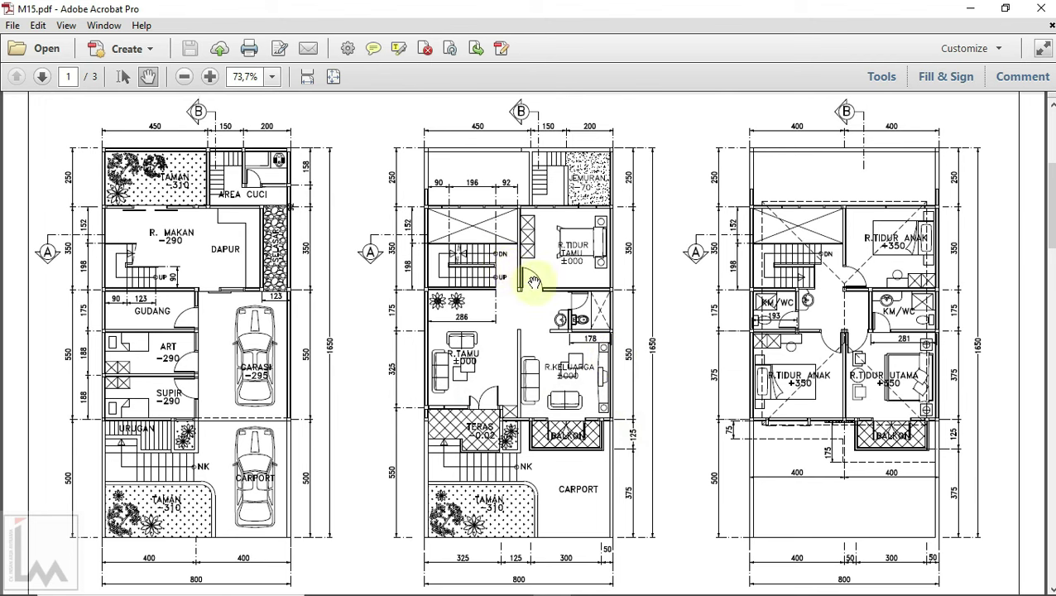
pyautogui.moveTo(683, 389); pyautogui.dragTo(664, 388)
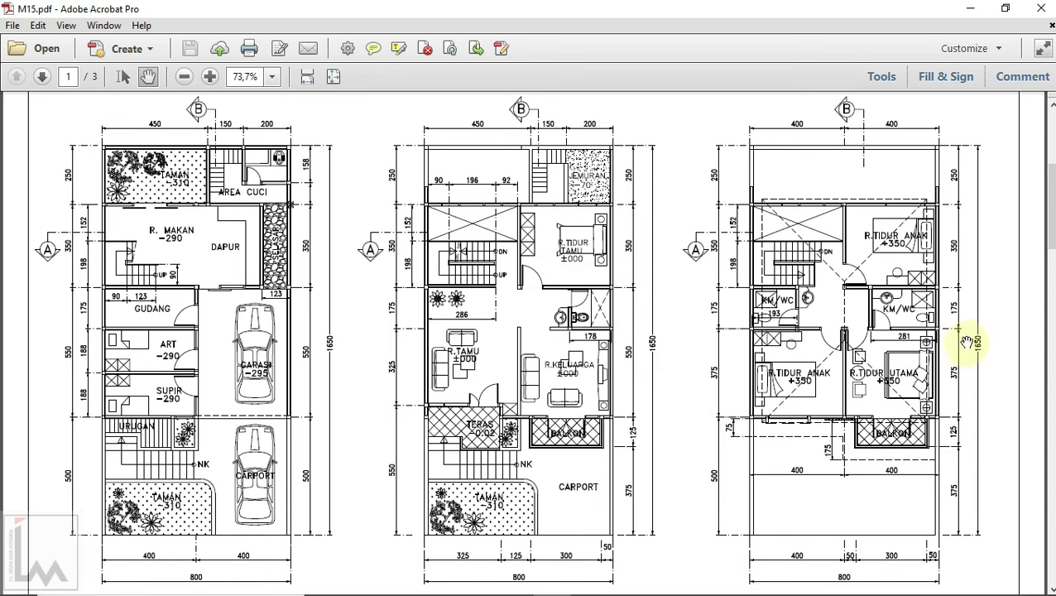
pyautogui.click(209, 77)
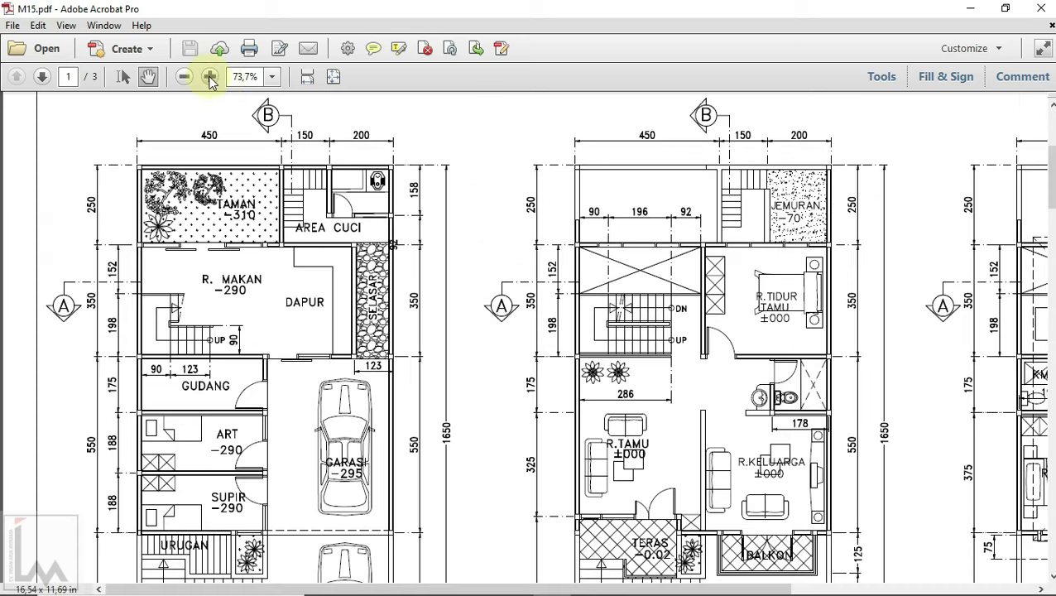
# - Pan the 100% view over the second and third floor plans up to their top edge
pyautogui.moveTo(799, 329)
pyautogui.mouseDown()
pyautogui.moveTo(412, 321)
pyautogui.moveTo(266, 345)
pyautogui.moveTo(332, 299)
pyautogui.moveTo(325, 177)
pyautogui.moveTo(330, 230)
pyautogui.mouseUp()
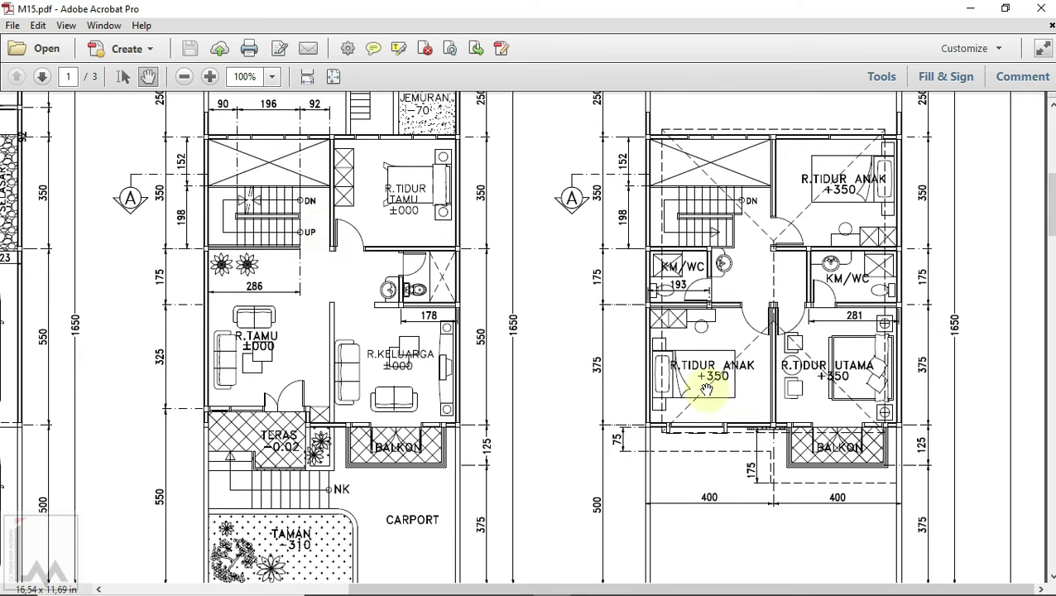
pyautogui.moveTo(730, 380); pyautogui.dragTo(735, 462)
pyautogui.scroll(1, 852, 422)
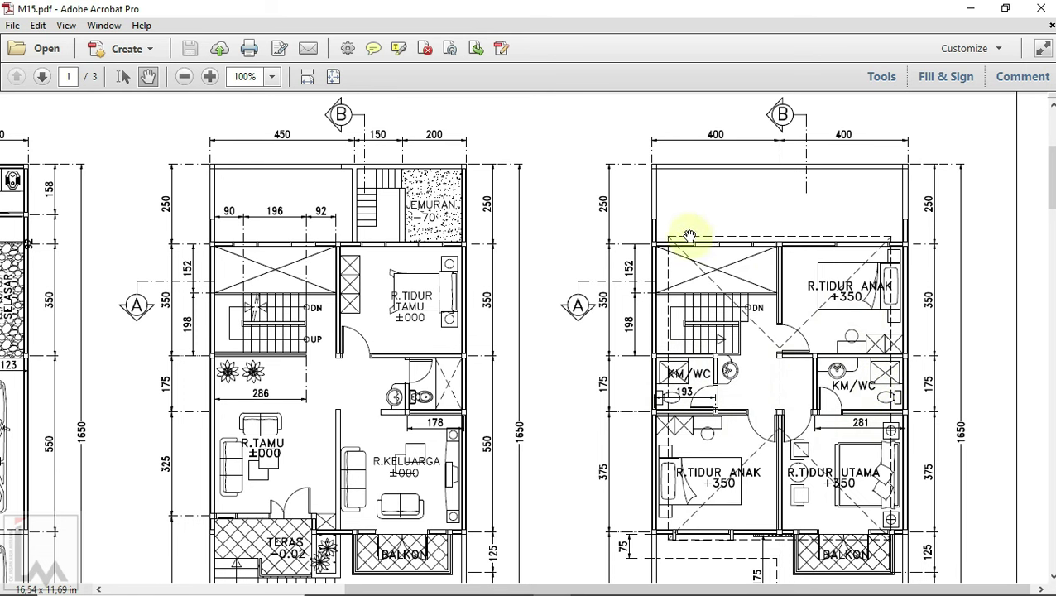
# - Scroll down to page 2, the POTONGAN & TAMPAK ARSITEKTUR sheet
pyautogui.keyDown('ctrl'); pyautogui.scroll(-1, 684, 284); pyautogui.keyUp('ctrl')
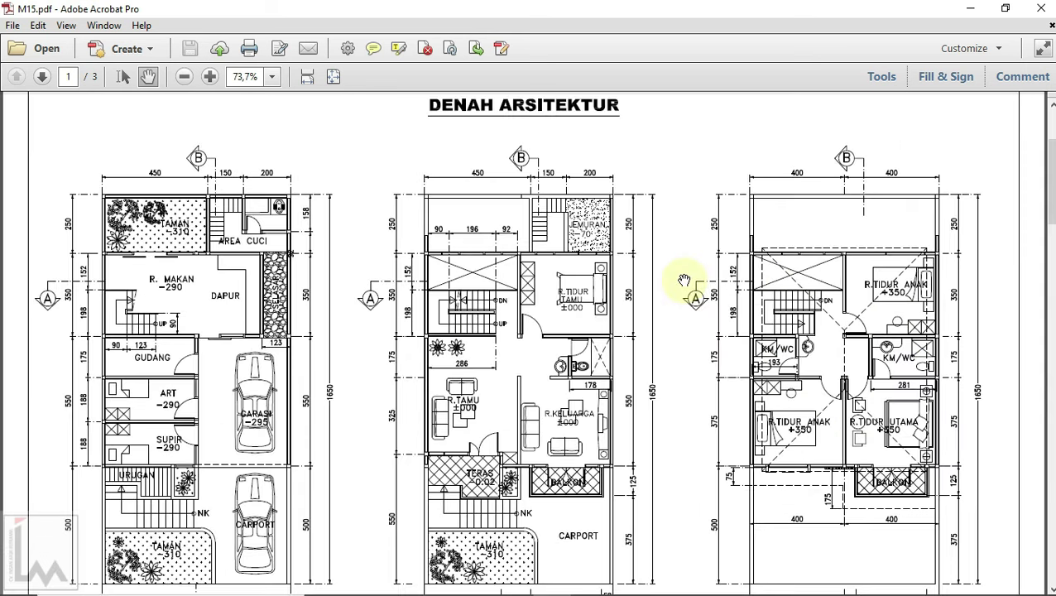
pyautogui.scroll(-1, 664, 236)
pyautogui.scroll(-1, 653, 235)
pyautogui.scroll(-1, 651, 236)
pyautogui.scroll(-2, 642, 236)
pyautogui.scroll(-1, 642, 236)
pyautogui.scroll(-2, 639, 237)
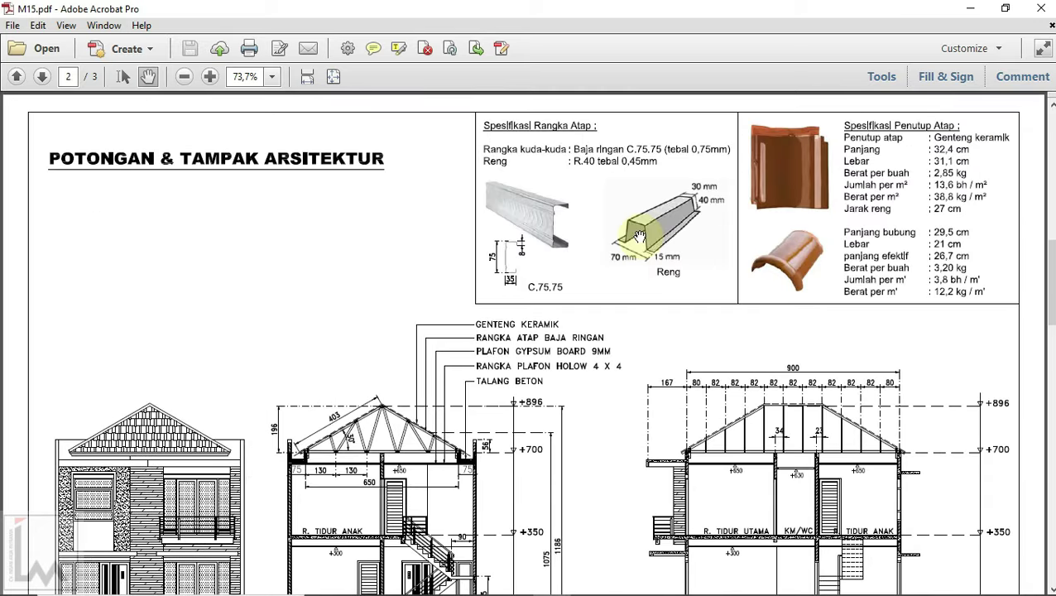
# - Inspect the section titles and lower floors of cross section POT. MELINTANG A
pyautogui.keyDown('ctrl'); pyautogui.scroll(-1, 638, 236); pyautogui.keyUp('ctrl')
pyautogui.scroll(-1, 617, 365)
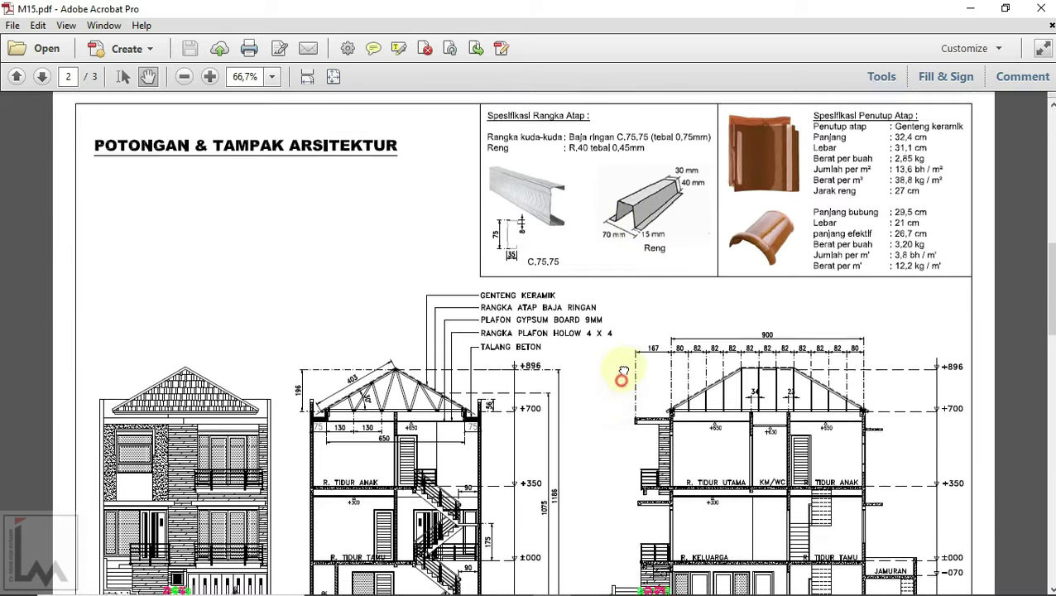
pyautogui.scroll(-3, 623, 314)
pyautogui.moveTo(624, 302); pyautogui.dragTo(622, 224)
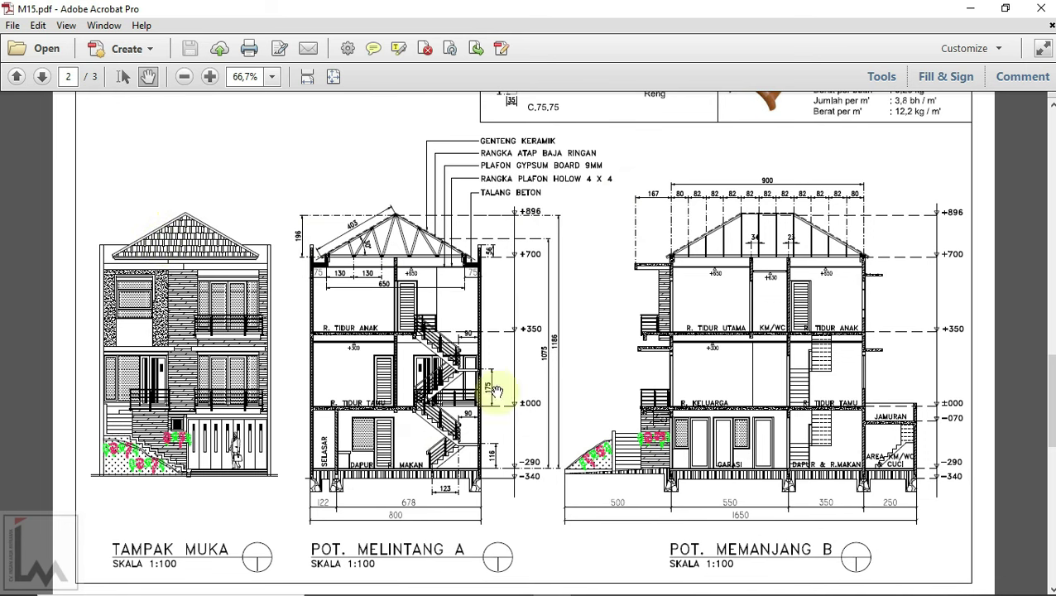
pyautogui.keyDown('ctrl'); pyautogui.scroll(1, 478, 412); pyautogui.keyUp('ctrl')
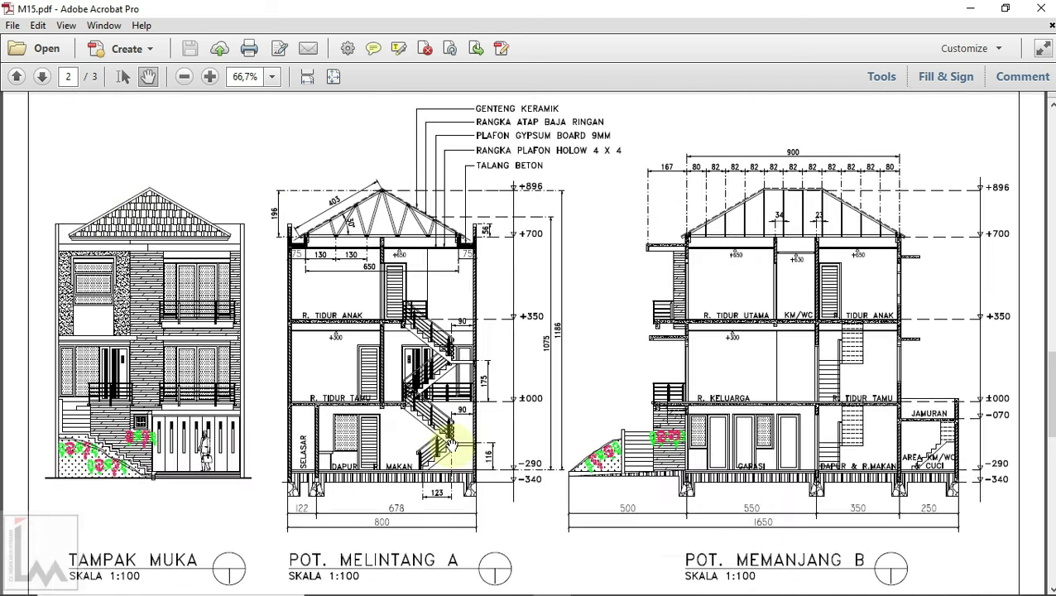
pyautogui.keyDown('ctrl'); pyautogui.scroll(2, 434, 413); pyautogui.keyUp('ctrl')
pyautogui.scroll(1, 429, 405)
pyautogui.moveTo(544, 280)
pyautogui.mouseDown()
pyautogui.moveTo(546, 255)
pyautogui.moveTo(510, 403)
pyautogui.moveTo(513, 443)
pyautogui.mouseUp()
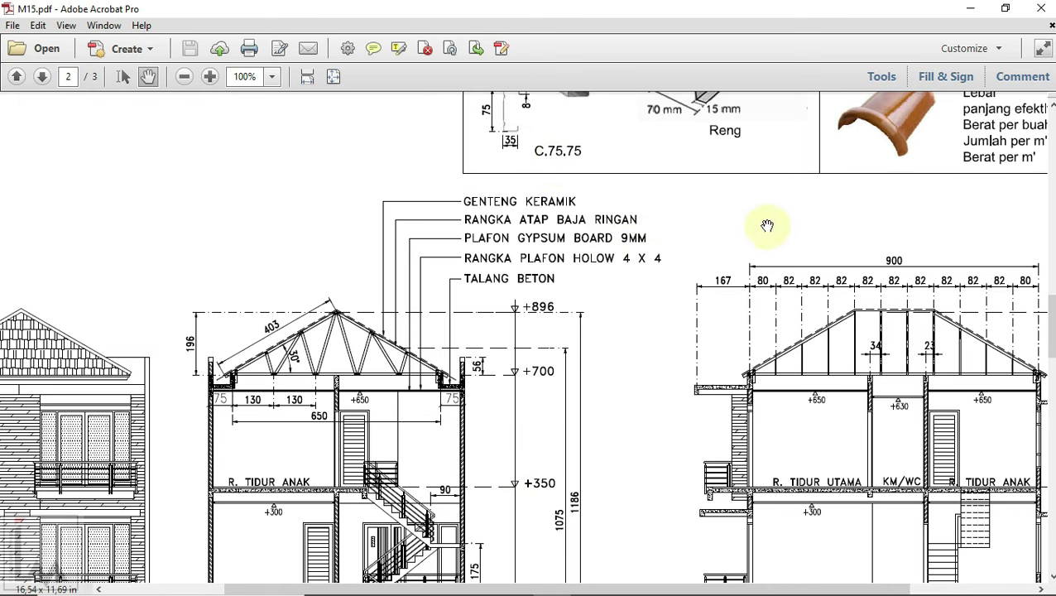
# - Pan across the lower storeys of long section POT. MEMANJANG B
pyautogui.moveTo(761, 222); pyautogui.dragTo(481, 201)
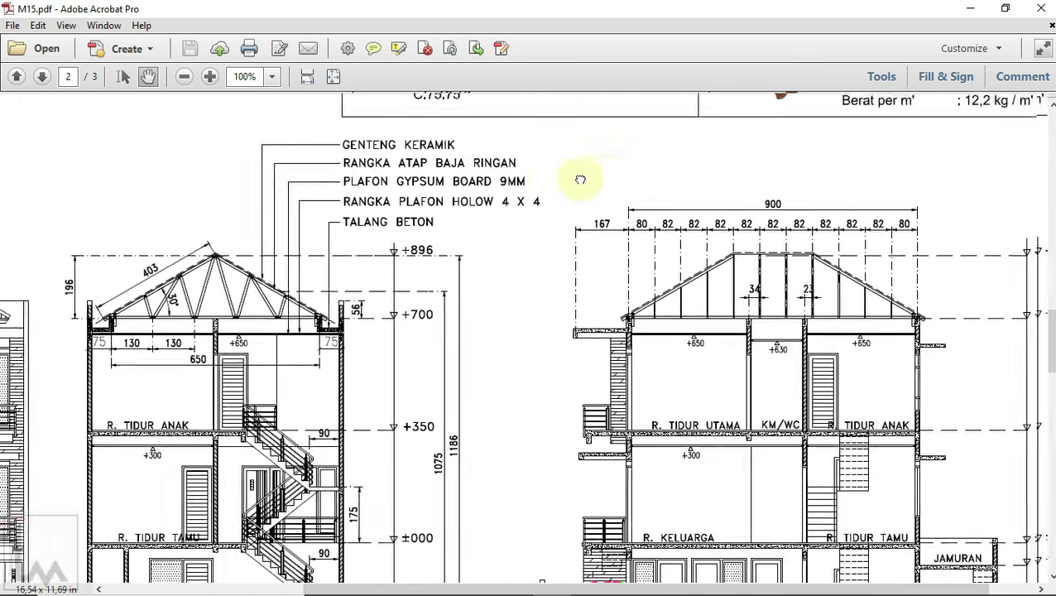
pyautogui.moveTo(686, 431); pyautogui.dragTo(672, 236)
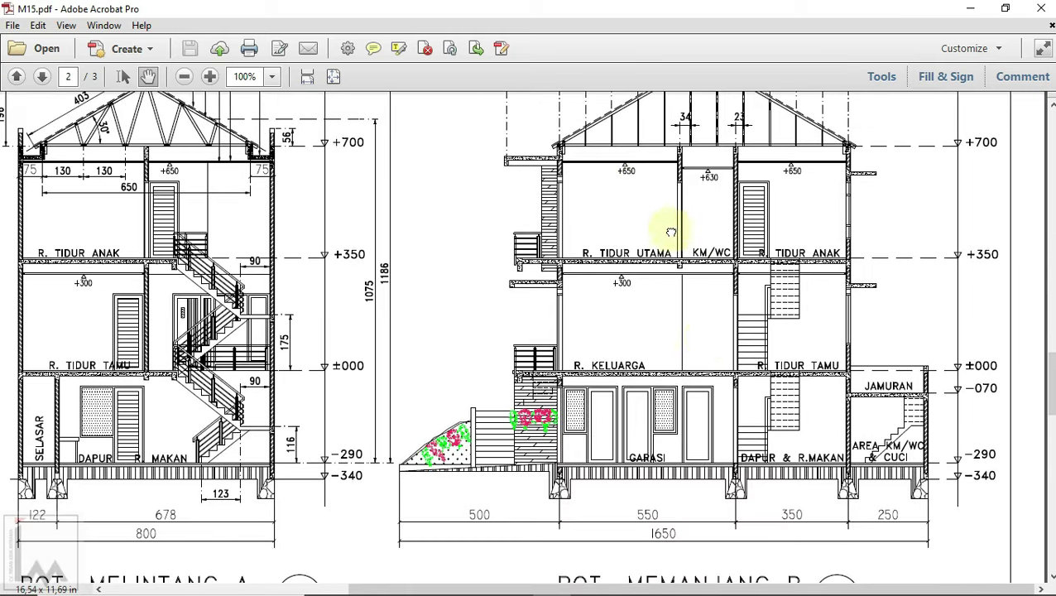
pyautogui.scroll(-1, 773, 372)
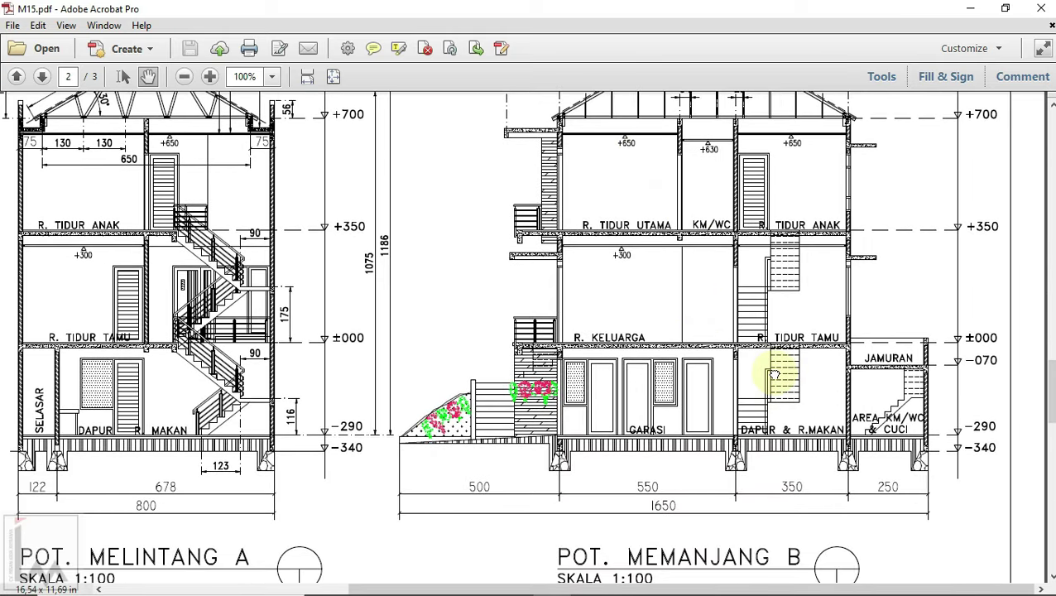
pyautogui.scroll(2, 772, 377)
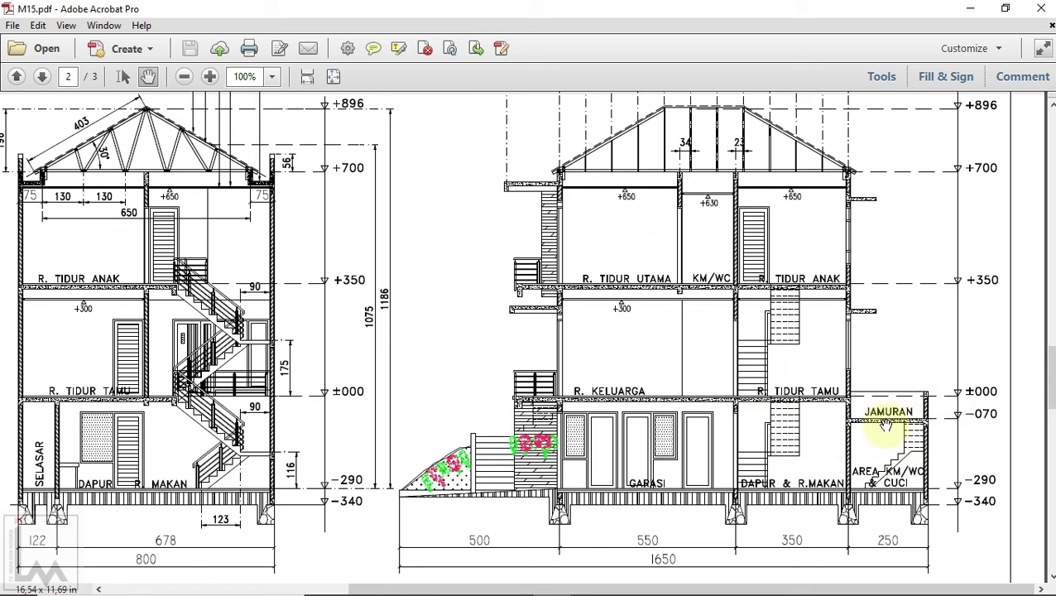
# - Check the roof labels and 900 dimension, then read the full roof specification table
pyautogui.moveTo(886, 283); pyautogui.dragTo(872, 406)
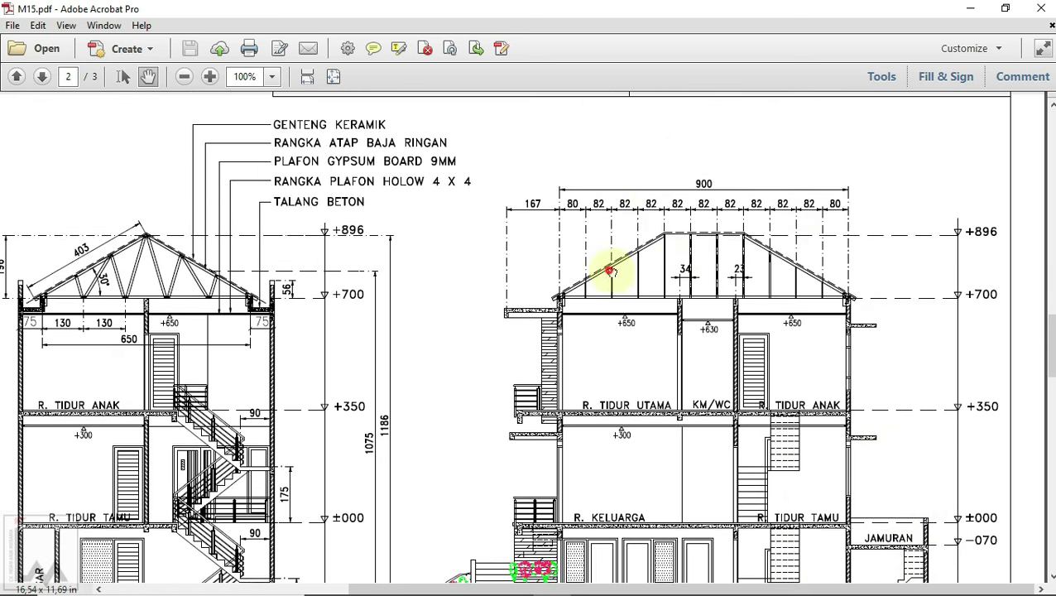
pyautogui.moveTo(608, 266); pyautogui.dragTo(685, 277)
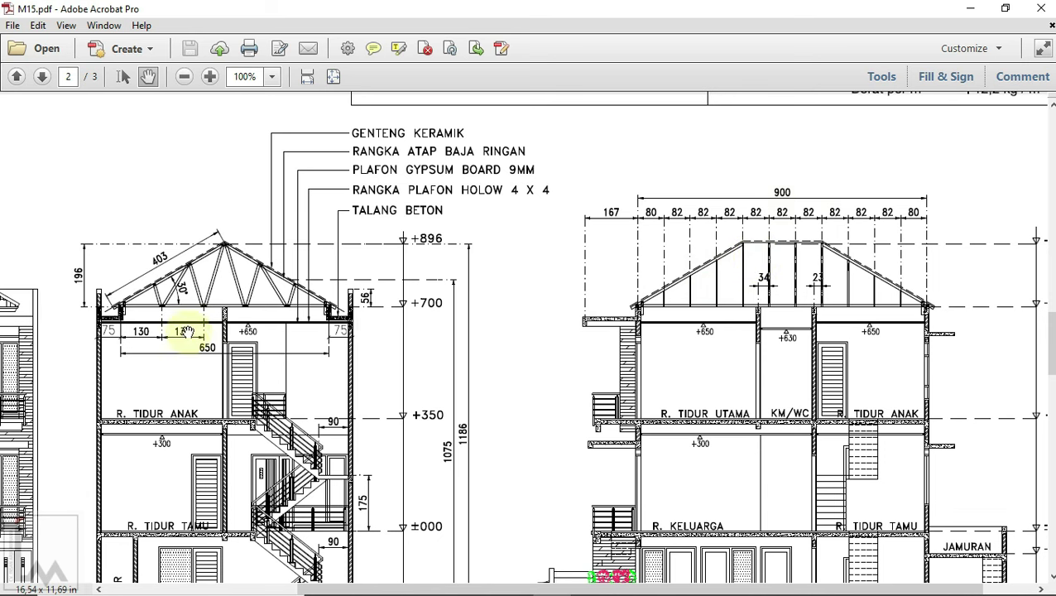
pyautogui.moveTo(495, 274); pyautogui.dragTo(448, 478)
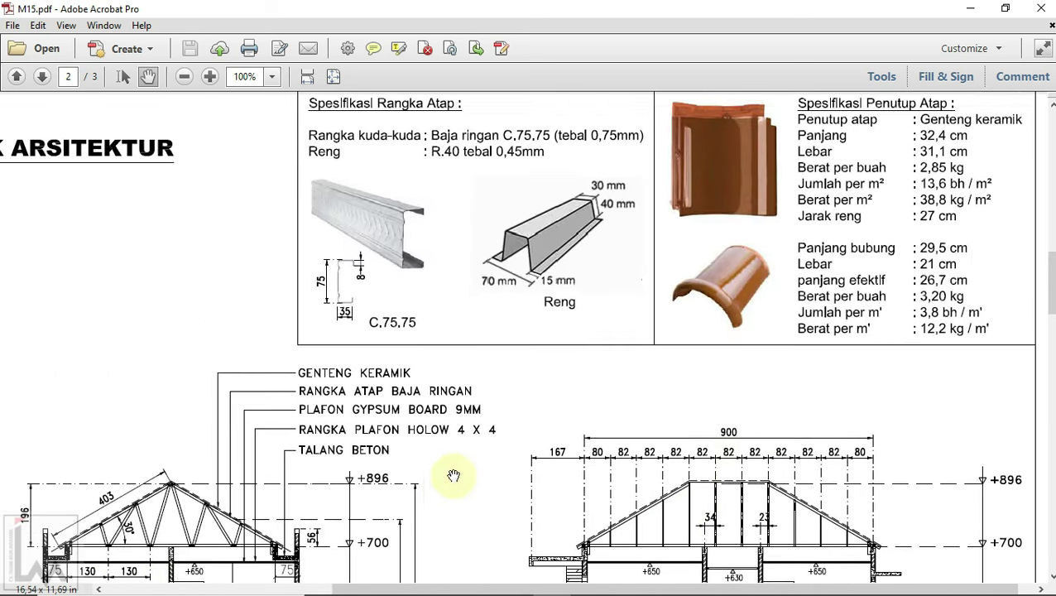
pyautogui.moveTo(553, 398); pyautogui.dragTo(524, 431)
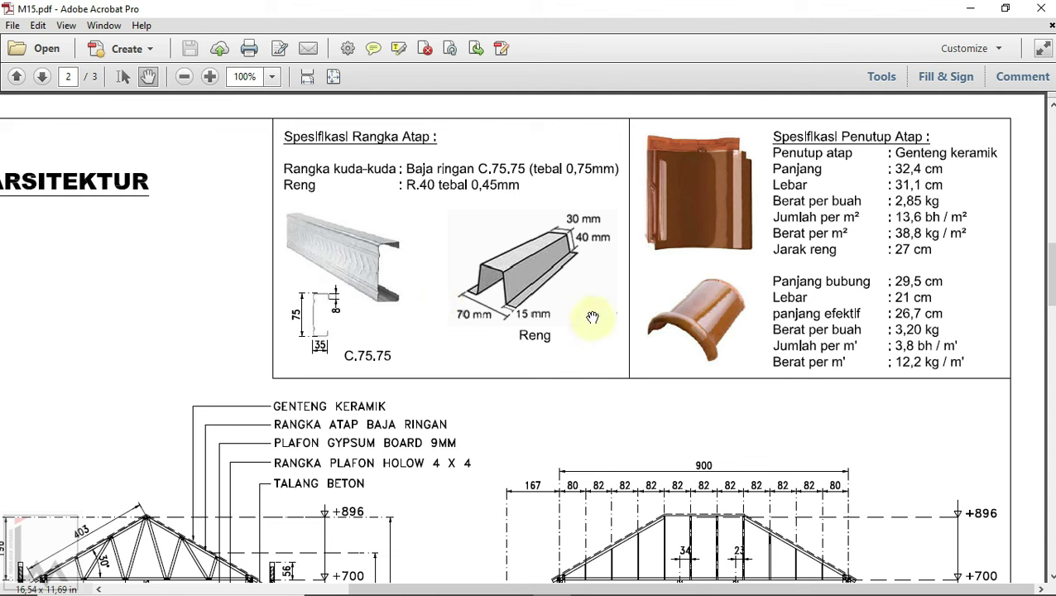
# - Fit the page to width and show page 3 with the K1.30x40 and B1.25x45 legend
pyautogui.hotkey('ctrl', '2')
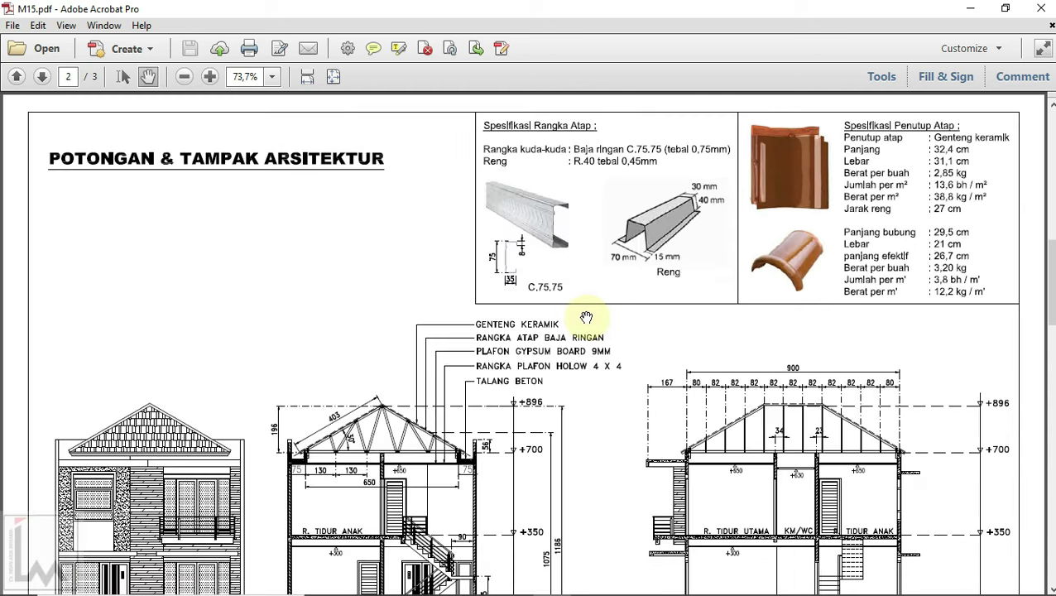
pyautogui.keyDown('ctrl'); pyautogui.scroll(-1, 588, 317); pyautogui.keyUp('ctrl')
pyautogui.scroll(-3, 583, 318)
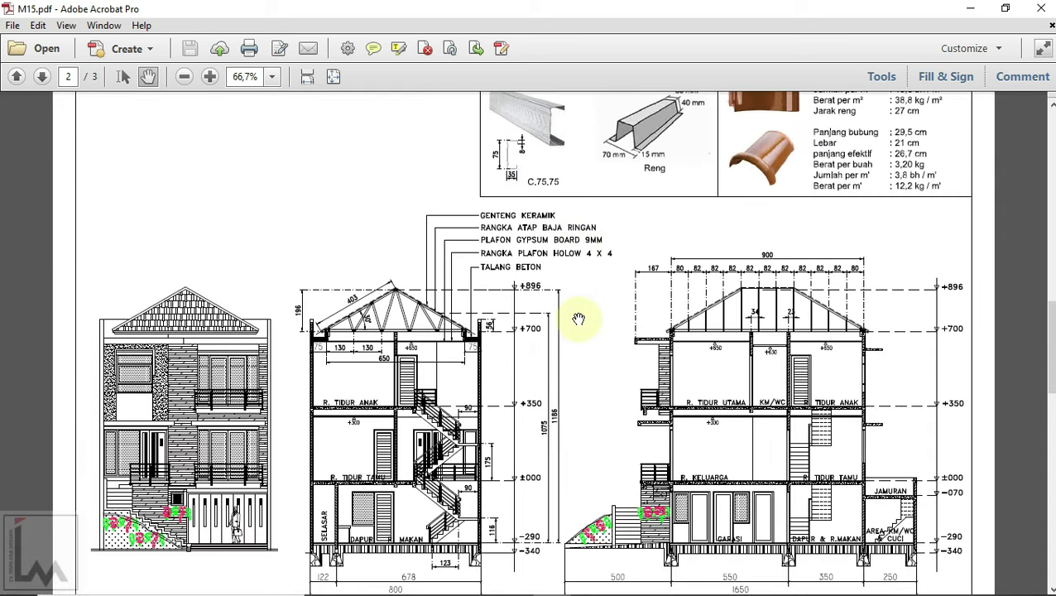
pyautogui.scroll(-1, 578, 319)
pyautogui.scroll(-4, 577, 319)
pyautogui.scroll(1, 576, 343)
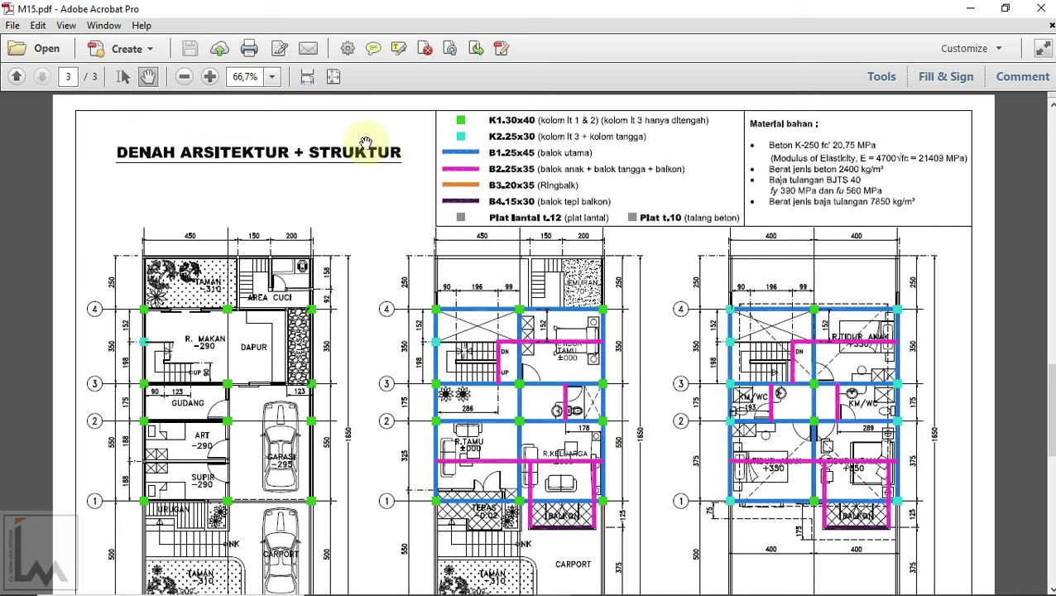
pyautogui.scroll(-1, 350, 259)
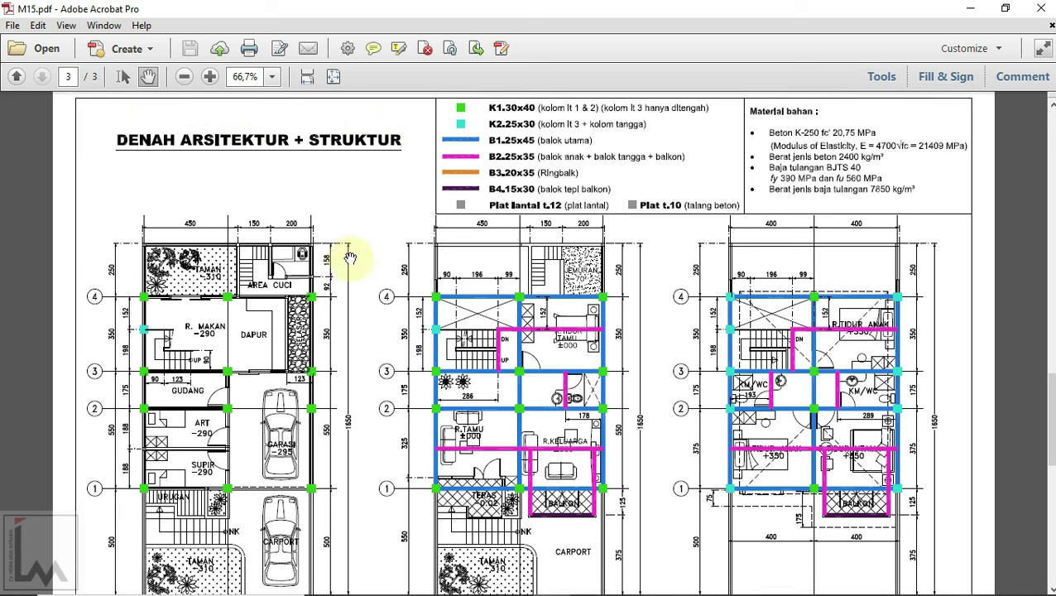
pyautogui.scroll(-1, 348, 257)
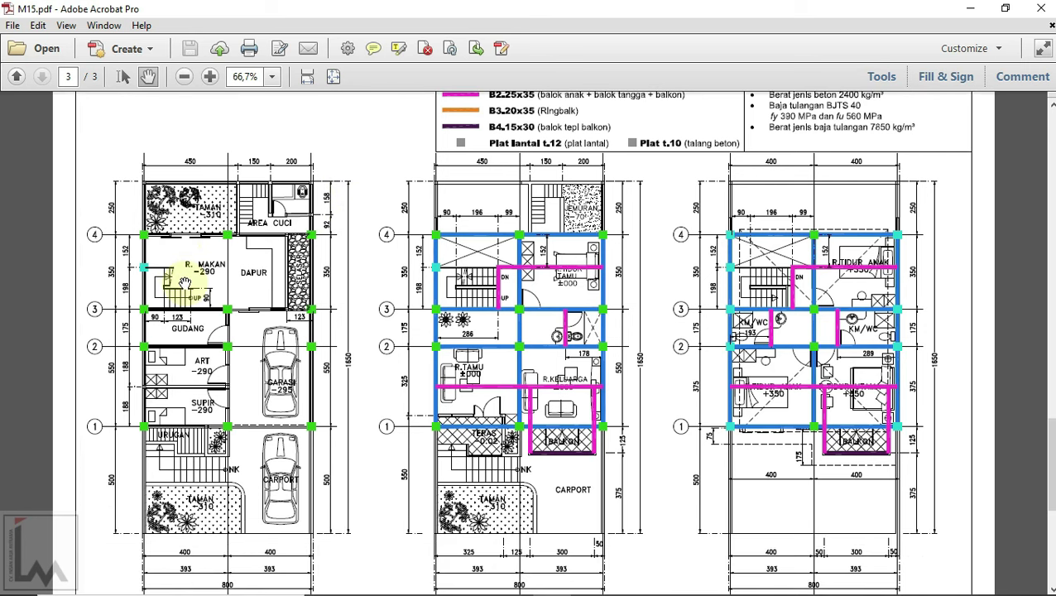
pyautogui.keyDown('ctrl'); pyautogui.scroll(1, 198, 264); pyautogui.keyUp('ctrl')
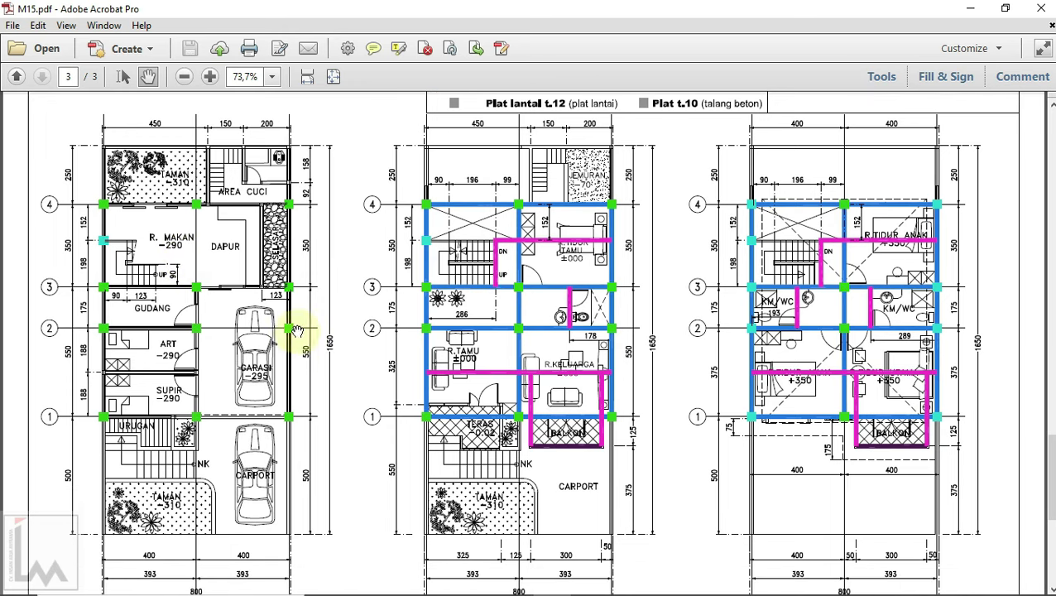
pyautogui.moveTo(374, 215)
pyautogui.mouseDown()
pyautogui.moveTo(345, 318)
pyautogui.moveTo(344, 384)
pyautogui.mouseUp()
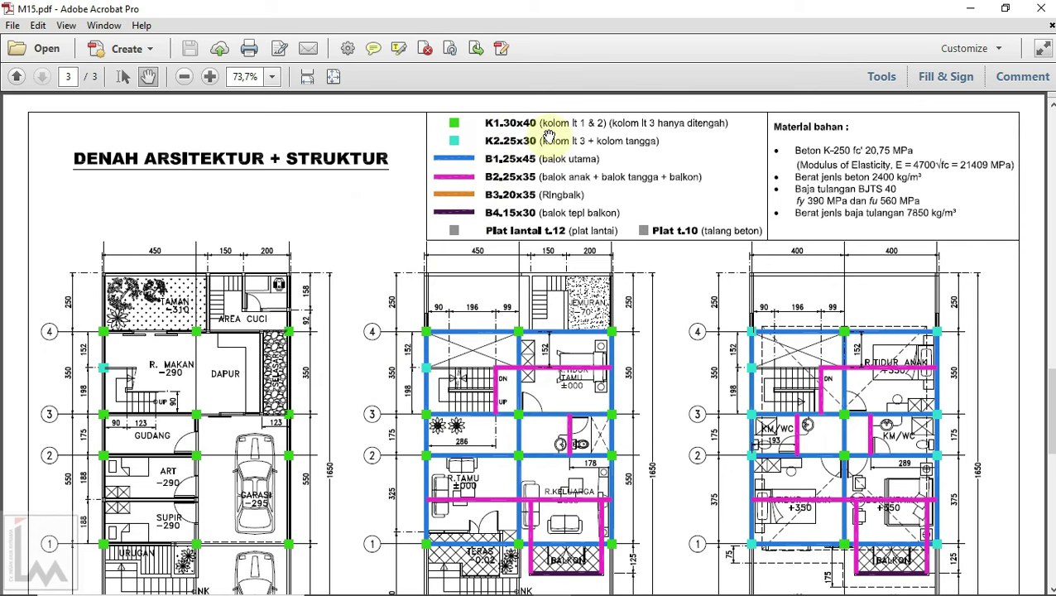
pyautogui.scroll(-1, 542, 194)
pyautogui.scroll(-1, 538, 244)
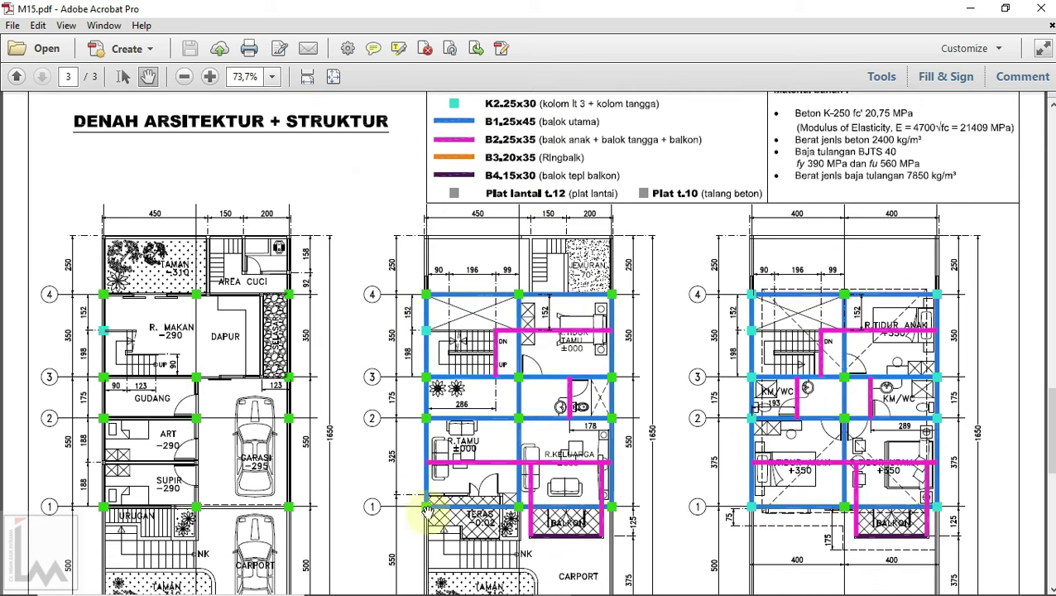
pyautogui.scroll(1, 480, 438)
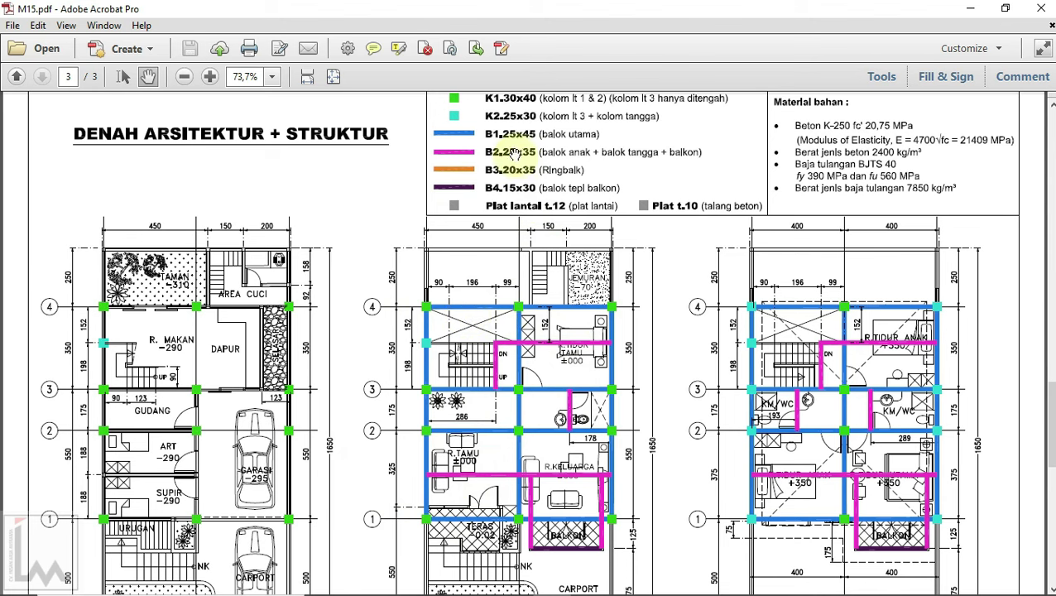
pyautogui.scroll(-1, 622, 402)
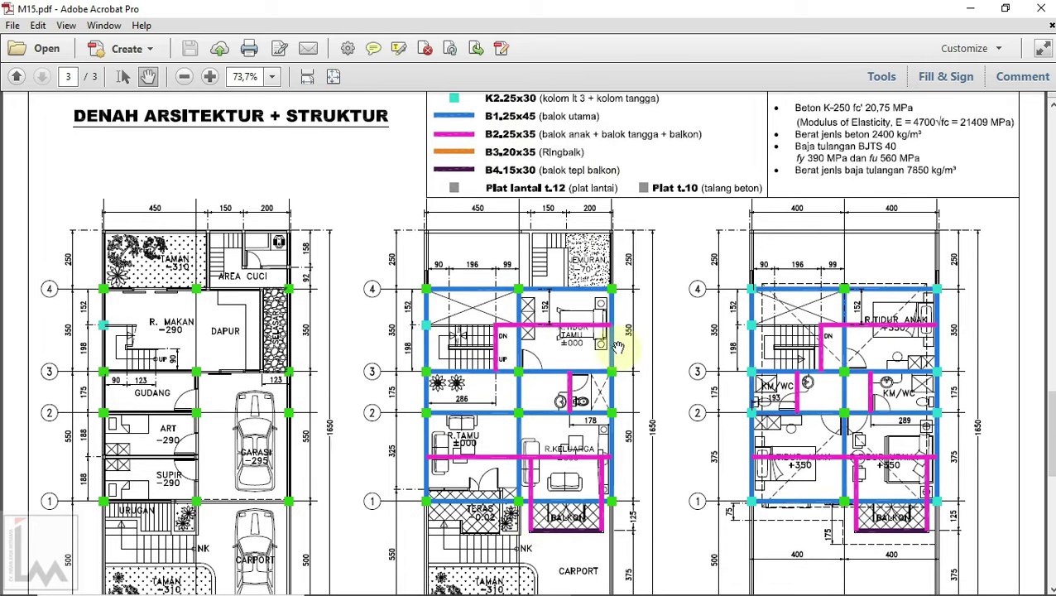
pyautogui.scroll(1, 616, 343)
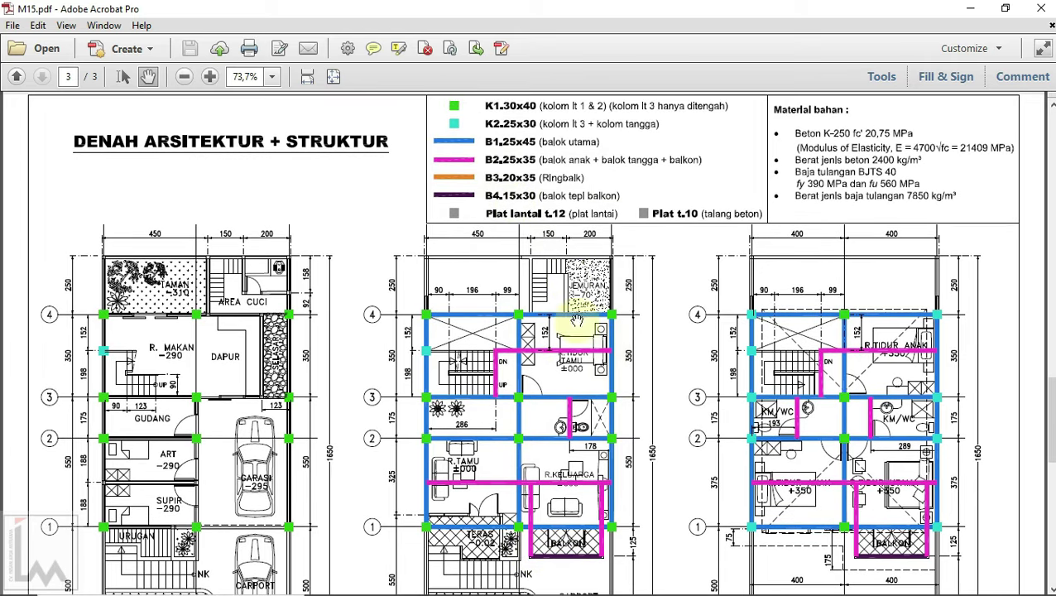
pyautogui.scroll(1, 596, 347)
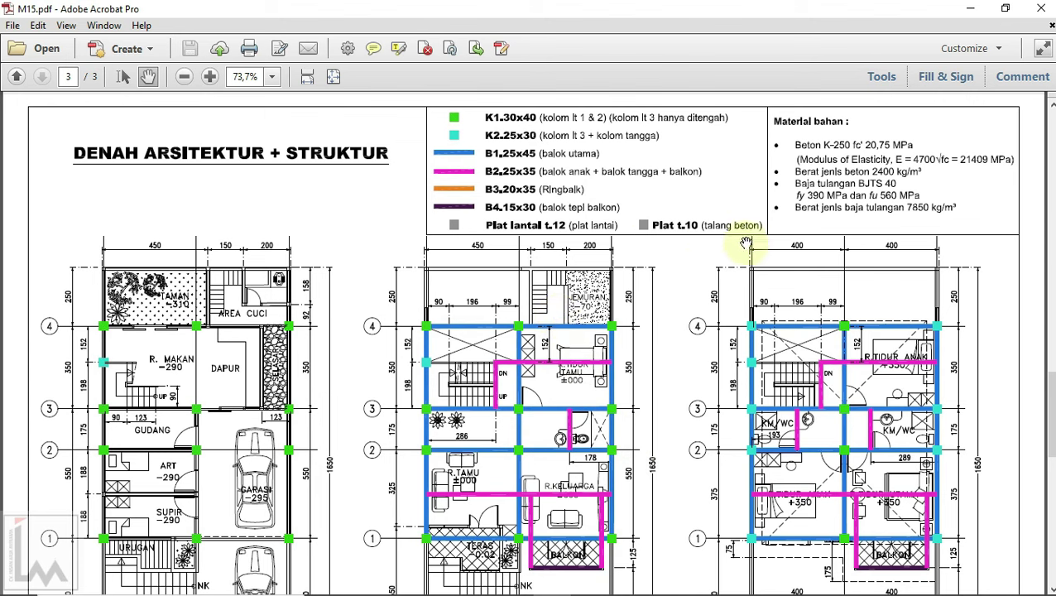
pyautogui.moveTo(770, 332); pyautogui.dragTo(733, 335)
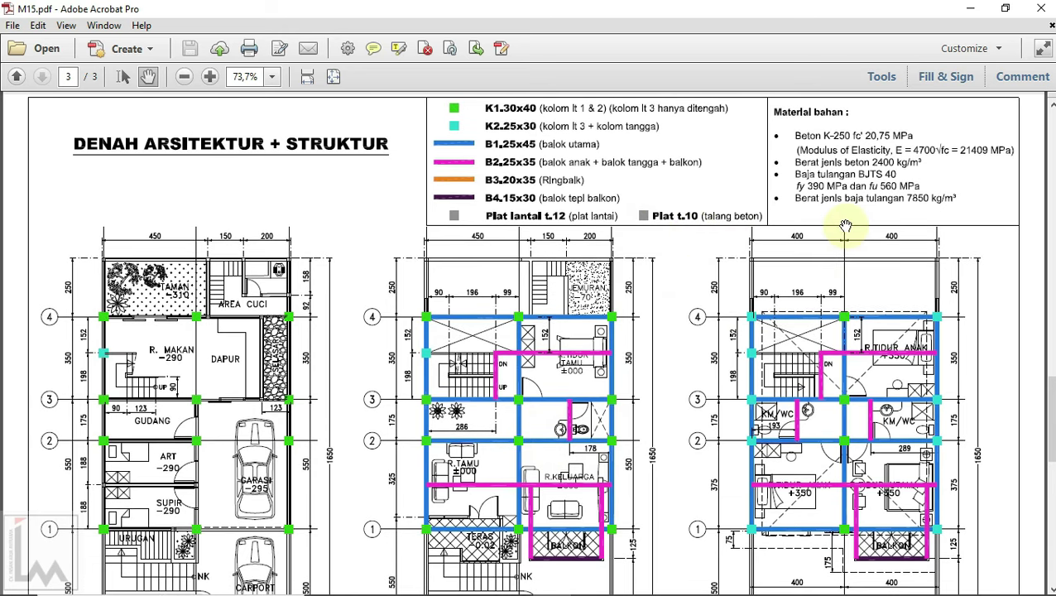
pyautogui.scroll(1, 844, 229)
pyautogui.moveTo(859, 223); pyautogui.dragTo(859, 227)
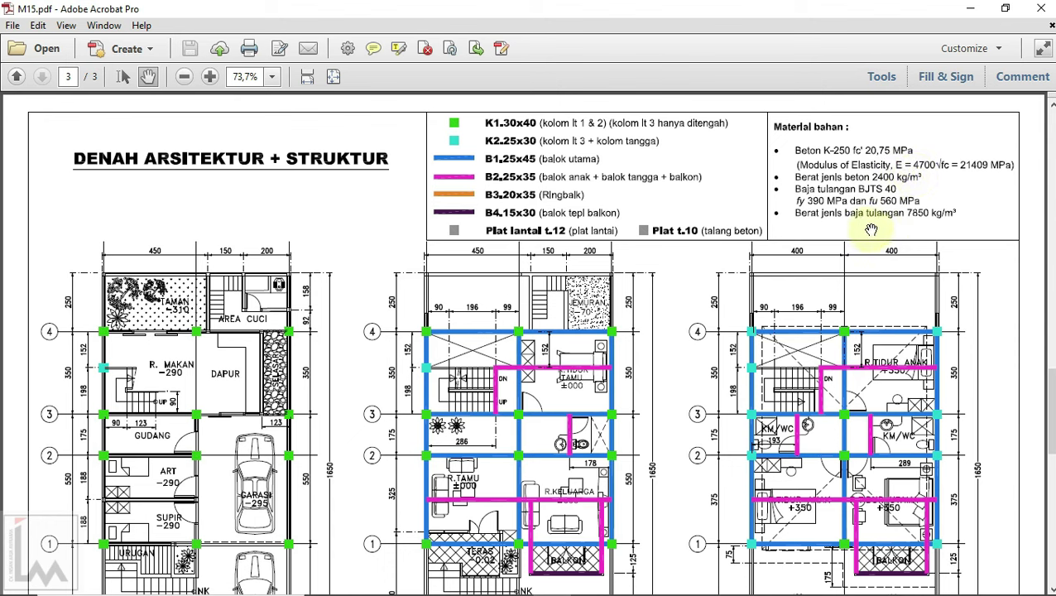
pyautogui.moveTo(671, 389); pyautogui.dragTo(671, 280)
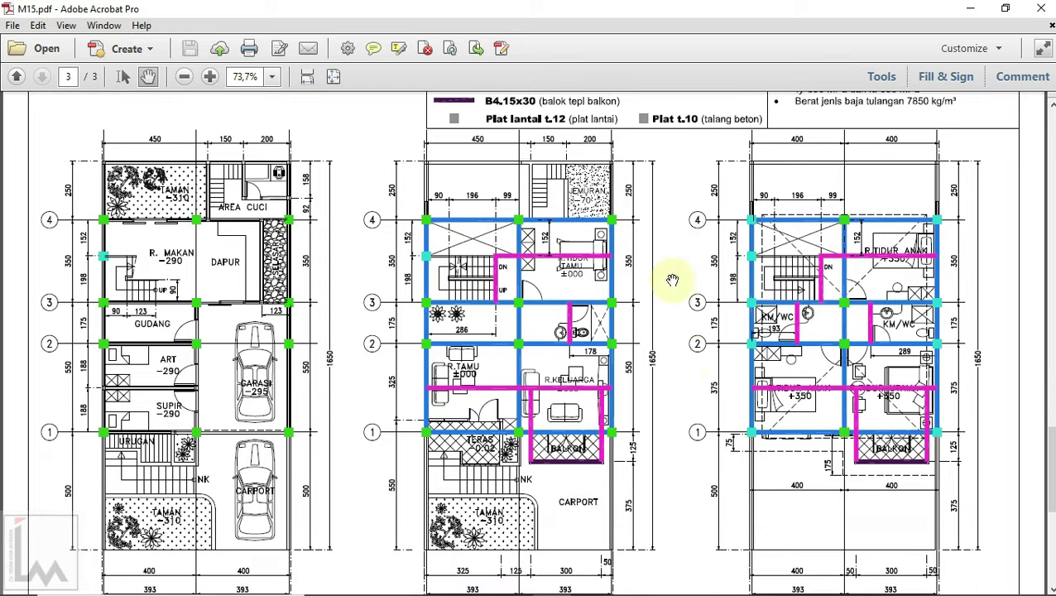
pyautogui.moveTo(683, 353); pyautogui.dragTo(684, 318)
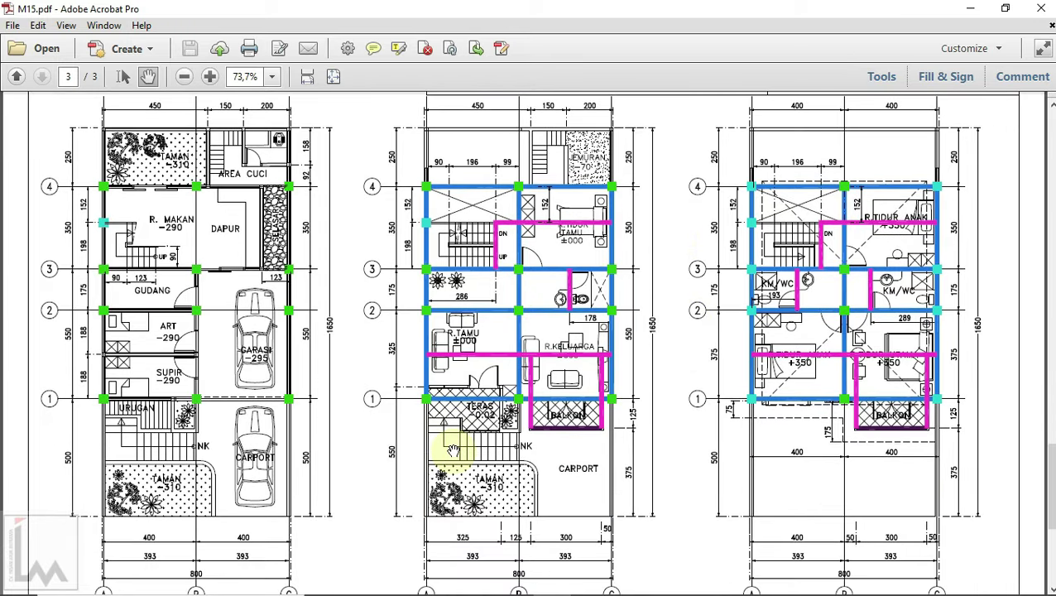
pyautogui.moveTo(434, 354); pyautogui.dragTo(431, 379)
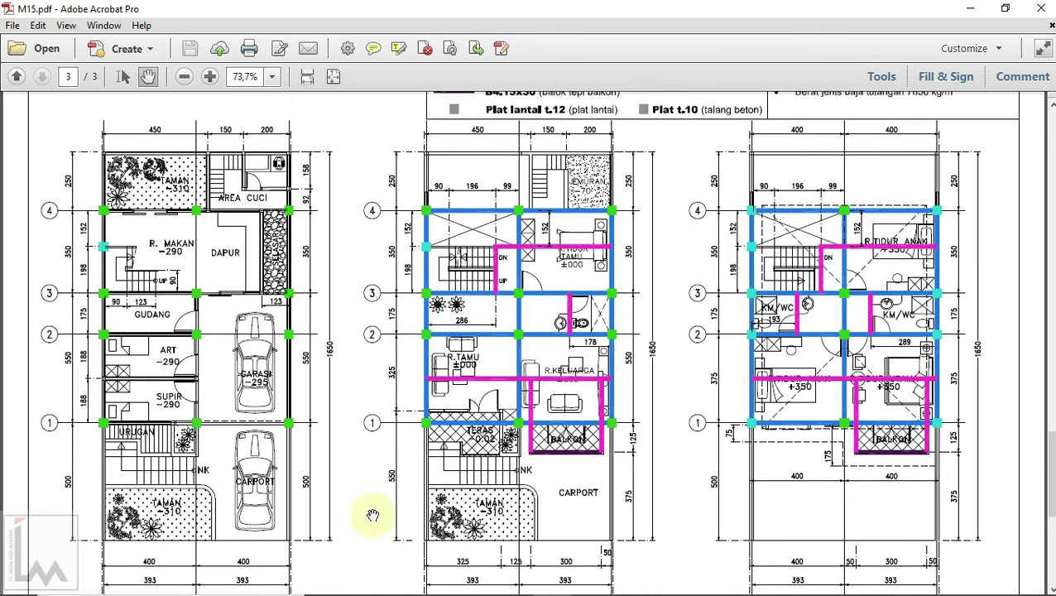
pyautogui.moveTo(364, 513)
pyautogui.mouseDown()
pyautogui.moveTo(366, 428)
pyautogui.moveTo(365, 579)
pyautogui.mouseUp()
pyautogui.moveTo(369, 362); pyautogui.dragTo(368, 416)
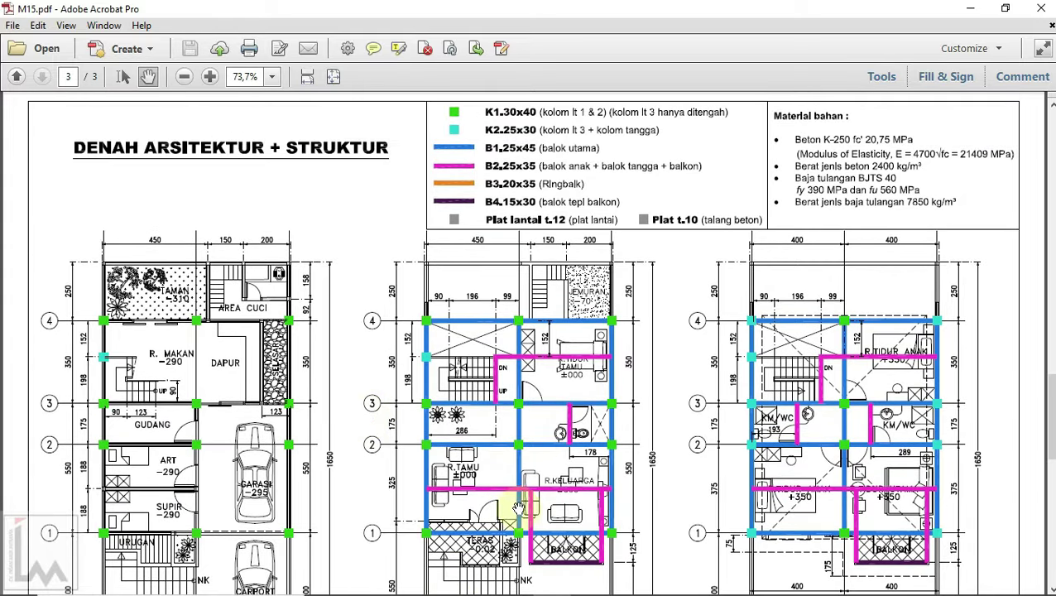
pyautogui.moveTo(589, 591)
pyautogui.click(589, 581)
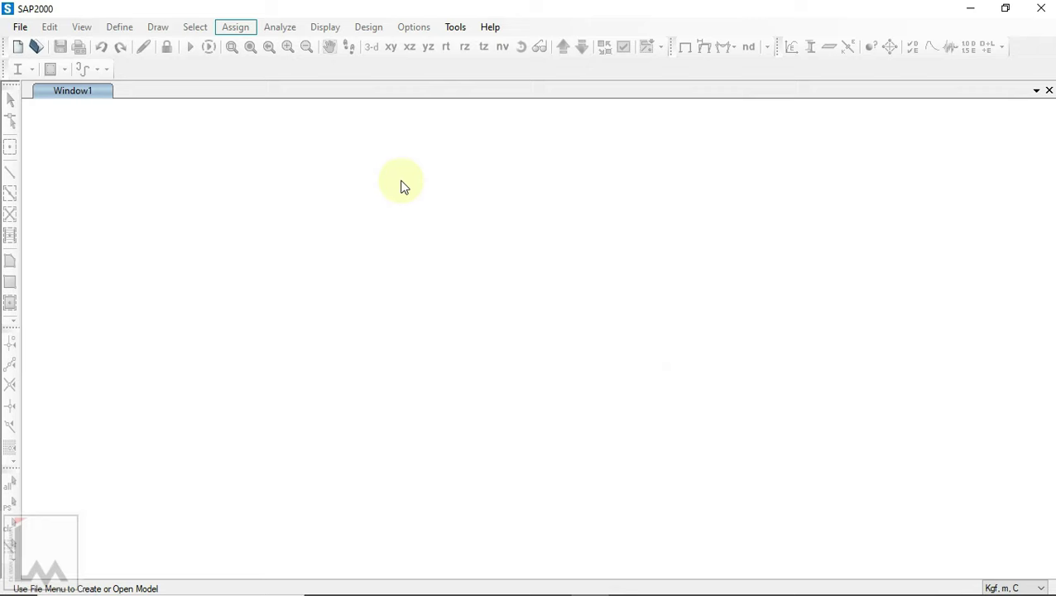
# - Create a new SAP2000 model in Kgf, m, C units from the 3D Frames template
pyautogui.click(27, 27)
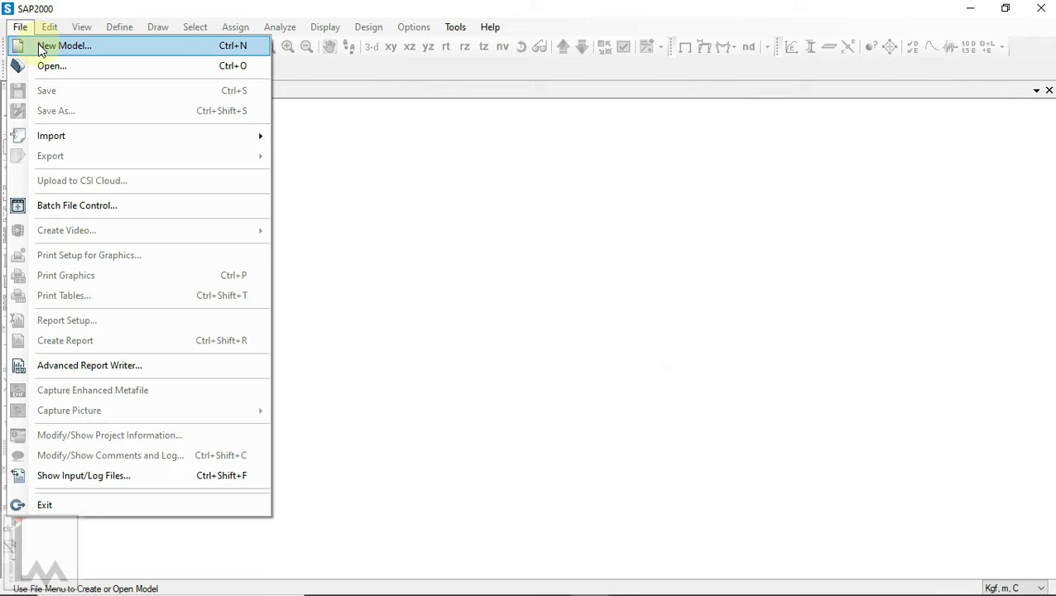
pyautogui.click(38, 44)
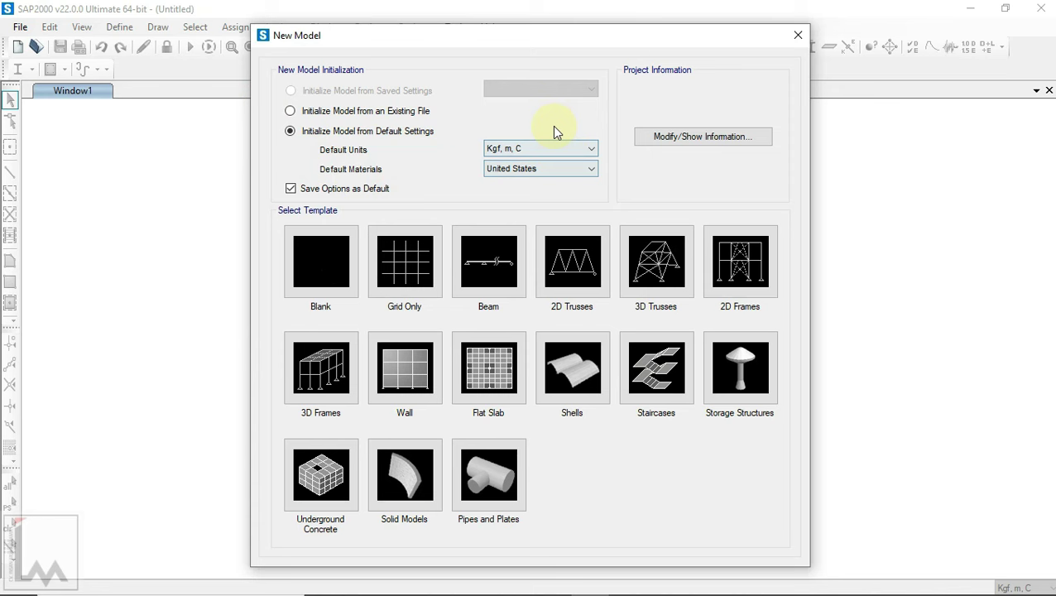
pyautogui.click(501, 150)
pyautogui.click(503, 235)
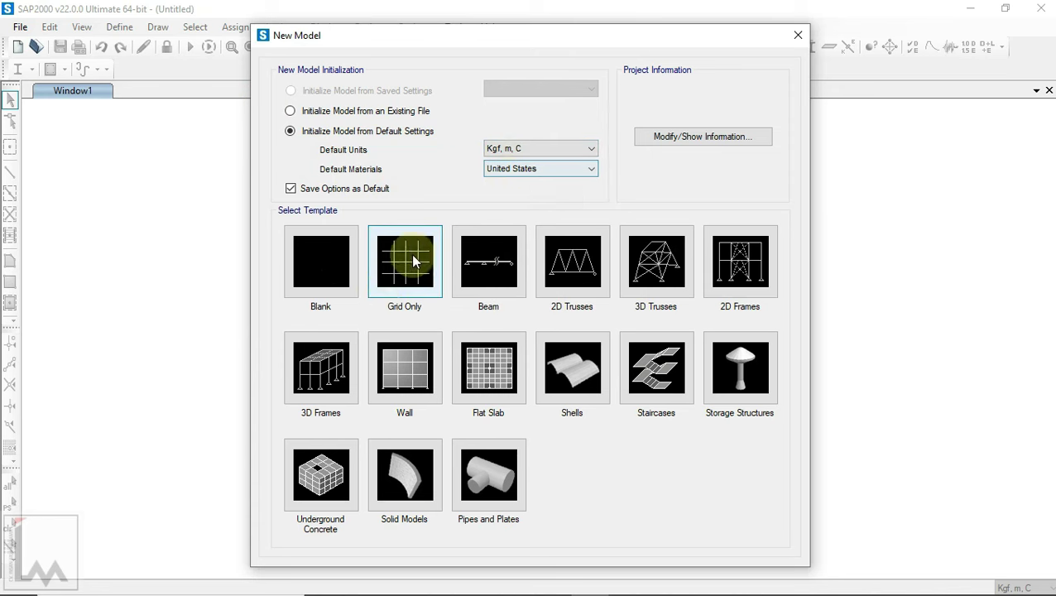
pyautogui.click(313, 348)
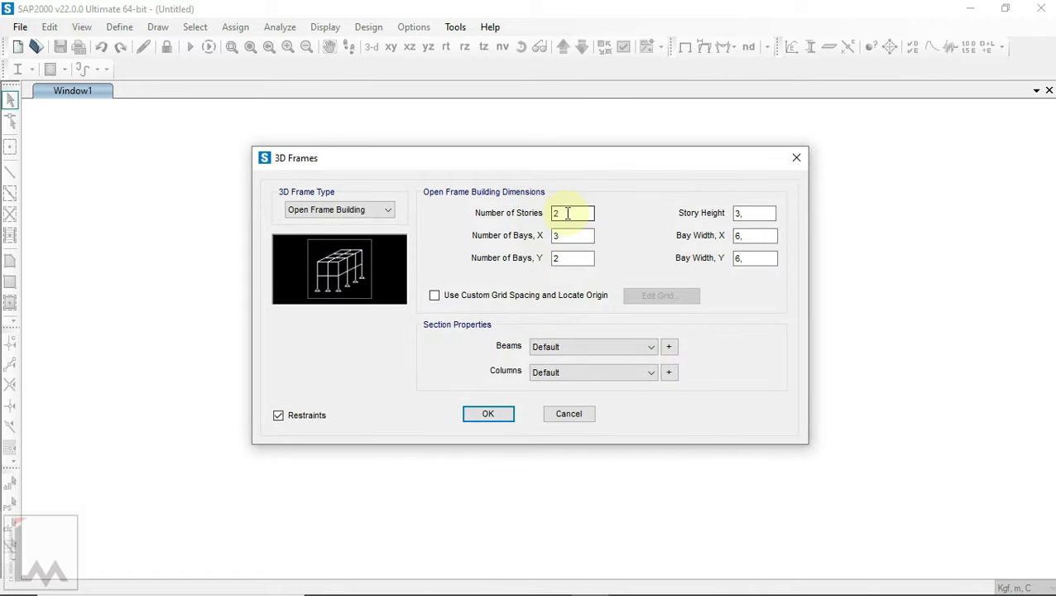
# - Compare the page 3 floor plan with the 3D Frames dialog and set 4 stories
pyautogui.click(551, 583)
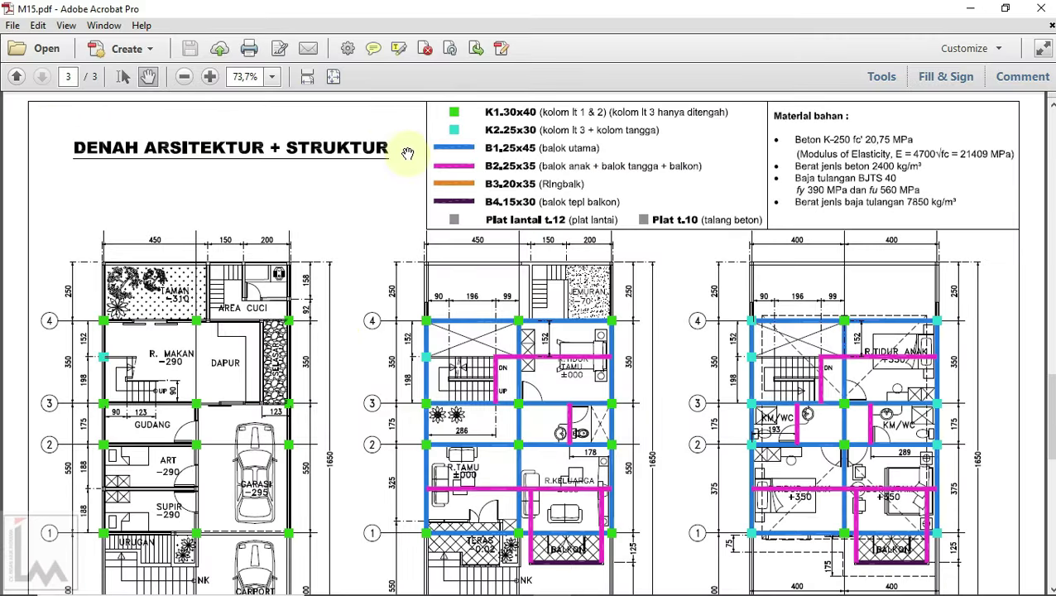
pyautogui.scroll(1, 412, 240)
pyautogui.scroll(2, 412, 306)
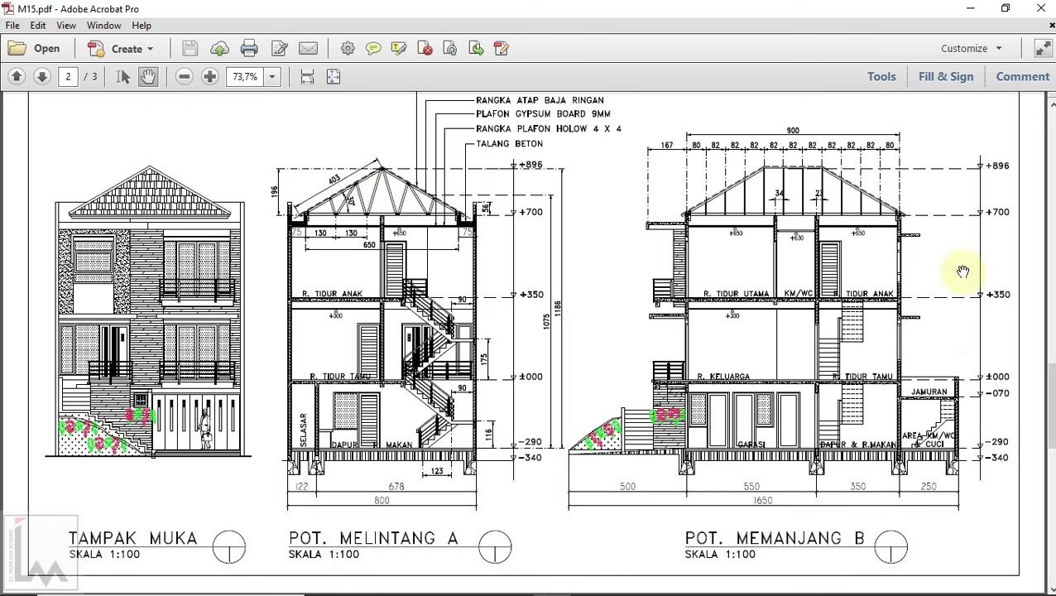
pyautogui.click(596, 582)
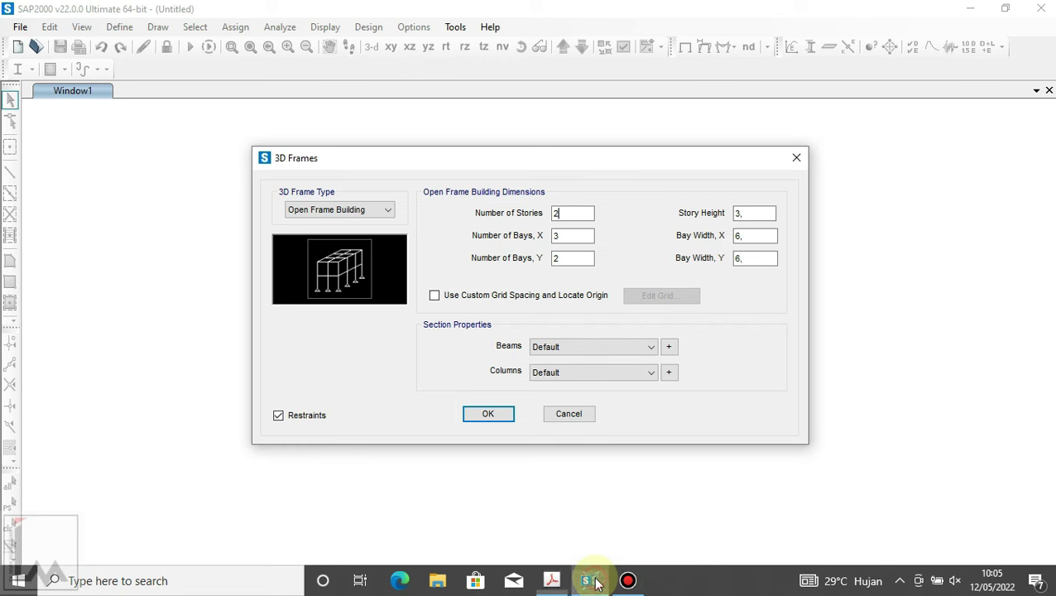
pyautogui.moveTo(579, 213); pyautogui.dragTo(539, 213)
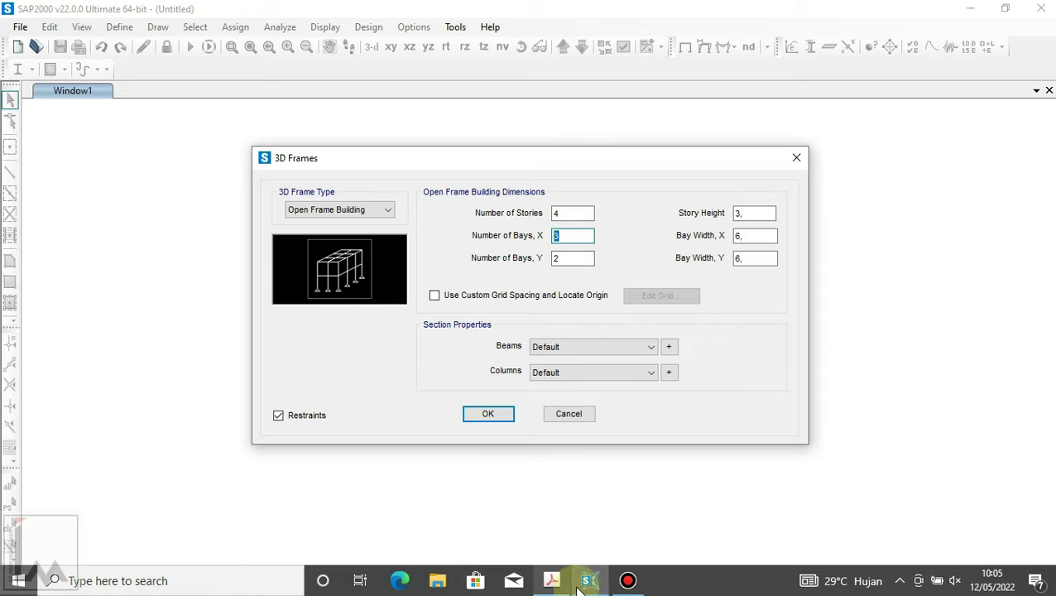
# - Recheck the floor plan and set 3 X bays, 2 Y bays and 3 m story height
pyautogui.click(551, 581)
pyautogui.scroll(2, 336, 236)
pyautogui.scroll(-2, 336, 236)
pyautogui.scroll(-5, 336, 248)
pyautogui.scroll(-2, 348, 364)
pyautogui.scroll(-2, 154, 390)
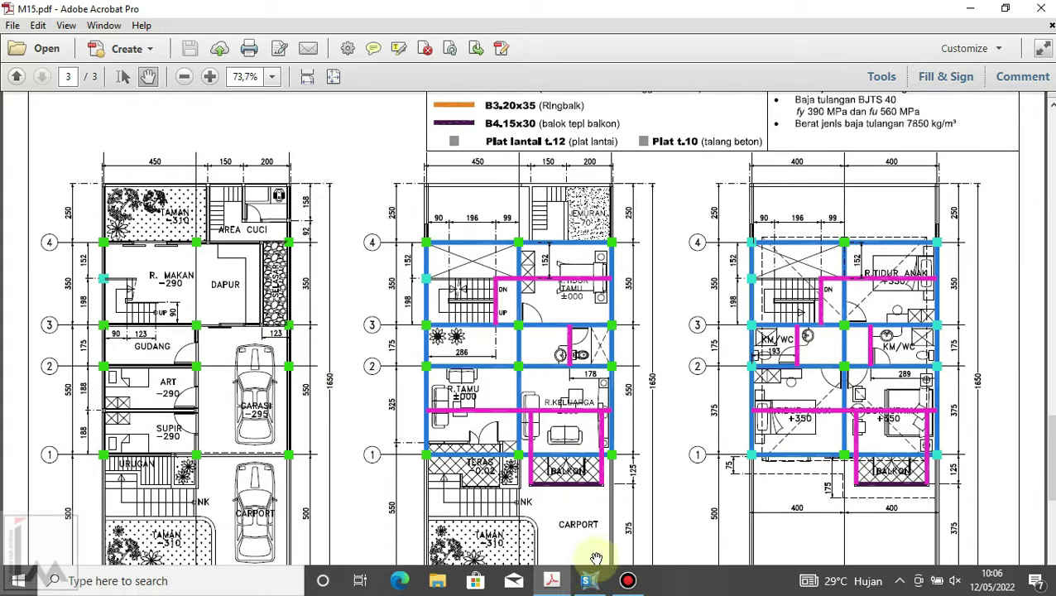
pyautogui.click(589, 580)
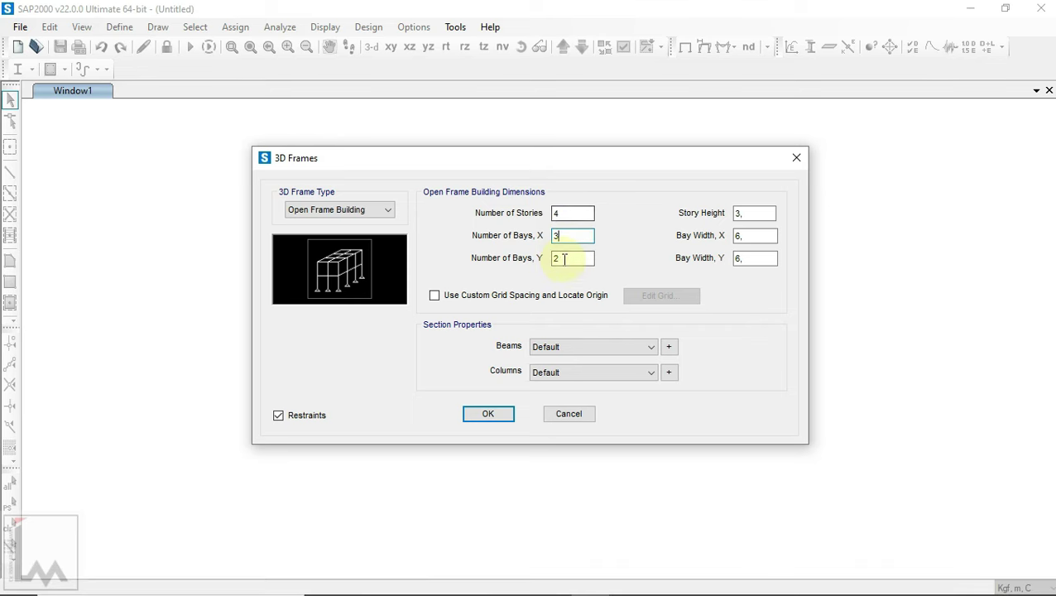
pyautogui.click(566, 579)
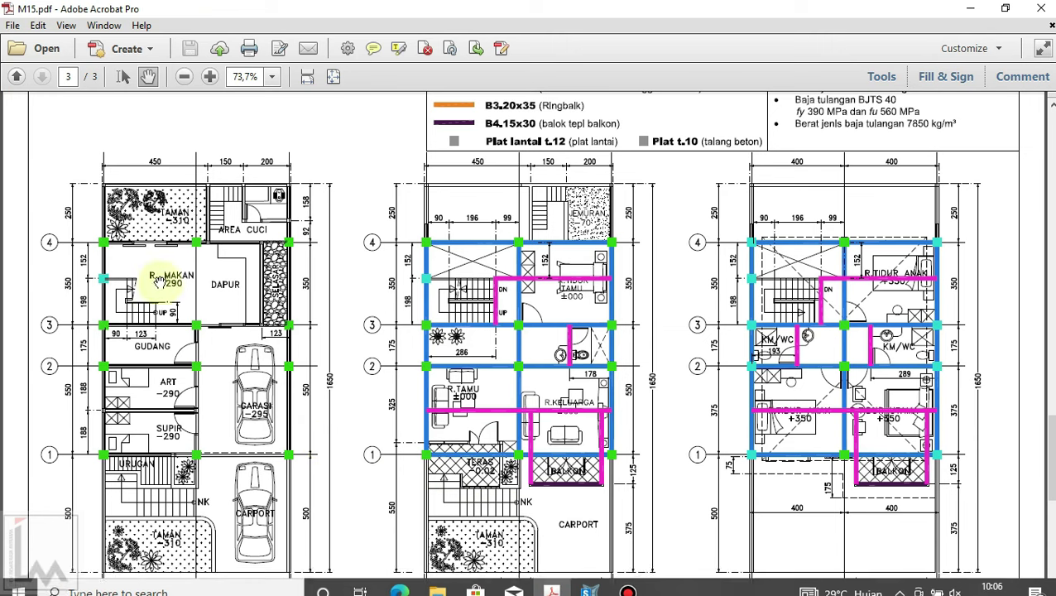
pyautogui.click(589, 579)
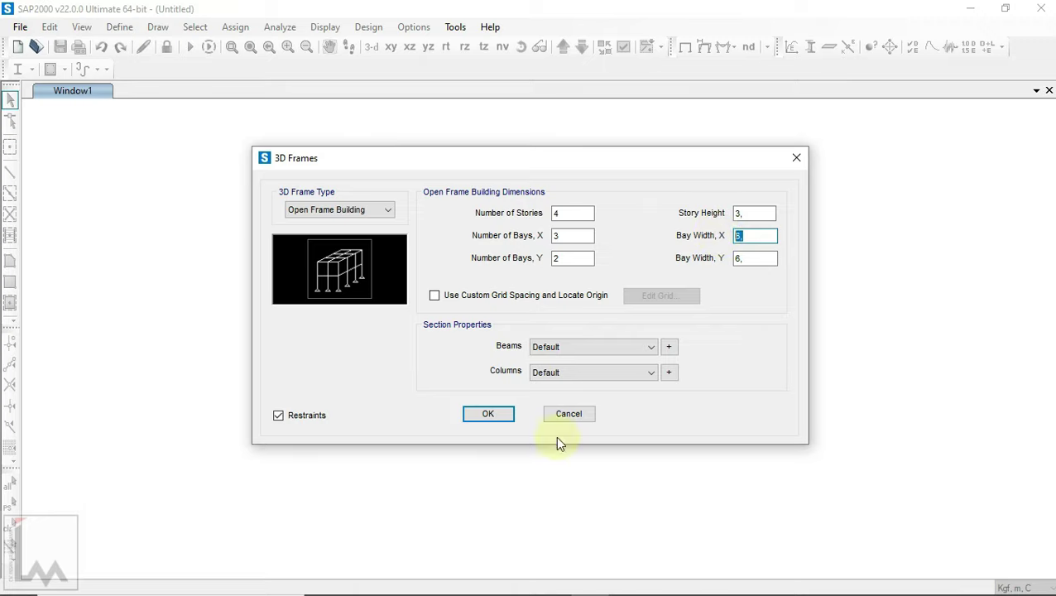
pyautogui.moveTo(551, 580)
pyautogui.click(545, 524)
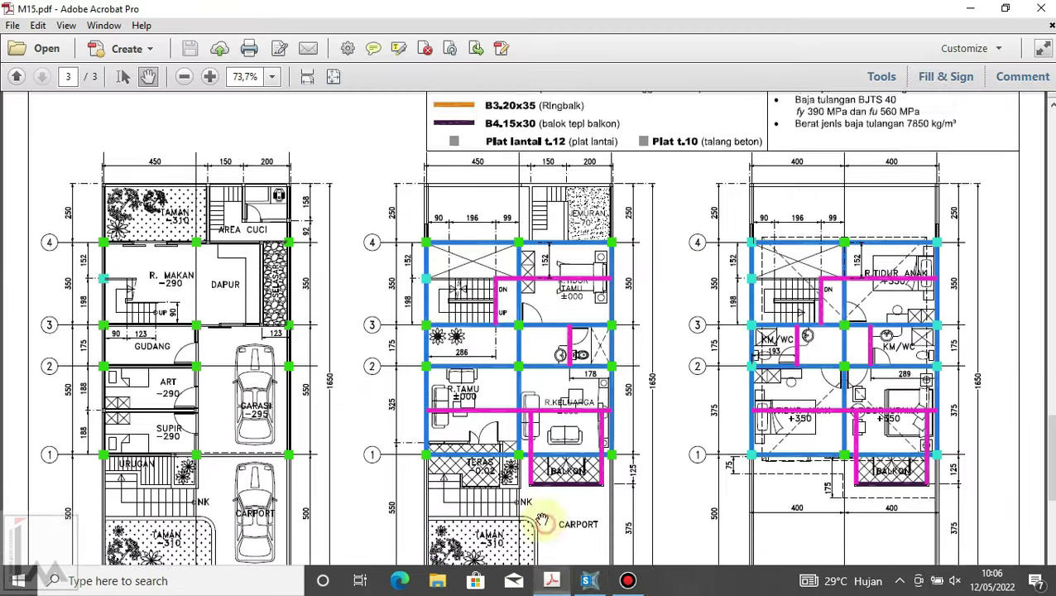
# - Read the plan dimensions and set Bay Width X to 3
pyautogui.scroll(-1, 358, 393)
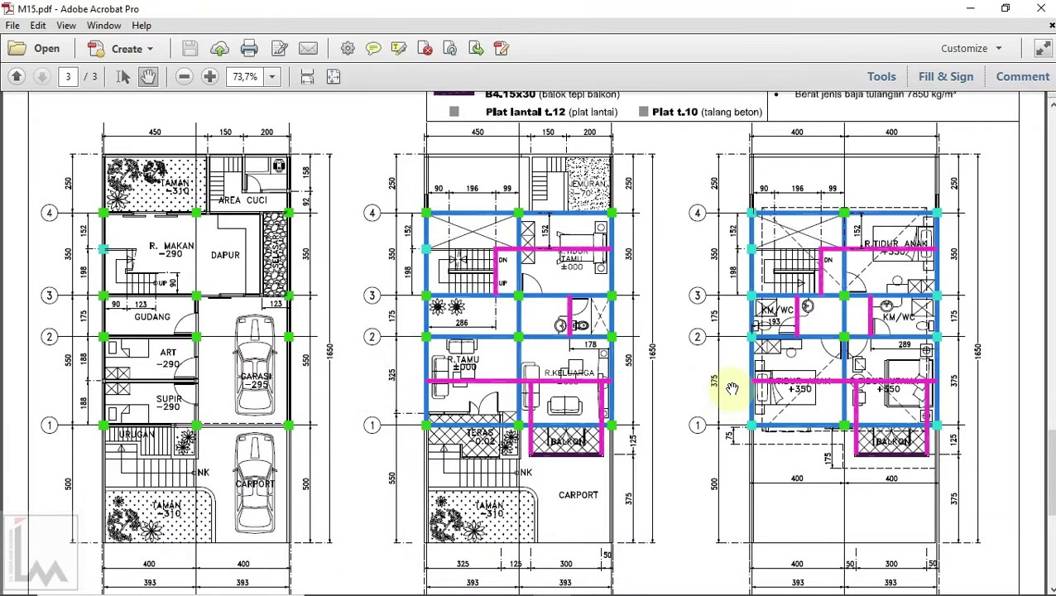
pyautogui.keyDown('ctrl'); pyautogui.scroll(1, 730, 389); pyautogui.keyUp('ctrl')
pyautogui.keyDown('ctrl'); pyautogui.scroll(1, 730, 390); pyautogui.keyUp('ctrl')
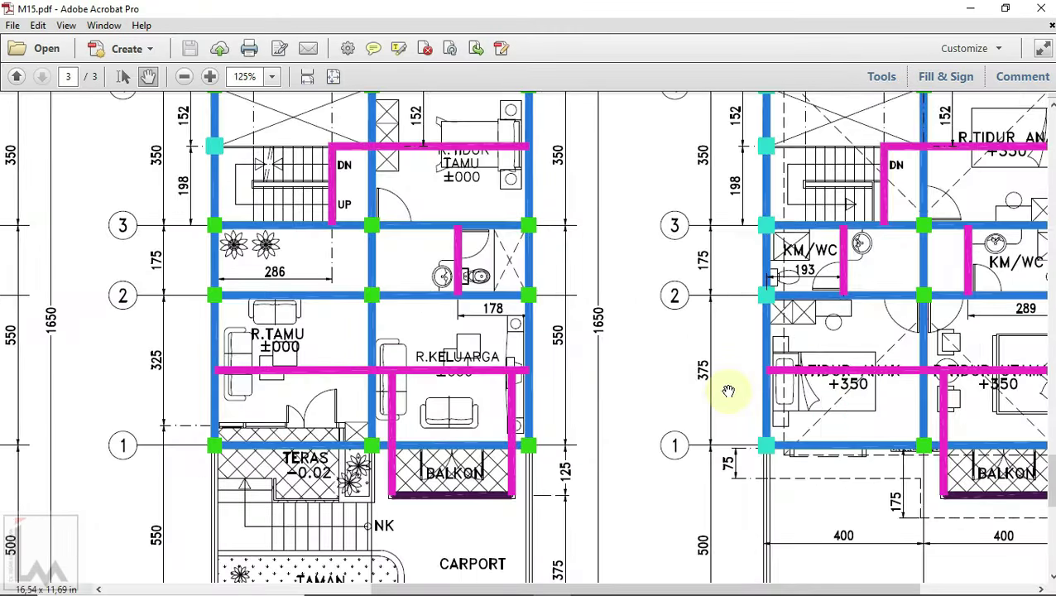
pyautogui.click(589, 580)
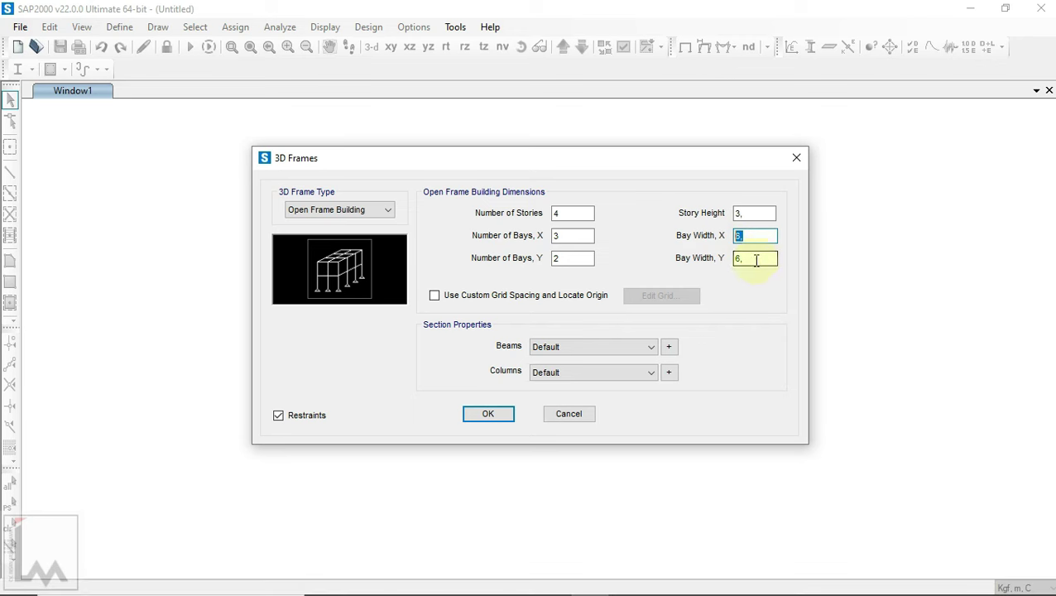
pyautogui.click(551, 580)
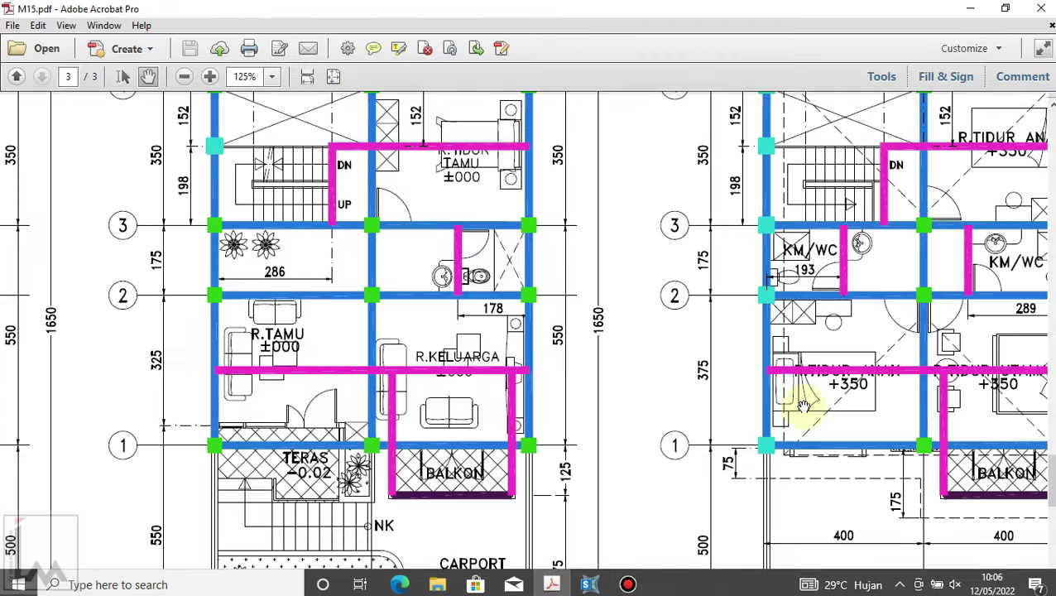
pyautogui.click(589, 580)
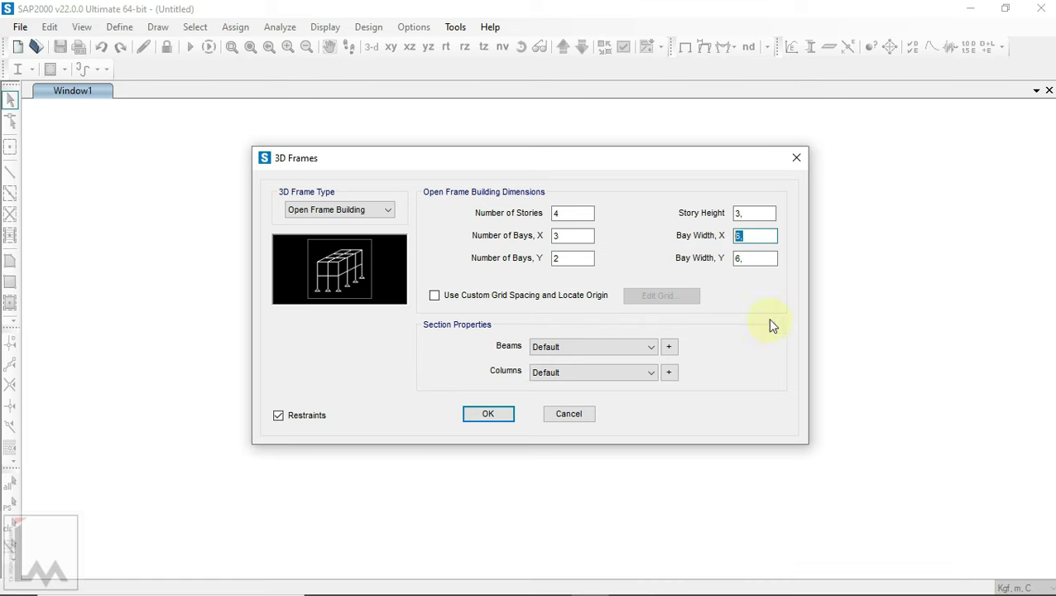
pyautogui.write('3')
# - Set Bay Width Y to 3,925 from the plan and enable Use Custom Grid Spacing
pyautogui.doubleClick(739, 258)
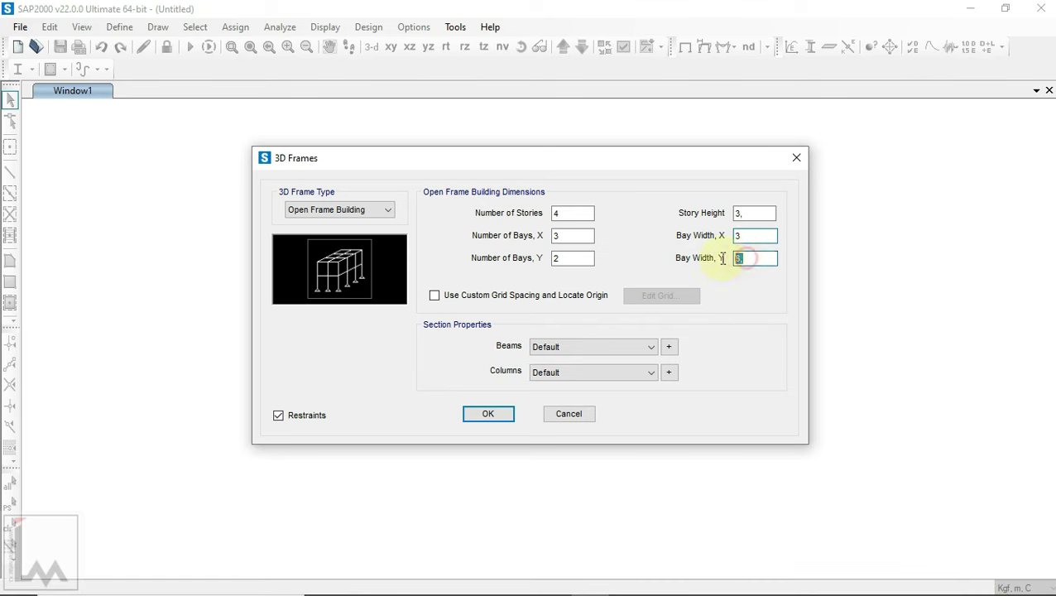
pyautogui.click(551, 579)
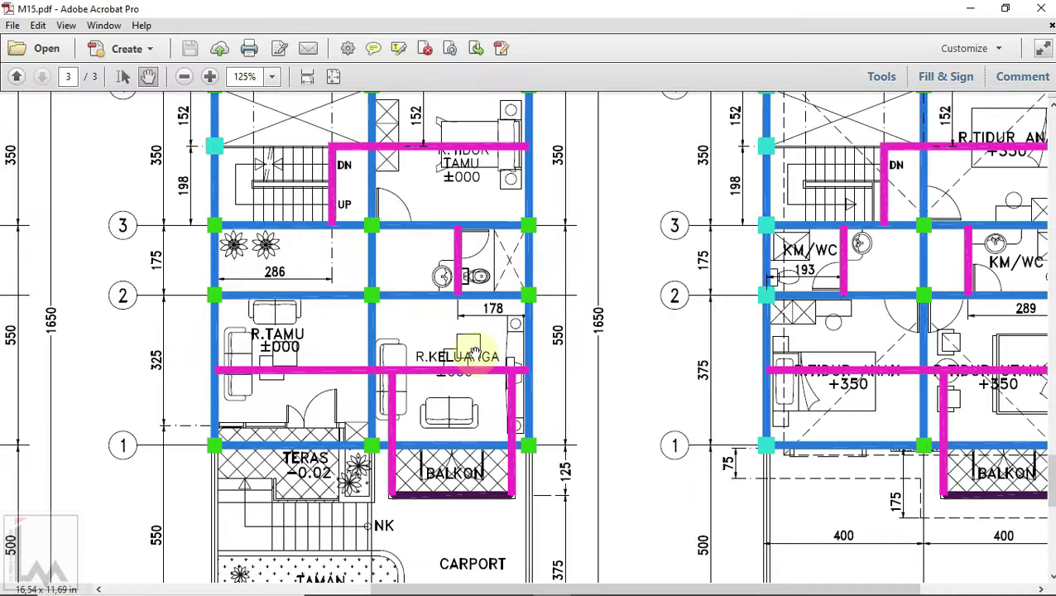
pyautogui.keyDown('ctrl'); pyautogui.scroll(-1, 475, 351); pyautogui.keyUp('ctrl')
pyautogui.keyDown('ctrl'); pyautogui.scroll(-1, 472, 354); pyautogui.keyUp('ctrl')
pyautogui.scroll(-1, 451, 359)
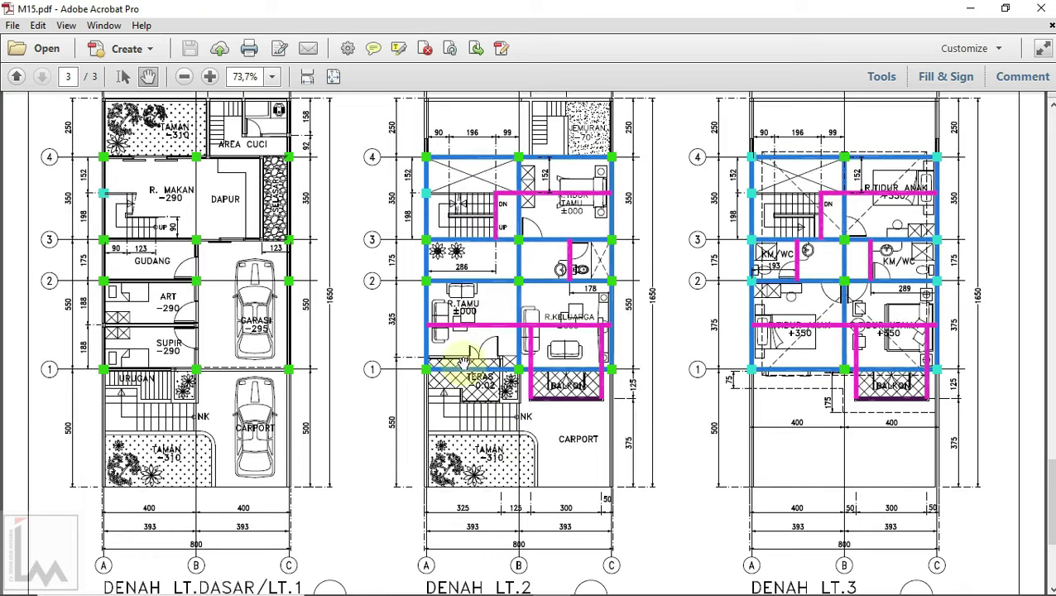
pyautogui.keyDown('ctrl'); pyautogui.scroll(2, 459, 542); pyautogui.keyUp('ctrl')
pyautogui.keyDown('ctrl'); pyautogui.scroll(1, 478, 537); pyautogui.keyUp('ctrl')
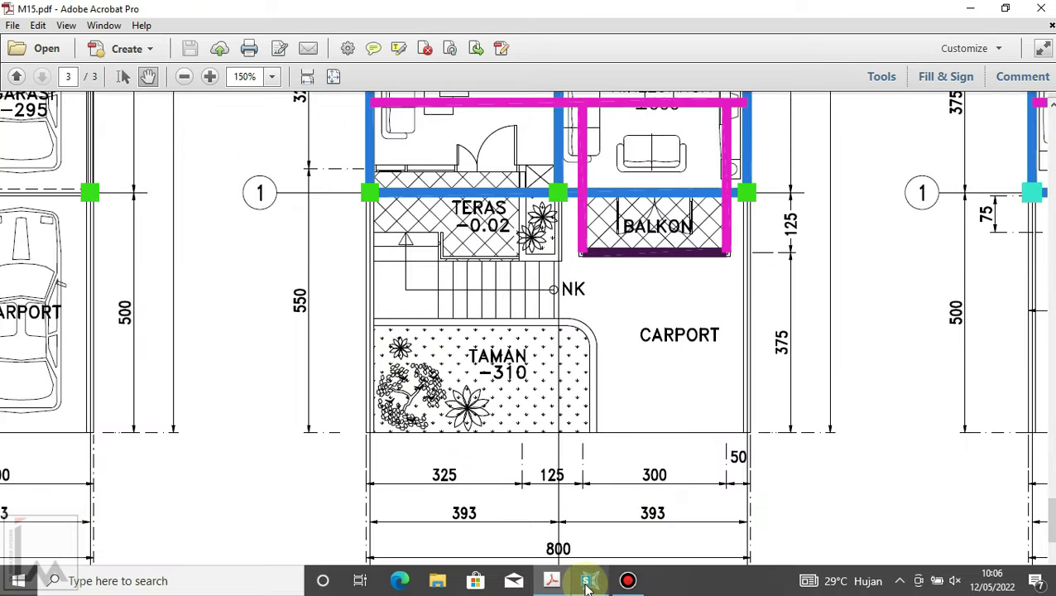
pyautogui.click(587, 581)
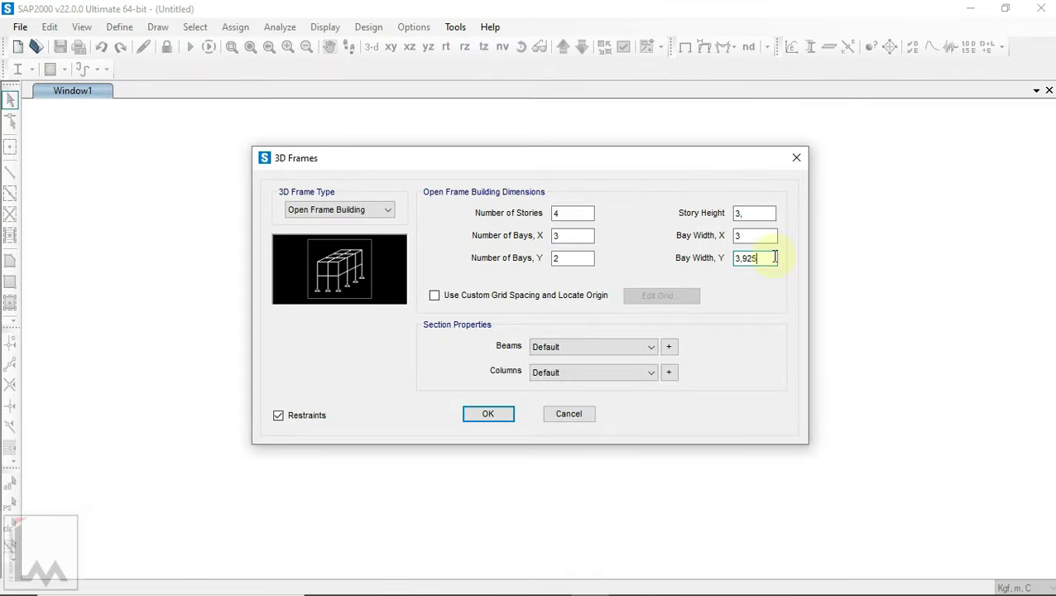
pyautogui.click(571, 294)
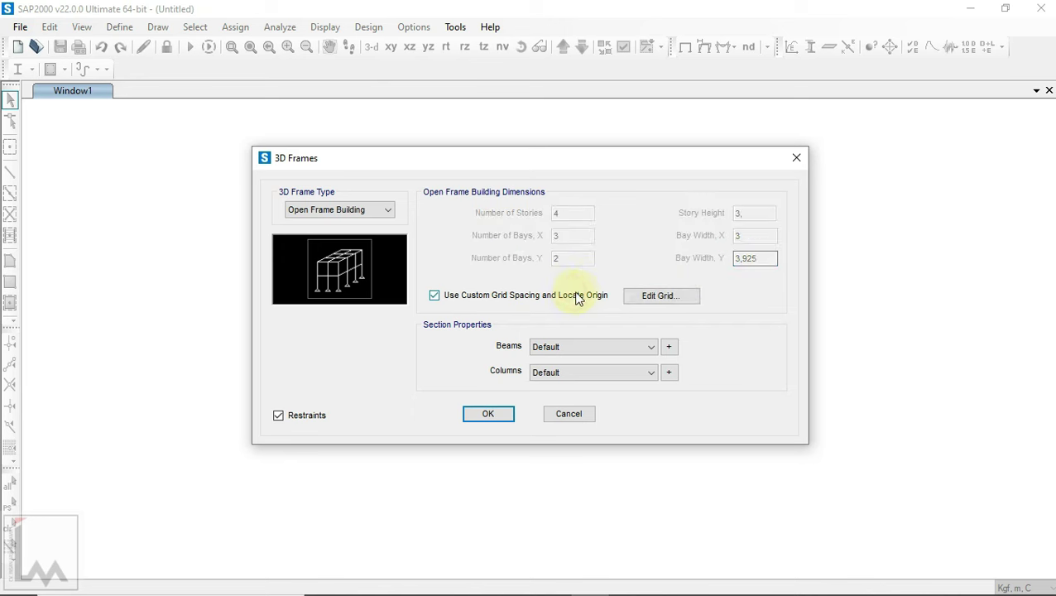
# - Open the grid editor and set X grid line A's ordinate to 0
pyautogui.click(683, 295)
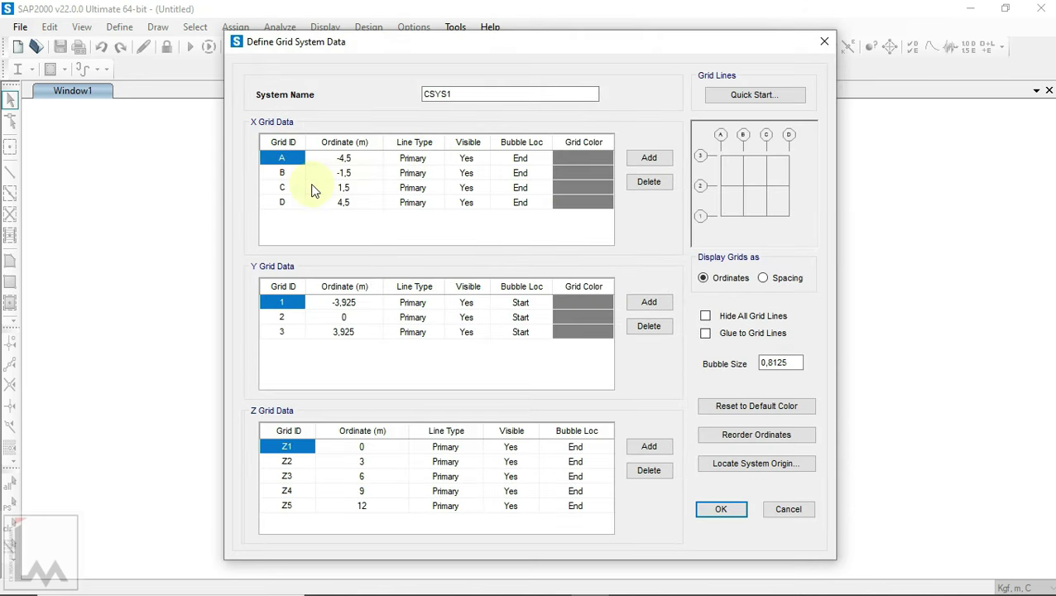
pyautogui.click(353, 161)
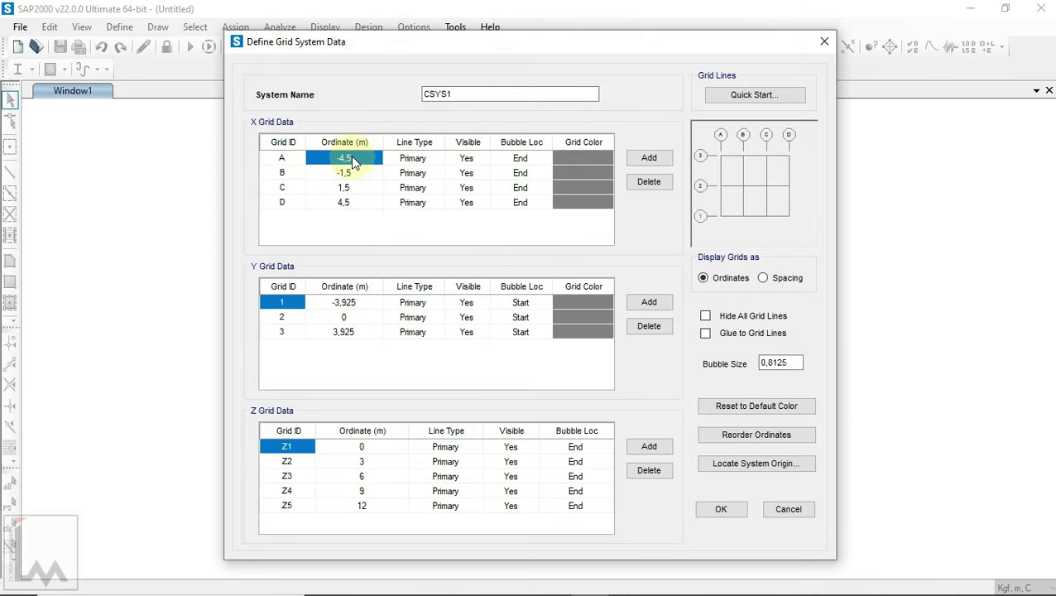
pyautogui.write('0')
pyautogui.click(353, 172)
pyautogui.write('3,75')
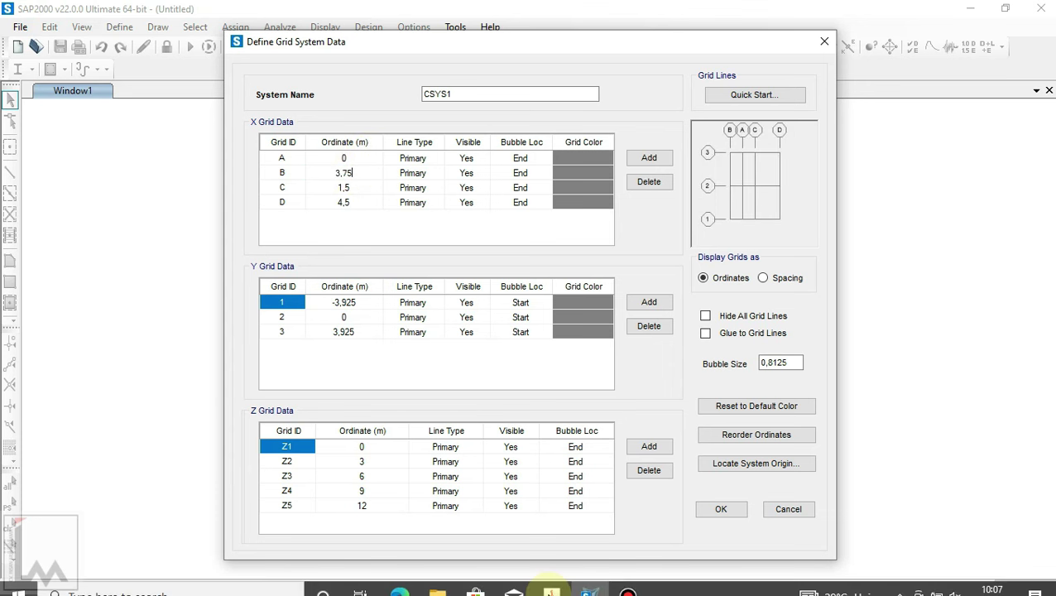
# - Look up bay widths on the plan and place grid lines B and C at 3,75 and 5,5
pyautogui.click(629, 577)
pyautogui.hscroll(5, 513, 390)
pyautogui.scroll(3, 575, 297)
pyautogui.scroll(1, 542, 230)
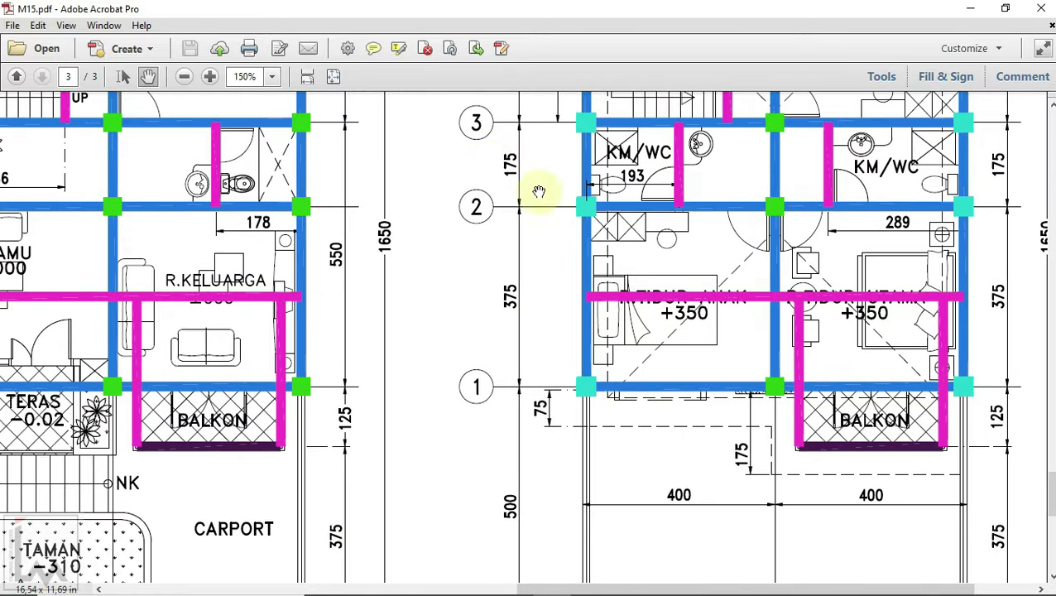
pyautogui.click(582, 577)
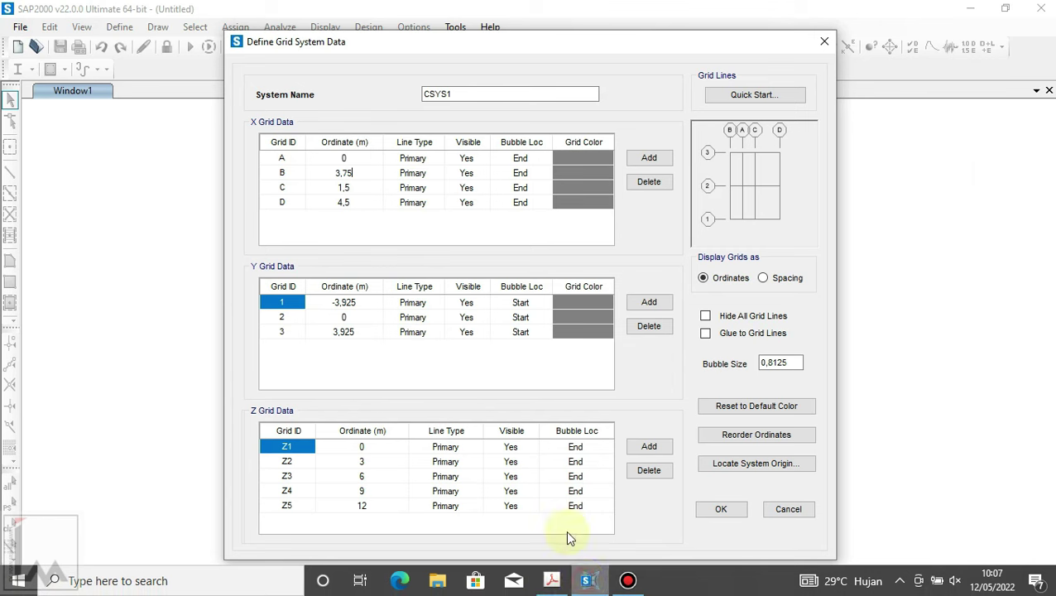
pyautogui.click(357, 192)
pyautogui.write('3,75+')
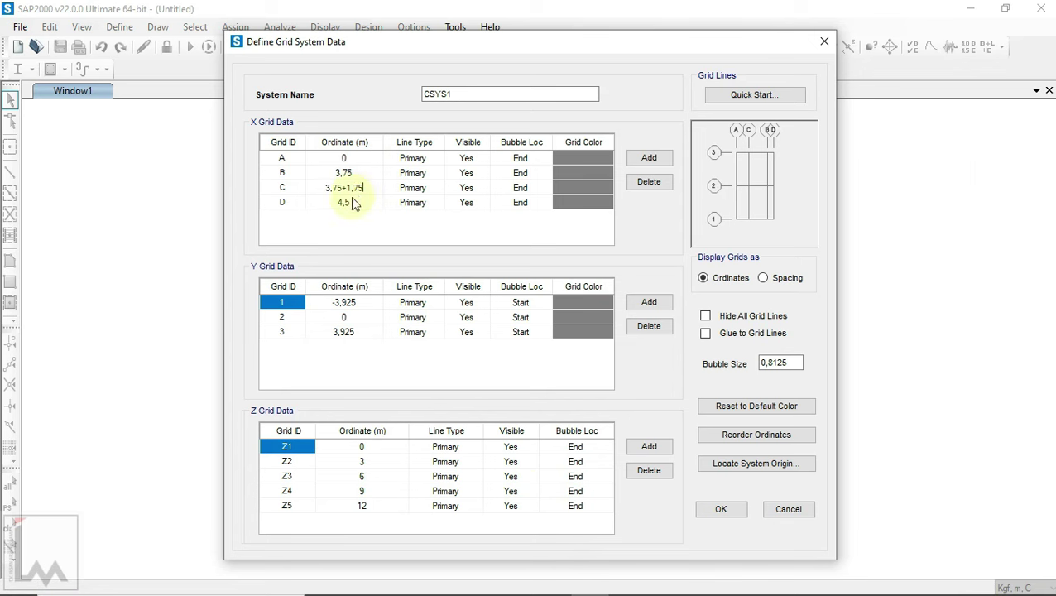
pyautogui.click(344, 203)
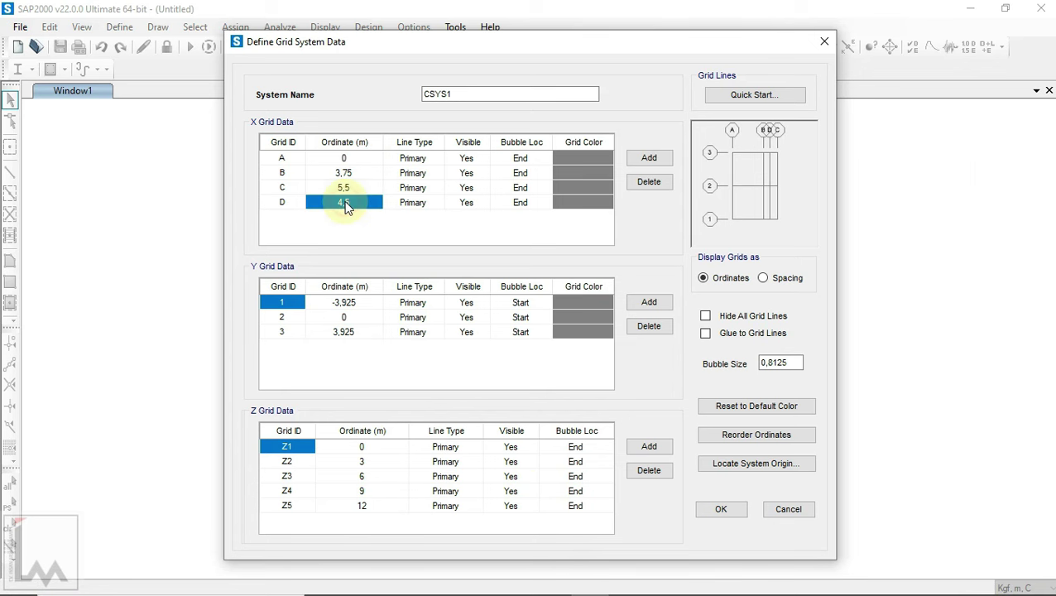
# - Place grid line D at 9 m using the plan's last bay, then verify against the drawing
pyautogui.click(548, 581)
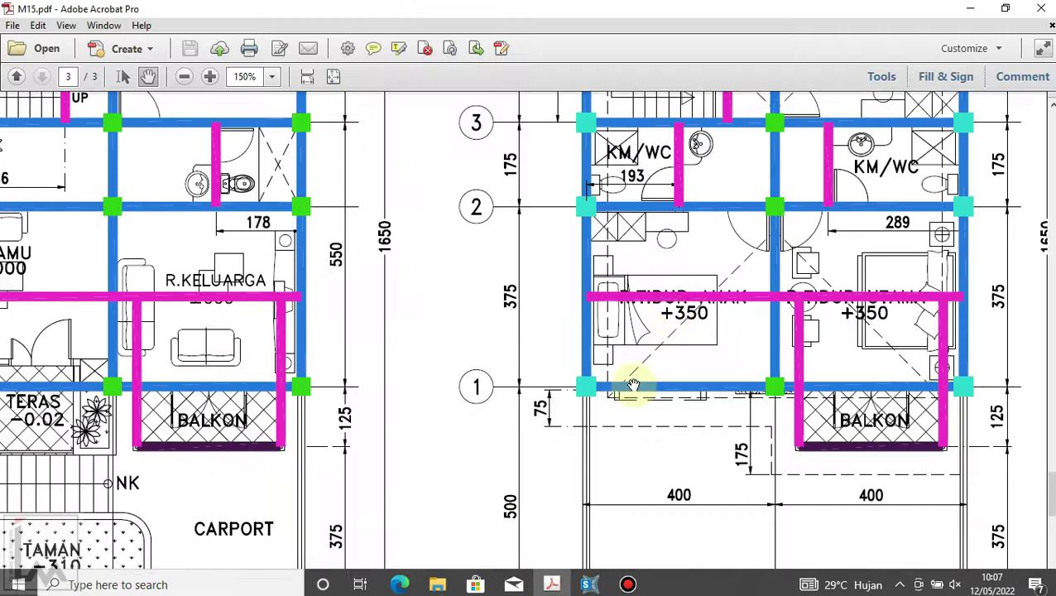
pyautogui.keyDown('ctrl'); pyautogui.scroll(2, 564, 382); pyautogui.keyUp('ctrl')
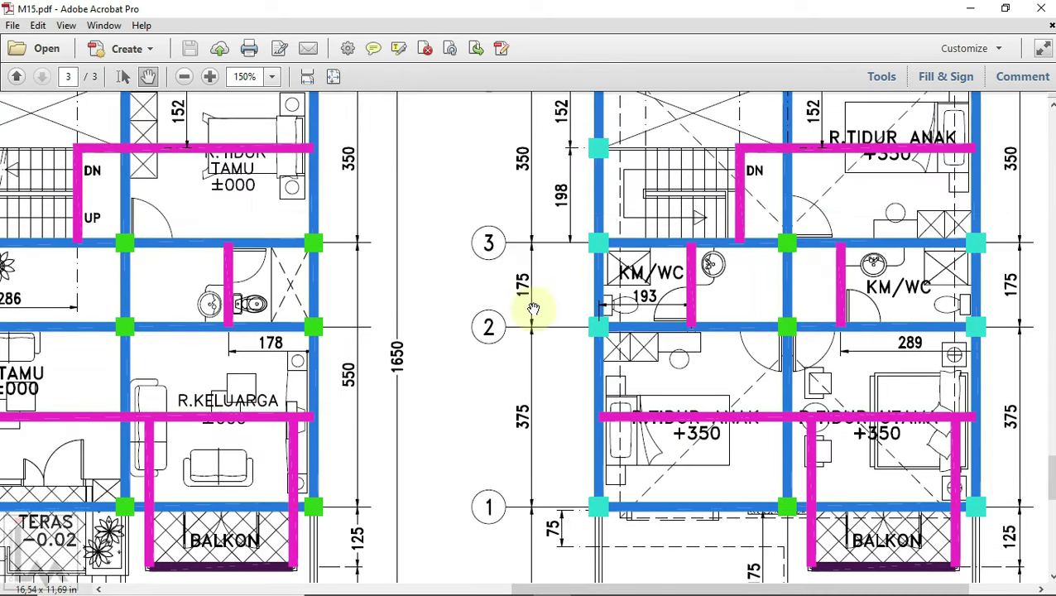
pyautogui.moveTo(553, 266); pyautogui.dragTo(566, 399)
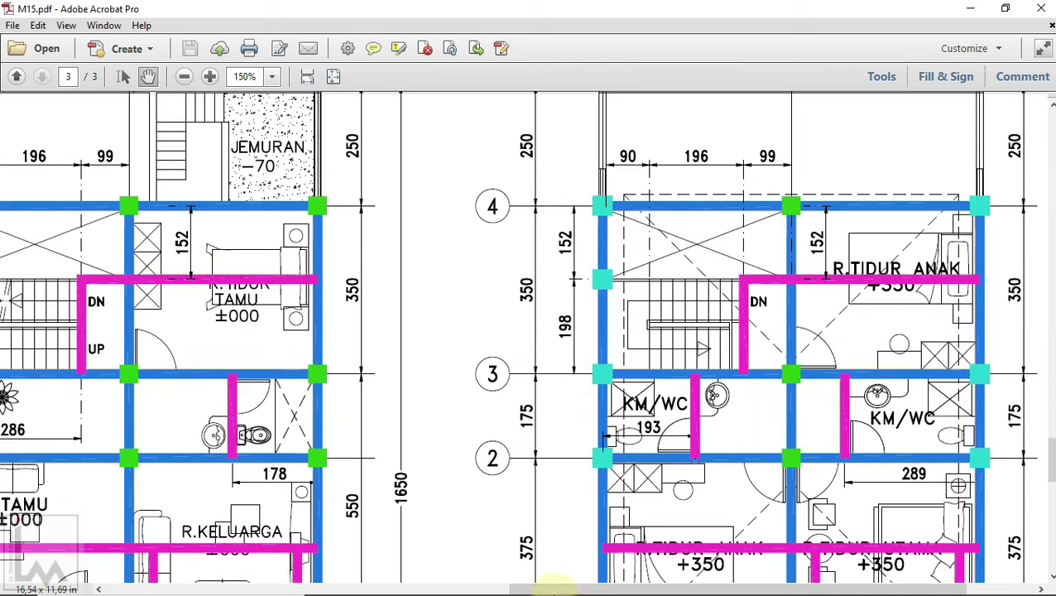
pyautogui.click(582, 581)
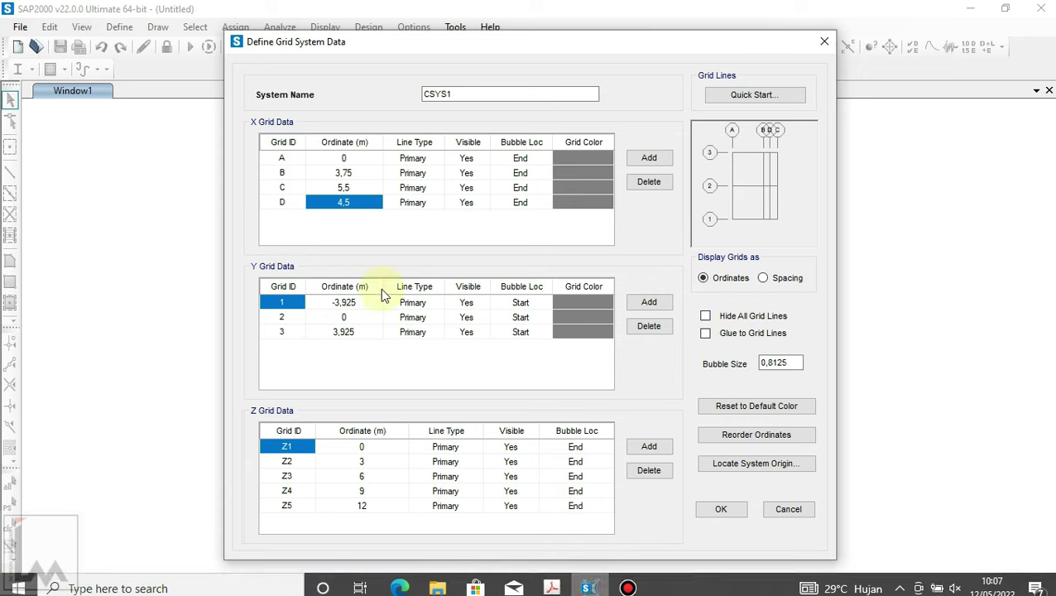
pyautogui.write('5,5')
pyautogui.write('5')
pyautogui.click(356, 190)
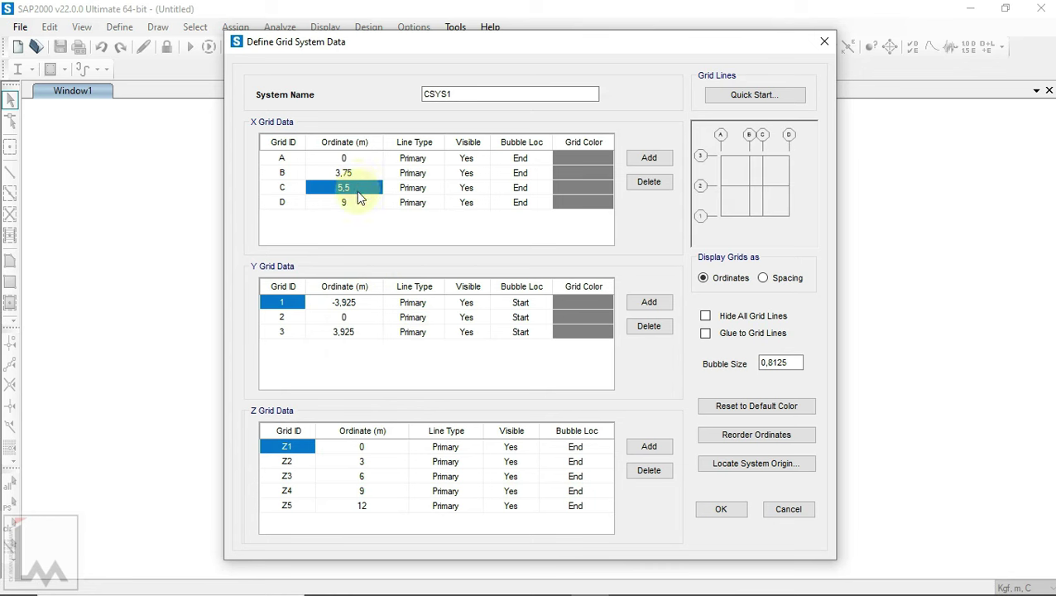
pyautogui.click(547, 582)
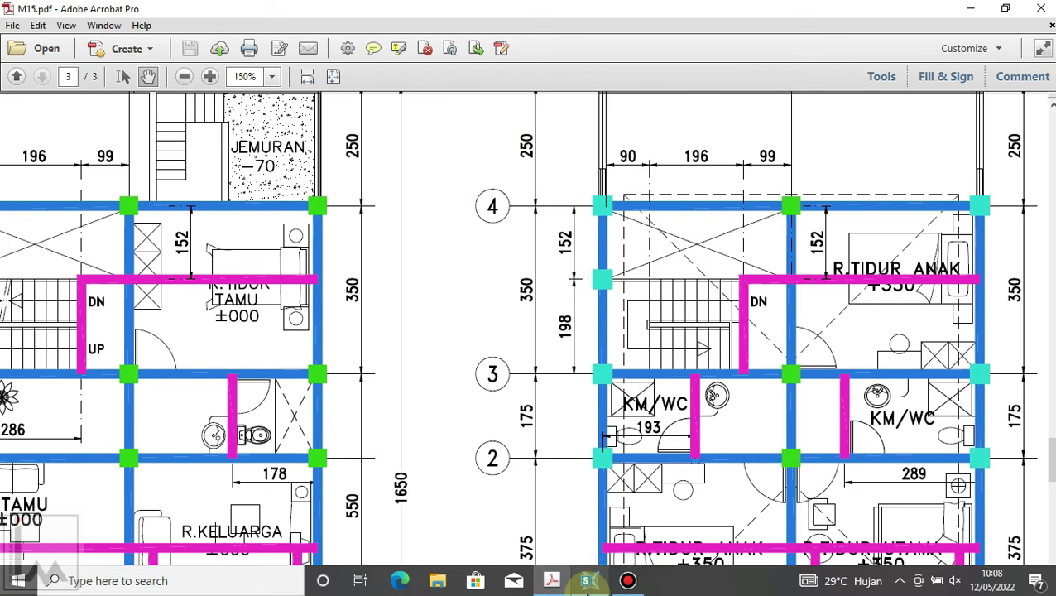
pyautogui.click(590, 582)
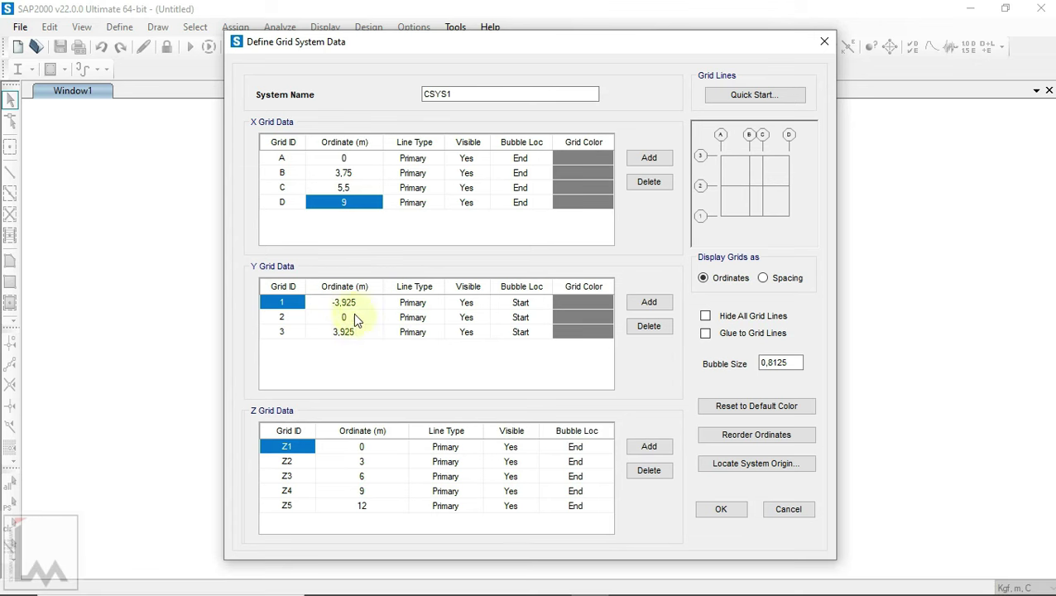
# - Set Y grid line 1's ordinate to 0 and select line 3's ordinate
pyautogui.click(352, 302)
pyautogui.write('0')
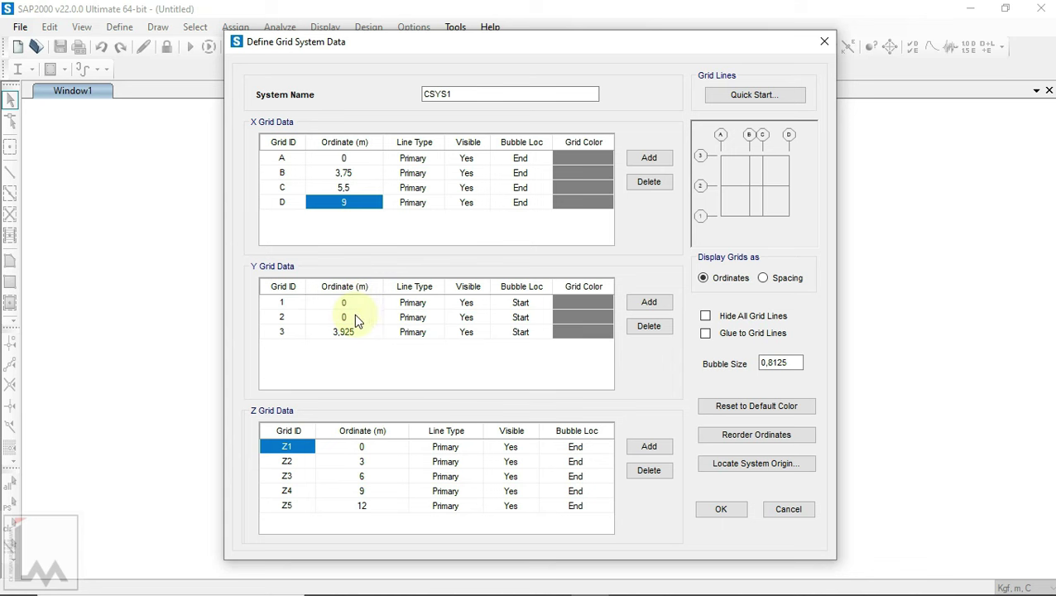
pyautogui.click(355, 316)
pyautogui.write('3,925')
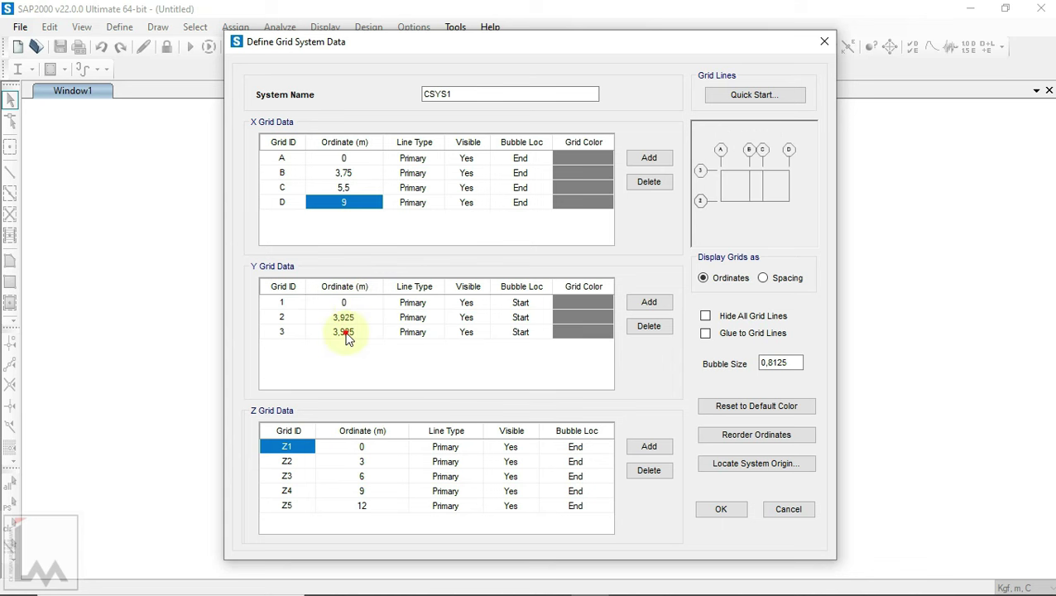
pyautogui.click(346, 332)
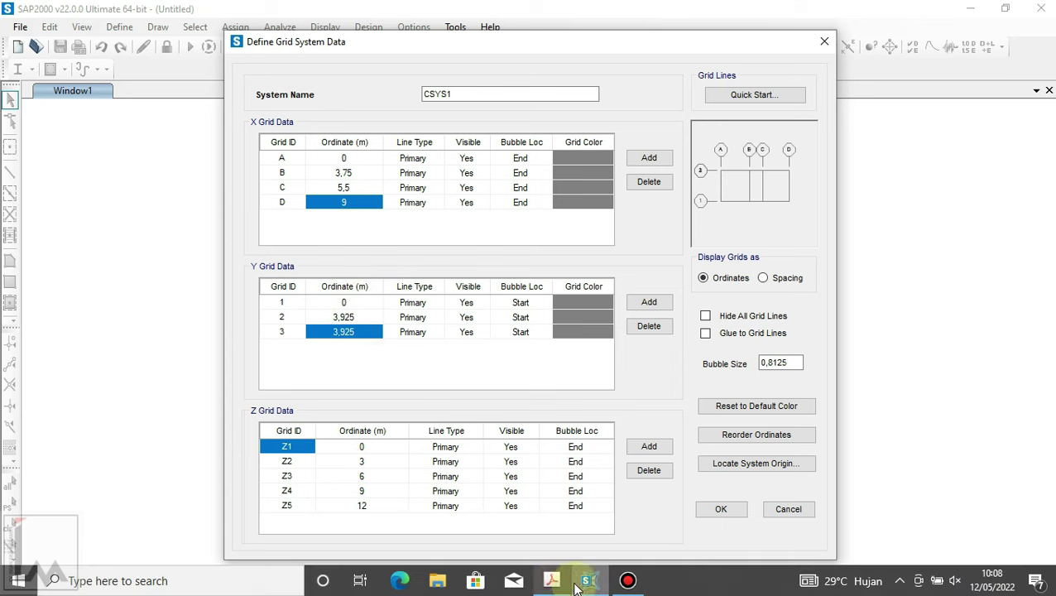
# - Check the house plan in Acrobat, then set Y grid line 3 at 7,85 m
pyautogui.click(552, 586)
pyautogui.keyDown('ctrl'); pyautogui.scroll(-2, 534, 342); pyautogui.keyUp('ctrl')
pyautogui.keyDown('ctrl'); pyautogui.scroll(-1, 537, 335); pyautogui.keyUp('ctrl')
pyautogui.keyDown('ctrl'); pyautogui.scroll(-1, 537, 335); pyautogui.keyUp('ctrl')
pyautogui.scroll(-1, 568, 436)
pyautogui.keyDown('ctrl'); pyautogui.scroll(1, 577, 494); pyautogui.keyUp('ctrl')
pyautogui.keyDown('ctrl'); pyautogui.scroll(1, 438, 488); pyautogui.keyUp('ctrl')
pyautogui.keyDown('ctrl'); pyautogui.scroll(2, 381, 482); pyautogui.keyUp('ctrl')
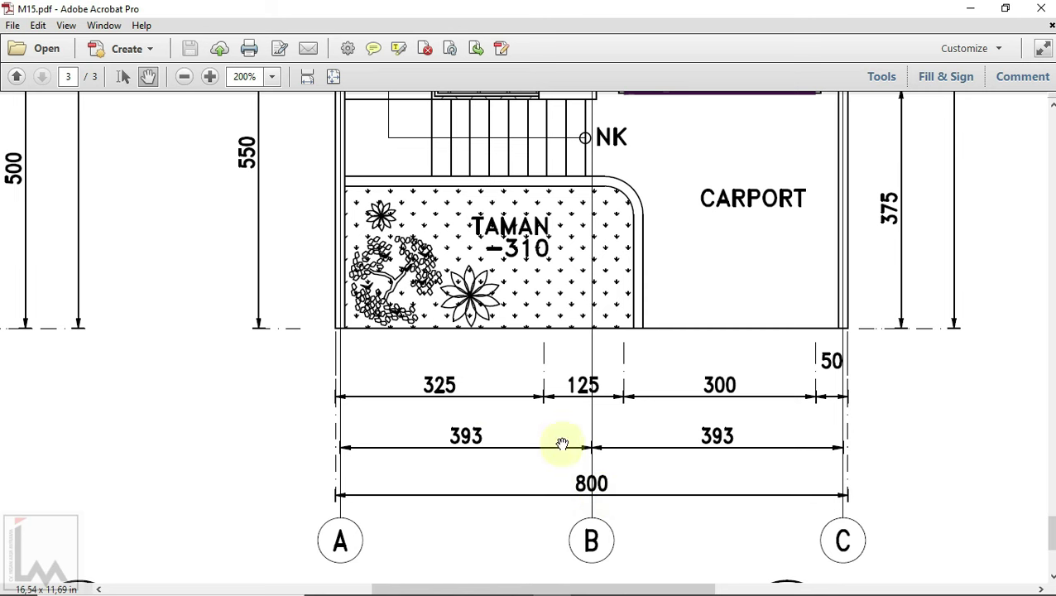
pyautogui.click(588, 582)
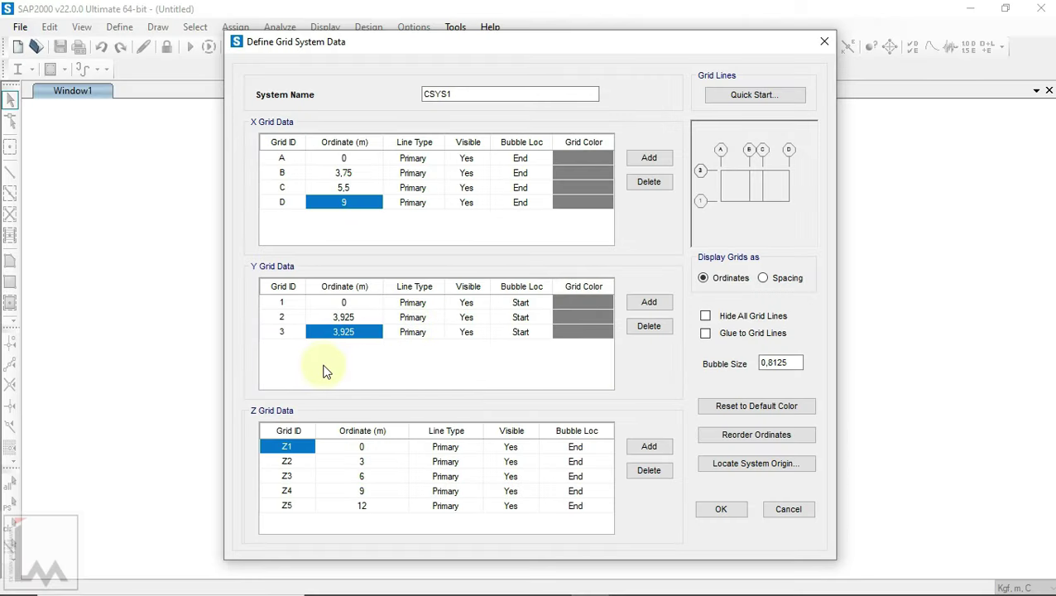
pyautogui.write('7,85')
pyautogui.click(358, 321)
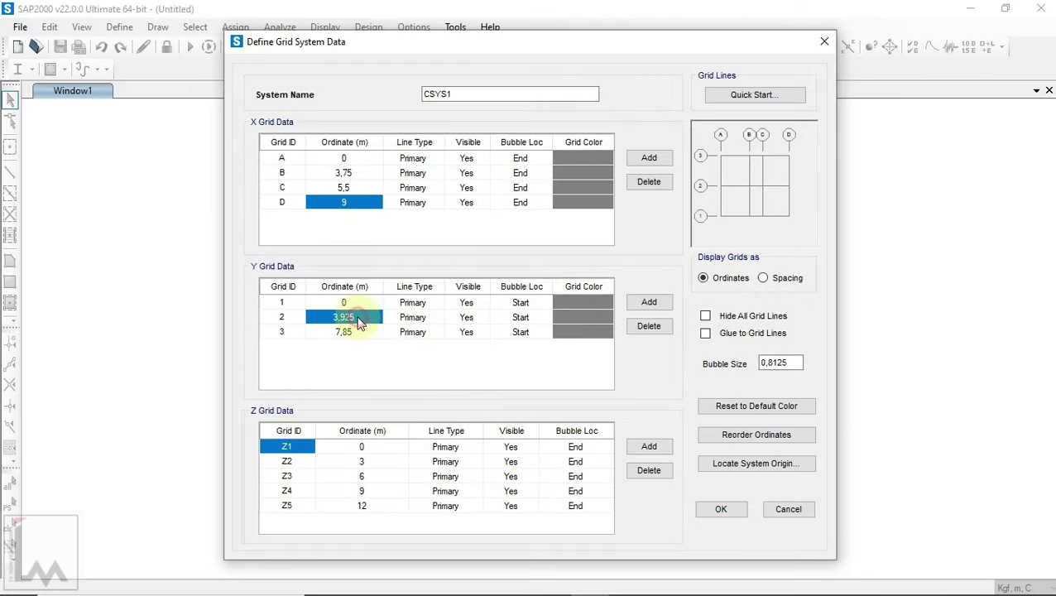
# - Select the Z1 and Z2 elevation values and bring the house drawing back up
pyautogui.click(364, 461)
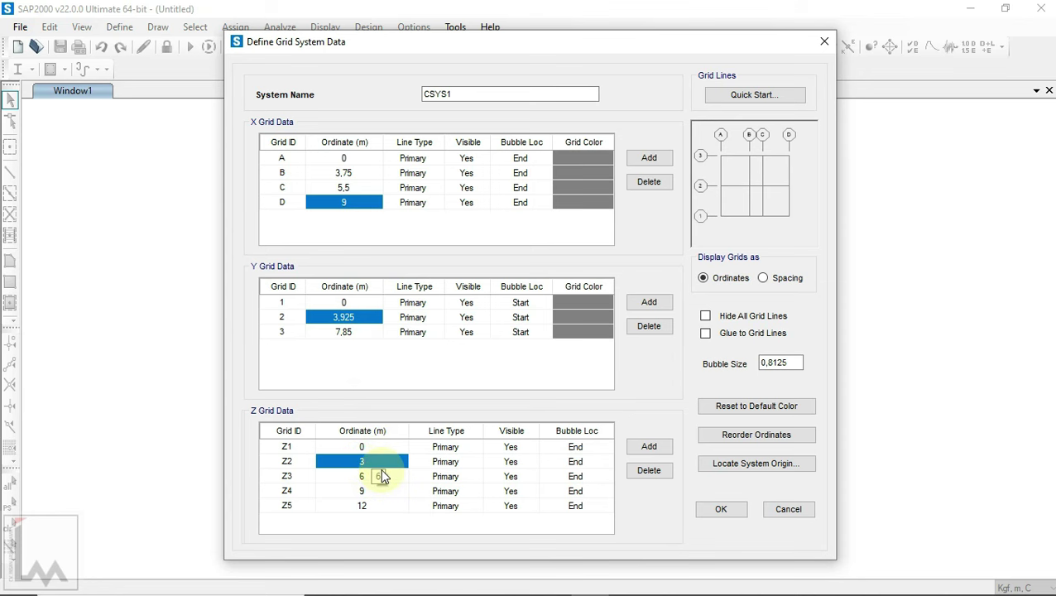
pyautogui.click(362, 448)
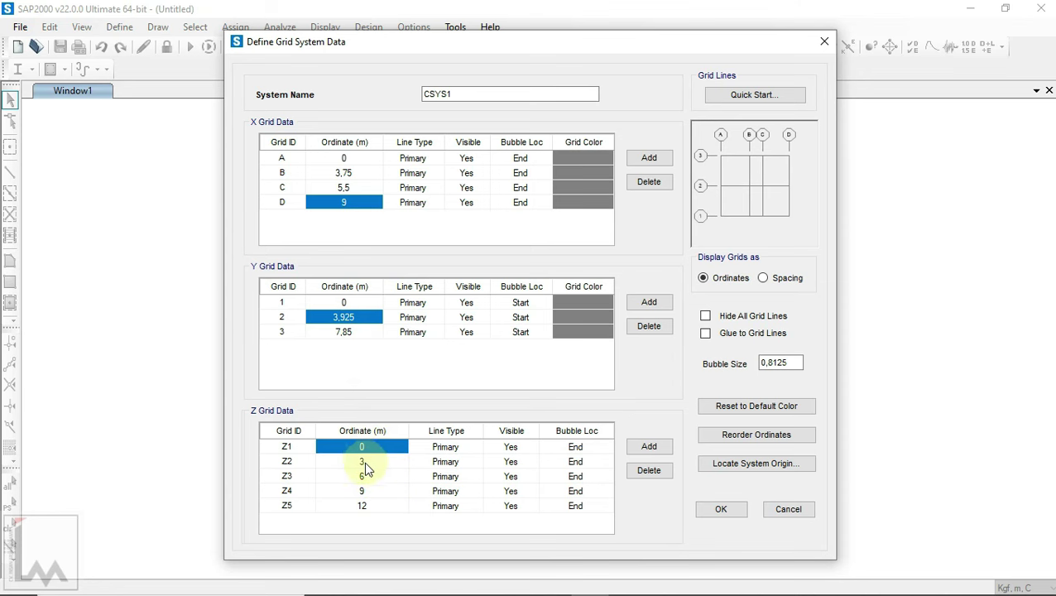
pyautogui.click(365, 462)
pyautogui.click(556, 581)
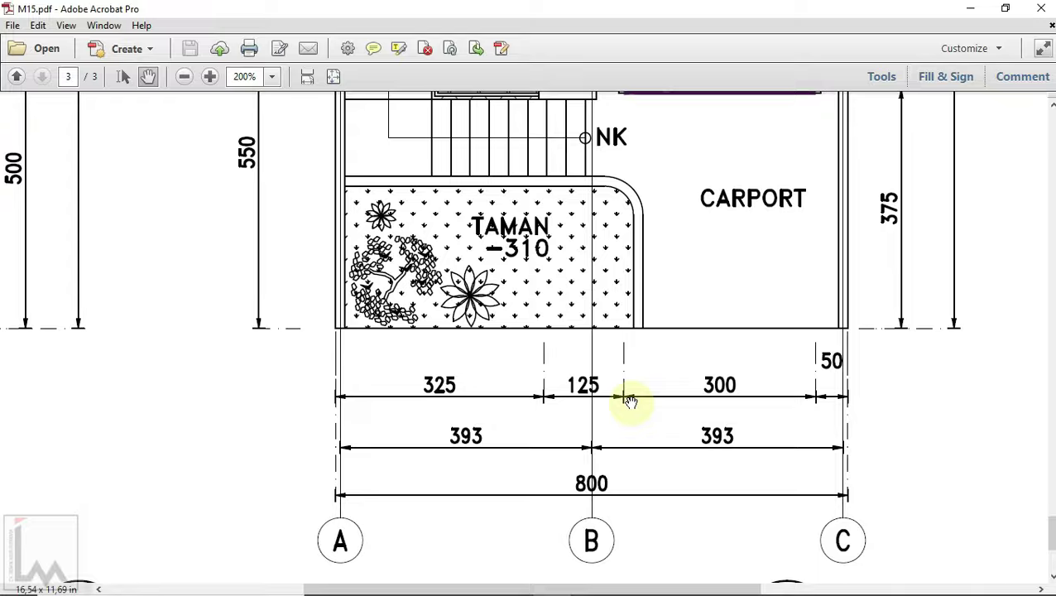
# - Scroll the PDF to the page 2 section drawing with levels −290, ±000 and +350
pyautogui.keyDown('ctrl'); pyautogui.scroll(-3, 635, 403); pyautogui.keyUp('ctrl')
pyautogui.keyDown('ctrl'); pyautogui.scroll(-2, 633, 403); pyautogui.keyUp('ctrl')
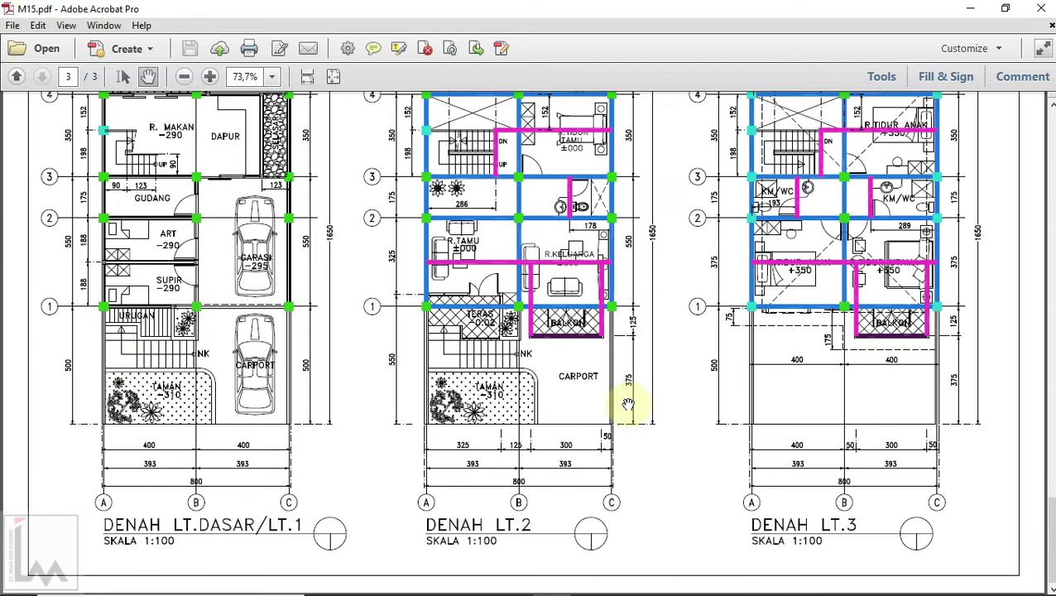
pyautogui.keyDown('ctrl'); pyautogui.scroll(-2, 630, 401); pyautogui.keyUp('ctrl')
pyautogui.scroll(2, 633, 401)
pyautogui.scroll(-2, 666, 399)
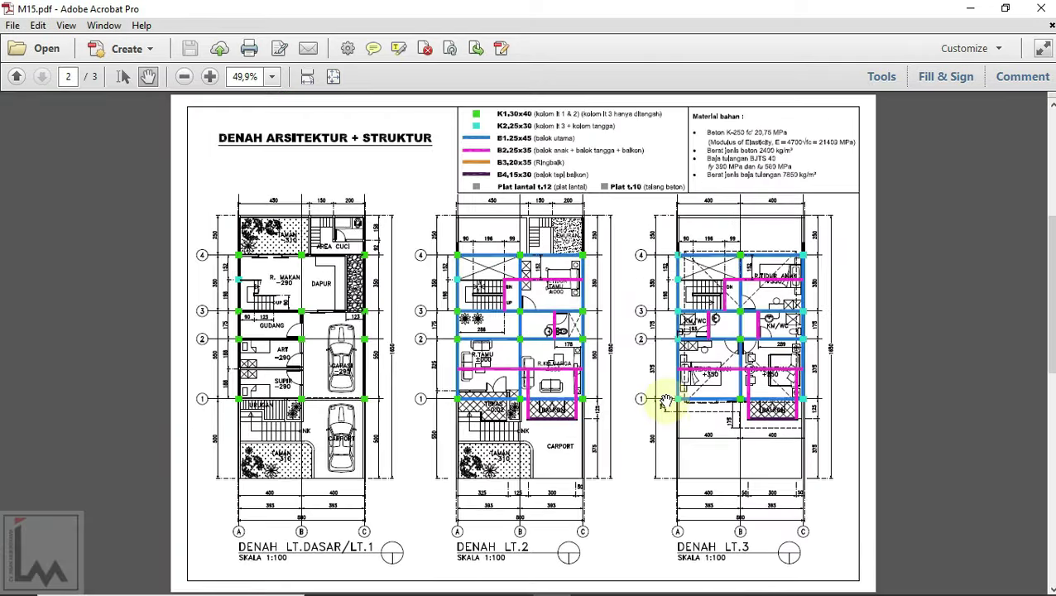
pyautogui.scroll(-2, 671, 400)
pyautogui.keyDown('ctrl'); pyautogui.scroll(2, 703, 488); pyautogui.keyUp('ctrl')
pyautogui.keyDown('ctrl'); pyautogui.scroll(1, 702, 488); pyautogui.keyUp('ctrl')
pyautogui.keyDown('ctrl'); pyautogui.scroll(1, 479, 417); pyautogui.keyUp('ctrl')
pyautogui.keyDown('ctrl'); pyautogui.scroll(1, 433, 471); pyautogui.keyUp('ctrl')
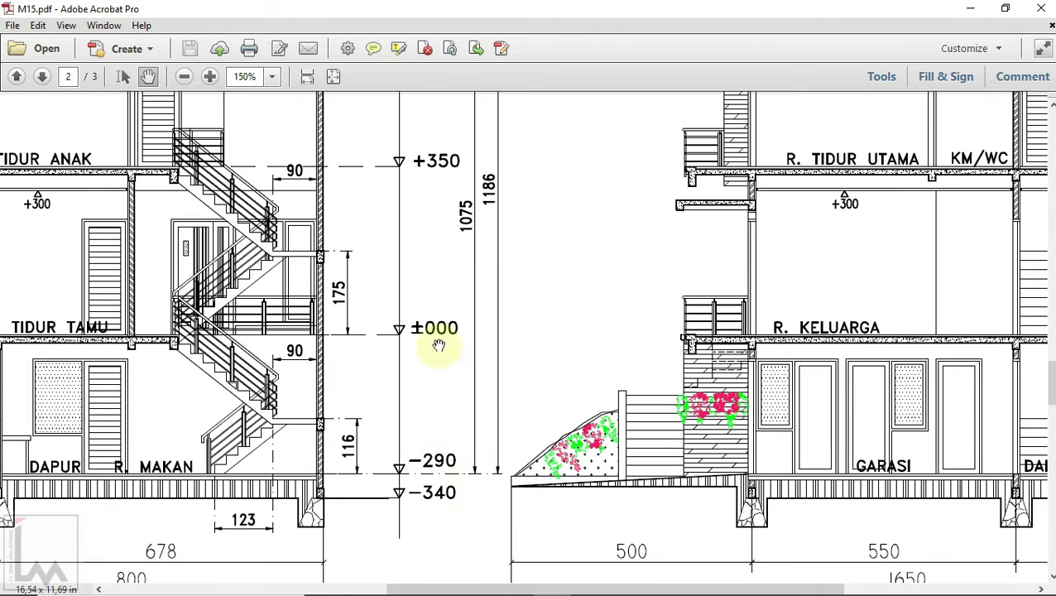
# - Enter 2,9 as the Z2 elevation and check the section drawing
pyautogui.click(589, 581)
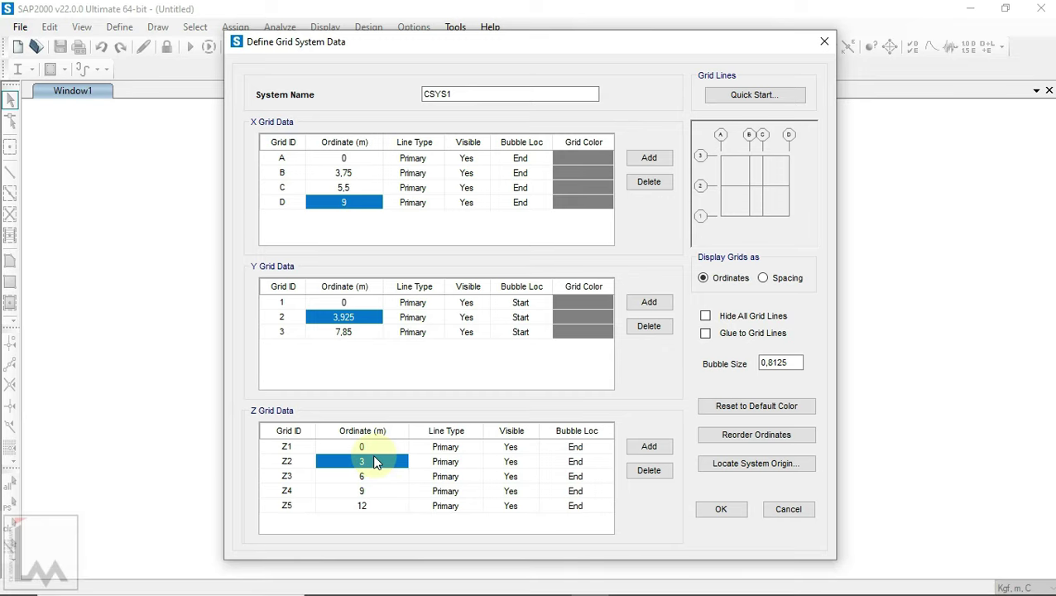
pyautogui.write('2,9')
pyautogui.press('Return')
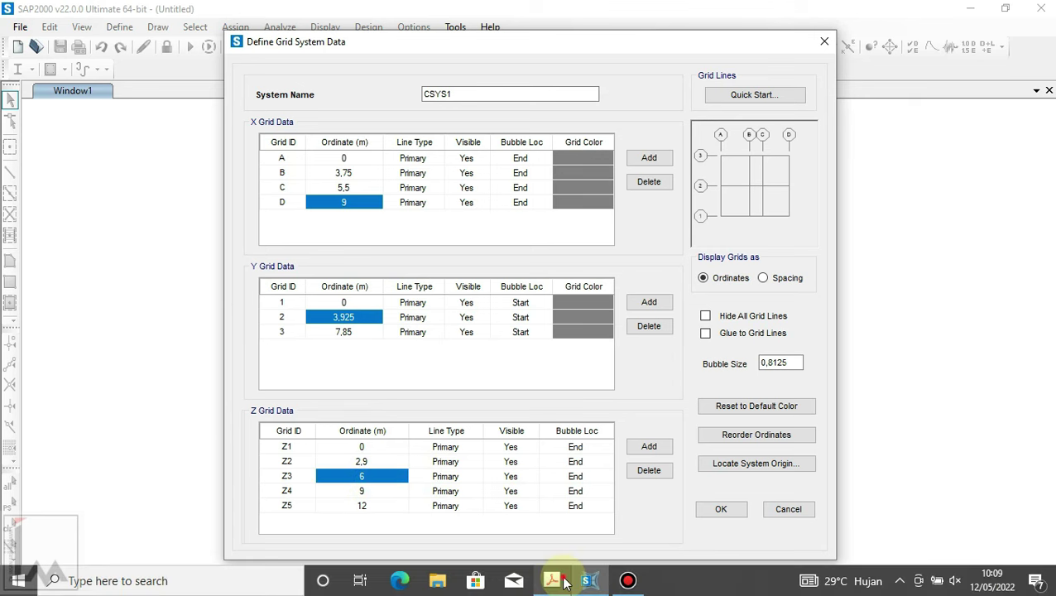
pyautogui.click(558, 581)
pyautogui.keyDown('ctrl'); pyautogui.scroll(2, 445, 275); pyautogui.keyUp('ctrl')
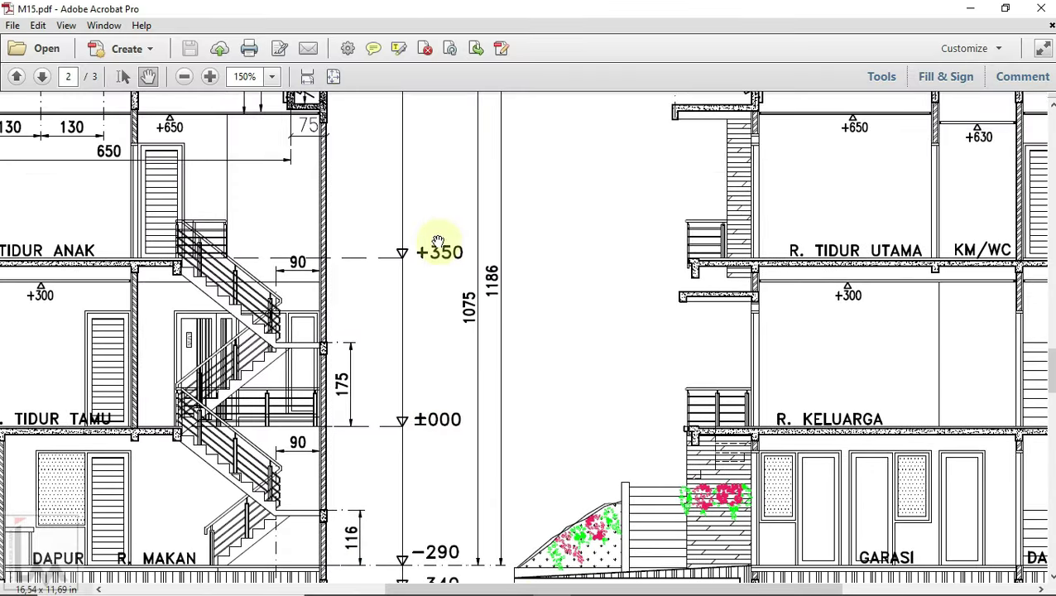
# - Set Z3 to 6,4 and Z4 to 9,9 (6,4+3,5), checking the upper storey levels
pyautogui.click(589, 582)
pyautogui.write('2')
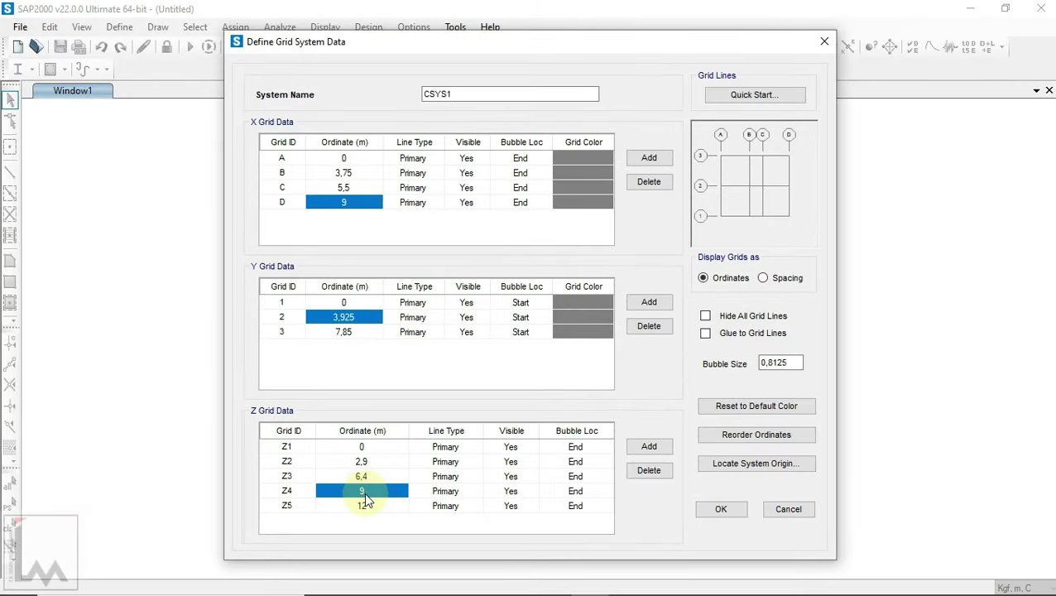
pyautogui.click(559, 581)
pyautogui.moveTo(431, 273); pyautogui.dragTo(428, 442)
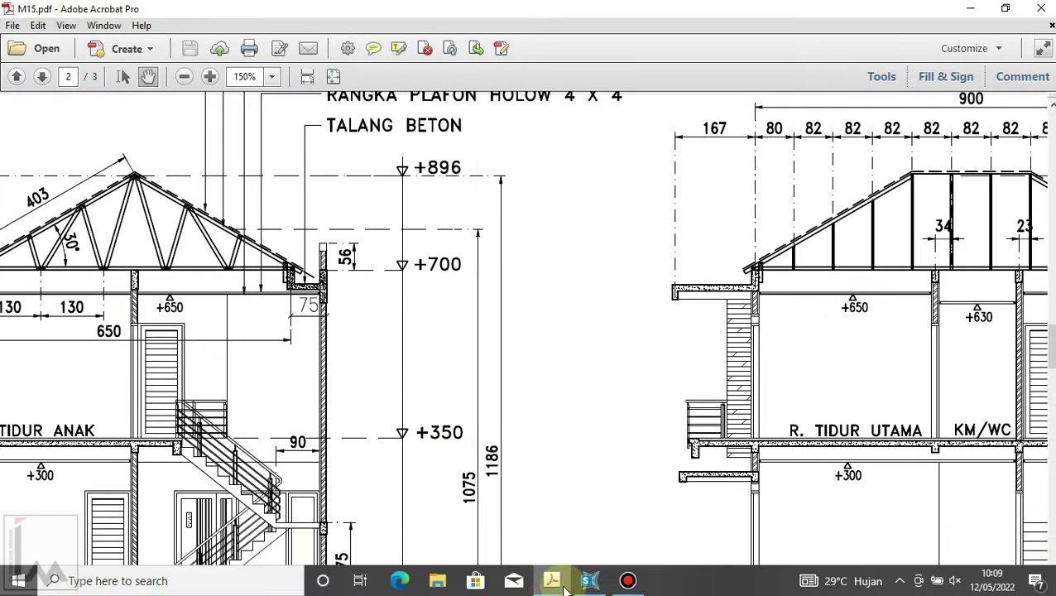
pyautogui.click(589, 580)
pyautogui.write('6,4+3,5')
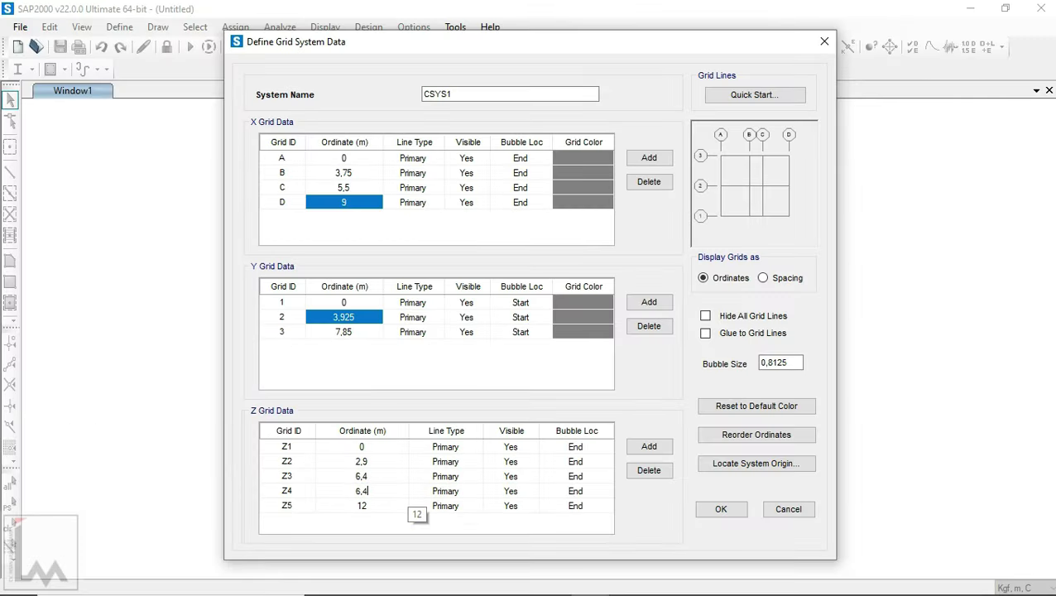
pyautogui.click(360, 511)
# - Consult the roof section and set Z5 to 11,86 (9,9+1,96)
pyautogui.click(542, 575)
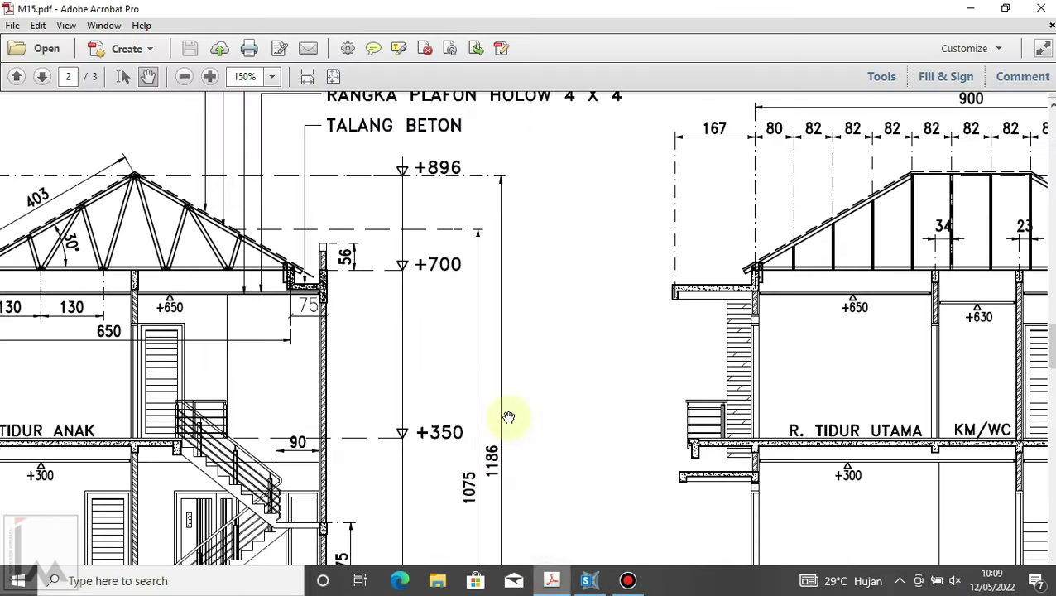
pyautogui.click(589, 580)
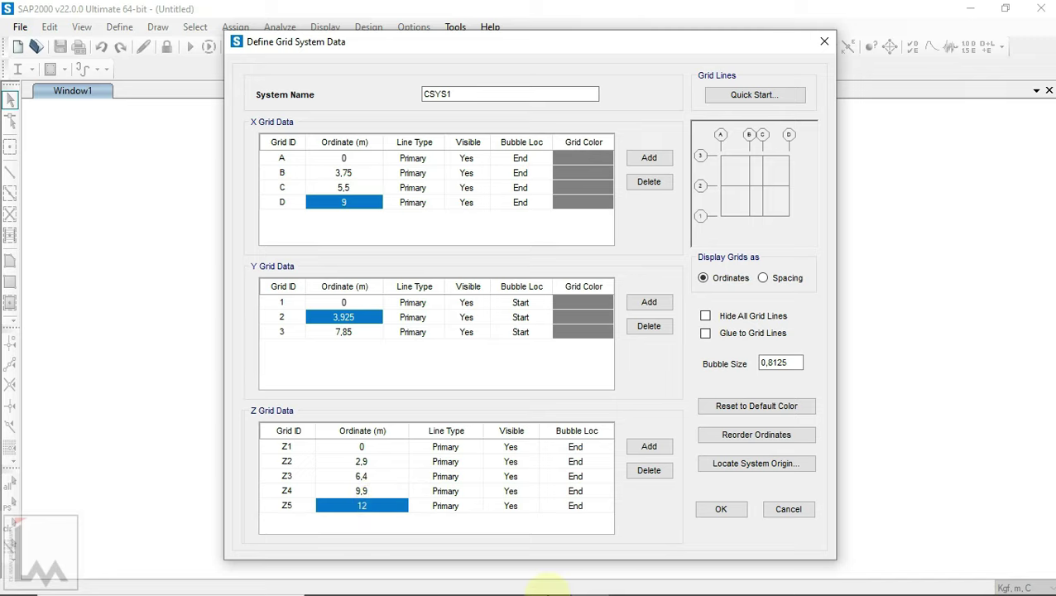
pyautogui.click(543, 579)
pyautogui.hscroll(-5, 316, 277)
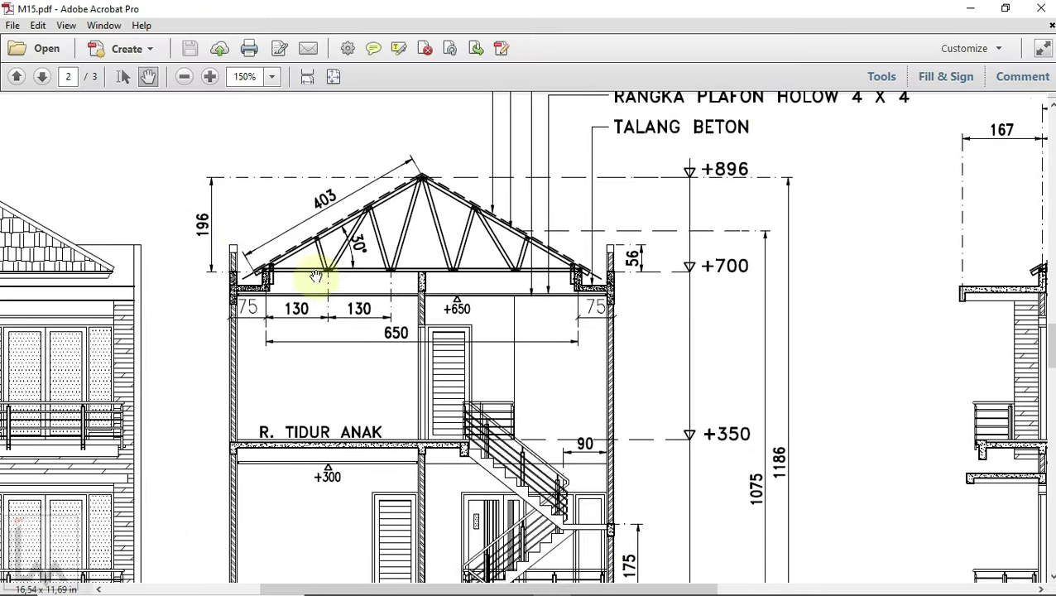
pyautogui.moveTo(749, 382); pyautogui.dragTo(634, 363)
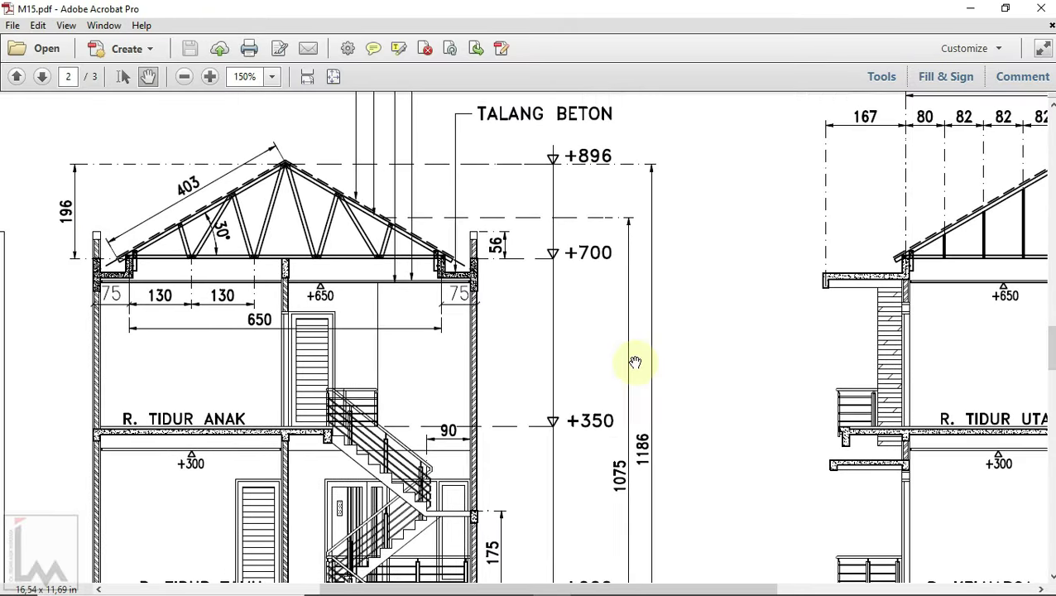
pyautogui.click(587, 579)
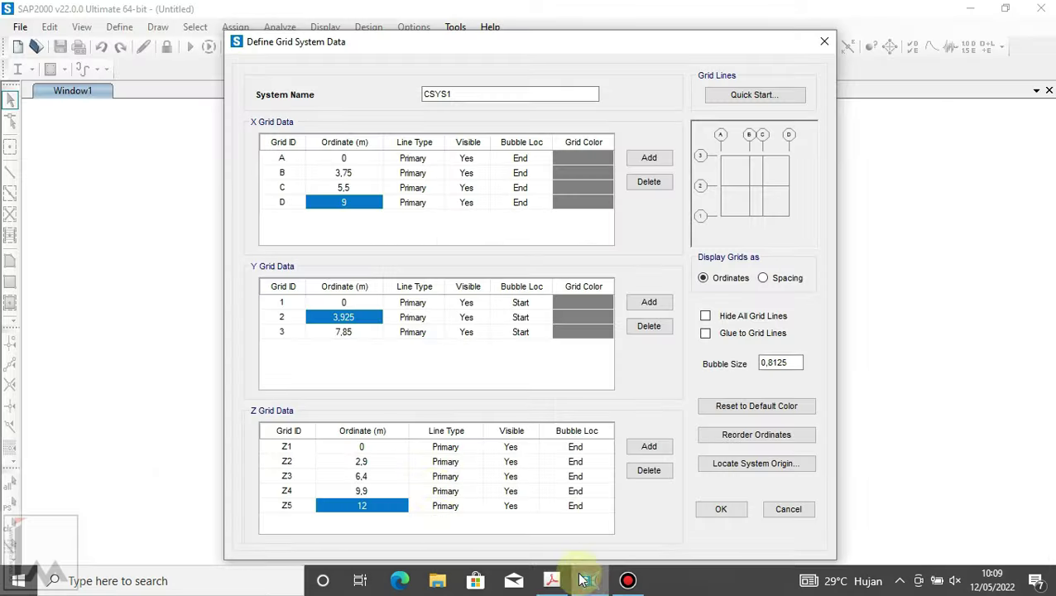
pyautogui.write('9,9+1,96')
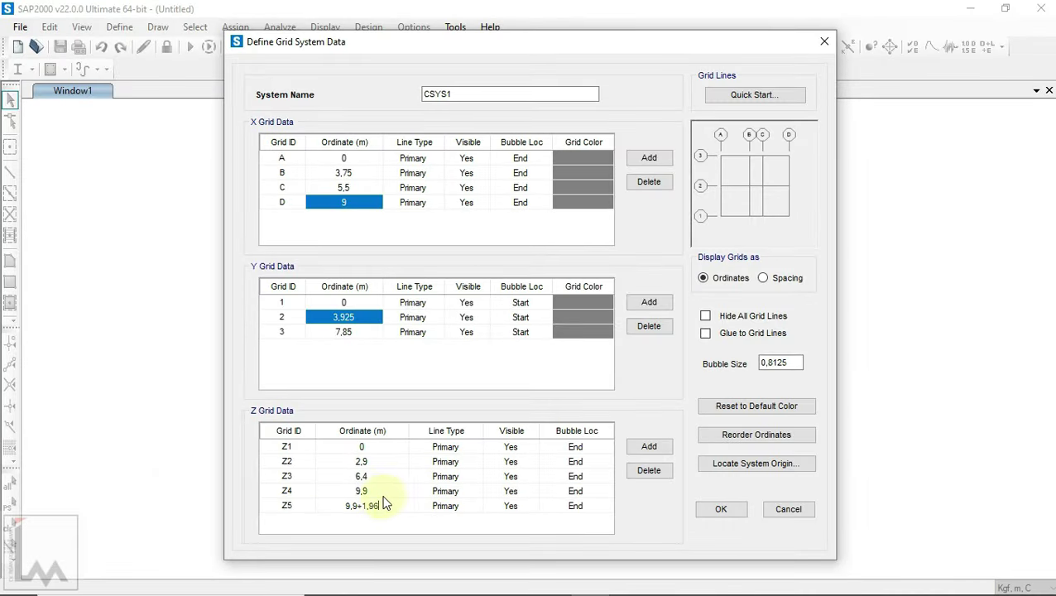
pyautogui.click(364, 491)
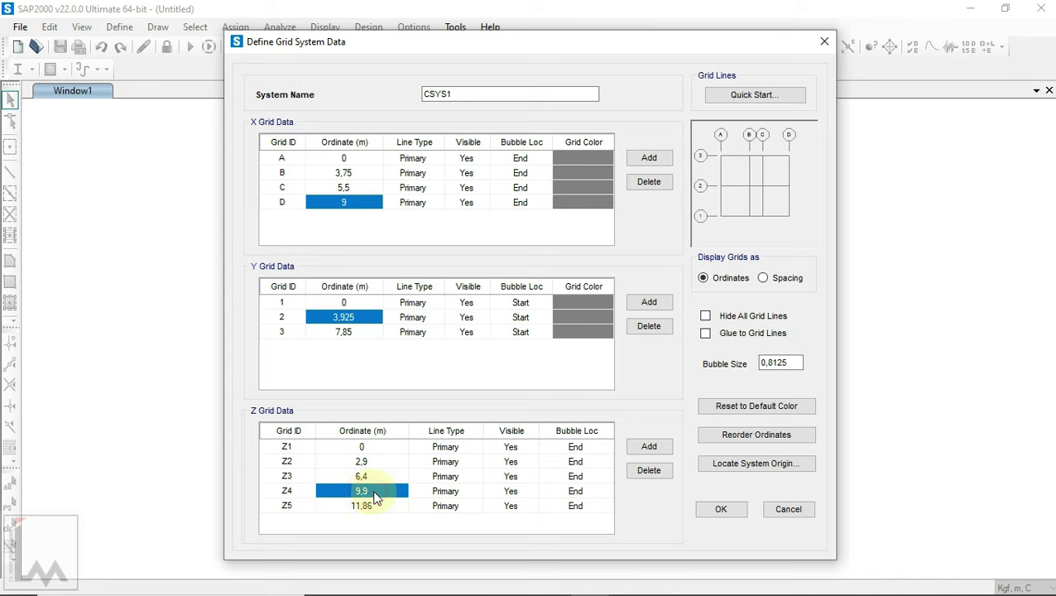
# - Verify total height in the section, then confirm the grid and generate the 3D frame
pyautogui.click(552, 588)
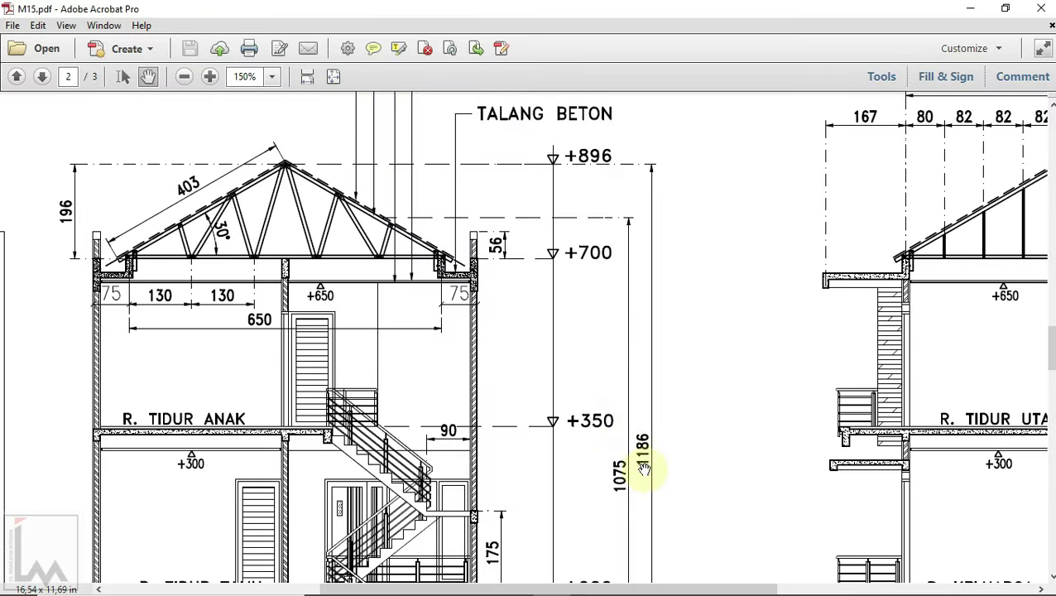
pyautogui.click(587, 571)
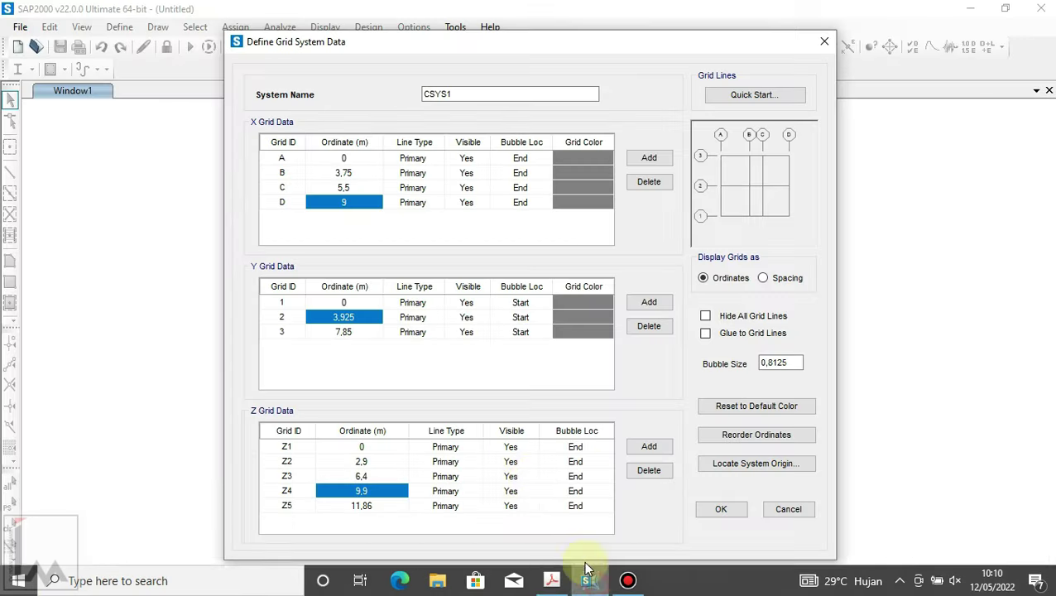
pyautogui.click(720, 507)
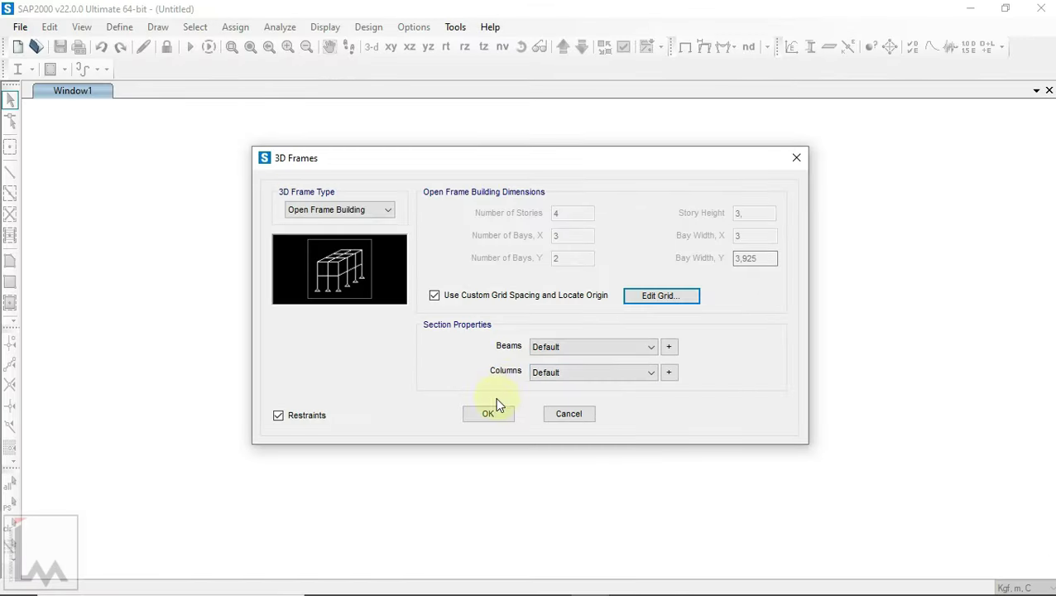
pyautogui.click(489, 413)
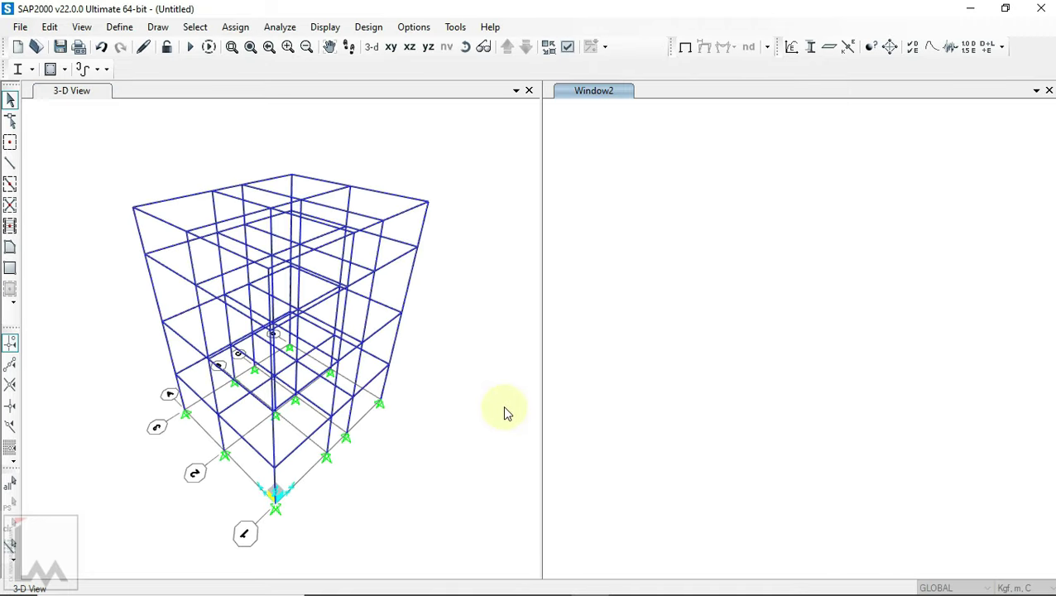
# - Orbit the generated 3D frame model to a new viewpoint
pyautogui.click(467, 54)
pyautogui.moveTo(456, 407)
pyautogui.mouseDown()
pyautogui.moveTo(288, 266)
pyautogui.moveTo(186, 271)
pyautogui.moveTo(313, 353)
pyautogui.moveTo(611, 366)
pyautogui.moveTo(693, 341)
pyautogui.moveTo(598, 285)
pyautogui.moveTo(480, 295)
pyautogui.moveTo(457, 263)
pyautogui.mouseUp()
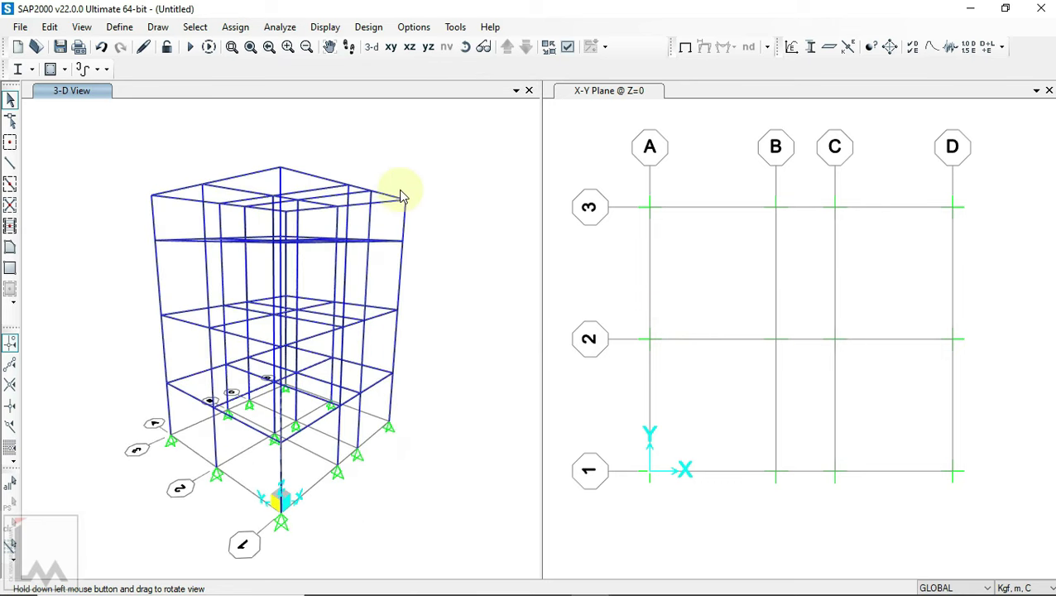
pyautogui.click(118, 28)
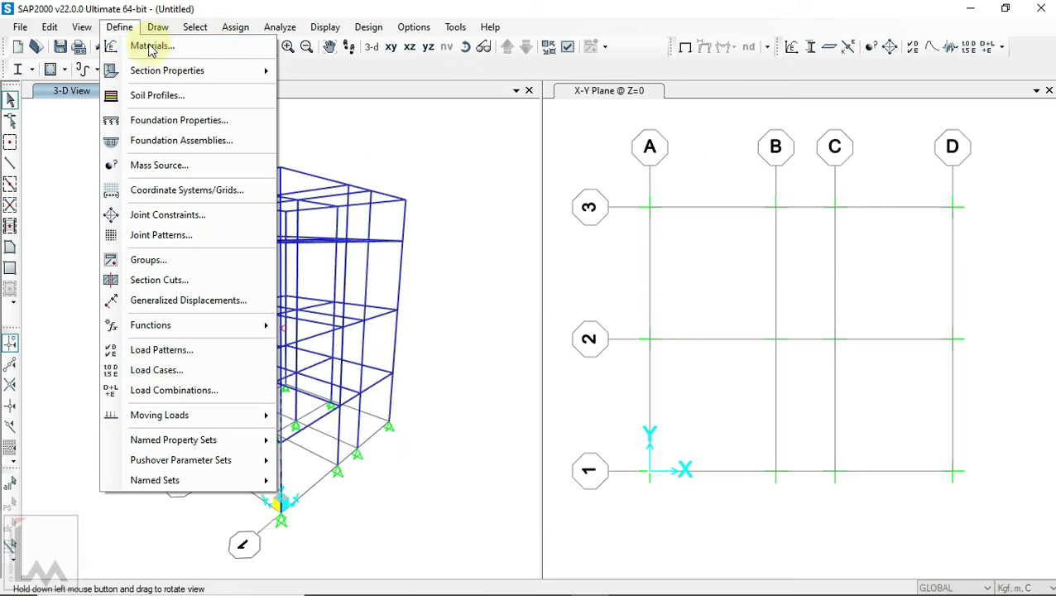
# - Add a new material with region User and type Concrete
pyautogui.click(150, 47)
pyautogui.click(566, 240)
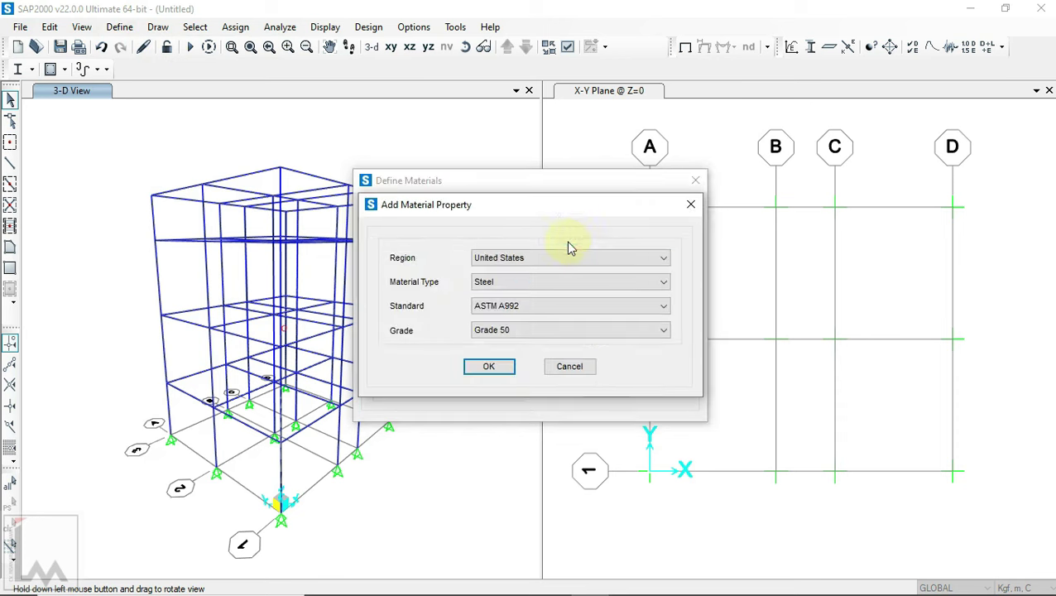
pyautogui.click(523, 262)
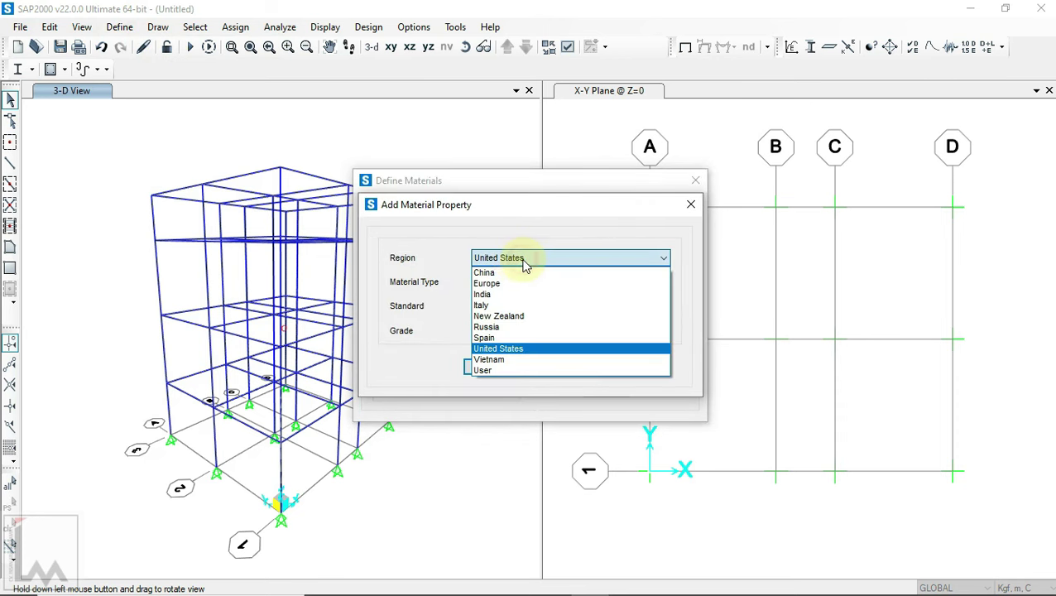
pyautogui.click(503, 369)
pyautogui.click(497, 282)
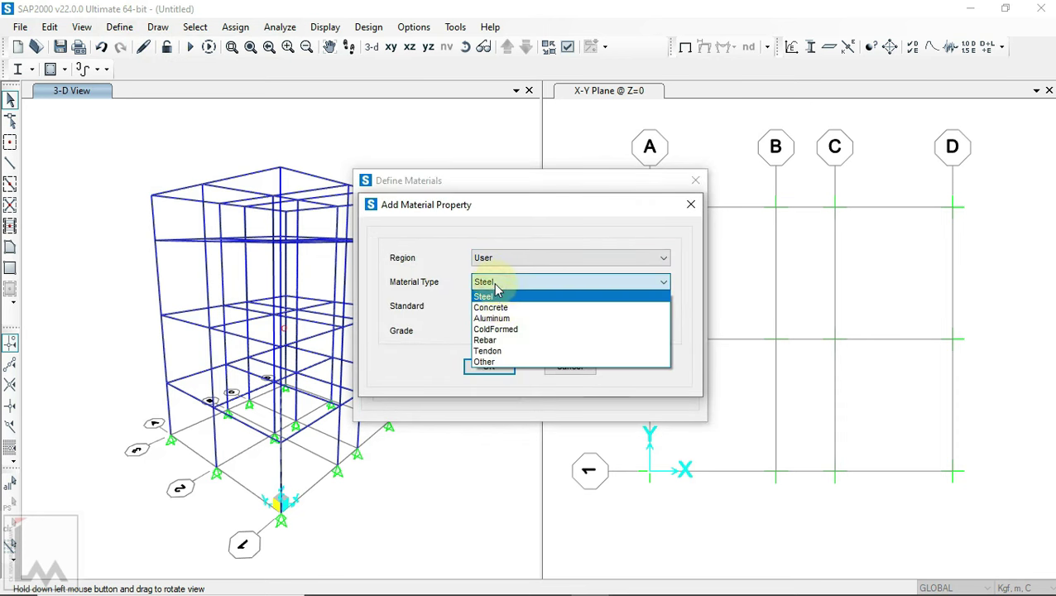
pyautogui.click(499, 302)
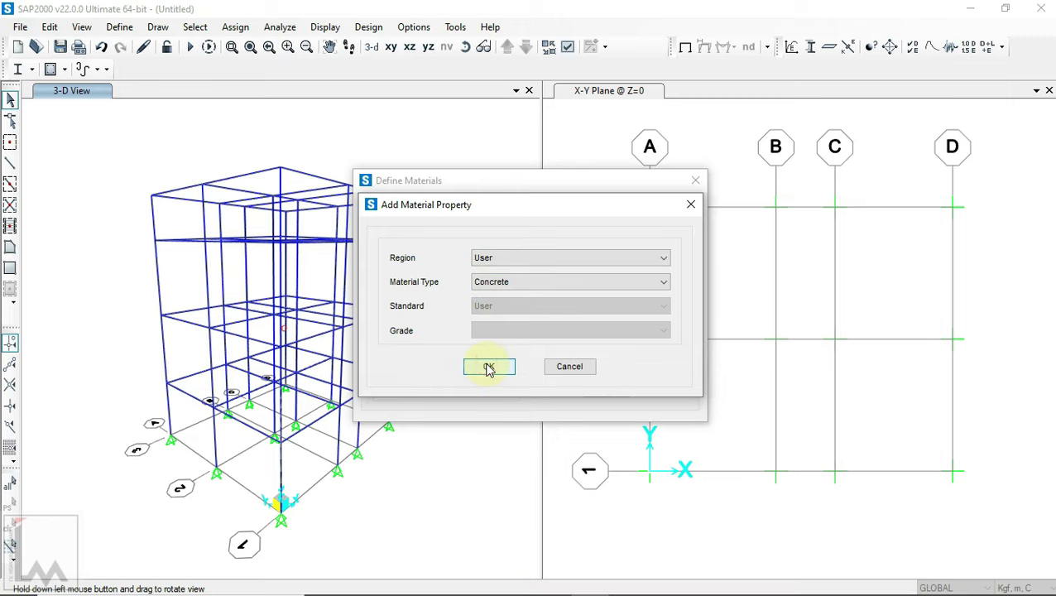
pyautogui.click(488, 369)
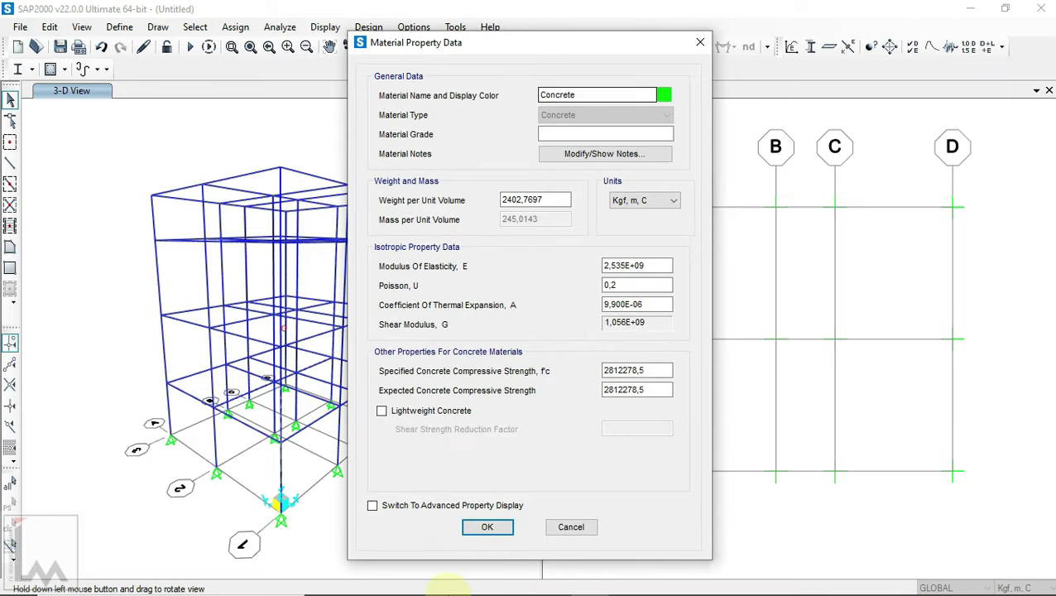
# - Scroll the PDF to the Material bahan specifications
pyautogui.click(566, 584)
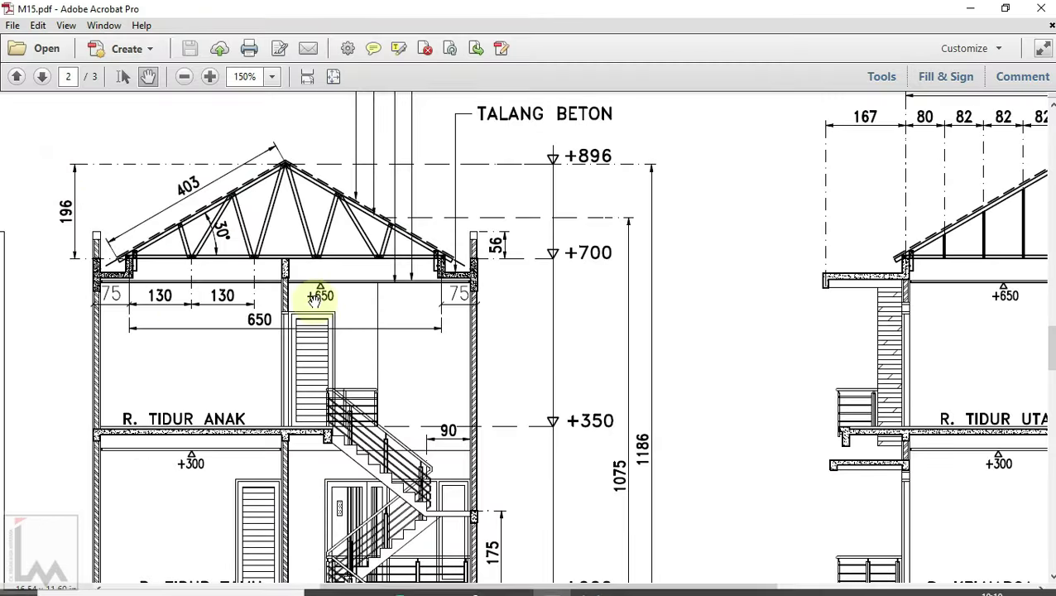
pyautogui.keyDown('ctrl'); pyautogui.scroll(-3, 365, 298); pyautogui.keyUp('ctrl')
pyautogui.keyDown('ctrl'); pyautogui.scroll(-2, 365, 296); pyautogui.keyUp('ctrl')
pyautogui.keyDown('ctrl'); pyautogui.scroll(-1, 406, 300); pyautogui.keyUp('ctrl')
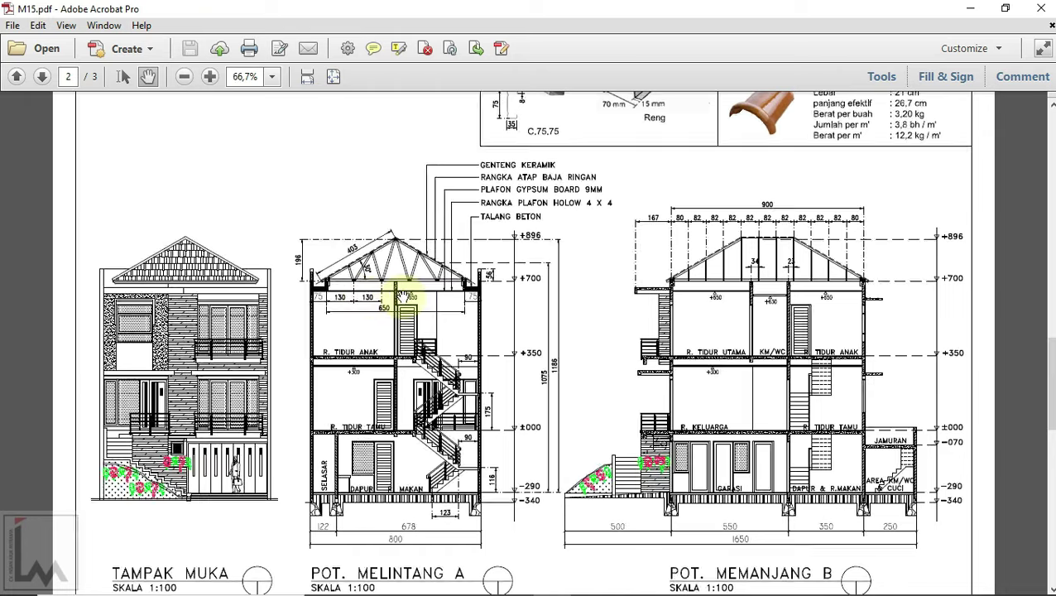
pyautogui.scroll(-5, 408, 290)
pyautogui.scroll(-2, 408, 288)
pyautogui.scroll(1, 642, 235)
pyautogui.keyDown('ctrl'); pyautogui.scroll(1, 683, 217); pyautogui.keyUp('ctrl')
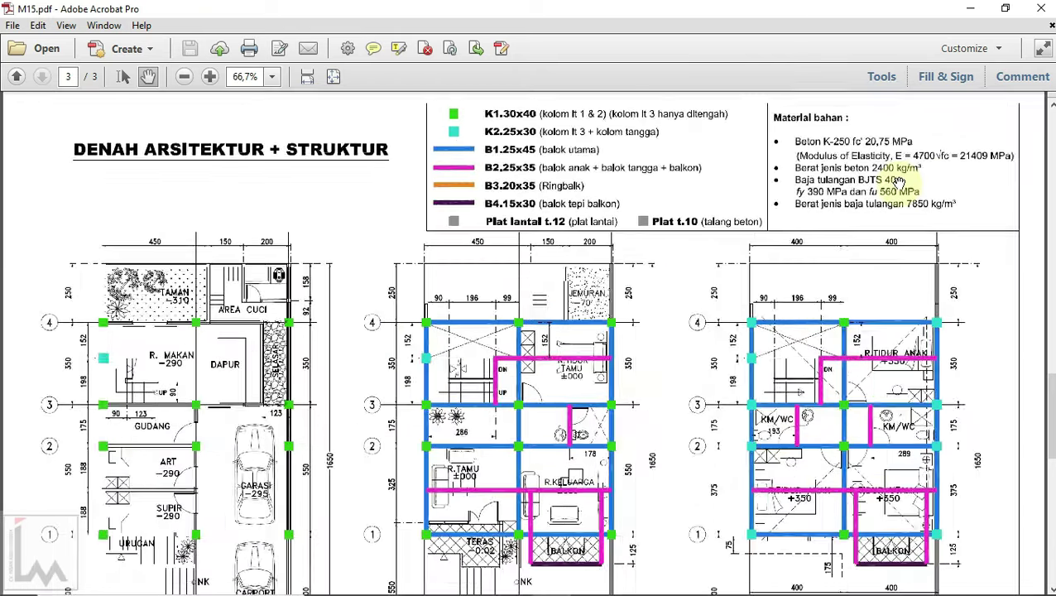
pyautogui.keyDown('ctrl'); pyautogui.scroll(1, 684, 217); pyautogui.keyUp('ctrl')
pyautogui.keyDown('ctrl'); pyautogui.scroll(1, 683, 261); pyautogui.keyUp('ctrl')
pyautogui.scroll(1, 683, 261)
pyautogui.keyDown('ctrl'); pyautogui.scroll(1, 860, 233); pyautogui.keyUp('ctrl')
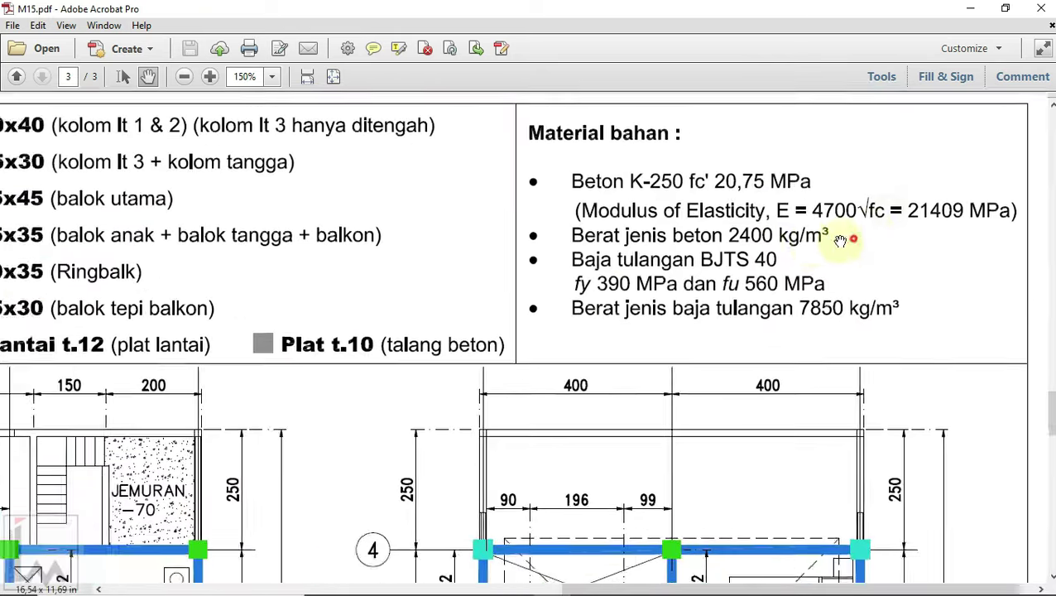
pyautogui.moveTo(856, 236); pyautogui.dragTo(766, 212)
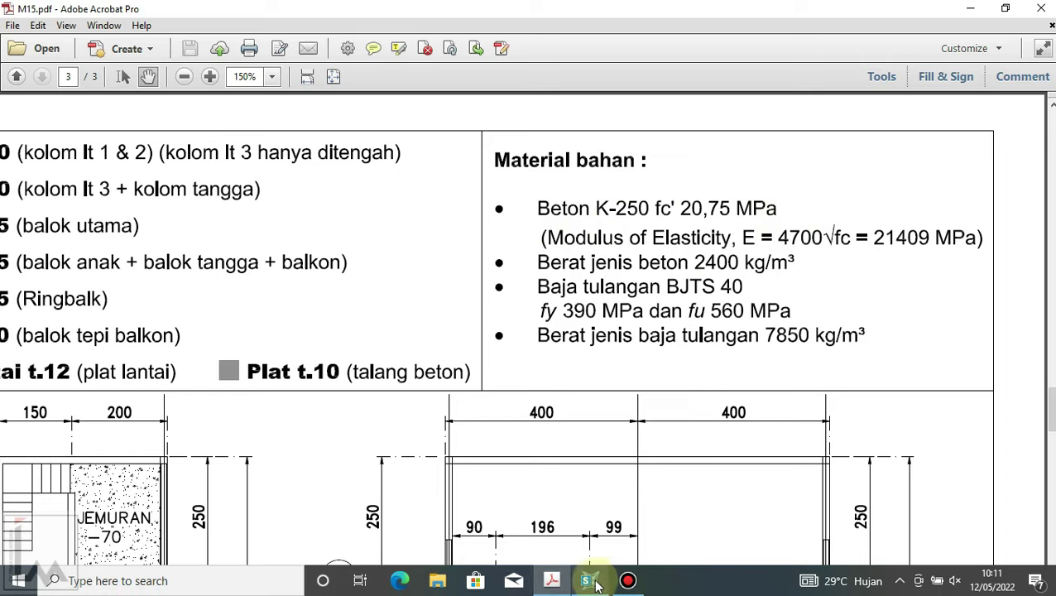
# - Name the material K-250 fc 20,75 and enter weight 2400, per the PDF values
pyautogui.click(513, 579)
pyautogui.doubleClick(592, 94)
pyautogui.write('K-250 fc')
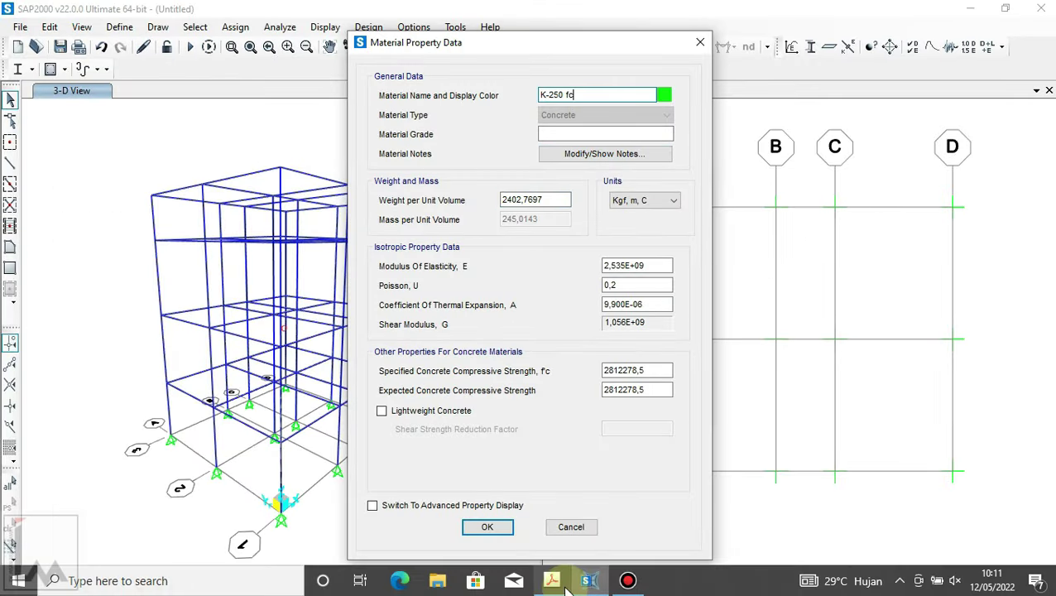
pyautogui.click(552, 582)
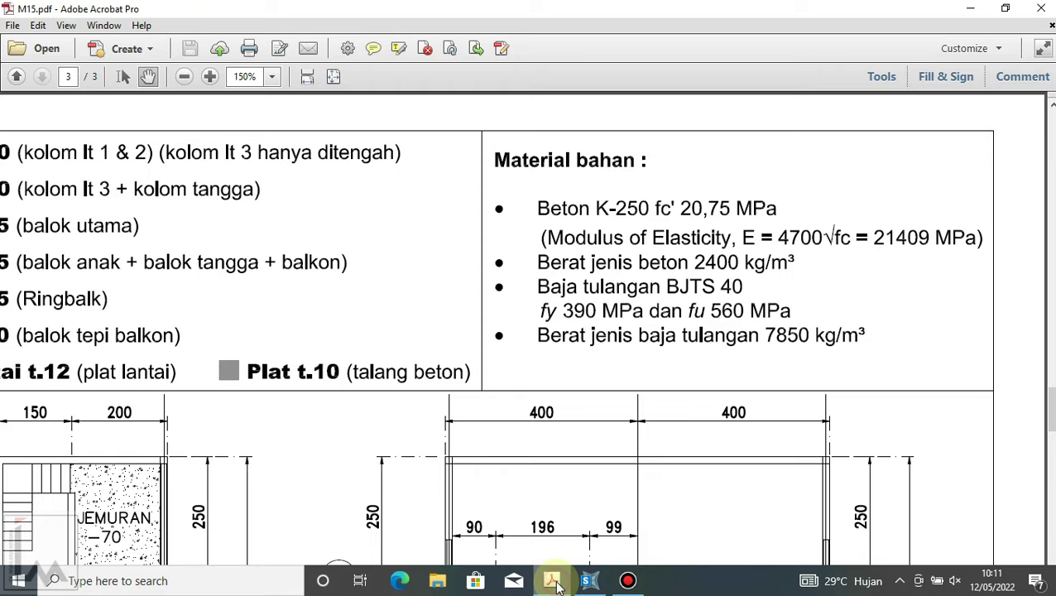
pyautogui.click(554, 582)
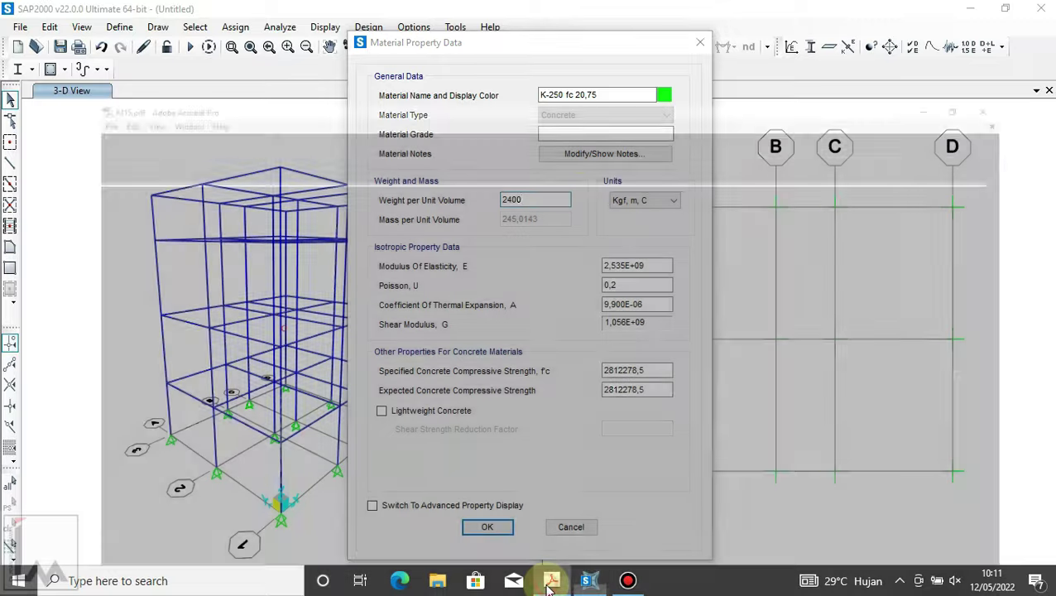
pyautogui.click(553, 582)
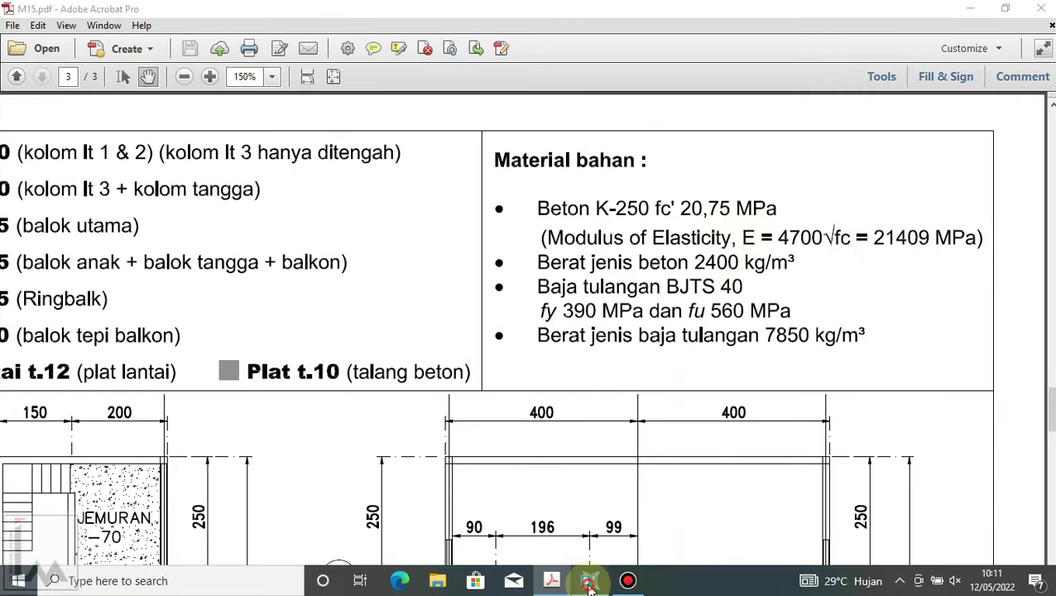
pyautogui.click(584, 582)
# - Switch units to N, mm, C and set the modulus to 4700*sqr(20,75)
pyautogui.click(672, 200)
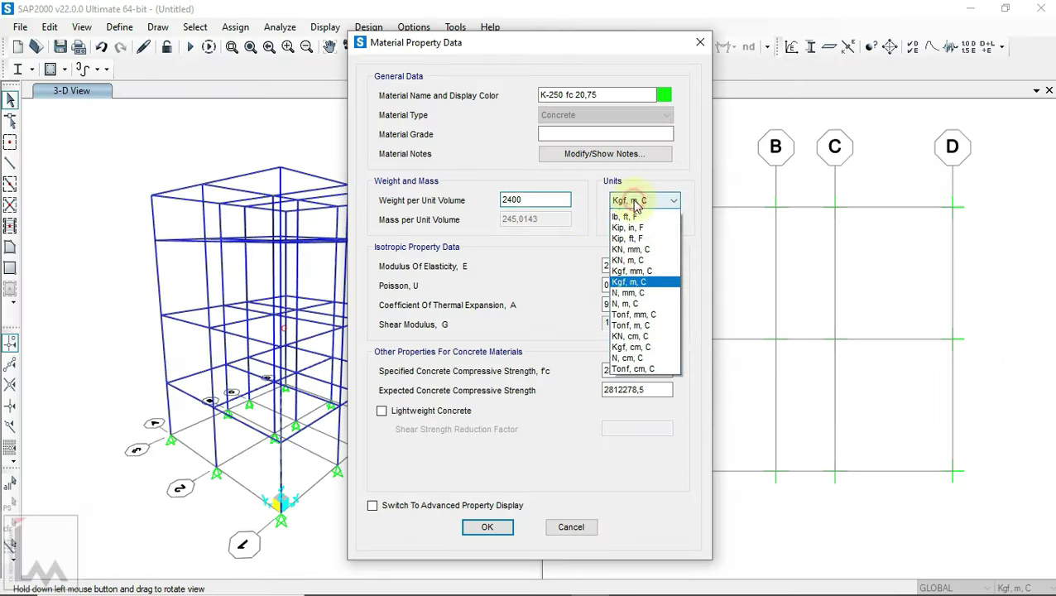
pyautogui.click(646, 308)
pyautogui.click(653, 265)
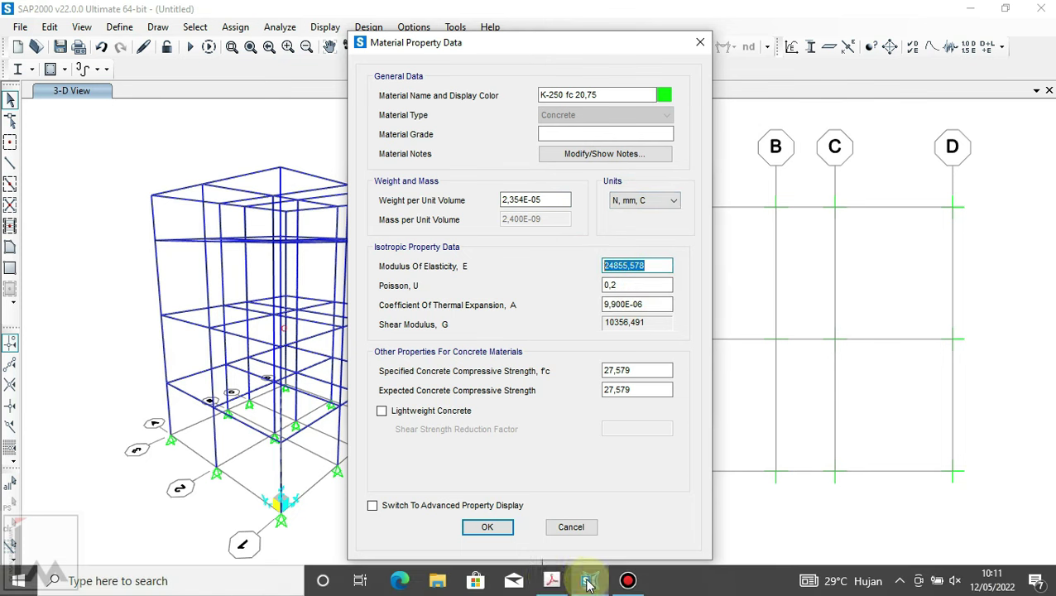
pyautogui.click(549, 581)
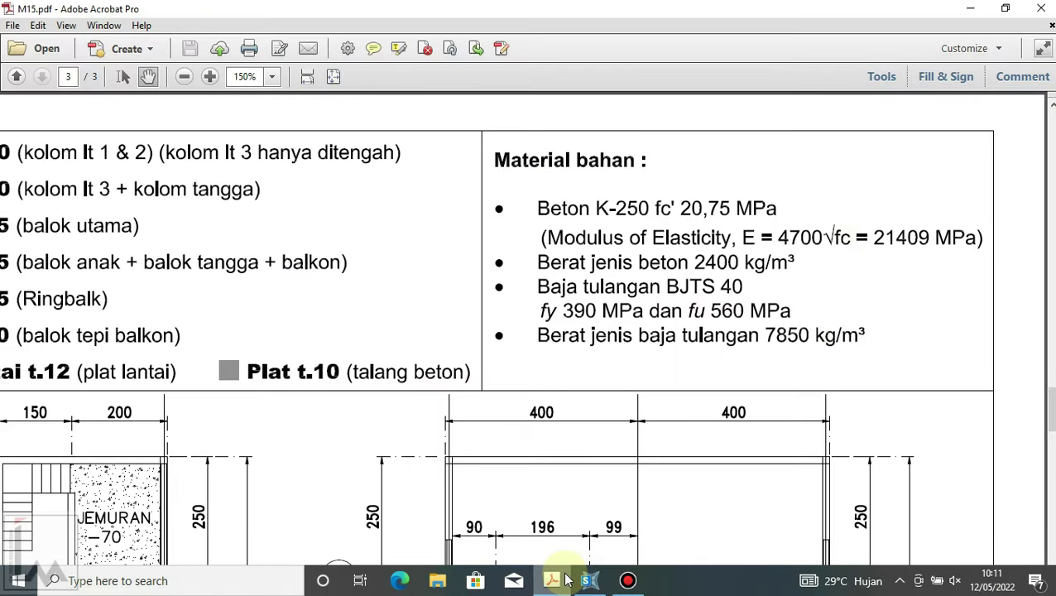
pyautogui.click(584, 582)
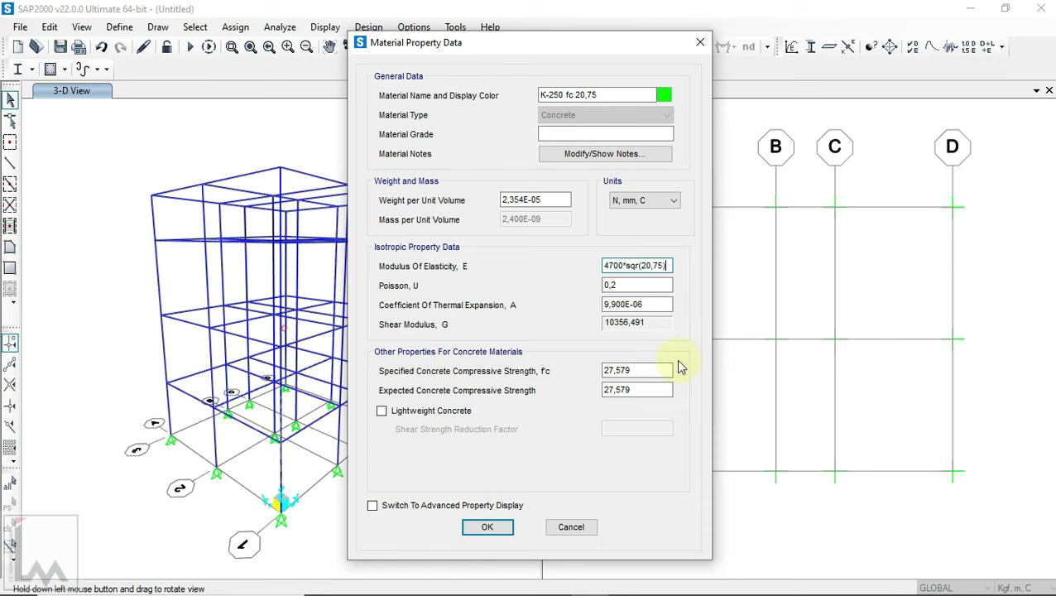
pyautogui.click(635, 284)
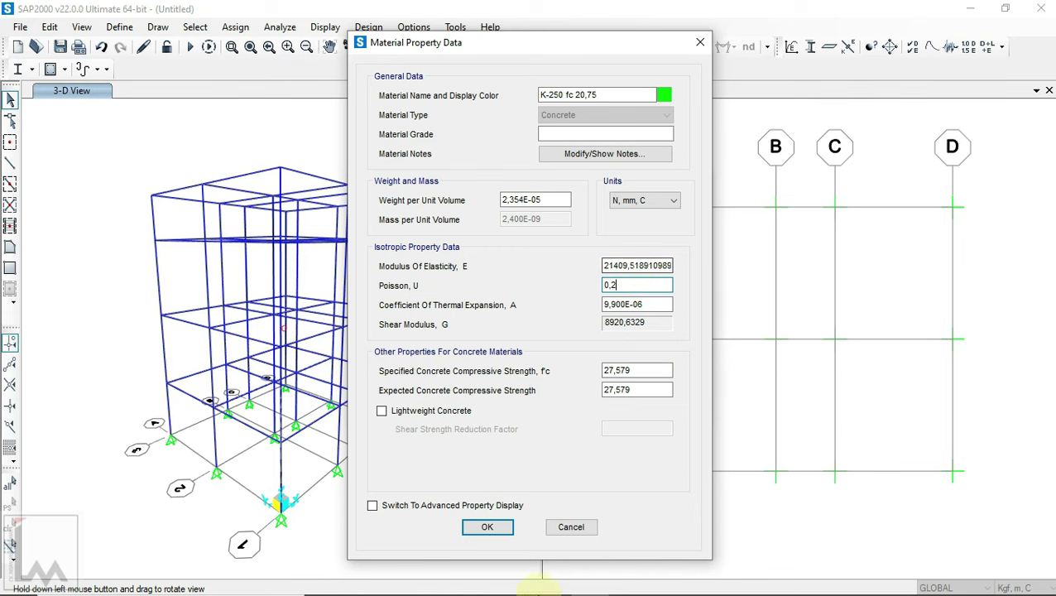
# - Set specified and expected compressive strength to 20,75 MPa and confirm the material
pyautogui.click(552, 580)
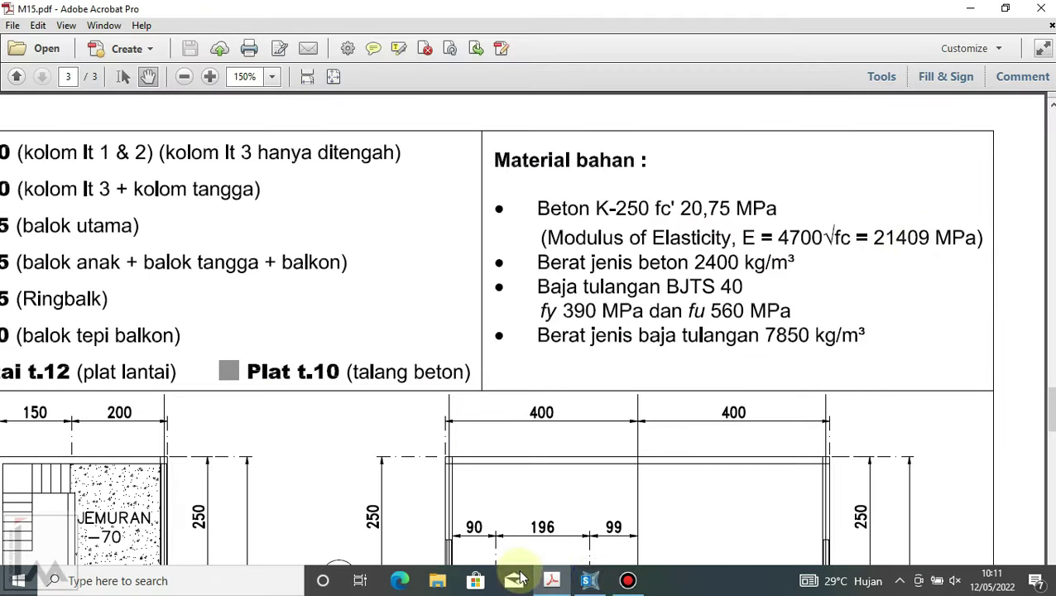
pyautogui.click(519, 577)
pyautogui.click(639, 372)
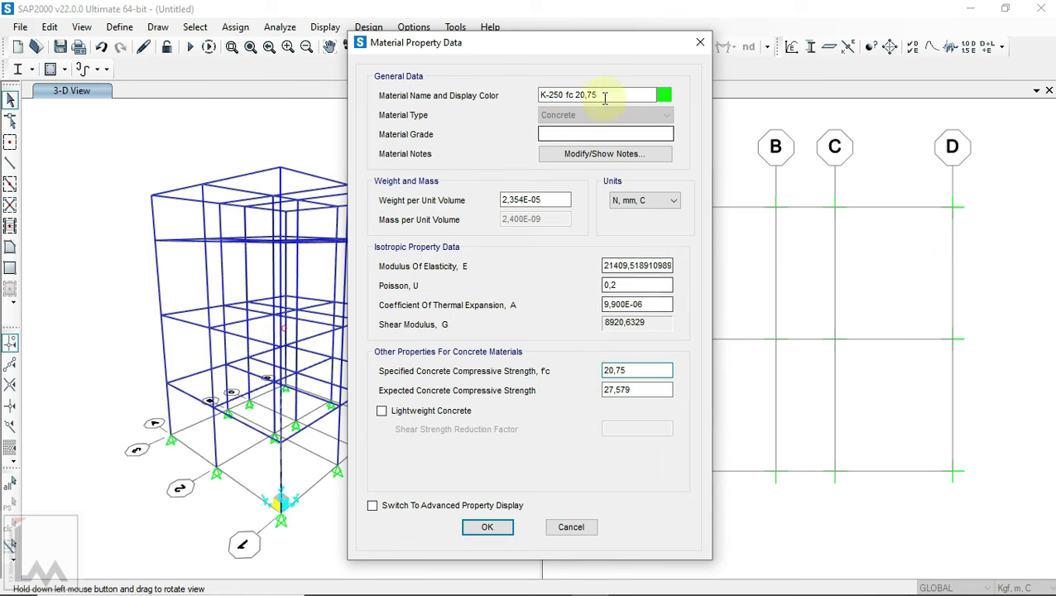
pyautogui.click(640, 389)
pyautogui.write('20,75')
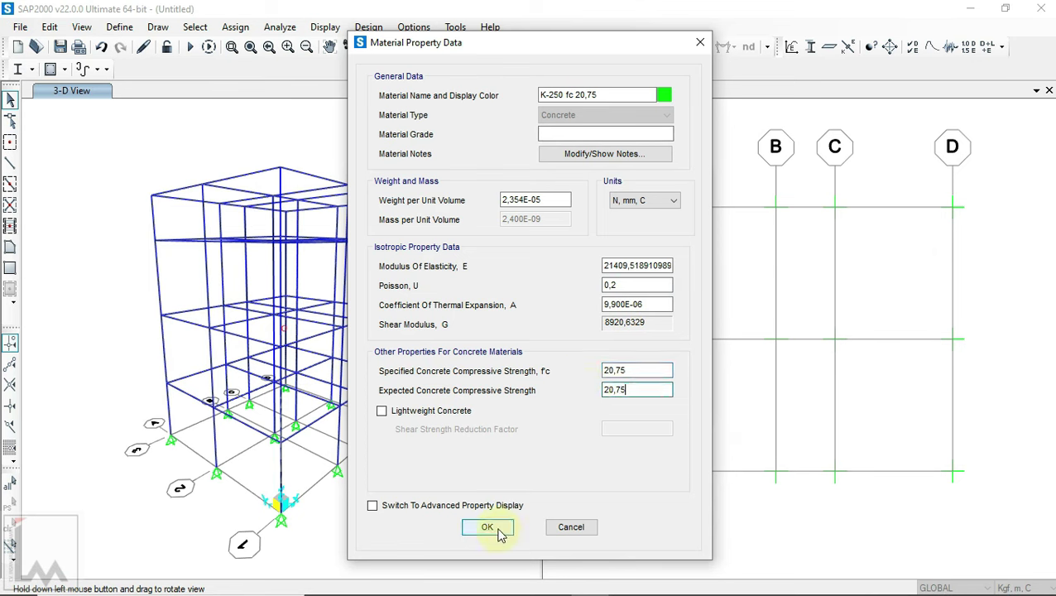
pyautogui.click(497, 530)
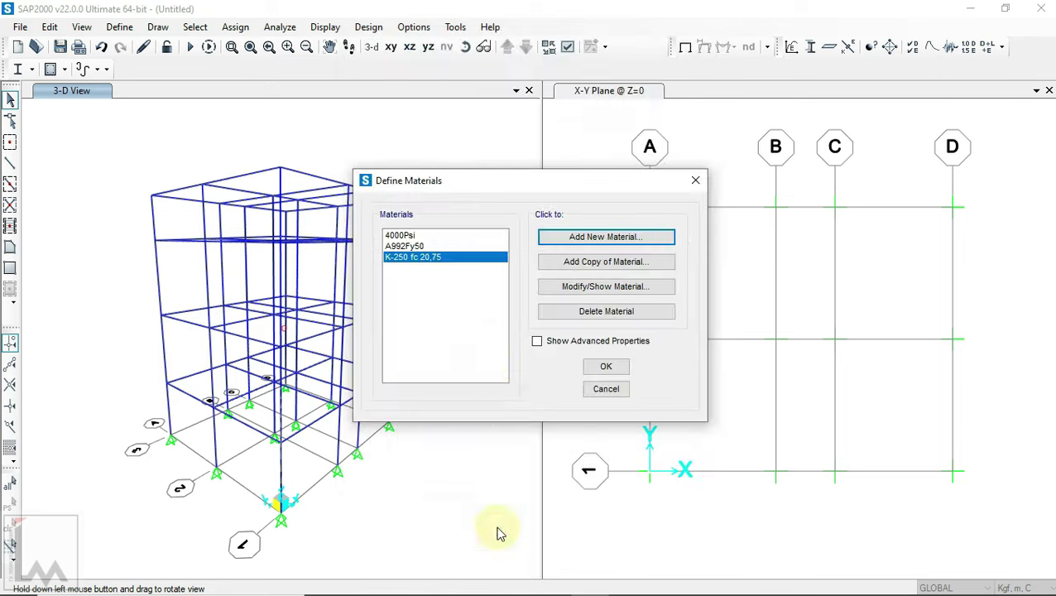
# - Add another new material of type Rebar
pyautogui.click(590, 239)
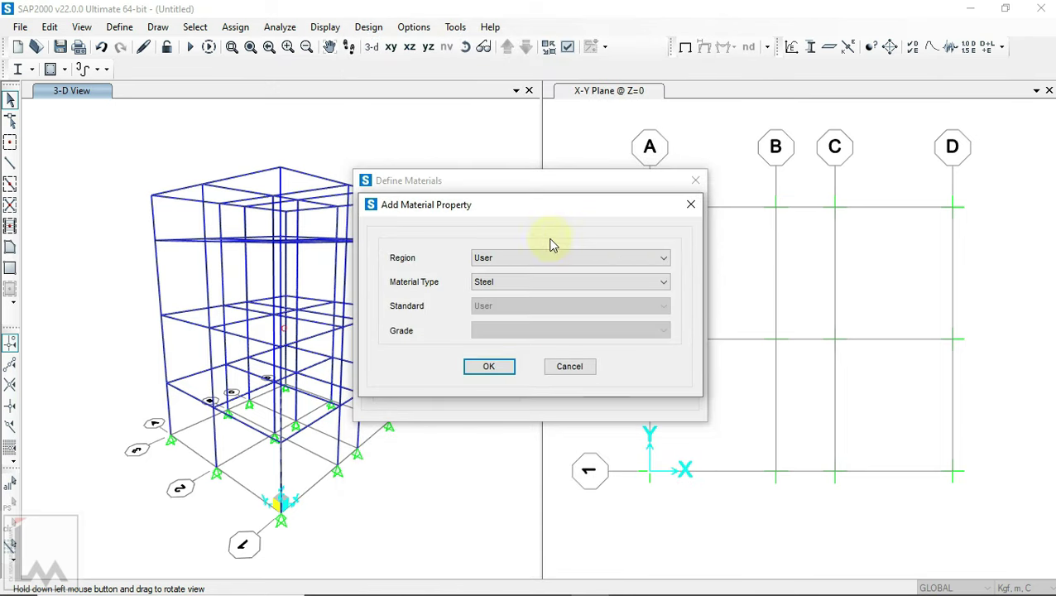
pyautogui.click(516, 283)
pyautogui.click(505, 340)
pyautogui.click(497, 368)
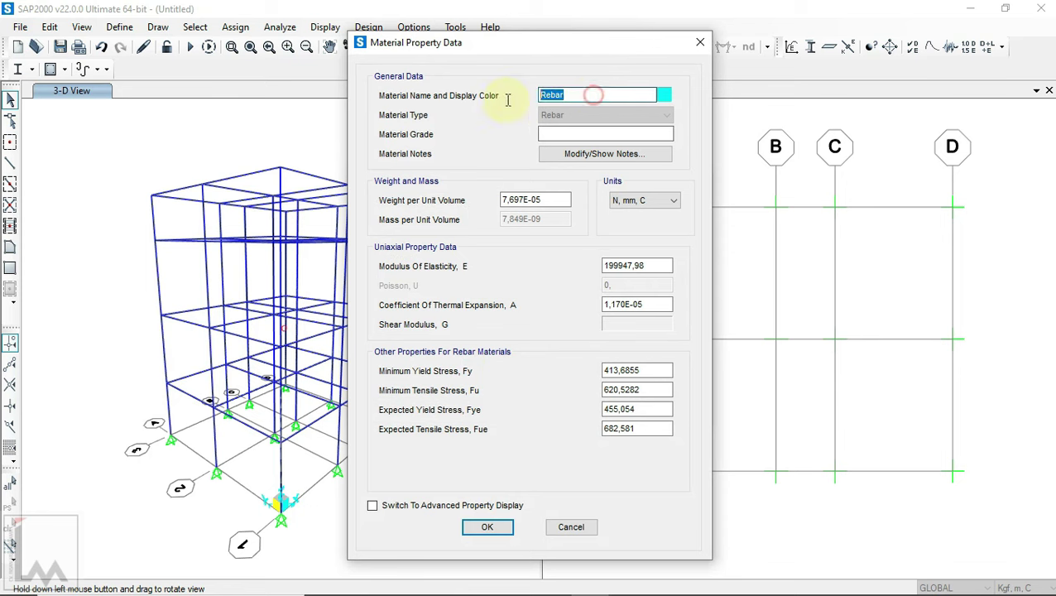
pyautogui.write('BJTS 40')
# - Enter BJTS 40 values Fy/Fye 390 and Fu/Fue 560 in N, mm, C and confirm
pyautogui.click(674, 201)
pyautogui.click(631, 290)
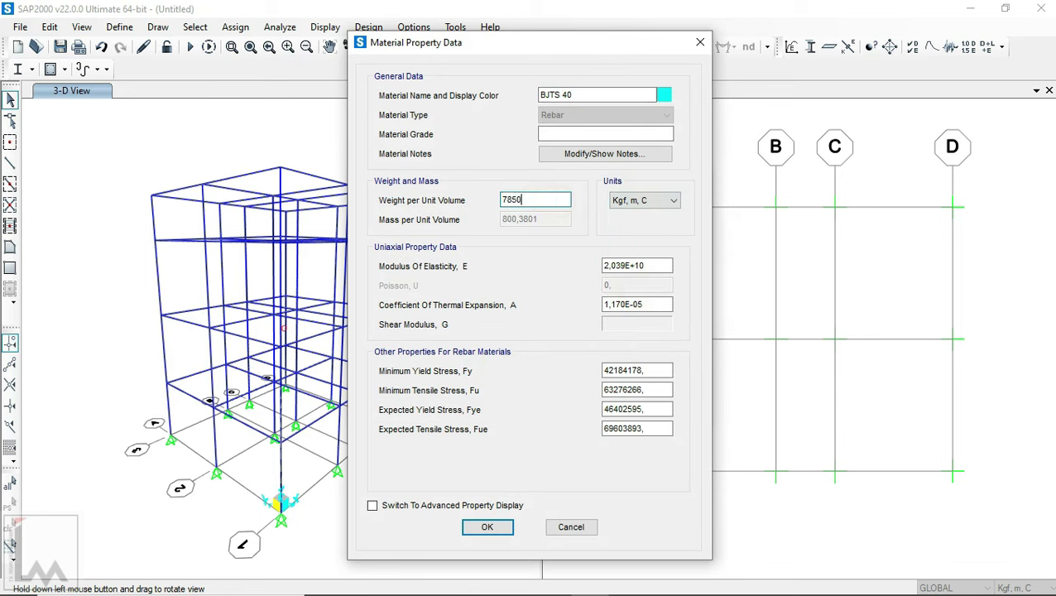
pyautogui.click(635, 203)
pyautogui.write('200000')
pyautogui.click(659, 301)
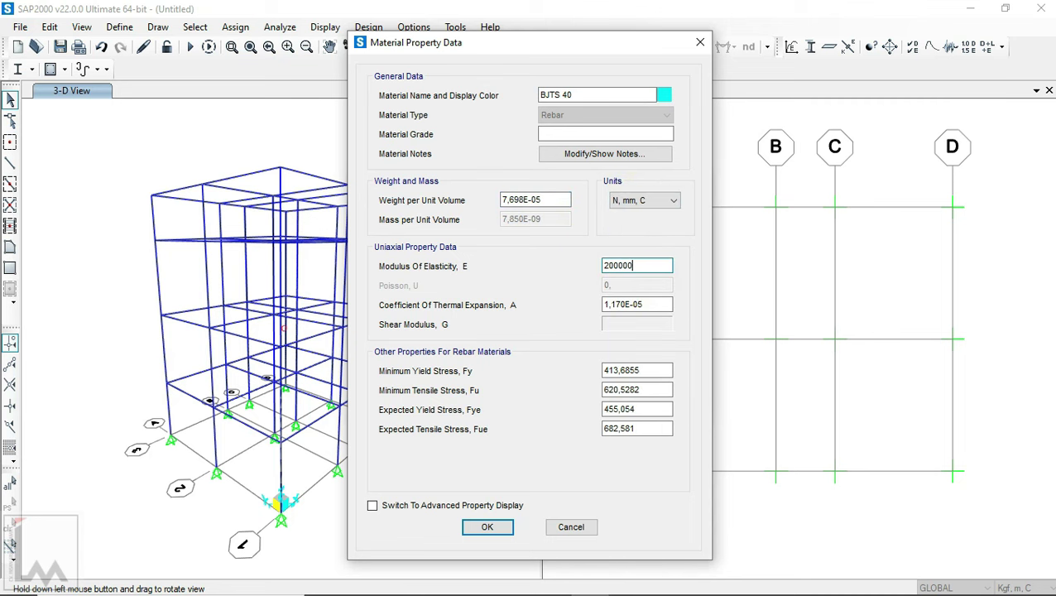
pyautogui.click(551, 580)
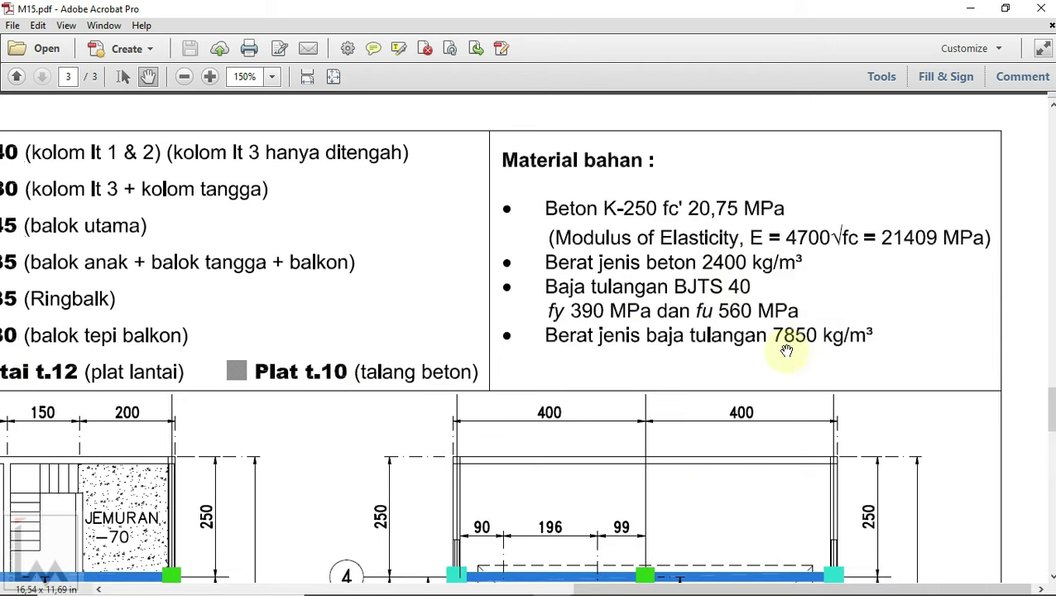
pyautogui.click(629, 579)
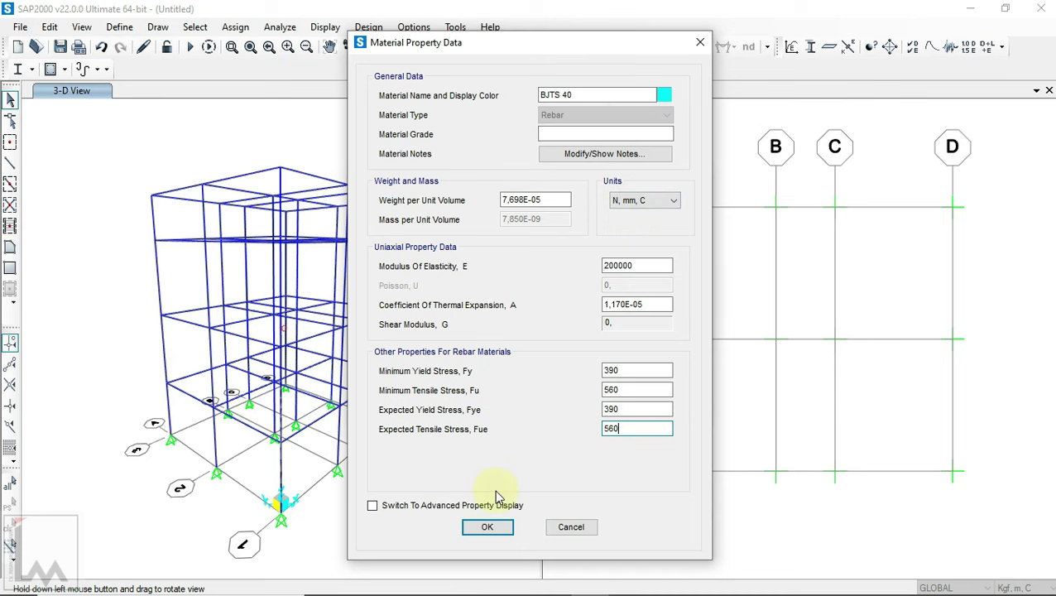
pyautogui.click(487, 527)
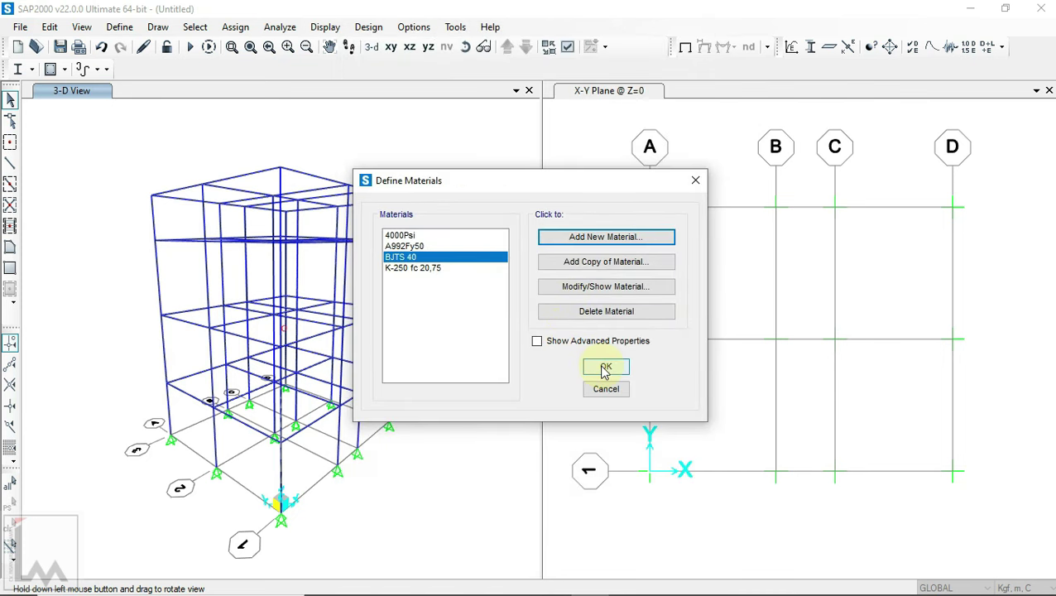
pyautogui.click(604, 367)
# - Start adding a new concrete frame section
pyautogui.click(120, 26)
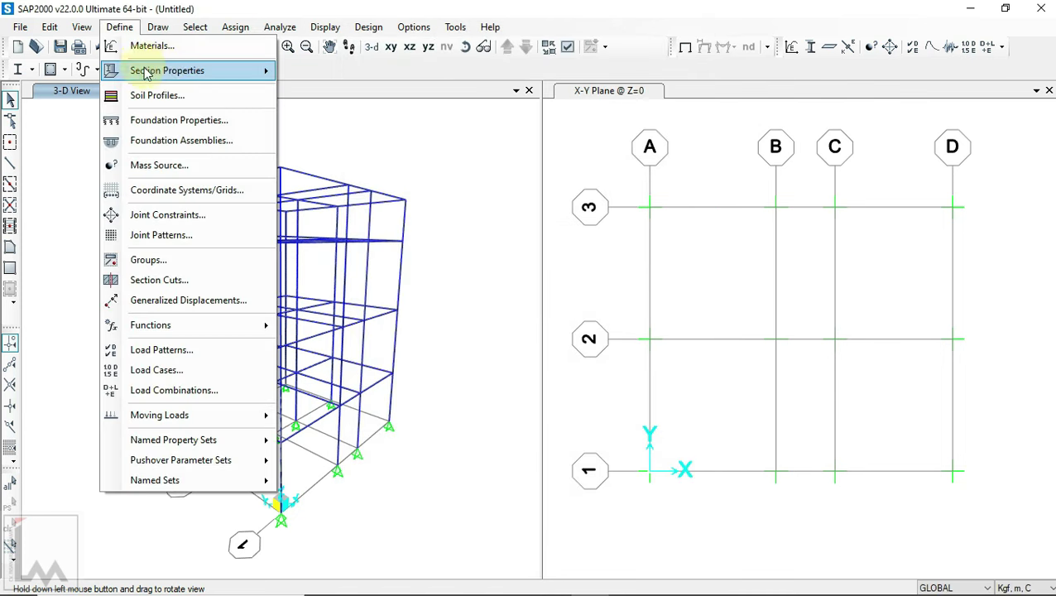
pyautogui.moveTo(167, 71)
pyautogui.click(296, 73)
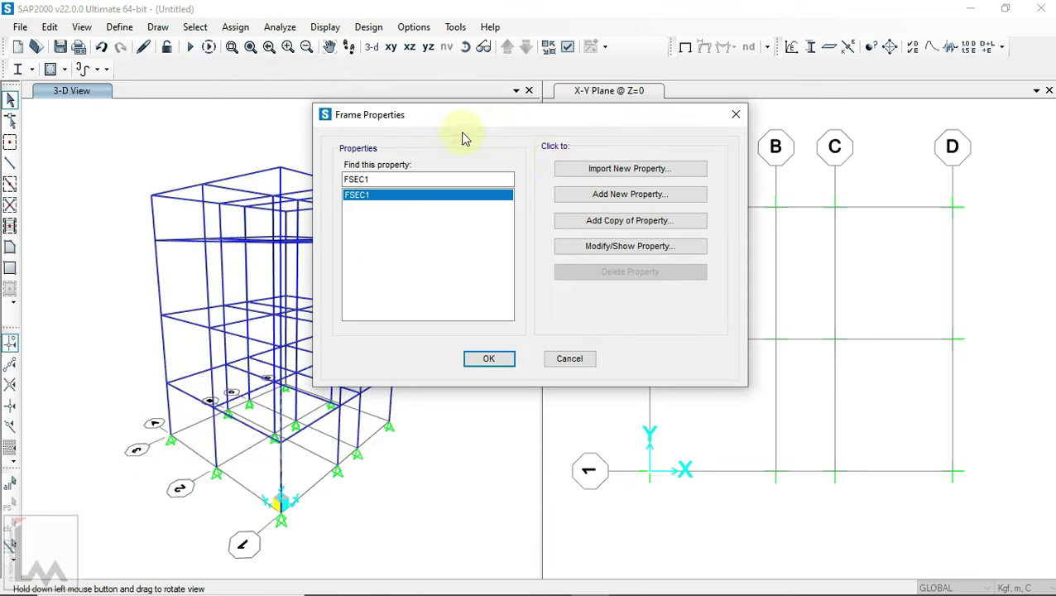
pyautogui.click(597, 194)
pyautogui.click(608, 139)
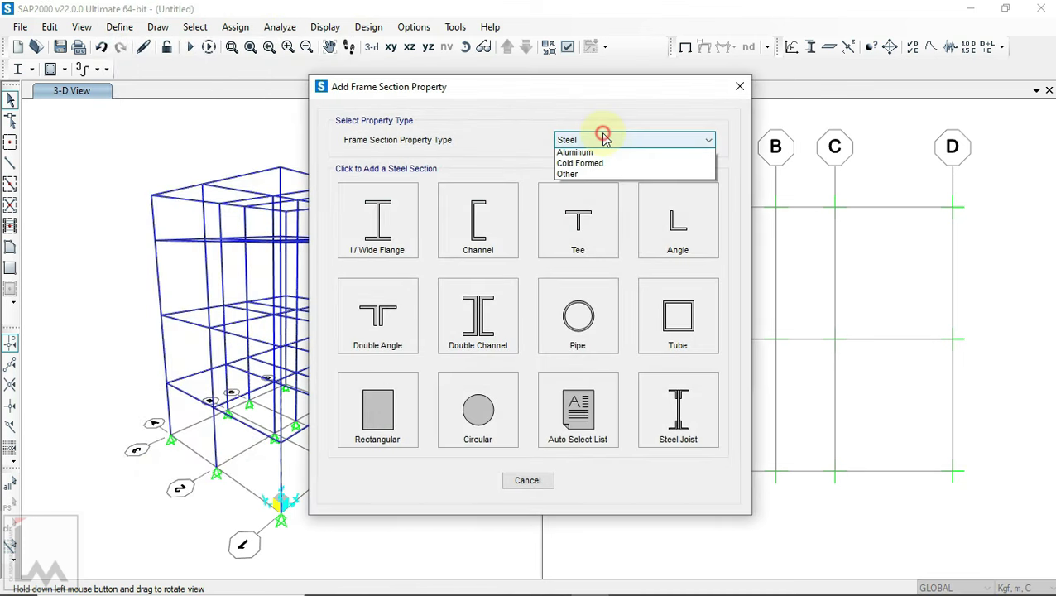
pyautogui.click(594, 176)
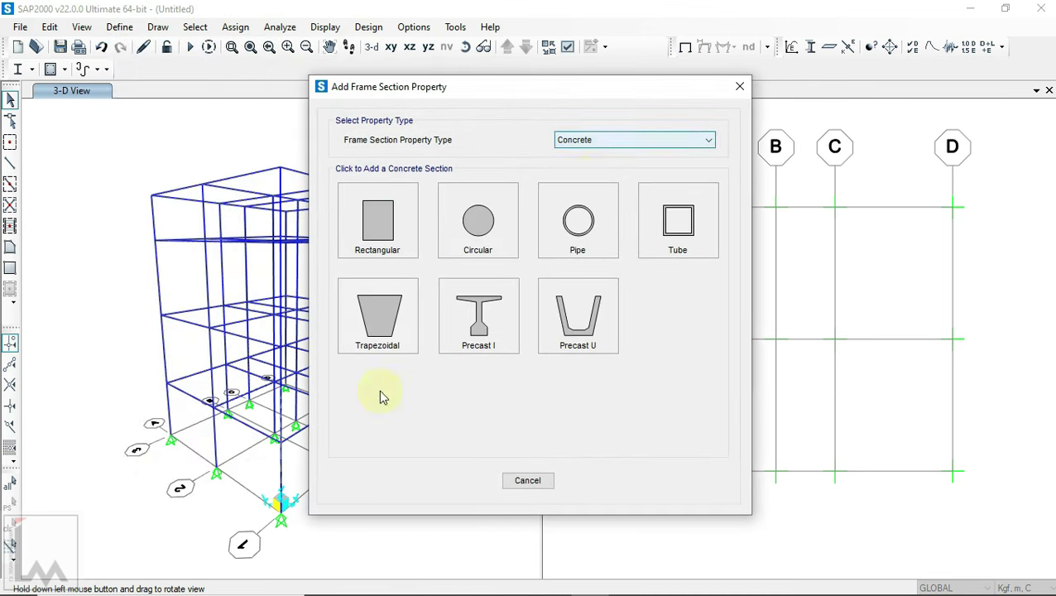
# - Check the drawing's section legend and choose a rectangular concrete section
pyautogui.click(550, 579)
pyautogui.moveTo(498, 314); pyautogui.dragTo(796, 329)
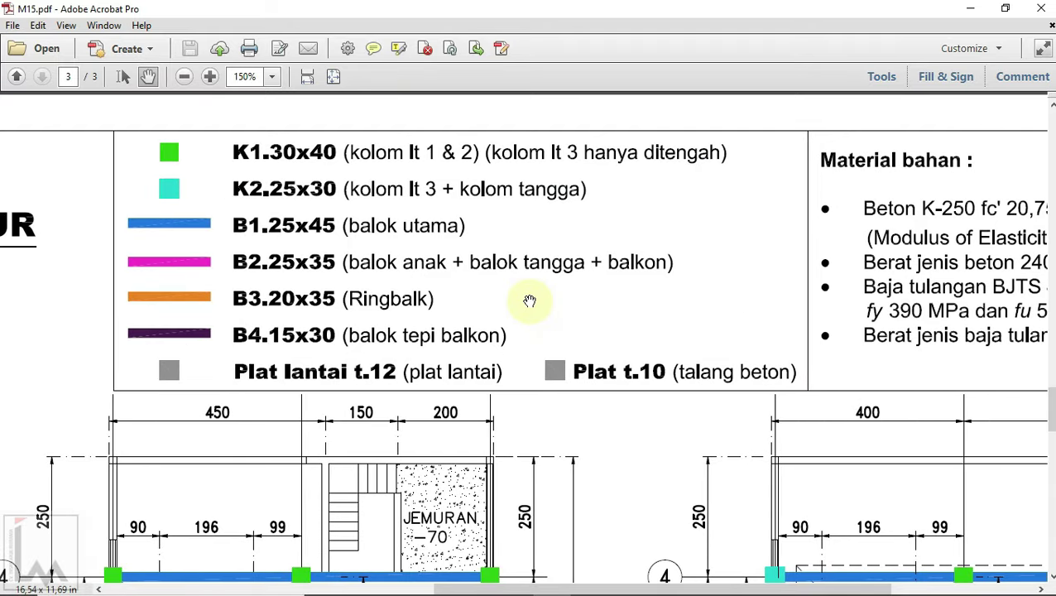
pyautogui.moveTo(506, 299); pyautogui.dragTo(525, 299)
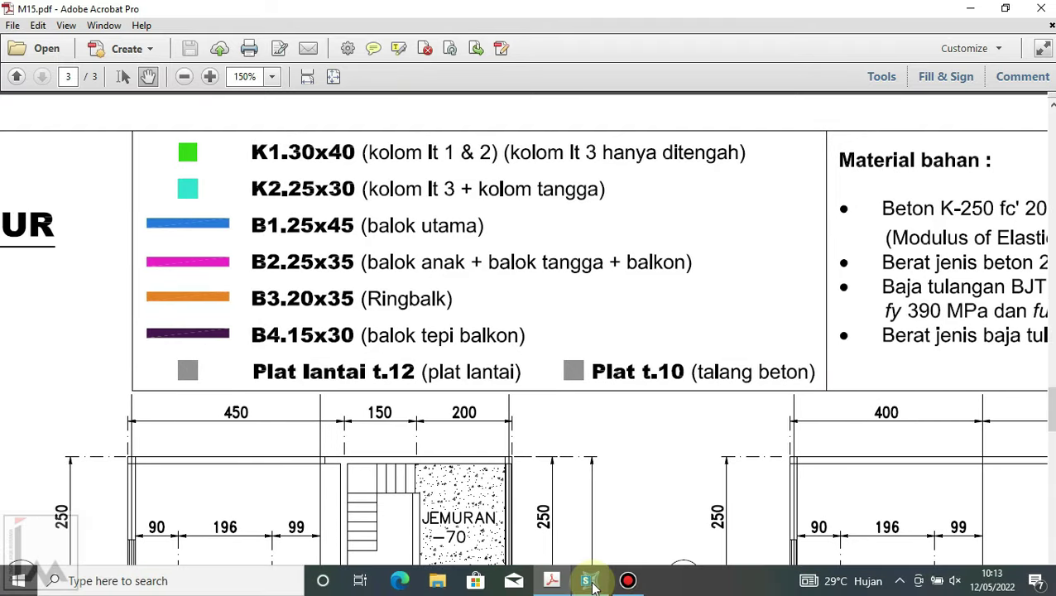
pyautogui.click(589, 580)
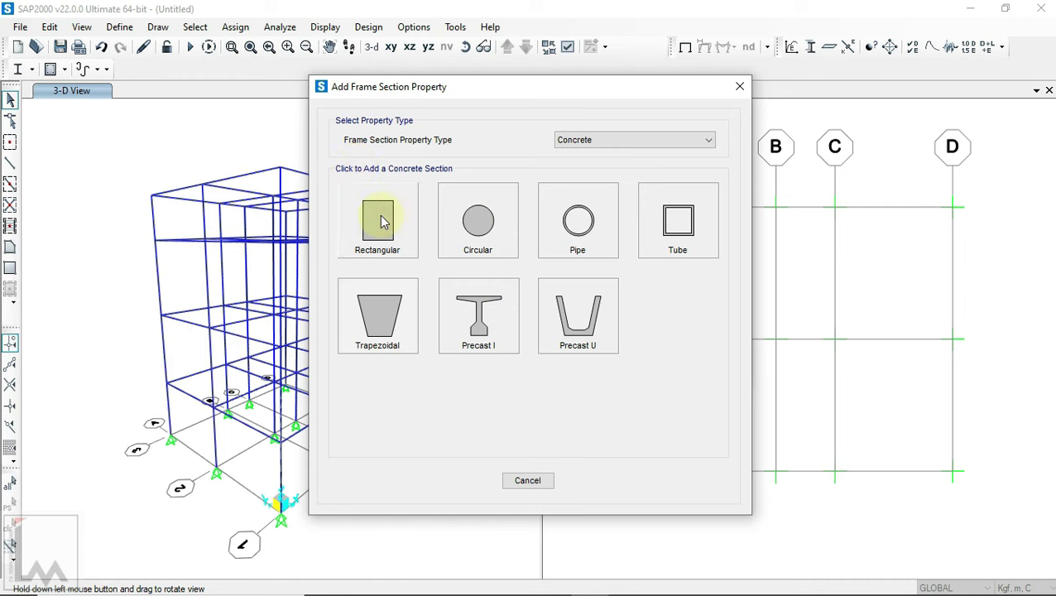
pyautogui.click(392, 217)
pyautogui.moveTo(503, 154); pyautogui.dragTo(416, 166)
pyautogui.write('K1.30x40')
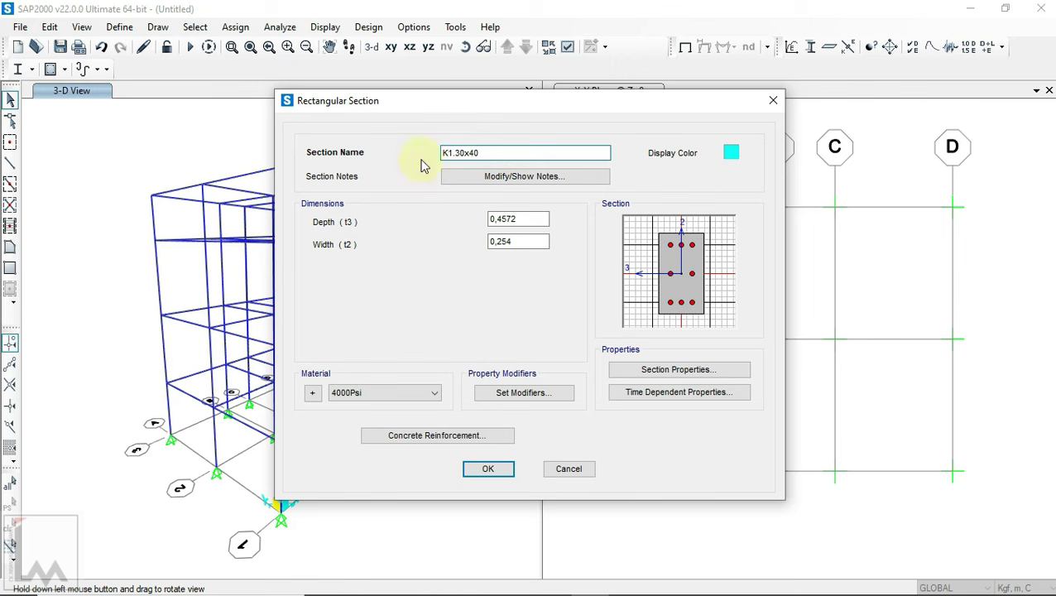
# - Name it K1.30x40, colour it green, with depth 0,4 and width 0,3
pyautogui.click(560, 578)
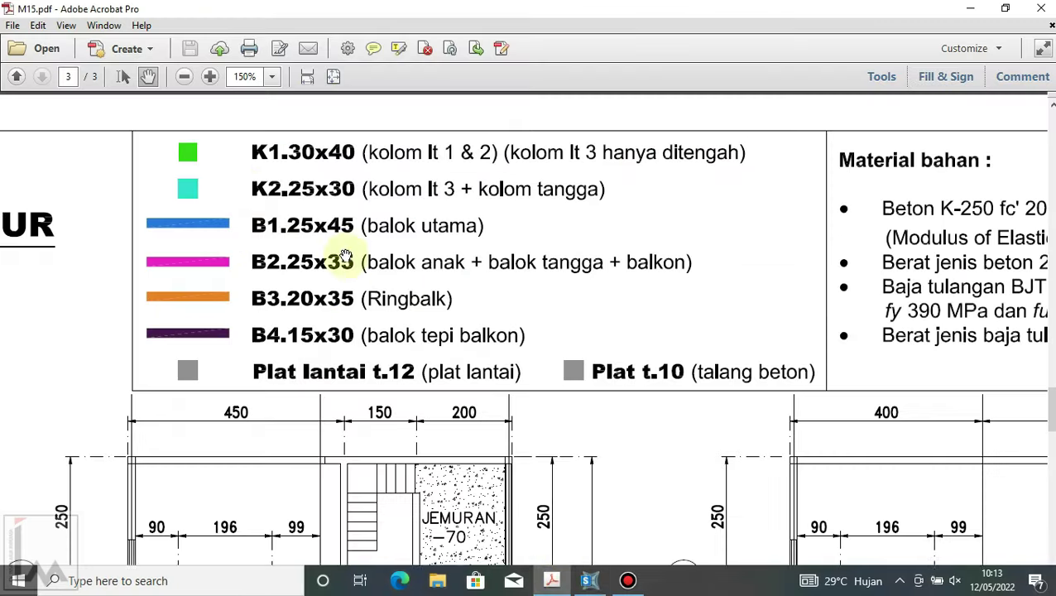
pyautogui.click(537, 577)
pyautogui.click(731, 152)
pyautogui.click(467, 353)
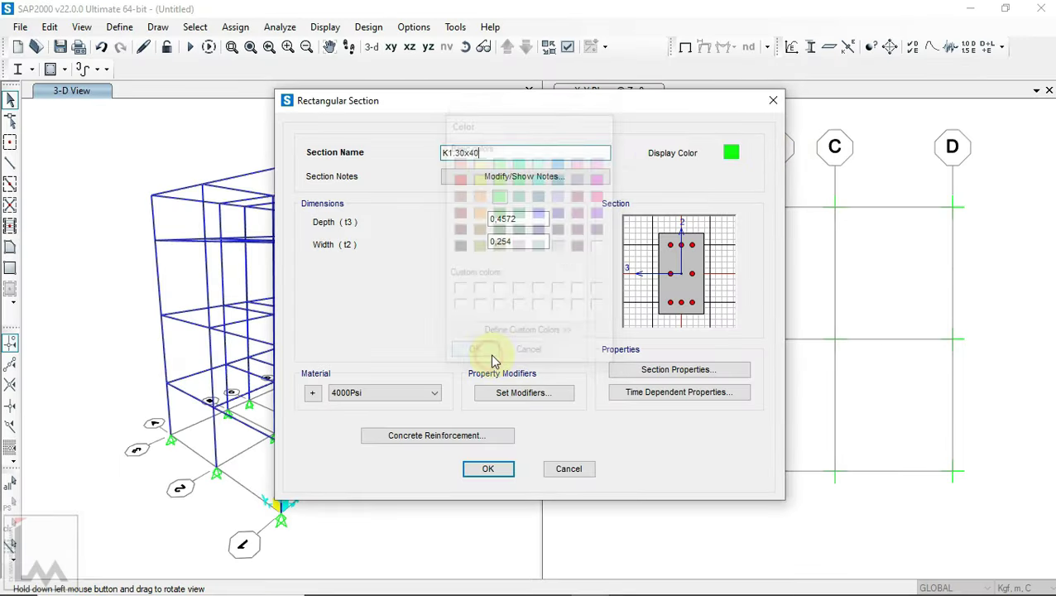
pyautogui.press('BackSpace')
pyautogui.click(514, 241)
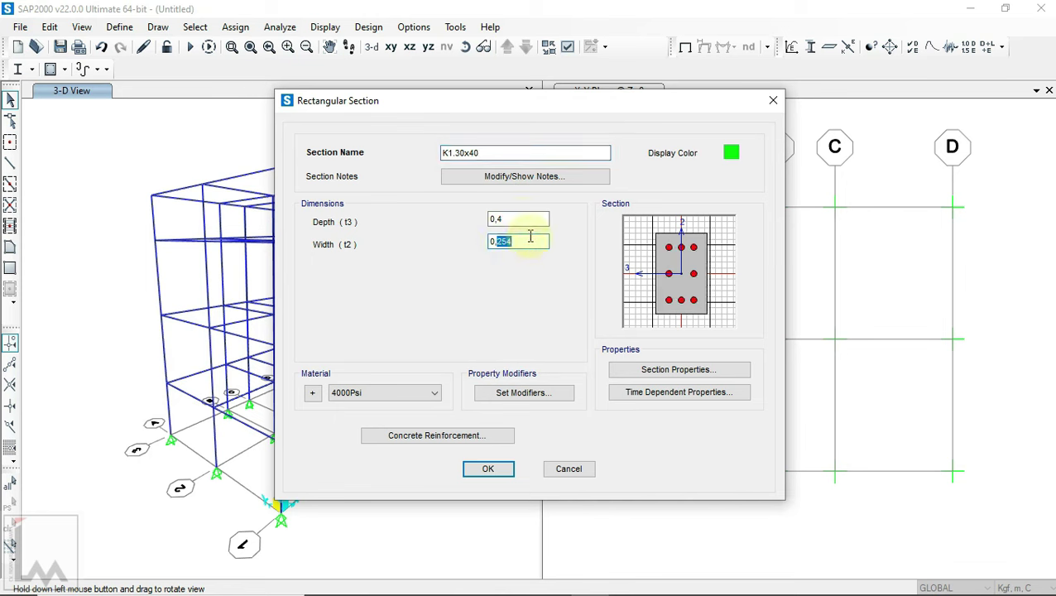
pyautogui.write('3')
pyautogui.click(523, 218)
# - Assign K-250 fc 20,75 concrete, column reinforcement and 0,7 inertia modifiers, then save
pyautogui.click(435, 393)
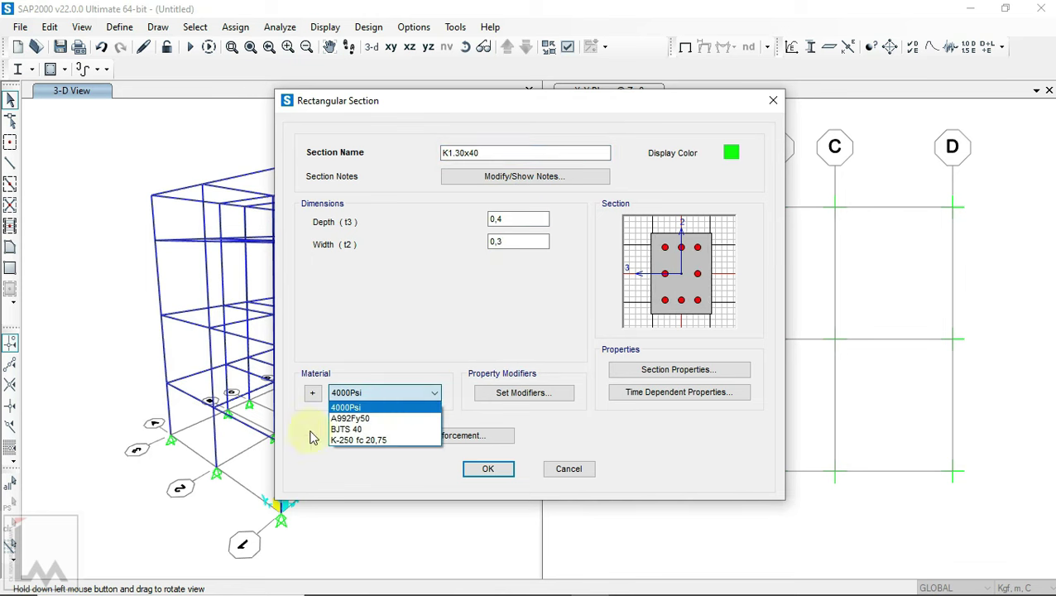
pyautogui.click(357, 444)
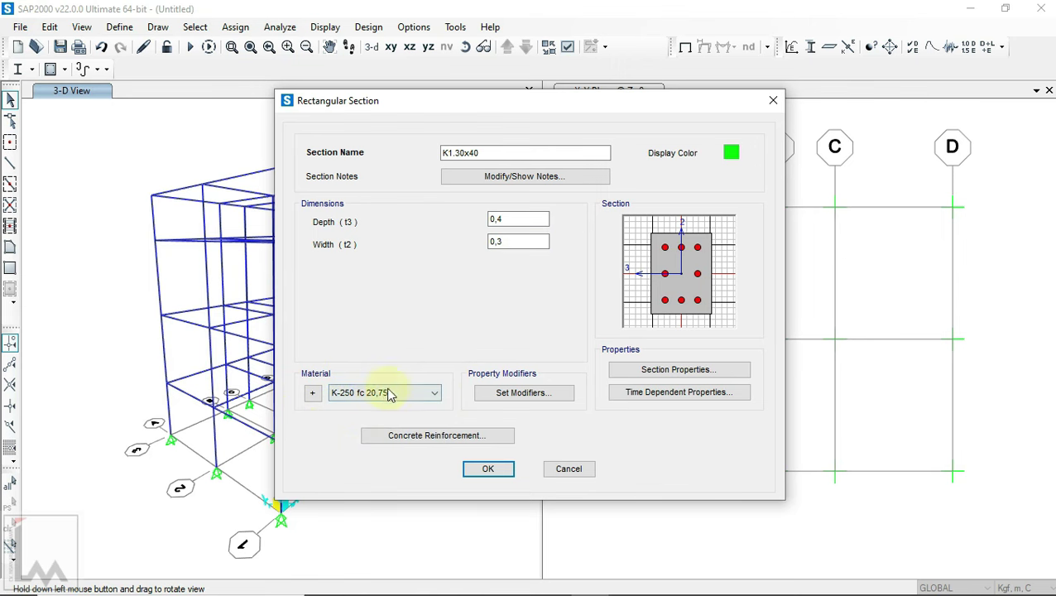
pyautogui.click(482, 441)
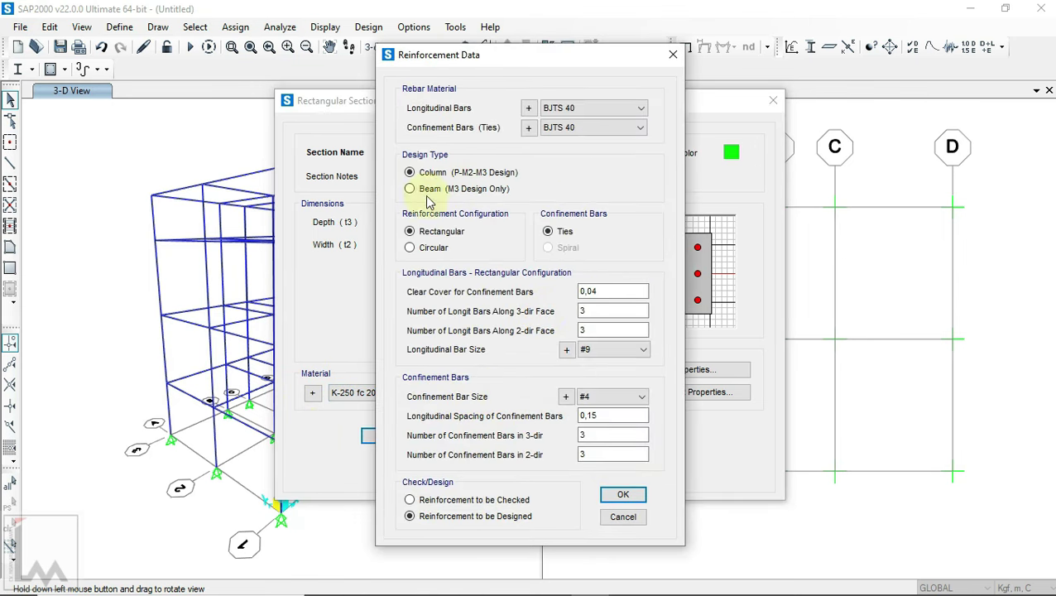
pyautogui.click(621, 494)
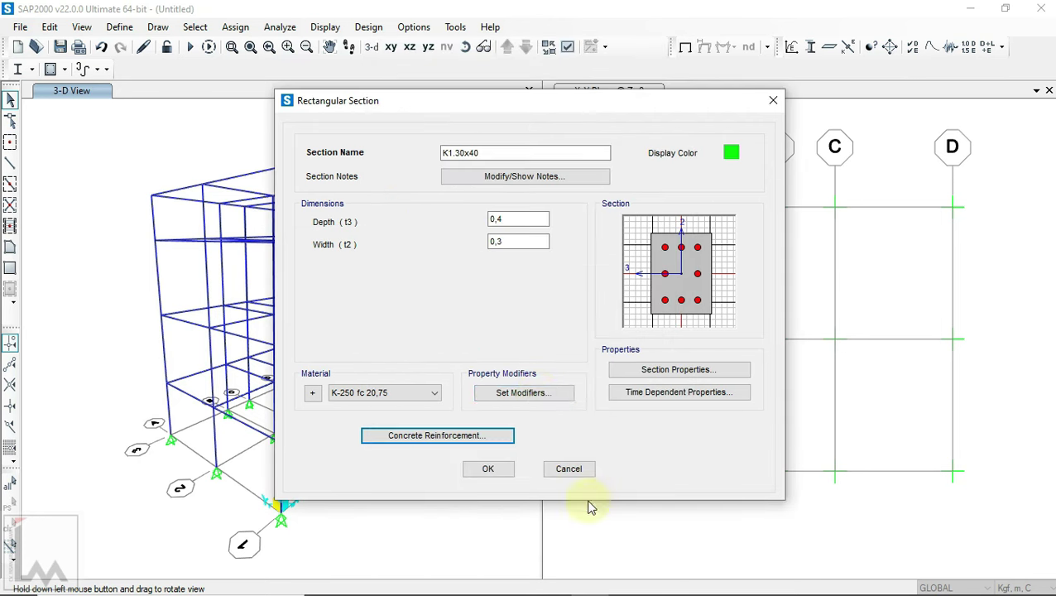
pyautogui.click(540, 395)
pyautogui.write('0,7')
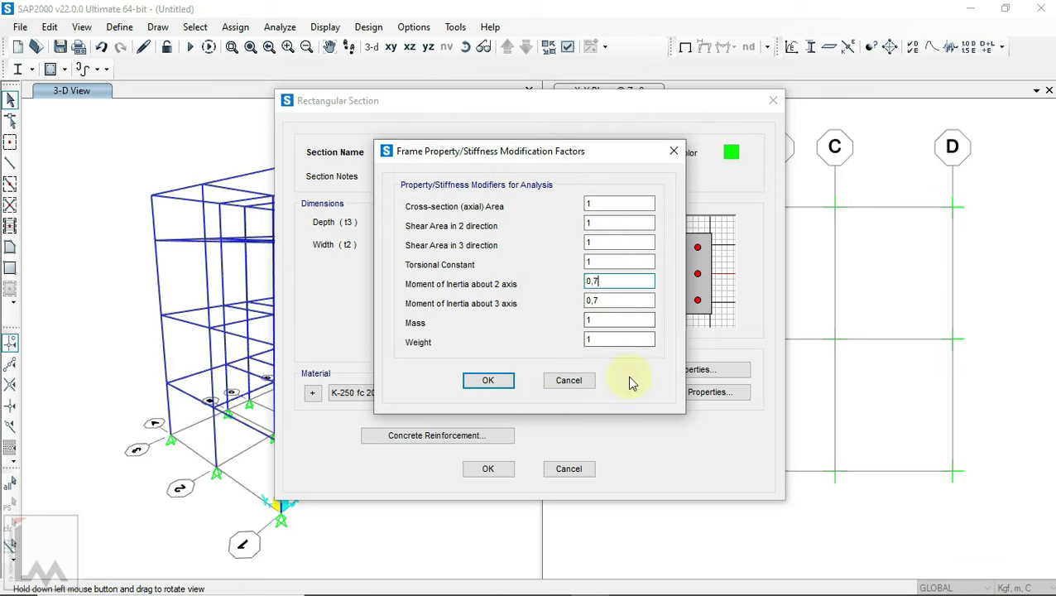
pyautogui.click(489, 382)
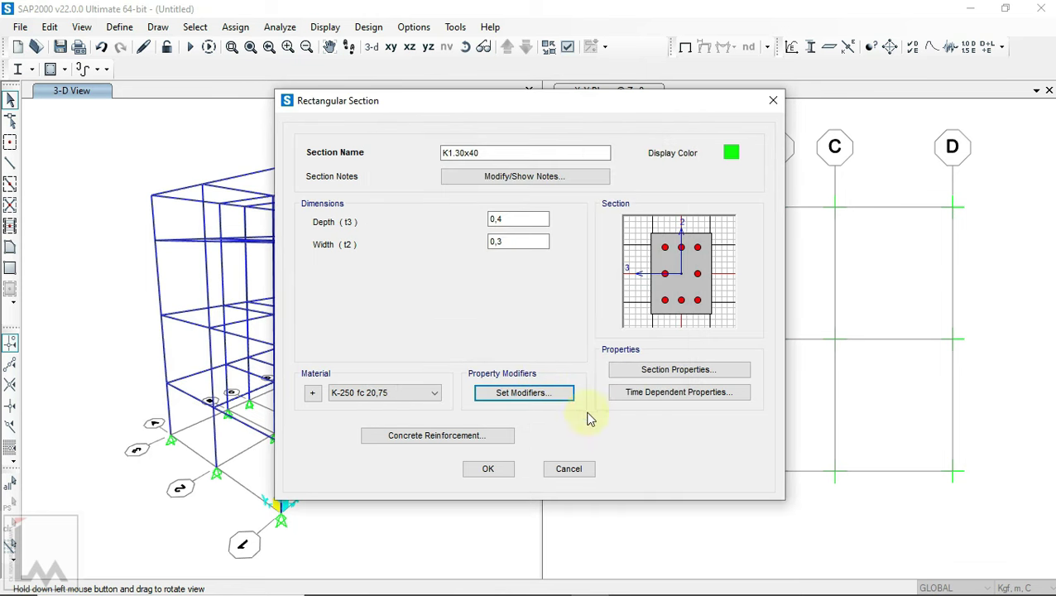
pyautogui.click(498, 473)
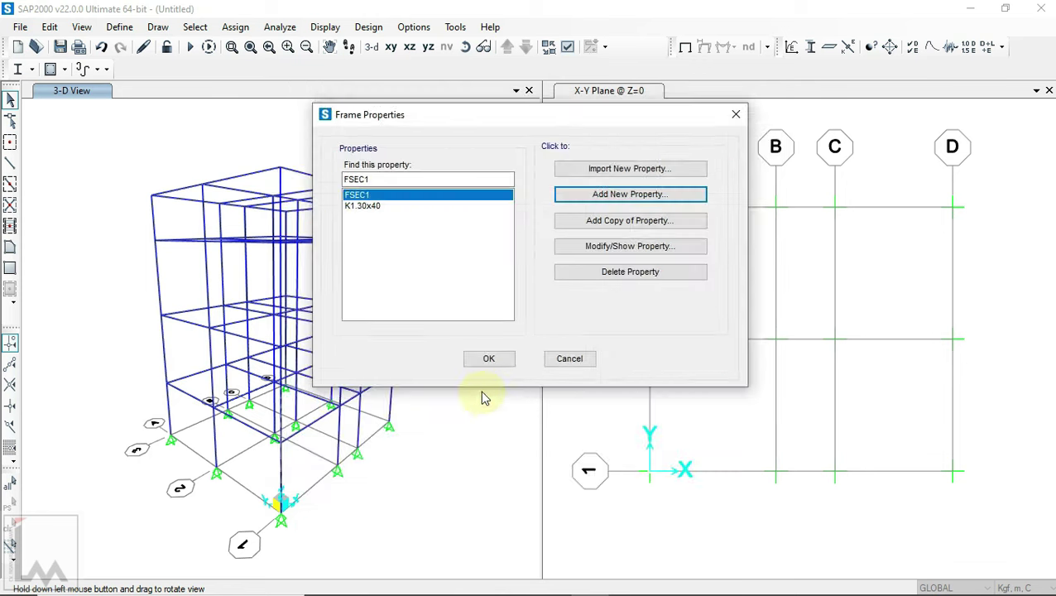
# - Copy the K1.30x40 section for K2.25x30, checking its size in the PDF legend, and colour it cyan
pyautogui.click(386, 206)
pyautogui.click(629, 221)
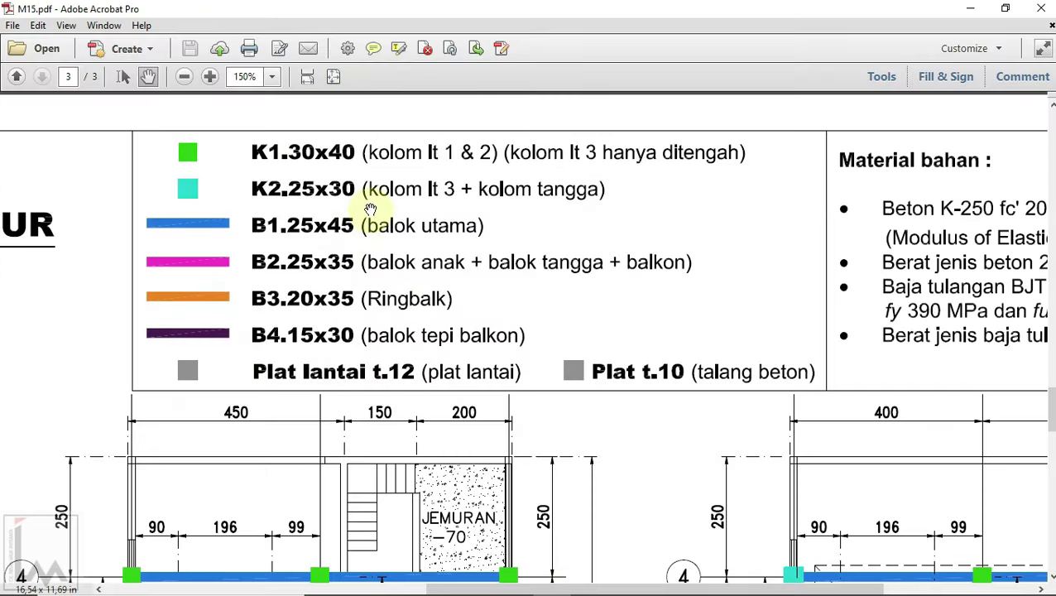
pyautogui.click(589, 580)
pyautogui.write('K2.25x30')
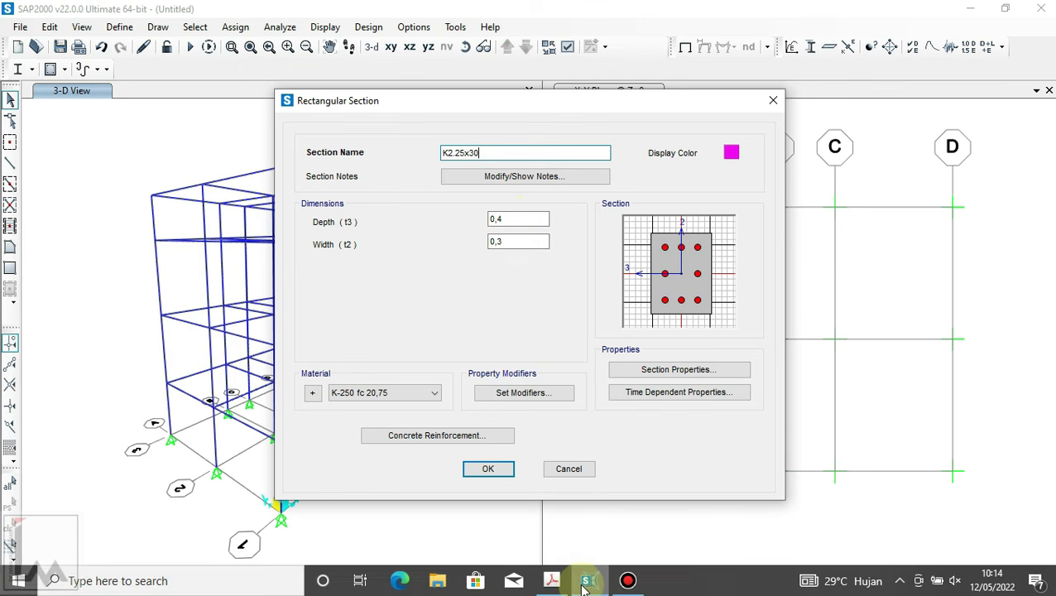
pyautogui.click(553, 580)
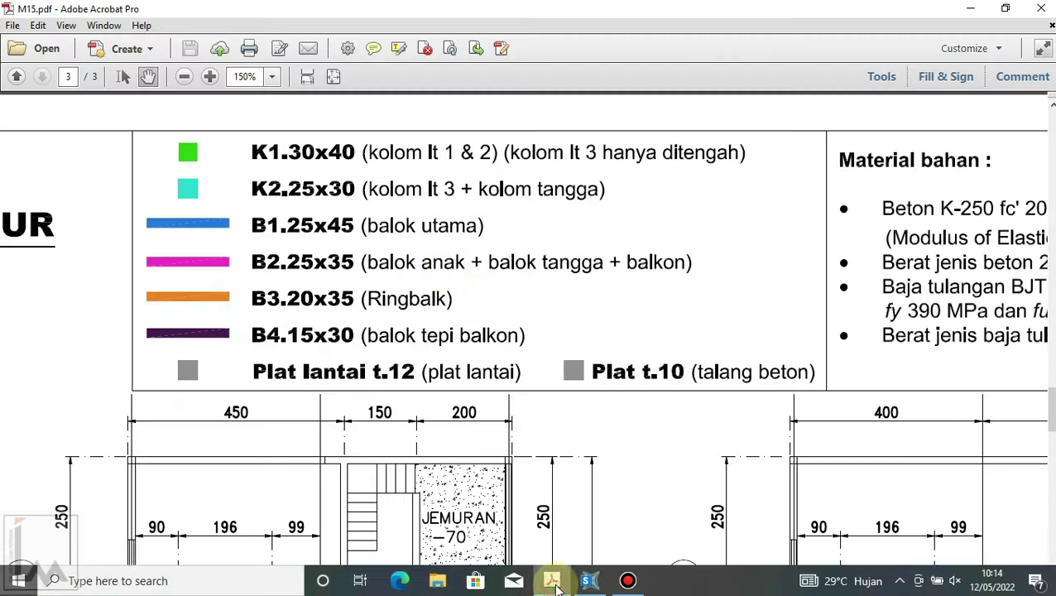
pyautogui.click(589, 580)
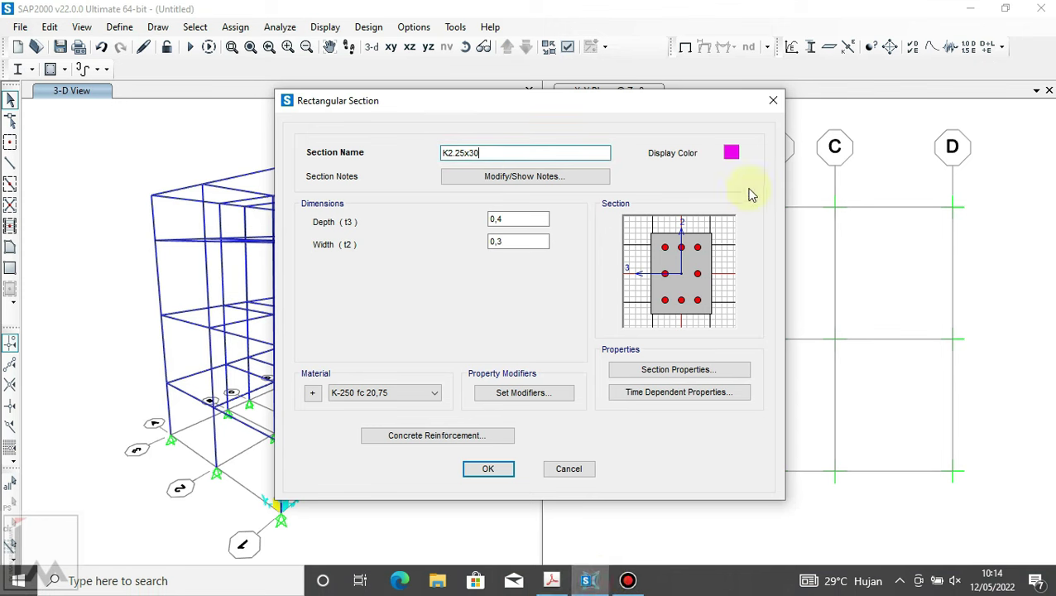
pyautogui.click(732, 152)
pyautogui.click(539, 175)
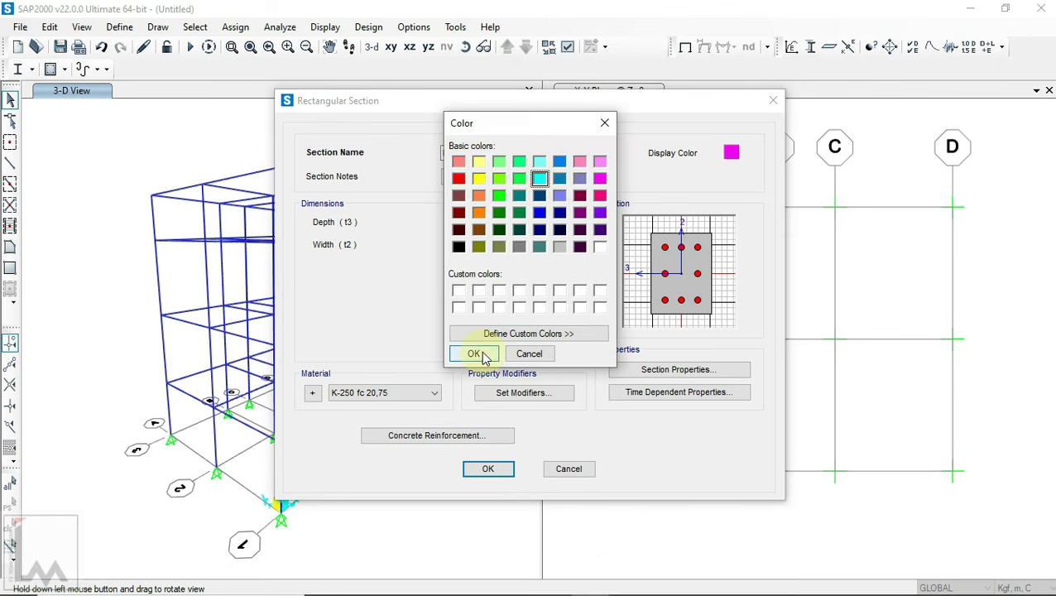
pyautogui.click(473, 354)
pyautogui.write('0,3')
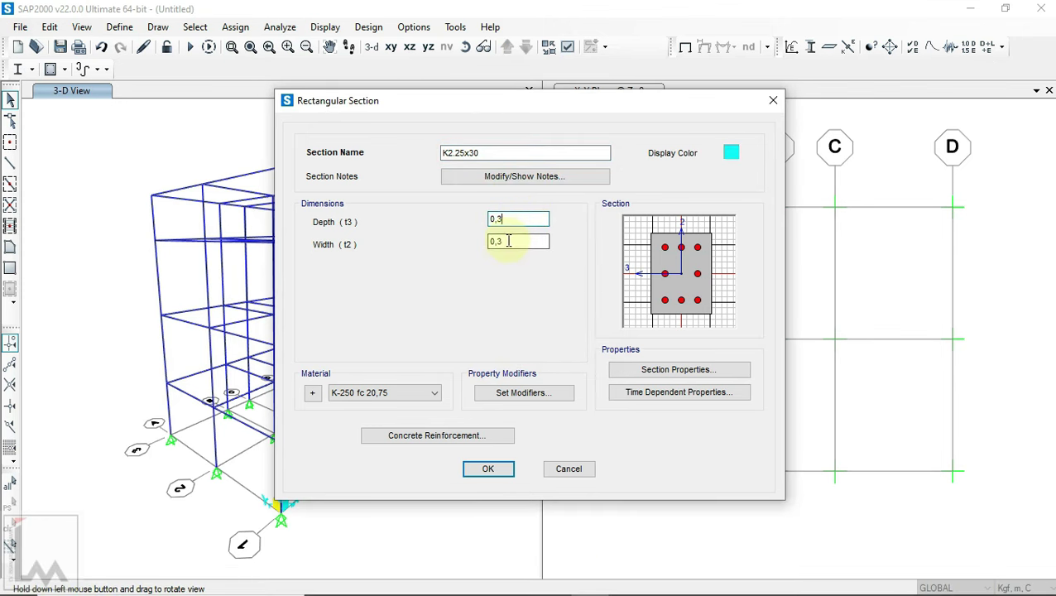
# - Make it 0.3 deep by 0.25 wide with 0.7 modifiers and column reinforcement, 3 bars per face
pyautogui.click(508, 240)
pyautogui.press('BackSpace')
pyautogui.press('BackSpace')
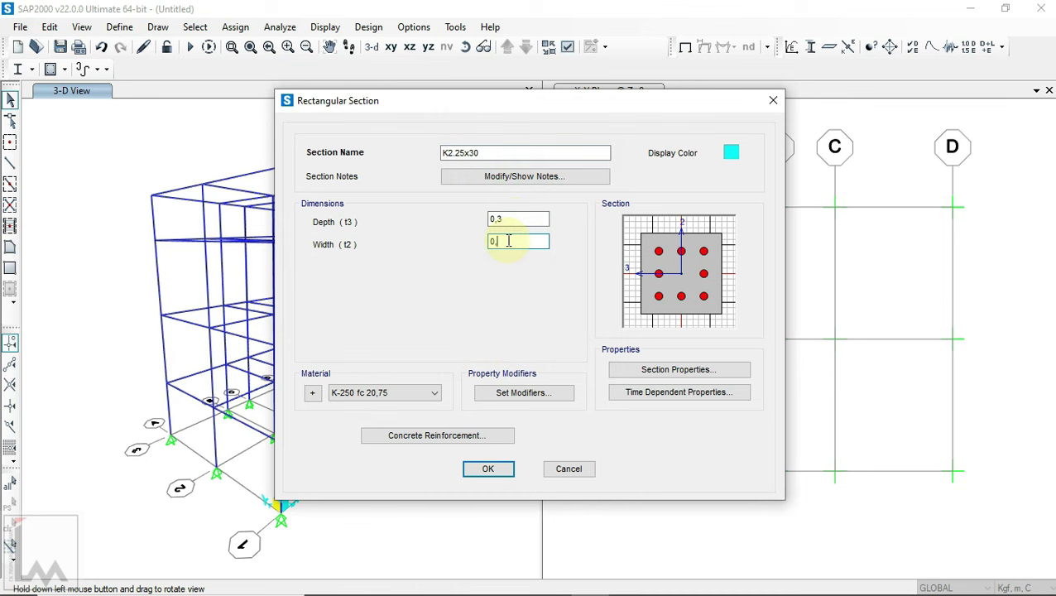
pyautogui.write('25')
pyautogui.click(514, 221)
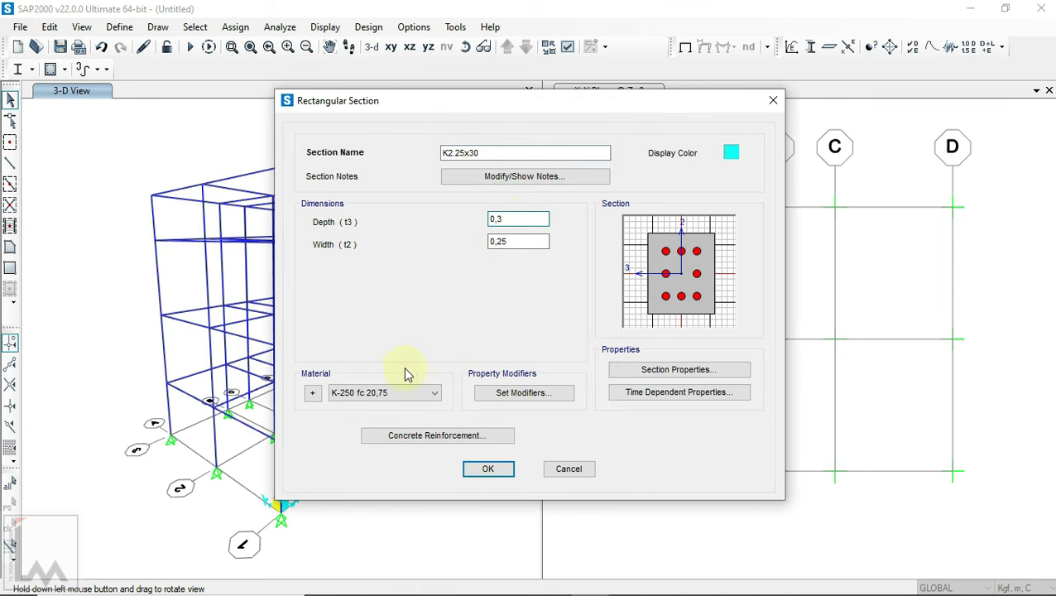
pyautogui.click(521, 396)
pyautogui.click(479, 381)
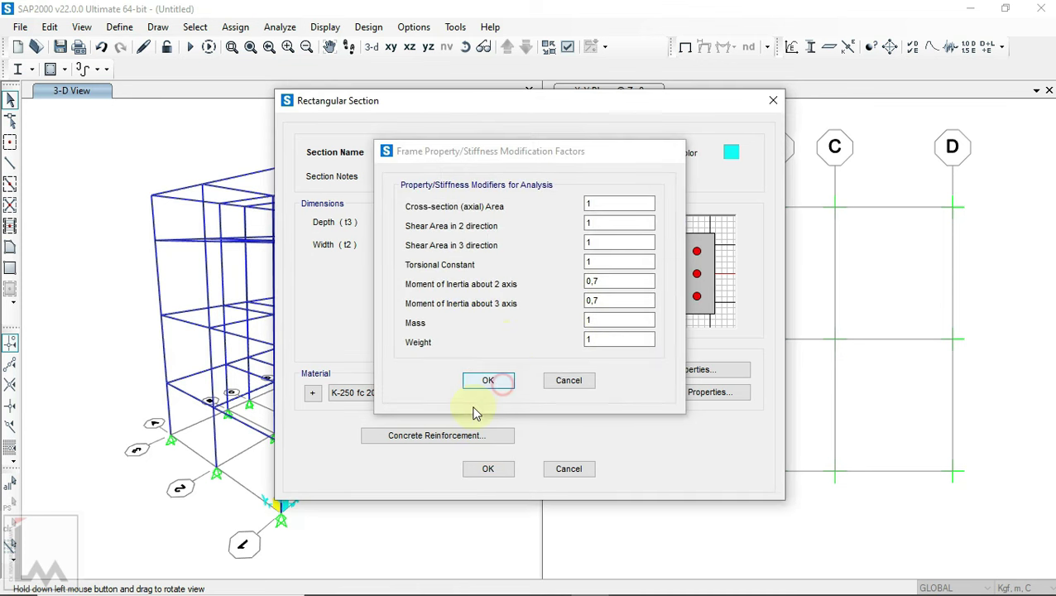
pyautogui.click(467, 438)
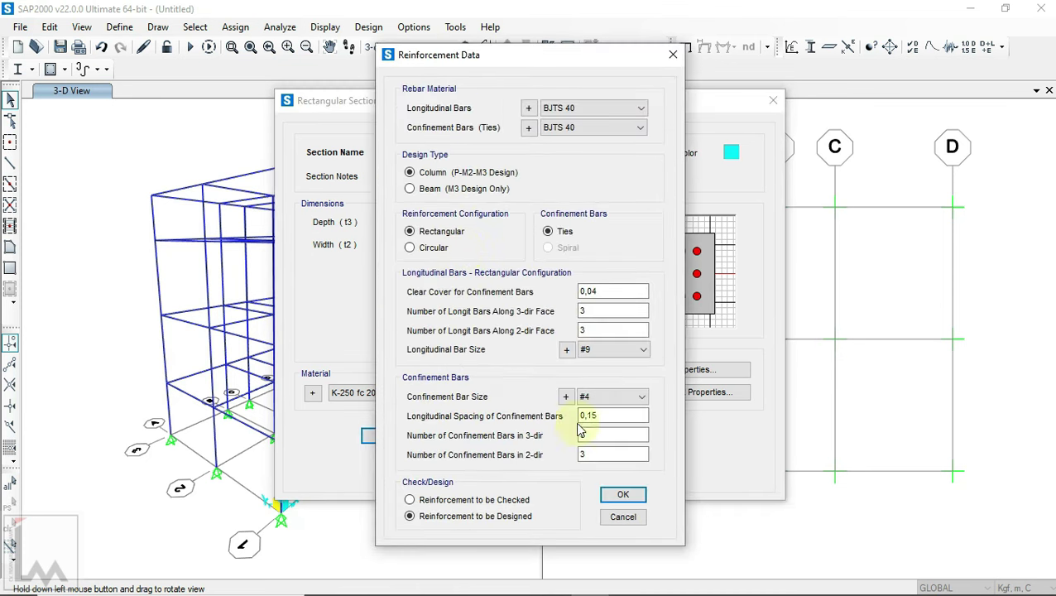
pyautogui.click(616, 497)
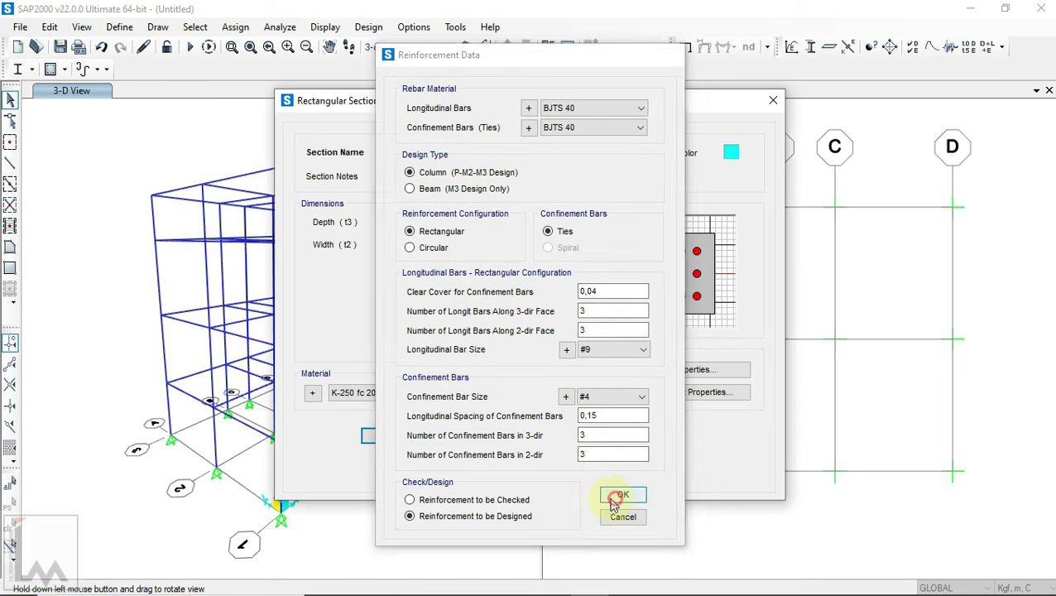
pyautogui.click(495, 469)
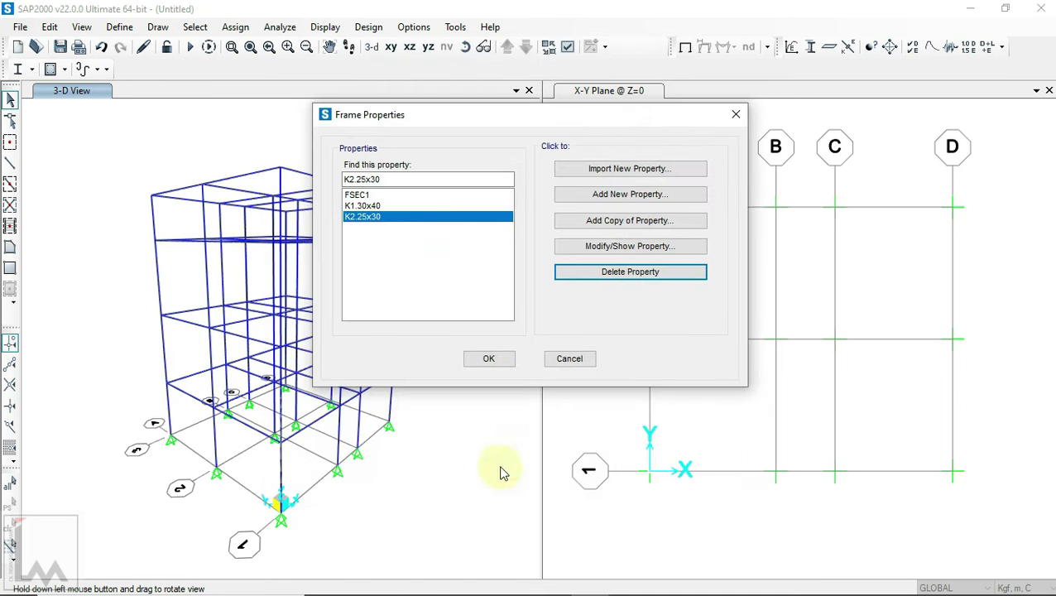
# - Reopen the K2.25x30 section to verify its saved settings
pyautogui.click(594, 246)
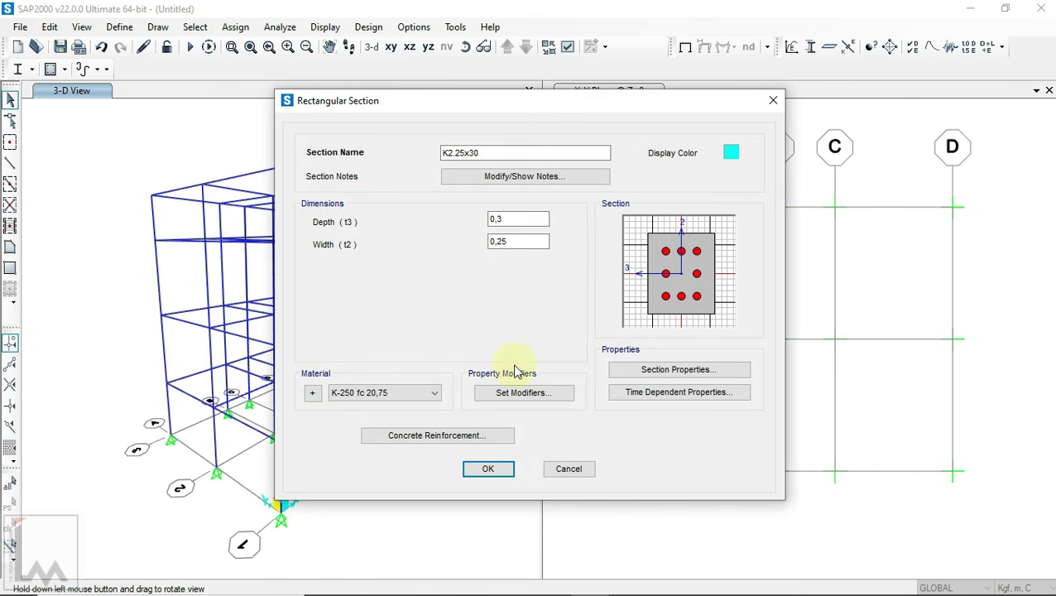
pyautogui.click(469, 473)
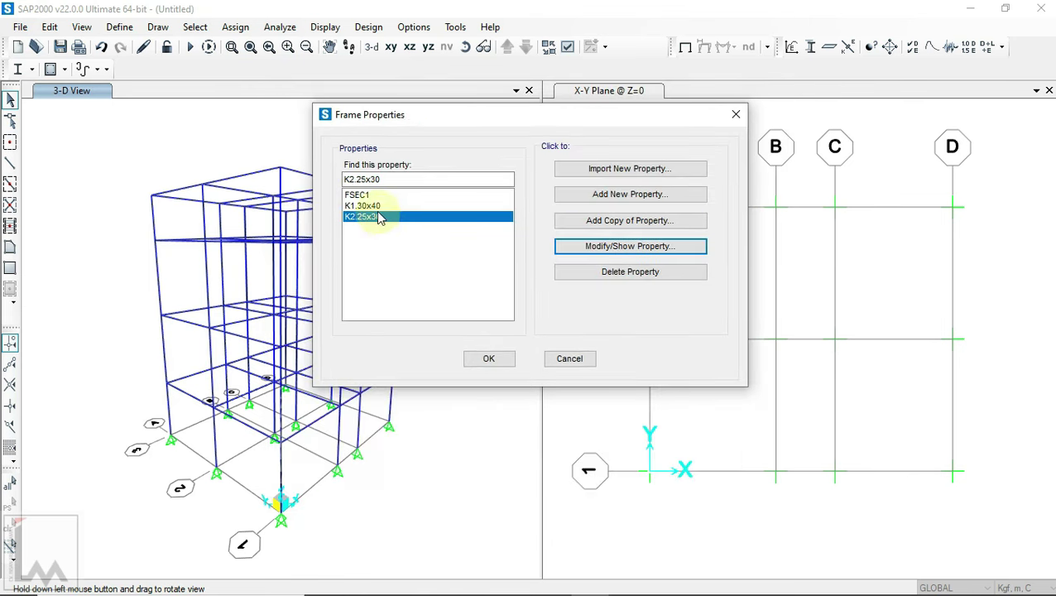
pyautogui.click(620, 222)
# - Check the PDF legend, then give the copied section a blue colour and 0.45 depth
pyautogui.click(542, 578)
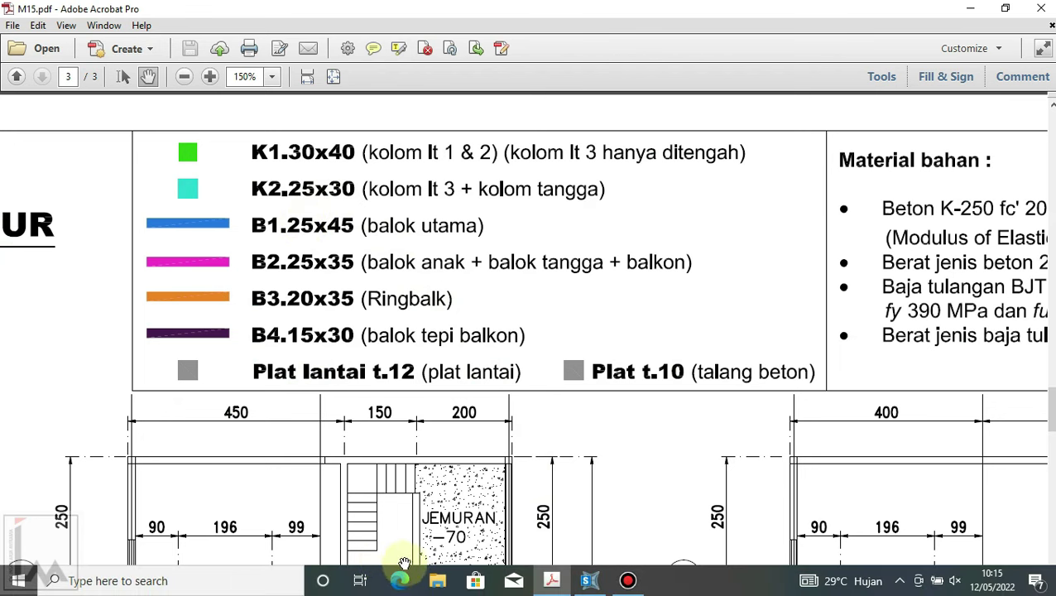
pyautogui.click(590, 580)
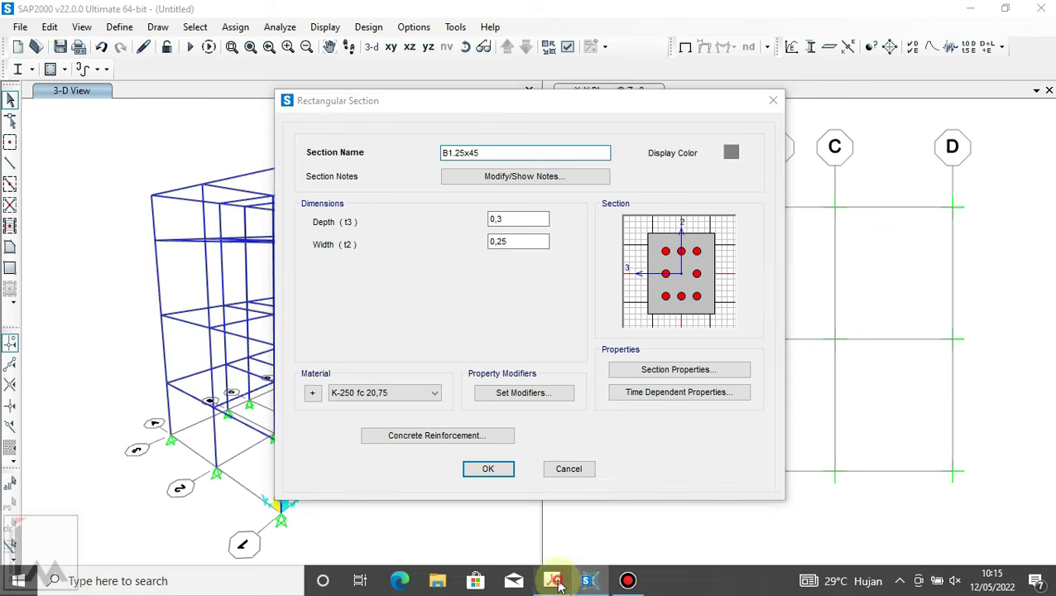
pyautogui.click(556, 580)
pyautogui.click(589, 580)
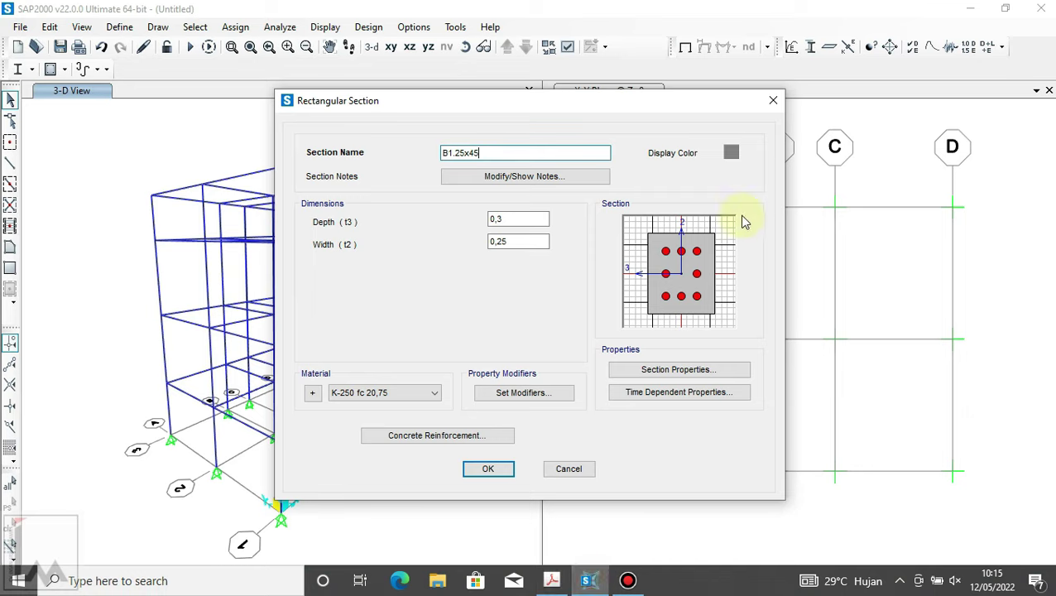
pyautogui.click(730, 153)
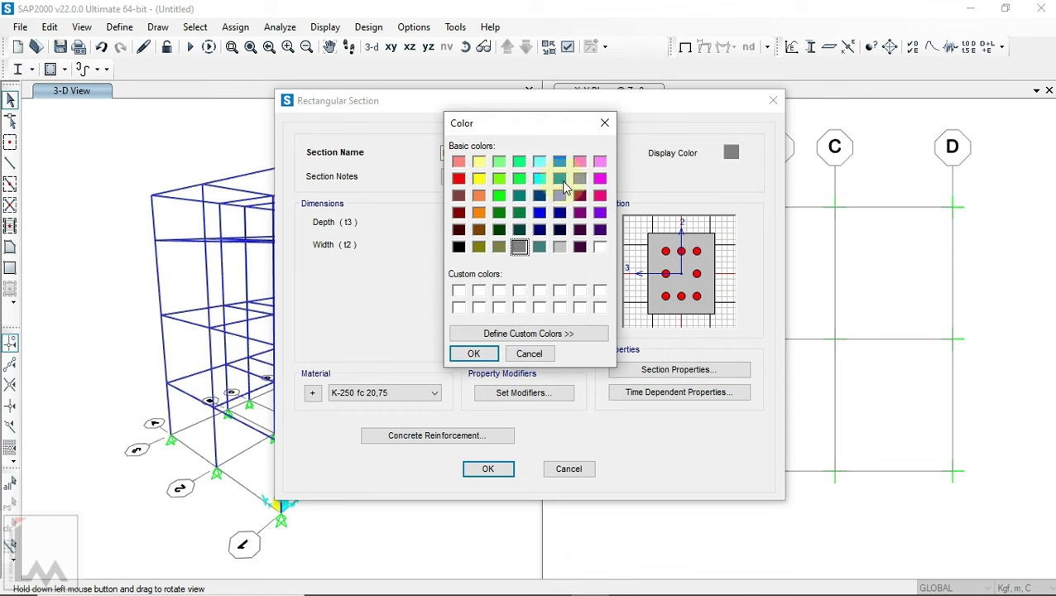
pyautogui.click(485, 354)
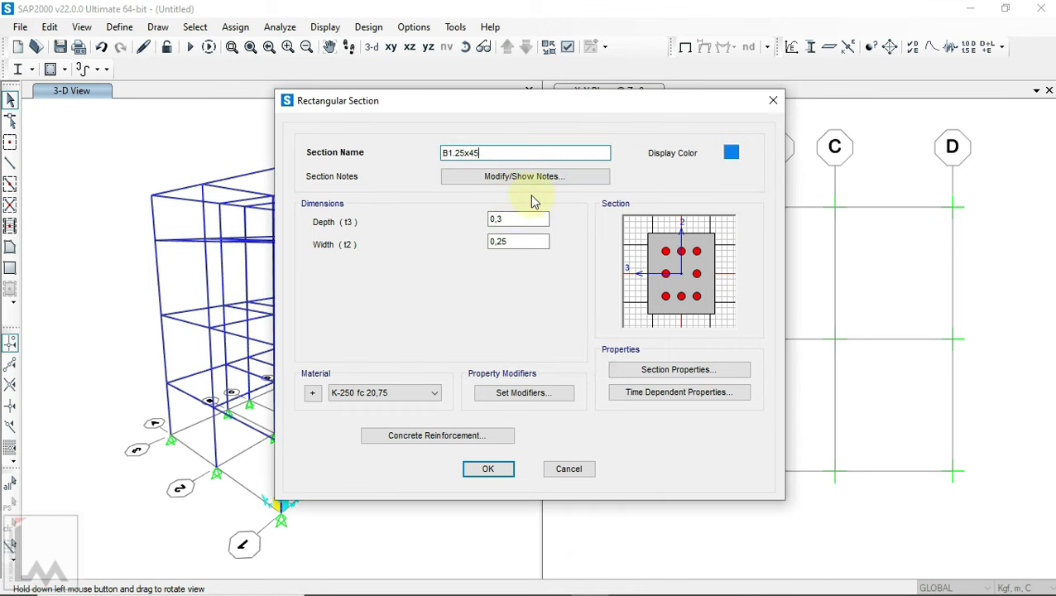
pyautogui.write('0,45')
pyautogui.click(517, 241)
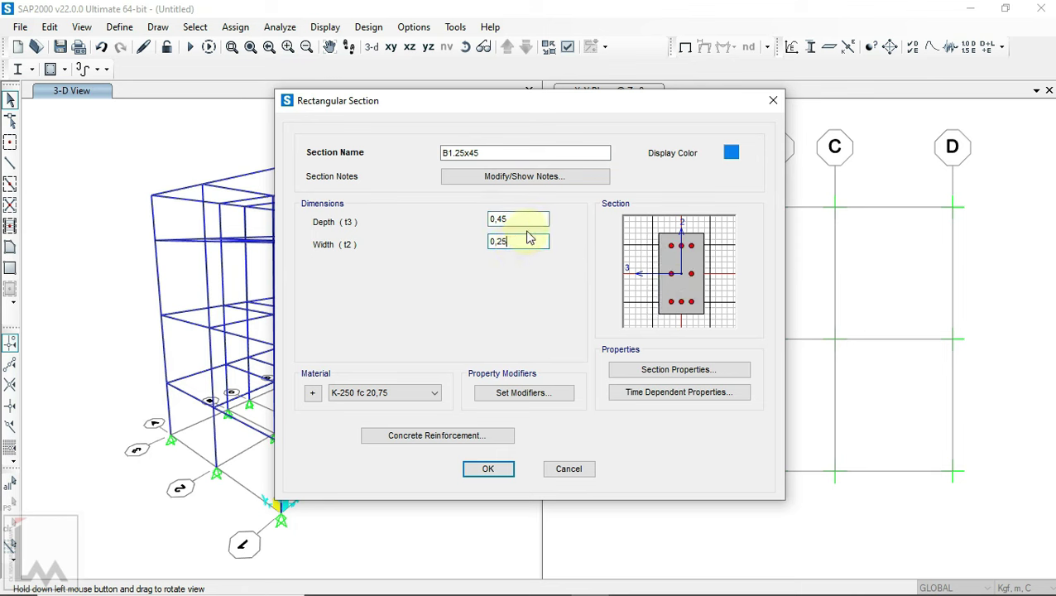
# - Set 0.35 inertia modifiers and beam reinforcement with 0.05 top and bottom cover
pyautogui.click(503, 394)
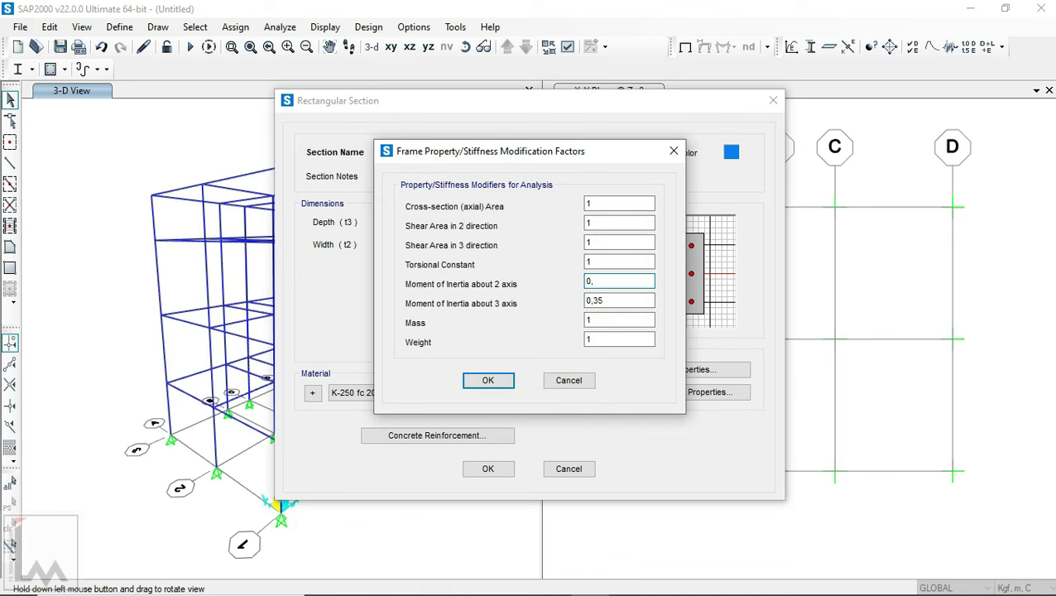
pyautogui.click(488, 380)
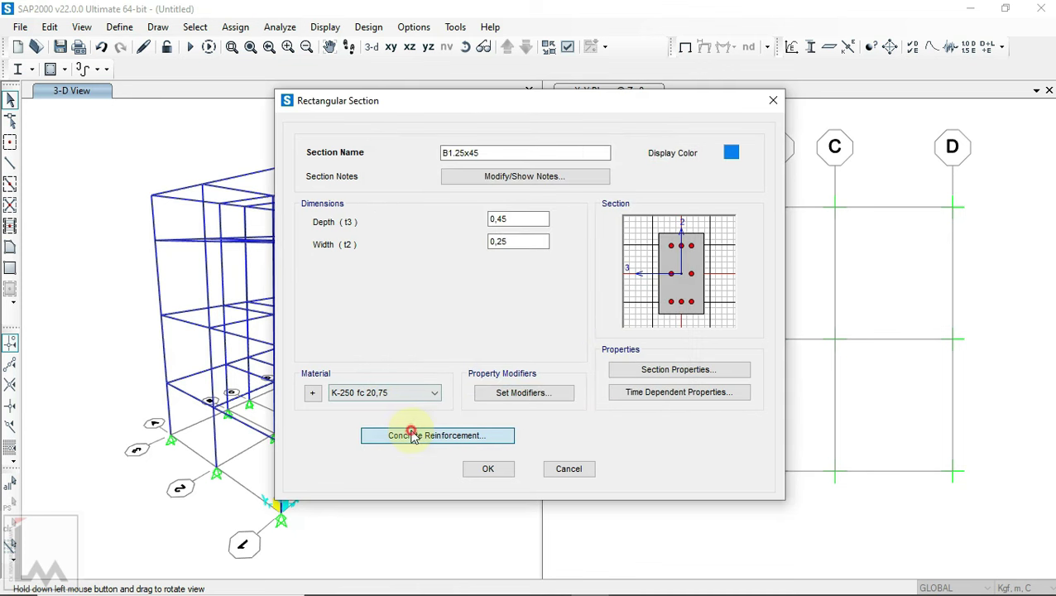
pyautogui.click(414, 435)
pyautogui.click(453, 190)
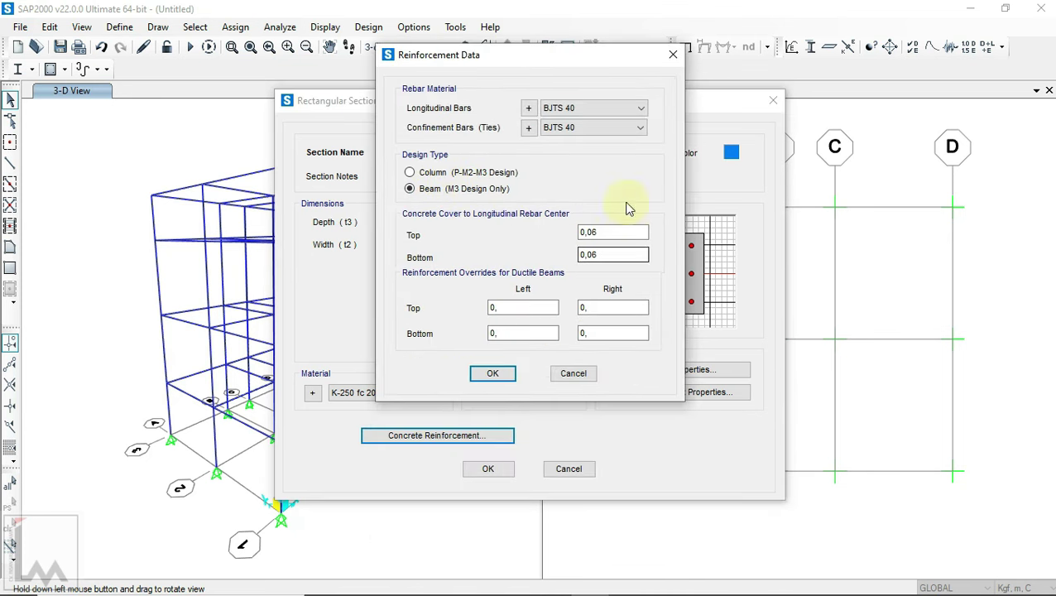
pyautogui.click(613, 233)
pyautogui.write('0,05')
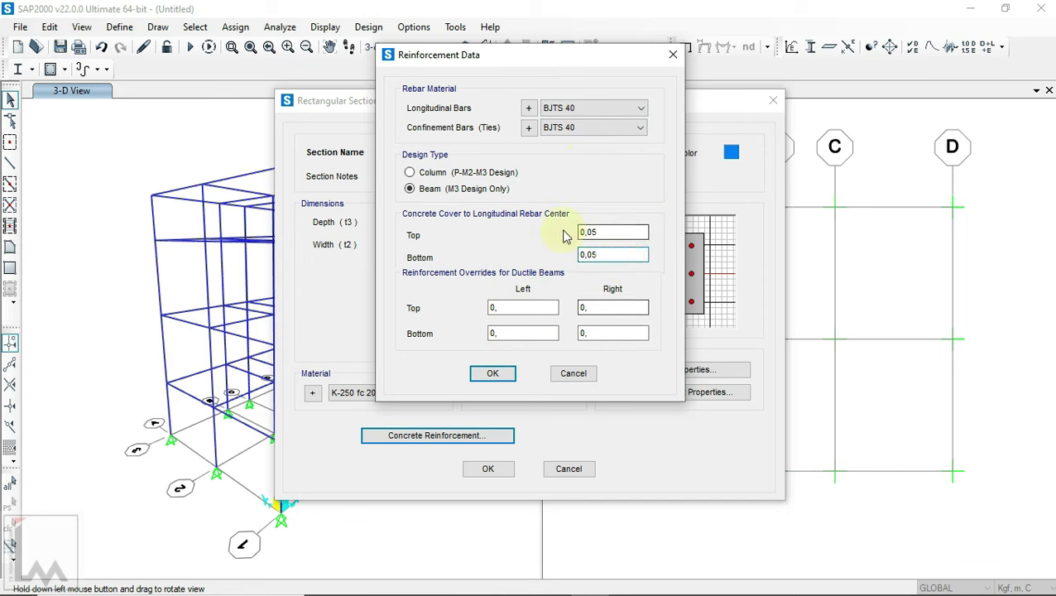
pyautogui.click(495, 374)
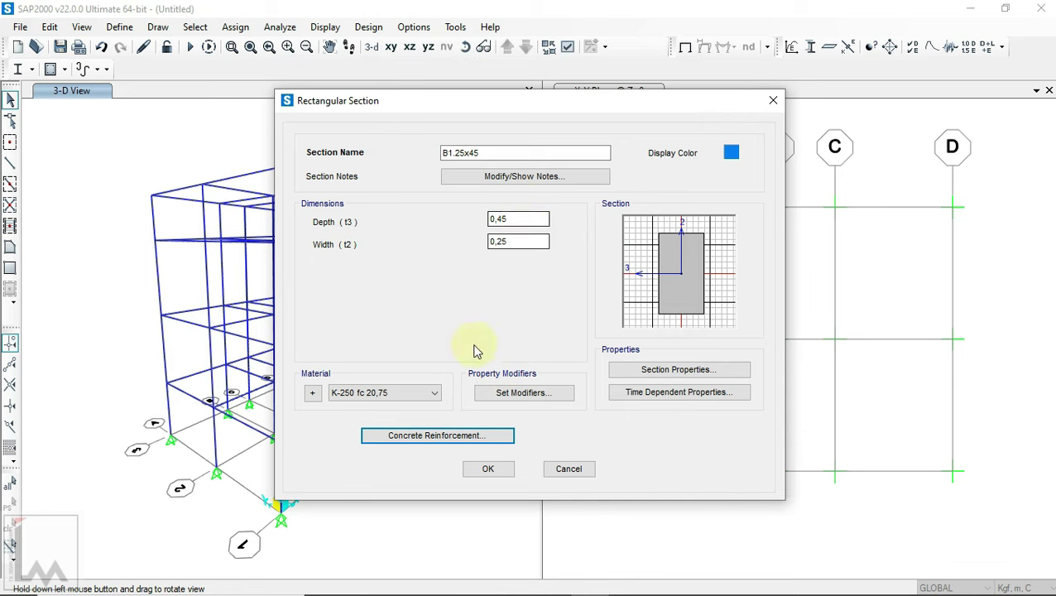
# - Recheck the 0.35 modifiers and save the B1.25x45 beam section
pyautogui.click(489, 471)
pyautogui.click(532, 392)
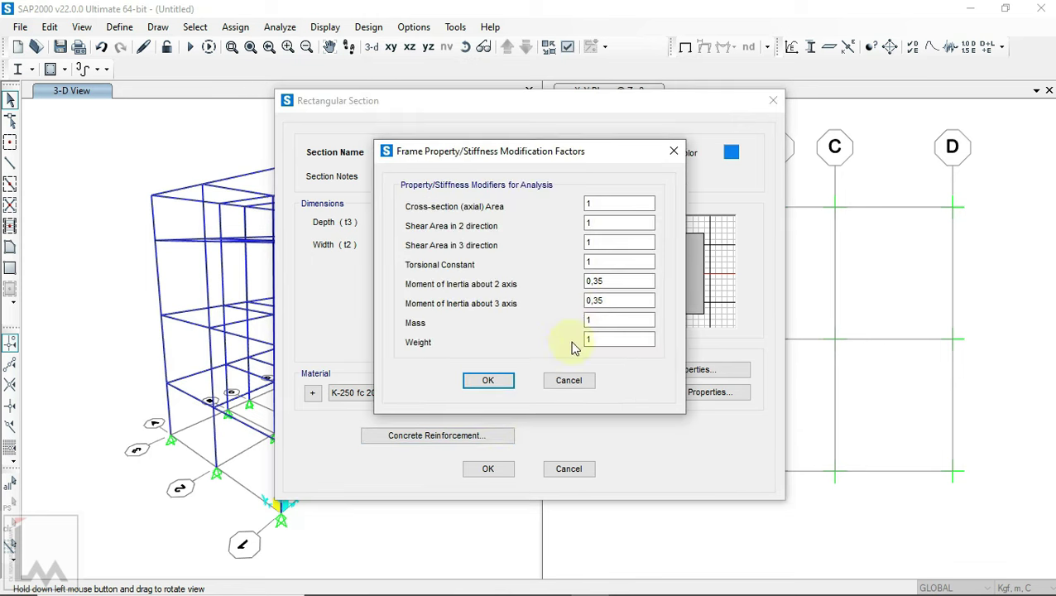
pyautogui.click(488, 380)
pyautogui.click(488, 469)
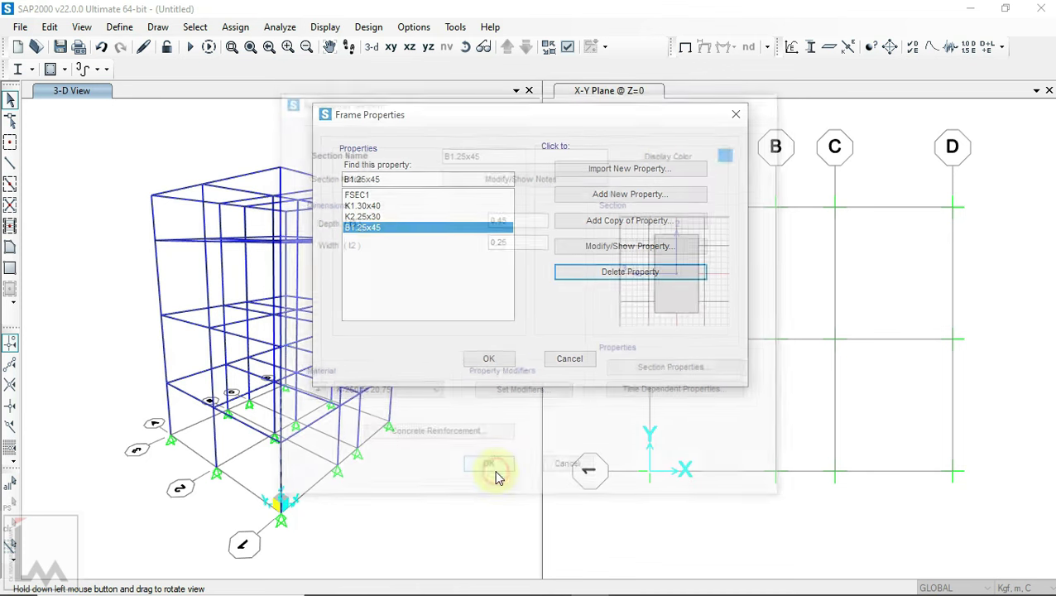
pyautogui.click(551, 586)
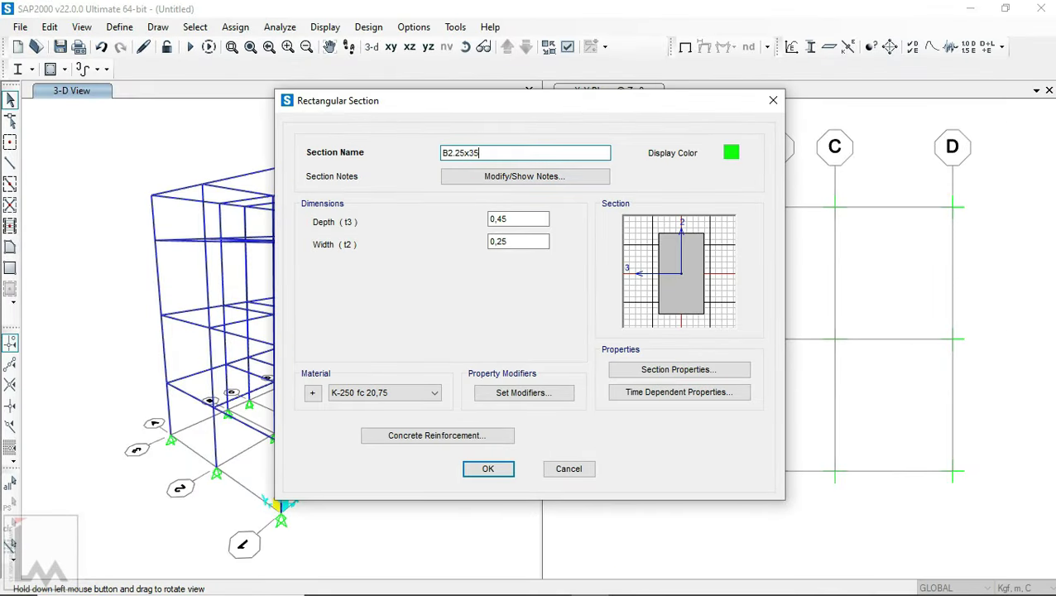
# - Make B2.25x35 (0.35 × 0.25) magenta, confirm its modifiers and beam reinforcement, and save it
pyautogui.click(731, 153)
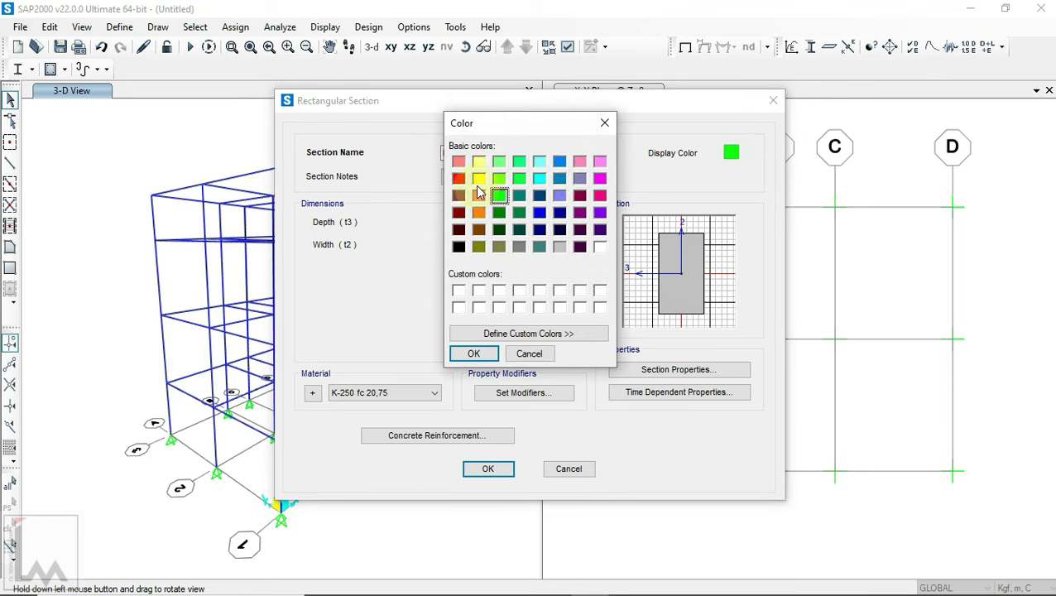
pyautogui.click(601, 180)
pyautogui.click(468, 353)
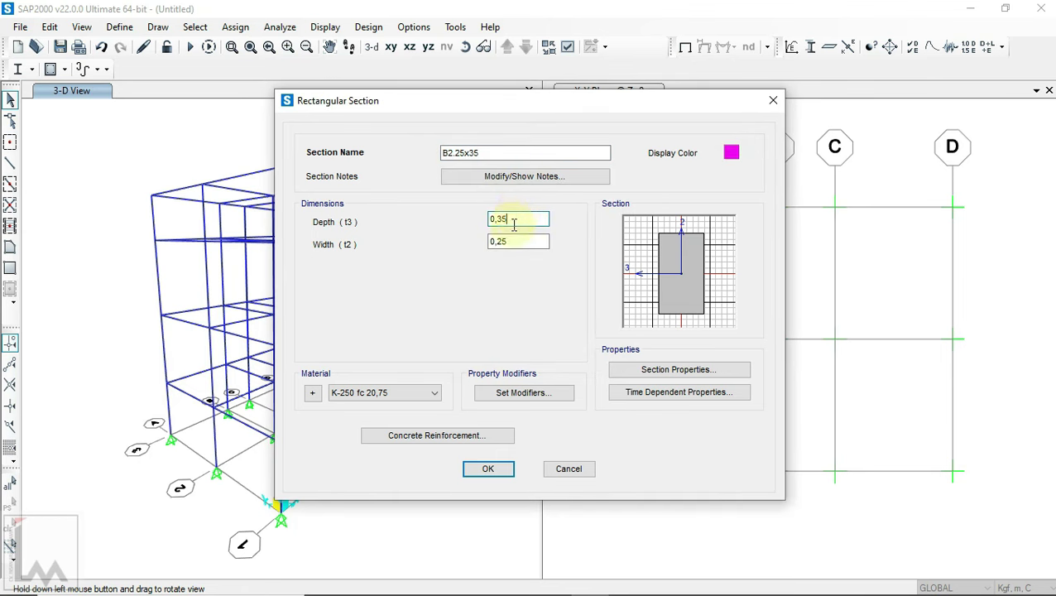
pyautogui.click(533, 395)
pyautogui.click(488, 379)
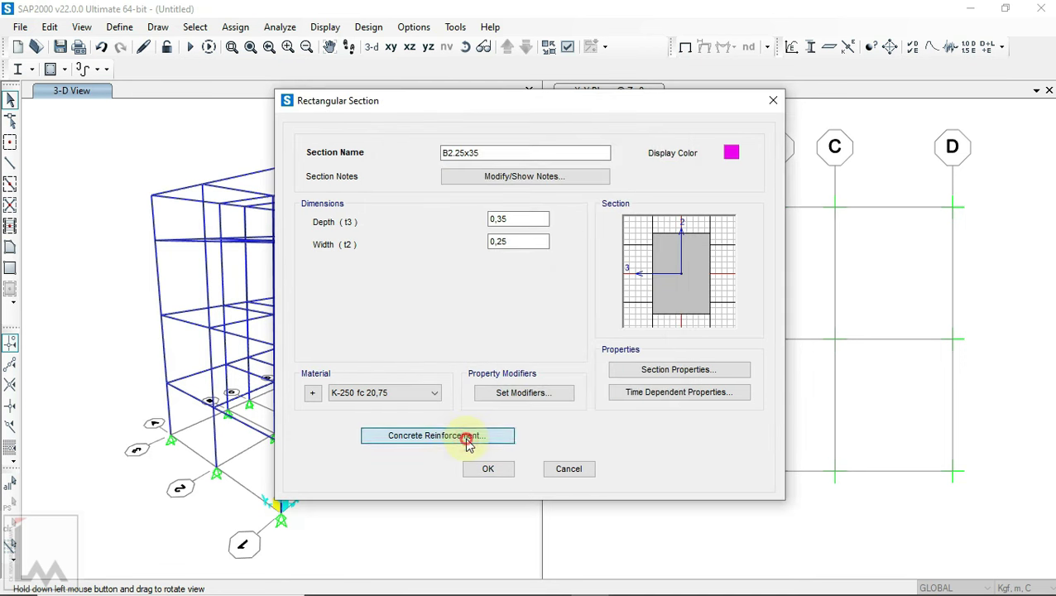
pyautogui.click(464, 435)
pyautogui.click(491, 372)
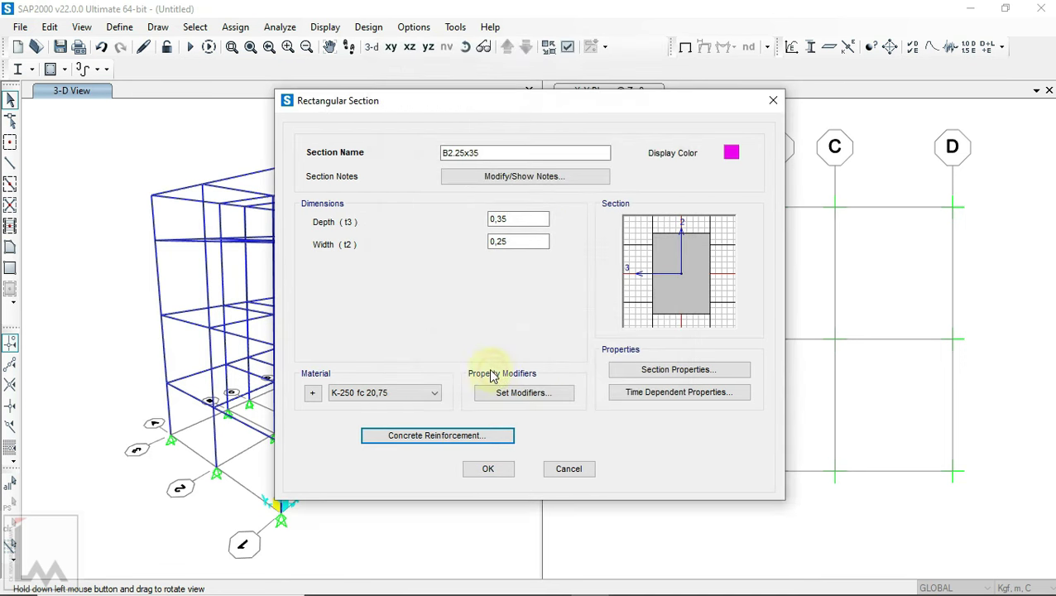
pyautogui.click(488, 469)
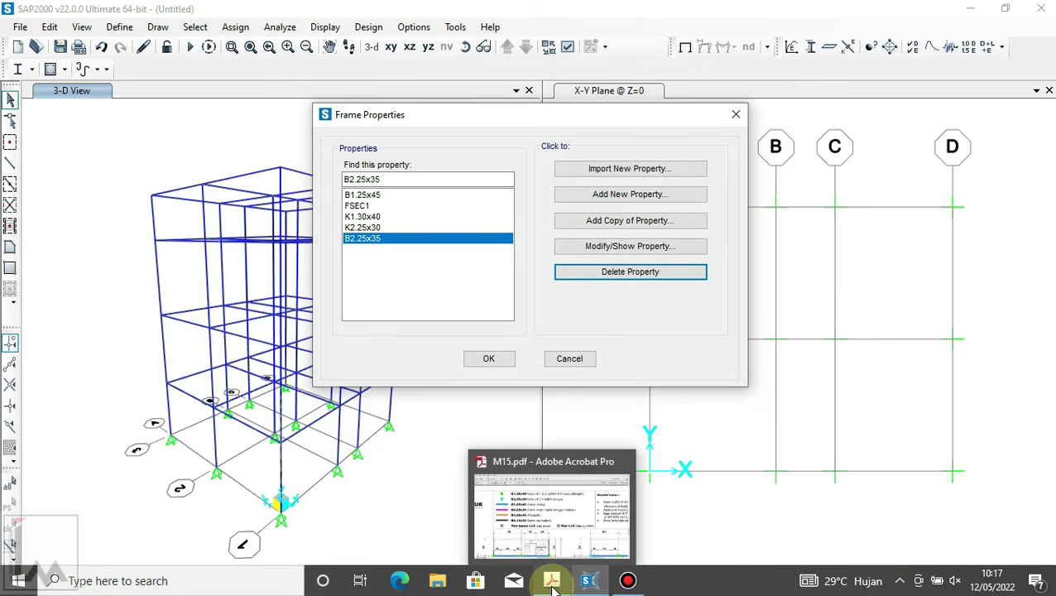
pyautogui.click(552, 584)
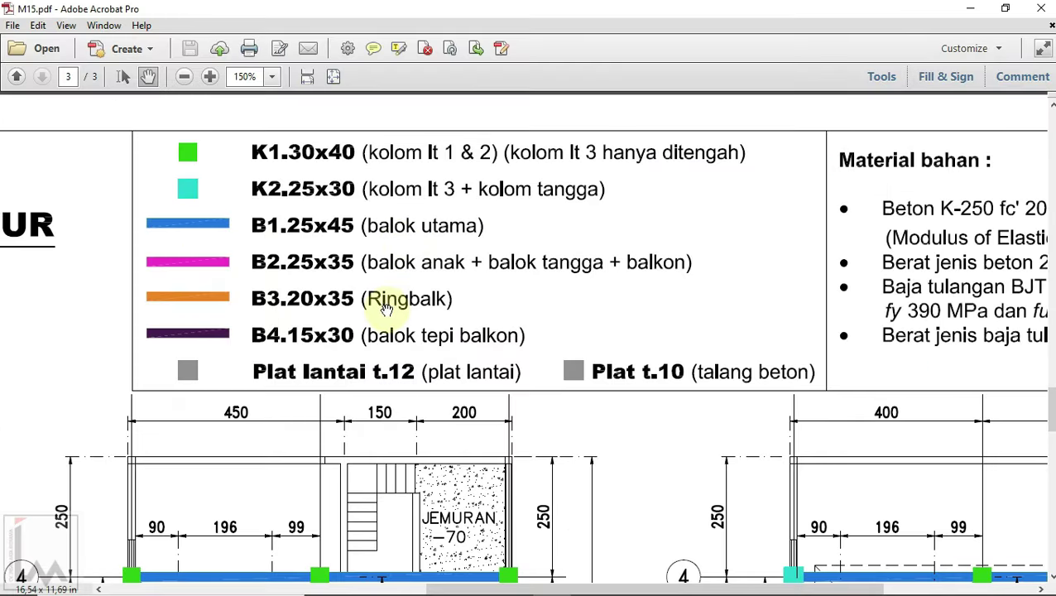
# - Copy B2.25x35 as the B3.20x35 ringbalk section and set its colour to orange
pyautogui.click(594, 584)
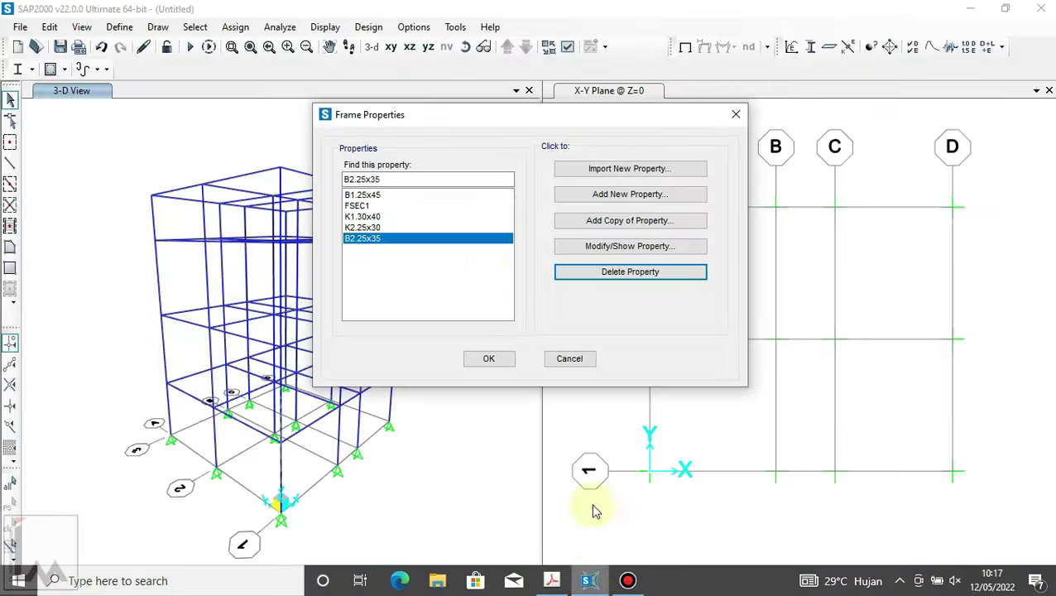
pyautogui.click(629, 220)
pyautogui.write('B3.20x35')
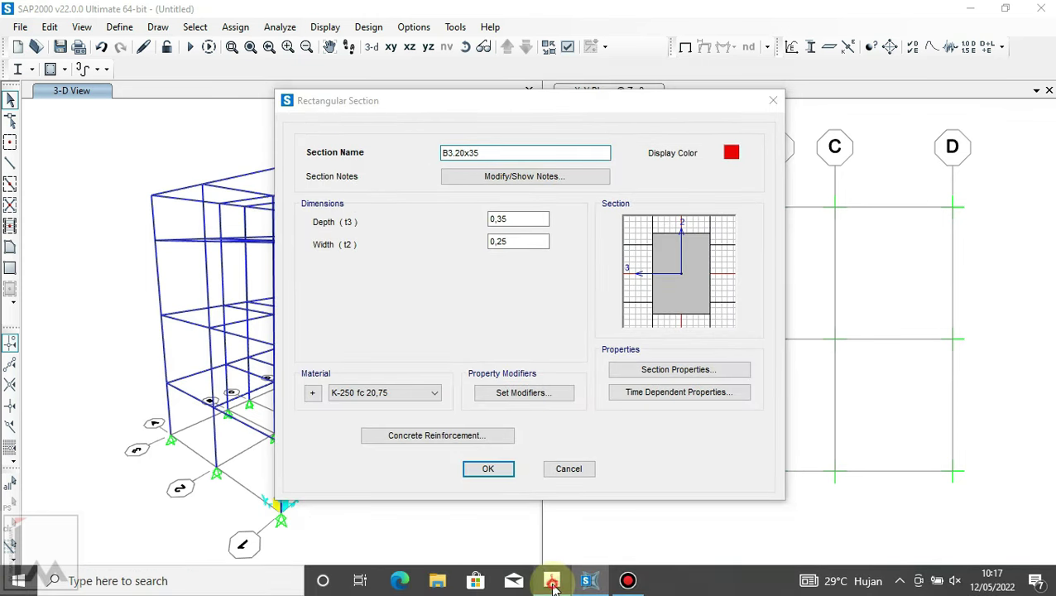
pyautogui.click(552, 584)
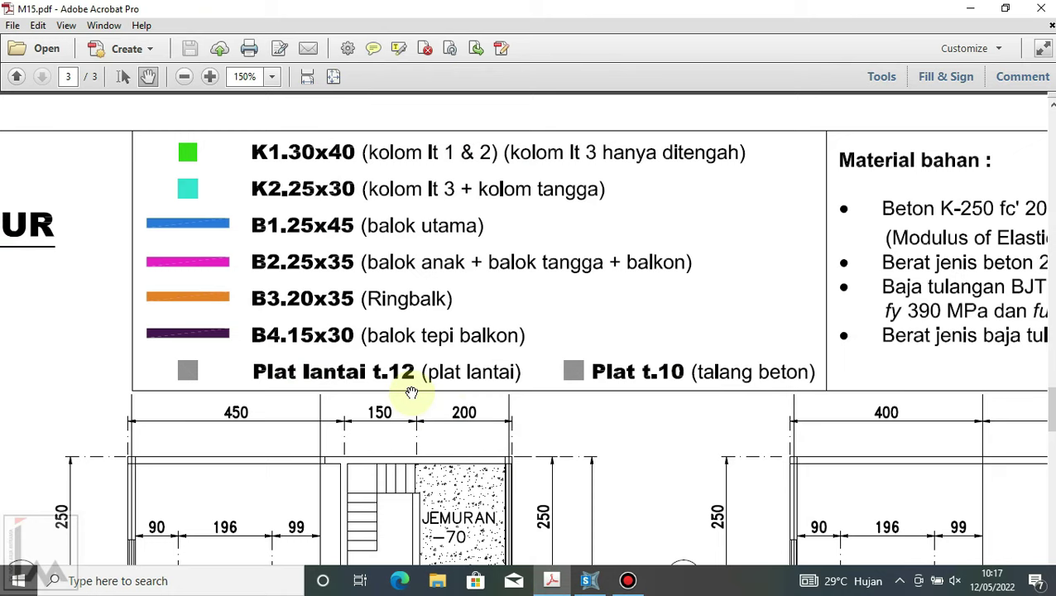
pyautogui.click(593, 584)
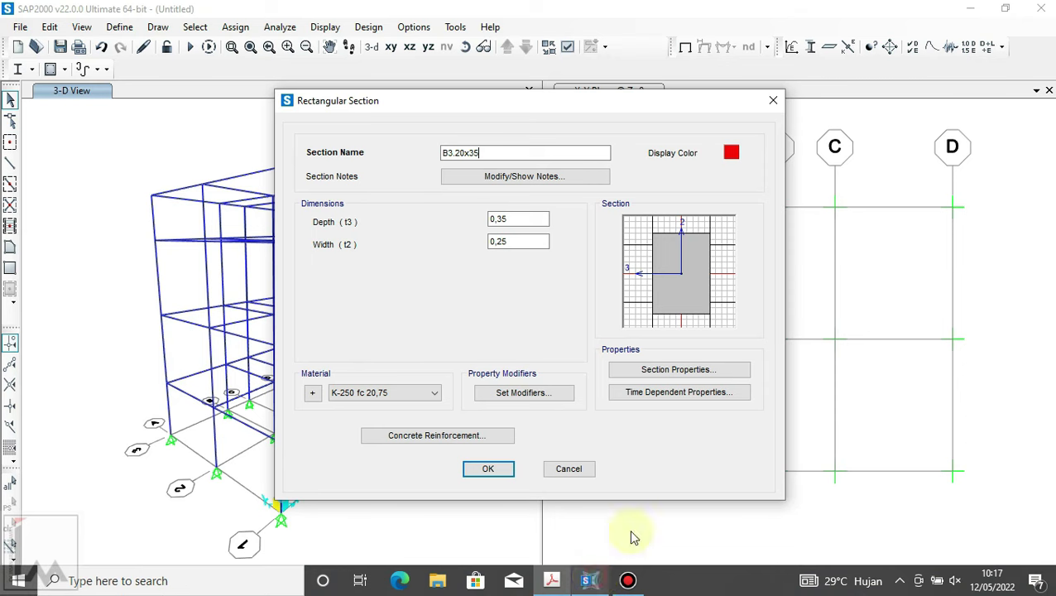
pyautogui.click(732, 152)
pyautogui.click(474, 207)
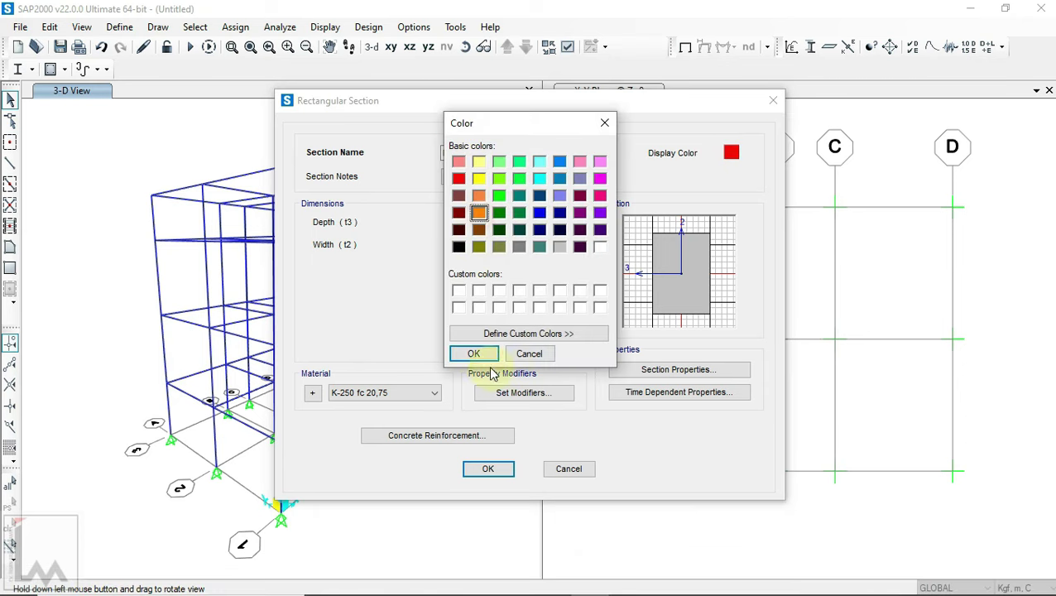
pyautogui.click(473, 354)
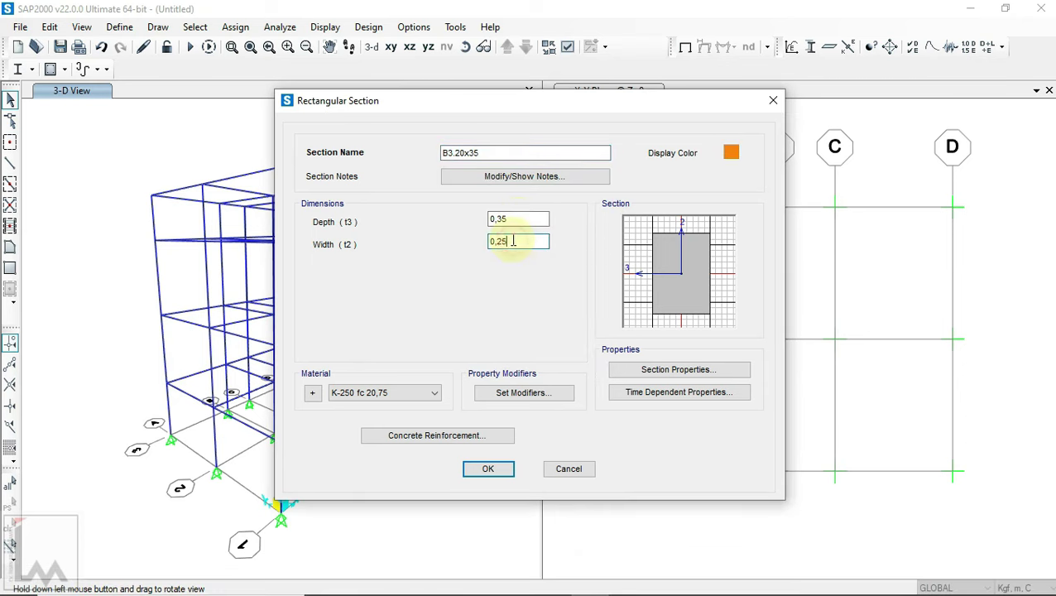
# - Accept the default modifiers and reinforcement, save B3.20x35, and recheck the PDF legend
pyautogui.click(523, 393)
pyautogui.click(487, 380)
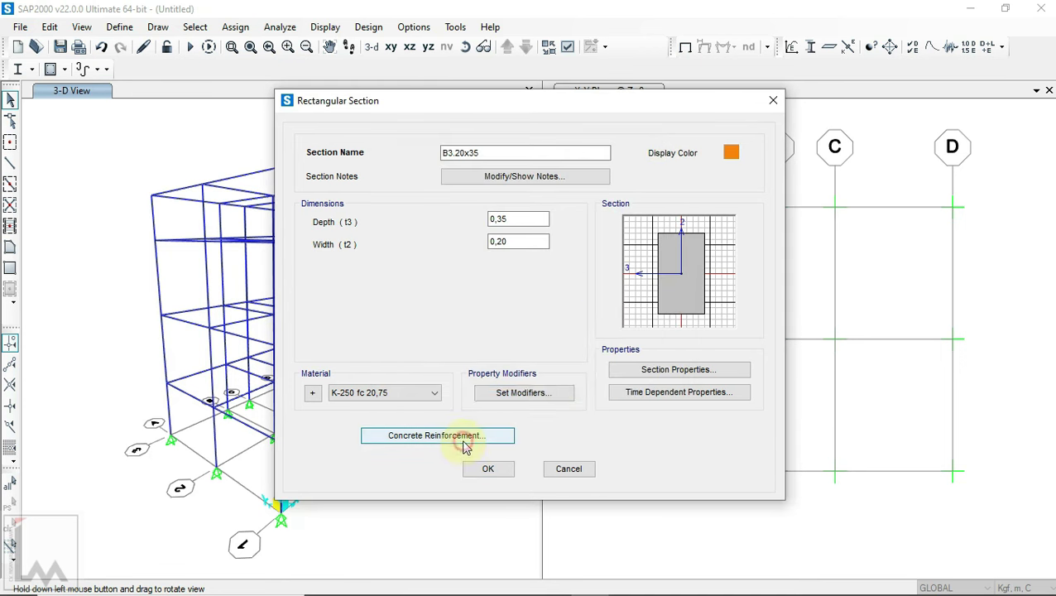
pyautogui.click(464, 438)
pyautogui.click(492, 373)
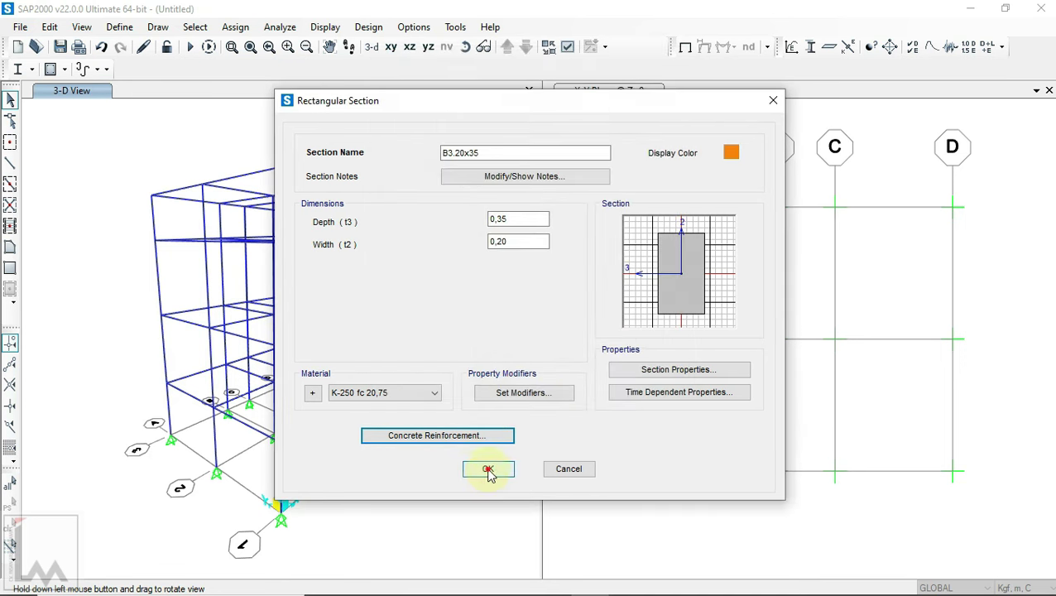
pyautogui.click(487, 468)
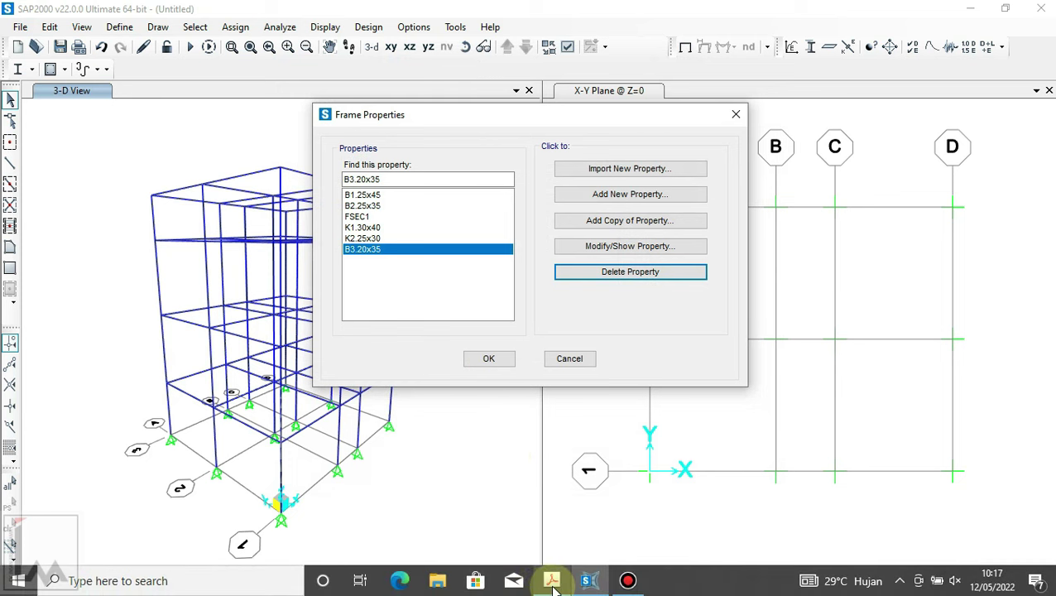
pyautogui.click(552, 581)
pyautogui.click(589, 581)
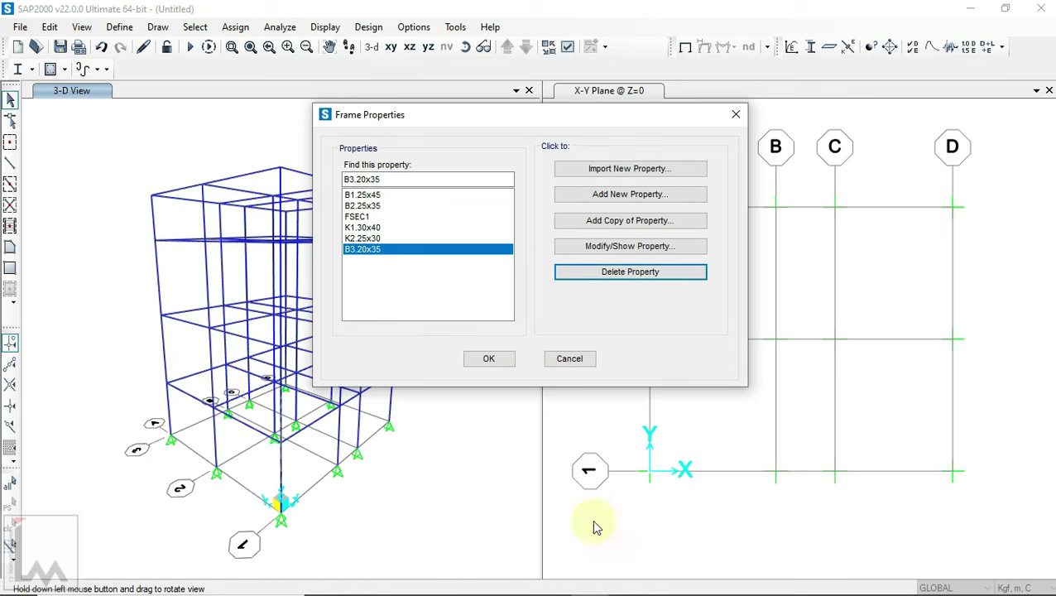
# - Check the PDF legend, then give the new FSEC2 section a dark purple colour
pyautogui.click(552, 581)
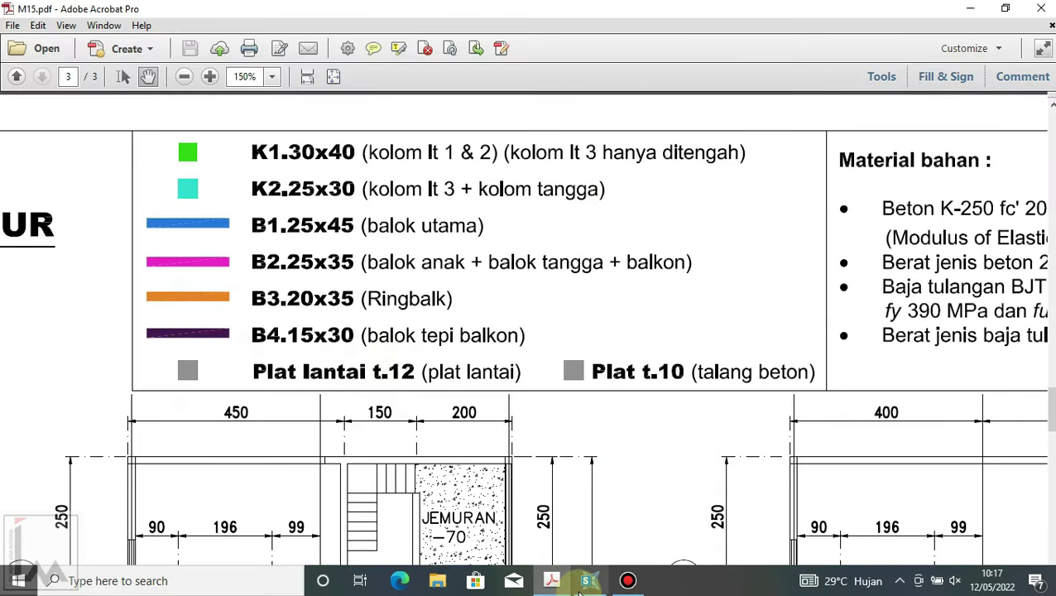
pyautogui.click(589, 580)
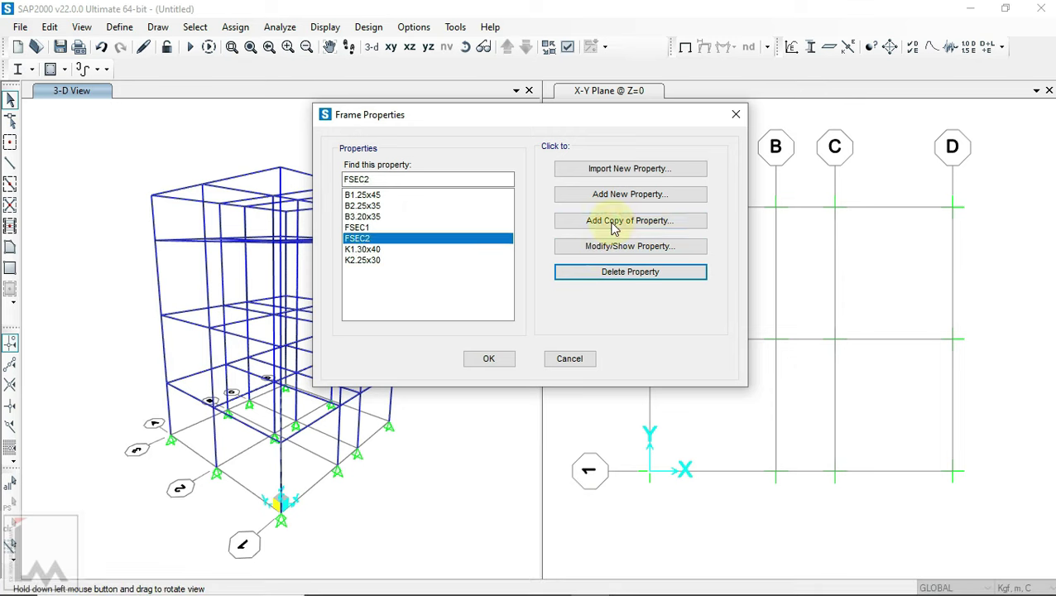
pyautogui.click(612, 223)
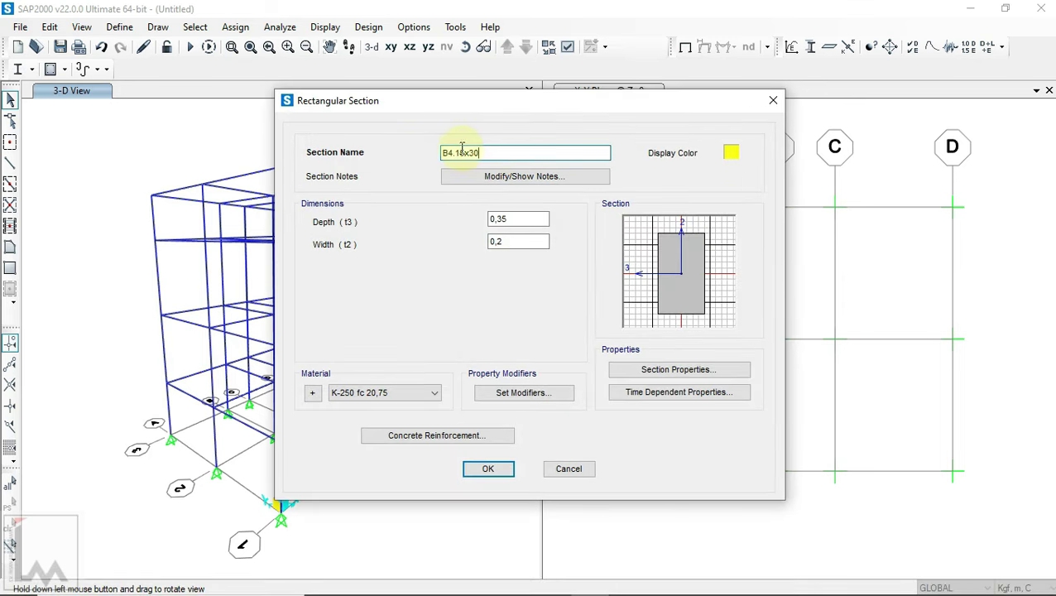
pyautogui.click(729, 154)
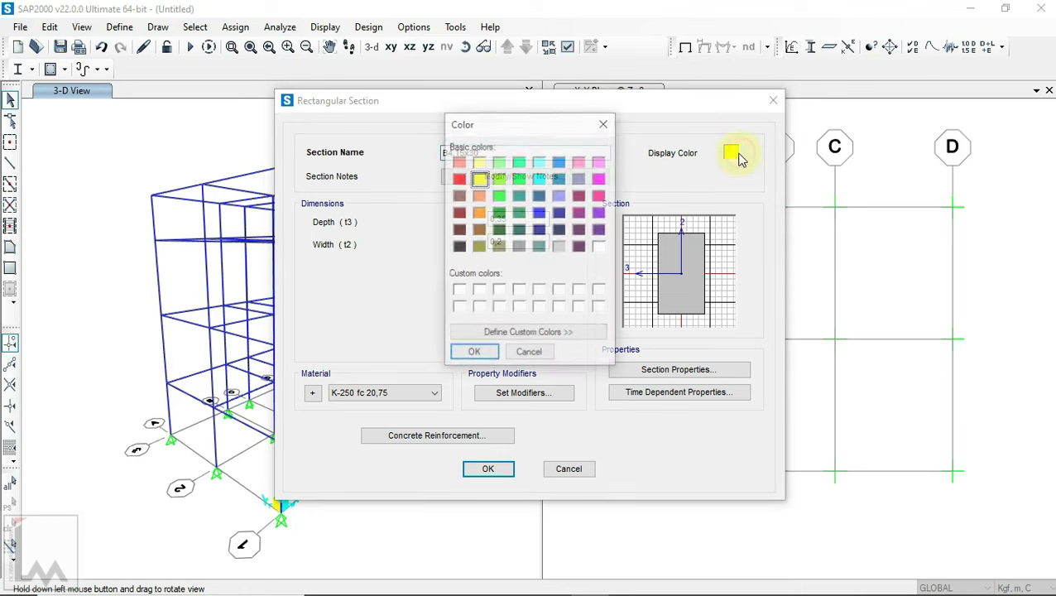
pyautogui.click(600, 229)
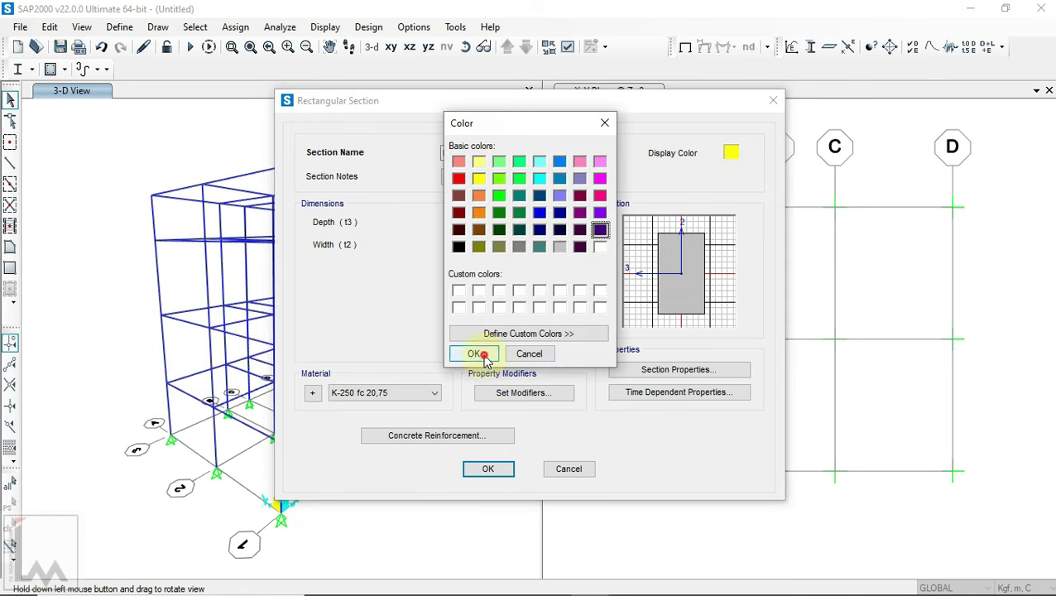
pyautogui.click(479, 354)
# - Set depth 0.30 and width 0.15, keep modifiers and beam reinforcement, and save B4.15x30
pyautogui.click(517, 216)
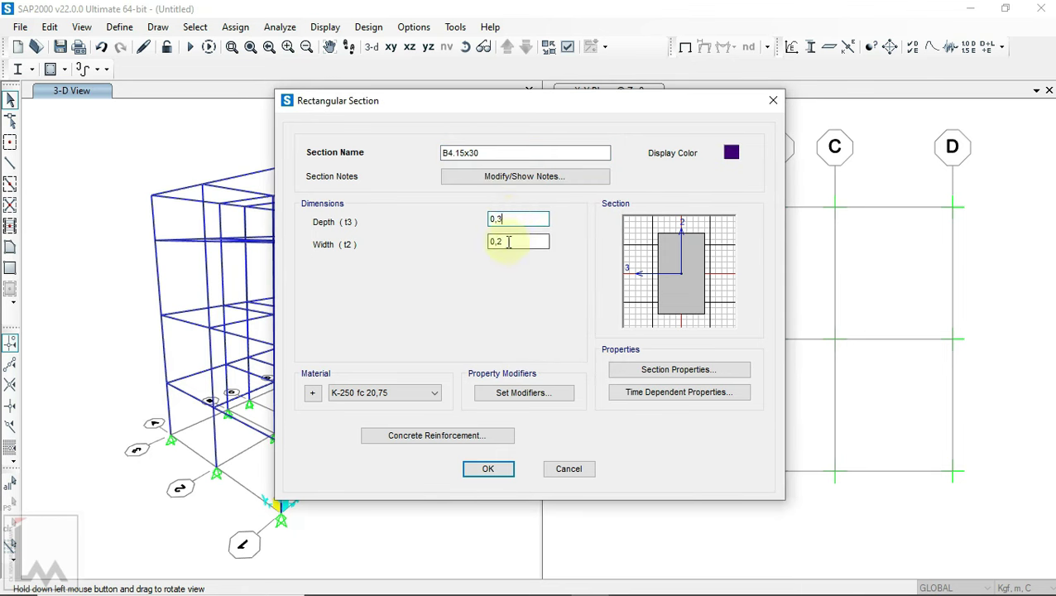
pyautogui.click(508, 241)
pyautogui.press('BackSpace')
pyautogui.press('BackSpace')
pyautogui.click(518, 220)
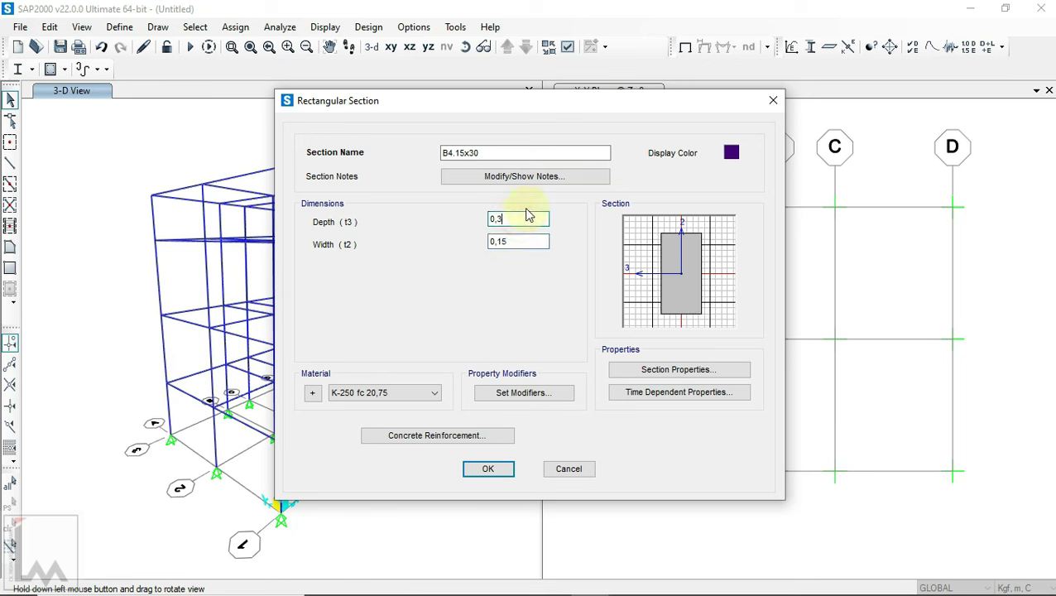
pyautogui.click(528, 393)
pyautogui.click(483, 380)
pyautogui.click(463, 438)
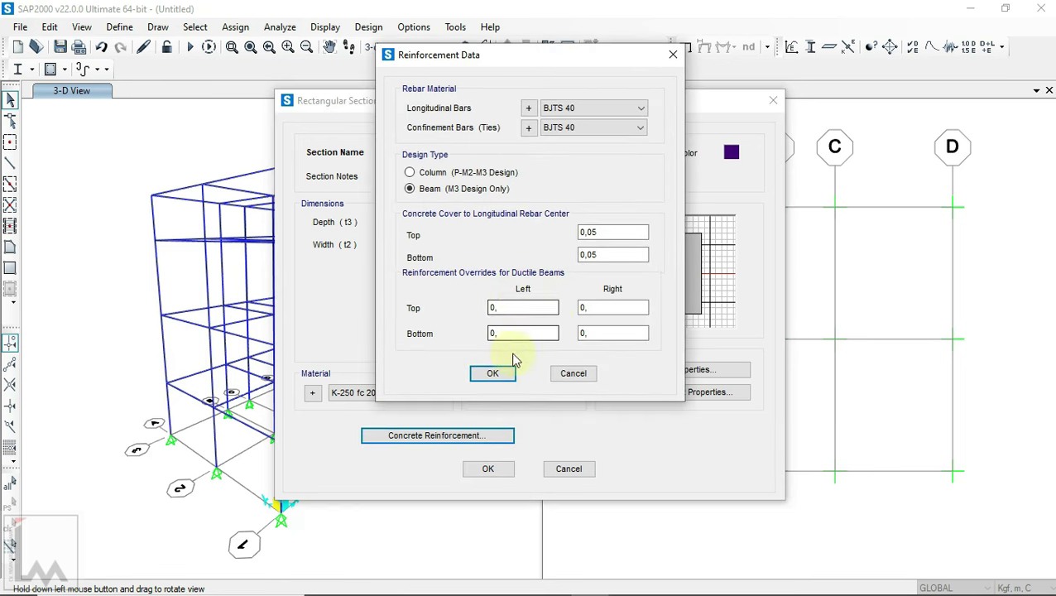
pyautogui.click(497, 373)
pyautogui.click(488, 468)
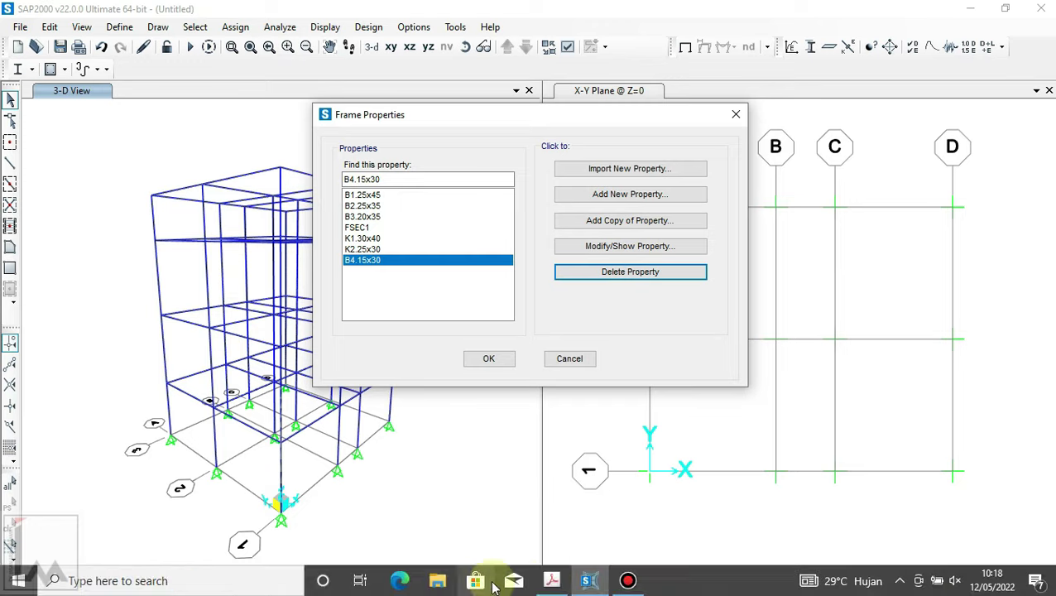
# - Verify B4.15x30 against the PDF legend, then close the frame section list
pyautogui.click(551, 579)
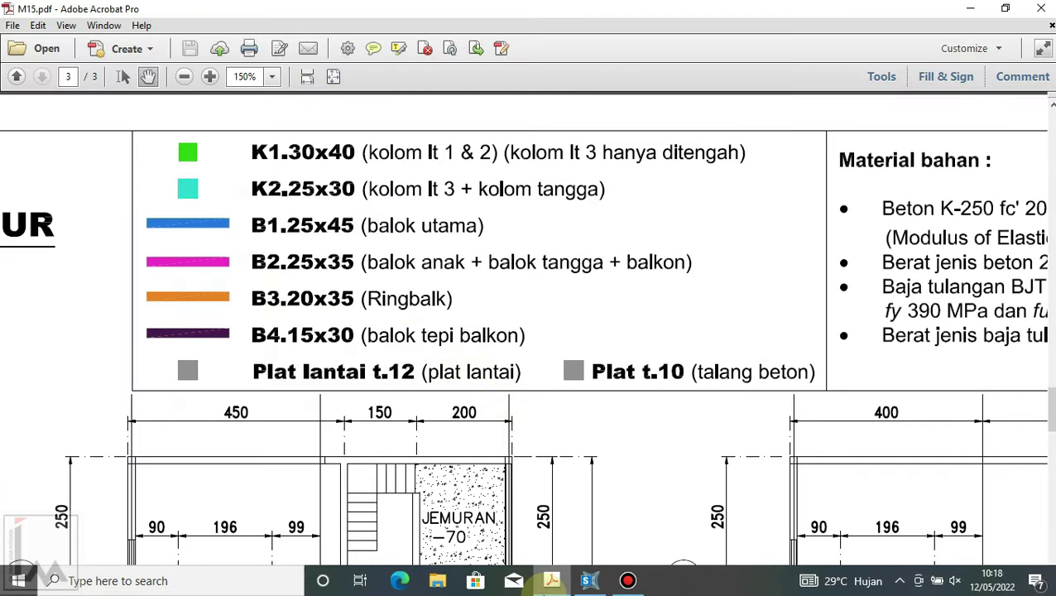
pyautogui.click(589, 581)
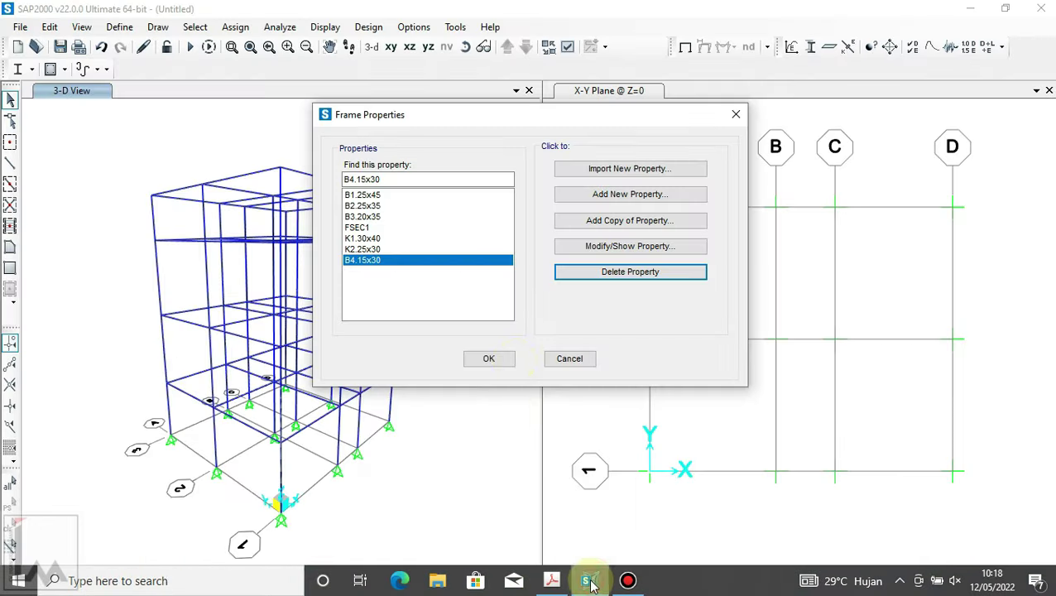
pyautogui.click(620, 247)
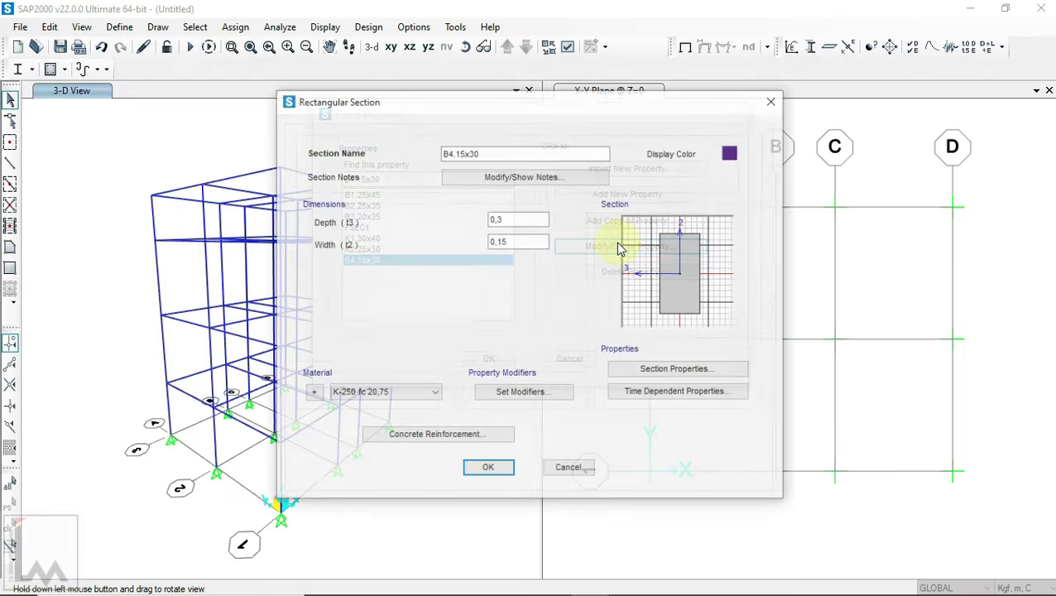
pyautogui.click(488, 470)
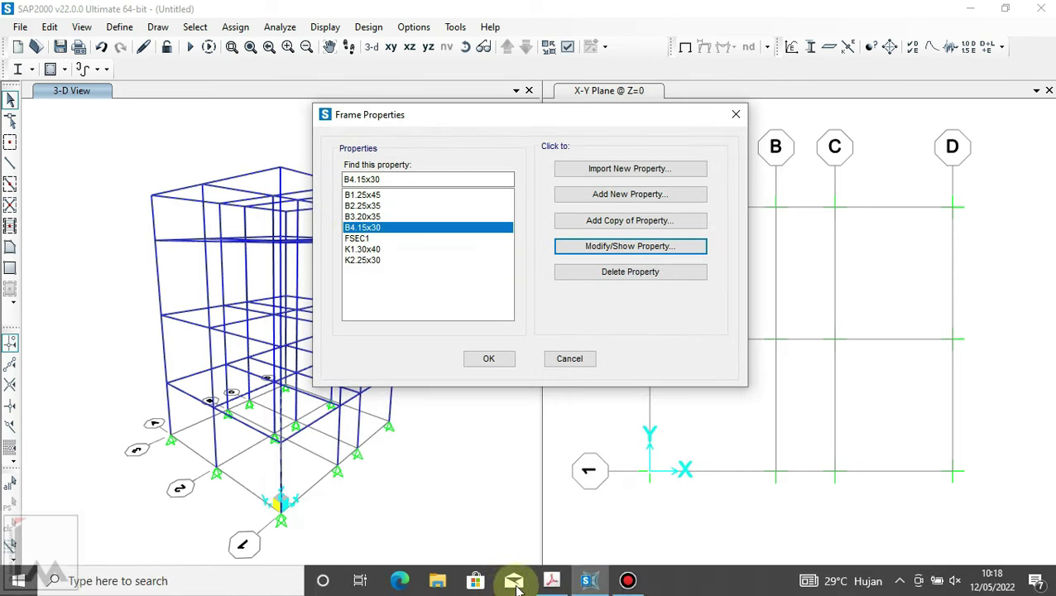
pyautogui.click(588, 582)
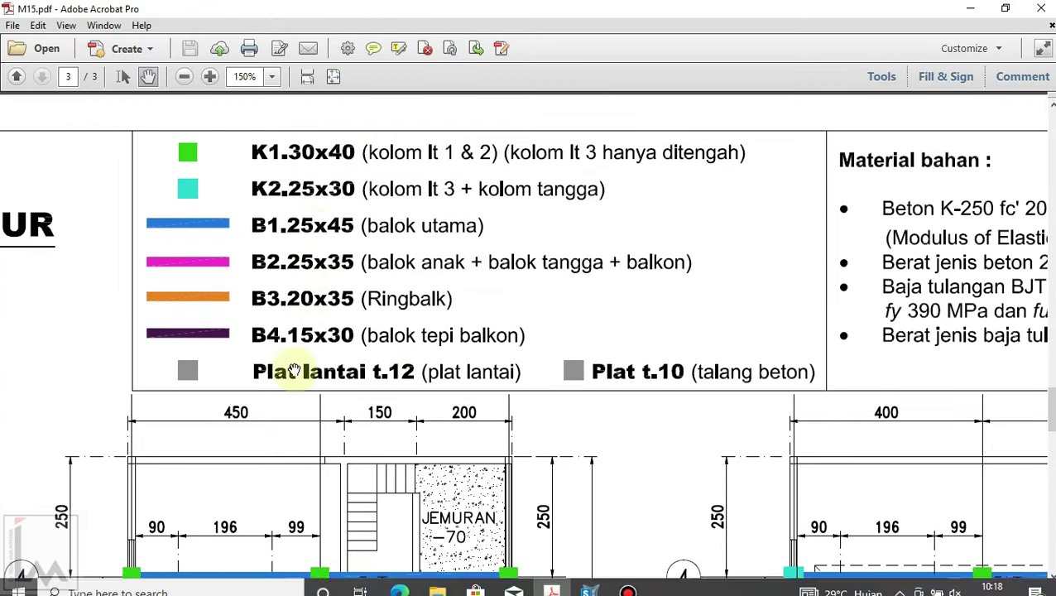
pyautogui.click(597, 580)
pyautogui.click(491, 359)
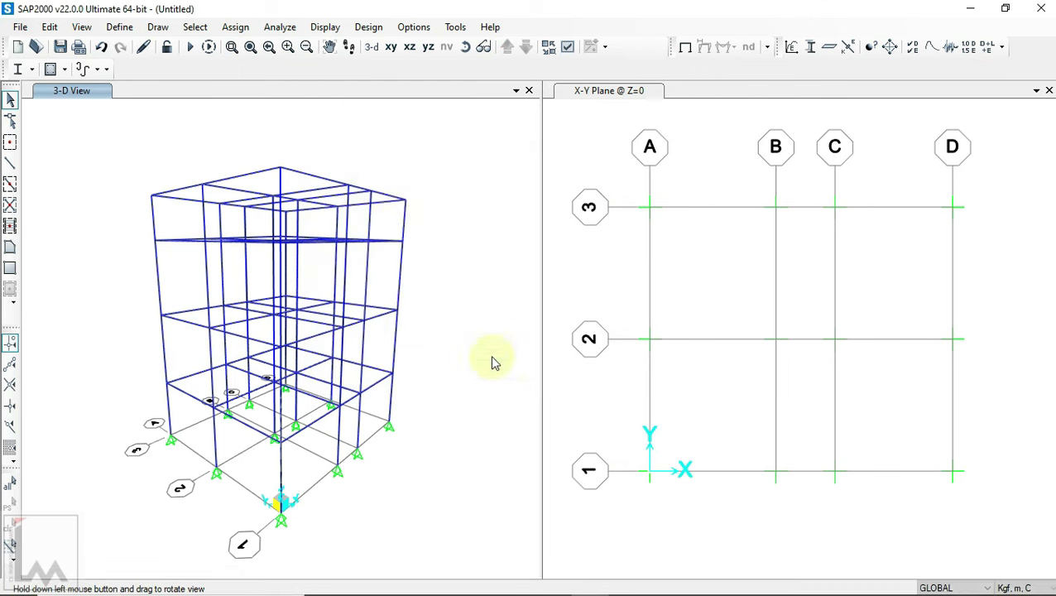
# - Add a new area shell section and replace its default name ASEC1 with P10
pyautogui.click(131, 27)
pyautogui.click(129, 27)
pyautogui.click(128, 27)
pyautogui.click(128, 26)
pyautogui.click(127, 27)
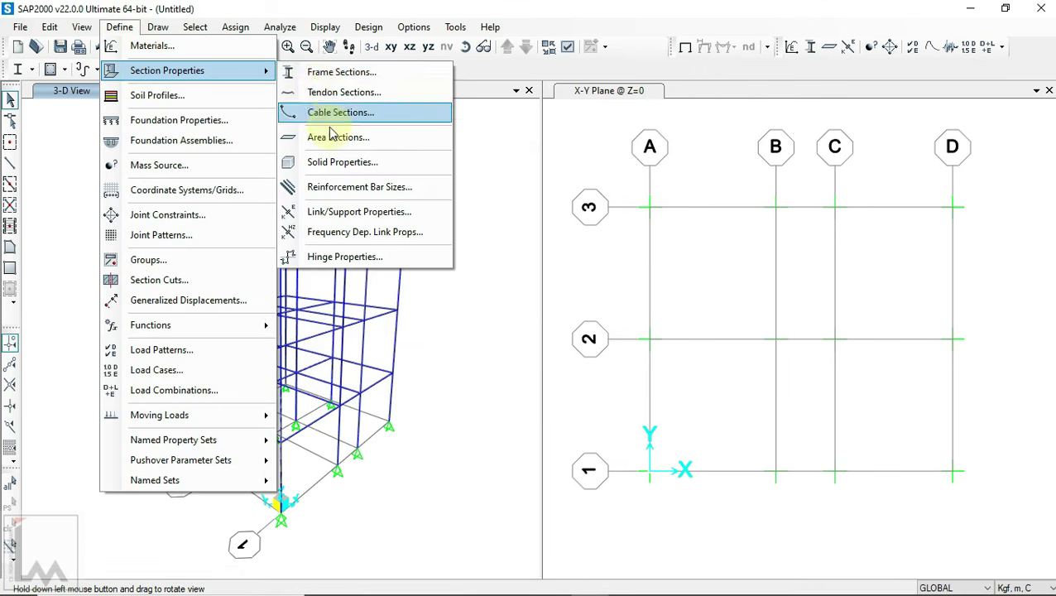
pyautogui.click(337, 136)
pyautogui.click(555, 274)
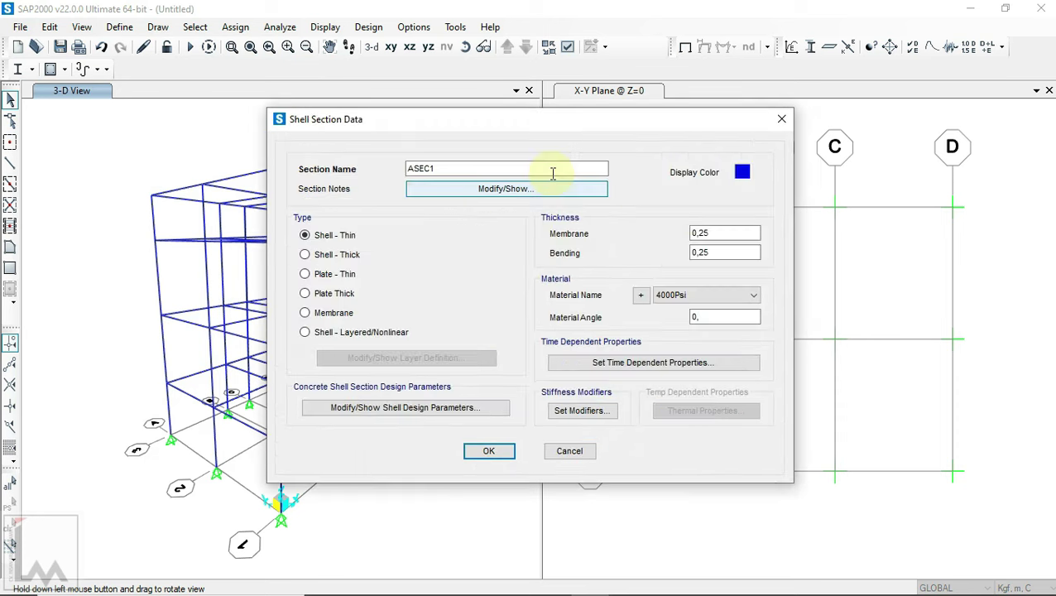
pyautogui.moveTo(483, 168); pyautogui.dragTo(333, 172)
pyautogui.write('P10')
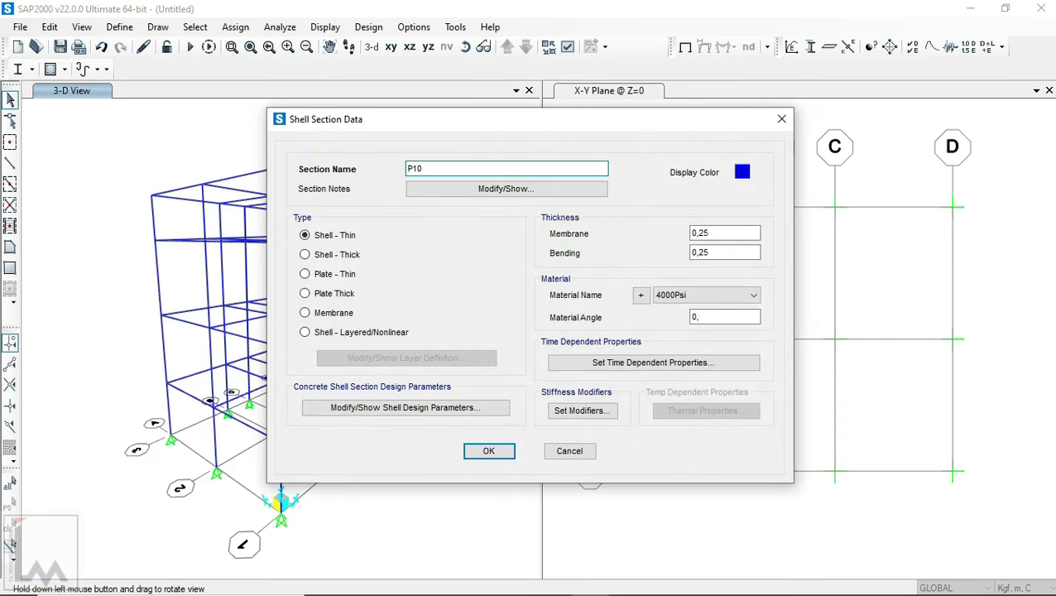
# - Make P10 grey, 0.10 thick in K-250 fc 20,75 concrete, and bring up its stiffness modifiers
pyautogui.click(741, 173)
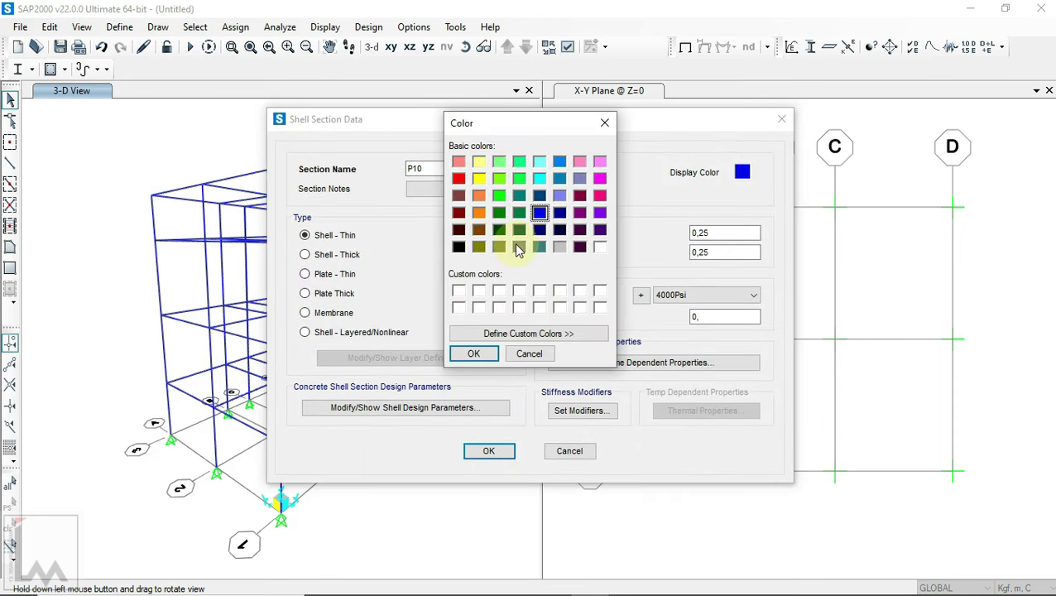
pyautogui.click(473, 354)
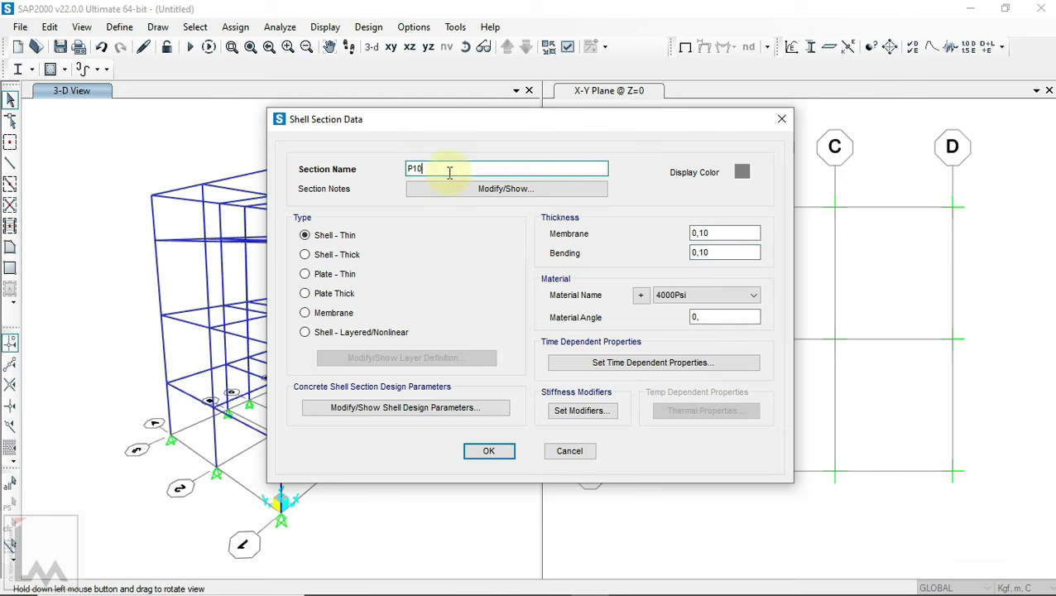
pyautogui.click(671, 295)
pyautogui.click(683, 344)
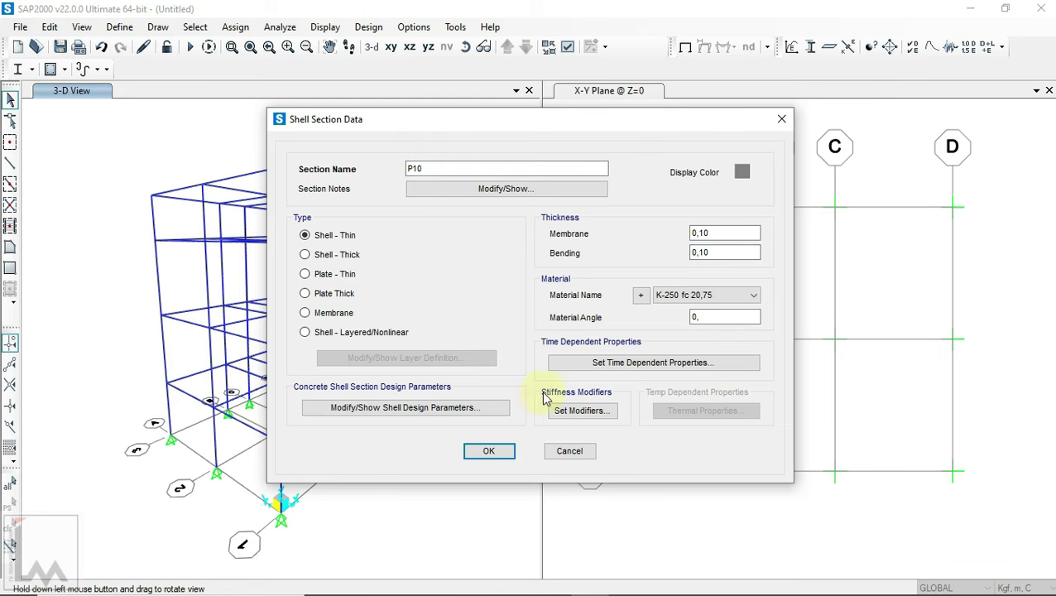
pyautogui.click(580, 410)
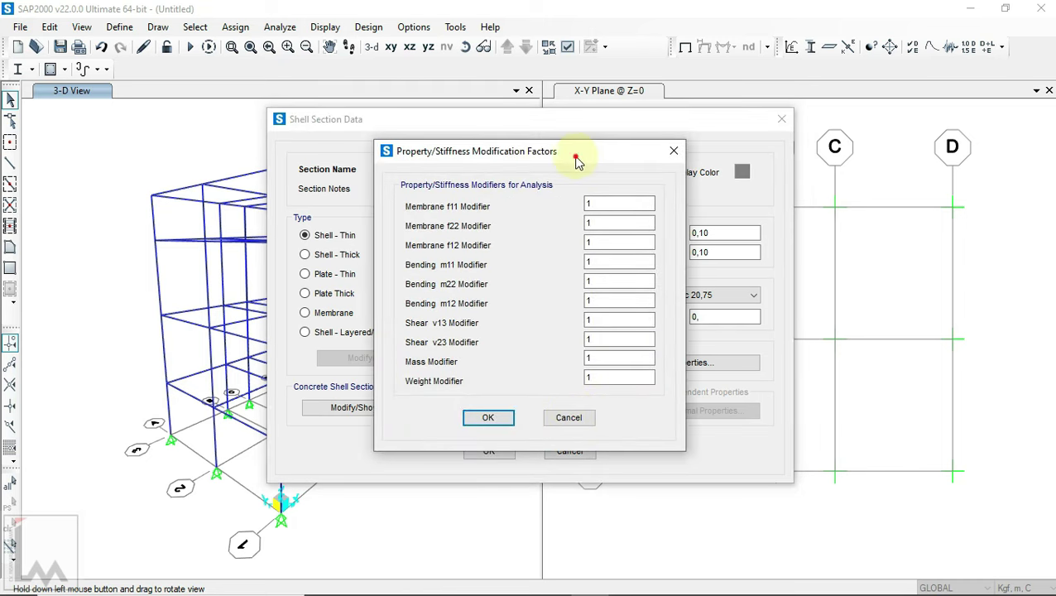
pyautogui.moveTo(577, 159); pyautogui.dragTo(526, 162)
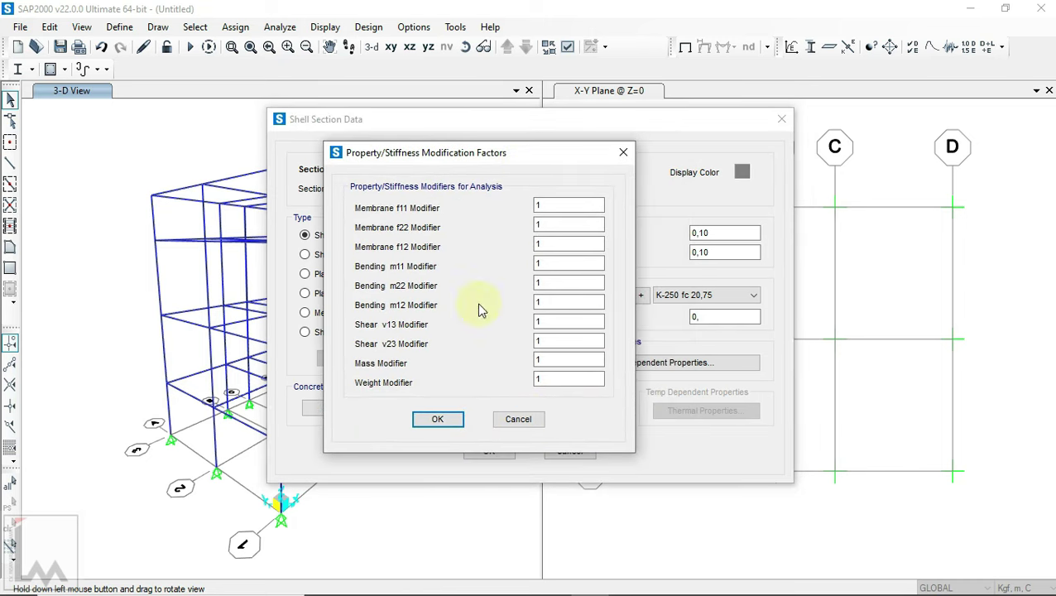
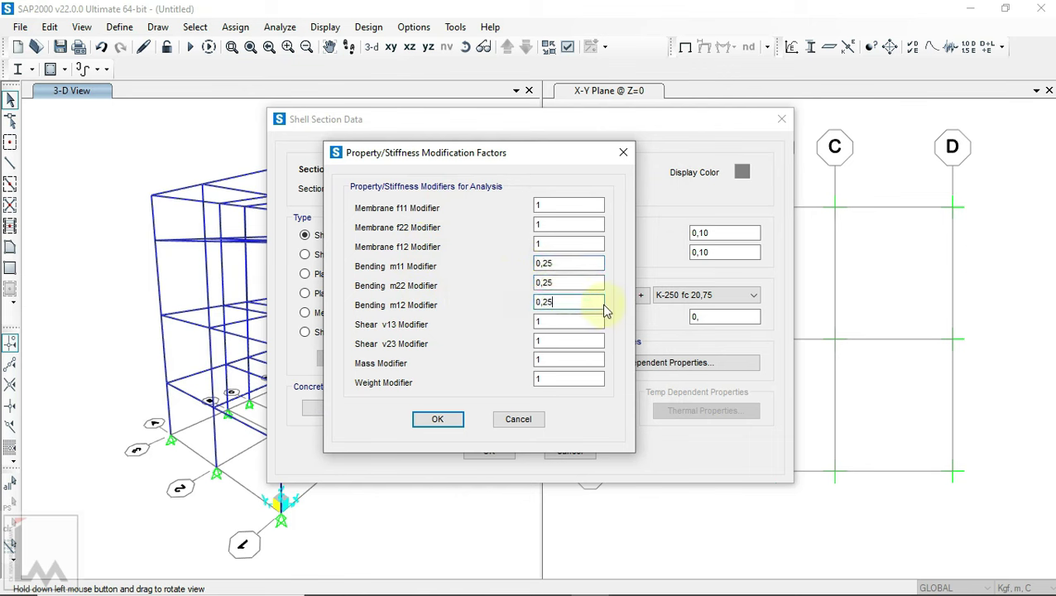
# - Keep 0.25 bending modifiers on P10 and add its copy P12, 0.12 thick, with the same modifiers
pyautogui.click(451, 421)
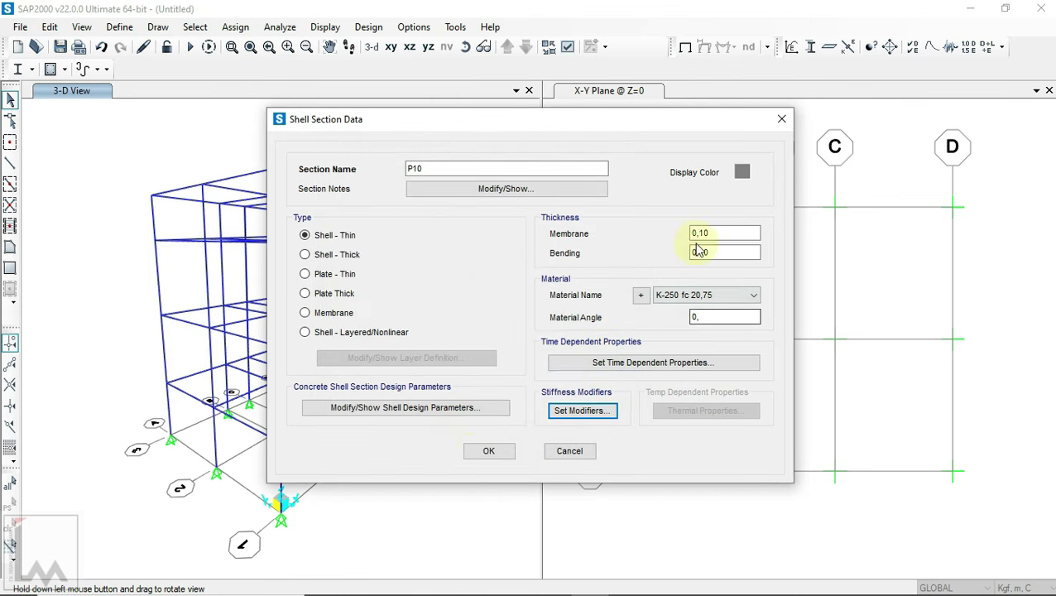
pyautogui.click(489, 451)
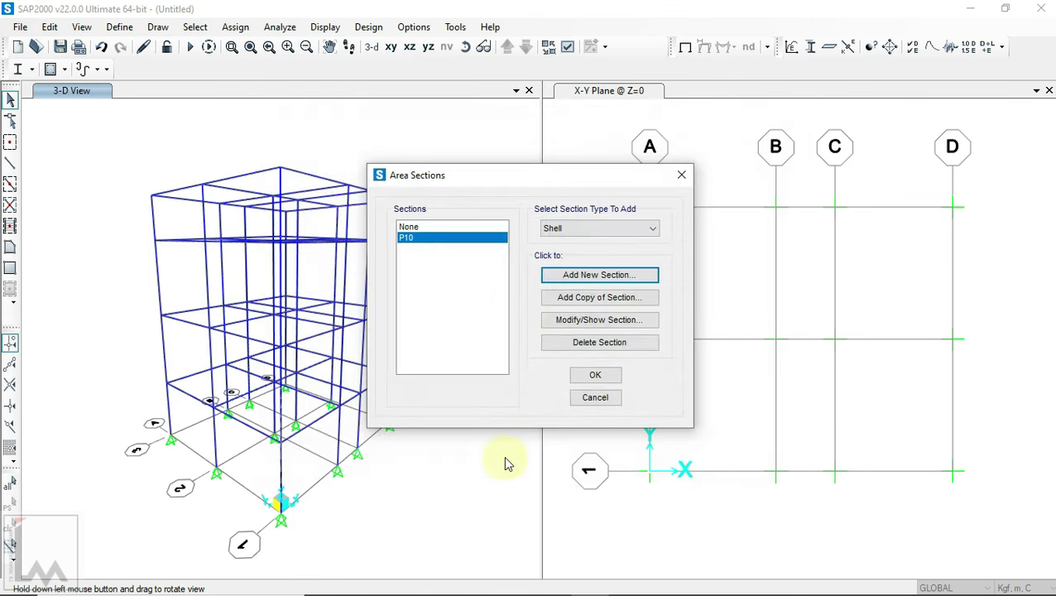
pyautogui.click(596, 297)
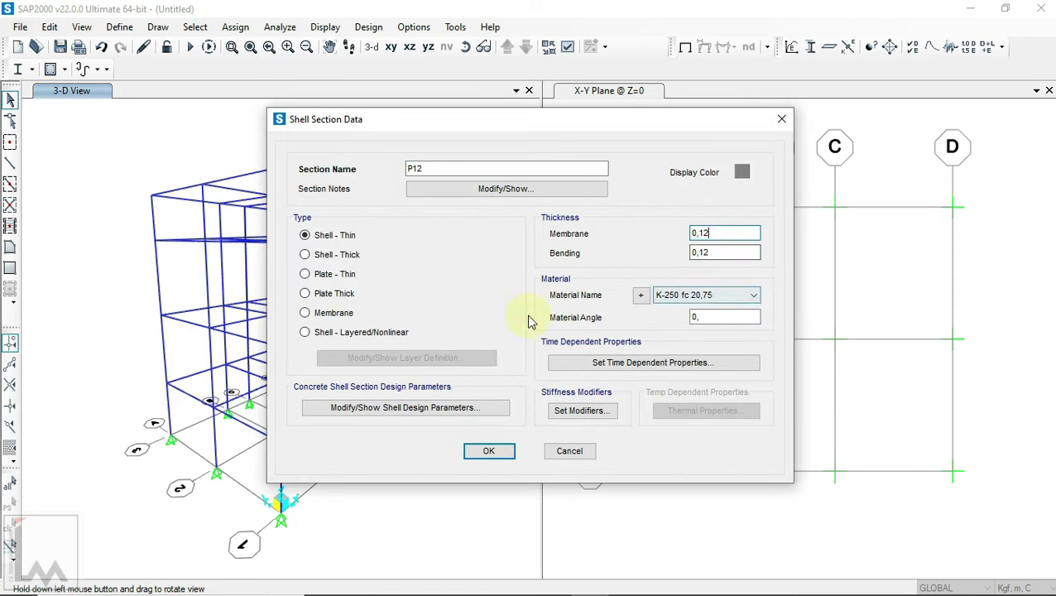
pyautogui.click(583, 411)
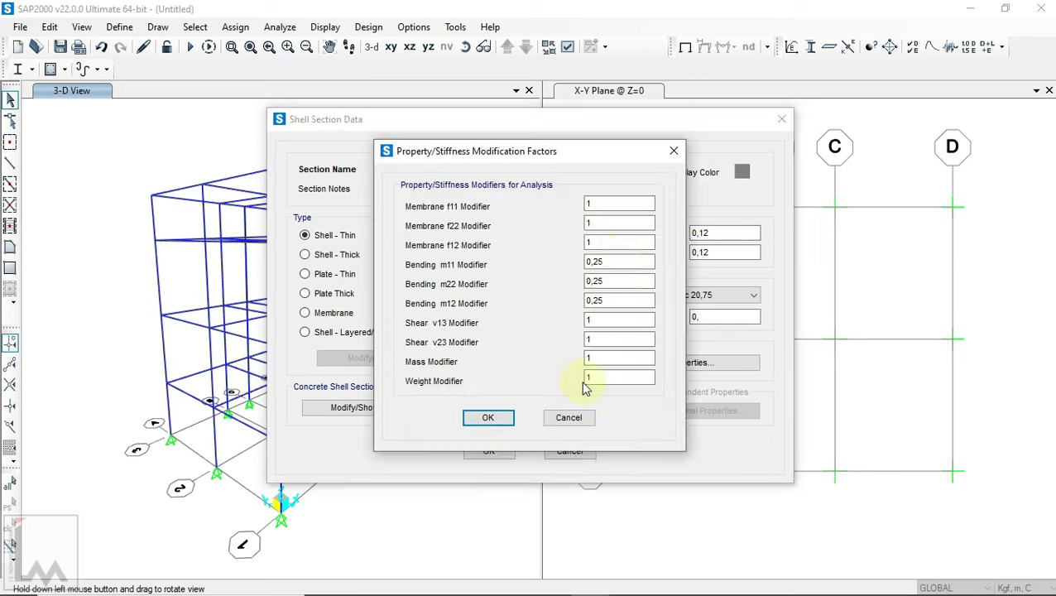
pyautogui.click(499, 418)
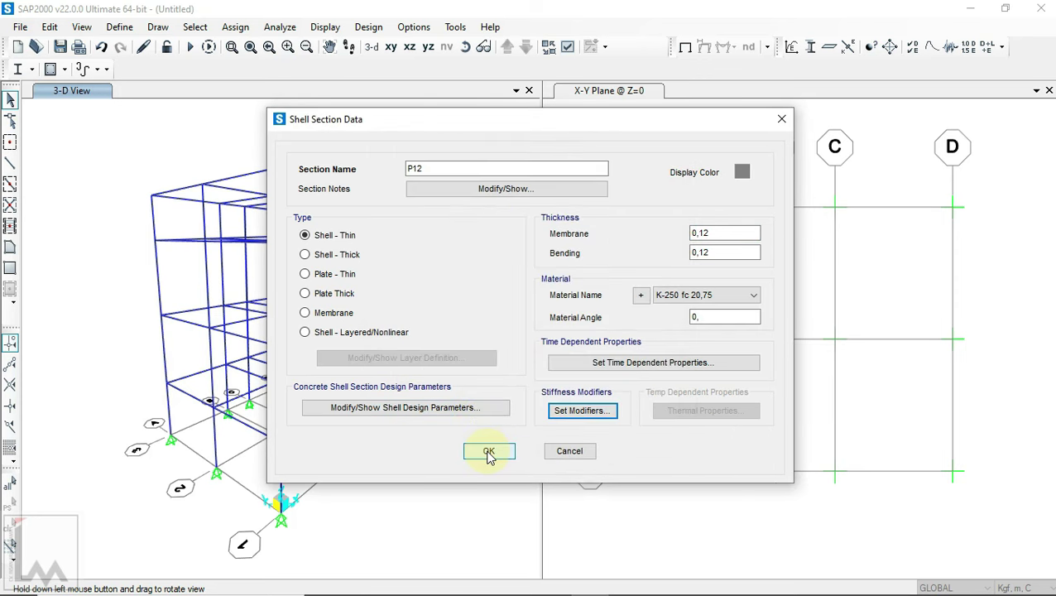
pyautogui.click(484, 407)
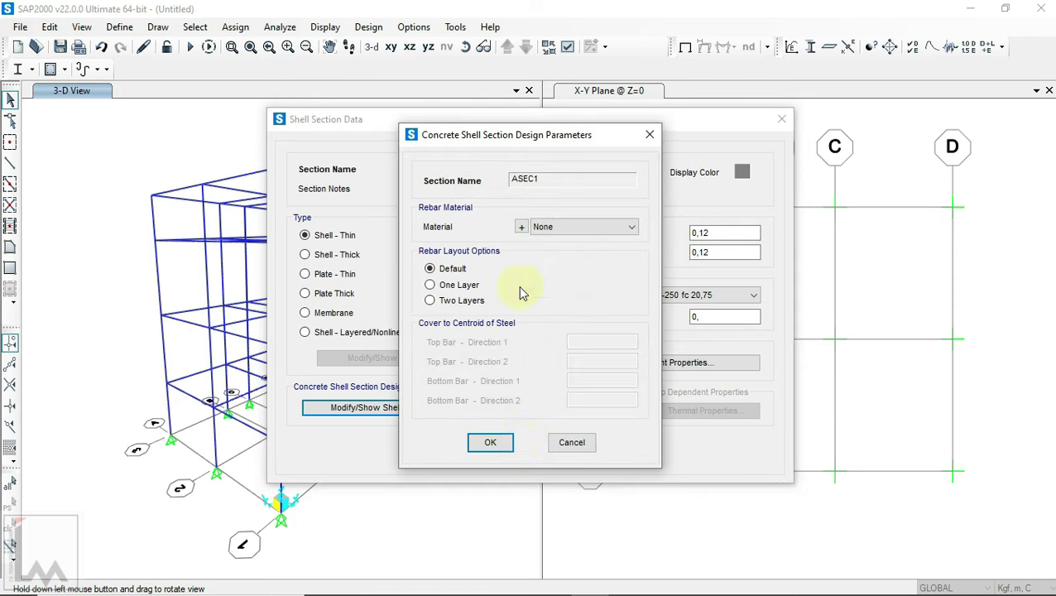
pyautogui.click(500, 445)
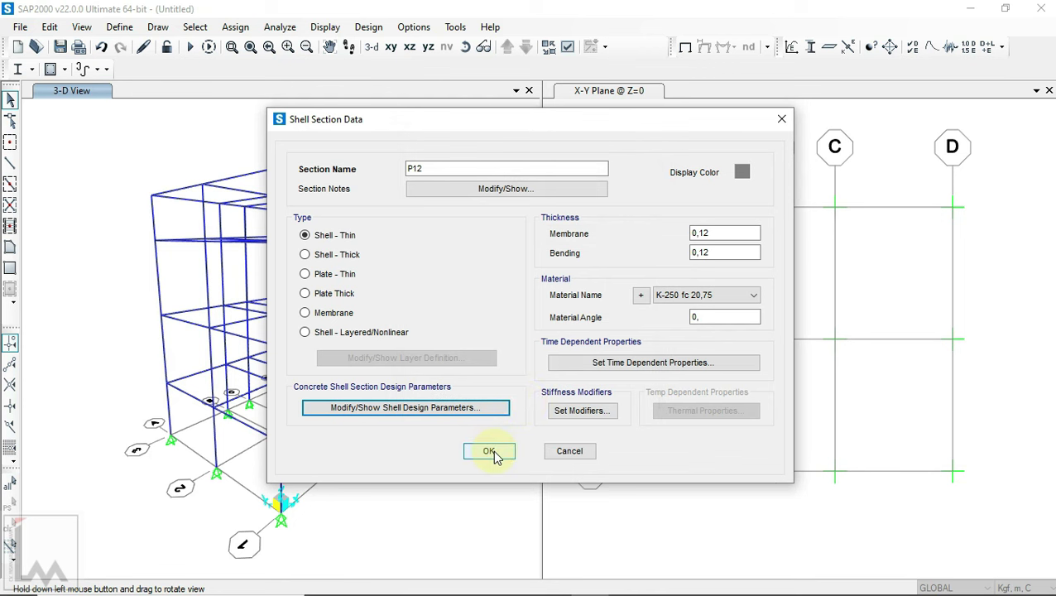
pyautogui.click(490, 452)
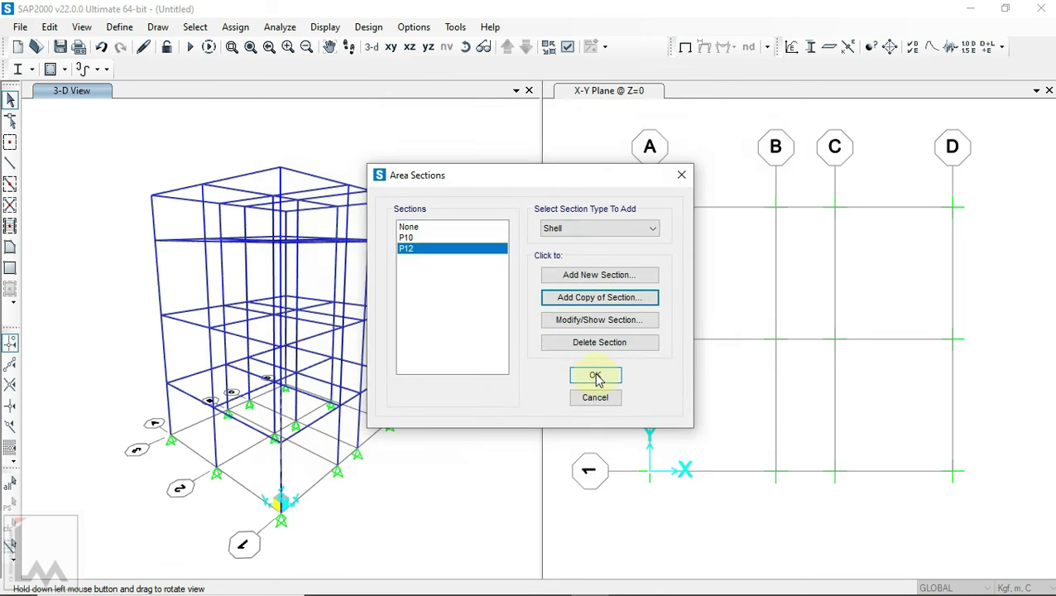
# - Review the P12 settings unchanged and close the area section definitions
pyautogui.click(596, 320)
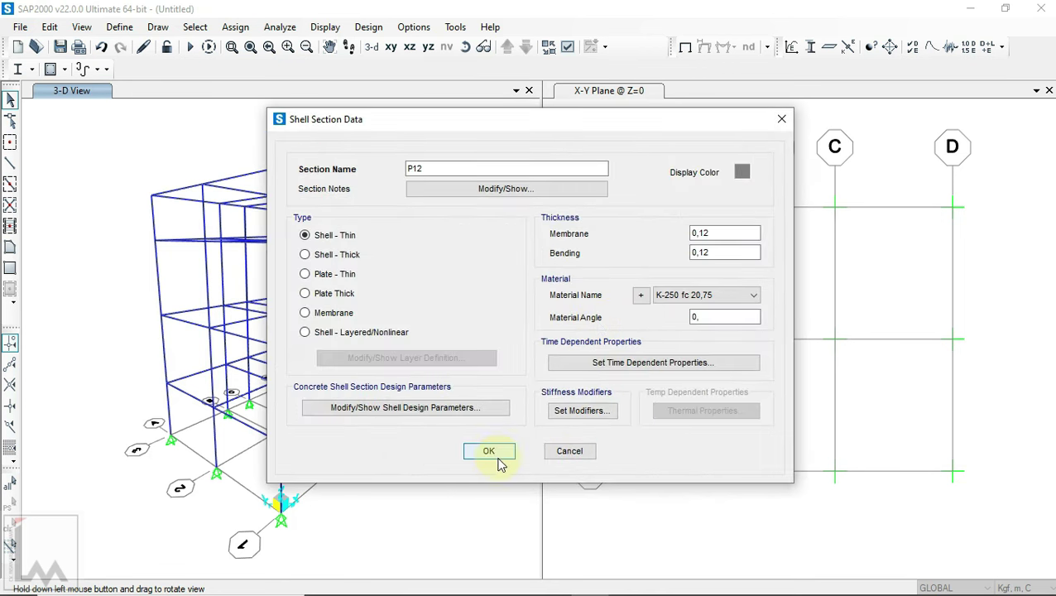
pyautogui.click(496, 455)
pyautogui.click(579, 371)
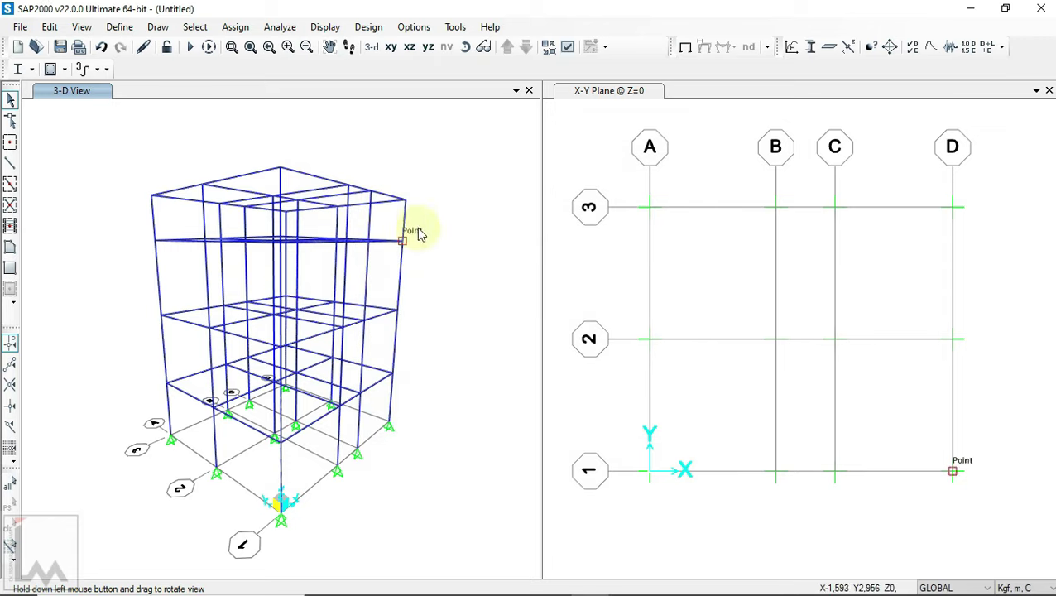
# - View the whole M15.pdf plan sheet at about 73.7% to see the three floor plans, then return to SAP2000
pyautogui.click(549, 579)
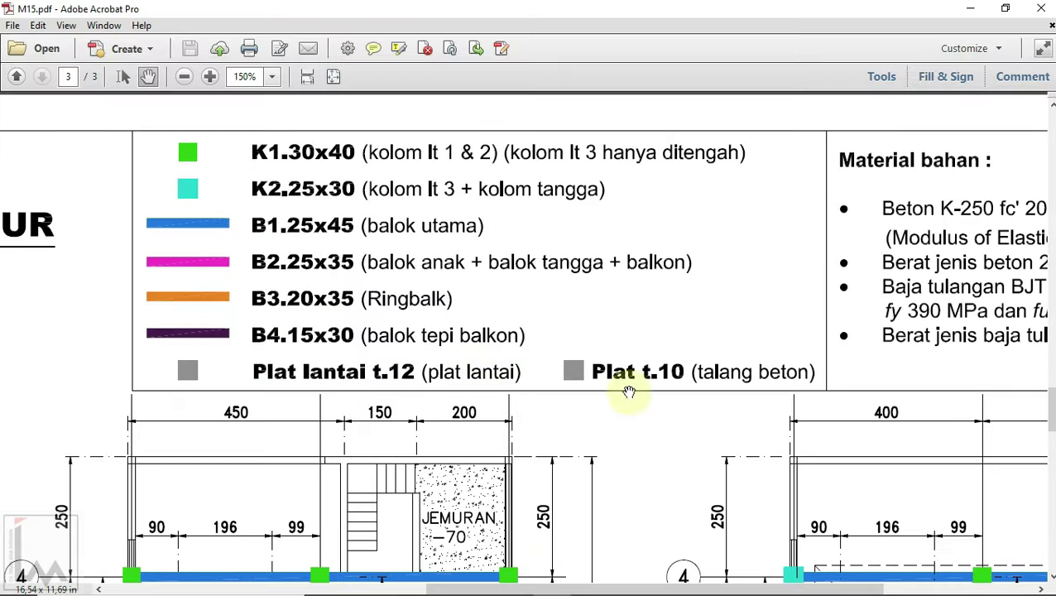
pyautogui.keyDown('ctrl'); pyautogui.scroll(-3, 528, 296); pyautogui.keyUp('ctrl')
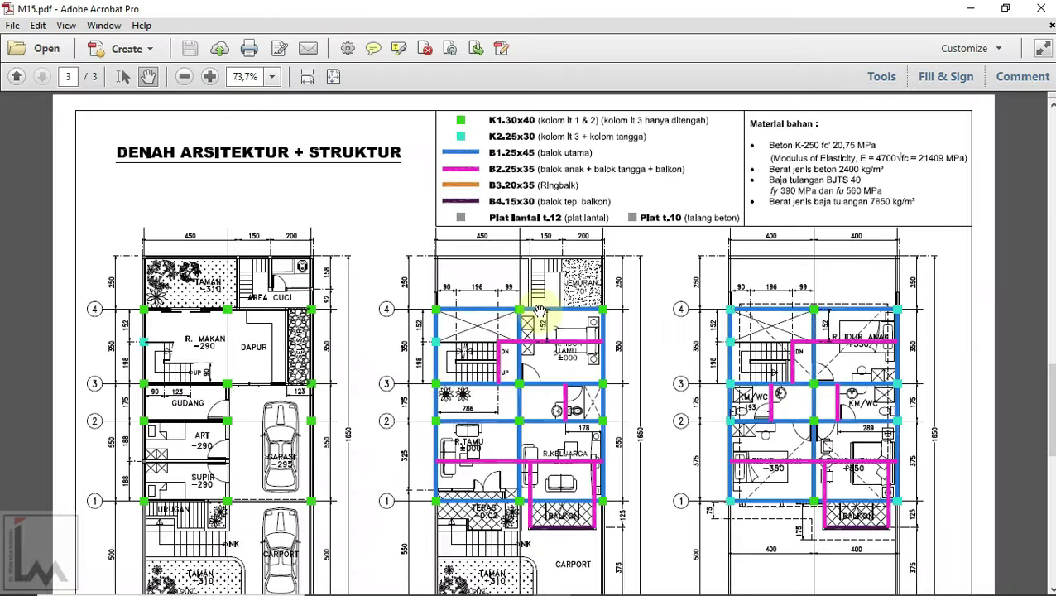
pyautogui.keyDown('ctrl'); pyautogui.scroll(1, 426, 331); pyautogui.keyUp('ctrl')
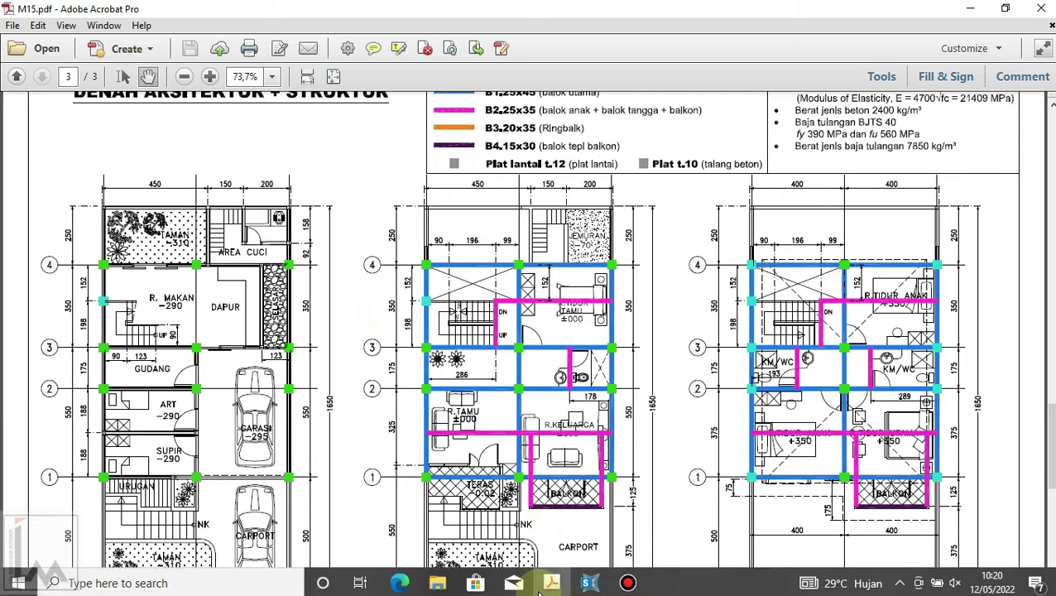
pyautogui.click(587, 579)
pyautogui.click(466, 46)
# - Rotate the 3-D view, select the lower-storey columns and assign them frame section K1.30x40
pyautogui.moveTo(473, 208)
pyautogui.mouseDown()
pyautogui.moveTo(364, 151)
pyautogui.moveTo(417, 361)
pyautogui.mouseUp()
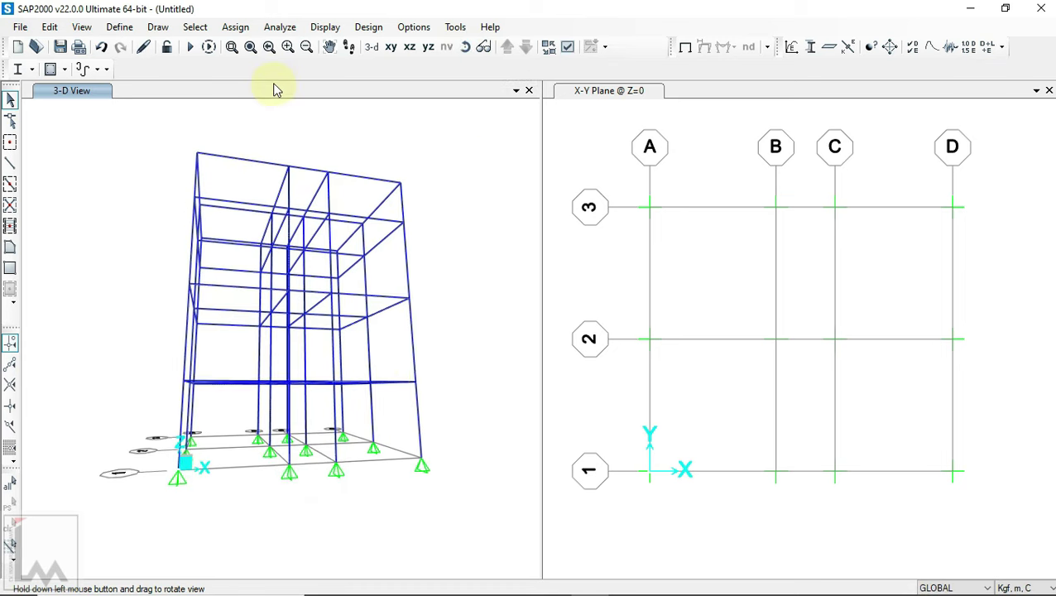
pyautogui.moveTo(437, 398); pyautogui.dragTo(163, 419)
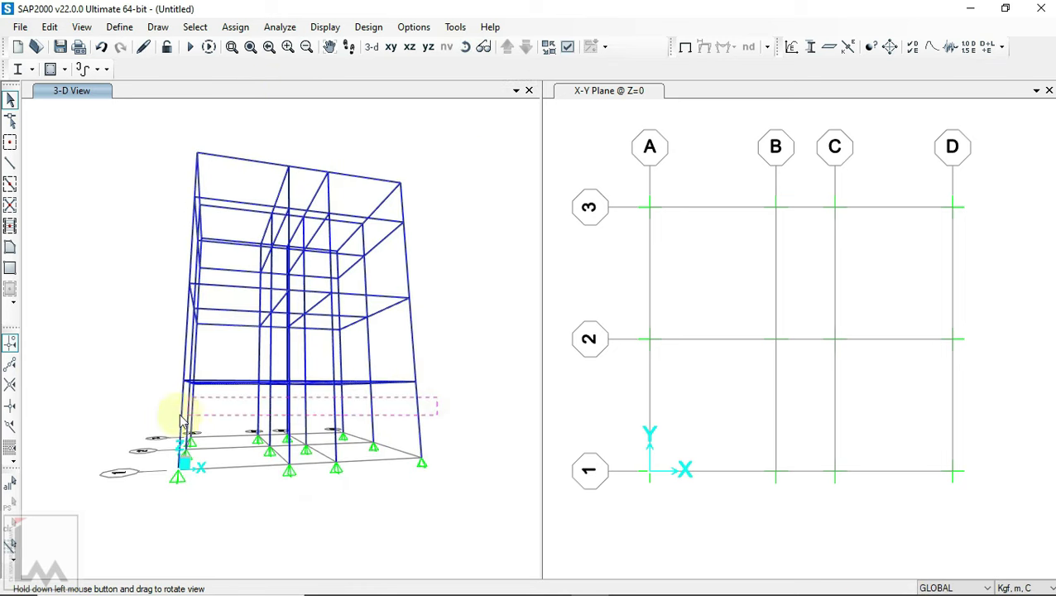
pyautogui.moveTo(438, 351); pyautogui.dragTo(159, 354)
pyautogui.click(465, 47)
pyautogui.moveTo(472, 160)
pyautogui.mouseDown()
pyautogui.moveTo(534, 297)
pyautogui.moveTo(450, 252)
pyautogui.mouseUp()
pyautogui.click(235, 27)
pyautogui.moveTo(258, 66)
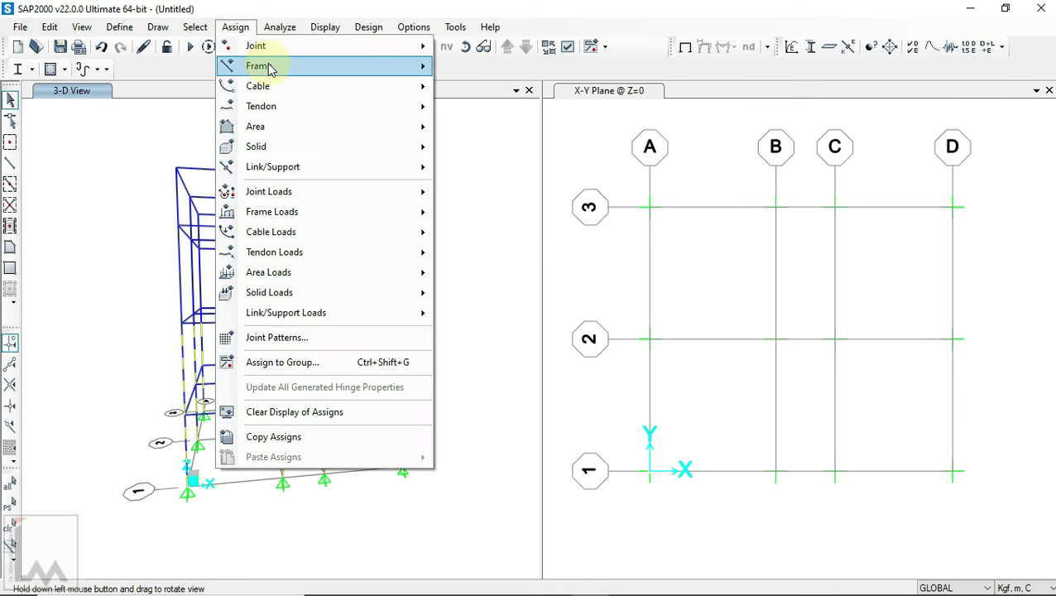
pyautogui.click(481, 76)
pyautogui.click(443, 241)
pyautogui.click(592, 446)
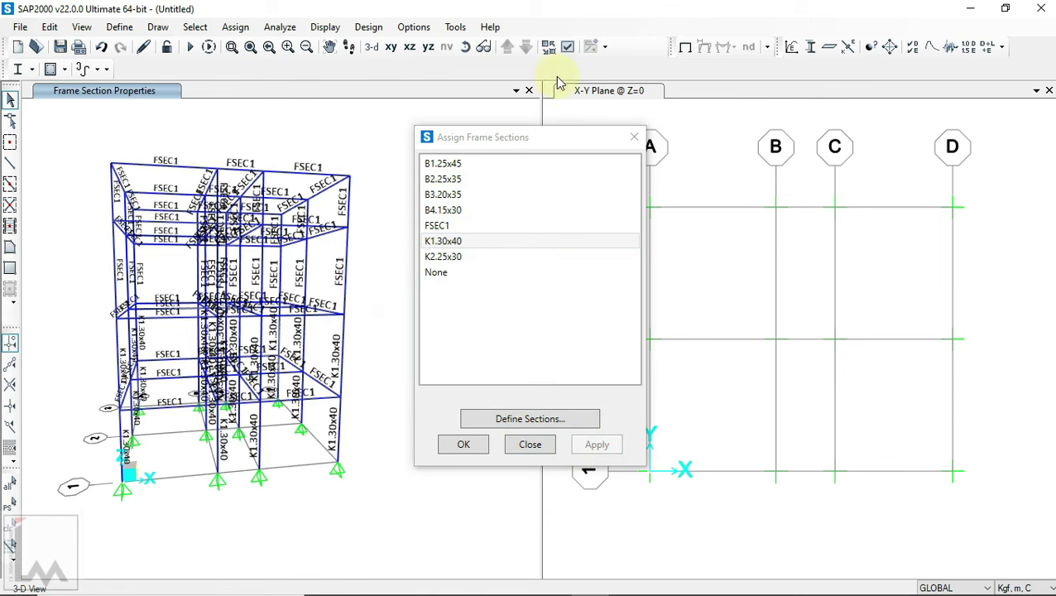
# - Colour frames by section in Display Options so K1.30x40 columns stand apart from FSEC1 members
pyautogui.click(567, 47)
pyautogui.click(460, 100)
pyautogui.click(404, 158)
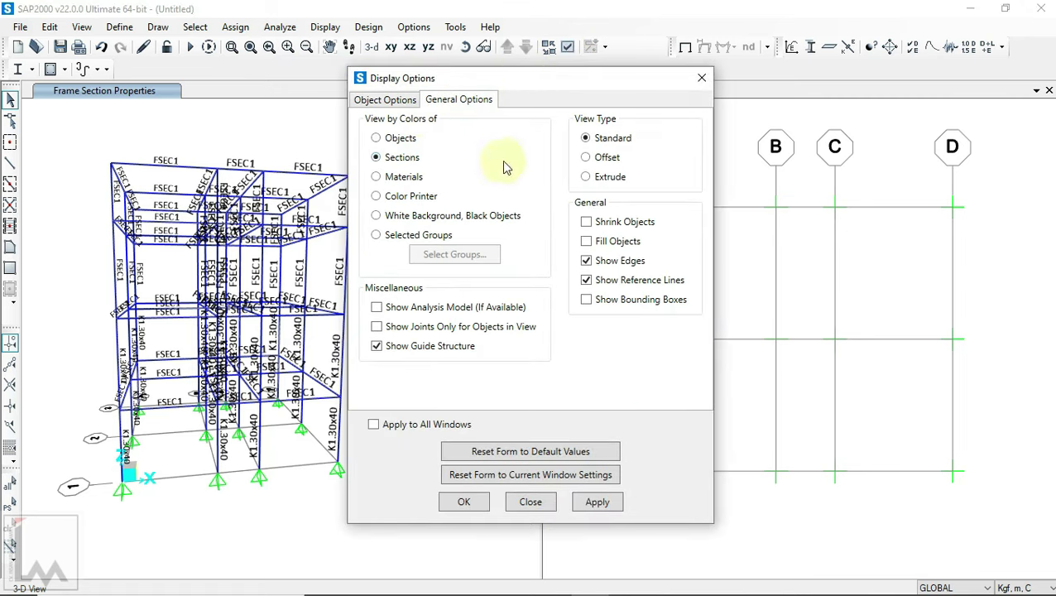
pyautogui.click(598, 503)
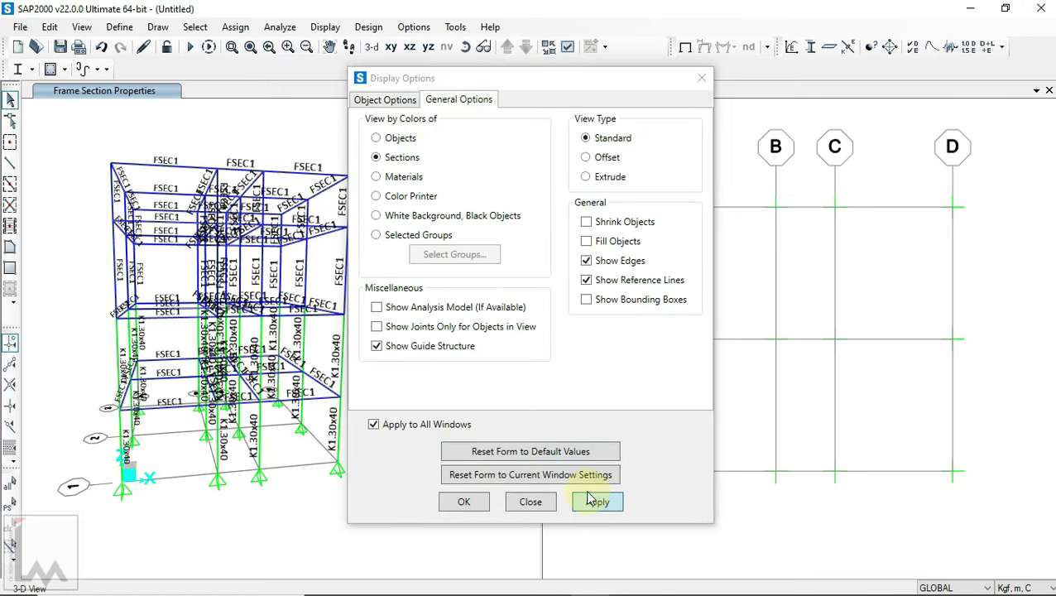
pyautogui.click(469, 500)
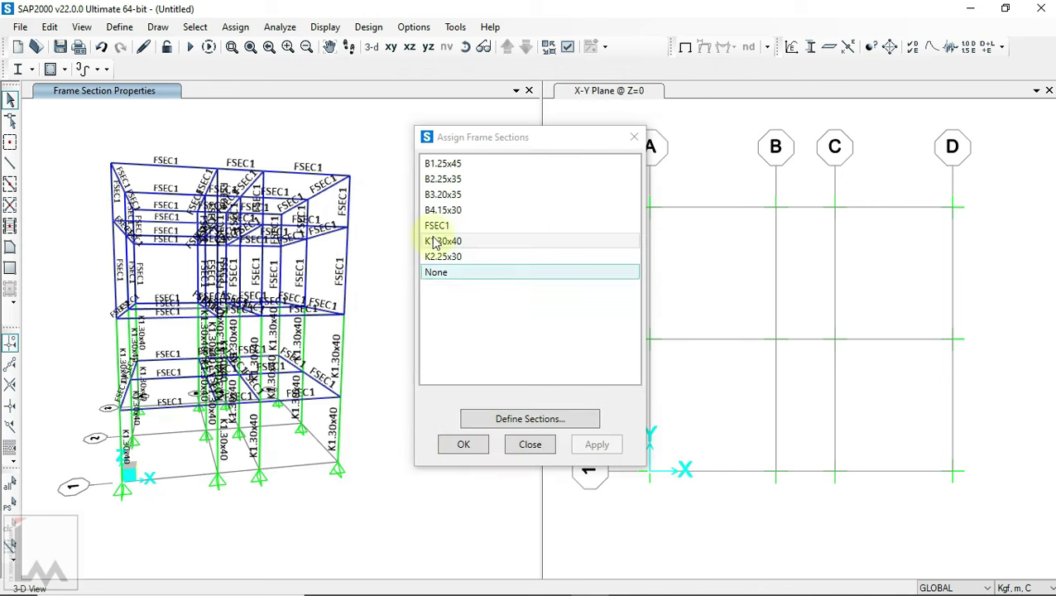
pyautogui.click(465, 46)
# - Assign K1.30x40 to the four central third-storey columns
pyautogui.moveTo(298, 494)
pyautogui.mouseDown()
pyautogui.moveTo(511, 491)
pyautogui.moveTo(632, 465)
pyautogui.moveTo(365, 522)
pyautogui.moveTo(689, 516)
pyautogui.mouseUp()
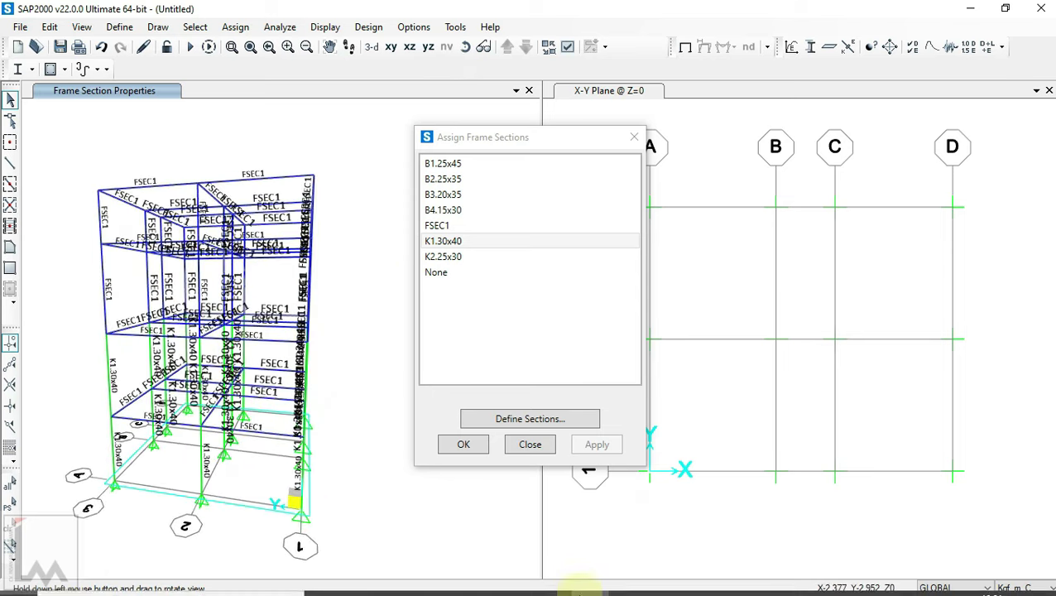
pyautogui.click(551, 589)
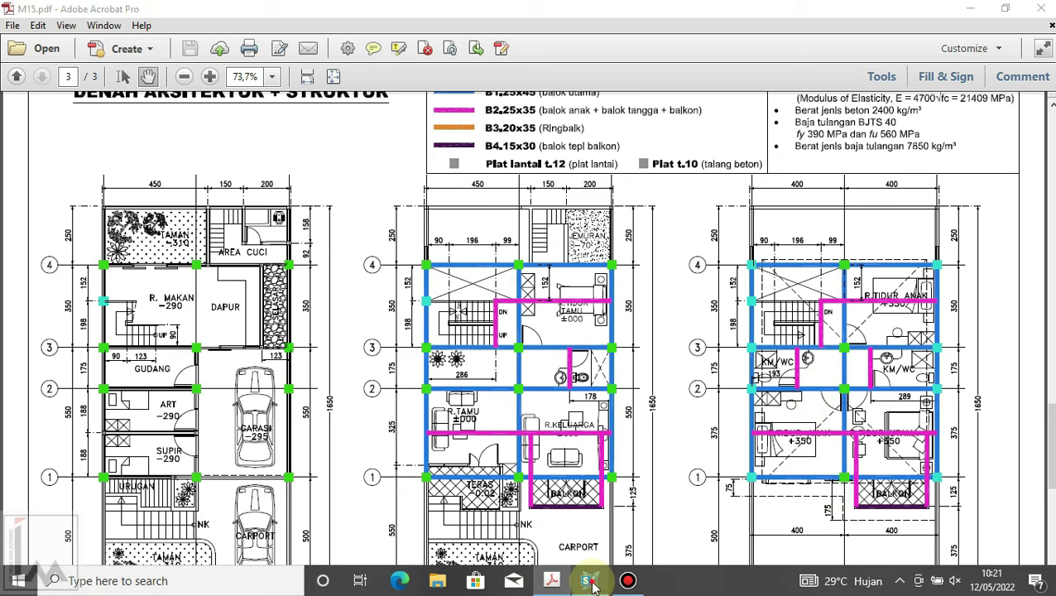
pyautogui.click(590, 581)
pyautogui.click(295, 289)
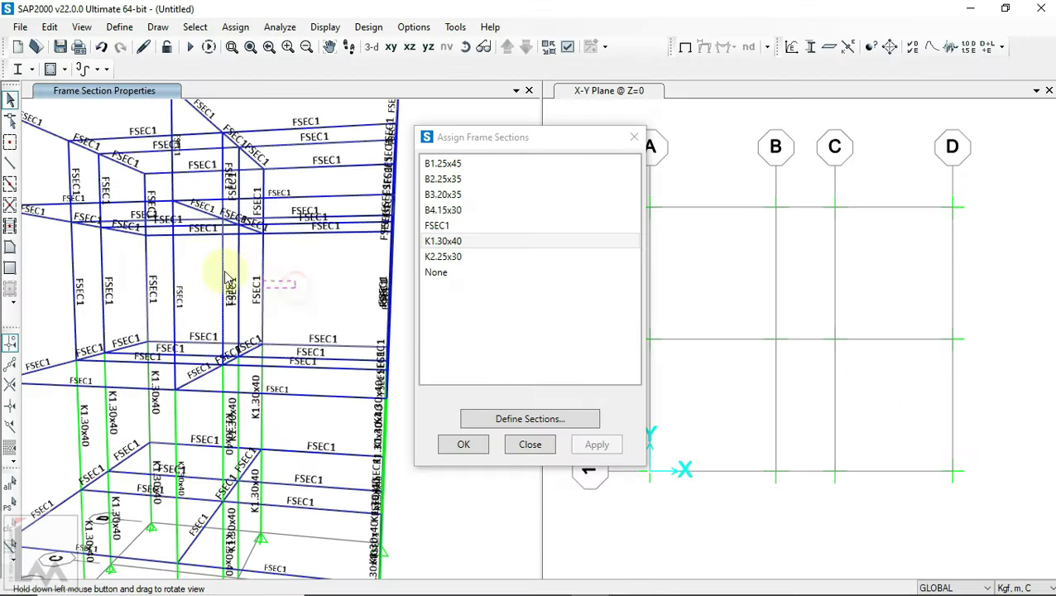
pyautogui.moveTo(250, 284); pyautogui.dragTo(178, 274)
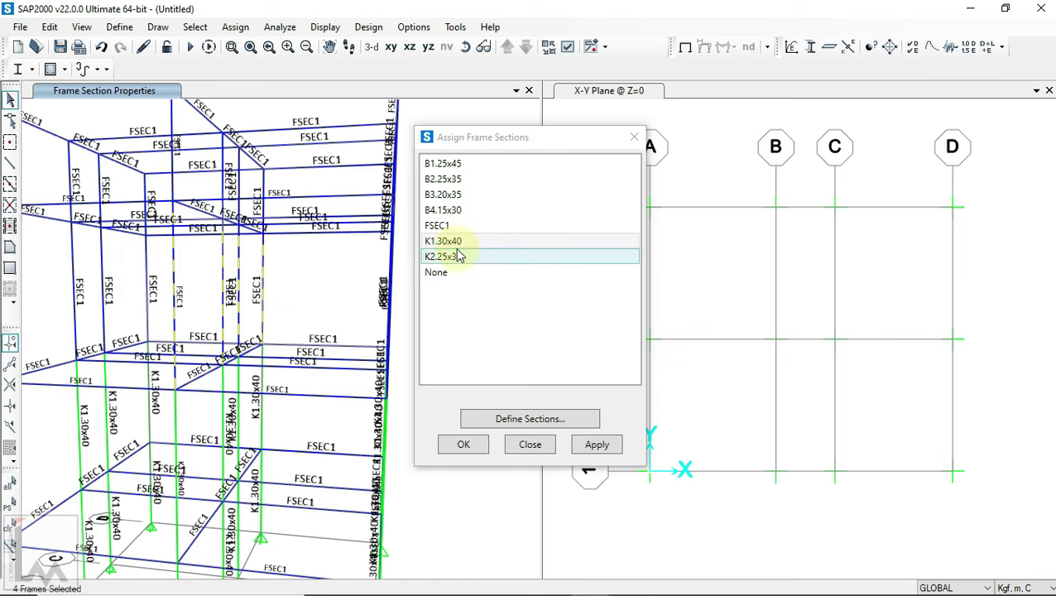
pyautogui.click(451, 241)
pyautogui.click(596, 444)
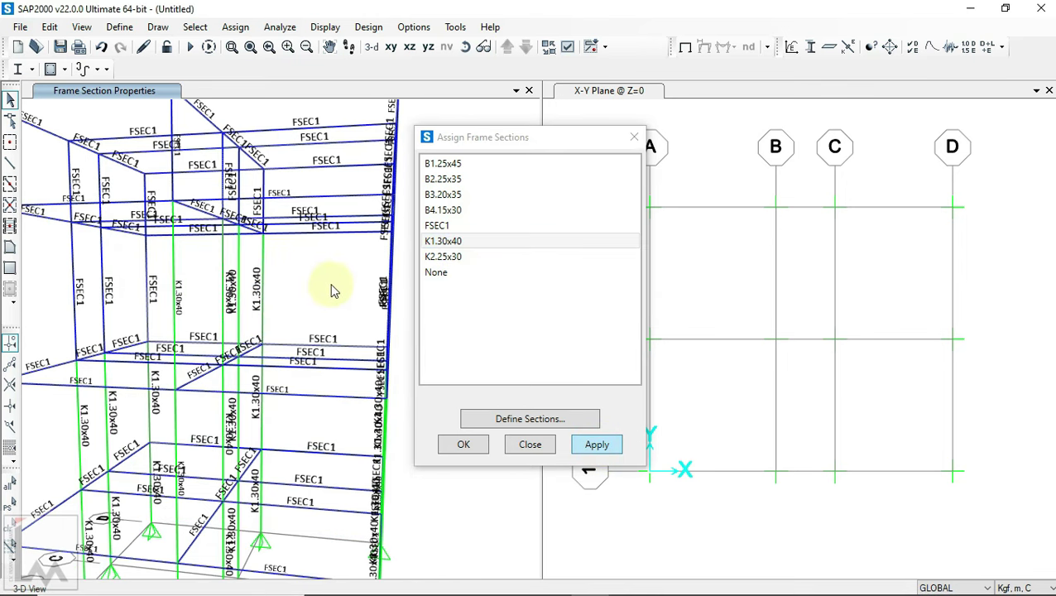
# - Assign K2.25x30 to four edge third-storey columns and bring up the plan PDF
pyautogui.scroll(-3, 161, 284)
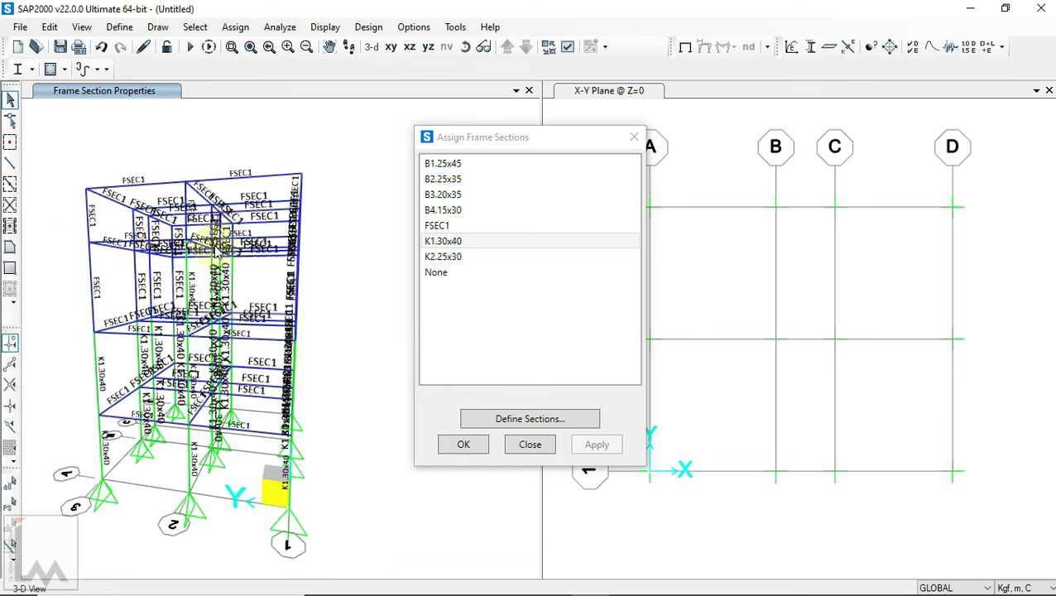
pyautogui.click(465, 47)
pyautogui.moveTo(337, 432); pyautogui.dragTo(363, 433)
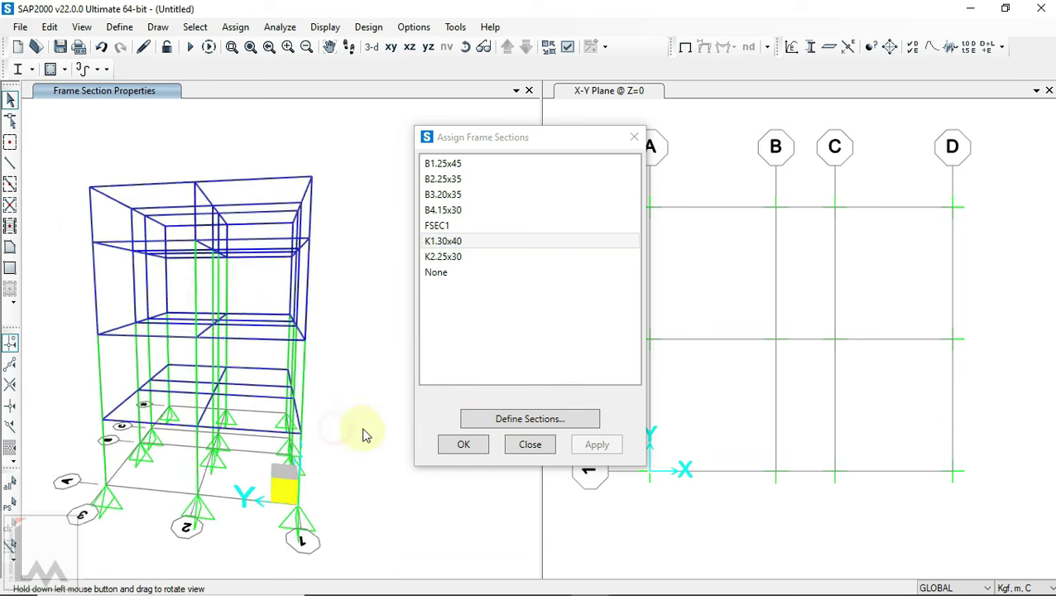
pyautogui.scroll(3, 83, 290)
pyautogui.moveTo(83, 290); pyautogui.dragTo(71, 277)
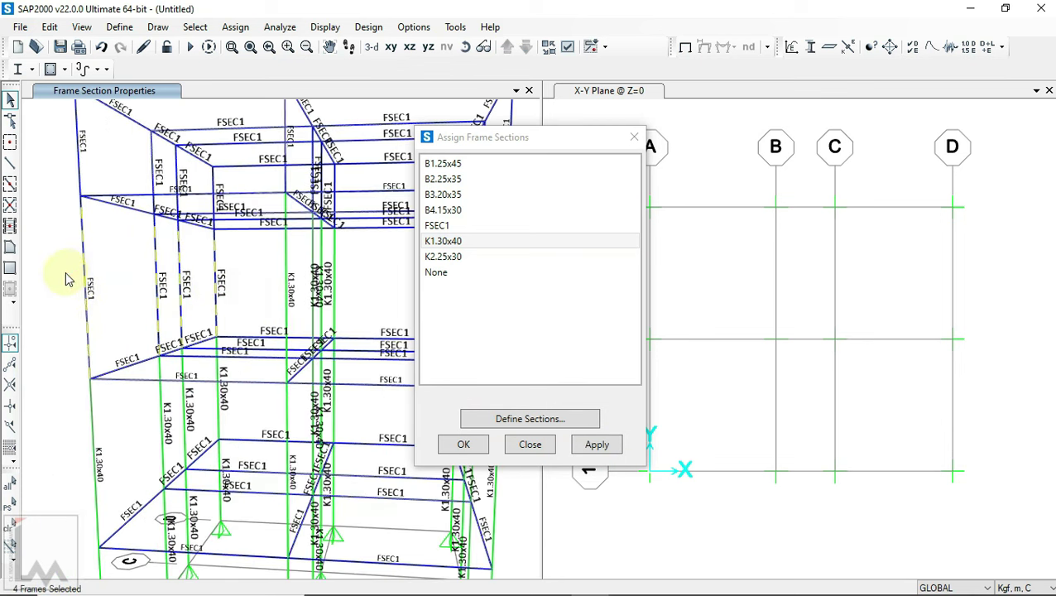
pyautogui.click(457, 257)
pyautogui.click(596, 445)
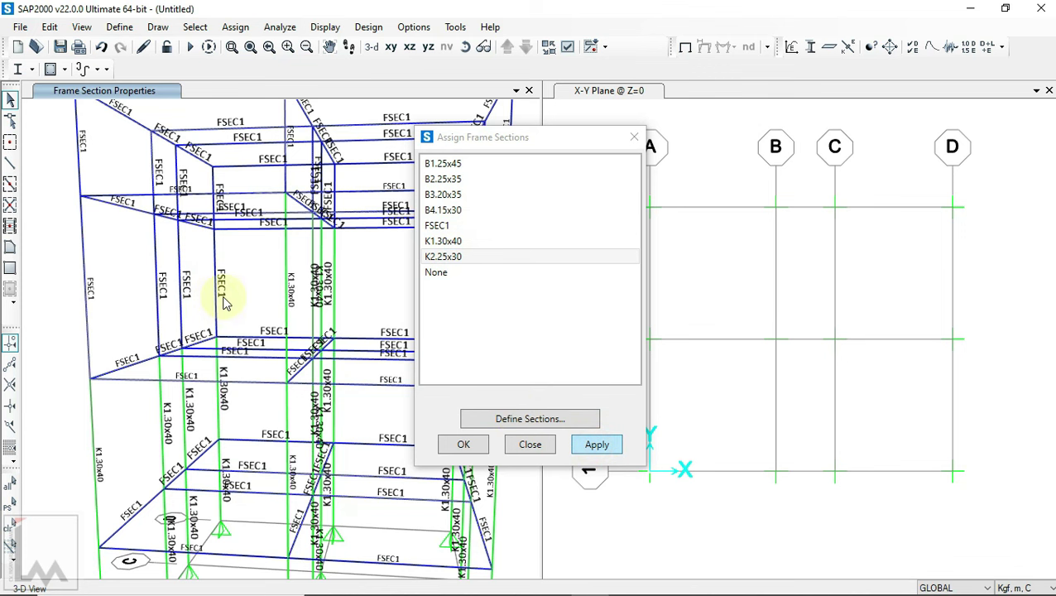
pyautogui.click(627, 577)
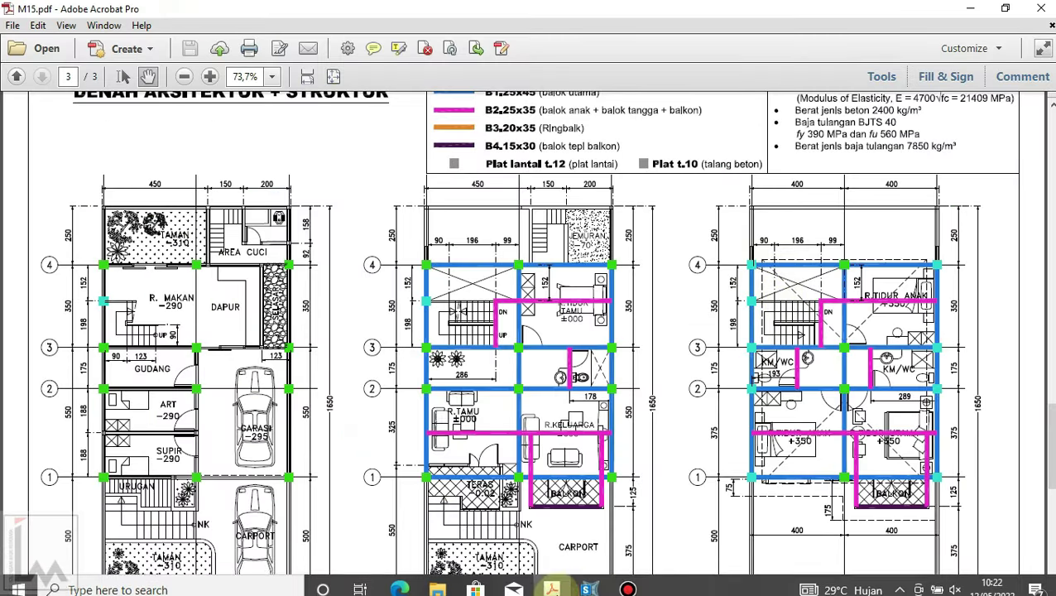
# - Assign section K2.25x30 to four more columns
pyautogui.click(588, 580)
pyautogui.keyDown('shift'); pyautogui.moveTo(372, 313); pyautogui.dragTo(160, 314, button='middle'); pyautogui.keyUp('shift')
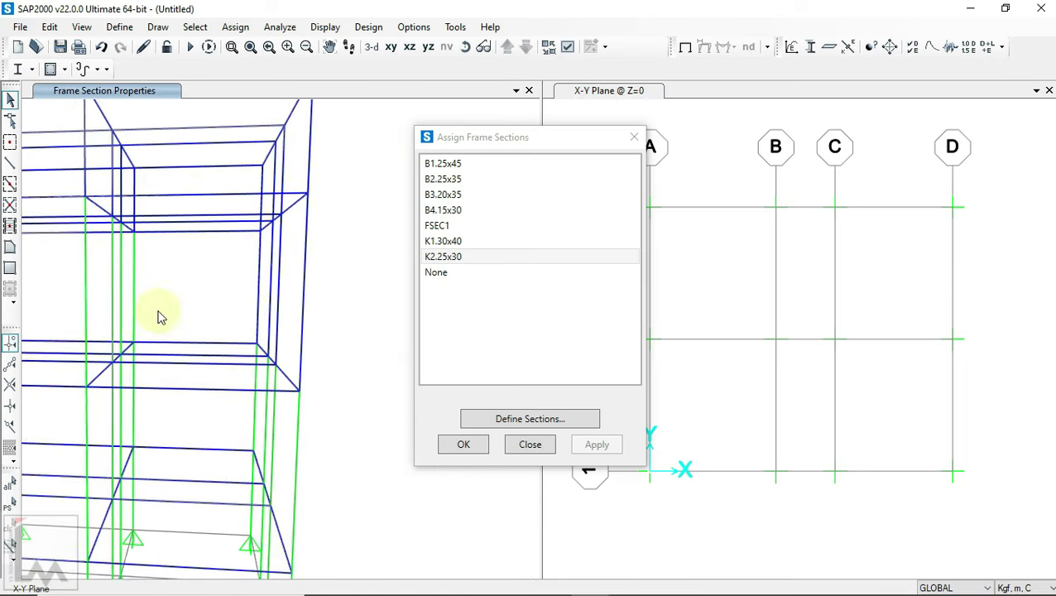
pyautogui.moveTo(344, 267); pyautogui.dragTo(212, 288)
pyautogui.click(464, 257)
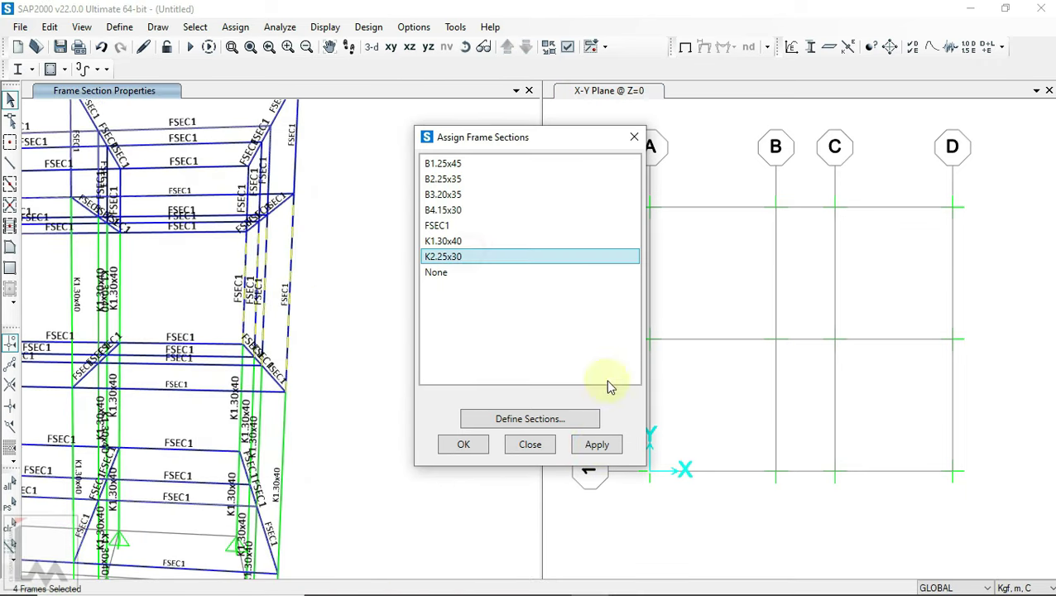
pyautogui.click(597, 445)
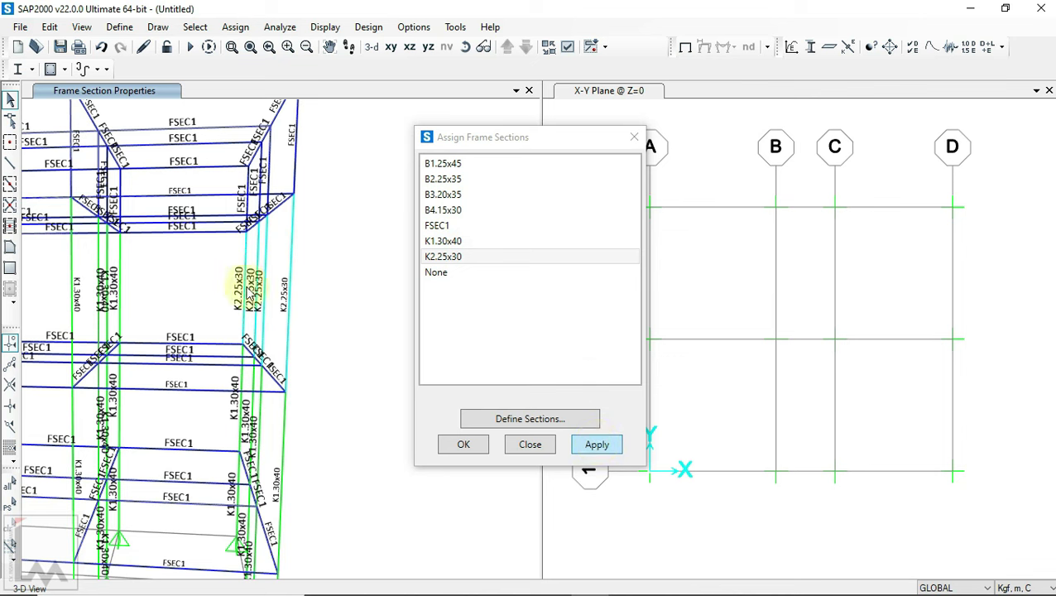
# - Select all top-storey columns and beams, delete them and redraw the model
pyautogui.scroll(-3, 319, 288)
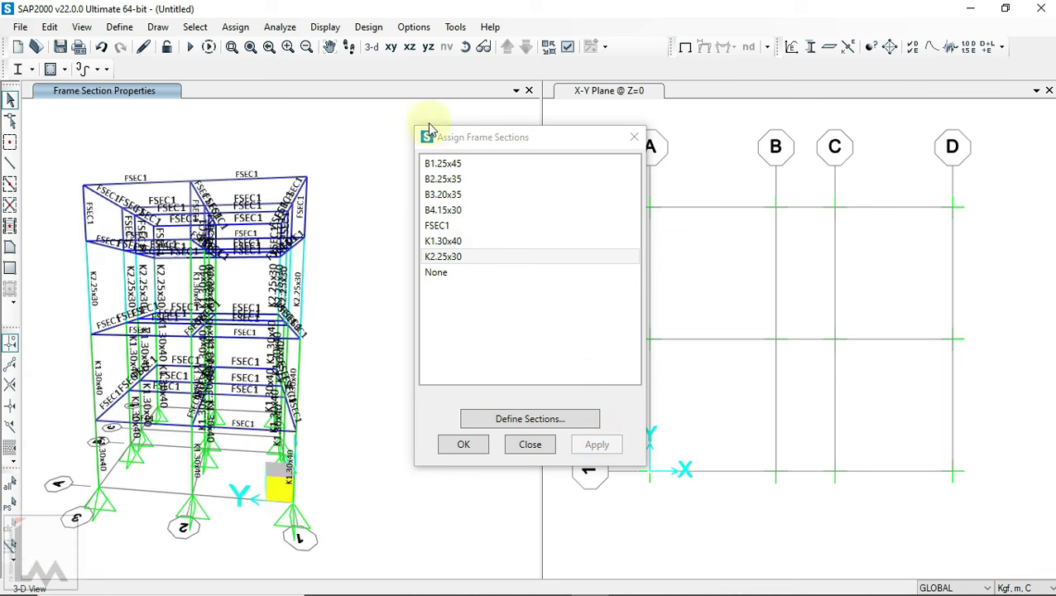
pyautogui.click(465, 48)
pyautogui.moveTo(346, 208)
pyautogui.mouseDown()
pyautogui.moveTo(120, 116)
pyautogui.moveTo(242, 117)
pyautogui.moveTo(228, 212)
pyautogui.moveTo(94, 271)
pyautogui.moveTo(87, 247)
pyautogui.mouseUp()
pyautogui.moveTo(354, 204); pyautogui.dragTo(58, 142)
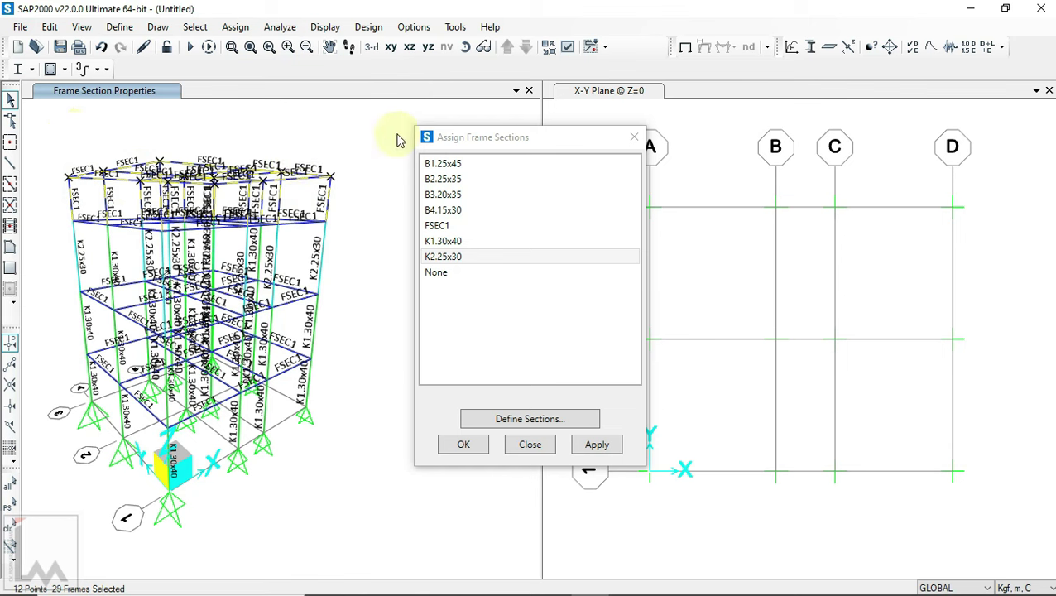
pyautogui.hotkey('ctrl', 'q')
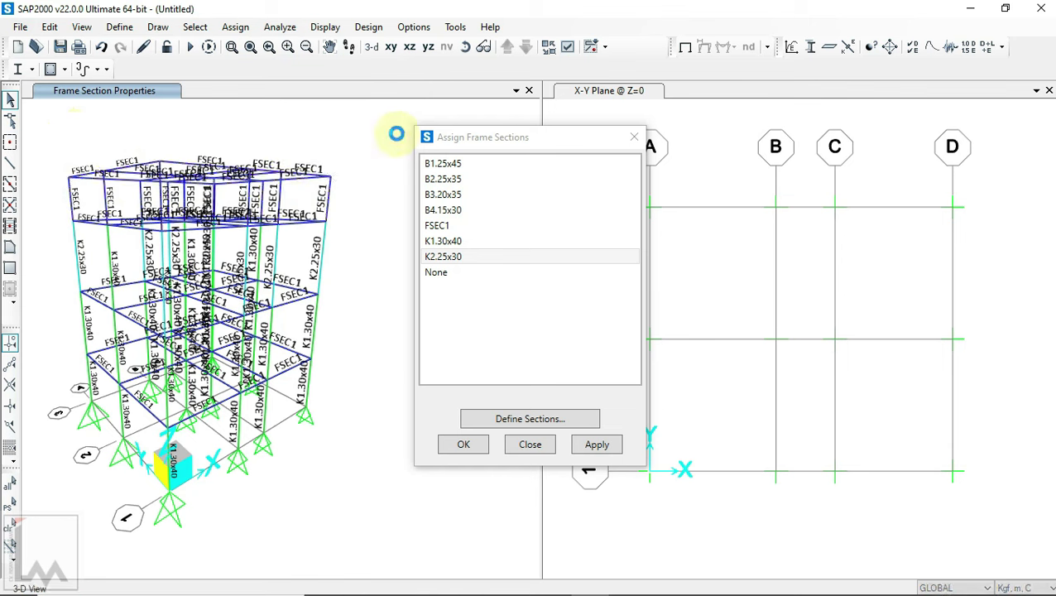
pyautogui.click(396, 133)
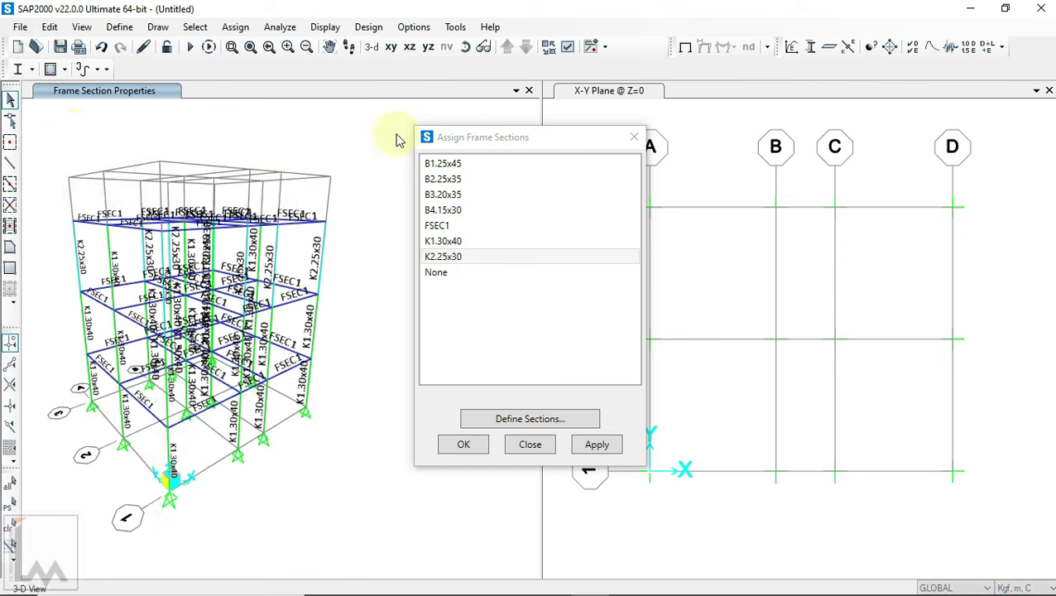
pyautogui.click(465, 46)
pyautogui.moveTo(352, 217)
pyautogui.mouseDown()
pyautogui.moveTo(465, 306)
pyautogui.moveTo(350, 203)
pyautogui.moveTo(313, 116)
pyautogui.moveTo(415, 177)
pyautogui.moveTo(444, 319)
pyautogui.mouseUp()
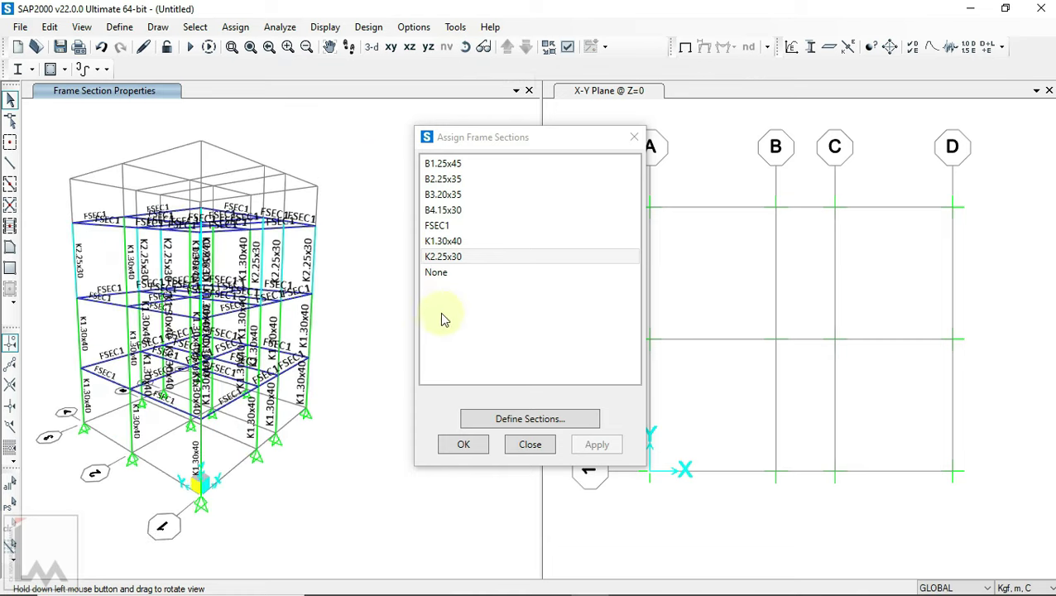
pyautogui.moveTo(542, 136)
pyautogui.mouseDown()
pyautogui.moveTo(317, 203)
pyautogui.moveTo(309, 196)
pyautogui.mouseUp()
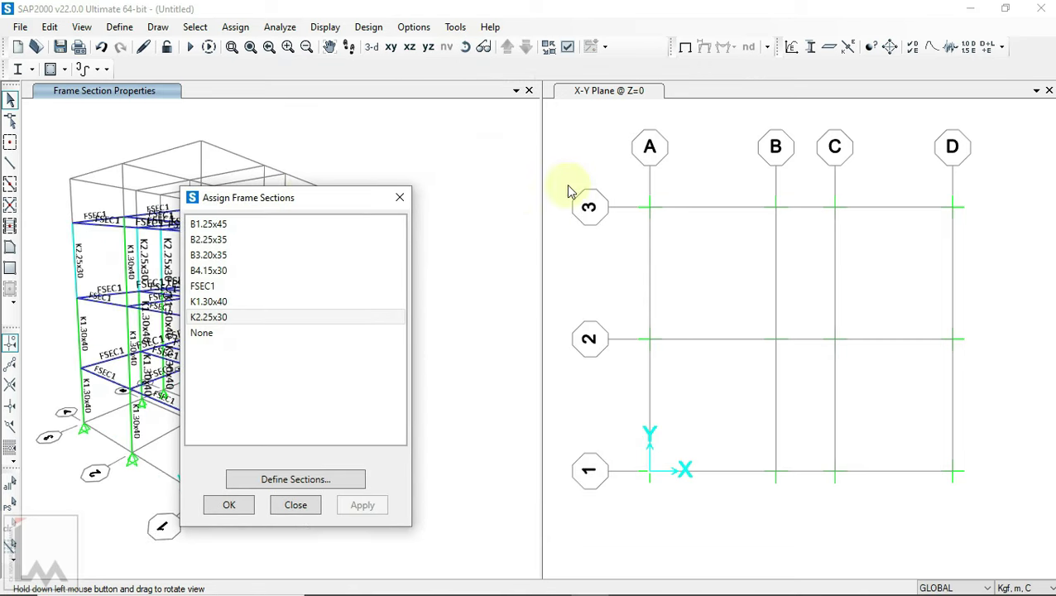
# - Select every beam on the Z=2.9 floor plan and assign them section B1.25x45
pyautogui.click(688, 177)
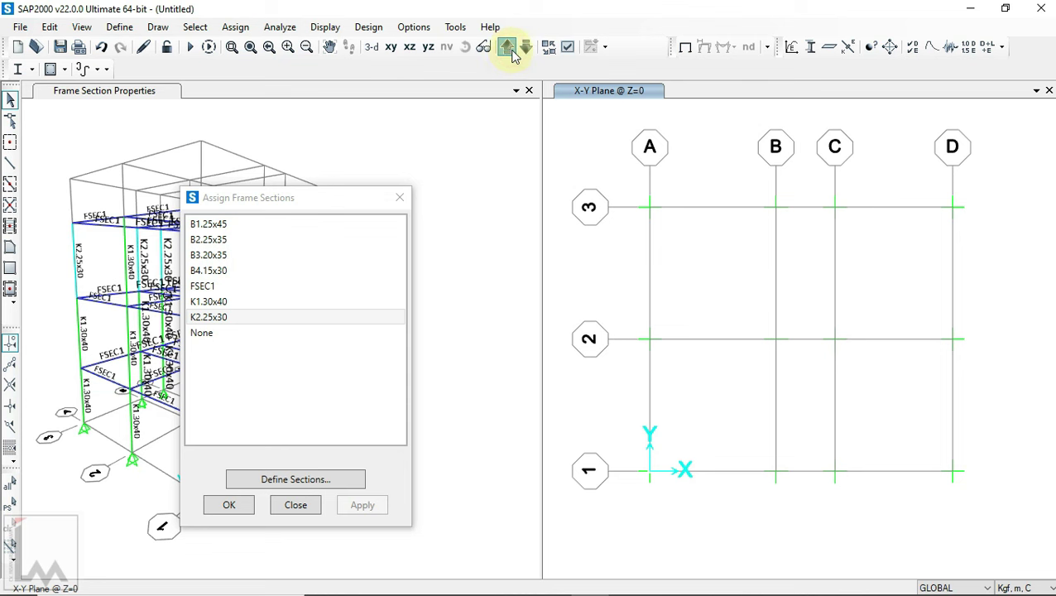
pyautogui.click(547, 586)
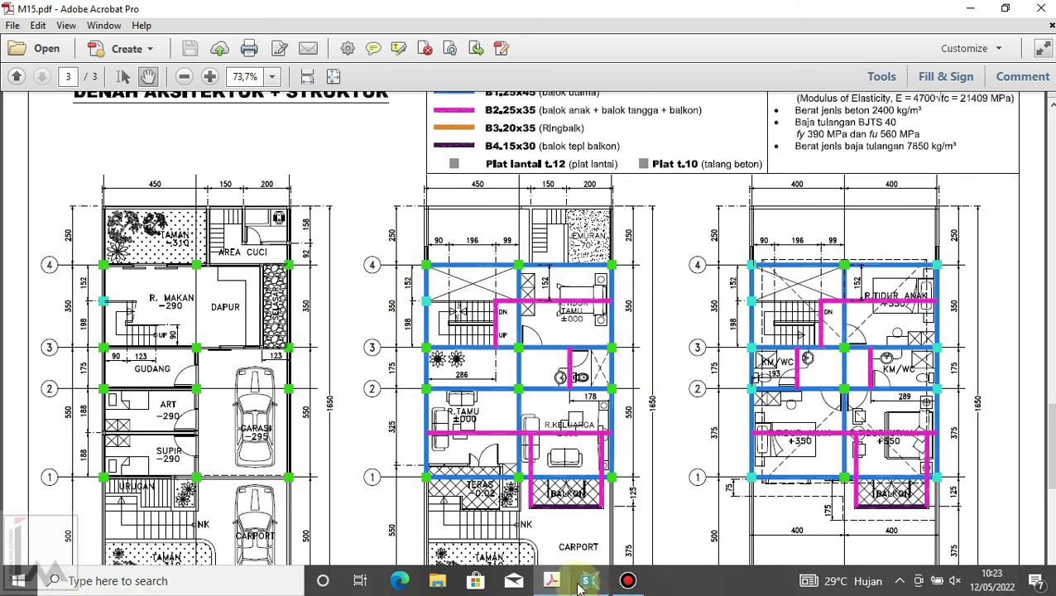
pyautogui.click(589, 584)
pyautogui.moveTo(1000, 273); pyautogui.dragTo(613, 241)
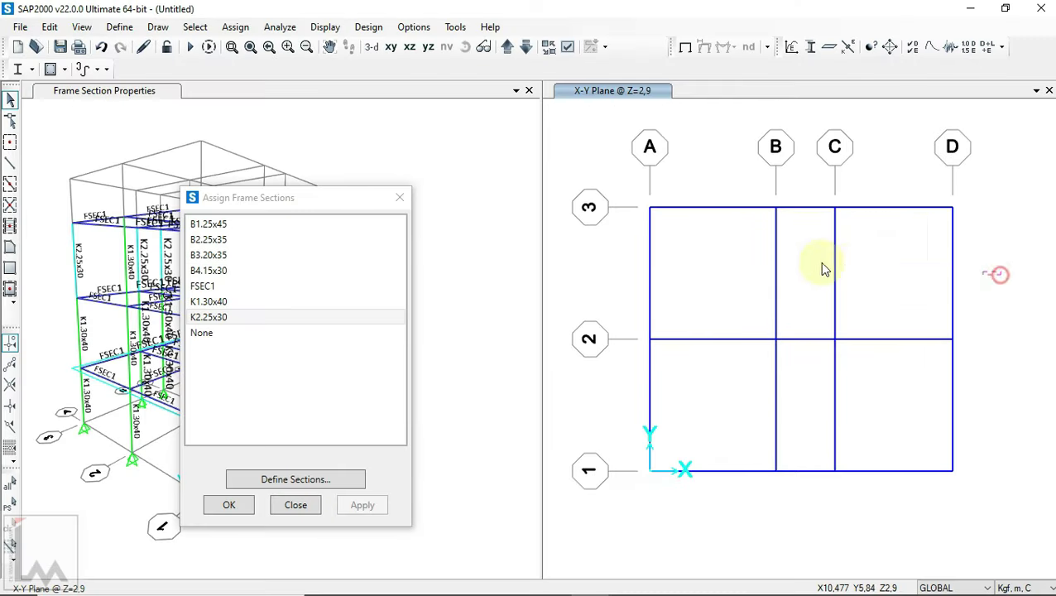
pyautogui.moveTo(749, 170); pyautogui.dragTo(677, 507)
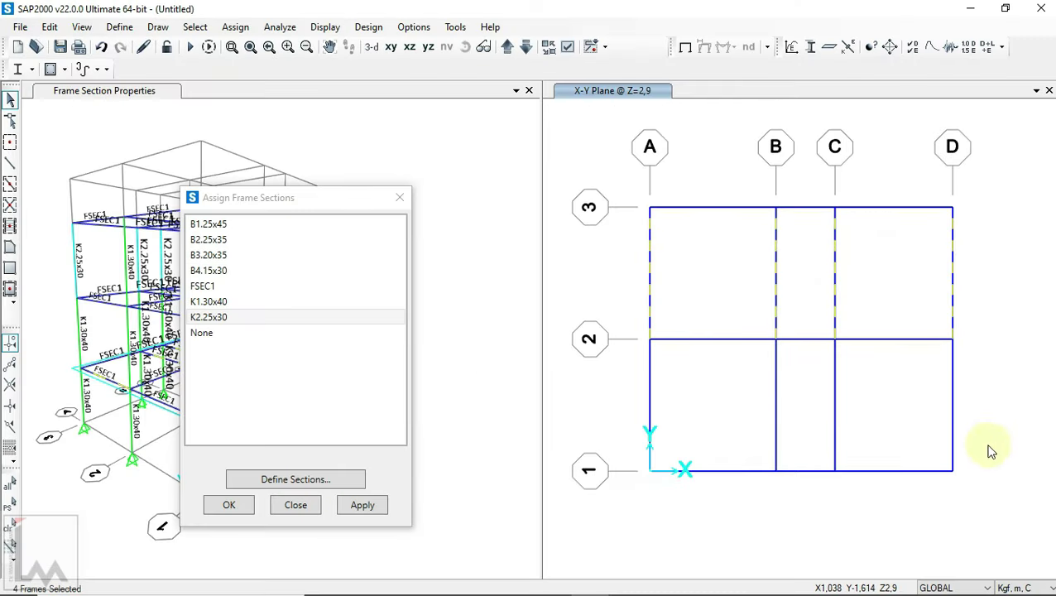
pyautogui.moveTo(604, 428); pyautogui.dragTo(604, 430)
pyautogui.moveTo(803, 179); pyautogui.dragTo(801, 506)
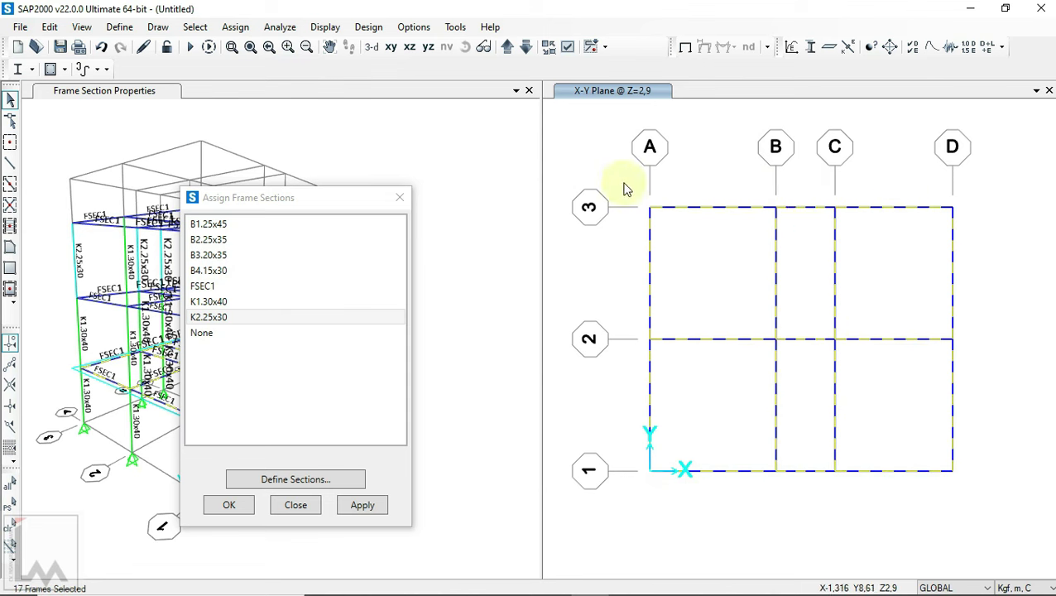
pyautogui.moveTo(624, 187); pyautogui.dragTo(977, 508)
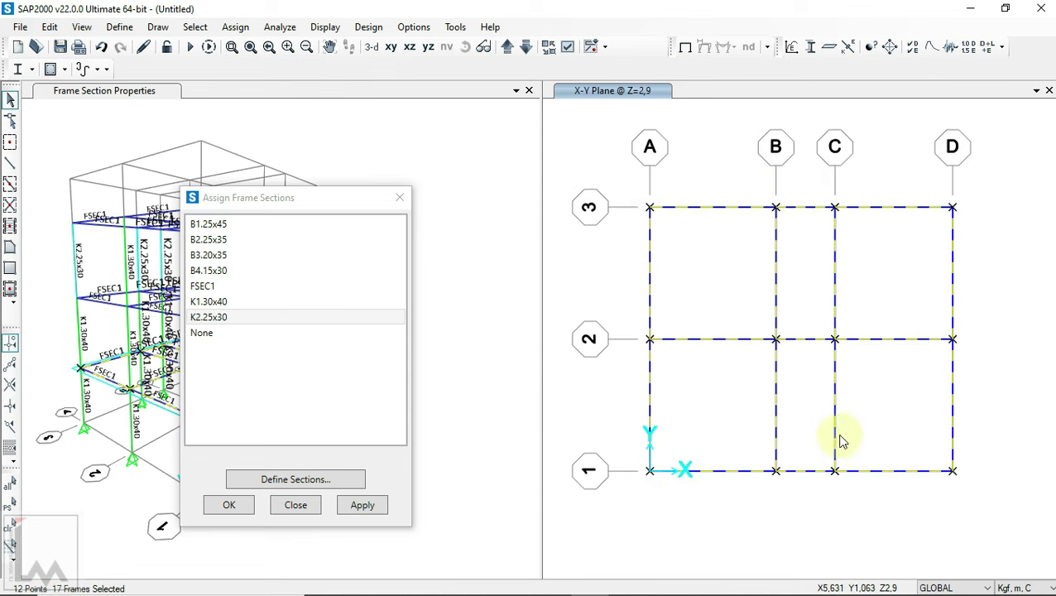
pyautogui.click(224, 223)
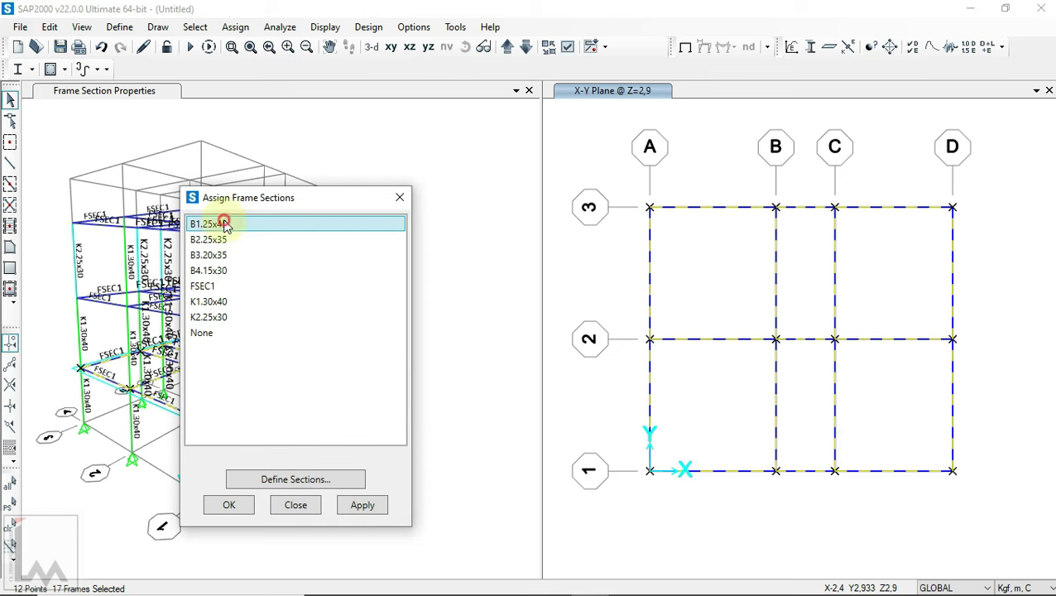
pyautogui.click(361, 504)
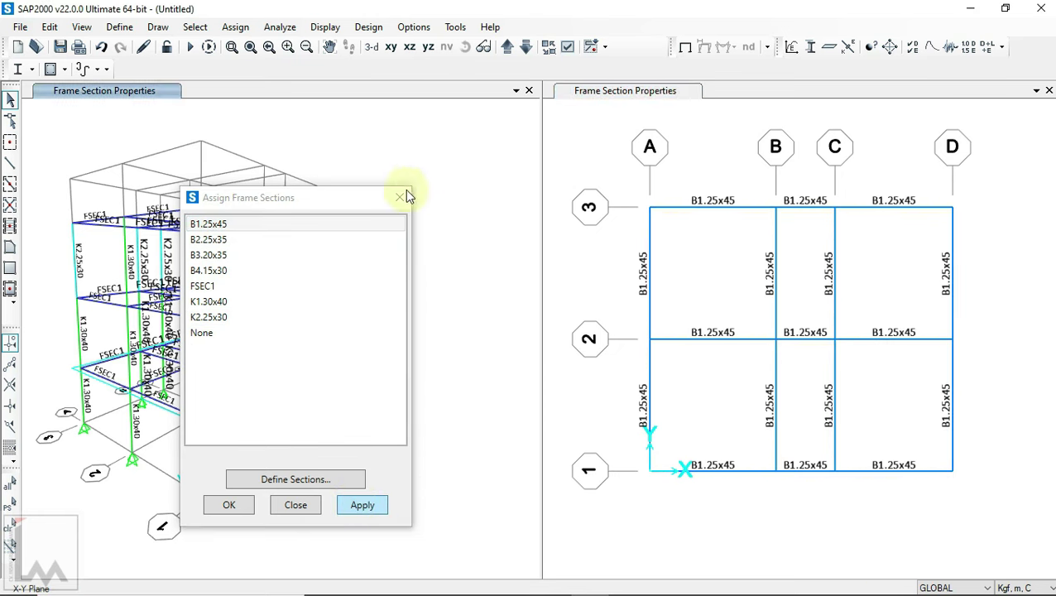
# - Move the section dialog aside, refresh the display, step the plan up one storey and view the PDF
pyautogui.click(318, 199)
pyautogui.moveTo(326, 205); pyautogui.dragTo(551, 218)
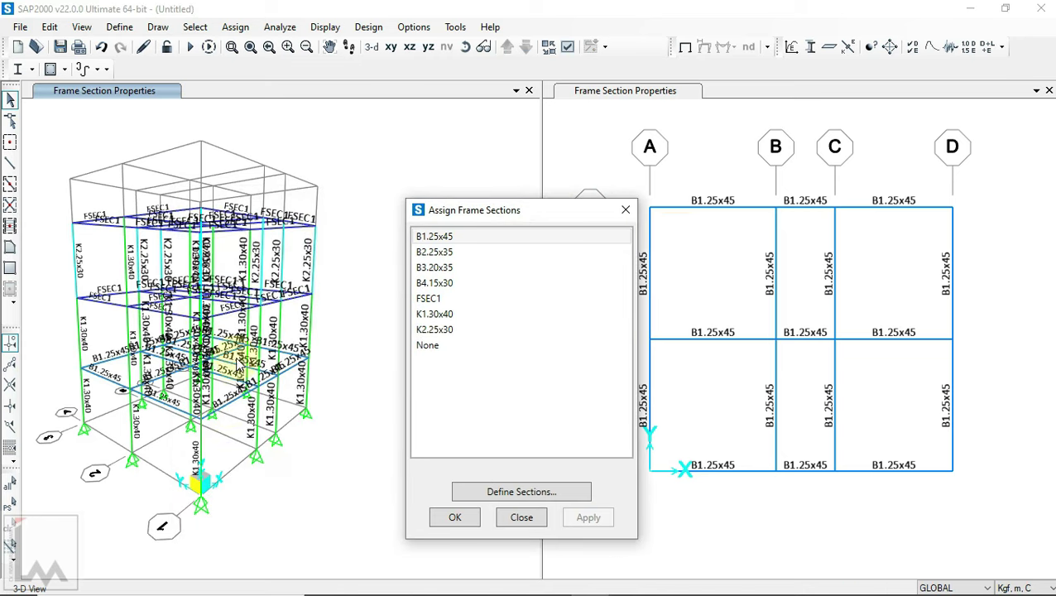
pyautogui.click(685, 47)
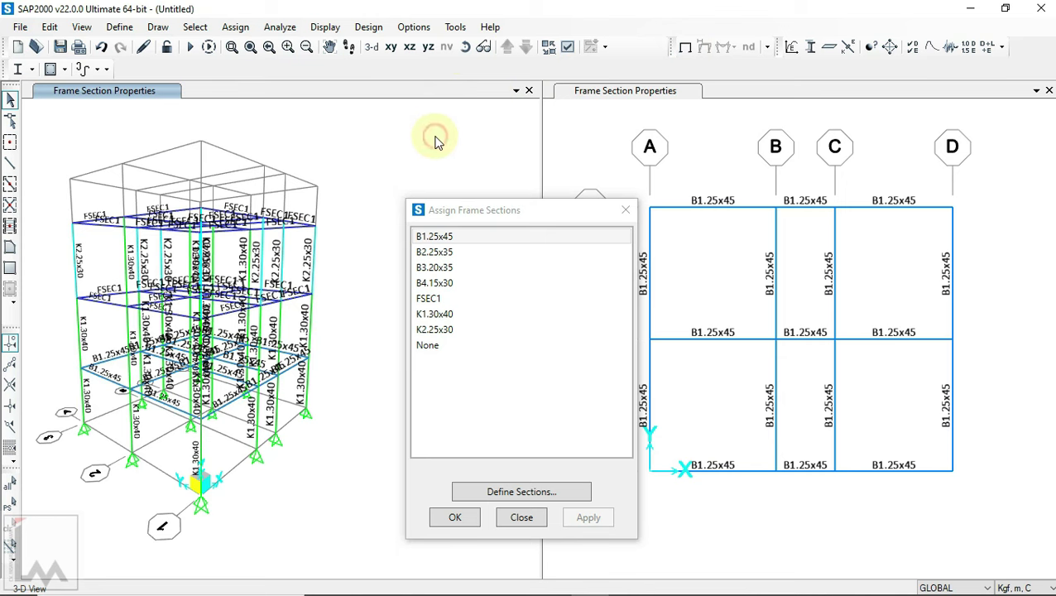
pyautogui.moveTo(449, 214); pyautogui.dragTo(425, 217)
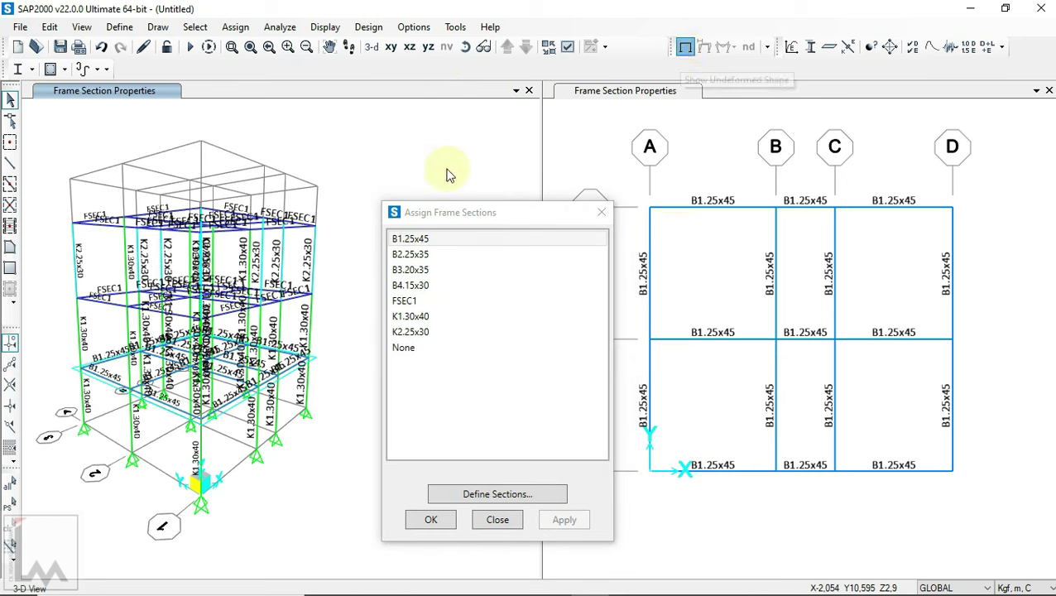
pyautogui.moveTo(473, 214); pyautogui.dragTo(387, 198)
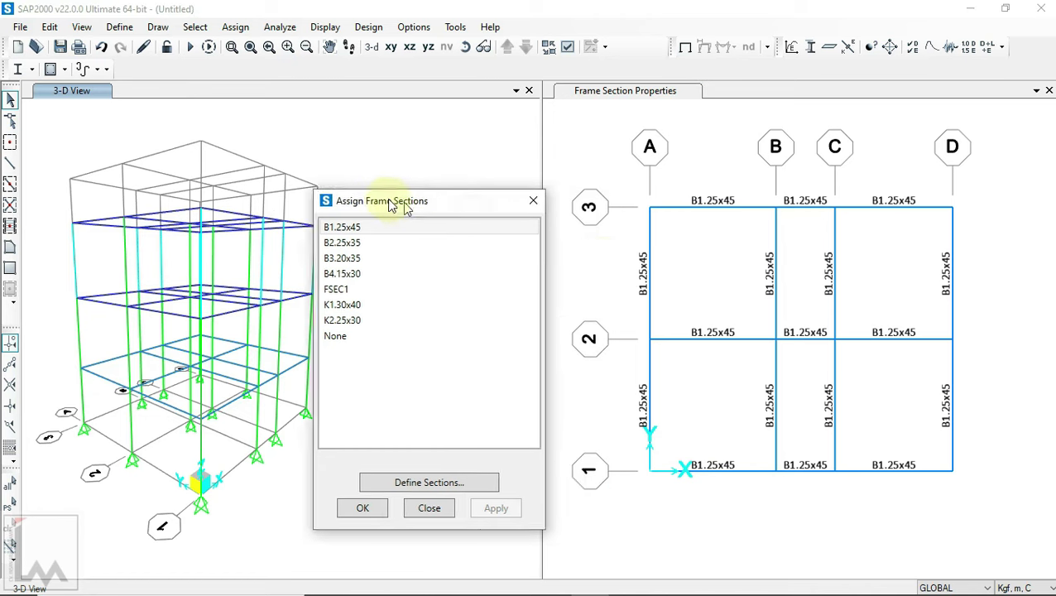
pyautogui.click(707, 166)
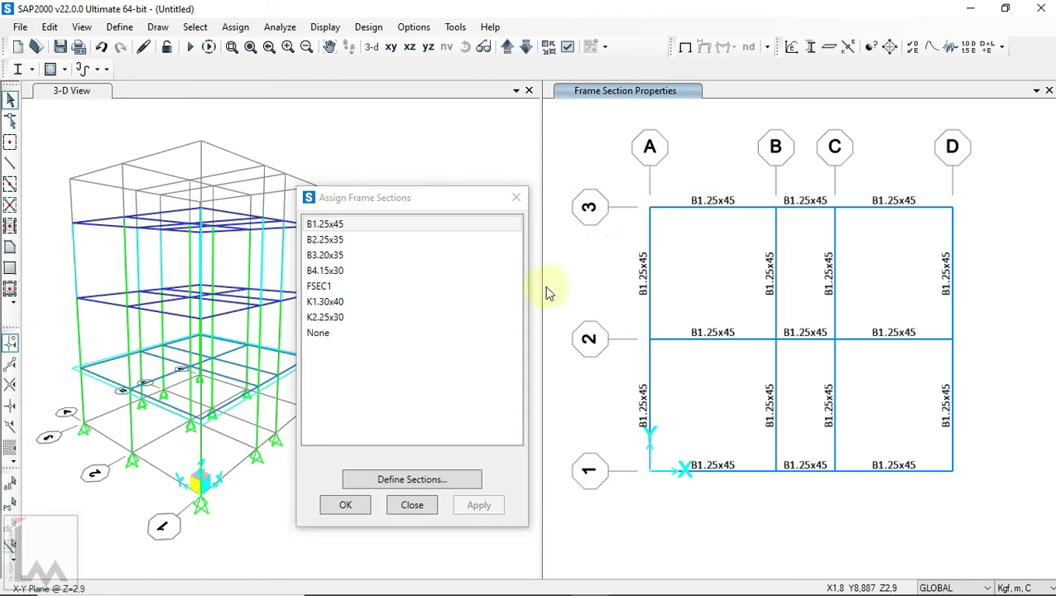
pyautogui.click(511, 47)
pyautogui.click(554, 580)
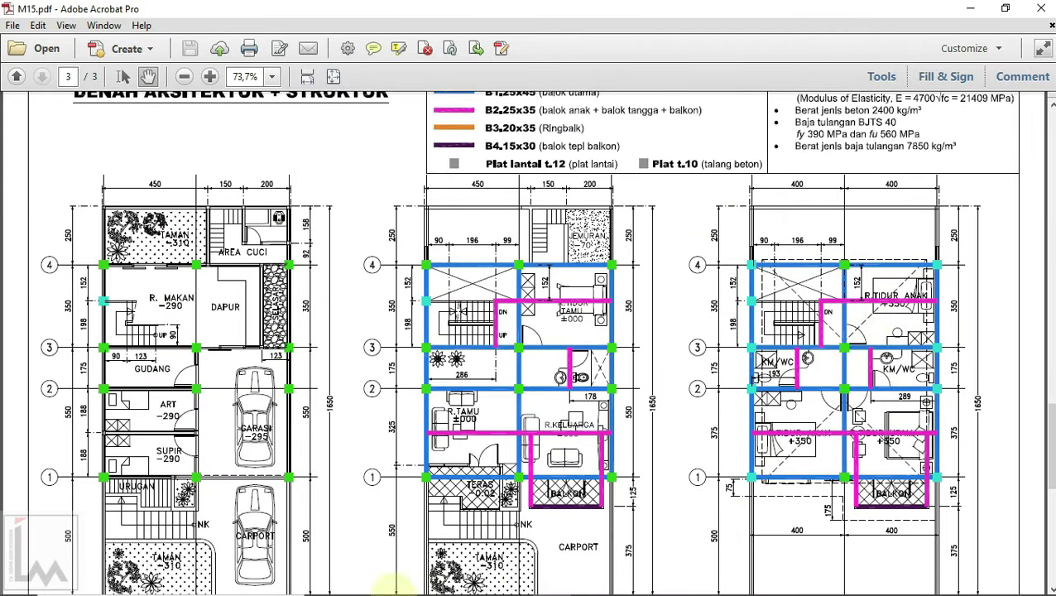
# - Select all beams on the Z=6.4 floor plan and assign them B1.25x45
pyautogui.click(602, 579)
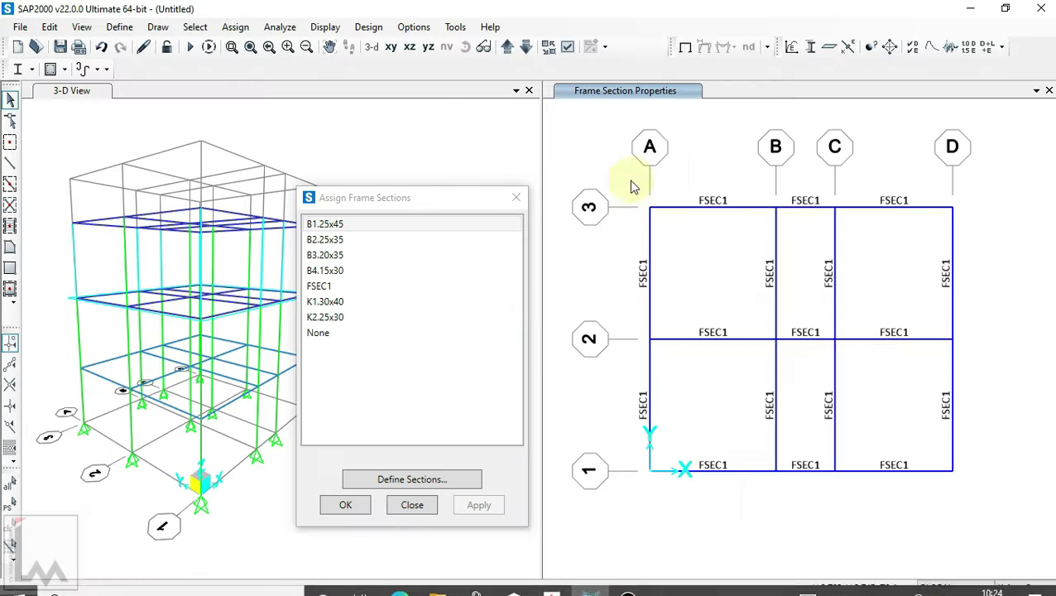
pyautogui.moveTo(906, 476); pyautogui.dragTo(951, 512)
pyautogui.click(354, 224)
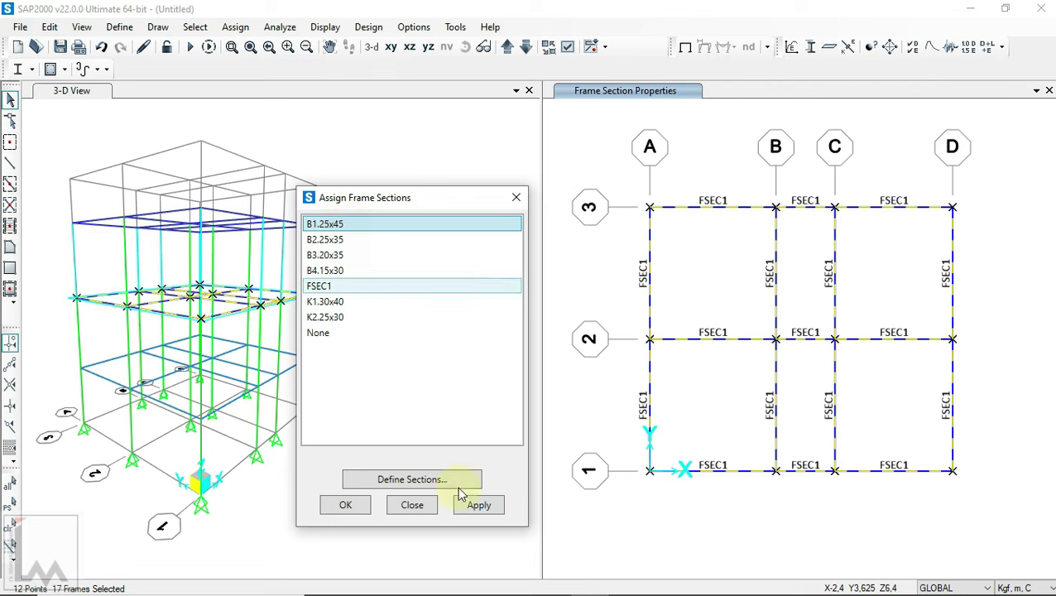
pyautogui.click(480, 505)
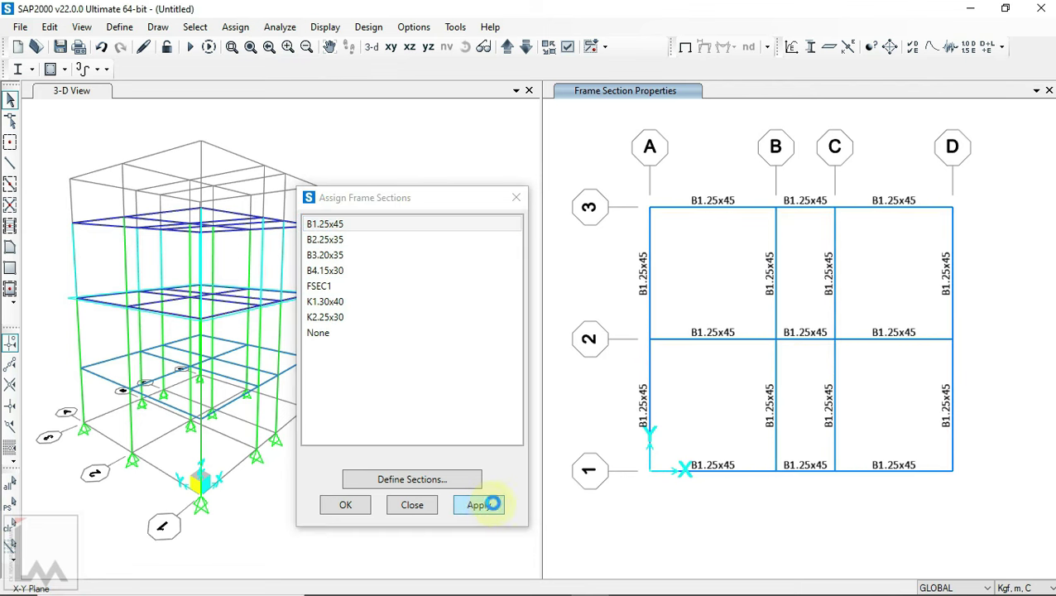
pyautogui.click(493, 507)
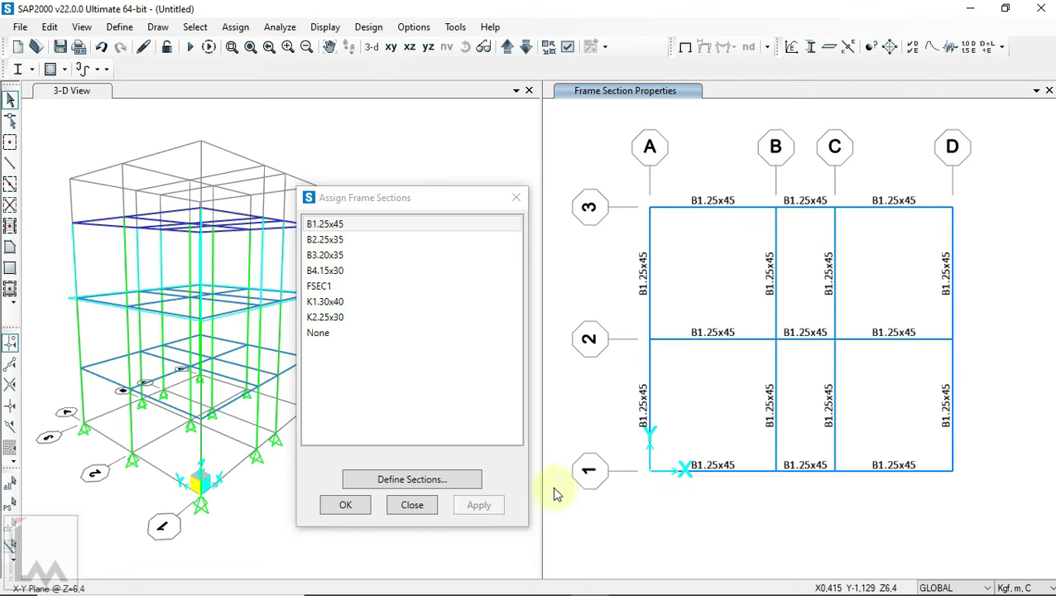
# - Move the section dialog aside and orbit the 3-D model to a new angle
pyautogui.click(438, 200)
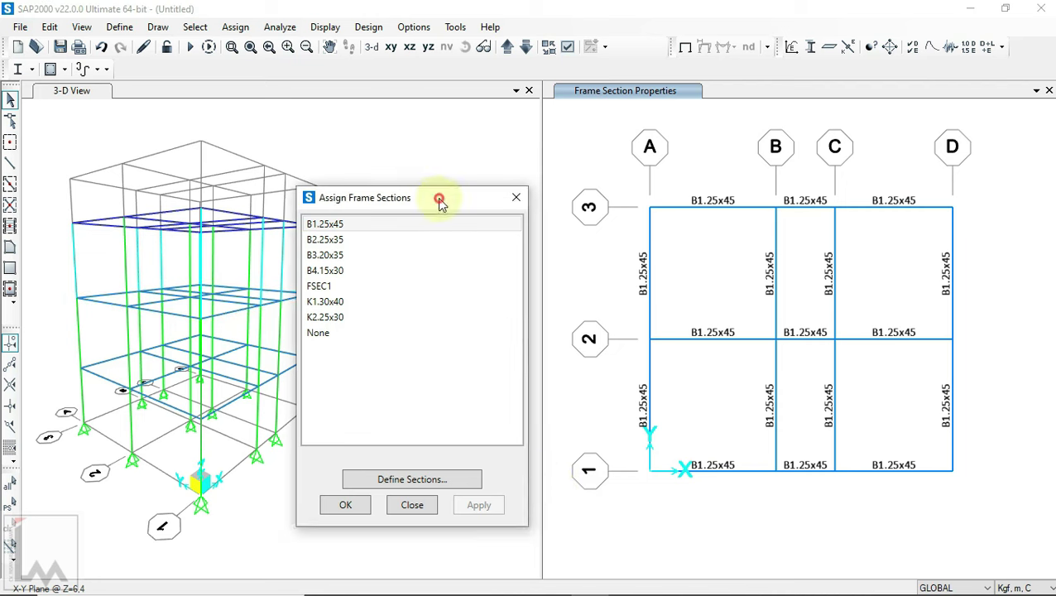
pyautogui.moveTo(438, 199); pyautogui.dragTo(486, 387)
pyautogui.click(375, 207)
pyautogui.click(465, 46)
pyautogui.moveTo(428, 184)
pyautogui.mouseDown()
pyautogui.moveTo(474, 238)
pyautogui.moveTo(369, 122)
pyautogui.moveTo(465, 212)
pyautogui.moveTo(443, 269)
pyautogui.moveTo(377, 264)
pyautogui.moveTo(355, 236)
pyautogui.moveTo(211, 165)
pyautogui.mouseUp()
pyautogui.click(662, 116)
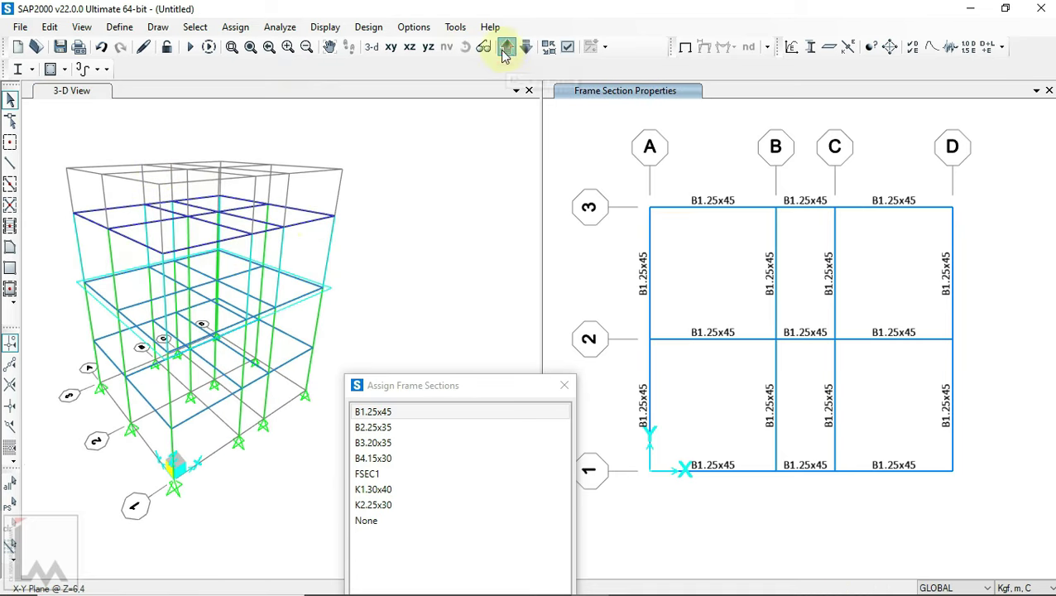
# - Select every Z=9.9 floor beam, check the PDF legend, and assign ring-beam section B3.20x35
pyautogui.click(506, 51)
pyautogui.moveTo(613, 172); pyautogui.dragTo(979, 536)
pyautogui.moveTo(487, 384); pyautogui.dragTo(351, 178)
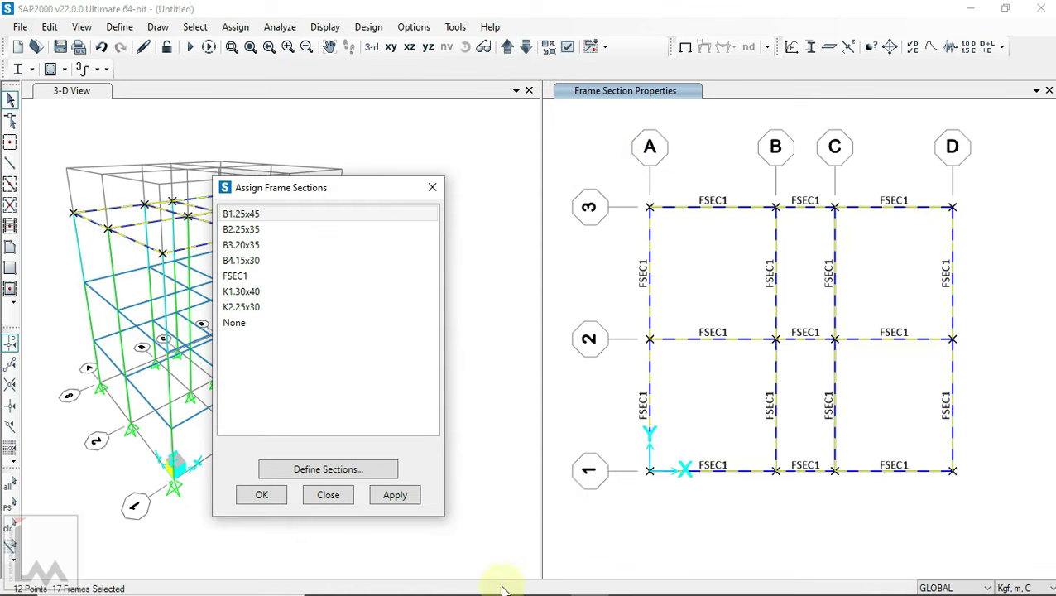
pyautogui.click(553, 580)
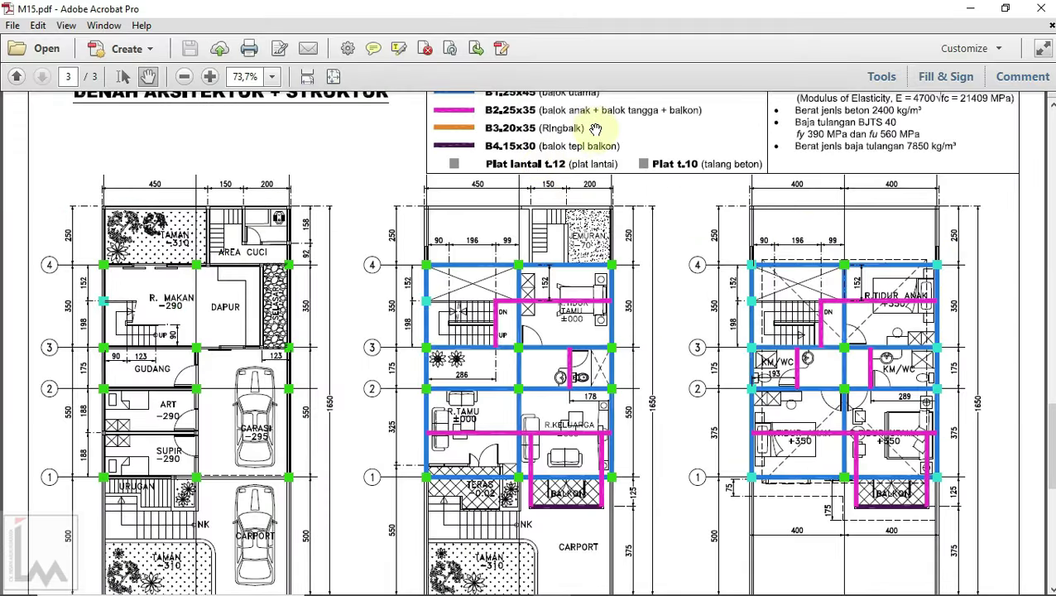
pyautogui.keyDown('ctrl'); pyautogui.scroll(5, 592, 113); pyautogui.keyUp('ctrl')
pyautogui.keyDown('ctrl'); pyautogui.scroll(-1, 608, 114); pyautogui.keyUp('ctrl')
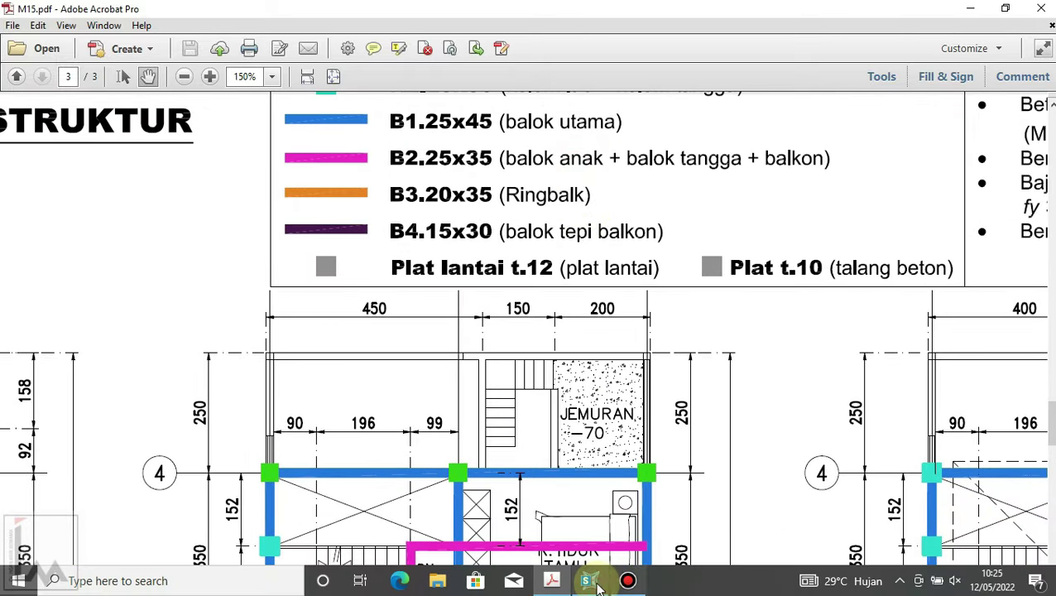
pyautogui.click(588, 580)
pyautogui.click(244, 244)
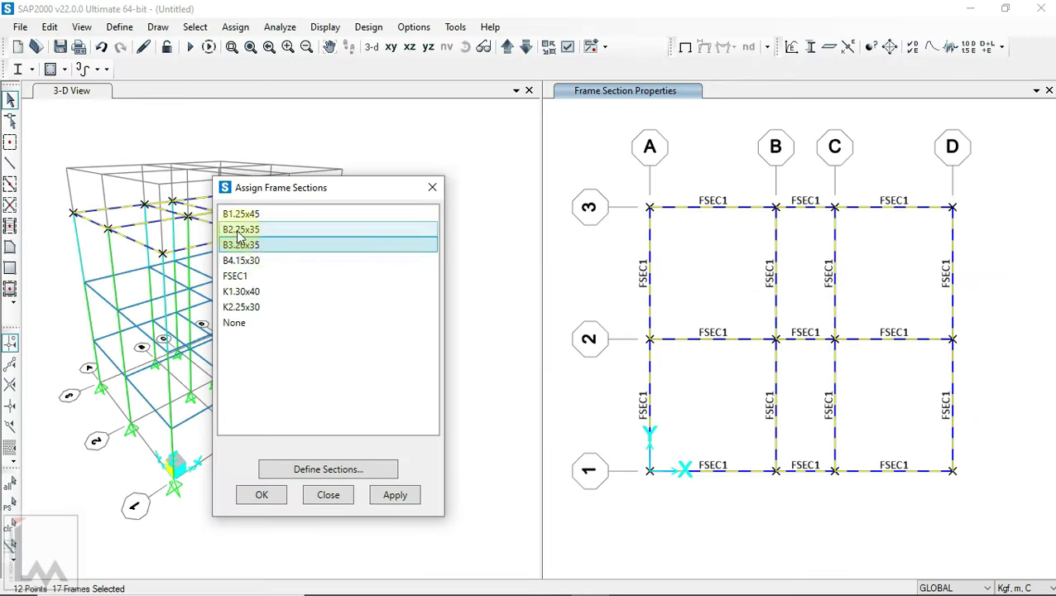
pyautogui.click(396, 495)
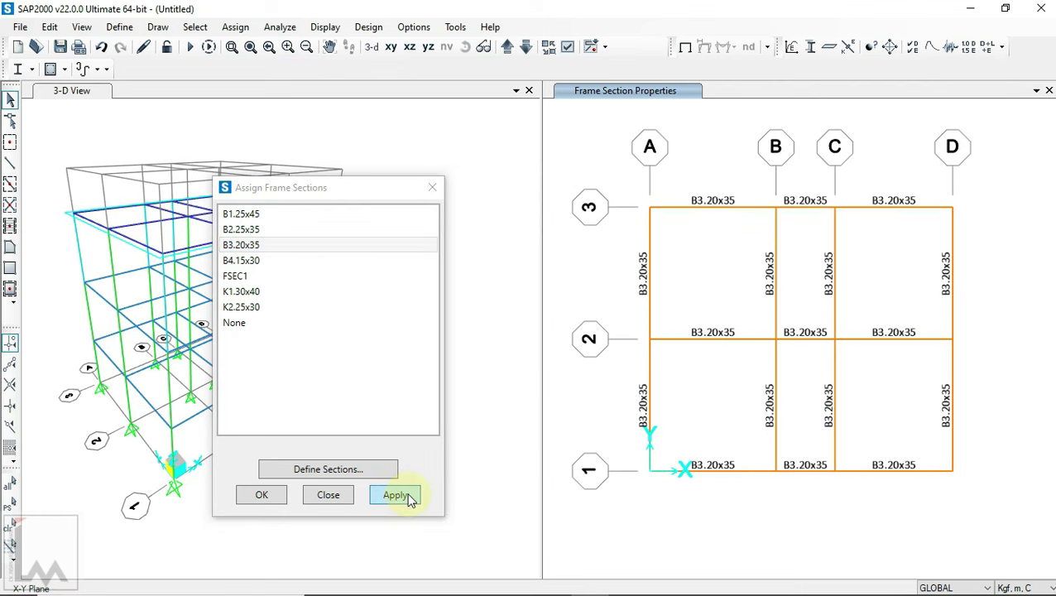
pyautogui.click(261, 495)
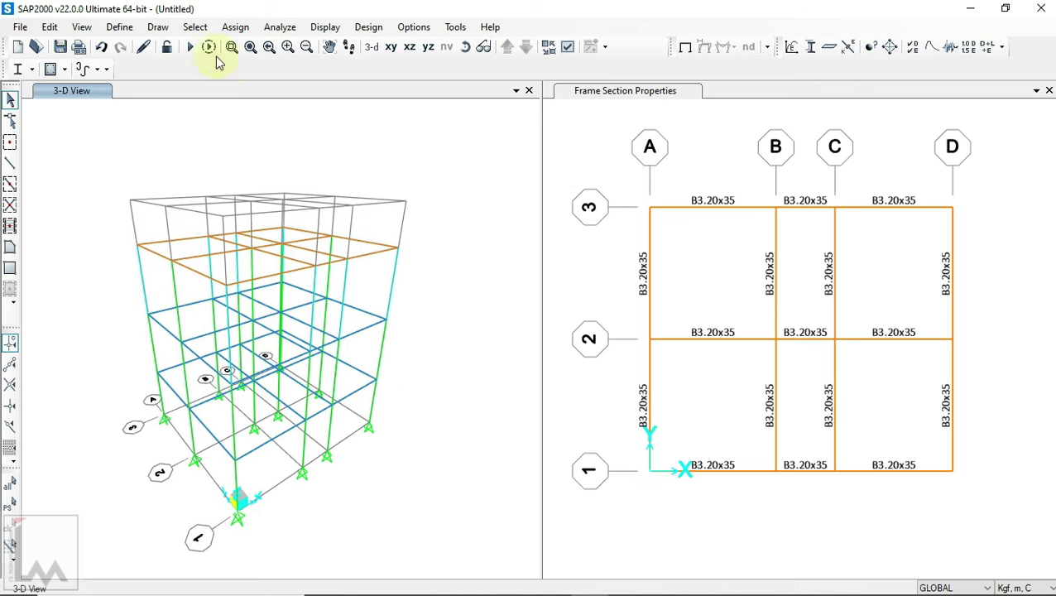
pyautogui.click(81, 27)
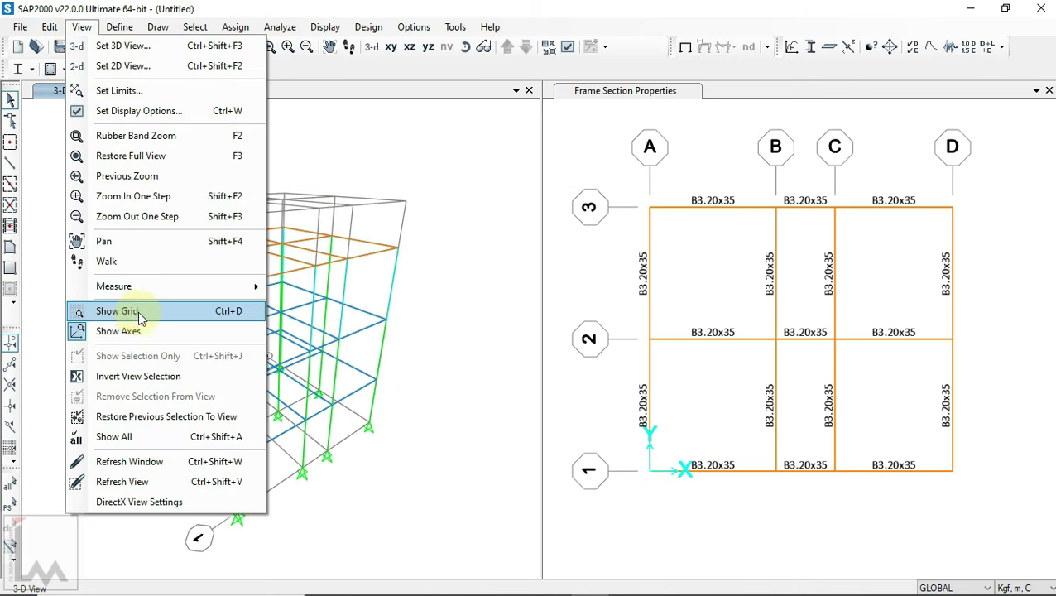
# - Hide the grid in the 3-D view and preview the frames as extruded sections
pyautogui.click(139, 318)
pyautogui.click(568, 47)
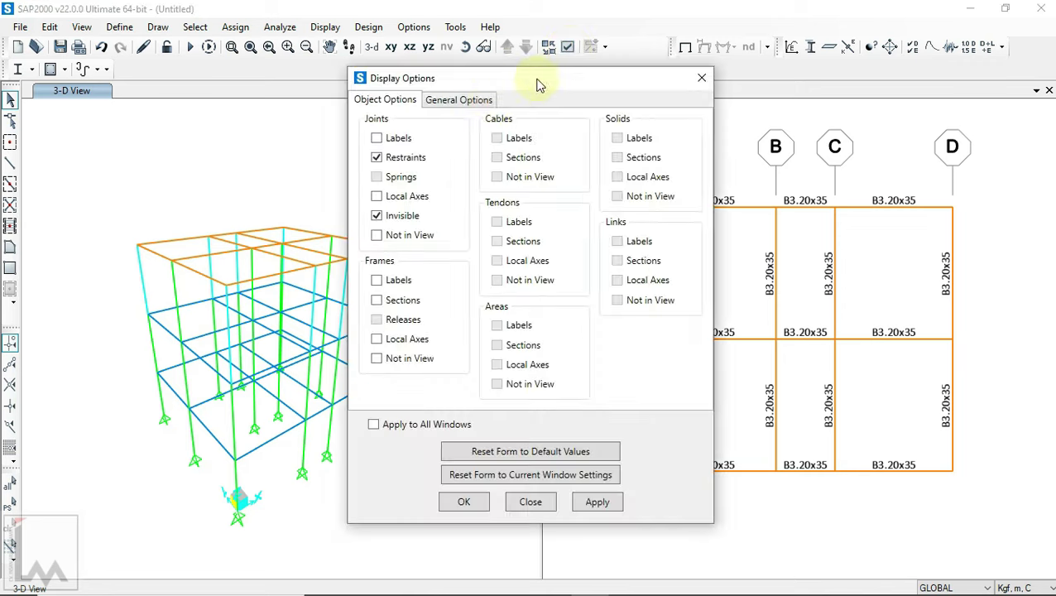
pyautogui.click(480, 99)
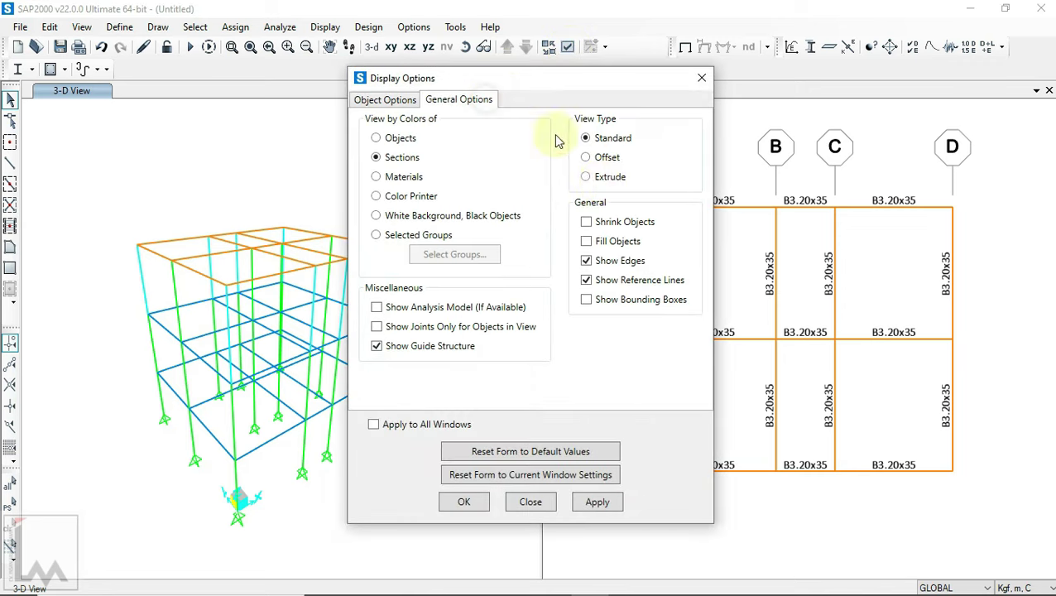
pyautogui.click(596, 503)
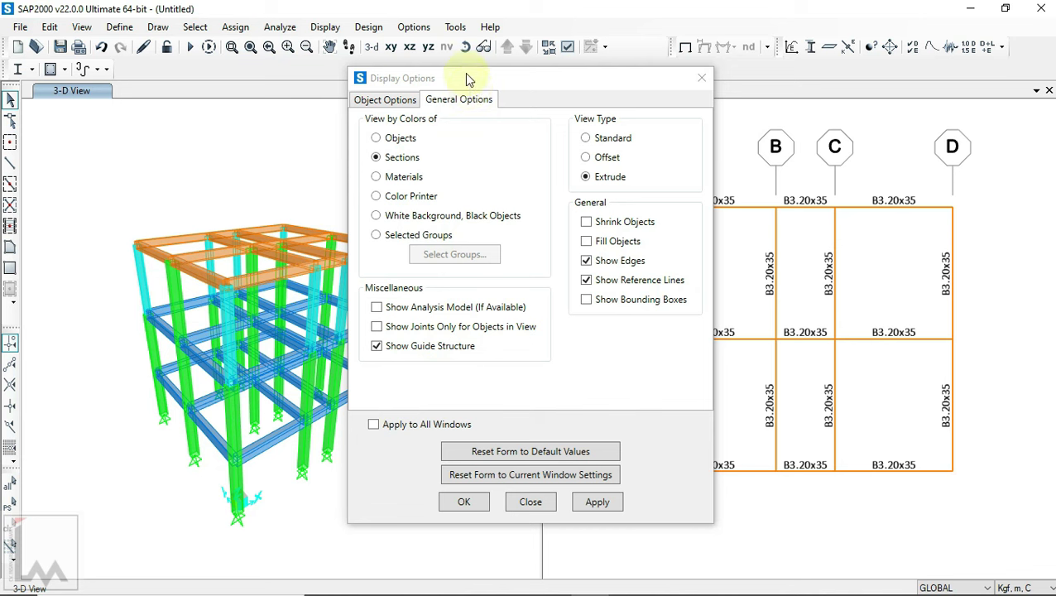
pyautogui.moveTo(466, 78); pyautogui.dragTo(703, 109)
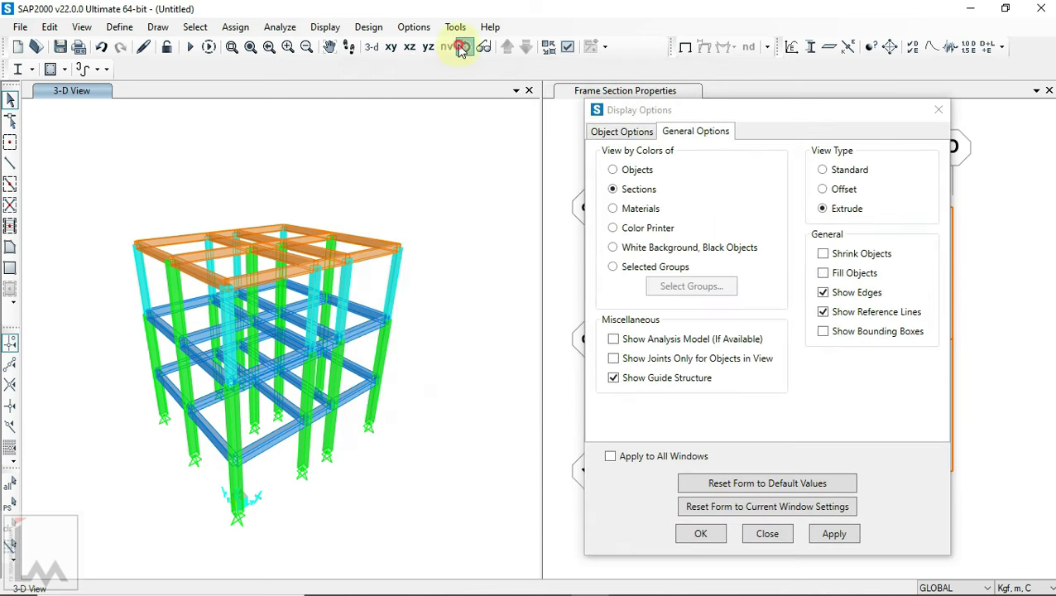
# - Rotate to a near-front view, then return the frames to the Standard line display
pyautogui.click(462, 50)
pyautogui.moveTo(433, 424)
pyautogui.mouseDown()
pyautogui.moveTo(202, 361)
pyautogui.moveTo(455, 388)
pyautogui.moveTo(612, 487)
pyautogui.moveTo(582, 471)
pyautogui.moveTo(747, 410)
pyautogui.moveTo(891, 395)
pyautogui.moveTo(567, 414)
pyautogui.moveTo(500, 325)
pyautogui.moveTo(420, 293)
pyautogui.moveTo(459, 520)
pyautogui.moveTo(337, 515)
pyautogui.moveTo(206, 472)
pyautogui.moveTo(495, 464)
pyautogui.moveTo(431, 485)
pyautogui.moveTo(381, 396)
pyautogui.moveTo(364, 389)
pyautogui.mouseUp()
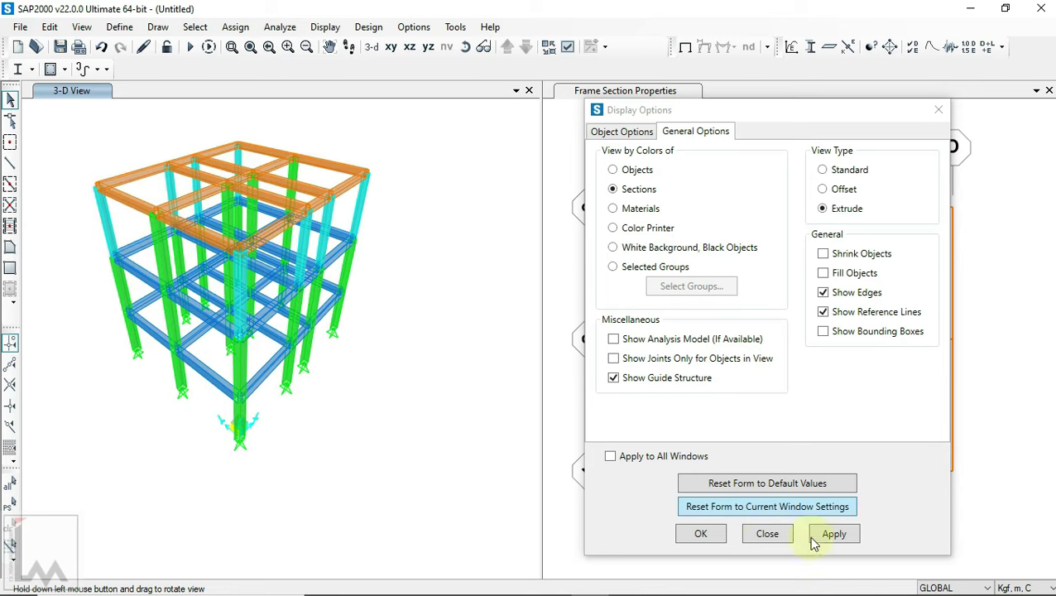
pyautogui.click(837, 175)
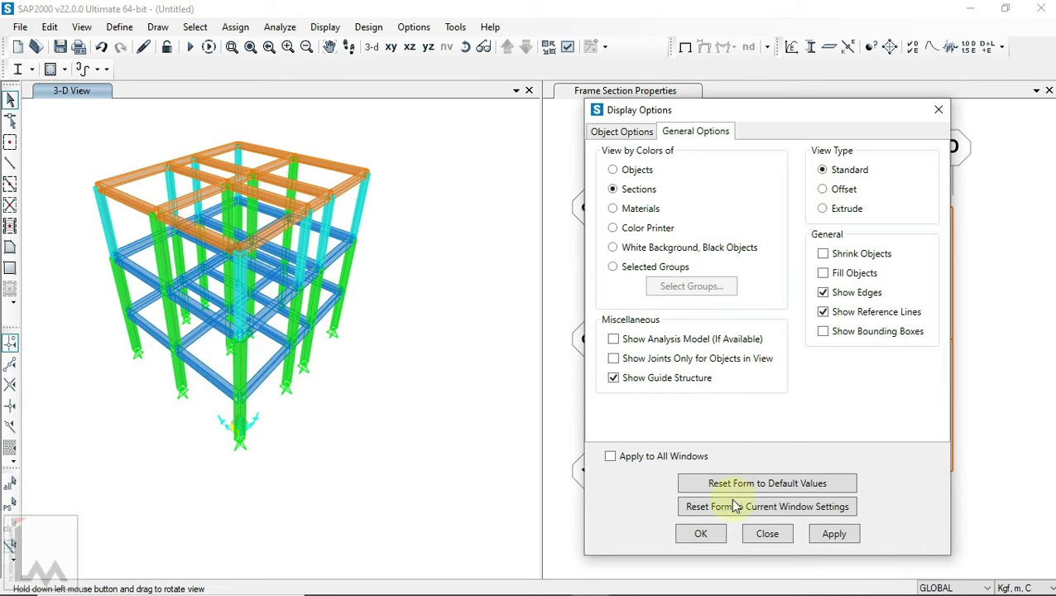
pyautogui.click(716, 535)
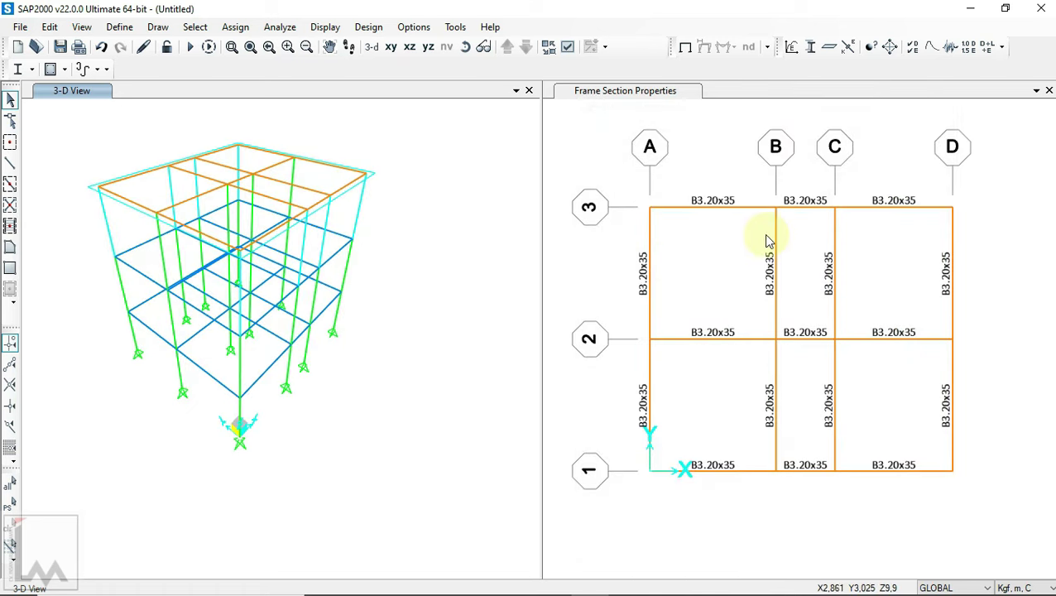
# - Orbit the 3-D view to a frontal angle and step the plan view down to Z=2,9
pyautogui.click(712, 147)
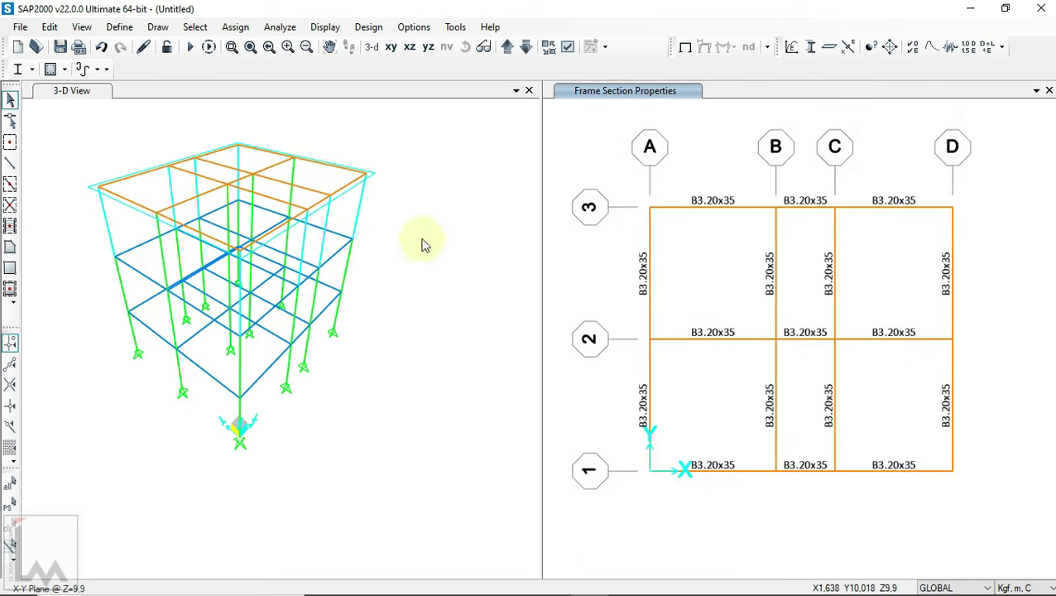
pyautogui.click(483, 46)
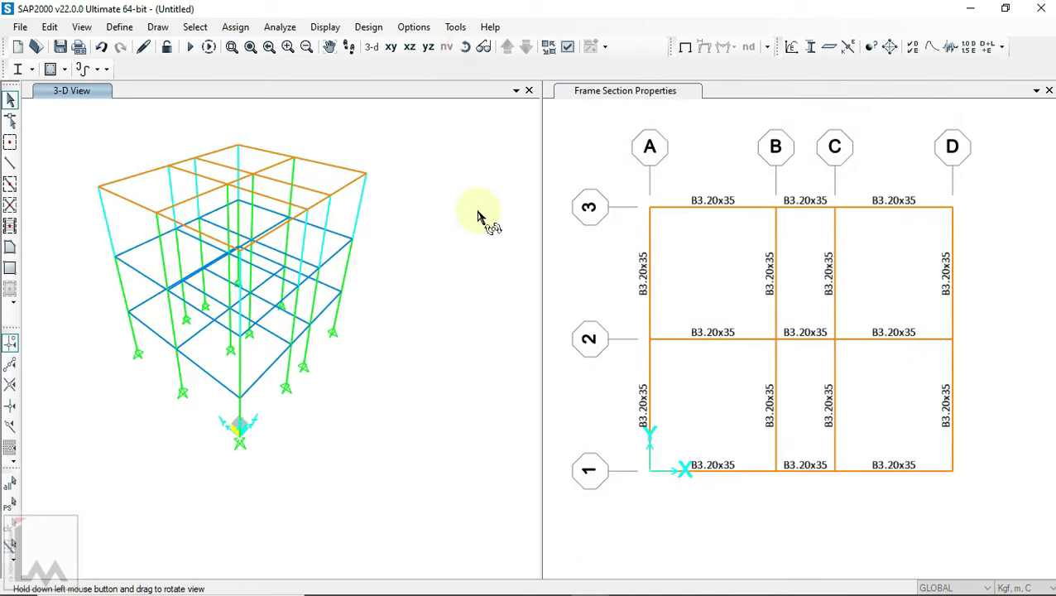
pyautogui.moveTo(483, 220); pyautogui.dragTo(255, 268)
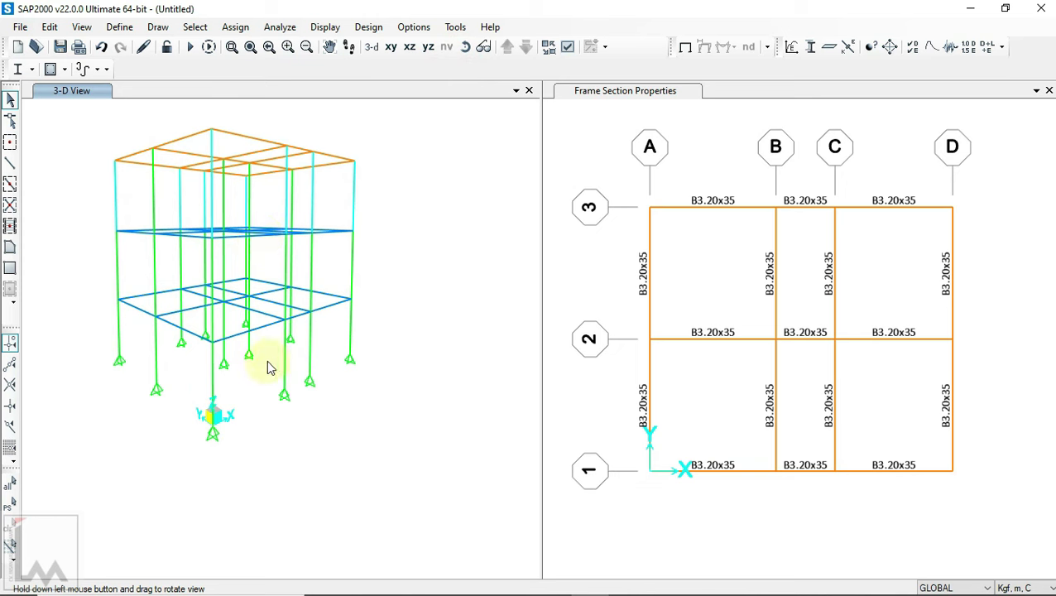
pyautogui.click(596, 144)
pyautogui.click(527, 47)
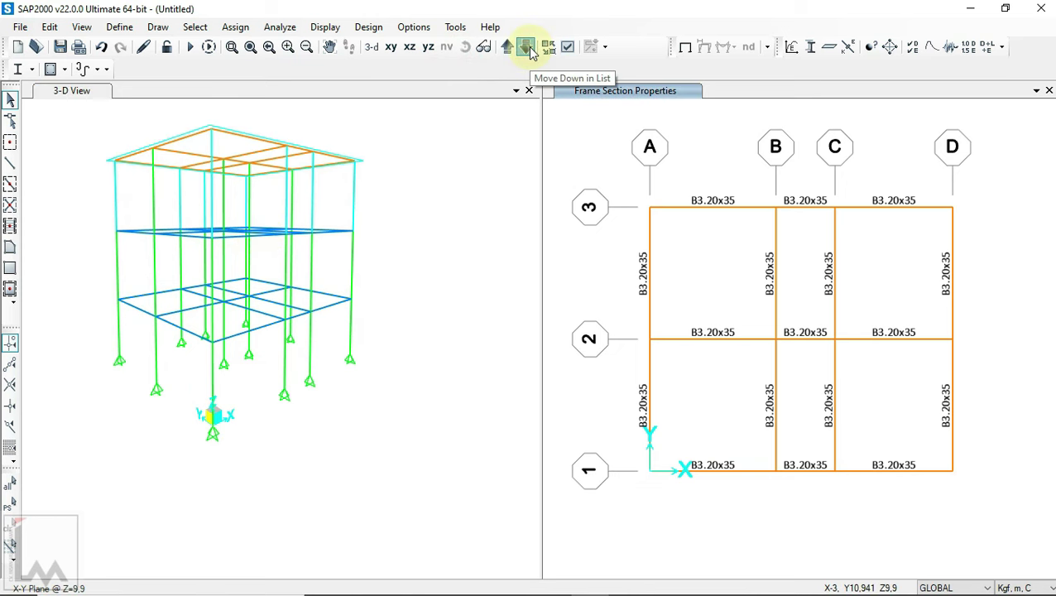
pyautogui.click(527, 47)
pyautogui.click(527, 48)
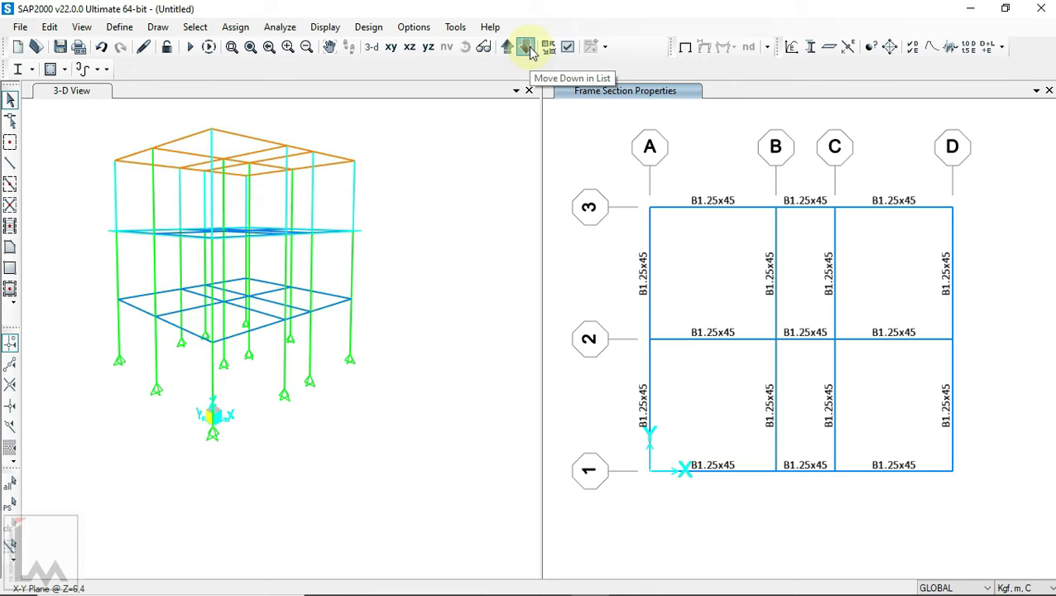
pyautogui.click(527, 47)
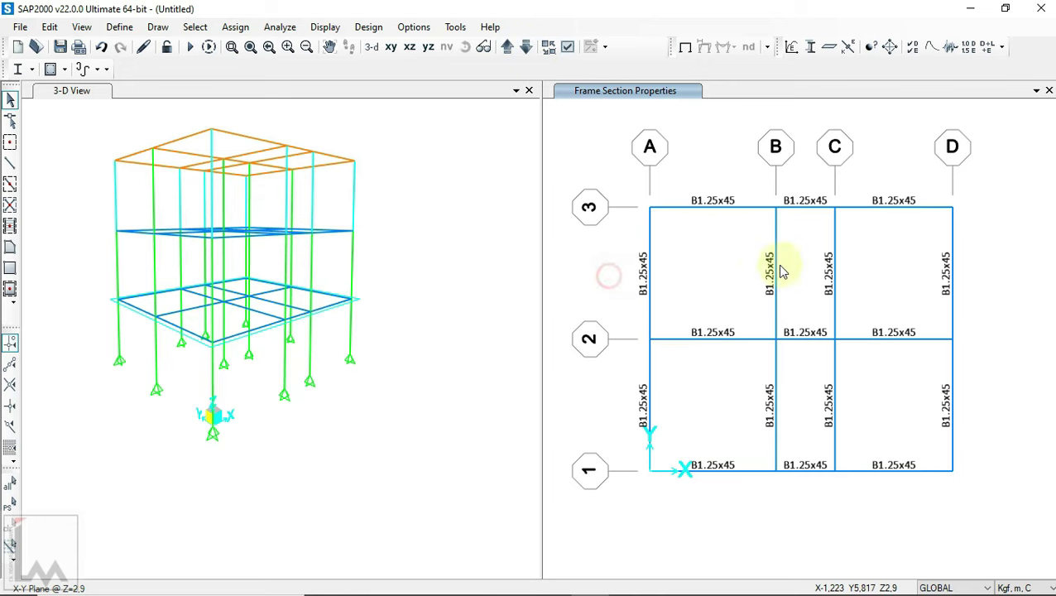
pyautogui.click(551, 580)
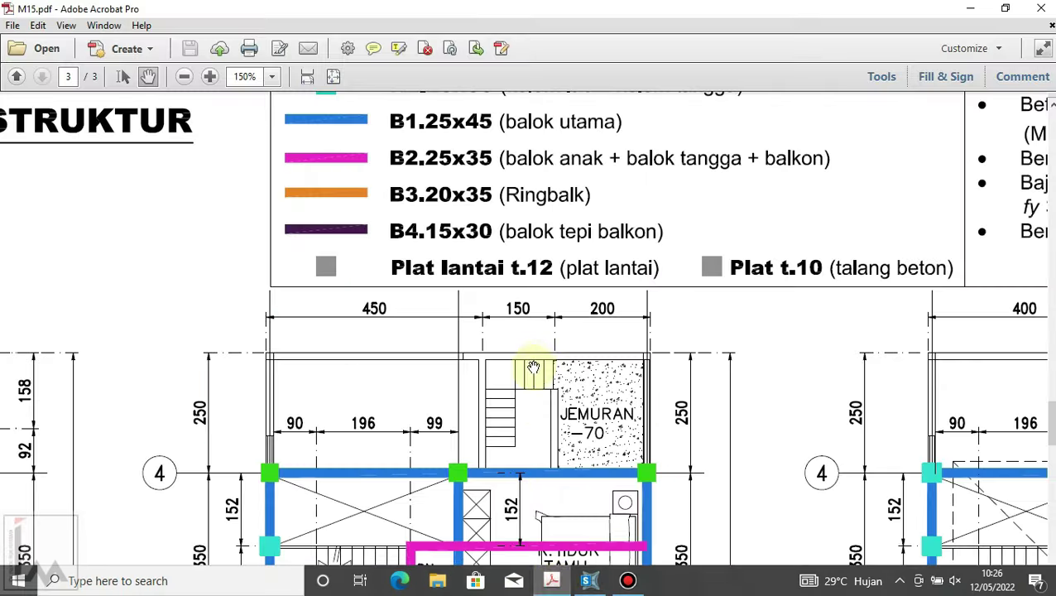
# - Scroll the PDF to see where the pink B2.25x35 secondary beams run on the middle floor
pyautogui.keyDown('ctrl'); pyautogui.scroll(-2, 540, 321); pyautogui.keyUp('ctrl')
pyautogui.keyDown('ctrl'); pyautogui.scroll(-1, 538, 323); pyautogui.keyUp('ctrl')
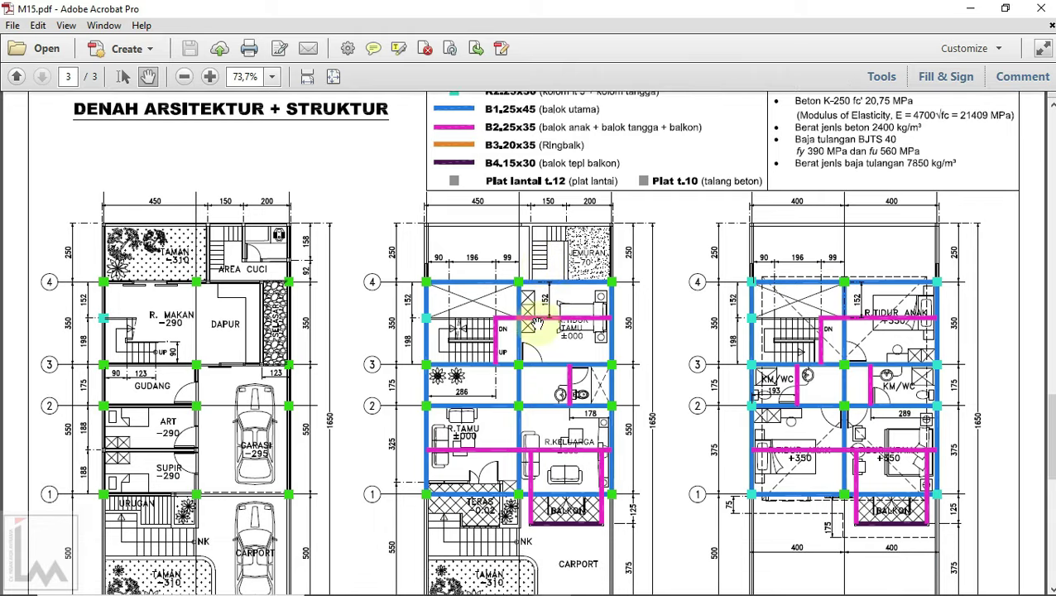
pyautogui.scroll(-1, 537, 322)
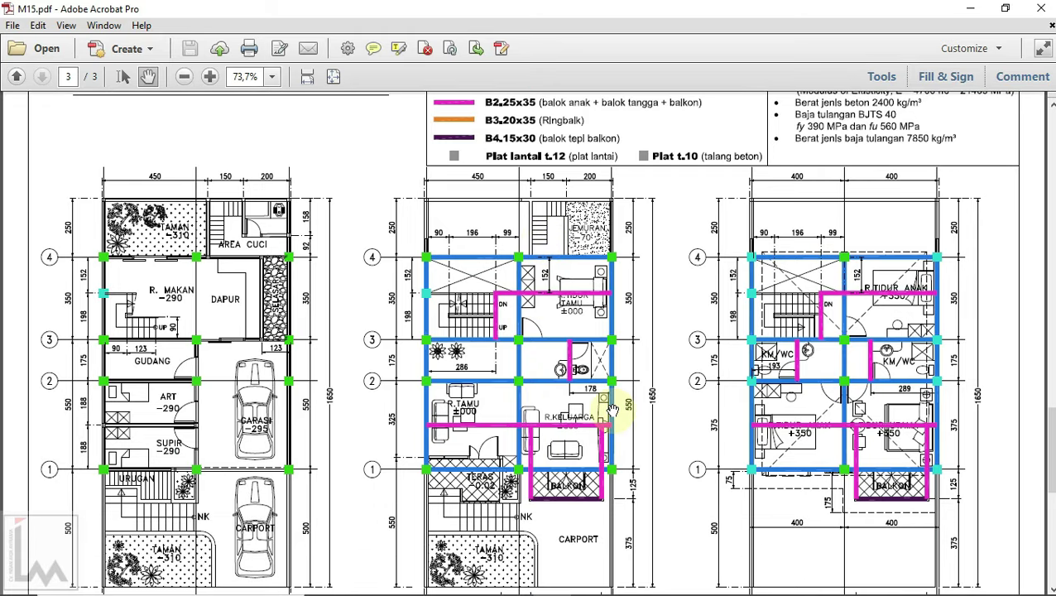
pyautogui.keyDown('ctrl'); pyautogui.scroll(2, 559, 517); pyautogui.keyUp('ctrl')
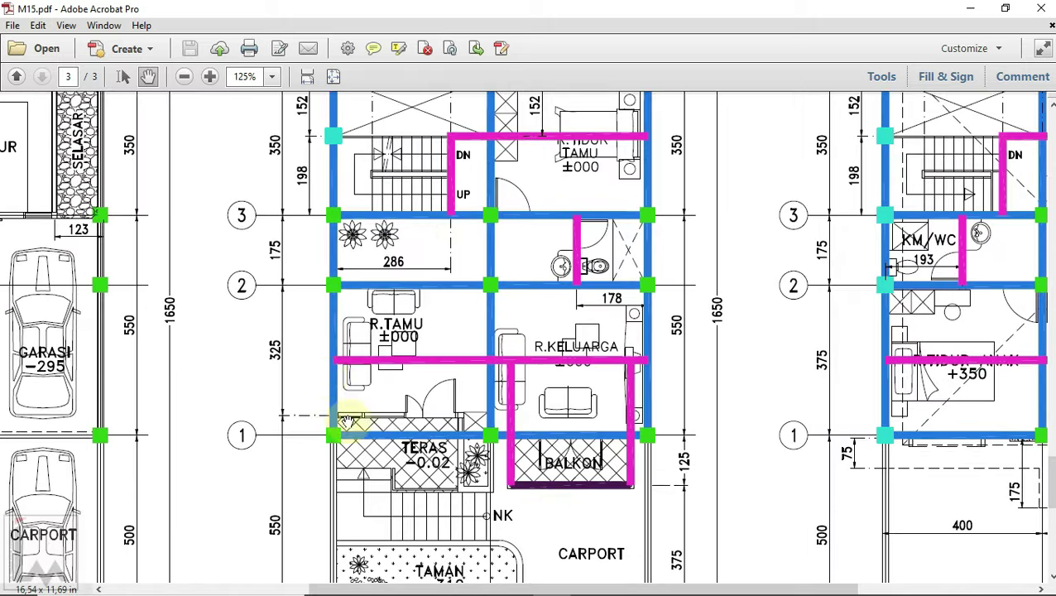
pyautogui.click(583, 582)
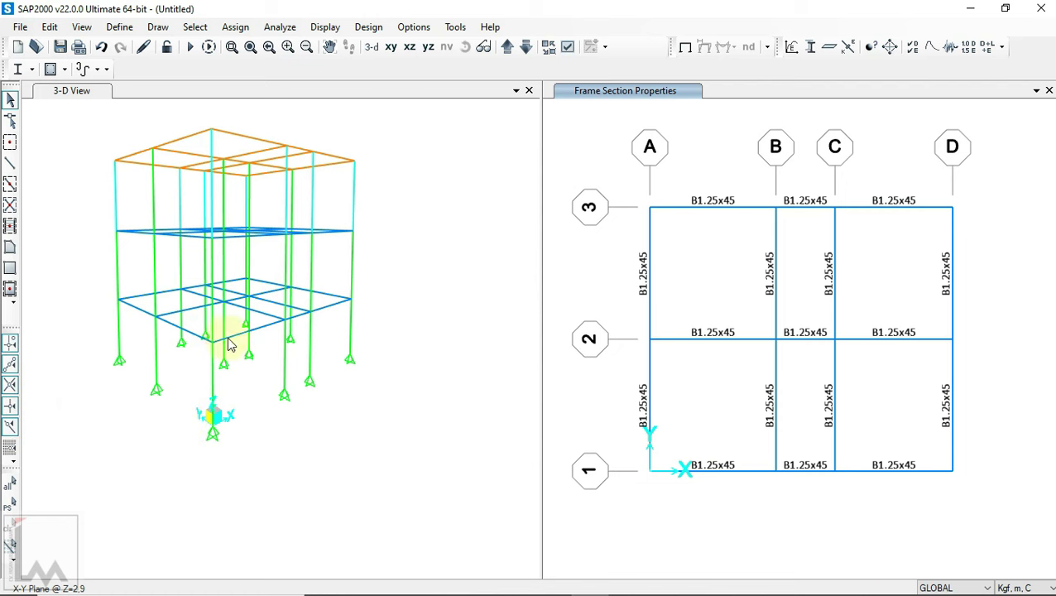
# - Start drawing frames with section B2.25x35, checking the beam legend in the PDF
pyautogui.click(10, 164)
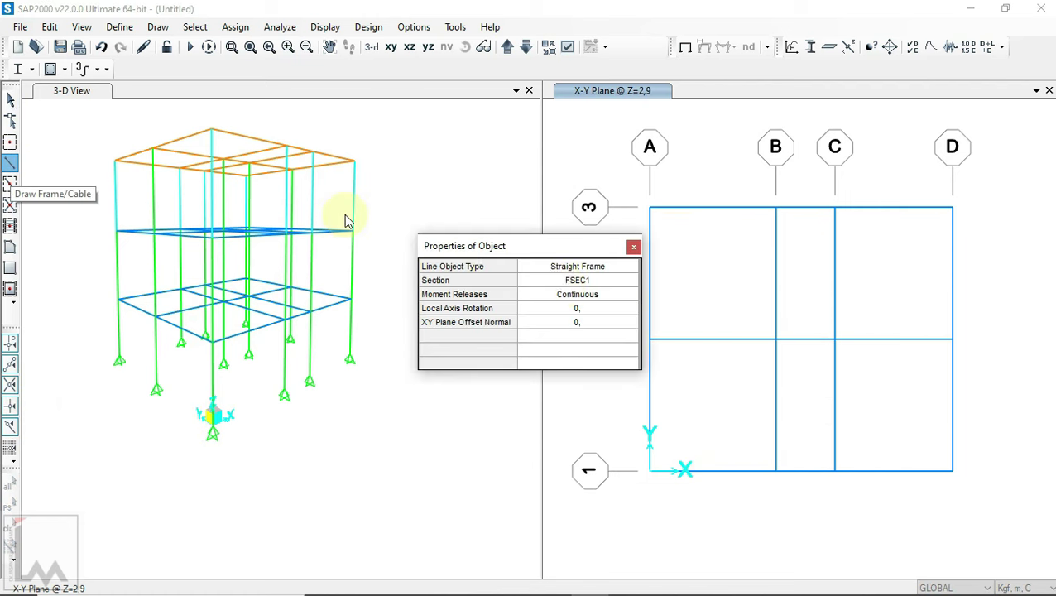
pyautogui.click(566, 282)
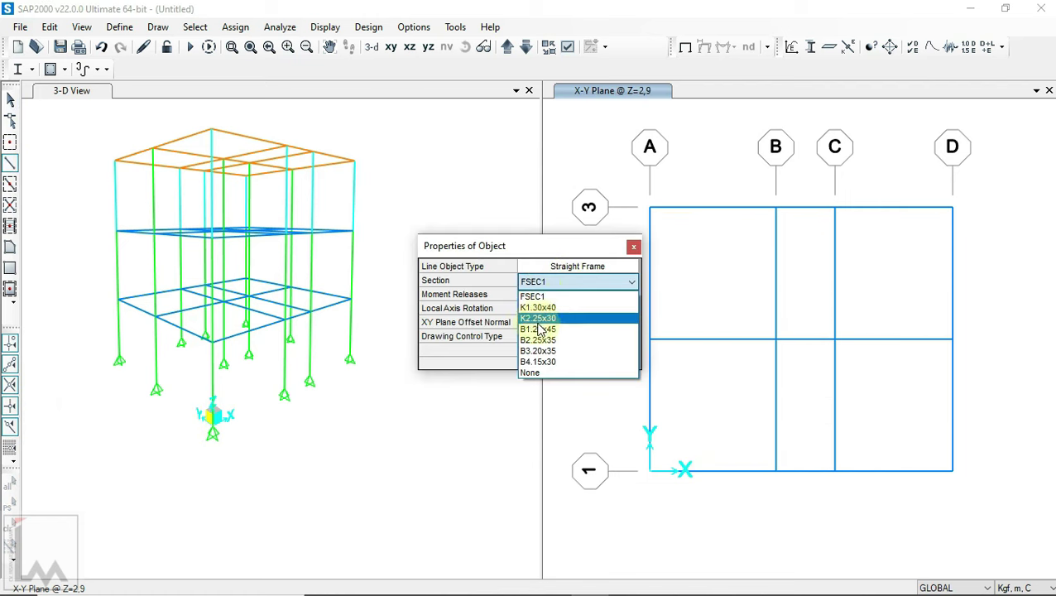
pyautogui.click(546, 339)
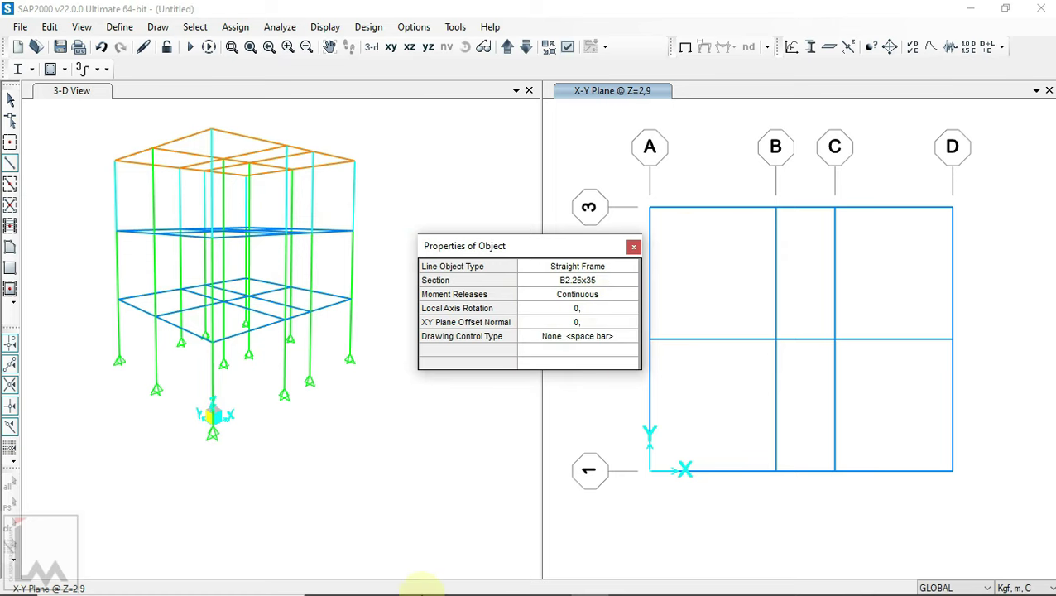
pyautogui.click(549, 579)
pyautogui.scroll(3, 513, 273)
pyautogui.scroll(2, 491, 175)
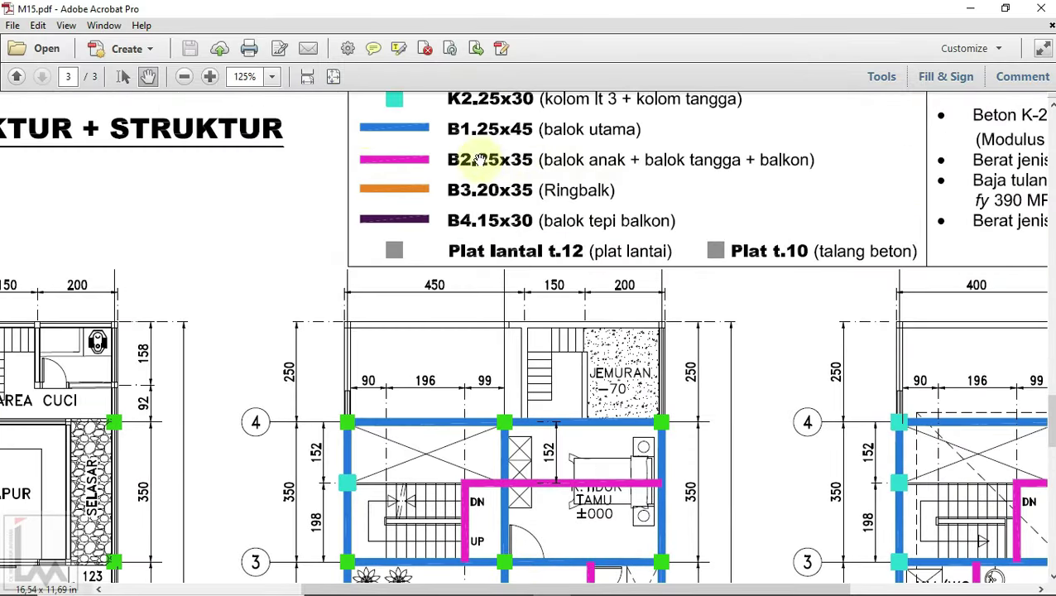
pyautogui.scroll(-3, 589, 348)
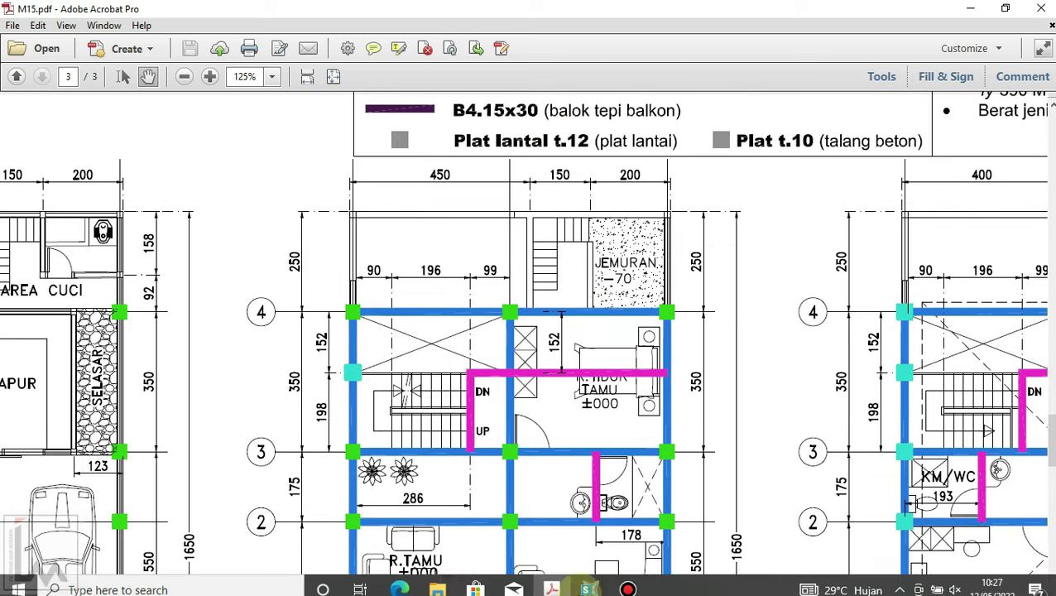
pyautogui.click(586, 588)
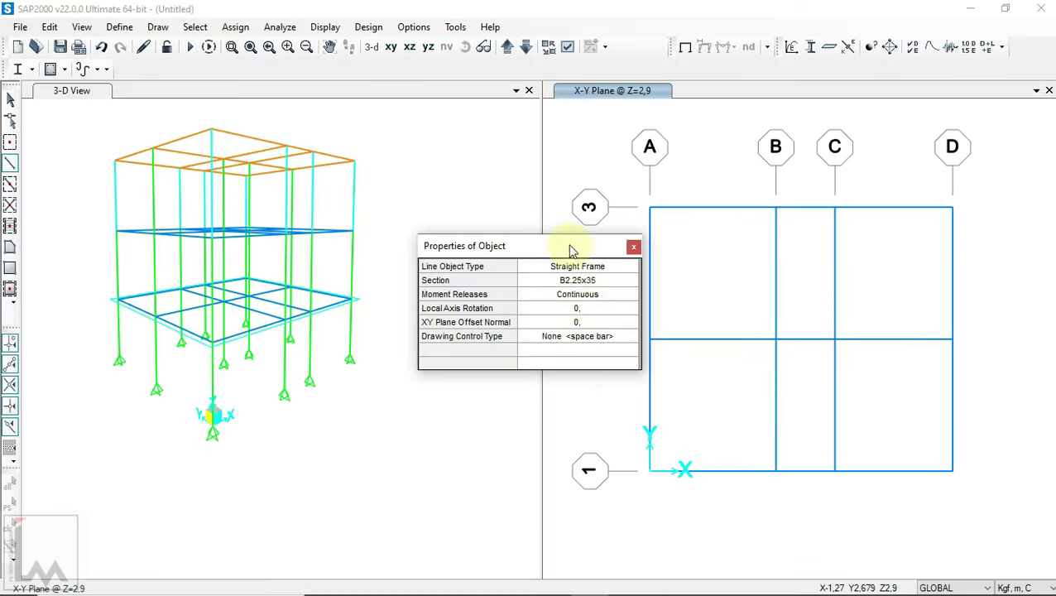
# - Draw the B2.25x35 beam from grid 1 to grid 3 between A and B, then compare with the PDF
pyautogui.moveTo(570, 250); pyautogui.dragTo(392, 261)
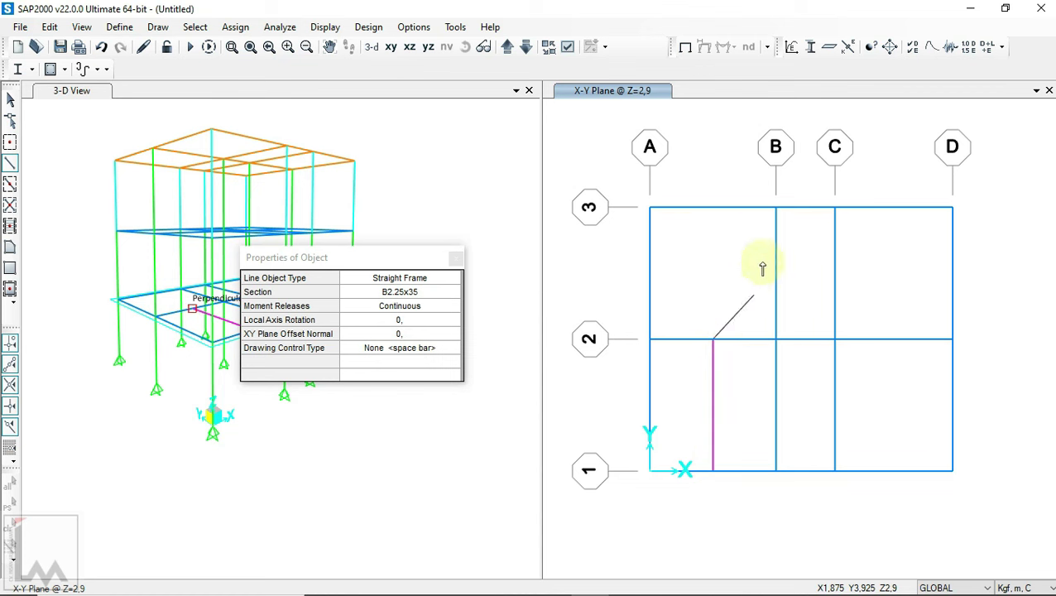
pyautogui.doubleClick(712, 206)
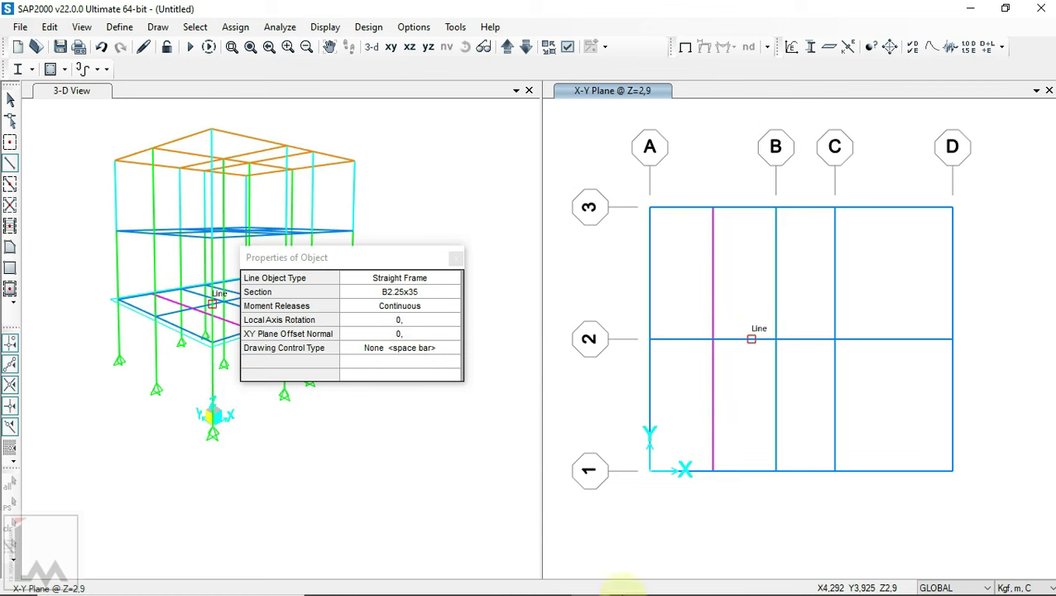
pyautogui.click(553, 578)
pyautogui.moveTo(608, 472); pyautogui.dragTo(601, 361)
pyautogui.scroll(-3, 620, 389)
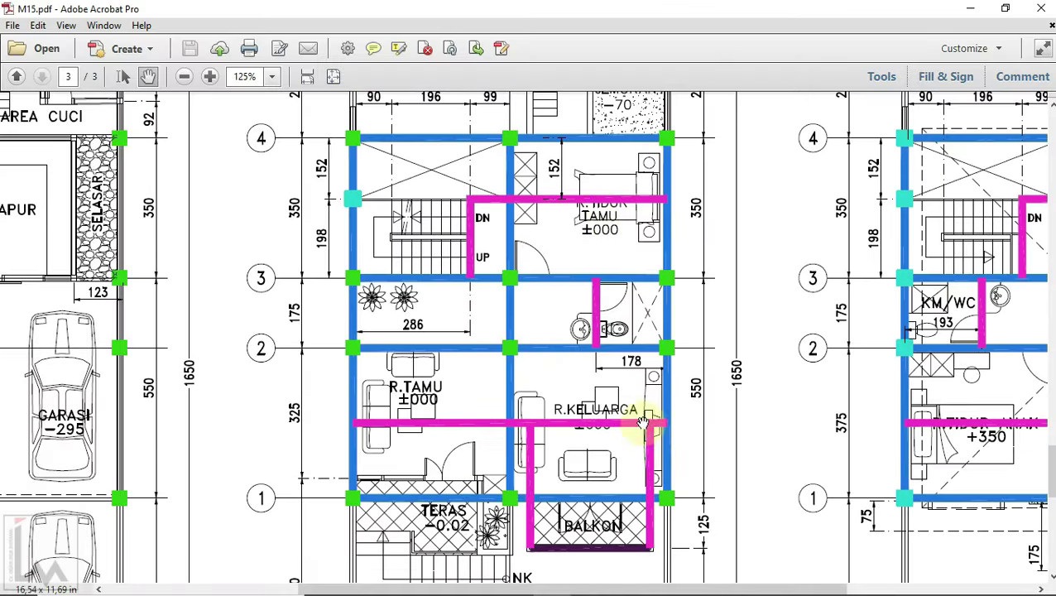
pyautogui.scroll(-1, 553, 414)
pyautogui.scroll(2, 553, 414)
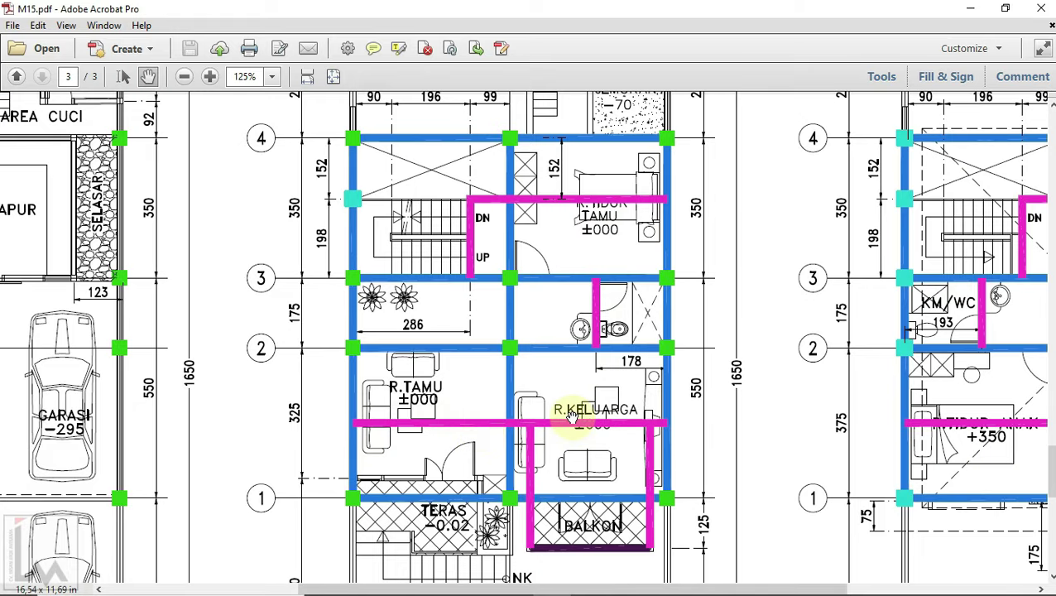
pyautogui.scroll(-1, 580, 422)
pyautogui.scroll(-2, 604, 420)
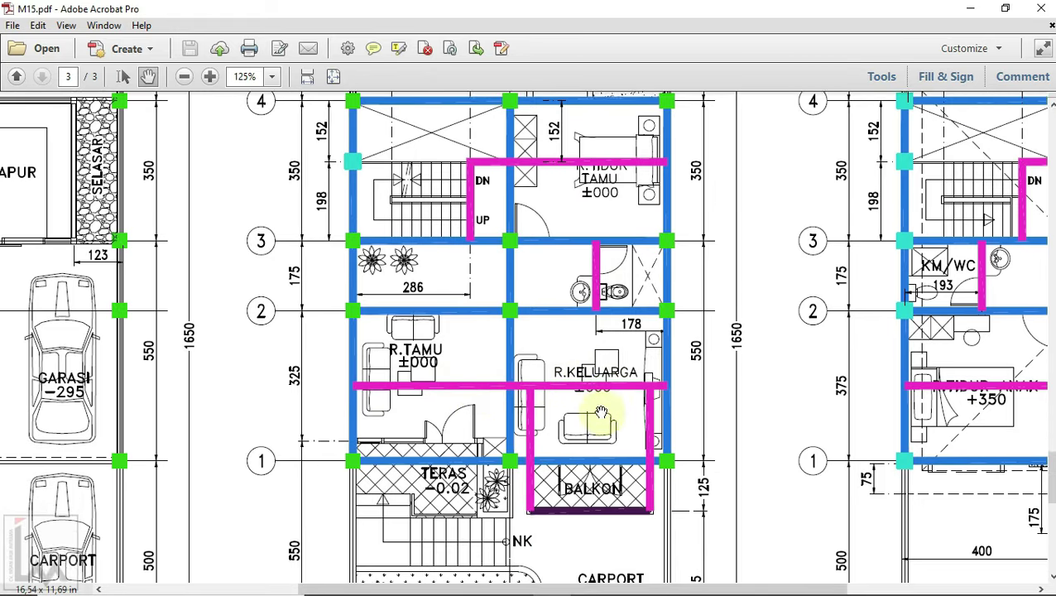
pyautogui.scroll(-3, 595, 418)
pyautogui.scroll(-2, 595, 414)
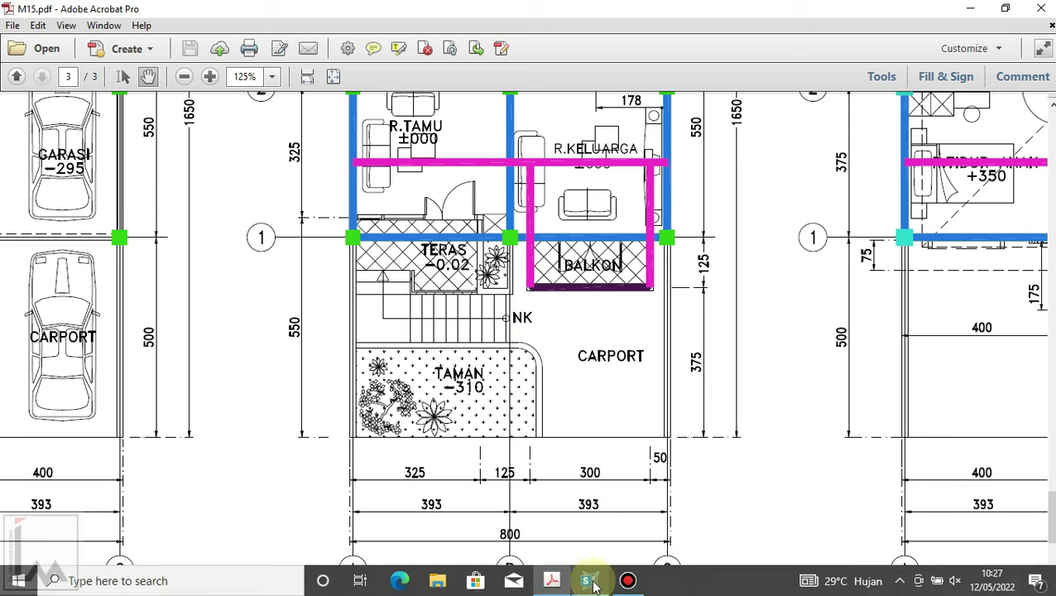
# - Zoom into the plan around grid A1 and select the beam along grid 1
pyautogui.click(589, 582)
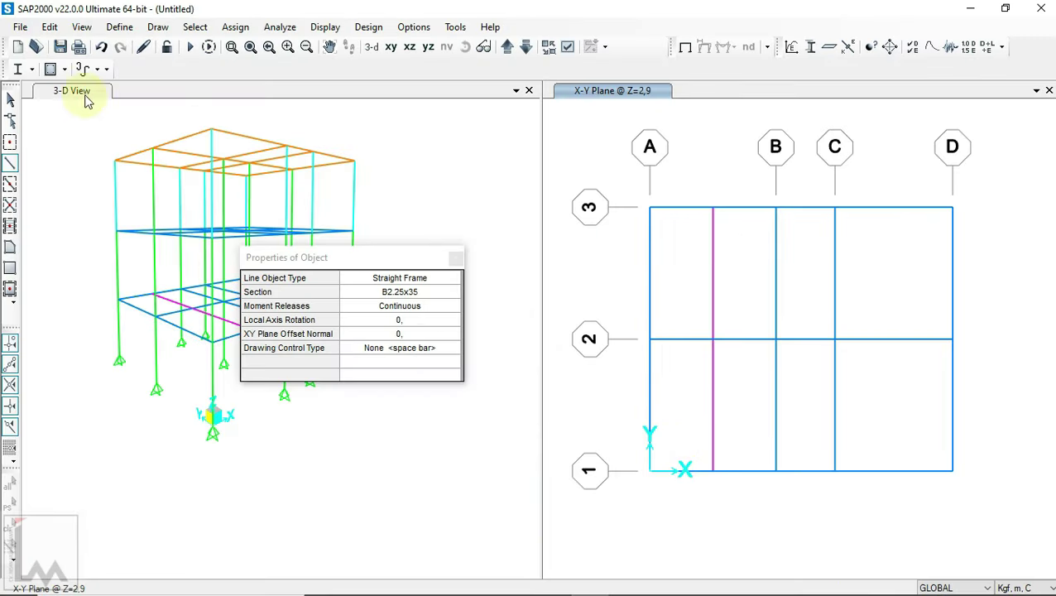
pyautogui.scroll(3, 737, 478)
pyautogui.moveTo(700, 441); pyautogui.dragTo(803, 479, button='middle')
pyautogui.click(807, 448)
pyautogui.click(50, 27)
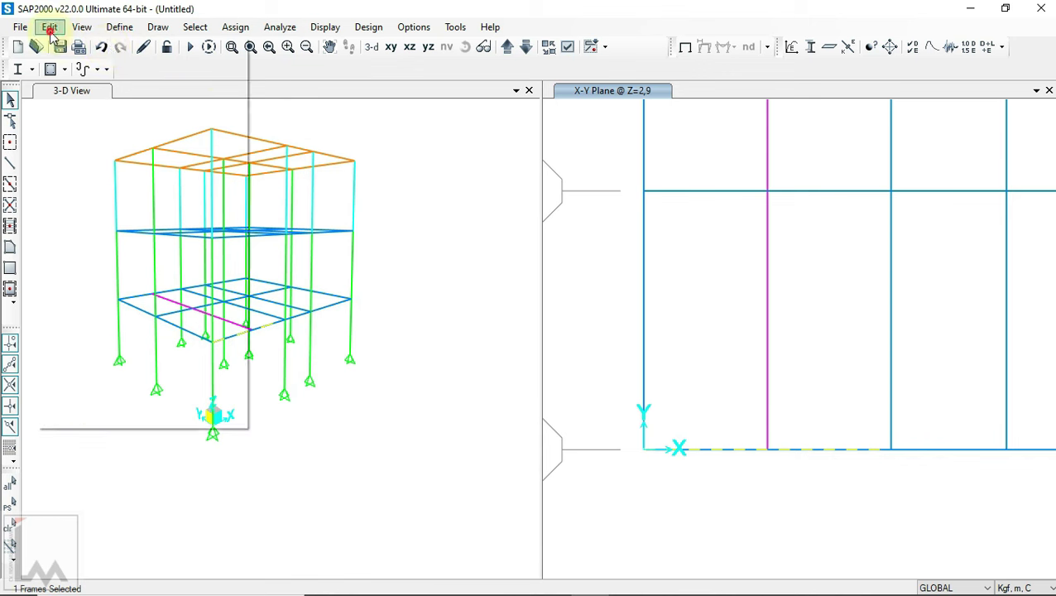
# - Replicate the grid 1 beam with dy 0,5 and the grid 2 beam with dy -0,5 inward
pyautogui.click(103, 221)
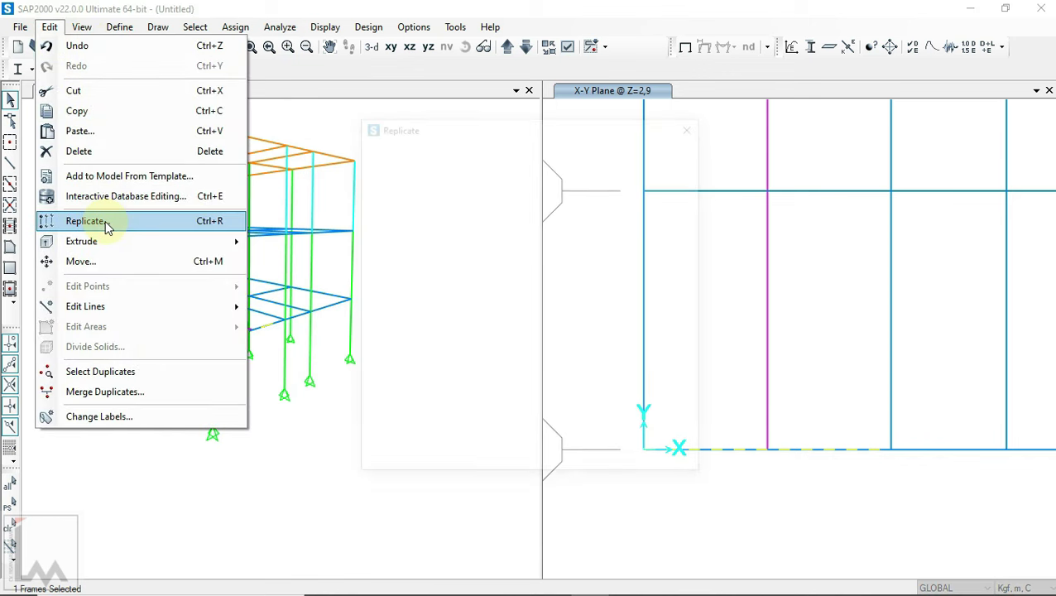
pyautogui.click(104, 221)
pyautogui.moveTo(542, 137); pyautogui.dragTo(318, 139)
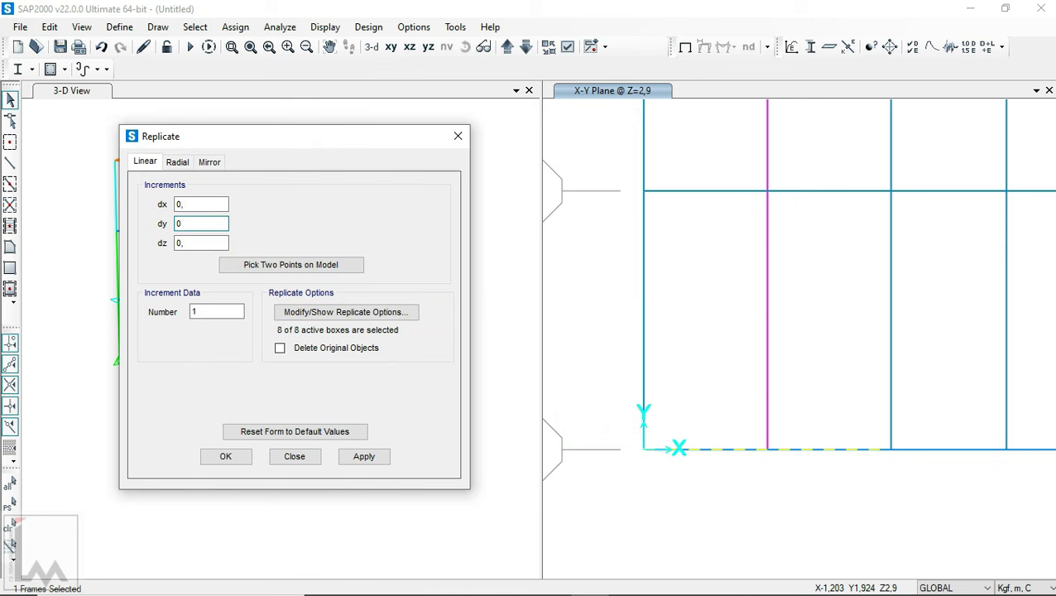
pyautogui.click(374, 458)
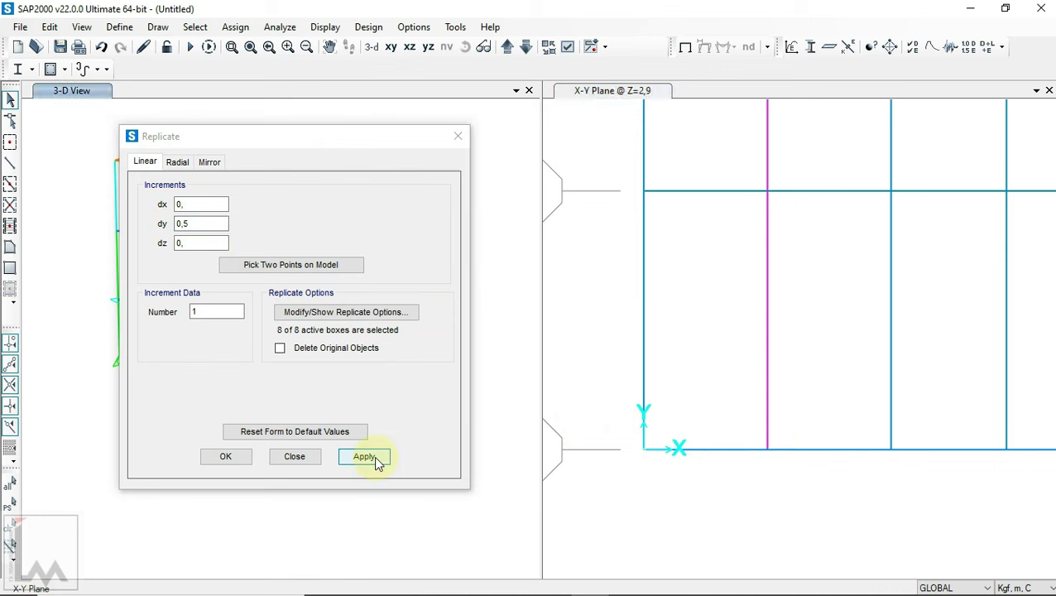
pyautogui.click(374, 457)
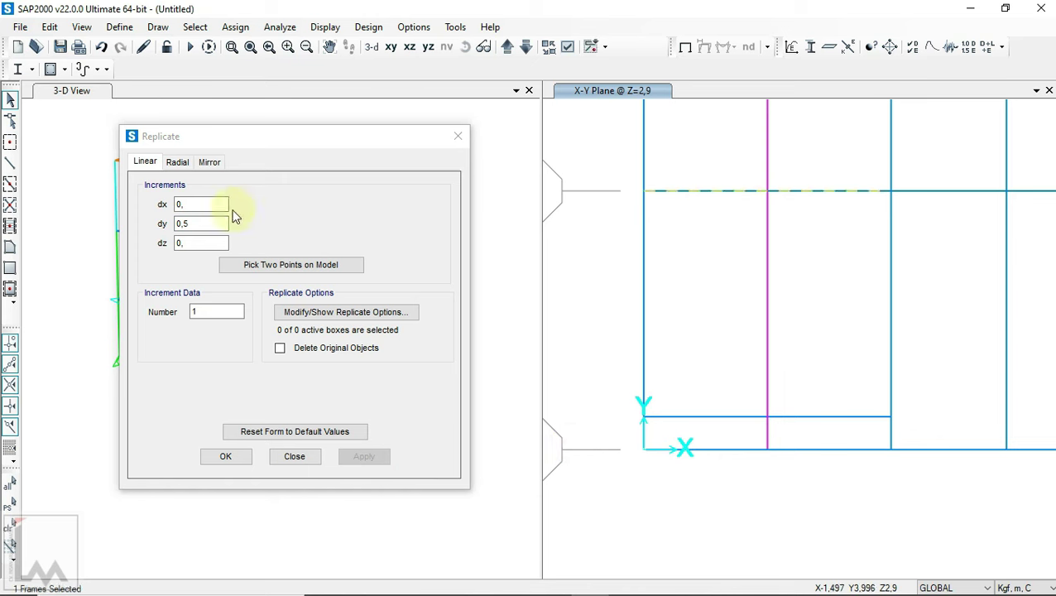
pyautogui.moveTo(202, 223); pyautogui.dragTo(178, 225)
pyautogui.write('-')
pyautogui.click(367, 458)
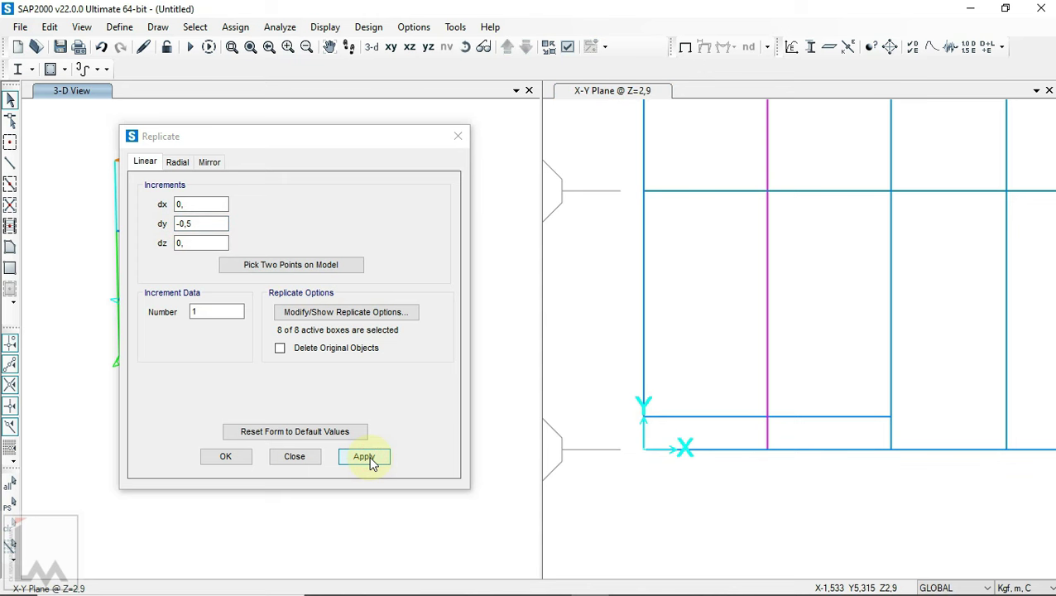
pyautogui.click(369, 458)
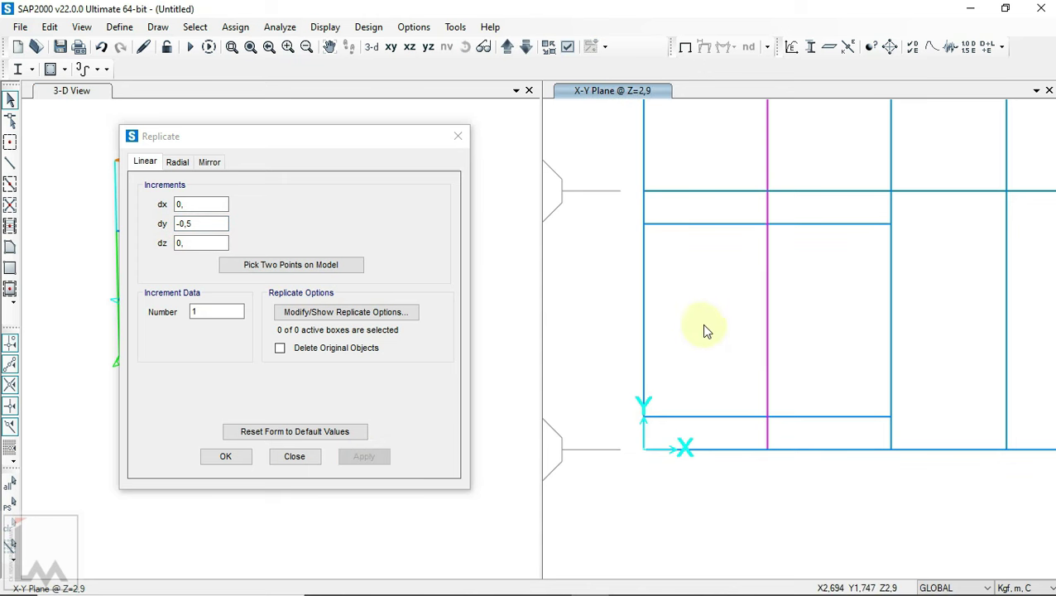
# - Replicate the grid A beam with dx -1,25 to create a balcony edge beam
pyautogui.moveTo(704, 329); pyautogui.dragTo(829, 324, button='middle')
pyautogui.click(552, 580)
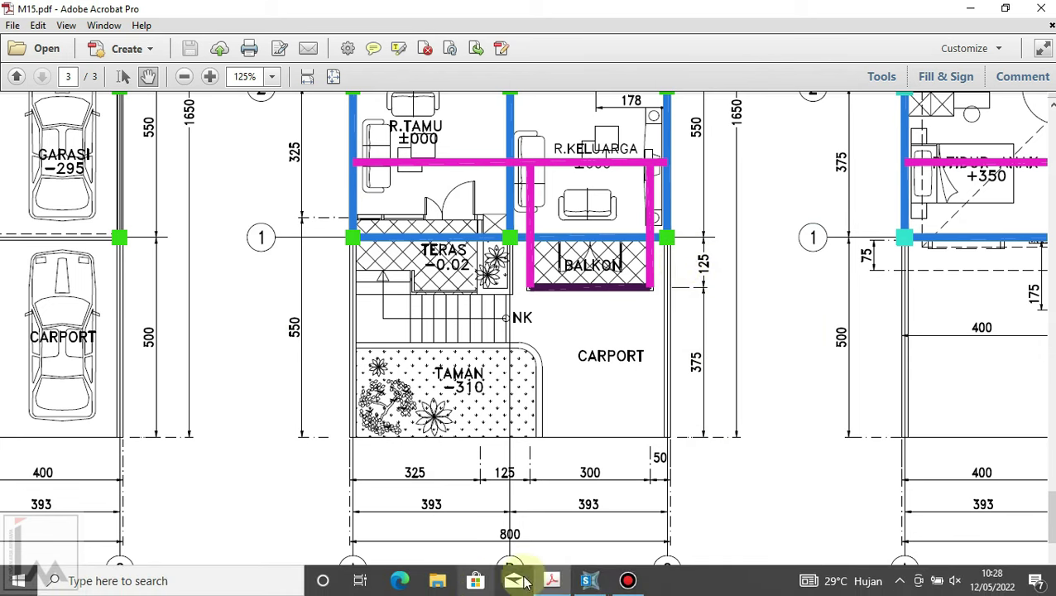
pyautogui.click(589, 581)
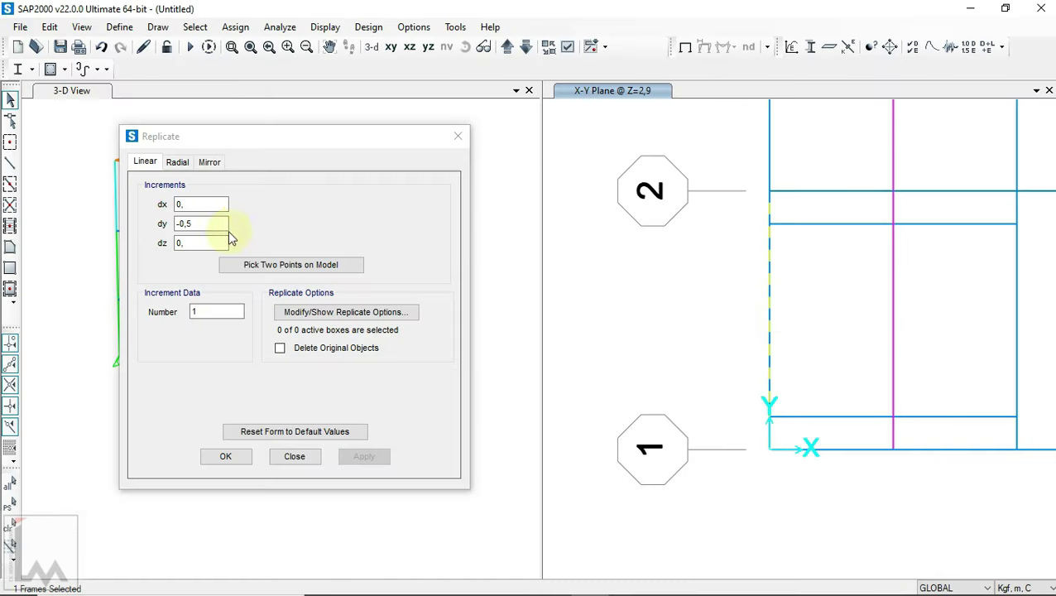
pyautogui.click(187, 225)
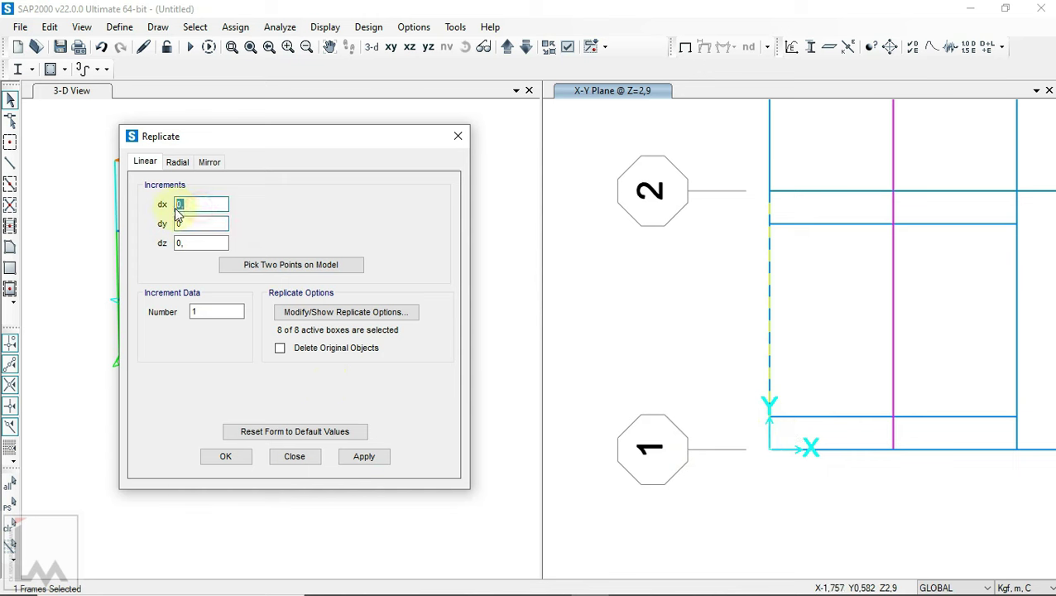
pyautogui.click(364, 458)
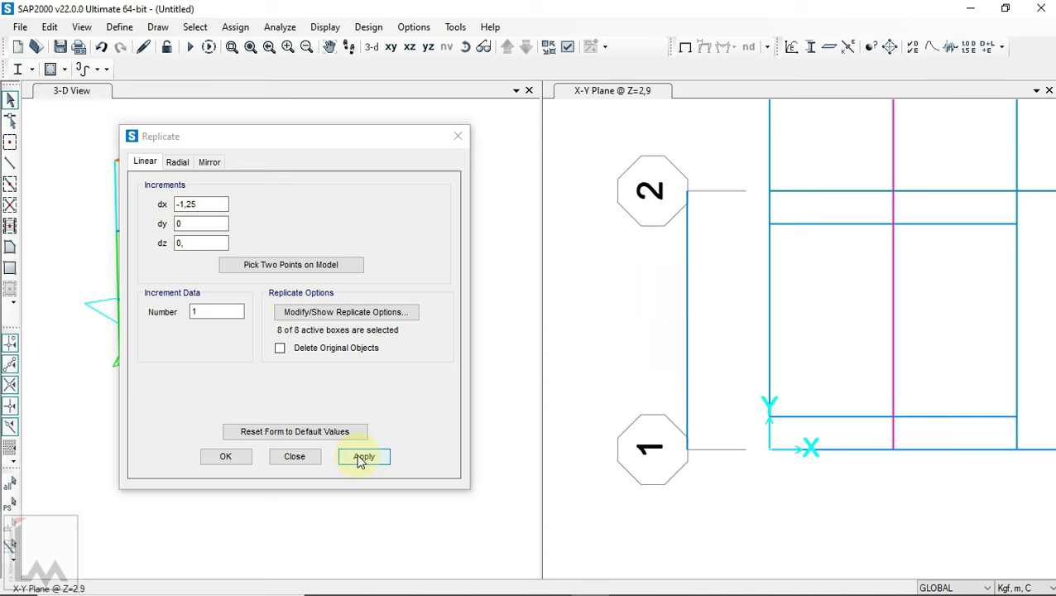
# - Select the new edge beam together with the two offset beams and their ends
pyautogui.click(685, 303)
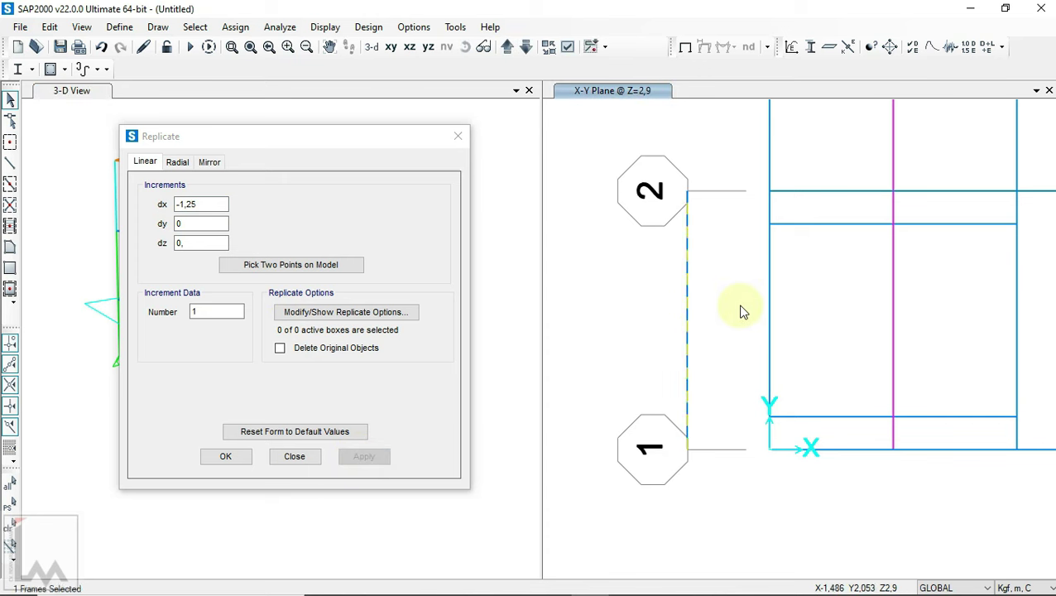
pyautogui.moveTo(816, 288); pyautogui.dragTo(819, 298)
pyautogui.click(815, 417)
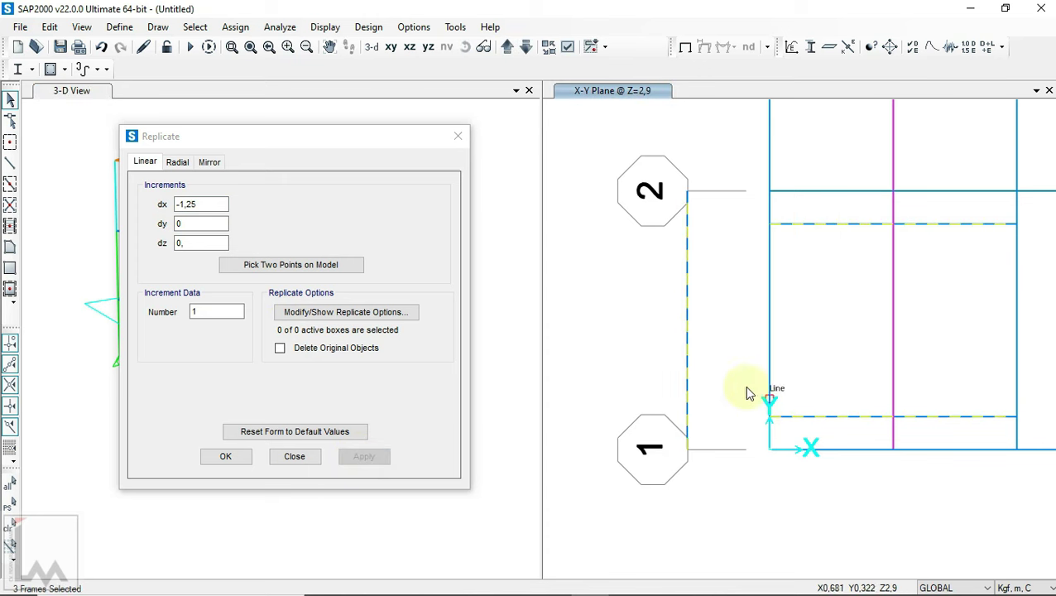
pyautogui.moveTo(796, 438); pyautogui.dragTo(795, 438)
pyautogui.moveTo(751, 217); pyautogui.dragTo(795, 247)
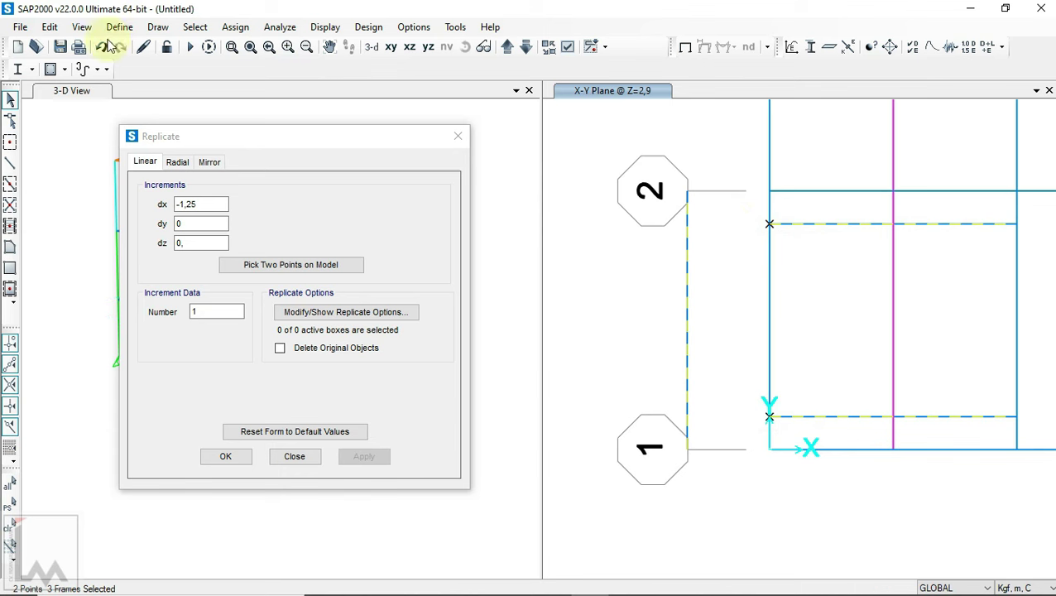
pyautogui.click(50, 28)
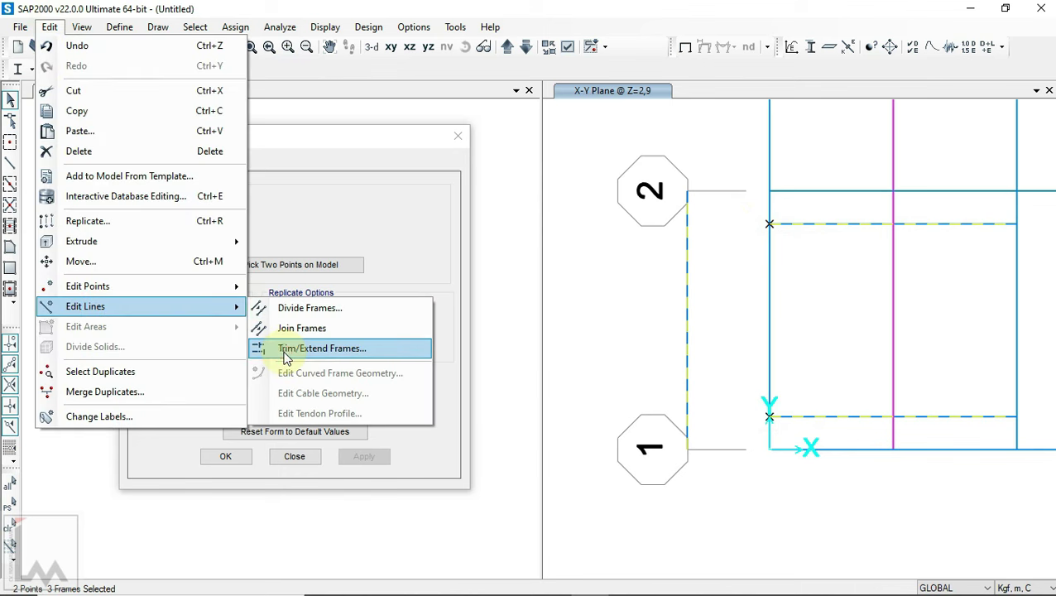
# - Extend the two offset beams out to the new edge beam using Extend Frames
pyautogui.click(286, 354)
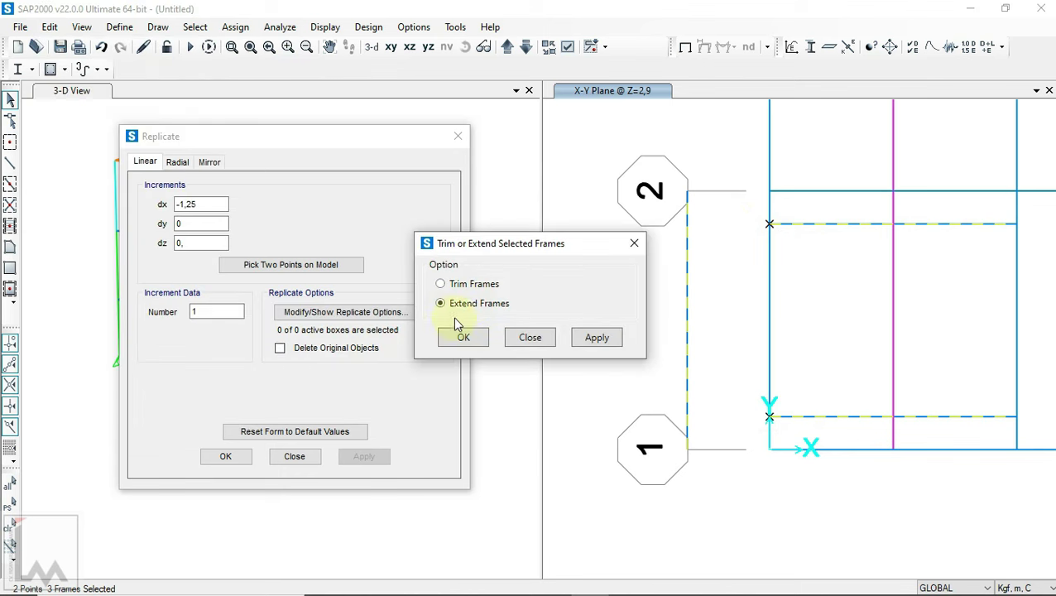
pyautogui.click(479, 341)
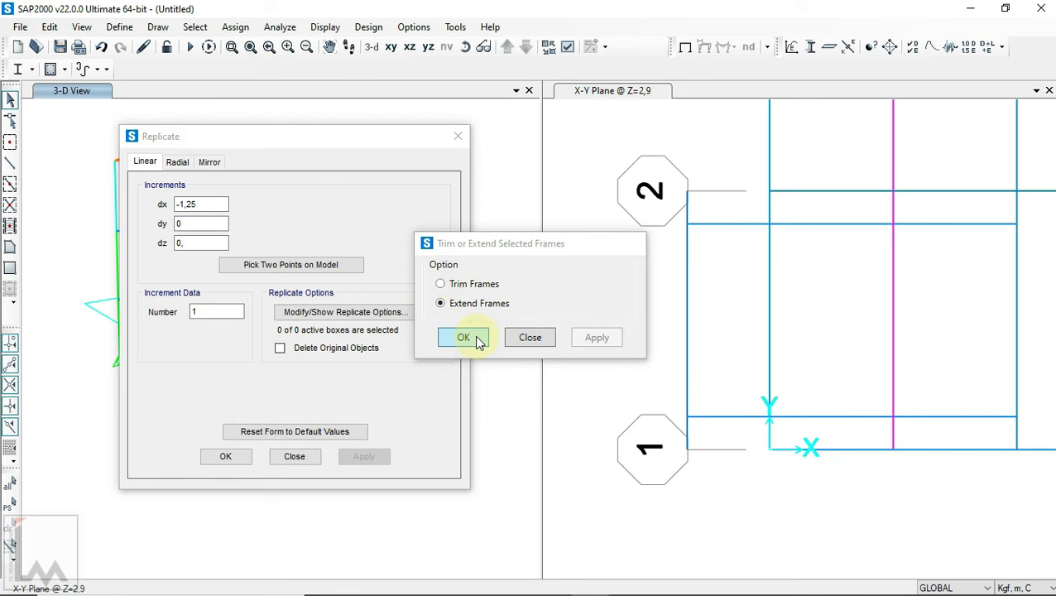
pyautogui.click(463, 338)
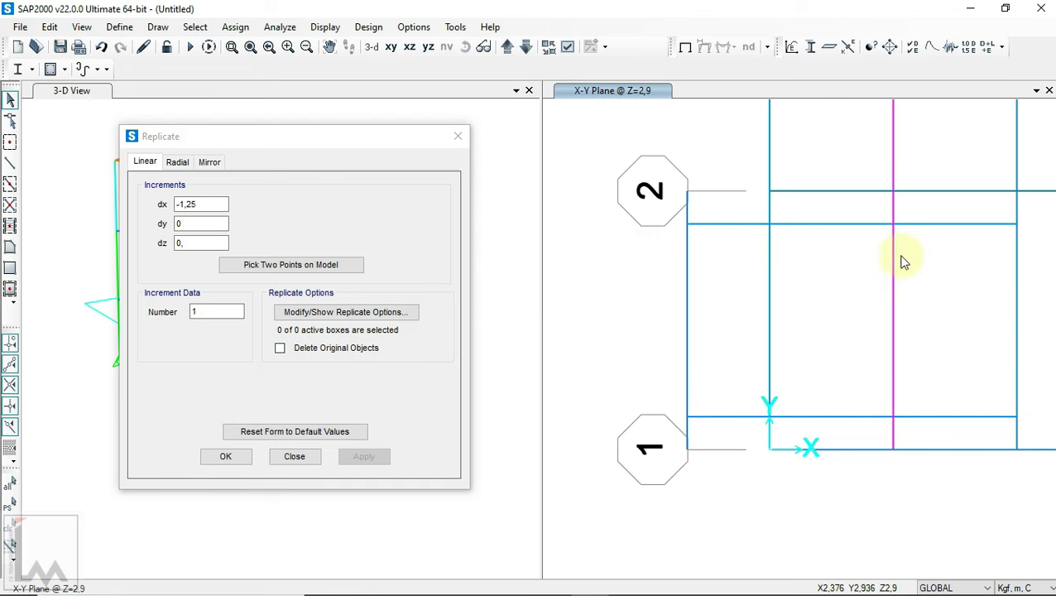
# - Select the two offset beams near grid A and the lower secondary beam segment
pyautogui.click(728, 247)
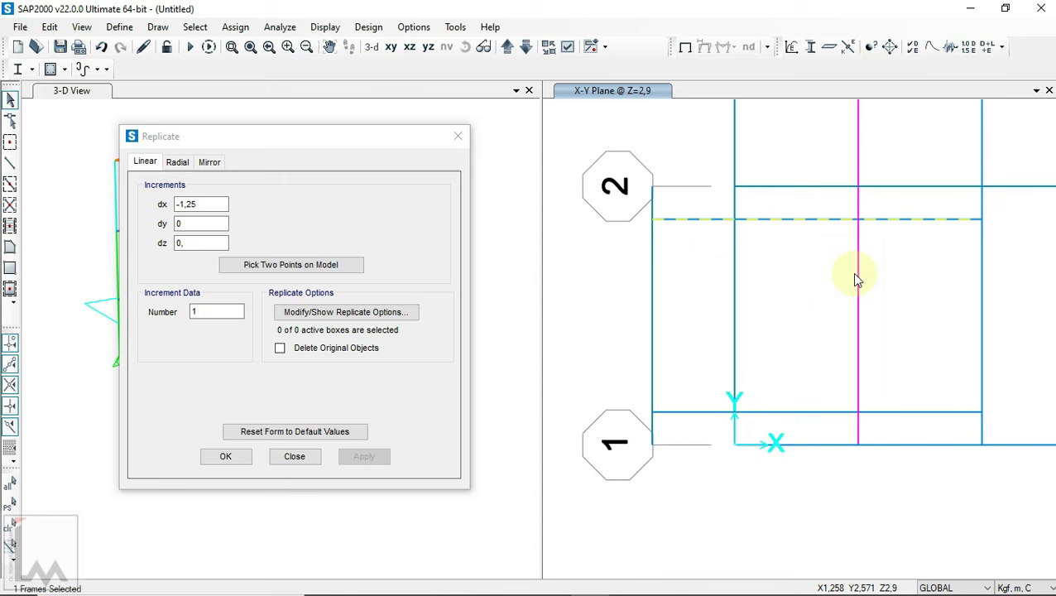
pyautogui.click(859, 331)
pyautogui.click(871, 314)
pyautogui.moveTo(701, 209); pyautogui.dragTo(683, 435)
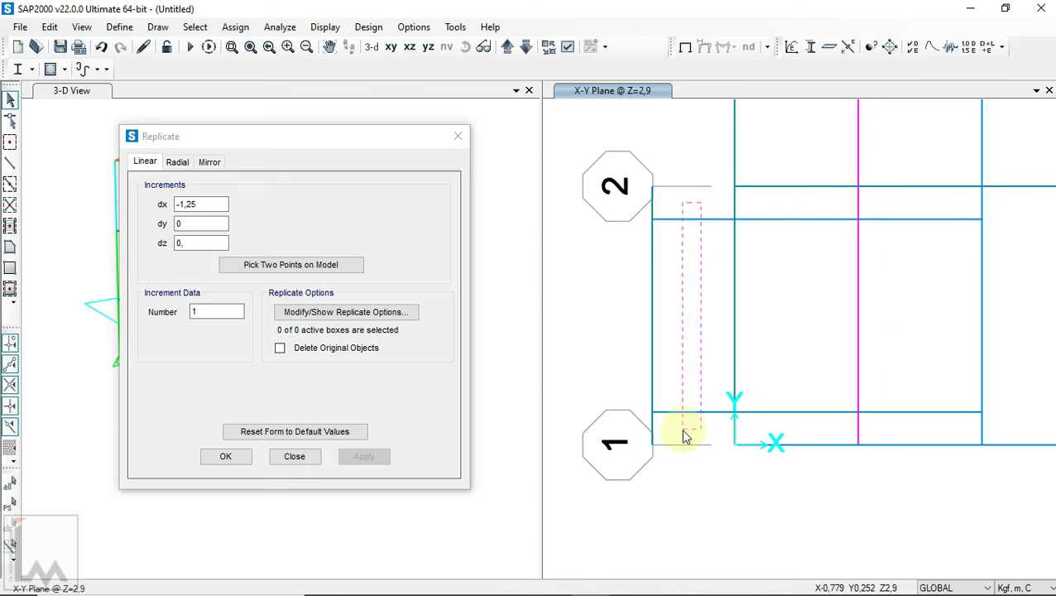
pyautogui.click(552, 579)
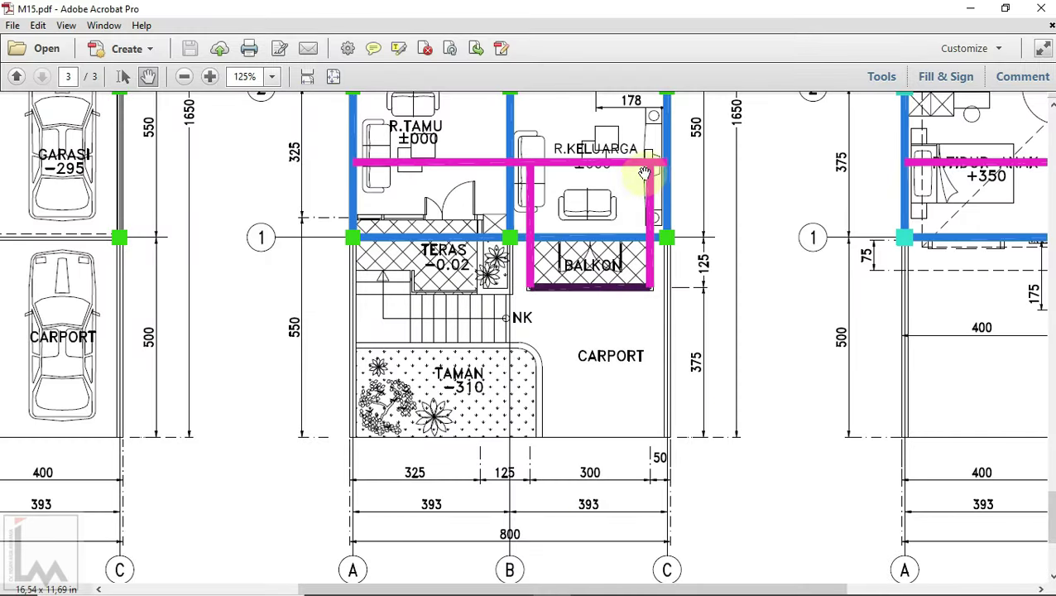
# - Assign section B2.25x35 to the selected secondary beams
pyautogui.click(593, 582)
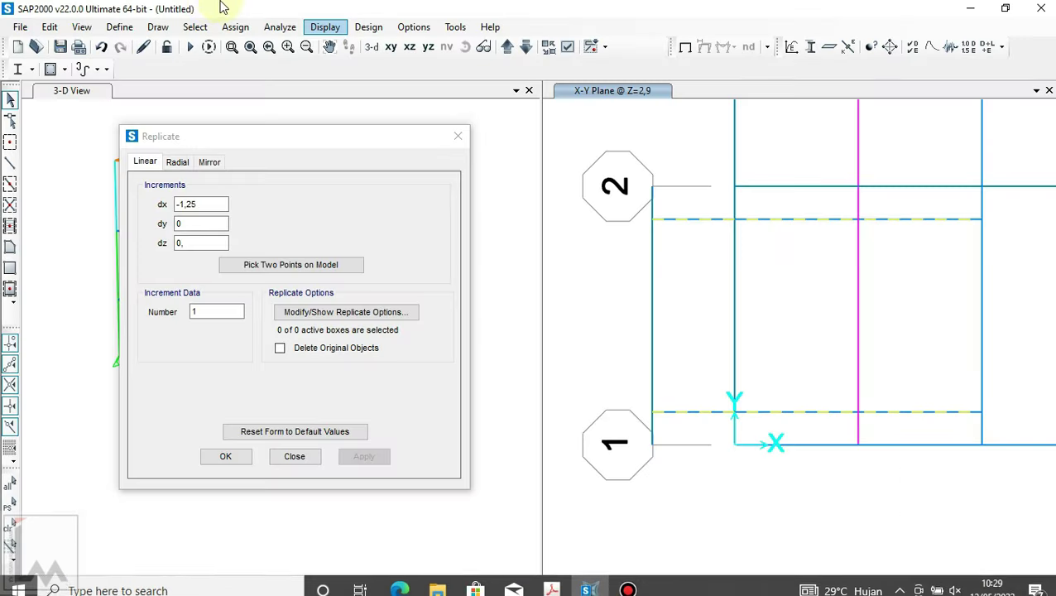
pyautogui.click(234, 27)
pyautogui.click(468, 73)
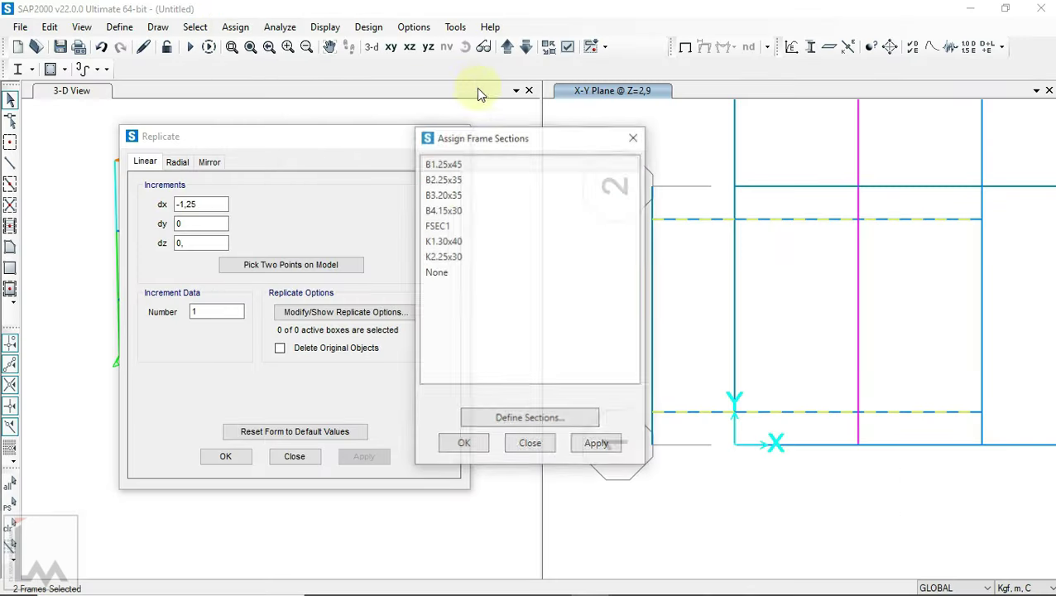
pyautogui.click(452, 181)
pyautogui.click(599, 451)
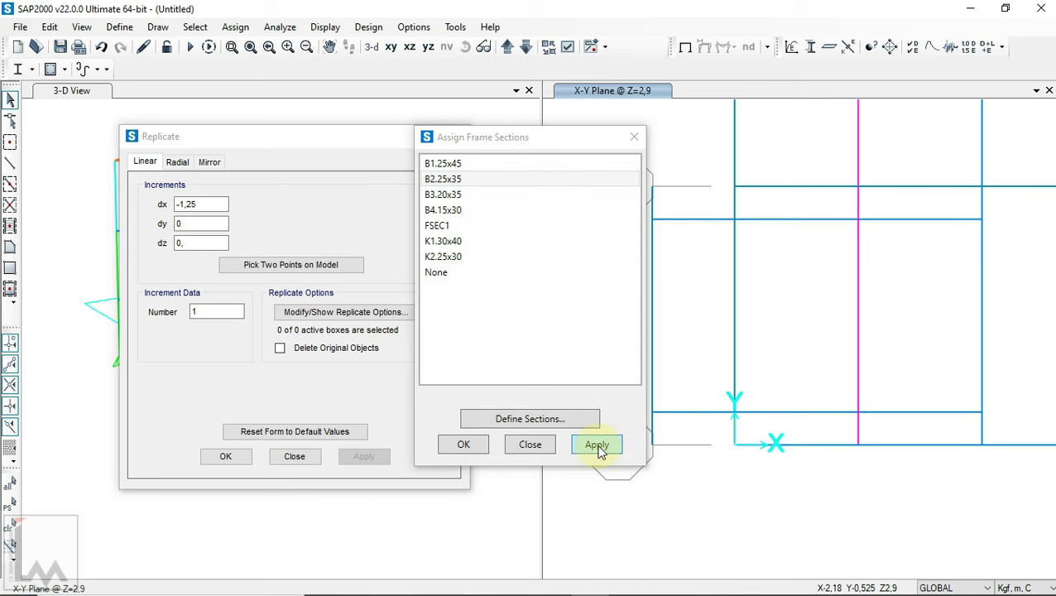
pyautogui.click(597, 445)
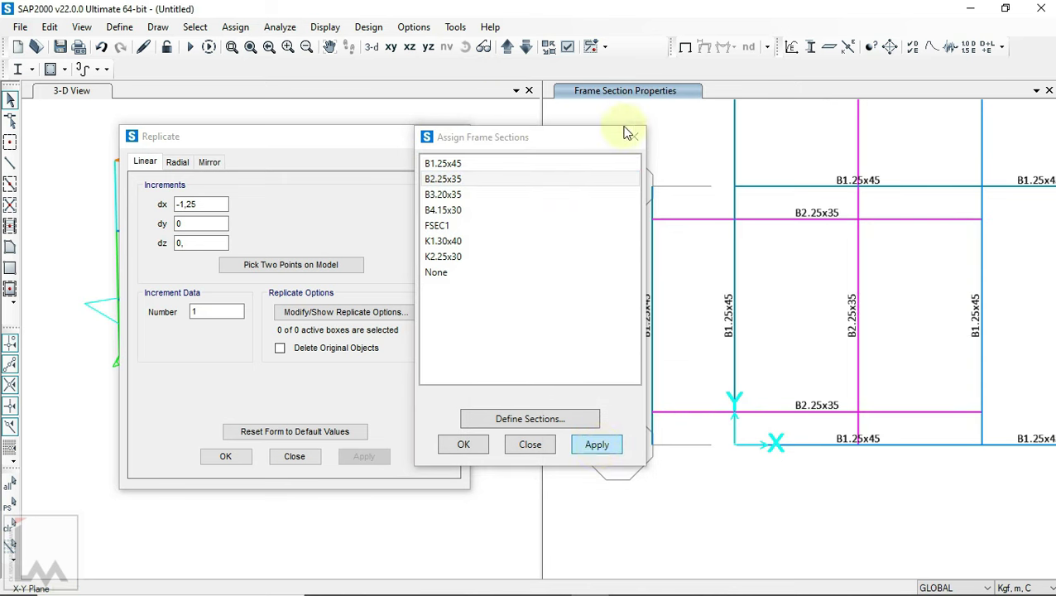
# - Select the left edge frame between grids 1 and 2, checking its section in the PDF legend
pyautogui.moveTo(628, 132); pyautogui.dragTo(483, 137)
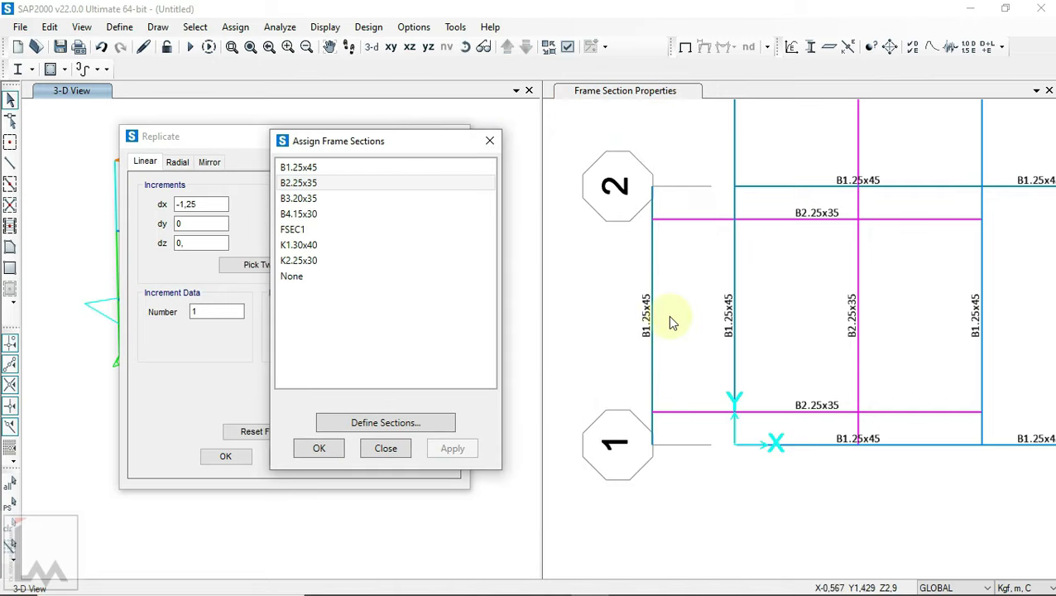
pyautogui.click(649, 307)
pyautogui.click(552, 582)
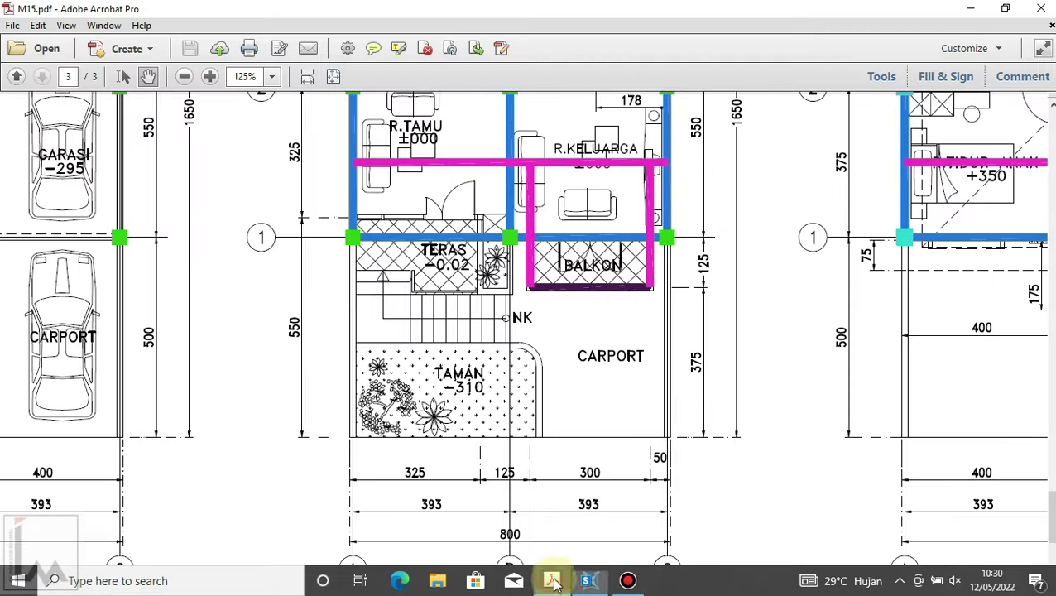
pyautogui.scroll(3, 579, 298)
pyautogui.scroll(4, 587, 348)
pyautogui.scroll(1, 583, 298)
pyautogui.click(596, 579)
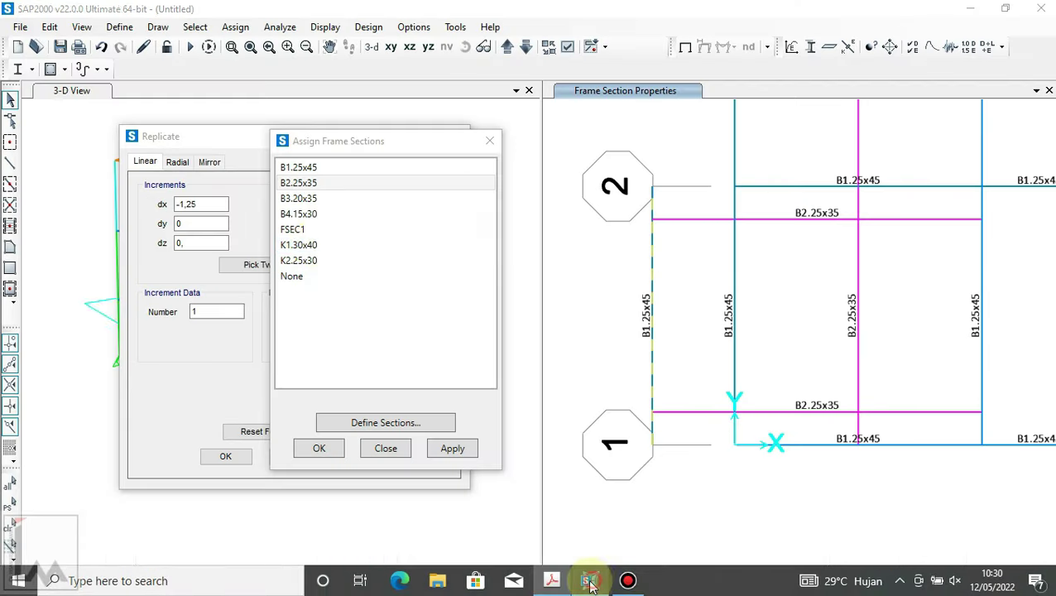
# - Assign B4.15x30 to the edge frame, close both dialogs, and select the two B2.25x35 beams
pyautogui.click(298, 214)
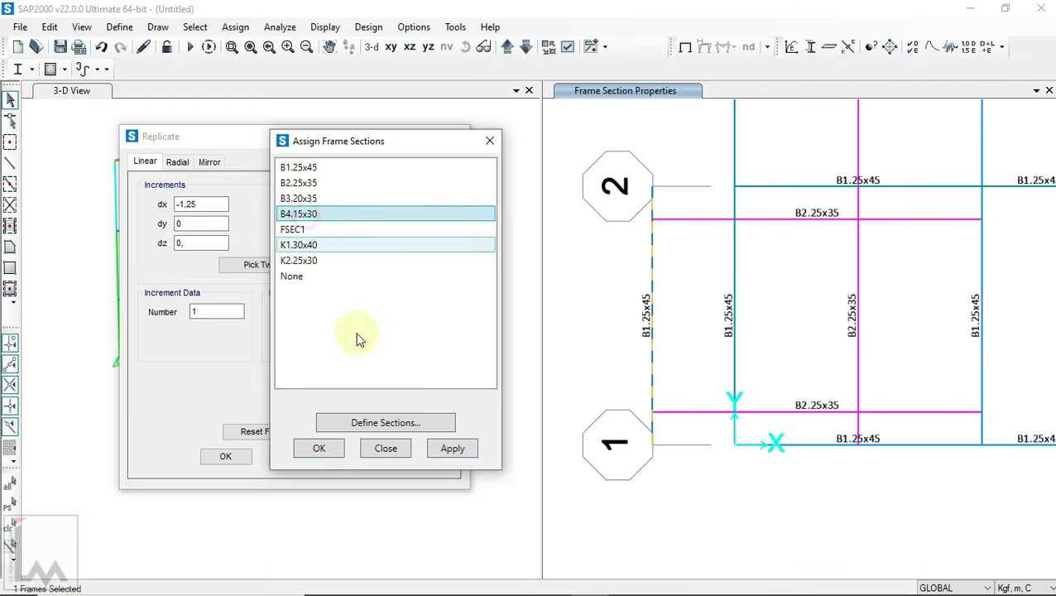
pyautogui.click(323, 448)
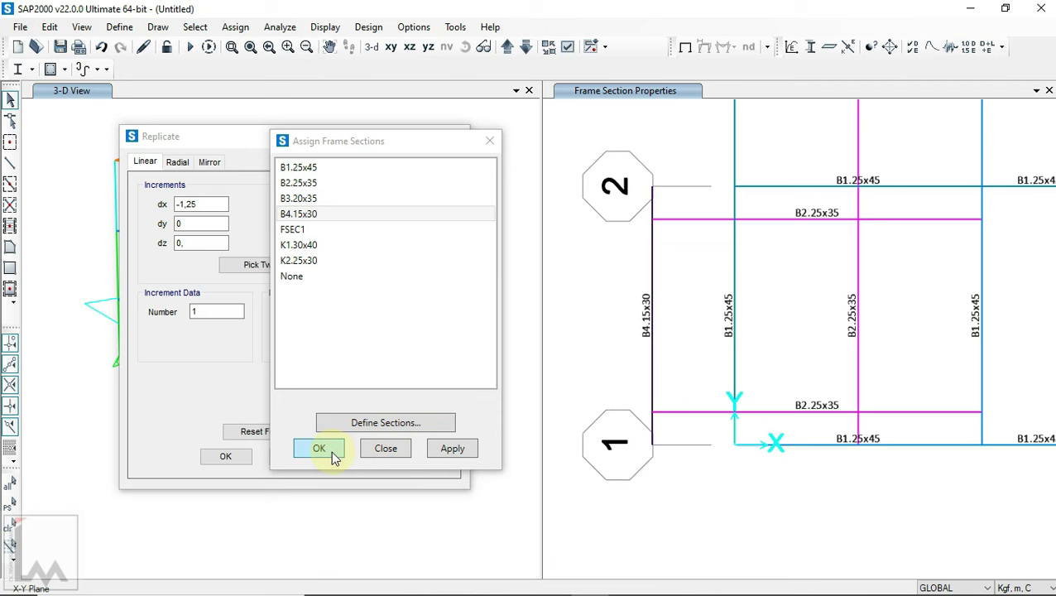
pyautogui.click(319, 448)
pyautogui.click(226, 457)
pyautogui.click(698, 205)
pyautogui.moveTo(683, 435); pyautogui.dragTo(683, 430)
# - Trim the B4.15x30 edge beam where the B2.25x35 beams meet it
pyautogui.moveTo(669, 270); pyautogui.dragTo(627, 286)
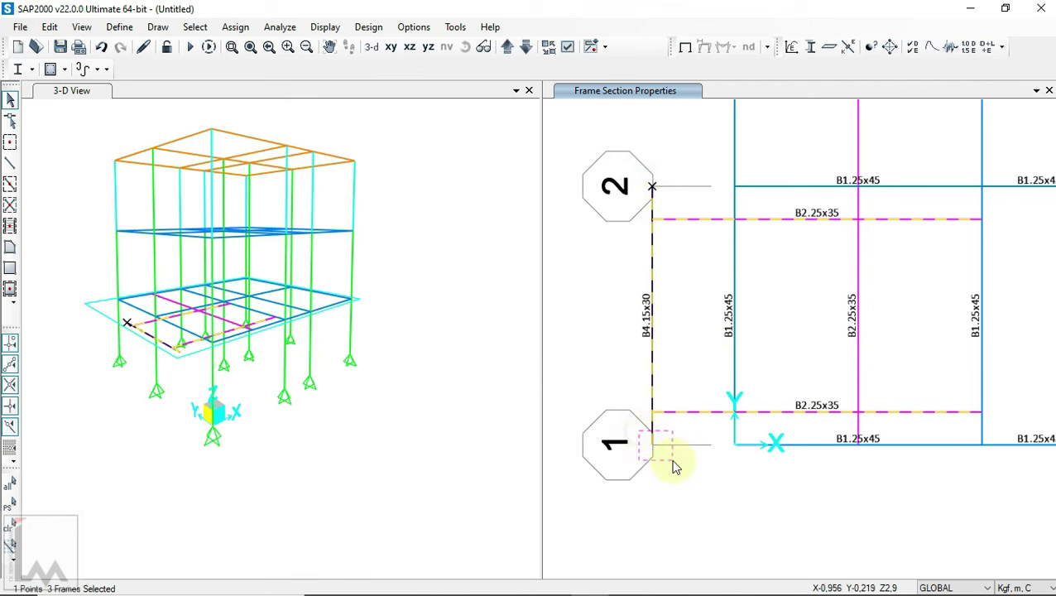
pyautogui.click(49, 27)
pyautogui.moveTo(87, 285)
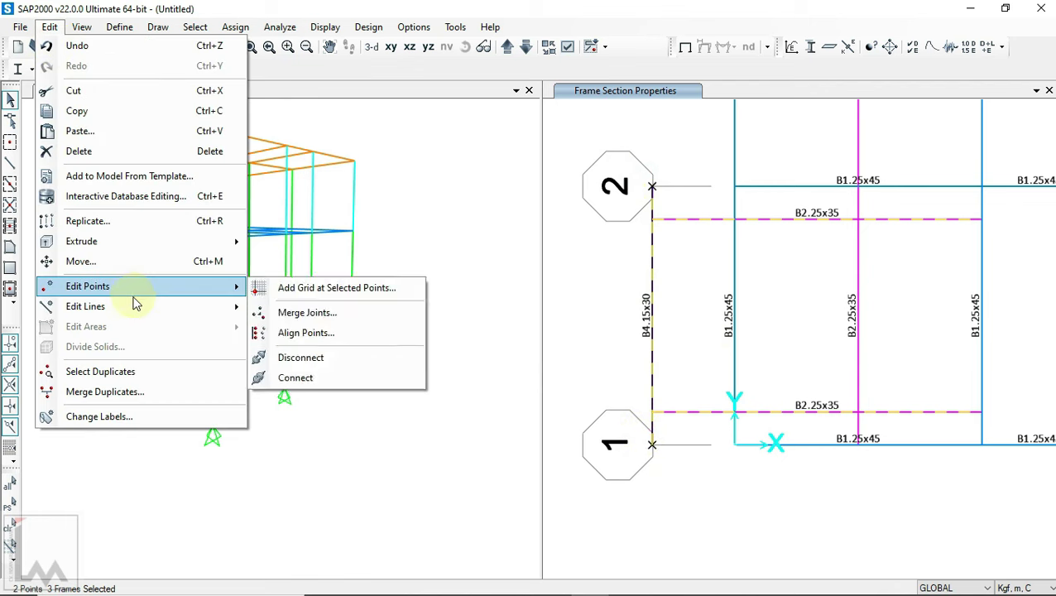
pyautogui.click(286, 342)
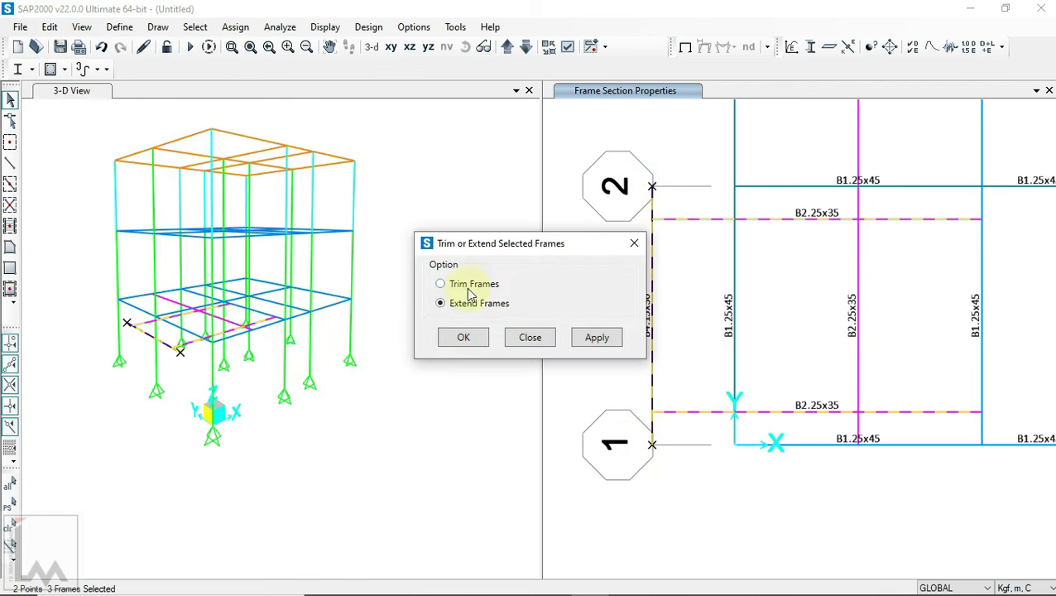
pyautogui.click(462, 338)
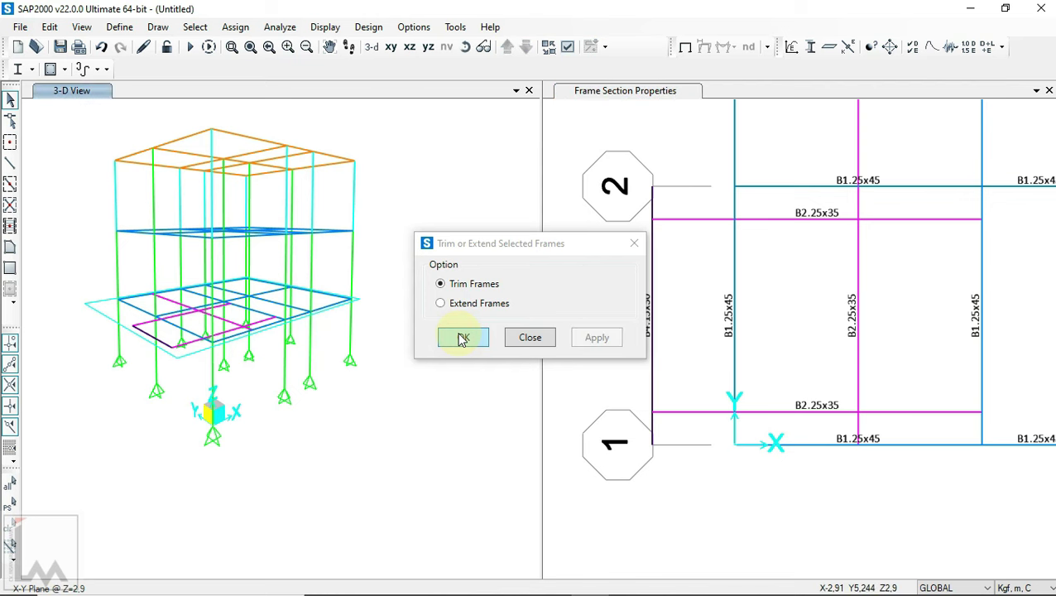
pyautogui.click(506, 337)
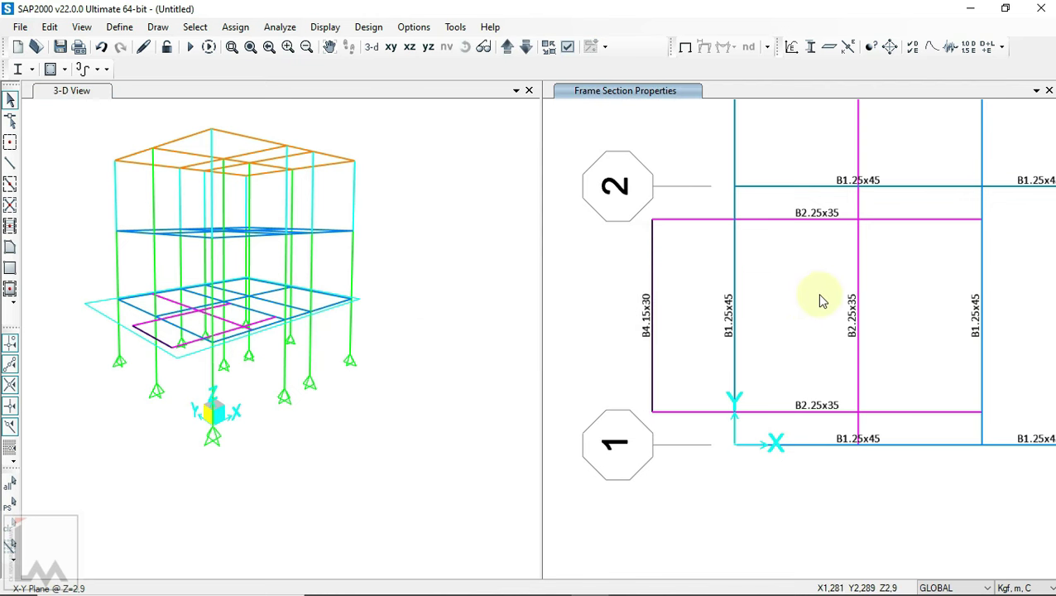
# - Trim both B2.25x35 offset beams back to the vertical secondary beam
pyautogui.moveTo(817, 292); pyautogui.dragTo(710, 297, button='middle')
pyautogui.moveTo(828, 197); pyautogui.dragTo(782, 438)
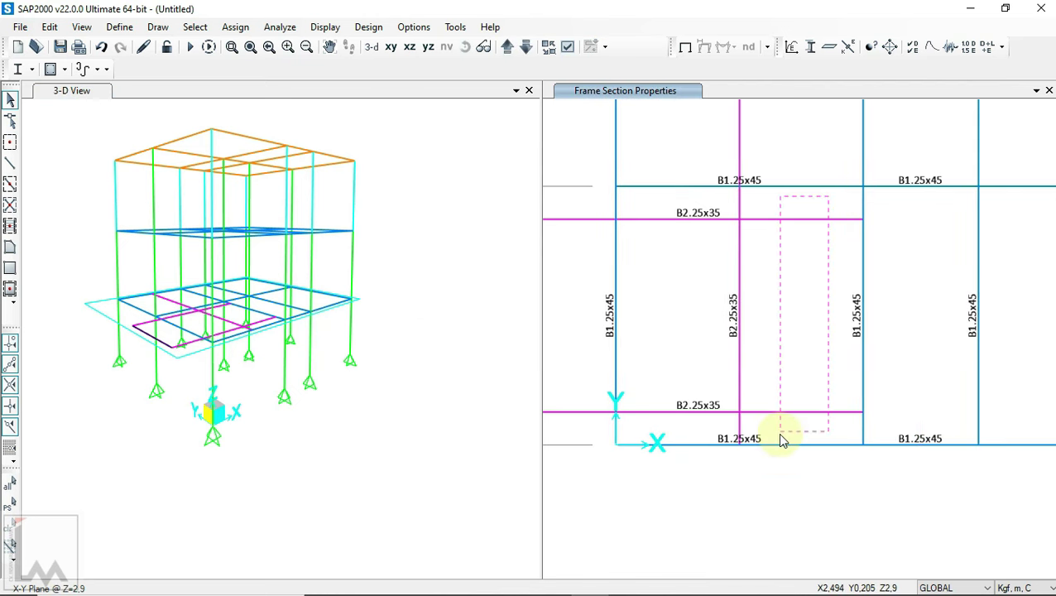
pyautogui.click(862, 218)
pyautogui.moveTo(835, 389); pyautogui.dragTo(875, 429)
pyautogui.click(738, 356)
pyautogui.click(50, 27)
pyautogui.moveTo(86, 307)
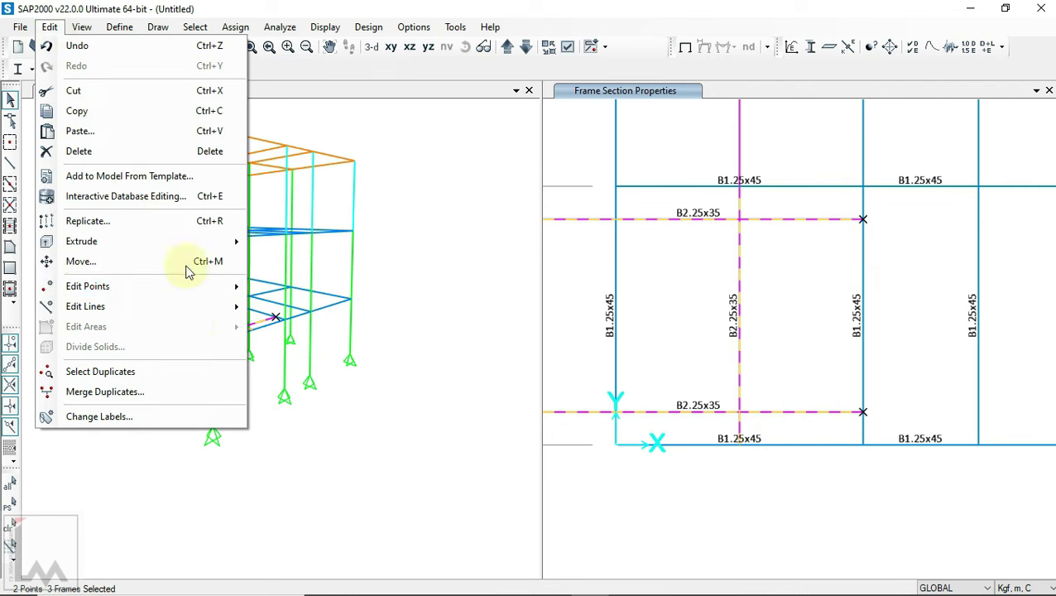
pyautogui.click(291, 347)
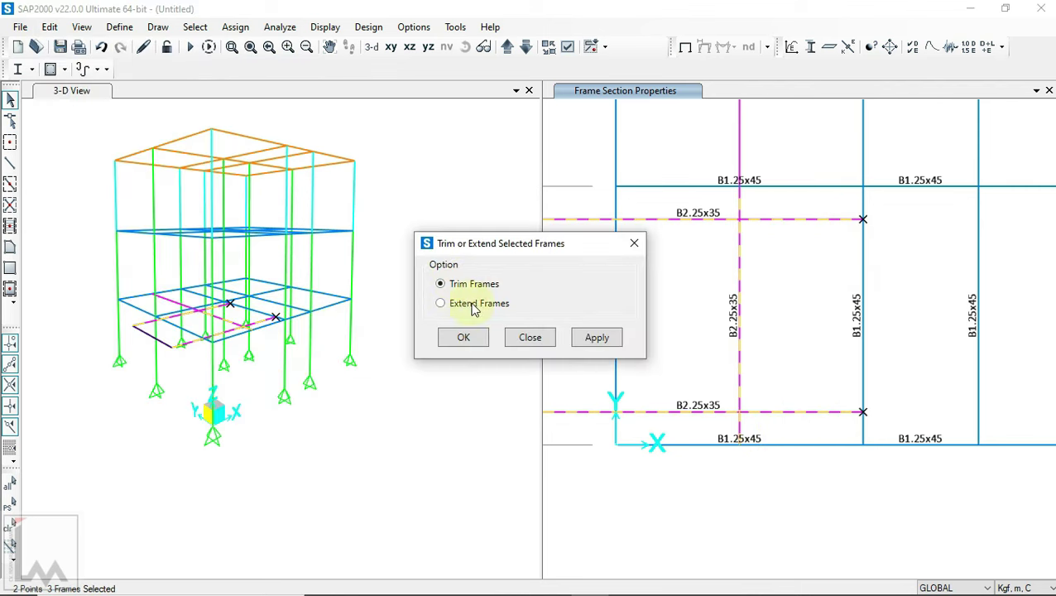
pyautogui.click(472, 339)
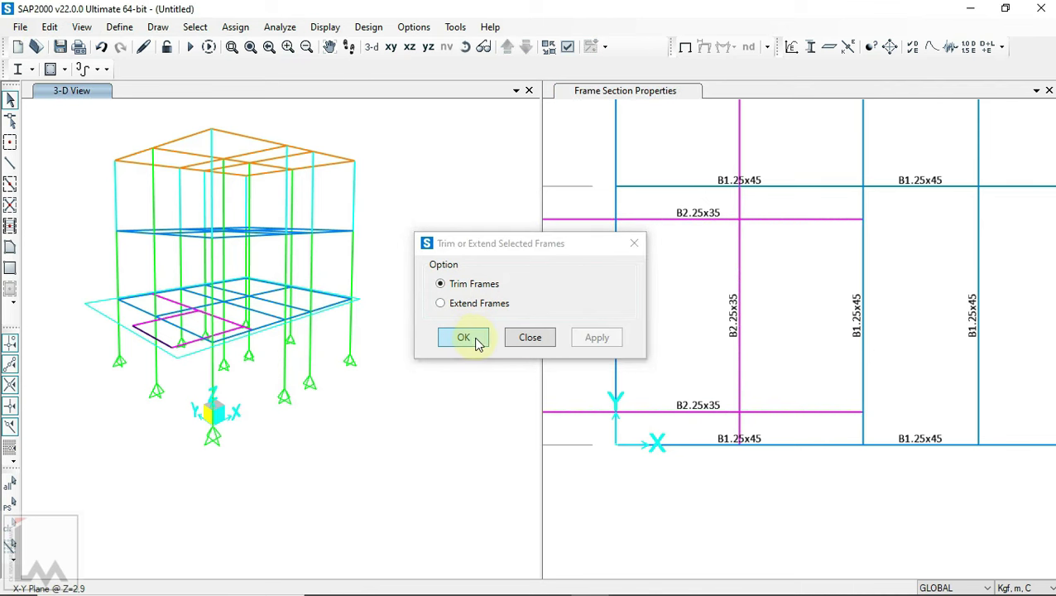
pyautogui.click(464, 338)
# - Review the balcony area on the M15.pdf floor plan
pyautogui.scroll(-1, 695, 283)
pyautogui.scroll(1, 667, 278)
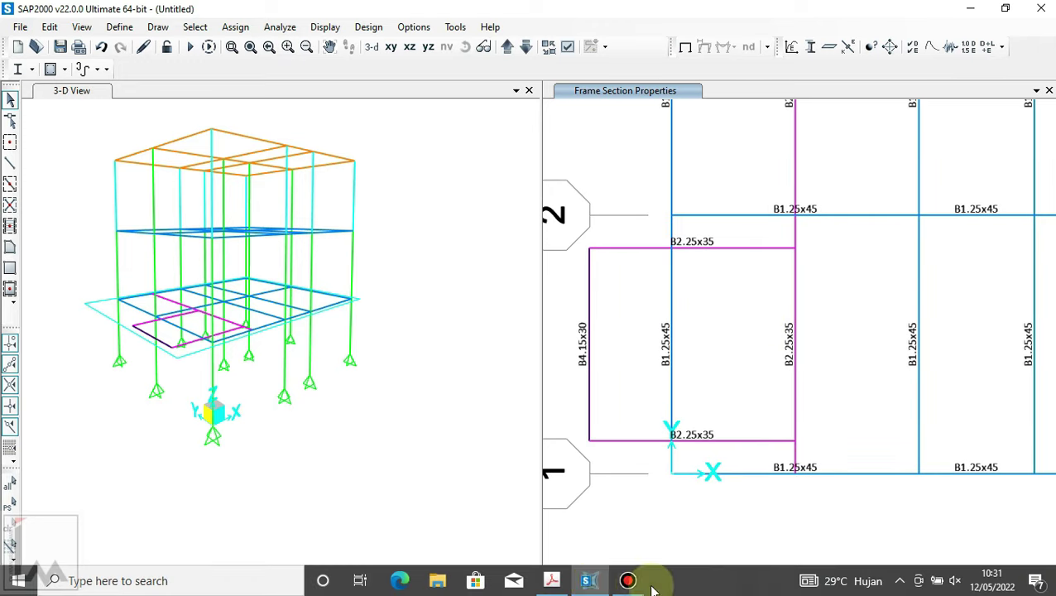
pyautogui.click(551, 580)
pyautogui.scroll(-10, 578, 406)
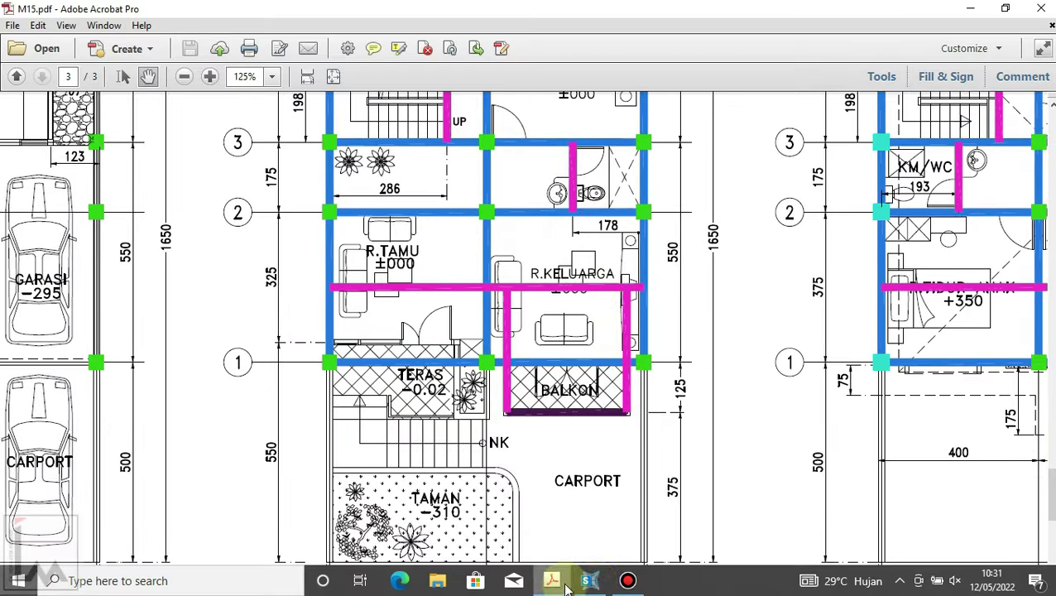
# - Divide the balcony edge, top, right vertical and bottom B2 beams at their intersections
pyautogui.click(588, 583)
pyautogui.moveTo(686, 288); pyautogui.dragTo(651, 319)
pyautogui.moveTo(815, 225); pyautogui.dragTo(758, 294)
pyautogui.moveTo(660, 263); pyautogui.dragTo(641, 236)
pyautogui.click(49, 27)
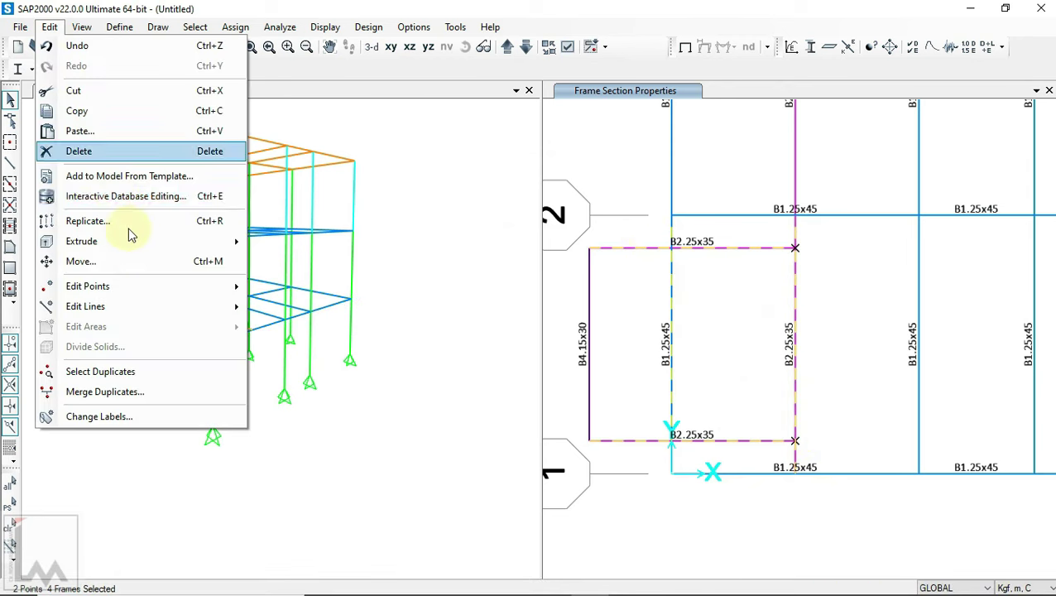
pyautogui.moveTo(86, 306)
pyautogui.click(281, 306)
pyautogui.click(285, 225)
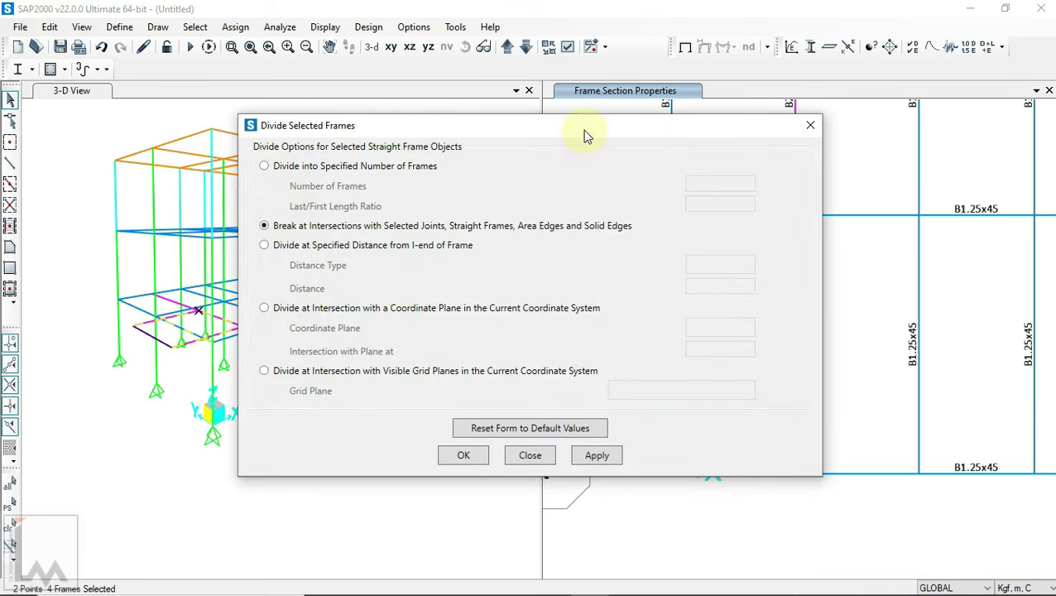
pyautogui.moveTo(583, 137); pyautogui.dragTo(411, 147)
pyautogui.click(291, 466)
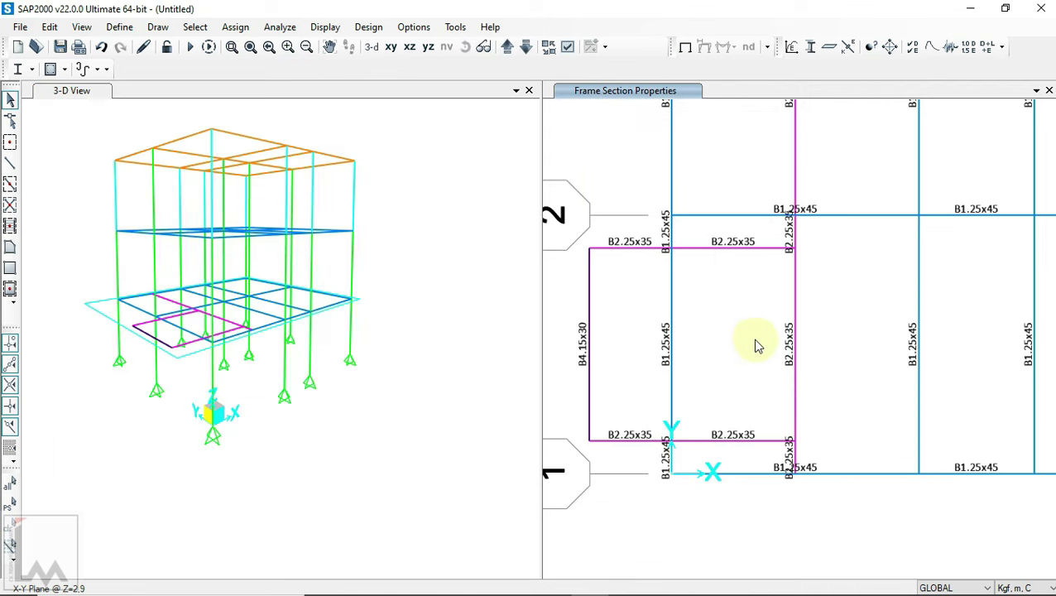
# - Zoom in and pick the B1.25x45 beam along grid 2, then clear the selection
pyautogui.scroll(2, 690, 327)
pyautogui.scroll(2, 684, 330)
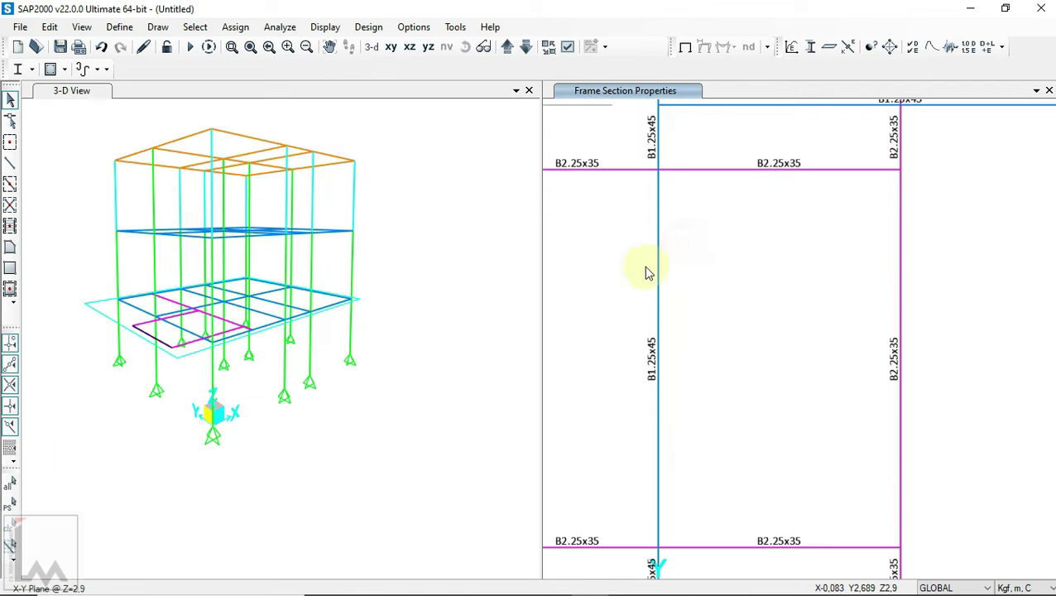
pyautogui.scroll(-2, 686, 228)
pyautogui.scroll(2, 682, 207)
pyautogui.scroll(-2, 667, 202)
pyautogui.moveTo(808, 231); pyautogui.dragTo(751, 276, button='middle')
pyautogui.scroll(2, 741, 256)
pyautogui.click(731, 239)
pyautogui.scroll(-2, 744, 249)
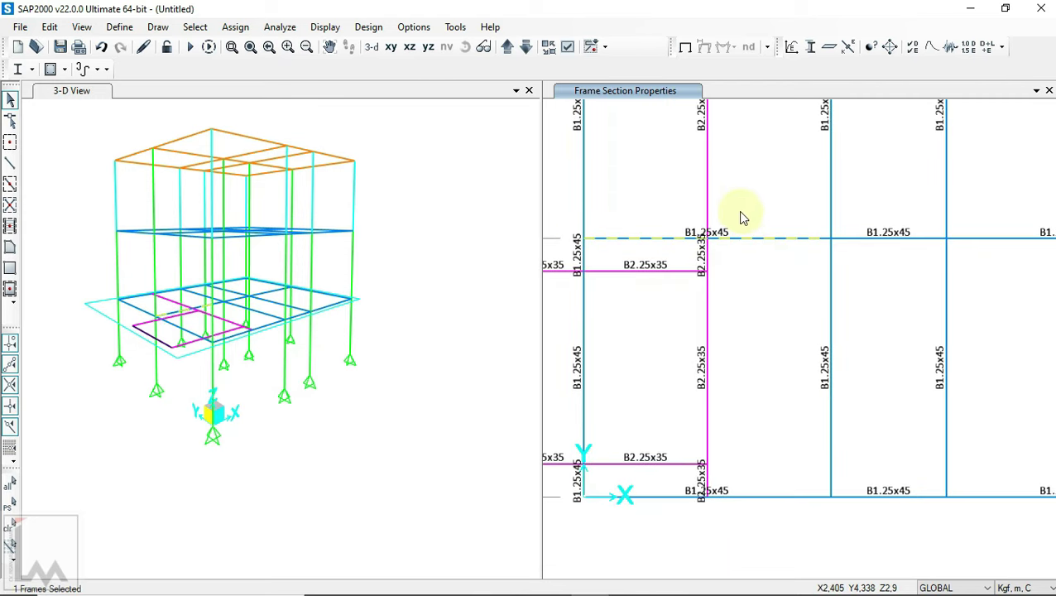
pyautogui.scroll(-2, 742, 217)
pyautogui.scroll(2, 732, 343)
pyautogui.click(714, 357)
pyautogui.scroll(-2, 714, 357)
pyautogui.scroll(-2, 703, 248)
pyautogui.scroll(2, 740, 193)
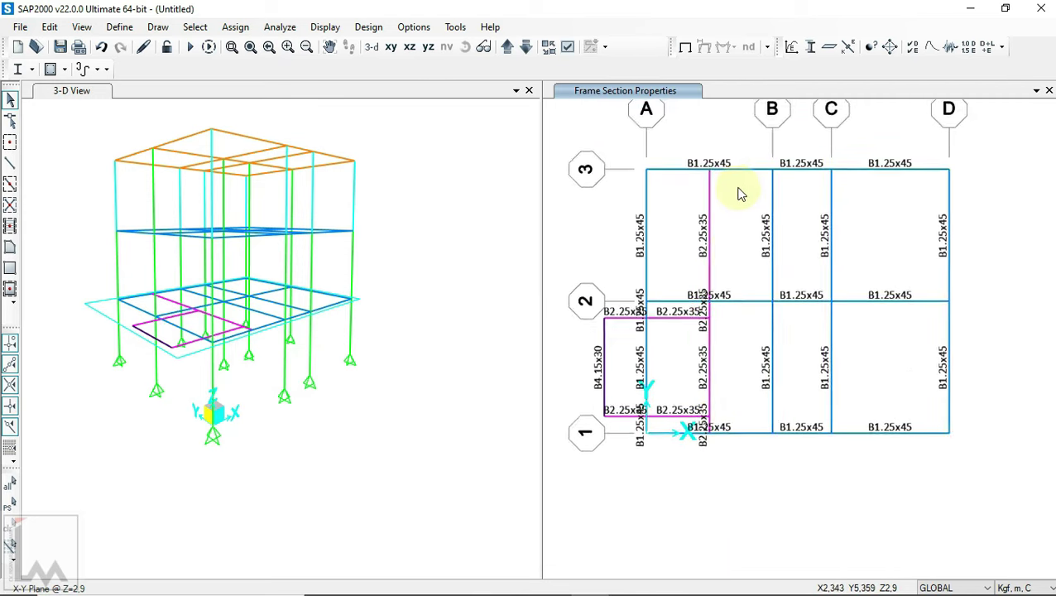
pyautogui.scroll(2, 740, 193)
# - Divide the vertical B2.25x35 beam, its crossing beams and the short stub at intersections
pyautogui.moveTo(728, 376); pyautogui.dragTo(720, 395)
pyautogui.click(681, 263)
pyautogui.scroll(-2, 712, 249)
pyautogui.scroll(2, 712, 414)
pyautogui.click(676, 476)
pyautogui.click(668, 252)
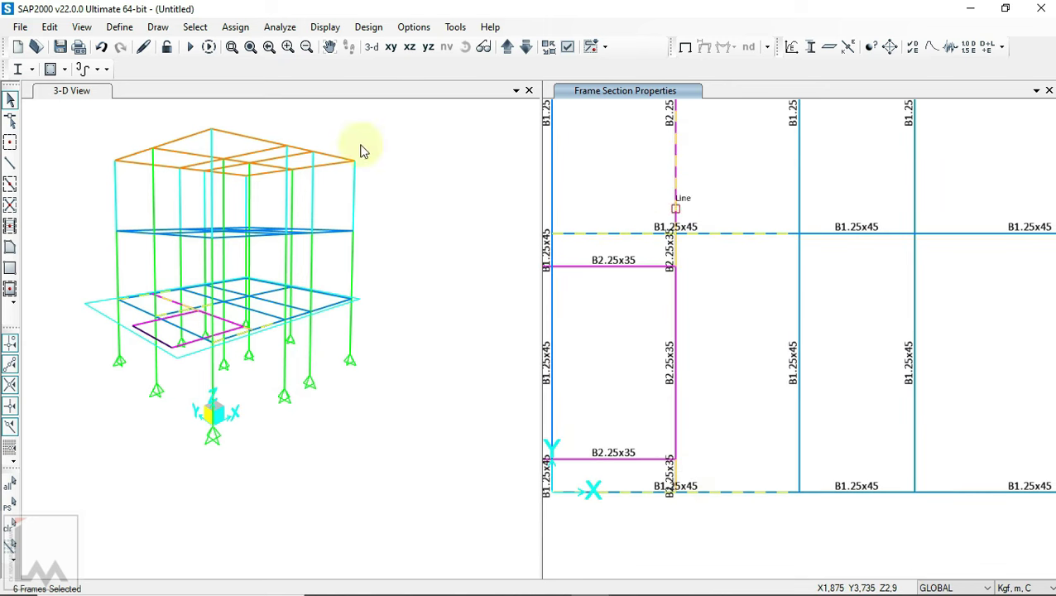
pyautogui.click(49, 27)
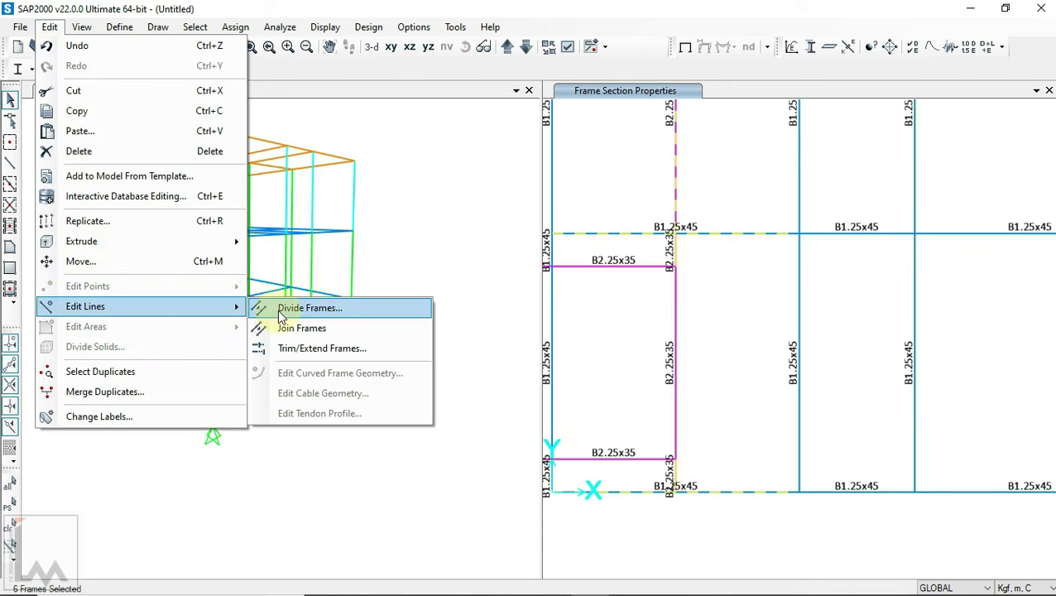
pyautogui.moveTo(85, 306)
pyautogui.click(289, 307)
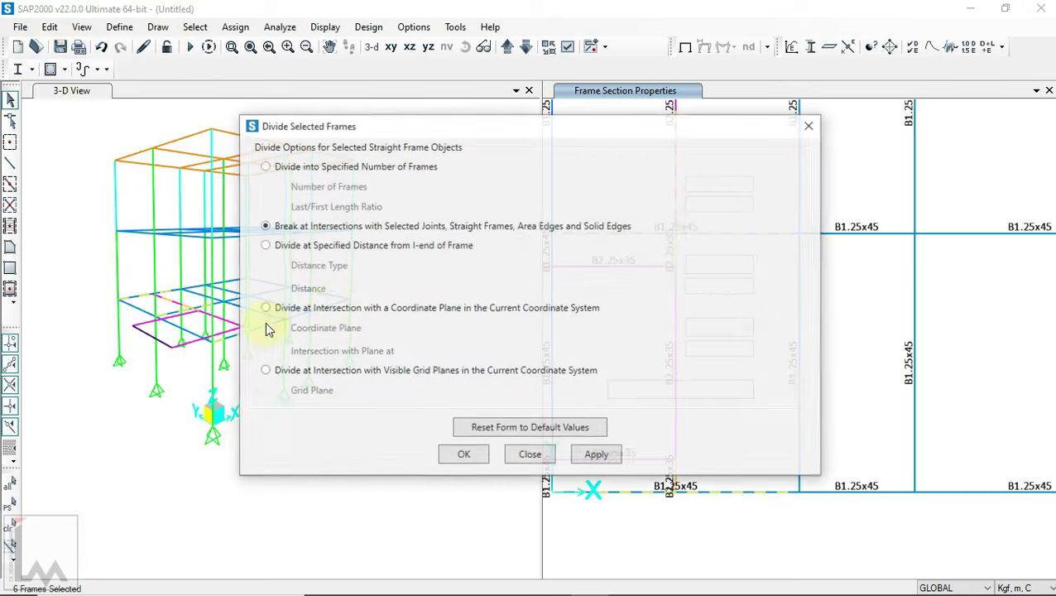
pyautogui.click(464, 456)
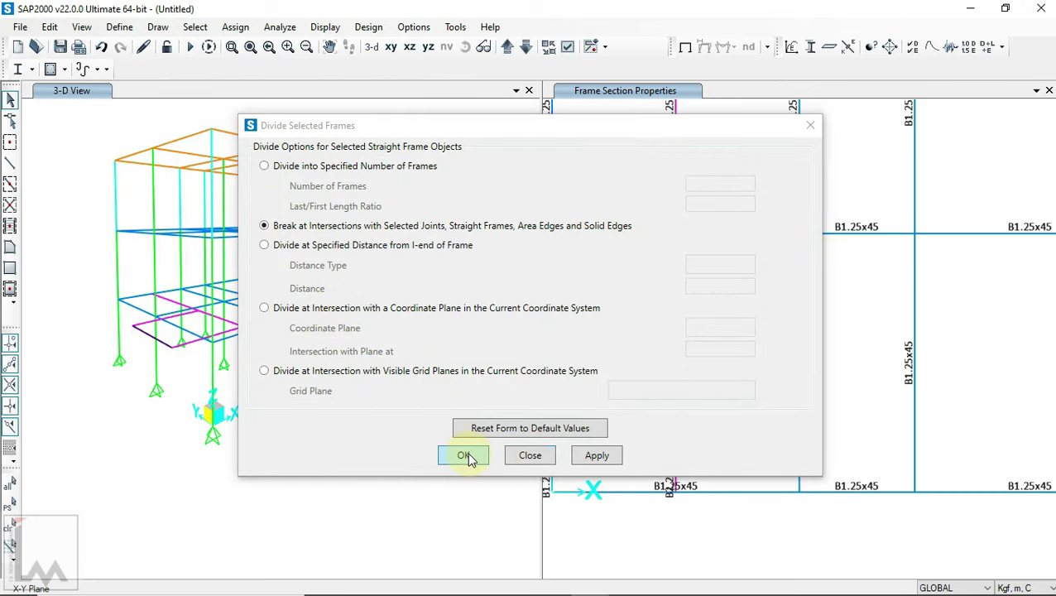
pyautogui.click(465, 456)
# - Confirm the neighbouring beams were split and pan the plan to show grids 1 to 3
pyautogui.scroll(-2, 711, 302)
pyautogui.scroll(4, 705, 312)
pyautogui.click(728, 287)
pyautogui.scroll(-2, 732, 249)
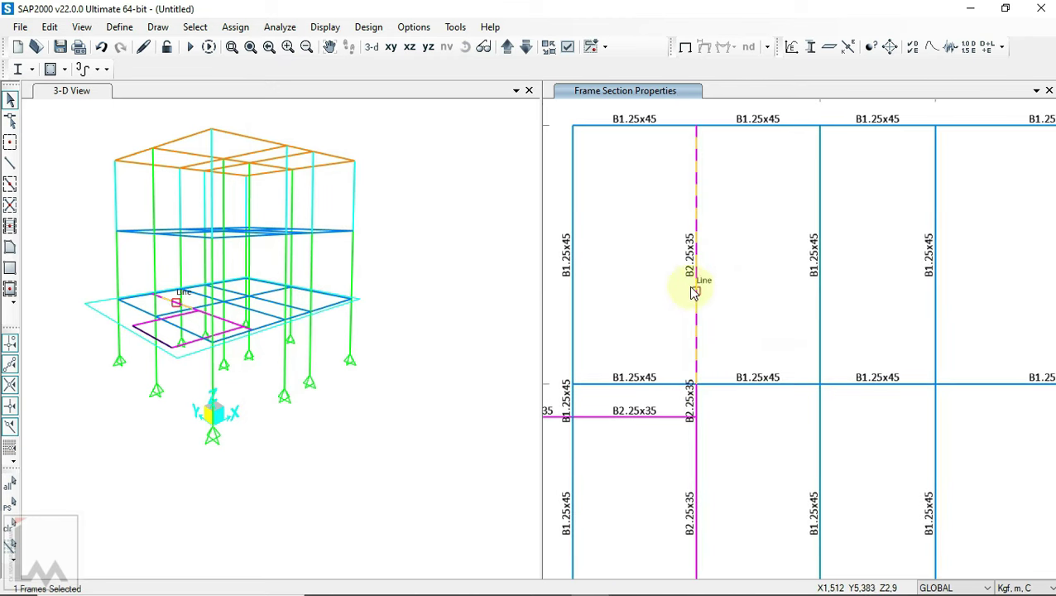
pyautogui.click(759, 124)
pyautogui.scroll(-1, 687, 273)
pyautogui.scroll(2, 761, 388)
pyautogui.scroll(-1, 742, 314)
pyautogui.moveTo(742, 313); pyautogui.dragTo(827, 349, button='middle')
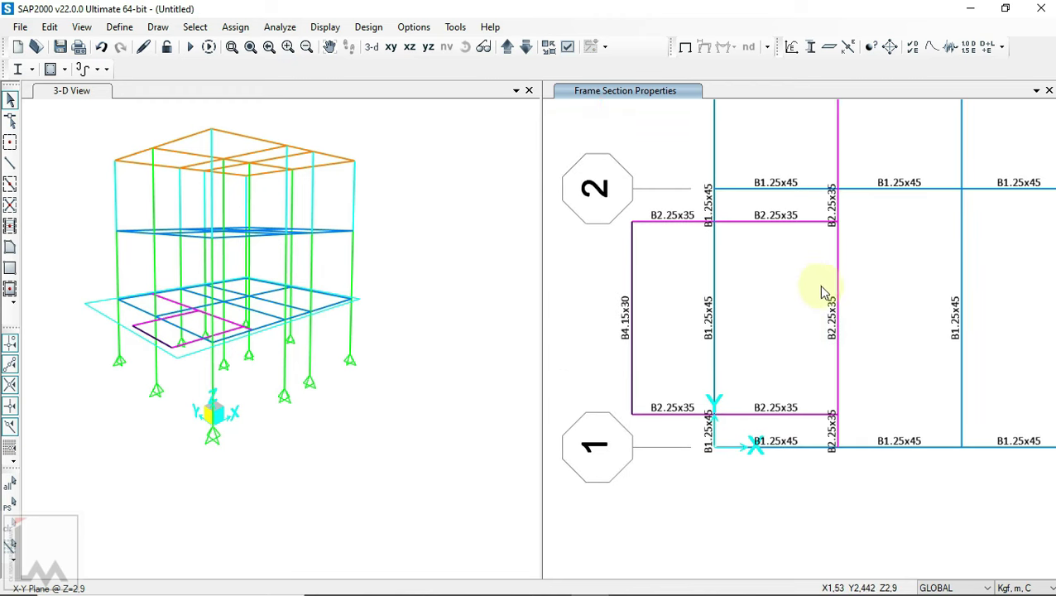
pyautogui.moveTo(781, 283); pyautogui.dragTo(667, 308, button='middle')
pyautogui.scroll(-2, 747, 313)
pyautogui.moveTo(747, 313); pyautogui.dragTo(723, 285, button='middle')
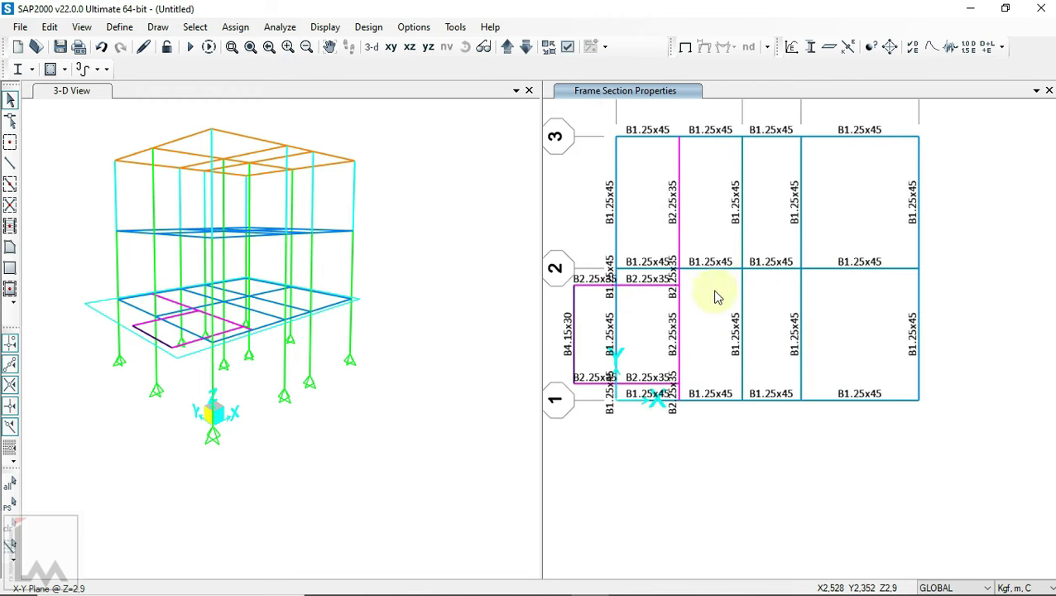
# - Switch to the M15.pdf floor plan in Acrobat to check beam positions
pyautogui.moveTo(551, 581)
pyautogui.click(565, 581)
pyautogui.scroll(1, 580, 261)
pyautogui.scroll(3, 579, 260)
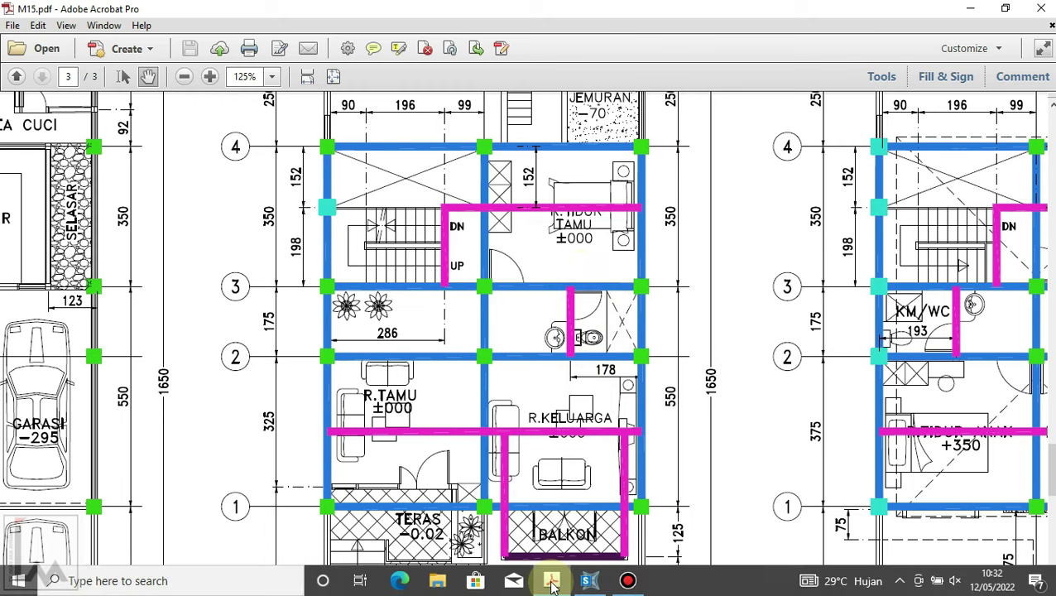
# - Replicate the middle bay's bottom beam with dx 0 and dy 1.78
pyautogui.click(604, 583)
pyautogui.scroll(2, 770, 356)
pyautogui.click(778, 440)
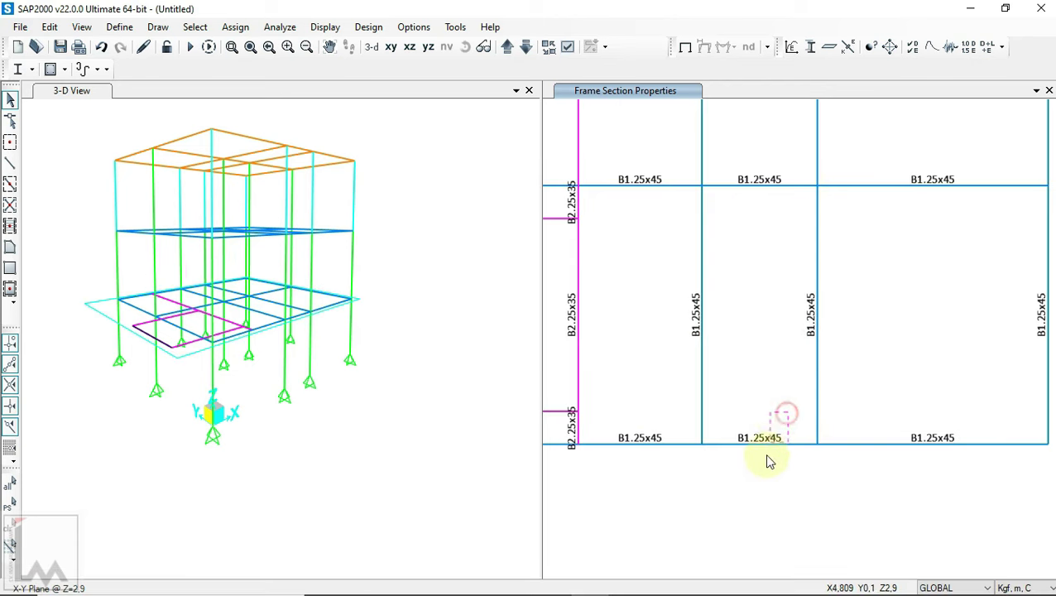
pyautogui.click(49, 26)
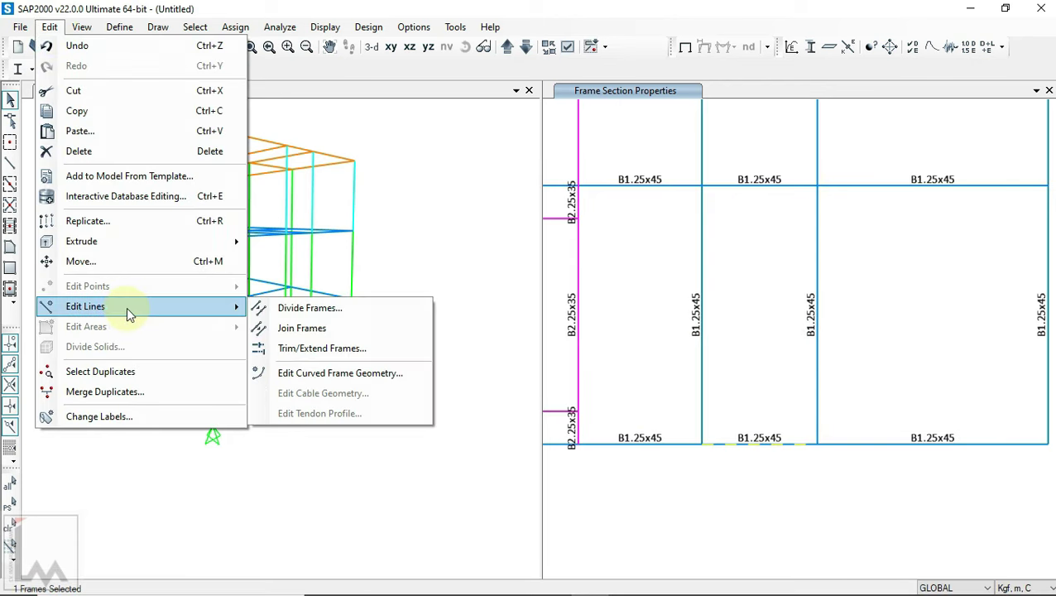
pyautogui.click(130, 225)
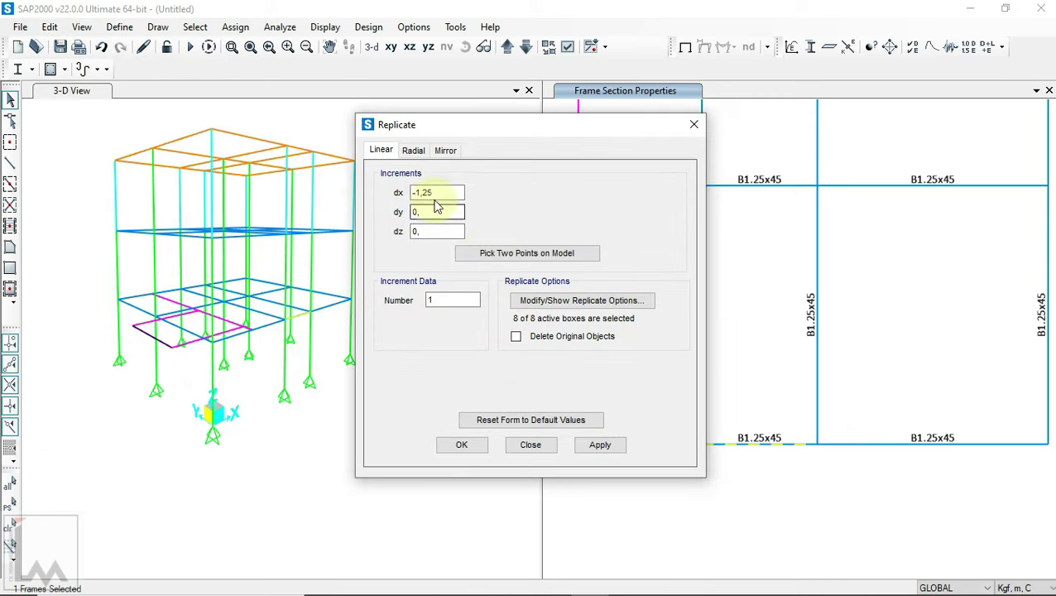
pyautogui.moveTo(489, 138); pyautogui.dragTo(302, 136)
pyautogui.scroll(-2, 869, 306)
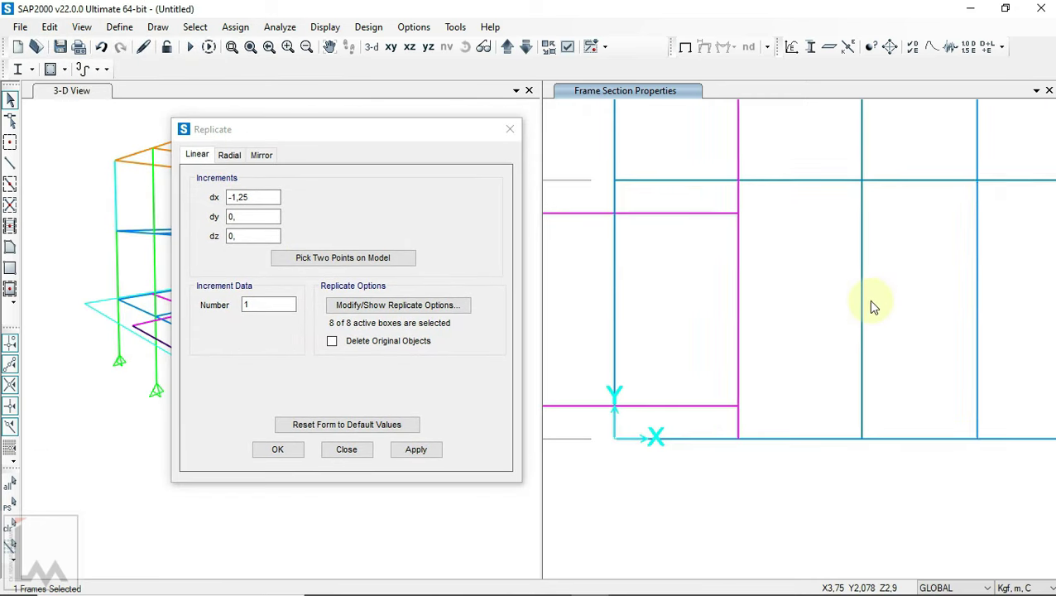
pyautogui.click(265, 196)
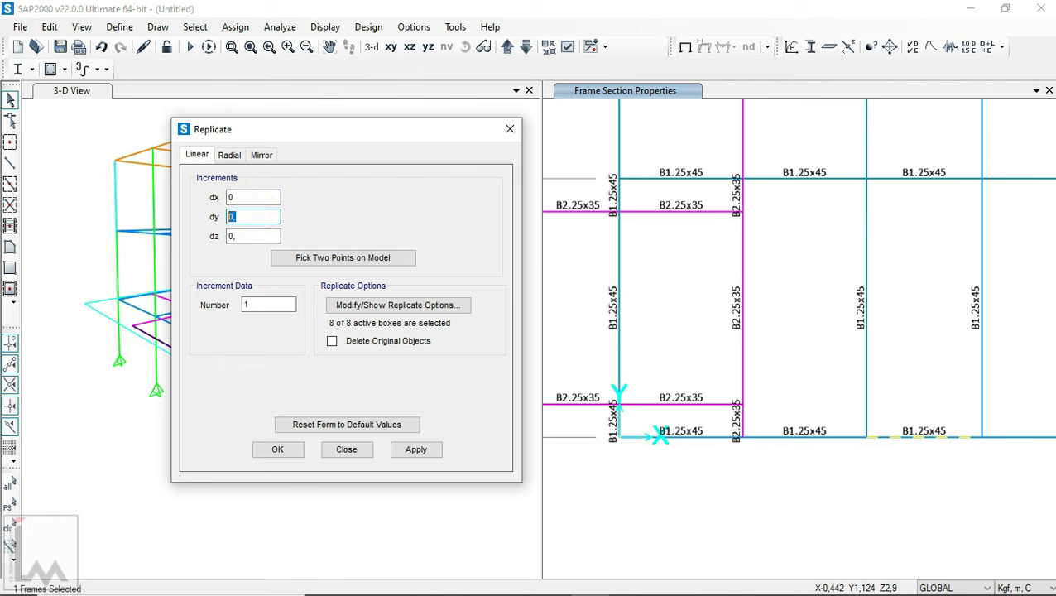
pyautogui.write('1,78')
pyautogui.click(405, 452)
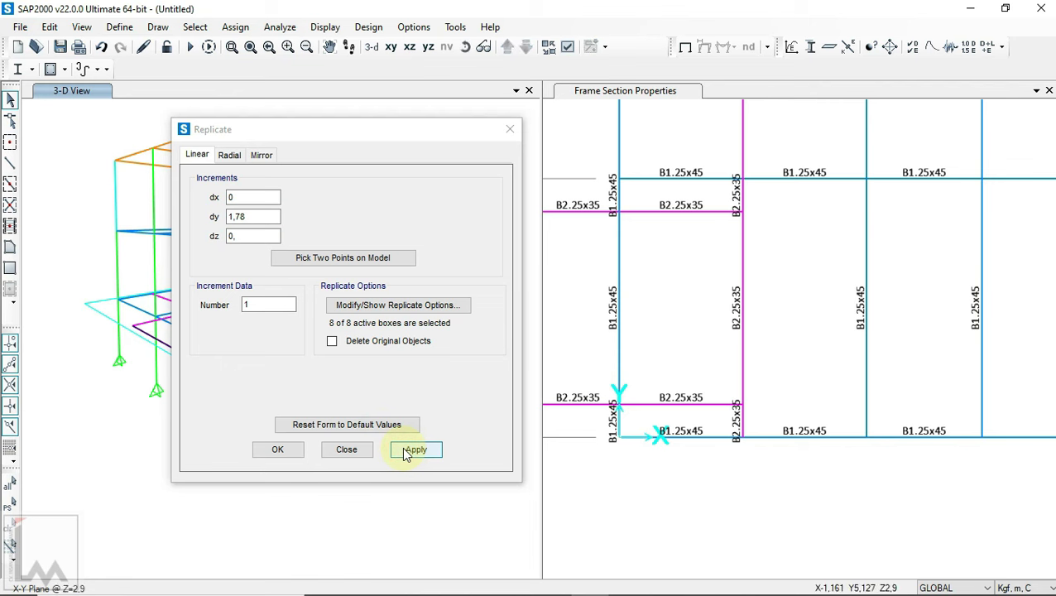
# - Compare the new beam with the M15.pdf floor plan, then return to SAP2000
pyautogui.click(867, 419)
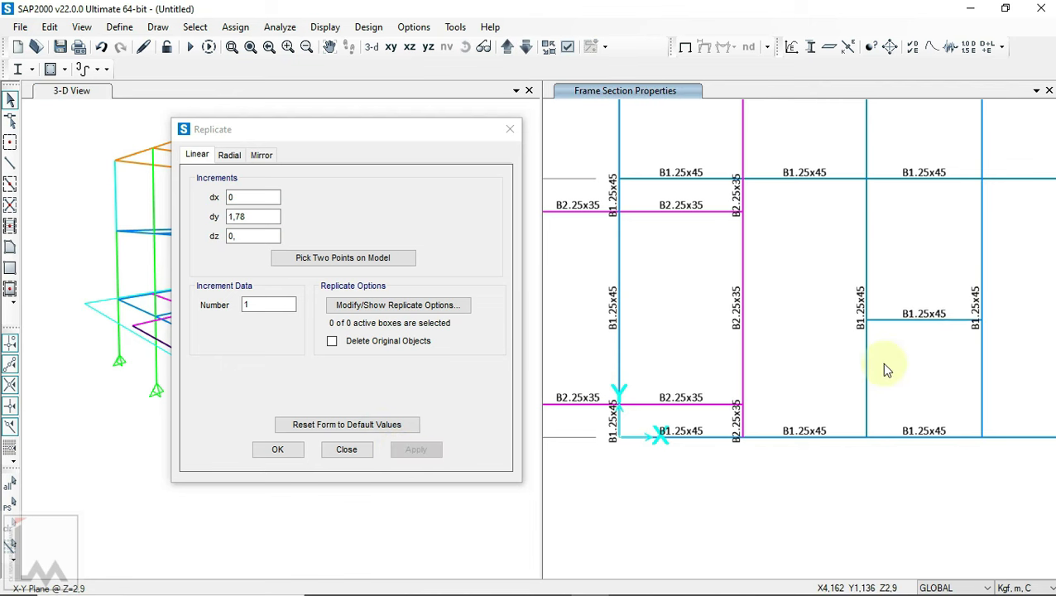
pyautogui.scroll(-2, 888, 299)
pyautogui.click(551, 580)
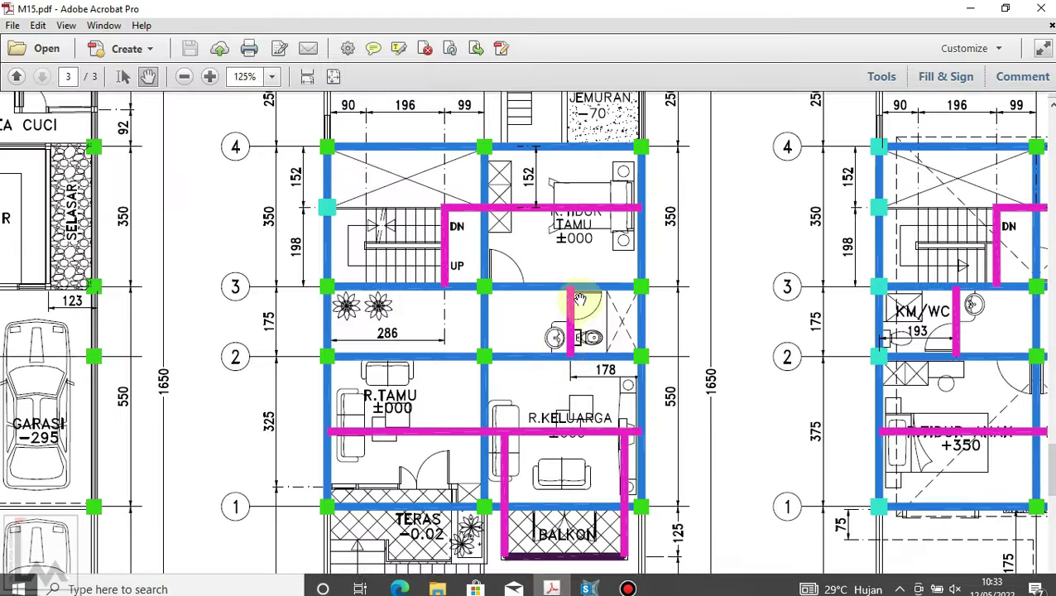
pyautogui.click(588, 580)
pyautogui.scroll(2, 744, 409)
# - Assign the B2.25x35 section to the newly copied middle-bay beam
pyautogui.click(745, 386)
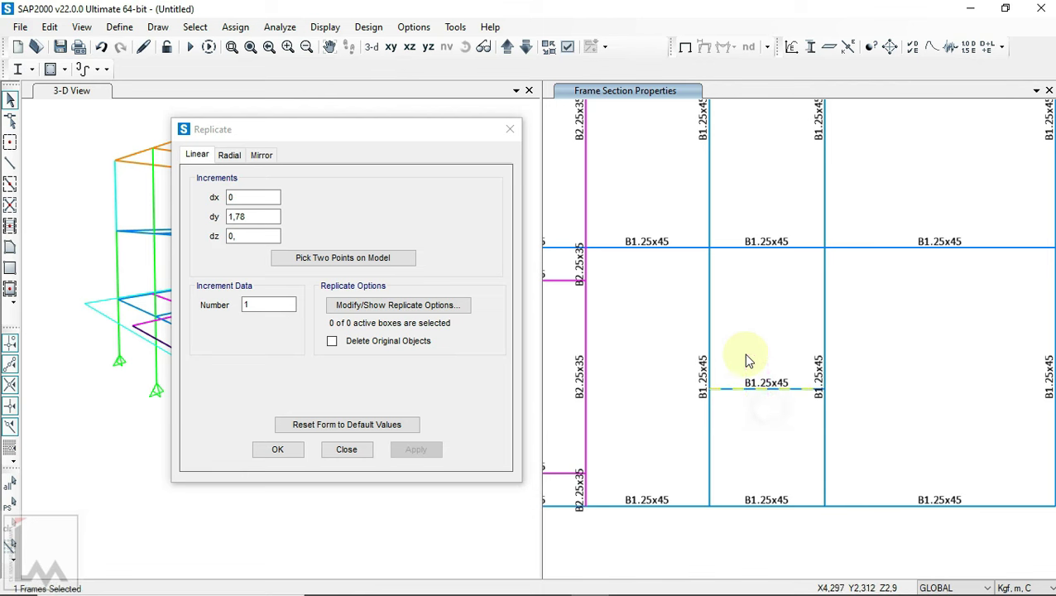
pyautogui.click(235, 26)
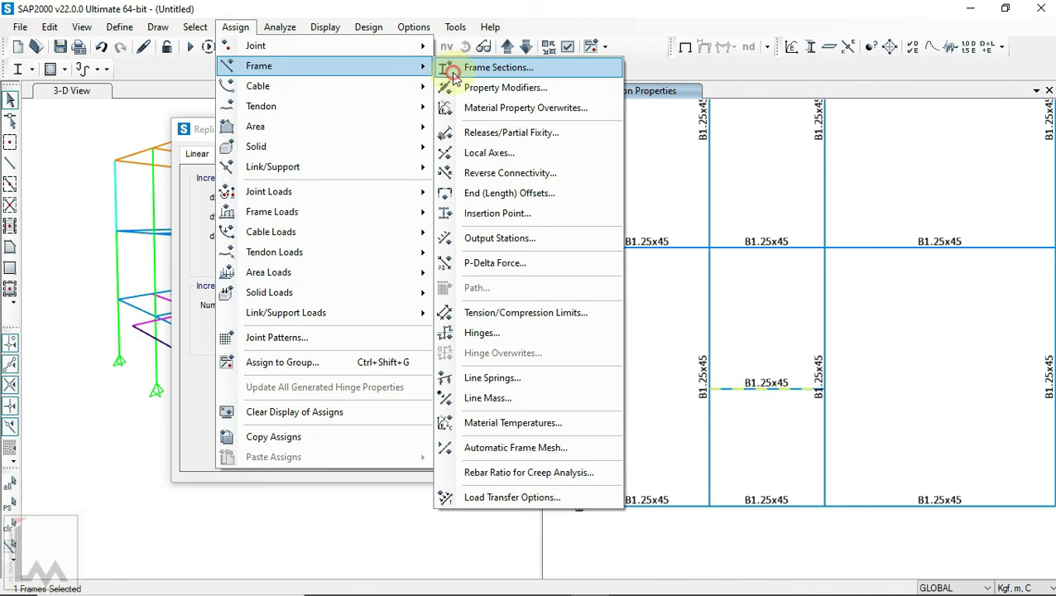
pyautogui.moveTo(259, 66)
pyautogui.click(450, 70)
pyautogui.click(451, 178)
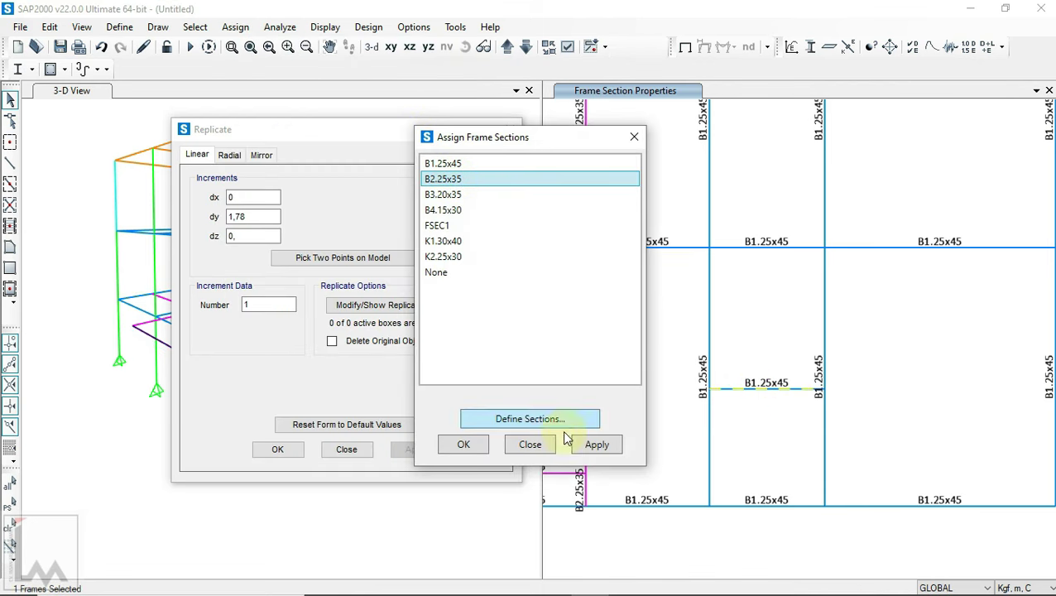
pyautogui.click(595, 445)
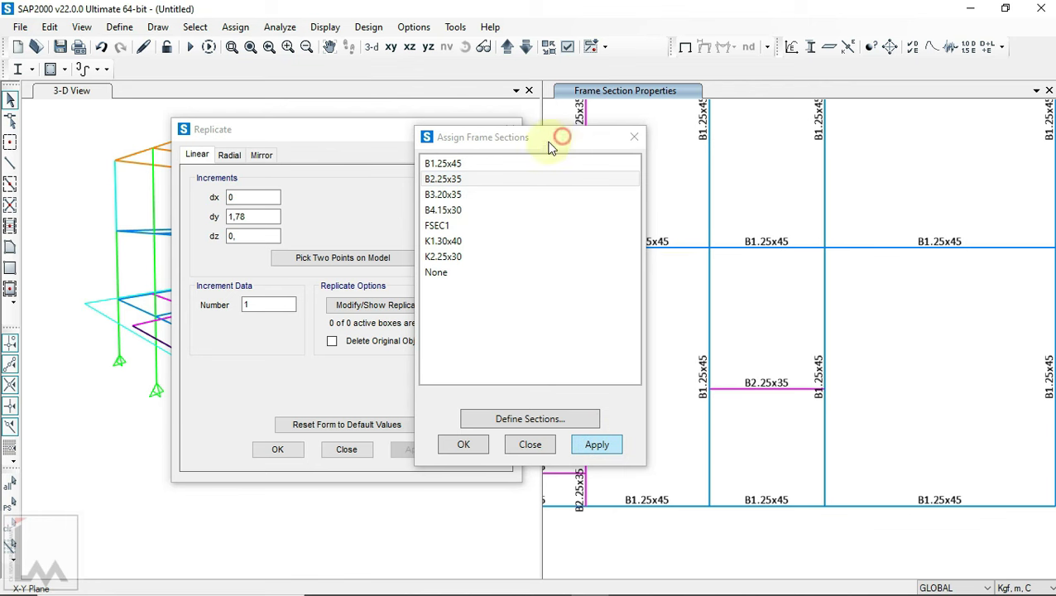
# - Check the plan against the PDF, then select the grid D frame between rows 1 and 2
pyautogui.moveTo(516, 141); pyautogui.dragTo(314, 401)
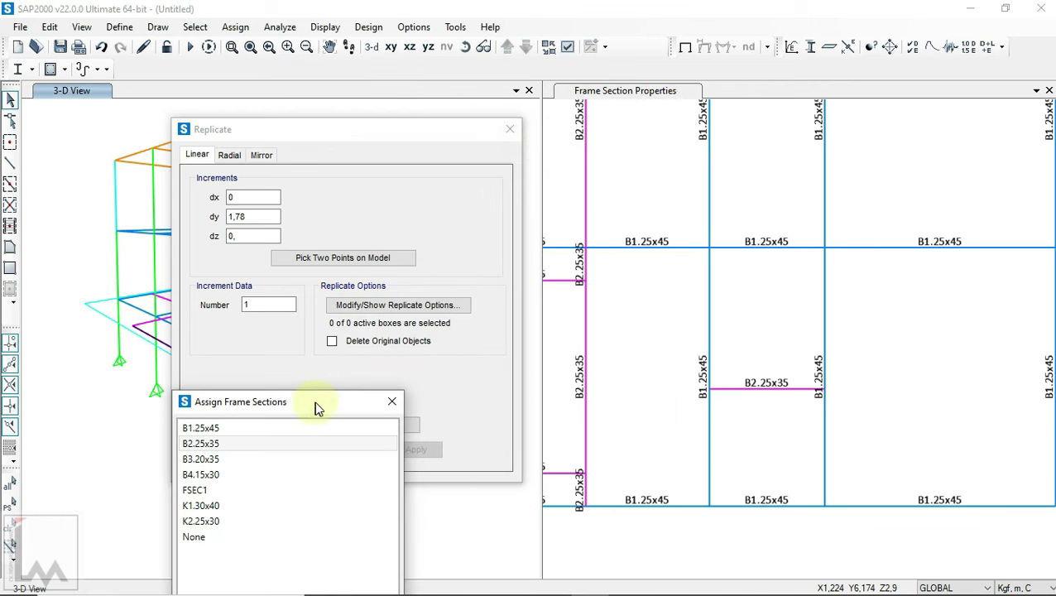
pyautogui.scroll(-2, 952, 411)
pyautogui.click(630, 579)
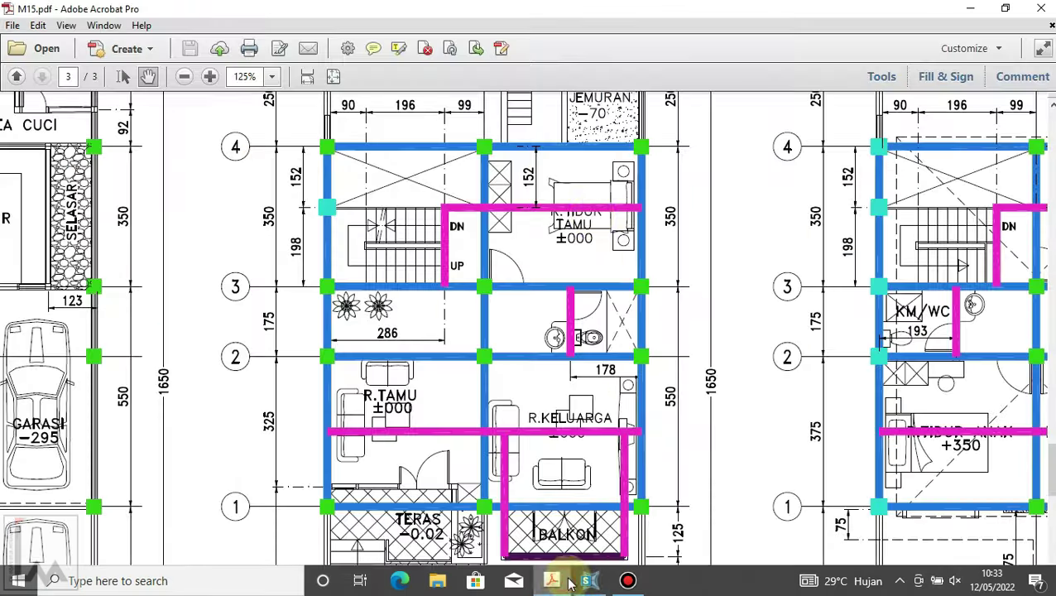
pyautogui.scroll(2, 589, 240)
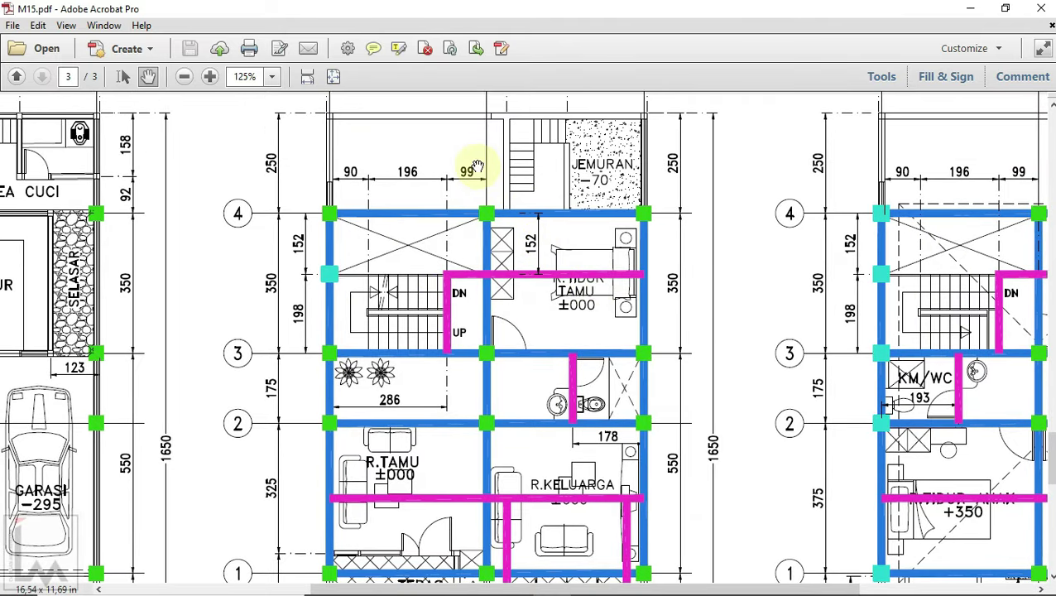
pyautogui.click(588, 580)
pyautogui.click(922, 374)
pyautogui.scroll(2, 950, 383)
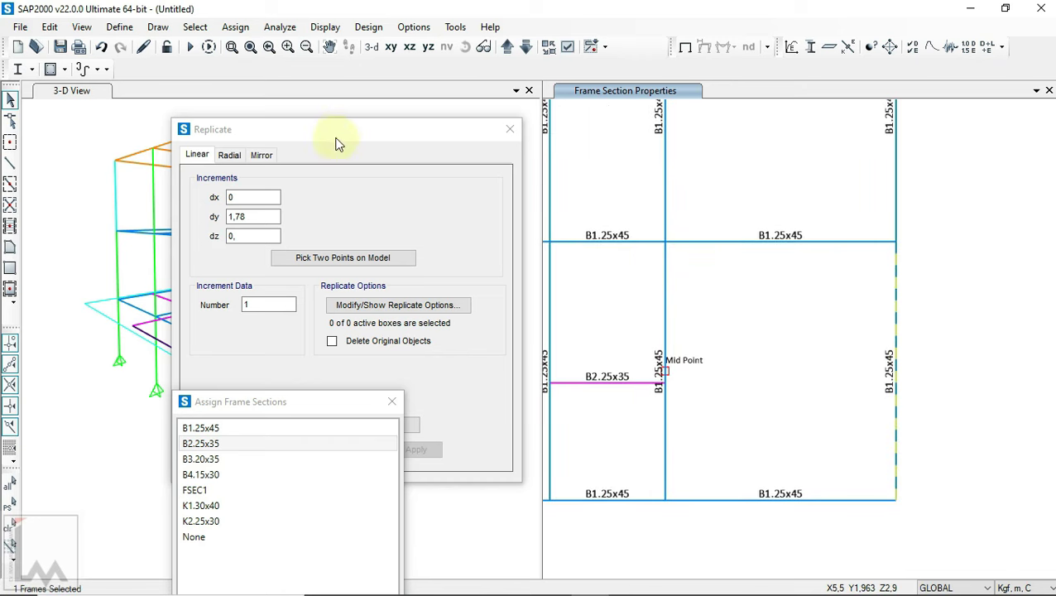
# - Replicate the grid D frame with dx -1.52 and dy 0
pyautogui.click(339, 128)
pyautogui.moveTo(335, 133); pyautogui.dragTo(288, 118)
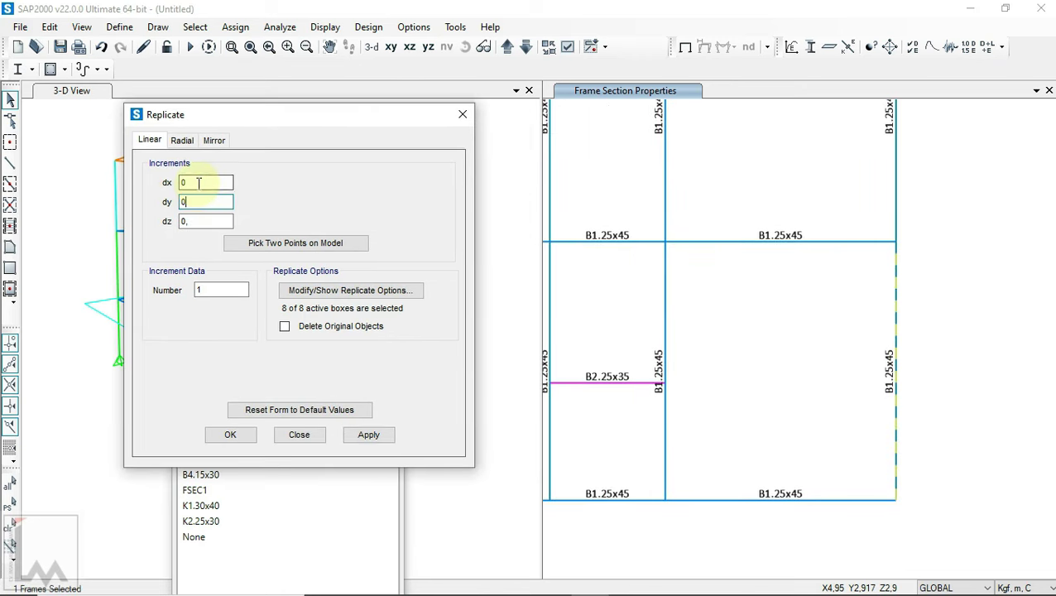
pyautogui.scroll(-2, 725, 337)
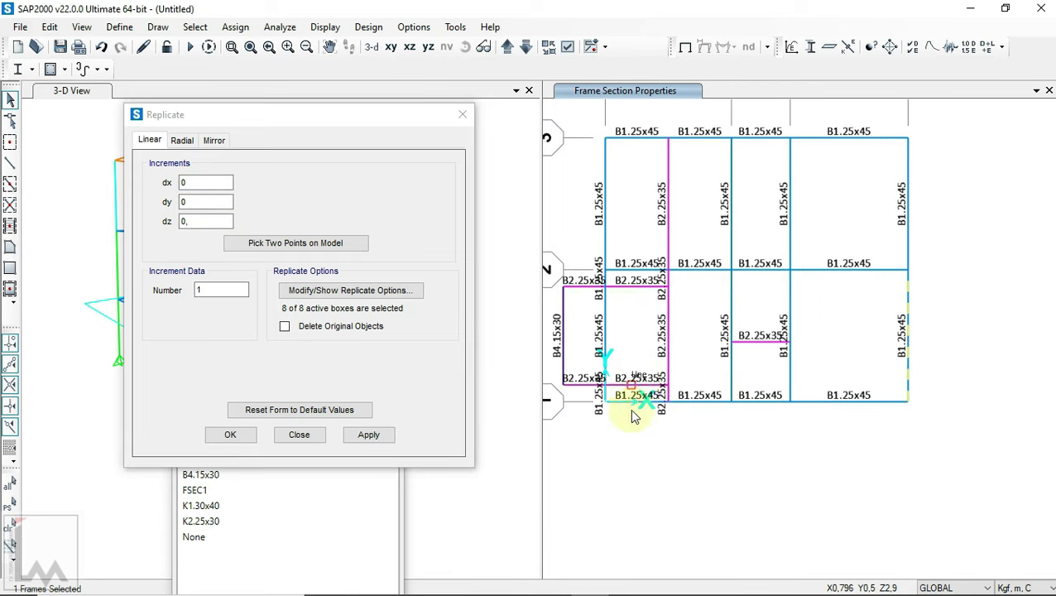
pyautogui.scroll(2, 697, 281)
pyautogui.click(206, 182)
pyautogui.write('-1,52')
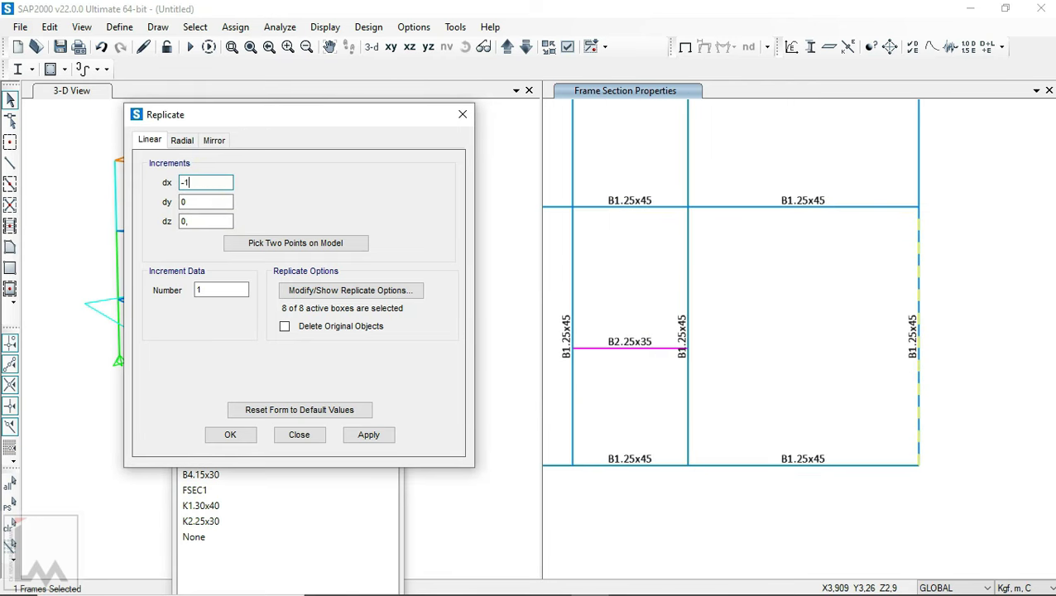
pyautogui.click(369, 435)
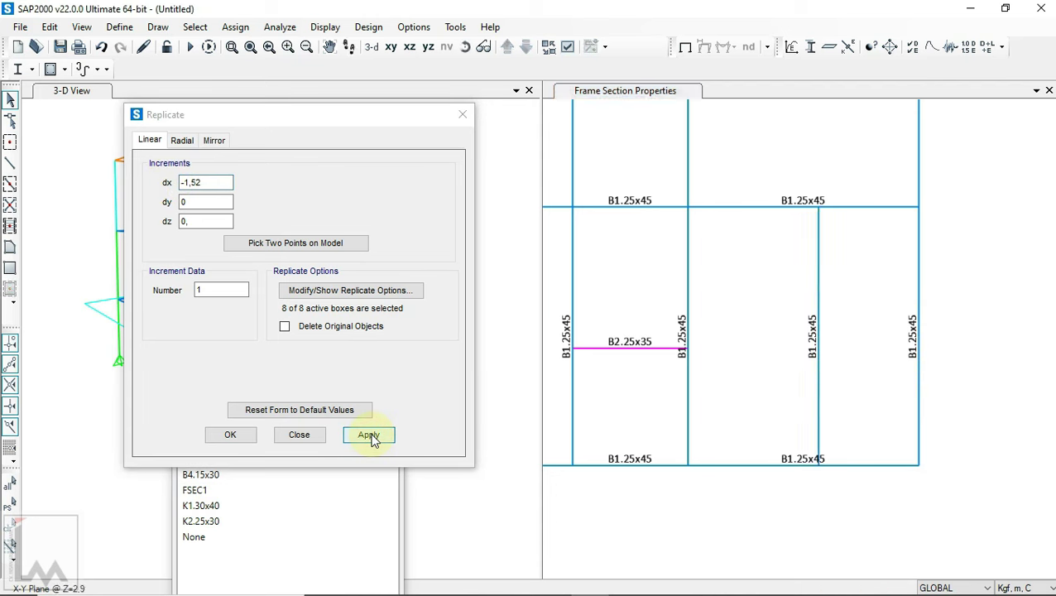
# - Select the horizontal beam above the new frame and verify it against the PDF plan
pyautogui.moveTo(864, 273); pyautogui.dragTo(850, 439, button='middle')
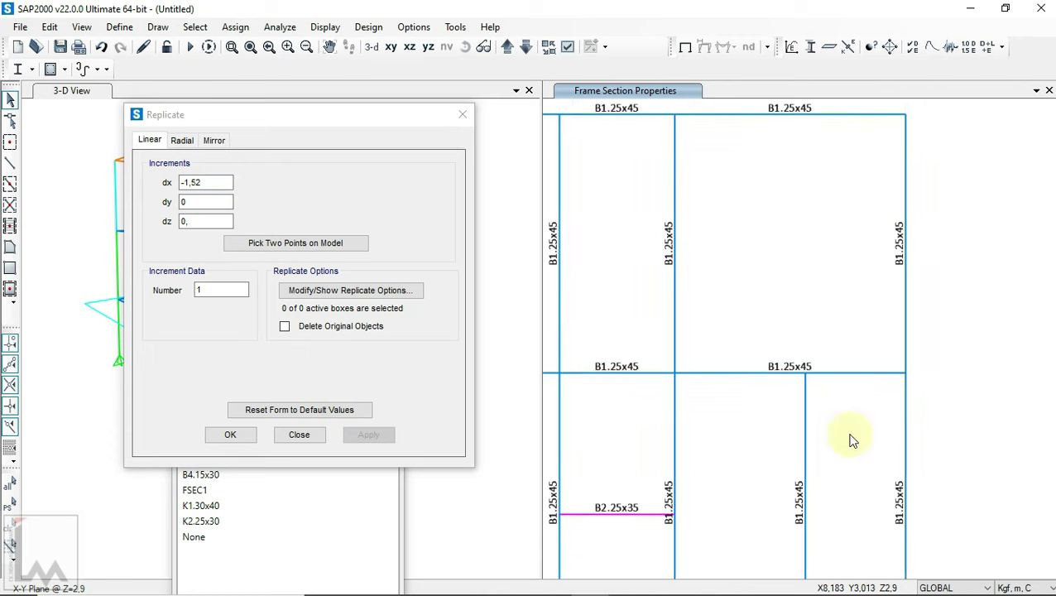
pyautogui.click(772, 372)
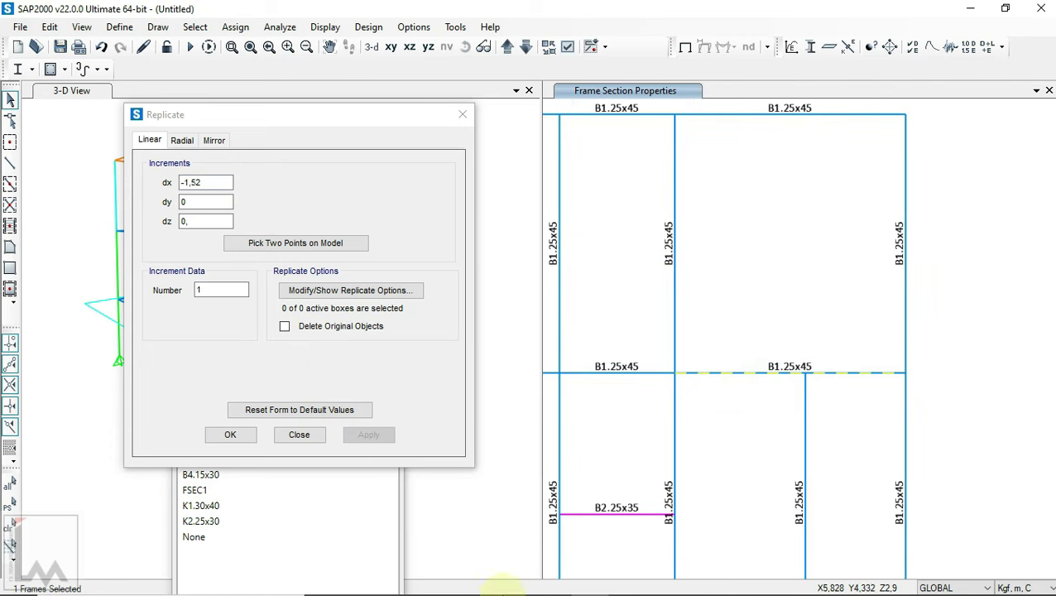
pyautogui.click(552, 579)
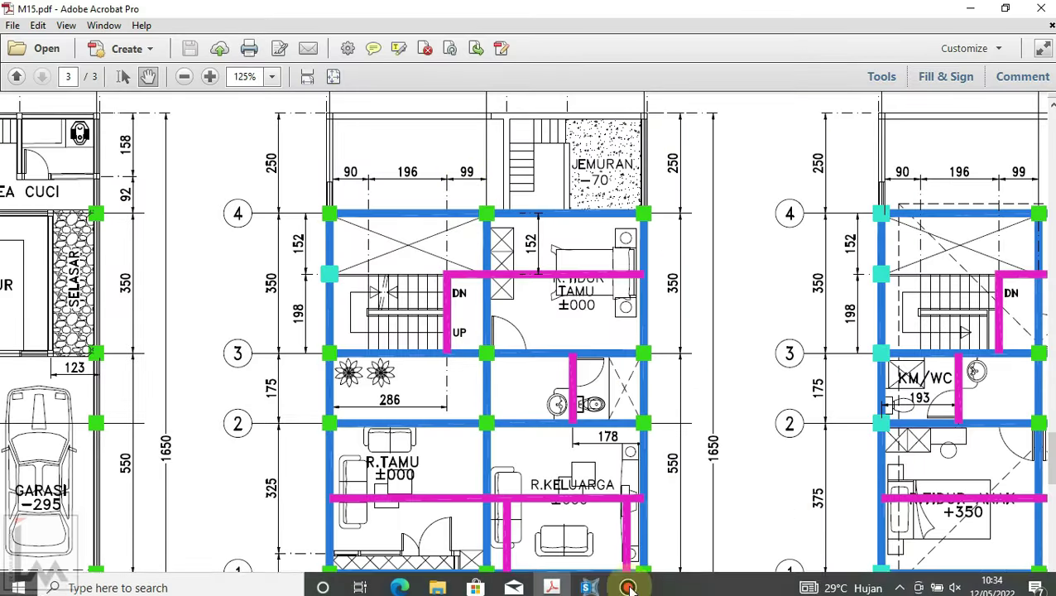
pyautogui.click(587, 589)
pyautogui.click(214, 182)
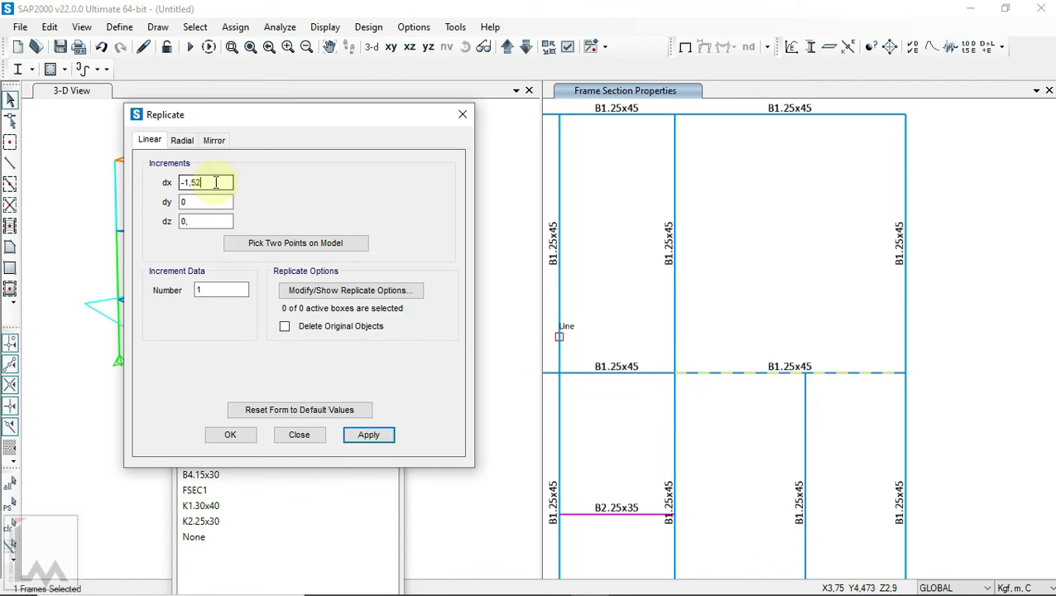
# - Replicate the selected horizontal beam with dy 0.99, then close the Replicate dialog
pyautogui.scroll(-2, 745, 306)
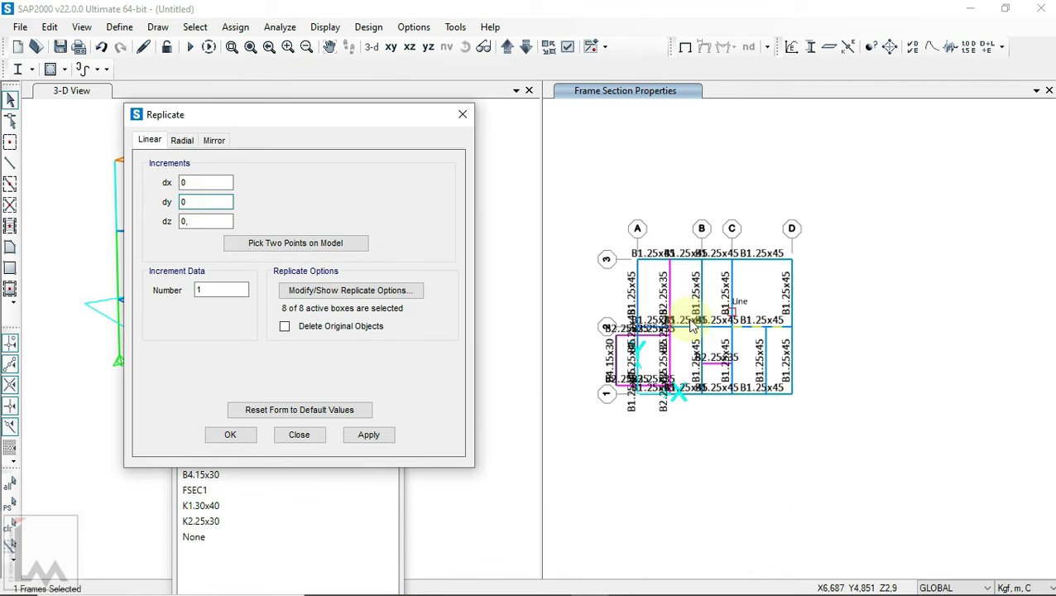
pyautogui.scroll(-2, 670, 356)
pyautogui.scroll(5, 679, 463)
pyautogui.scroll(2, 612, 417)
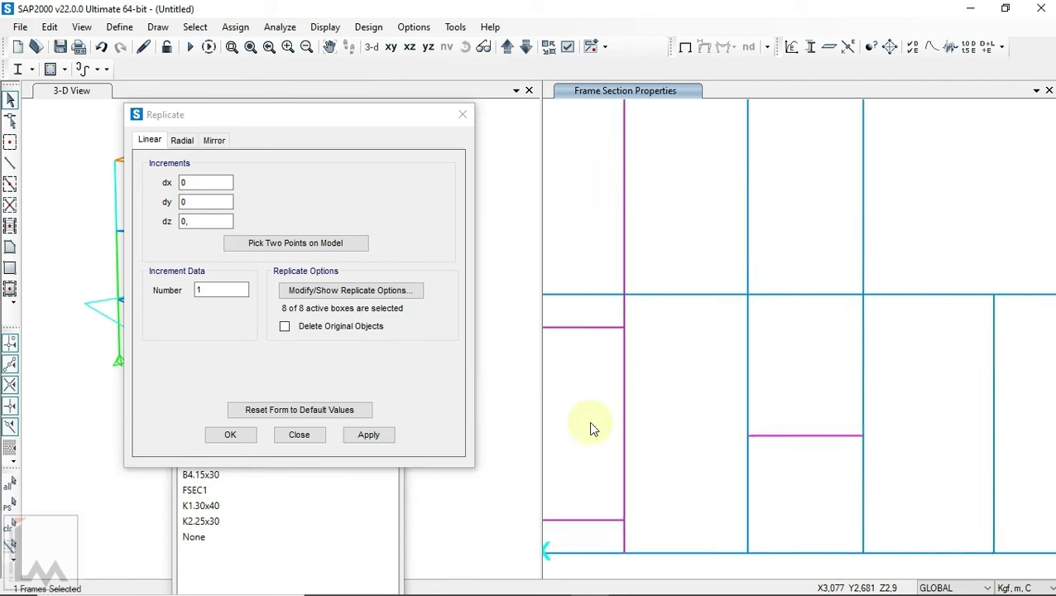
pyautogui.scroll(2, 902, 342)
pyautogui.doubleClick(201, 202)
pyautogui.write(',99')
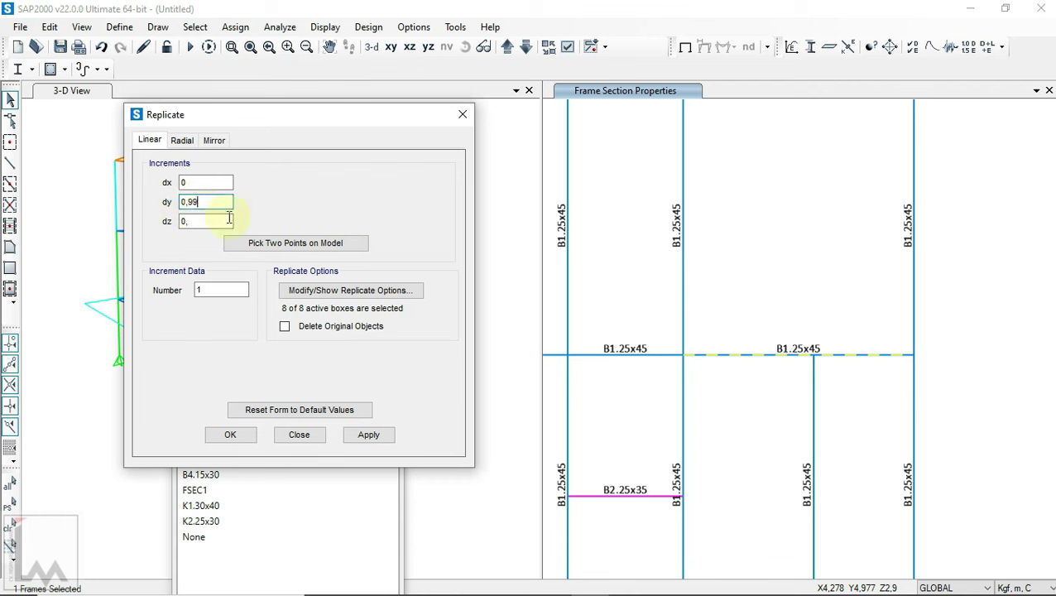
pyautogui.click(378, 432)
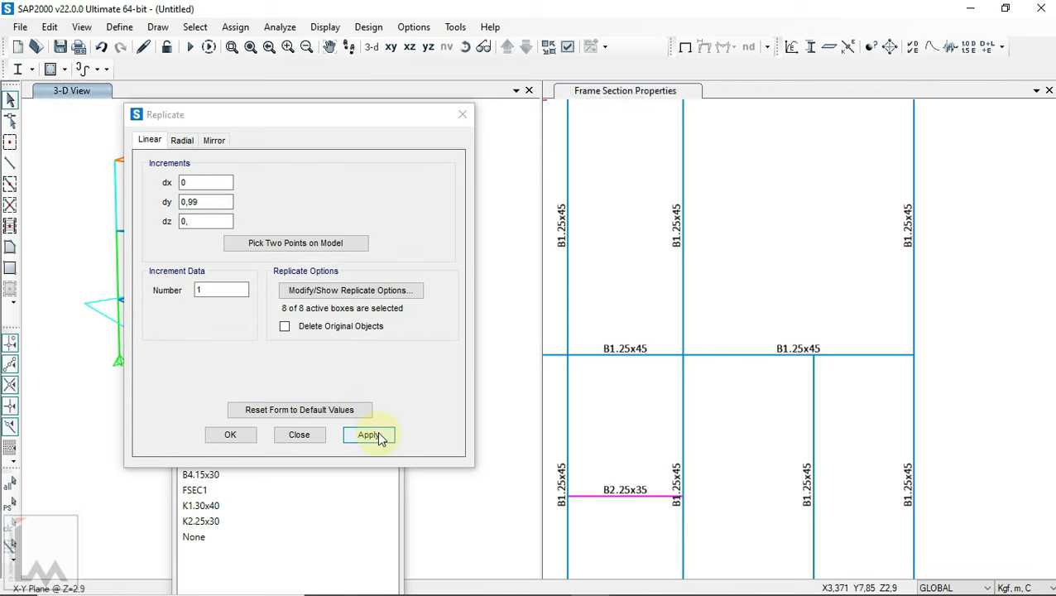
pyautogui.click(378, 432)
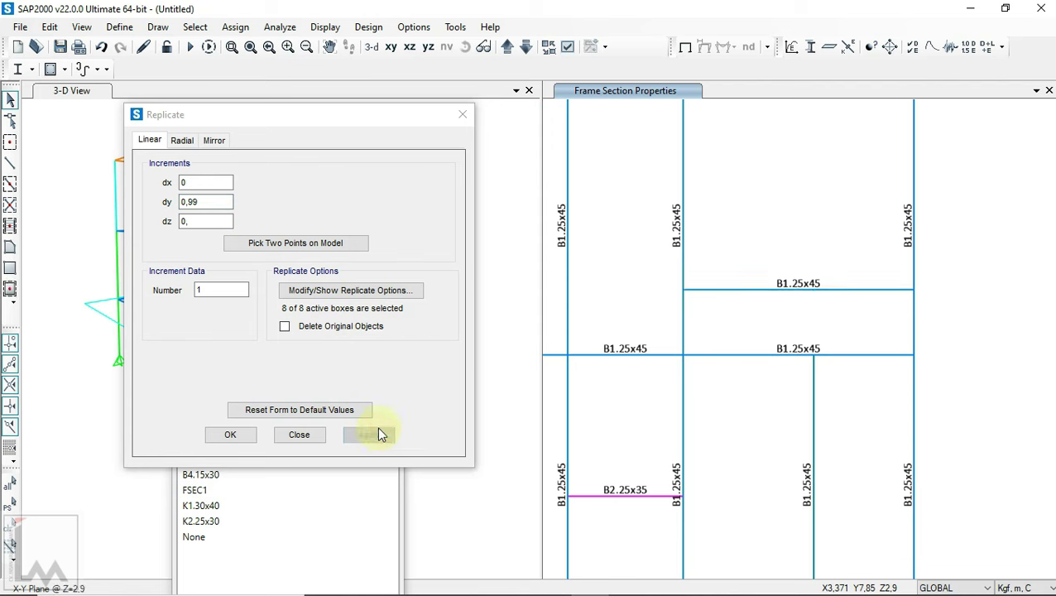
pyautogui.scroll(1, 853, 372)
pyautogui.scroll(1, 823, 324)
pyautogui.scroll(-1, 823, 325)
pyautogui.scroll(1, 784, 292)
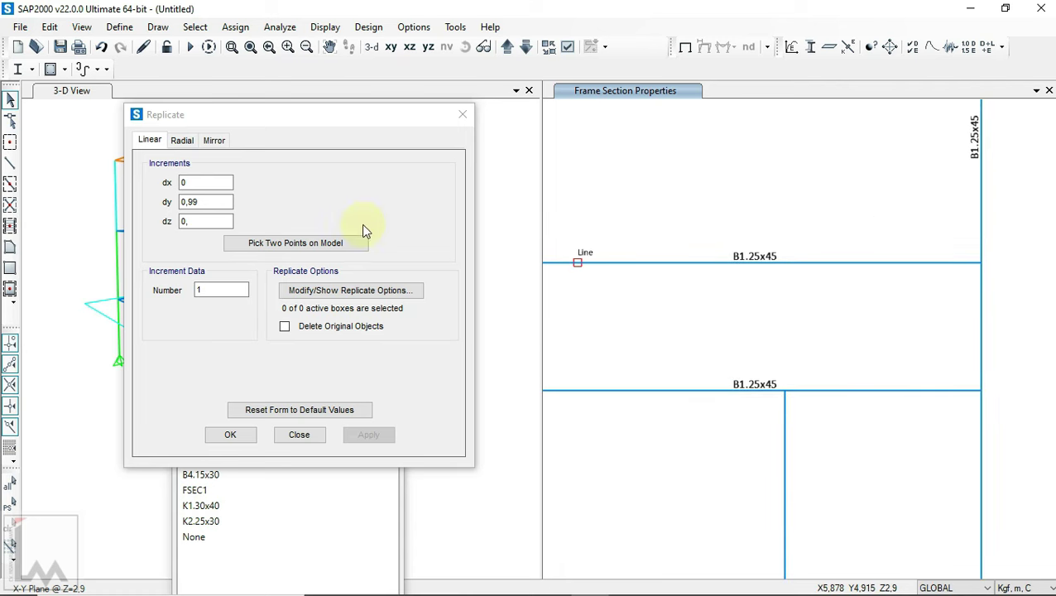
pyautogui.click(231, 435)
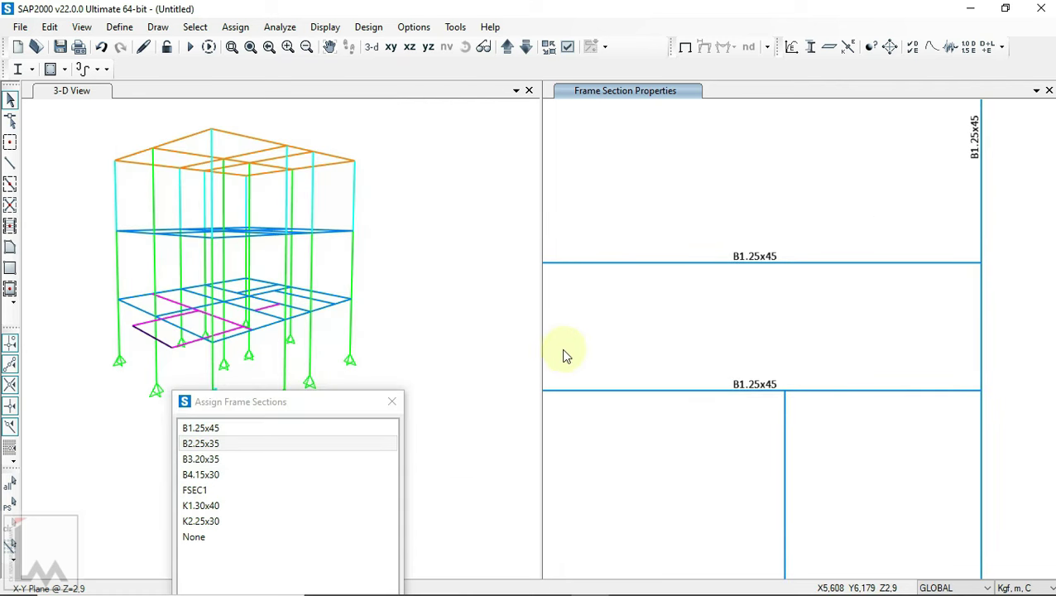
# - Assign B2.25x35 to the beam copied 0.99 m in Y and select the vertical beam below it
pyautogui.moveTo(348, 405); pyautogui.dragTo(330, 220)
pyautogui.click(784, 441)
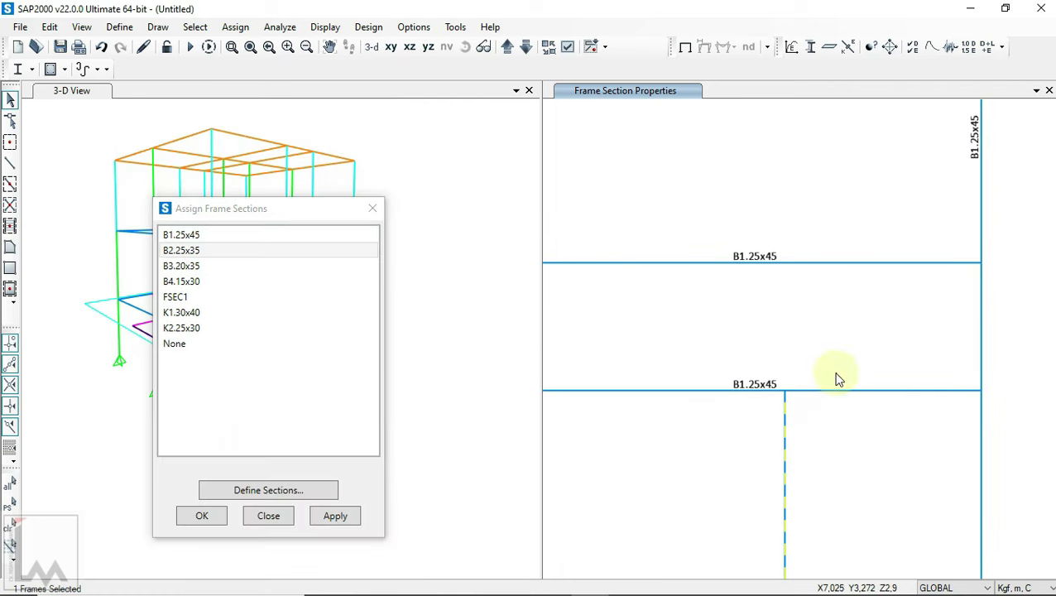
pyautogui.click(195, 250)
pyautogui.click(207, 516)
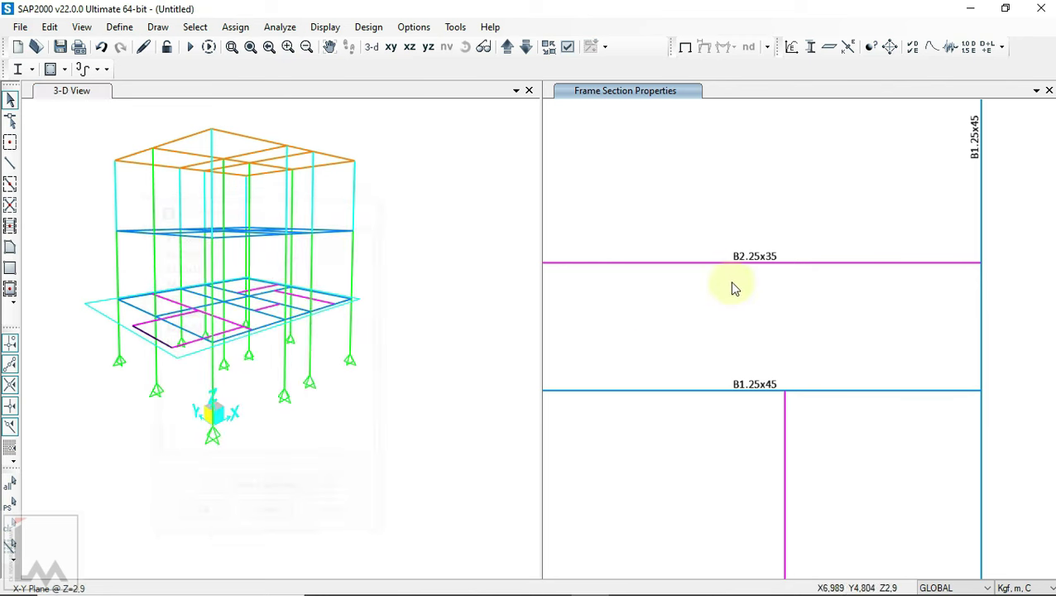
pyautogui.scroll(-2, 731, 287)
pyautogui.scroll(1, 782, 287)
pyautogui.click(776, 354)
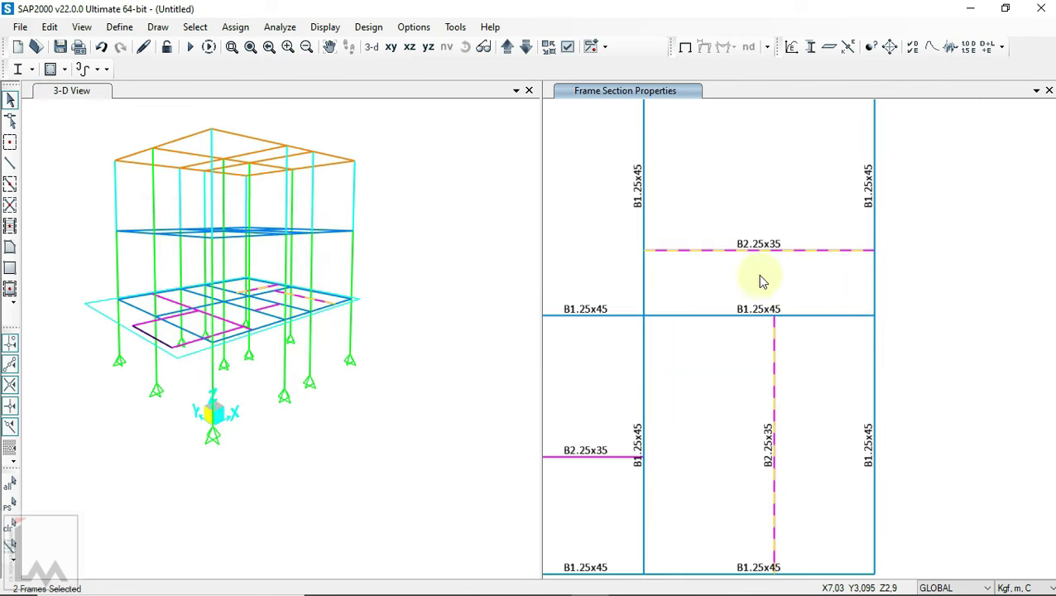
# - Extend the vertical B2.25x35 beam up to the horizontal B2.25x35 beam
pyautogui.click(50, 26)
pyautogui.click(281, 346)
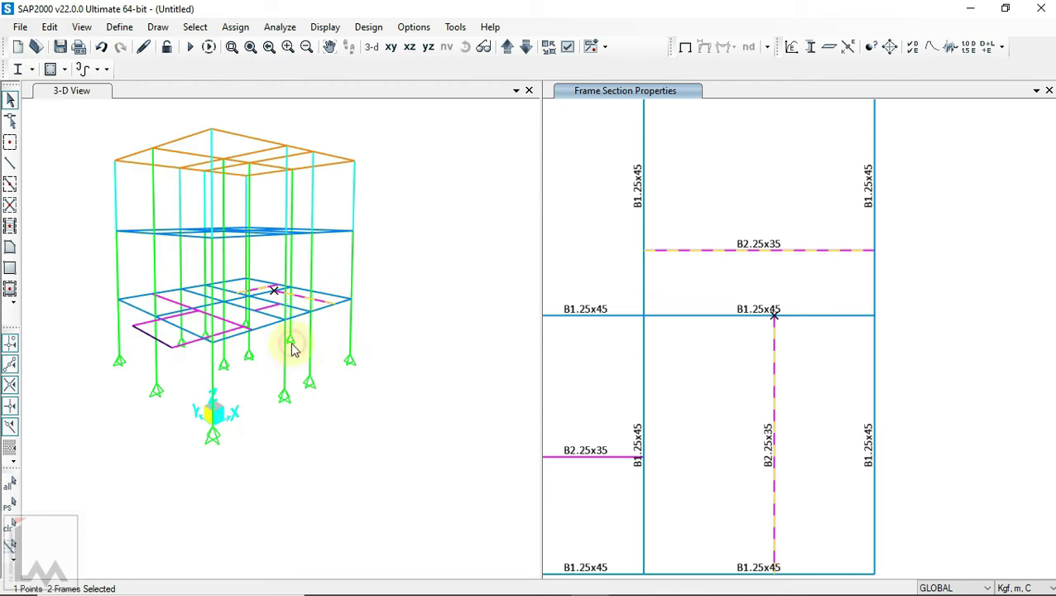
pyautogui.moveTo(485, 245); pyautogui.dragTo(337, 247)
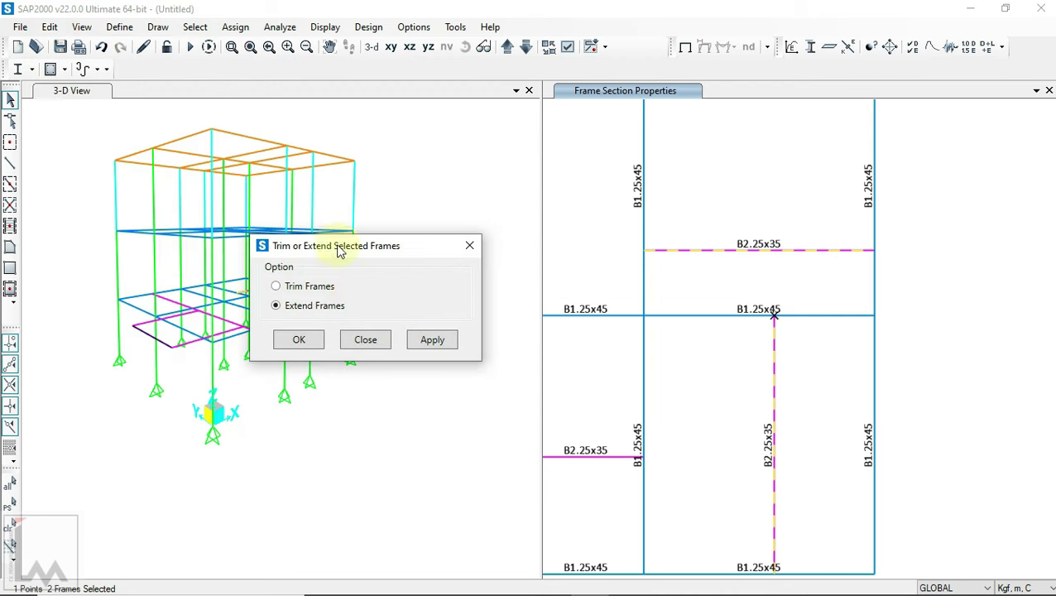
pyautogui.click(300, 341)
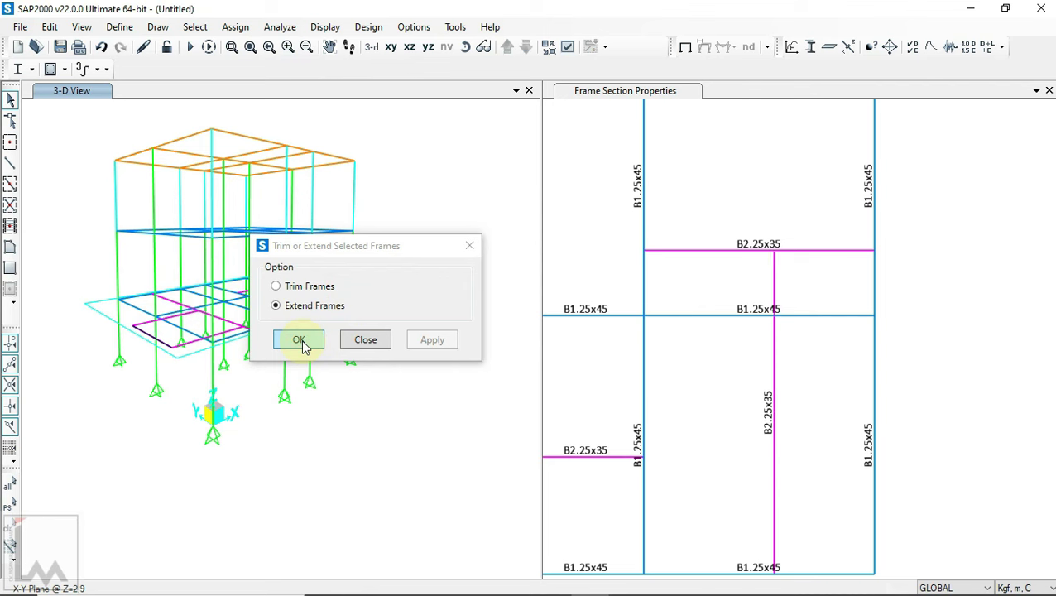
pyautogui.click(301, 339)
# - Select both B2.25x35 beams, their shared joint and the middle B1.25x45 beam
pyautogui.scroll(2, 815, 294)
pyautogui.scroll(-1, 817, 301)
pyautogui.scroll(1, 817, 301)
pyautogui.moveTo(818, 252); pyautogui.dragTo(766, 200)
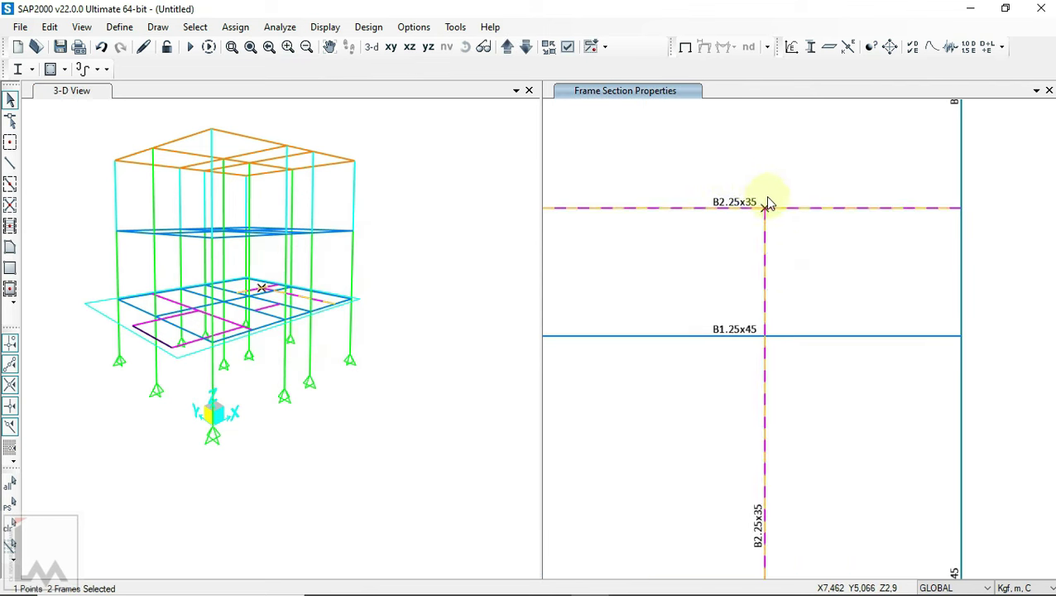
pyautogui.scroll(-1, 766, 201)
pyautogui.click(782, 266)
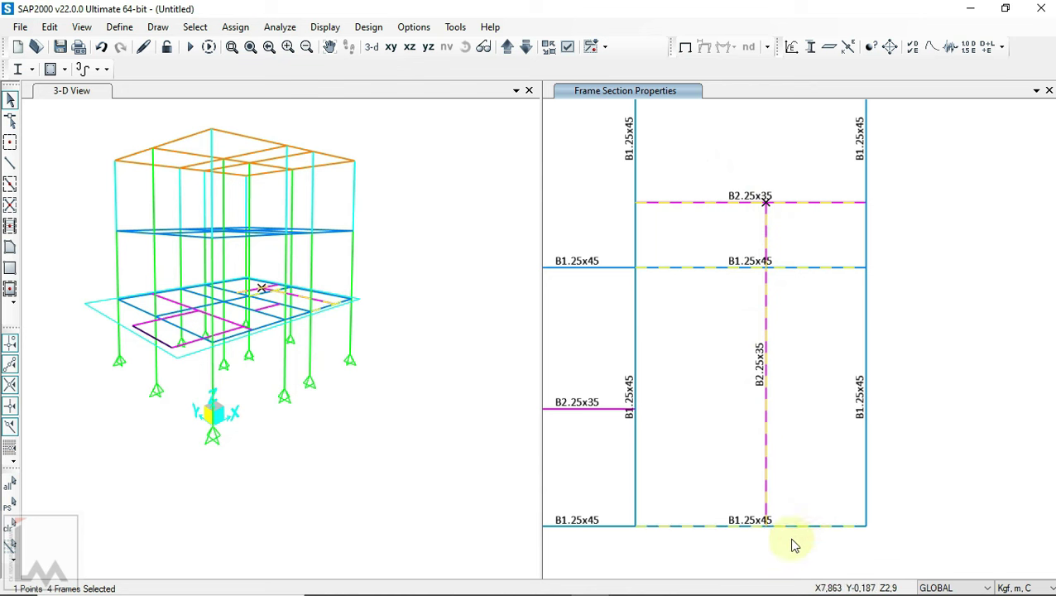
pyautogui.click(49, 27)
pyautogui.moveTo(85, 306)
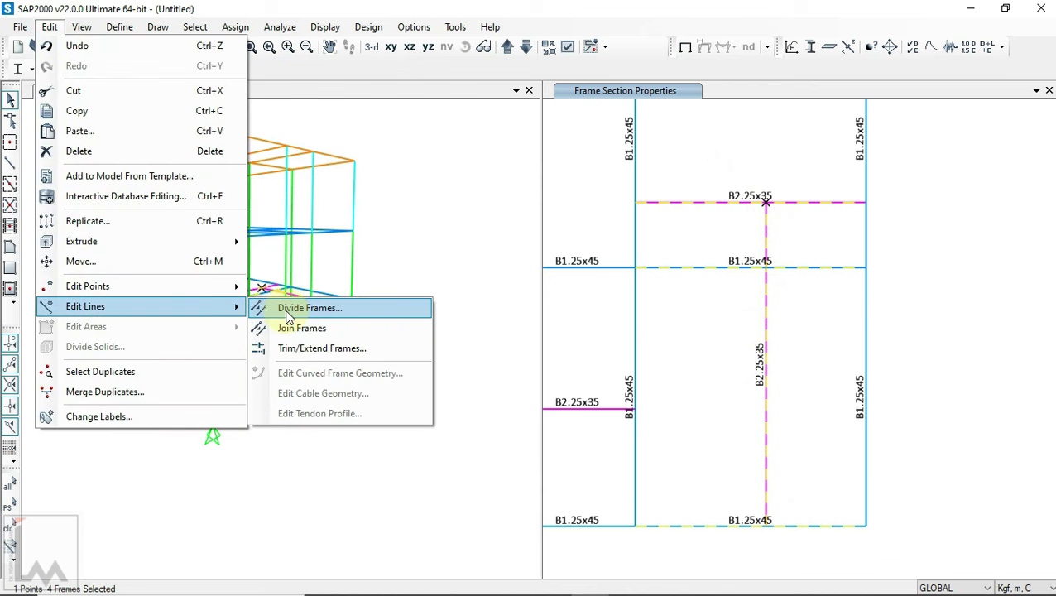
# - Break the first selected beams at their intersections, then inspect the right-hand B2.25x35 beam's information
pyautogui.click(286, 313)
pyautogui.click(461, 458)
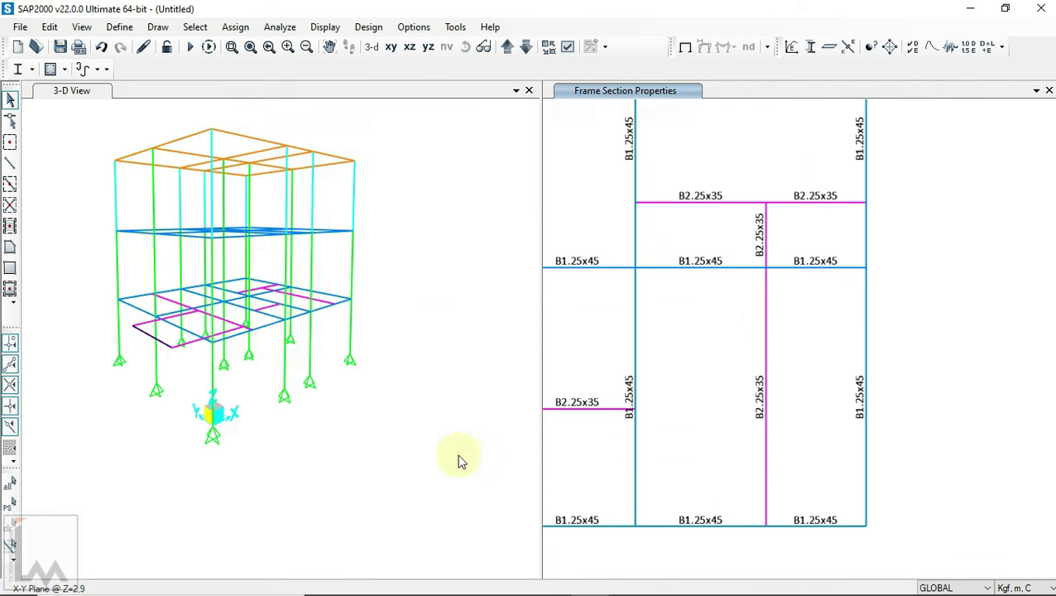
pyautogui.click(833, 186)
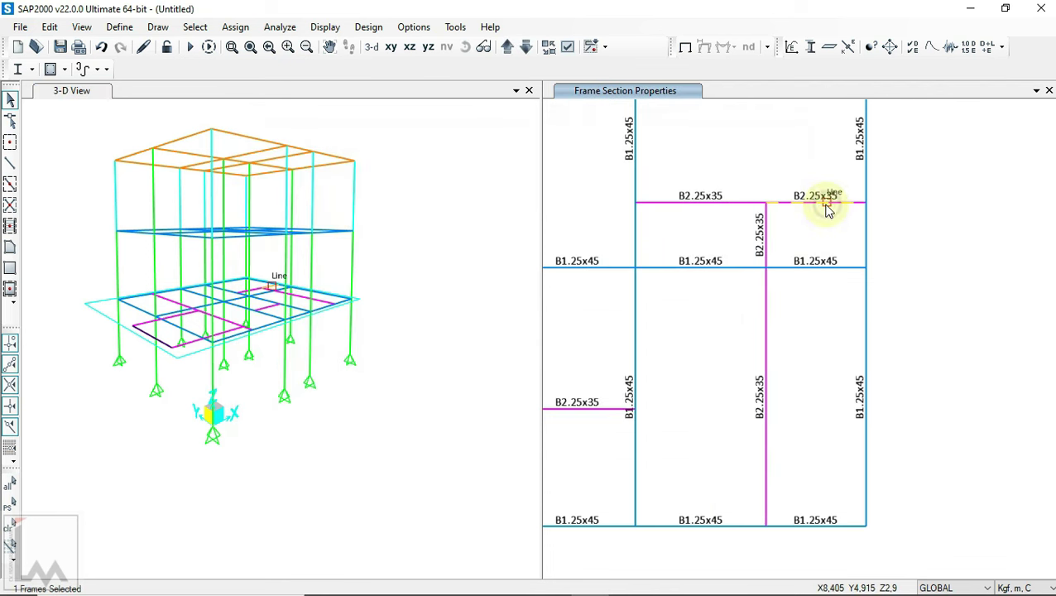
pyautogui.rightClick(827, 210)
pyautogui.click(679, 463)
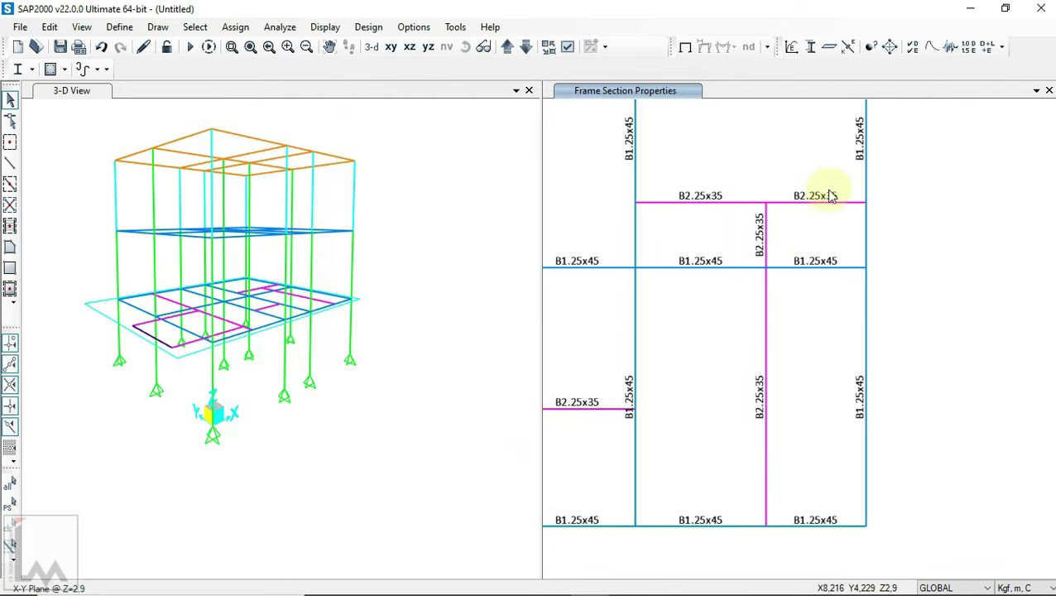
# - Select the short B2.25x35 beam and its crossing beams, and divide them at intersections
pyautogui.moveTo(815, 231); pyautogui.dragTo(812, 231)
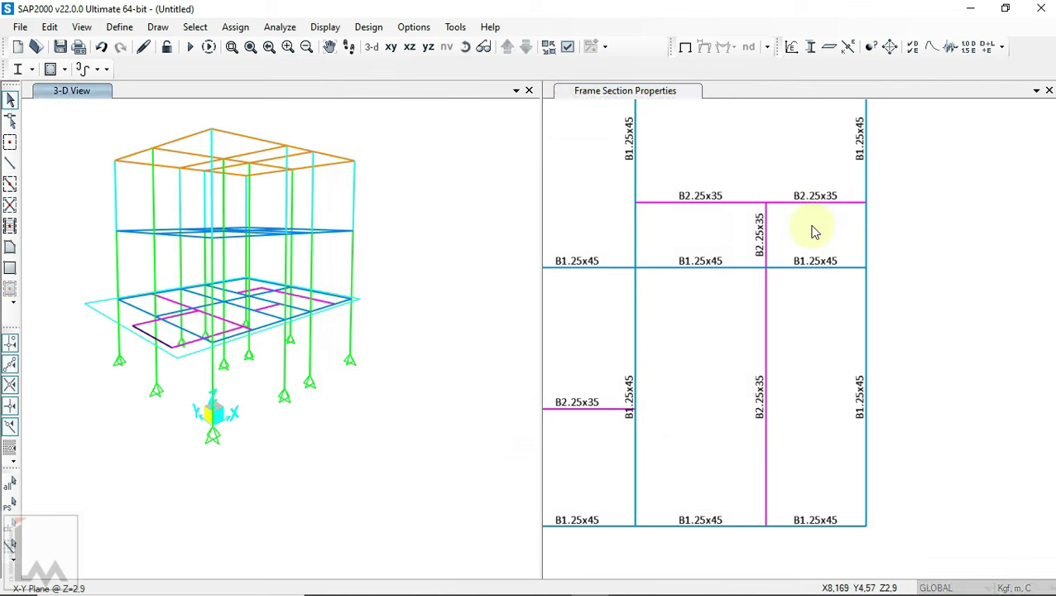
pyautogui.click(813, 231)
pyautogui.scroll(-1, 812, 242)
pyautogui.scroll(-2, 770, 239)
pyautogui.scroll(2, 757, 331)
pyautogui.moveTo(788, 351); pyautogui.dragTo(610, 395)
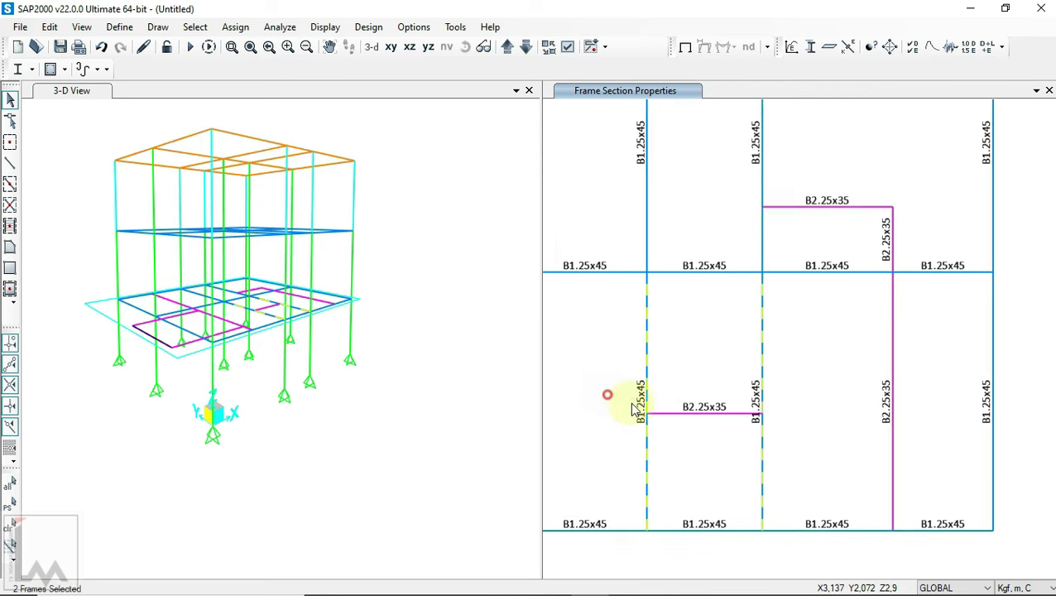
pyautogui.click(741, 248)
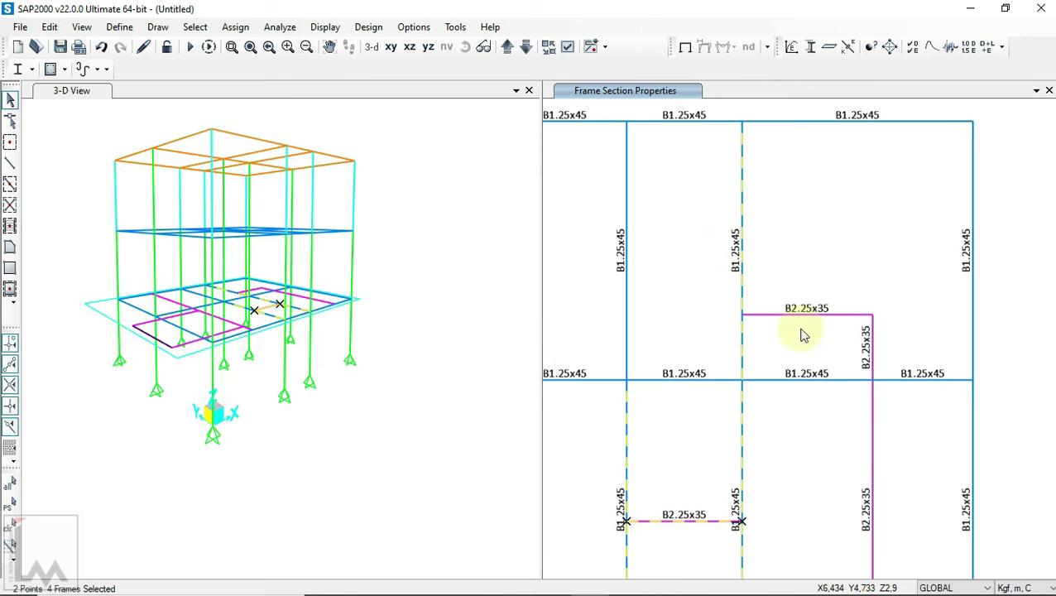
pyautogui.click(50, 27)
pyautogui.moveTo(85, 306)
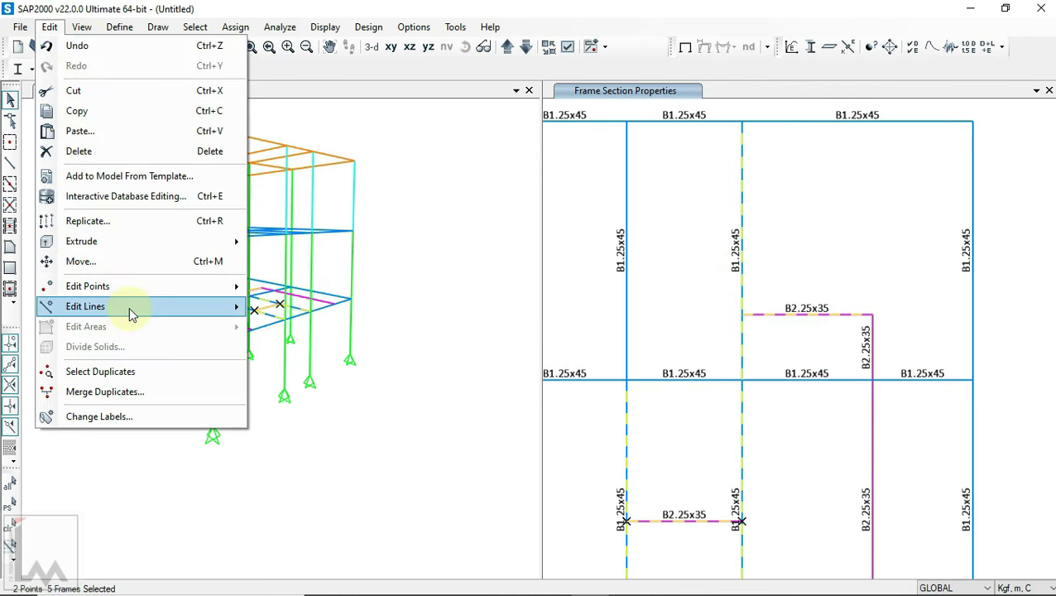
pyautogui.click(265, 312)
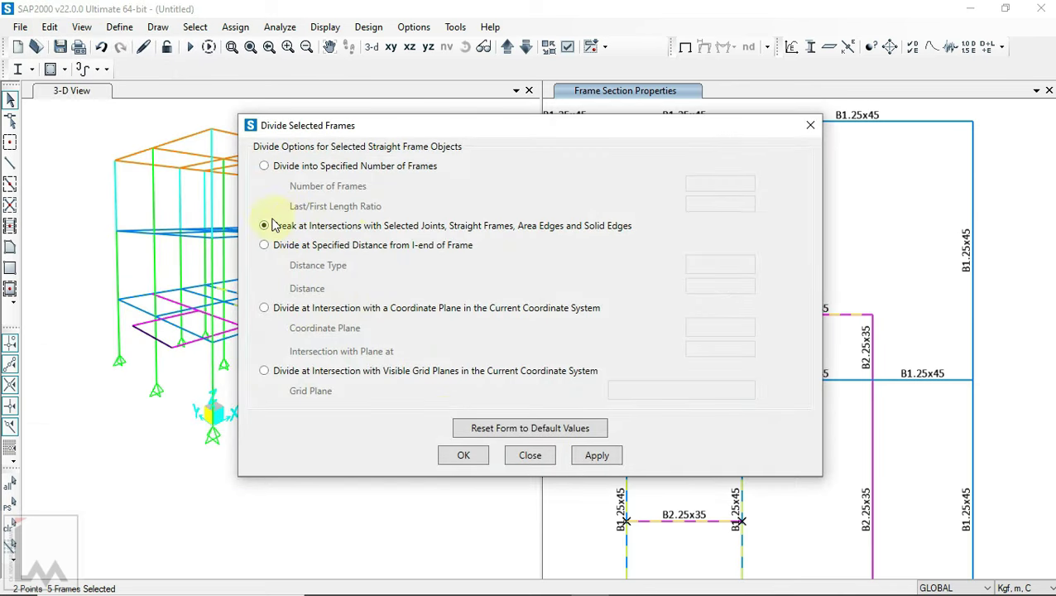
pyautogui.click(461, 456)
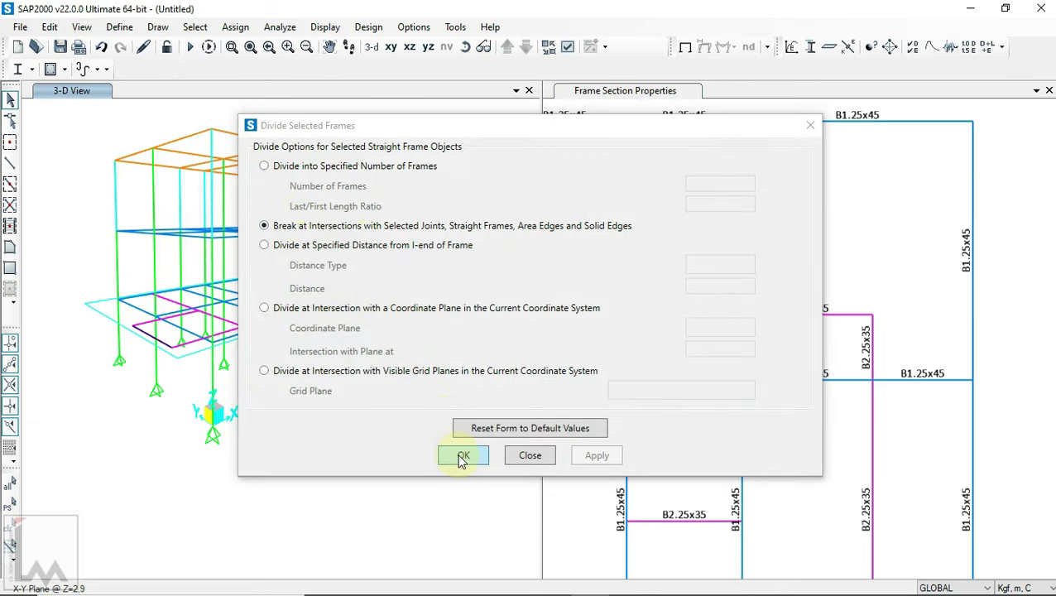
pyautogui.click(461, 456)
# - Zoom and pan so the whole floor grid is in view after the breaks
pyautogui.scroll(-2, 819, 240)
pyautogui.scroll(2, 868, 281)
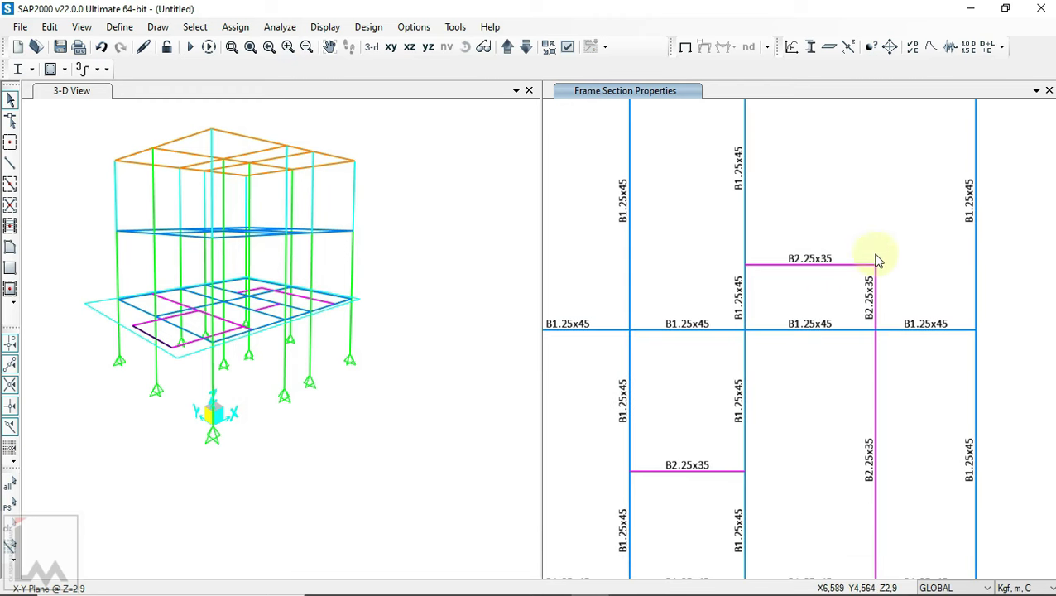
pyautogui.scroll(-2, 836, 382)
pyautogui.scroll(2, 786, 403)
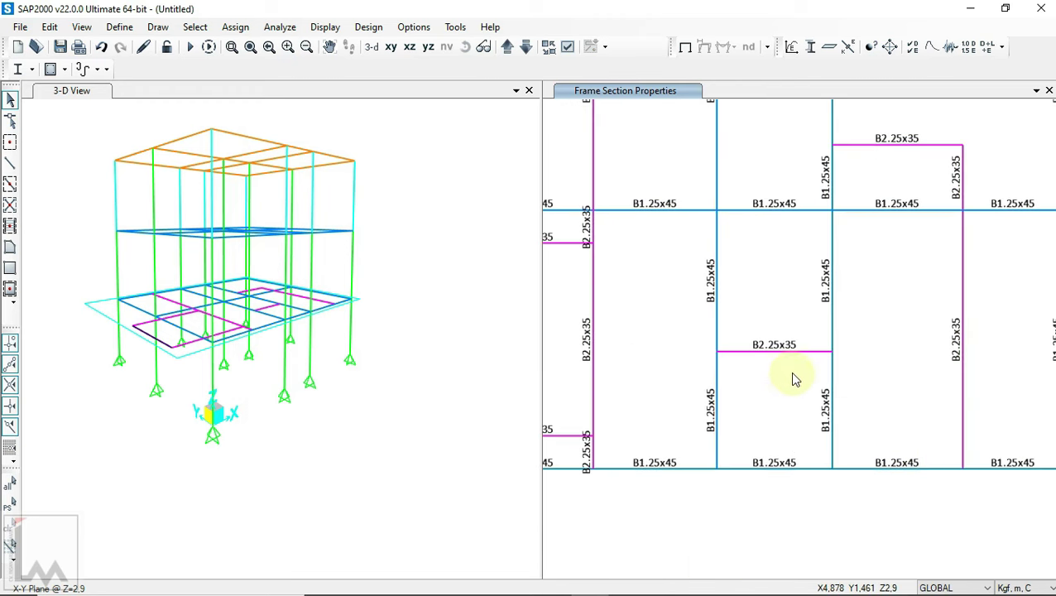
pyautogui.scroll(-2, 794, 378)
pyautogui.moveTo(756, 321); pyautogui.dragTo(778, 365, button='middle')
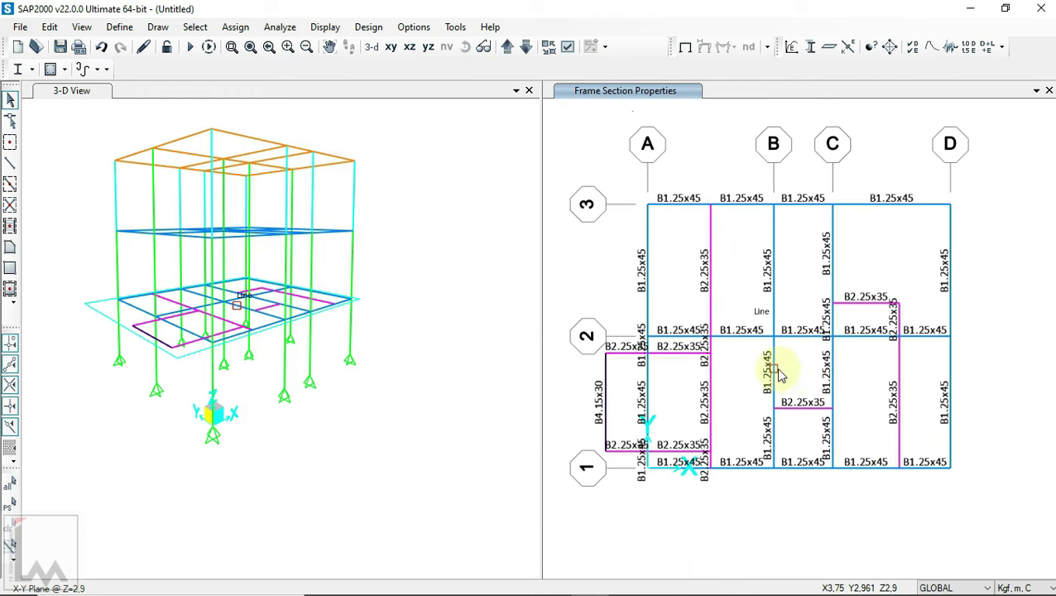
# - Restore the plain frame display on the plan and compare its beams against the PDF floor plan
pyautogui.click(683, 50)
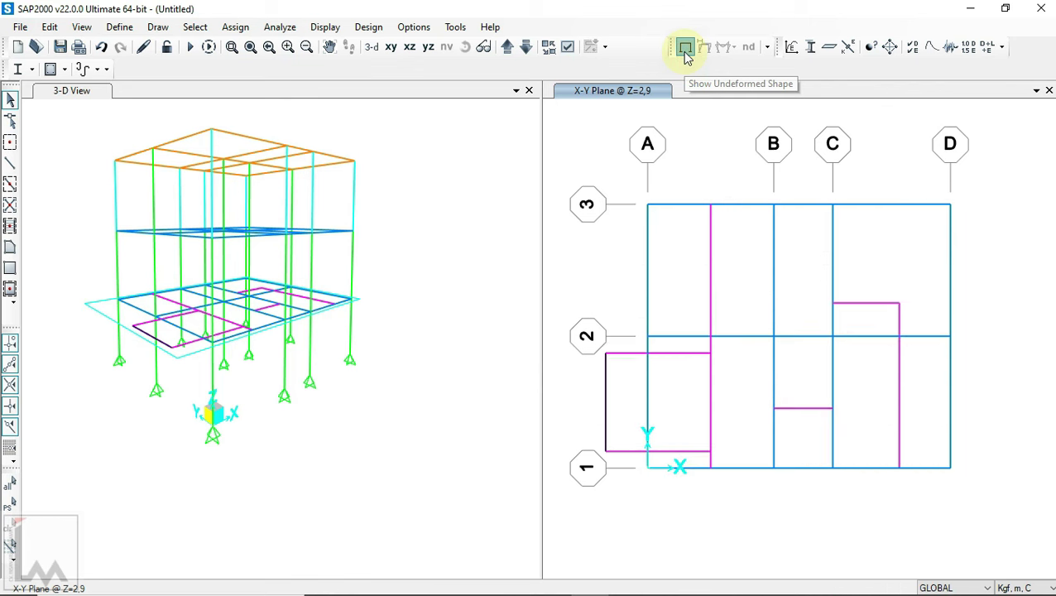
pyautogui.moveTo(797, 352); pyautogui.dragTo(797, 322, button='middle')
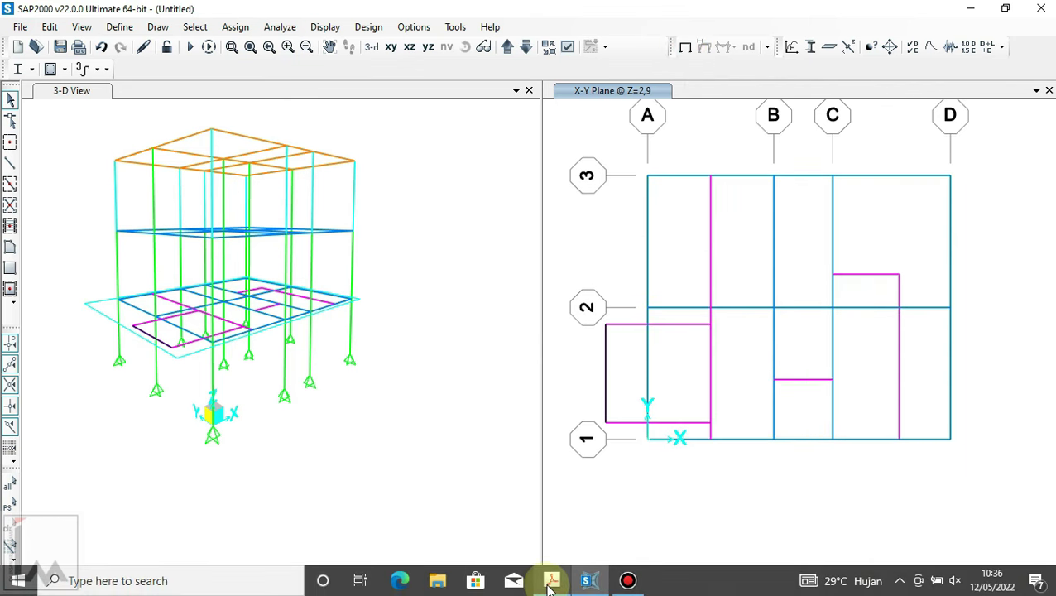
pyautogui.click(550, 583)
pyautogui.moveTo(584, 365); pyautogui.dragTo(573, 302)
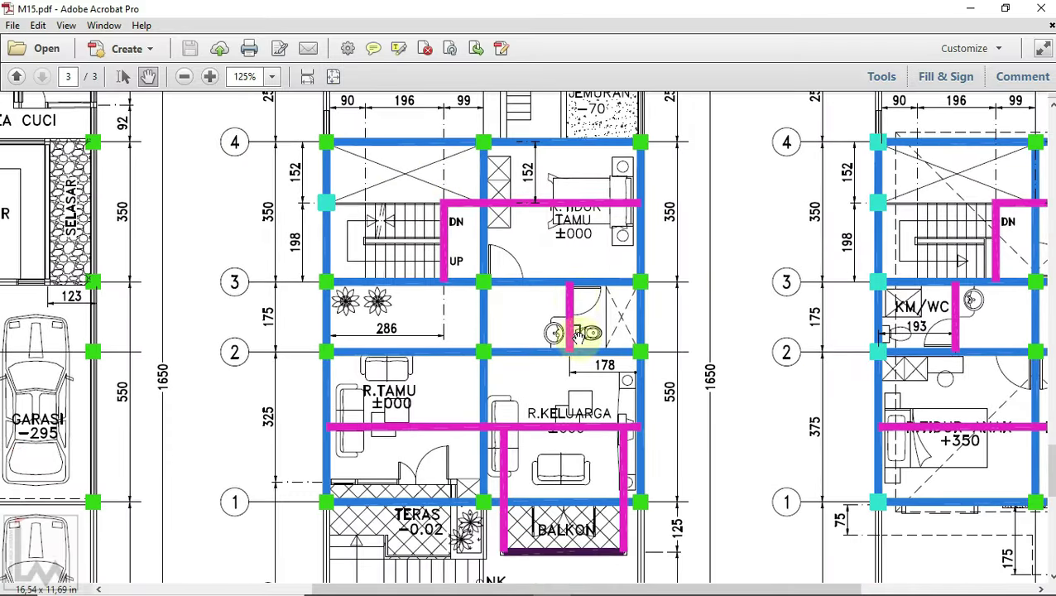
pyautogui.moveTo(571, 407); pyautogui.dragTo(571, 303)
pyautogui.click(589, 580)
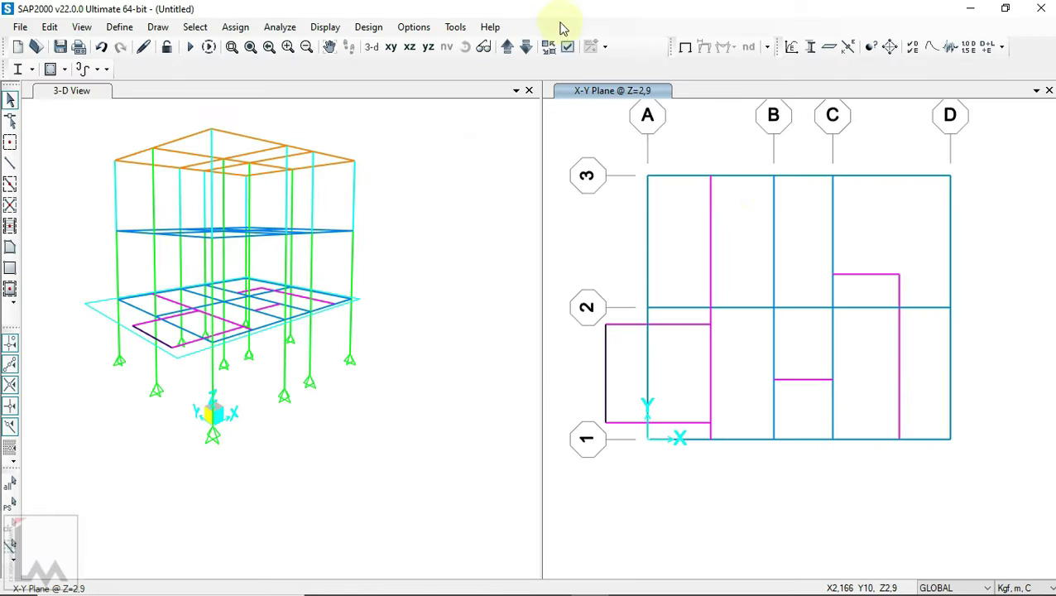
# - Turn Object Shrink off so the plan members show as full continuous lines
pyautogui.click(548, 47)
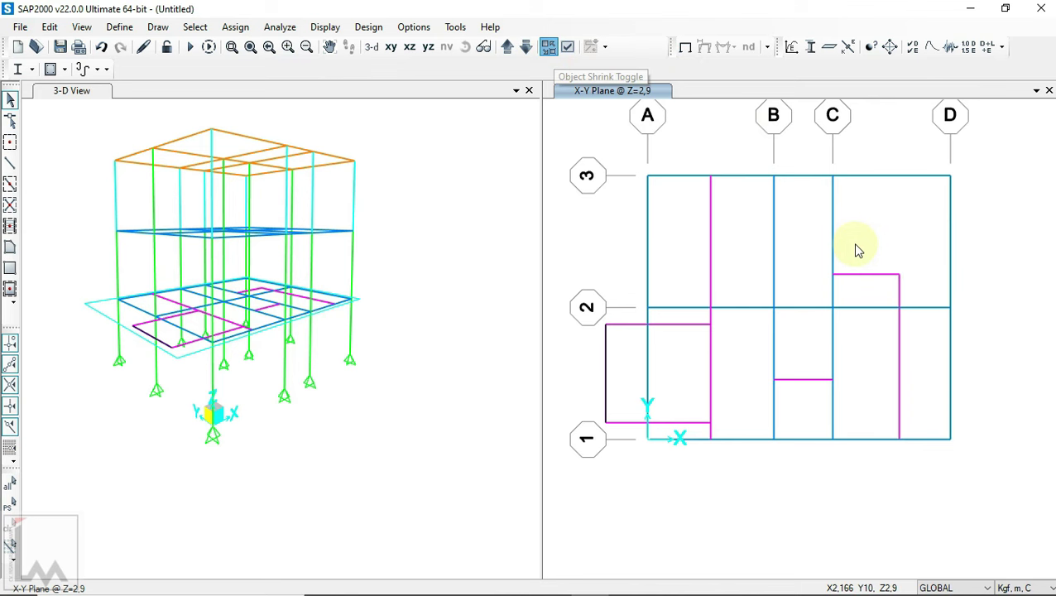
pyautogui.scroll(1, 671, 424)
pyautogui.scroll(1, 733, 414)
pyautogui.scroll(-2, 699, 389)
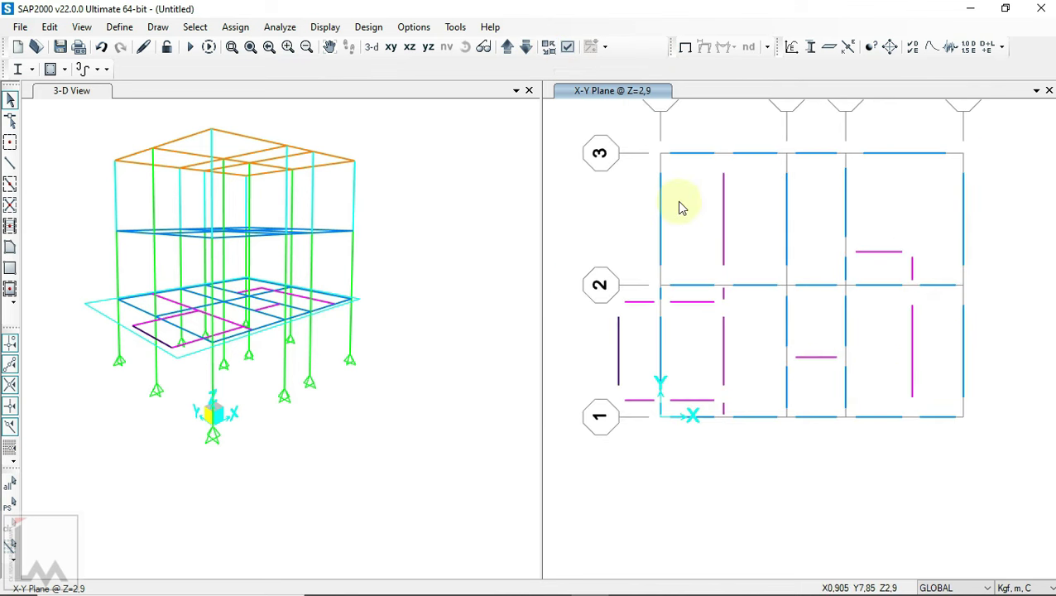
pyautogui.click(548, 47)
pyautogui.click(747, 486)
pyautogui.click(743, 454)
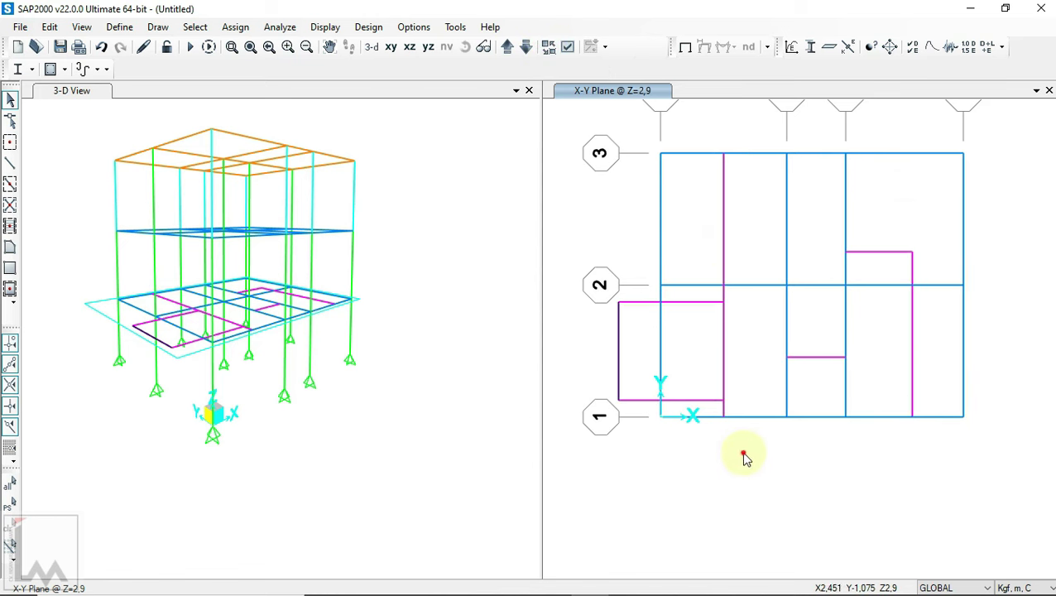
# - Orbit the 3-D model, recheck the PDF plan, then tilt the 3-D view slightly
pyautogui.click(488, 157)
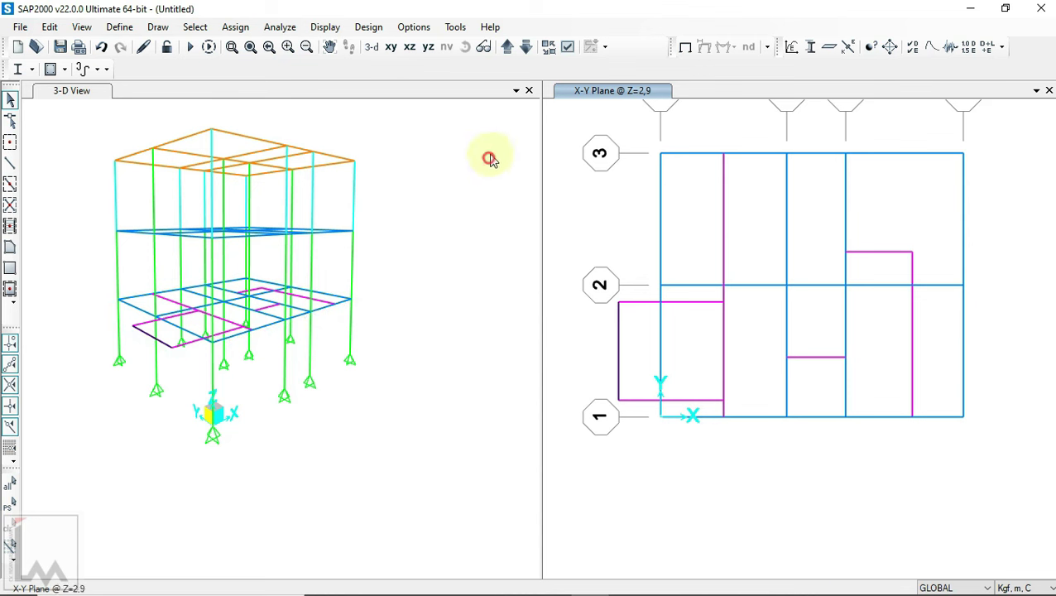
pyautogui.click(465, 47)
pyautogui.moveTo(417, 210)
pyautogui.mouseDown()
pyautogui.moveTo(389, 248)
pyautogui.moveTo(425, 242)
pyautogui.mouseUp()
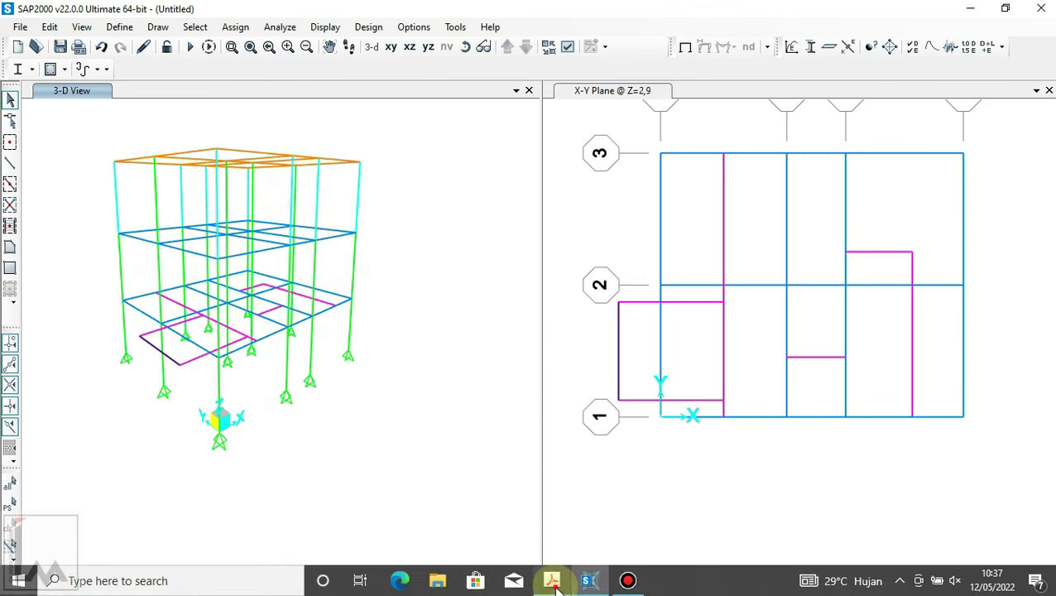
pyautogui.click(551, 579)
pyautogui.keyDown('shift'); pyautogui.hscroll(2, 655, 358); pyautogui.keyUp('shift')
pyautogui.keyDown('shift'); pyautogui.hscroll(3, 825, 295); pyautogui.keyUp('shift')
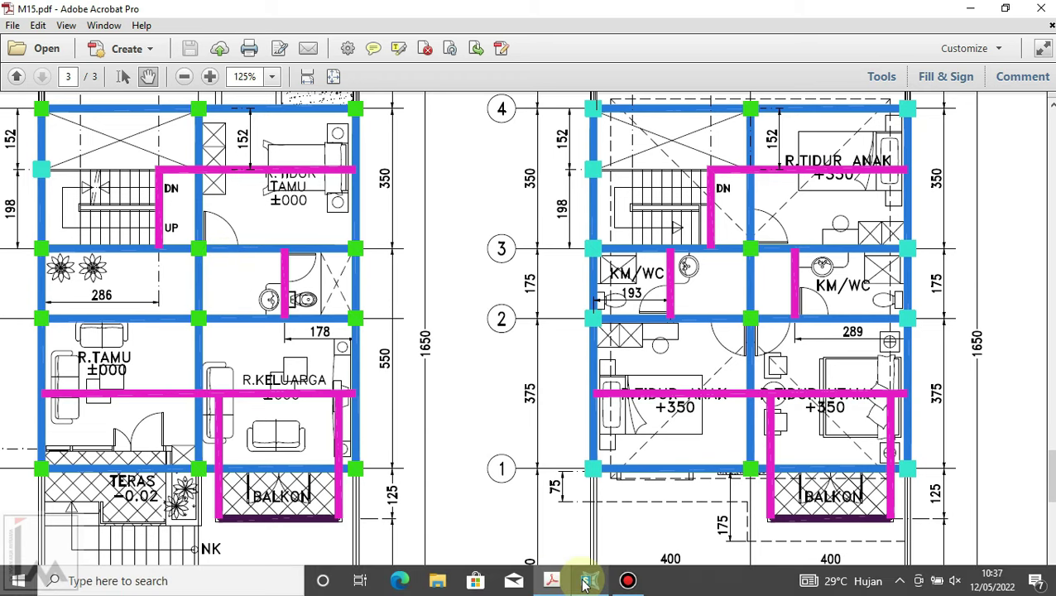
pyautogui.click(589, 580)
pyautogui.scroll(3, 302, 276)
pyautogui.moveTo(165, 217)
pyautogui.mouseDown()
pyautogui.moveTo(70, 219)
pyautogui.moveTo(546, 323)
pyautogui.mouseUp()
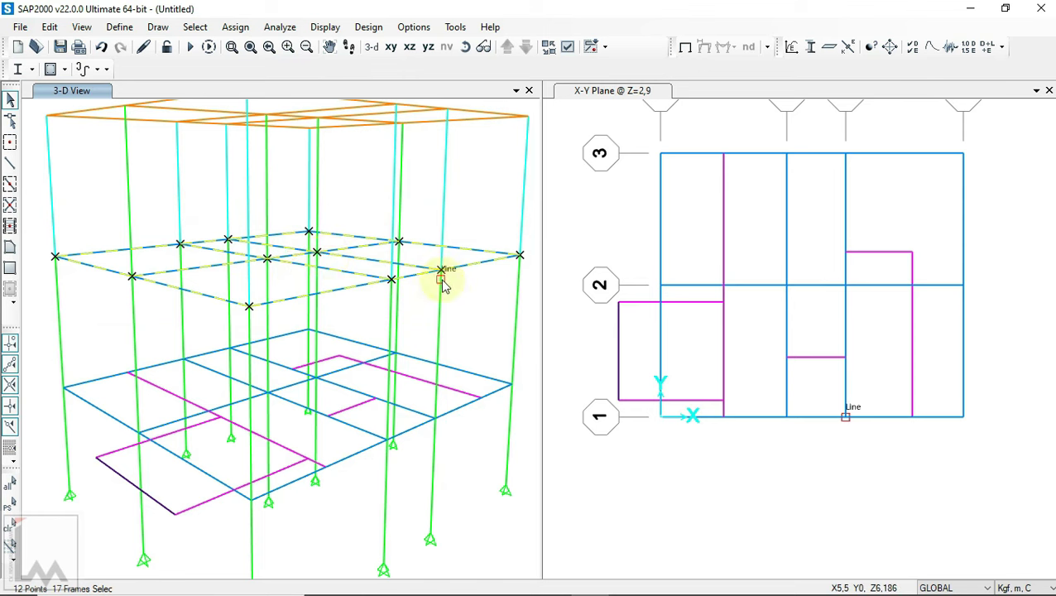
# - Delete the selected middle-floor beams and orbit the 3-D model to an oblique angle
pyautogui.hotkey('ctrl', 'q')
pyautogui.press('Delete')
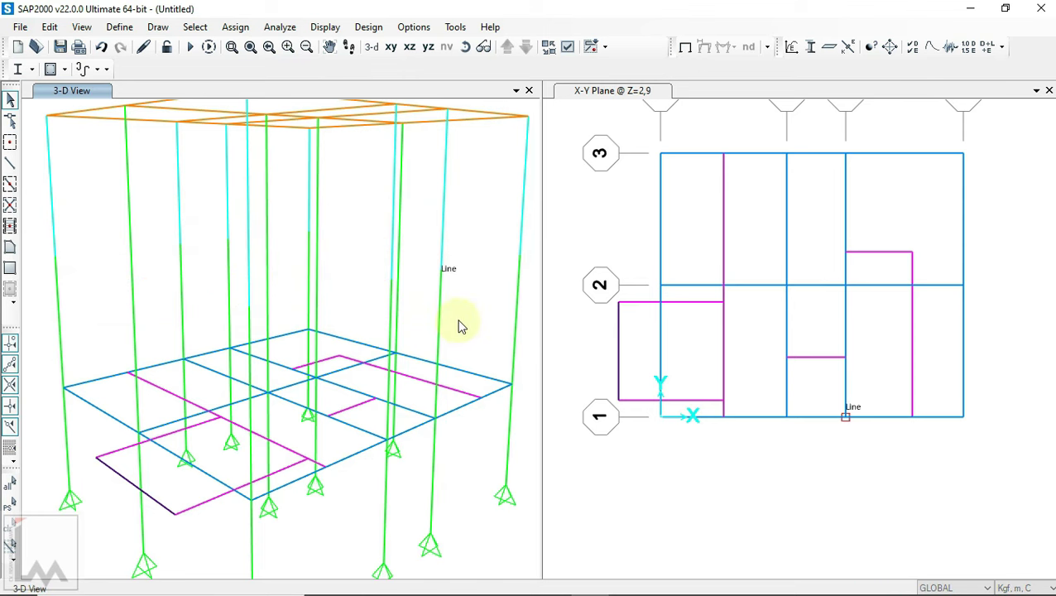
pyautogui.click(465, 49)
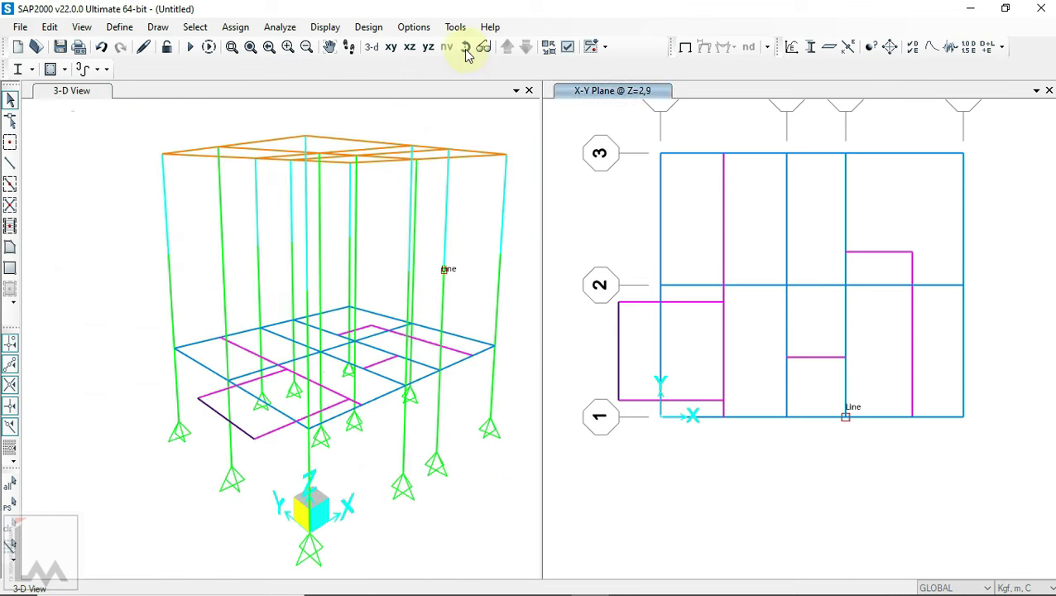
pyautogui.moveTo(517, 418)
pyautogui.mouseDown()
pyautogui.moveTo(490, 337)
pyautogui.moveTo(484, 348)
pyautogui.moveTo(97, 317)
pyautogui.mouseUp()
# - Replicate the lower floor's beams and joints 3.5 m upward using two reference points
pyautogui.moveTo(539, 409); pyautogui.dragTo(539, 407)
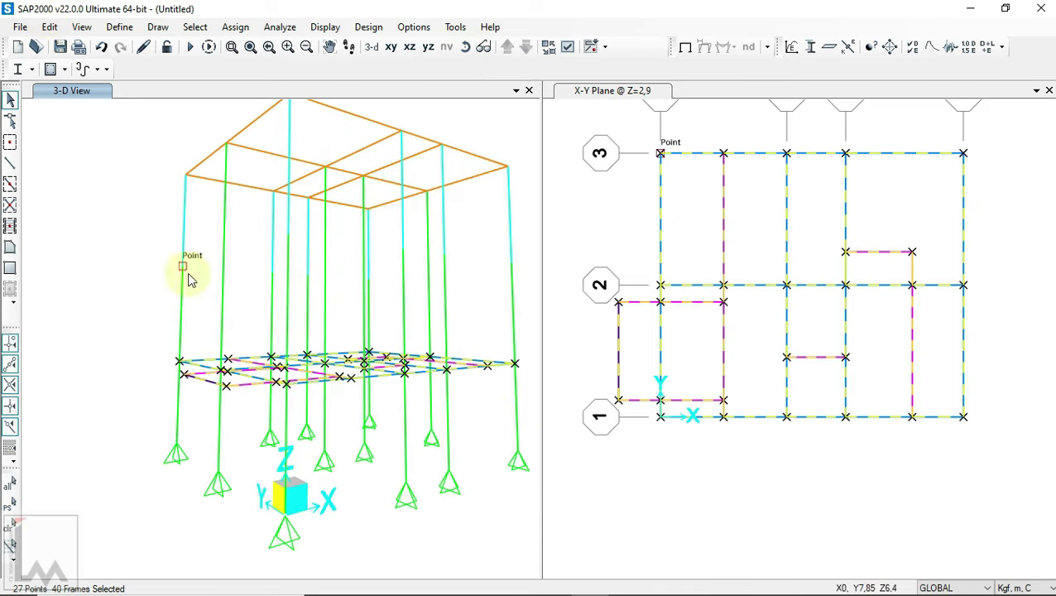
pyautogui.click(49, 28)
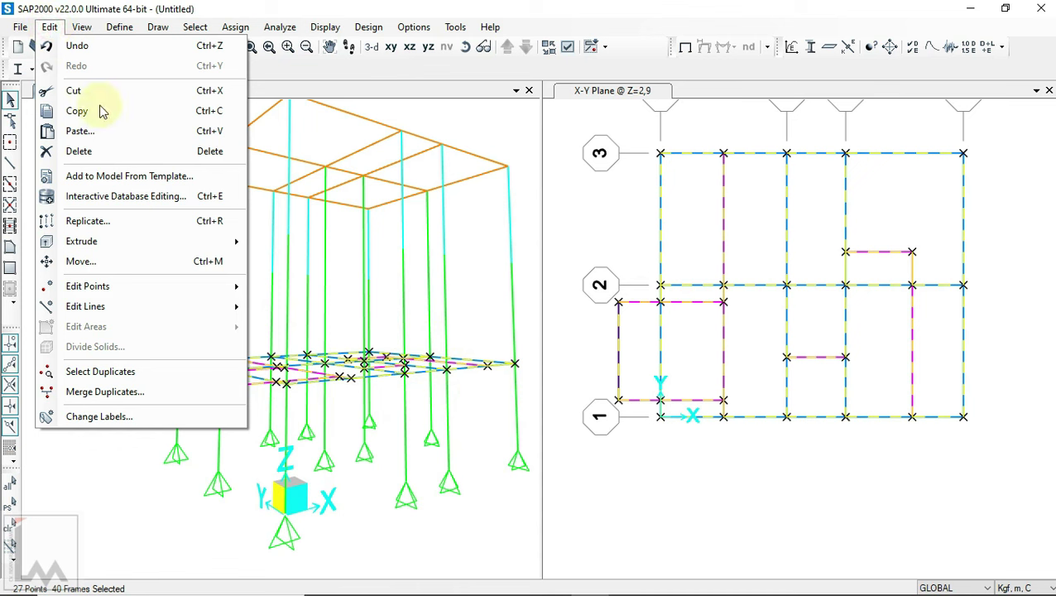
pyautogui.click(106, 221)
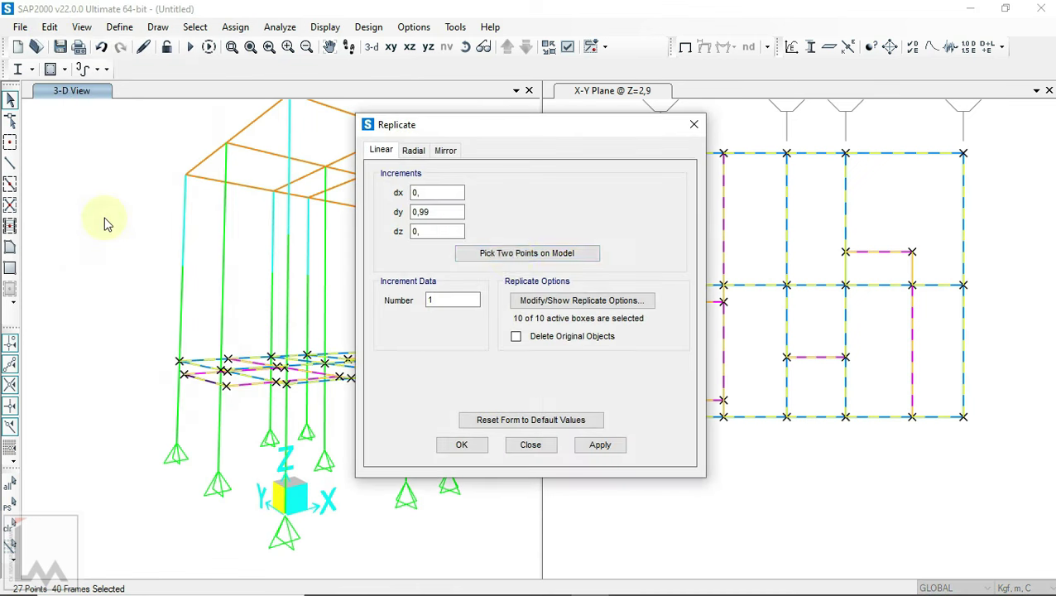
pyautogui.click(506, 253)
pyautogui.scroll(3, 173, 366)
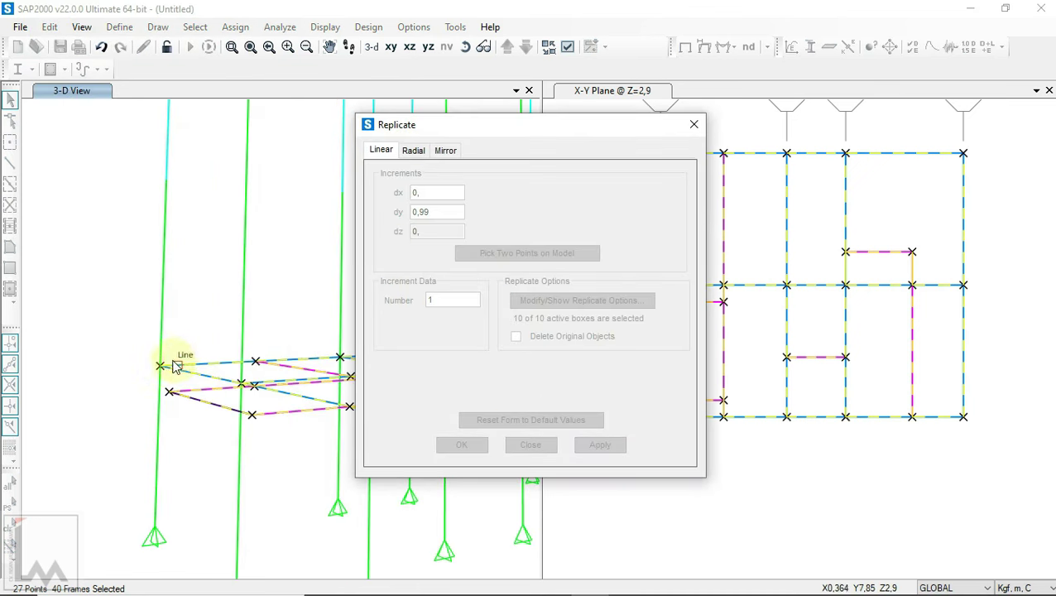
pyautogui.click(161, 365)
pyautogui.click(169, 180)
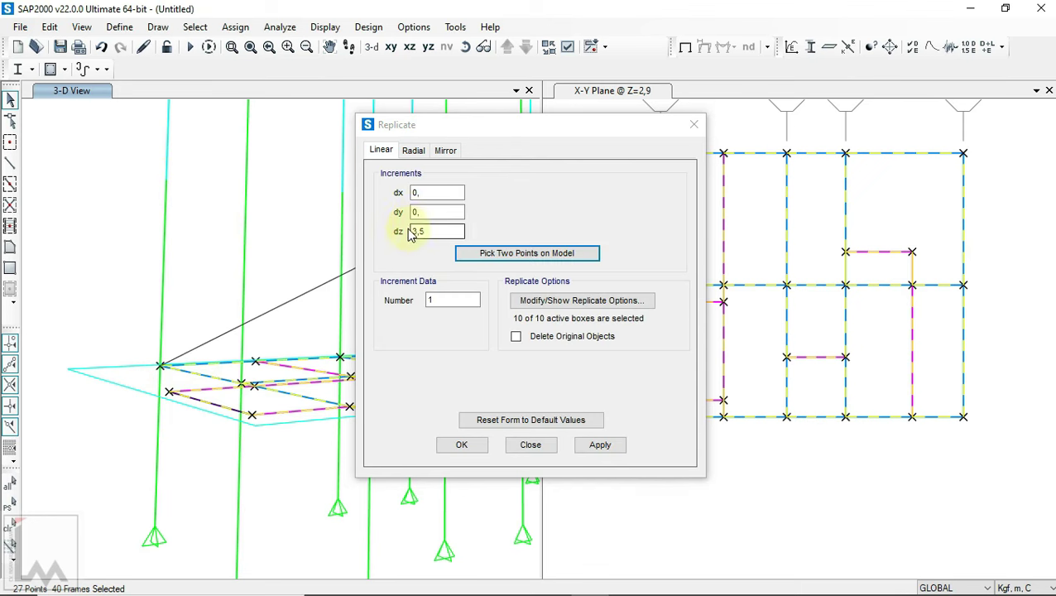
pyautogui.click(463, 445)
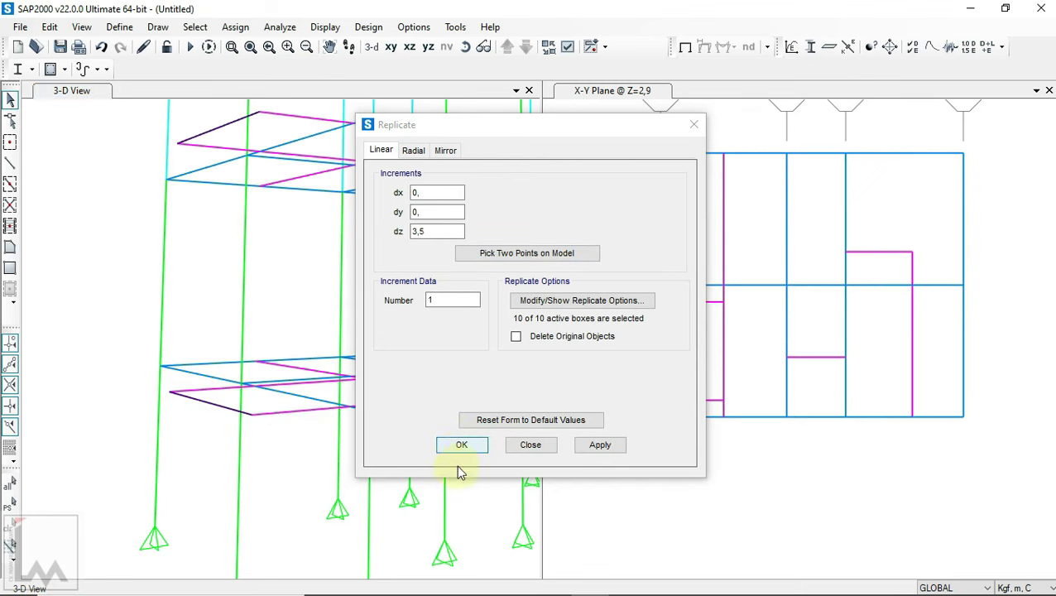
pyautogui.click(462, 447)
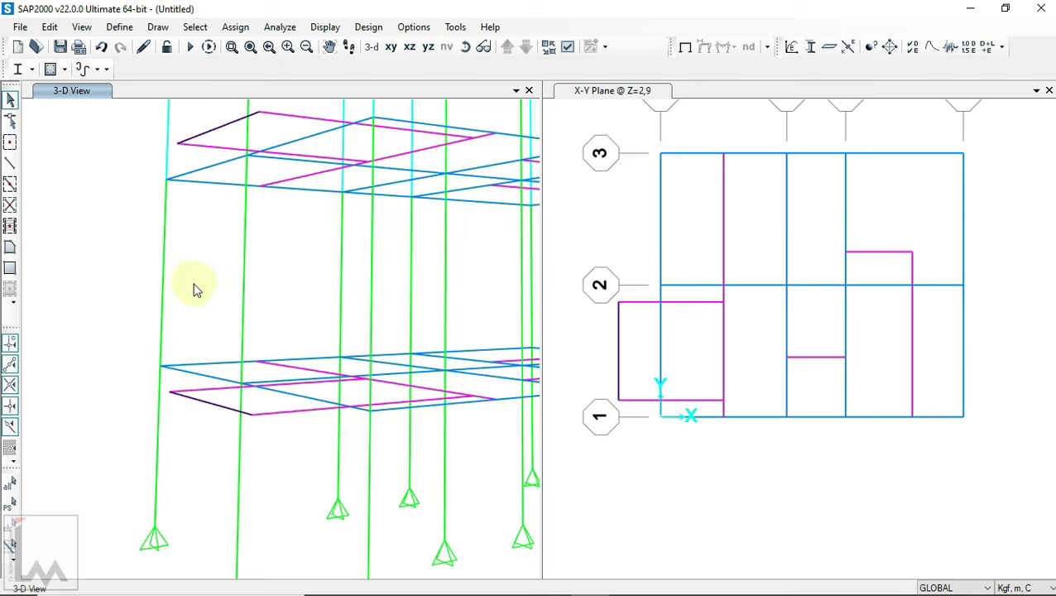
# - Orbit to view the whole structure, then pan the PDF to the upper-floor KM/WC bathrooms
pyautogui.click(467, 51)
pyautogui.moveTo(464, 188)
pyautogui.mouseDown()
pyautogui.moveTo(483, 354)
pyautogui.moveTo(522, 309)
pyautogui.moveTo(625, 295)
pyautogui.moveTo(735, 304)
pyautogui.moveTo(780, 340)
pyautogui.moveTo(594, 303)
pyautogui.moveTo(489, 207)
pyautogui.moveTo(479, 267)
pyautogui.moveTo(500, 317)
pyautogui.mouseUp()
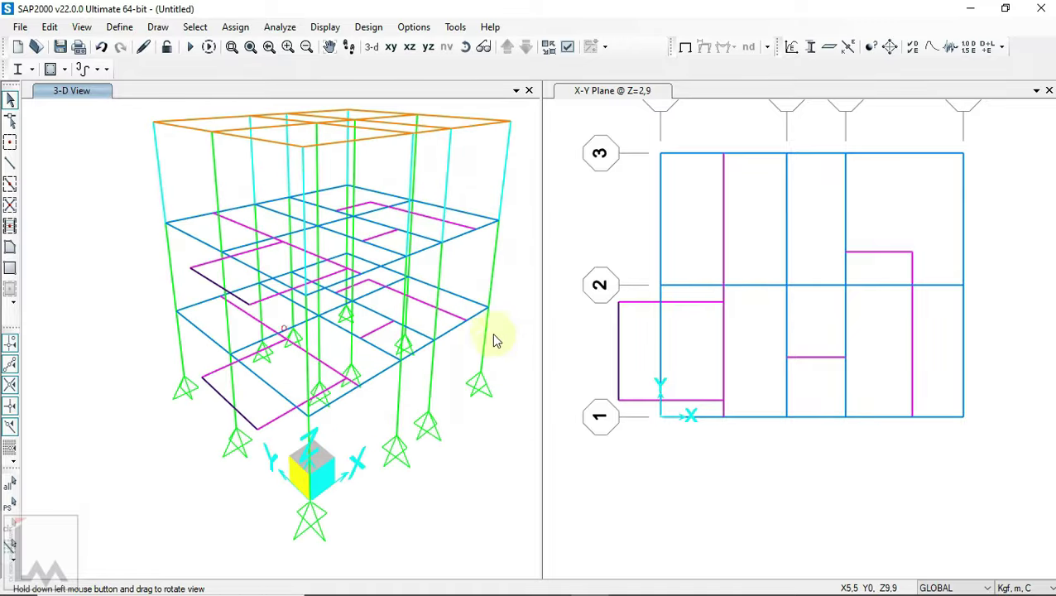
pyautogui.click(551, 579)
pyautogui.moveTo(714, 304); pyautogui.dragTo(670, 321)
pyautogui.moveTo(845, 363); pyautogui.dragTo(856, 384)
# - Zoom and pan the PDF to centre both floor plans in view
pyautogui.keyDown('ctrl'); pyautogui.scroll(2, 837, 379); pyautogui.keyUp('ctrl')
pyautogui.keyDown('ctrl'); pyautogui.scroll(1, 815, 364); pyautogui.keyUp('ctrl')
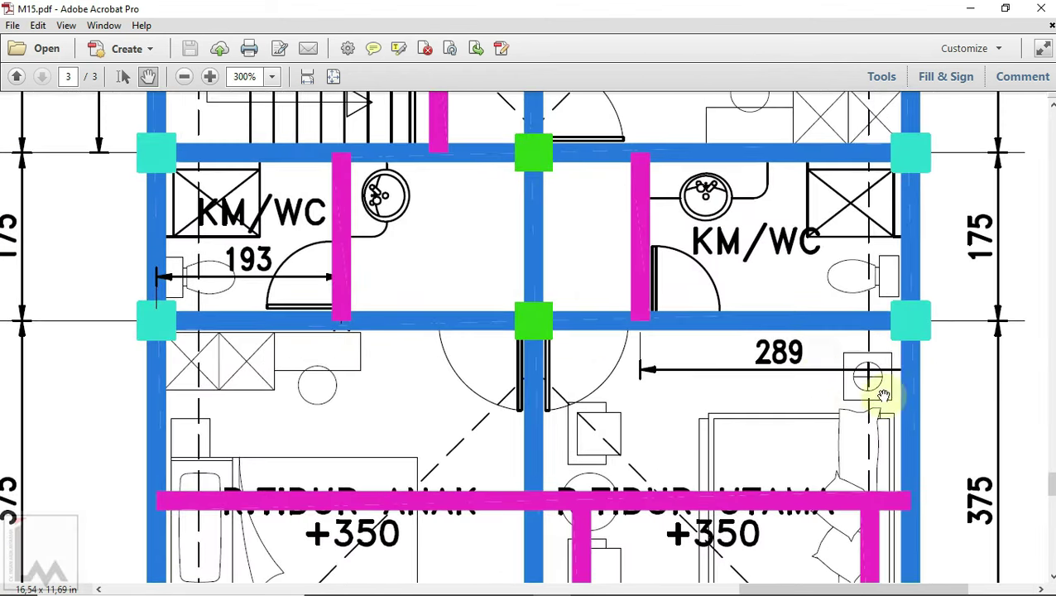
pyautogui.keyDown('ctrl'); pyautogui.scroll(-1, 837, 372); pyautogui.keyUp('ctrl')
pyautogui.keyDown('ctrl'); pyautogui.scroll(-1, 838, 374); pyautogui.keyUp('ctrl')
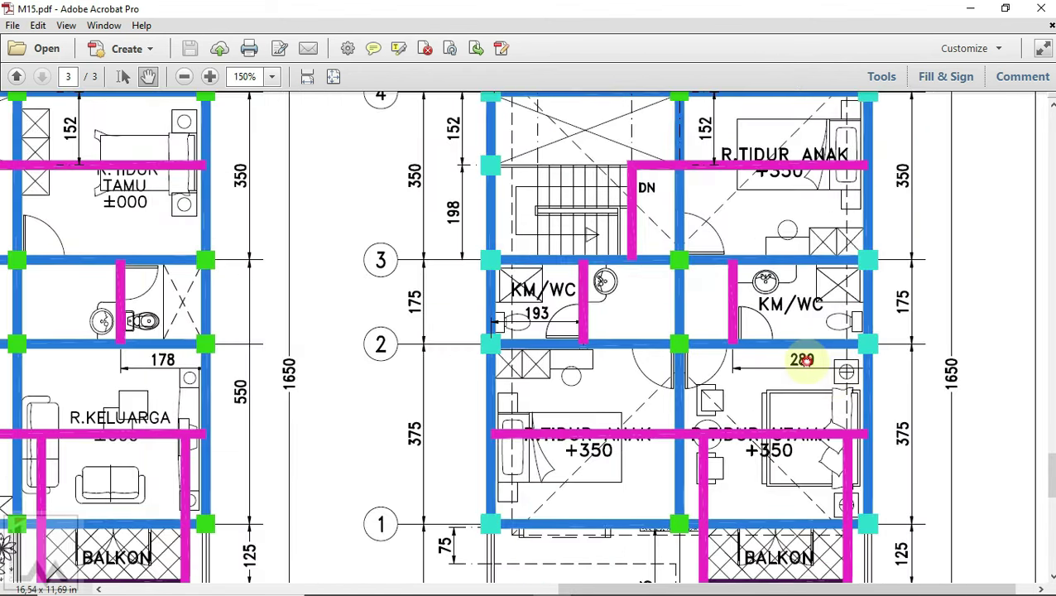
pyautogui.moveTo(803, 360); pyautogui.dragTo(803, 366)
pyautogui.keyDown('ctrl'); pyautogui.scroll(-1, 803, 367); pyautogui.keyUp('ctrl')
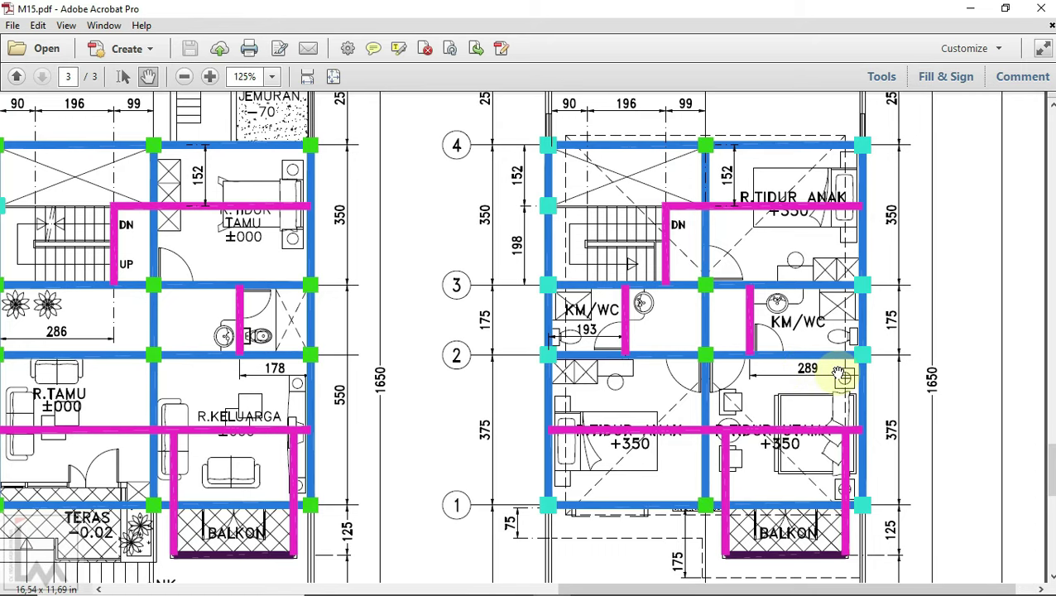
pyautogui.keyDown('ctrl'); pyautogui.scroll(2, 881, 384); pyautogui.keyUp('ctrl')
pyautogui.keyDown('ctrl'); pyautogui.scroll(2, 881, 384); pyautogui.keyUp('ctrl')
pyautogui.keyDown('ctrl'); pyautogui.scroll(-1, 746, 374); pyautogui.keyUp('ctrl')
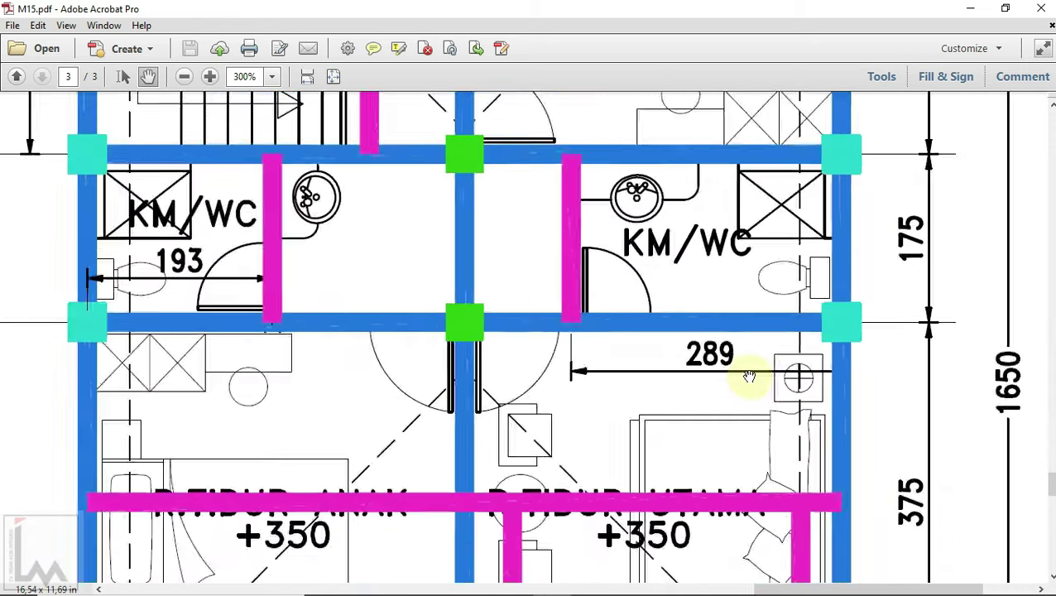
pyautogui.keyDown('ctrl'); pyautogui.scroll(-1, 747, 375); pyautogui.keyUp('ctrl')
pyautogui.keyDown('ctrl'); pyautogui.scroll(-1, 748, 378); pyautogui.keyUp('ctrl')
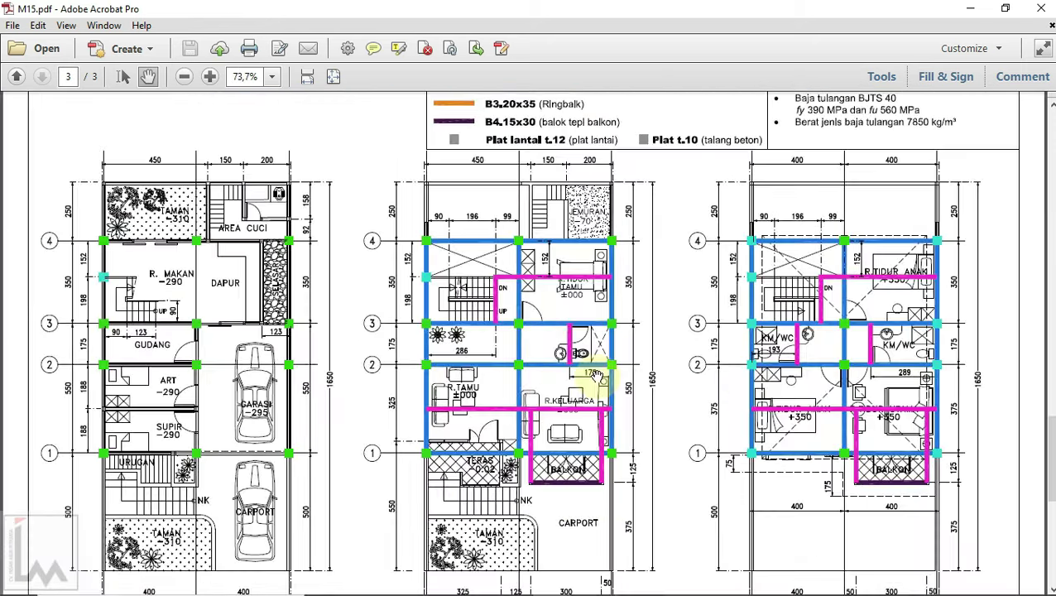
pyautogui.keyDown('ctrl'); pyautogui.scroll(1, 925, 373); pyautogui.keyUp('ctrl')
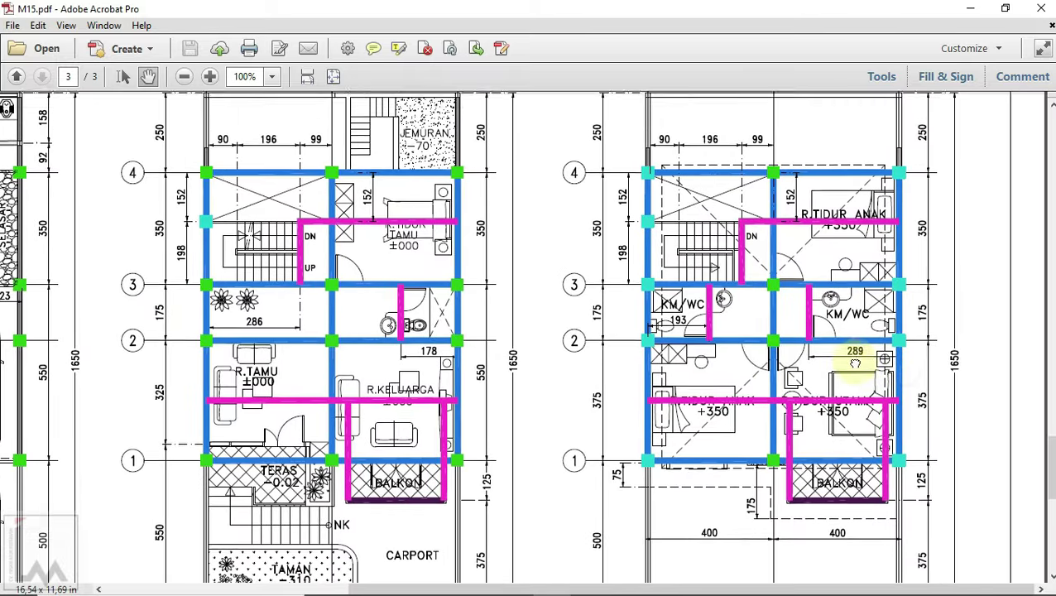
pyautogui.moveTo(906, 372); pyautogui.dragTo(770, 348)
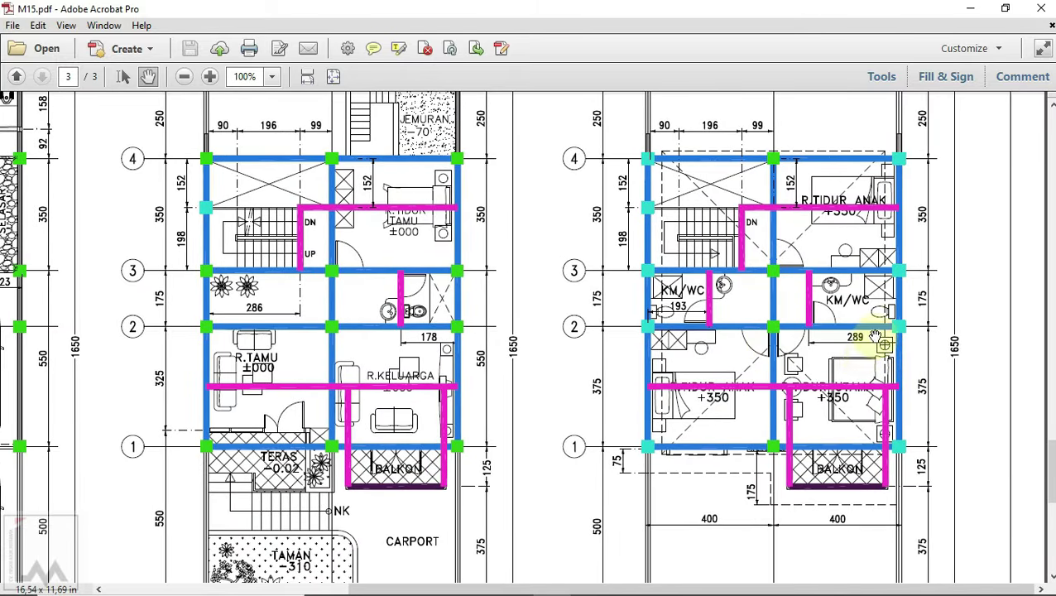
# - Enlarge the KM/WC bathroom beam area, then go back to SAP2000's plan view
pyautogui.keyDown('ctrl'); pyautogui.scroll(2, 883, 351); pyautogui.keyUp('ctrl')
pyautogui.keyDown('ctrl'); pyautogui.scroll(2, 902, 354); pyautogui.keyUp('ctrl')
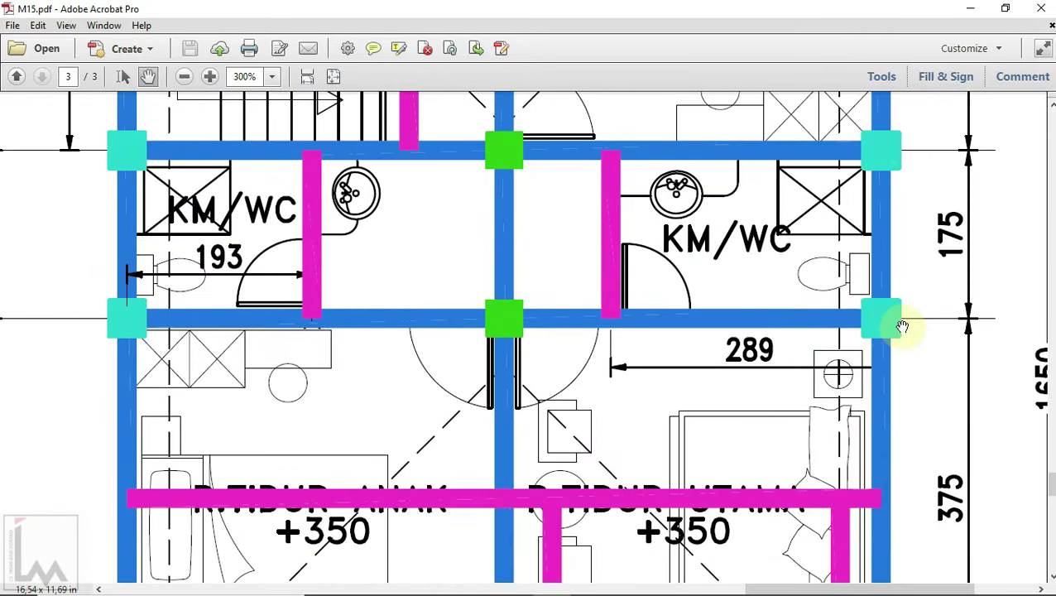
pyautogui.keyDown('ctrl'); pyautogui.scroll(-1, 884, 333); pyautogui.keyUp('ctrl')
pyautogui.keyDown('ctrl'); pyautogui.scroll(-1, 884, 337); pyautogui.keyUp('ctrl')
pyautogui.keyDown('ctrl'); pyautogui.scroll(-1, 883, 337); pyautogui.keyUp('ctrl')
pyautogui.keyDown('ctrl'); pyautogui.scroll(-1, 883, 337); pyautogui.keyUp('ctrl')
pyautogui.keyDown('ctrl'); pyautogui.scroll(1, 420, 364); pyautogui.keyUp('ctrl')
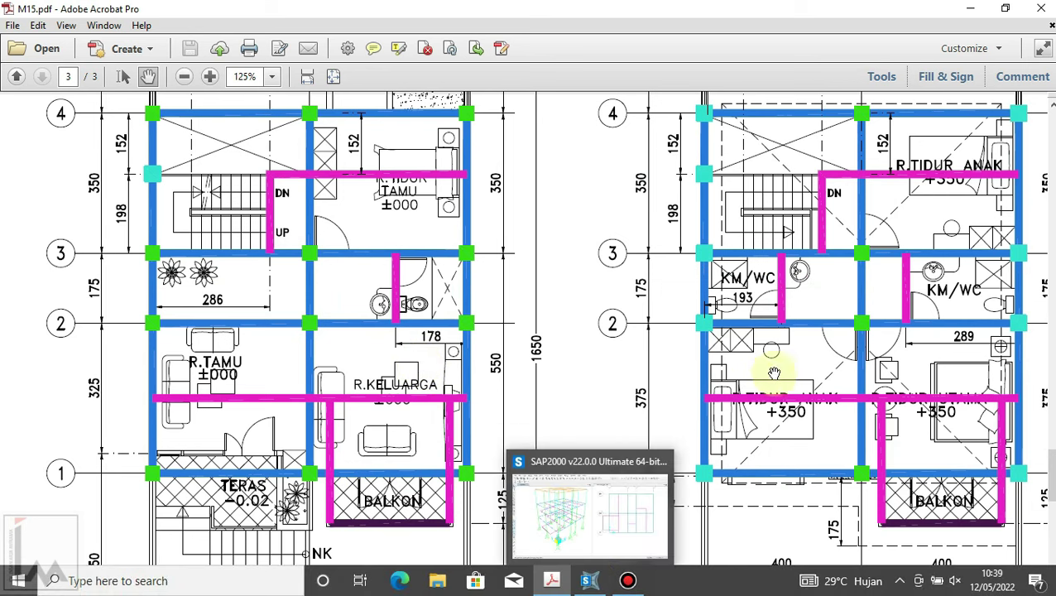
pyautogui.keyDown('ctrl'); pyautogui.scroll(1, 777, 337); pyautogui.keyUp('ctrl')
pyautogui.keyDown('ctrl'); pyautogui.scroll(2, 766, 329); pyautogui.keyUp('ctrl')
pyautogui.moveTo(766, 329); pyautogui.dragTo(511, 351)
pyautogui.keyDown('ctrl'); pyautogui.scroll(-3, 510, 352); pyautogui.keyUp('ctrl')
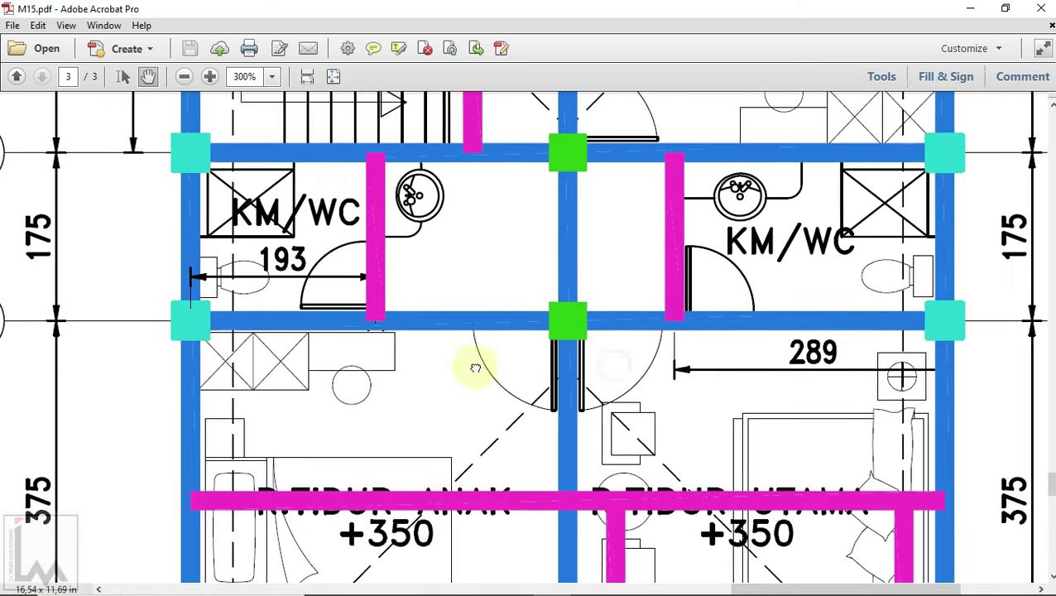
pyautogui.click(588, 584)
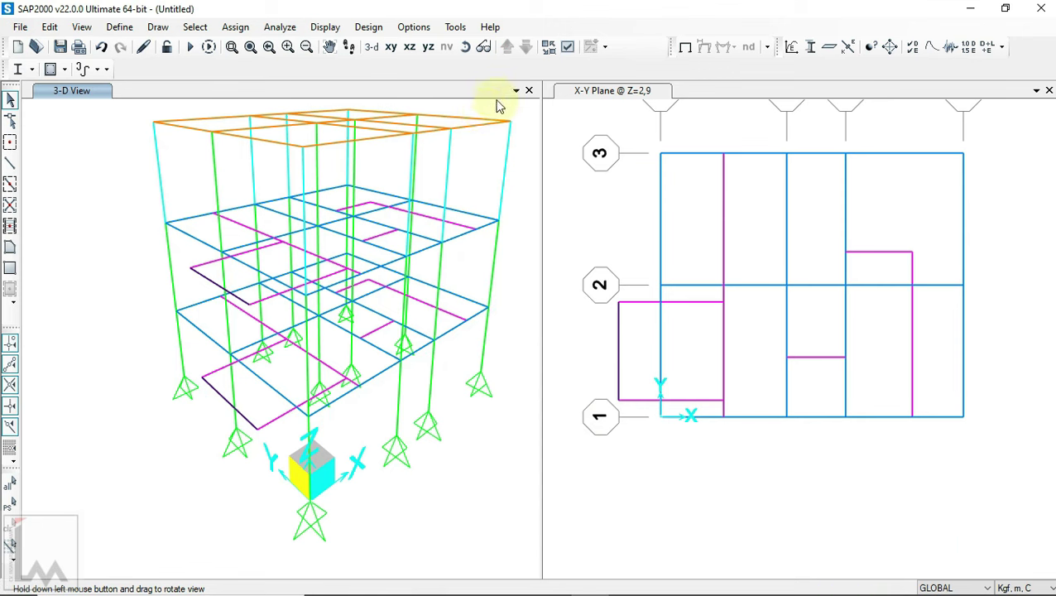
pyautogui.click(831, 507)
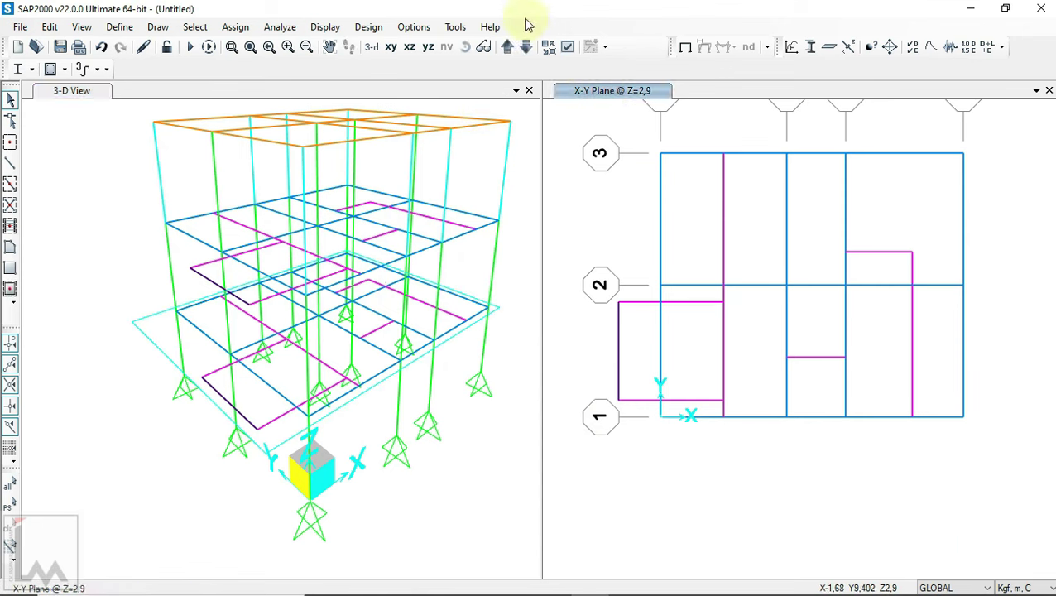
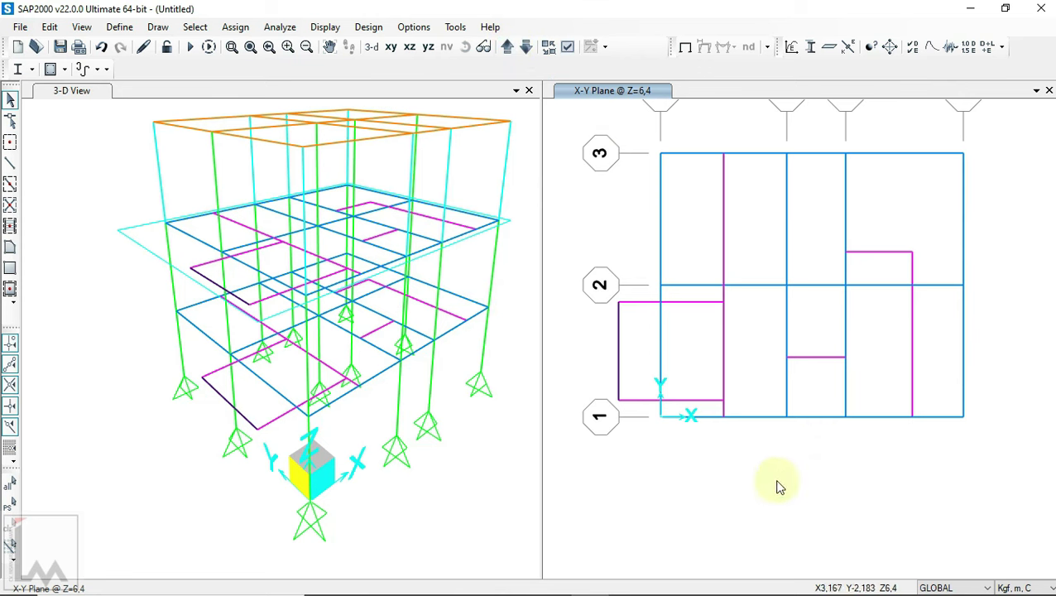
# - Select the bottom stair beam, then switch to the M15.pdf drawings in Adobe Acrobat
pyautogui.scroll(2, 778, 464)
pyautogui.click(787, 431)
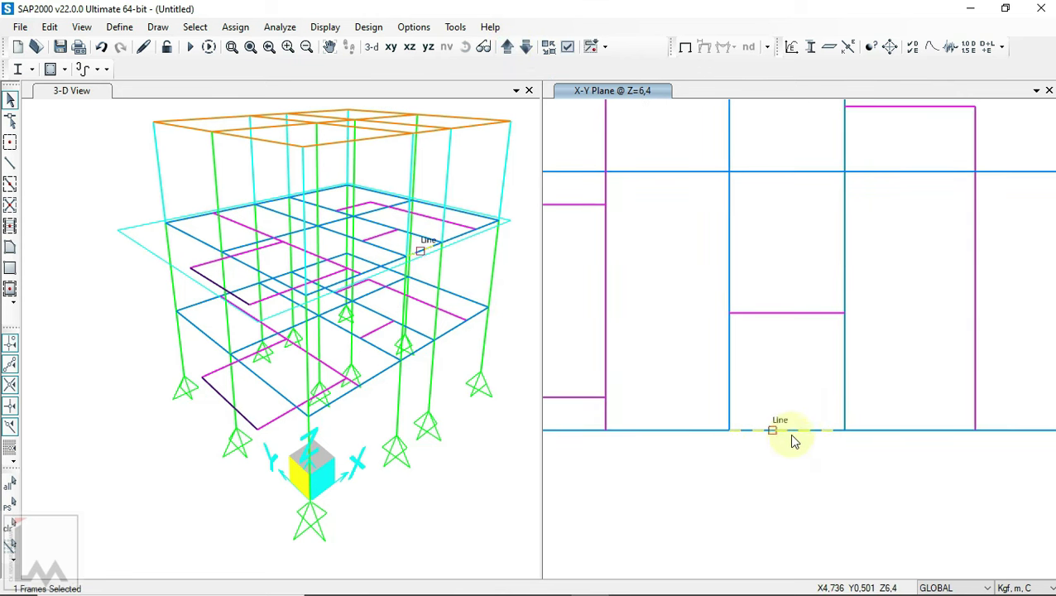
pyautogui.click(49, 27)
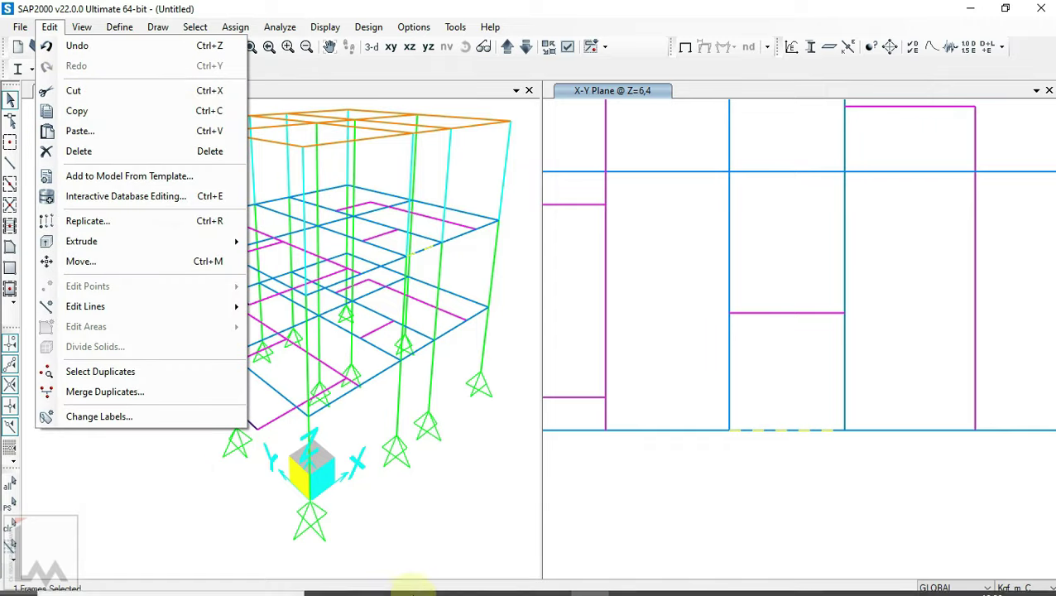
pyautogui.click(556, 575)
pyautogui.keyDown('ctrl'); pyautogui.scroll(-3, 623, 427); pyautogui.keyUp('ctrl')
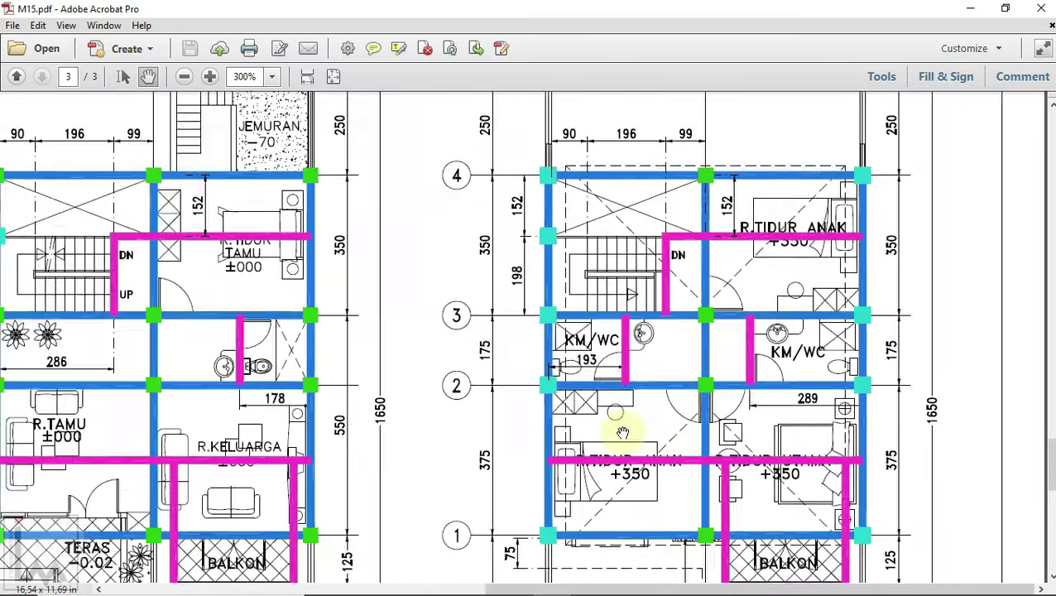
# - Scroll through M15.pdf to read plan dimensions like the 281 bedroom width, then return to SAP2000
pyautogui.keyDown('ctrl'); pyautogui.scroll(-1, 573, 400); pyautogui.keyUp('ctrl')
pyautogui.scroll(5, 574, 389)
pyautogui.scroll(1, 574, 390)
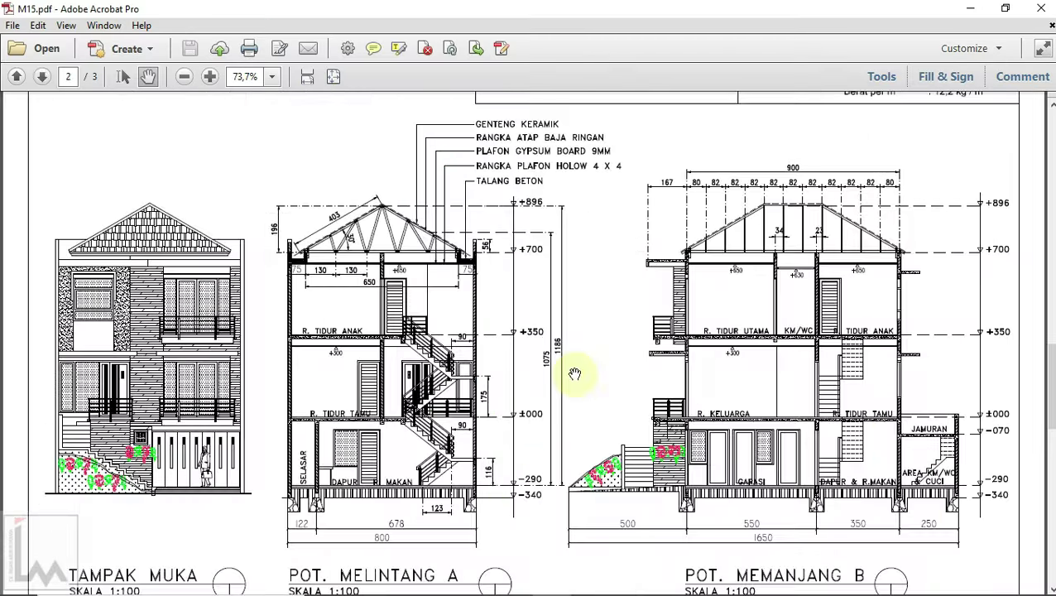
pyautogui.scroll(2, 572, 376)
pyautogui.scroll(2, 572, 374)
pyautogui.scroll(3, 572, 372)
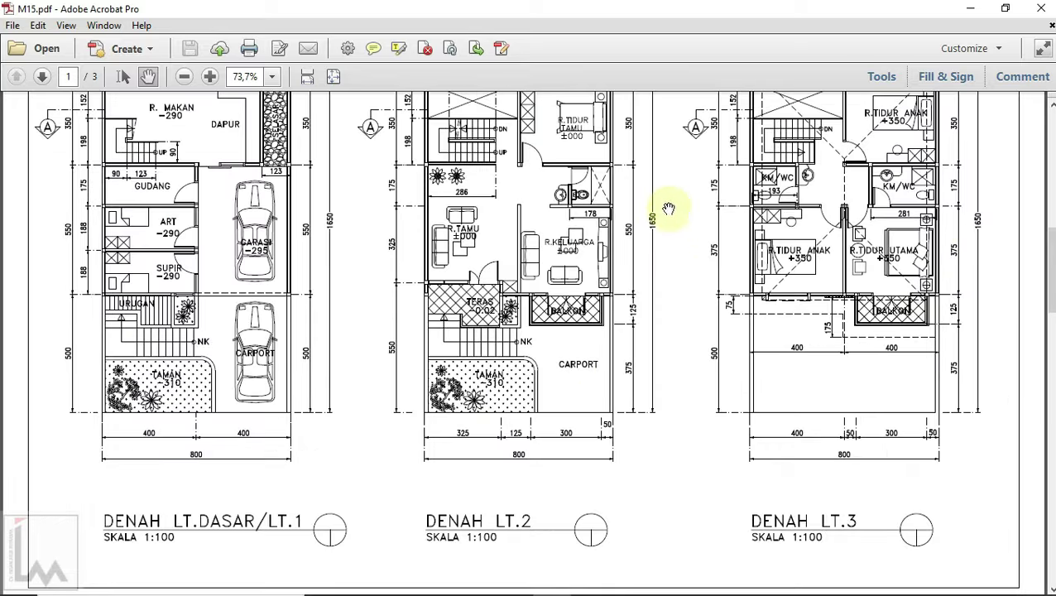
pyautogui.keyDown('ctrl'); pyautogui.scroll(3, 924, 218); pyautogui.keyUp('ctrl')
pyautogui.keyDown('ctrl'); pyautogui.scroll(2, 926, 223); pyautogui.keyUp('ctrl')
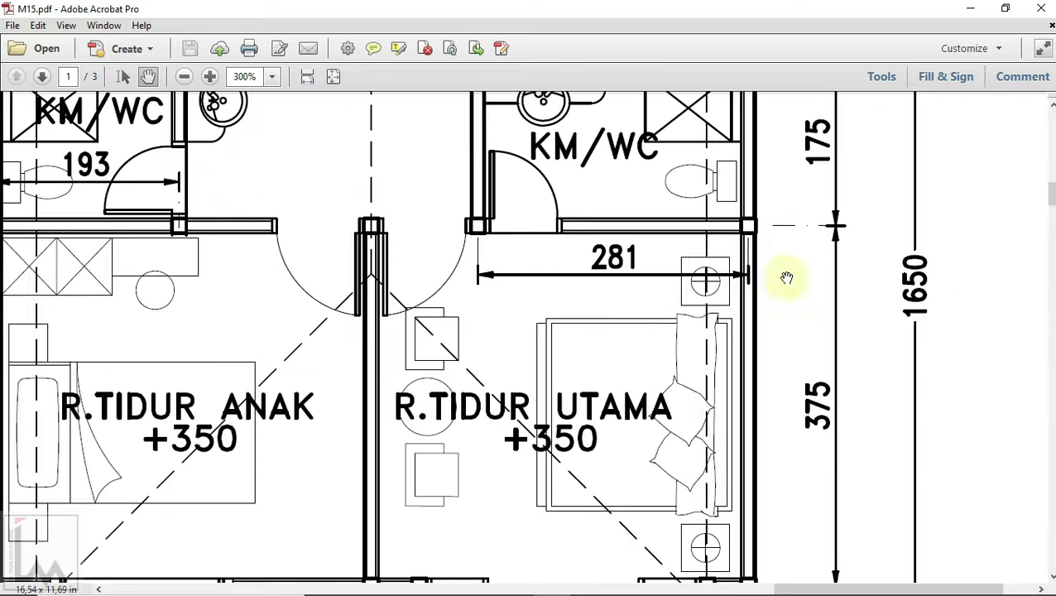
pyautogui.keyDown('ctrl'); pyautogui.scroll(2, 785, 275); pyautogui.keyUp('ctrl')
pyautogui.keyDown('ctrl'); pyautogui.scroll(-1, 627, 278); pyautogui.keyUp('ctrl')
pyautogui.keyDown('ctrl'); pyautogui.scroll(-1, 627, 276); pyautogui.keyUp('ctrl')
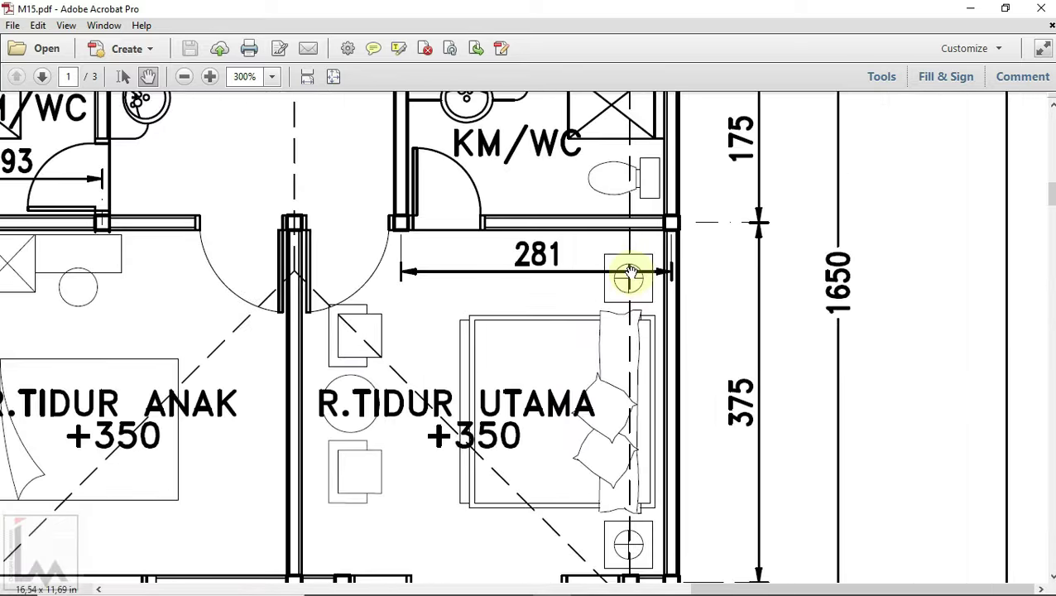
pyautogui.keyDown('ctrl'); pyautogui.scroll(-1, 630, 274); pyautogui.keyUp('ctrl')
pyautogui.keyDown('ctrl'); pyautogui.scroll(-3, 631, 272); pyautogui.keyUp('ctrl')
pyautogui.keyDown('ctrl'); pyautogui.scroll(-1, 593, 276); pyautogui.keyUp('ctrl')
pyautogui.keyDown('ctrl'); pyautogui.scroll(-1, 589, 273); pyautogui.keyUp('ctrl')
pyautogui.scroll(-2, 586, 271)
pyautogui.keyDown('ctrl'); pyautogui.scroll(1, 845, 331); pyautogui.keyUp('ctrl')
pyautogui.keyDown('ctrl'); pyautogui.scroll(1, 845, 331); pyautogui.keyUp('ctrl')
pyautogui.keyDown('ctrl'); pyautogui.scroll(1, 907, 349); pyautogui.keyUp('ctrl')
pyautogui.keyDown('ctrl'); pyautogui.scroll(1, 777, 353); pyautogui.keyUp('ctrl')
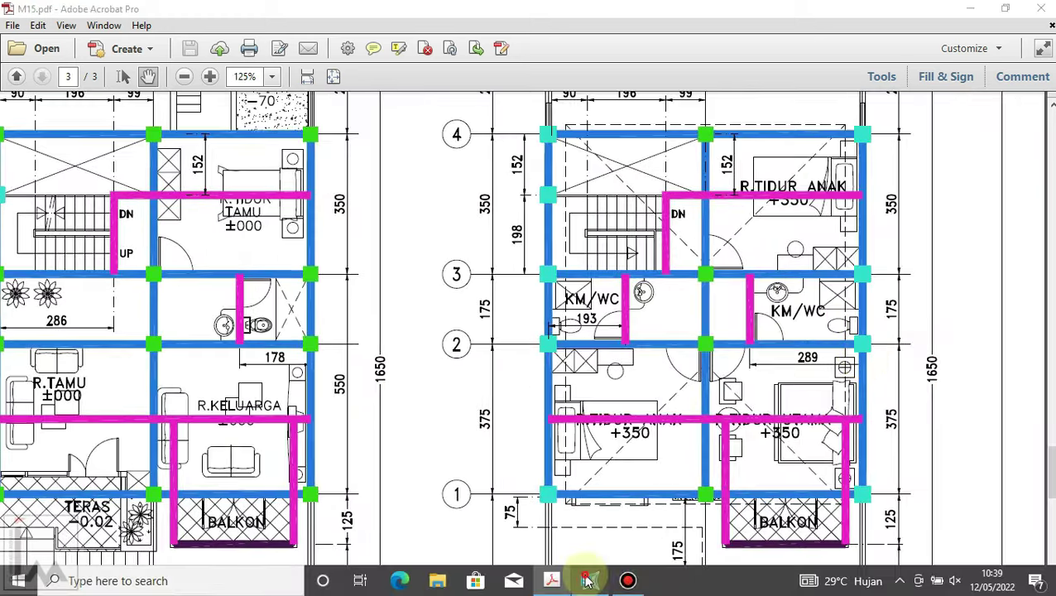
pyautogui.click(587, 579)
# - Replicate the selected stair-bay beam 2.81 m along Y with dz 0
pyautogui.click(52, 28)
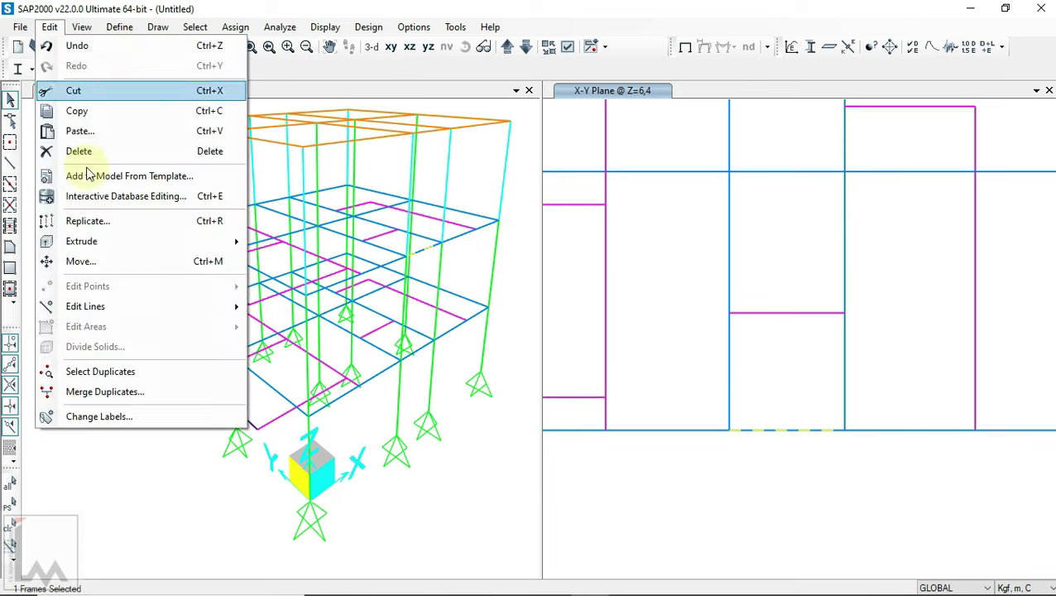
pyautogui.click(106, 225)
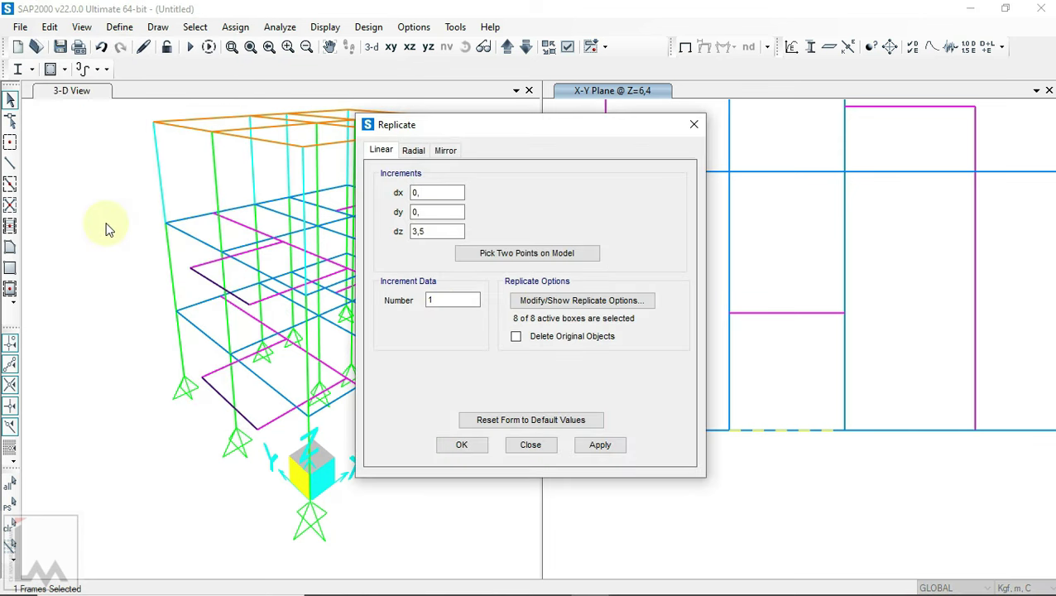
pyautogui.moveTo(450, 136); pyautogui.dragTo(228, 145)
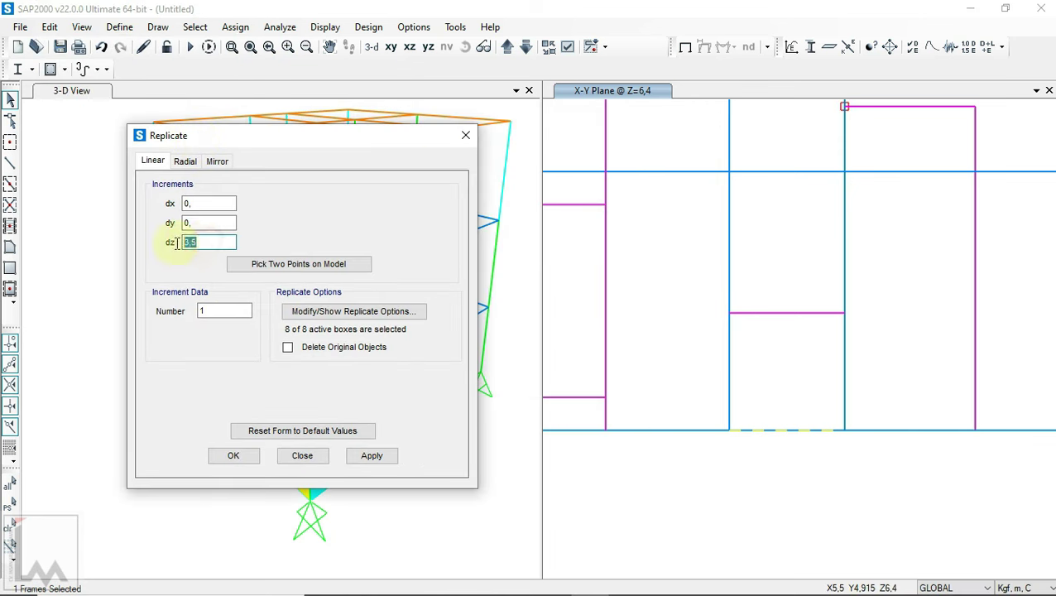
pyautogui.scroll(-2, 735, 343)
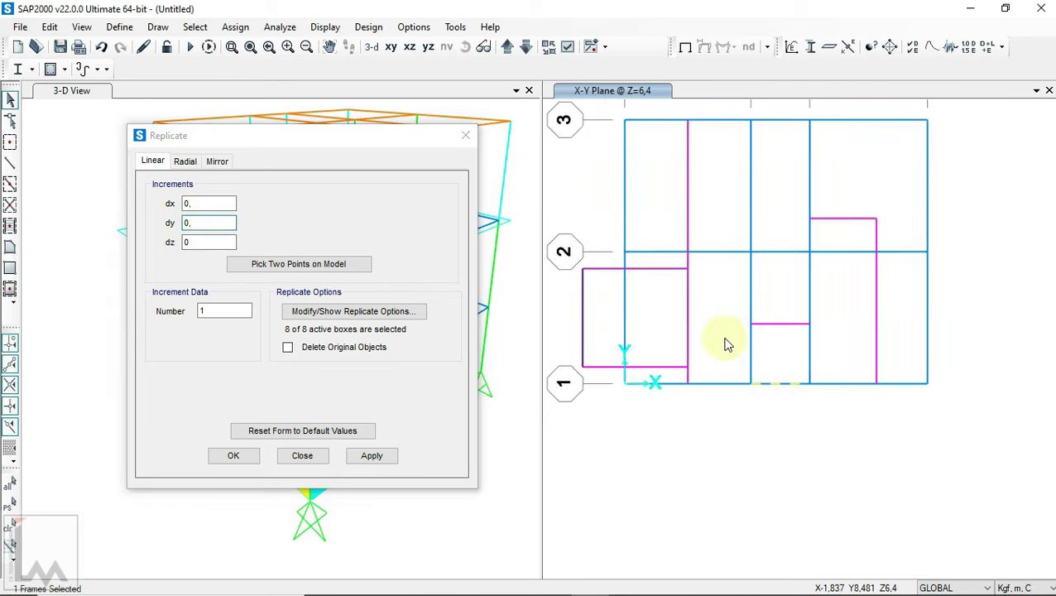
pyautogui.moveTo(201, 223); pyautogui.dragTo(180, 223)
pyautogui.write('2,81')
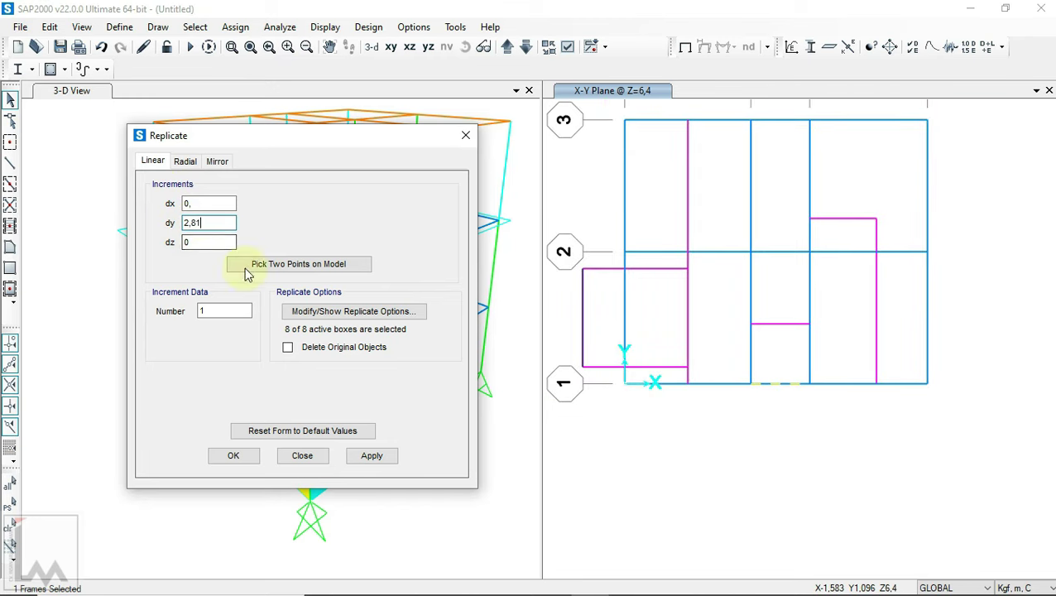
pyautogui.click(374, 456)
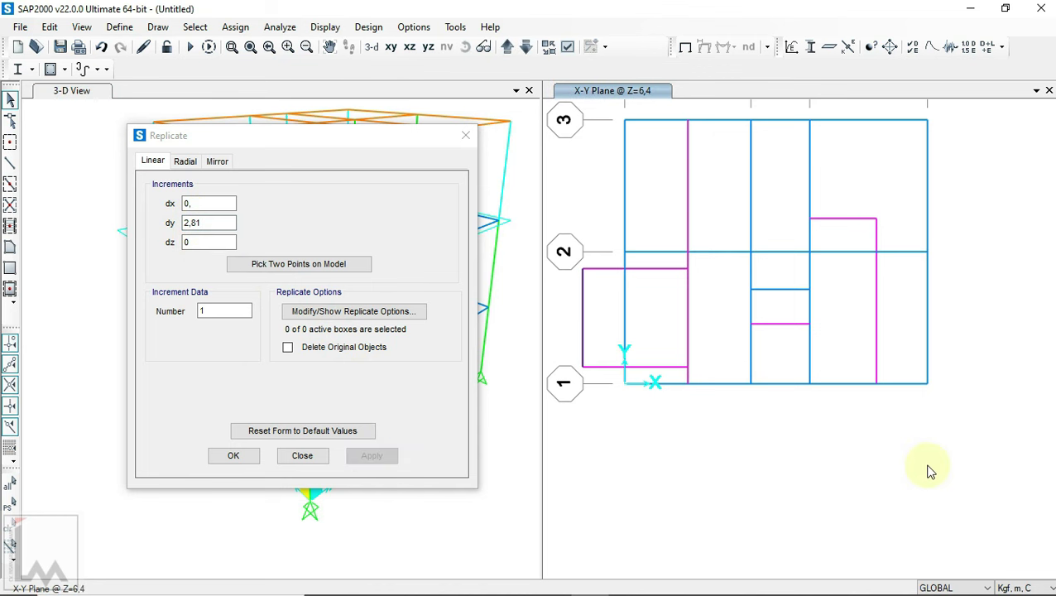
# - Replicate the beam again by −1.93 m along Y, then close the Replicate dialog
pyautogui.click(548, 579)
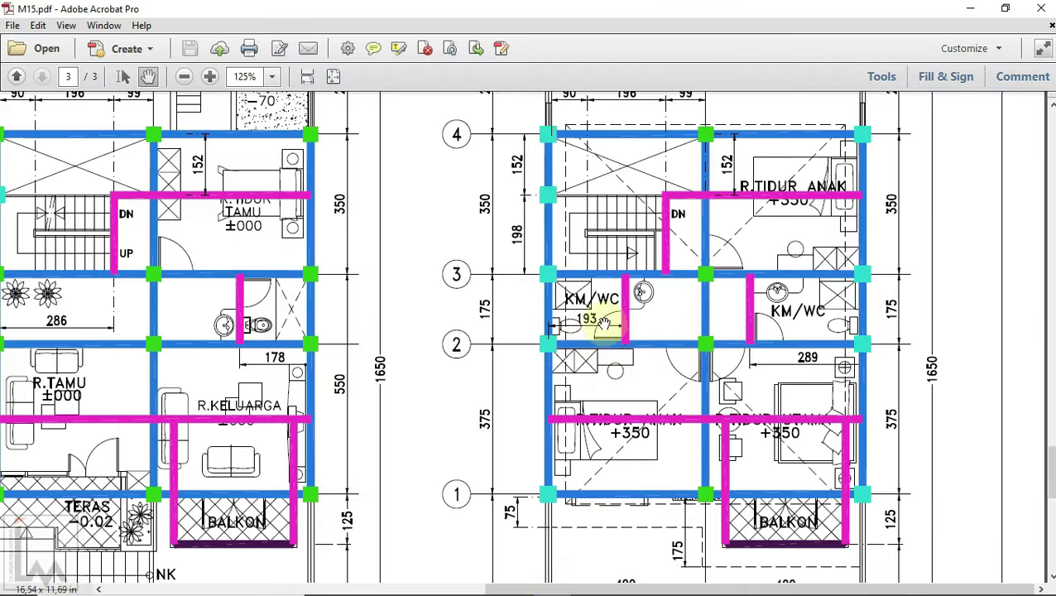
pyautogui.click(596, 579)
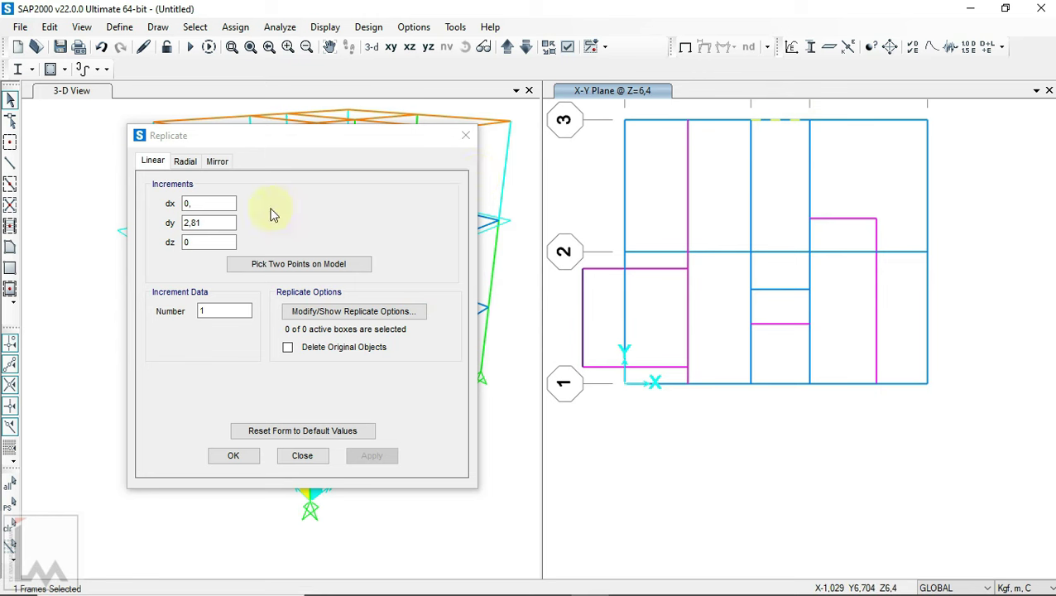
pyautogui.click(207, 223)
pyautogui.write('-1,93')
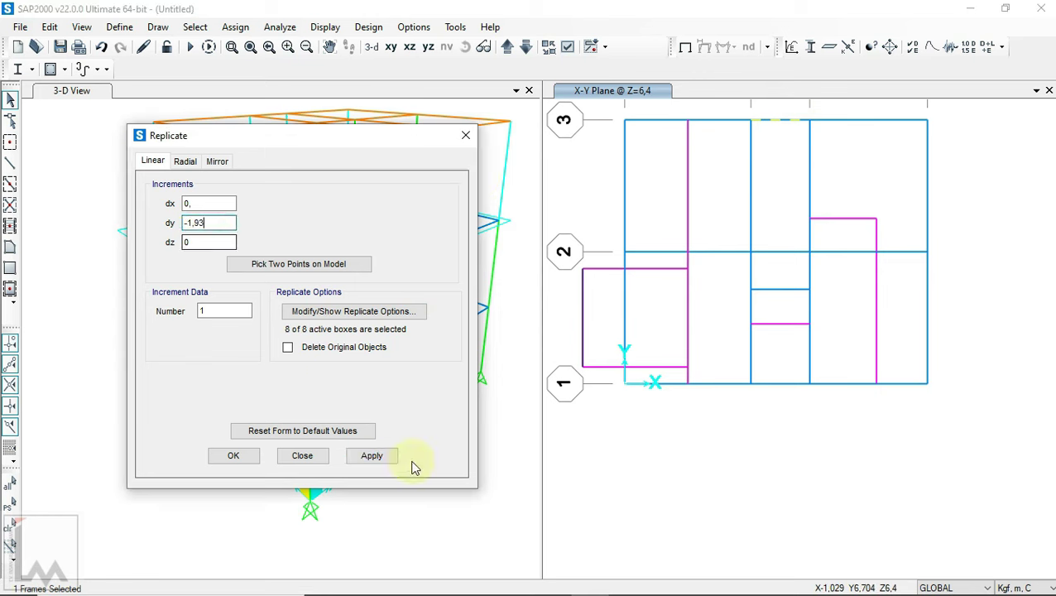
pyautogui.click(381, 460)
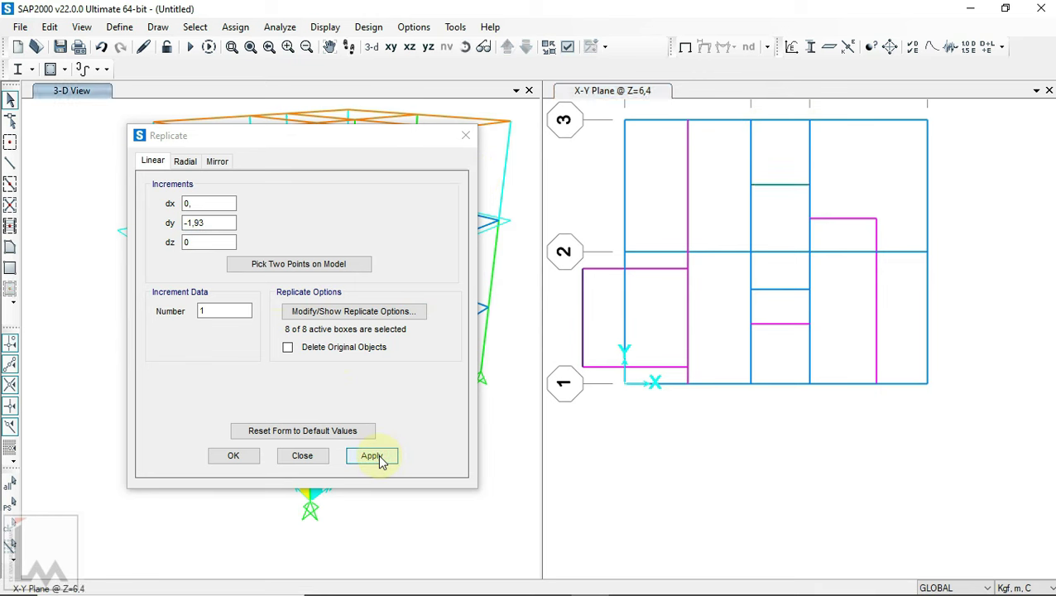
pyautogui.click(222, 460)
pyautogui.moveTo(830, 219); pyautogui.dragTo(777, 293, button='middle')
pyautogui.click(554, 584)
pyautogui.click(554, 584)
# - Assign the B2.25x35 frame section to the two new landing beams
pyautogui.click(727, 258)
pyautogui.click(235, 26)
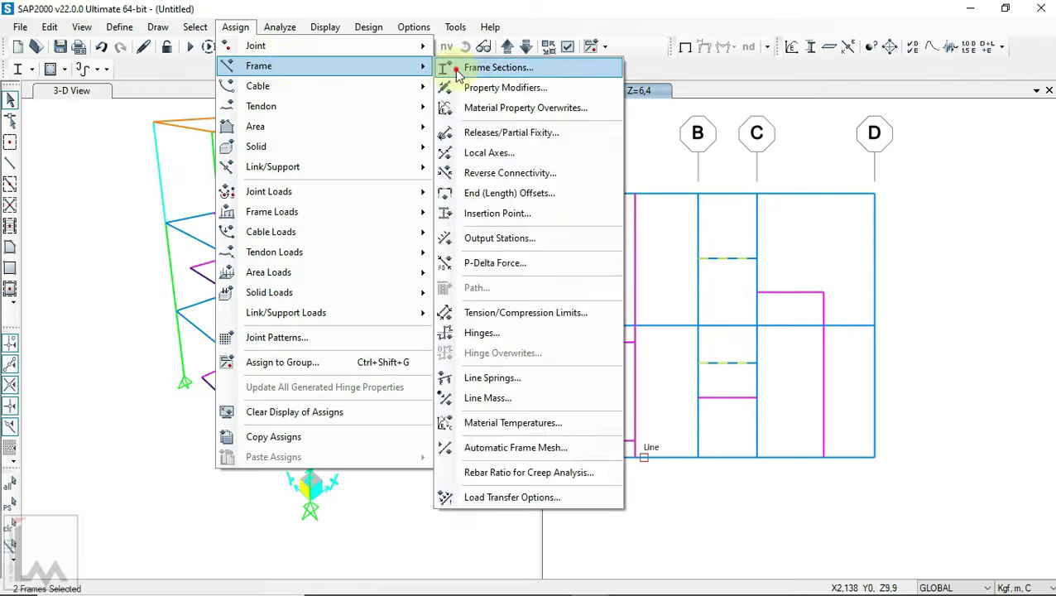
pyautogui.click(504, 67)
pyautogui.moveTo(475, 144); pyautogui.dragTo(321, 151)
pyautogui.click(299, 186)
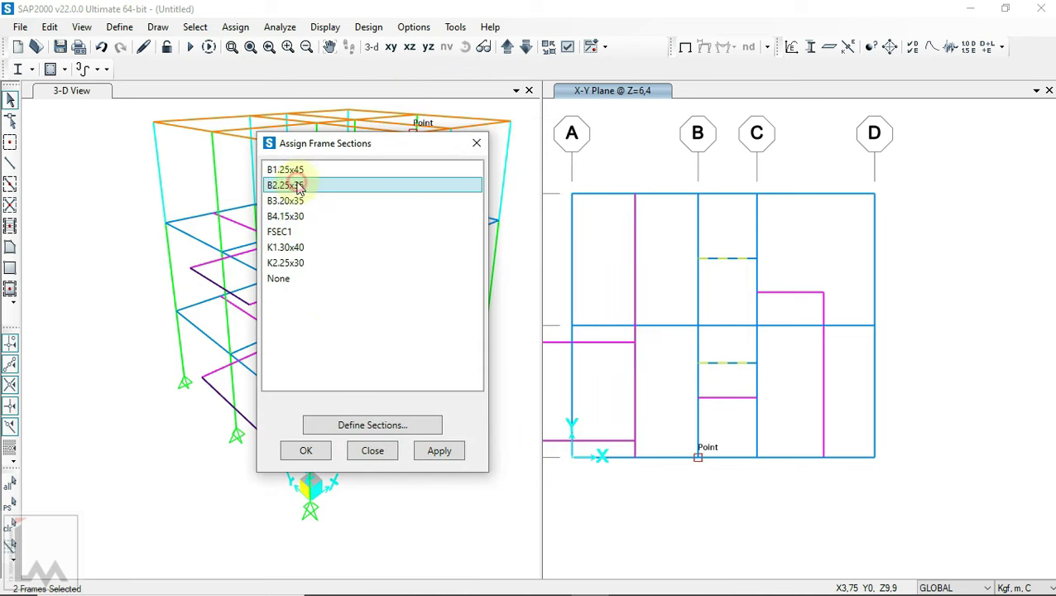
pyautogui.click(305, 451)
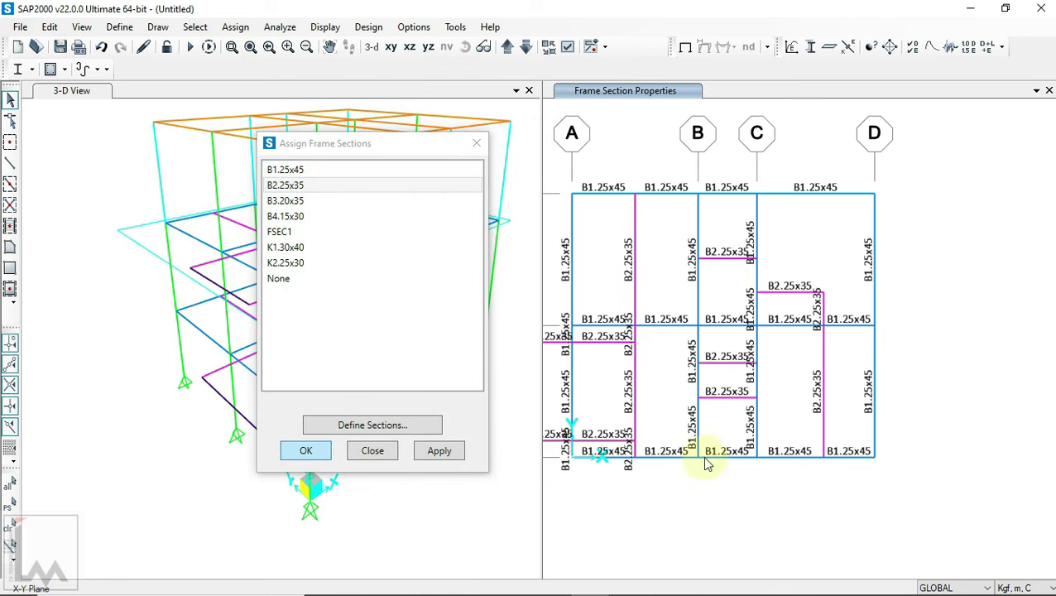
pyautogui.click(384, 445)
pyautogui.scroll(3, 672, 406)
pyautogui.click(739, 389)
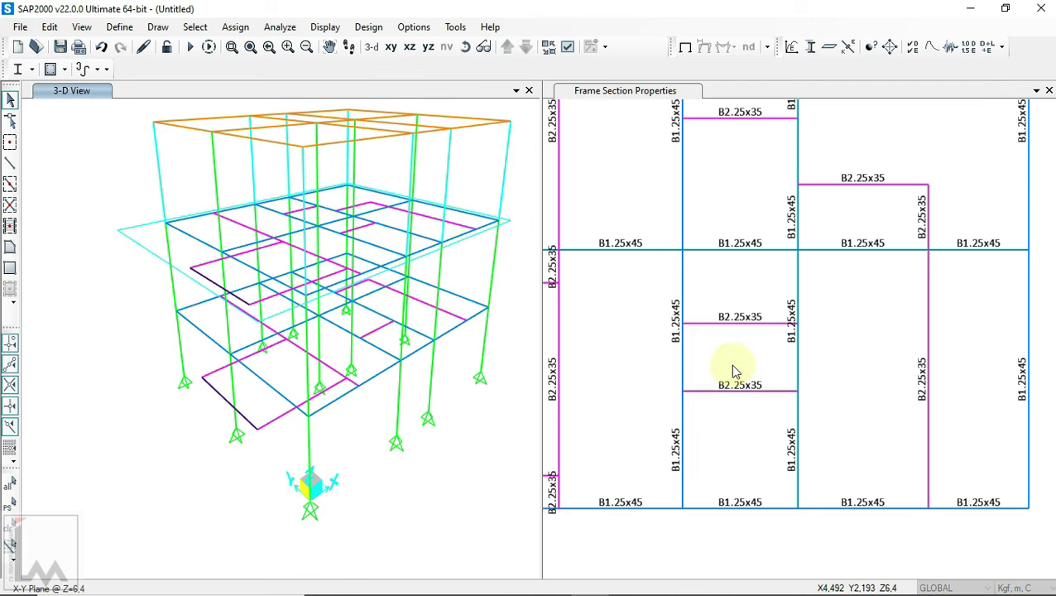
# - Delete the extra lower landing beam
pyautogui.click(740, 390)
pyautogui.press('Delete')
pyautogui.scroll(-3, 745, 365)
pyautogui.scroll(3, 790, 314)
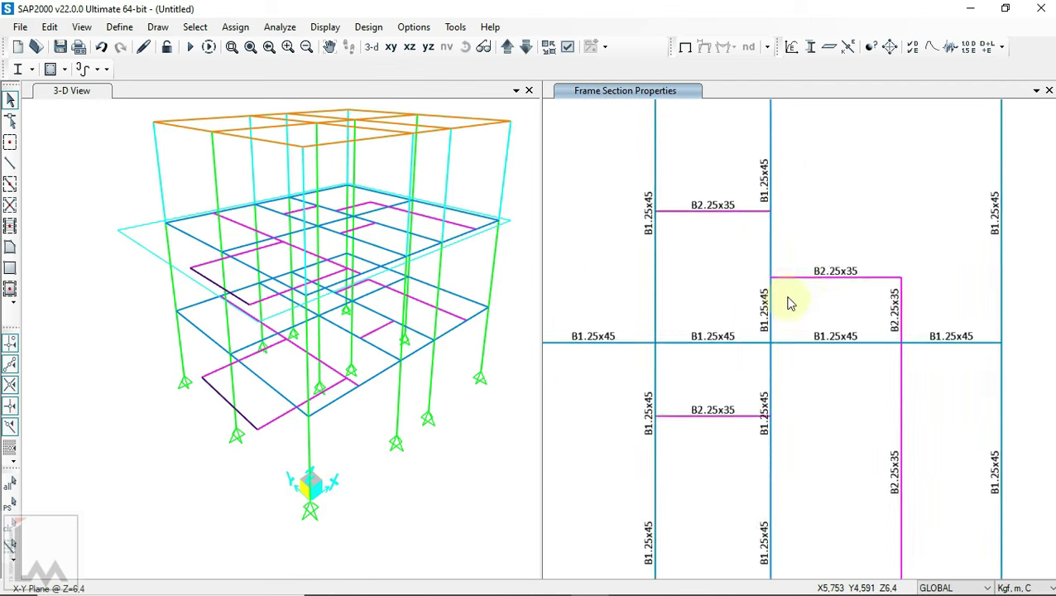
# - Move the two joints on the stair-bay side beams 1.03 m along Y
pyautogui.click(689, 404)
pyautogui.click(804, 404)
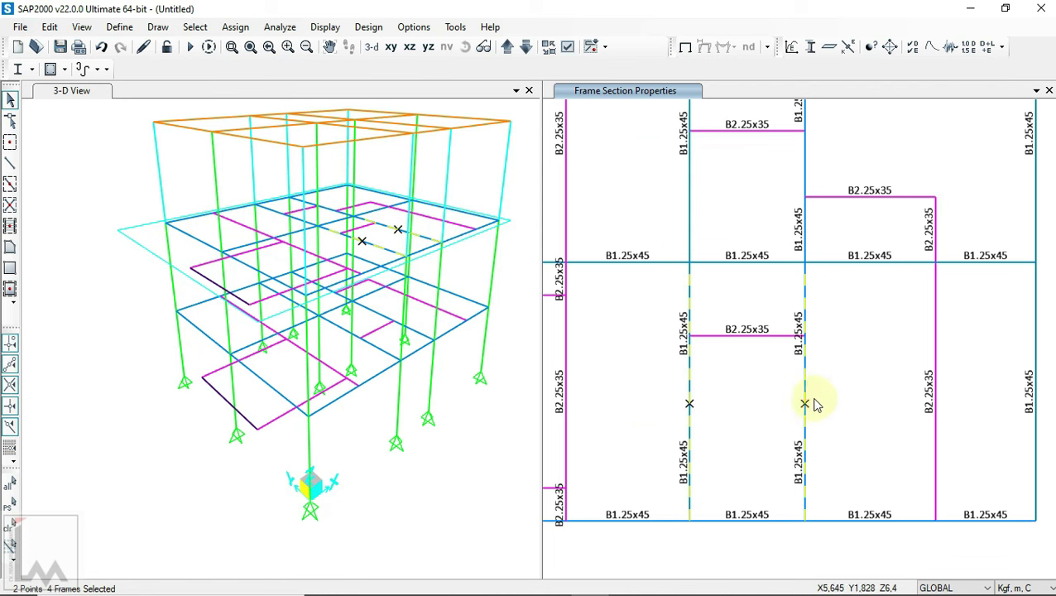
pyautogui.scroll(3, 751, 413)
pyautogui.scroll(-3, 778, 405)
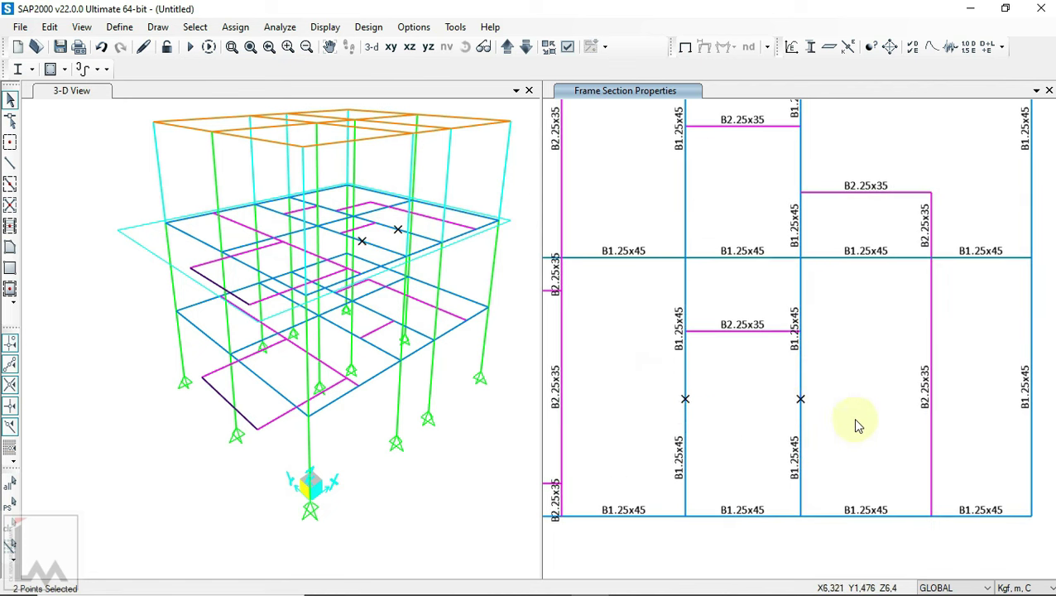
pyautogui.click(50, 26)
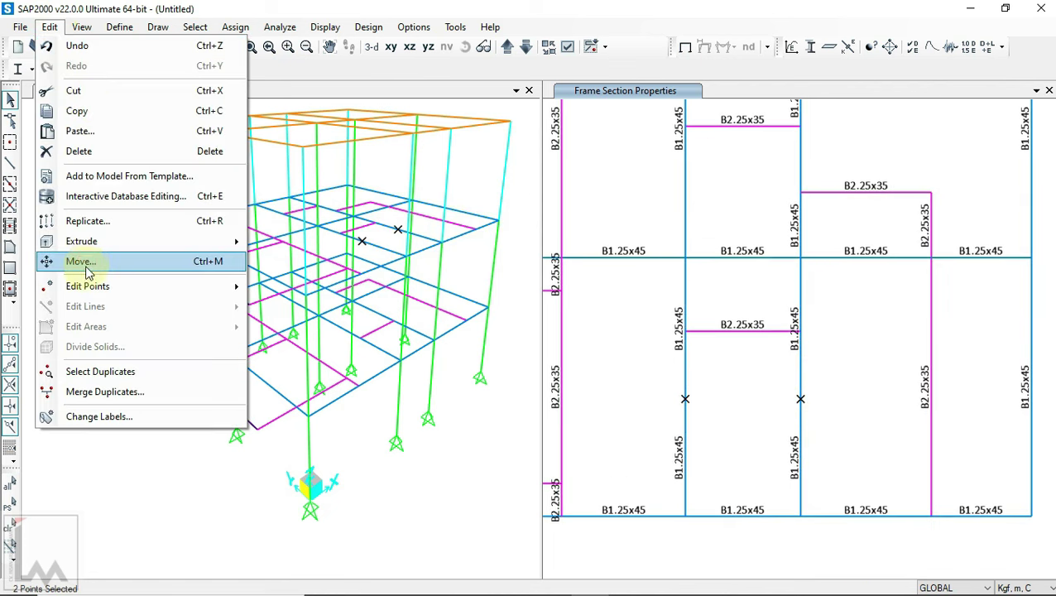
pyautogui.click(89, 264)
pyautogui.moveTo(538, 202); pyautogui.dragTo(265, 203)
pyautogui.click(295, 313)
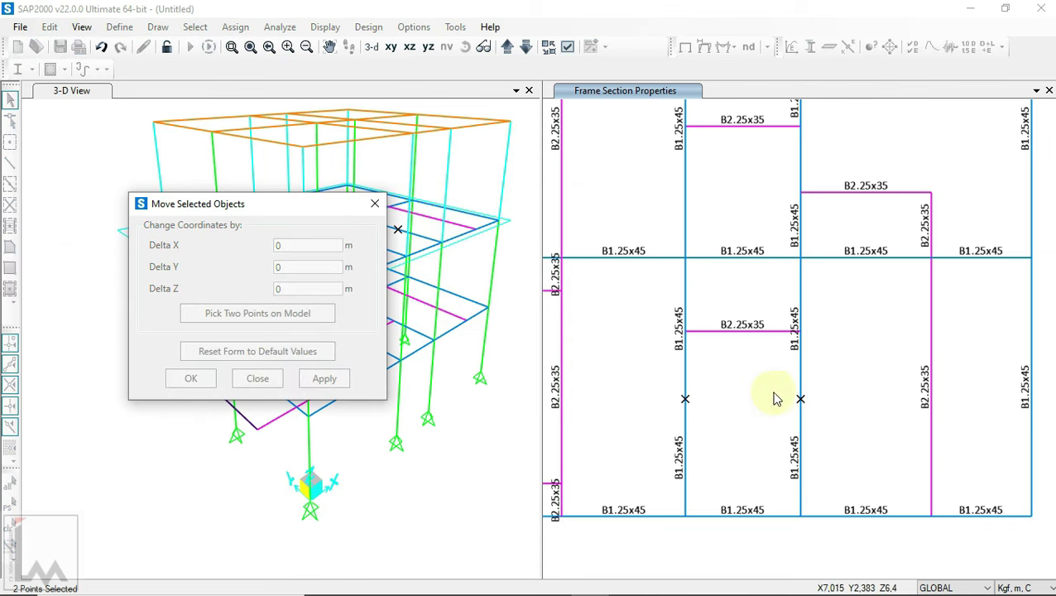
pyautogui.click(685, 400)
pyautogui.click(685, 331)
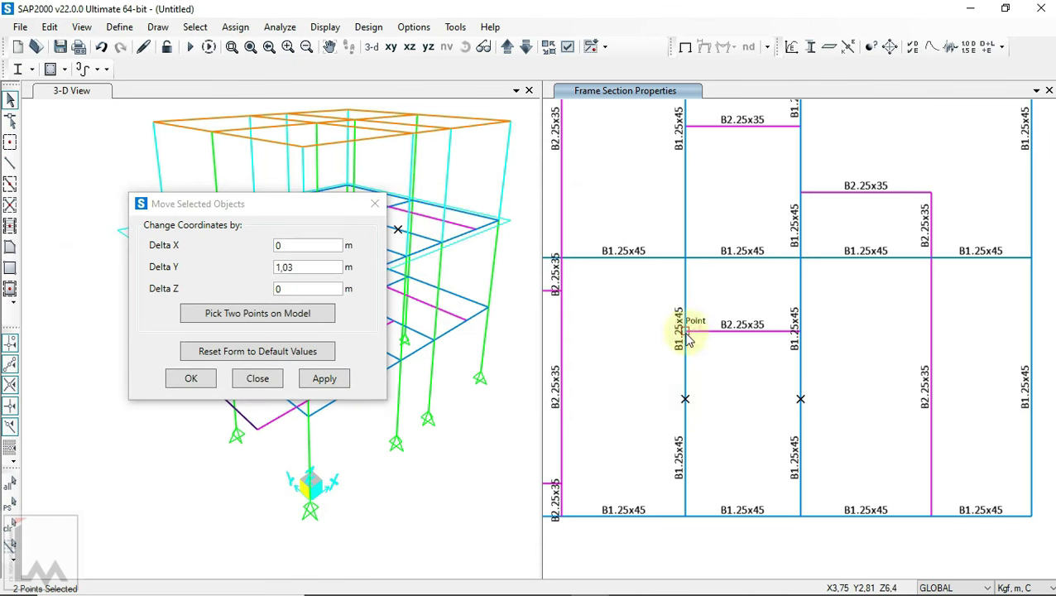
pyautogui.click(183, 385)
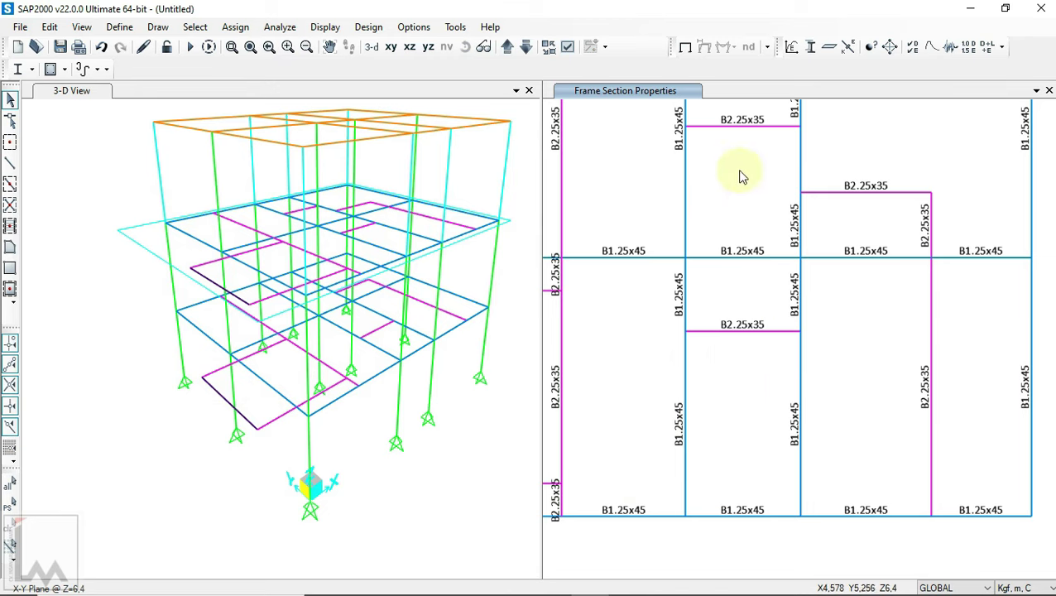
pyautogui.moveTo(737, 170); pyautogui.dragTo(825, 311, button='middle')
pyautogui.click(809, 313)
# - Select the three stair-bay beams and divide them with Break at Intersections
pyautogui.scroll(2, 816, 293)
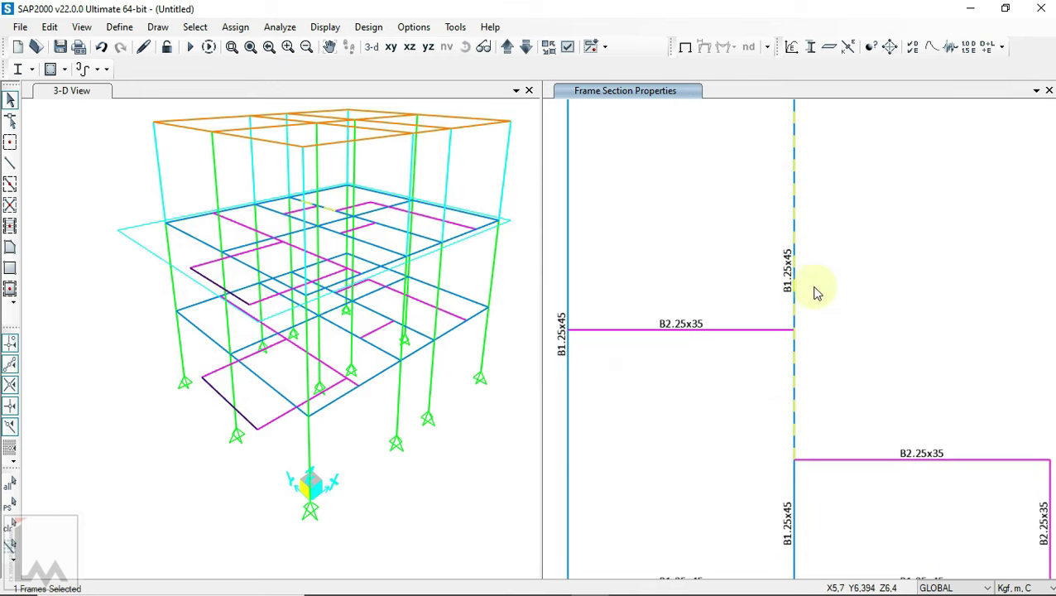
pyautogui.moveTo(627, 385); pyautogui.dragTo(546, 422)
pyautogui.click(680, 330)
pyautogui.scroll(-1, 830, 290)
pyautogui.scroll(-1, 838, 286)
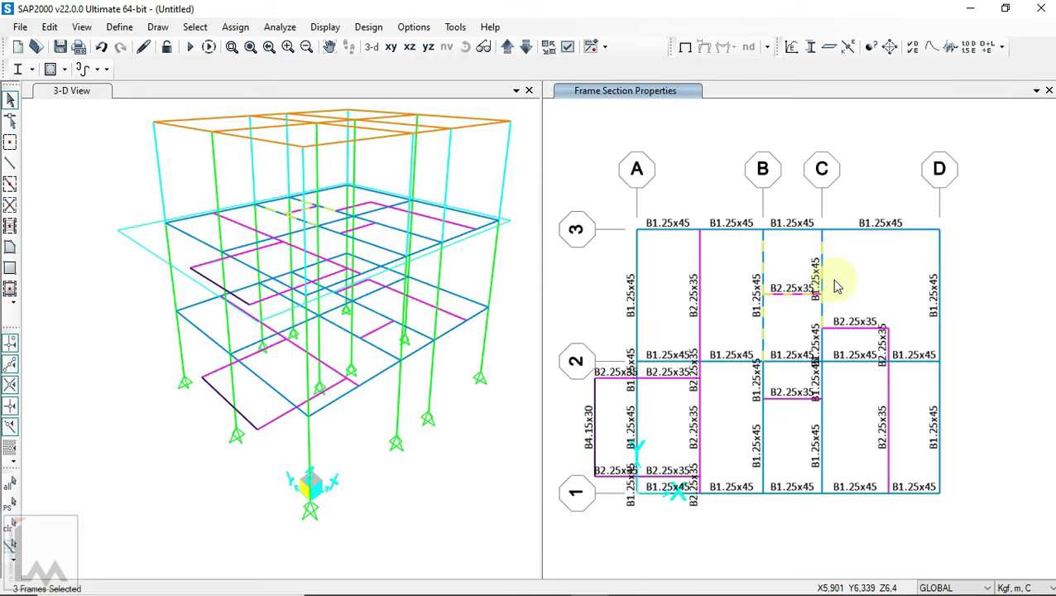
pyautogui.click(49, 26)
pyautogui.moveTo(85, 306)
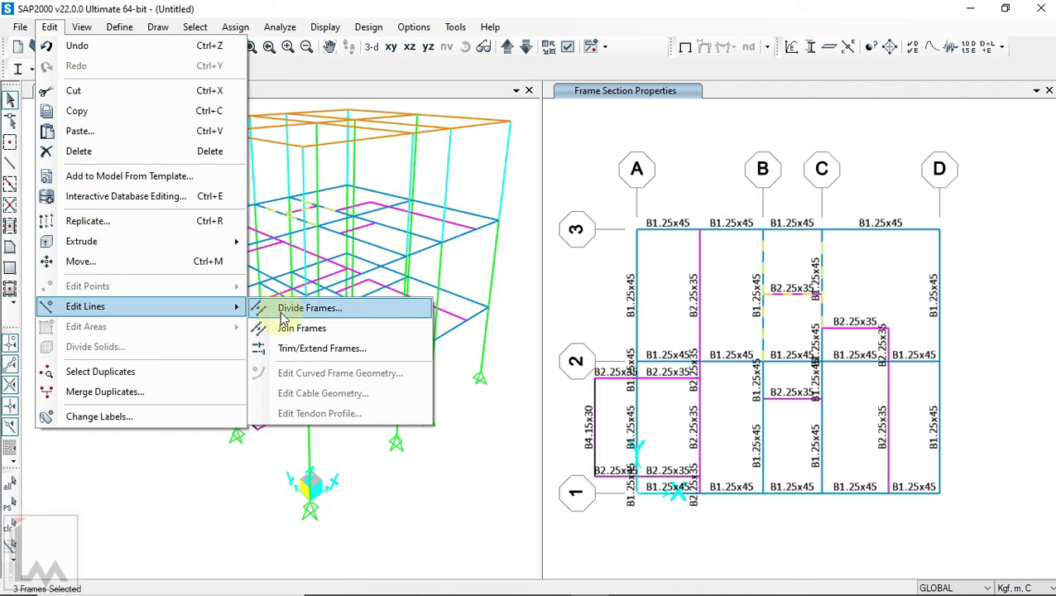
pyautogui.click(283, 308)
pyautogui.click(464, 456)
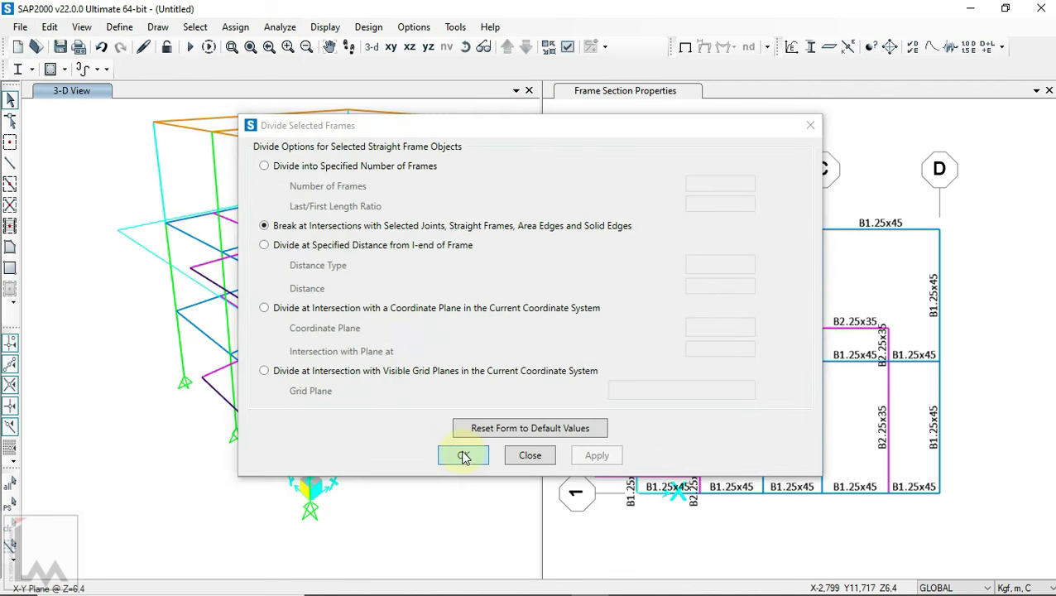
# - Toggle Object Shrink to check the new frame divisions, then rotate the 3D view
pyautogui.scroll(2, 855, 294)
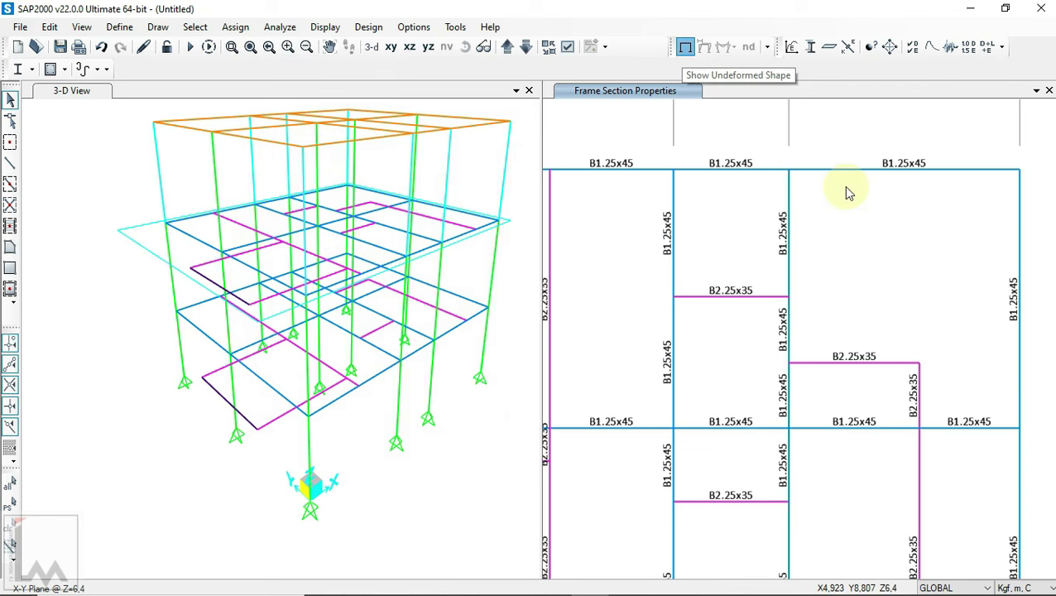
pyautogui.click(549, 48)
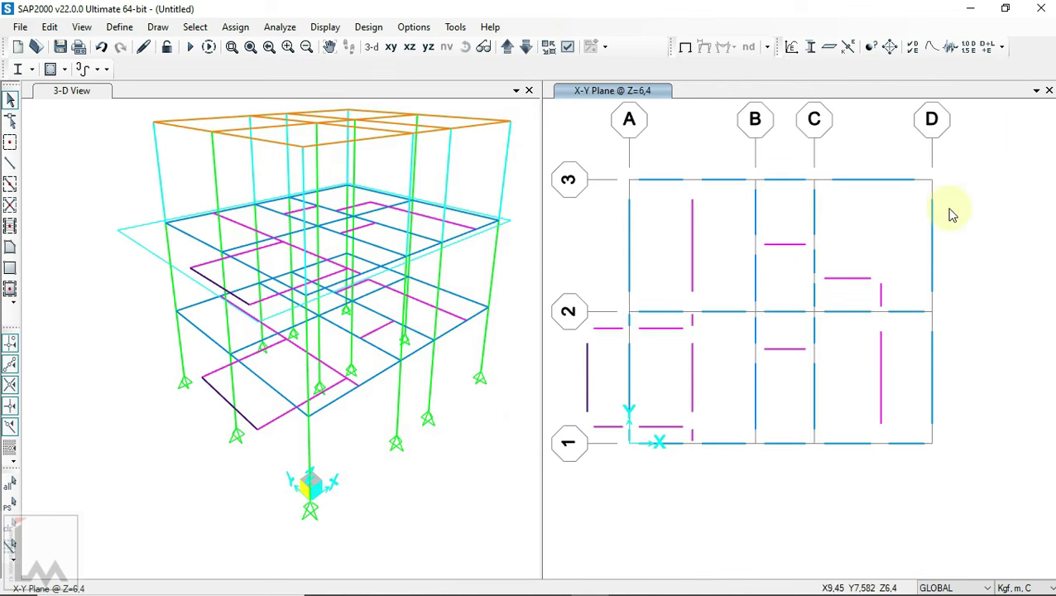
pyautogui.scroll(2, 947, 313)
pyautogui.scroll(-2, 813, 370)
pyautogui.scroll(2, 808, 306)
pyautogui.scroll(-2, 882, 331)
pyautogui.scroll(1, 733, 361)
pyautogui.scroll(-1, 714, 348)
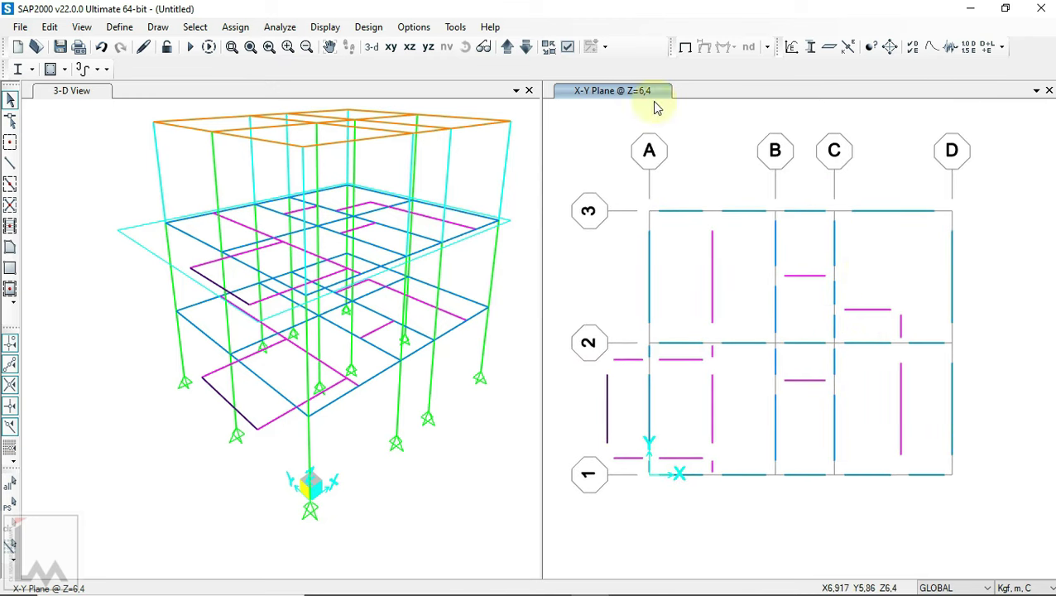
pyautogui.click(548, 48)
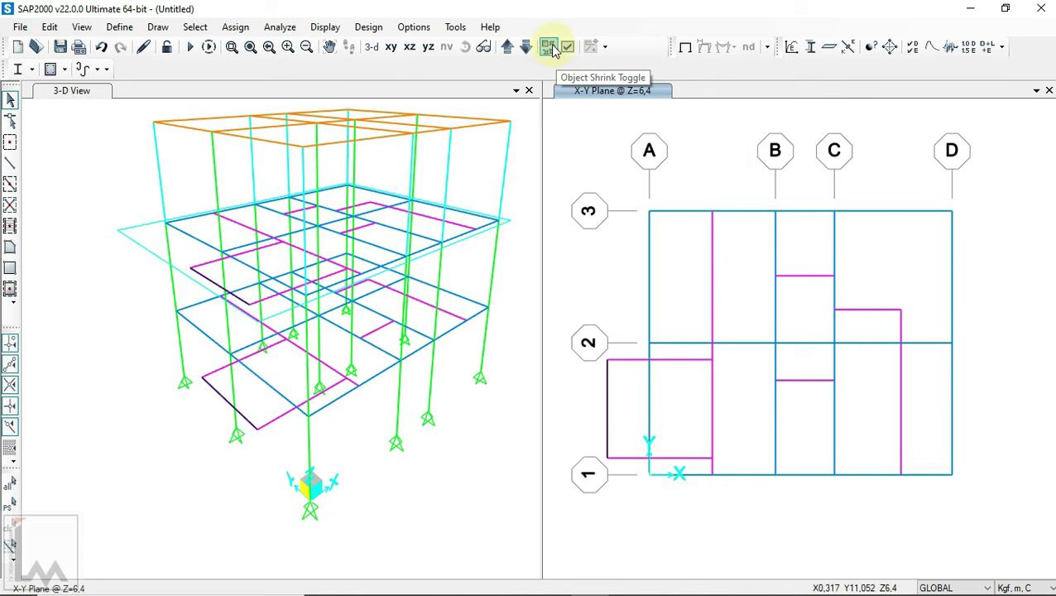
pyautogui.click(500, 459)
pyautogui.scroll(-3, 500, 459)
pyautogui.click(466, 47)
pyautogui.moveTo(467, 195)
pyautogui.mouseDown()
pyautogui.moveTo(966, 174)
pyautogui.moveTo(554, 161)
pyautogui.moveTo(384, 225)
pyautogui.moveTo(697, 158)
pyautogui.mouseUp()
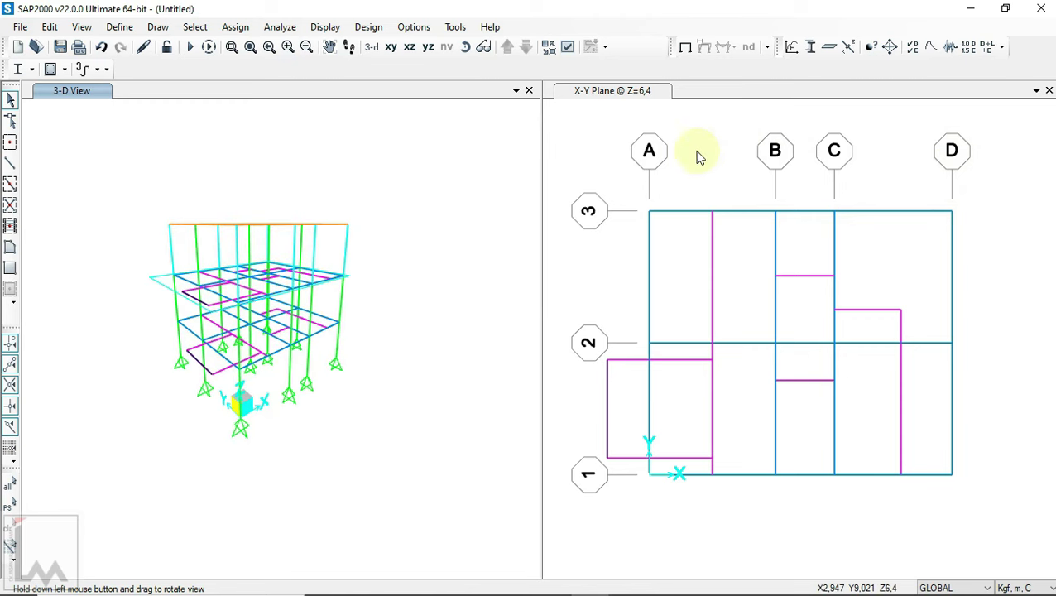
pyautogui.click(576, 110)
pyautogui.moveTo(853, 398); pyautogui.dragTo(869, 349, button='middle')
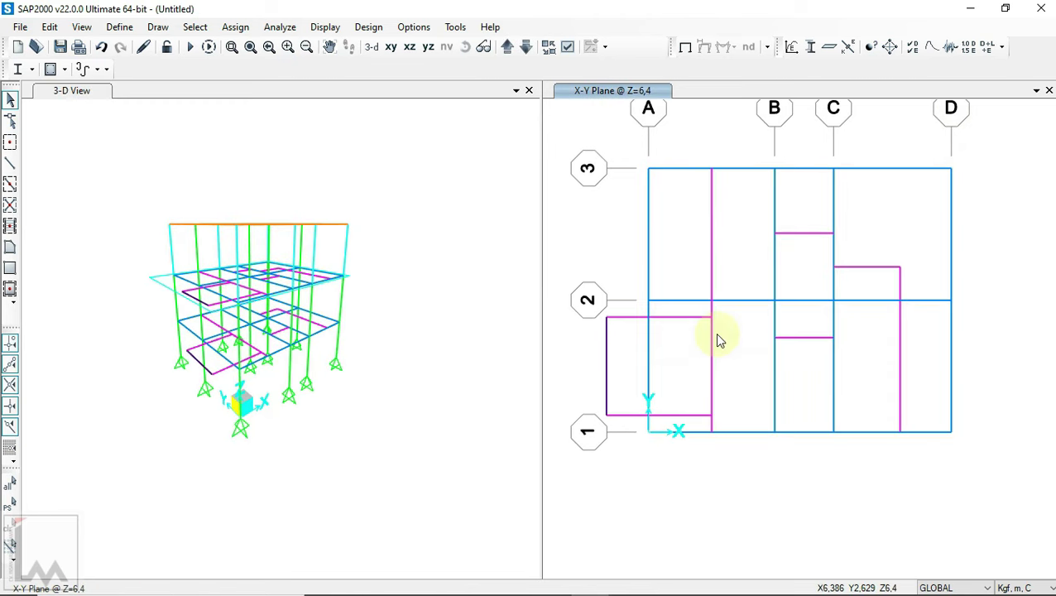
# - Choose the P12 area section and draw the first slabs in the bays near grids A and 1
pyautogui.click(10, 267)
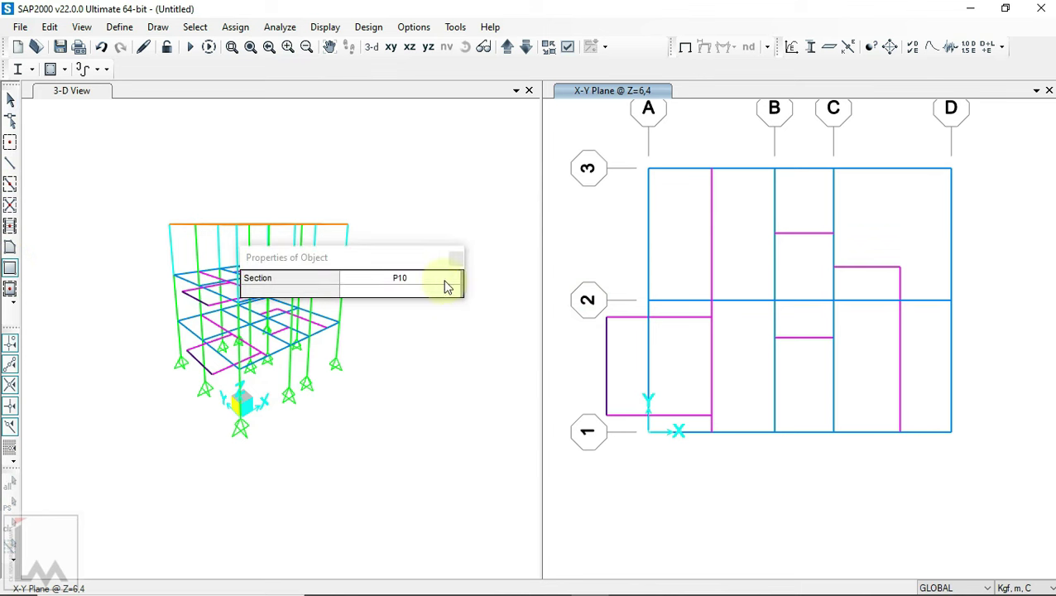
pyautogui.click(428, 177)
pyautogui.click(371, 207)
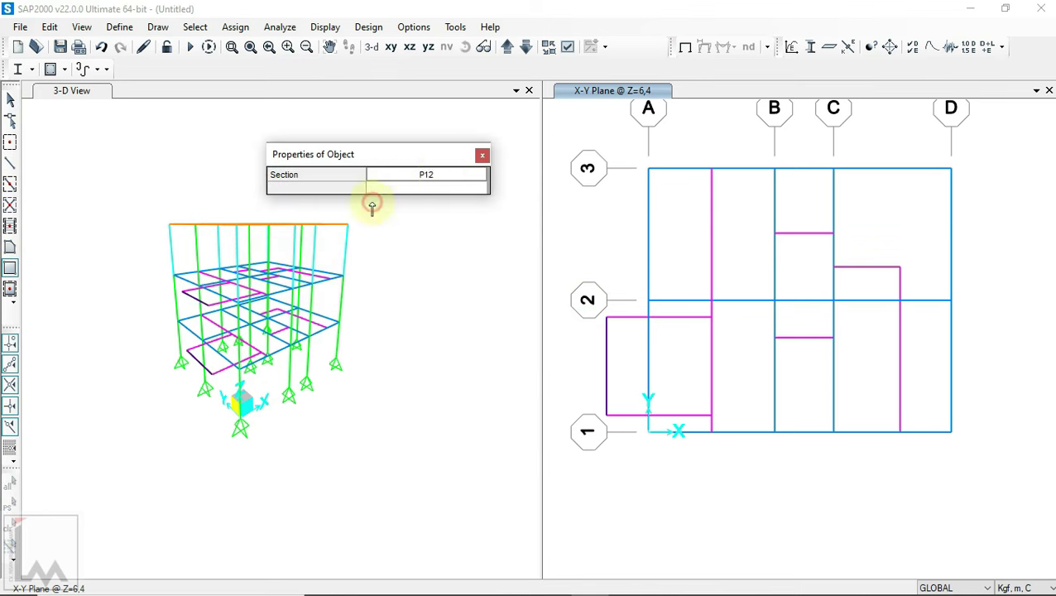
pyautogui.click(607, 414)
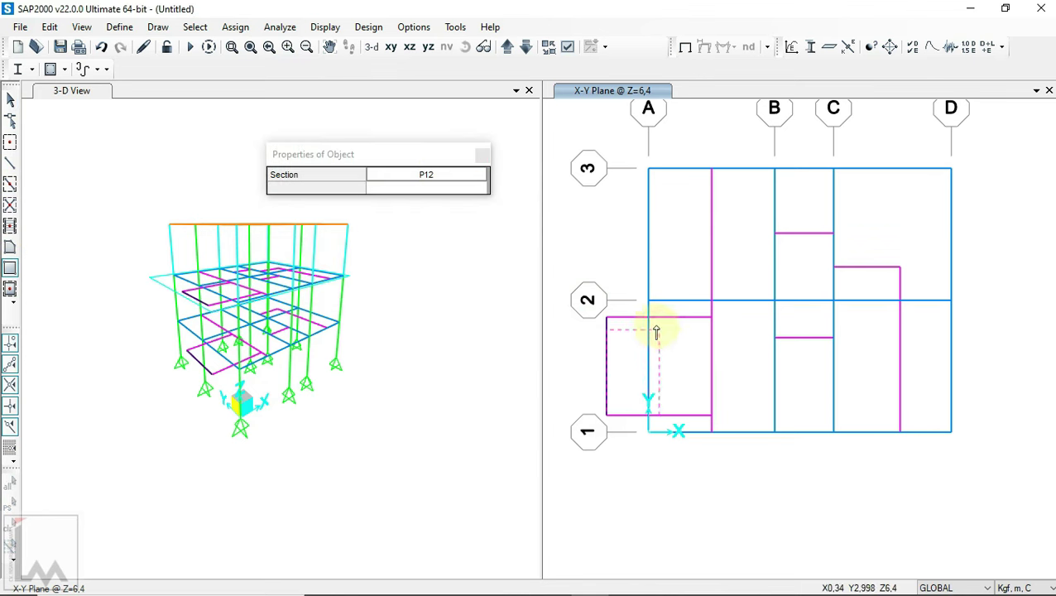
pyautogui.scroll(2, 683, 350)
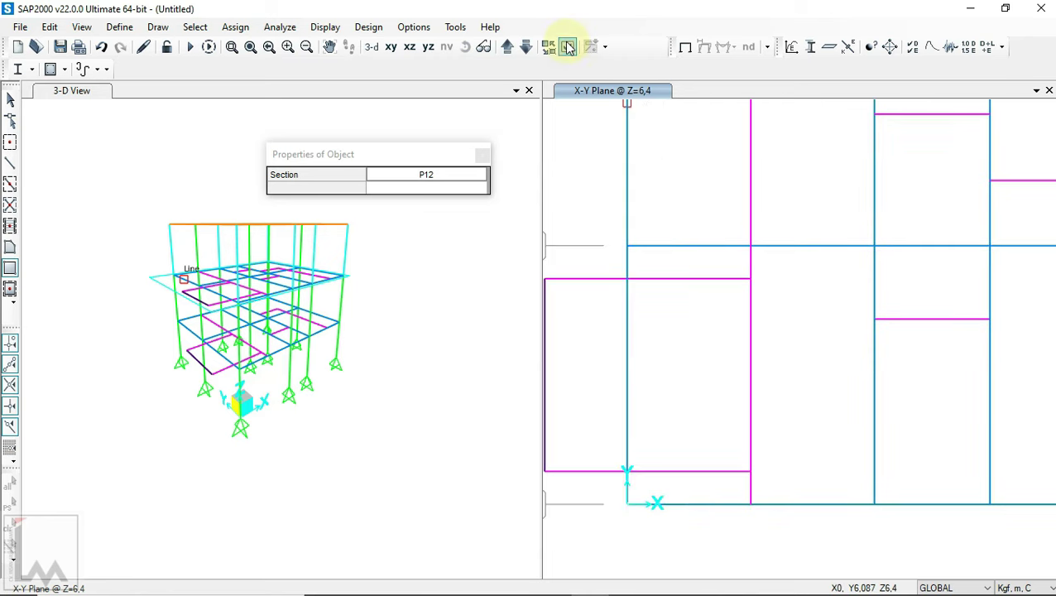
pyautogui.click(568, 47)
pyautogui.click(450, 99)
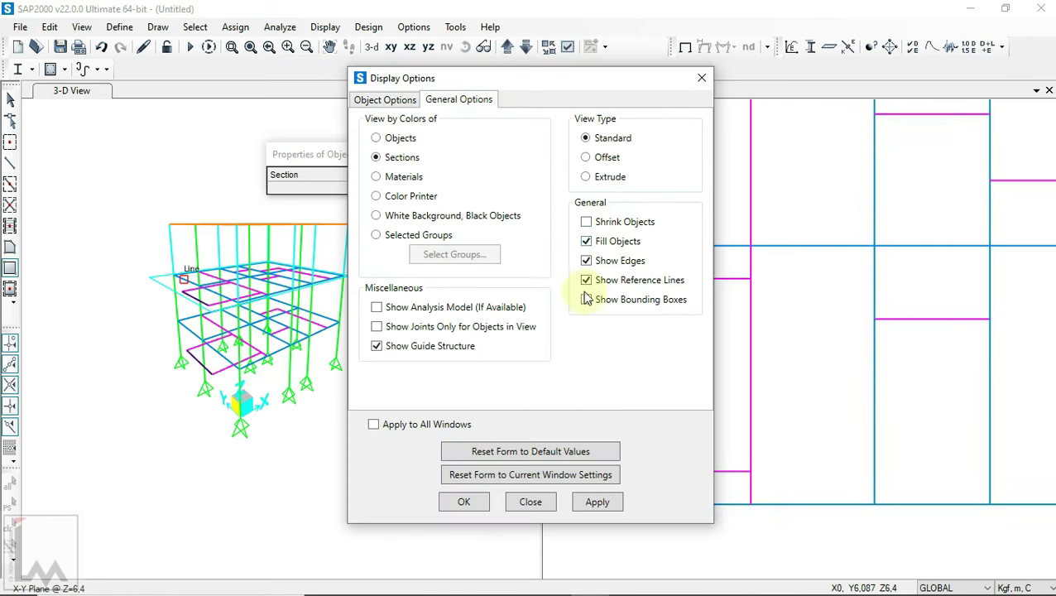
pyautogui.click(473, 506)
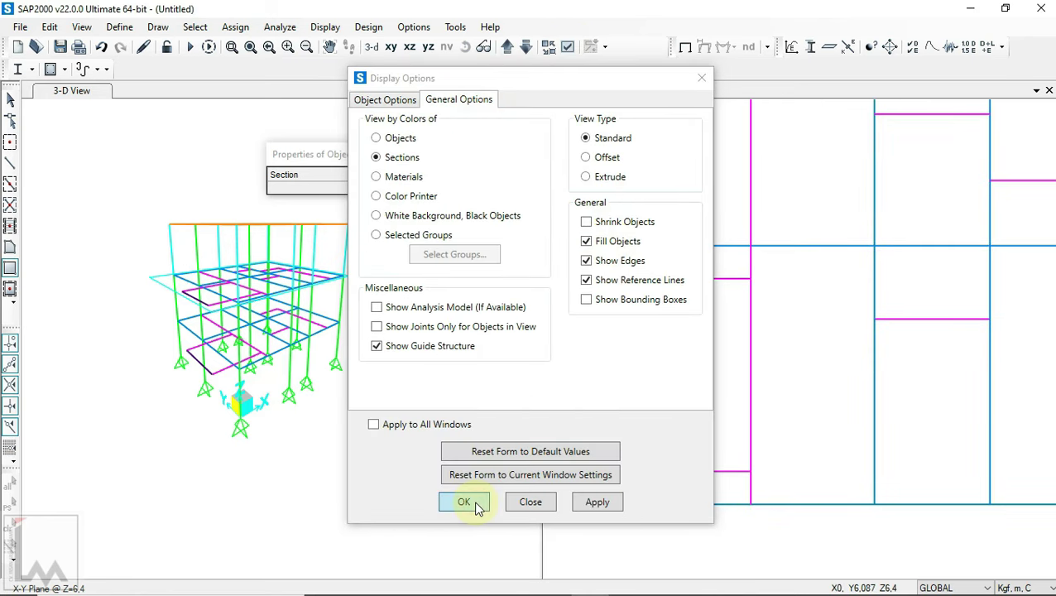
pyautogui.moveTo(684, 463); pyautogui.dragTo(841, 291)
pyautogui.click(807, 275)
pyautogui.moveTo(682, 498); pyautogui.dragTo(805, 466)
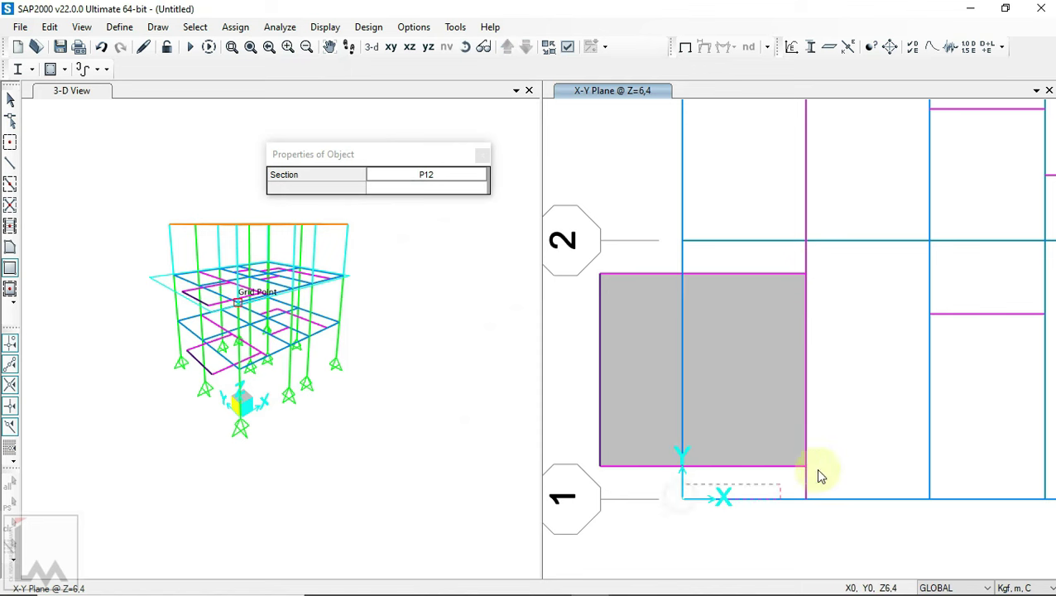
# - Draw P12 slabs across the bays from the magenta line through grid D
pyautogui.scroll(-1, 684, 275)
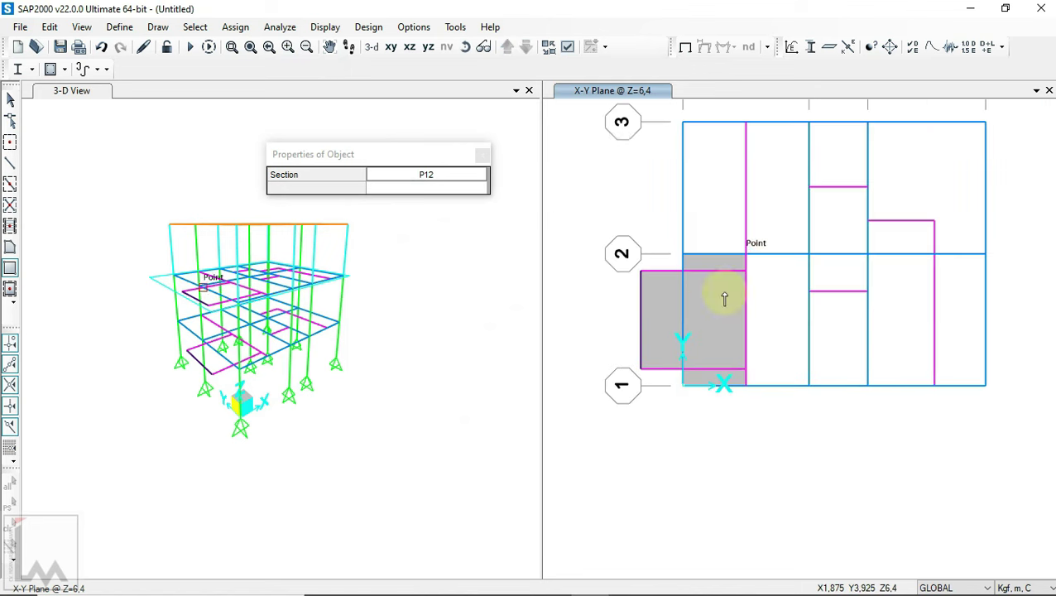
pyautogui.scroll(-1, 686, 277)
pyautogui.click(814, 258)
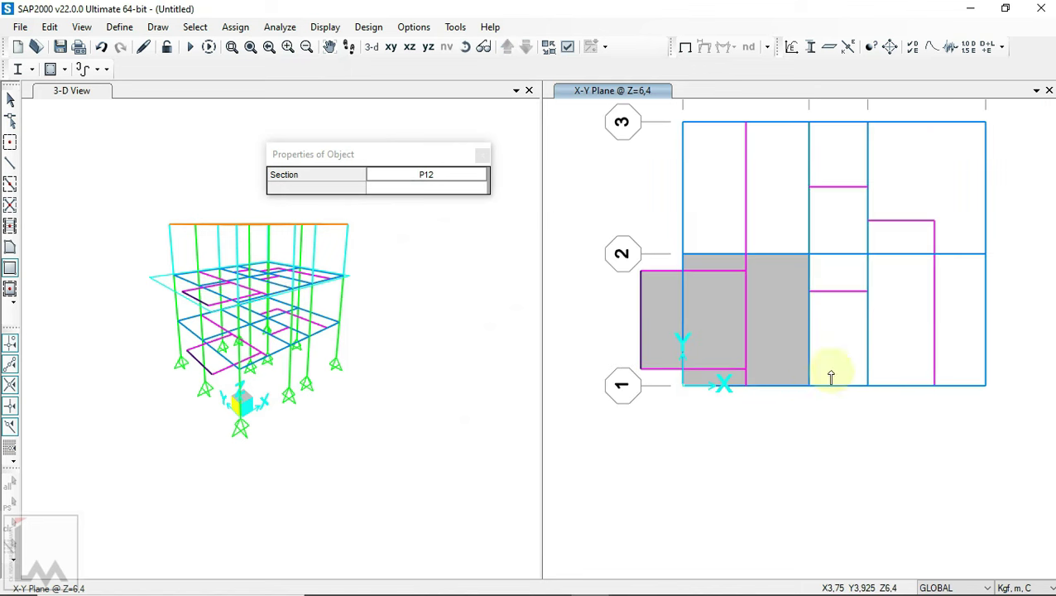
pyautogui.click(865, 290)
pyautogui.moveTo(842, 282); pyautogui.dragTo(868, 254)
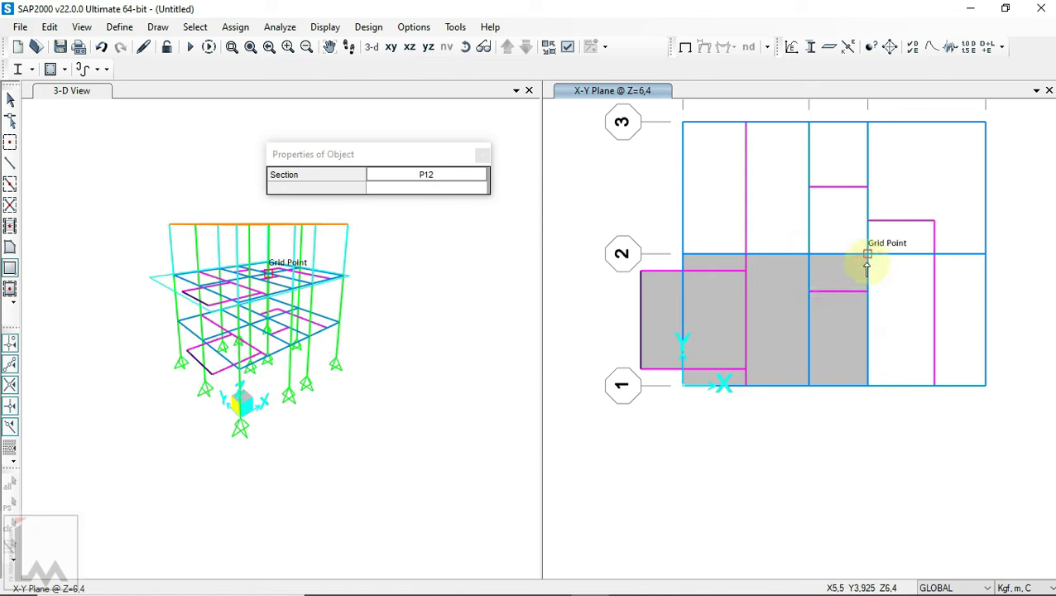
pyautogui.moveTo(875, 317); pyautogui.dragTo(843, 339, button='middle')
pyautogui.moveTo(836, 404); pyautogui.dragTo(902, 275)
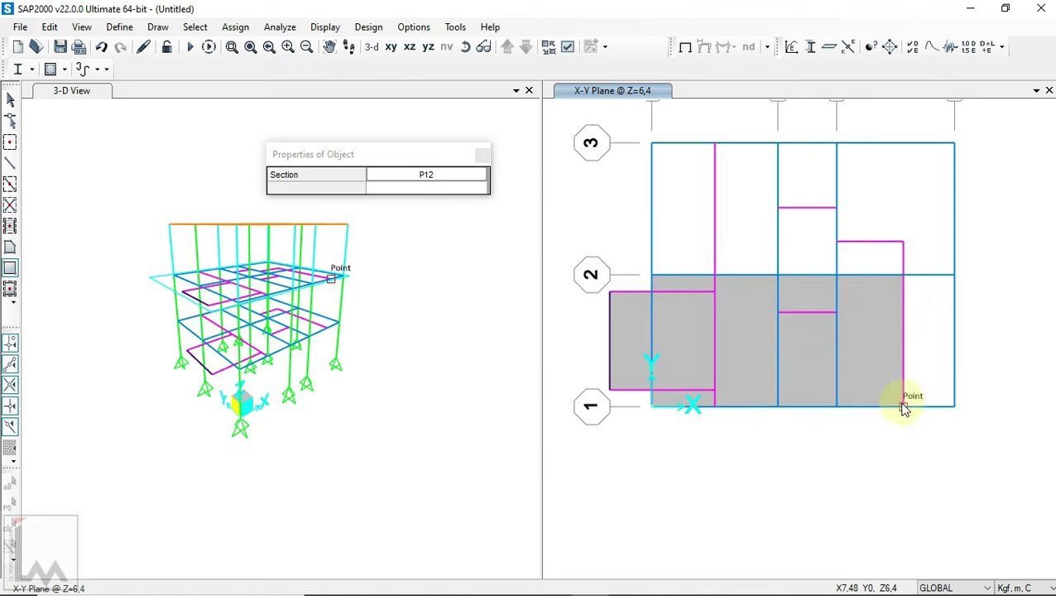
pyautogui.moveTo(902, 406); pyautogui.dragTo(953, 274)
# - Add slabs in the rows 2–3 bays from grid A to C, then show the Z=2.9 plan
pyautogui.moveTo(903, 242); pyautogui.dragTo(836, 273)
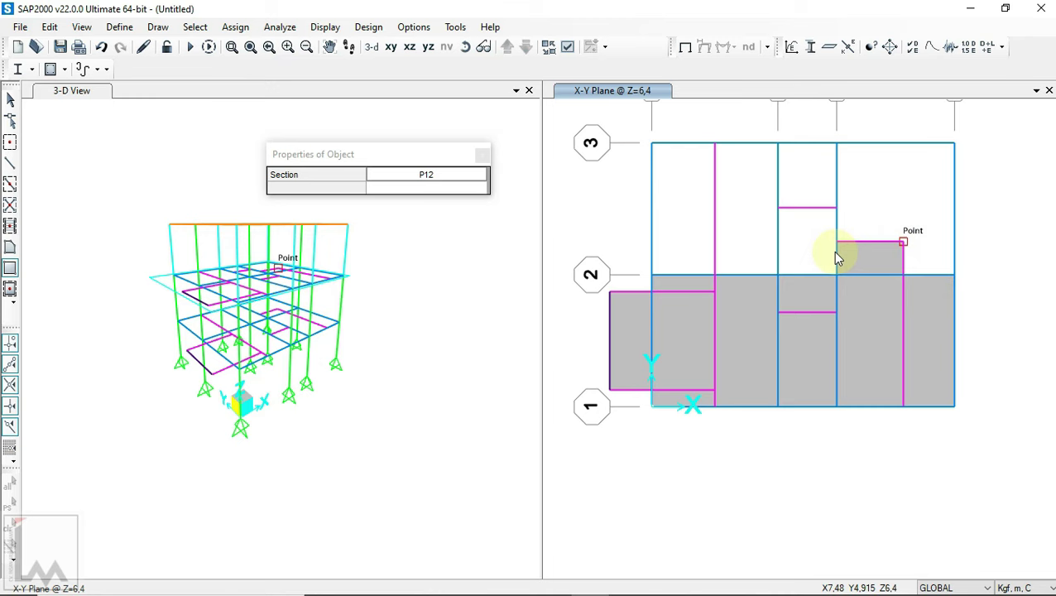
pyautogui.moveTo(684, 273); pyautogui.dragTo(694, 354, button='middle')
pyautogui.moveTo(662, 354)
pyautogui.mouseDown()
pyautogui.moveTo(725, 222)
pyautogui.moveTo(788, 354)
pyautogui.moveTo(846, 287)
pyautogui.mouseUp()
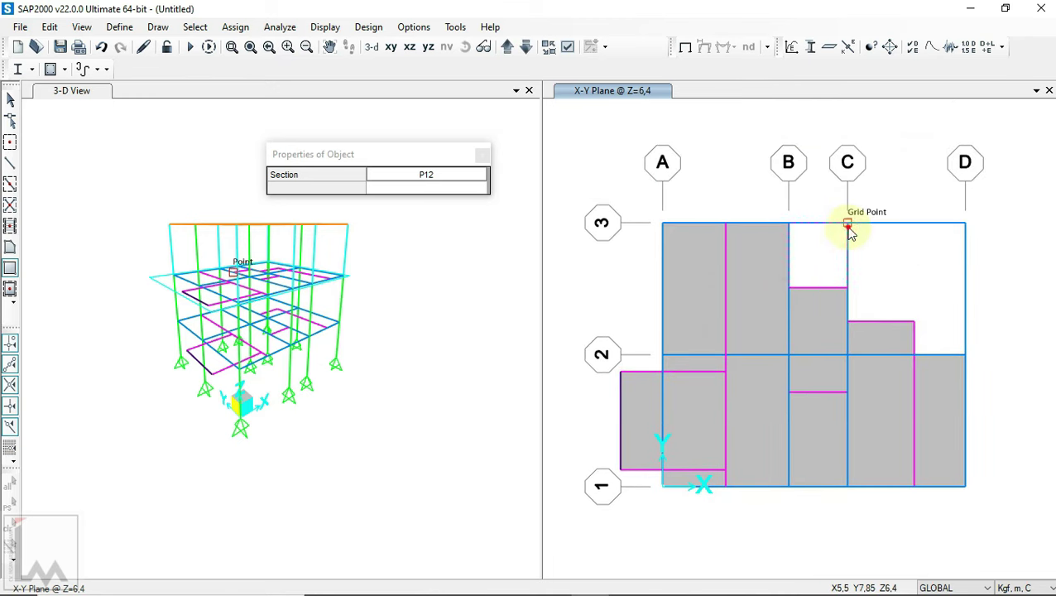
pyautogui.moveTo(846, 223); pyautogui.dragTo(789, 287)
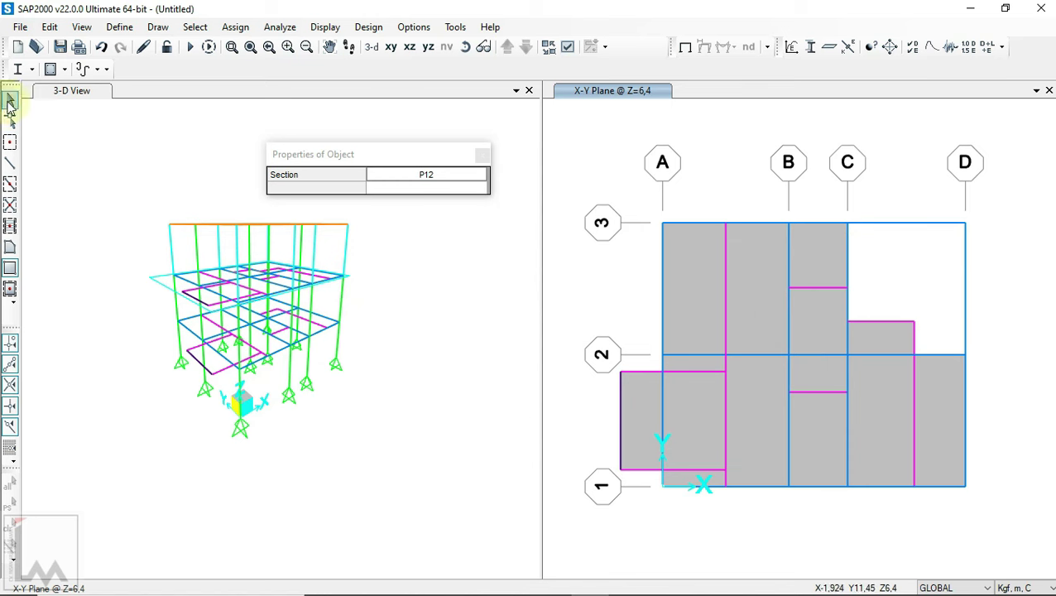
pyautogui.click(9, 101)
pyautogui.click(524, 50)
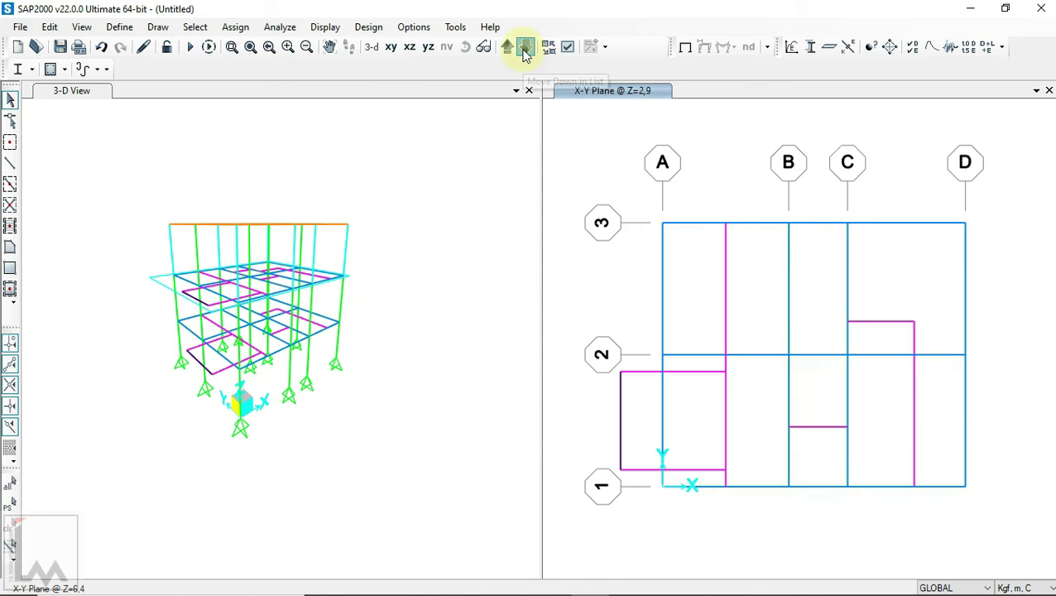
# - Draw P12 slabs at Z=2.9 in the bays from left of grid A to grid B
pyautogui.click(11, 268)
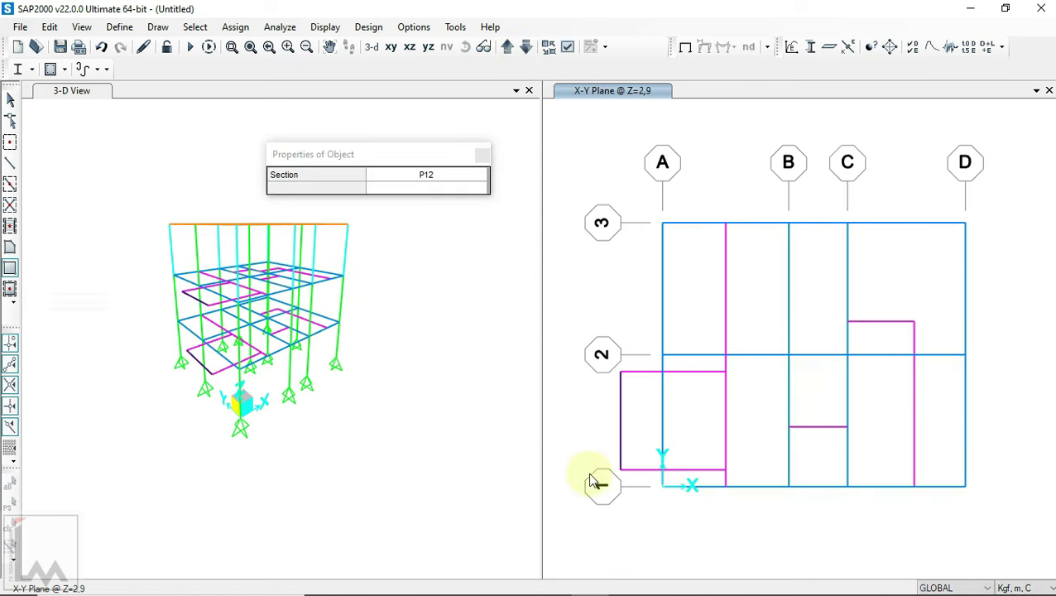
pyautogui.click(620, 469)
pyautogui.click(662, 371)
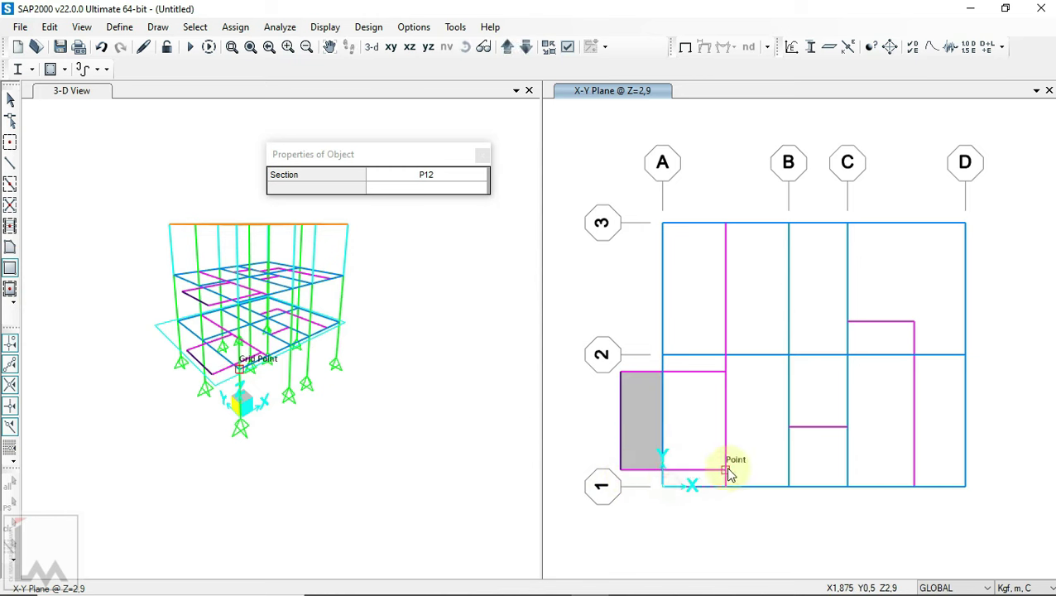
pyautogui.click(662, 470)
pyautogui.click(726, 371)
pyautogui.click(662, 354)
pyautogui.click(725, 486)
pyautogui.click(788, 354)
# - Add P12 slabs in the bays from grid B through grid D, rows 1–2
pyautogui.click(819, 470)
pyautogui.click(821, 438)
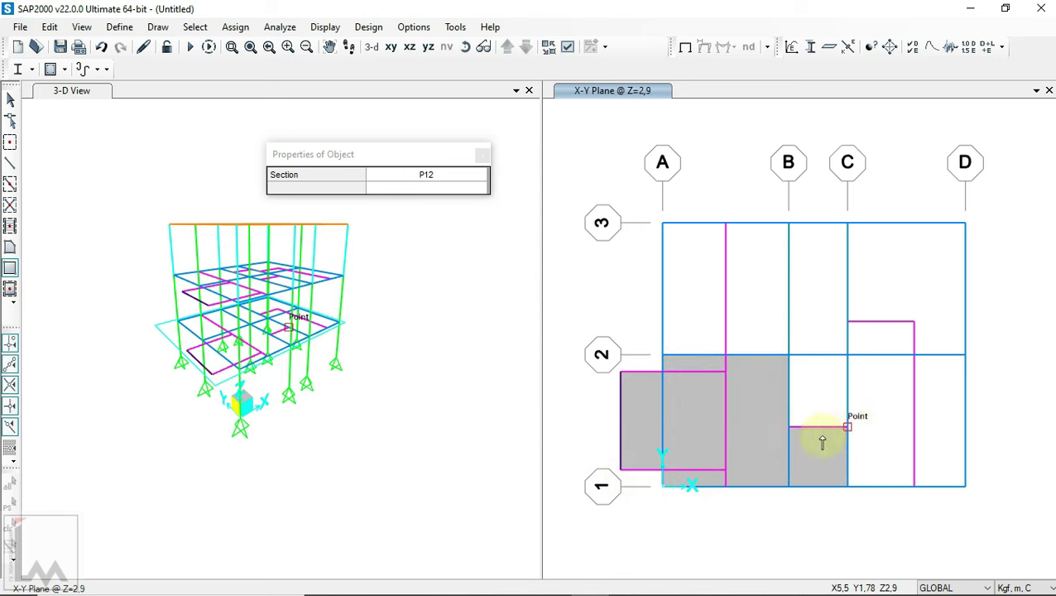
pyautogui.click(847, 354)
pyautogui.click(847, 485)
pyautogui.click(913, 354)
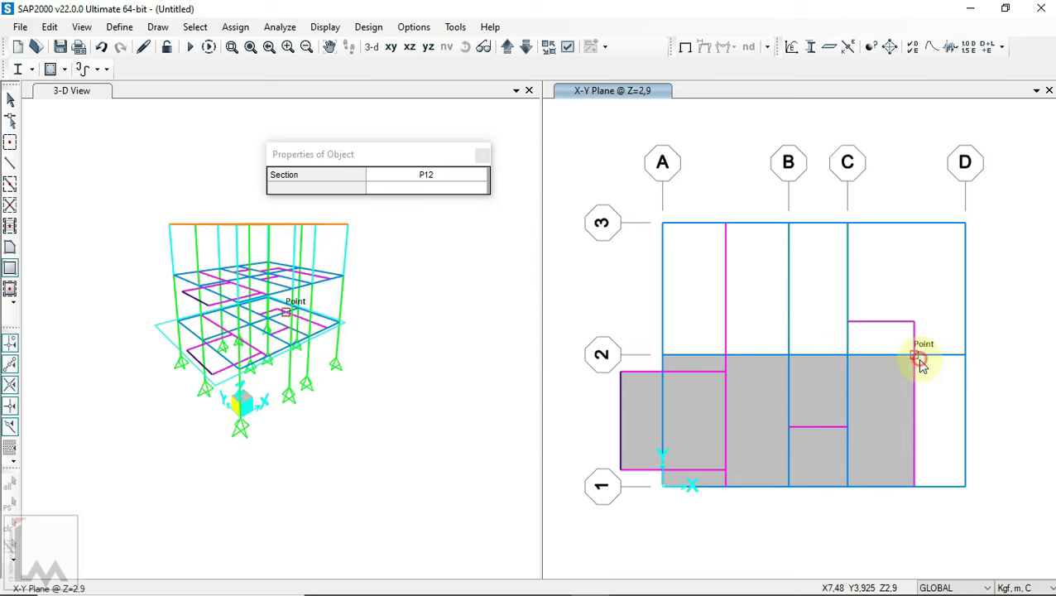
pyautogui.click(913, 486)
pyautogui.click(965, 354)
# - Fill the rows 2–3 bays from grid A to C, leaving C–D open, then return to selecting
pyautogui.click(847, 354)
pyautogui.click(913, 321)
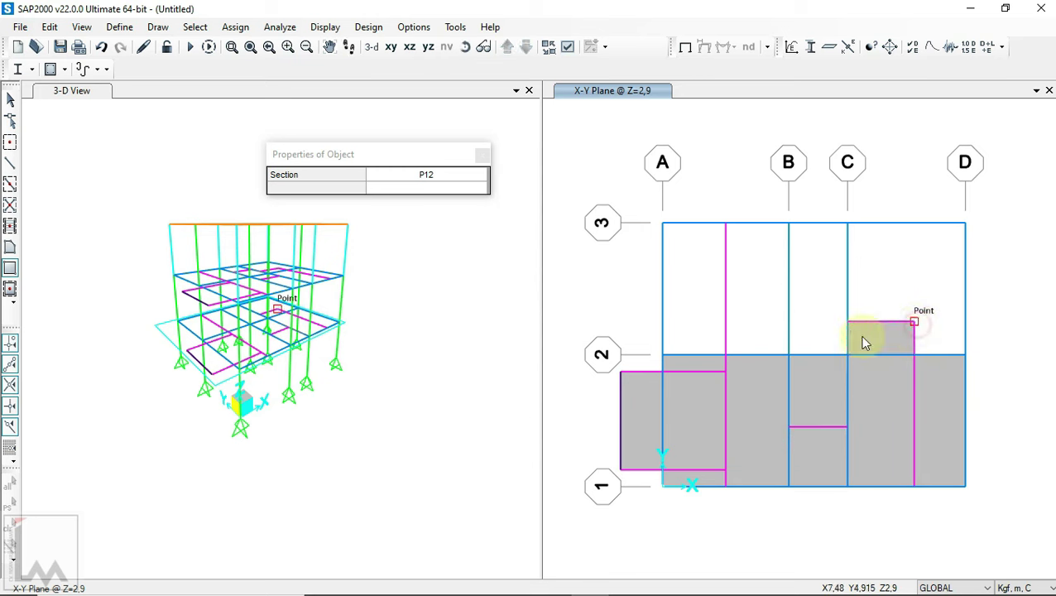
pyautogui.click(789, 354)
pyautogui.click(847, 223)
pyautogui.click(725, 354)
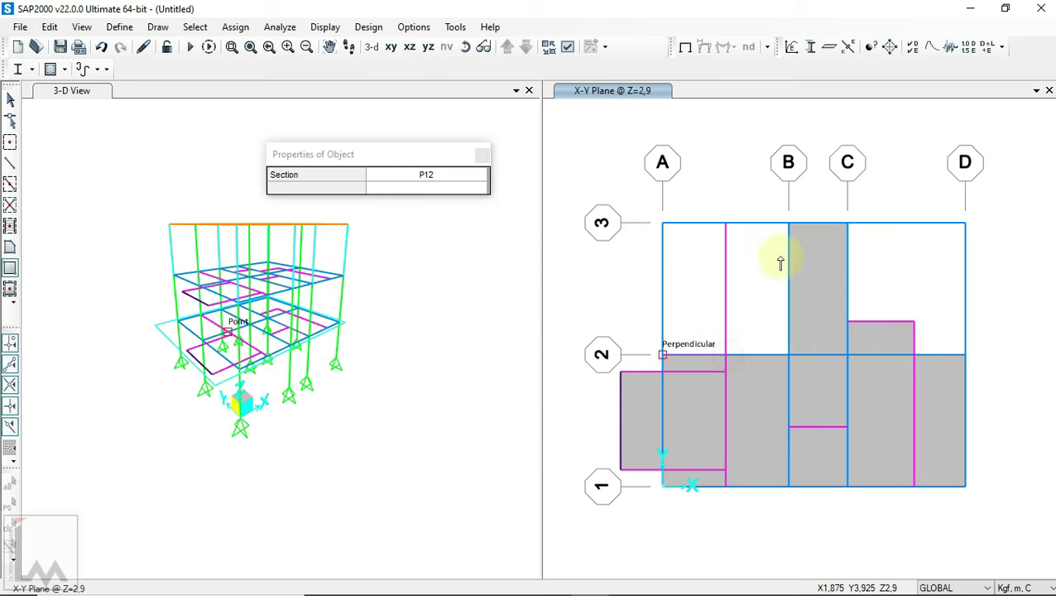
pyautogui.click(788, 223)
pyautogui.click(662, 354)
pyautogui.click(725, 222)
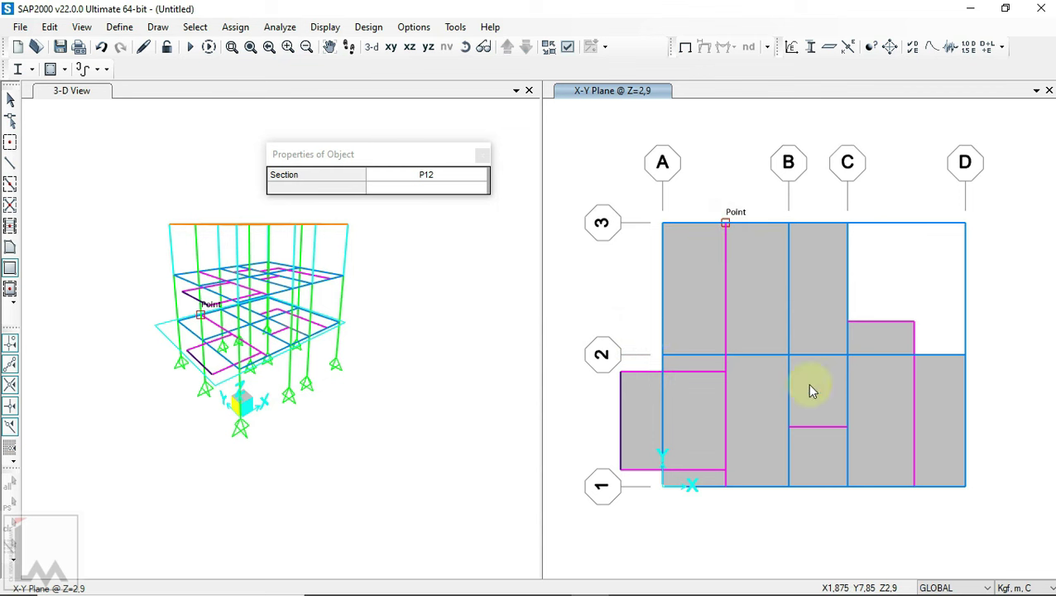
pyautogui.click(10, 98)
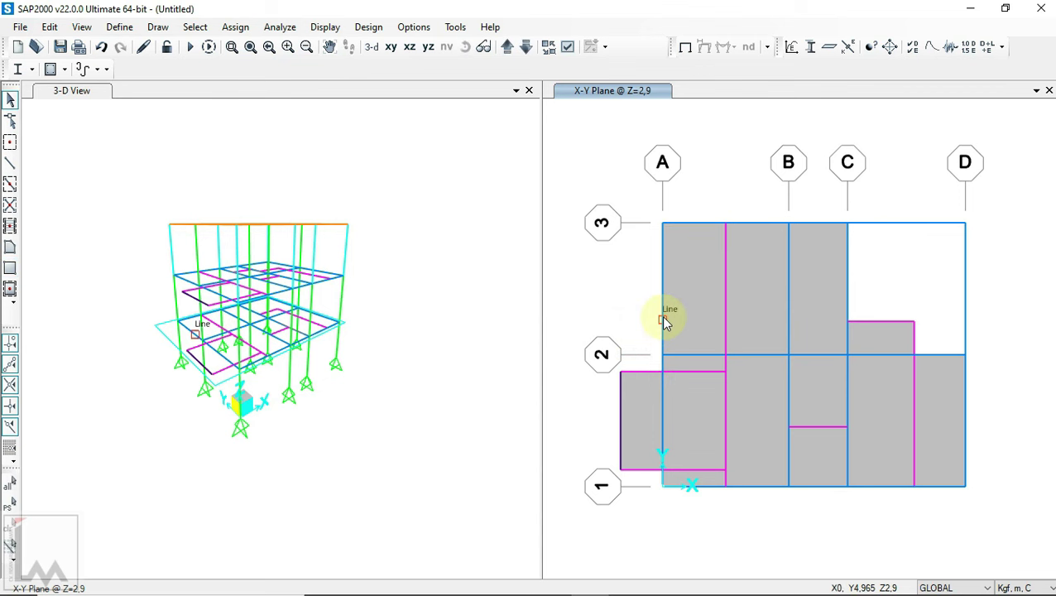
pyautogui.click(447, 328)
# - Change the general display options and orbit the model to a new angle
pyautogui.click(482, 104)
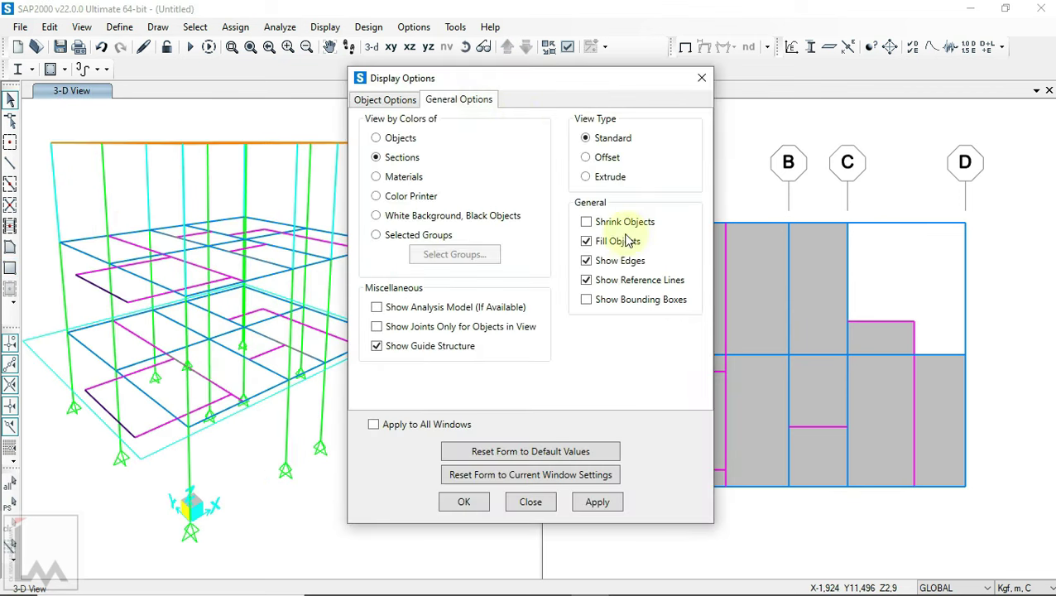
pyautogui.click(476, 503)
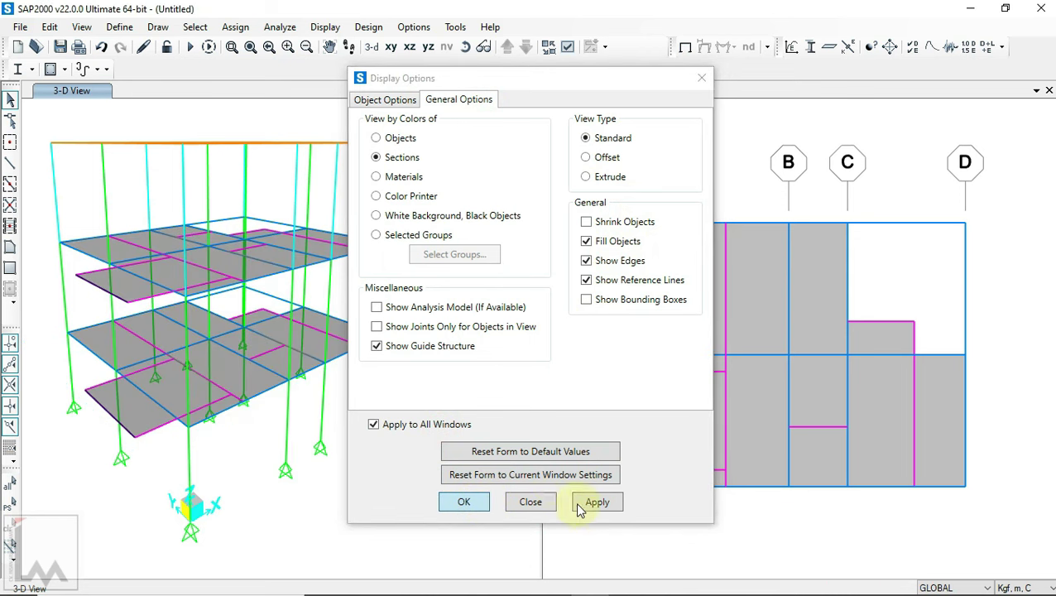
pyautogui.click(465, 46)
pyautogui.moveTo(456, 208)
pyautogui.mouseDown()
pyautogui.moveTo(418, 217)
pyautogui.moveTo(472, 181)
pyautogui.moveTo(484, 203)
pyautogui.moveTo(417, 200)
pyautogui.mouseUp()
pyautogui.scroll(-3, 466, 203)
# - Turn on extruded display of frame members and orbit the 3D model to inspect it
pyautogui.click(568, 48)
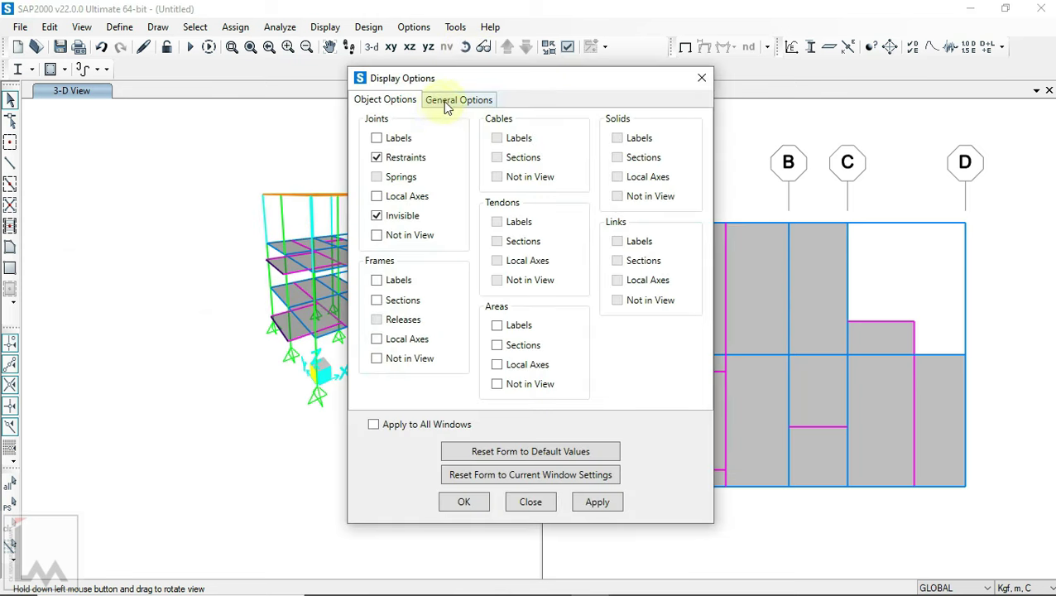
pyautogui.click(459, 100)
pyautogui.click(464, 503)
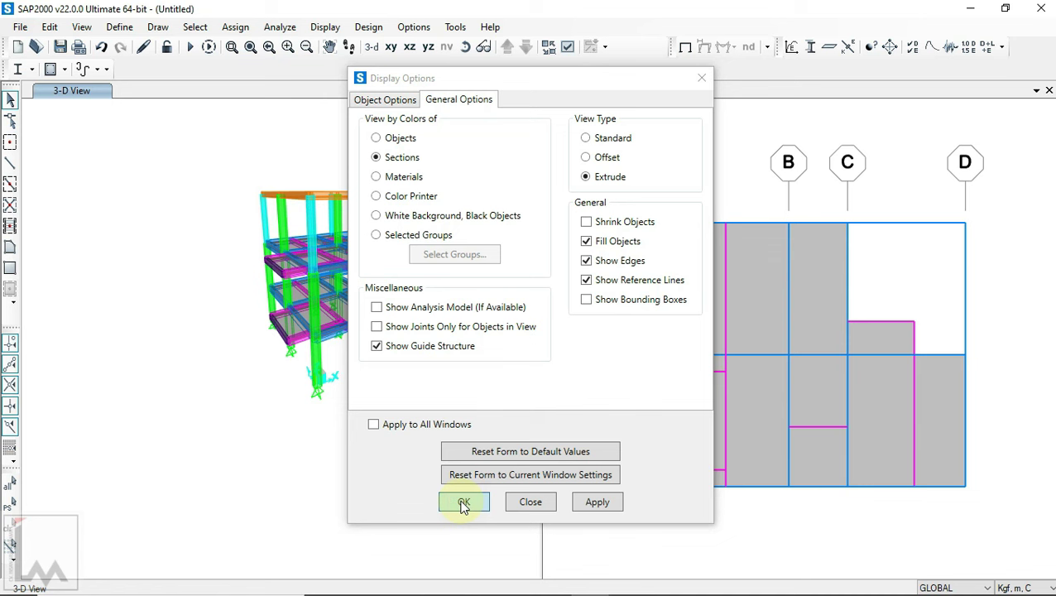
pyautogui.click(482, 51)
pyautogui.moveTo(418, 248); pyautogui.dragTo(447, 277)
pyautogui.moveTo(502, 321)
pyautogui.mouseDown()
pyautogui.moveTo(497, 251)
pyautogui.moveTo(676, 251)
pyautogui.moveTo(763, 302)
pyautogui.moveTo(776, 390)
pyautogui.moveTo(761, 440)
pyautogui.moveTo(566, 459)
pyautogui.moveTo(464, 414)
pyautogui.moveTo(425, 317)
pyautogui.moveTo(420, 259)
pyautogui.moveTo(570, 266)
pyautogui.moveTo(942, 323)
pyautogui.moveTo(1018, 307)
pyautogui.moveTo(1045, 287)
pyautogui.moveTo(976, 242)
pyautogui.moveTo(891, 229)
pyautogui.mouseUp()
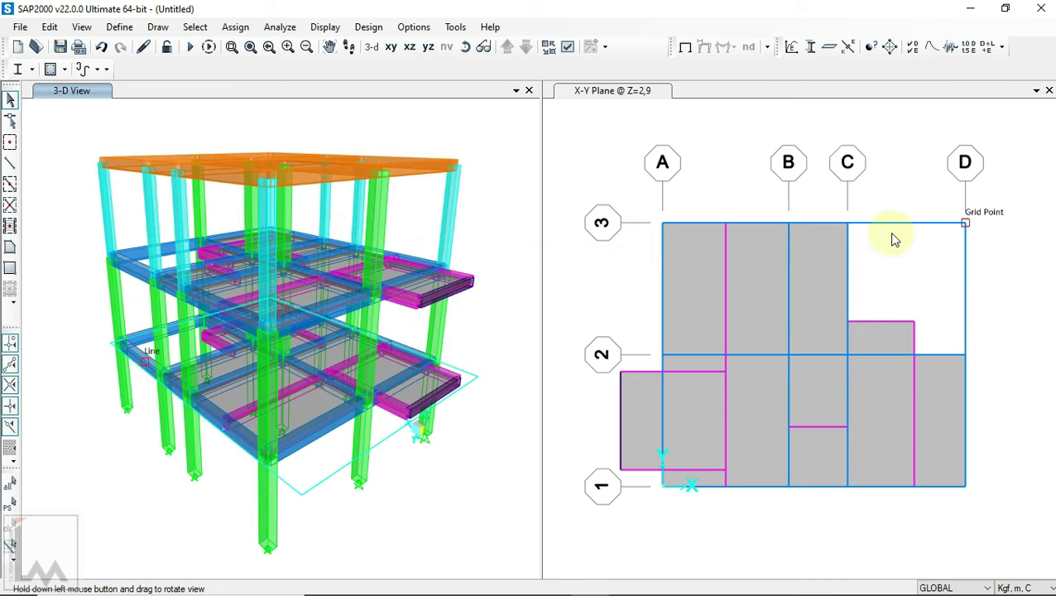
pyautogui.moveTo(147, 471); pyautogui.dragTo(579, 462)
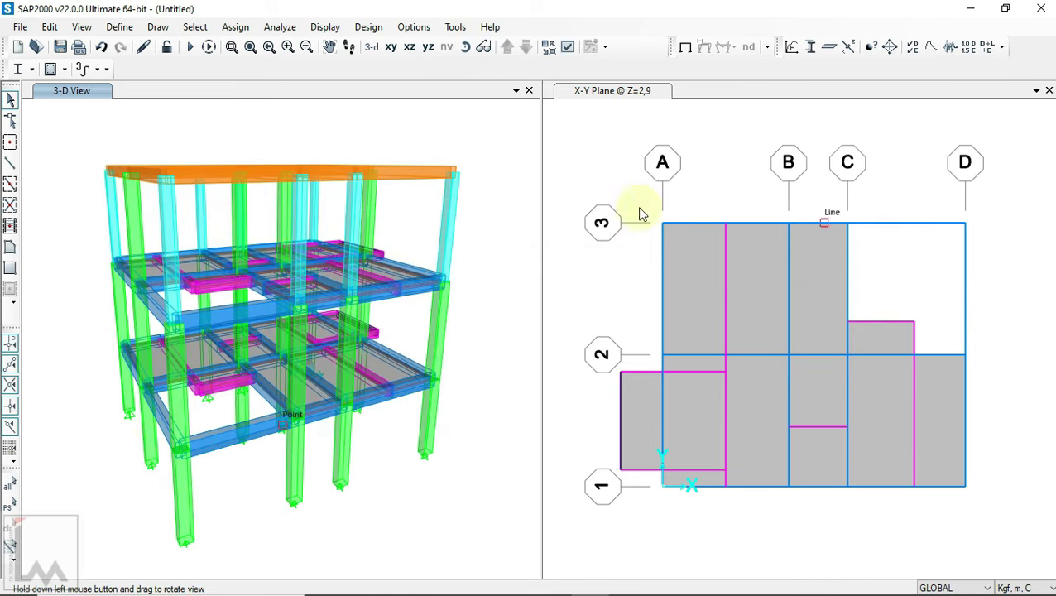
# - Return the model to standard line display
pyautogui.click(567, 47)
pyautogui.click(484, 100)
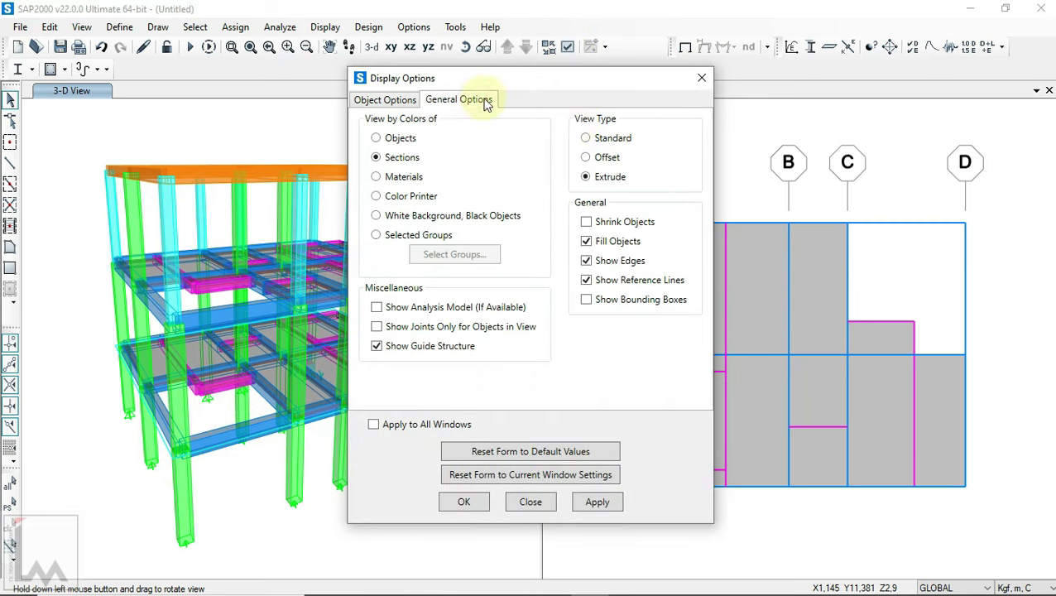
pyautogui.click(469, 501)
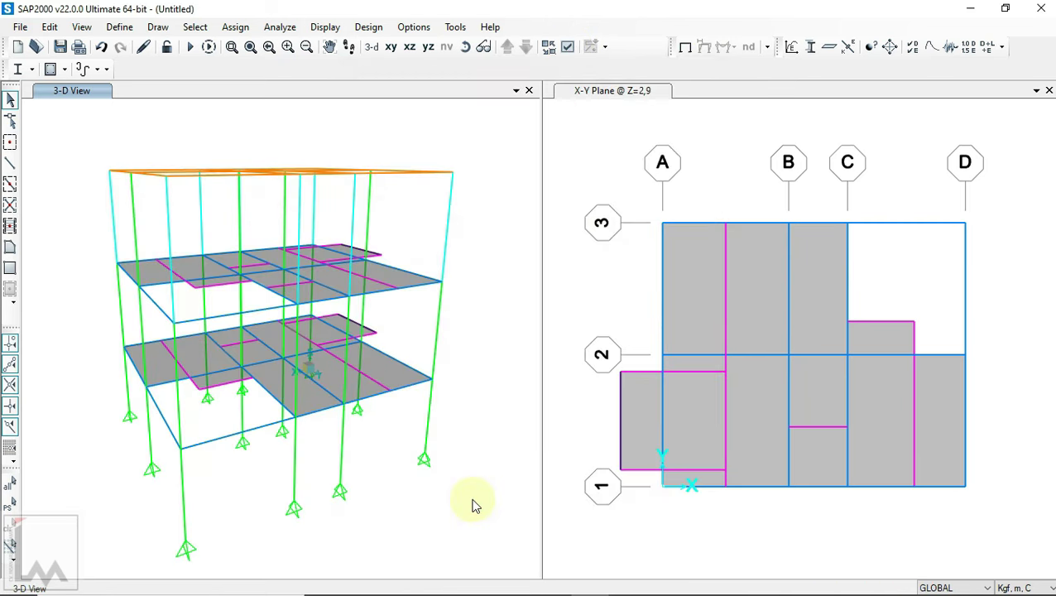
# - Orbit the view to show the column bases and select the 12 base support joints
pyautogui.scroll(-3, 423, 205)
pyautogui.click(483, 46)
pyautogui.moveTo(488, 424)
pyautogui.mouseDown()
pyautogui.moveTo(466, 322)
pyautogui.moveTo(177, 301)
pyautogui.mouseUp()
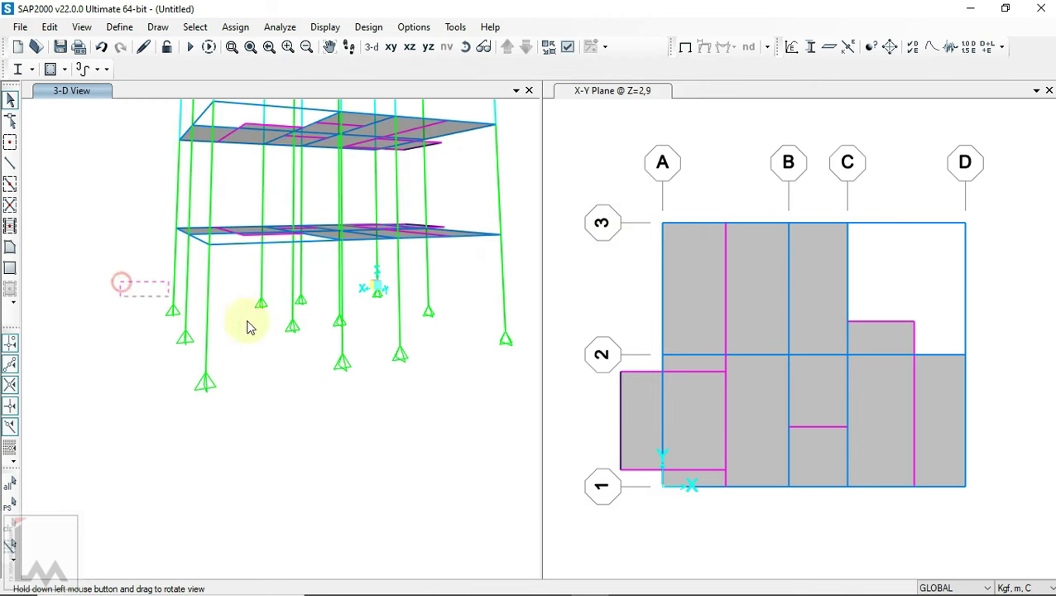
pyautogui.moveTo(538, 422); pyautogui.dragTo(539, 426)
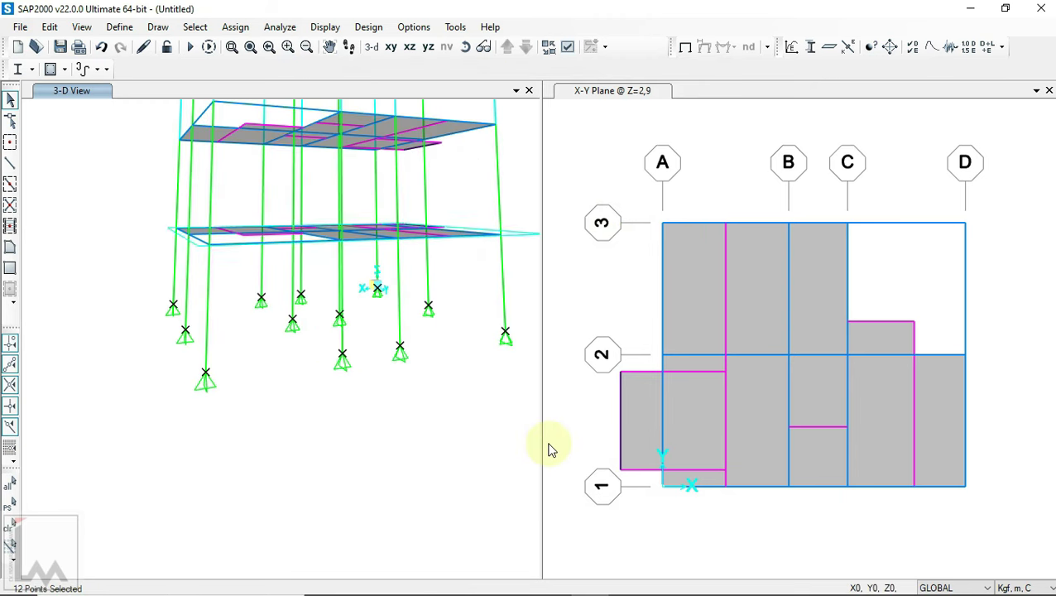
# - Assign fully fixed restraints to the 12 selected column-base joints
pyautogui.click(235, 27)
pyautogui.click(485, 45)
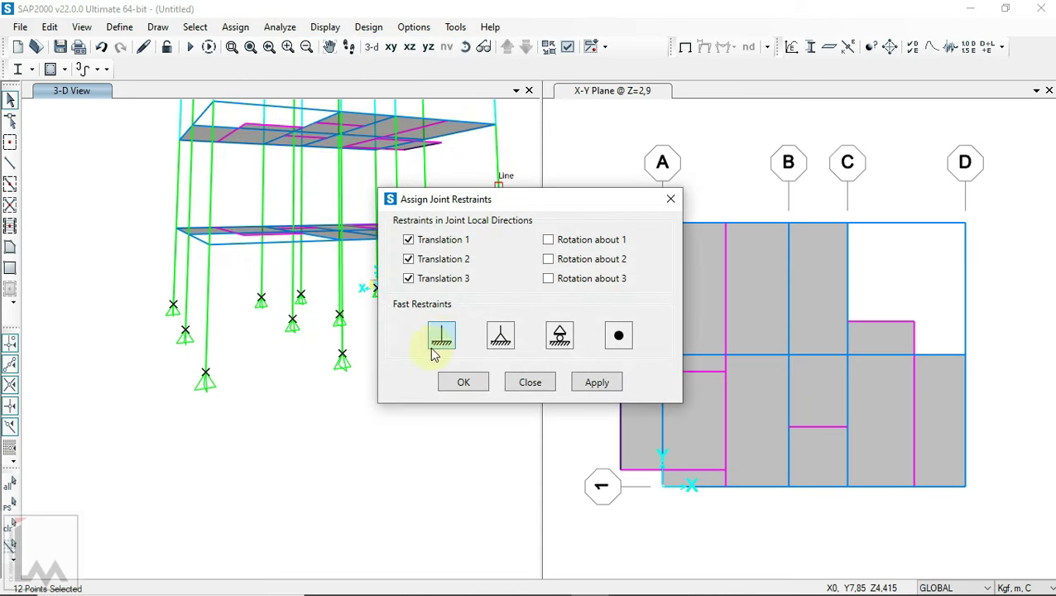
pyautogui.click(461, 383)
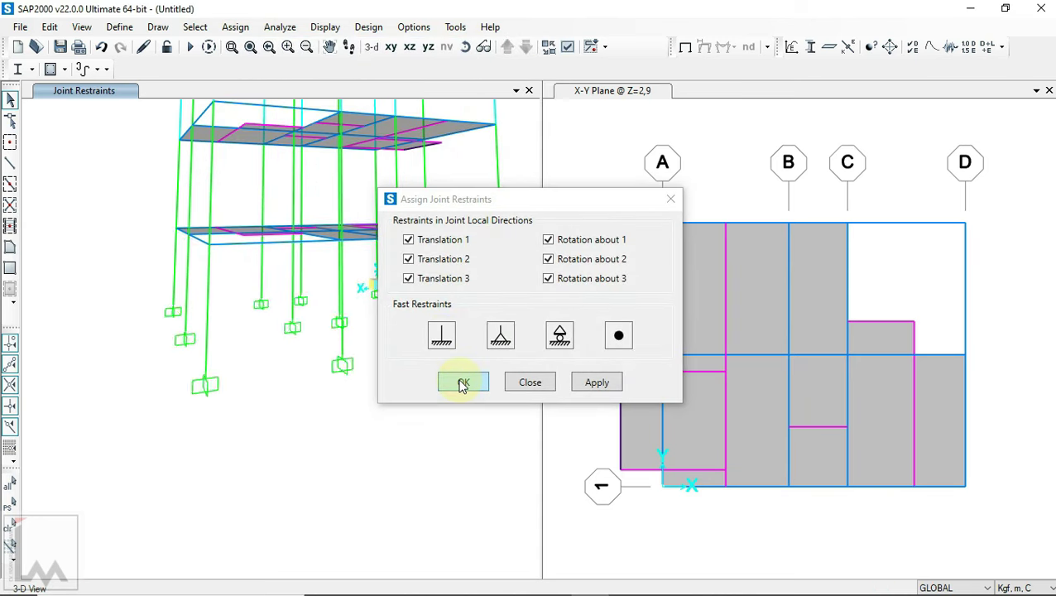
pyautogui.click(462, 383)
# - Orbit to inspect the new supports, then bring up the ground-floor plan in M15.pdf
pyautogui.click(464, 47)
pyautogui.moveTo(406, 287)
pyautogui.mouseDown()
pyautogui.moveTo(462, 421)
pyautogui.moveTo(325, 434)
pyautogui.moveTo(495, 429)
pyautogui.moveTo(522, 384)
pyautogui.moveTo(514, 369)
pyautogui.moveTo(488, 393)
pyautogui.mouseUp()
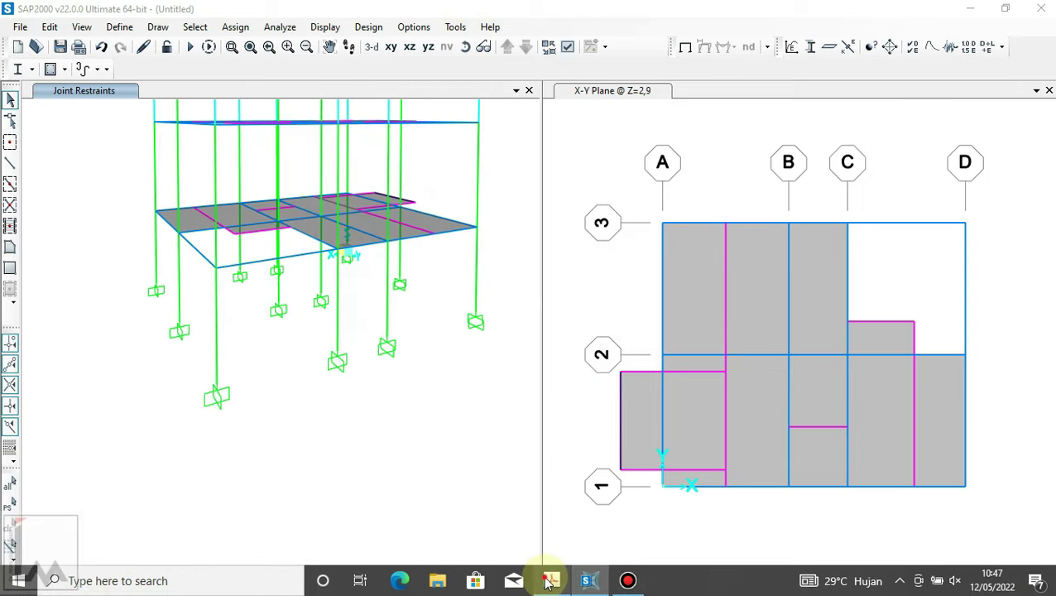
pyautogui.click(551, 582)
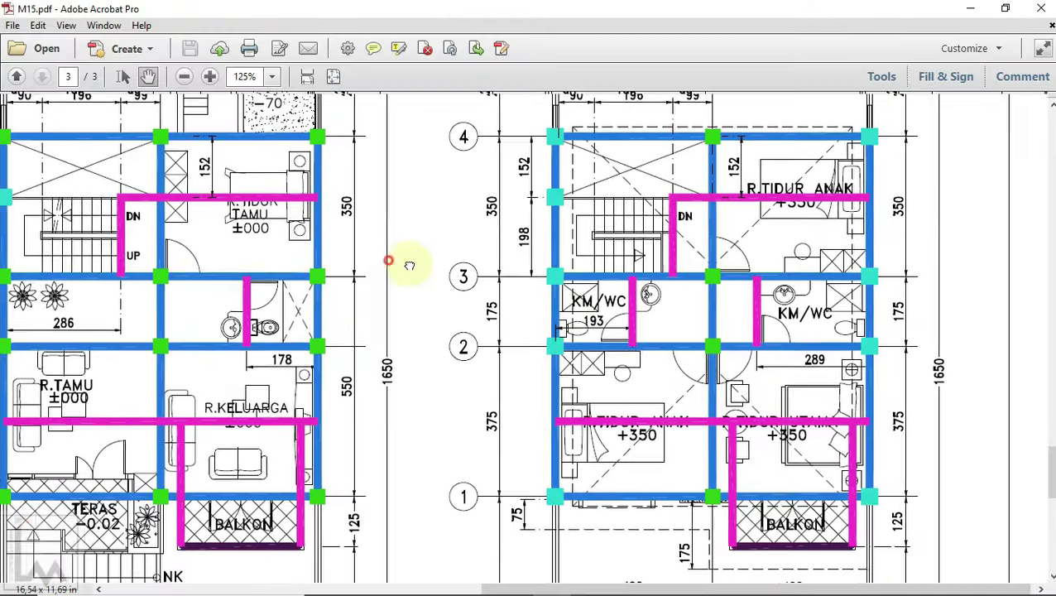
pyautogui.moveTo(405, 264)
pyautogui.mouseDown()
pyautogui.moveTo(702, 288)
pyautogui.moveTo(897, 323)
pyautogui.mouseUp()
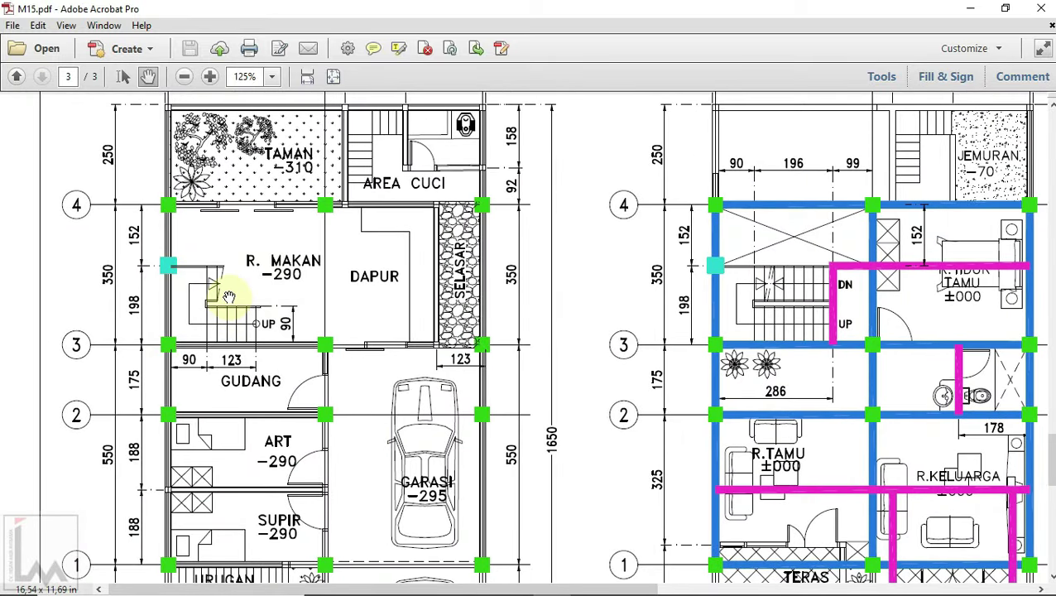
# - Pan and zoom the M15.pdf plan onto the stair beside R. MAKAN, then return to SAP2000
pyautogui.moveTo(389, 317); pyautogui.dragTo(297, 295)
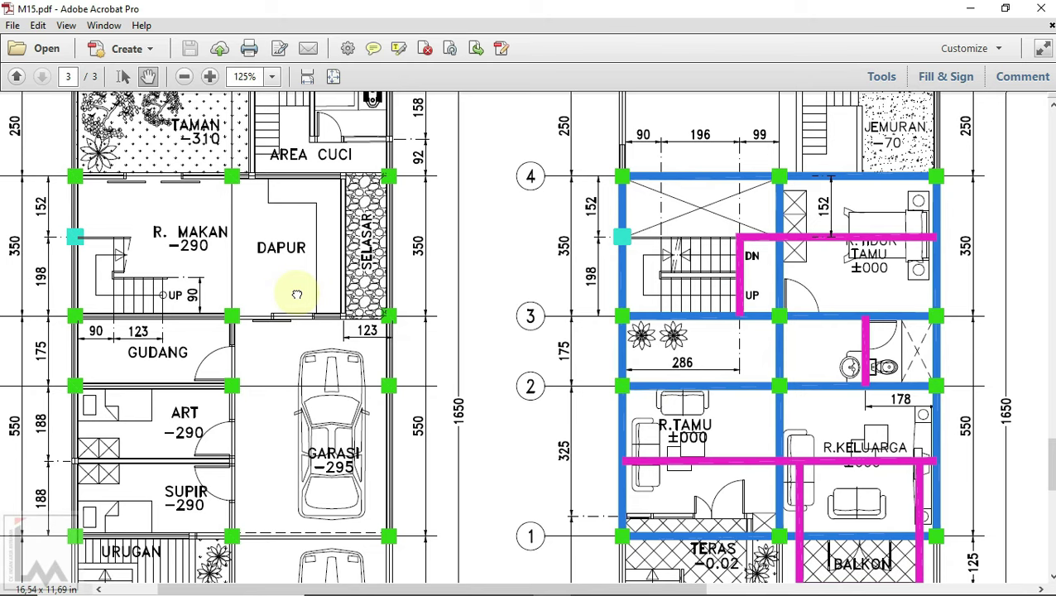
pyautogui.moveTo(501, 310); pyautogui.dragTo(601, 328)
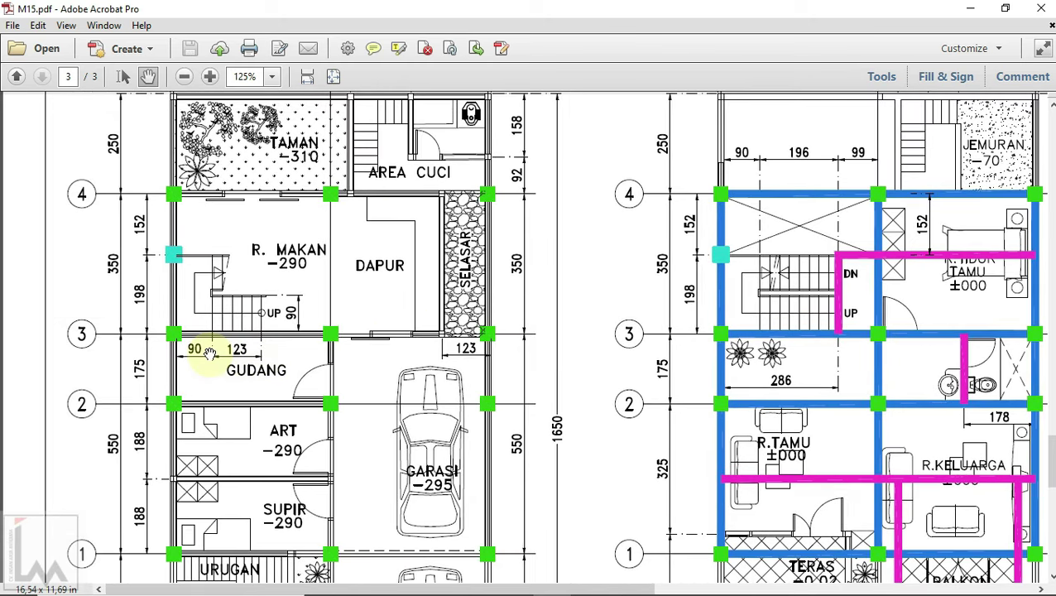
pyautogui.keyDown('ctrl'); pyautogui.scroll(1, 210, 353); pyautogui.keyUp('ctrl')
pyautogui.keyDown('ctrl'); pyautogui.scroll(1, 207, 359); pyautogui.keyUp('ctrl')
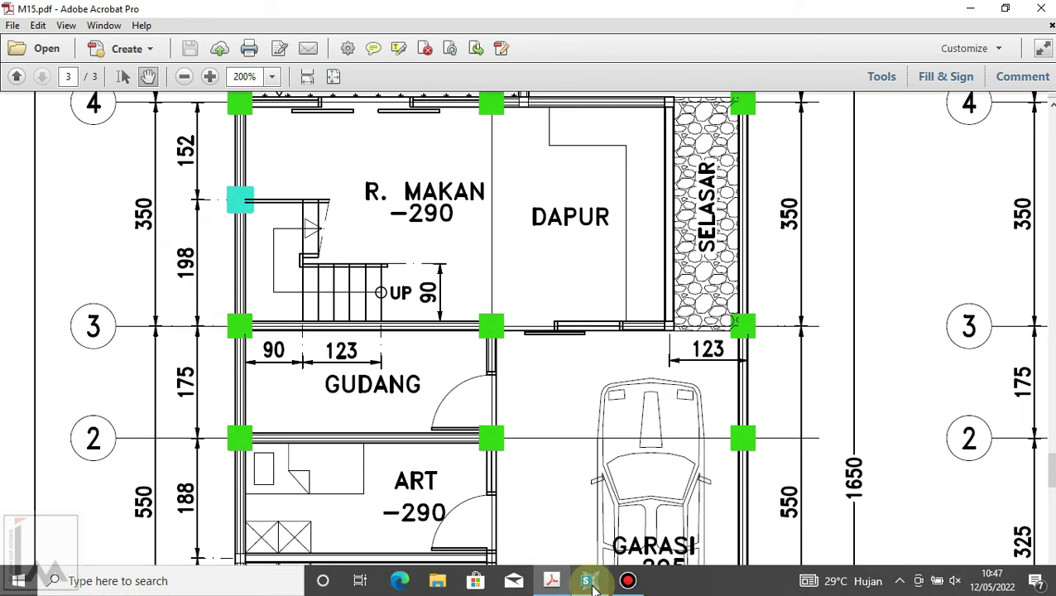
pyautogui.click(589, 580)
pyautogui.click(10, 162)
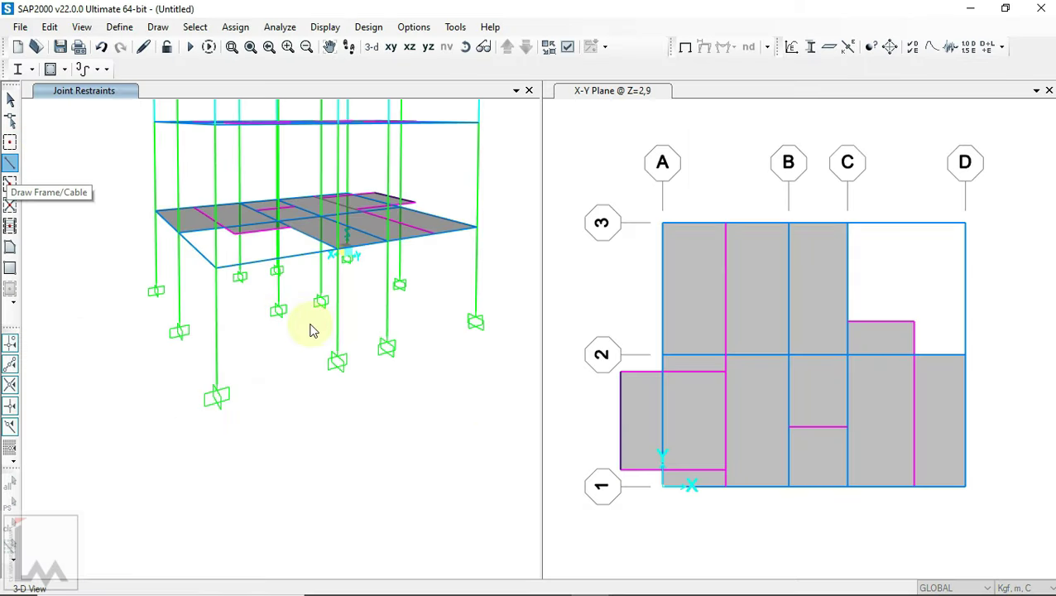
# - Draw two sloping B2.25x35 stair members ending at a column base, then select the new diagonal frame
pyautogui.moveTo(377, 155); pyautogui.dragTo(659, 189)
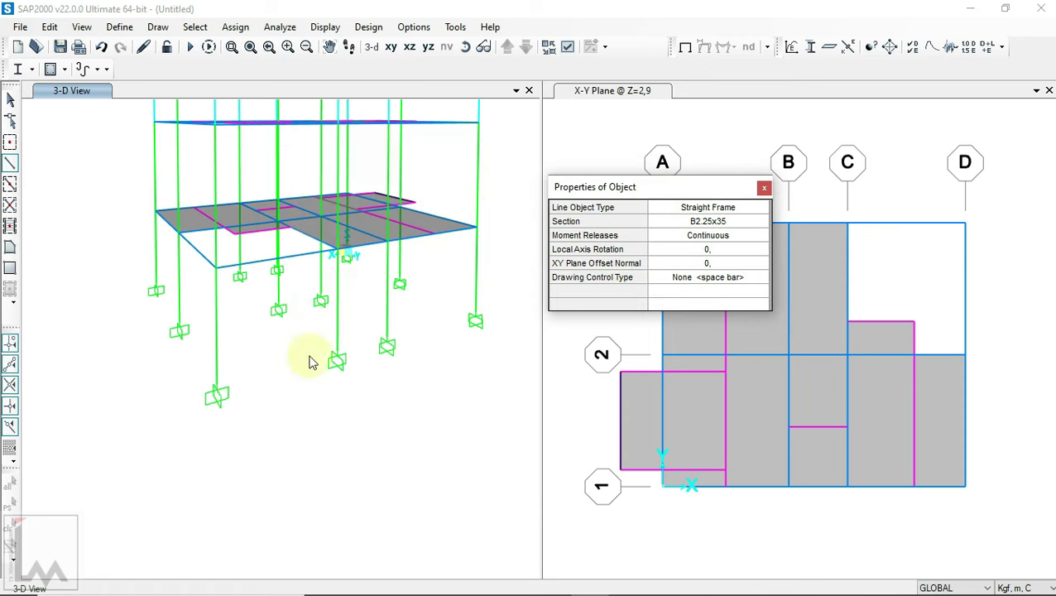
pyautogui.scroll(2, 310, 360)
pyautogui.click(273, 283)
pyautogui.click(389, 378)
pyautogui.click(154, 438)
pyautogui.rightClick(283, 456)
pyautogui.click(10, 101)
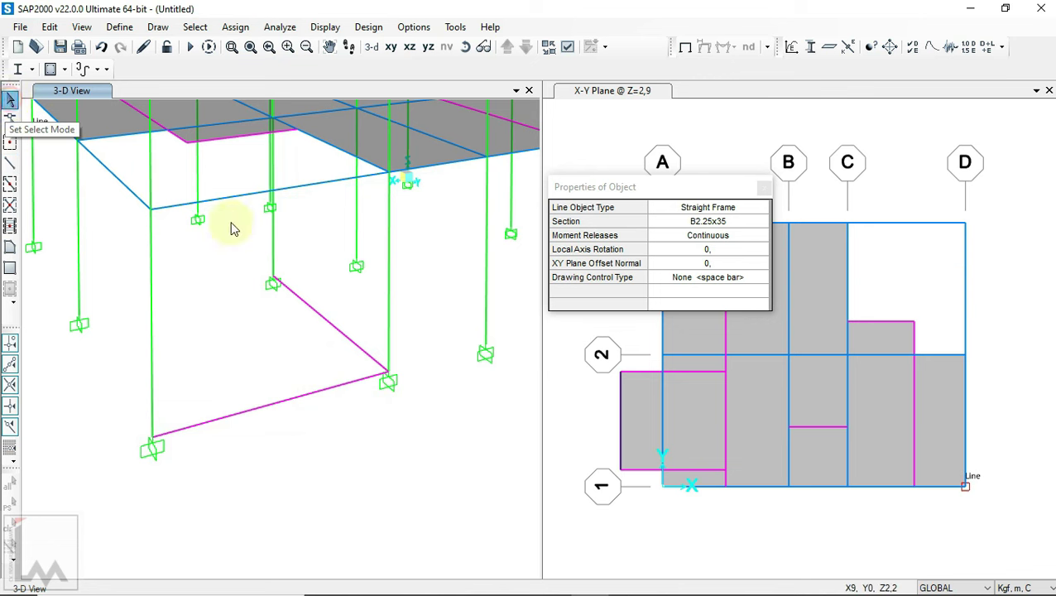
pyautogui.scroll(2, 356, 331)
pyautogui.click(323, 338)
pyautogui.click(50, 26)
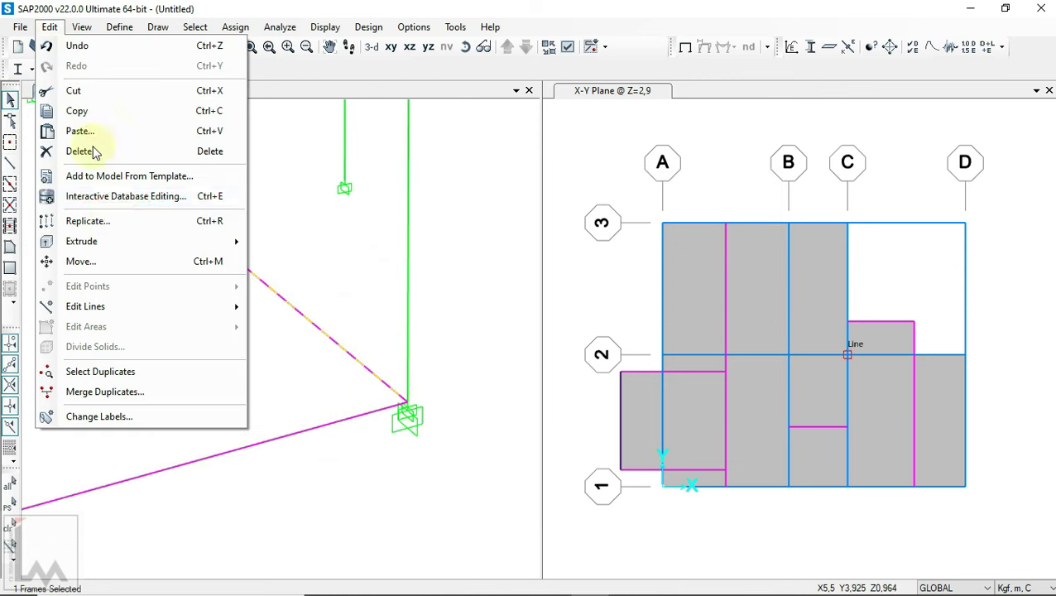
# - Open the Replicate dialog for the frame and show the plan at the base level
pyautogui.click(114, 219)
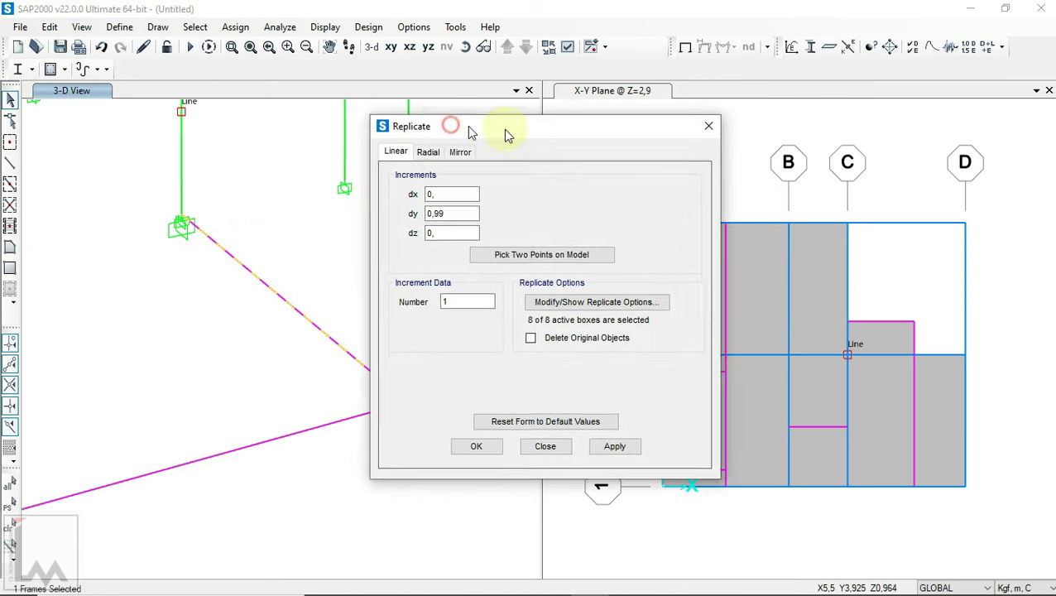
pyautogui.moveTo(461, 130); pyautogui.dragTo(769, 160)
pyautogui.scroll(-3, 292, 311)
pyautogui.scroll(3, 308, 208)
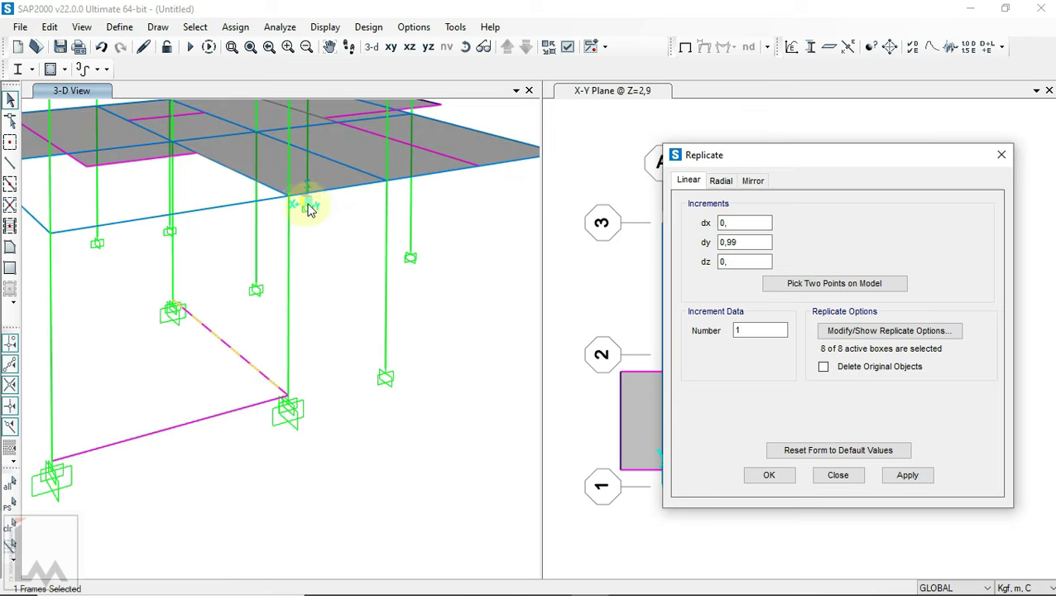
pyautogui.moveTo(801, 161); pyautogui.dragTo(368, 167)
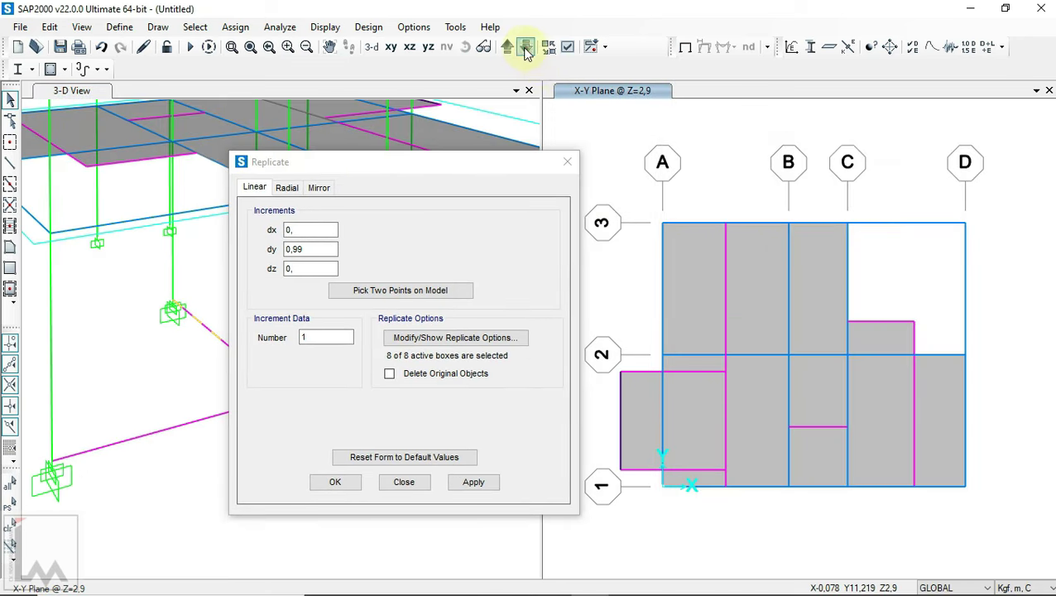
pyautogui.click(525, 50)
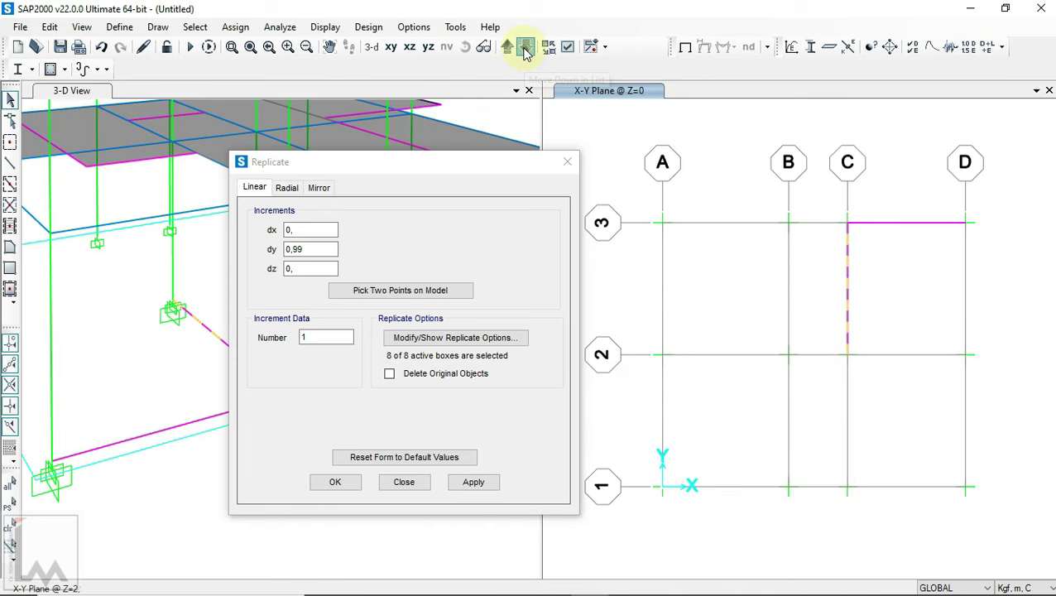
pyautogui.scroll(2, 869, 302)
pyautogui.scroll(2, 819, 277)
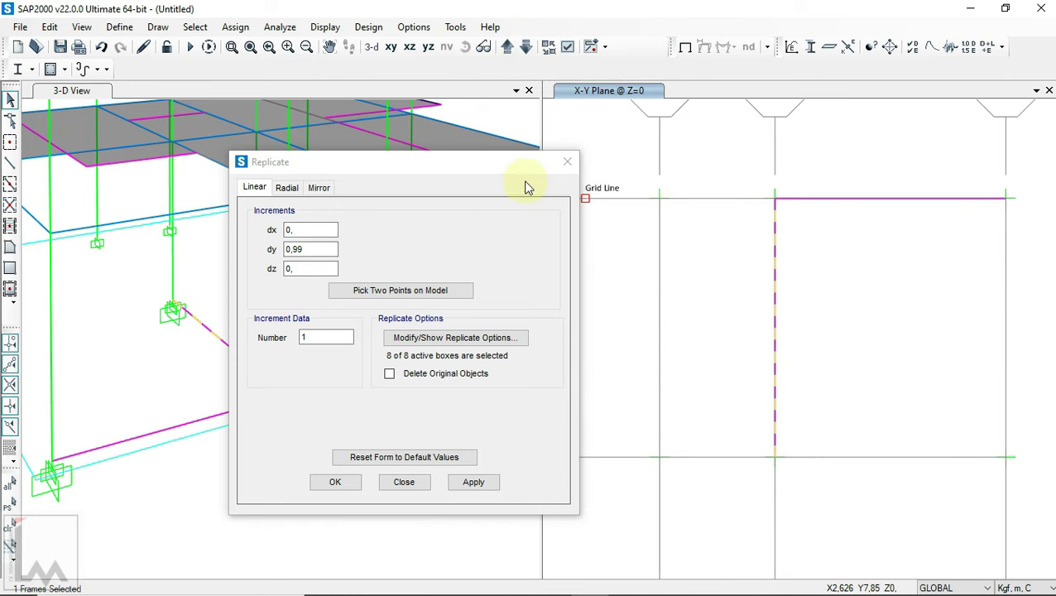
# - Move the Replicate dialog aside and check the stair on the floor plan PDF
pyautogui.click(398, 170)
pyautogui.moveTo(412, 175); pyautogui.dragTo(267, 177)
pyautogui.scroll(-3, 761, 323)
pyautogui.scroll(2, 832, 282)
pyautogui.scroll(1, 830, 280)
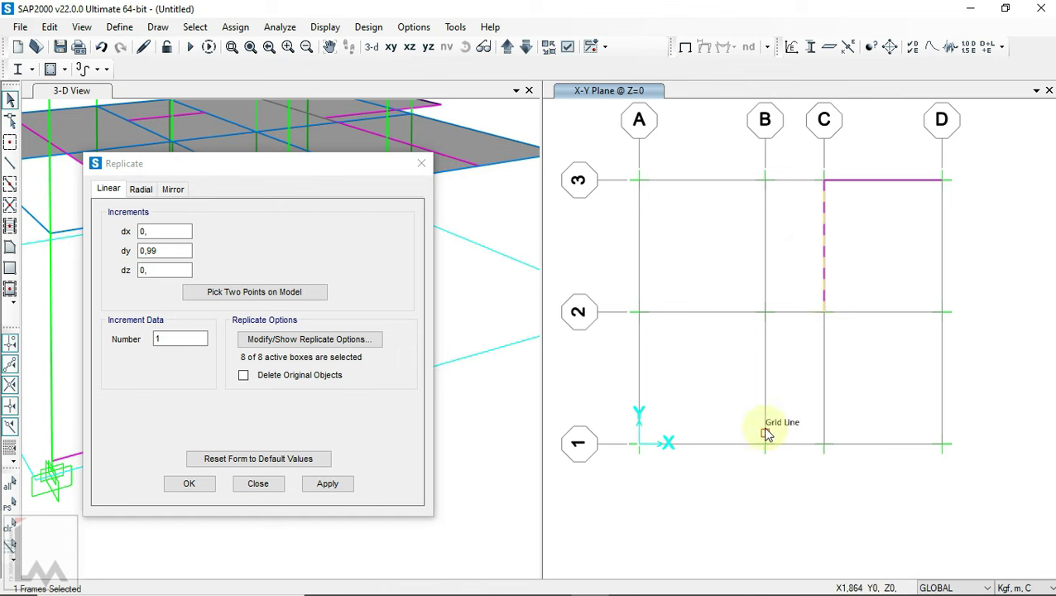
pyautogui.click(551, 580)
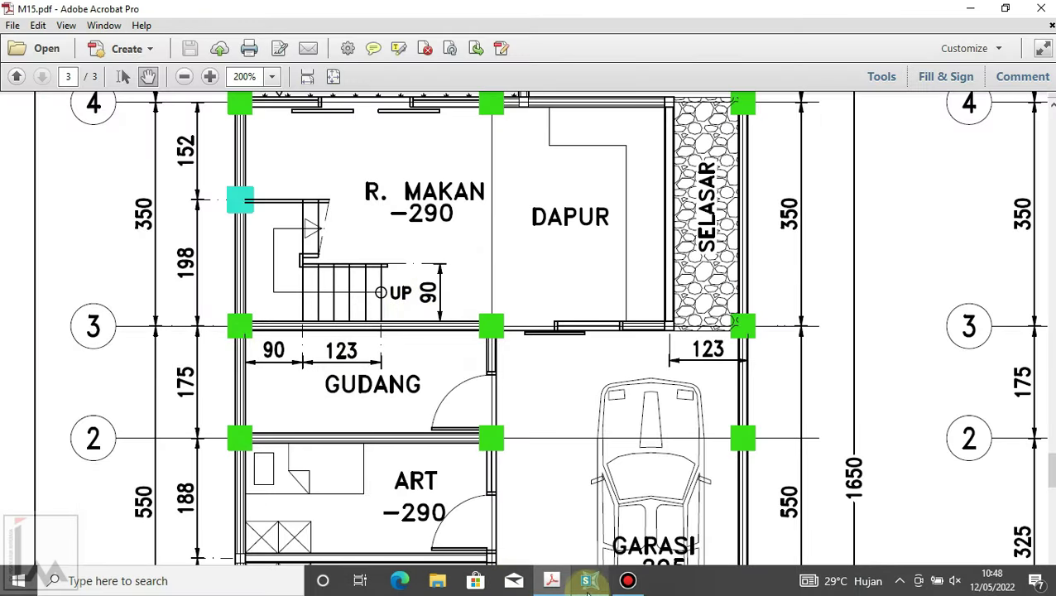
pyautogui.click(589, 578)
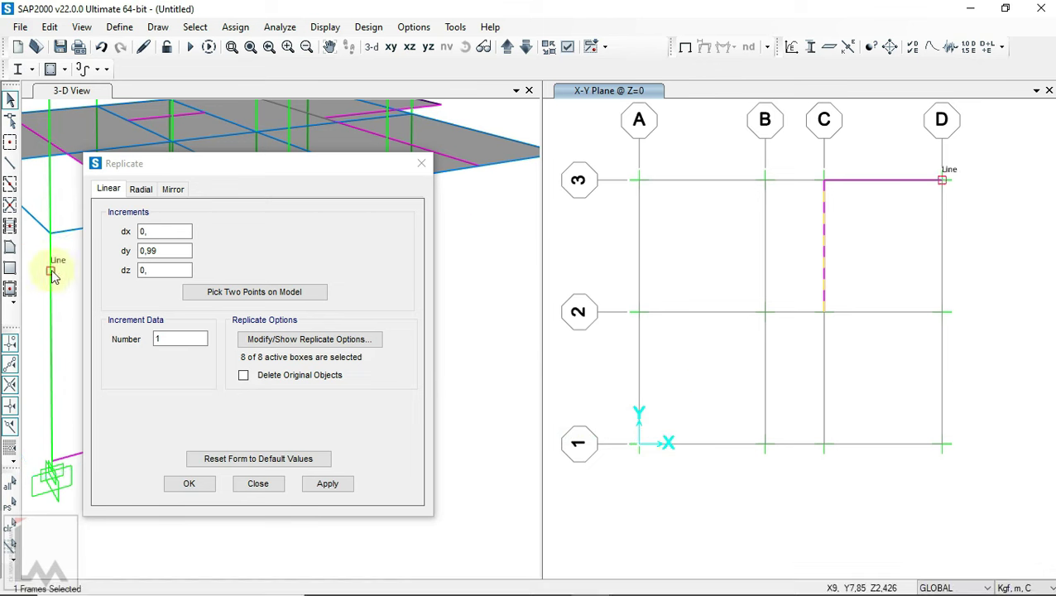
# - Edit the Replicate X offset and apply a copy of the stair frame along X
pyautogui.click(177, 249)
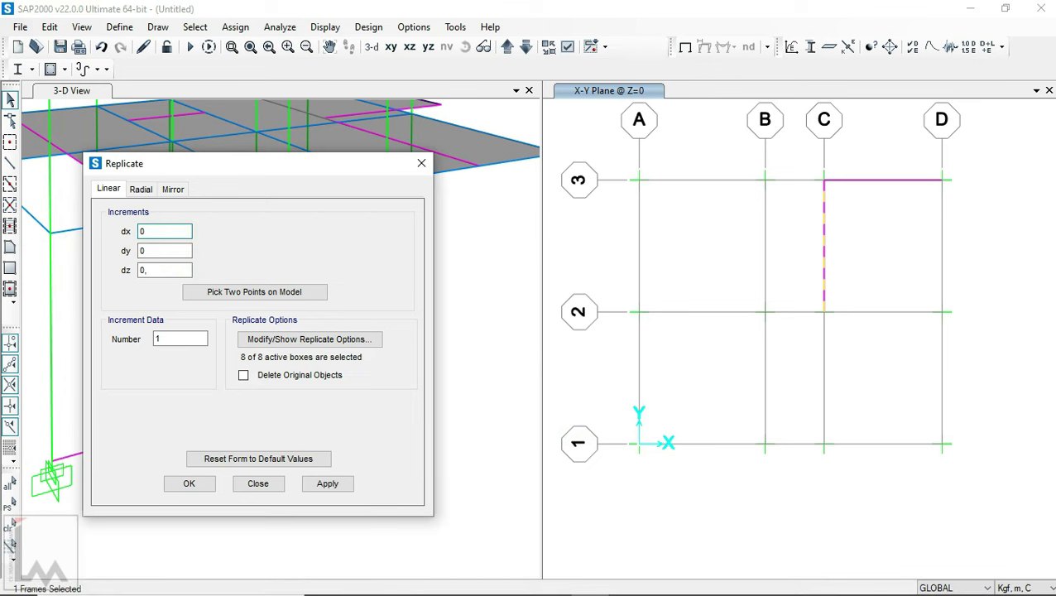
pyautogui.write(',9')
pyautogui.click(329, 487)
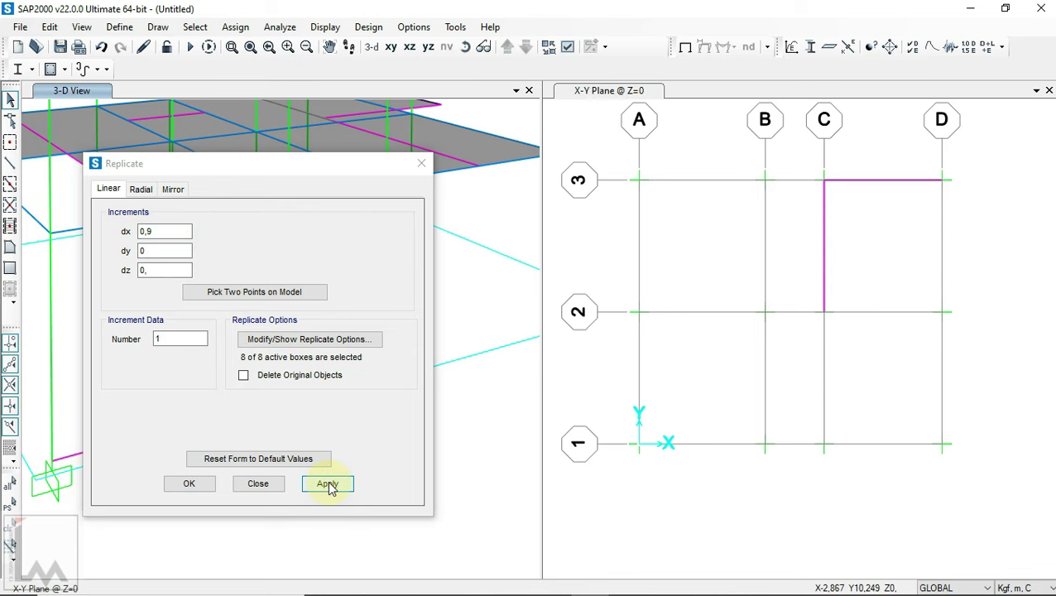
pyautogui.click(329, 486)
pyautogui.click(329, 486)
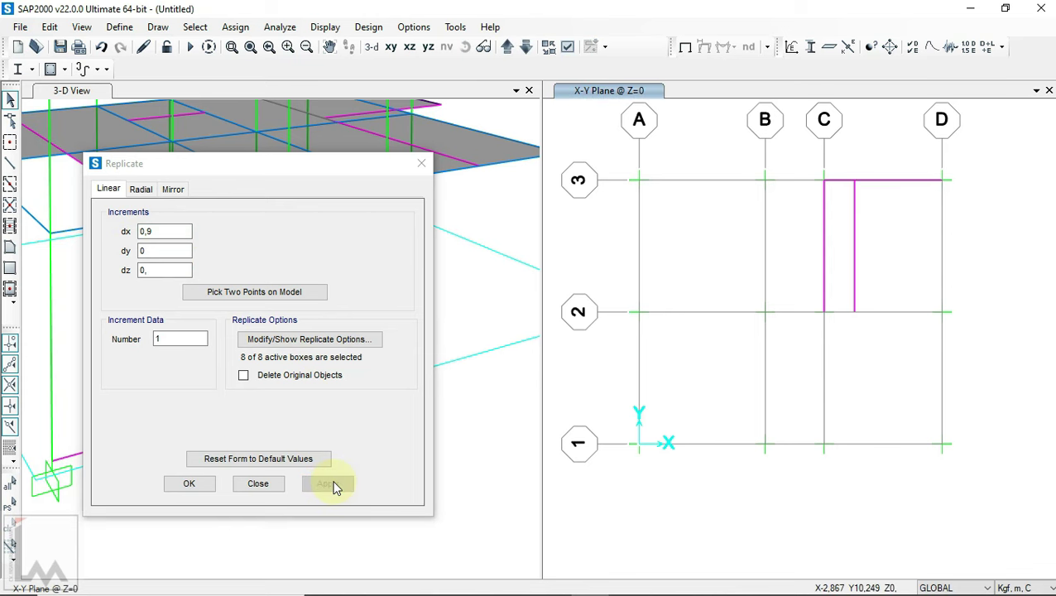
pyautogui.scroll(1, 892, 247)
pyautogui.scroll(2, 872, 223)
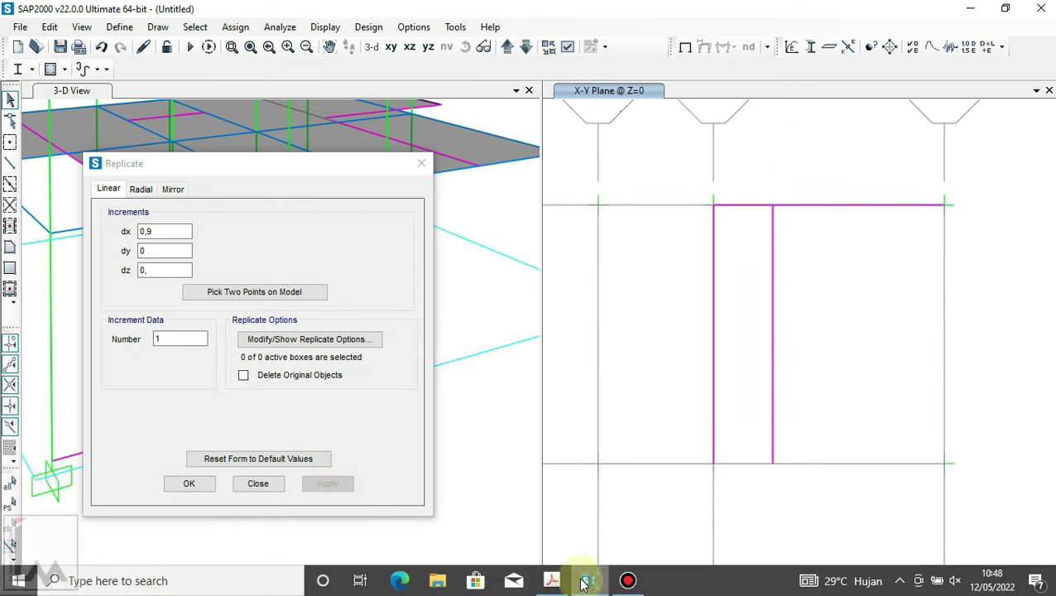
pyautogui.click(558, 582)
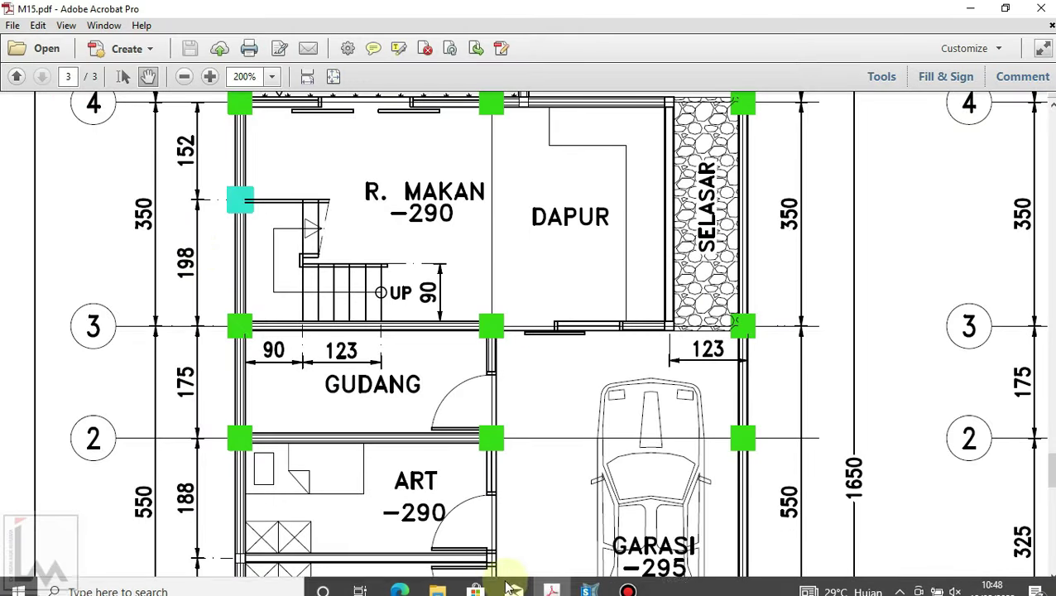
pyautogui.click(585, 581)
# - Copy the left stair frame 1,98 sideways along X
pyautogui.click(171, 228)
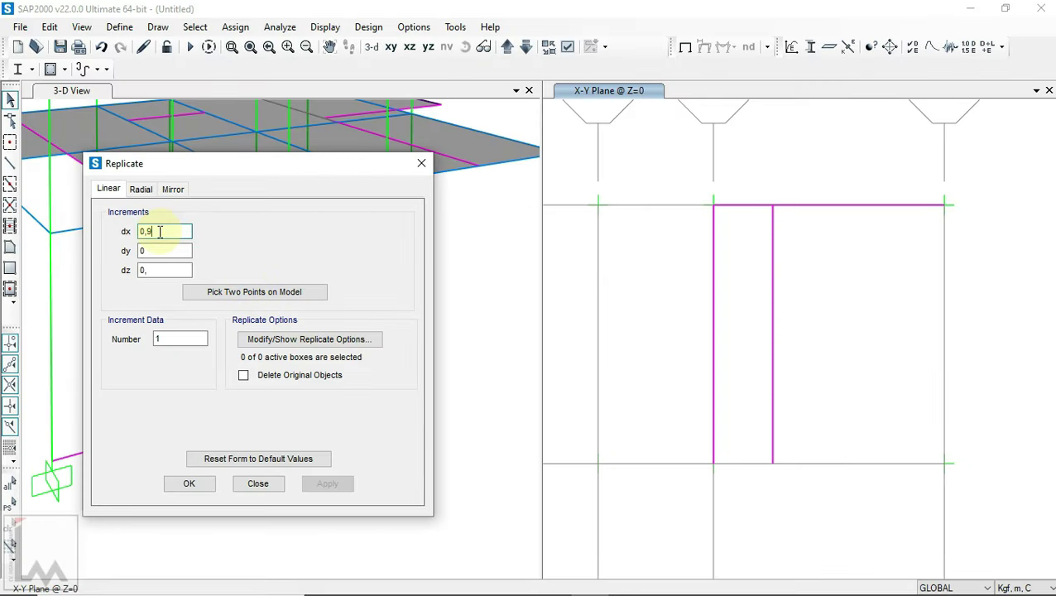
pyautogui.click(712, 298)
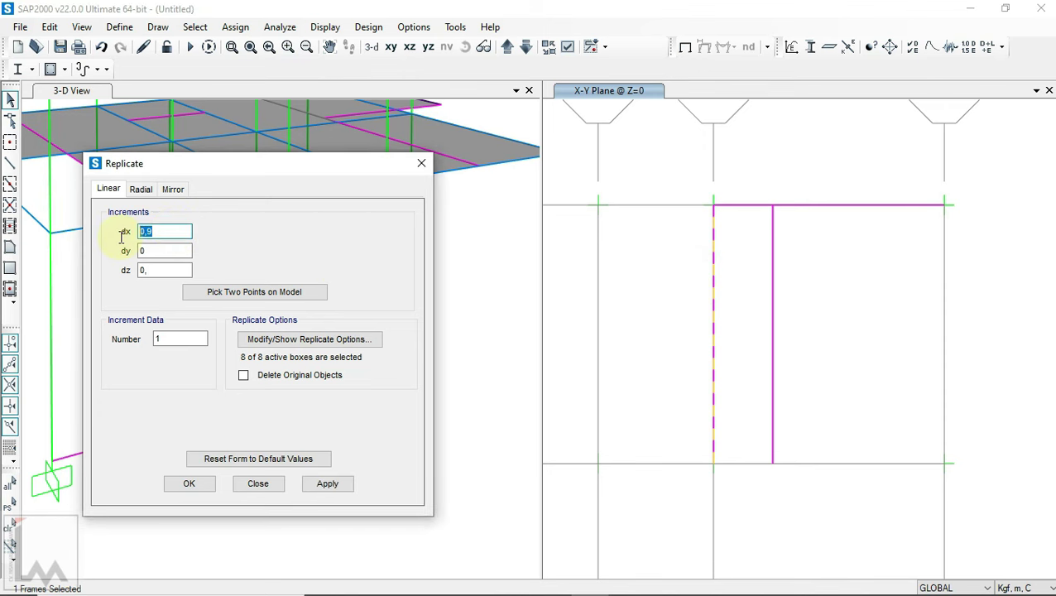
pyautogui.write('1,98')
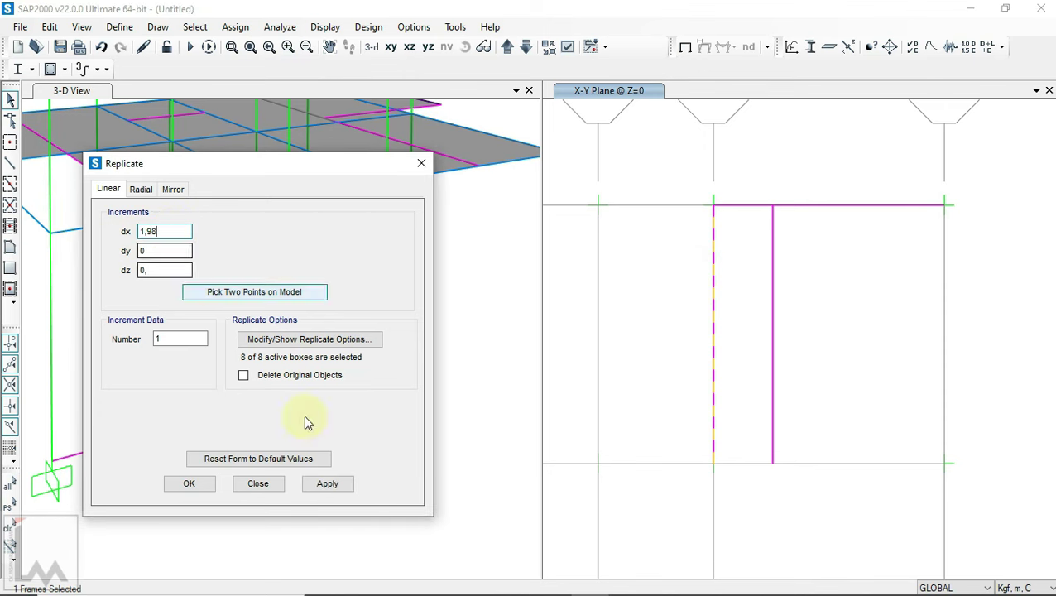
pyautogui.click(331, 484)
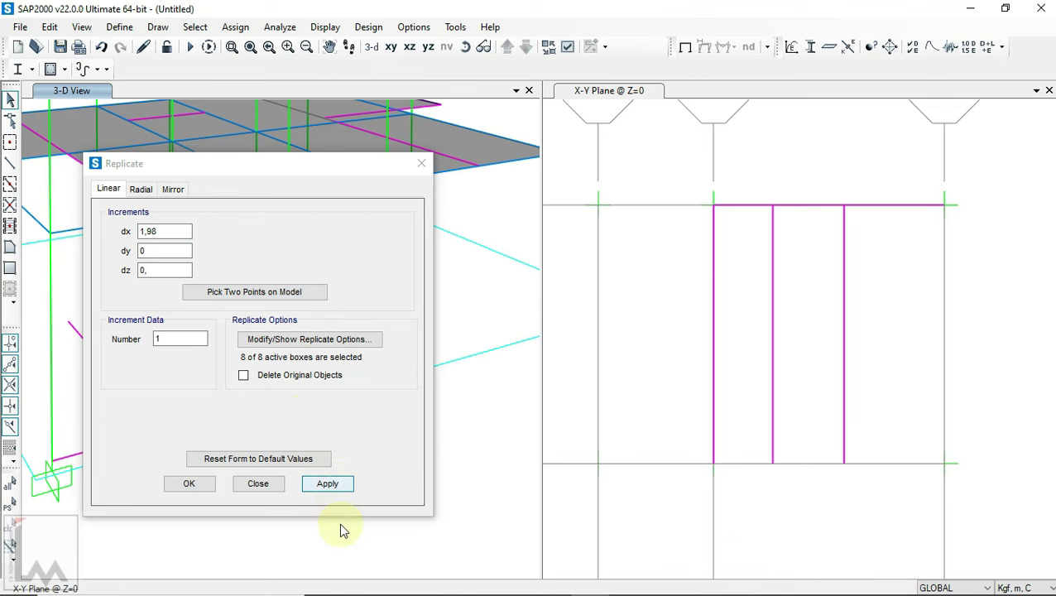
pyautogui.click(735, 478)
pyautogui.scroll(1, 844, 231)
pyautogui.scroll(1, 868, 233)
pyautogui.scroll(1, 868, 233)
# - Copy the new vertical frame 0,9 back in negative X and compare with the floor plan
pyautogui.click(860, 237)
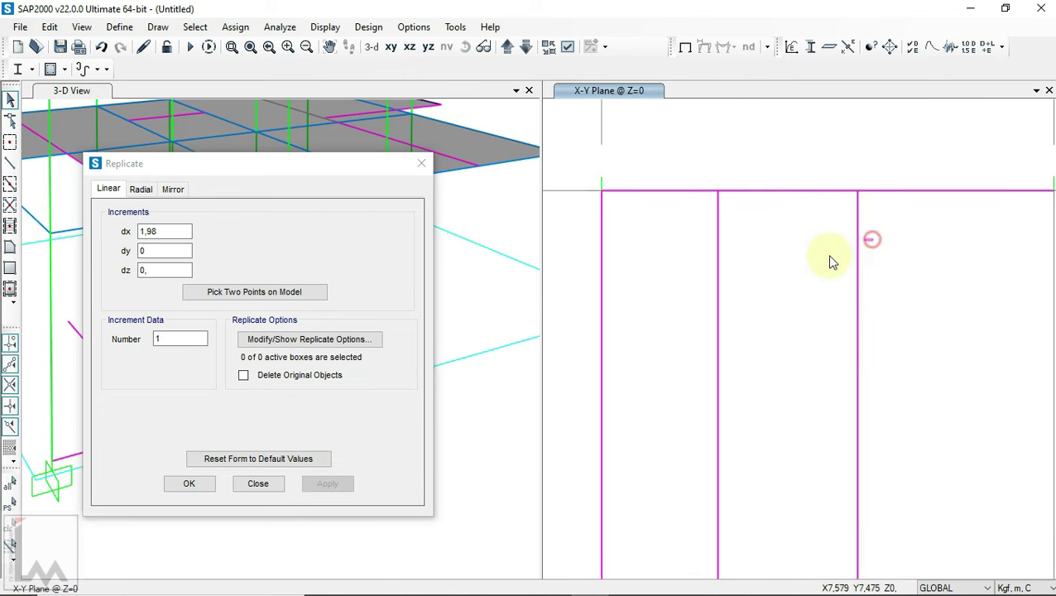
pyautogui.click(146, 232)
pyautogui.write('-0,9')
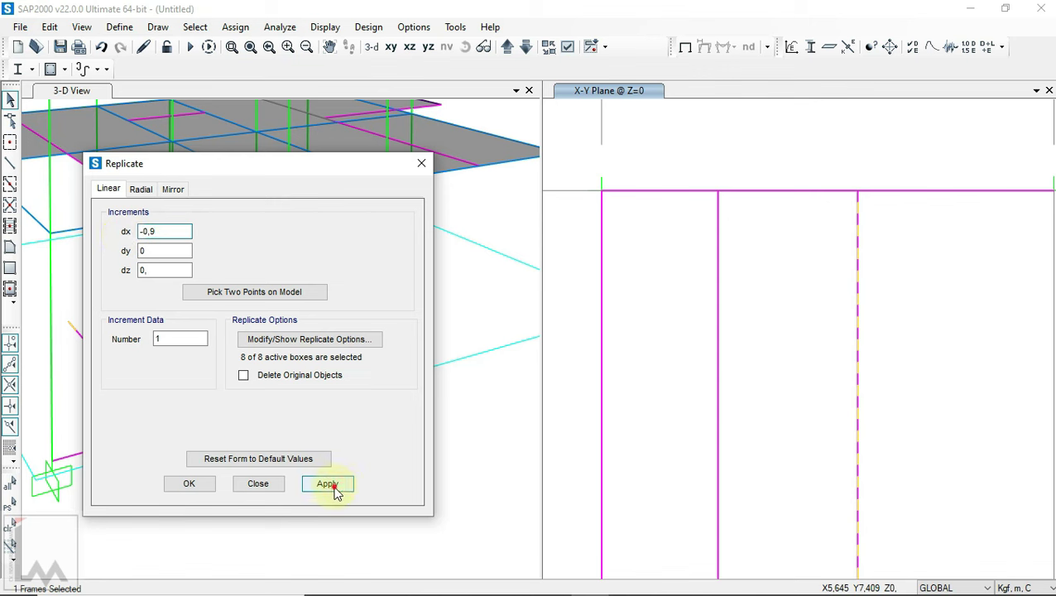
pyautogui.click(333, 486)
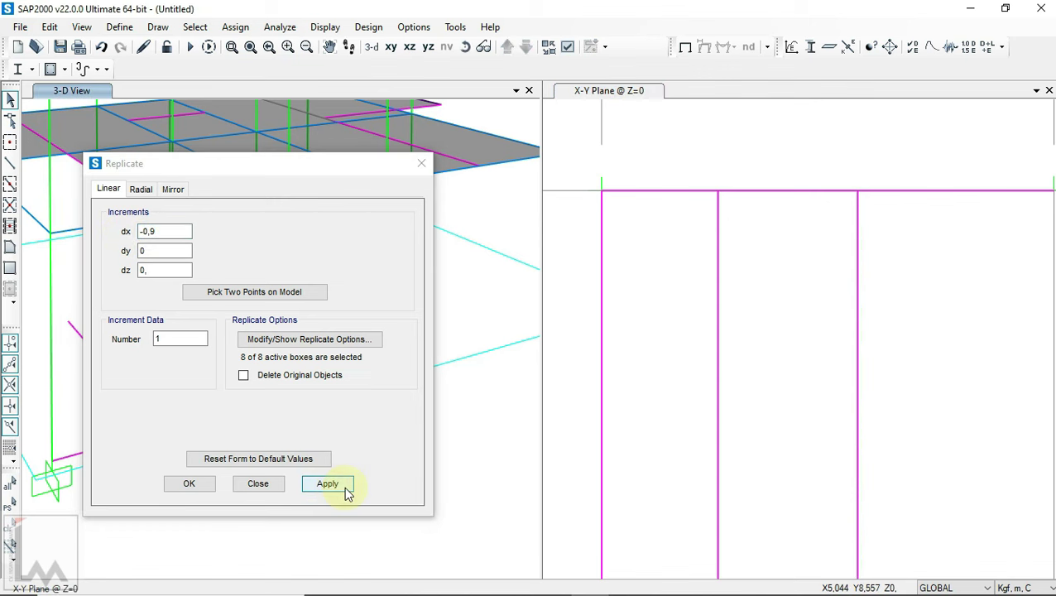
pyautogui.click(354, 496)
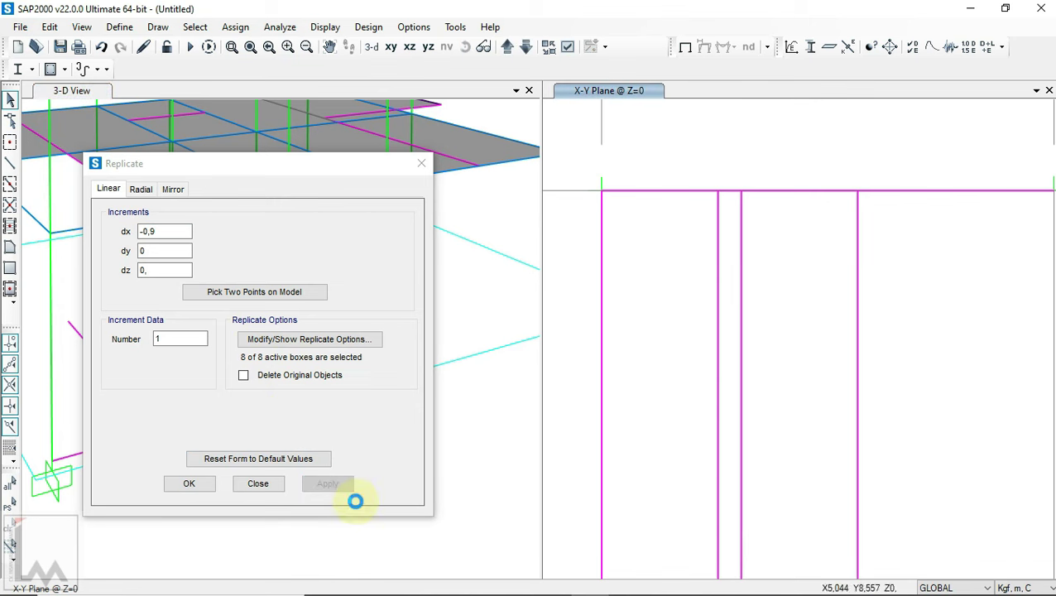
pyautogui.scroll(-2, 791, 273)
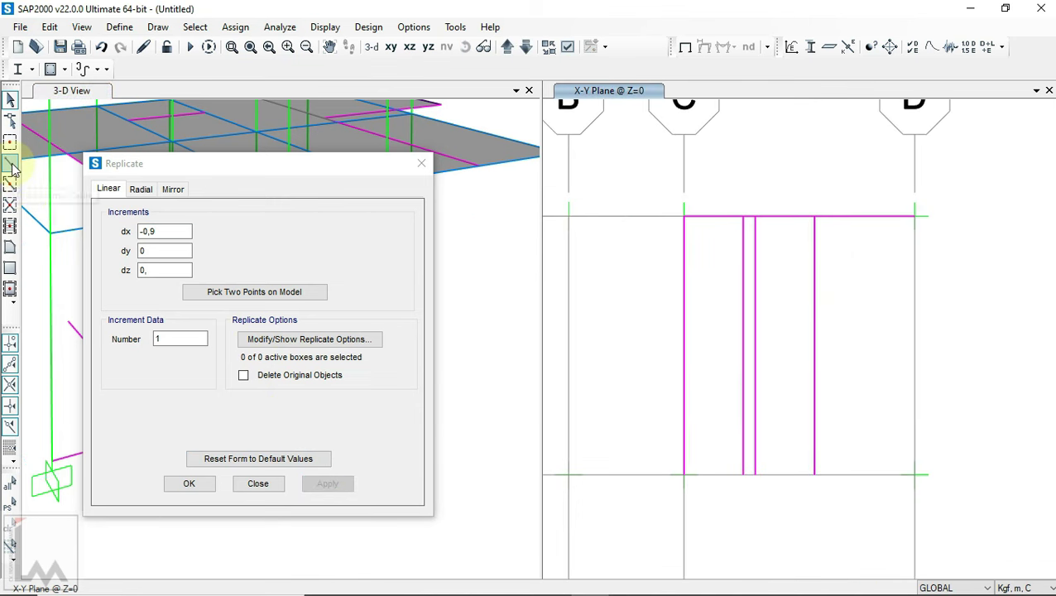
pyautogui.click(551, 587)
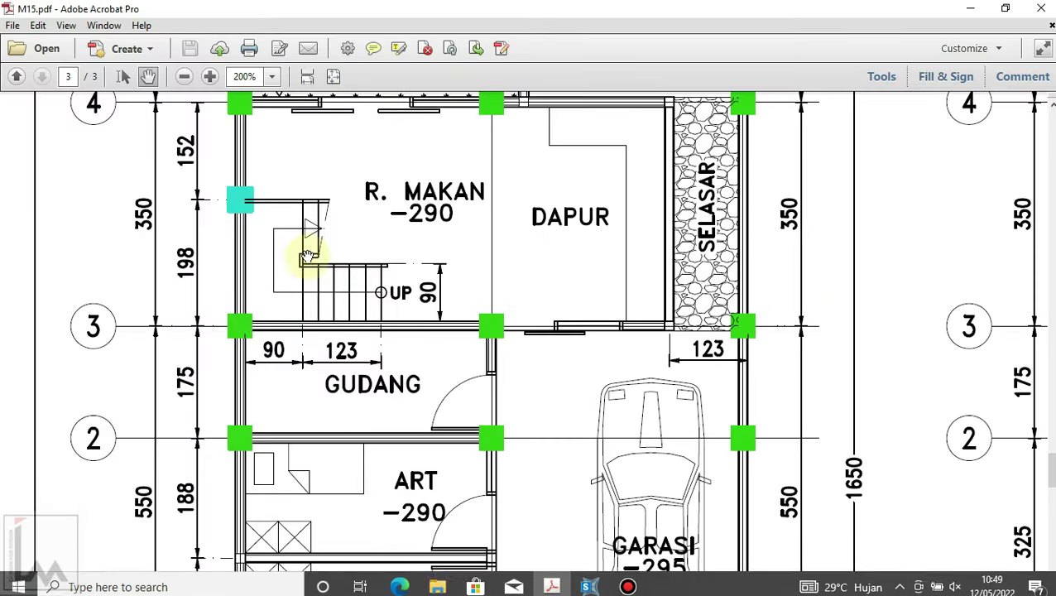
pyautogui.click(596, 586)
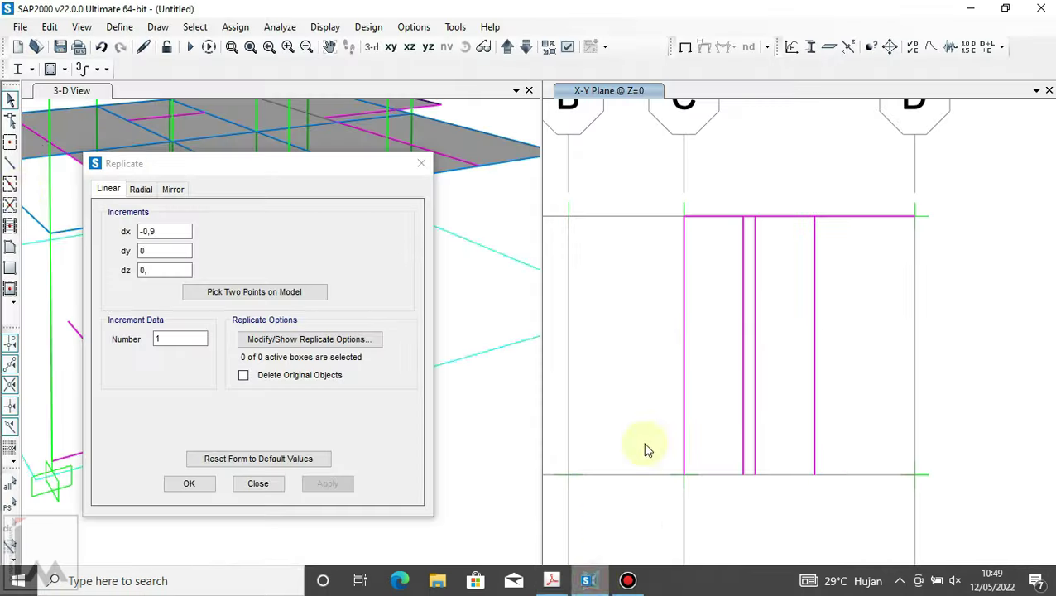
pyautogui.click(8, 166)
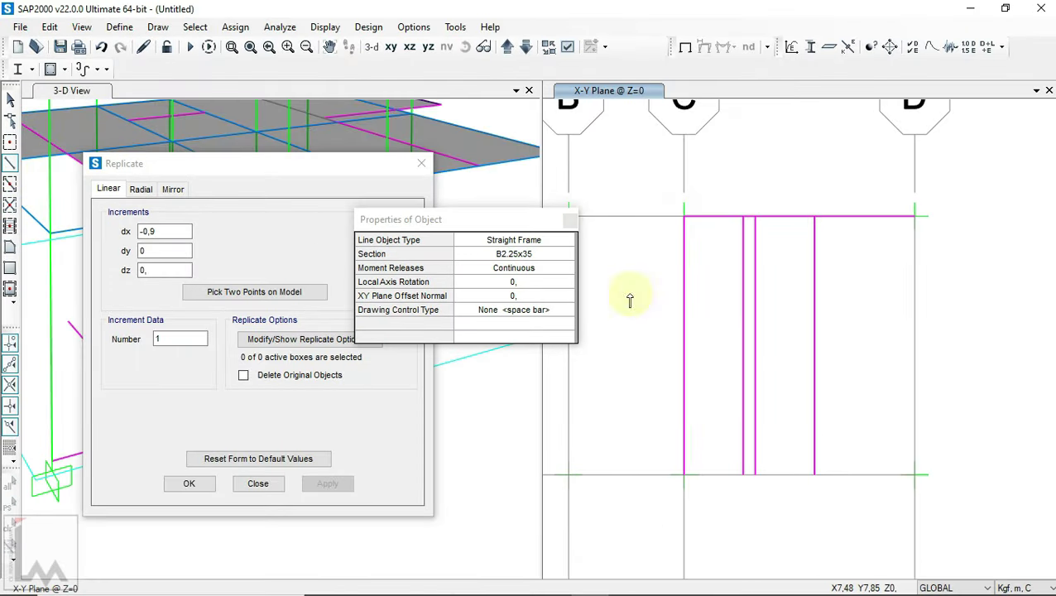
pyautogui.click(571, 222)
pyautogui.click(10, 98)
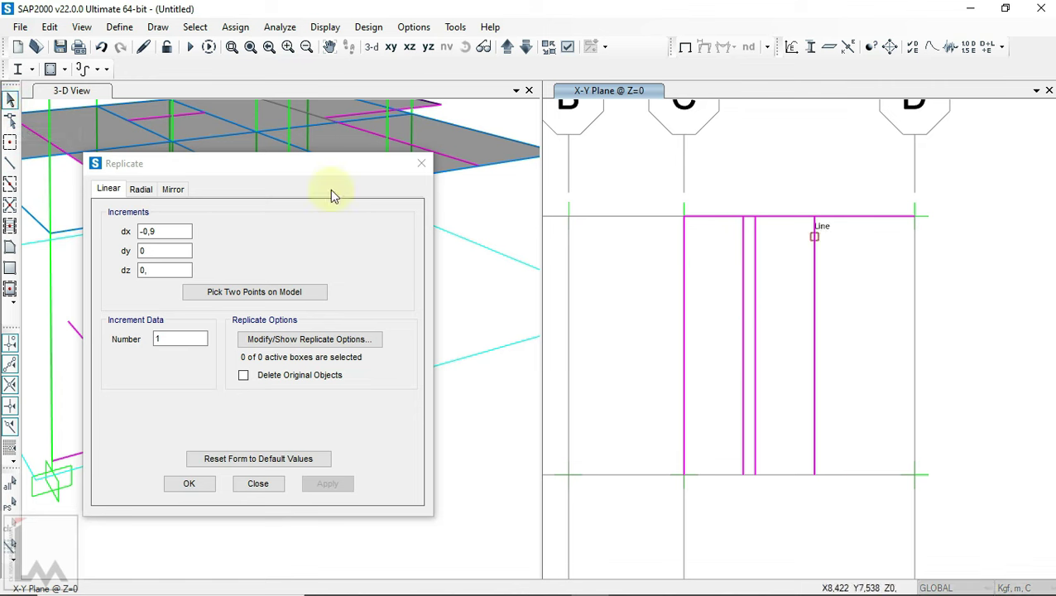
# - Copy the top frame between grids C and D 0,9 downward (dy -0,9)
pyautogui.click(827, 217)
pyautogui.click(188, 235)
pyautogui.write('0')
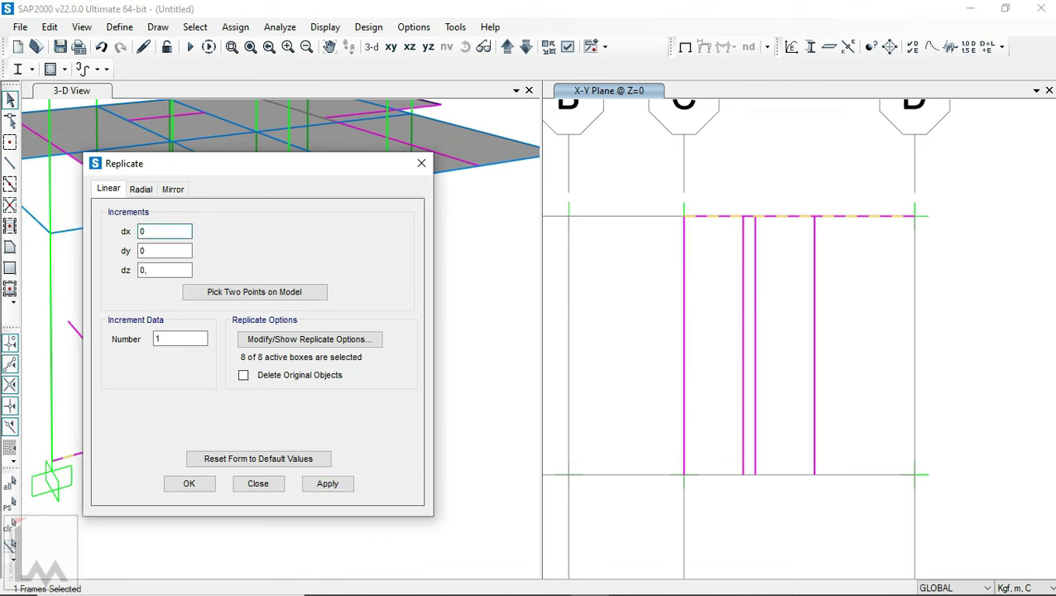
pyautogui.write('-0,9')
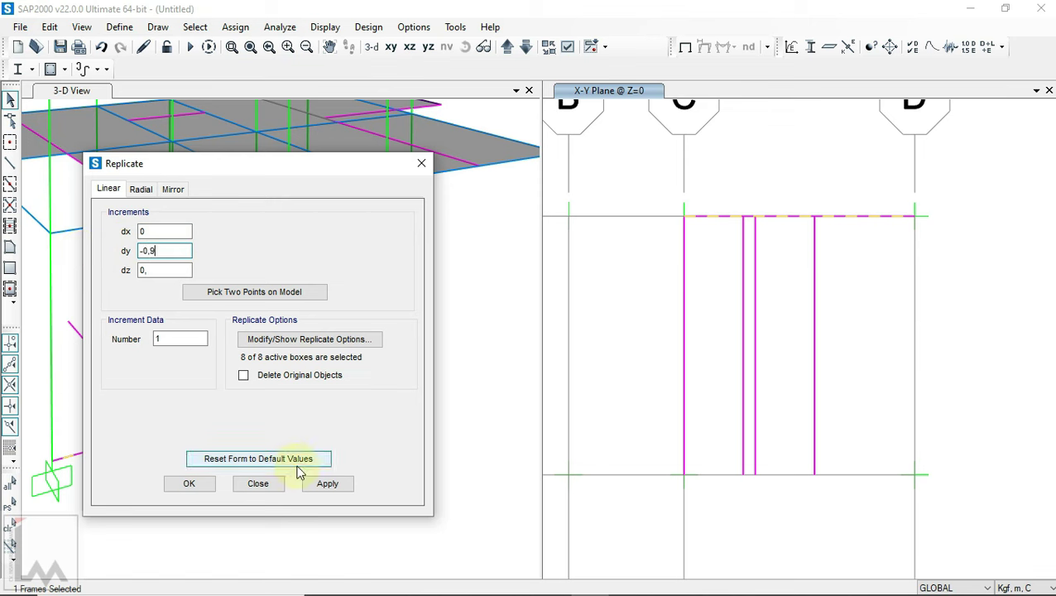
pyautogui.click(321, 485)
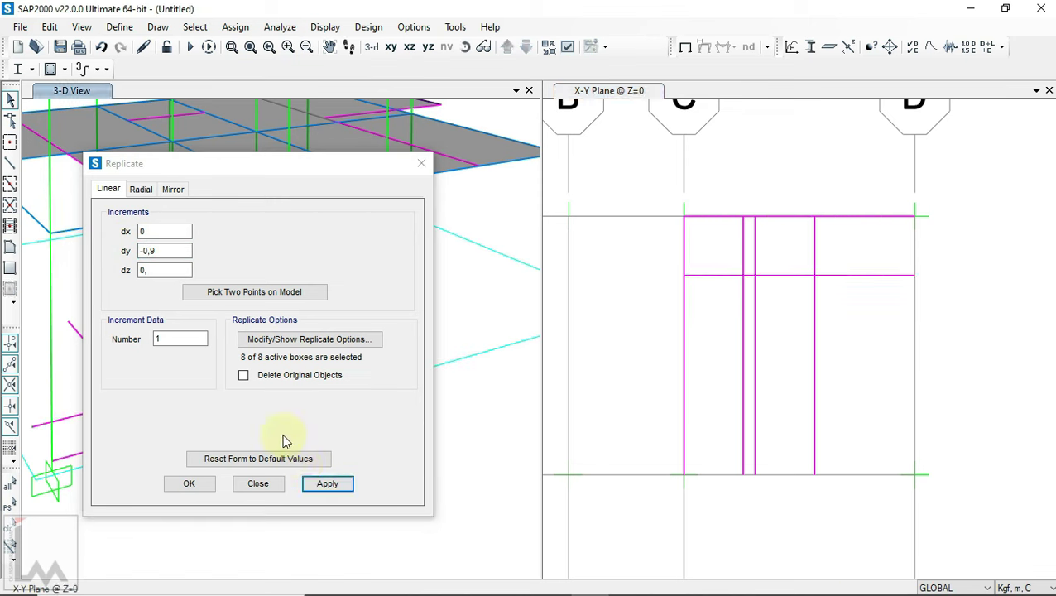
pyautogui.click(552, 580)
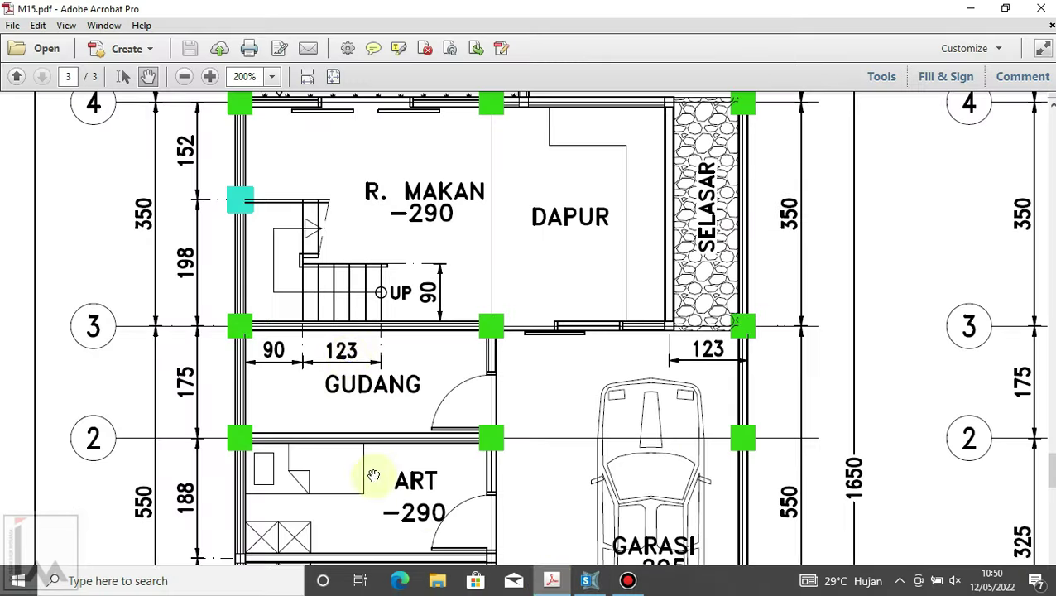
pyautogui.click(588, 580)
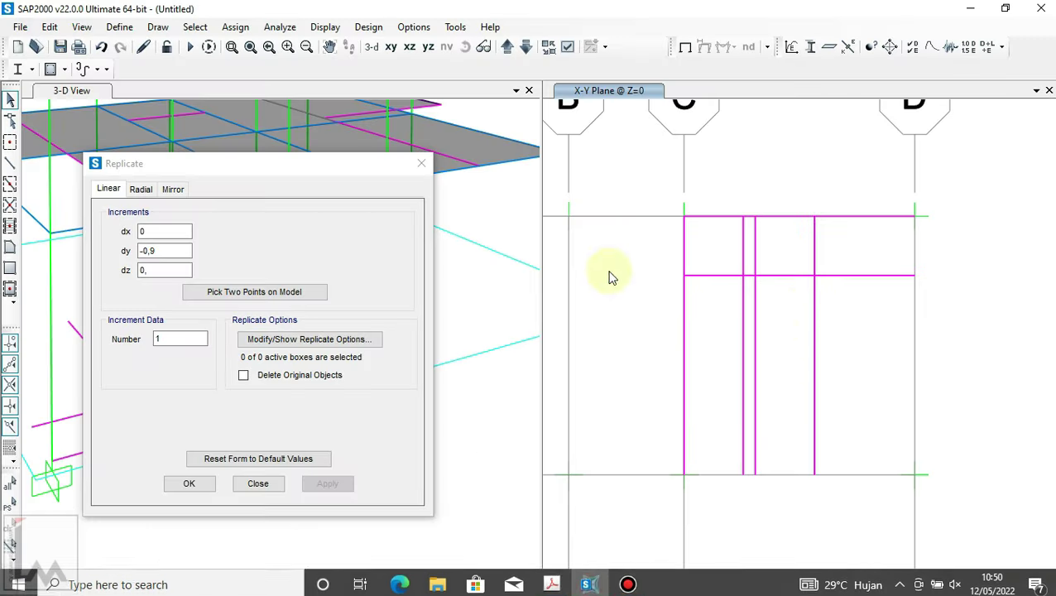
# - Copy the new horizontal frame a further 1,23 downward and close Replicate
pyautogui.click(790, 274)
pyautogui.click(157, 250)
pyautogui.write('-1,23')
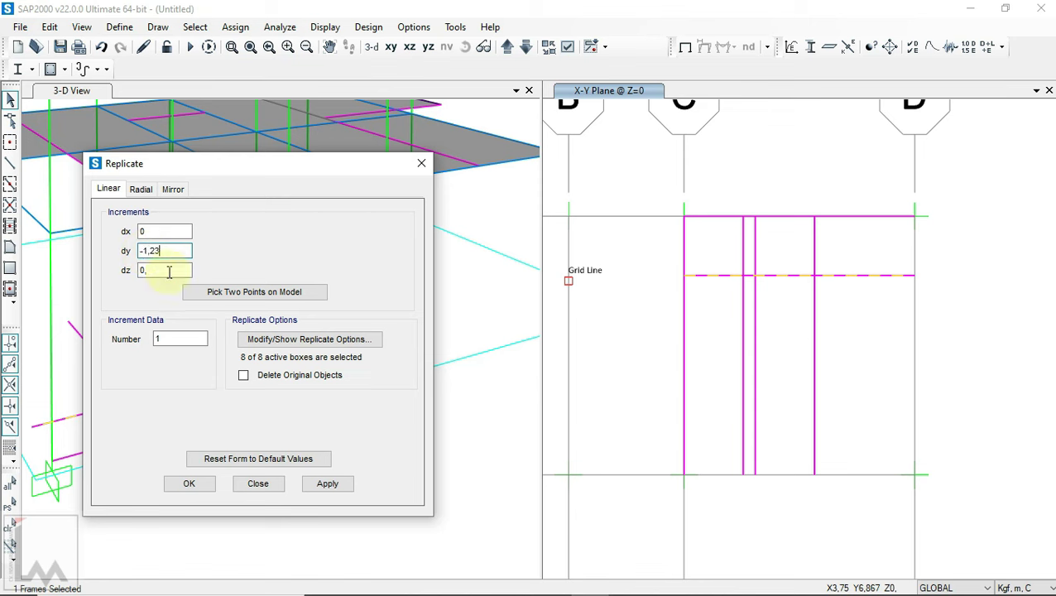
pyautogui.click(329, 486)
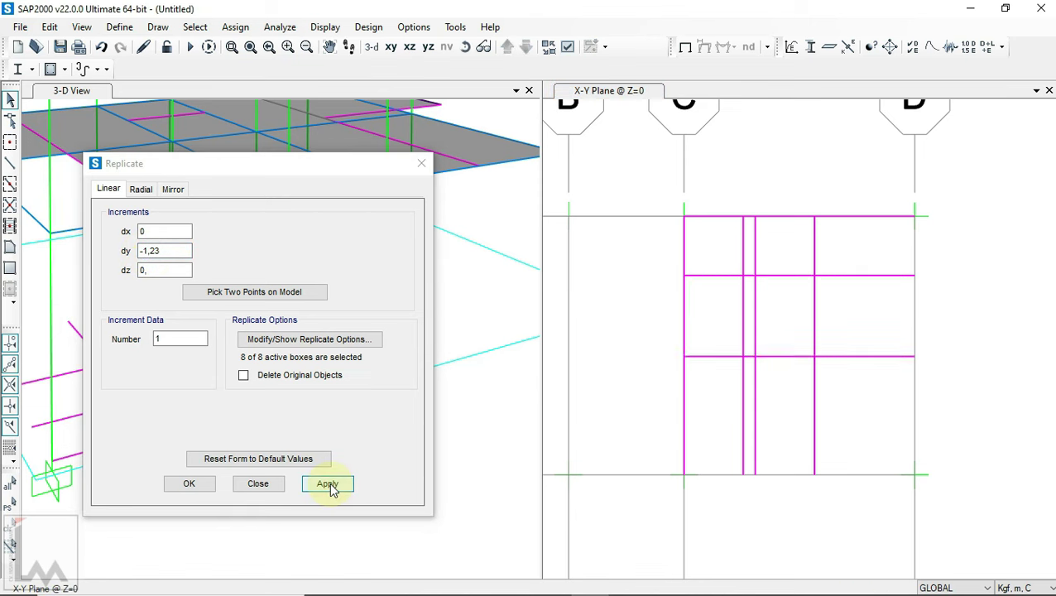
pyautogui.click(329, 484)
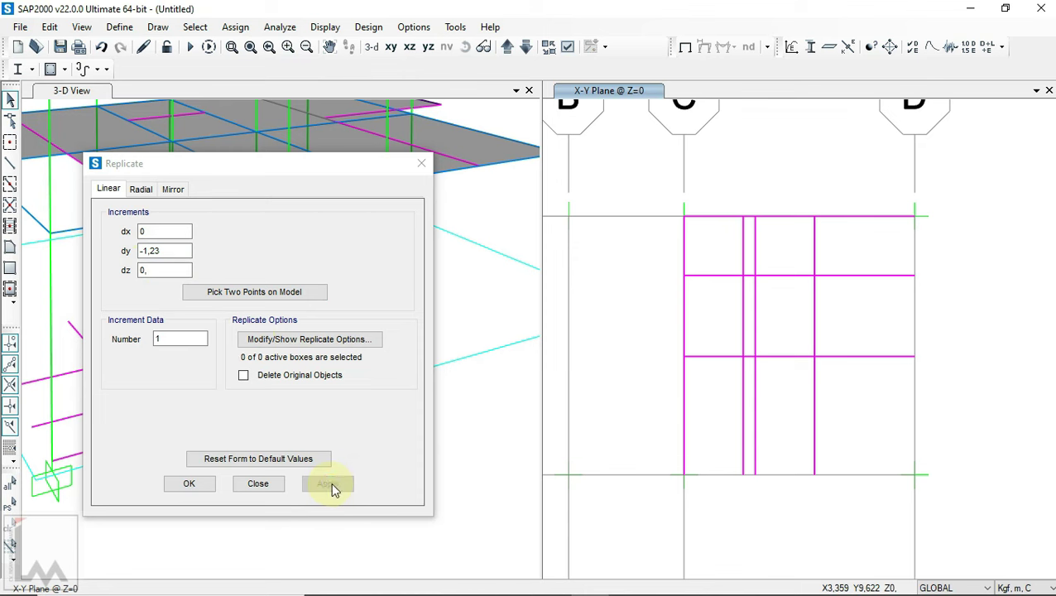
pyautogui.click(190, 484)
# - Divide the selected stair frames and joints, breaking them at their intersections
pyautogui.click(800, 329)
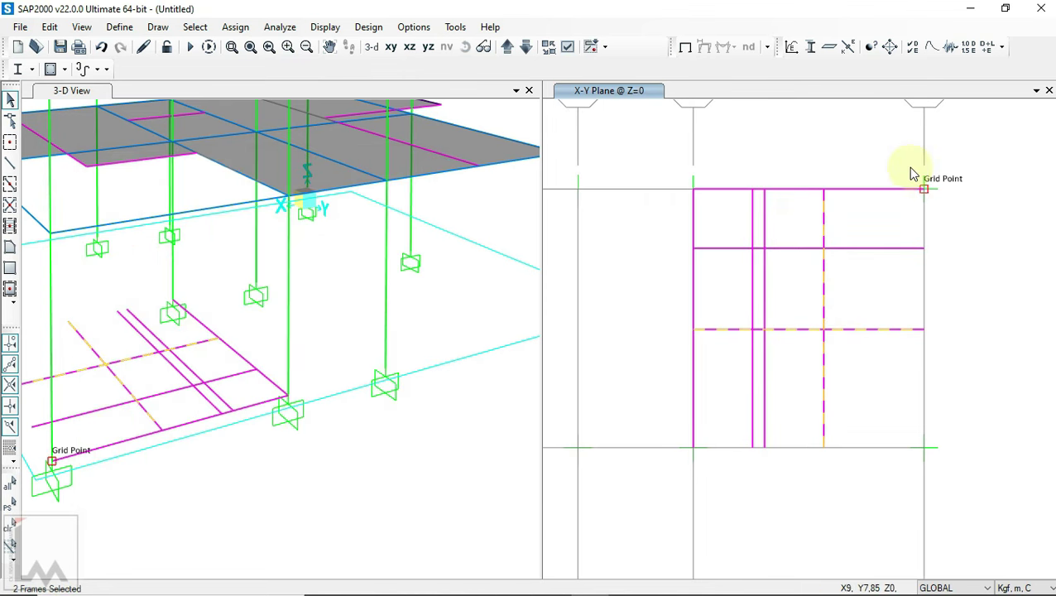
pyautogui.moveTo(877, 354); pyautogui.dragTo(860, 187)
pyautogui.moveTo(939, 209); pyautogui.dragTo(940, 210)
pyautogui.moveTo(900, 212)
pyautogui.mouseDown()
pyautogui.moveTo(942, 278)
pyautogui.moveTo(949, 356)
pyautogui.mouseUp()
pyautogui.moveTo(860, 380); pyautogui.dragTo(684, 382)
pyautogui.moveTo(662, 419); pyautogui.dragTo(860, 496)
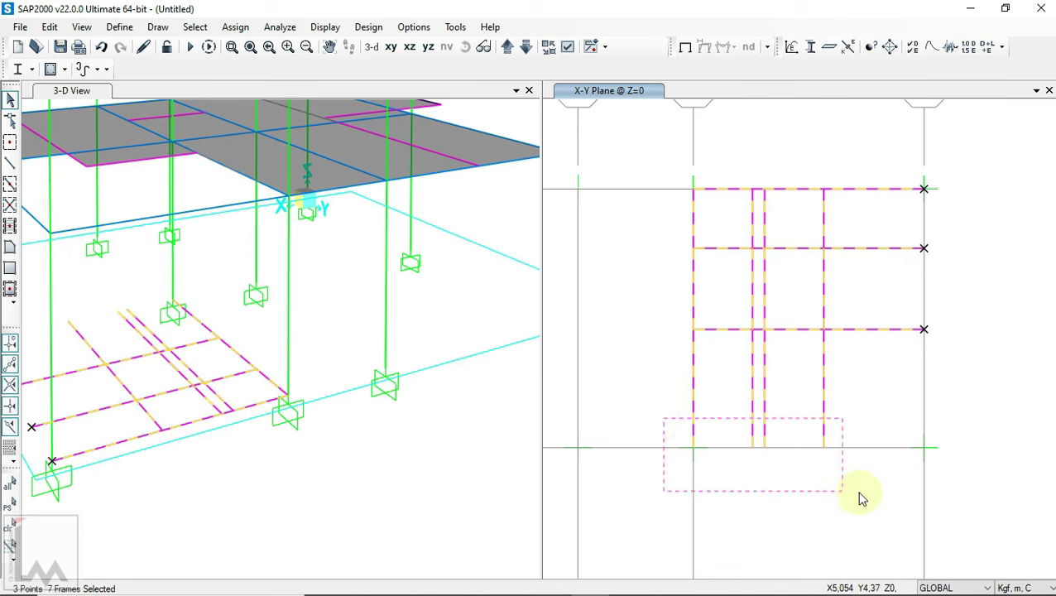
pyautogui.click(47, 27)
pyautogui.click(290, 309)
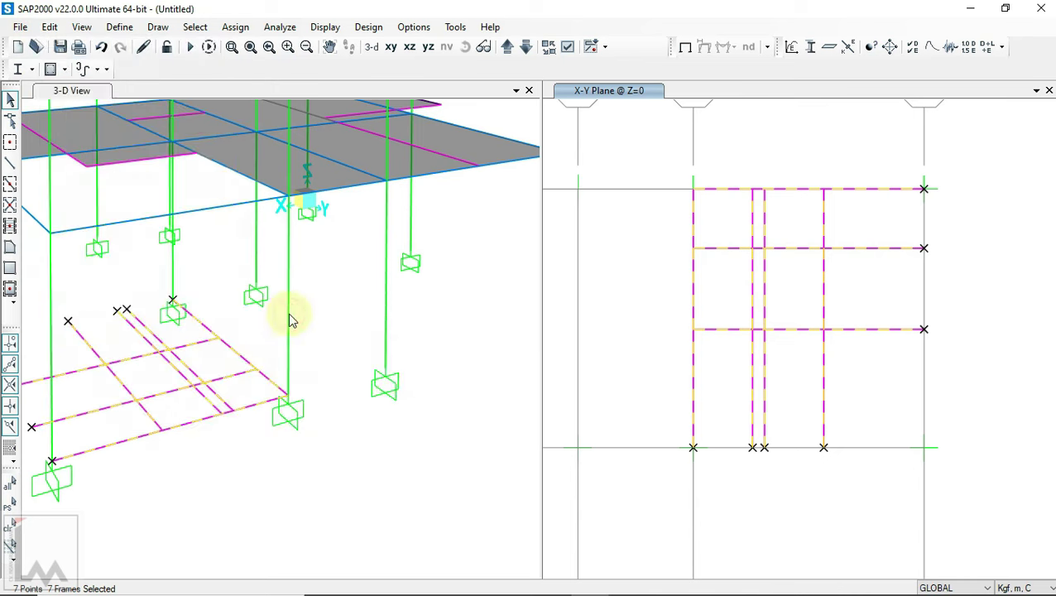
pyautogui.click(459, 462)
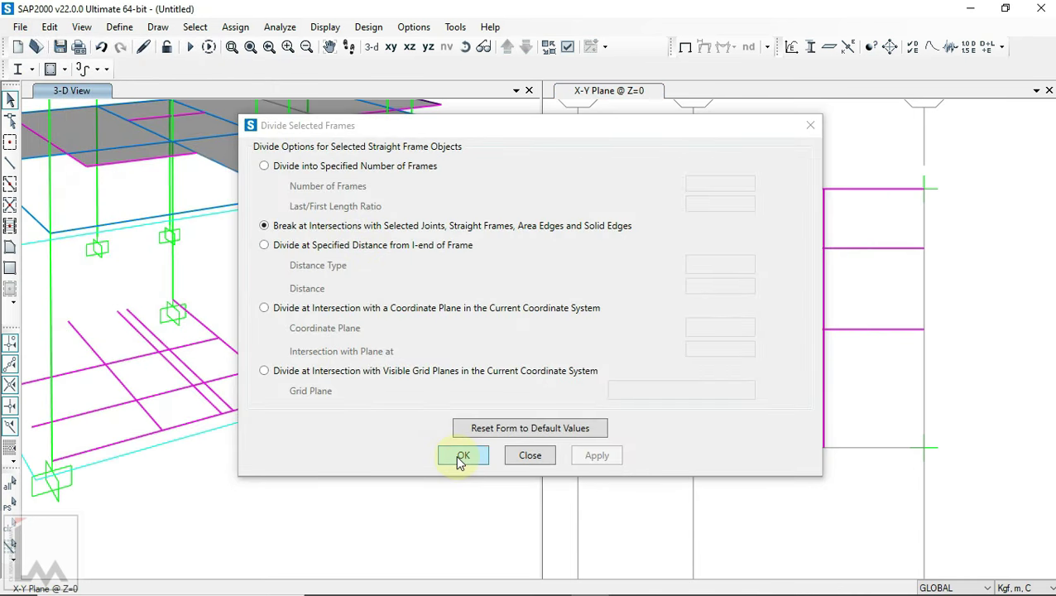
pyautogui.click(463, 456)
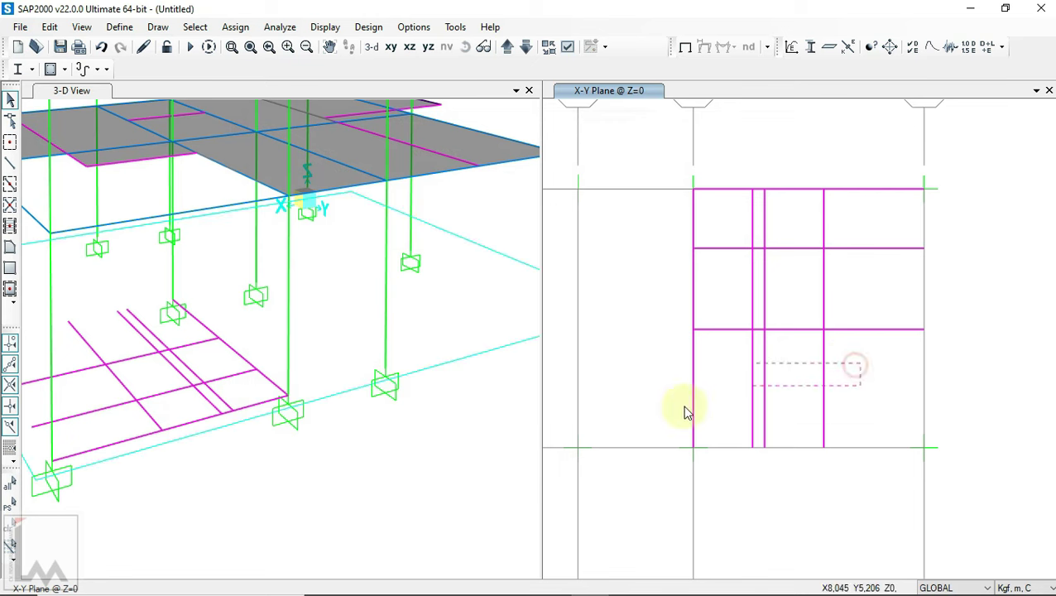
# - Select the excess right and lower frame pieces and remove them
pyautogui.click(870, 166)
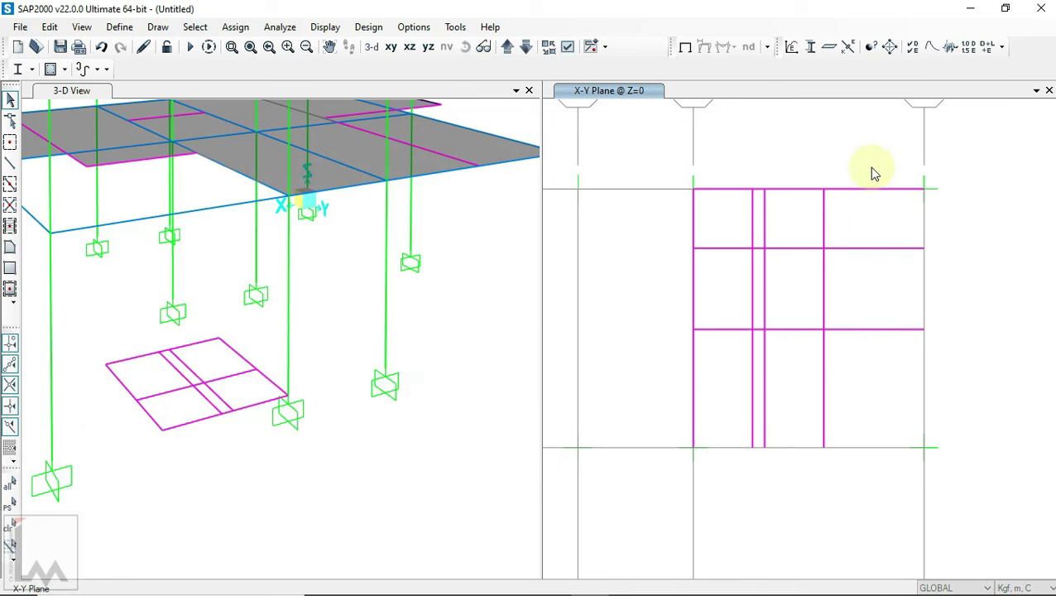
pyautogui.hotkey('ctrl', 'z')
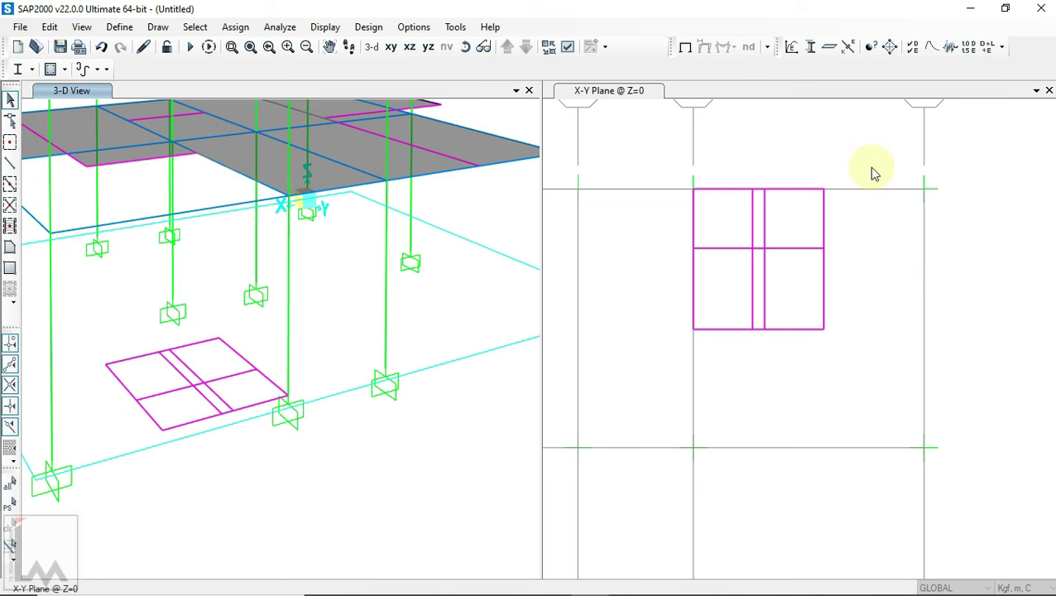
pyautogui.click(871, 168)
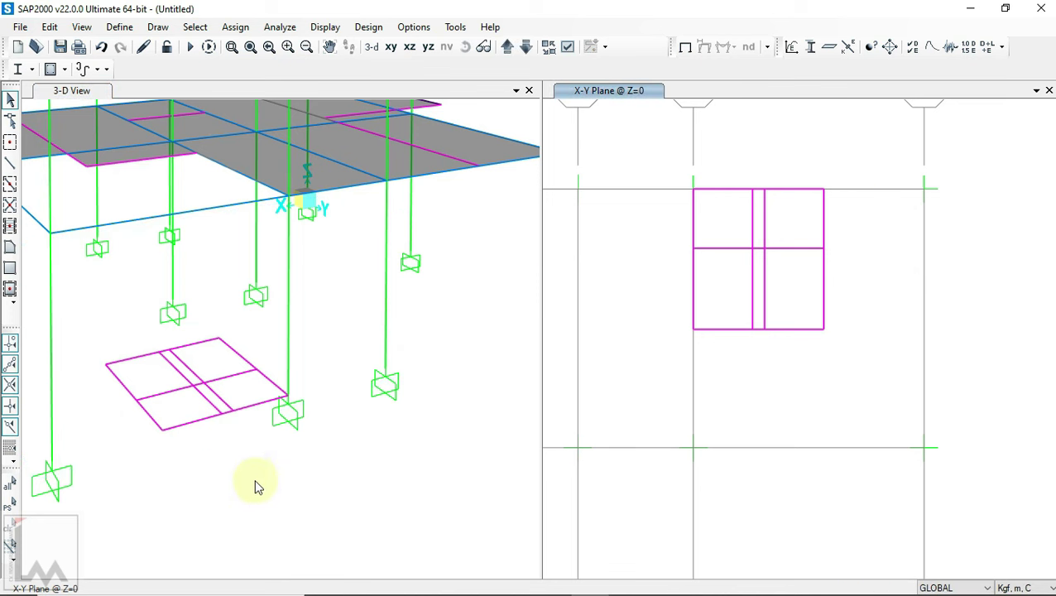
# - Orbit and pan the 3D view to inspect the stair beam grid
pyautogui.scroll(3, 253, 399)
pyautogui.click(465, 46)
pyautogui.moveTo(396, 320)
pyautogui.mouseDown()
pyautogui.moveTo(360, 323)
pyautogui.moveTo(394, 442)
pyautogui.moveTo(412, 423)
pyautogui.moveTo(379, 450)
pyautogui.mouseUp()
pyautogui.moveTo(457, 327); pyautogui.dragTo(318, 438)
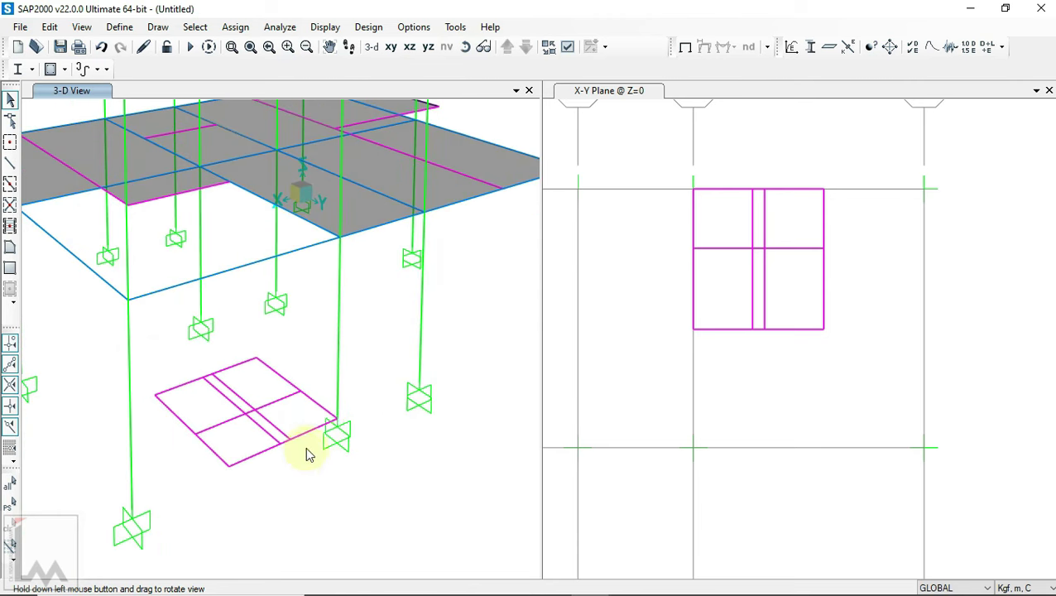
pyautogui.moveTo(303, 477); pyautogui.dragTo(329, 450, button='middle')
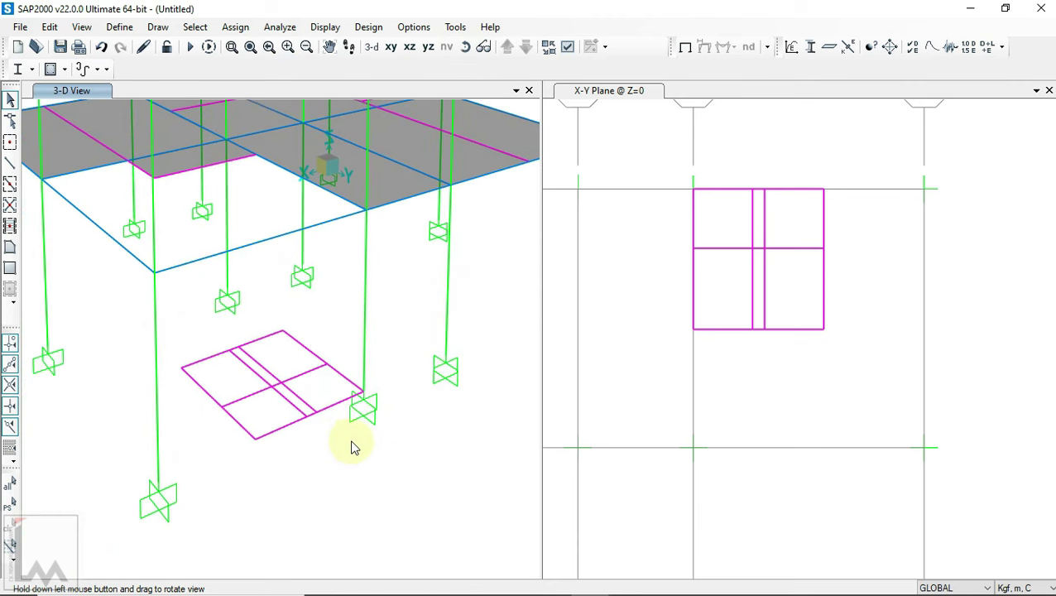
pyautogui.scroll(-3, 389, 388)
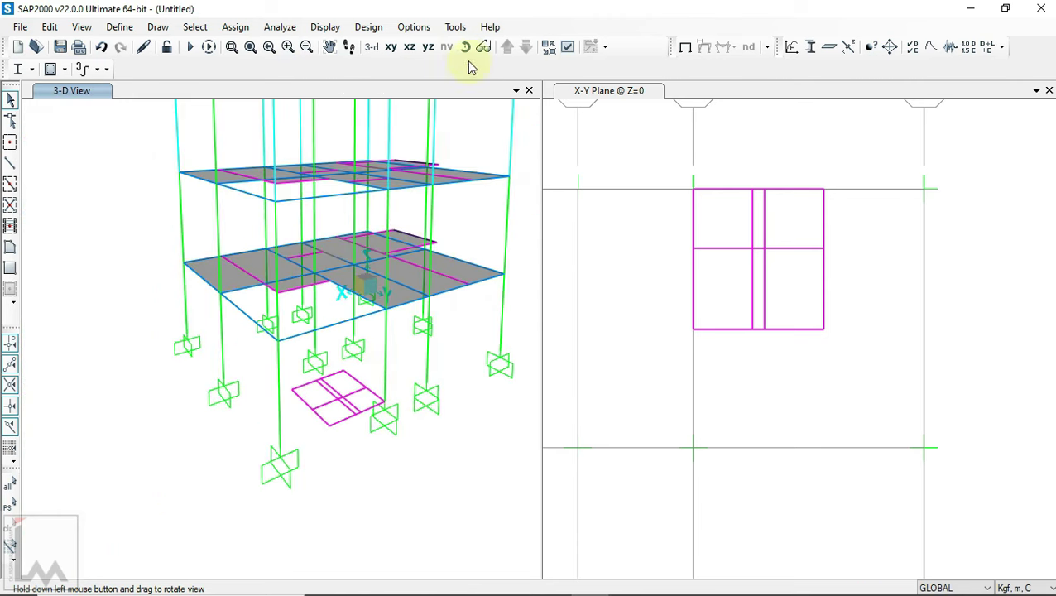
pyautogui.moveTo(460, 342)
pyautogui.mouseDown()
pyautogui.moveTo(377, 382)
pyautogui.moveTo(448, 395)
pyautogui.moveTo(471, 425)
pyautogui.moveTo(476, 411)
pyautogui.mouseUp()
pyautogui.scroll(3, 366, 432)
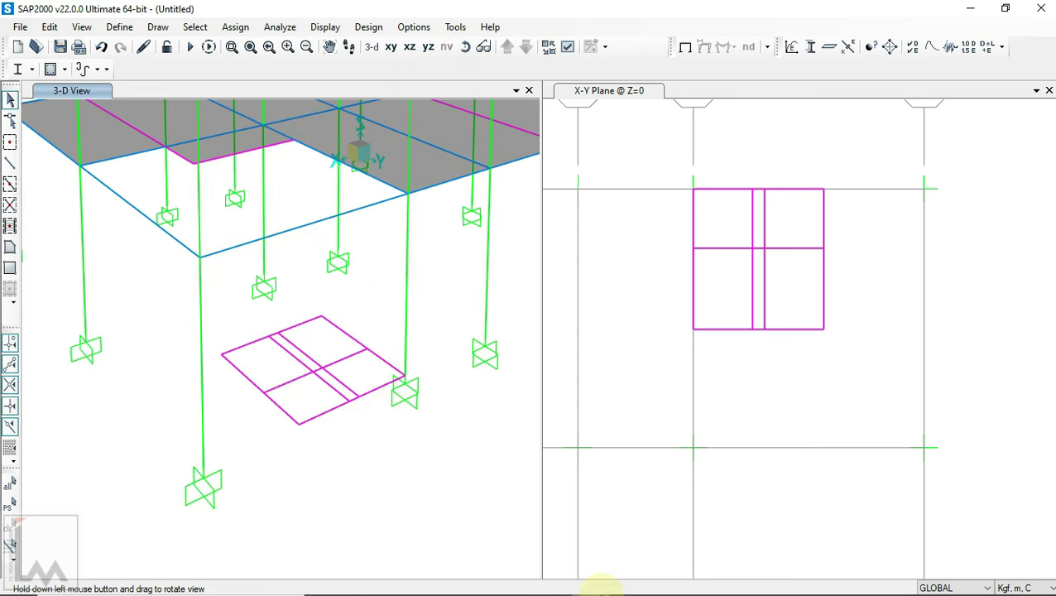
# - Zoom into the stair section in the PDF to read the 116 landing height
pyautogui.click(552, 583)
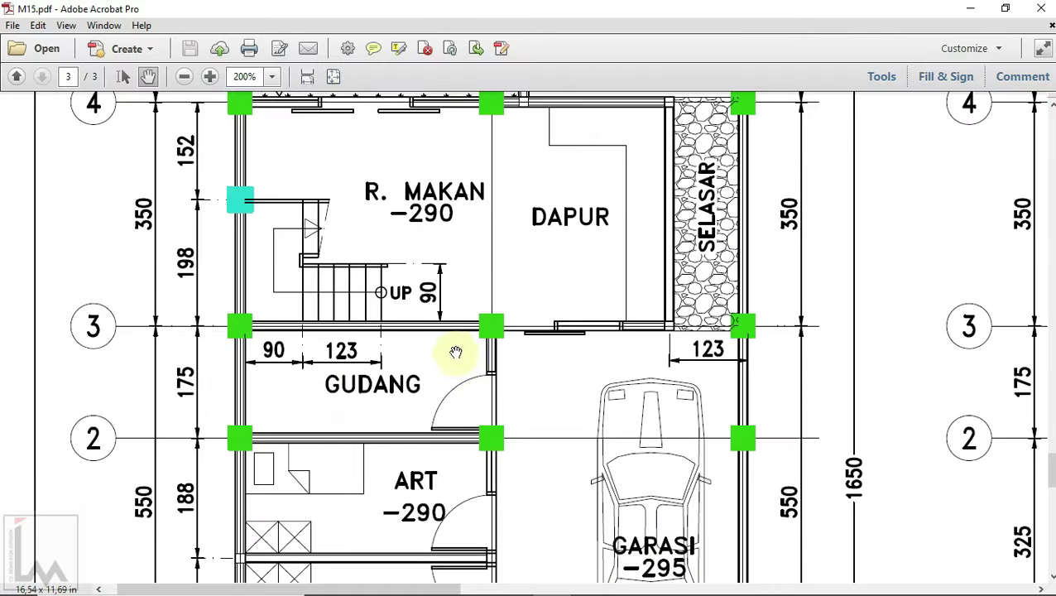
pyautogui.keyDown('ctrl'); pyautogui.scroll(-3, 455, 351); pyautogui.keyUp('ctrl')
pyautogui.keyDown('ctrl'); pyautogui.scroll(-1, 455, 351); pyautogui.keyUp('ctrl')
pyautogui.scroll(3, 496, 364)
pyautogui.scroll(3, 562, 383)
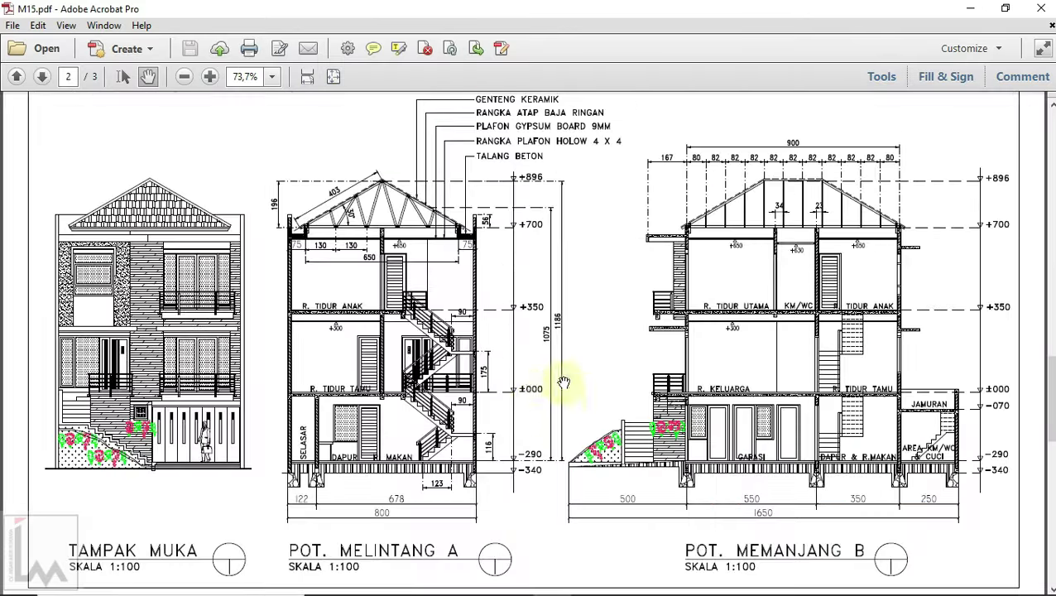
pyautogui.keyDown('ctrl'); pyautogui.scroll(4, 492, 446); pyautogui.keyUp('ctrl')
pyautogui.keyDown('ctrl'); pyautogui.scroll(2, 507, 405); pyautogui.keyUp('ctrl')
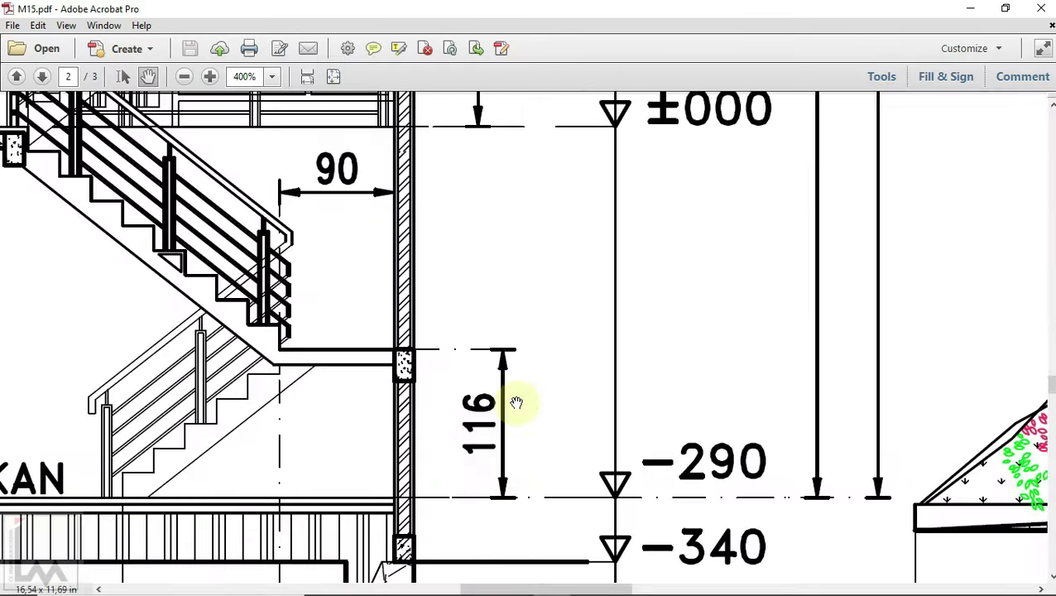
# - Back in SAP2000, window-select the stair landing frames at the base
pyautogui.click(579, 581)
pyautogui.moveTo(188, 303)
pyautogui.mouseDown()
pyautogui.moveTo(411, 438)
pyautogui.moveTo(419, 429)
pyautogui.mouseUp()
pyautogui.scroll(3, 415, 400)
pyautogui.scroll(-3, 438, 389)
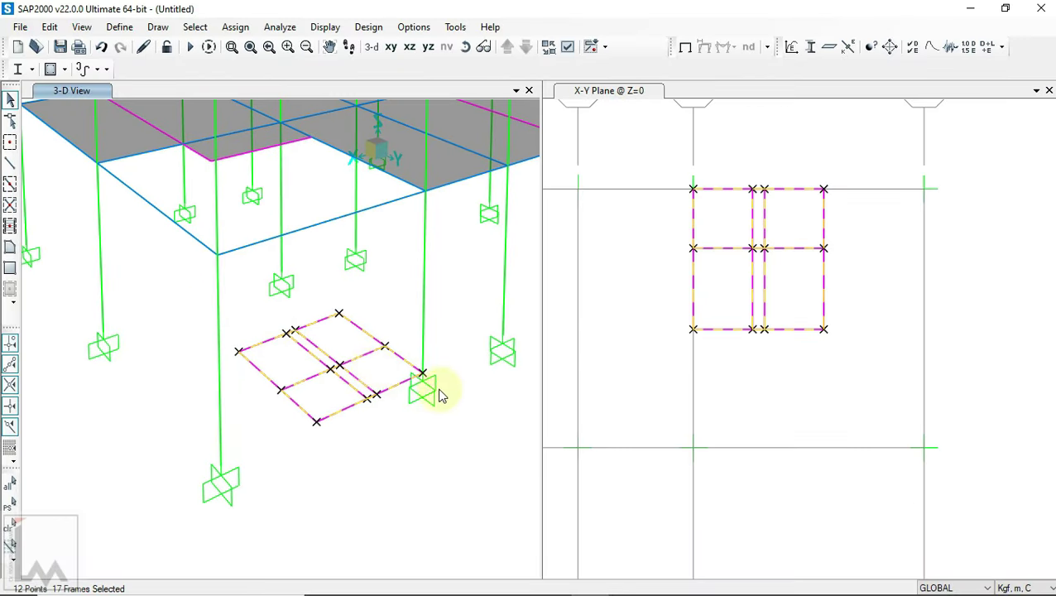
pyautogui.click(50, 26)
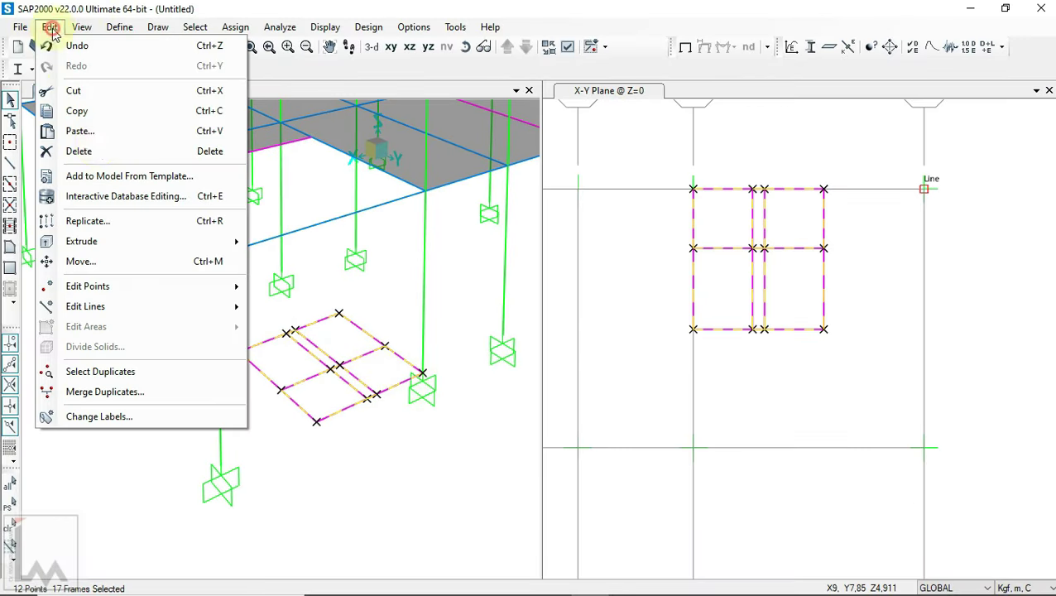
# - Replicate the selected stair landing frames 1.16 m upward in Z
pyautogui.click(110, 220)
pyautogui.click(442, 213)
pyautogui.write('1,16')
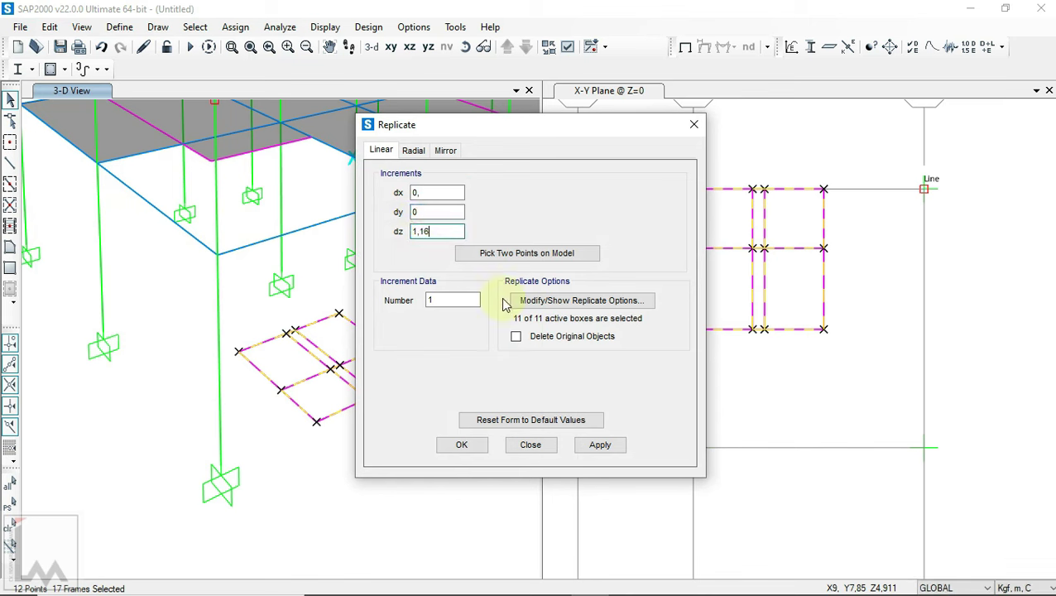
pyautogui.click(606, 447)
pyautogui.click(600, 445)
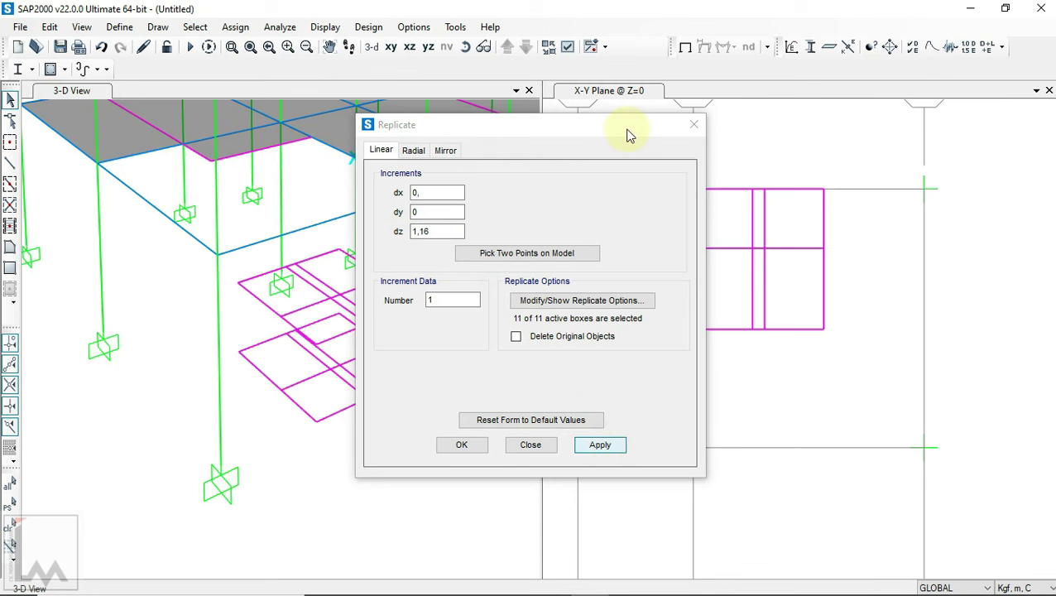
pyautogui.moveTo(624, 136); pyautogui.dragTo(864, 207)
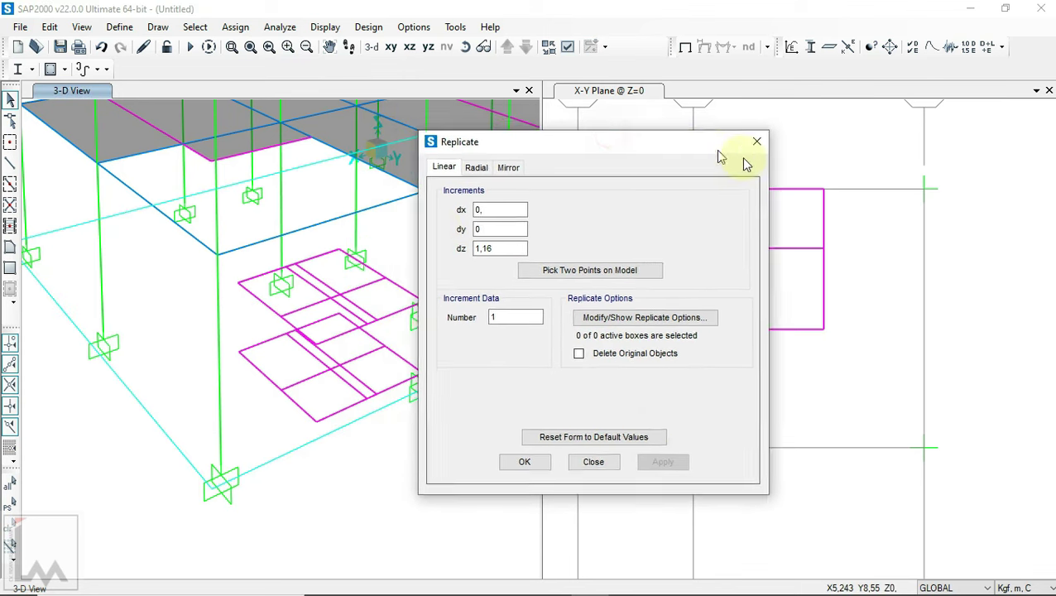
# - Clear the support restraint copied onto the raised landing's corner joint
pyautogui.click(480, 46)
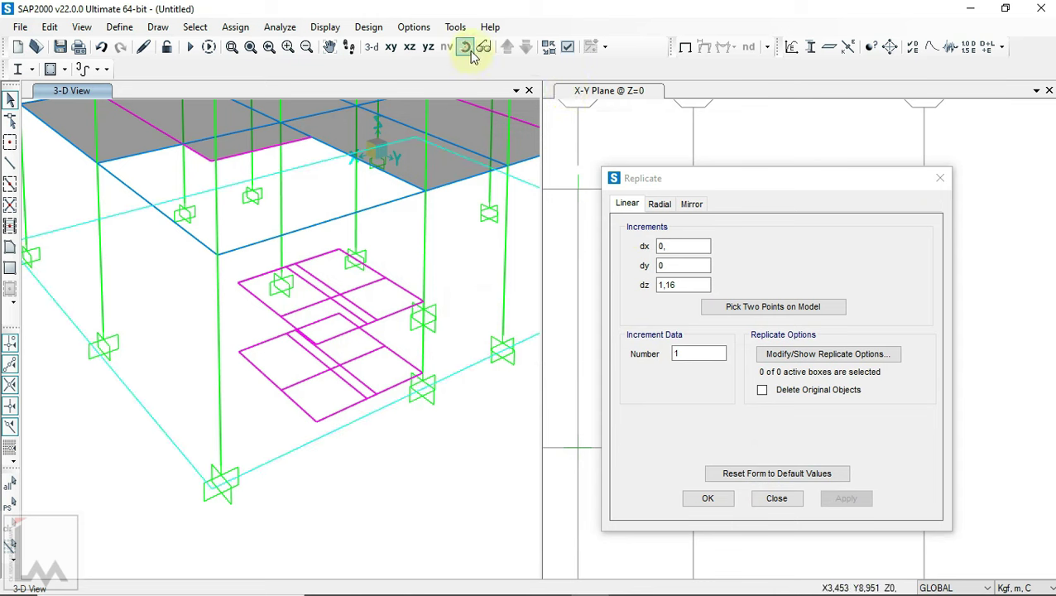
pyautogui.moveTo(472, 330)
pyautogui.mouseDown()
pyautogui.moveTo(286, 294)
pyautogui.moveTo(448, 307)
pyautogui.mouseUp()
pyautogui.scroll(3, 436, 302)
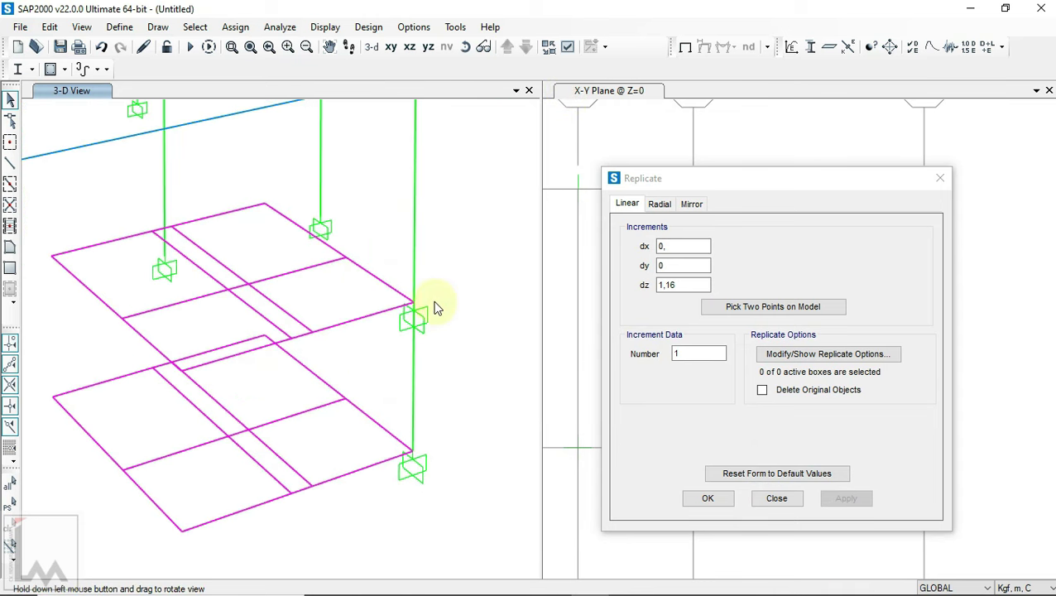
pyautogui.click(413, 303)
pyautogui.click(234, 26)
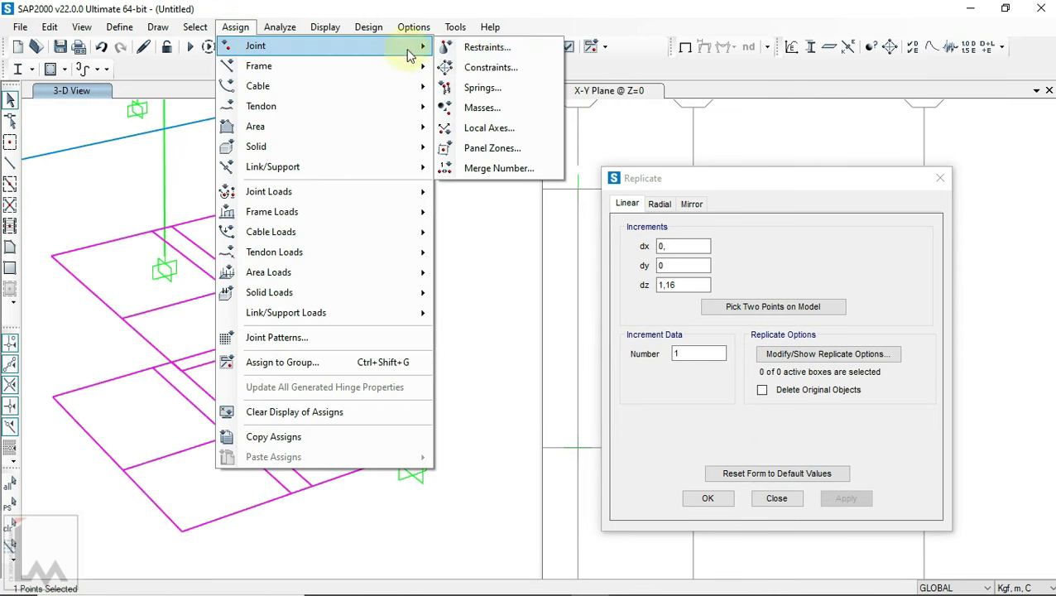
pyautogui.click(462, 47)
pyautogui.click(473, 384)
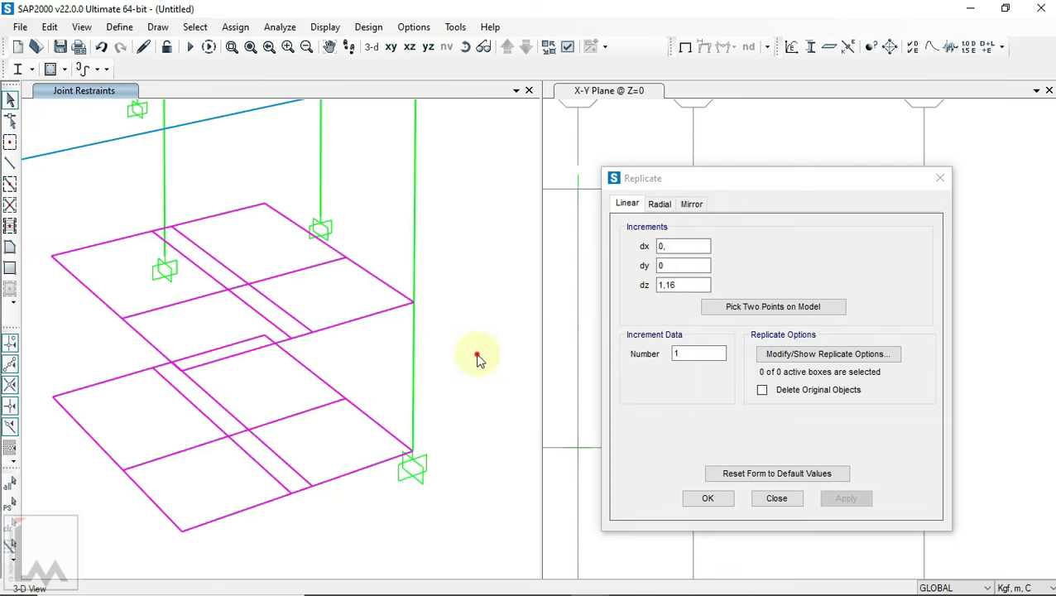
# - Confirm the support is gone, close the Replicate dialog and view both landings
pyautogui.click(468, 48)
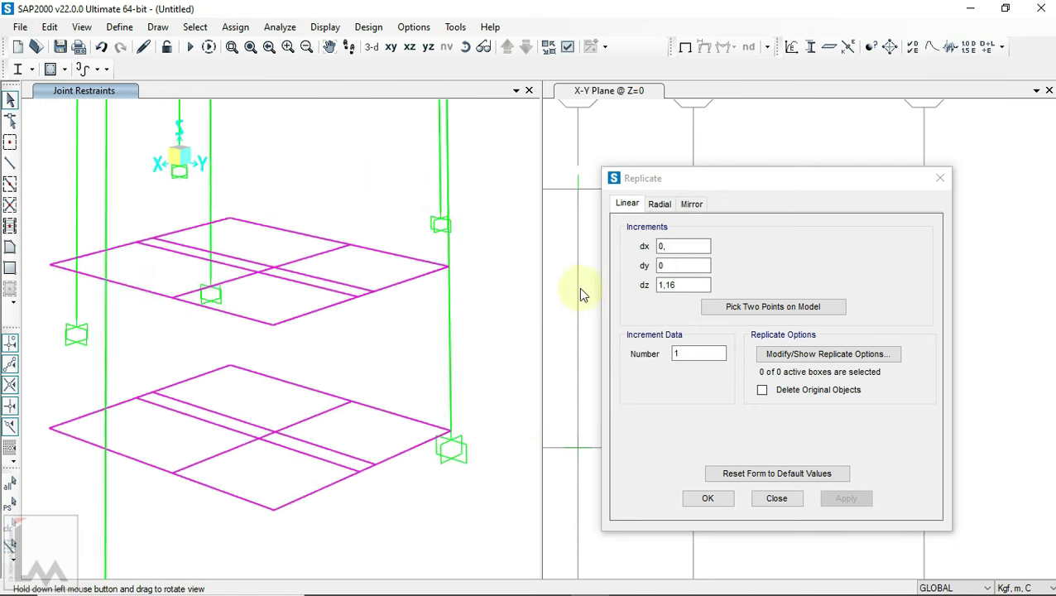
pyautogui.moveTo(473, 287); pyautogui.dragTo(551, 315)
pyautogui.moveTo(466, 304); pyautogui.dragTo(461, 303)
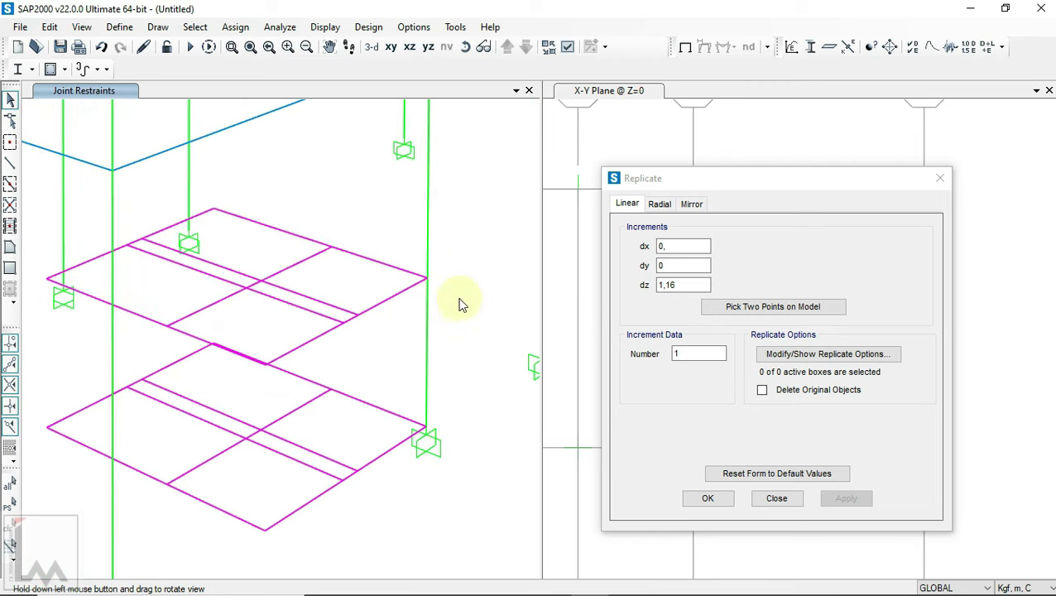
pyautogui.click(708, 500)
pyautogui.click(465, 47)
pyautogui.moveTo(444, 204)
pyautogui.mouseDown()
pyautogui.moveTo(488, 242)
pyautogui.moveTo(440, 228)
pyautogui.moveTo(440, 194)
pyautogui.mouseUp()
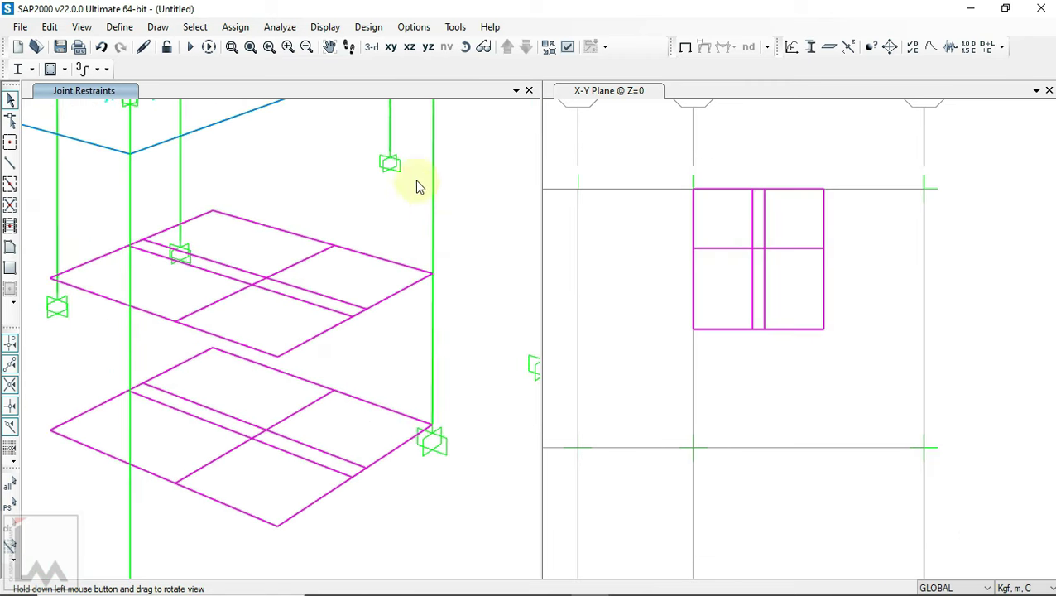
# - Draw the first P12 poly slab area on the raised landing up to the grid midpoint
pyautogui.click(11, 247)
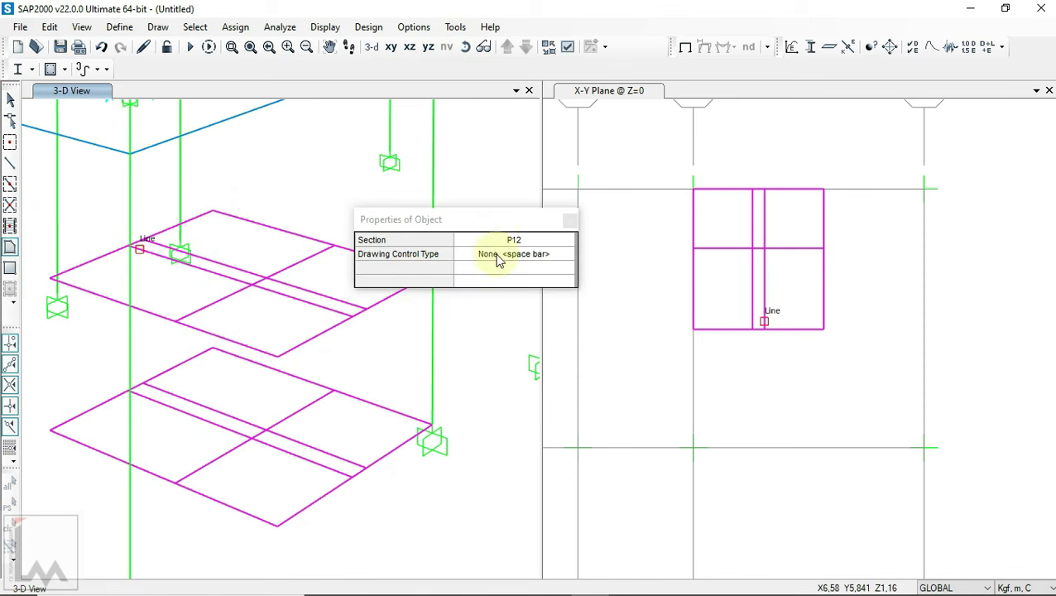
pyautogui.moveTo(499, 219); pyautogui.dragTo(764, 234)
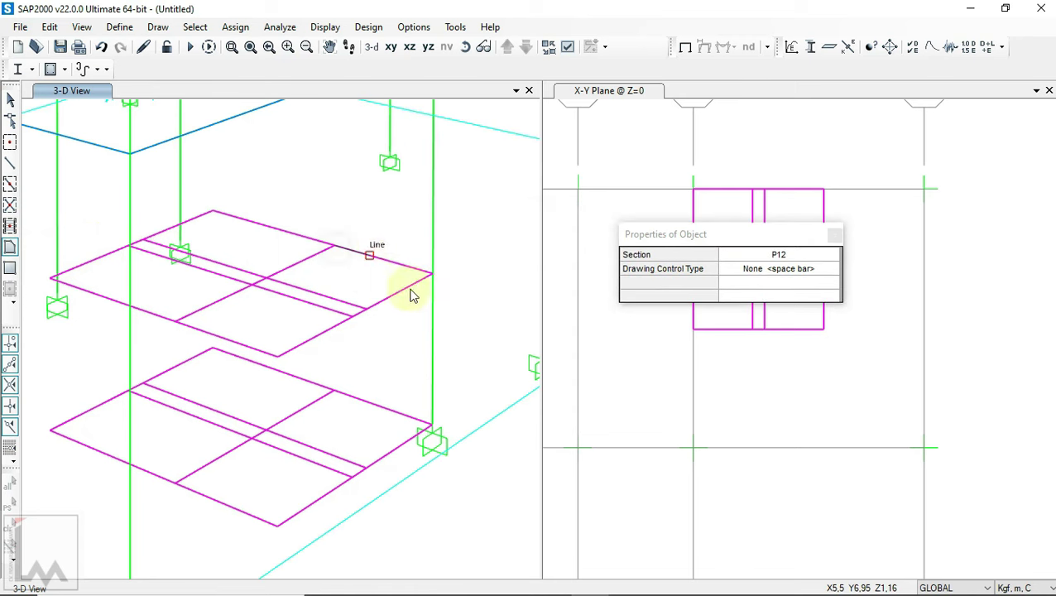
pyautogui.click(433, 273)
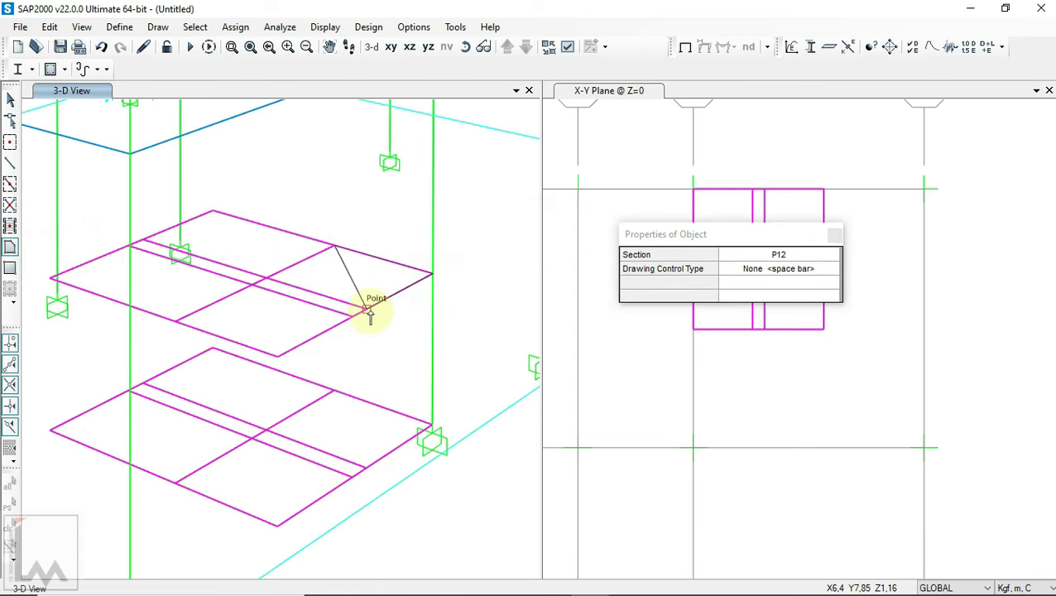
pyautogui.click(368, 311)
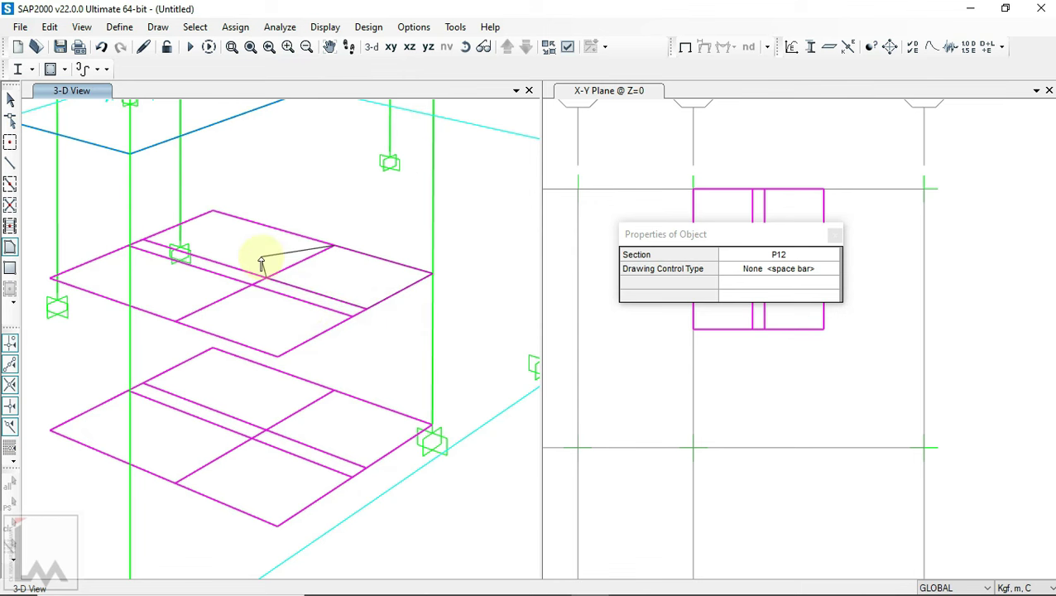
pyautogui.doubleClick(261, 263)
# - Draw a second P12 slab area starting at the raised landing edge
pyautogui.scroll(2, 258, 268)
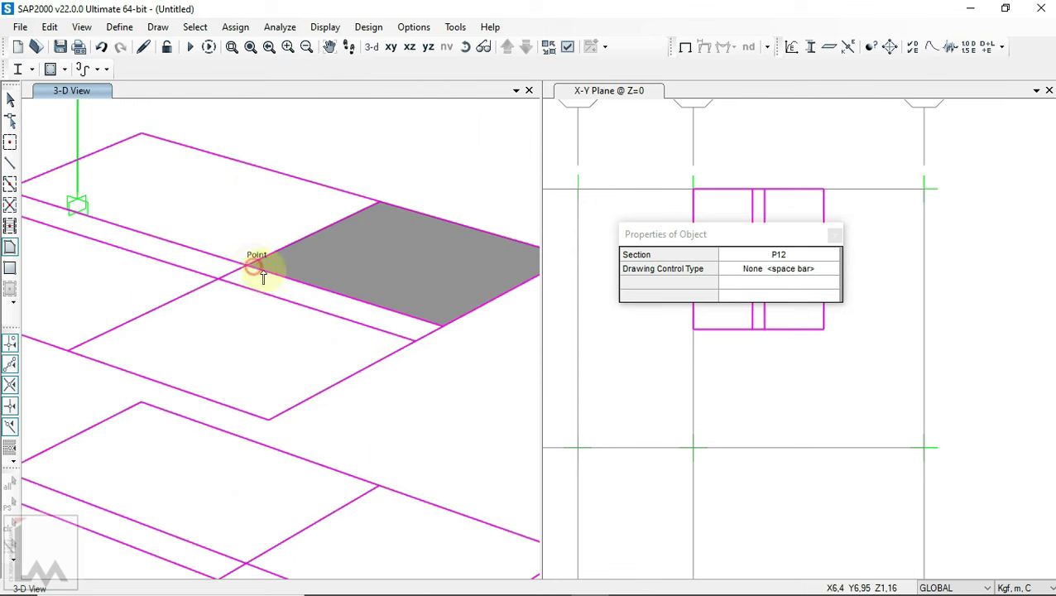
pyautogui.click(416, 339)
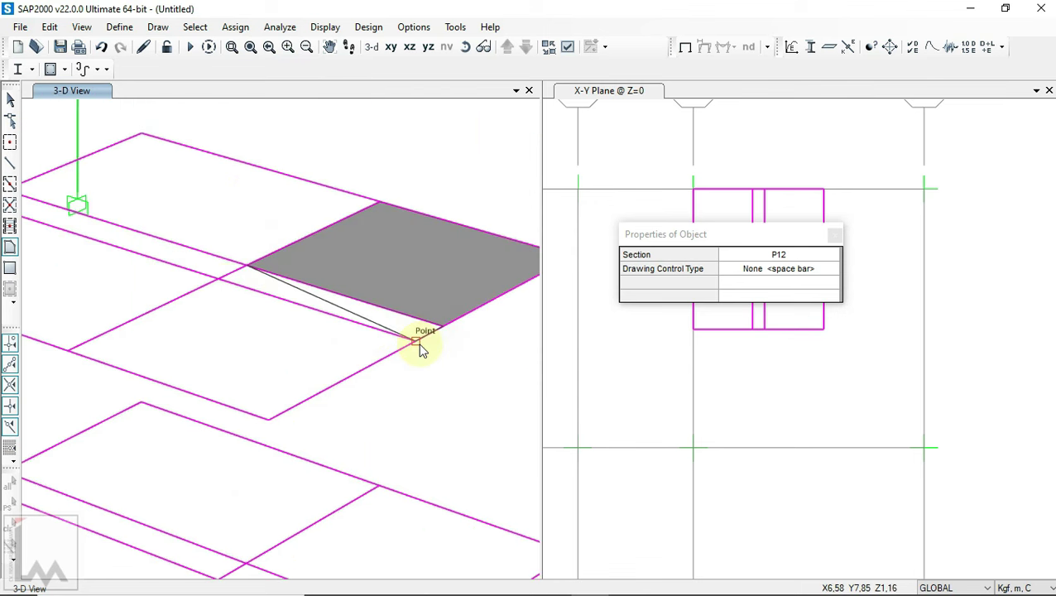
pyautogui.click(220, 280)
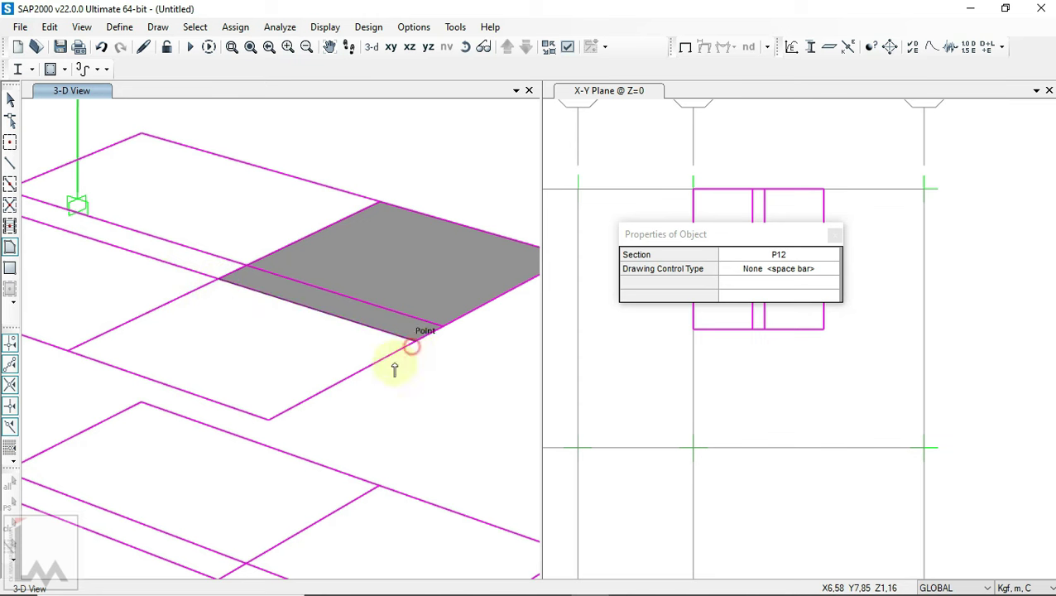
pyautogui.click(269, 419)
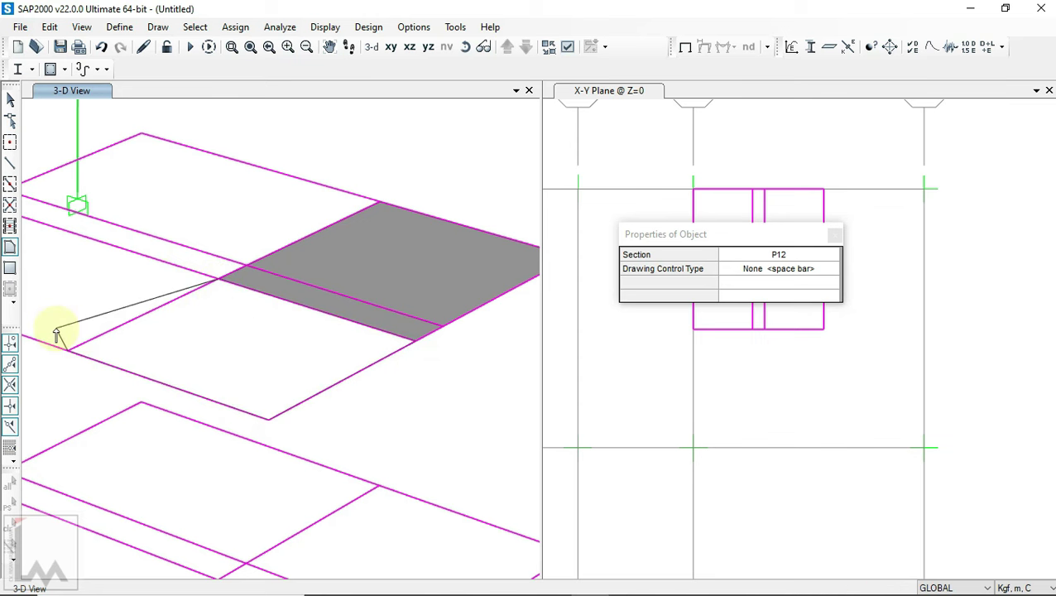
pyautogui.doubleClick(55, 333)
pyautogui.scroll(-3, 252, 322)
pyautogui.scroll(3, 249, 365)
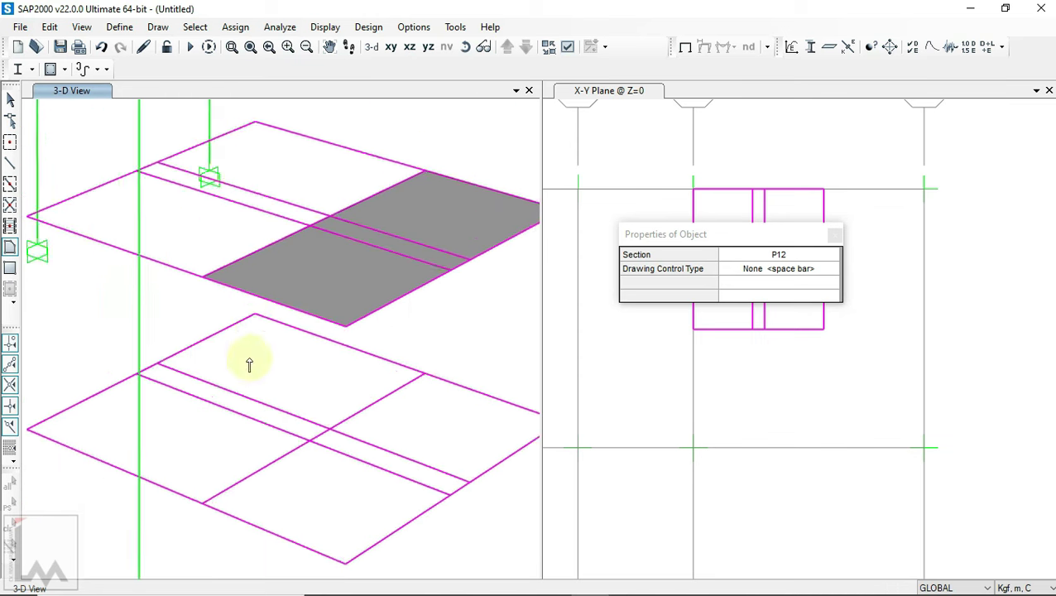
pyautogui.scroll(2, 249, 365)
pyautogui.scroll(-3, 372, 161)
pyautogui.click(466, 46)
# - Draw a sloped P12 stair-flight area from the raised landing corner to the lower landing edge
pyautogui.moveTo(263, 392)
pyautogui.mouseDown()
pyautogui.moveTo(512, 439)
pyautogui.moveTo(254, 353)
pyautogui.moveTo(168, 295)
pyautogui.mouseUp()
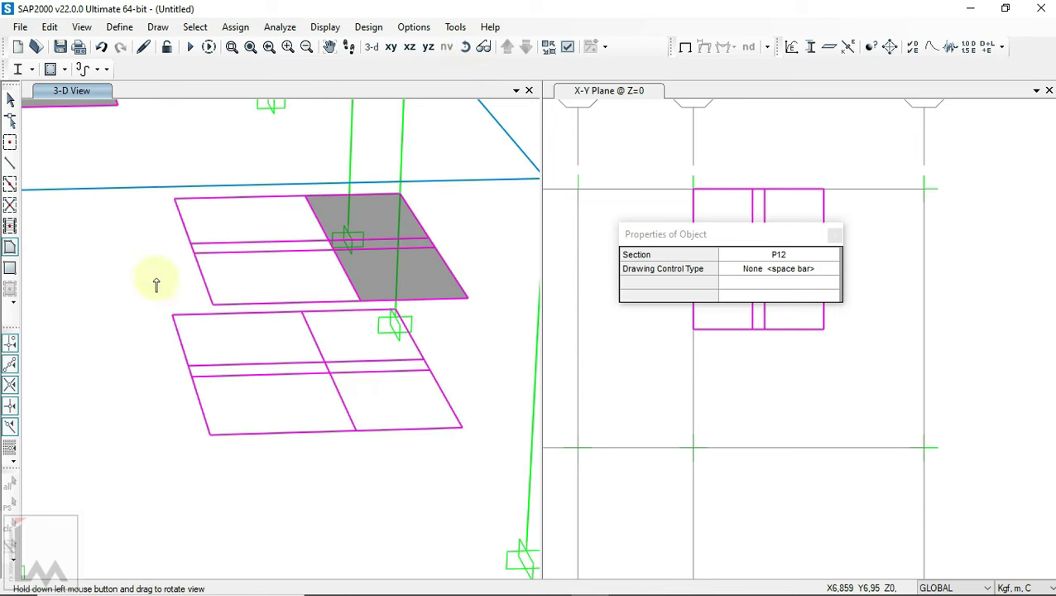
pyautogui.click(306, 196)
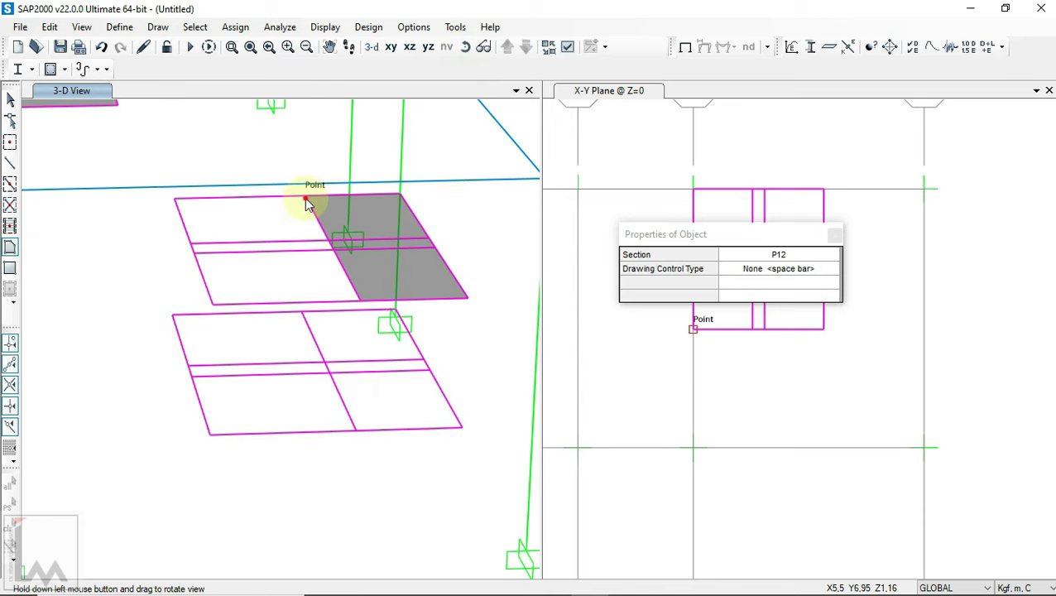
pyautogui.click(190, 370)
pyautogui.press('Return')
# - Inspect the new sloped flight from several angles, then switch to drawing frame members
pyautogui.moveTo(162, 372); pyautogui.dragTo(465, 111)
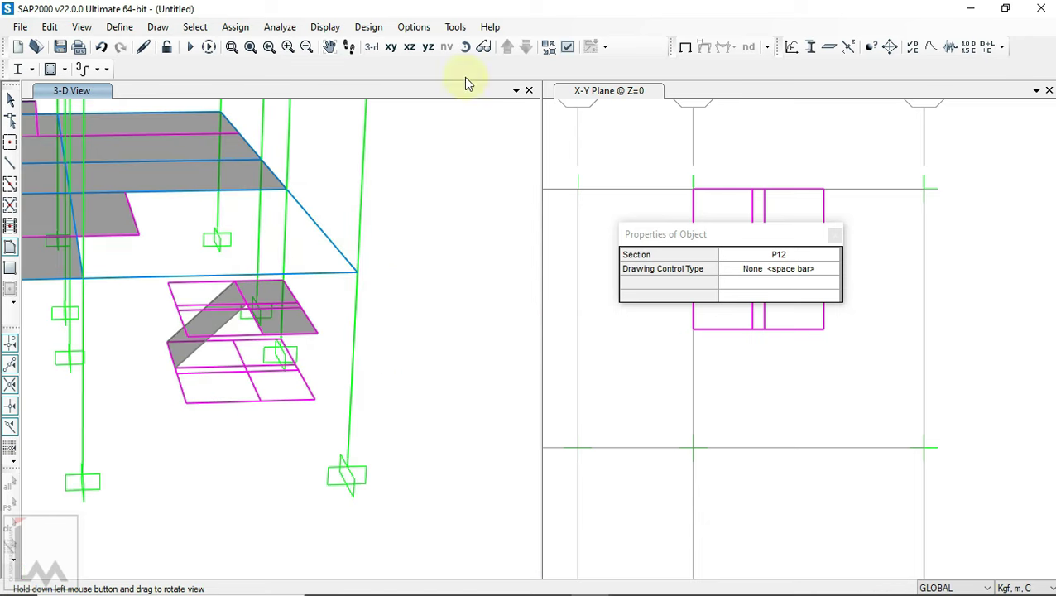
pyautogui.moveTo(462, 325)
pyautogui.mouseDown()
pyautogui.moveTo(382, 334)
pyautogui.moveTo(147, 300)
pyautogui.moveTo(194, 348)
pyautogui.moveTo(391, 338)
pyautogui.moveTo(365, 364)
pyautogui.mouseUp()
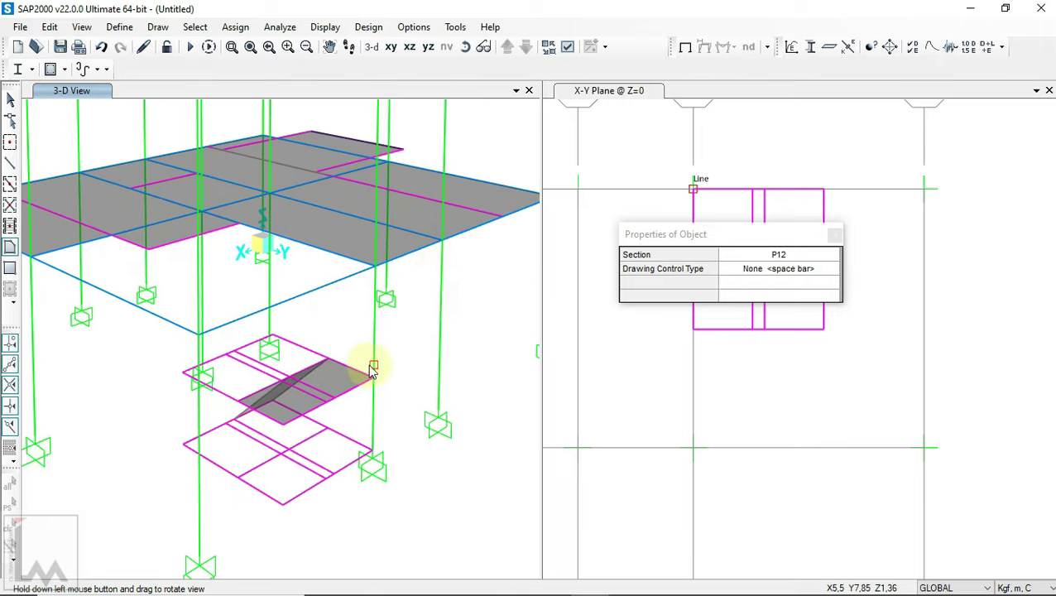
pyautogui.click(465, 46)
pyautogui.moveTo(471, 349)
pyautogui.mouseDown()
pyautogui.moveTo(582, 354)
pyautogui.moveTo(389, 422)
pyautogui.moveTo(405, 420)
pyautogui.moveTo(259, 364)
pyautogui.mouseUp()
pyautogui.scroll(3, 259, 365)
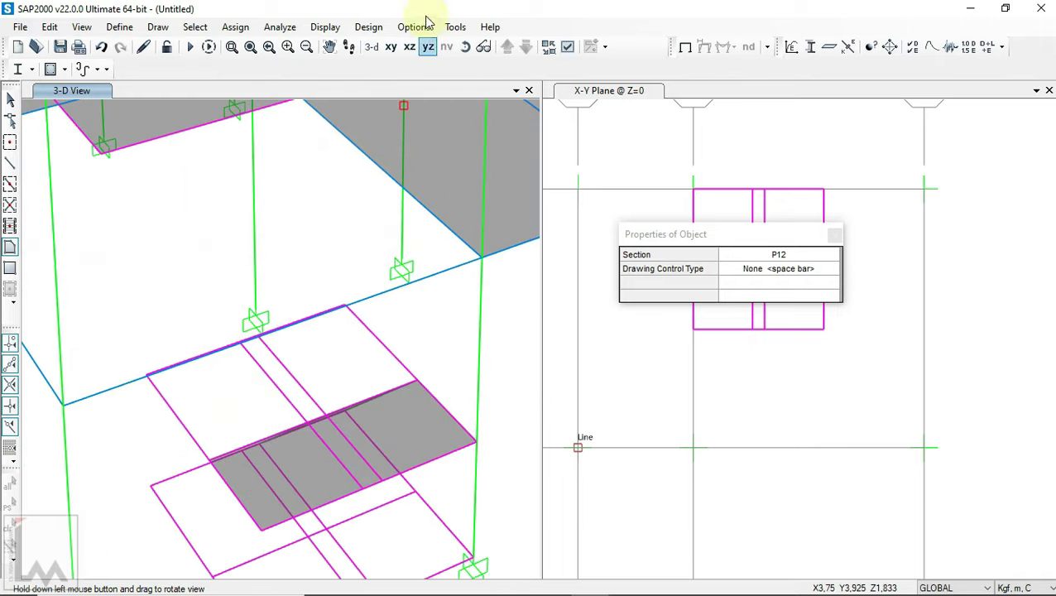
pyautogui.moveTo(356, 133)
pyautogui.mouseDown()
pyautogui.moveTo(167, 224)
pyautogui.moveTo(224, 243)
pyautogui.mouseUp()
pyautogui.click(10, 163)
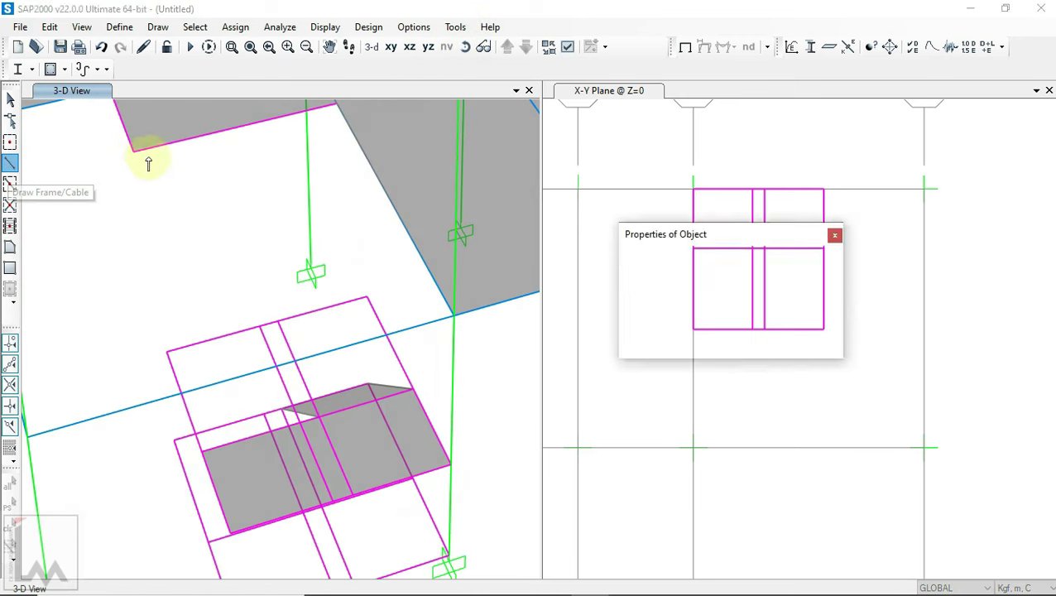
# - Replicate the new stair-opening frame at the slab edge with dx = -0.9 m
pyautogui.moveTo(339, 110); pyautogui.dragTo(330, 196, button='middle')
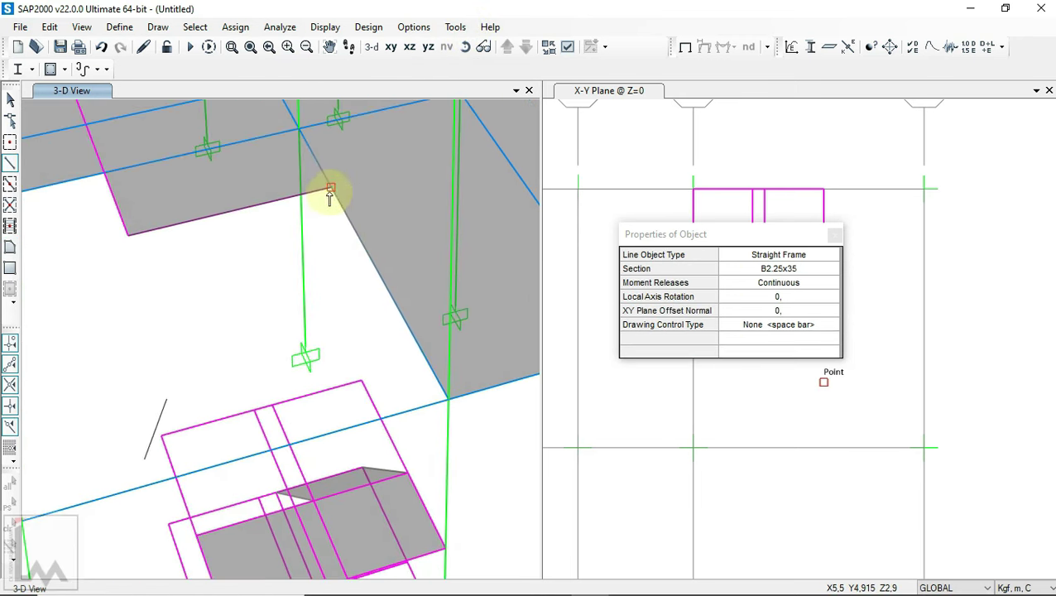
pyautogui.click(10, 100)
pyautogui.moveTo(233, 302); pyautogui.dragTo(233, 236, button='middle')
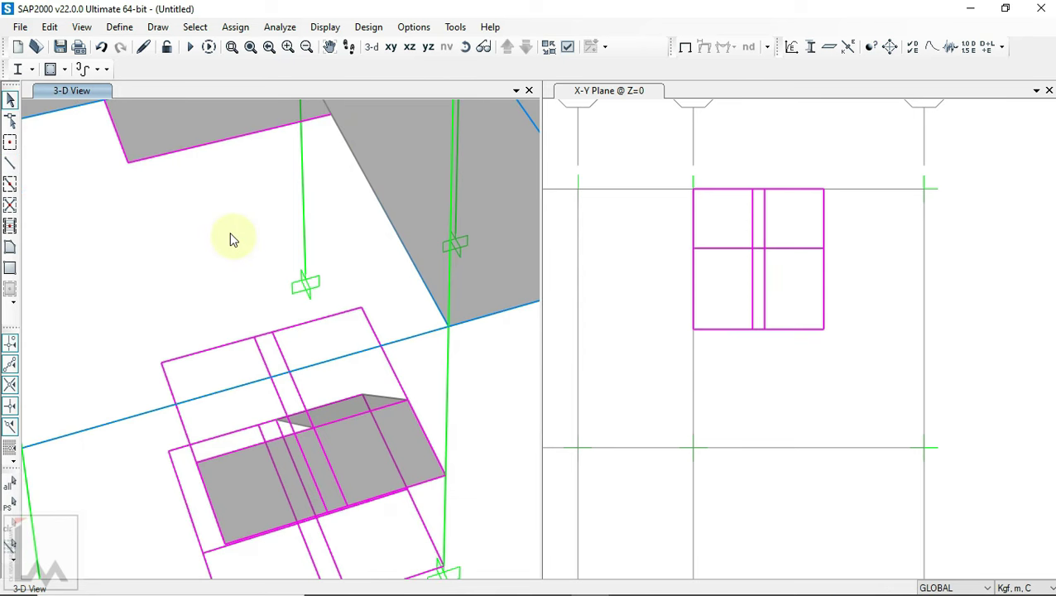
pyautogui.scroll(2, 124, 154)
pyautogui.click(118, 161)
pyautogui.click(49, 26)
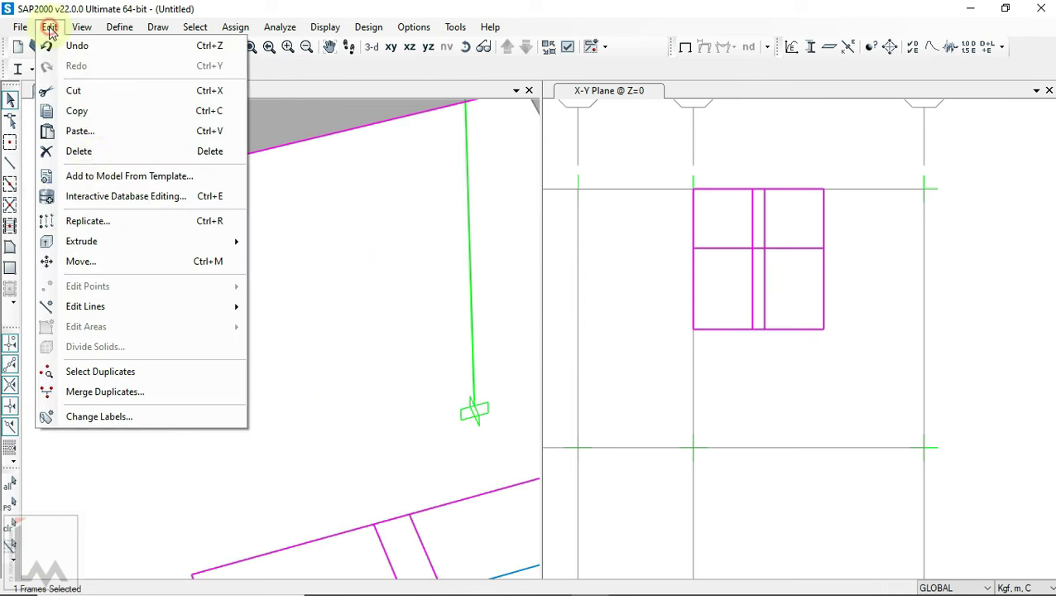
pyautogui.click(106, 221)
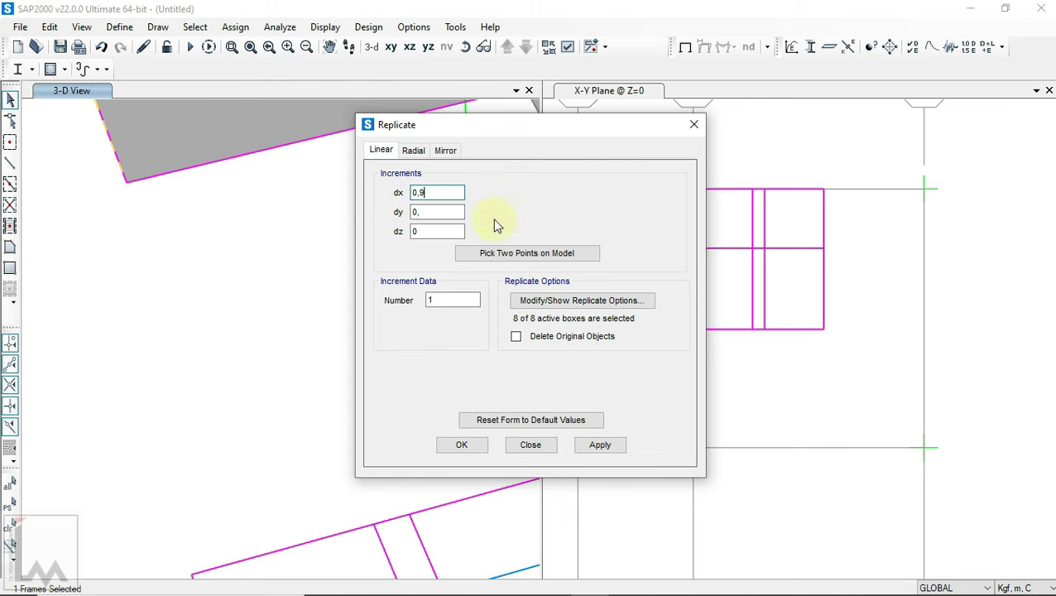
pyautogui.click(599, 445)
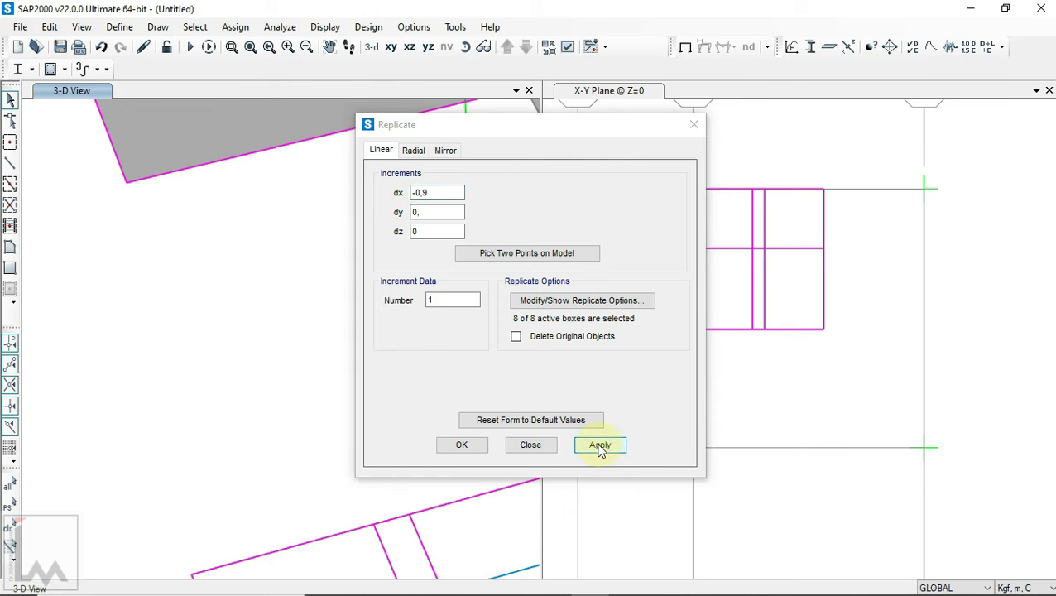
pyautogui.click(463, 444)
# - Divide the slab-edge frame and its crossing frame at their intersection
pyautogui.scroll(-2, 413, 388)
pyautogui.click(465, 46)
pyautogui.scroll(1, 351, 253)
pyautogui.scroll(1, 350, 248)
pyautogui.click(289, 238)
pyautogui.scroll(-1, 289, 240)
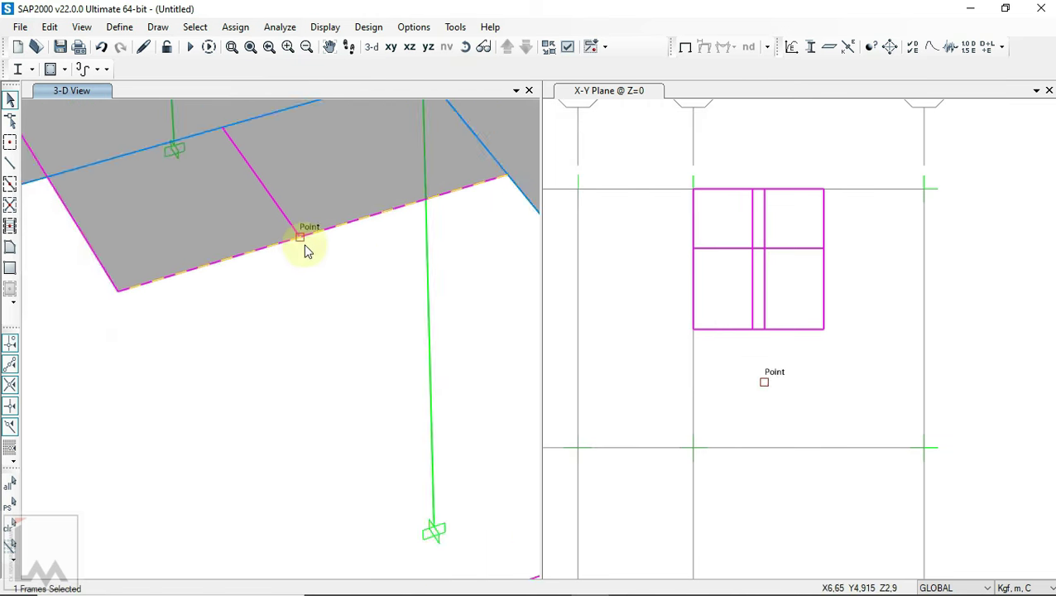
pyautogui.scroll(1, 286, 231)
pyautogui.click(280, 227)
pyautogui.scroll(-1, 289, 251)
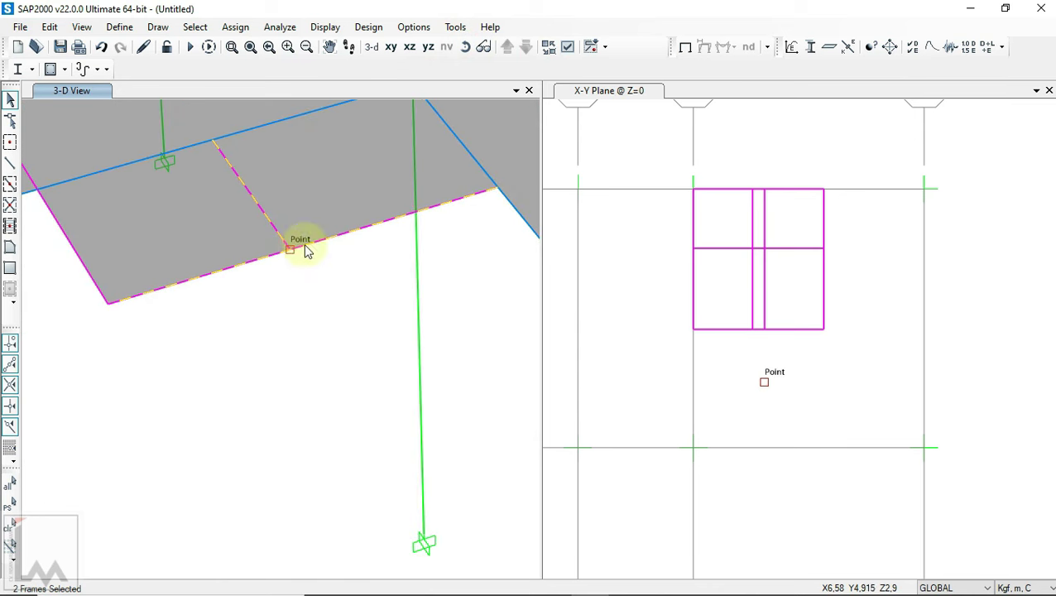
pyautogui.click(41, 26)
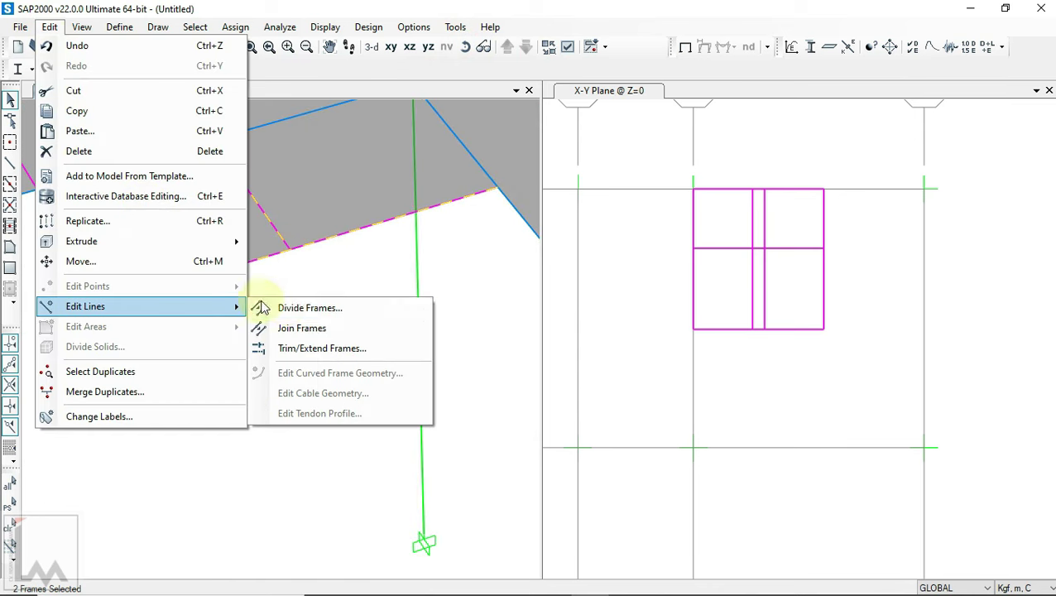
pyautogui.click(288, 310)
pyautogui.click(464, 457)
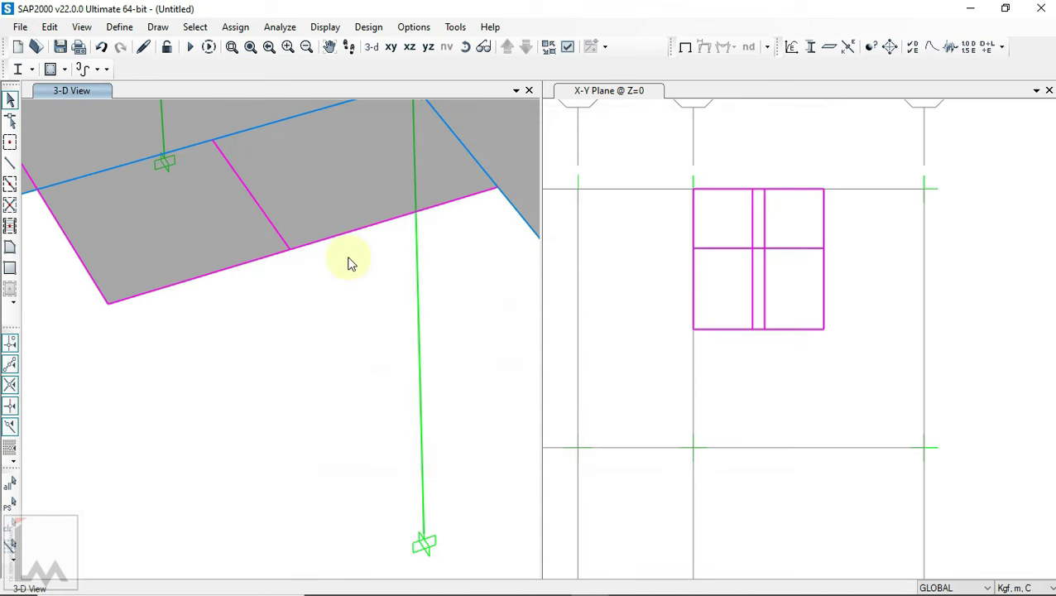
pyautogui.scroll(-3, 299, 230)
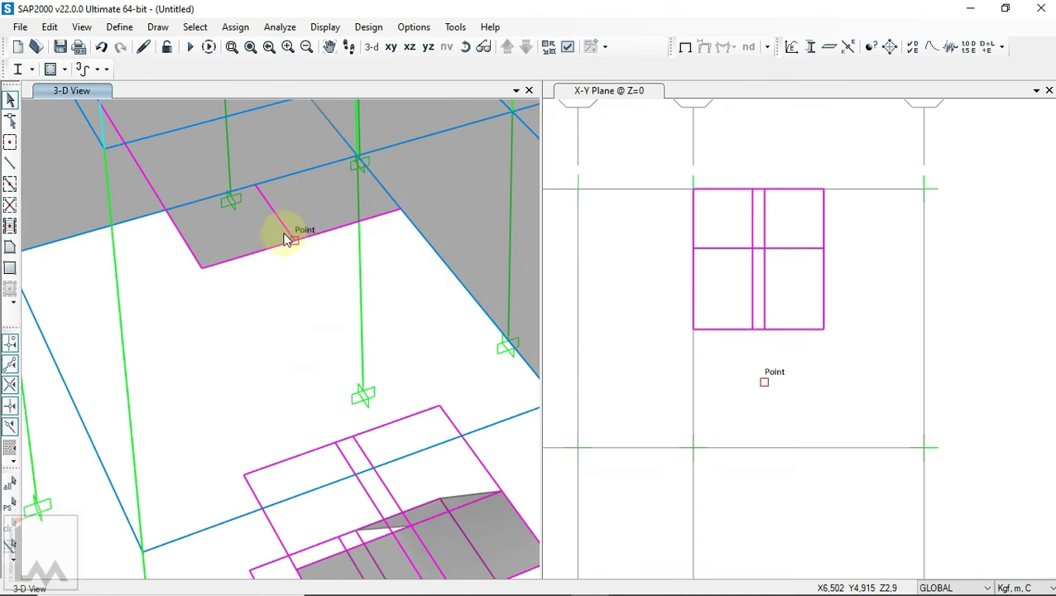
# - Draw a sloped P12 stair-flight area from the Z=2.9 slab edge down to the landing
pyautogui.click(8, 244)
pyautogui.click(465, 46)
pyautogui.moveTo(522, 432)
pyautogui.mouseDown()
pyautogui.moveTo(490, 455)
pyautogui.moveTo(472, 417)
pyautogui.mouseUp()
pyautogui.scroll(3, 348, 387)
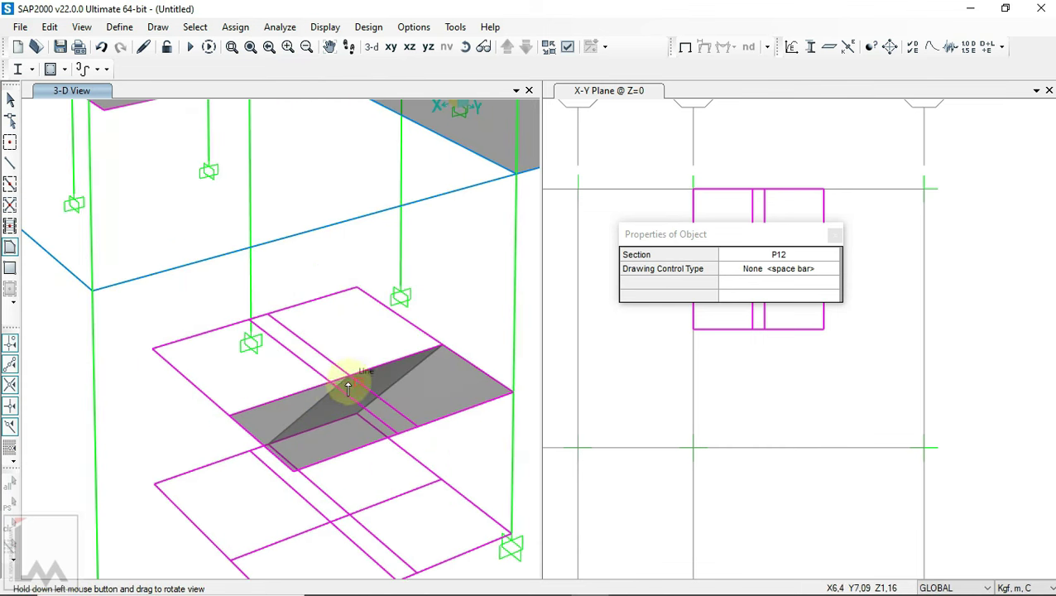
pyautogui.click(335, 391)
pyautogui.scroll(-2, 335, 390)
pyautogui.scroll(2, 290, 273)
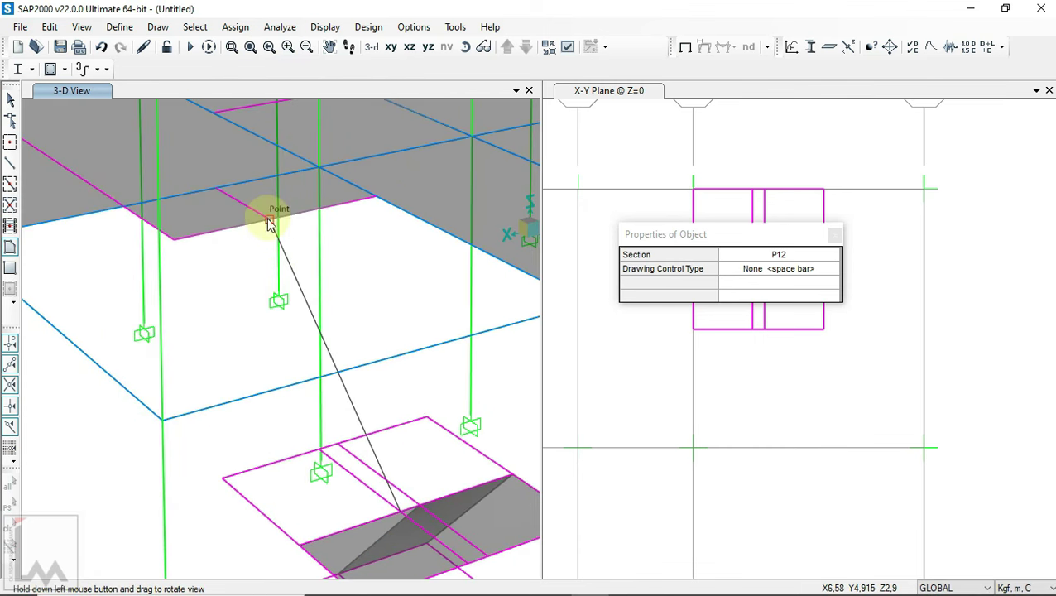
pyautogui.click(181, 247)
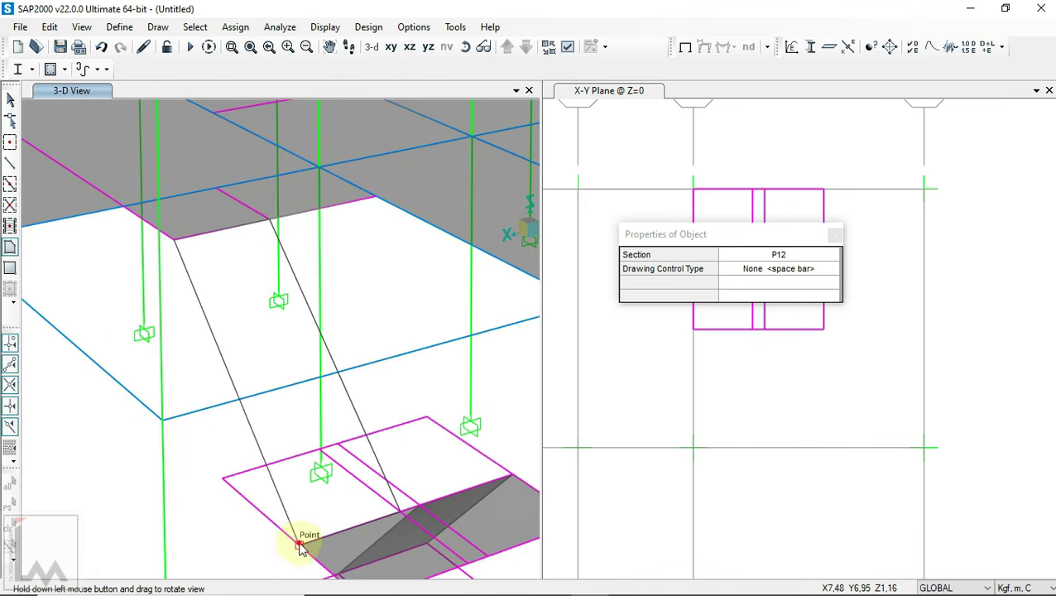
pyautogui.doubleClick(276, 560)
pyautogui.scroll(-2, 283, 353)
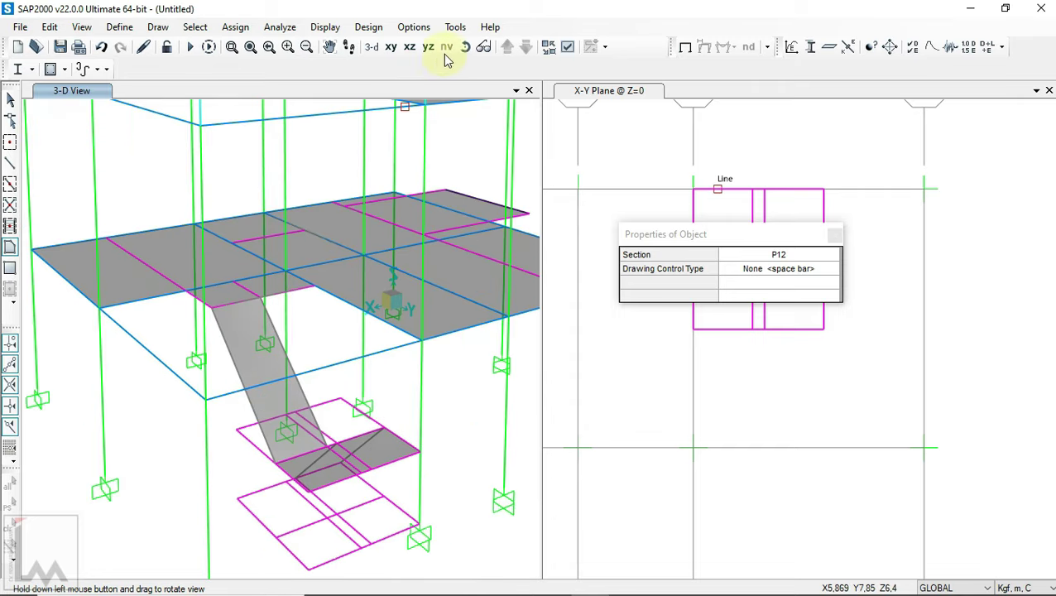
pyautogui.moveTo(307, 407)
pyautogui.mouseDown()
pyautogui.moveTo(454, 371)
pyautogui.moveTo(406, 403)
pyautogui.moveTo(202, 488)
pyautogui.moveTo(372, 497)
pyautogui.moveTo(439, 476)
pyautogui.moveTo(365, 500)
pyautogui.moveTo(429, 439)
pyautogui.mouseUp()
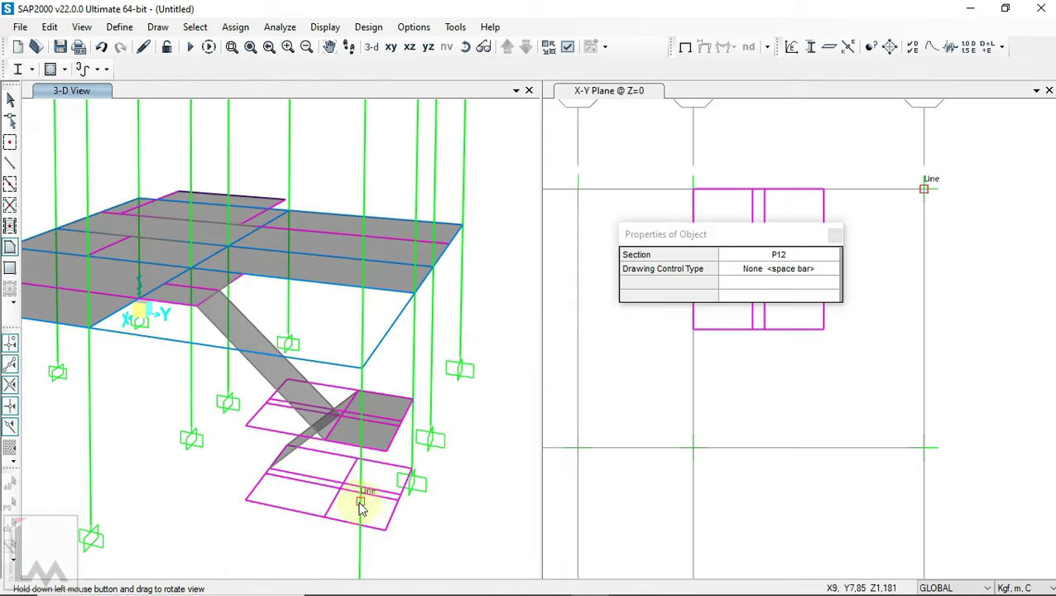
pyautogui.scroll(2, 343, 513)
# - Delete the unneeded left portion of the lower landing slab
pyautogui.click(10, 100)
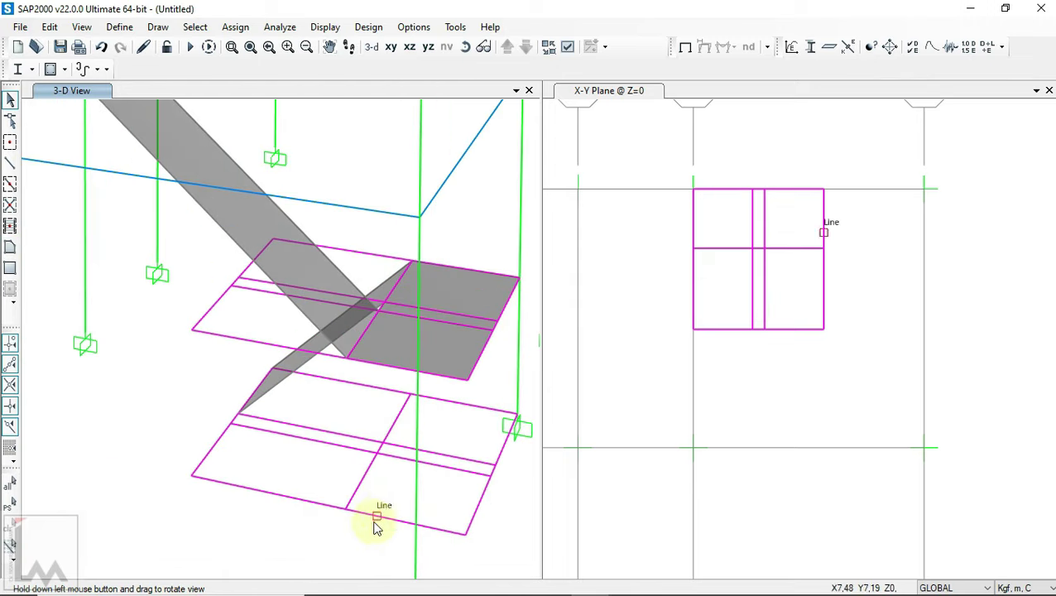
pyautogui.click(335, 371)
pyautogui.click(334, 380)
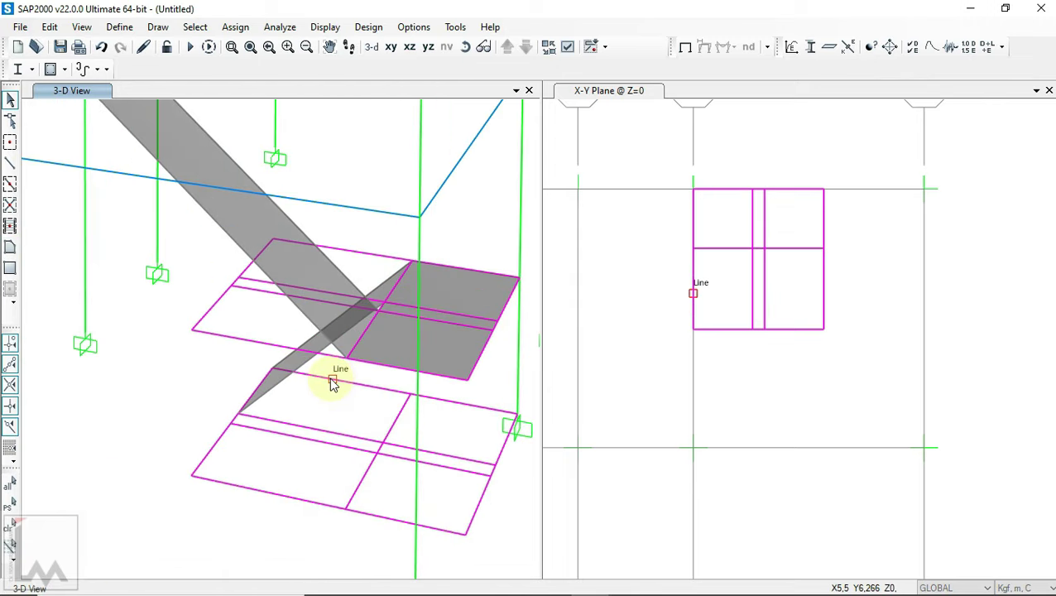
pyautogui.press('Delete')
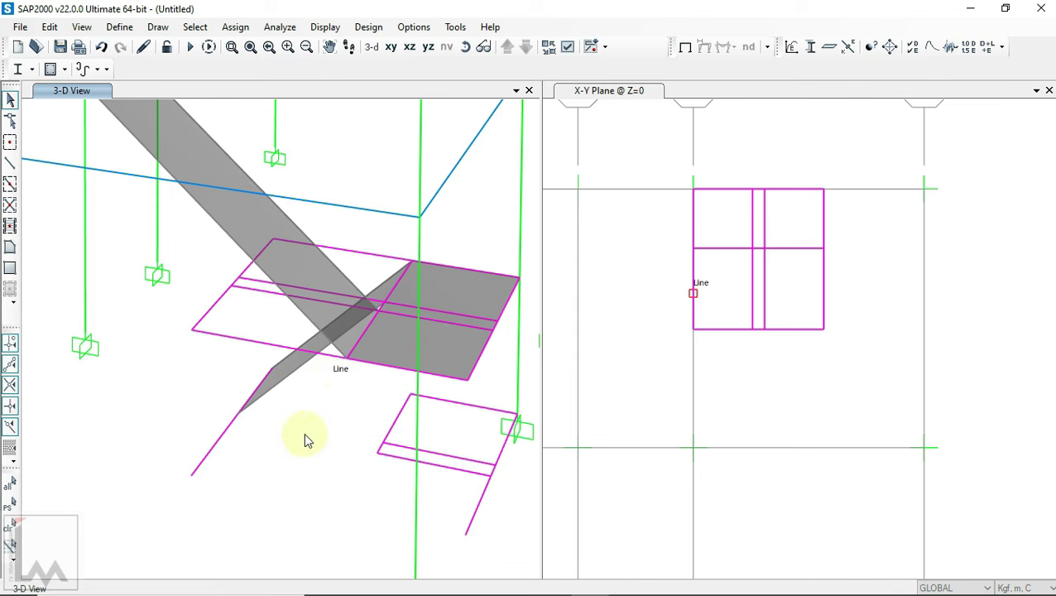
# - Delete the leftover slab-edge and landing frame lines
pyautogui.click(219, 429)
pyautogui.scroll(3, 219, 429)
pyautogui.click(263, 396)
pyautogui.click(203, 483)
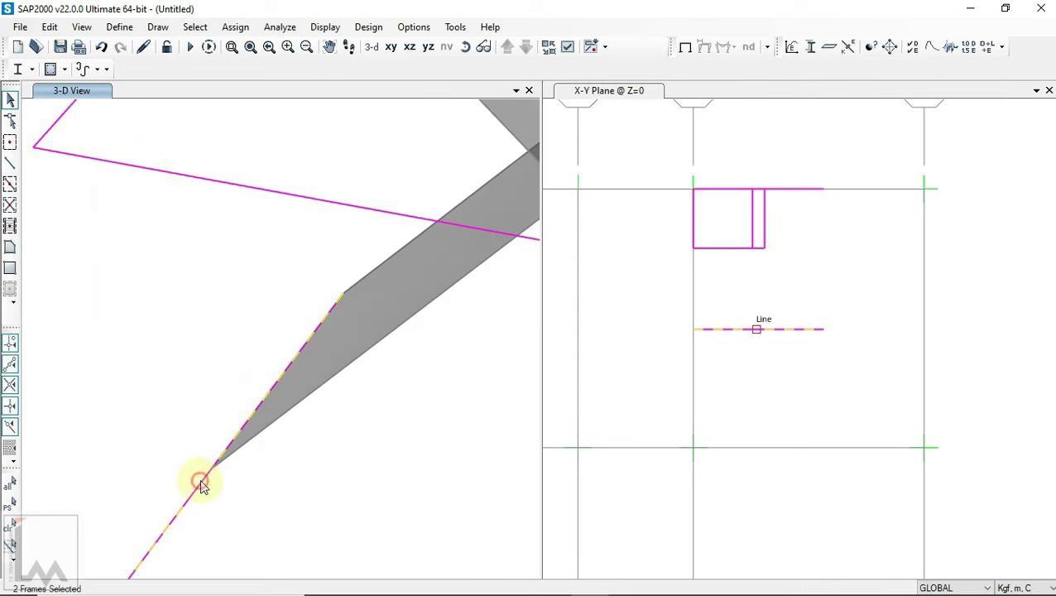
pyautogui.scroll(-3, 189, 394)
pyautogui.scroll(2, 461, 505)
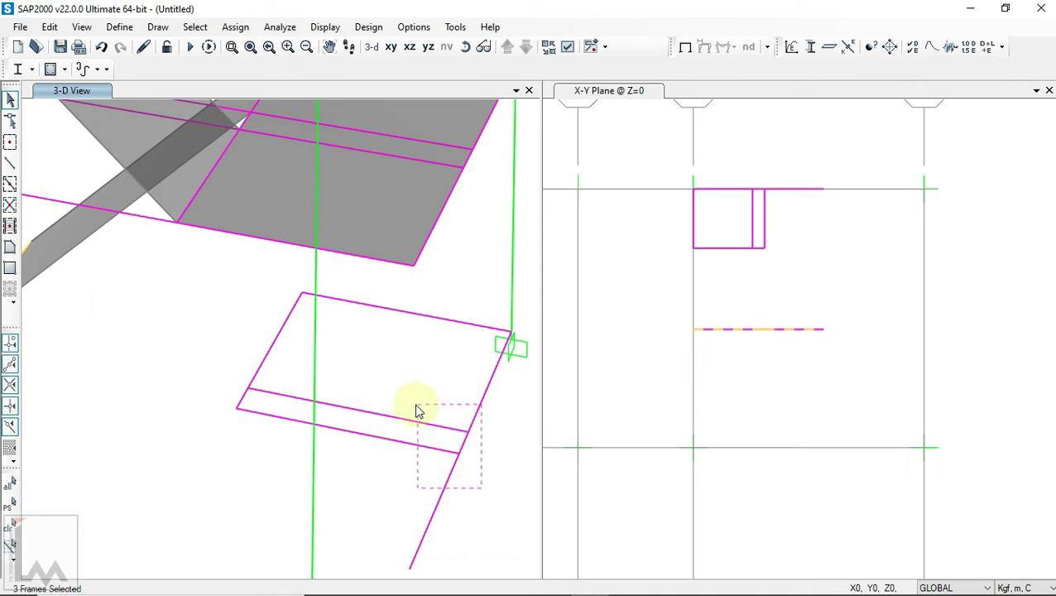
pyautogui.moveTo(483, 492); pyautogui.dragTo(409, 403)
pyautogui.scroll(-2, 400, 395)
pyautogui.scroll(2, 381, 373)
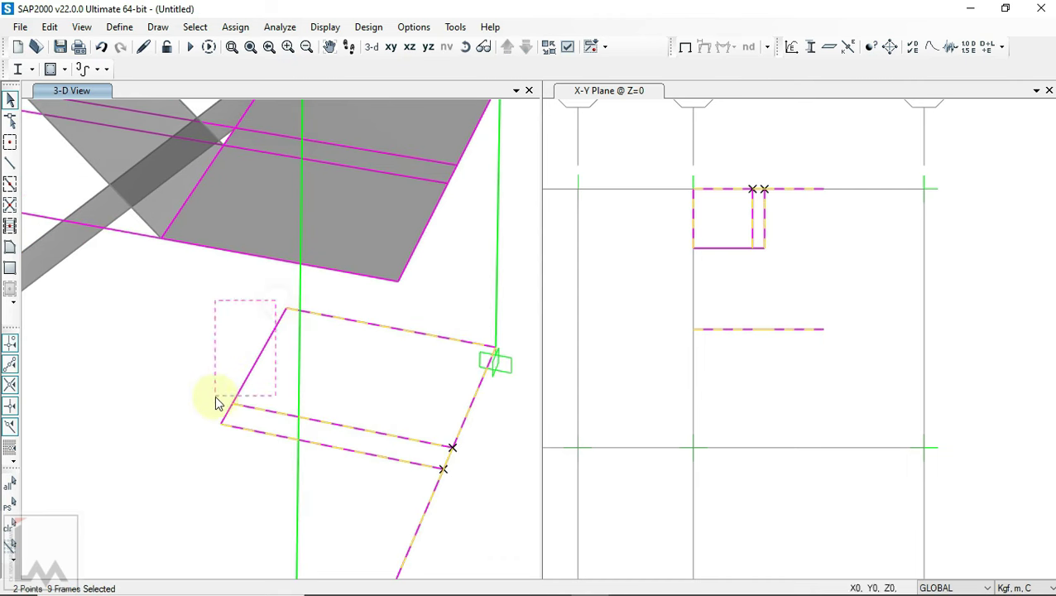
pyautogui.scroll(-2, 217, 386)
pyautogui.scroll(2, 165, 325)
pyautogui.scroll(-2, 164, 324)
pyautogui.hotkey('ctrl', 'shift', 'c')
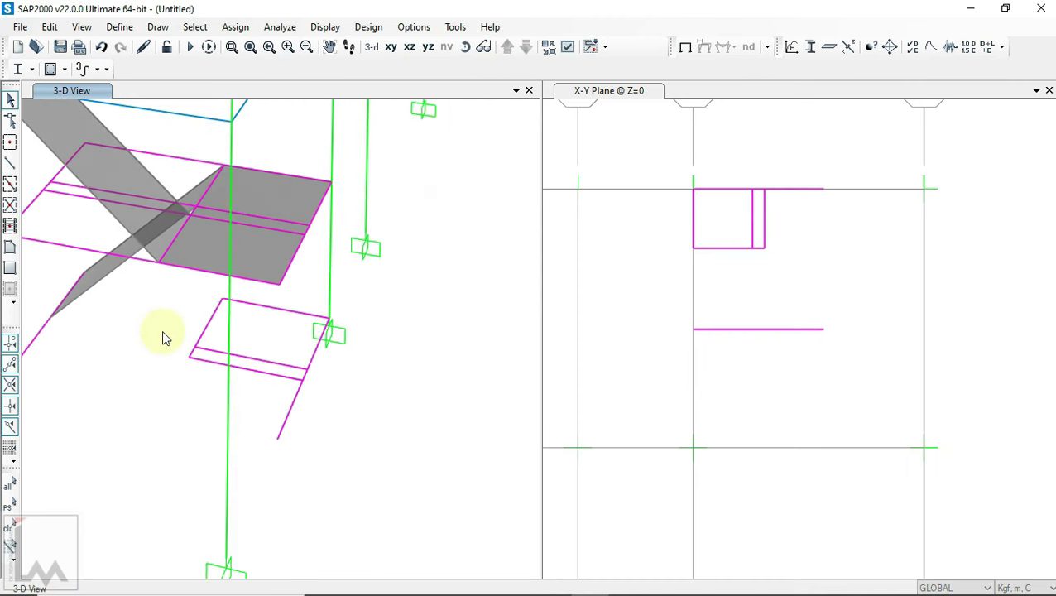
pyautogui.press('Delete')
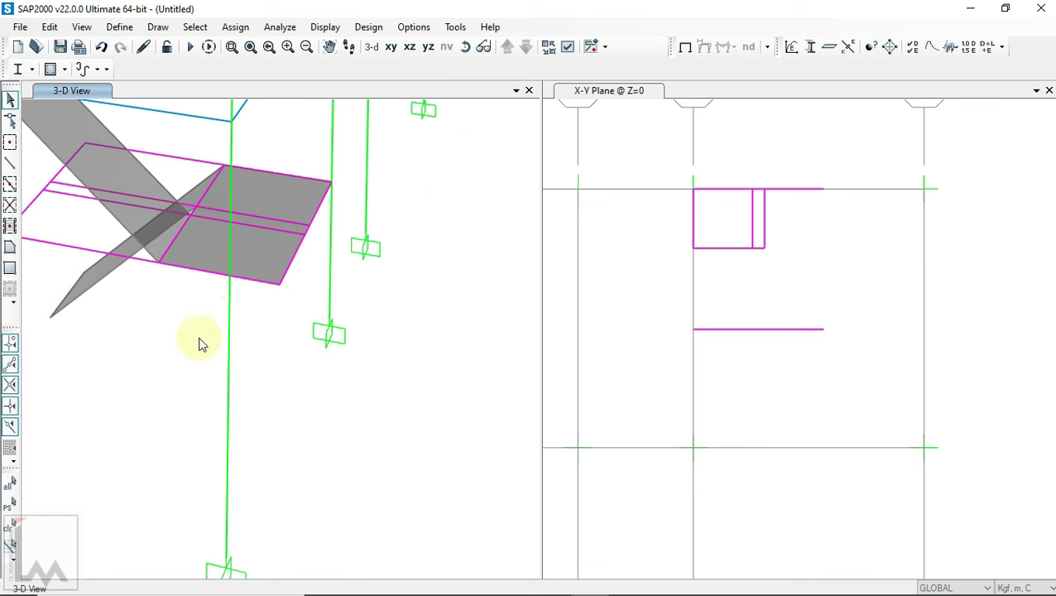
pyautogui.scroll(-2, 315, 383)
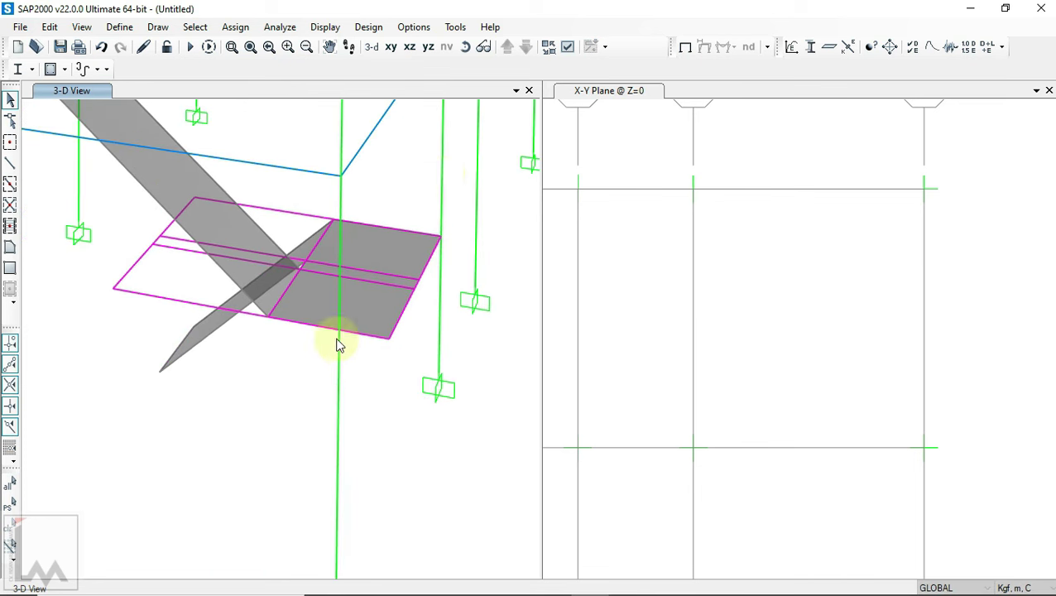
pyautogui.scroll(-1, 375, 238)
# - Remove the extra frames around the raised landing, keeping one edge beam
pyautogui.click(466, 47)
pyautogui.moveTo(306, 353)
pyautogui.mouseDown()
pyautogui.moveTo(364, 360)
pyautogui.moveTo(358, 325)
pyautogui.moveTo(391, 323)
pyautogui.mouseUp()
pyautogui.scroll(3, 243, 315)
pyautogui.scroll(1, 224, 306)
pyautogui.moveTo(207, 327); pyautogui.dragTo(126, 141)
pyautogui.scroll(-2, 111, 179)
pyautogui.click(466, 47)
pyautogui.moveTo(436, 259); pyautogui.dragTo(434, 300)
pyautogui.scroll(3, 321, 169)
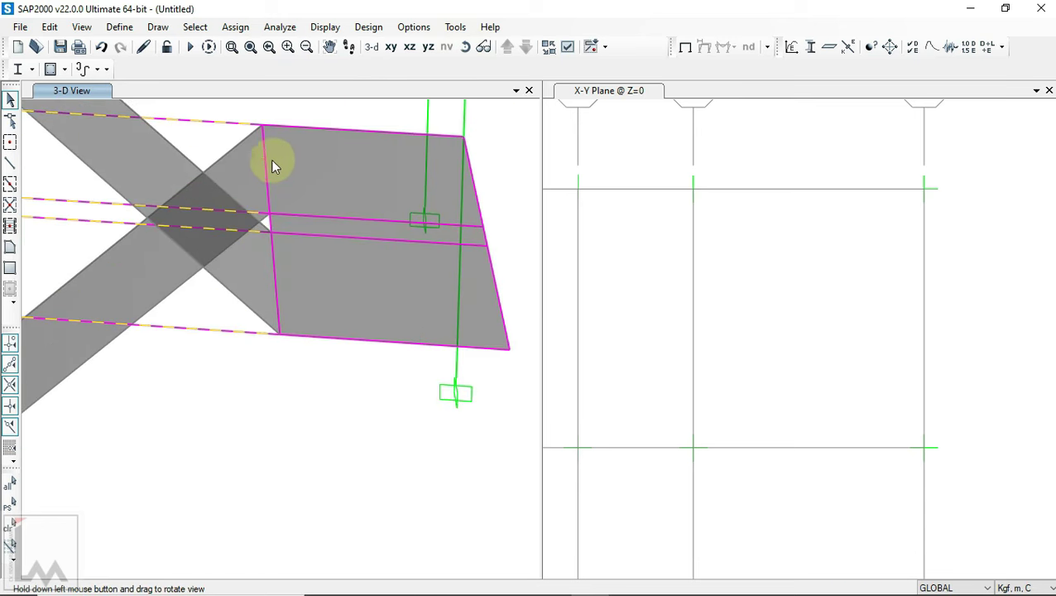
pyautogui.click(310, 132)
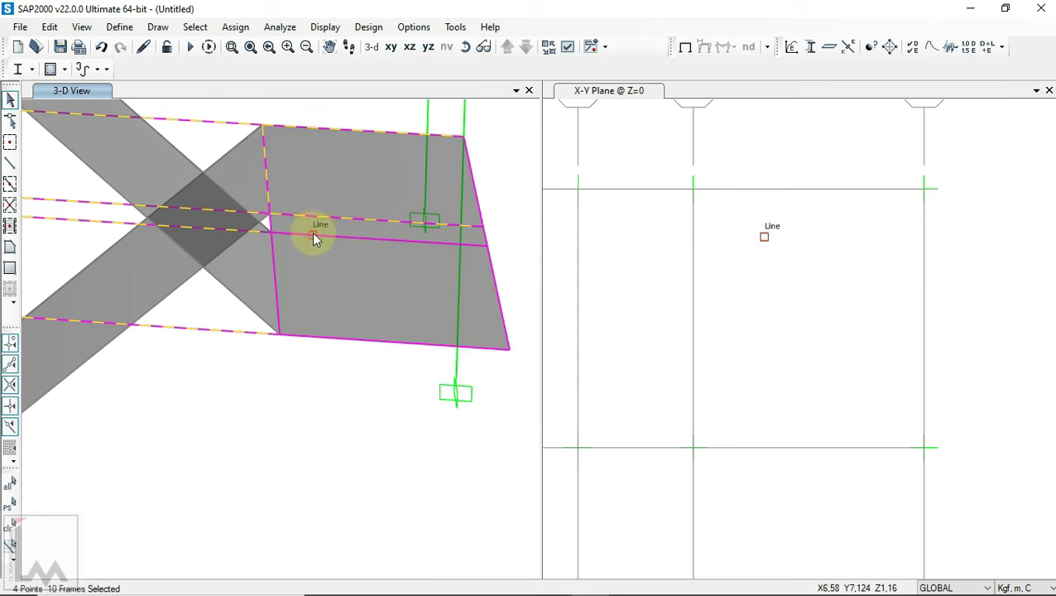
pyautogui.click(276, 258)
pyautogui.scroll(3, 274, 221)
pyautogui.scroll(-3, 240, 235)
pyautogui.click(240, 235)
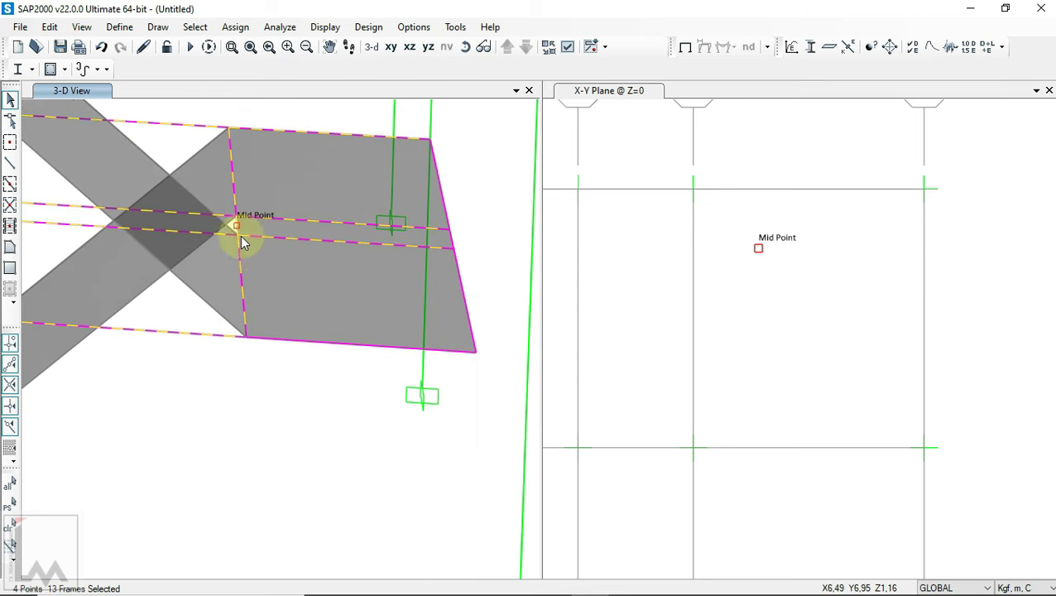
pyautogui.click(343, 348)
pyautogui.hotkey('ctrl', 'q')
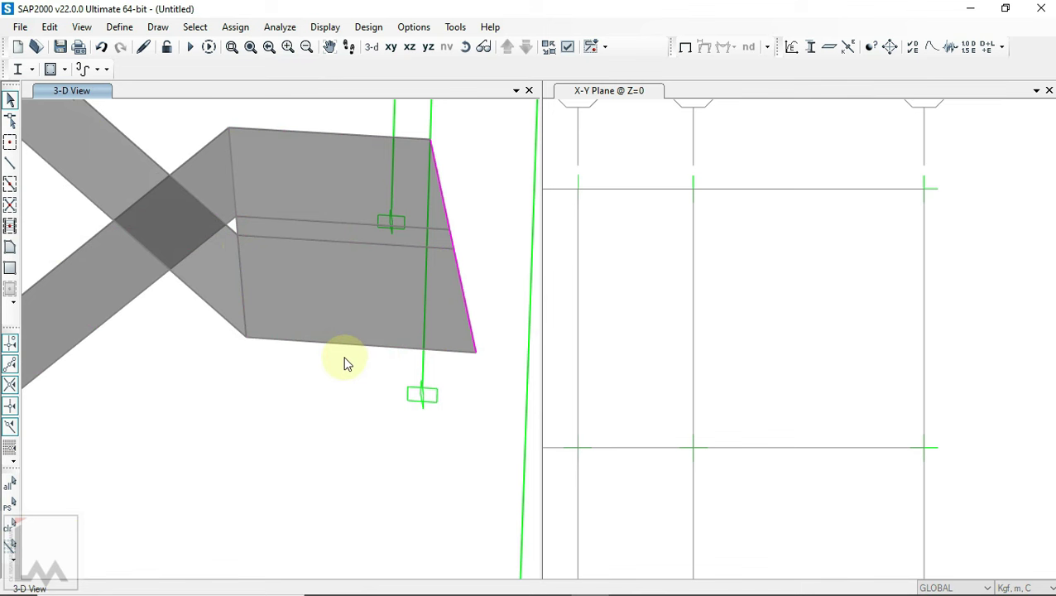
pyautogui.scroll(-2, 343, 361)
pyautogui.scroll(-1, 341, 340)
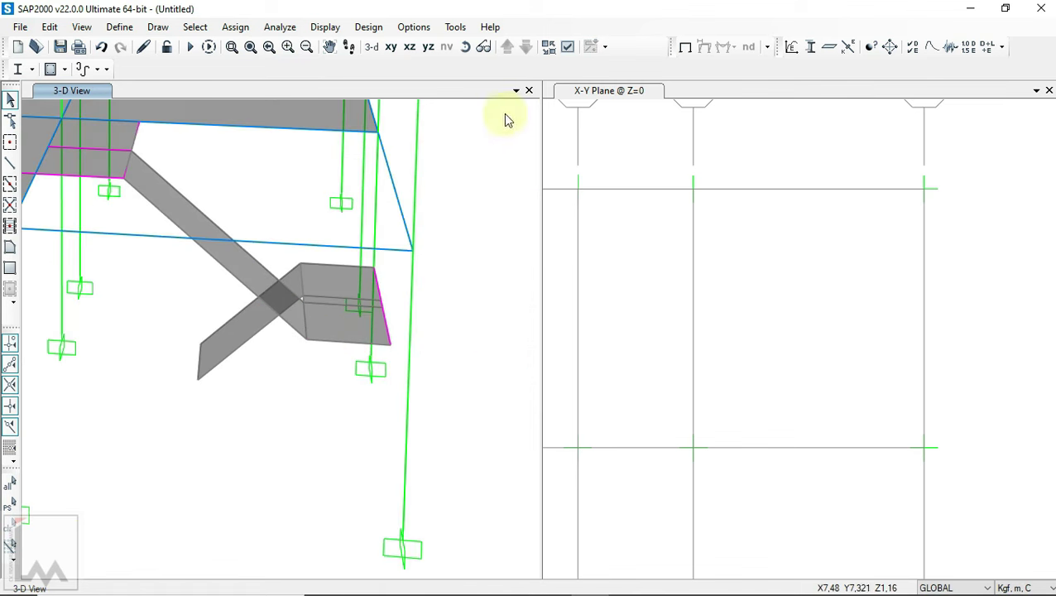
# - Assign pinned restraints (translations 1–3) to the two joints at the lower stair foot
pyautogui.click(467, 47)
pyautogui.moveTo(455, 226)
pyautogui.mouseDown()
pyautogui.moveTo(372, 243)
pyautogui.moveTo(147, 197)
pyautogui.moveTo(424, 207)
pyautogui.moveTo(290, 307)
pyautogui.mouseUp()
pyautogui.scroll(3, 291, 307)
pyautogui.click(199, 390)
pyautogui.moveTo(160, 445); pyautogui.dragTo(199, 490)
pyautogui.click(235, 26)
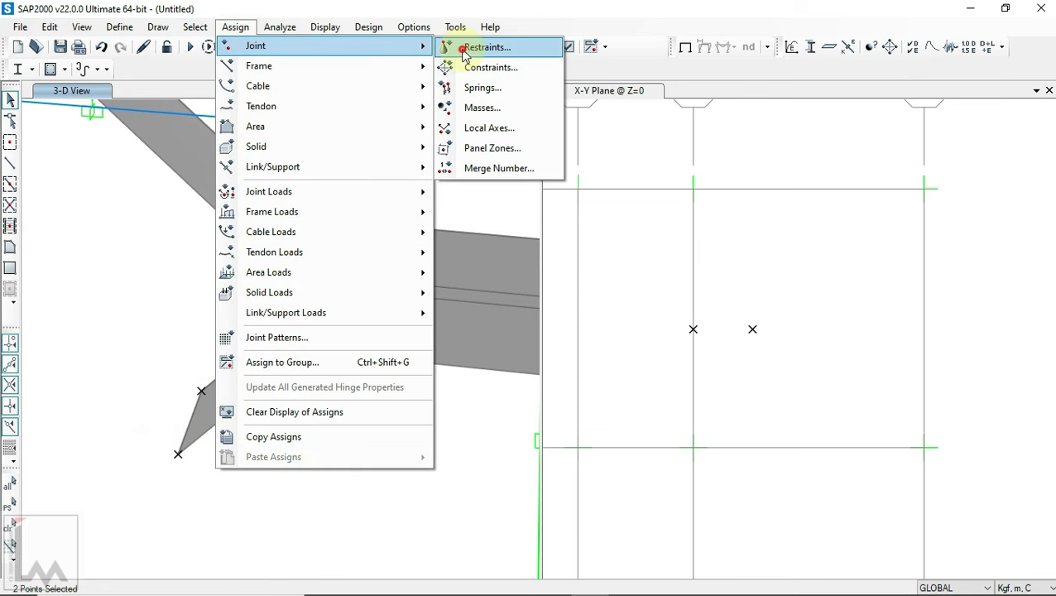
pyautogui.click(478, 44)
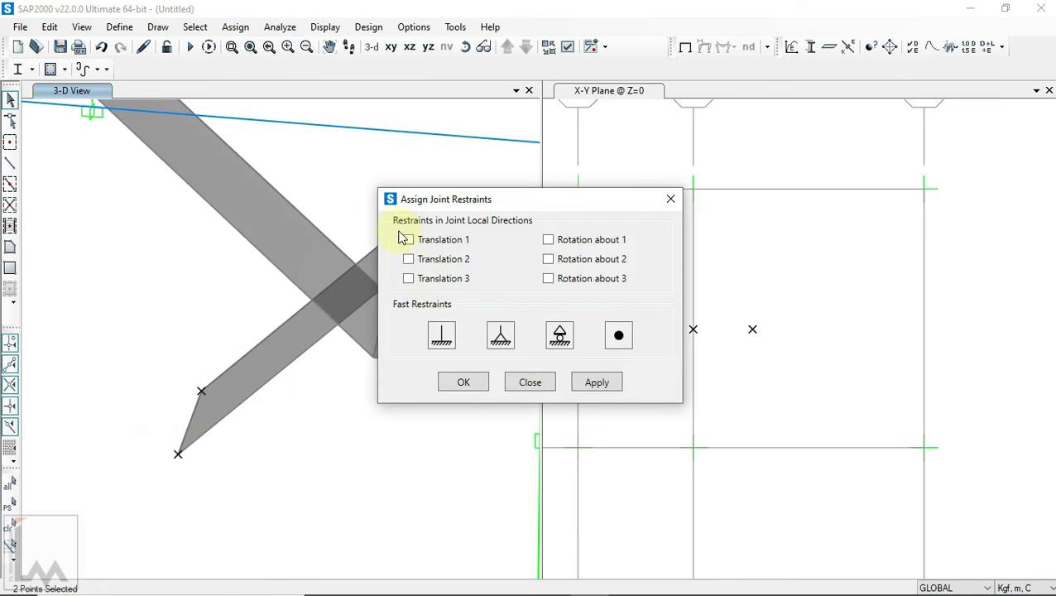
pyautogui.click(466, 383)
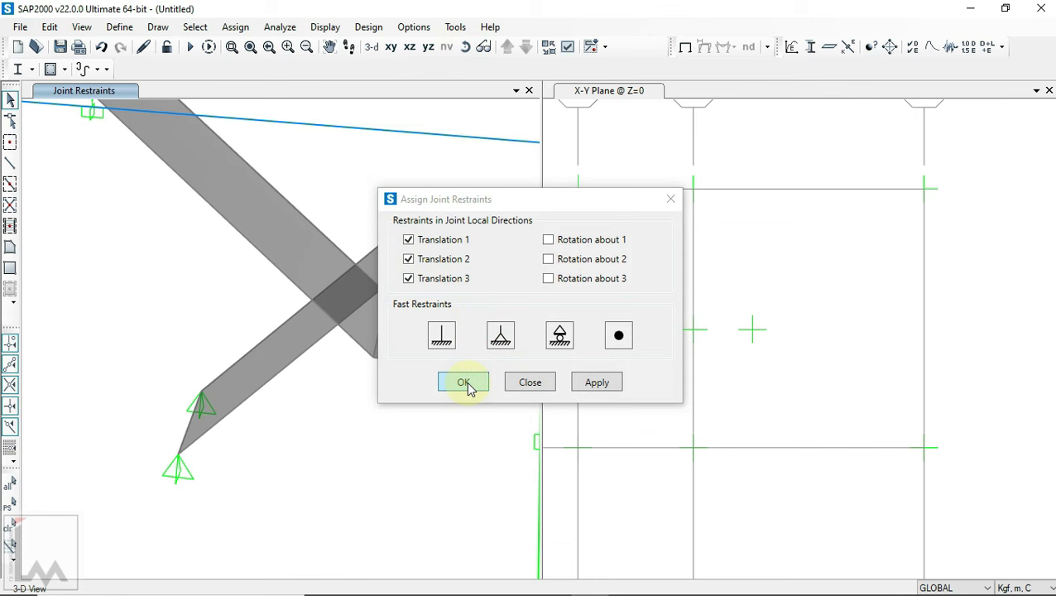
# - Check the new supports in 3D, then bring up the M15.pdf stair section in Acrobat
pyautogui.click(465, 46)
pyautogui.moveTo(508, 246)
pyautogui.mouseDown()
pyautogui.moveTo(302, 300)
pyautogui.moveTo(292, 264)
pyautogui.moveTo(337, 318)
pyautogui.moveTo(318, 290)
pyautogui.moveTo(212, 282)
pyautogui.moveTo(359, 337)
pyautogui.mouseUp()
pyautogui.scroll(3, 355, 334)
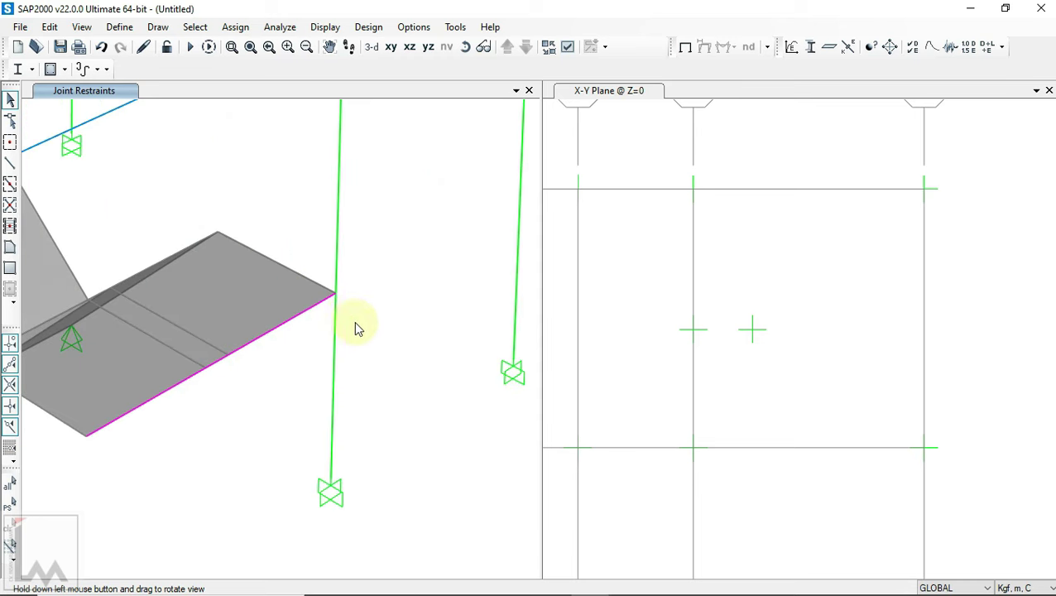
pyautogui.scroll(-3, 354, 327)
pyautogui.moveTo(346, 278); pyautogui.dragTo(353, 313, button='middle')
pyautogui.moveTo(404, 237)
pyautogui.mouseDown()
pyautogui.moveTo(471, 314)
pyautogui.moveTo(566, 325)
pyautogui.moveTo(384, 248)
pyautogui.moveTo(364, 193)
pyautogui.moveTo(373, 271)
pyautogui.moveTo(387, 282)
pyautogui.moveTo(395, 242)
pyautogui.mouseUp()
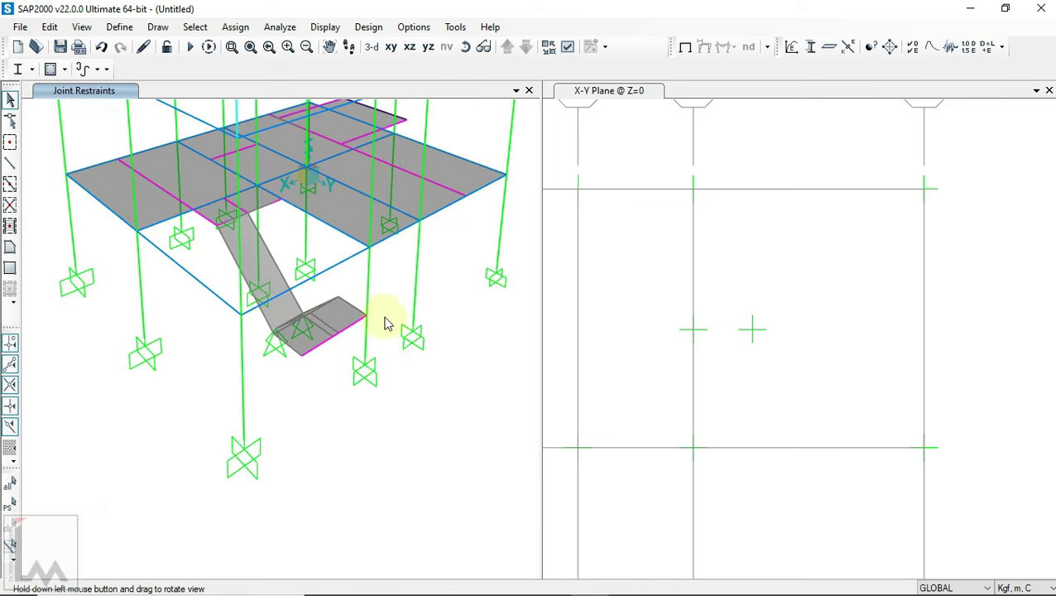
pyautogui.click(551, 583)
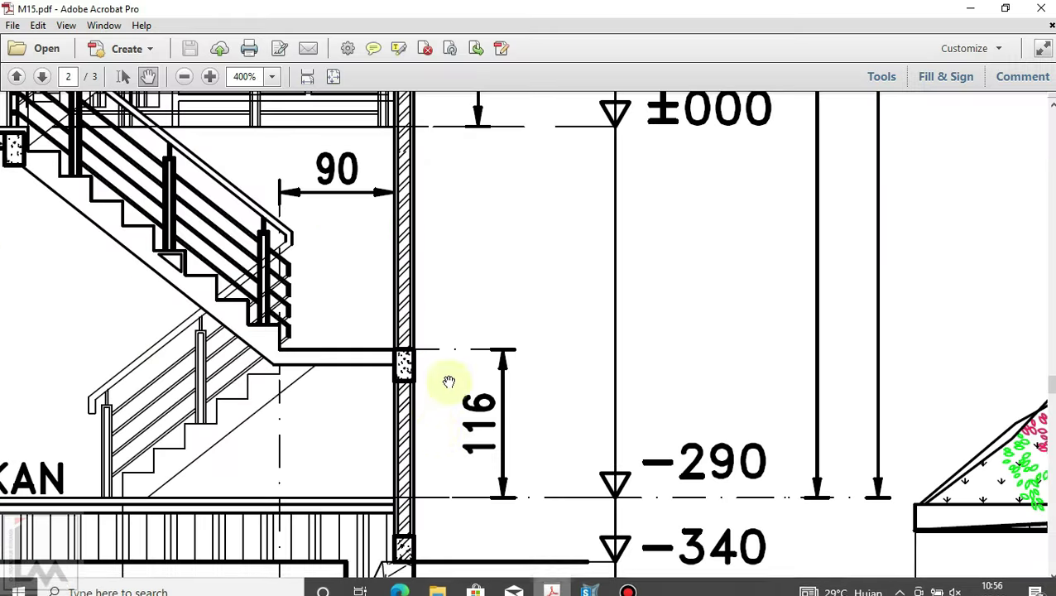
# - Read the 175 landing height on the PDF, then select the landing-joint beam in SAP2000
pyautogui.scroll(3, 463, 397)
pyautogui.scroll(1, 488, 364)
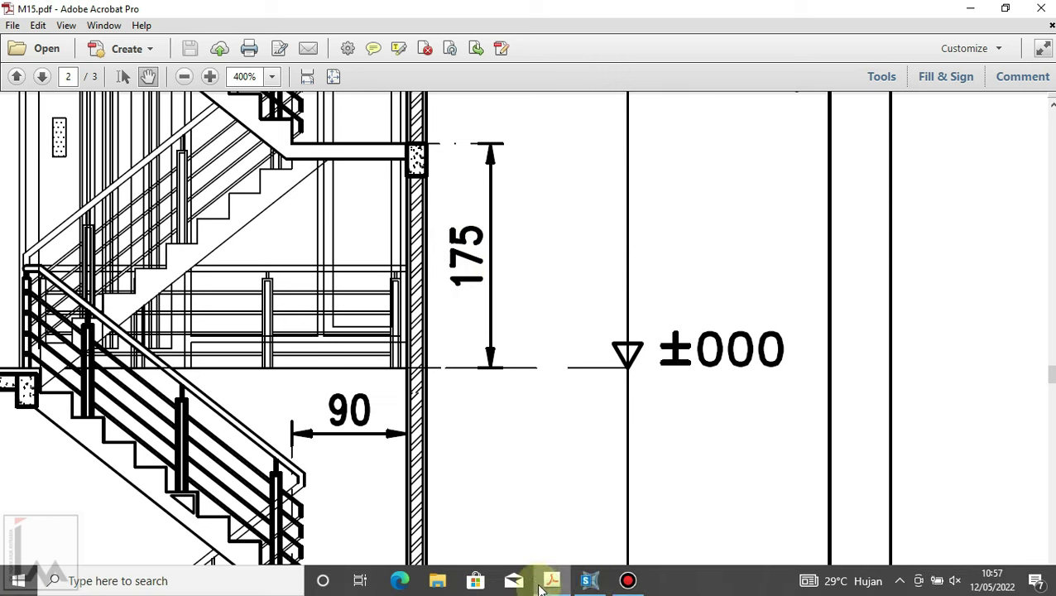
pyautogui.click(588, 583)
pyautogui.scroll(-2, 439, 368)
pyautogui.scroll(5, 378, 365)
pyautogui.click(378, 365)
pyautogui.click(50, 26)
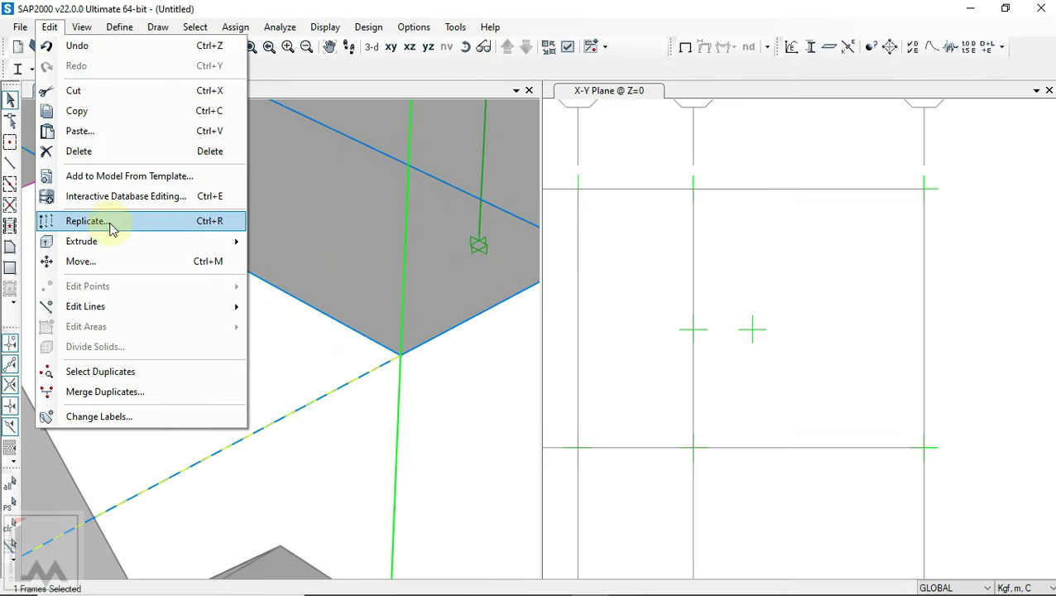
# - Replicate the selected landing beam once with dx 0, dy 0, dz 1.75 m
pyautogui.click(441, 352)
pyautogui.click(436, 343)
pyautogui.click(50, 27)
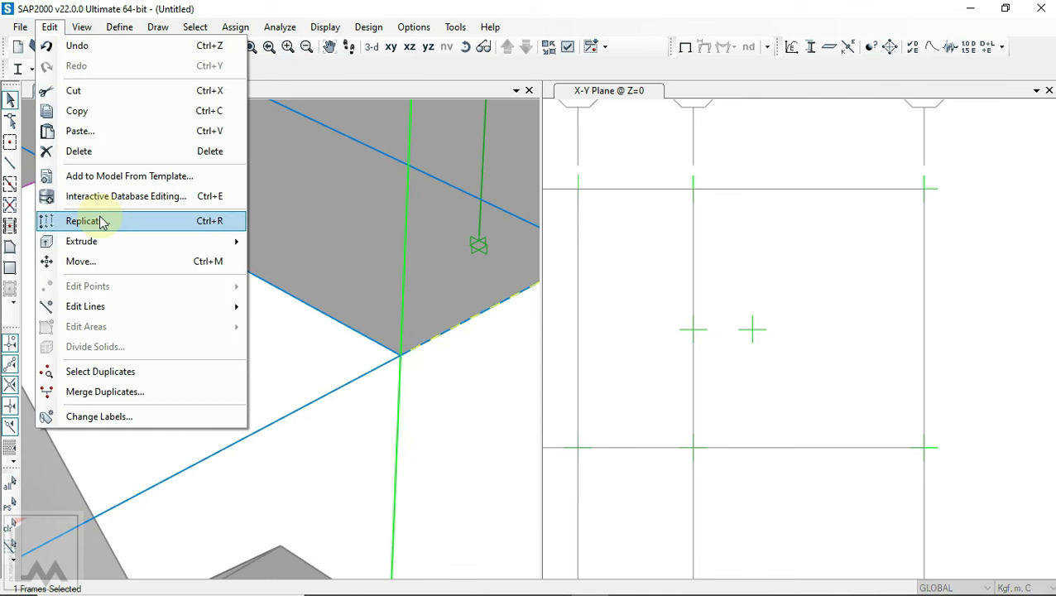
pyautogui.click(99, 221)
pyautogui.moveTo(448, 192); pyautogui.dragTo(383, 197)
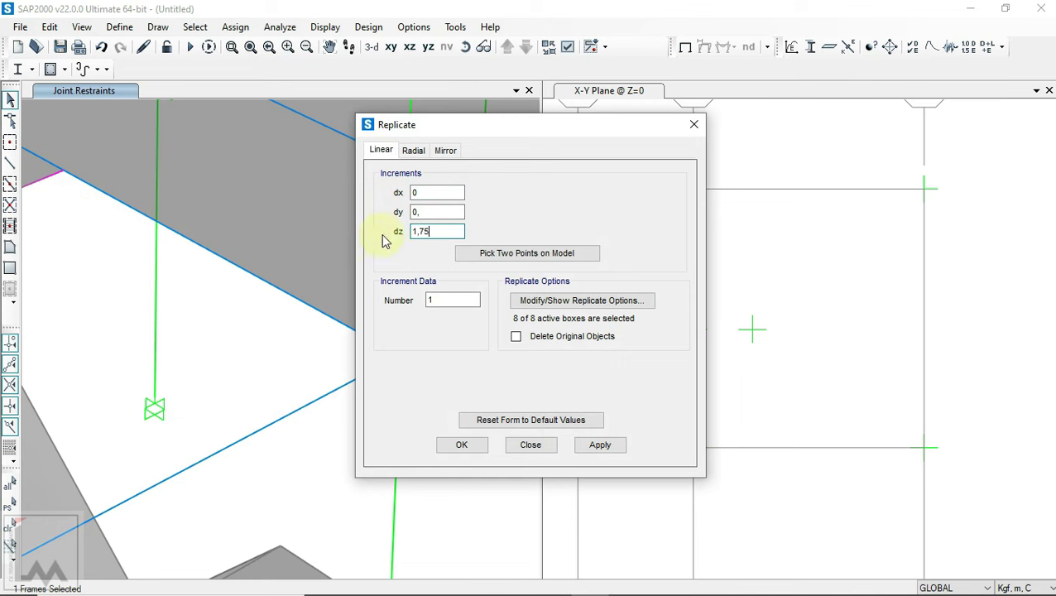
pyautogui.click(600, 447)
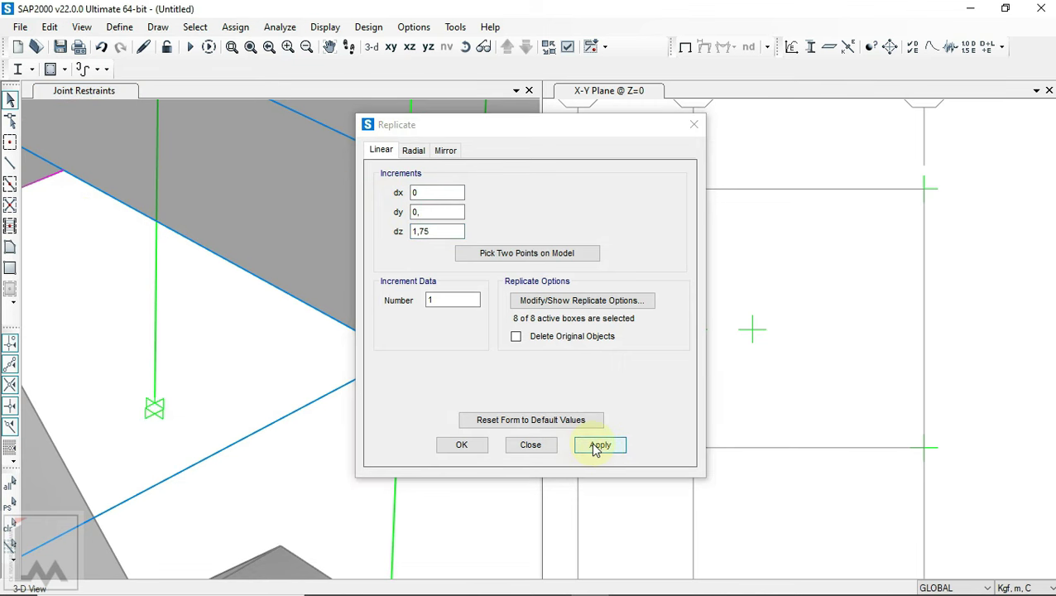
pyautogui.click(462, 444)
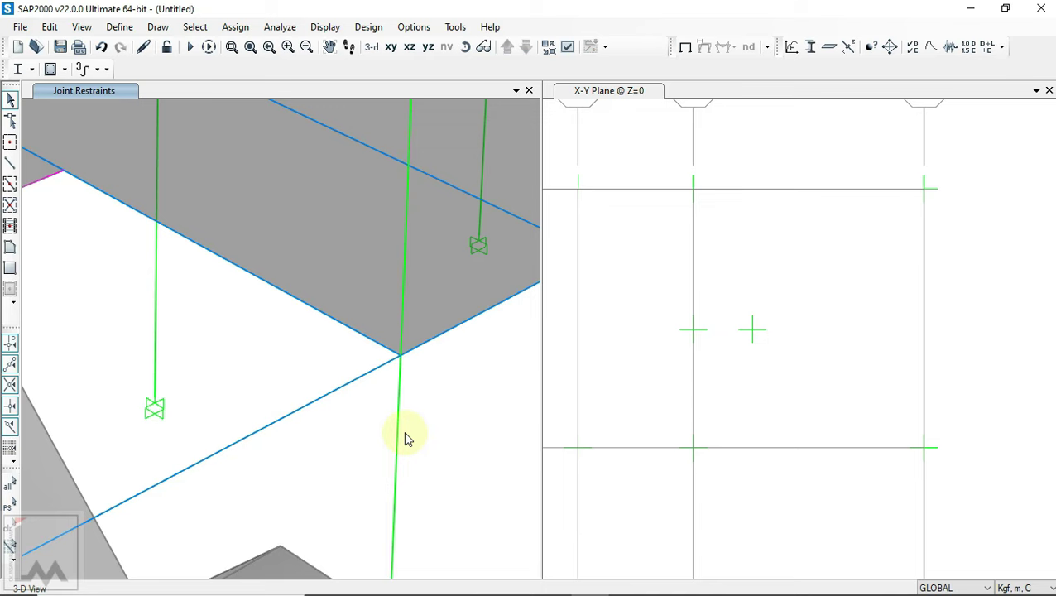
pyautogui.click(10, 161)
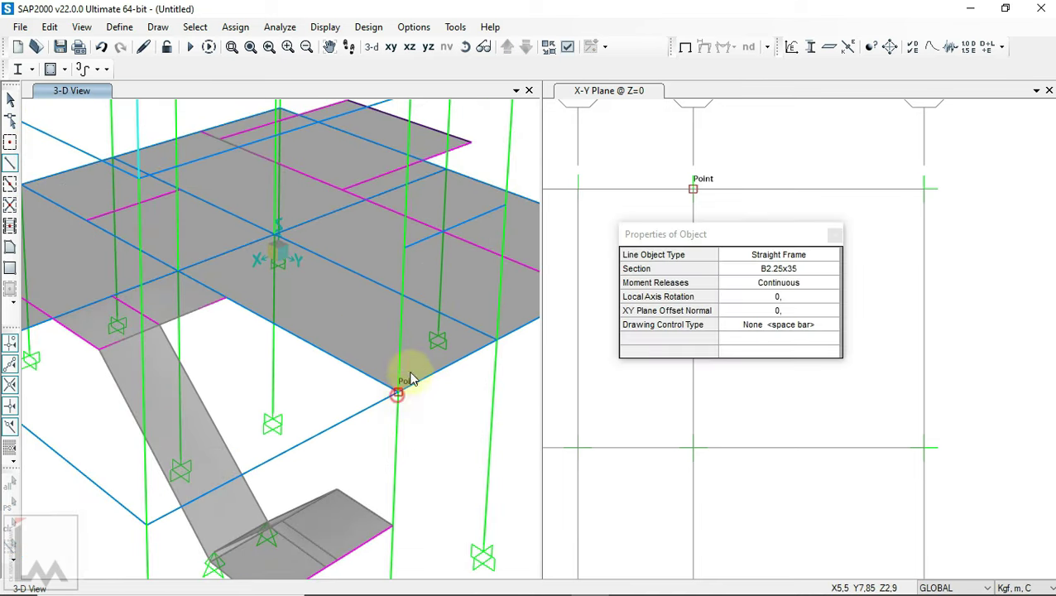
# - Orbit to face the stair and window-select the five lower-flight and landing areas
pyautogui.click(10, 98)
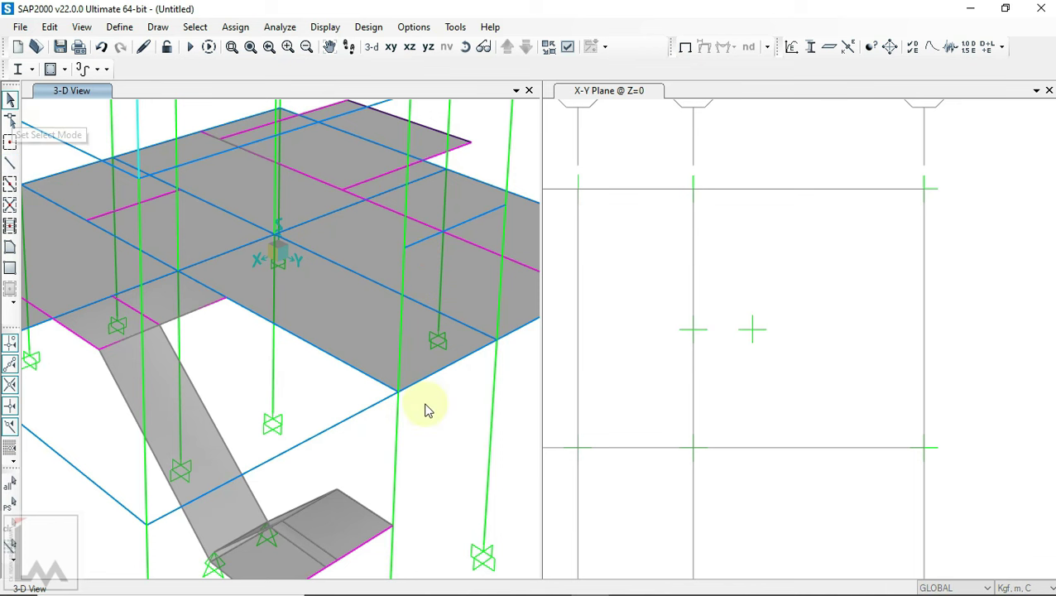
pyautogui.moveTo(427, 408); pyautogui.dragTo(436, 288, button='middle')
pyautogui.click(463, 53)
pyautogui.moveTo(360, 459)
pyautogui.mouseDown()
pyautogui.moveTo(436, 482)
pyautogui.moveTo(387, 476)
pyautogui.mouseUp()
pyautogui.moveTo(289, 239); pyautogui.dragTo(290, 240)
pyautogui.moveTo(323, 499)
pyautogui.mouseDown()
pyautogui.moveTo(141, 405)
pyautogui.moveTo(103, 401)
pyautogui.mouseUp()
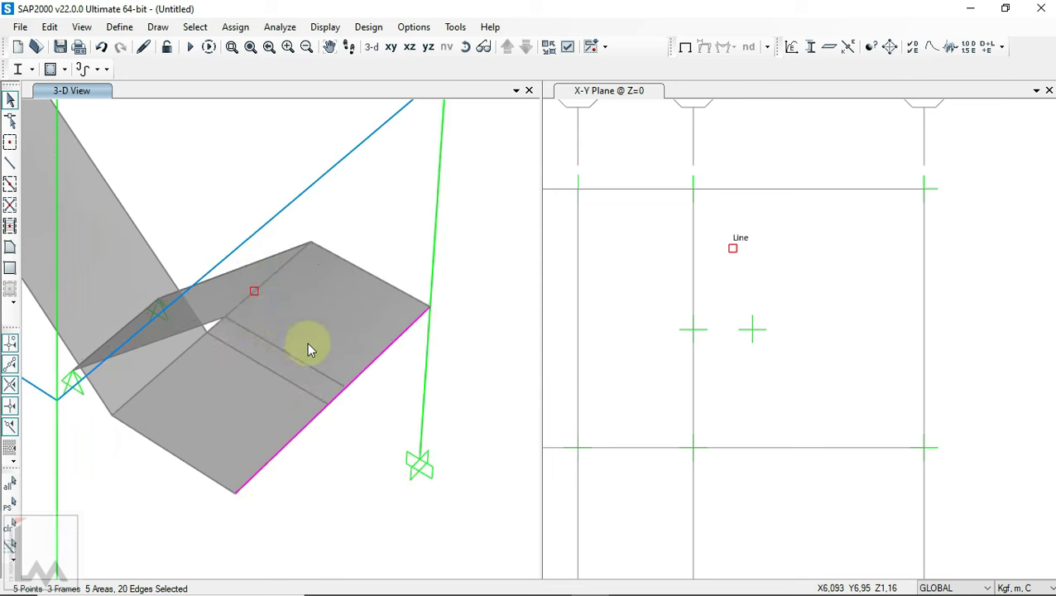
pyautogui.scroll(-3, 306, 348)
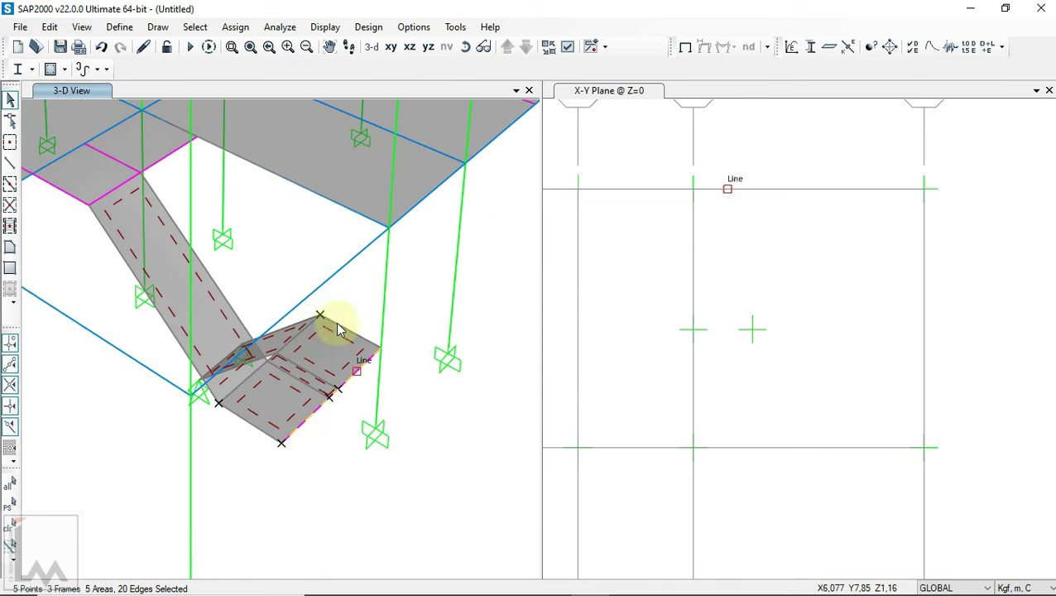
pyautogui.scroll(3, 104, 210)
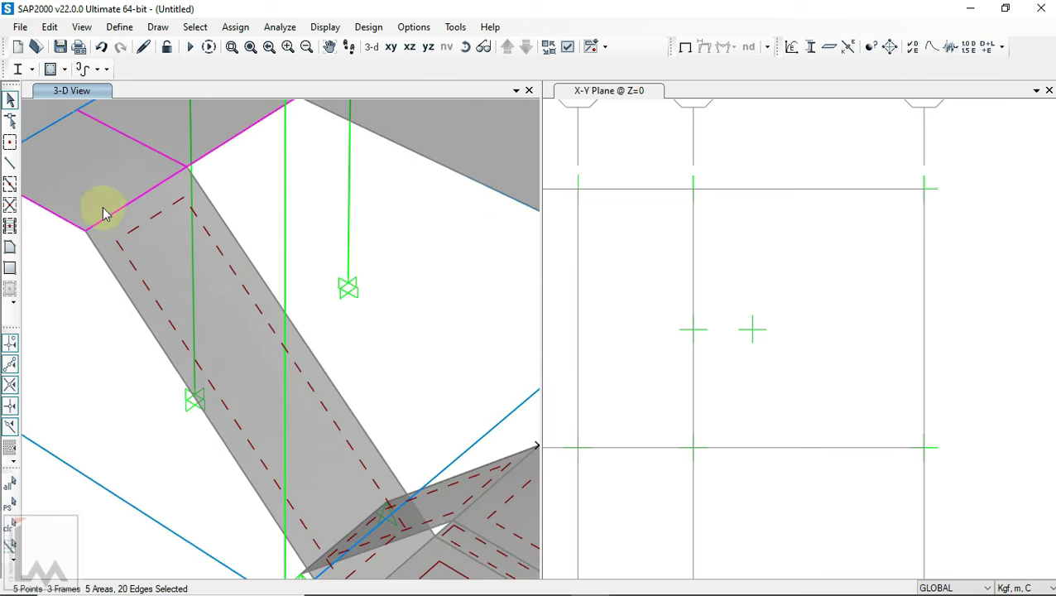
pyautogui.scroll(-4, 116, 219)
pyautogui.scroll(3, 122, 227)
pyautogui.scroll(-2, 290, 311)
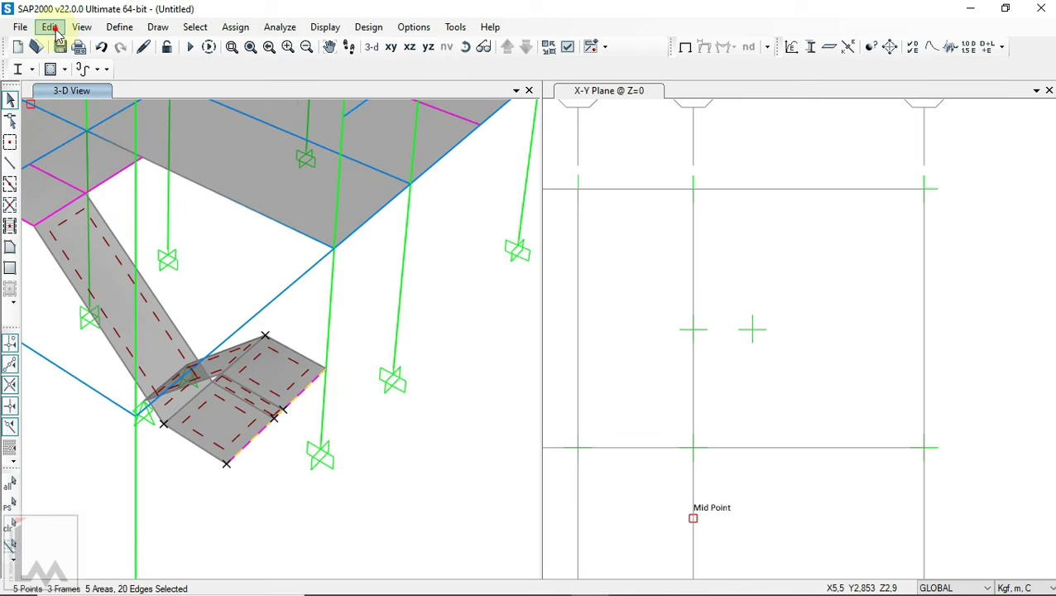
pyautogui.click(50, 27)
# - Replicate the stair flight and landing up dz 3.49 m, picking two model points, then zoom out
pyautogui.click(106, 220)
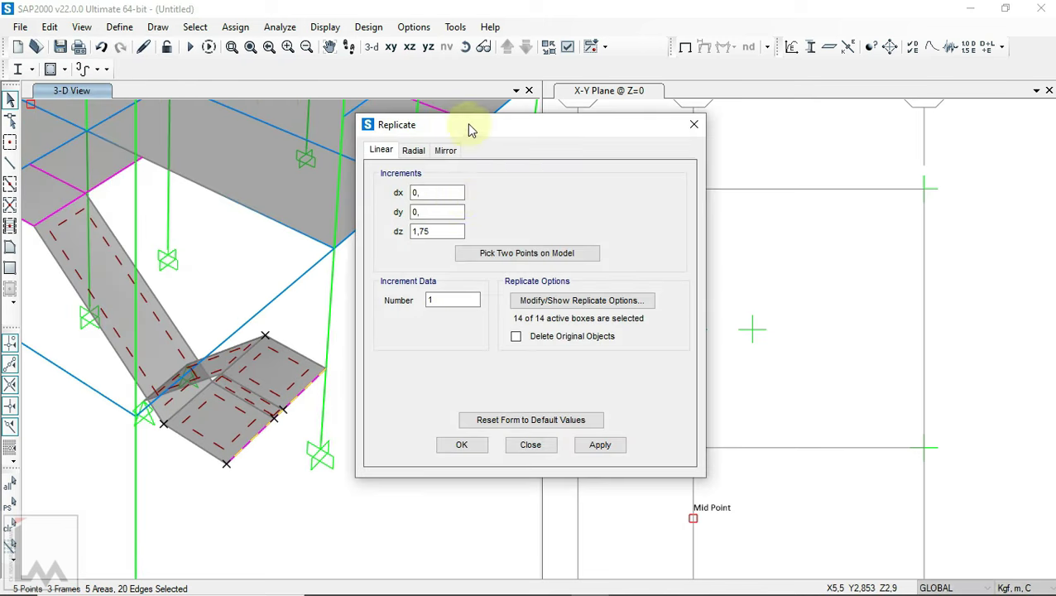
pyautogui.moveTo(469, 130); pyautogui.dragTo(693, 190)
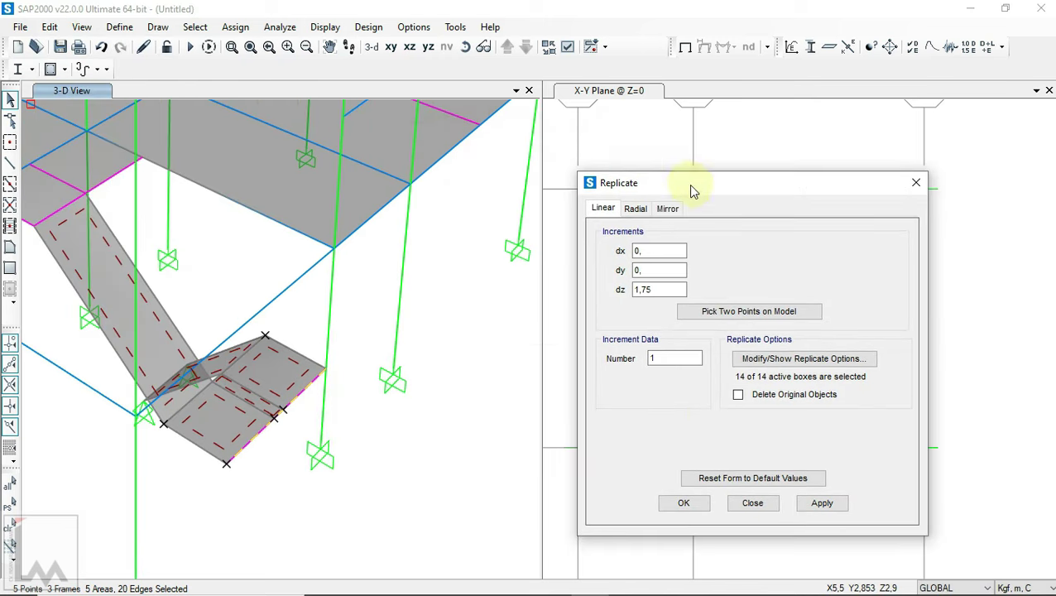
pyautogui.click(741, 314)
pyautogui.click(327, 369)
pyautogui.click(343, 113)
pyautogui.click(686, 503)
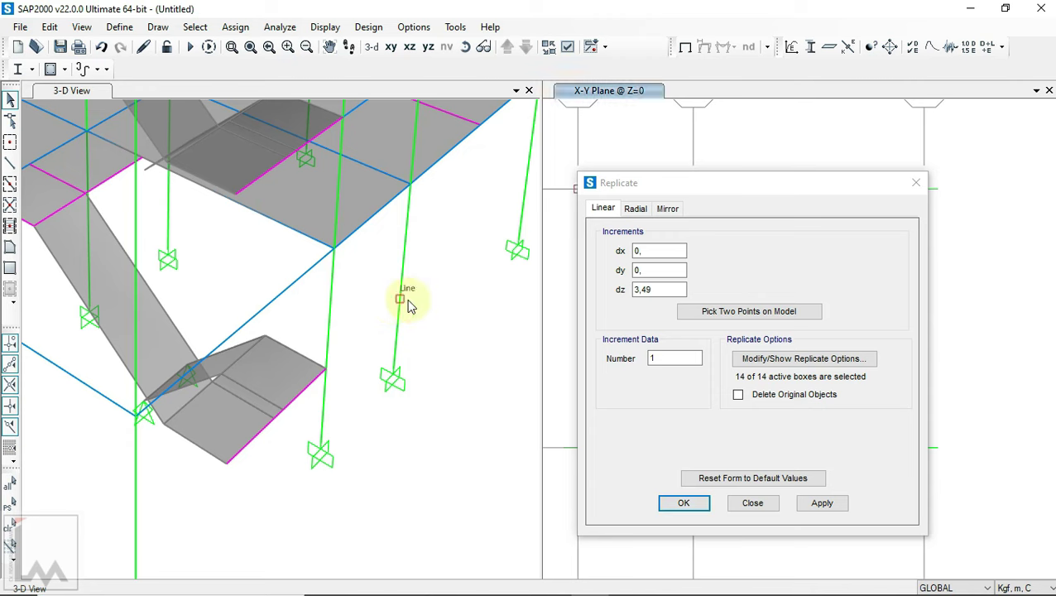
pyautogui.moveTo(426, 271); pyautogui.dragTo(461, 451, button='middle')
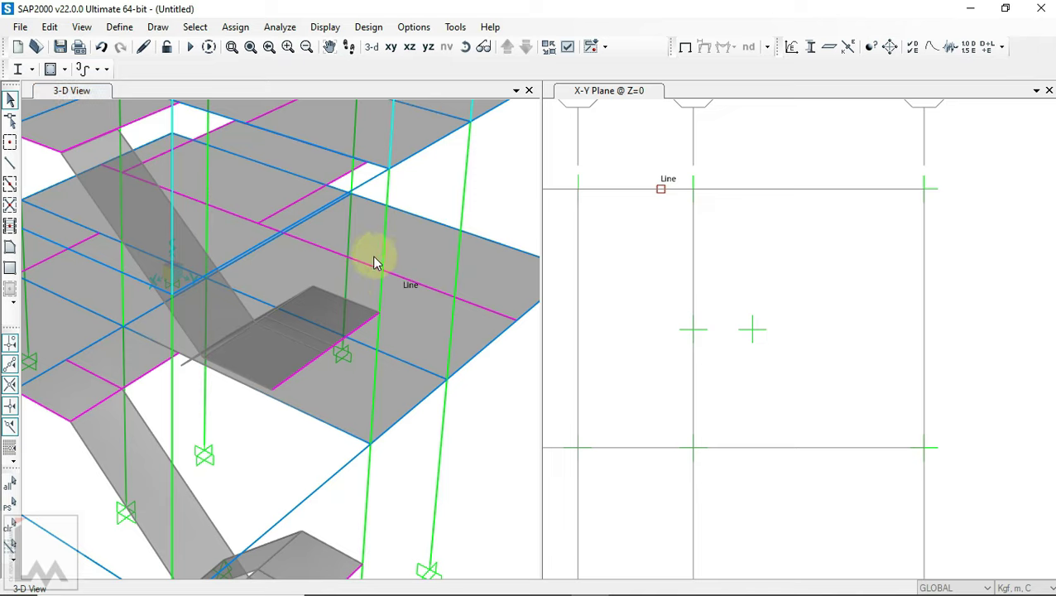
pyautogui.press('F3')
pyautogui.click(466, 47)
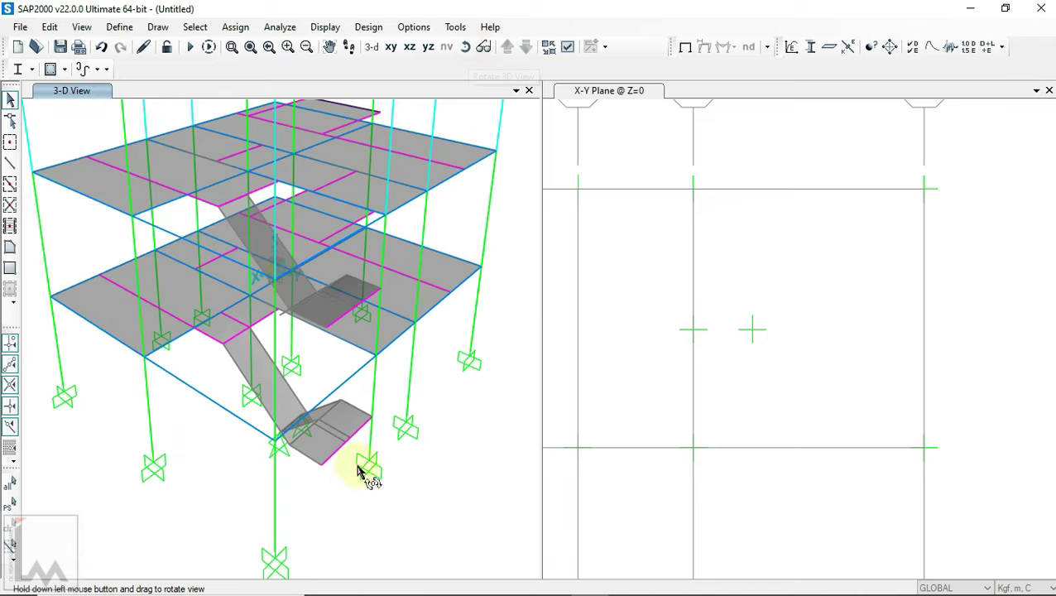
# - Move the upper flight's end points by dy -0.805 and dz -0.59 m to the slab edge
pyautogui.moveTo(370, 483)
pyautogui.mouseDown()
pyautogui.moveTo(572, 513)
pyautogui.moveTo(583, 407)
pyautogui.moveTo(375, 395)
pyautogui.moveTo(349, 487)
pyautogui.moveTo(508, 488)
pyautogui.moveTo(242, 322)
pyautogui.moveTo(288, 134)
pyautogui.mouseUp()
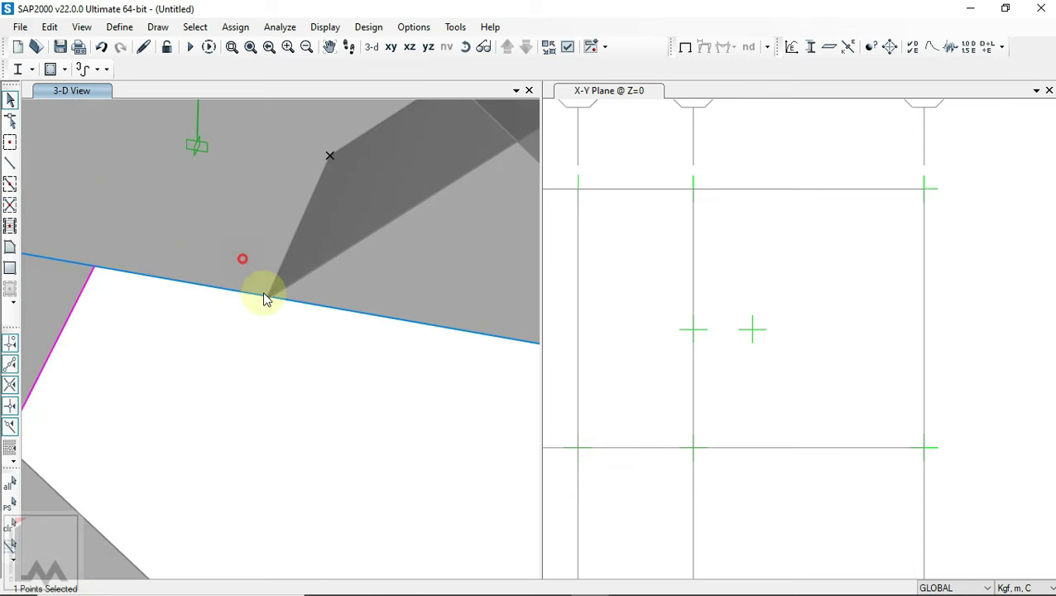
pyautogui.click(49, 26)
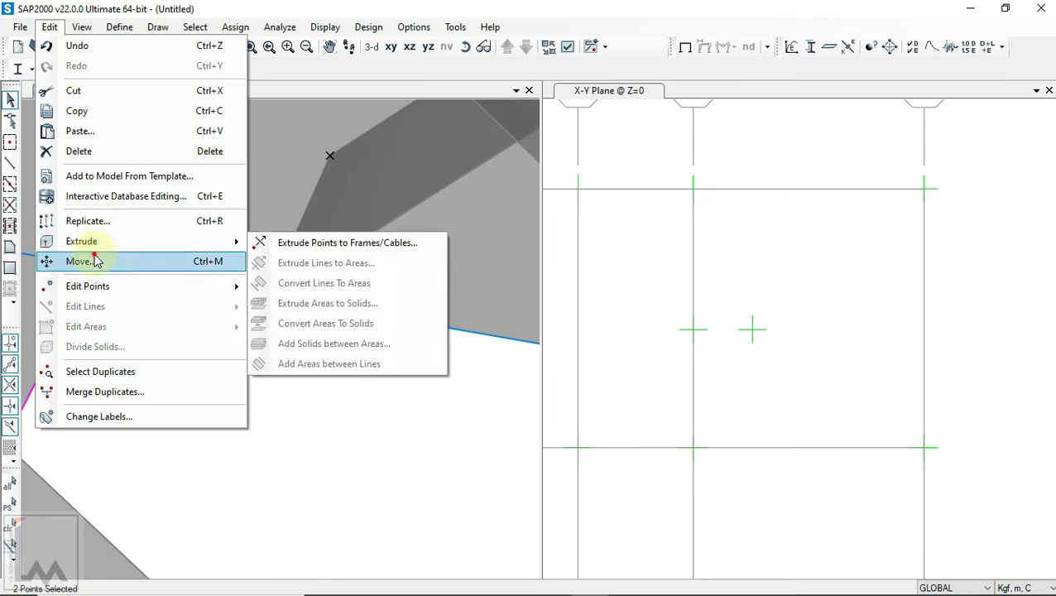
pyautogui.click(76, 259)
pyautogui.moveTo(532, 208); pyautogui.dragTo(791, 238)
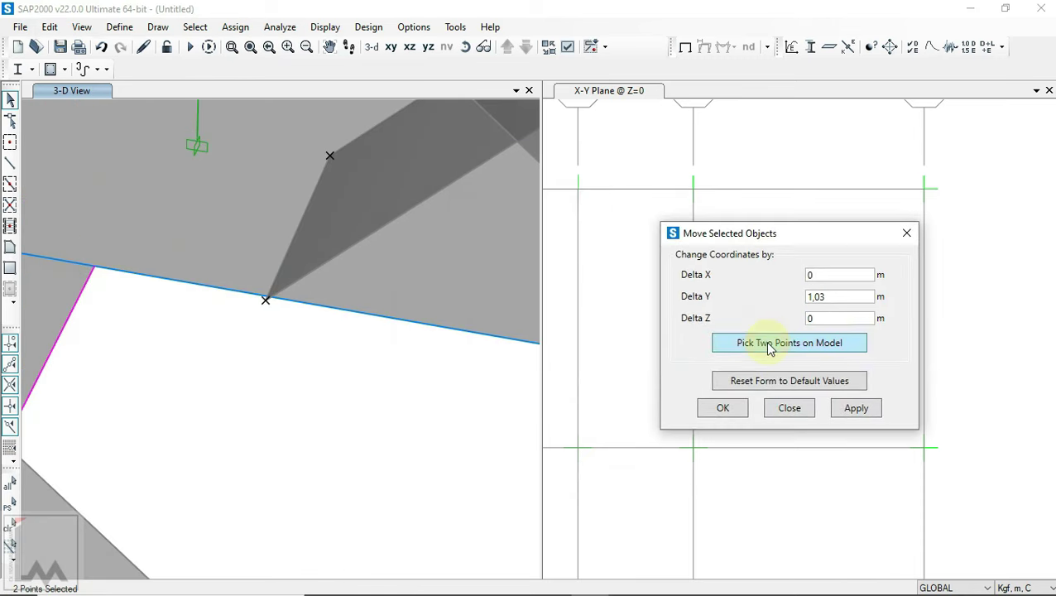
pyautogui.click(767, 343)
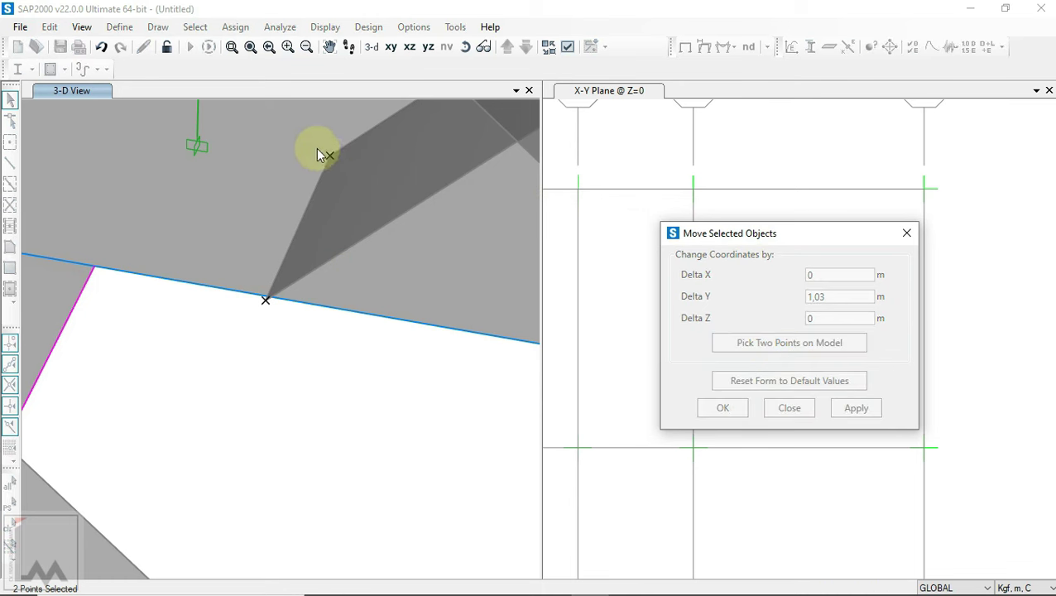
pyautogui.click(98, 273)
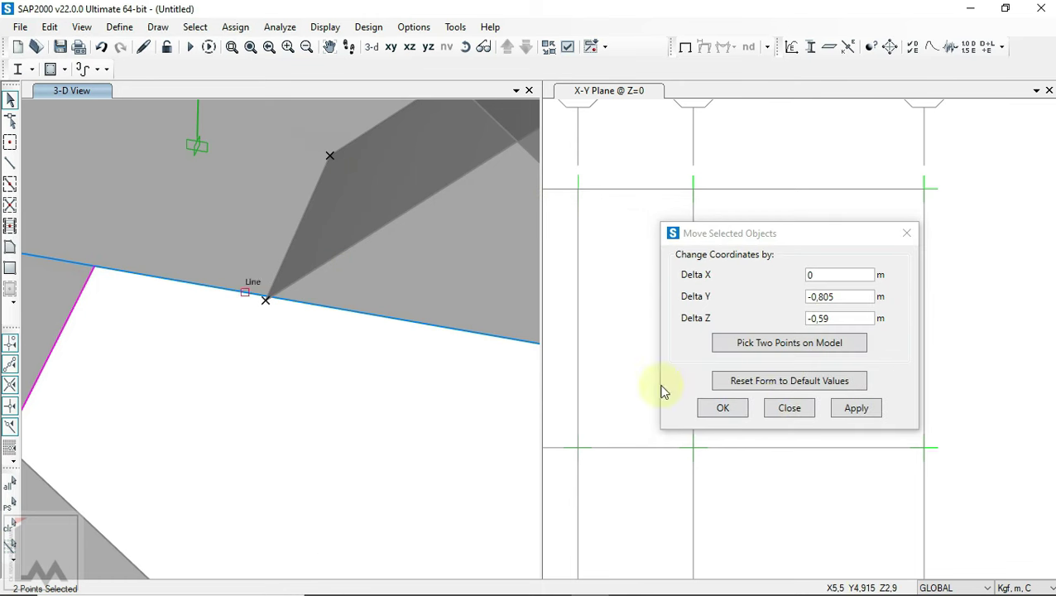
pyautogui.click(854, 409)
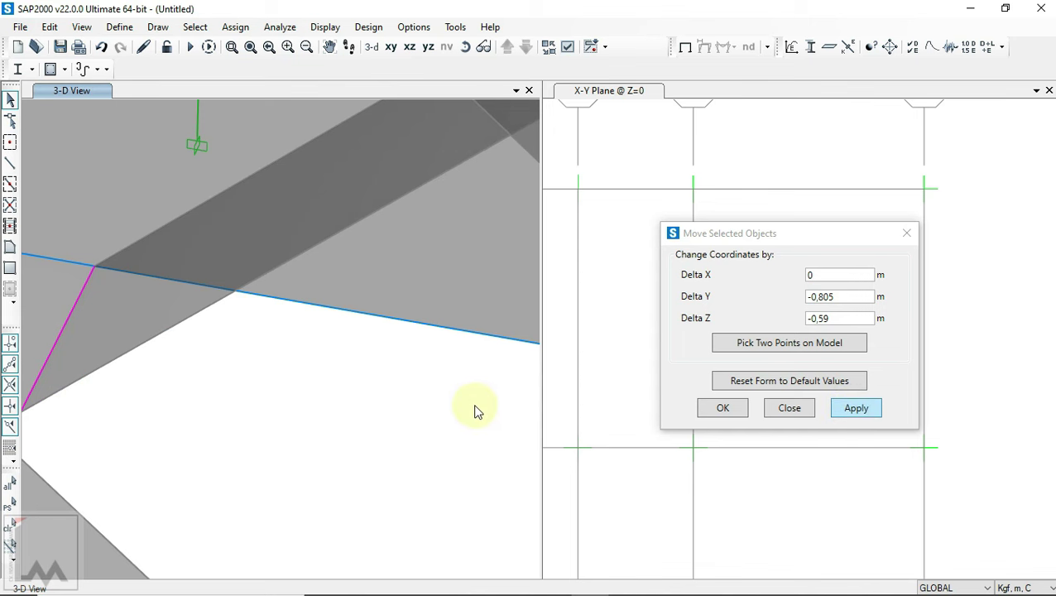
pyautogui.scroll(-3, 340, 404)
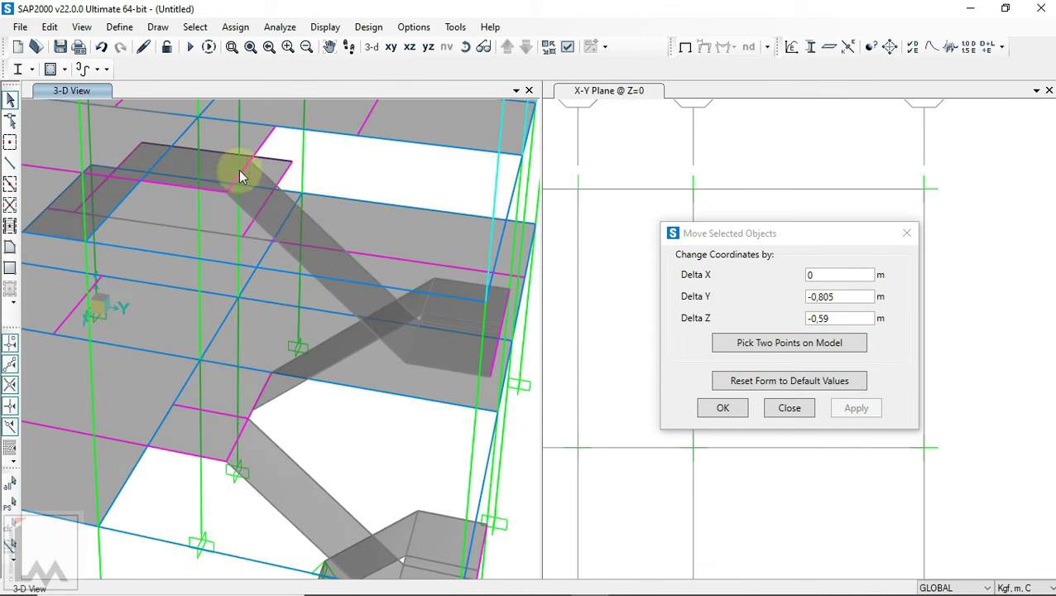
pyautogui.scroll(5, 239, 174)
# - Select the flight's corner point and shift it 0.01 m up in Z to close the gap
pyautogui.click(468, 48)
pyautogui.moveTo(412, 165)
pyautogui.mouseDown()
pyautogui.moveTo(385, 234)
pyautogui.moveTo(198, 448)
pyautogui.mouseUp()
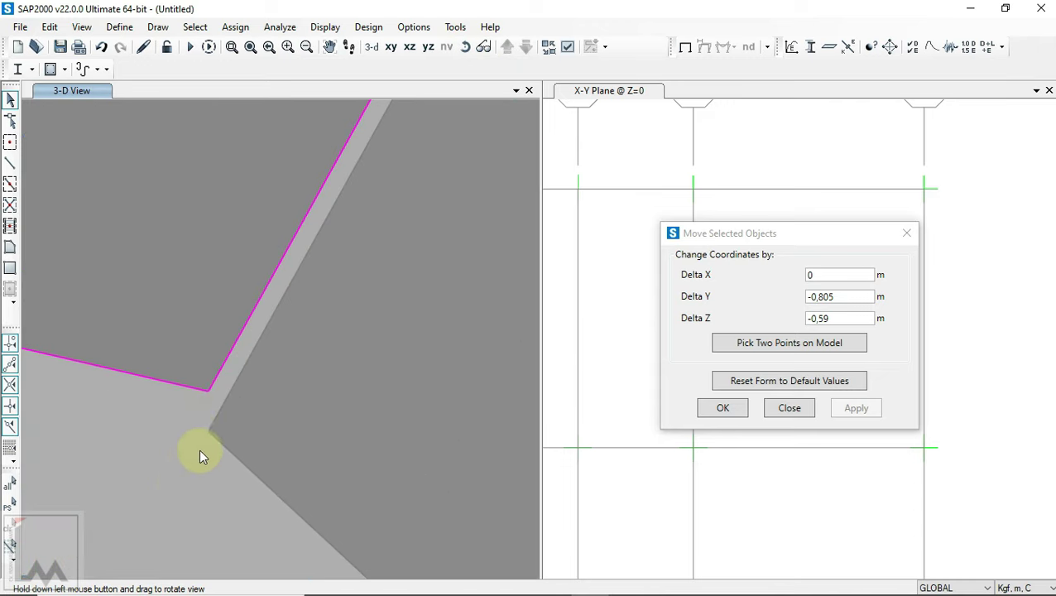
pyautogui.moveTo(246, 468); pyautogui.dragTo(242, 471)
pyautogui.scroll(-3, 192, 488)
pyautogui.scroll(3, 292, 309)
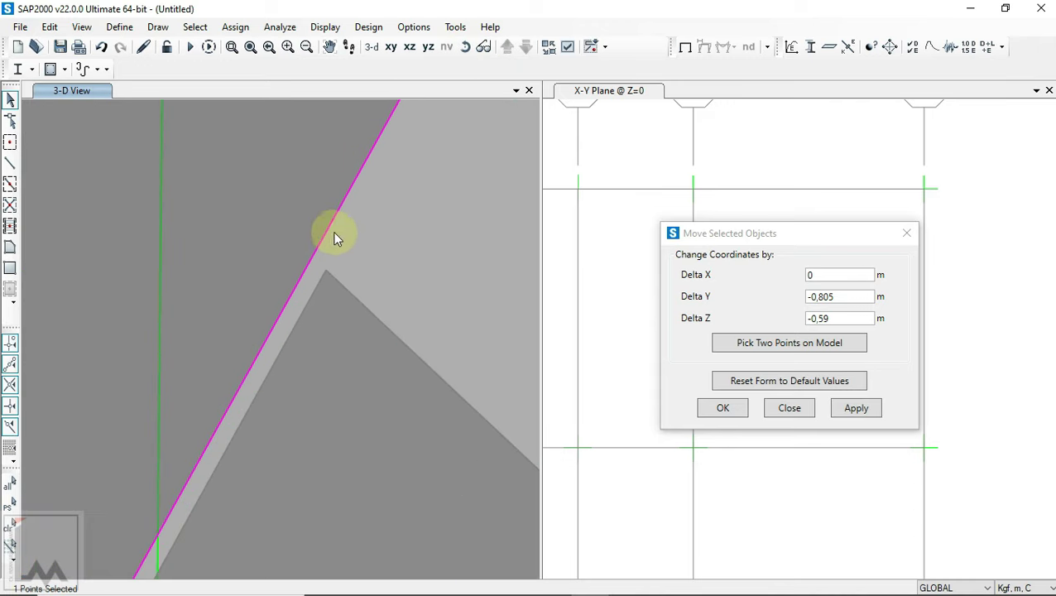
pyautogui.click(789, 350)
pyautogui.scroll(-3, 394, 266)
pyautogui.scroll(3, 323, 392)
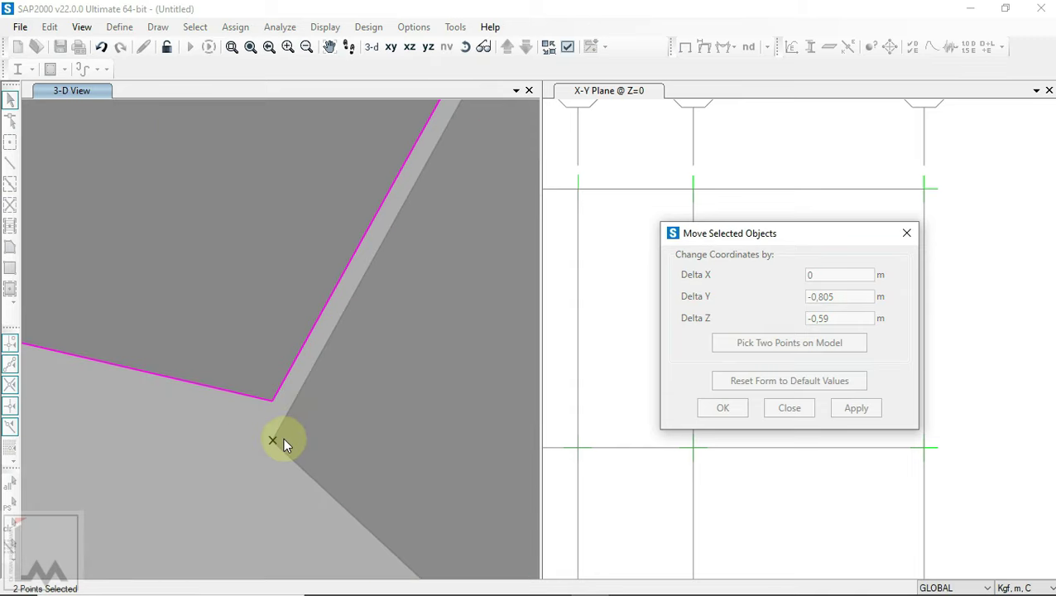
pyautogui.click(273, 440)
pyautogui.click(275, 401)
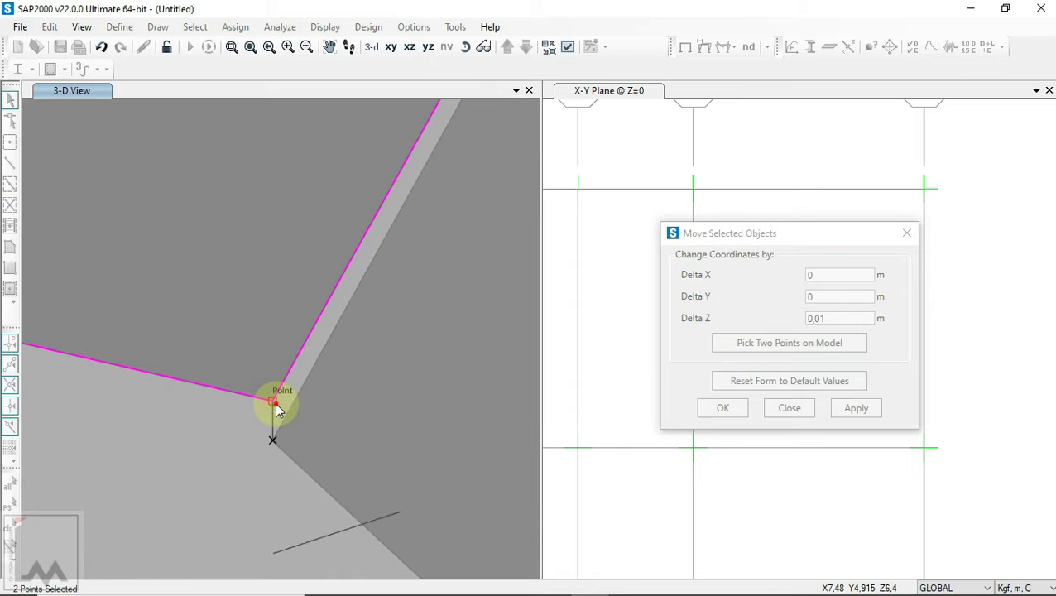
pyautogui.click(723, 408)
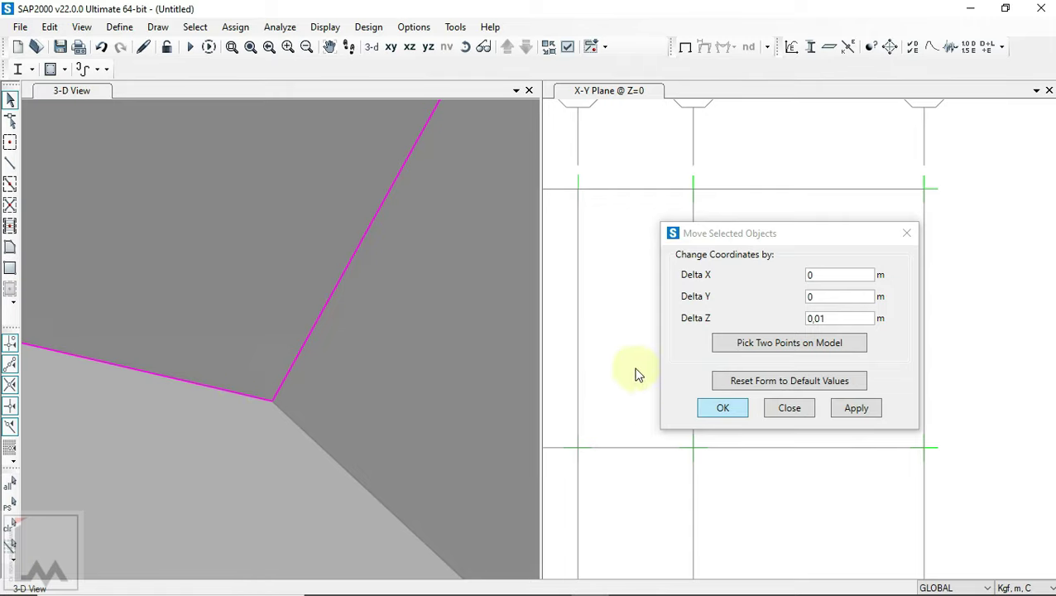
pyautogui.scroll(-2, 283, 381)
pyautogui.scroll(-3, 283, 381)
# - Orbit to the stair landing and select the magenta beam along the slab edge
pyautogui.click(485, 46)
pyautogui.moveTo(483, 382)
pyautogui.mouseDown()
pyautogui.moveTo(292, 320)
pyautogui.moveTo(247, 275)
pyautogui.moveTo(130, 207)
pyautogui.moveTo(459, 262)
pyautogui.moveTo(539, 336)
pyautogui.moveTo(384, 365)
pyautogui.moveTo(142, 318)
pyautogui.moveTo(294, 322)
pyautogui.moveTo(283, 348)
pyautogui.moveTo(115, 344)
pyautogui.moveTo(181, 348)
pyautogui.mouseUp()
pyautogui.scroll(3, 189, 294)
pyautogui.scroll(2, 281, 285)
pyautogui.click(269, 281)
pyautogui.click(291, 296)
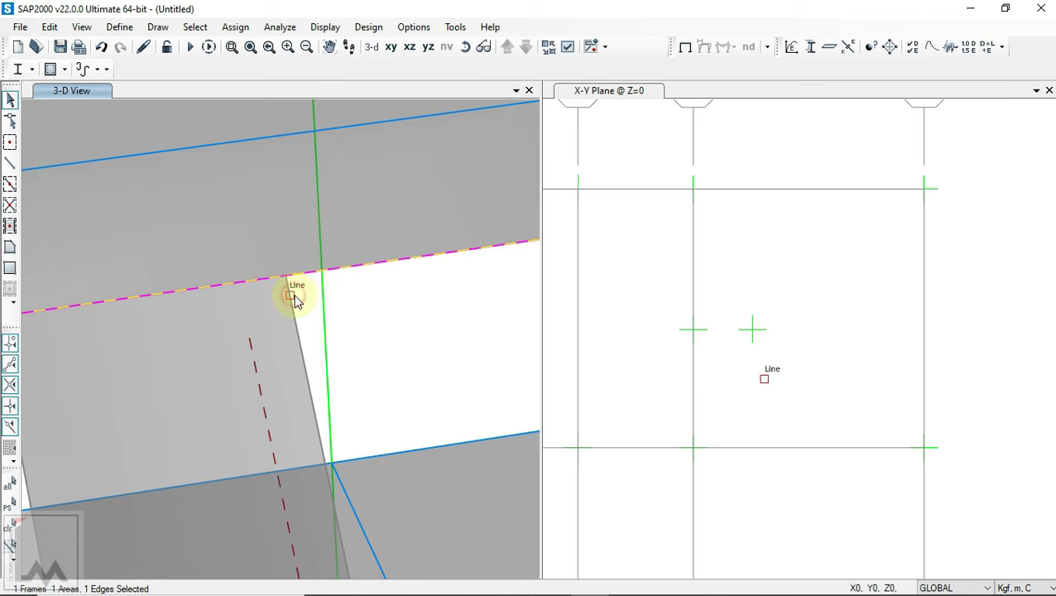
pyautogui.scroll(-2, 292, 297)
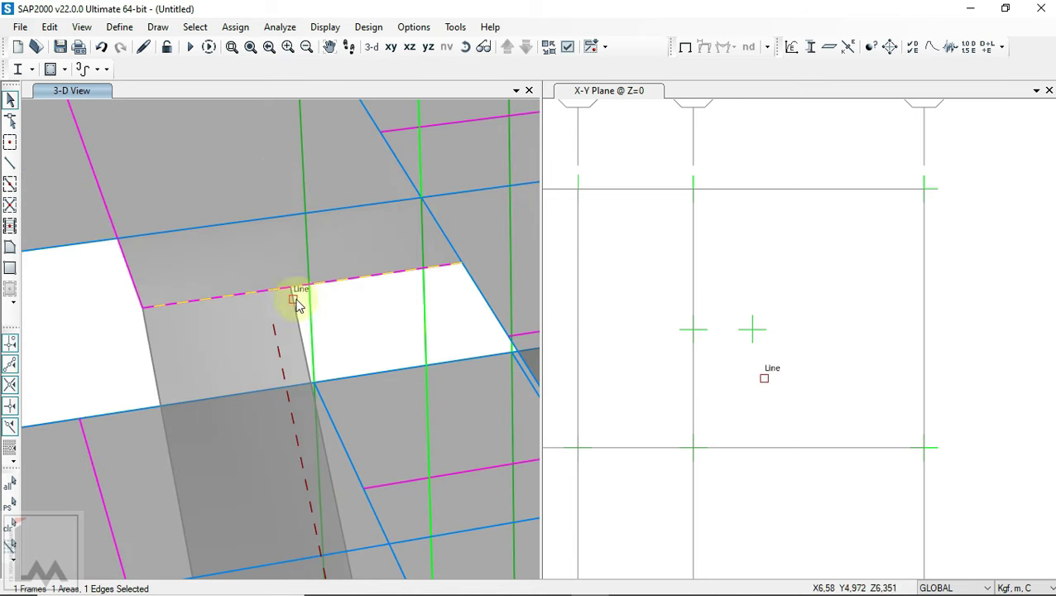
pyautogui.click(10, 163)
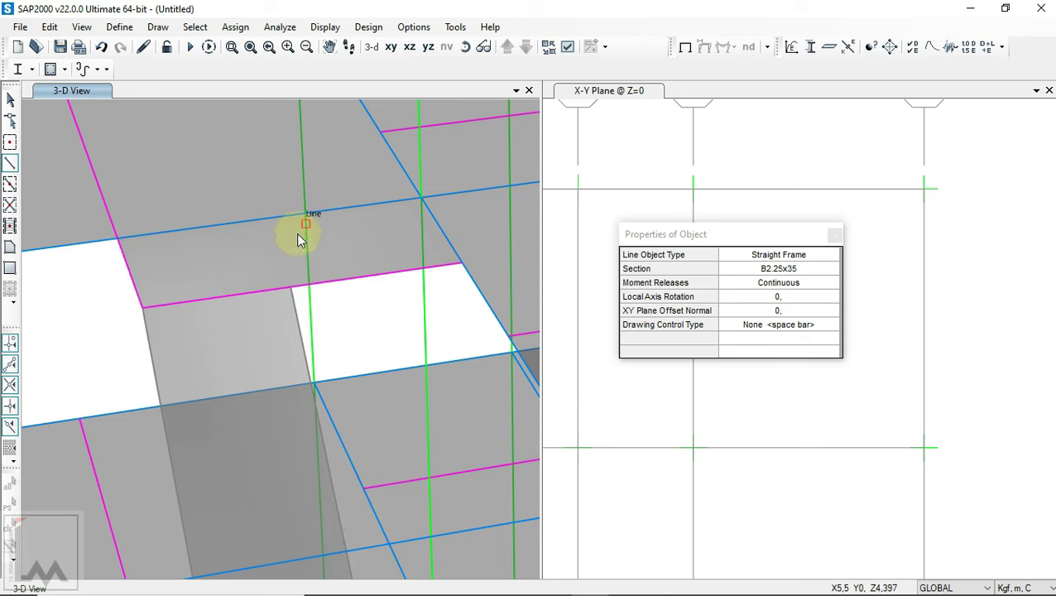
pyautogui.click(11, 99)
pyautogui.scroll(3, 268, 294)
# - Divide the magenta beam at the landing corner joint using Break at Intersections with Selected Joints
pyautogui.click(308, 273)
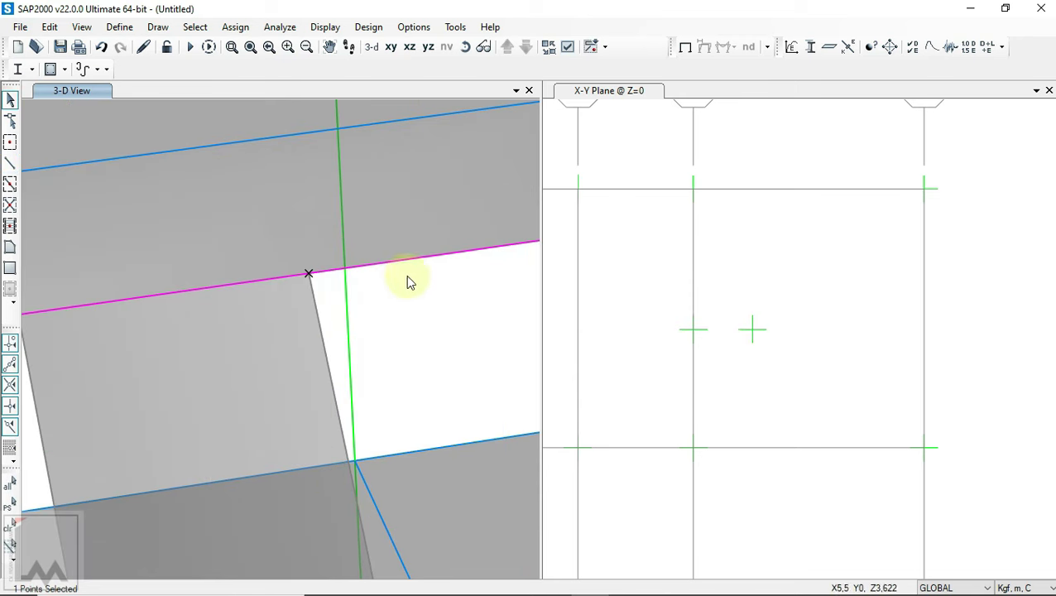
pyautogui.click(385, 262)
pyautogui.click(47, 27)
pyautogui.moveTo(86, 306)
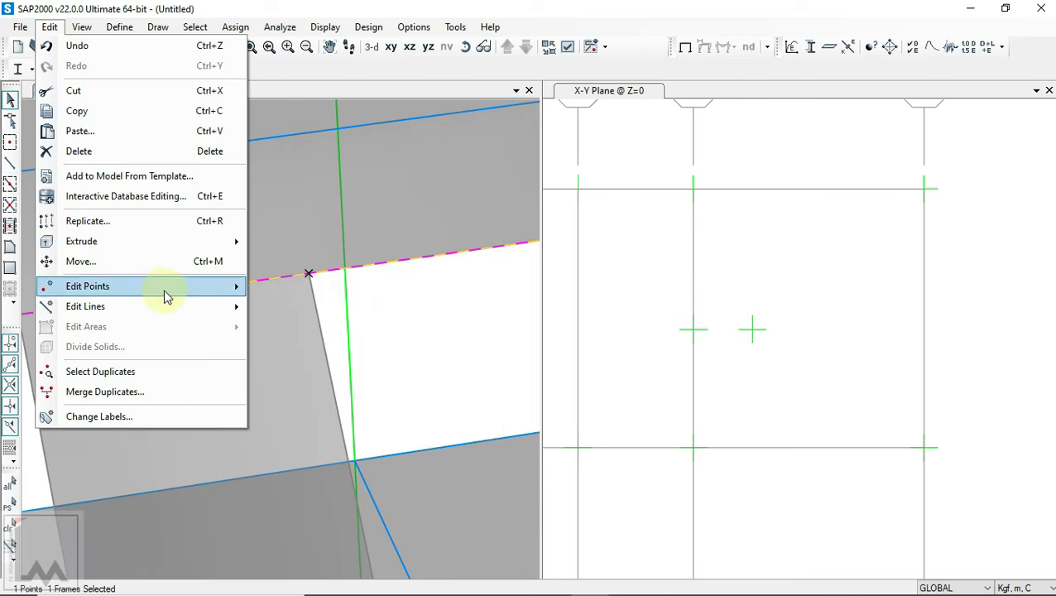
pyautogui.click(278, 311)
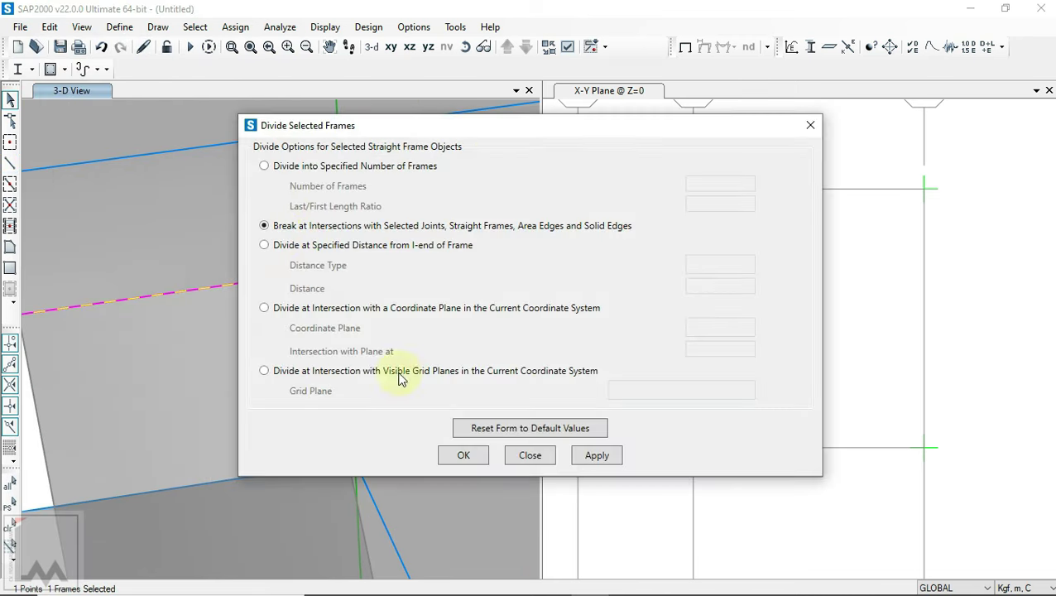
pyautogui.click(467, 456)
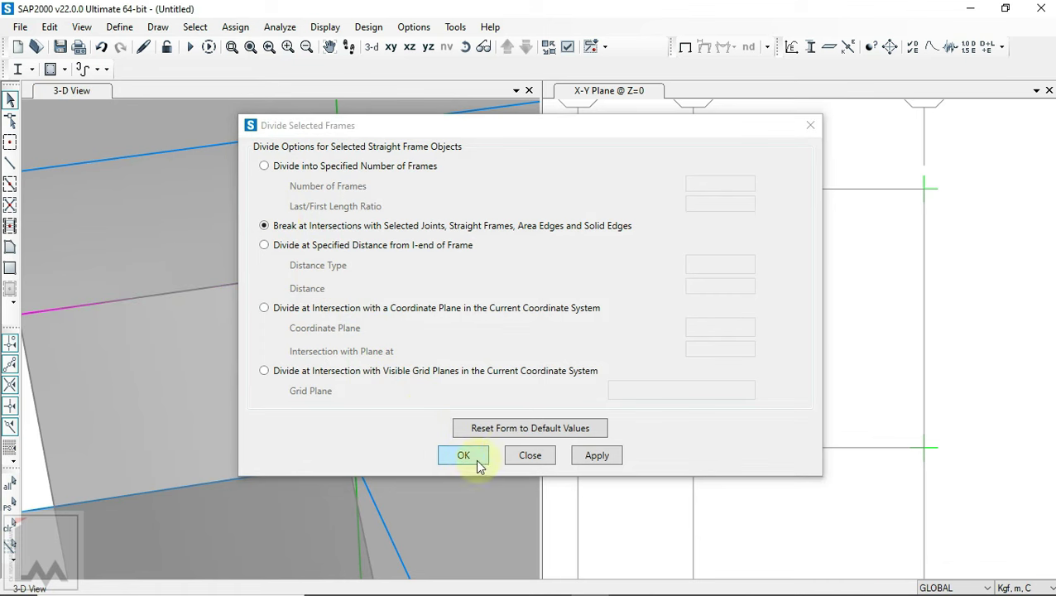
pyautogui.click(509, 455)
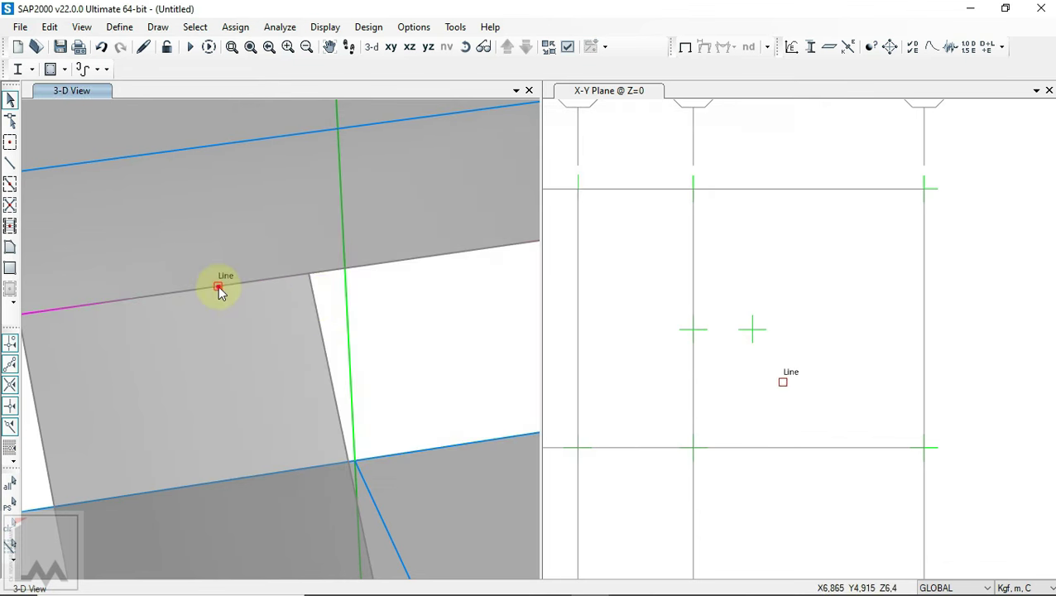
pyautogui.click(218, 285)
pyautogui.scroll(-2, 223, 288)
pyautogui.click(277, 277)
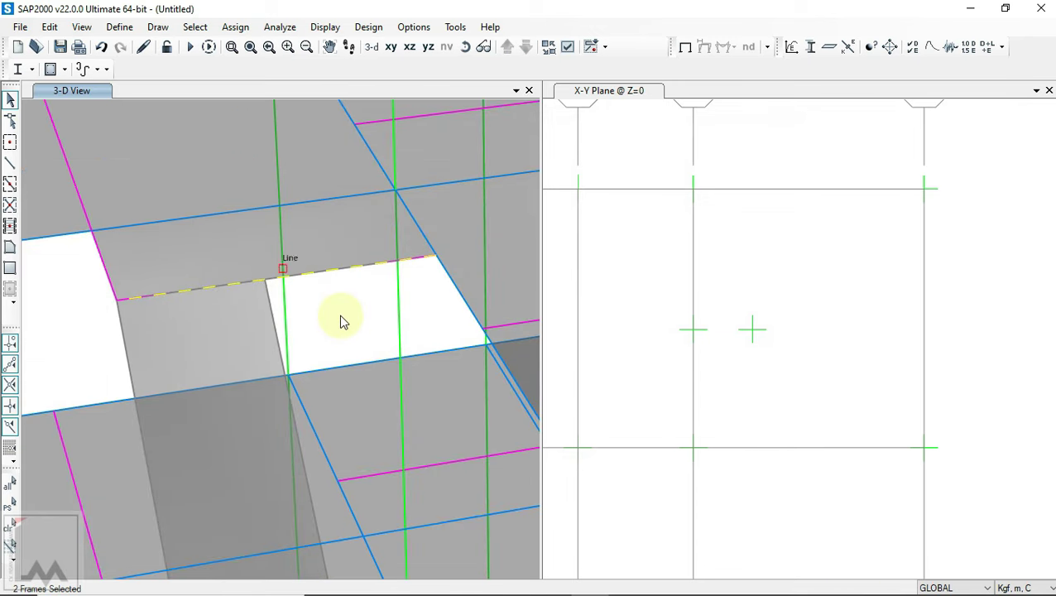
# - Break the other landing's magenta beam at the stair corner joint and check both halves
pyautogui.scroll(-3, 342, 308)
pyautogui.scroll(1, 347, 354)
pyautogui.click(482, 48)
pyautogui.moveTo(389, 323)
pyautogui.mouseDown()
pyautogui.moveTo(389, 479)
pyautogui.moveTo(497, 484)
pyautogui.moveTo(602, 460)
pyautogui.mouseUp()
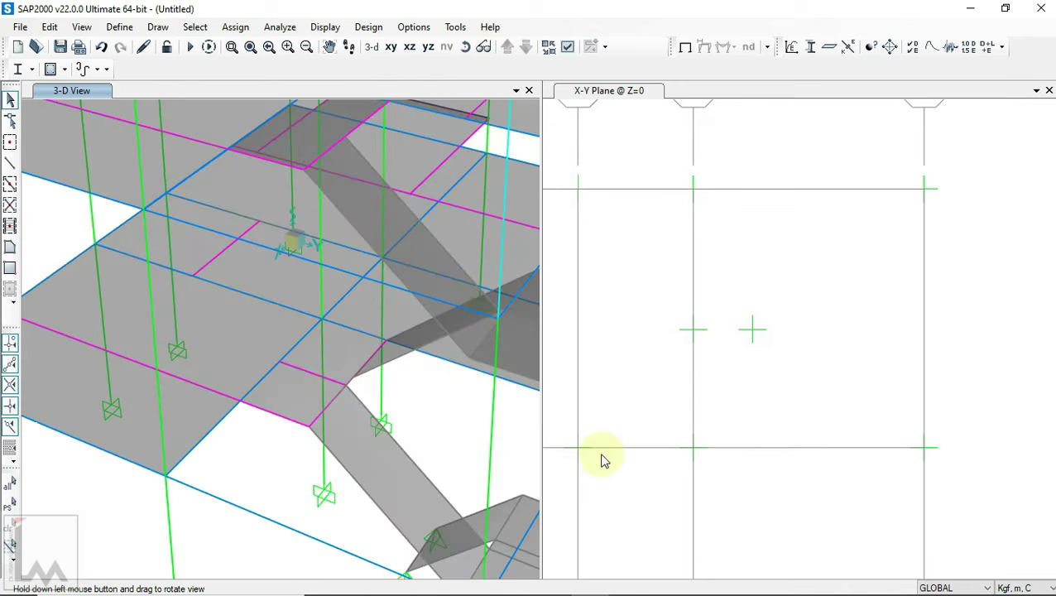
pyautogui.scroll(2, 408, 395)
pyautogui.scroll(1, 278, 360)
pyautogui.scroll(2, 157, 298)
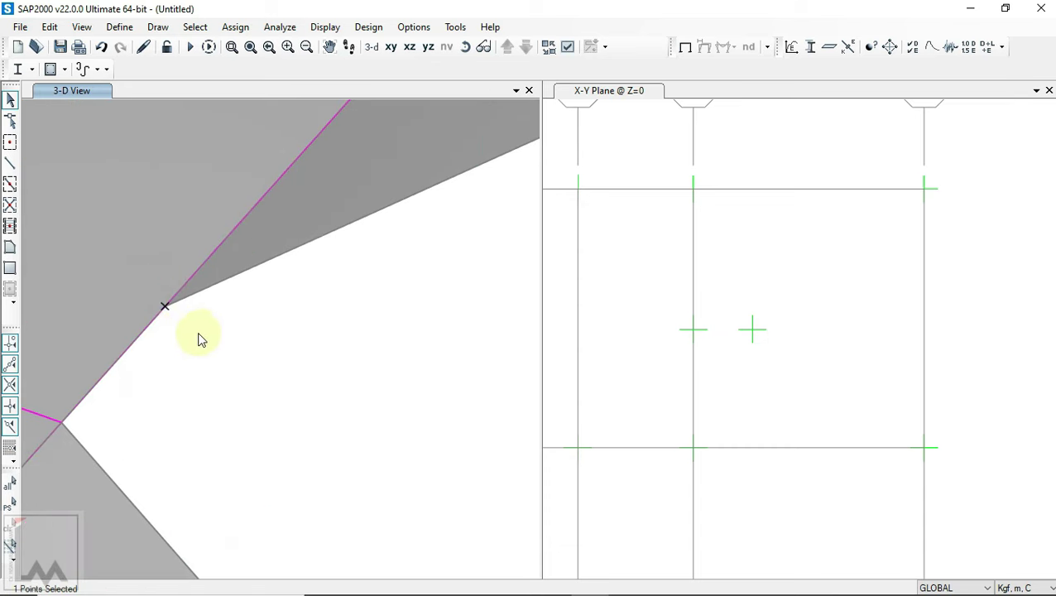
pyautogui.click(146, 328)
pyautogui.click(48, 28)
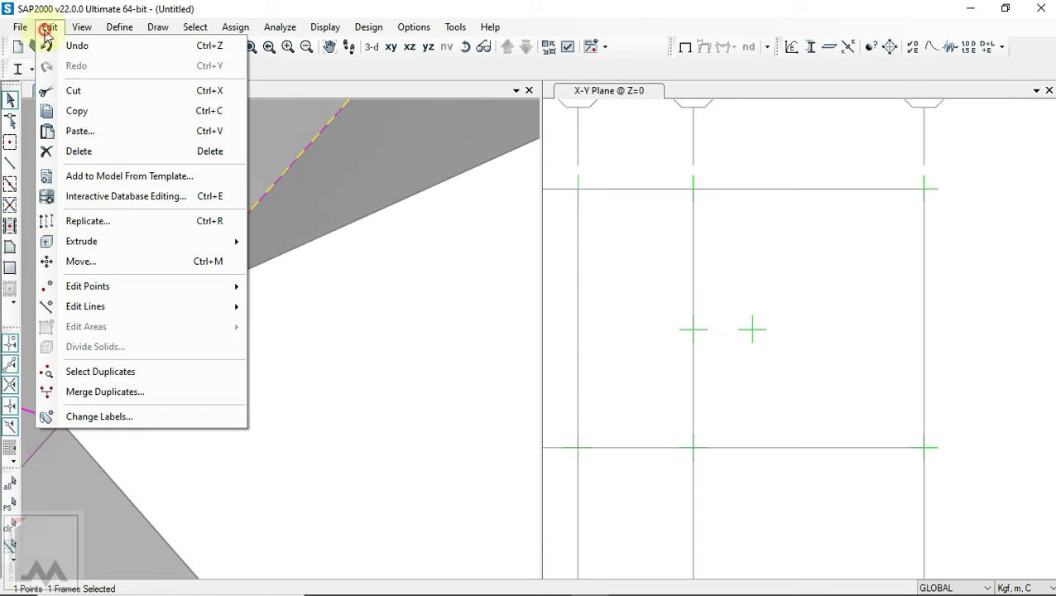
pyautogui.click(301, 307)
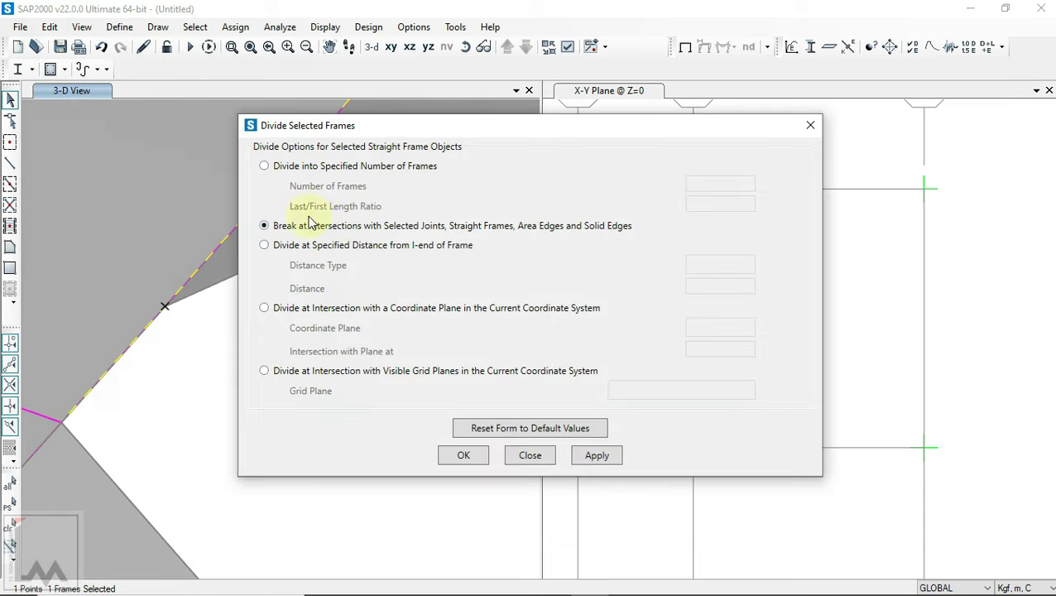
pyautogui.click(468, 458)
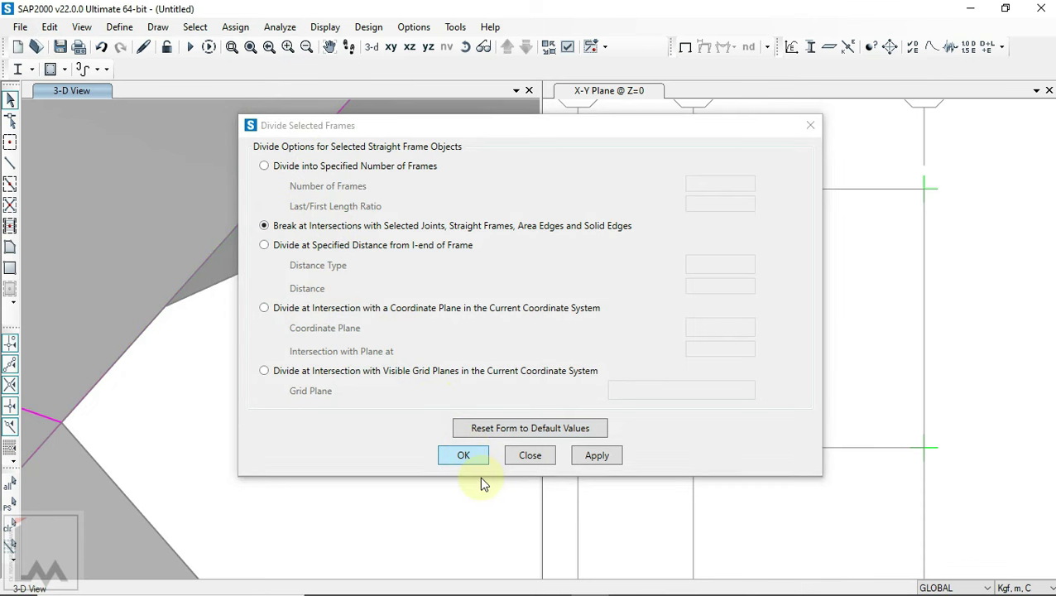
pyautogui.scroll(5, 353, 371)
pyautogui.click(348, 377)
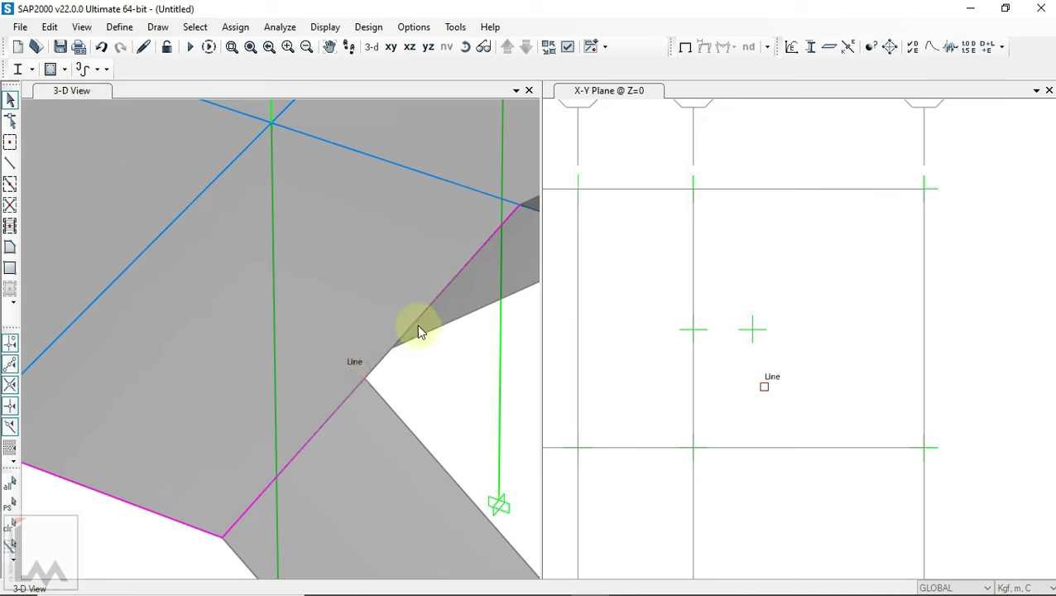
pyautogui.click(449, 282)
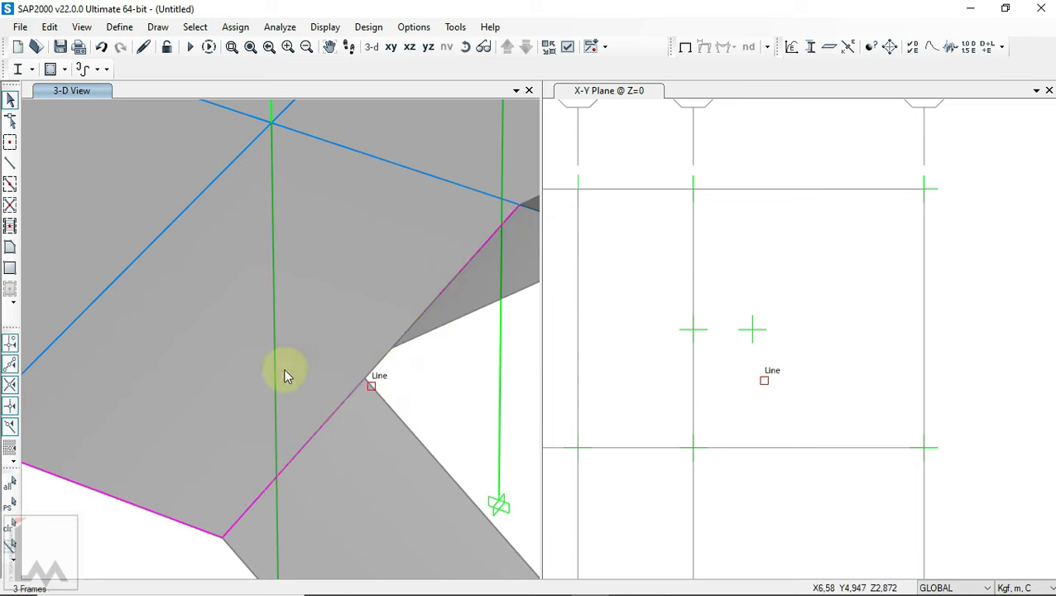
pyautogui.scroll(-2, 354, 377)
pyautogui.scroll(-2, 296, 322)
# - Select the stair column with the landing beam edge and break them at their intersections
pyautogui.click(466, 50)
pyautogui.moveTo(431, 365)
pyautogui.mouseDown()
pyautogui.moveTo(337, 323)
pyautogui.moveTo(410, 440)
pyautogui.mouseUp()
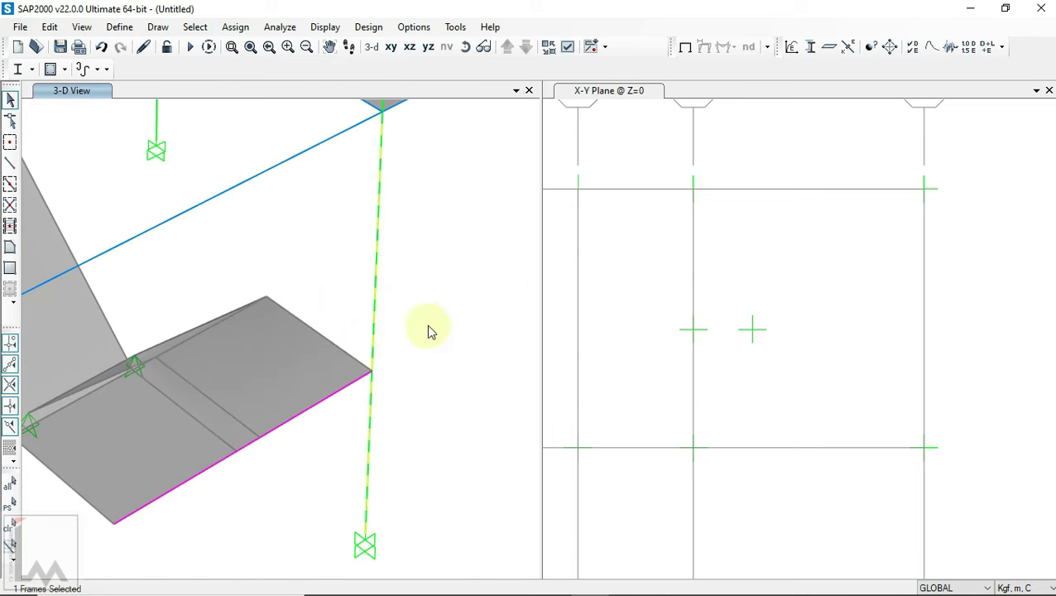
pyautogui.click(361, 379)
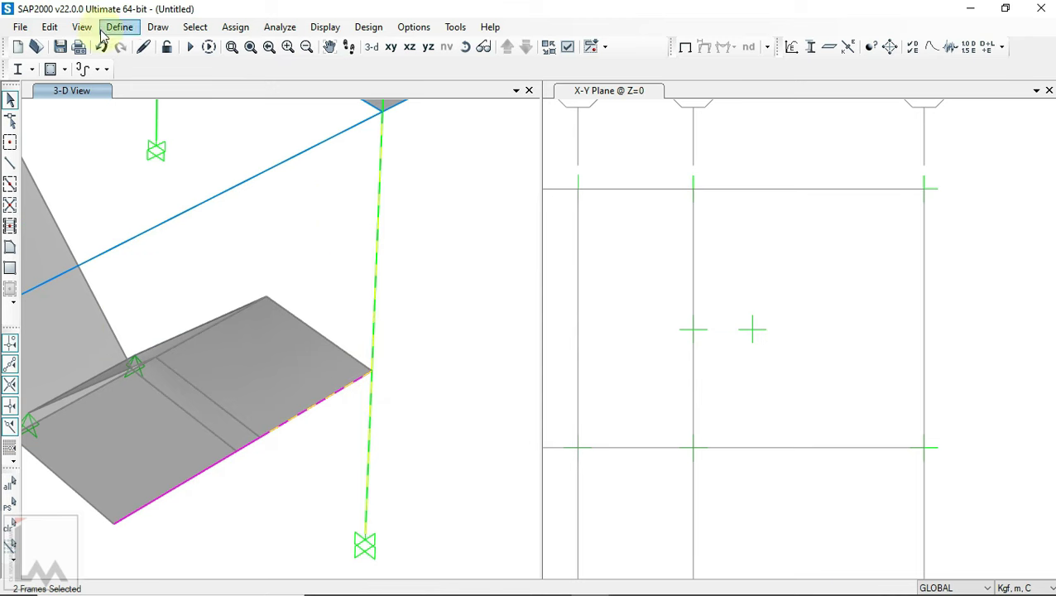
pyautogui.moveTo(455, 306)
pyautogui.mouseDown()
pyautogui.moveTo(393, 306)
pyautogui.moveTo(374, 344)
pyautogui.mouseUp()
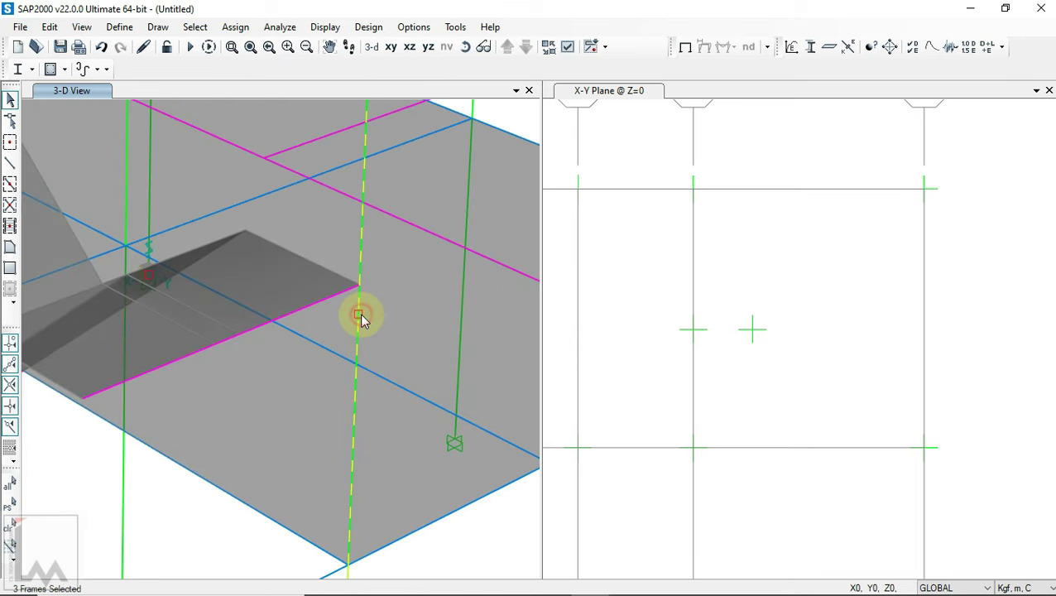
pyautogui.click(49, 26)
pyautogui.moveTo(85, 307)
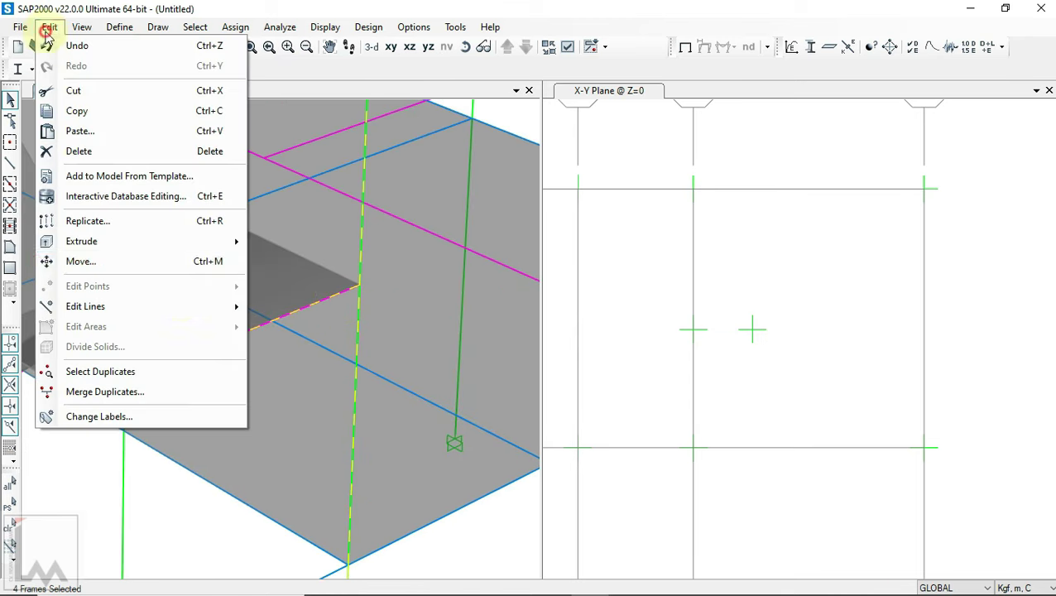
pyautogui.click(298, 307)
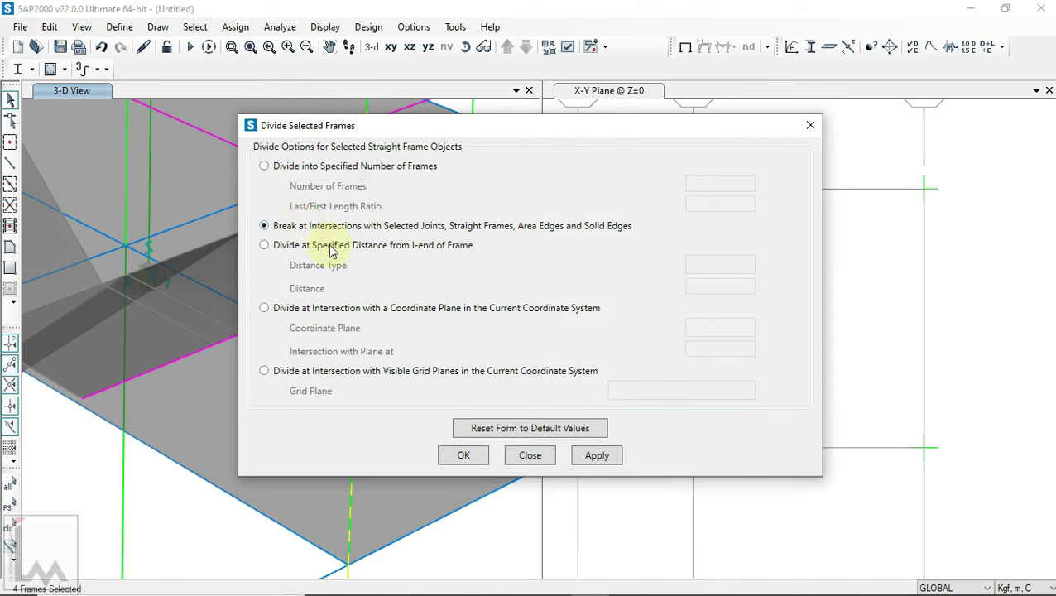
pyautogui.click(466, 455)
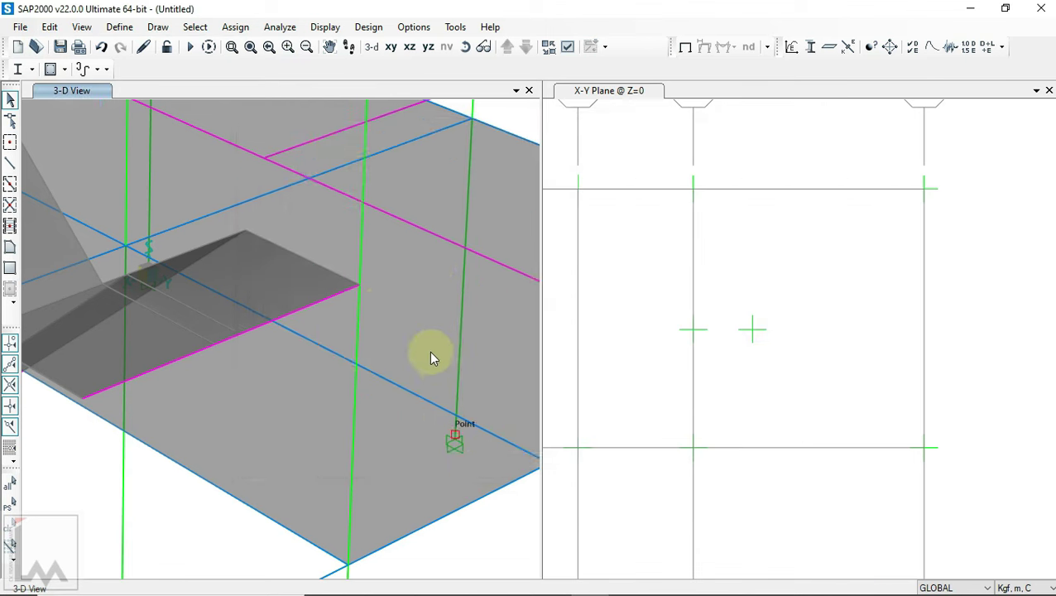
pyautogui.scroll(-3, 429, 351)
# - Orbit to an oblique view and select the stair column segments with their base joint
pyautogui.click(465, 46)
pyautogui.moveTo(458, 419); pyautogui.dragTo(196, 299)
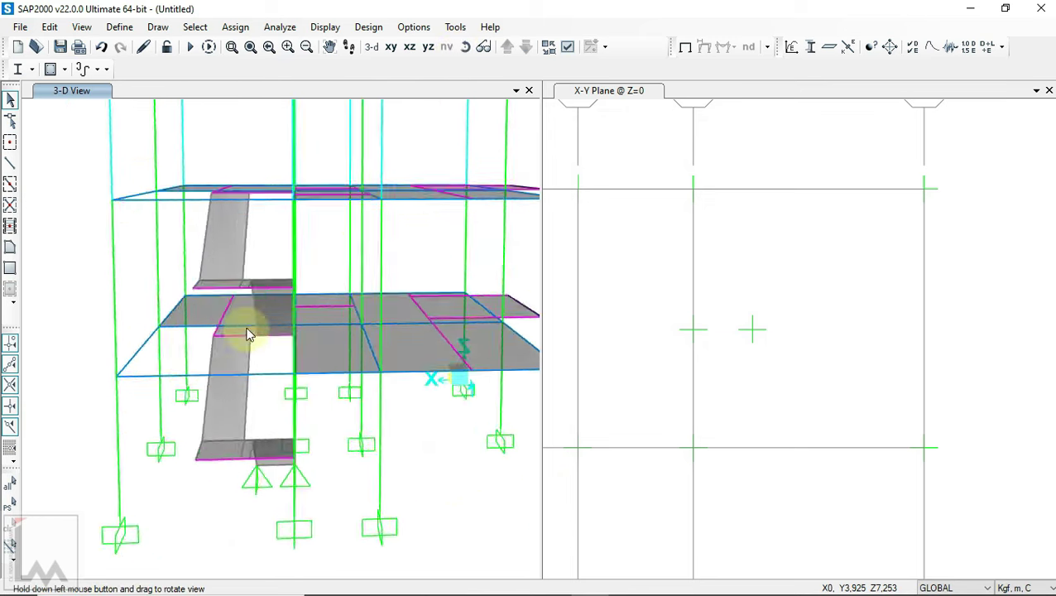
pyautogui.scroll(2, 274, 239)
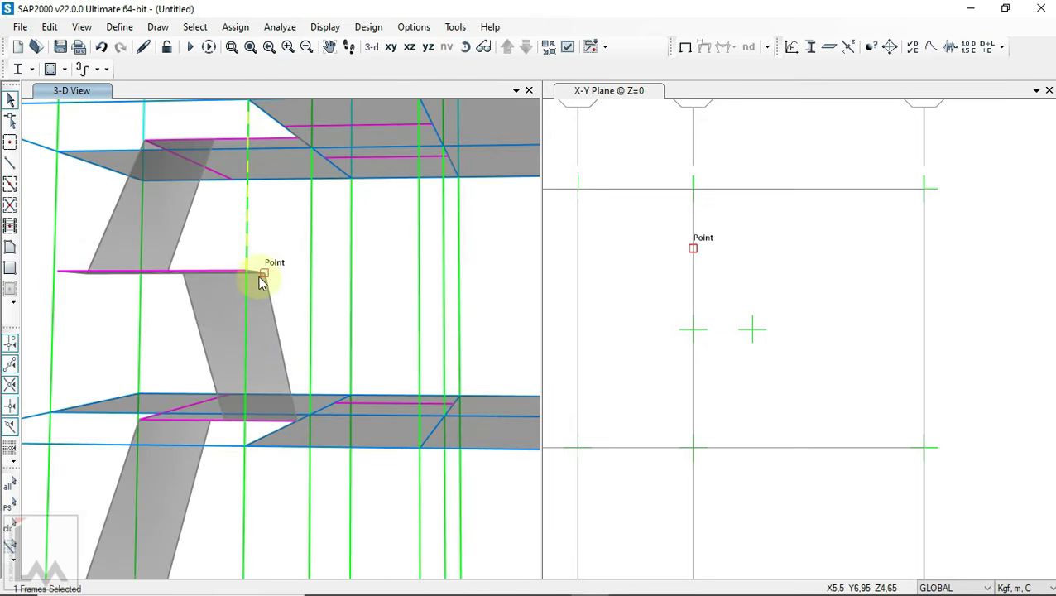
pyautogui.scroll(-2, 296, 249)
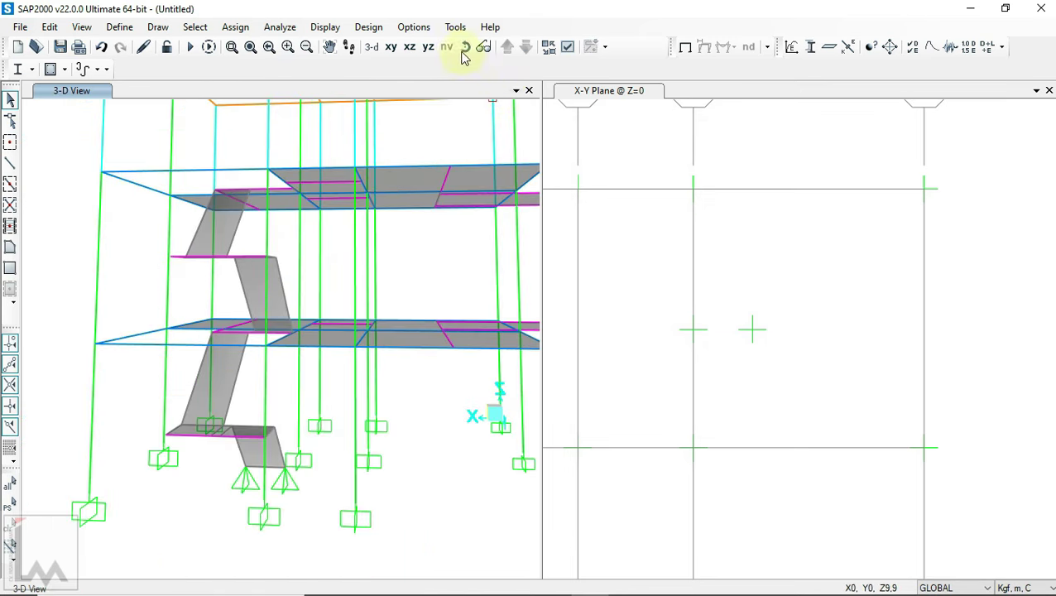
pyautogui.click(465, 46)
pyautogui.moveTo(219, 183)
pyautogui.mouseDown()
pyautogui.moveTo(177, 294)
pyautogui.moveTo(396, 416)
pyautogui.moveTo(542, 448)
pyautogui.moveTo(136, 400)
pyautogui.mouseUp()
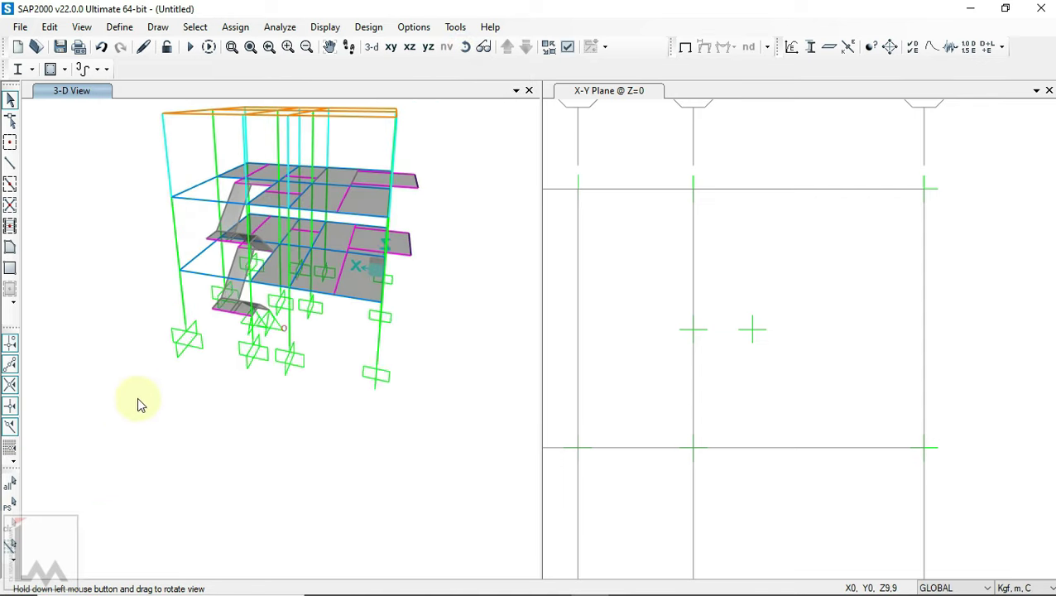
pyautogui.scroll(3, 328, 230)
pyautogui.moveTo(459, 369); pyautogui.dragTo(369, 381)
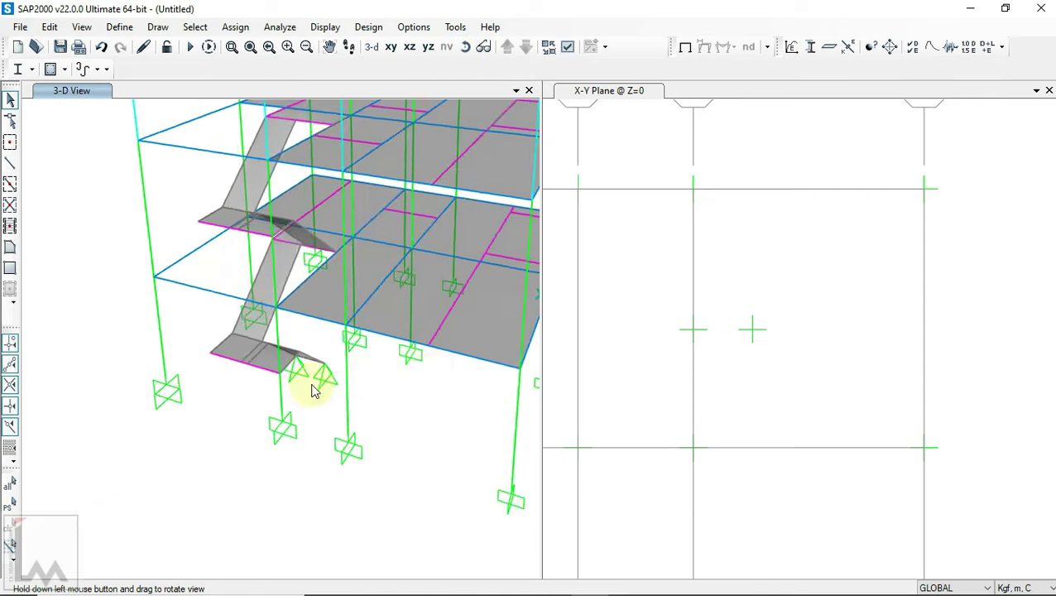
pyautogui.scroll(3, 289, 393)
pyautogui.click(243, 468)
pyautogui.click(232, 504)
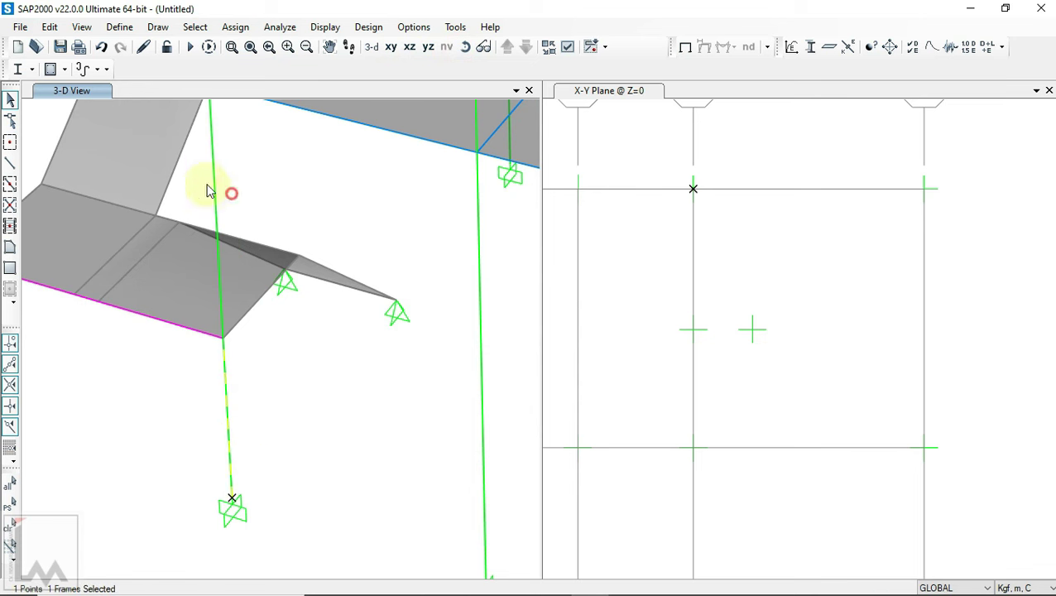
pyautogui.click(212, 199)
pyautogui.scroll(-2, 211, 202)
pyautogui.scroll(-2, 248, 373)
pyautogui.scroll(2, 265, 328)
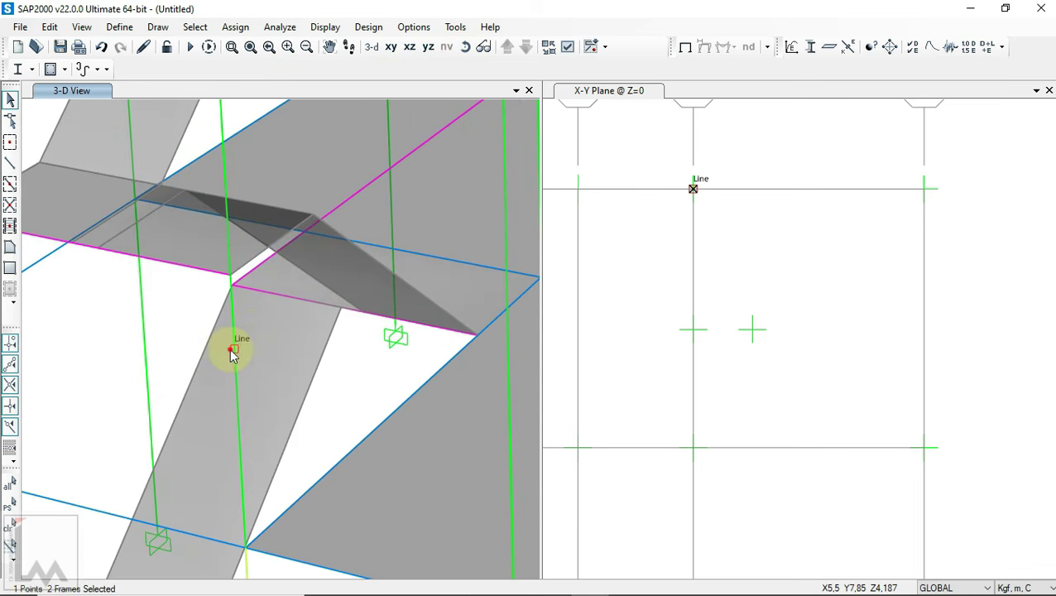
pyautogui.click(226, 169)
pyautogui.scroll(-2, 259, 329)
pyautogui.scroll(-2, 274, 324)
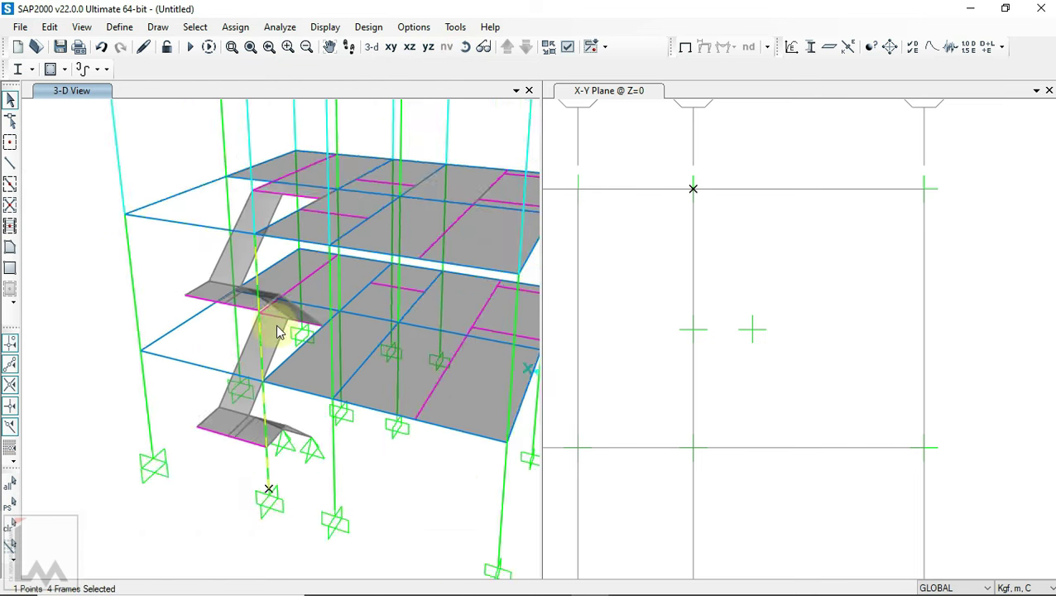
pyautogui.scroll(3, 265, 335)
pyautogui.scroll(2, 253, 336)
pyautogui.scroll(-3, 254, 337)
pyautogui.scroll(1, 283, 353)
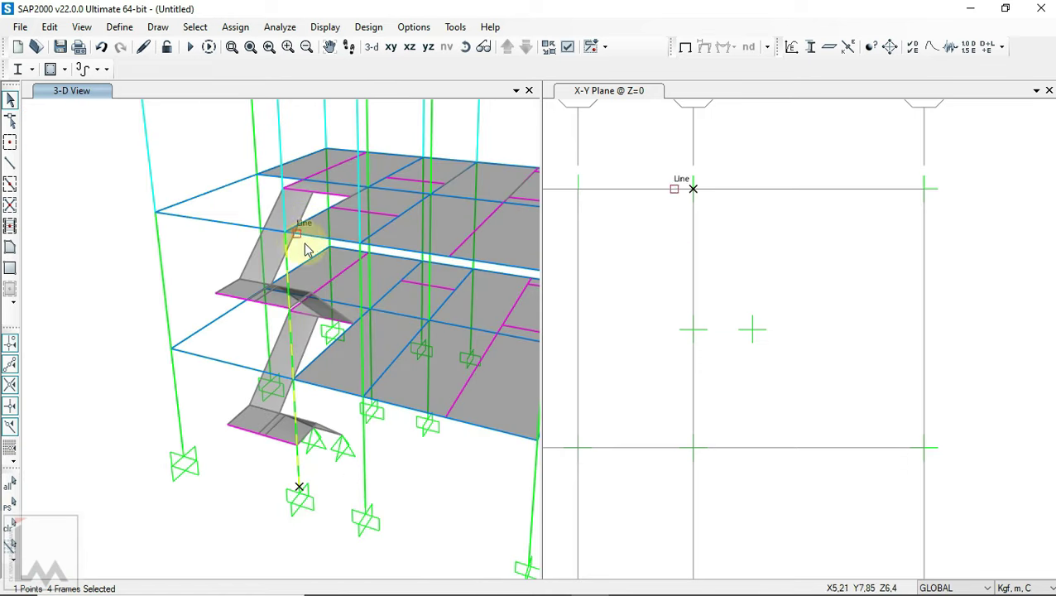
# - Replicate the selected column frames once at dx 1,98 m, picked from two model points
pyautogui.click(52, 28)
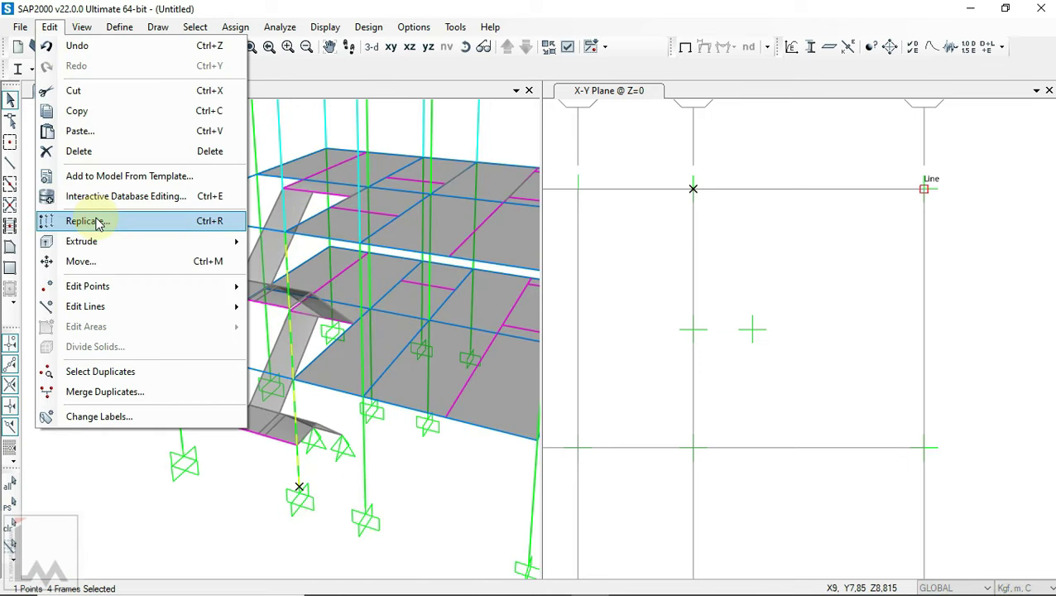
pyautogui.click(68, 220)
pyautogui.moveTo(556, 125); pyautogui.dragTo(759, 158)
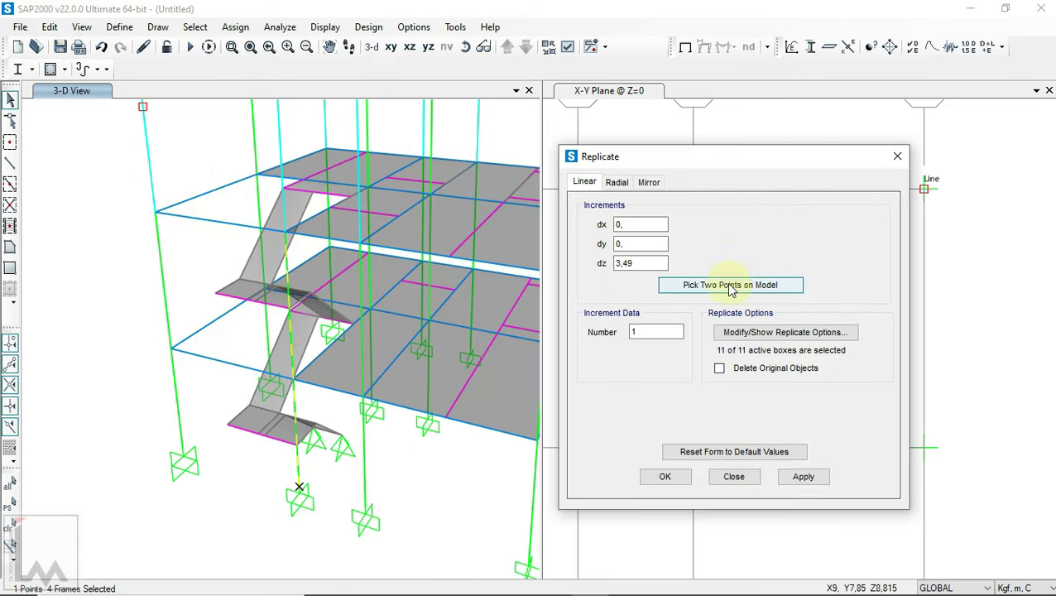
pyautogui.click(730, 284)
pyautogui.scroll(2, 298, 318)
pyautogui.scroll(3, 249, 231)
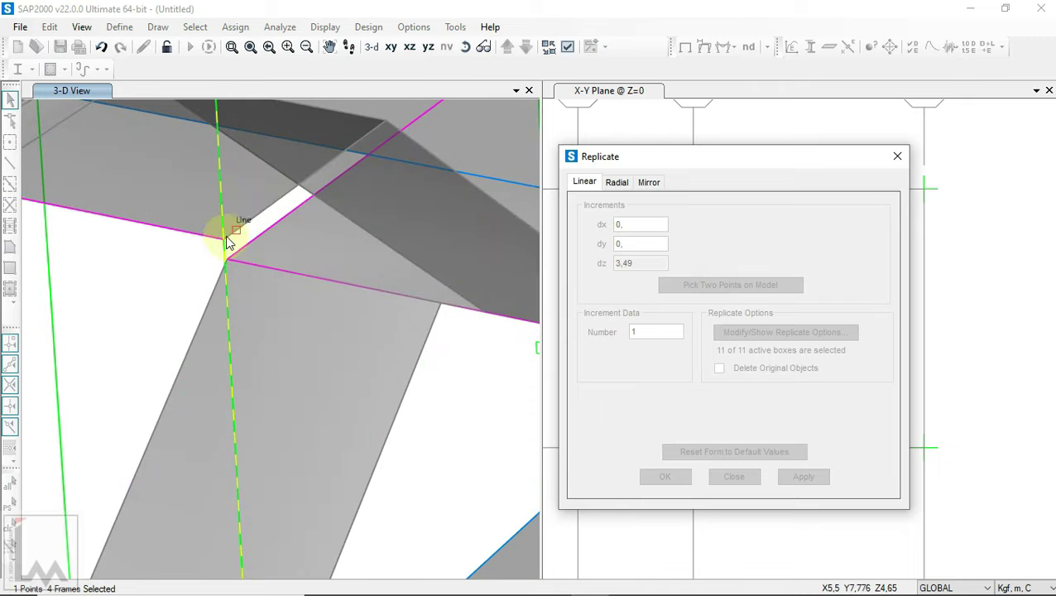
pyautogui.scroll(-5, 313, 263)
pyautogui.click(160, 229)
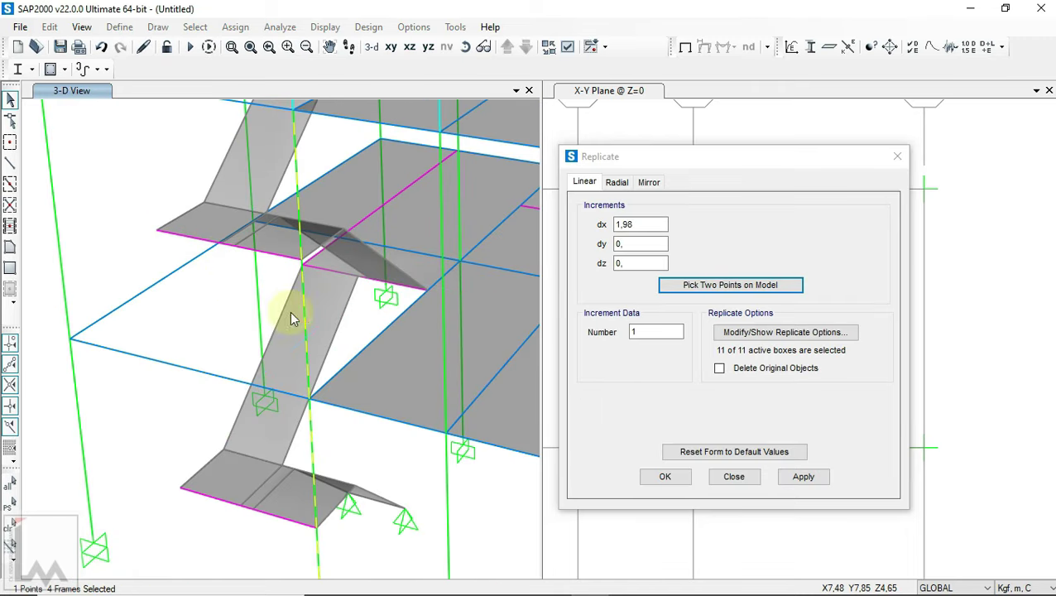
pyautogui.click(683, 480)
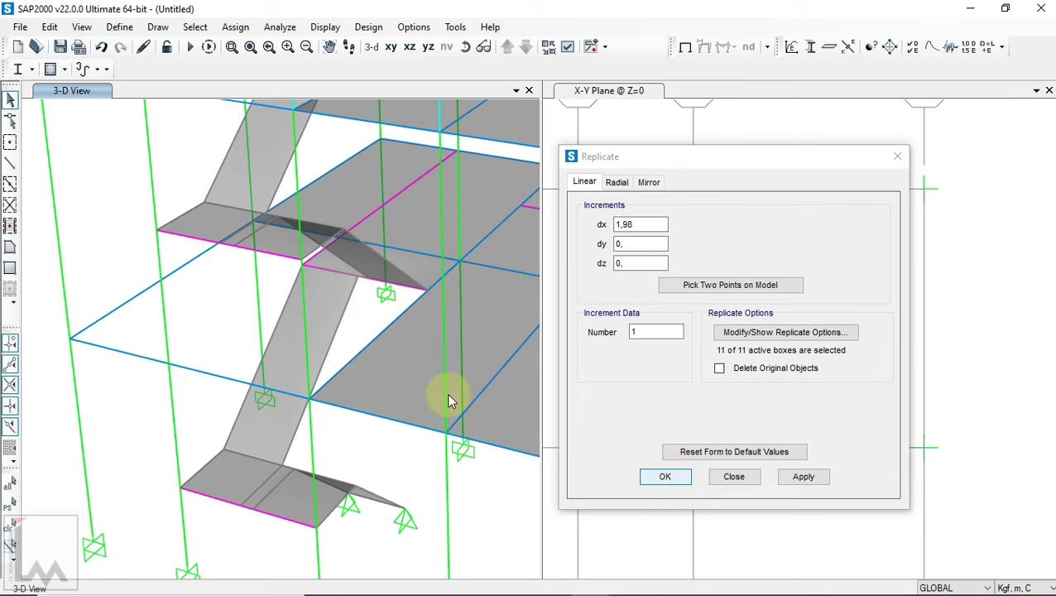
pyautogui.scroll(-3, 331, 390)
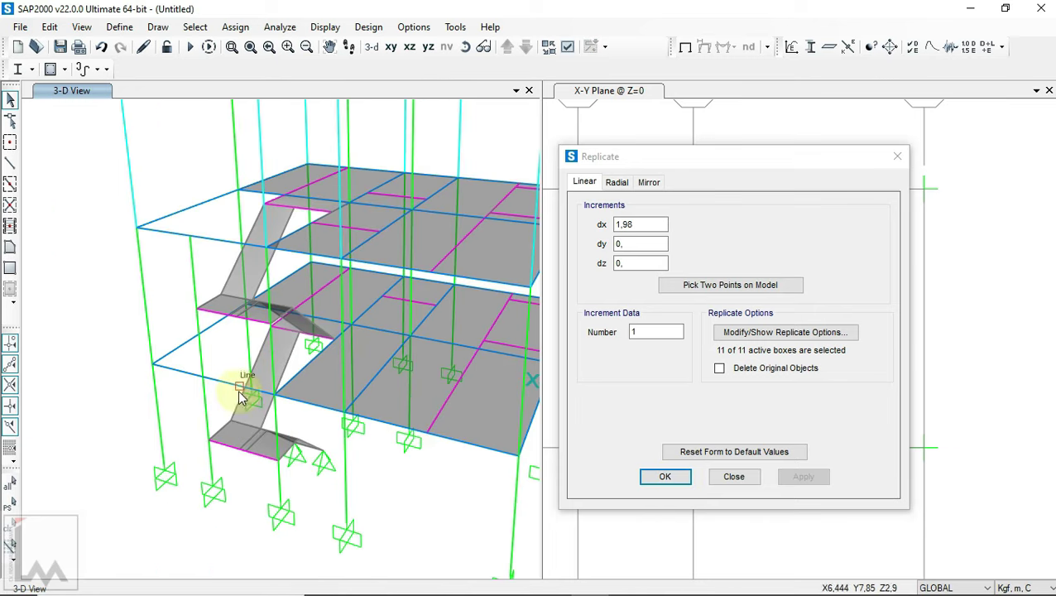
pyautogui.click(552, 580)
# - Zoom the M15.pdf plan to the legend to check the stair column size K2.25x30
pyautogui.keyDown('ctrl'); pyautogui.scroll(-2, 530, 310); pyautogui.keyUp('ctrl')
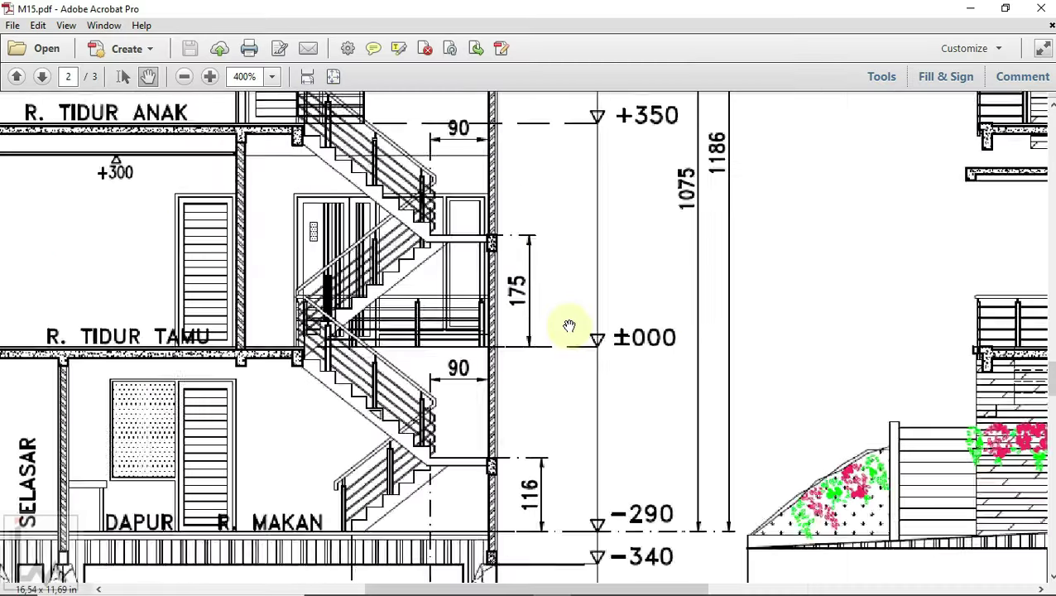
pyautogui.keyDown('ctrl'); pyautogui.scroll(-2, 566, 327); pyautogui.keyUp('ctrl')
pyautogui.scroll(-2, 559, 330)
pyautogui.scroll(-5, 558, 330)
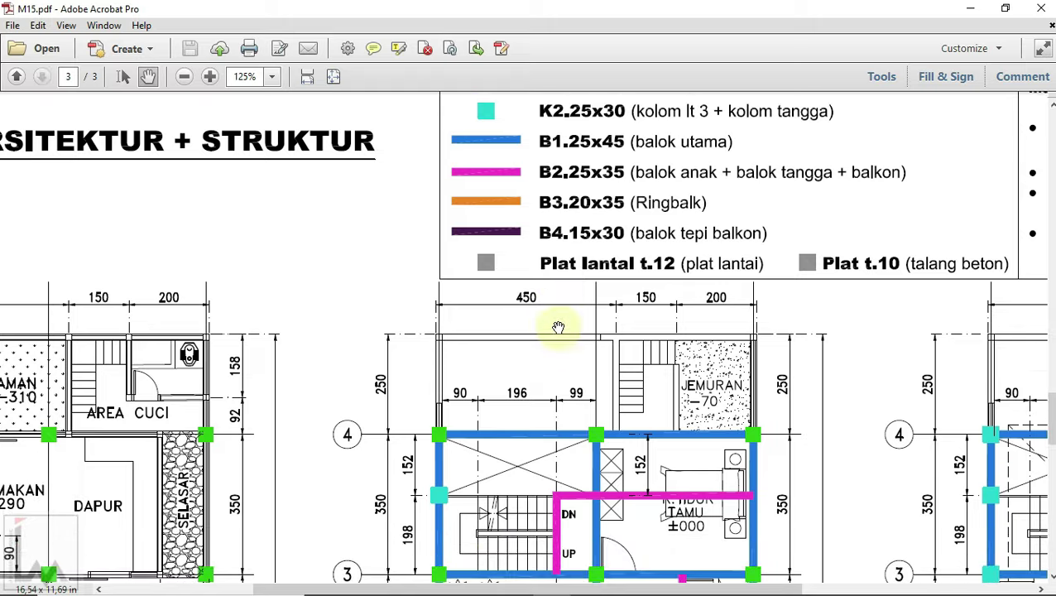
pyautogui.scroll(-3, 455, 496)
pyautogui.keyDown('ctrl'); pyautogui.scroll(4, 445, 341); pyautogui.keyUp('ctrl')
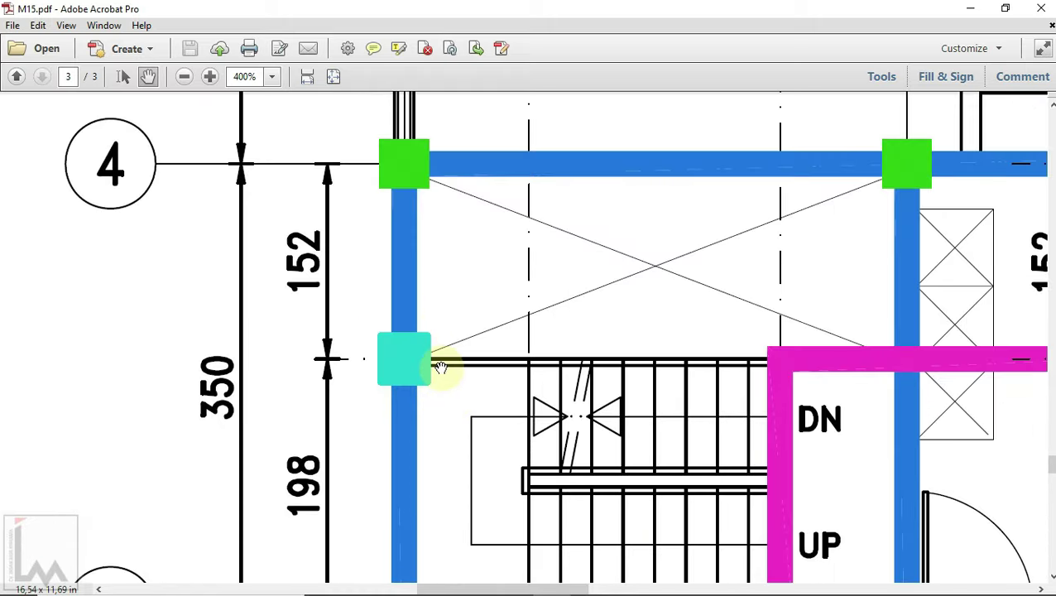
pyautogui.keyDown('ctrl'); pyautogui.scroll(-2, 438, 365); pyautogui.keyUp('ctrl')
pyautogui.keyDown('ctrl'); pyautogui.scroll(-2, 438, 377); pyautogui.keyUp('ctrl')
pyautogui.keyDown('ctrl'); pyautogui.scroll(-1, 344, 384); pyautogui.keyUp('ctrl')
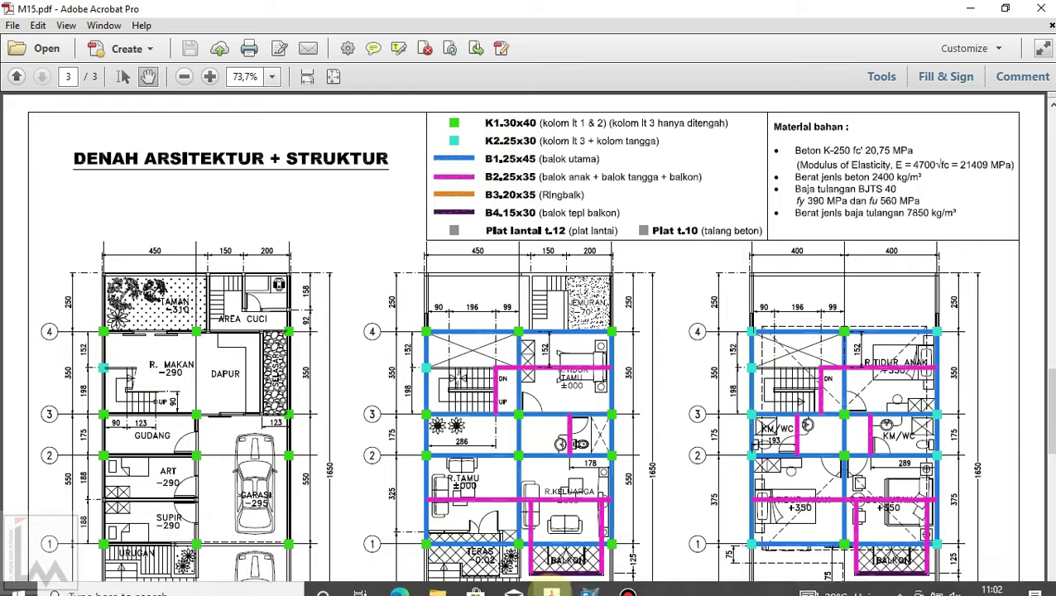
# - Back in SAP2000, select the three stair column segments
pyautogui.click(569, 577)
pyautogui.click(195, 286)
pyautogui.click(207, 354)
pyautogui.click(215, 467)
# - Select the last stair column and assign the K2.25x30 frame section to the stair columns
pyautogui.click(258, 431)
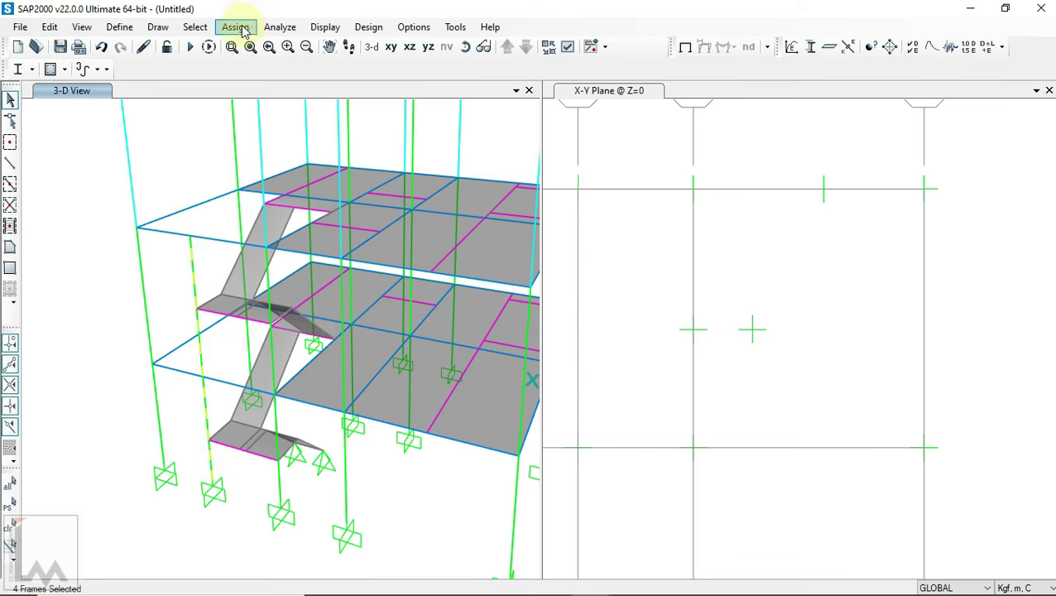
pyautogui.click(235, 26)
pyautogui.click(474, 68)
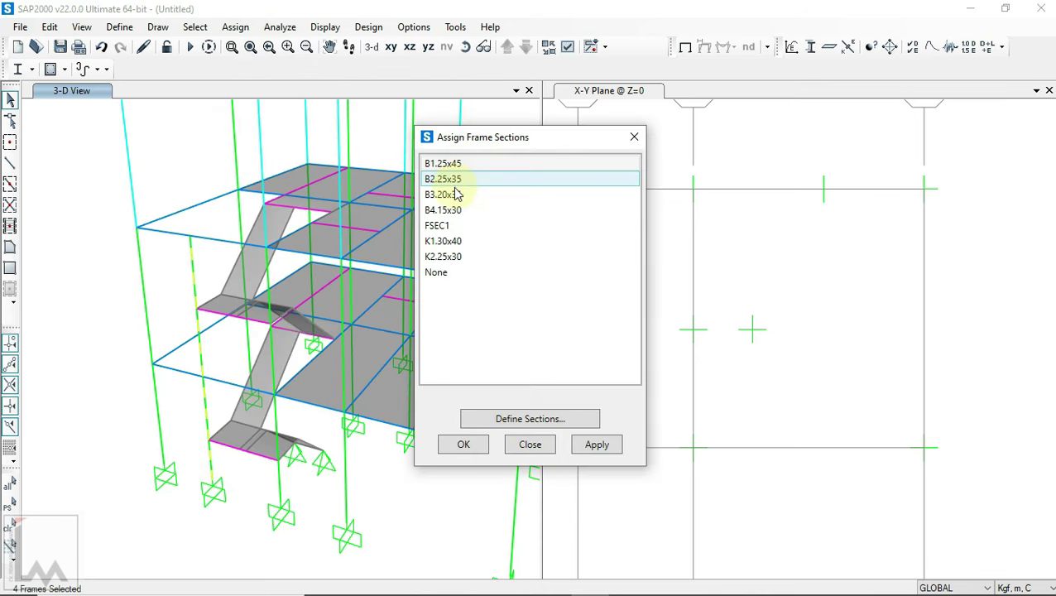
pyautogui.click(459, 257)
pyautogui.click(470, 444)
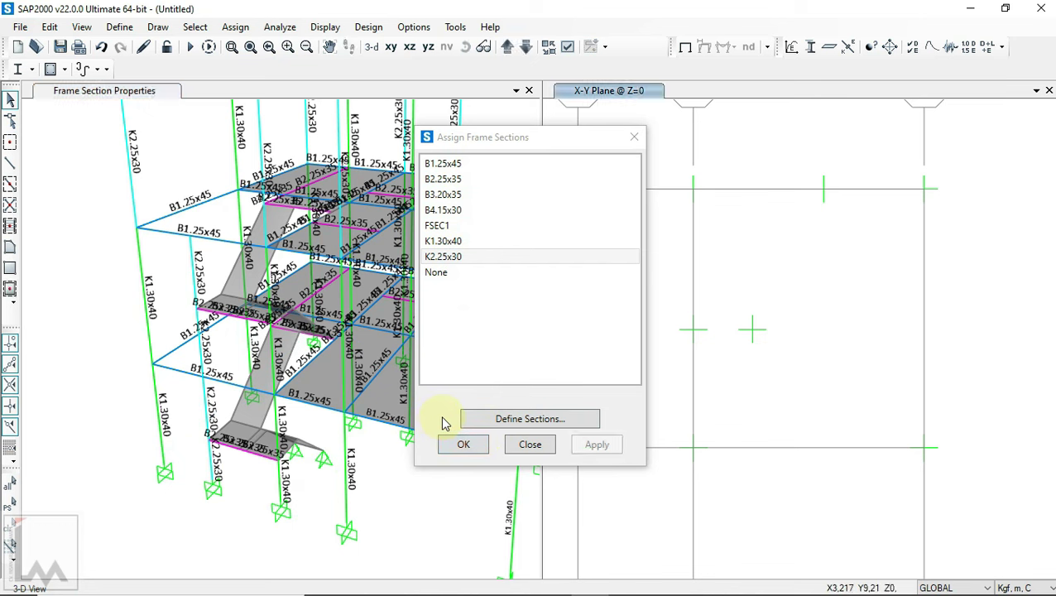
# - Break the B1.25x45 beam and the K2.25x30 stair column at their intersection using Divide Frames
pyautogui.scroll(2, 191, 223)
pyautogui.scroll(3, 183, 228)
pyautogui.scroll(3, 188, 204)
pyautogui.scroll(2, 188, 204)
pyautogui.scroll(-5, 226, 229)
pyautogui.scroll(6, 215, 207)
pyautogui.click(193, 182)
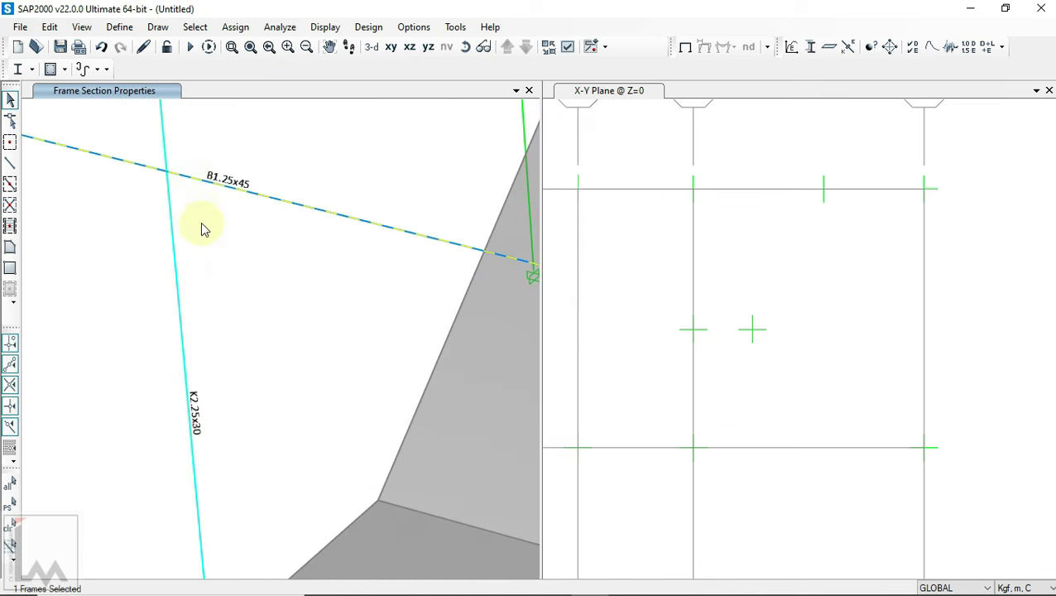
pyautogui.scroll(-2, 198, 236)
pyautogui.scroll(-2, 199, 220)
pyautogui.scroll(-2, 223, 182)
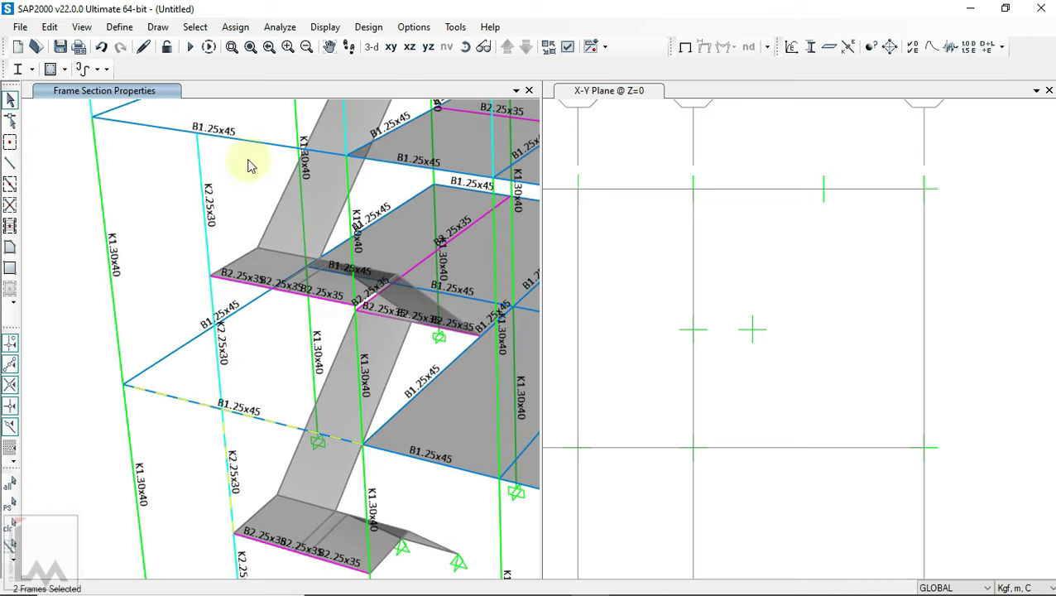
pyautogui.scroll(1, 232, 211)
pyautogui.scroll(4, 219, 261)
pyautogui.click(145, 278)
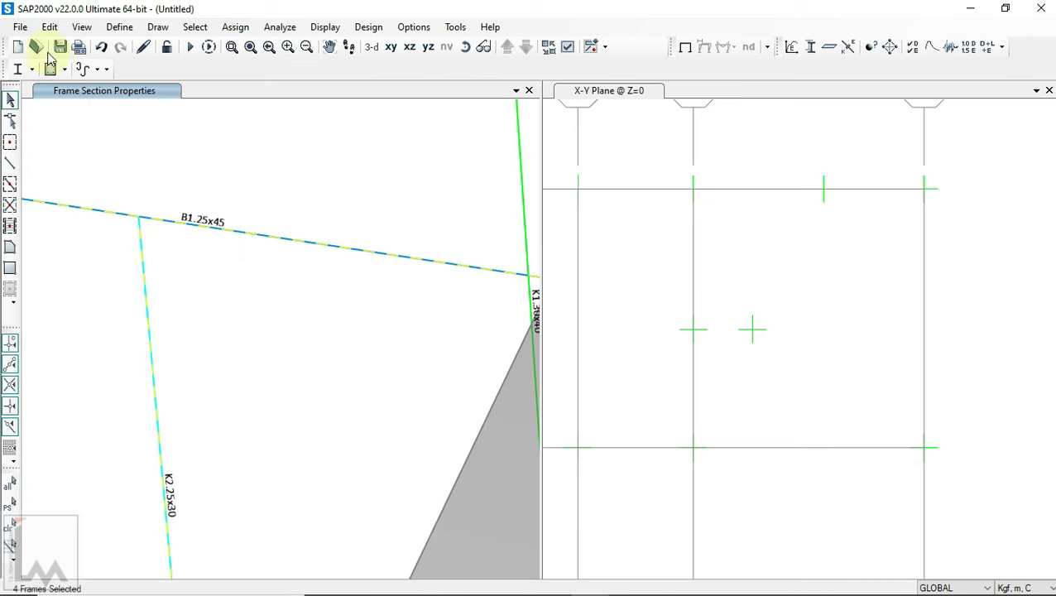
pyautogui.click(50, 26)
pyautogui.click(285, 307)
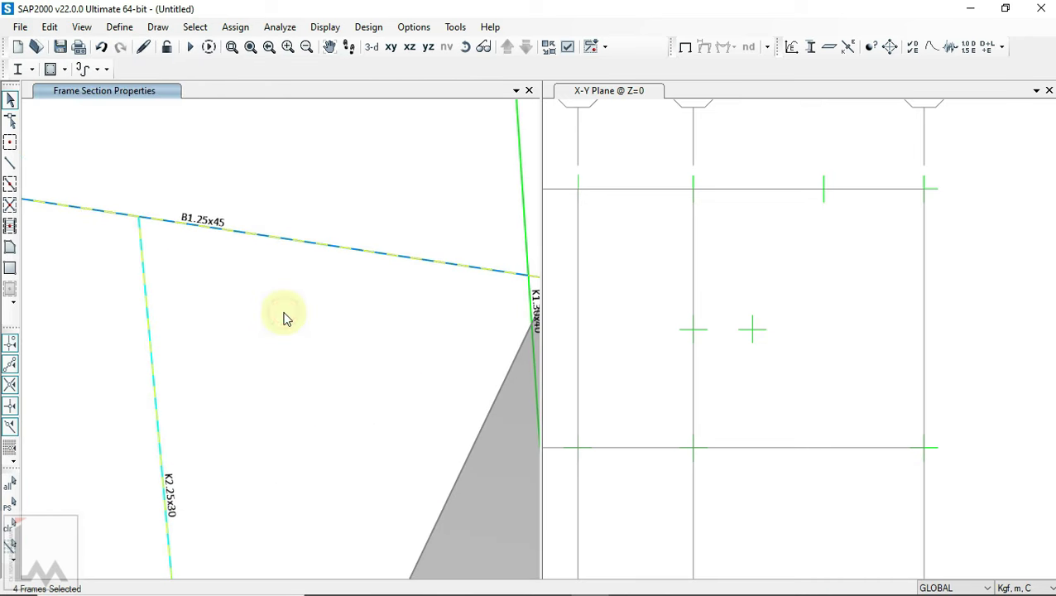
pyautogui.click(462, 457)
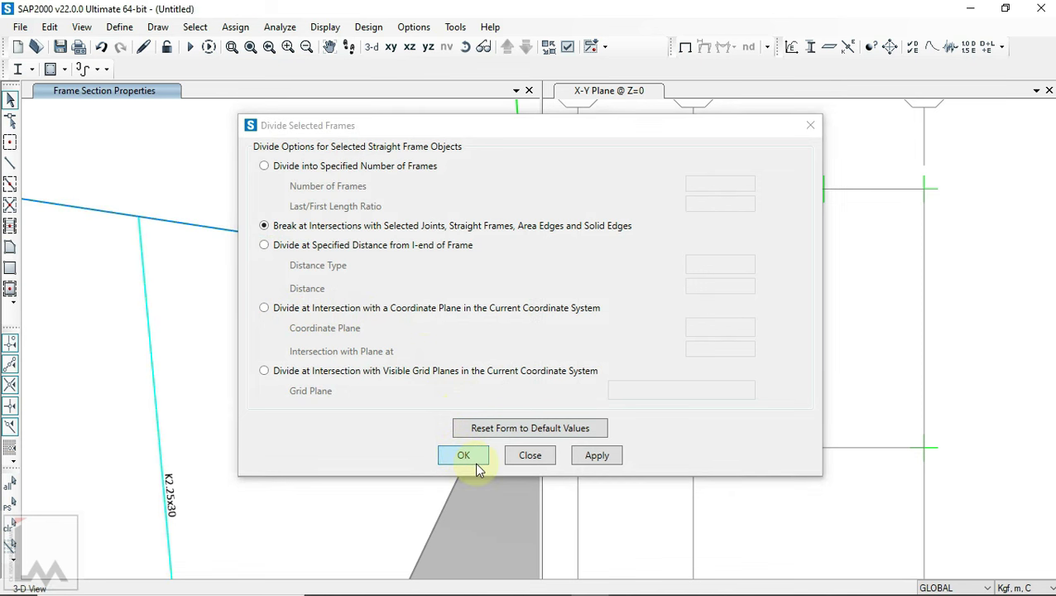
pyautogui.scroll(-3, 253, 295)
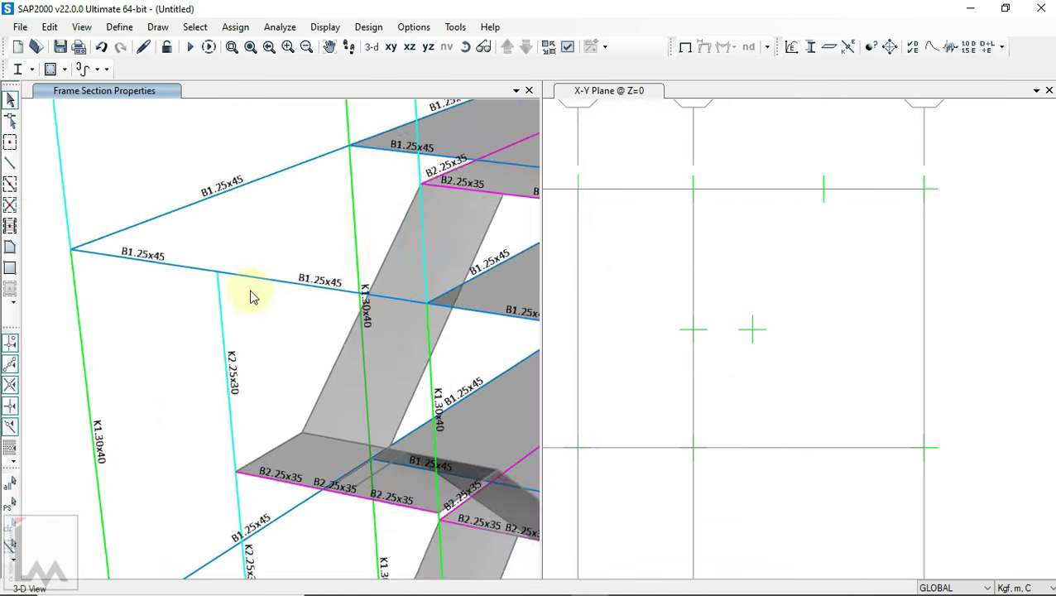
pyautogui.keyDown('shift'); pyautogui.moveTo(253, 294); pyautogui.dragTo(281, 348, button='middle'); pyautogui.keyUp('shift')
pyautogui.scroll(3, 305, 372)
pyautogui.scroll(5, 305, 372)
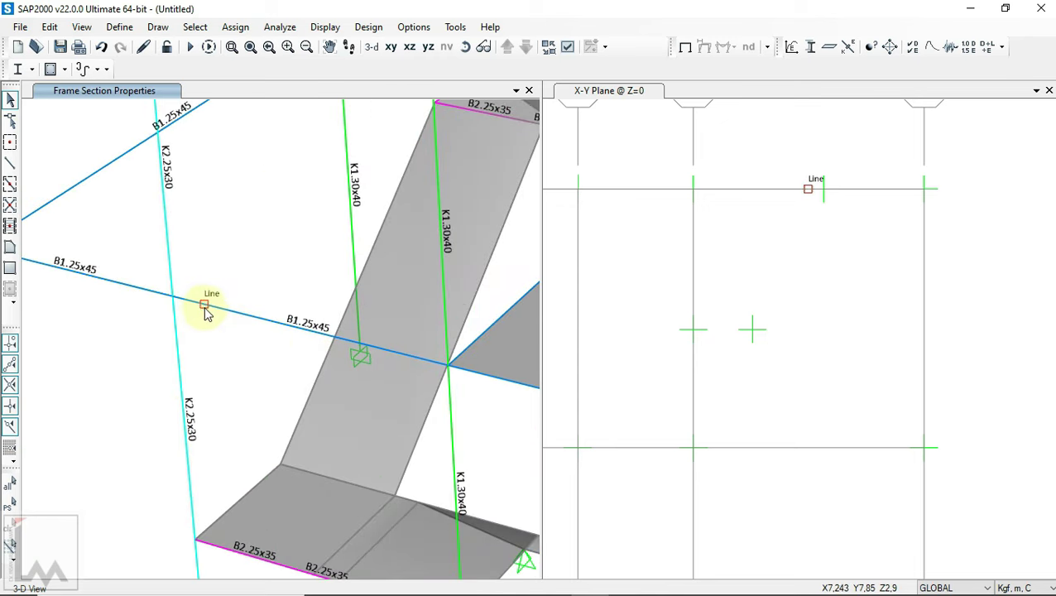
pyautogui.scroll(-3, 206, 312)
pyautogui.scroll(-3, 190, 414)
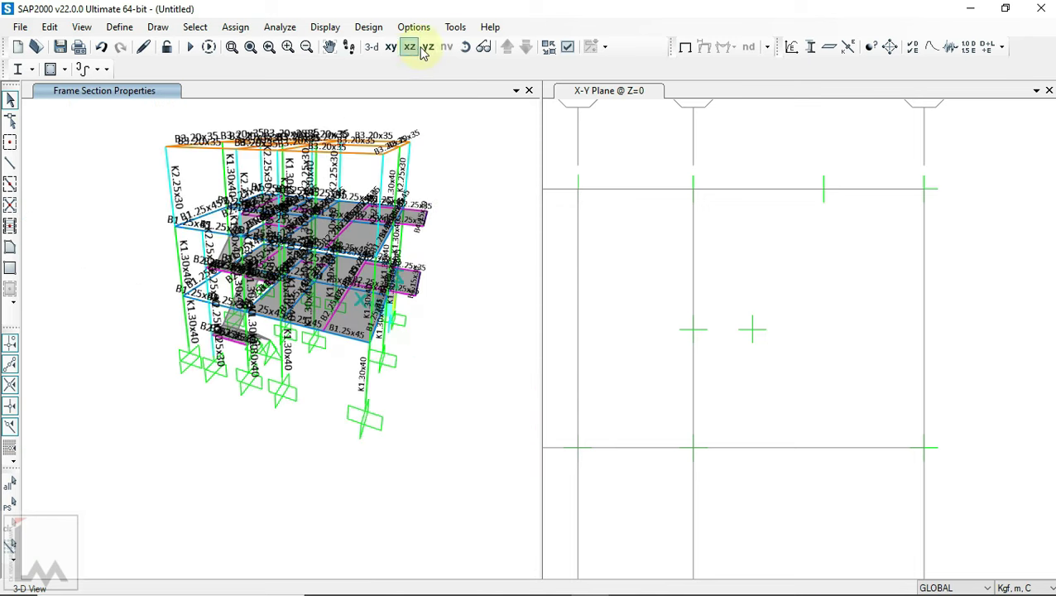
# - Turn on extruded member display and orbit the 3D model around the stair
pyautogui.click(567, 52)
pyautogui.click(460, 99)
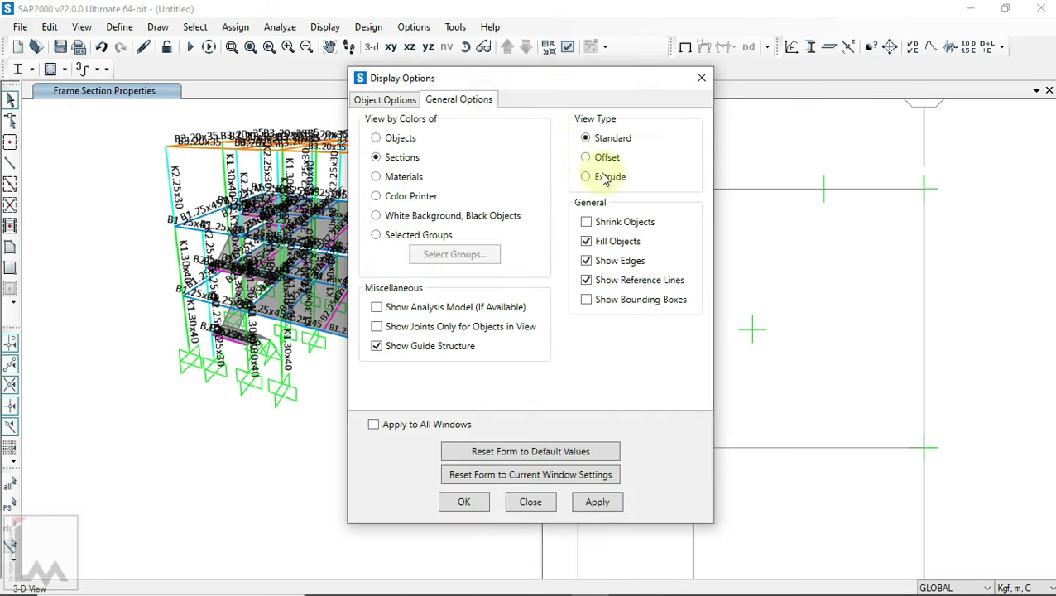
pyautogui.click(466, 502)
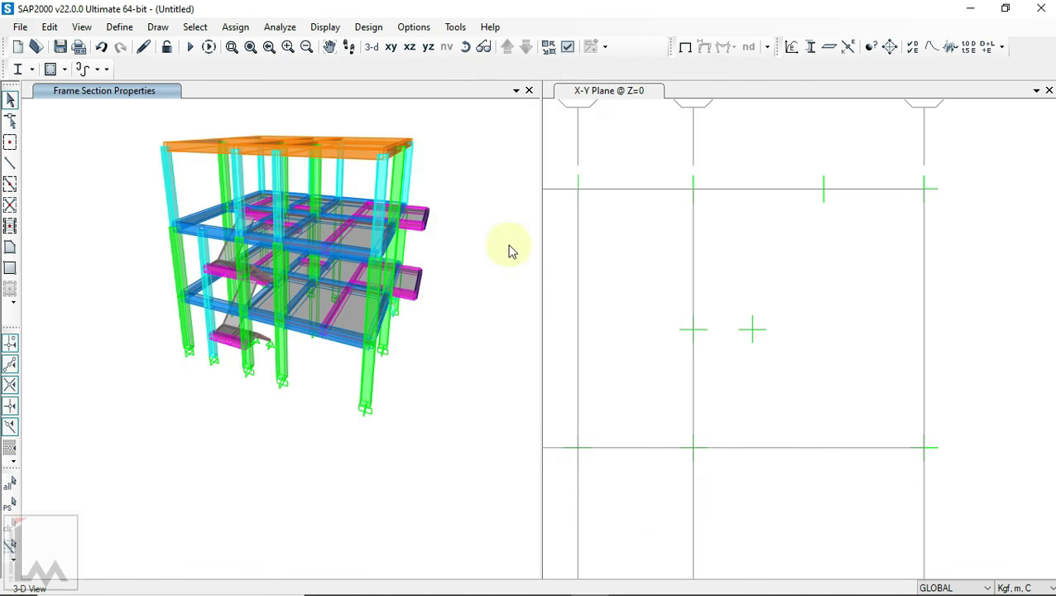
pyautogui.click(483, 47)
pyautogui.scroll(3, 211, 389)
pyautogui.moveTo(211, 389); pyautogui.dragTo(836, 354)
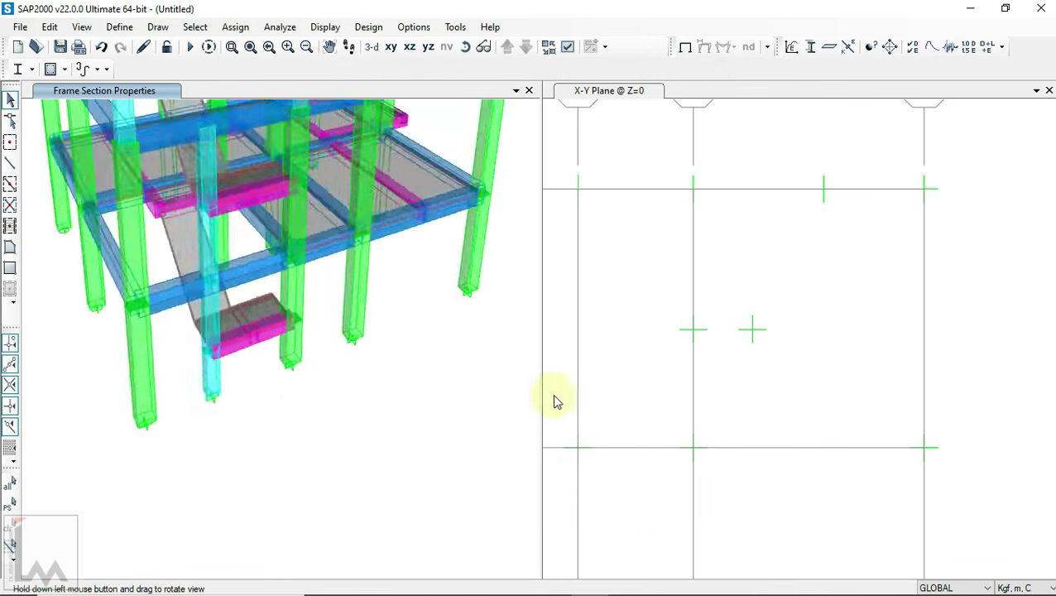
pyautogui.moveTo(454, 303); pyautogui.dragTo(582, 118)
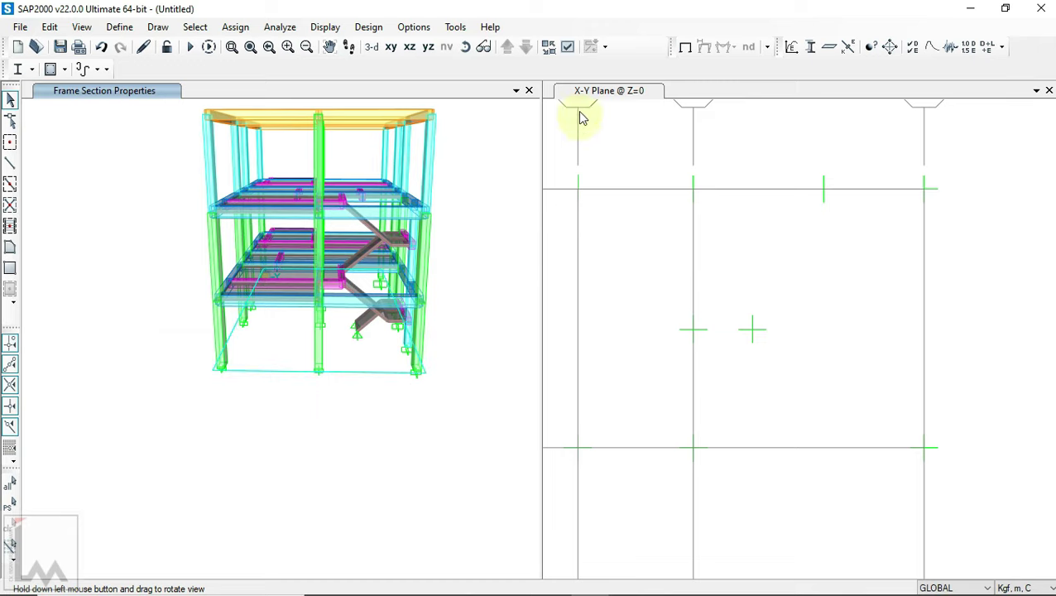
pyautogui.moveTo(442, 309)
pyautogui.mouseDown()
pyautogui.moveTo(476, 353)
pyautogui.moveTo(544, 359)
pyautogui.moveTo(464, 243)
pyautogui.mouseUp()
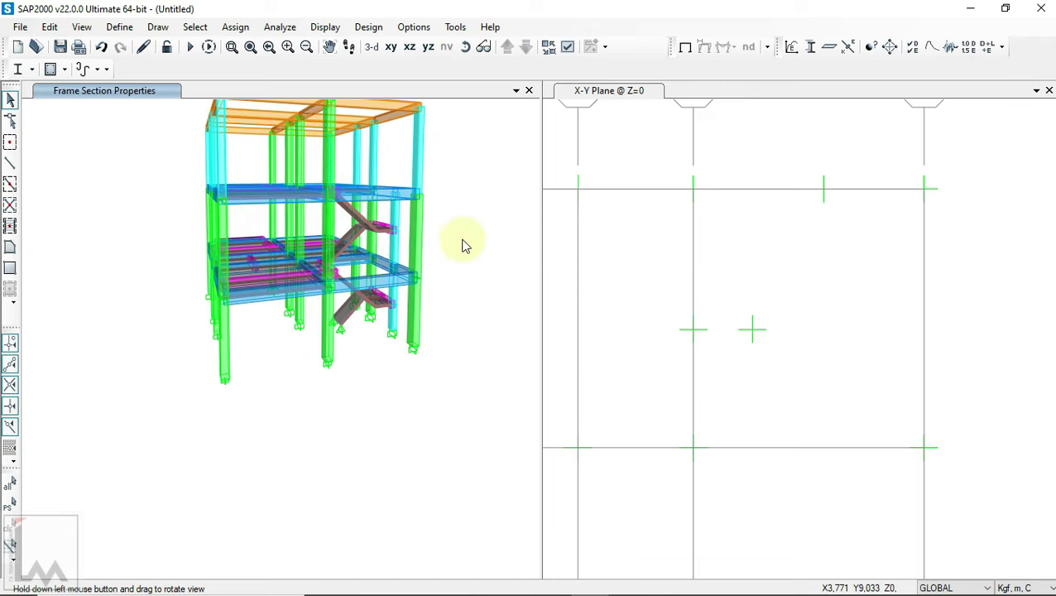
pyautogui.scroll(3, 461, 223)
pyautogui.moveTo(490, 178)
pyautogui.mouseDown()
pyautogui.moveTo(93, 232)
pyautogui.moveTo(486, 78)
pyautogui.moveTo(480, 273)
pyautogui.moveTo(323, 278)
pyautogui.moveTo(236, 242)
pyautogui.moveTo(266, 297)
pyautogui.moveTo(401, 365)
pyautogui.moveTo(438, 353)
pyautogui.moveTo(499, 285)
pyautogui.moveTo(537, 212)
pyautogui.moveTo(314, 286)
pyautogui.moveTo(192, 367)
pyautogui.moveTo(457, 155)
pyautogui.moveTo(424, 200)
pyautogui.moveTo(170, 223)
pyautogui.moveTo(690, 184)
pyautogui.mouseUp()
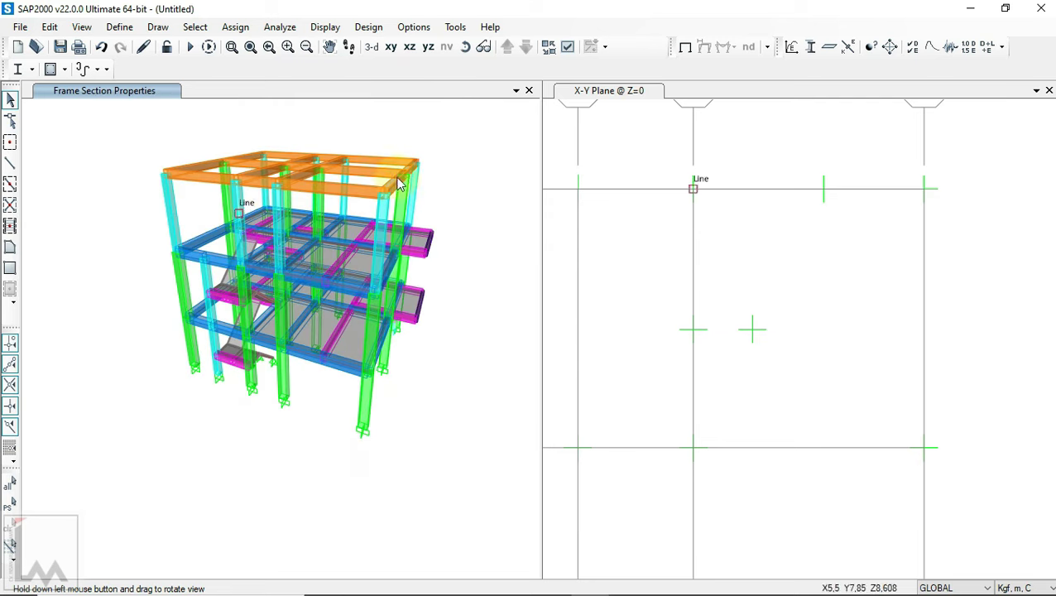
# - Reset to the default 3D view and step the plan view up one storey to Z=2.9
pyautogui.click(370, 51)
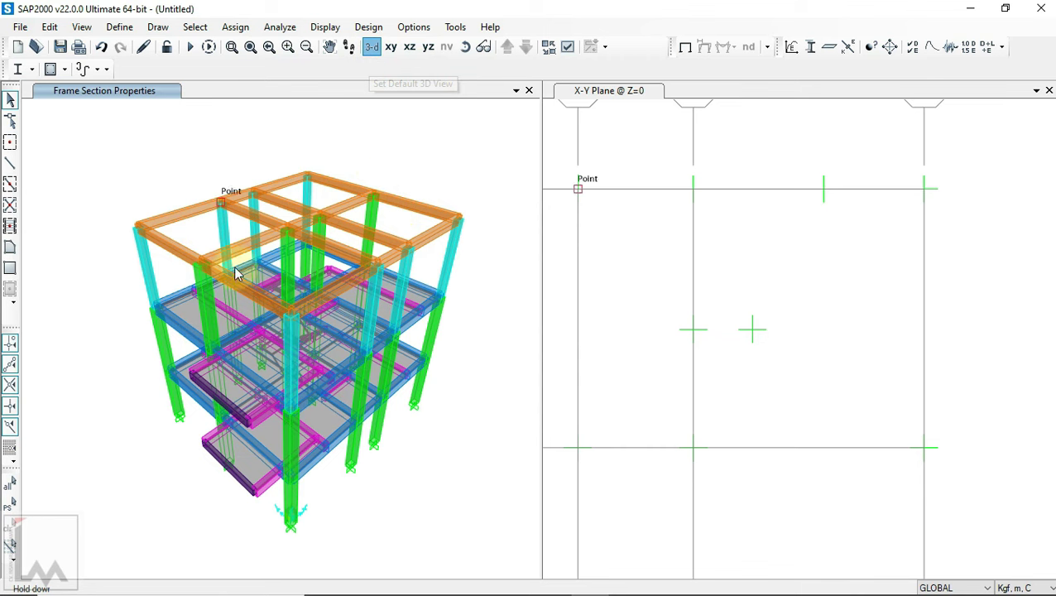
pyautogui.scroll(-4, 959, 257)
pyautogui.scroll(-2, 949, 259)
pyautogui.scroll(2, 946, 256)
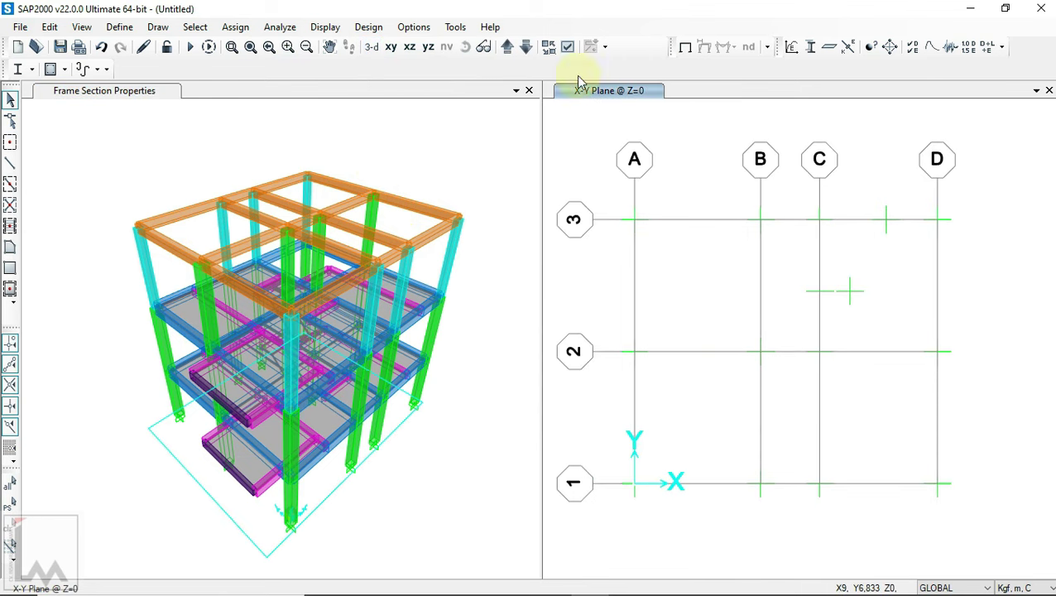
pyautogui.click(507, 48)
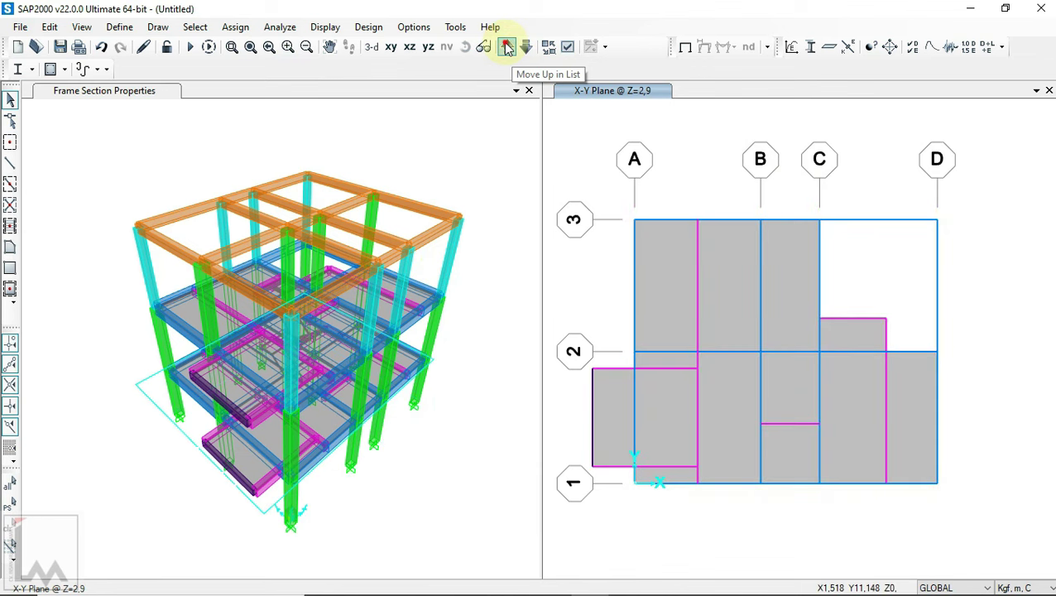
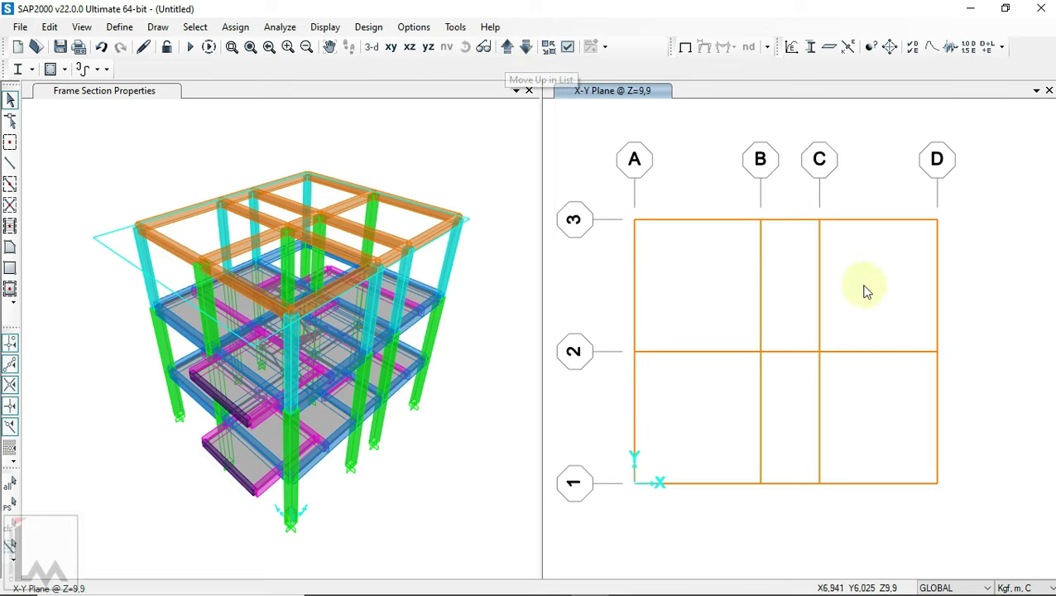
# - Zoom in on the M15.pdf page 2 roof truss section and pan to read the 130 and 650 spans
pyautogui.click(551, 579)
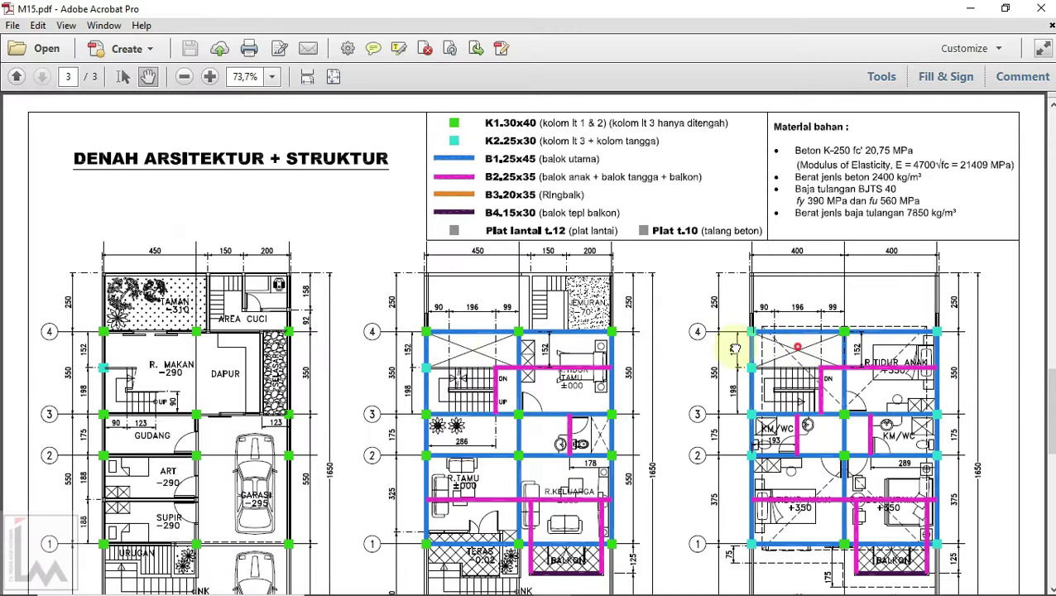
pyautogui.hotkey('ctrl', '0')
pyautogui.scroll(2, 565, 360)
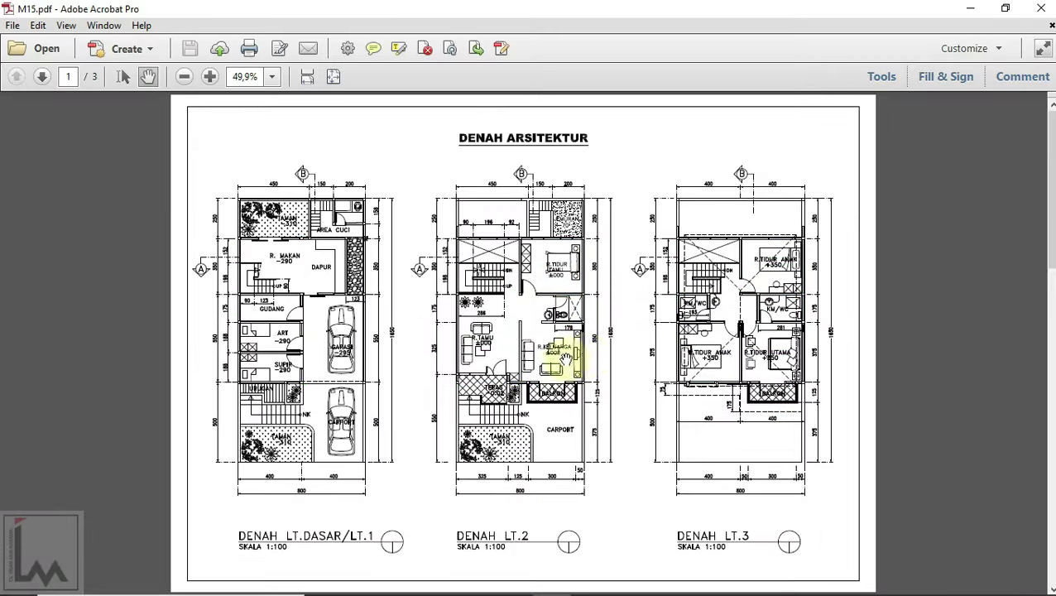
pyautogui.scroll(-1, 583, 356)
pyautogui.keyDown('ctrl'); pyautogui.scroll(2, 422, 351); pyautogui.keyUp('ctrl')
pyautogui.keyDown('ctrl'); pyautogui.scroll(1, 441, 348); pyautogui.keyUp('ctrl')
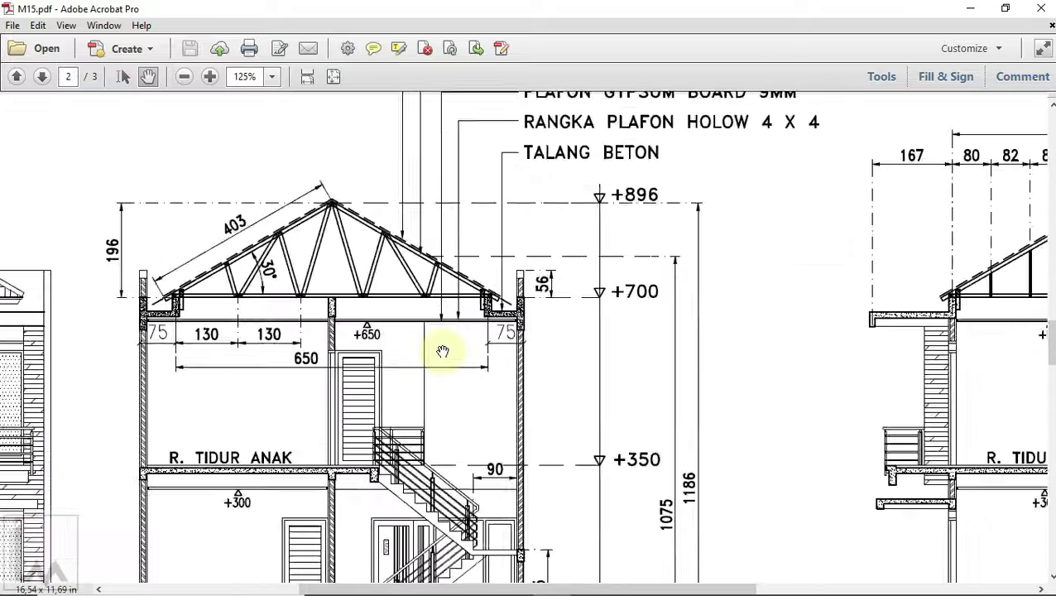
pyautogui.keyDown('ctrl'); pyautogui.scroll(1, 523, 345); pyautogui.keyUp('ctrl')
pyautogui.keyDown('ctrl'); pyautogui.scroll(1, 552, 339); pyautogui.keyUp('ctrl')
pyautogui.keyDown('ctrl'); pyautogui.scroll(-2, 520, 308); pyautogui.keyUp('ctrl')
pyautogui.keyDown('ctrl'); pyautogui.scroll(-1, 533, 322); pyautogui.keyUp('ctrl')
pyautogui.keyDown('ctrl'); pyautogui.scroll(1, 199, 290); pyautogui.keyUp('ctrl')
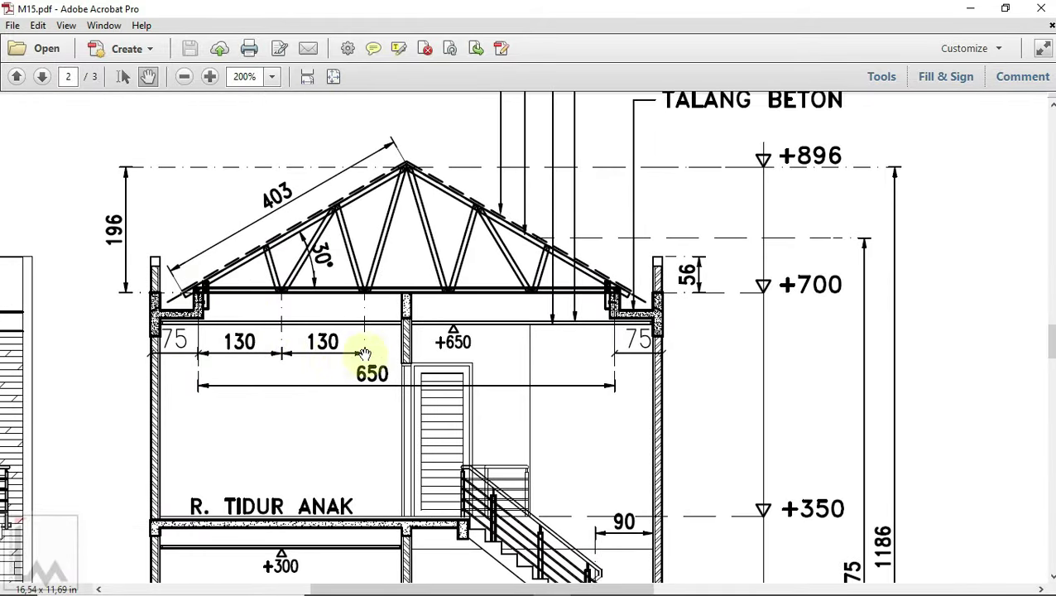
pyautogui.moveTo(575, 388); pyautogui.dragTo(455, 392)
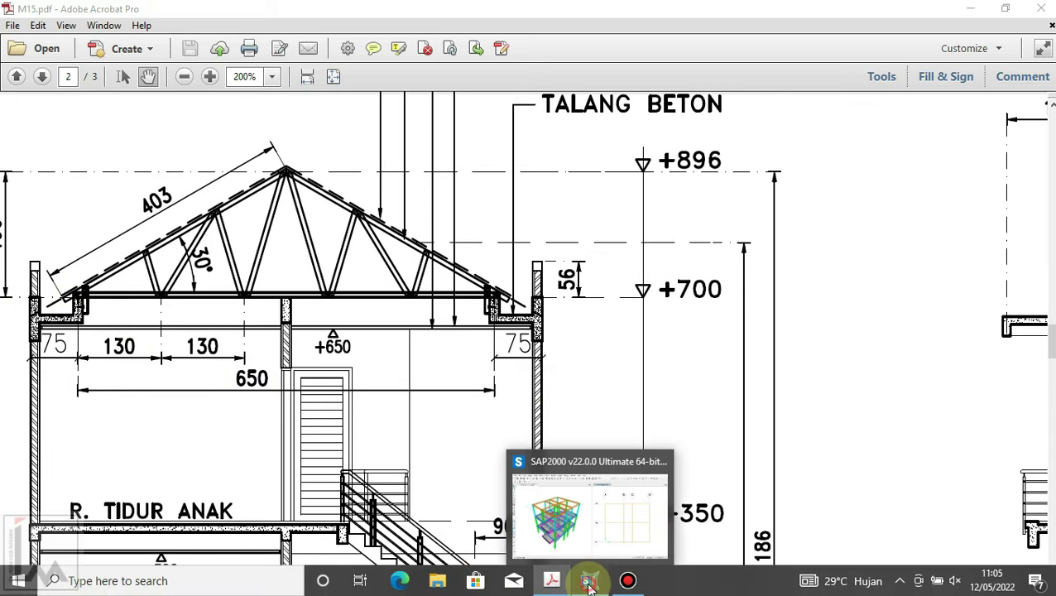
pyautogui.click(589, 581)
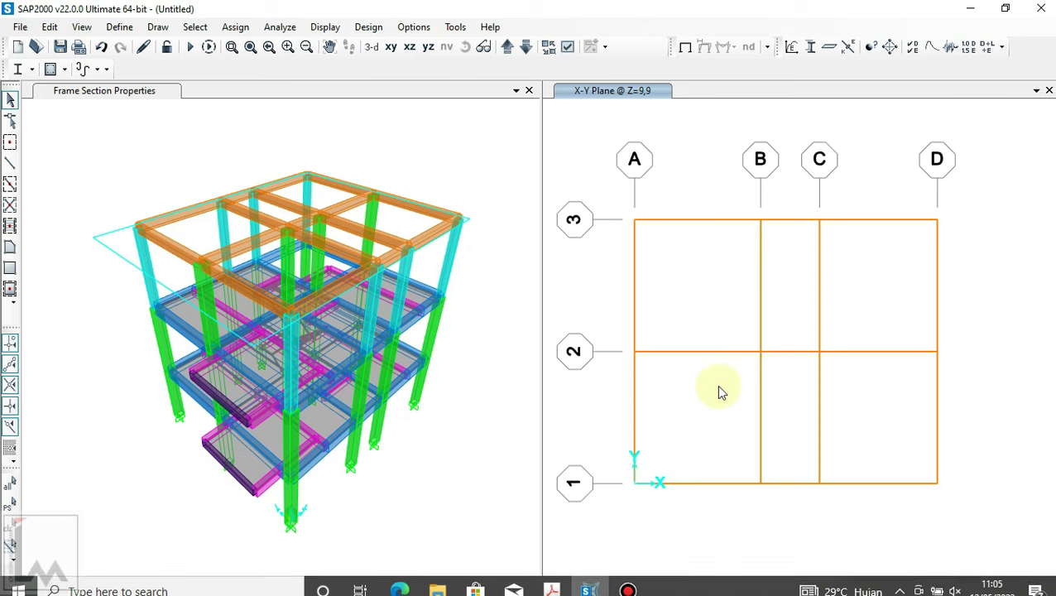
# - Replicate the grid line 2 frames and joints with a y increment of 3,25
pyautogui.moveTo(714, 373); pyautogui.dragTo(687, 329)
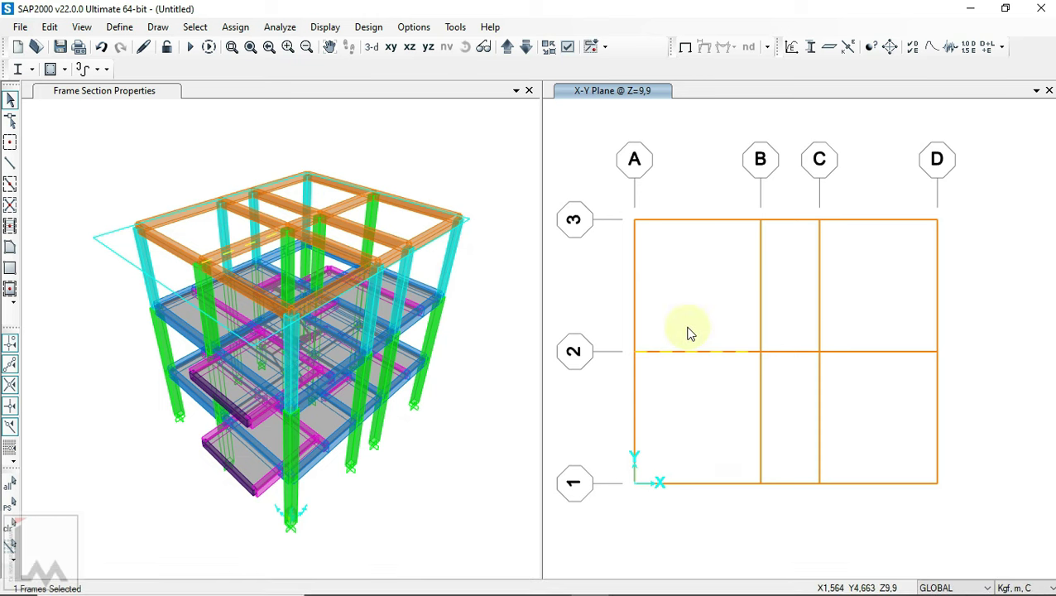
pyautogui.moveTo(952, 395); pyautogui.dragTo(947, 382)
pyautogui.click(50, 27)
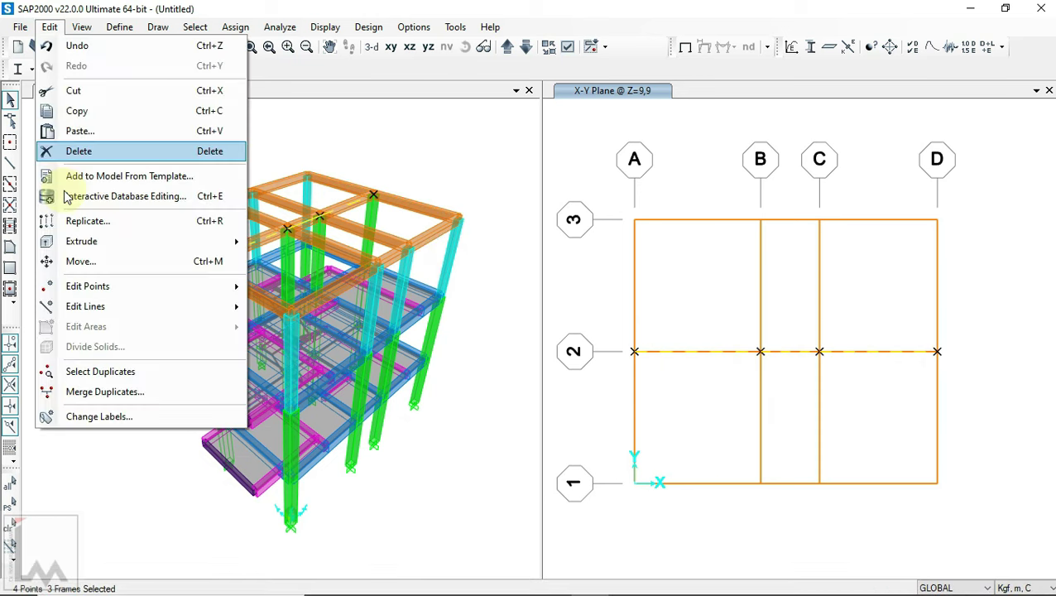
pyautogui.click(74, 222)
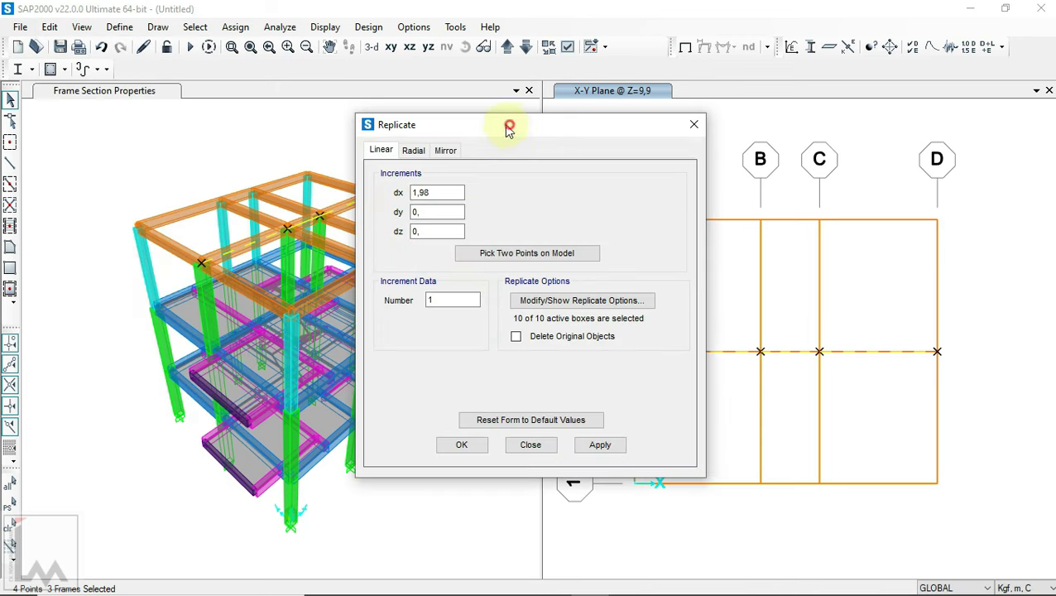
pyautogui.moveTo(506, 129); pyautogui.dragTo(272, 135)
pyautogui.moveTo(204, 197); pyautogui.dragTo(174, 198)
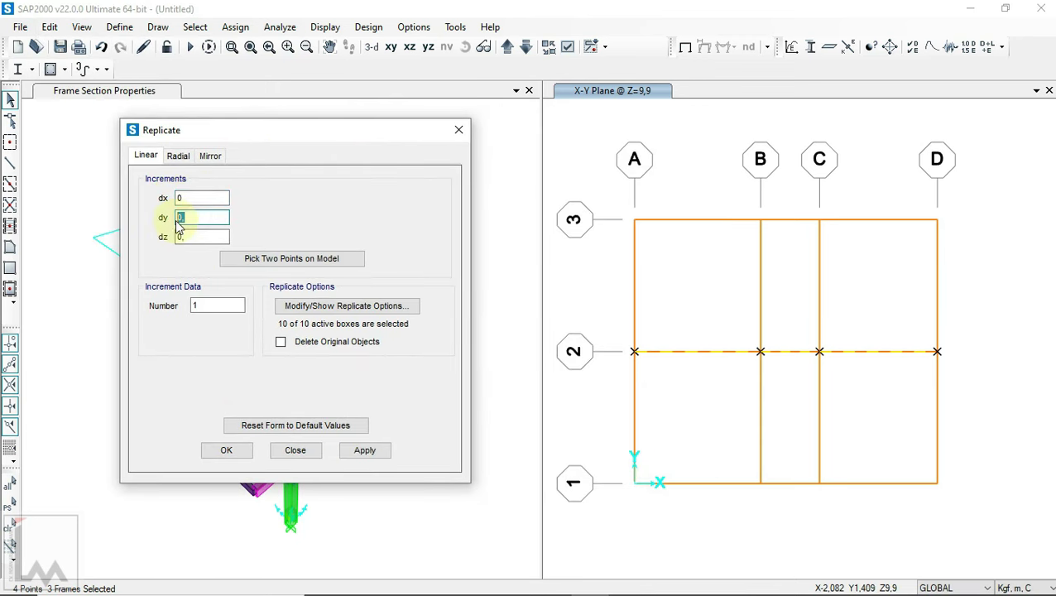
pyautogui.write('3,25')
pyautogui.click(366, 452)
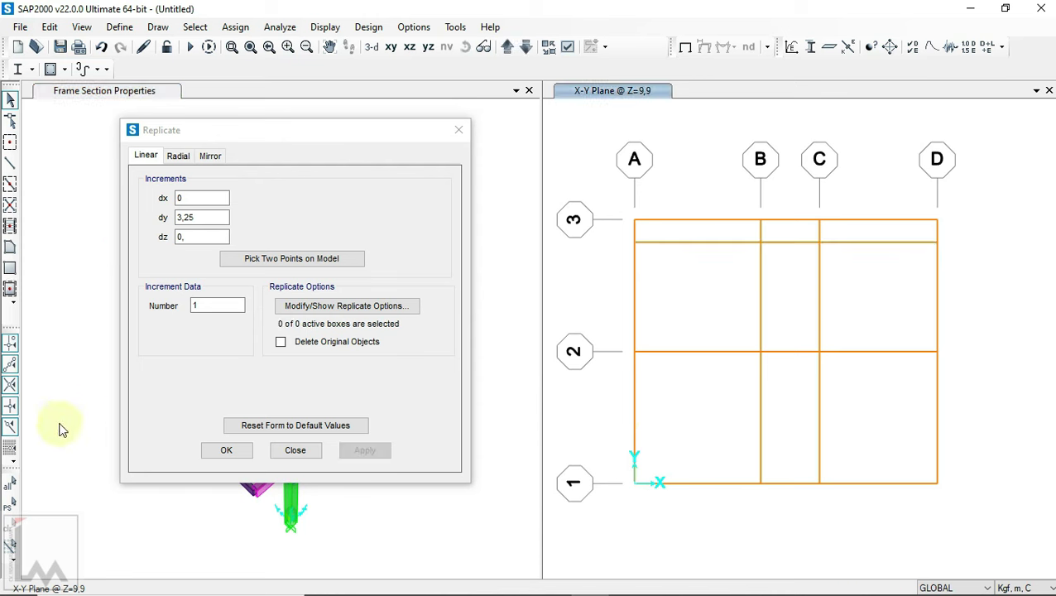
# - Reselect the grid line 2 frames and replicate them again at dy -3,25 toward grid 1
pyautogui.click(8, 508)
pyautogui.click(179, 218)
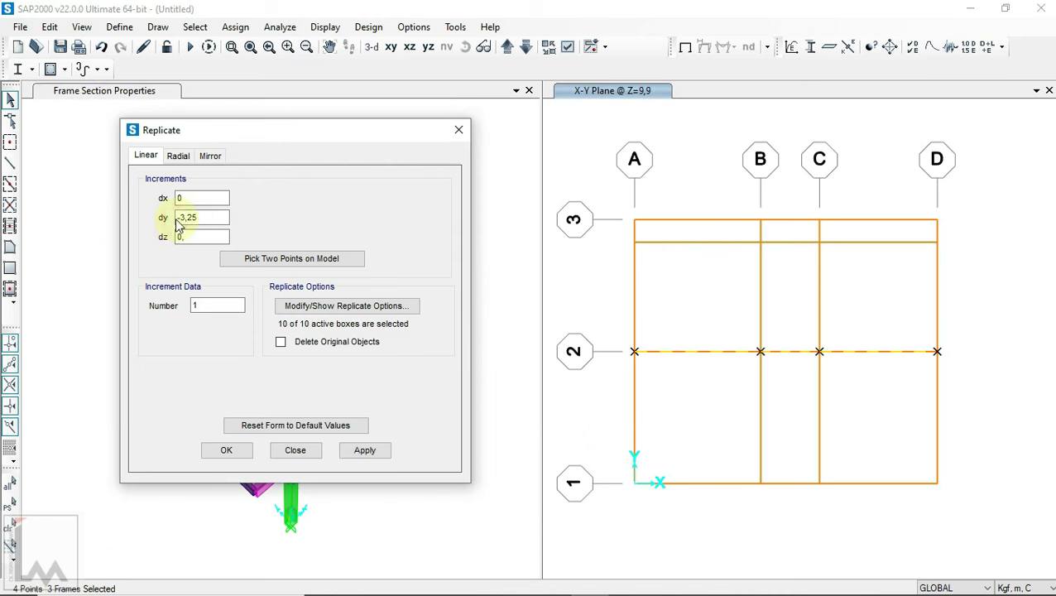
pyautogui.click(368, 453)
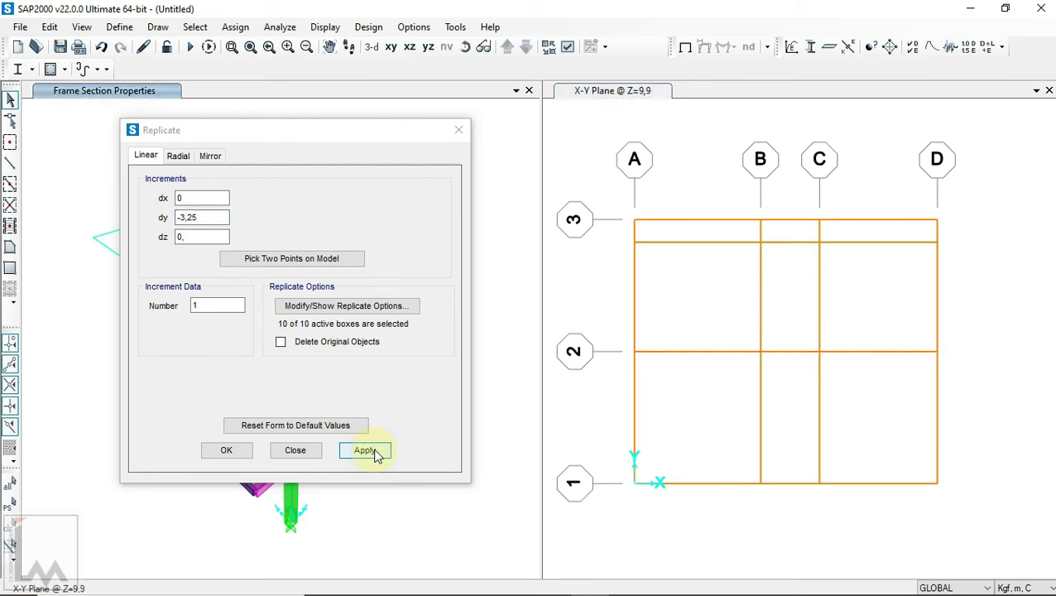
pyautogui.click(374, 453)
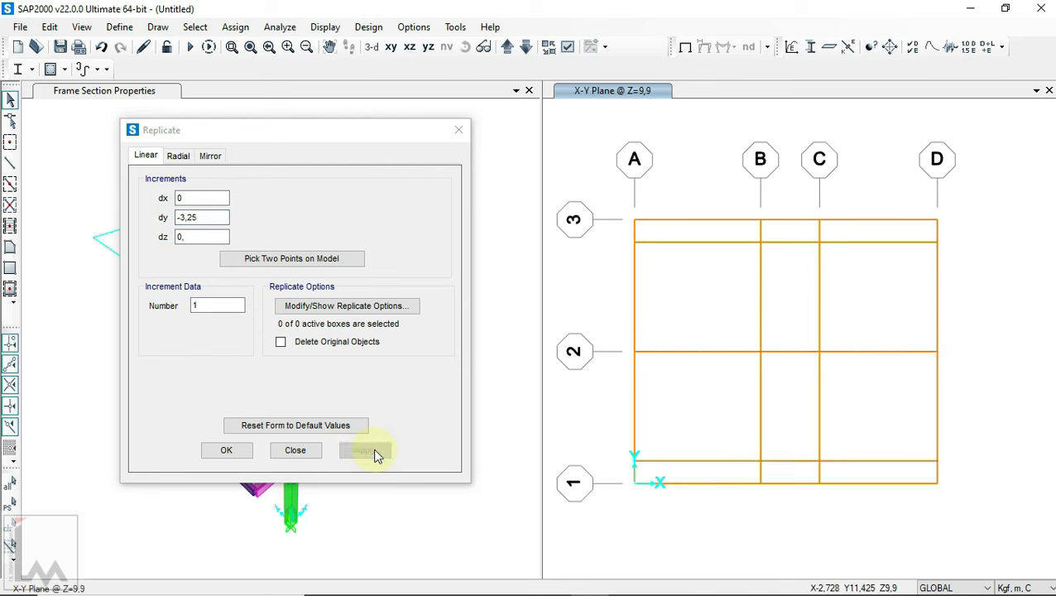
pyautogui.click(227, 449)
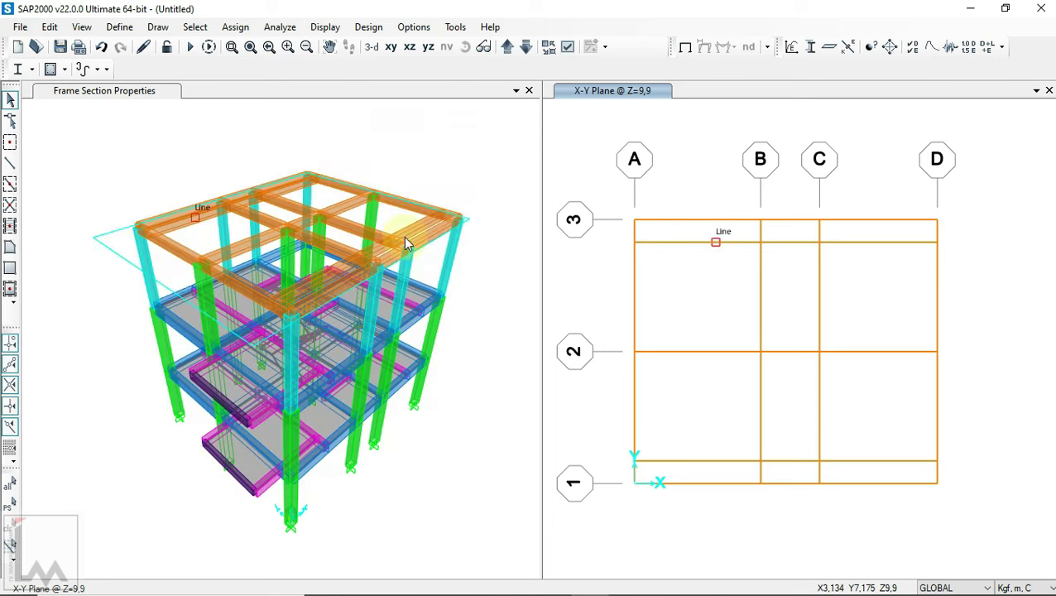
# - Start a frame along grid A, then cancel it and clear the selection
pyautogui.click(10, 163)
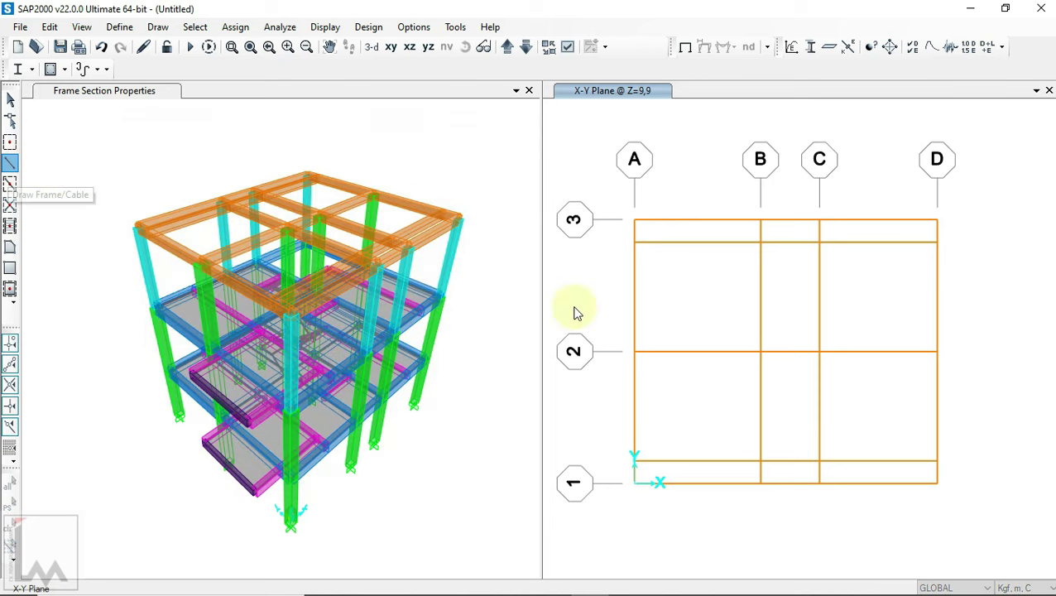
pyautogui.moveTo(681, 235); pyautogui.dragTo(368, 230)
pyautogui.click(634, 459)
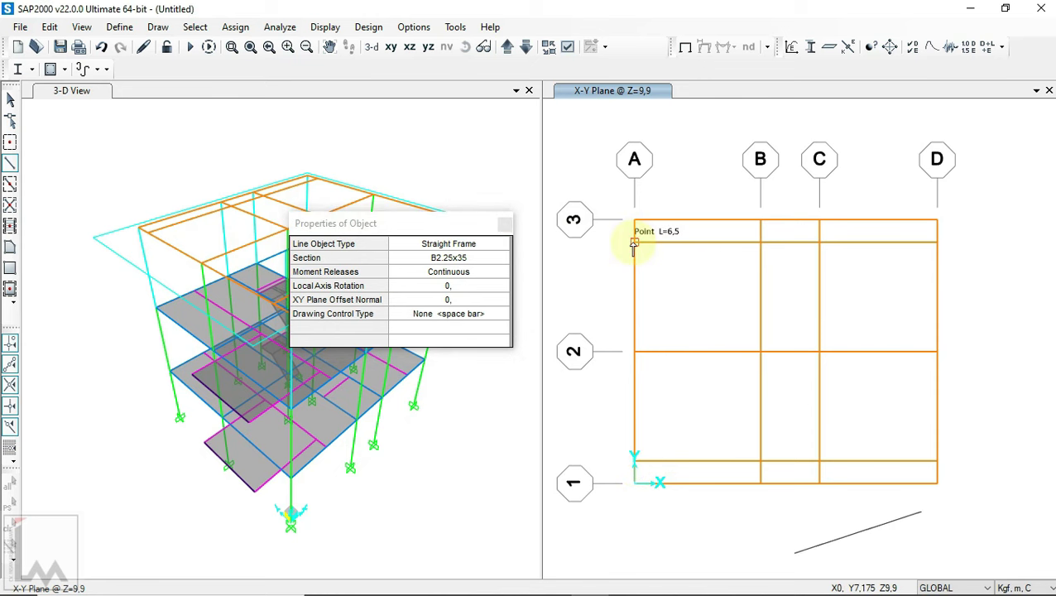
pyautogui.click(11, 121)
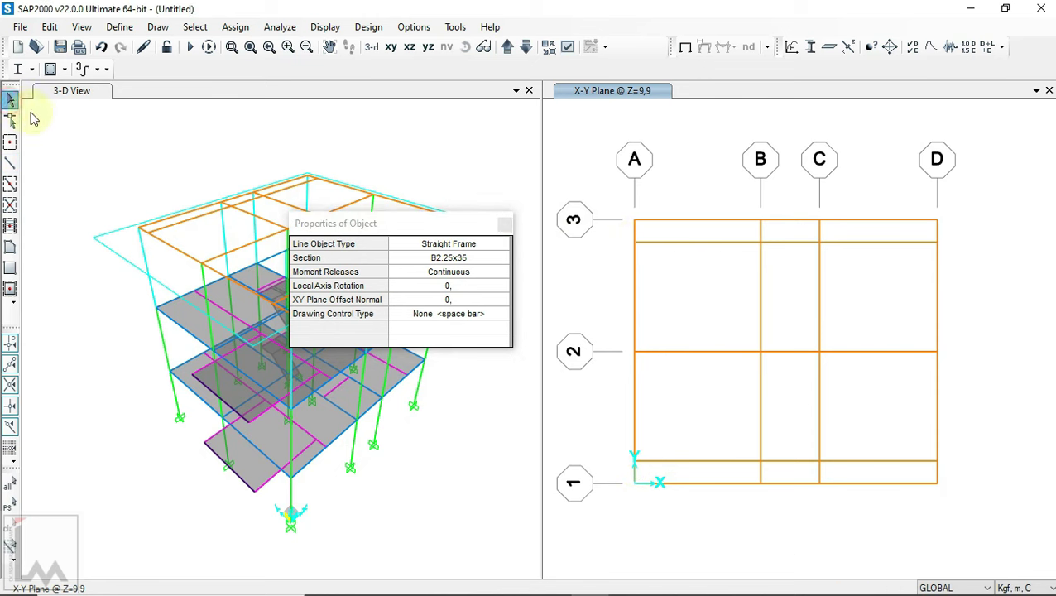
pyautogui.click(634, 265)
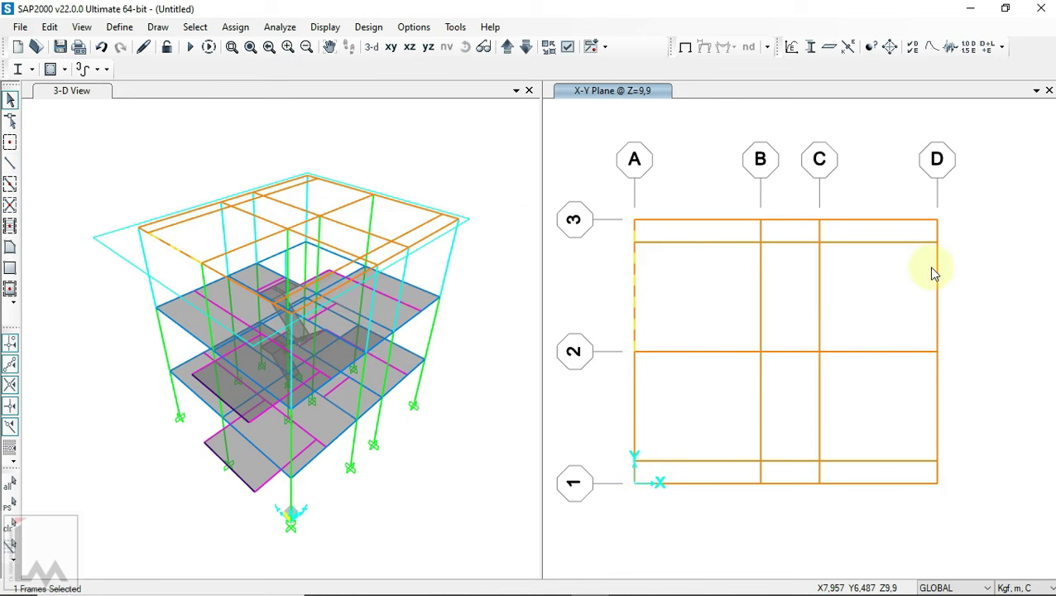
pyautogui.click(668, 261)
# - Select every frame on the roof plan and divide them at their intersections
pyautogui.moveTo(617, 201); pyautogui.dragTo(966, 507)
pyautogui.click(49, 26)
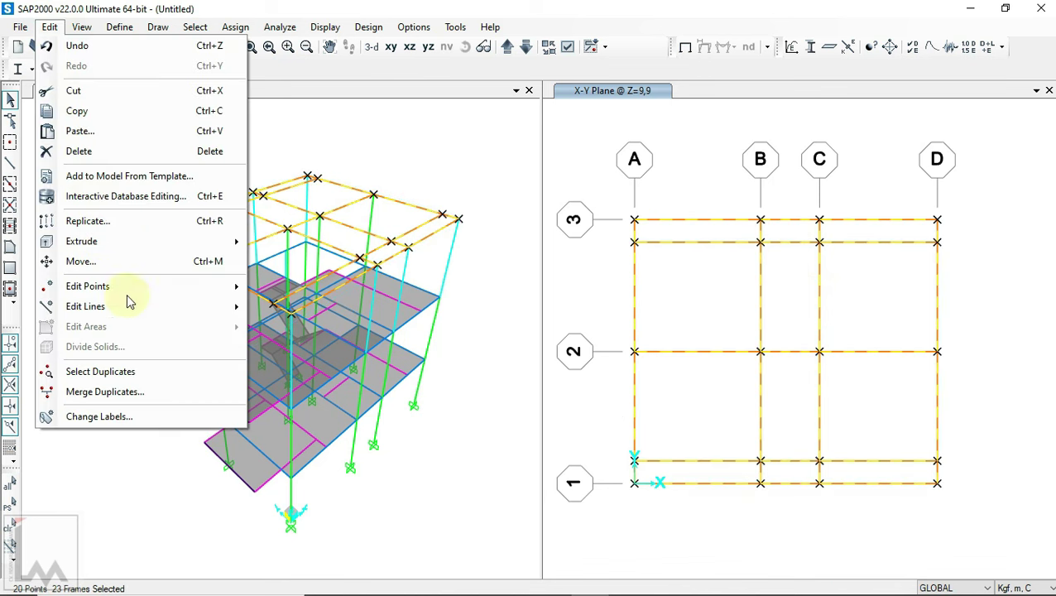
pyautogui.click(277, 306)
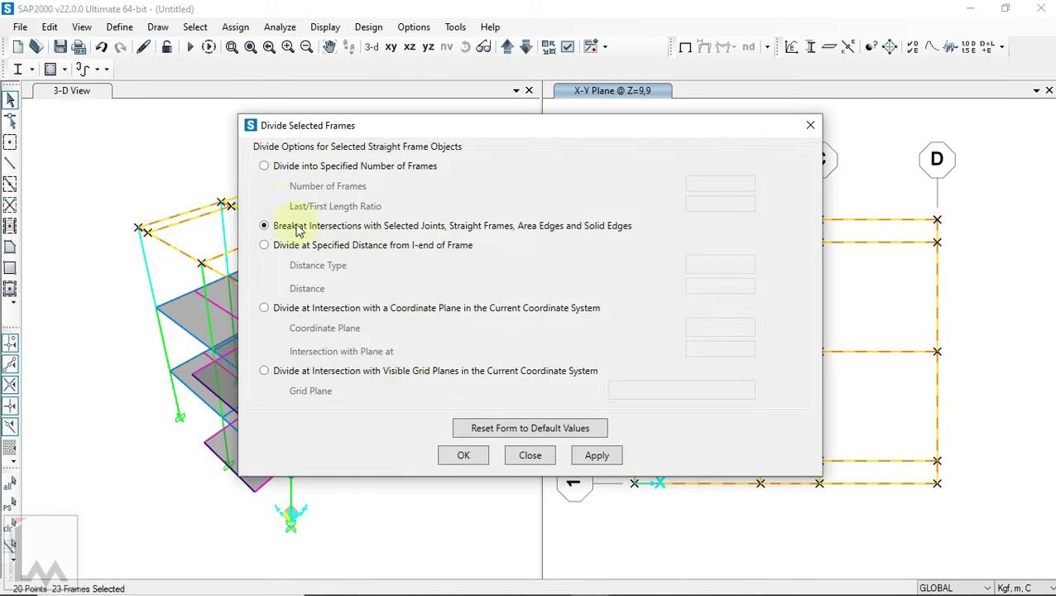
pyautogui.click(464, 458)
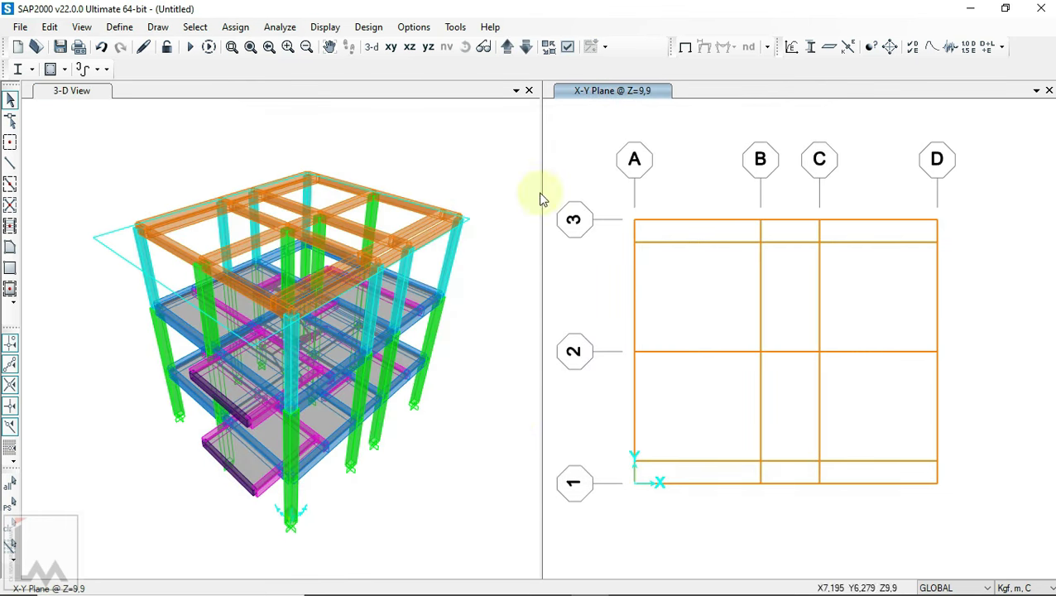
# - Rotate the 3-D view, then set up rectangular slab drawing with the slab section on the roof plan
pyautogui.click(469, 48)
pyautogui.moveTo(472, 149)
pyautogui.mouseDown()
pyautogui.moveTo(768, 207)
pyautogui.moveTo(502, 208)
pyautogui.moveTo(365, 177)
pyautogui.moveTo(507, 186)
pyautogui.mouseUp()
pyautogui.click(950, 299)
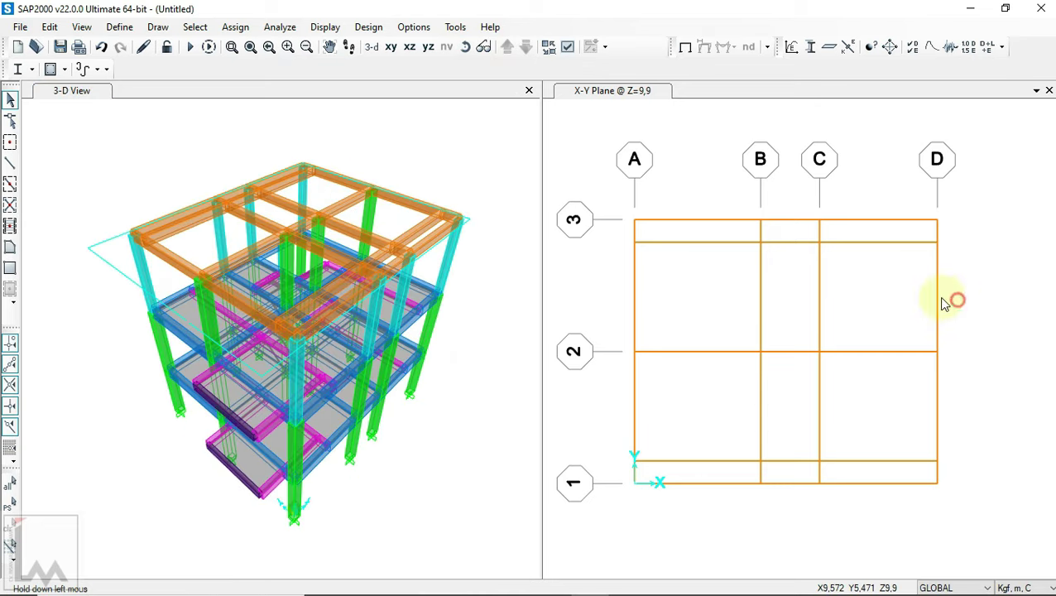
pyautogui.click(10, 267)
pyautogui.click(446, 245)
pyautogui.click(417, 271)
pyautogui.click(551, 585)
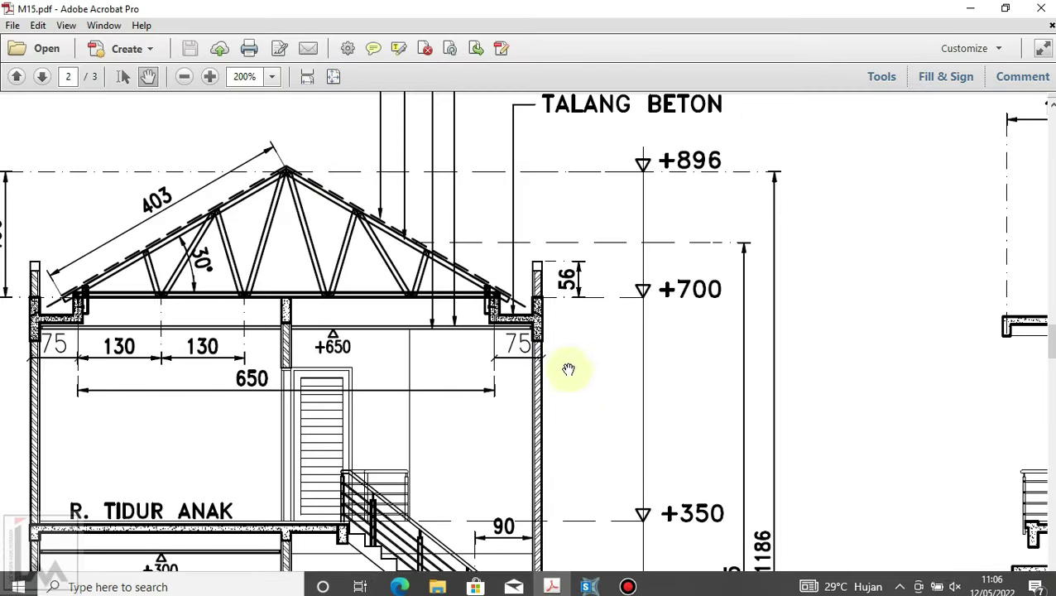
# - Scroll to the page 3 slab legend, then anchor a slab rectangle at joint A-1 in SAP2000
pyautogui.scroll(2, 617, 165)
pyautogui.keyDown('ctrl'); pyautogui.scroll(-2, 608, 211); pyautogui.keyUp('ctrl')
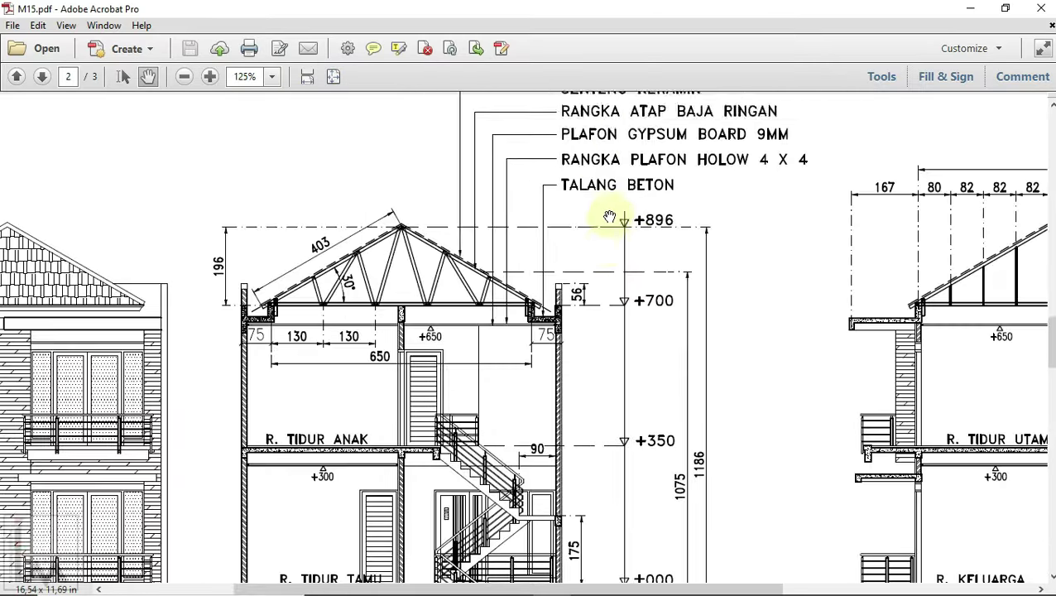
pyautogui.scroll(-4, 609, 217)
pyautogui.scroll(-3, 596, 228)
pyautogui.scroll(-3, 587, 275)
pyautogui.scroll(-5, 589, 278)
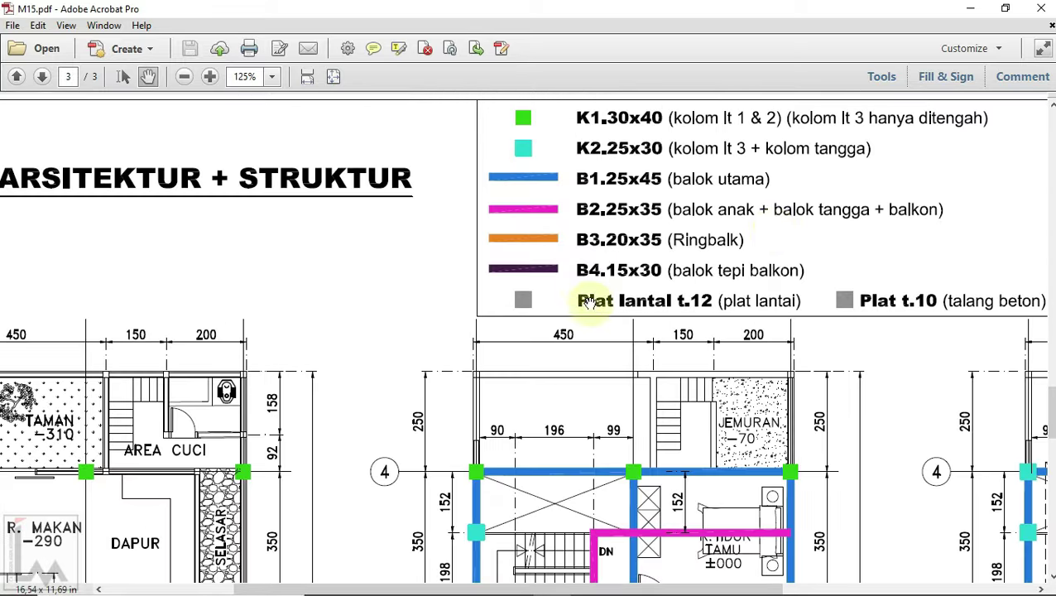
pyautogui.hscroll(3, 732, 306)
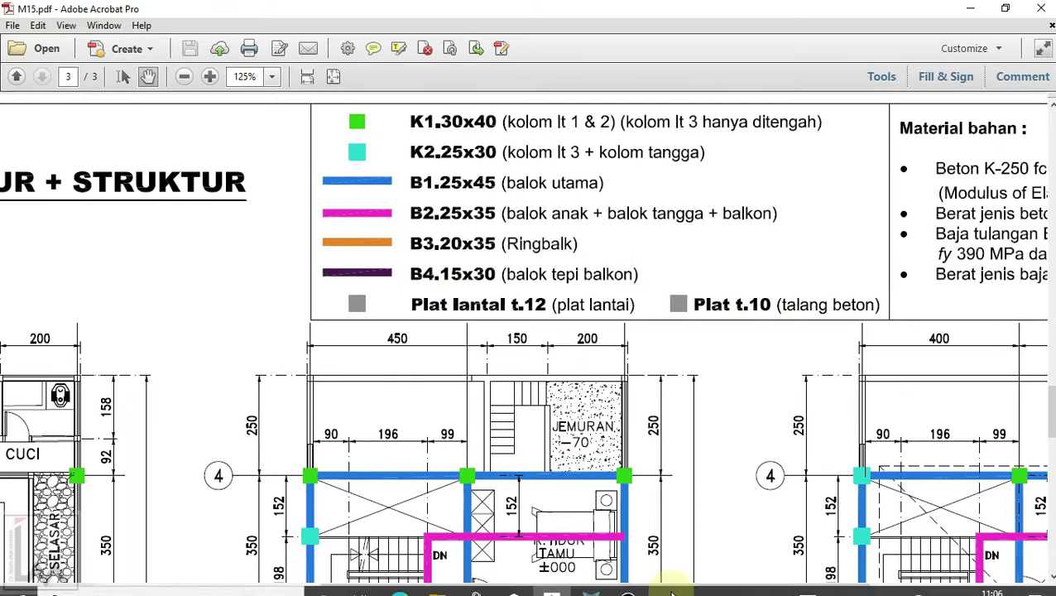
pyautogui.click(597, 578)
pyautogui.click(637, 452)
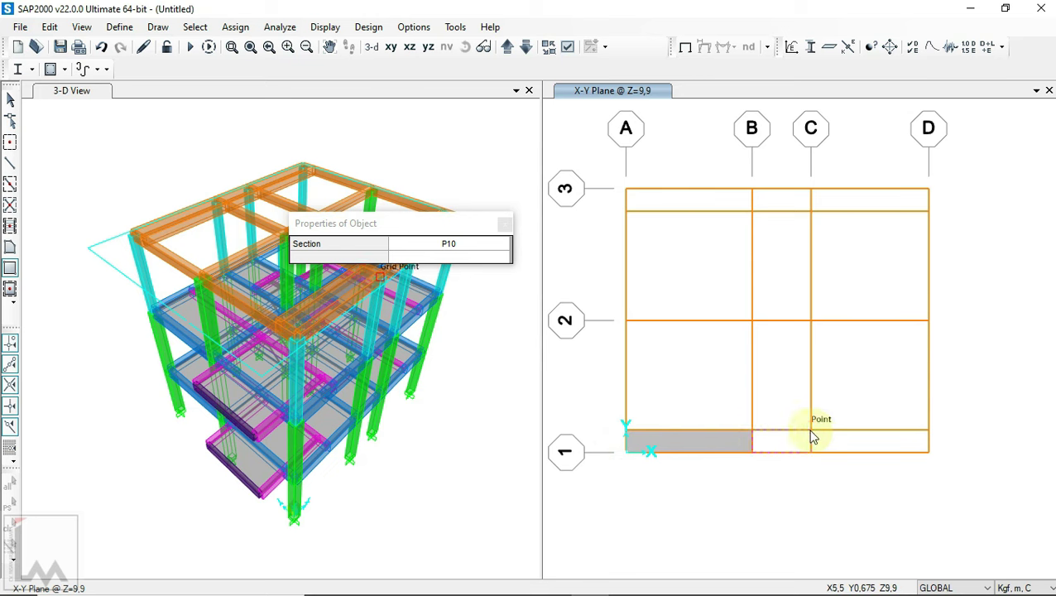
# - Draw slab strips along grid 1 and grid 3 from A to D
pyautogui.click(928, 430)
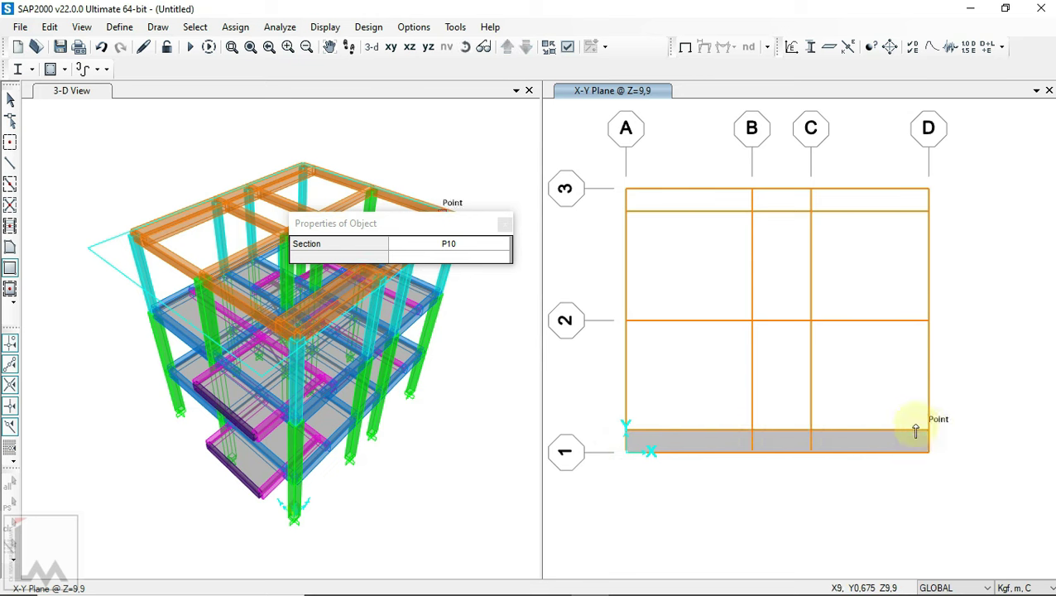
pyautogui.click(627, 211)
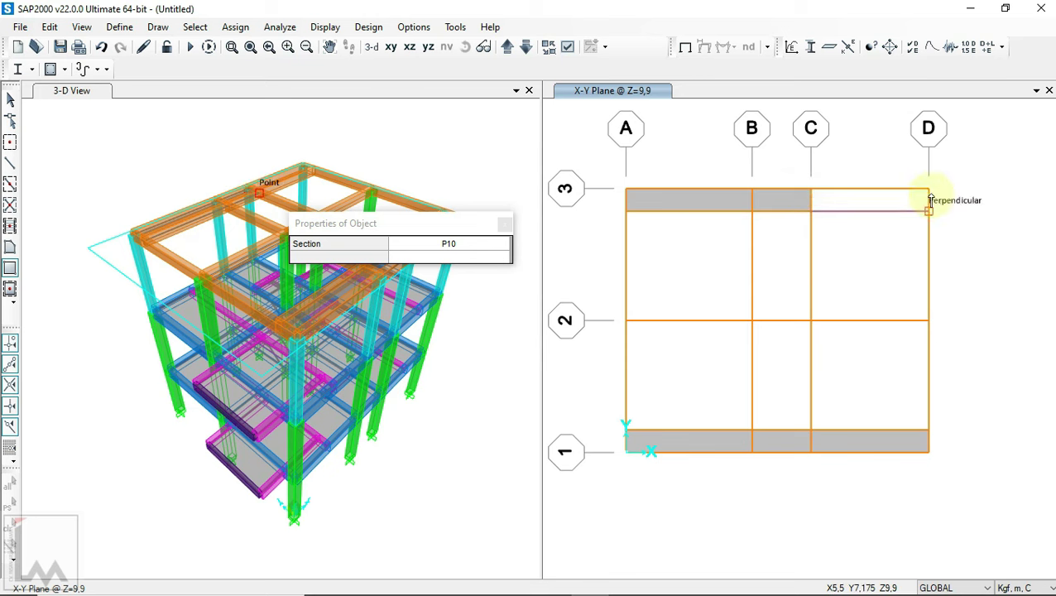
pyautogui.click(928, 189)
pyautogui.click(10, 99)
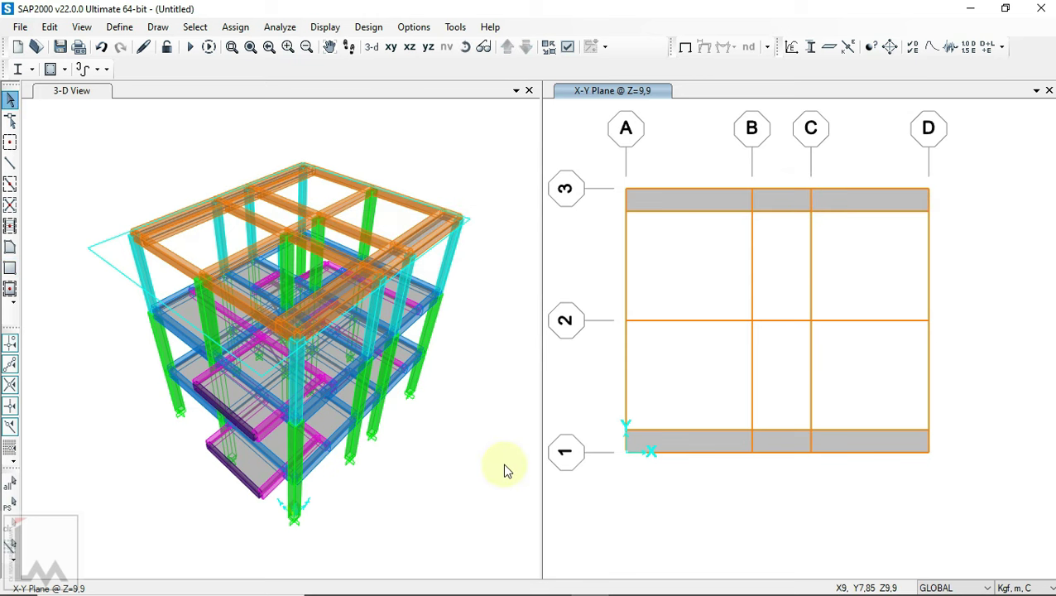
# - Tilt the 3-D model to look down into it, then activate the Z=9,9 plan view
pyautogui.click(443, 110)
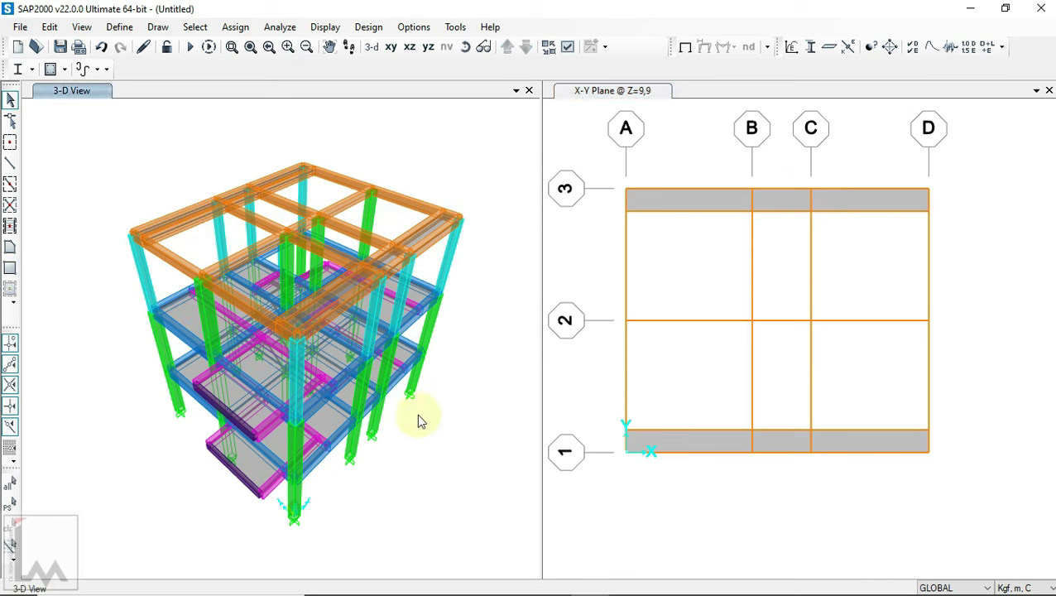
pyautogui.click(467, 52)
pyautogui.moveTo(467, 419)
pyautogui.mouseDown()
pyautogui.moveTo(631, 389)
pyautogui.moveTo(778, 394)
pyautogui.moveTo(606, 237)
pyautogui.moveTo(488, 214)
pyautogui.moveTo(474, 190)
pyautogui.moveTo(489, 170)
pyautogui.moveTo(542, 174)
pyautogui.moveTo(459, 358)
pyautogui.moveTo(439, 484)
pyautogui.moveTo(467, 460)
pyautogui.mouseUp()
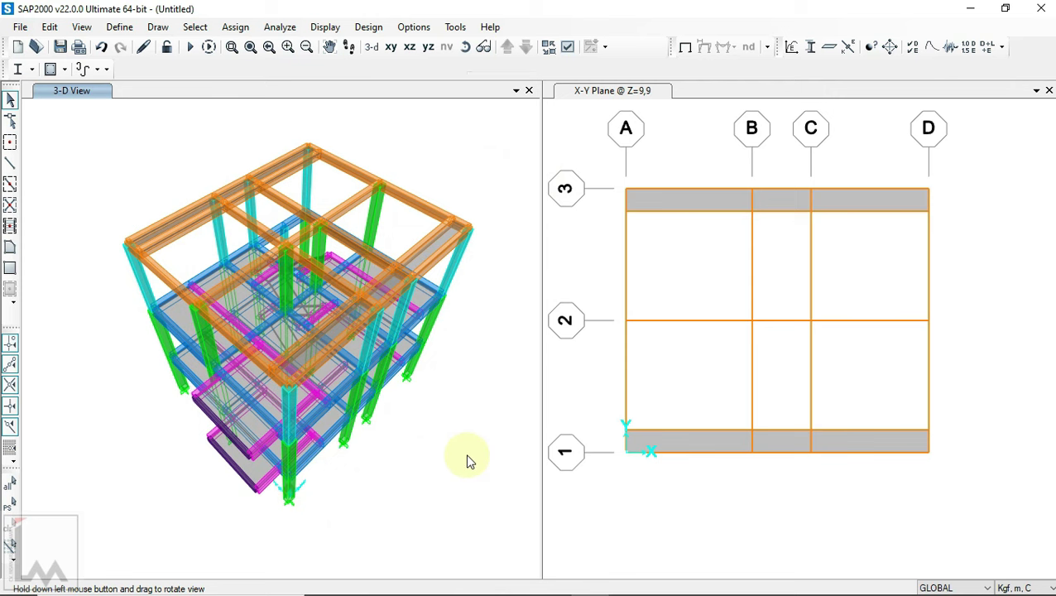
pyautogui.click(749, 523)
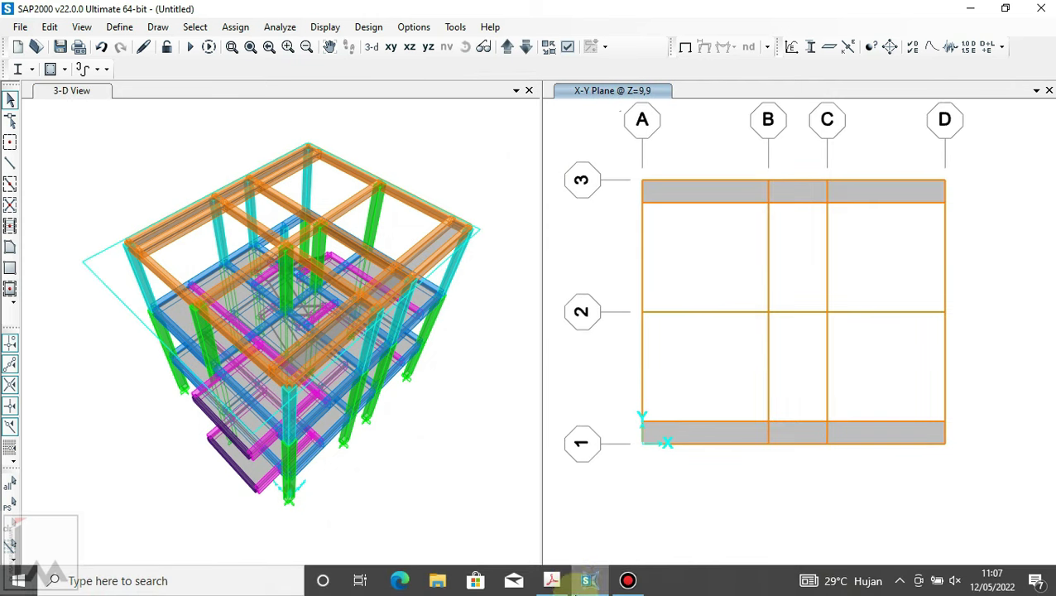
pyautogui.moveTo(589, 581)
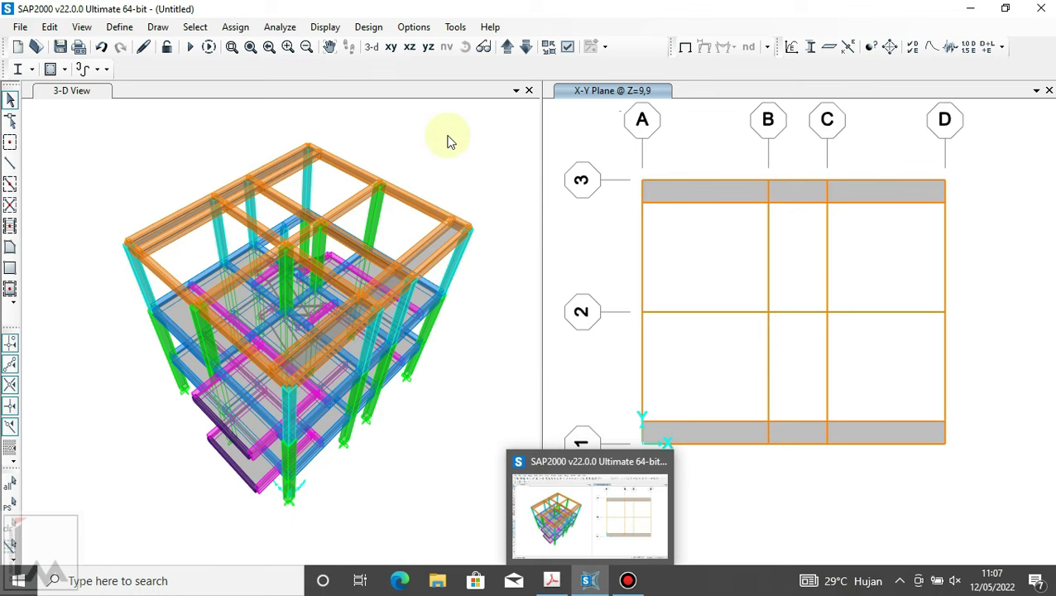
# - Change the 3-D view type from Extrude to Standard in the display options
pyautogui.click(568, 46)
pyautogui.click(460, 101)
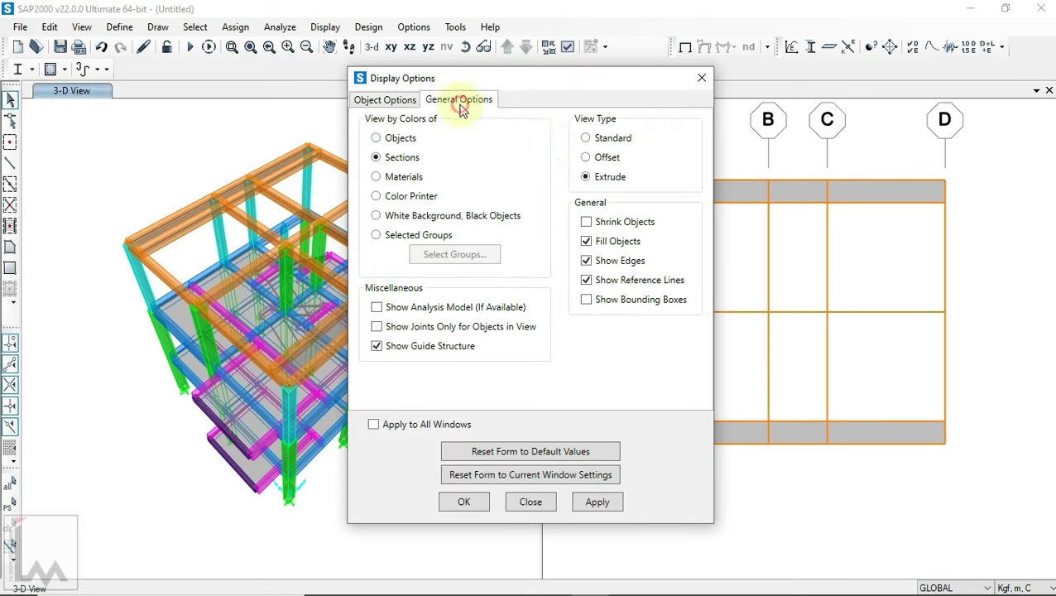
pyautogui.click(467, 502)
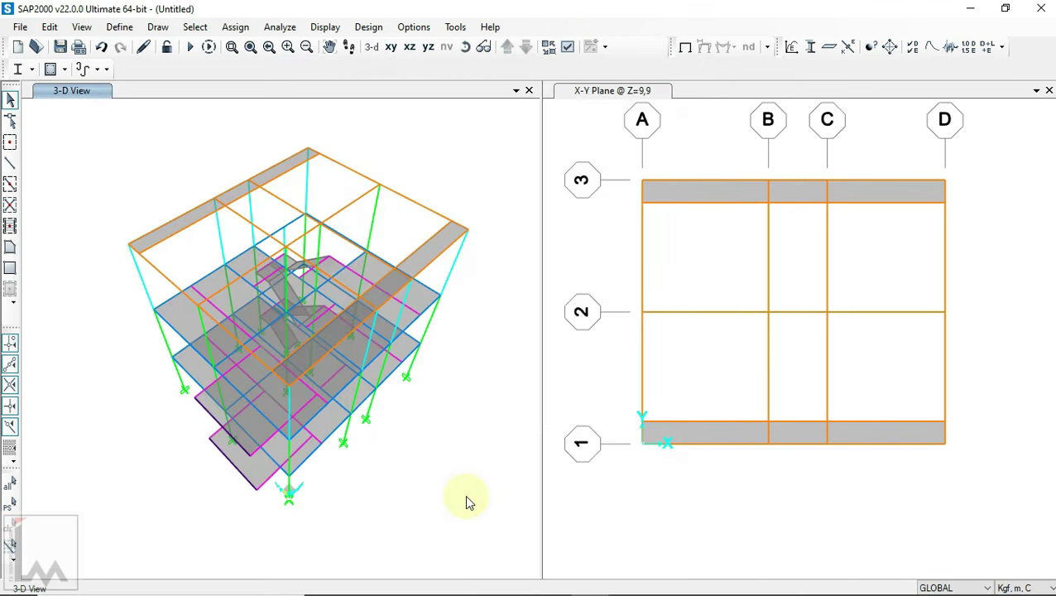
# - Rotate the 3-D model to a more upright perspective
pyautogui.click(464, 47)
pyautogui.moveTo(495, 294); pyautogui.dragTo(553, 155)
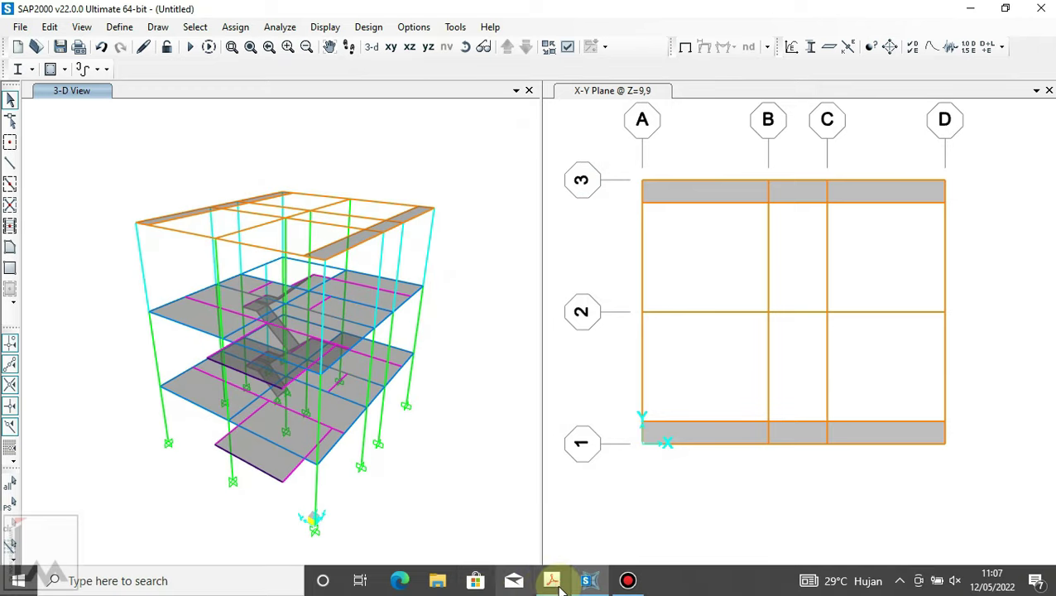
pyautogui.click(551, 587)
# - Scroll and pan through the M15.pdf page 2 hip roof truss sections before returning to SAP2000
pyautogui.keyDown('ctrl'); pyautogui.scroll(-3, 456, 339); pyautogui.keyUp('ctrl')
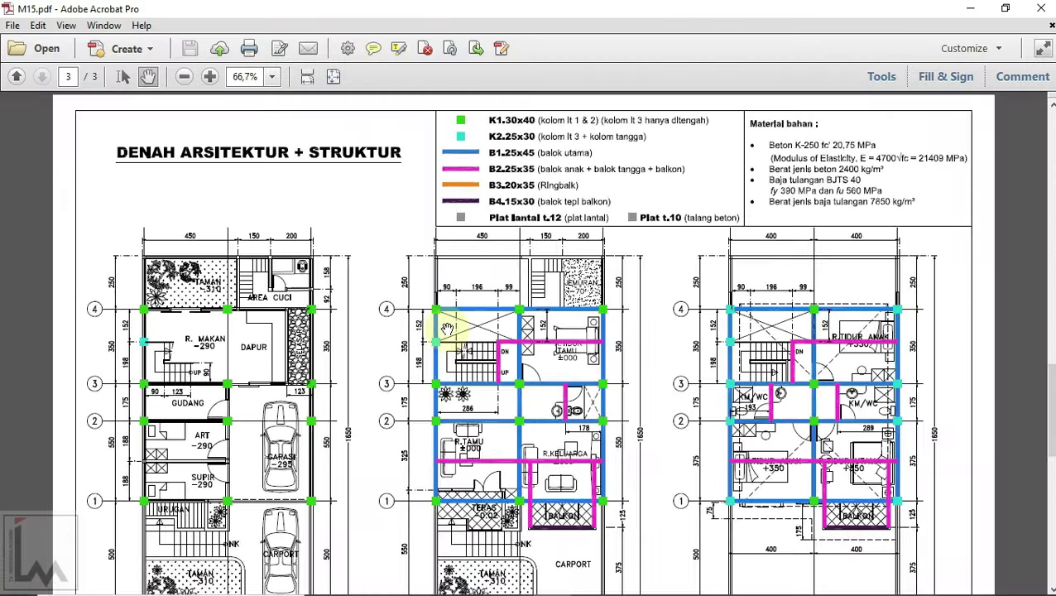
pyautogui.scroll(-5, 521, 347)
pyautogui.keyDown('ctrl'); pyautogui.scroll(2, 812, 232); pyautogui.keyUp('ctrl')
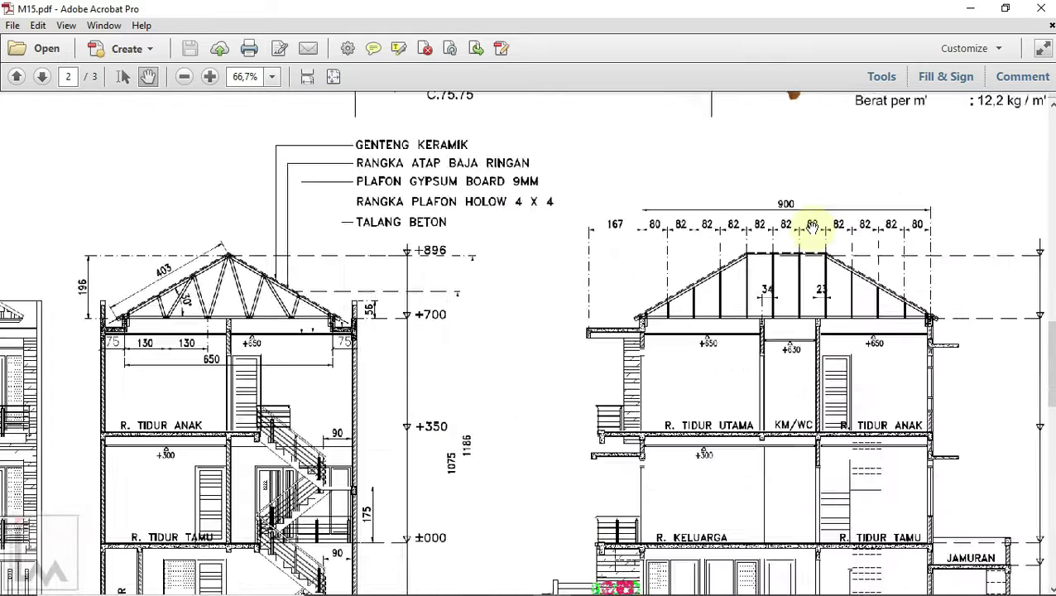
pyautogui.keyDown('ctrl'); pyautogui.scroll(1, 819, 222); pyautogui.keyUp('ctrl')
pyautogui.keyDown('ctrl'); pyautogui.scroll(2, 826, 214); pyautogui.keyUp('ctrl')
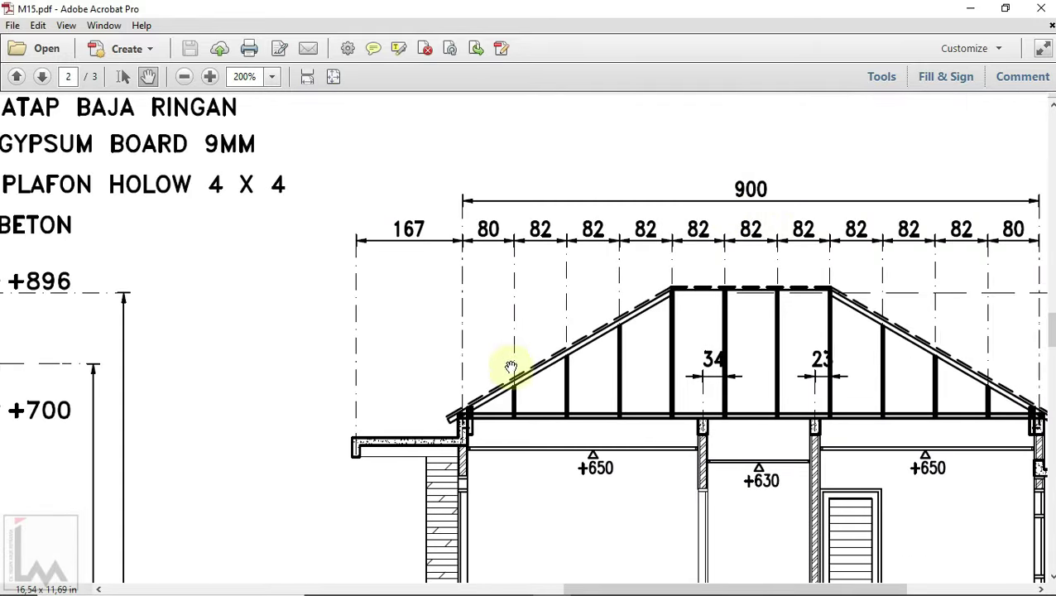
pyautogui.hscroll(3, 910, 413)
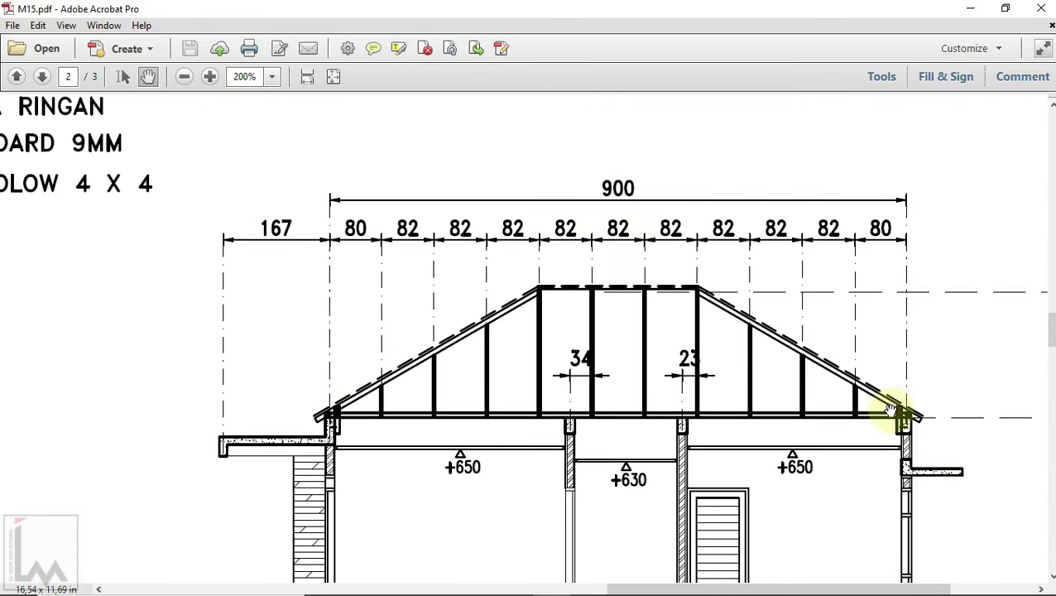
pyautogui.hscroll(-5, 827, 398)
pyautogui.hscroll(-3, 662, 340)
pyautogui.keyDown('ctrl'); pyautogui.scroll(-1, 683, 337); pyautogui.keyUp('ctrl')
pyautogui.hscroll(-3, 313, 397)
pyautogui.keyDown('ctrl'); pyautogui.scroll(1, 314, 430); pyautogui.keyUp('ctrl')
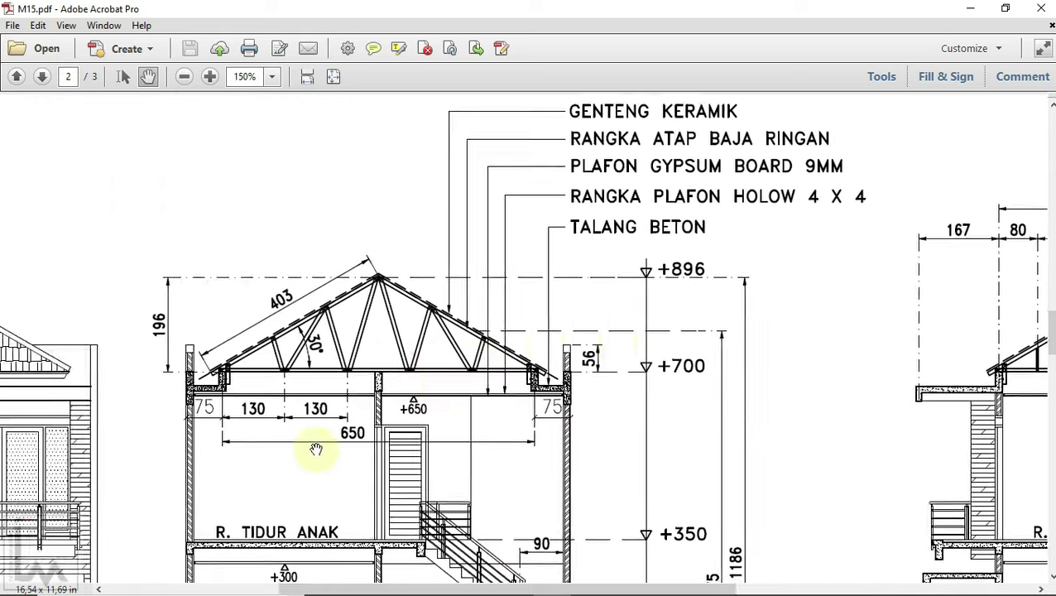
pyautogui.keyDown('ctrl'); pyautogui.scroll(1, 305, 451); pyautogui.keyUp('ctrl')
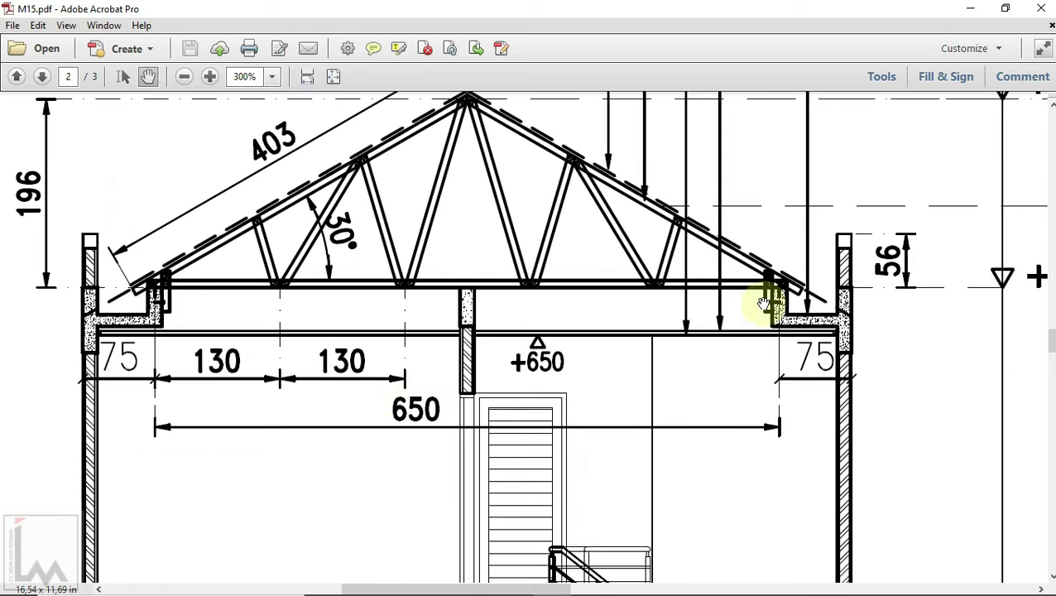
pyautogui.keyDown('ctrl'); pyautogui.scroll(-3, 486, 326); pyautogui.keyUp('ctrl')
pyautogui.hscroll(2, 573, 365)
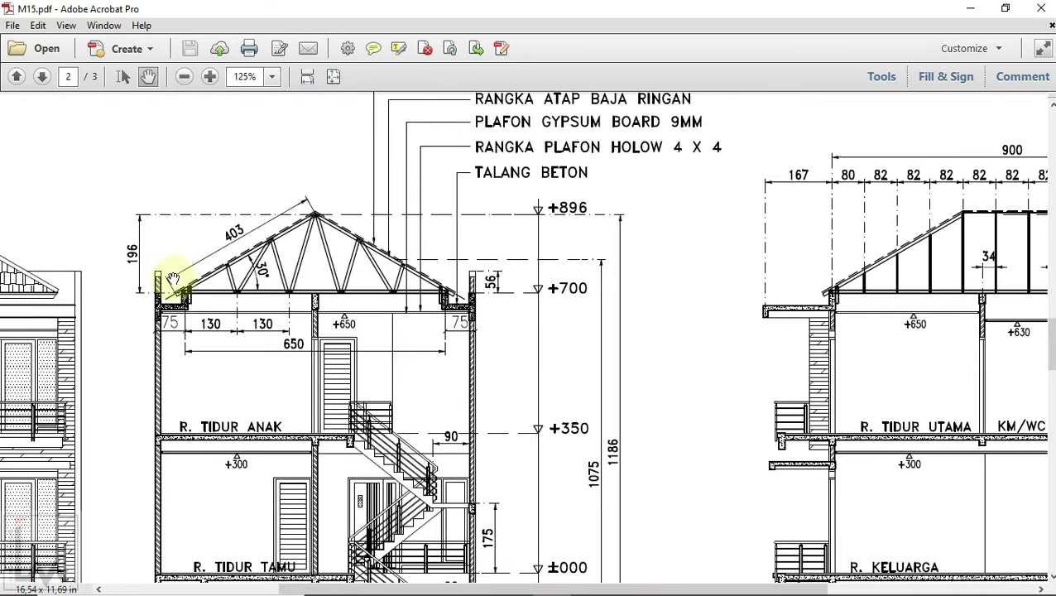
pyautogui.hscroll(3, 641, 365)
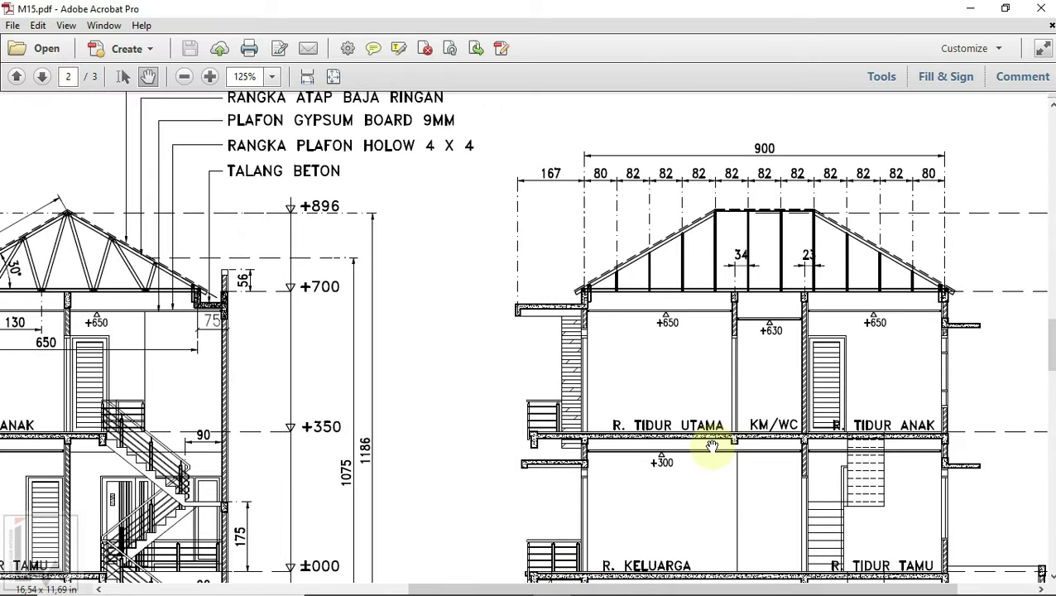
pyautogui.click(559, 579)
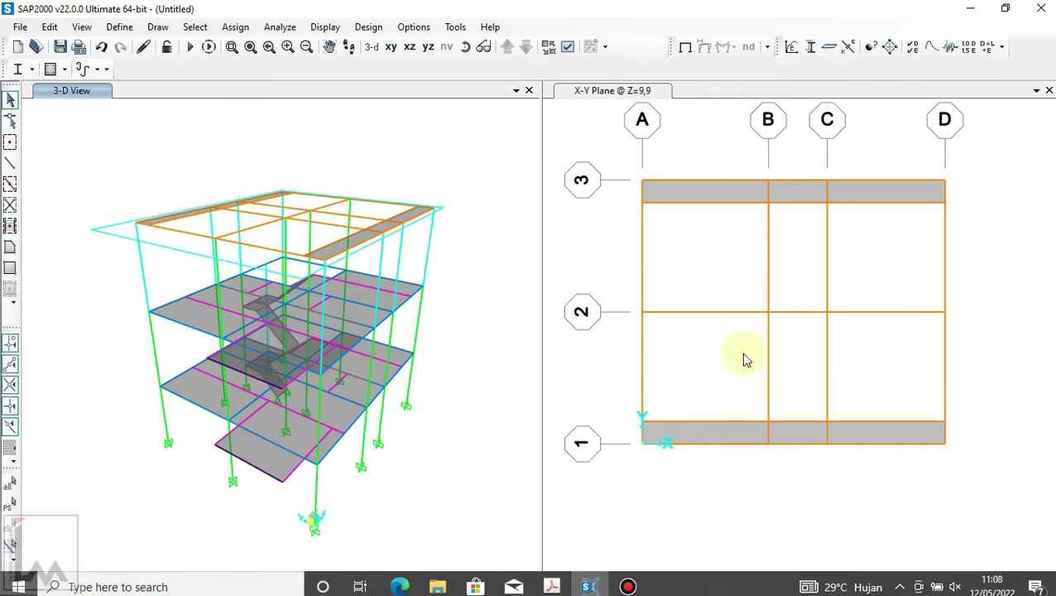
# - Start a frame at grid A/3 on the Z=9,9 plan, cancel it, and switch to M15.pdf
pyautogui.click(716, 243)
pyautogui.click(10, 163)
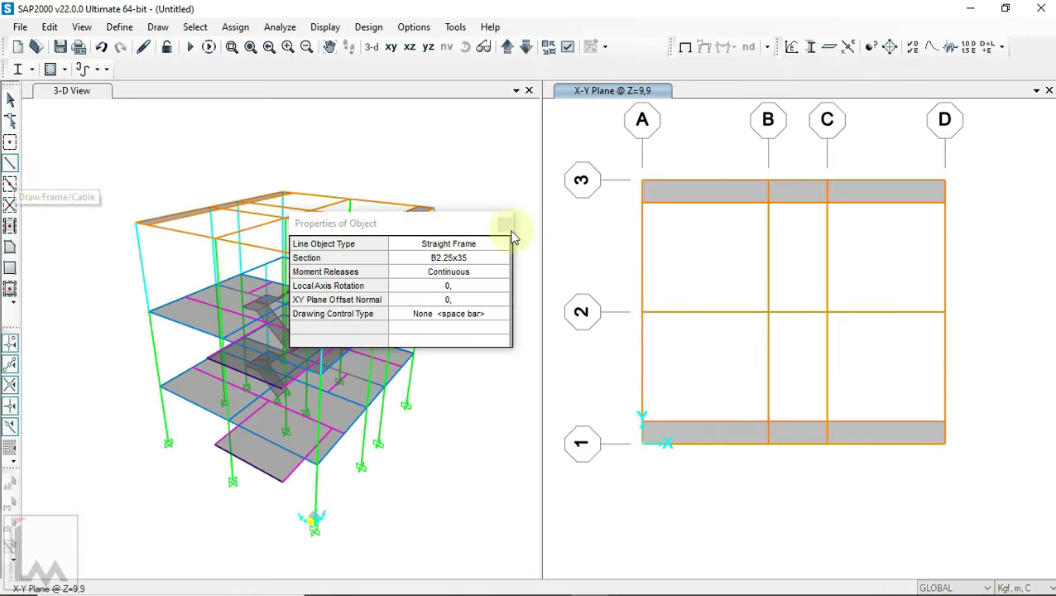
pyautogui.click(644, 204)
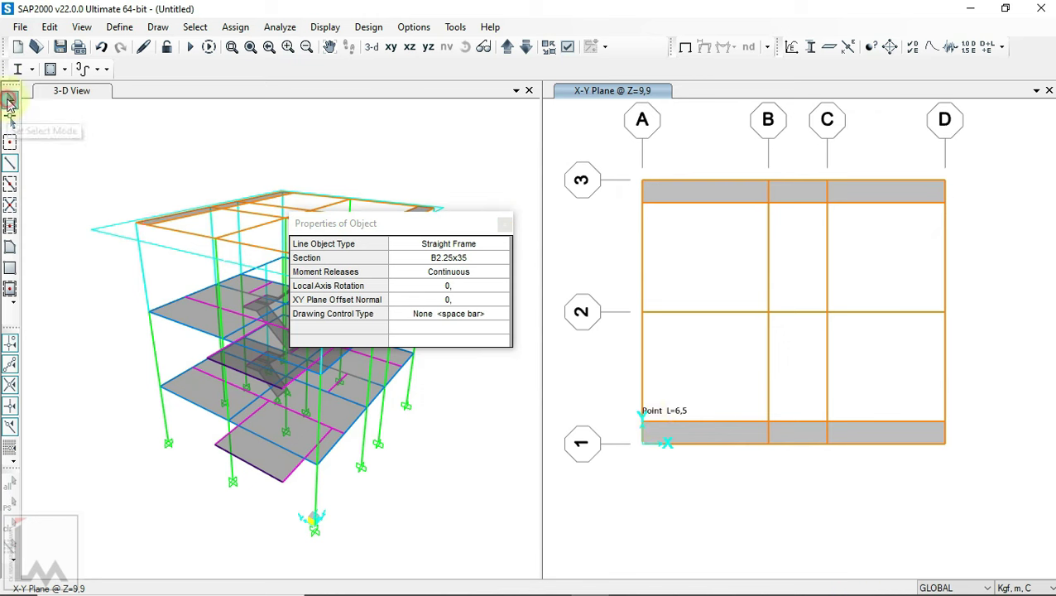
pyautogui.click(8, 100)
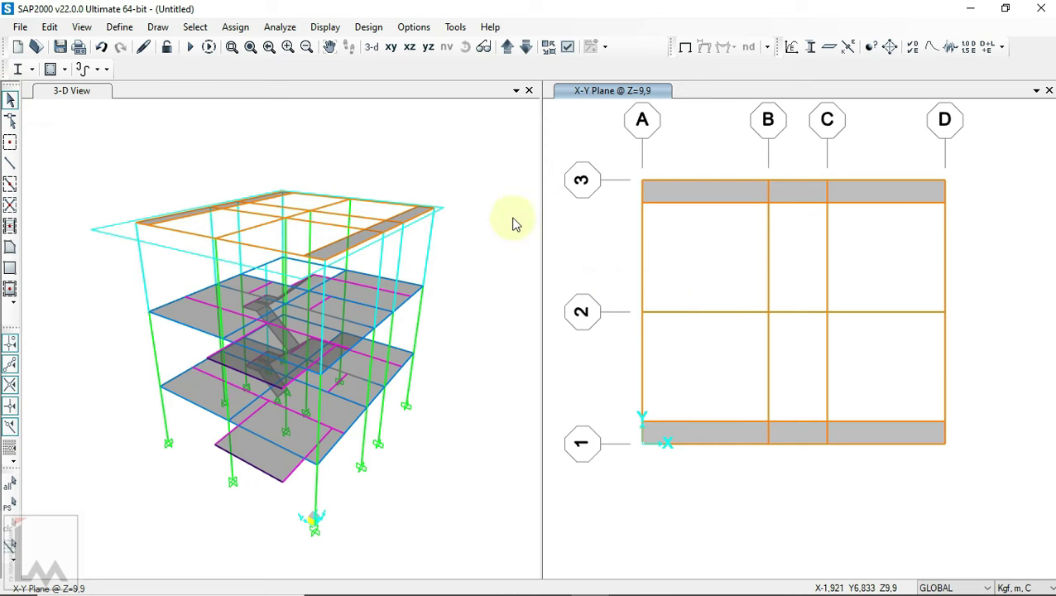
pyautogui.click(556, 581)
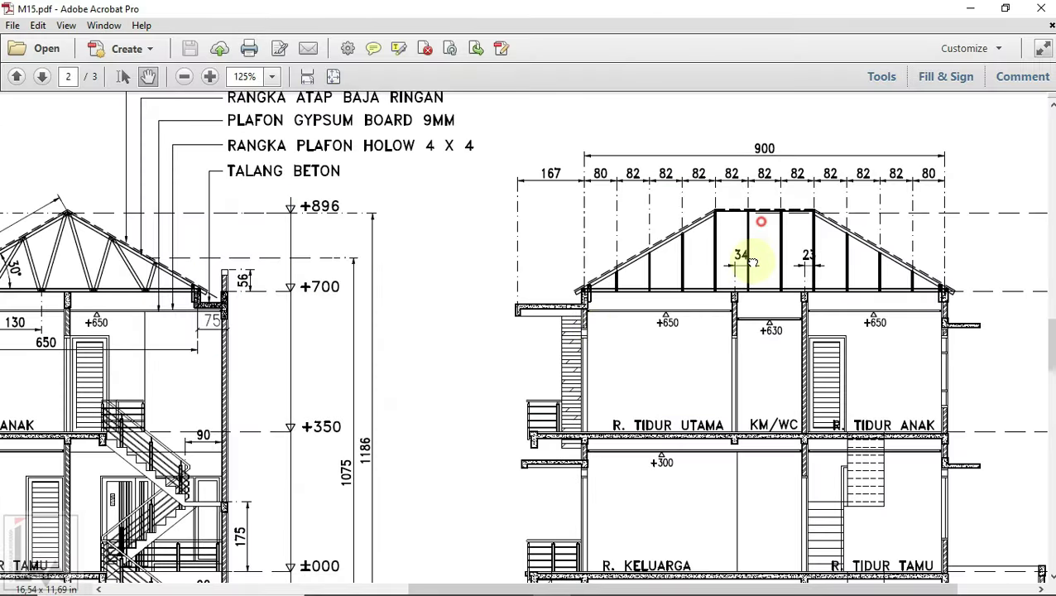
# - Add a ColdFormed material in Define > Materials, keeping its default Fy and Fu
pyautogui.scroll(5, 641, 347)
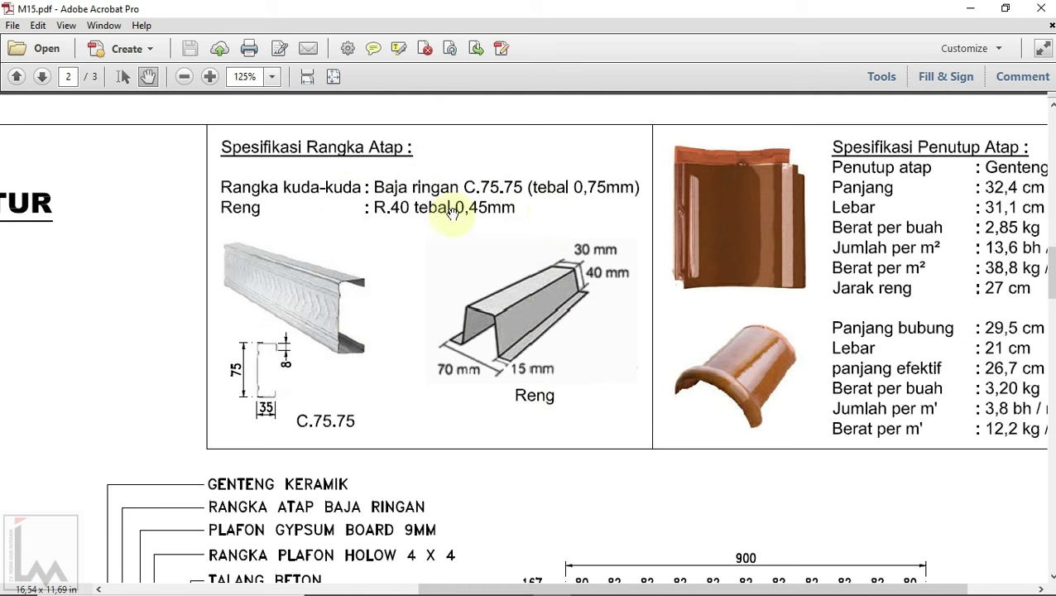
pyautogui.click(592, 582)
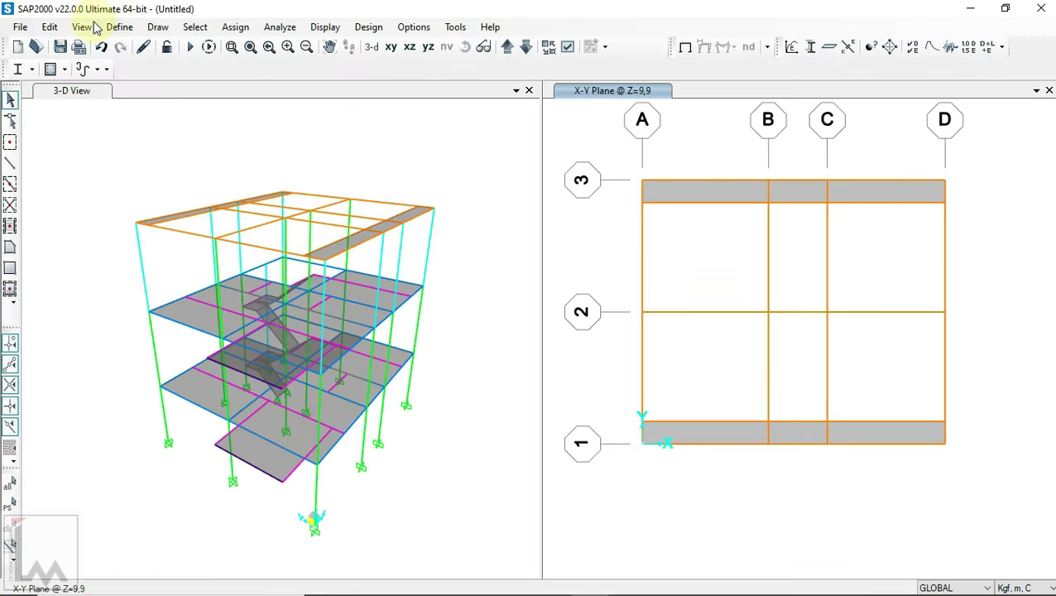
pyautogui.click(119, 27)
pyautogui.click(142, 47)
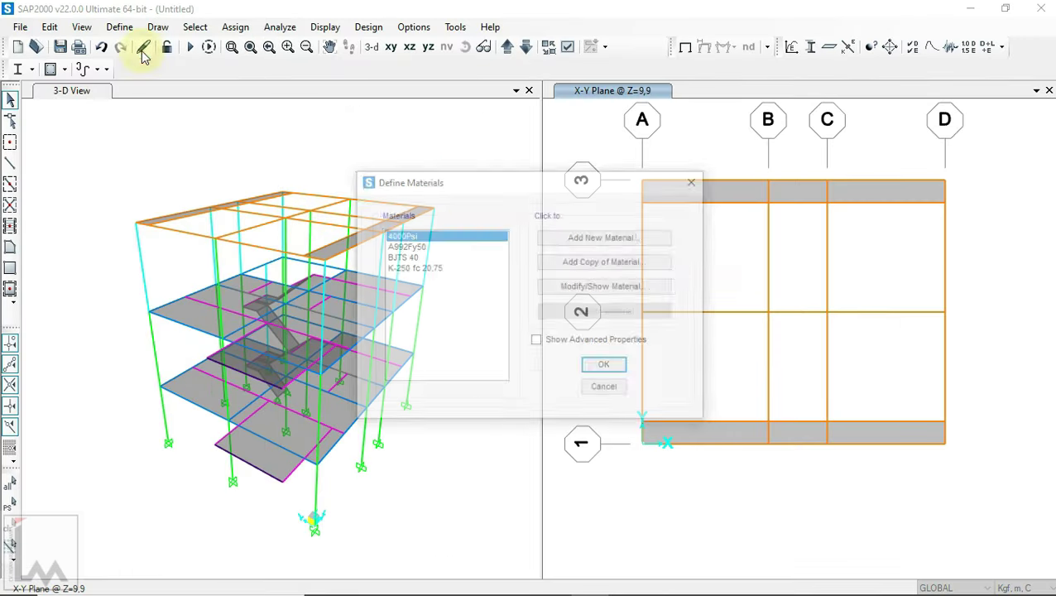
pyautogui.click(565, 236)
pyautogui.click(515, 281)
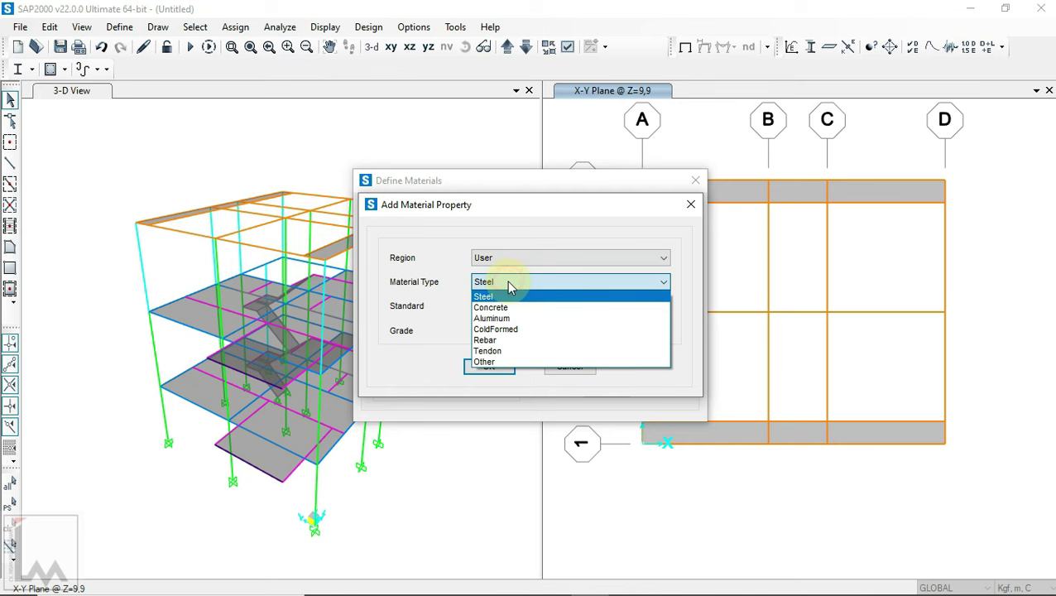
pyautogui.click(515, 331)
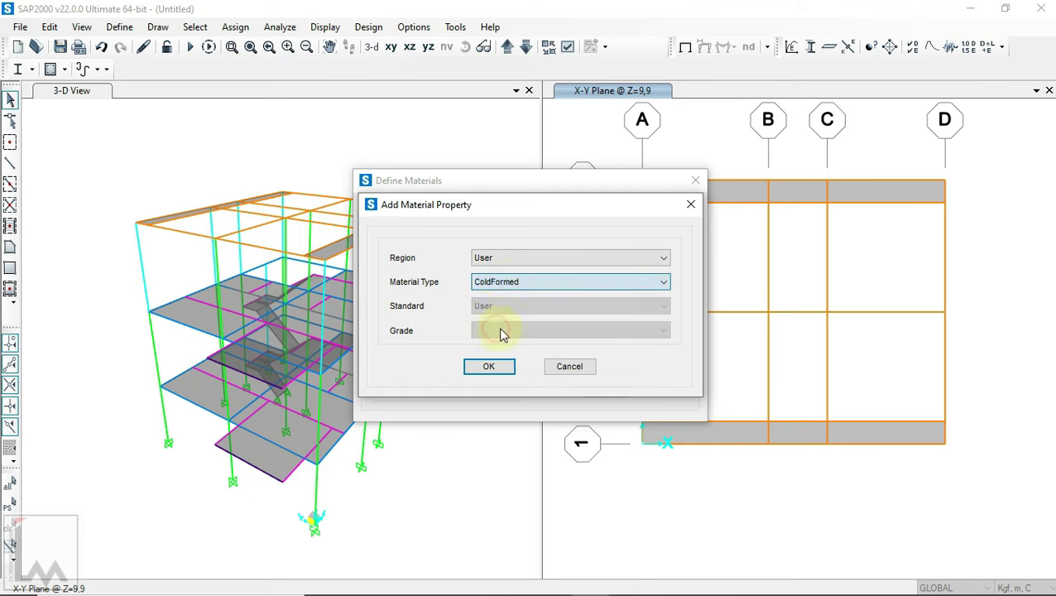
pyautogui.click(489, 369)
pyautogui.click(470, 529)
pyautogui.click(605, 367)
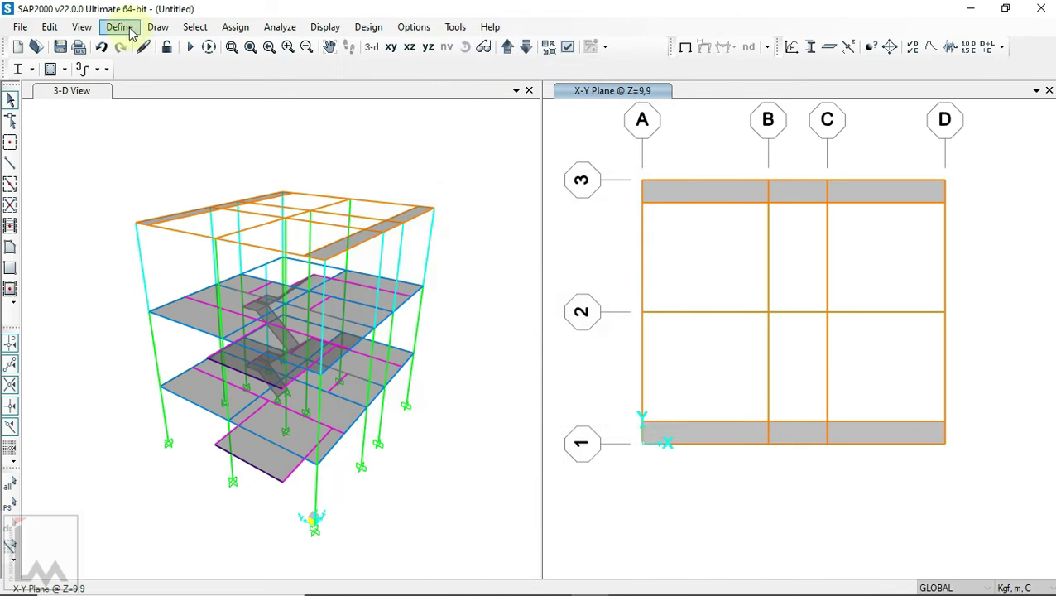
# - Abandon a first cold-formed C section attempt and switch model units to Kgf, mm, C
pyautogui.click(120, 26)
pyautogui.click(335, 73)
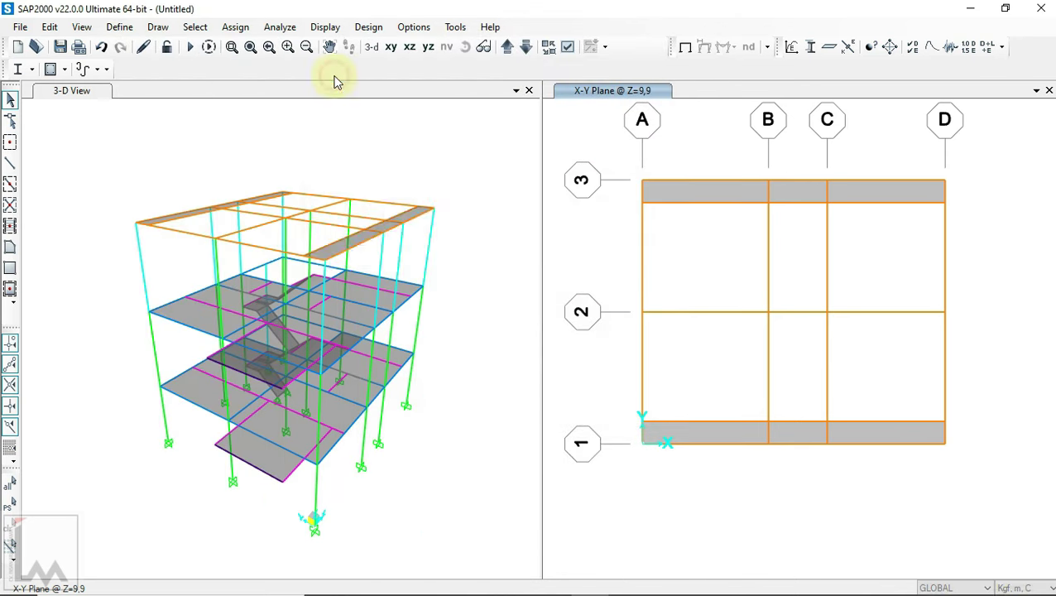
pyautogui.click(653, 193)
pyautogui.click(602, 141)
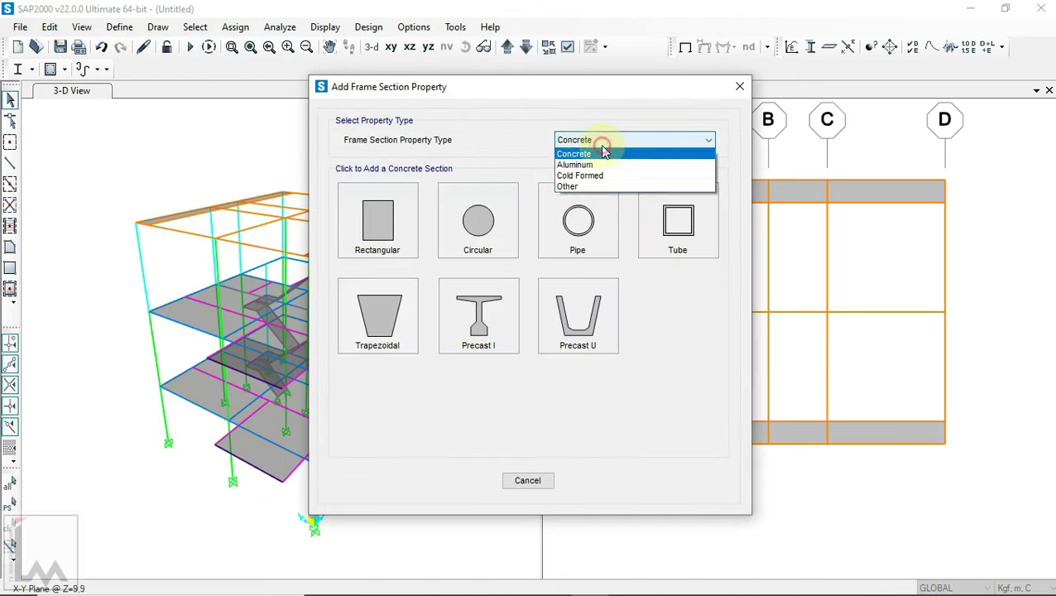
pyautogui.click(579, 198)
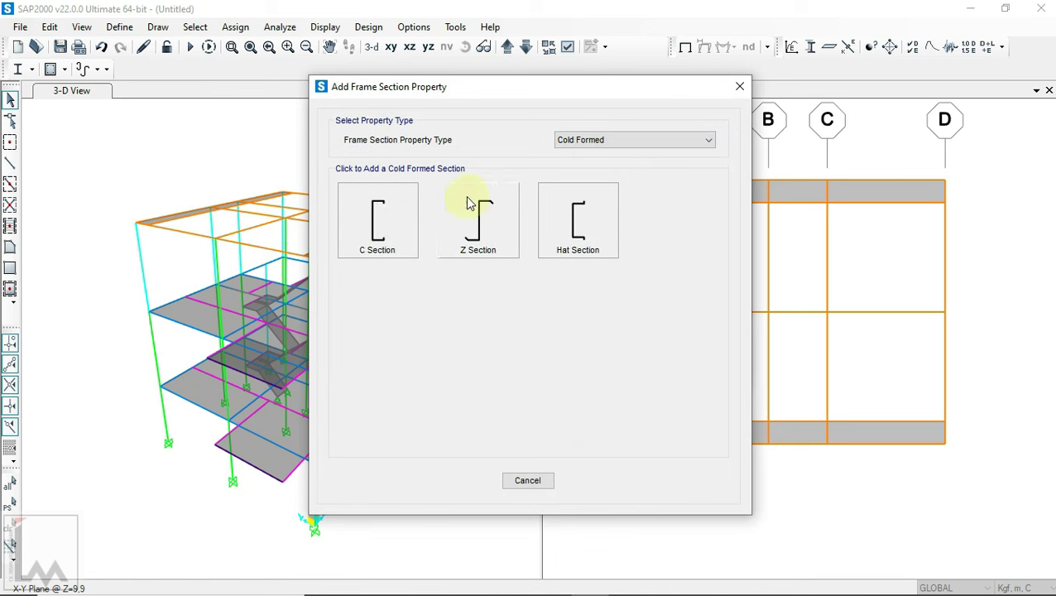
pyautogui.click(395, 249)
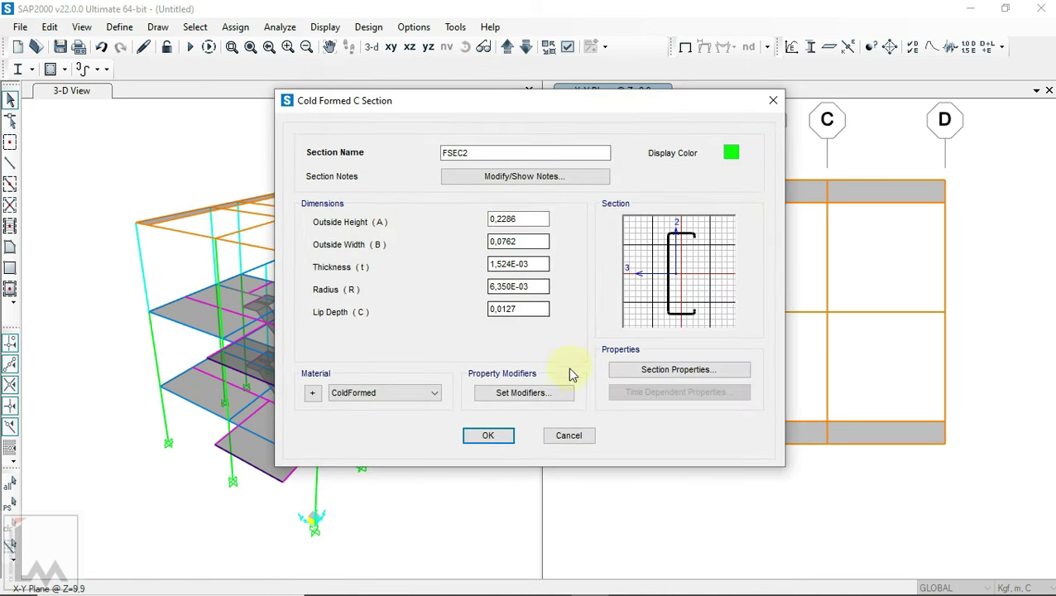
pyautogui.click(569, 435)
pyautogui.click(571, 359)
pyautogui.click(1016, 587)
pyautogui.click(1018, 486)
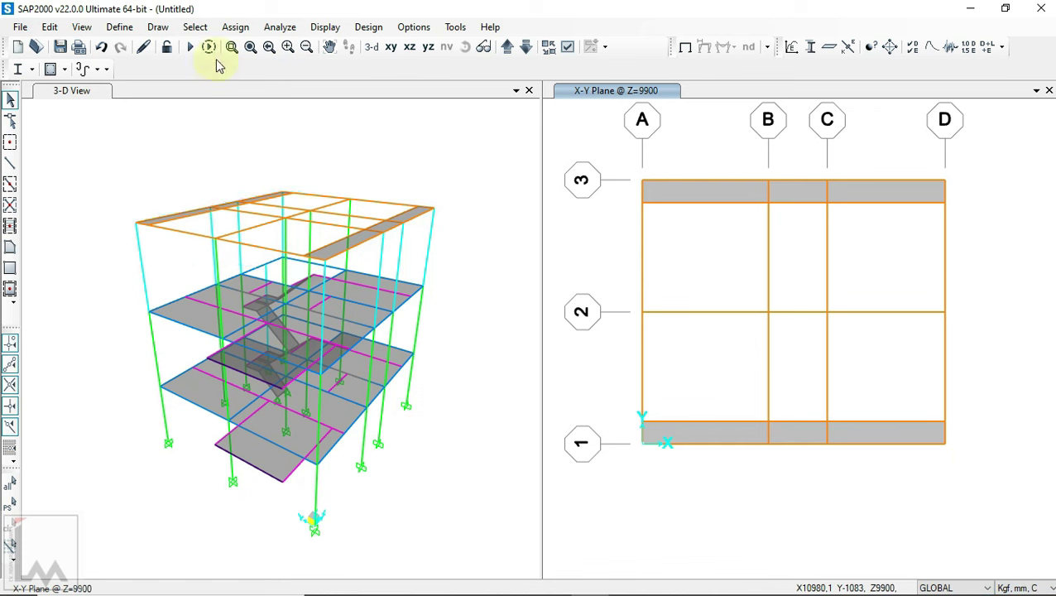
# - Start a new cold-formed C section named C75.75 and give it a lavender-blue display colour
pyautogui.click(120, 28)
pyautogui.click(315, 72)
pyautogui.click(603, 196)
pyautogui.click(383, 218)
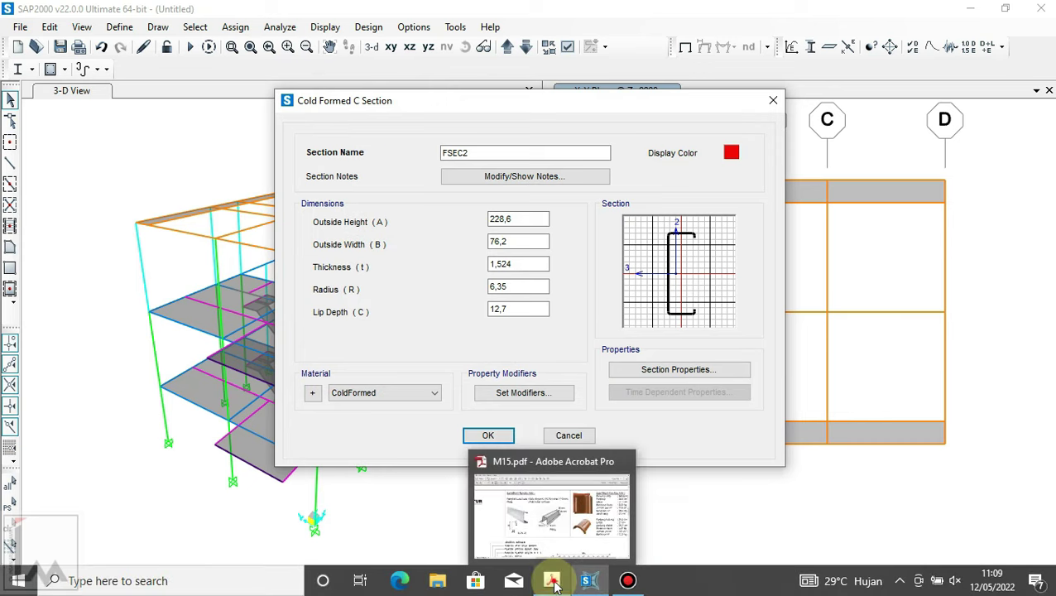
pyautogui.click(555, 582)
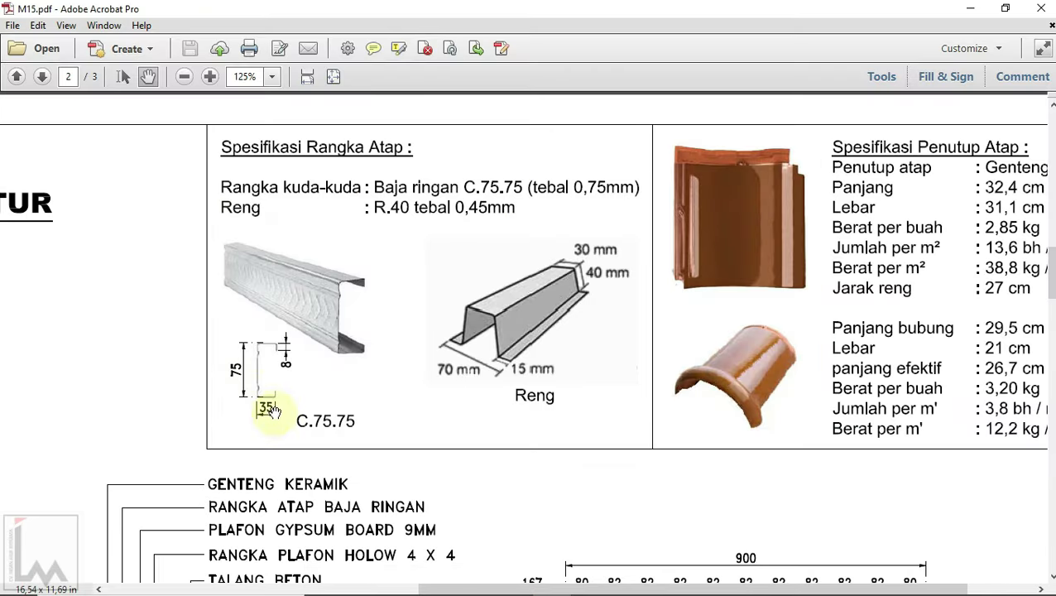
pyautogui.click(589, 584)
pyautogui.write('C75.75')
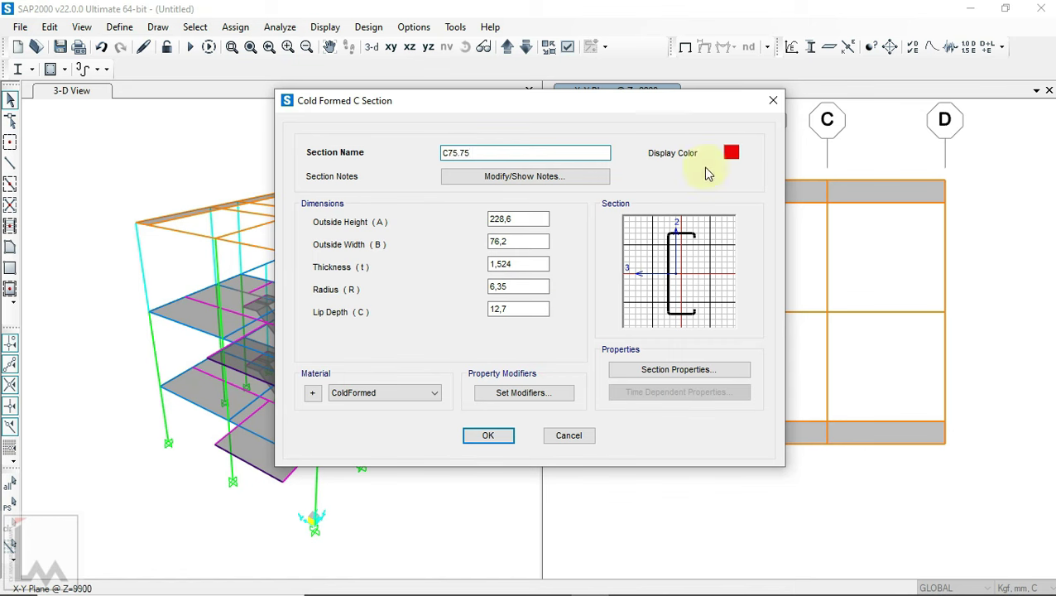
pyautogui.click(731, 153)
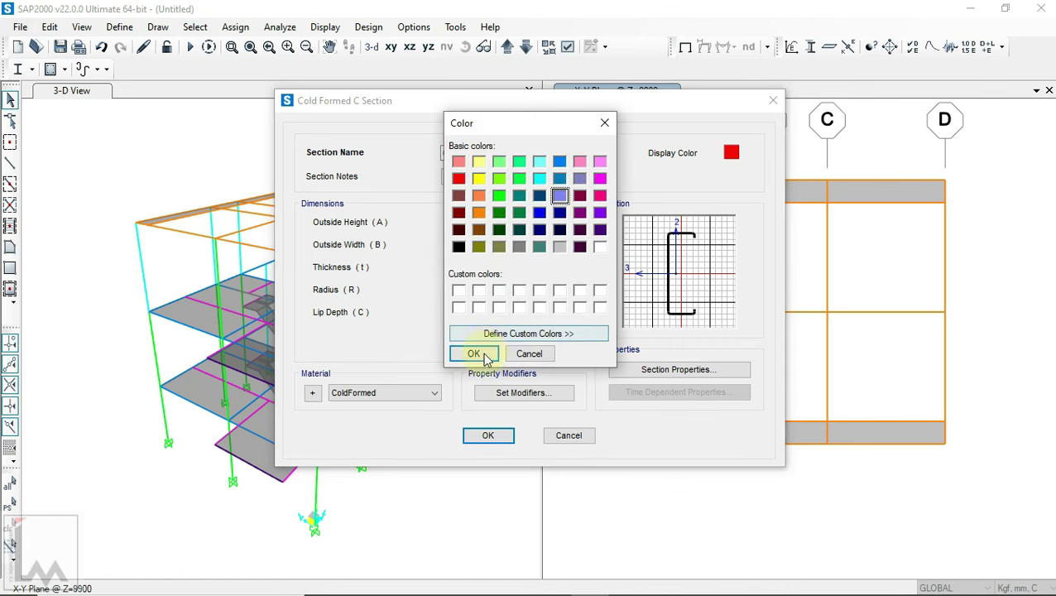
pyautogui.click(475, 354)
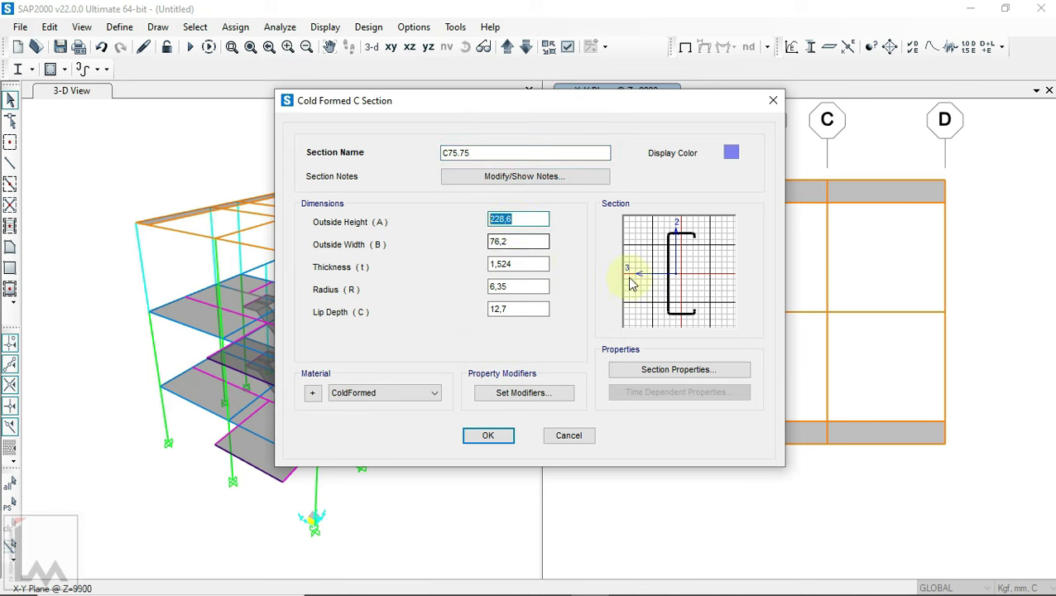
# - Enter 75 × 35 depth and width, 0,75 thickness, radius 3, lip 8, and save the section
pyautogui.click(519, 241)
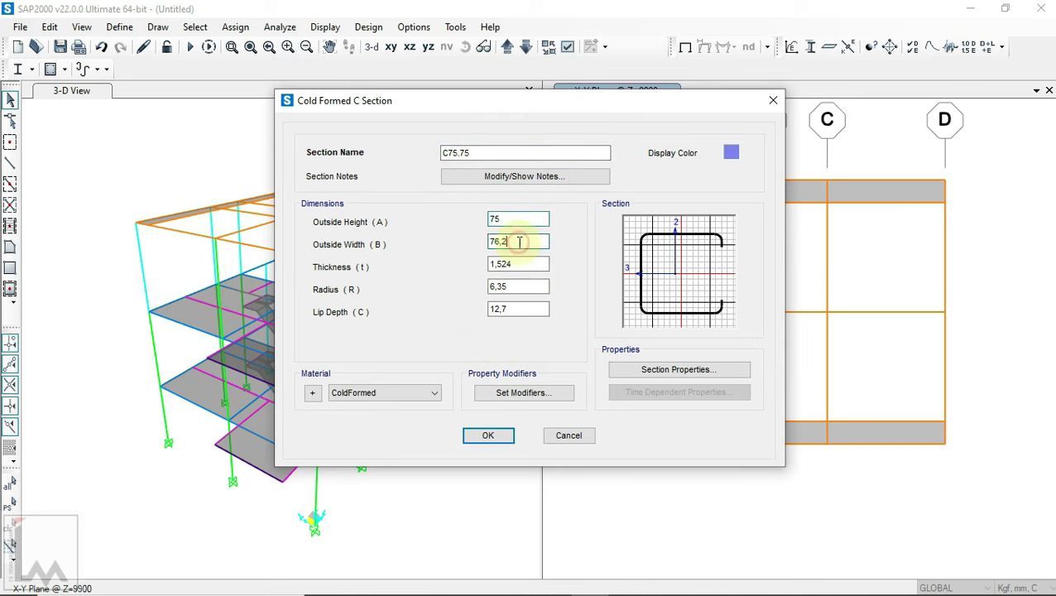
pyautogui.write('35')
pyautogui.click(526, 263)
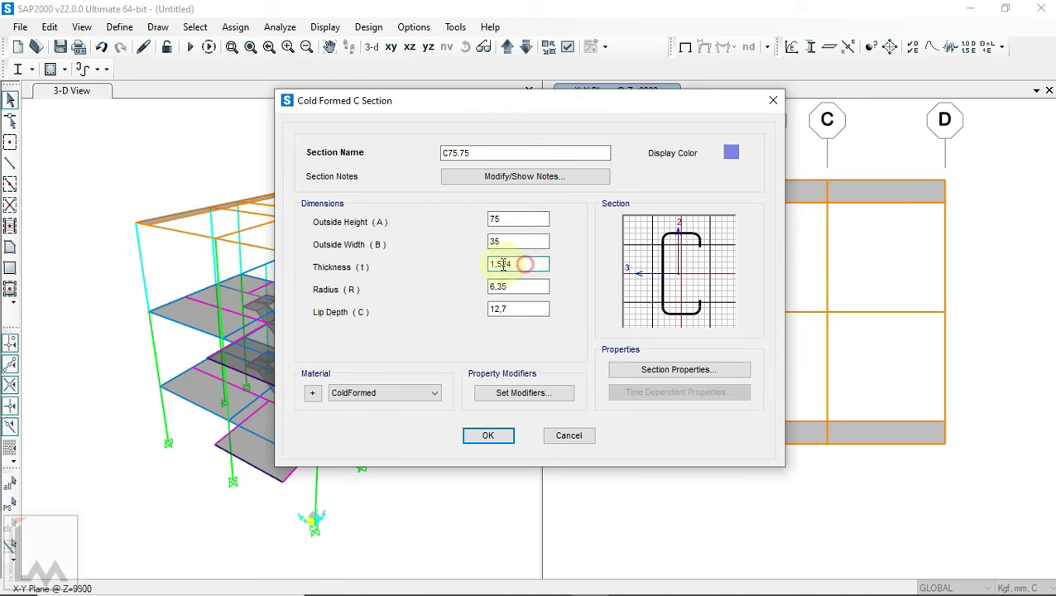
pyautogui.click(561, 584)
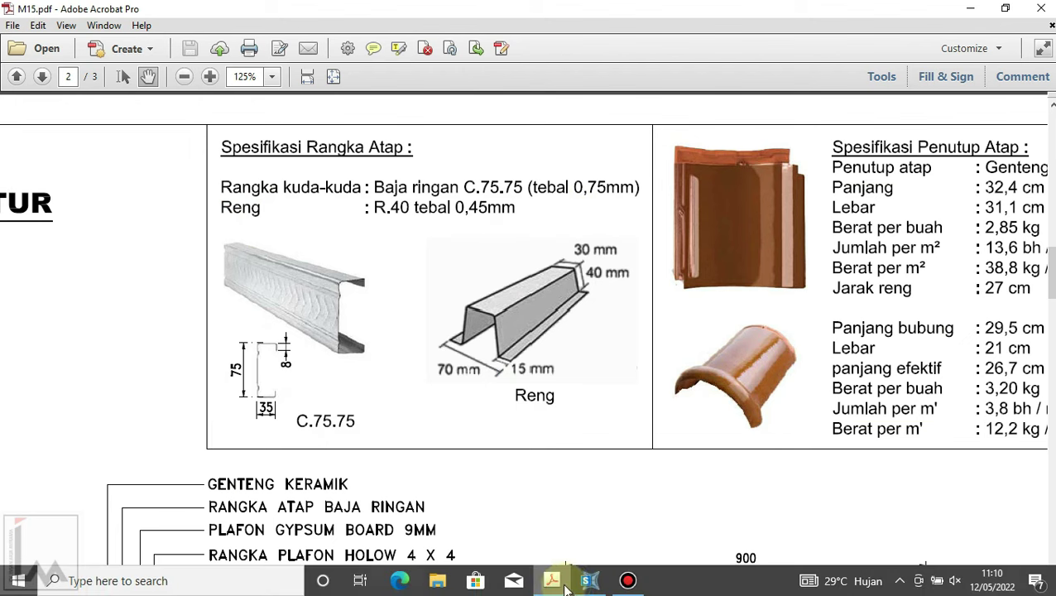
pyautogui.click(594, 584)
pyautogui.write('0,75')
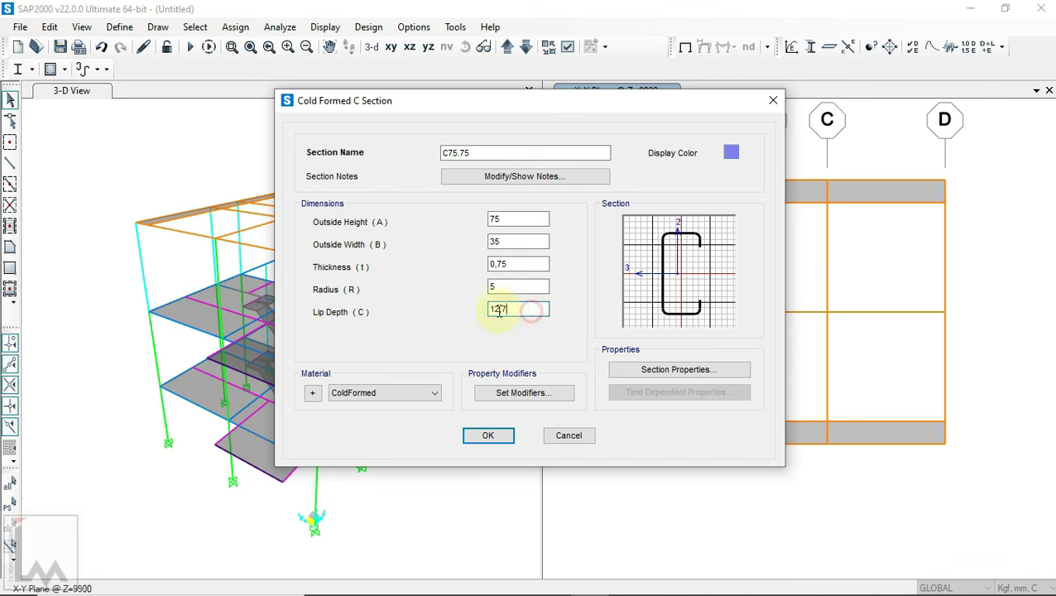
pyautogui.click(551, 579)
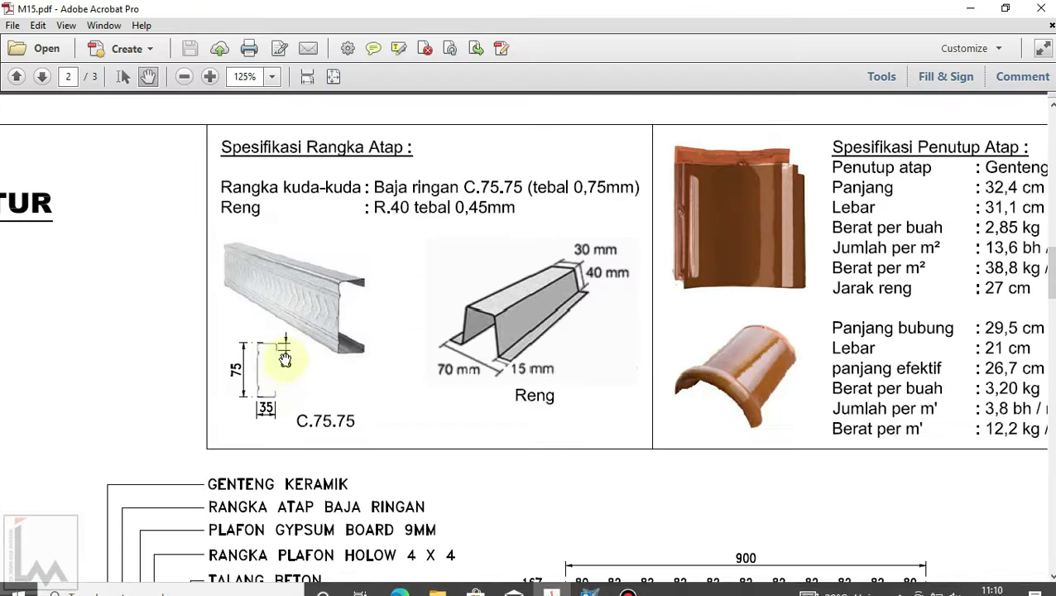
pyautogui.click(594, 584)
pyautogui.write('8')
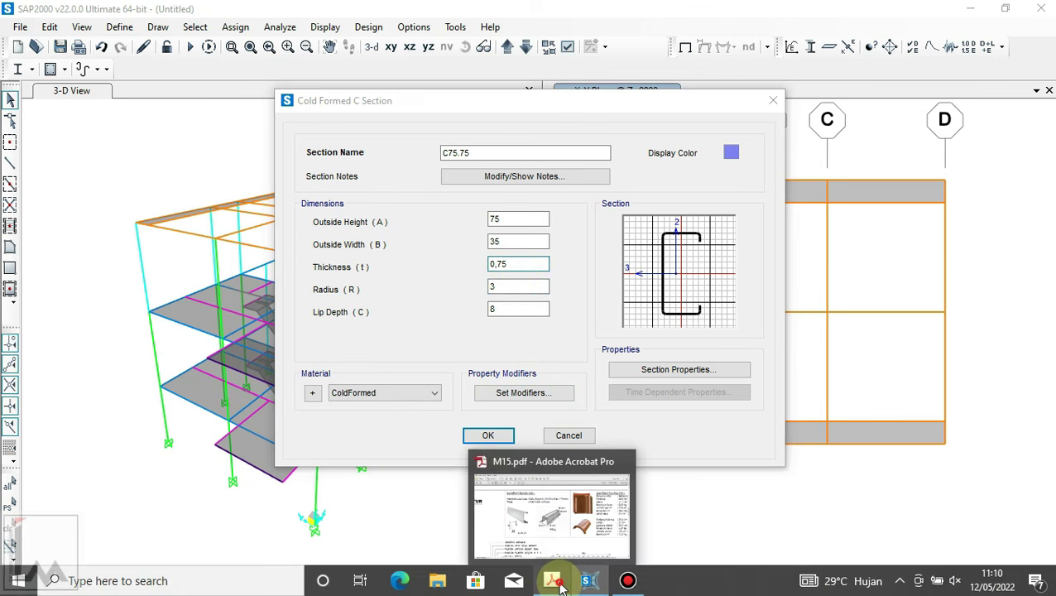
pyautogui.click(551, 585)
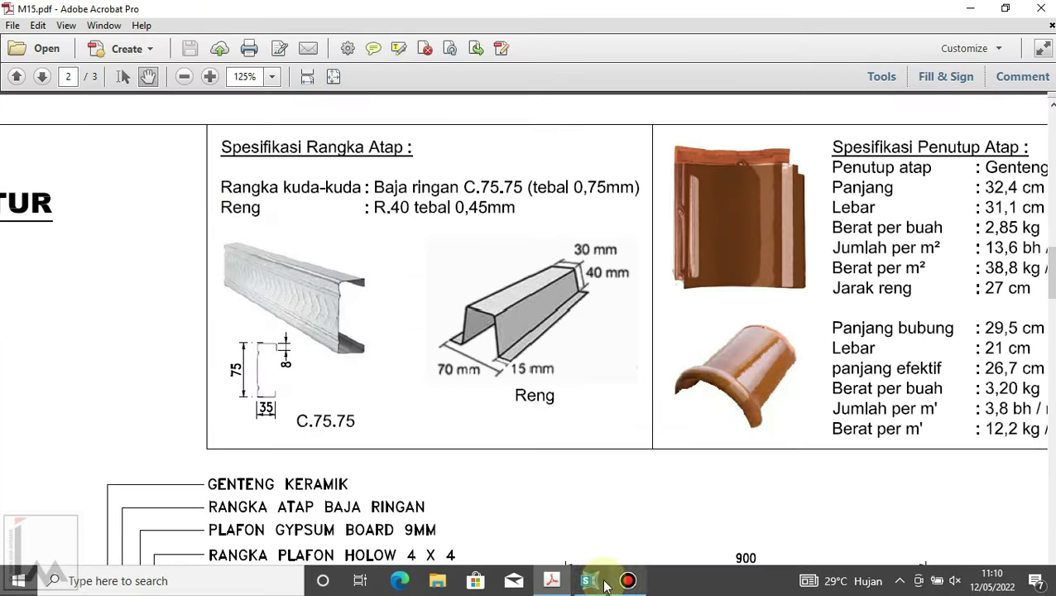
pyautogui.click(588, 586)
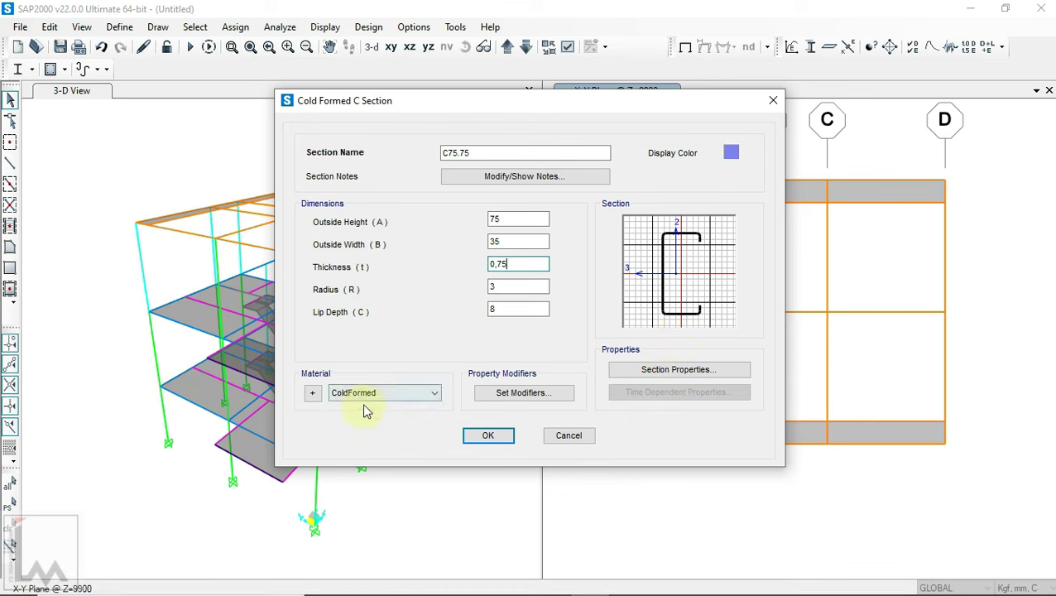
pyautogui.click(489, 437)
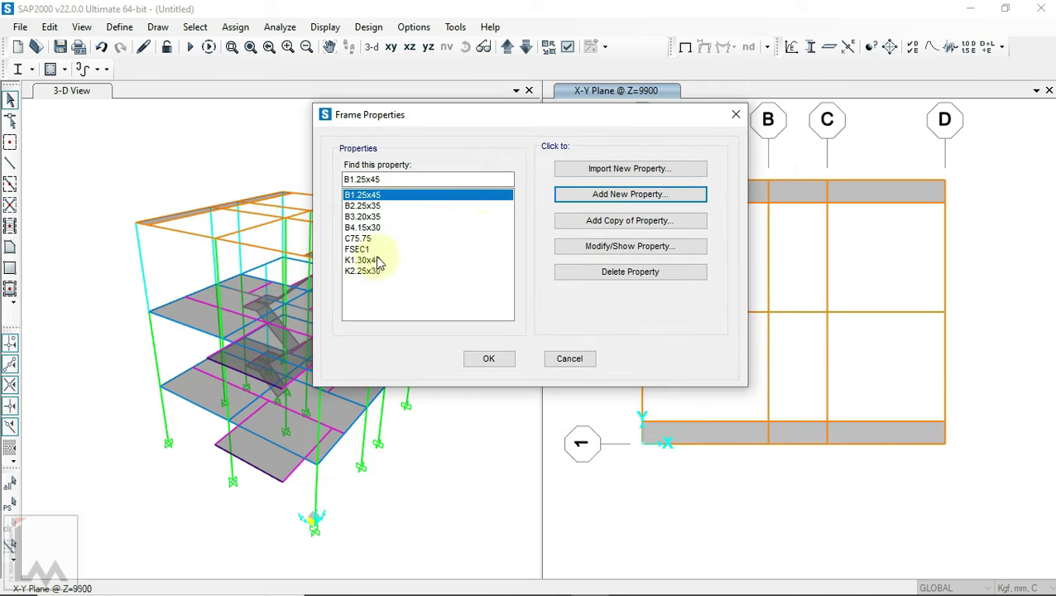
# - Add a new cold-formed hat section with a teal display colour and start naming it R
pyautogui.click(596, 198)
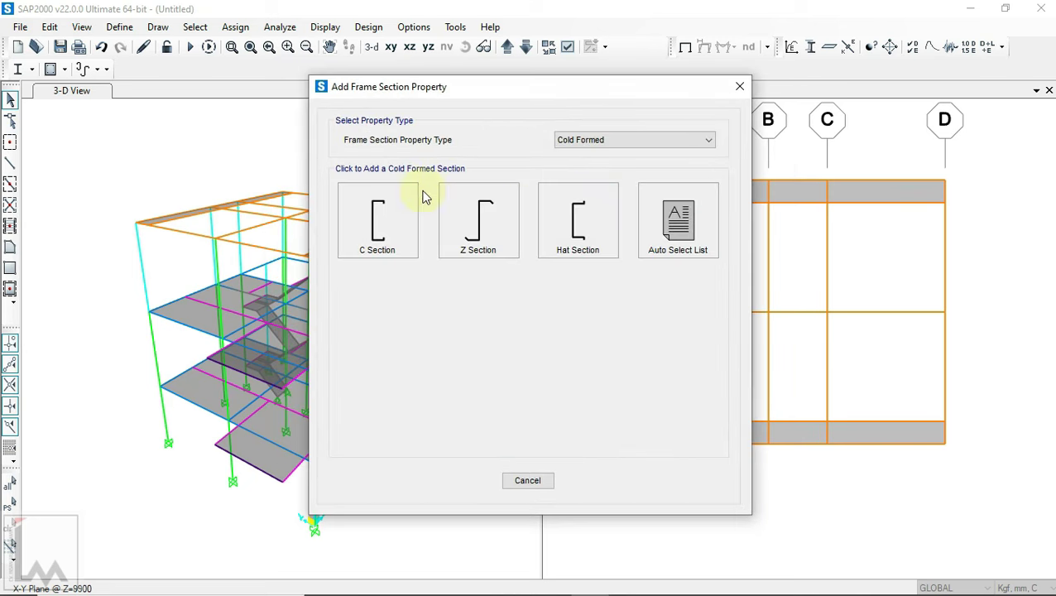
pyautogui.click(575, 579)
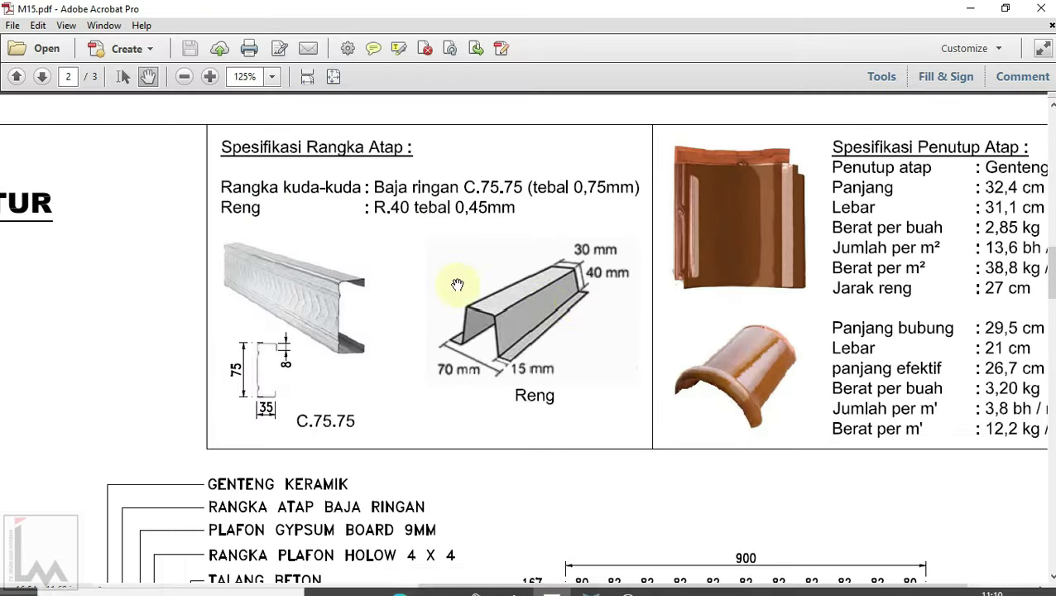
pyautogui.click(597, 579)
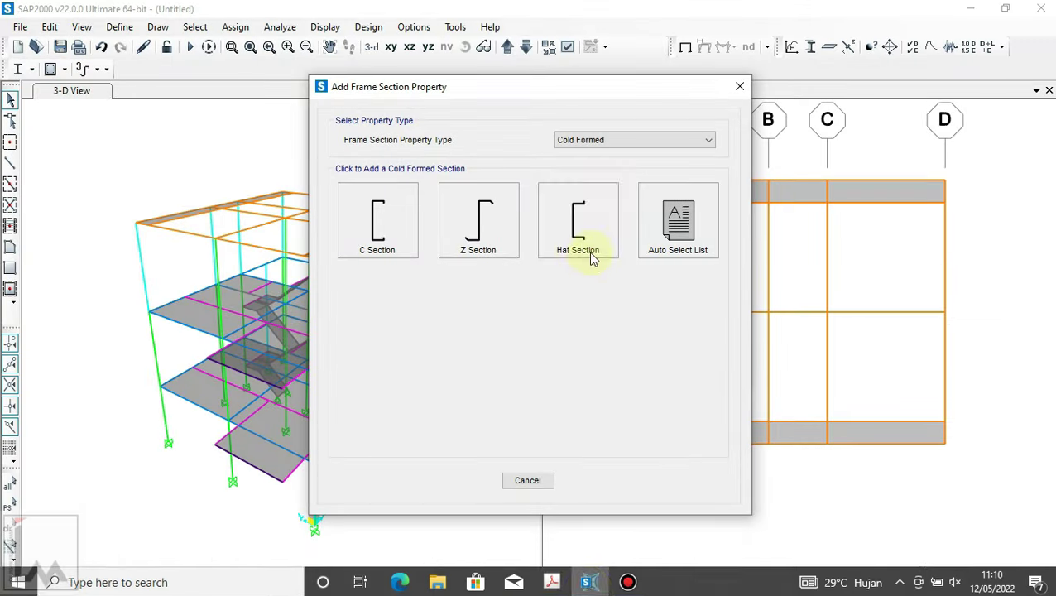
pyautogui.click(588, 232)
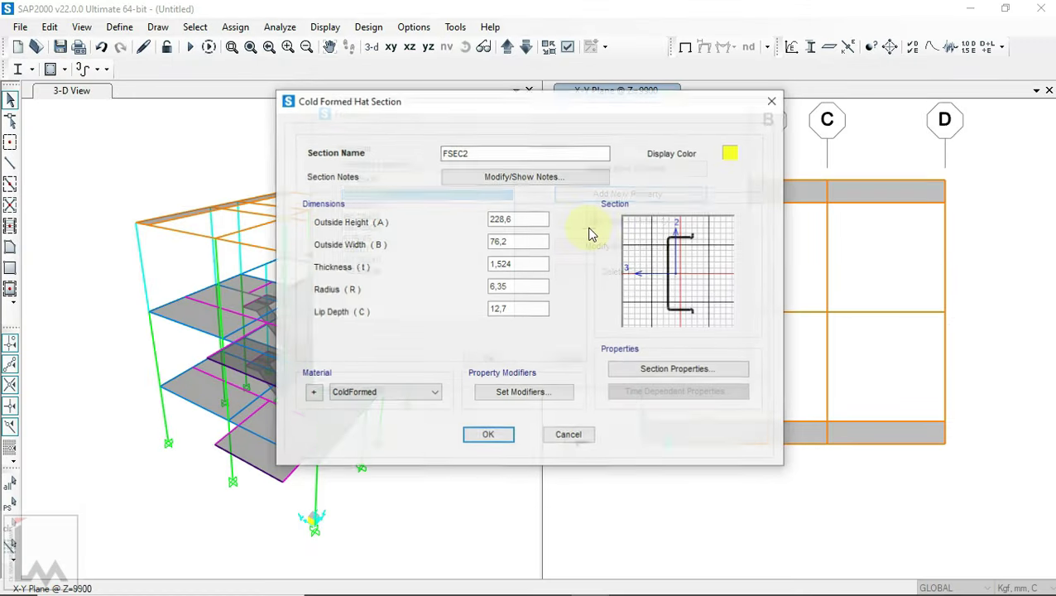
pyautogui.click(731, 153)
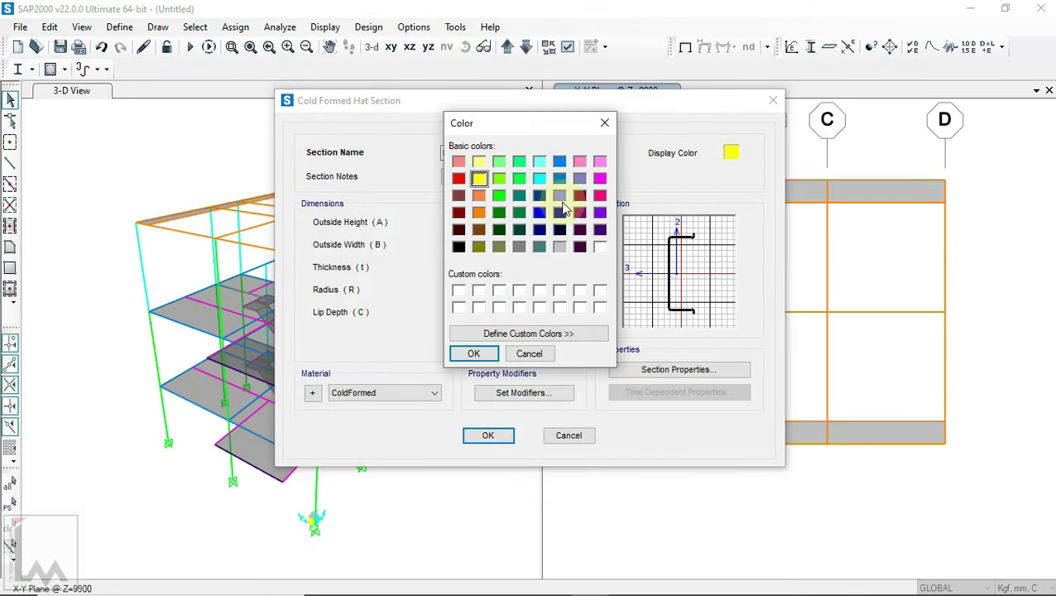
pyautogui.click(475, 354)
pyautogui.doubleClick(476, 153)
pyautogui.write('R')
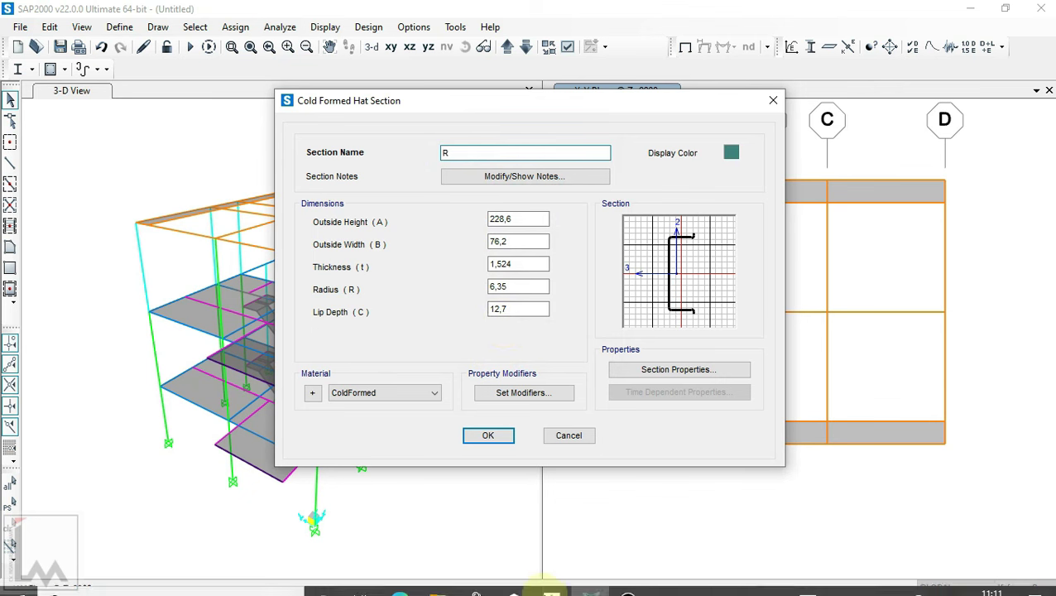
# - Complete the R40 name and enter the height and width from the PDF's Reng batten specs
pyautogui.click(551, 580)
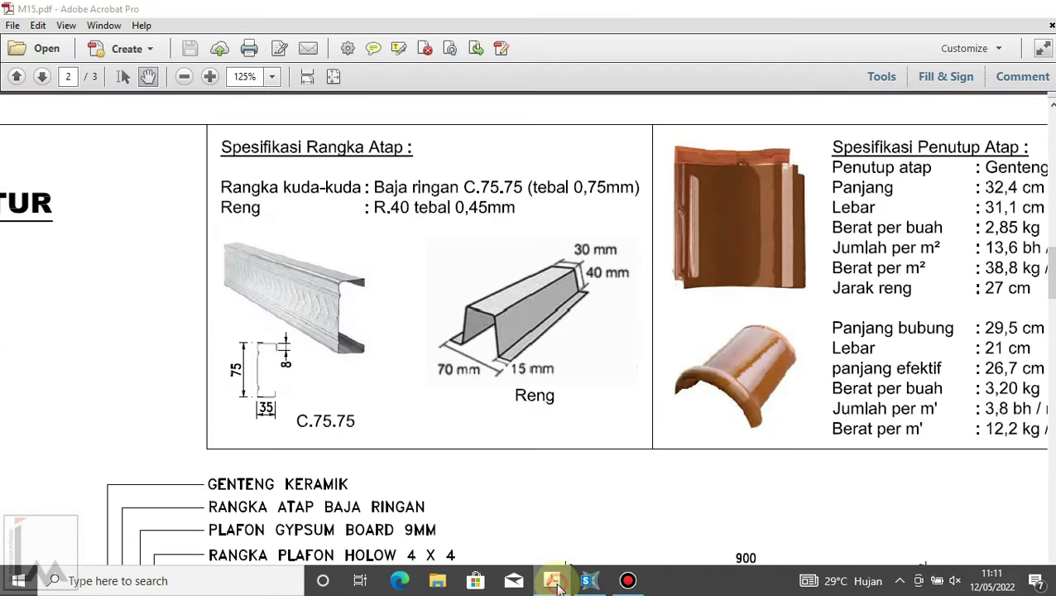
pyautogui.click(555, 581)
pyautogui.write('4')
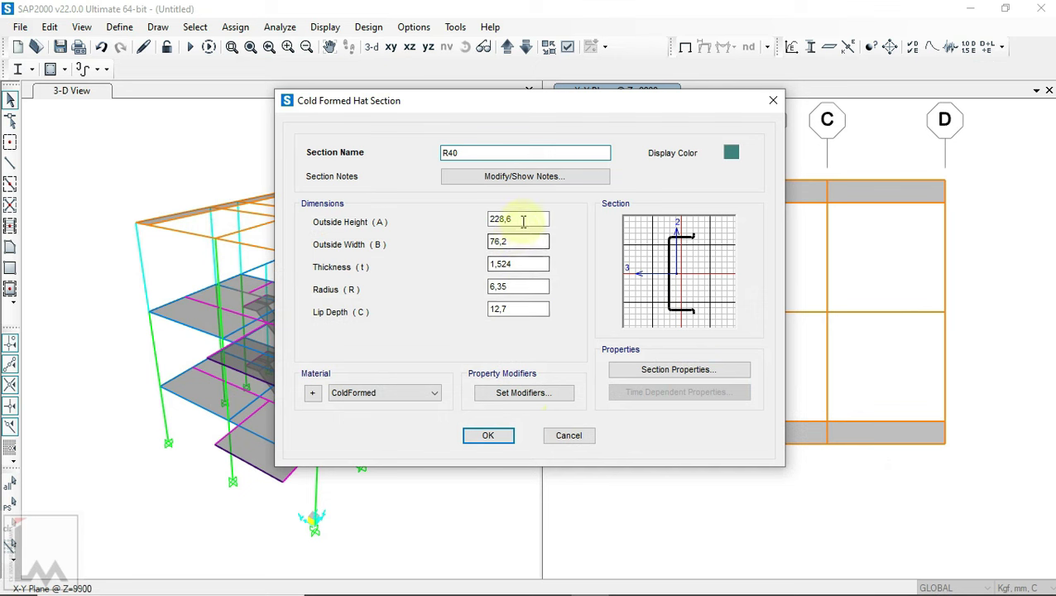
pyautogui.write('4')
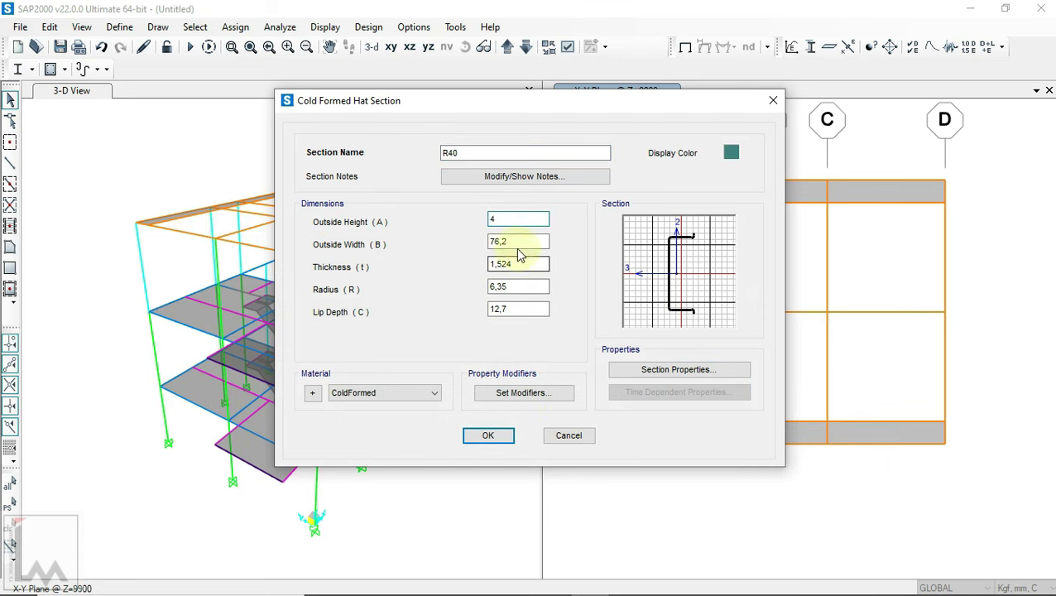
pyautogui.write('0')
pyautogui.click(518, 239)
pyautogui.click(592, 578)
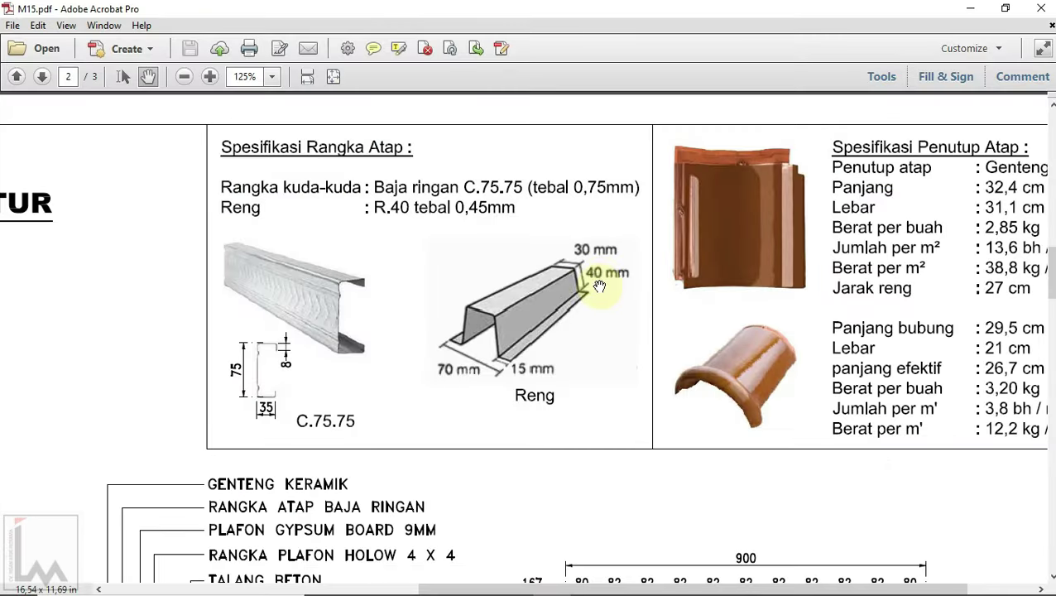
pyautogui.click(556, 577)
pyautogui.write('30')
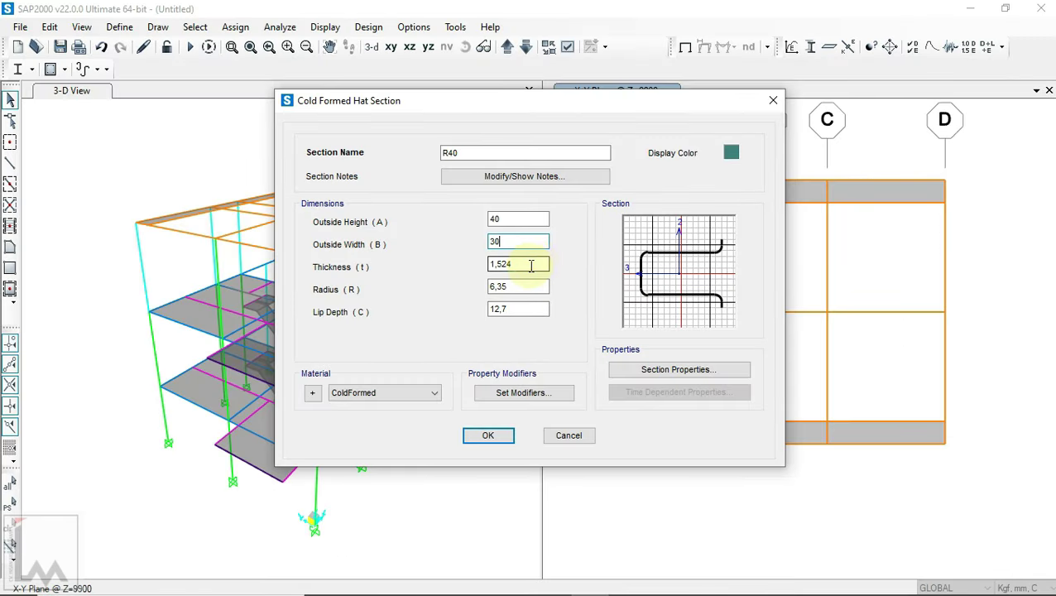
pyautogui.click(530, 265)
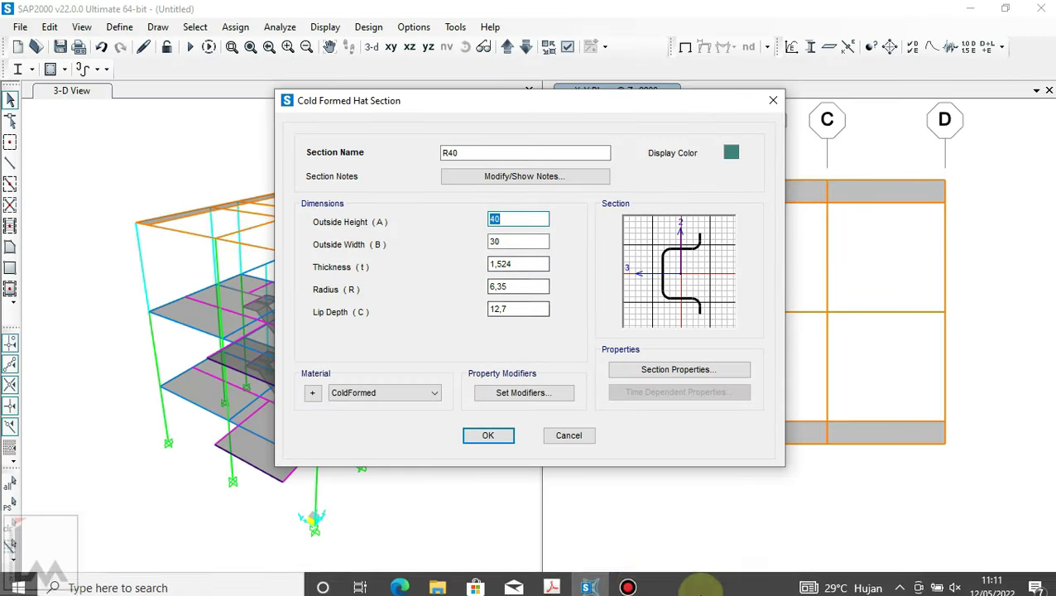
pyautogui.click(551, 581)
pyautogui.click(586, 582)
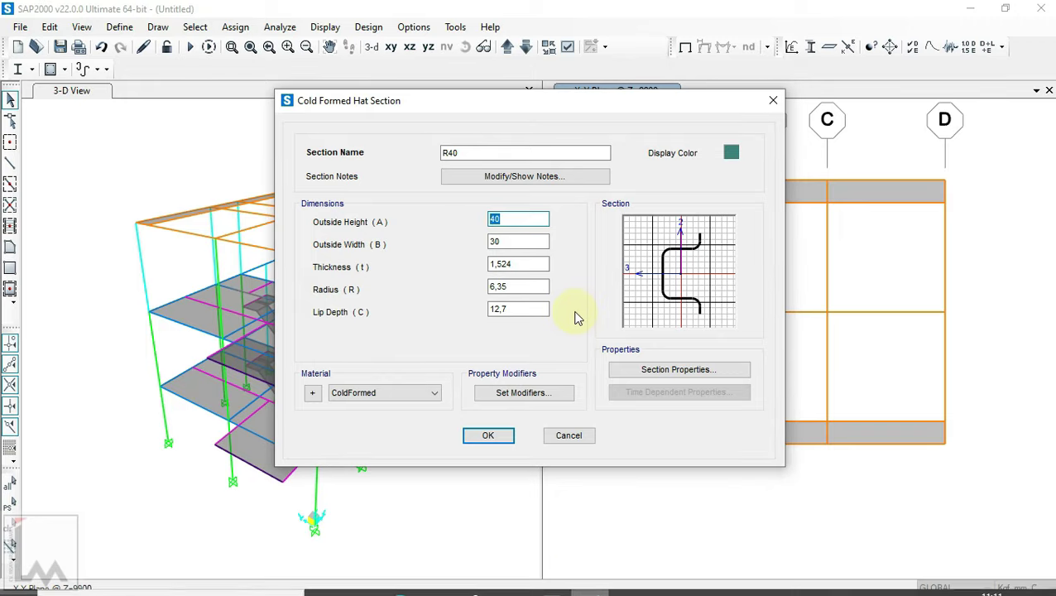
# - Enter 0.45 thickness and radius 3, checking the Reng dimensions against the PDF
pyautogui.write('30')
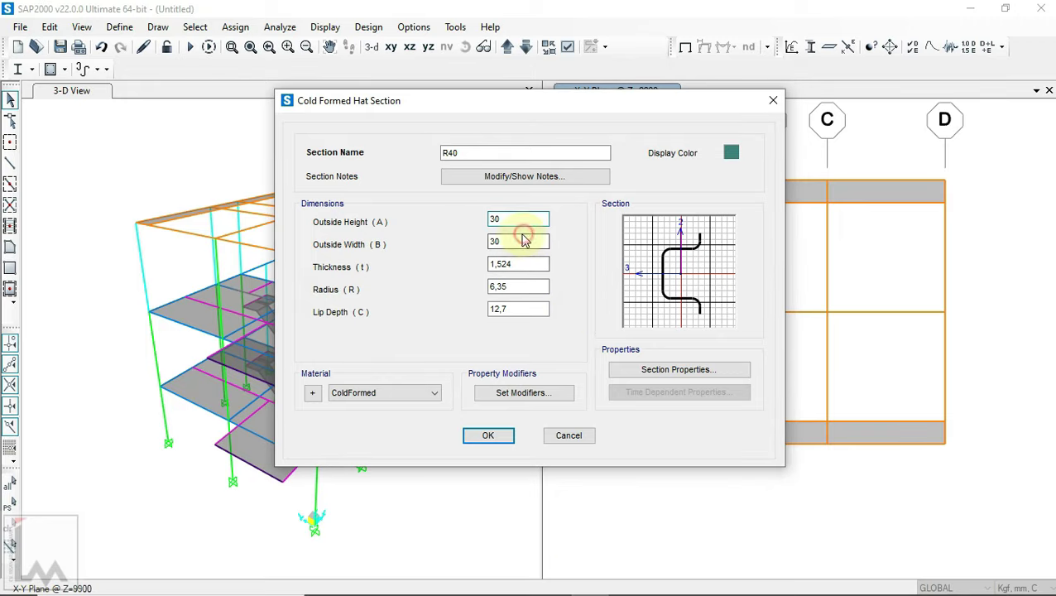
pyautogui.click(514, 240)
pyautogui.click(520, 220)
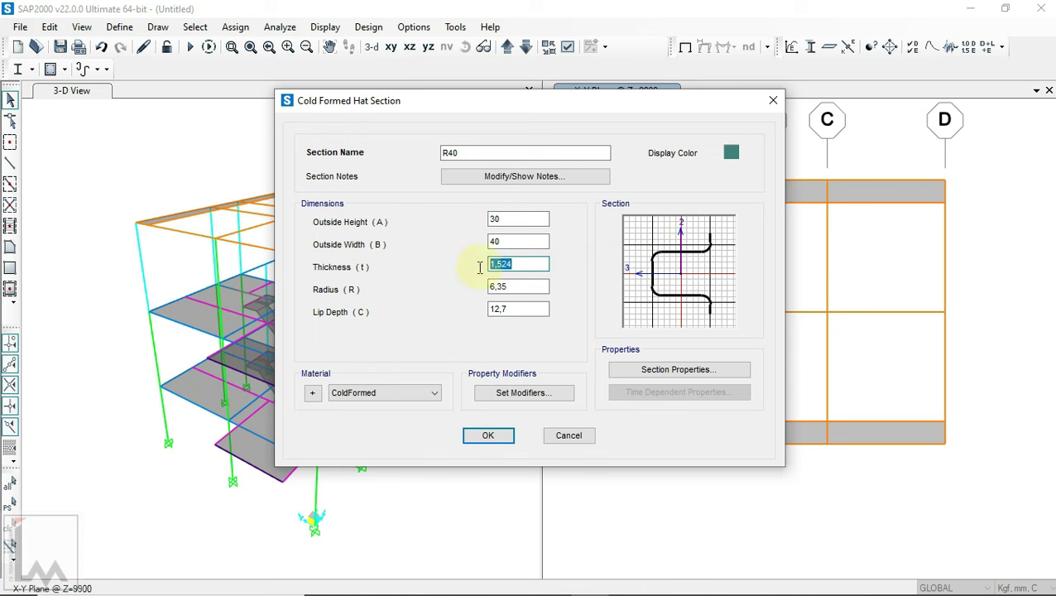
pyautogui.click(552, 583)
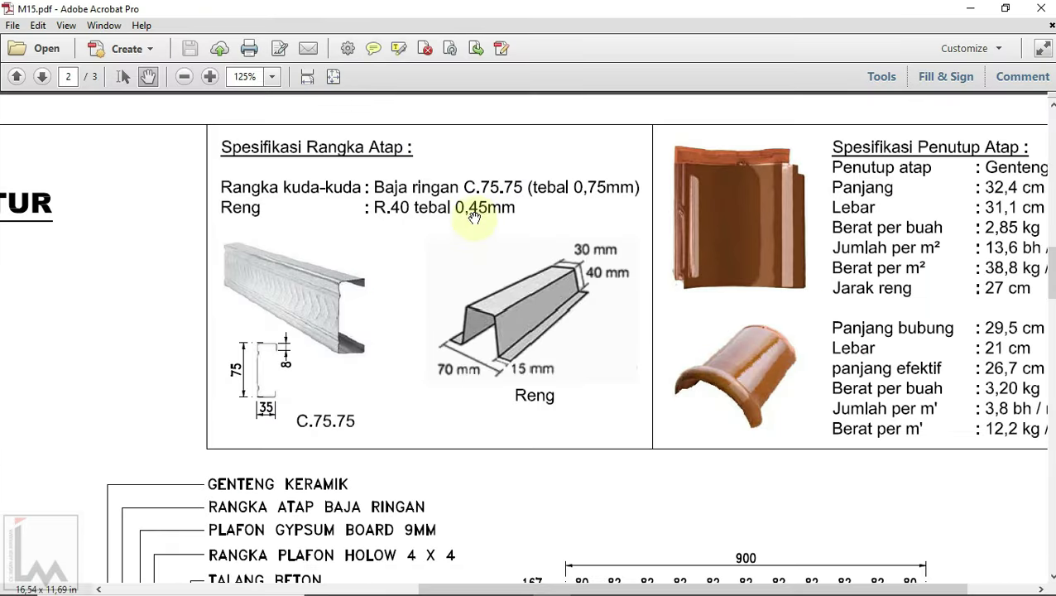
pyautogui.click(589, 580)
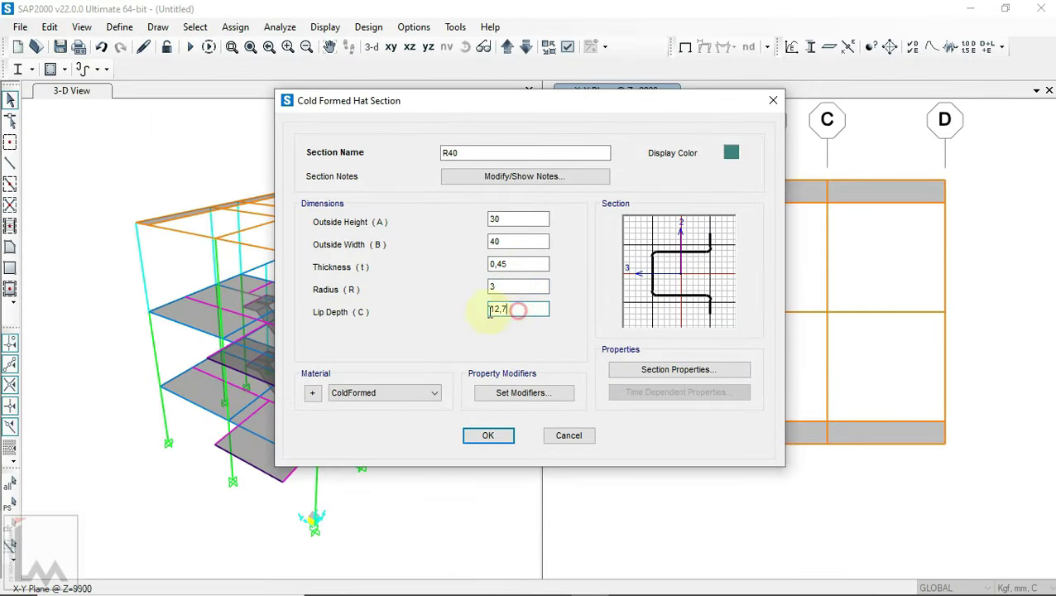
pyautogui.click(562, 579)
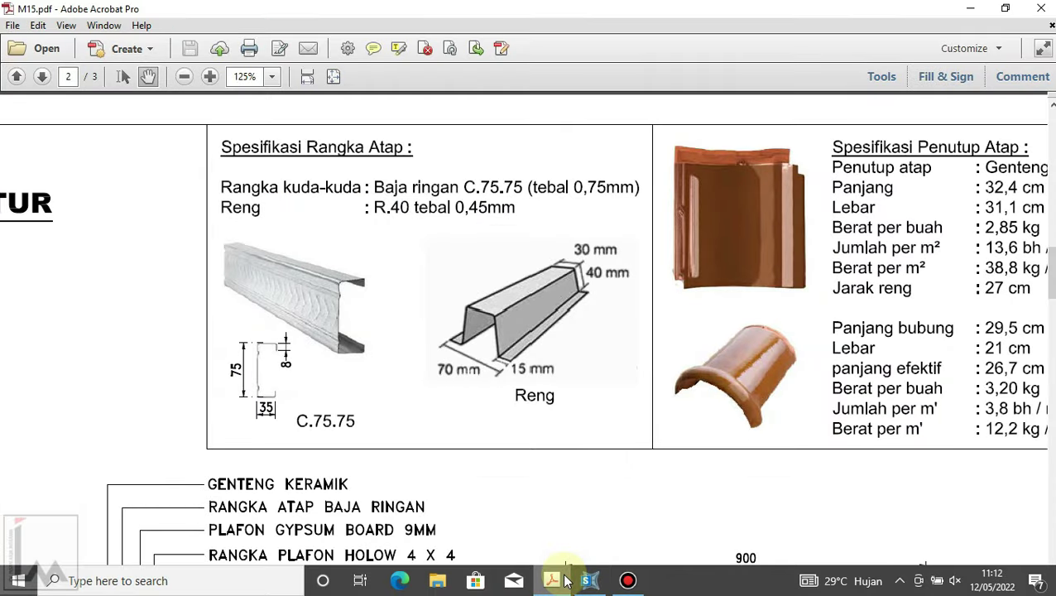
pyautogui.click(588, 580)
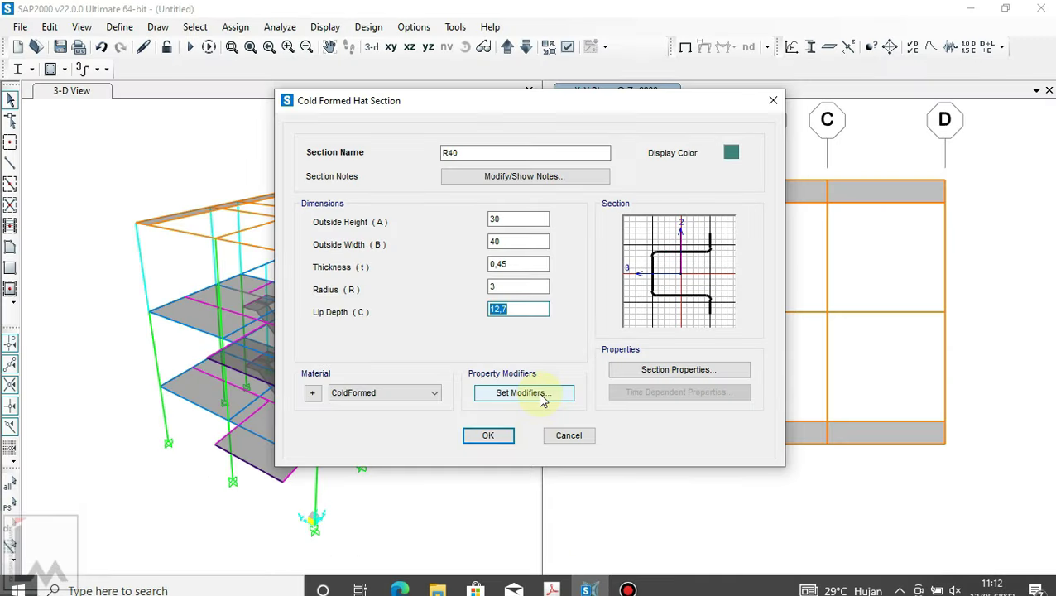
# - Set lip depth to 14, accept the R40 section and close Frame Properties
pyautogui.click(513, 286)
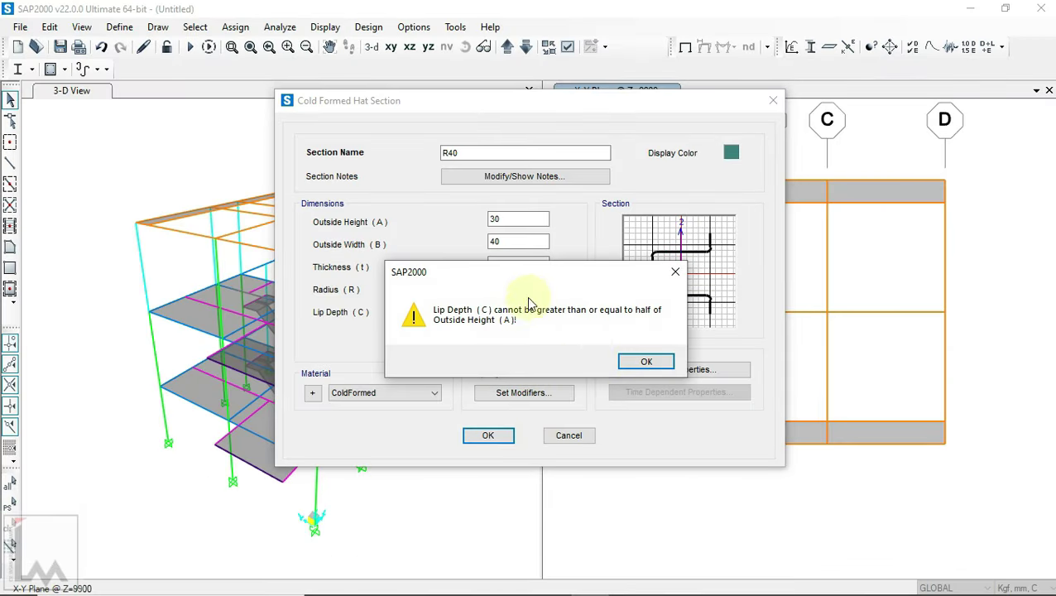
pyautogui.click(630, 361)
pyautogui.write('14')
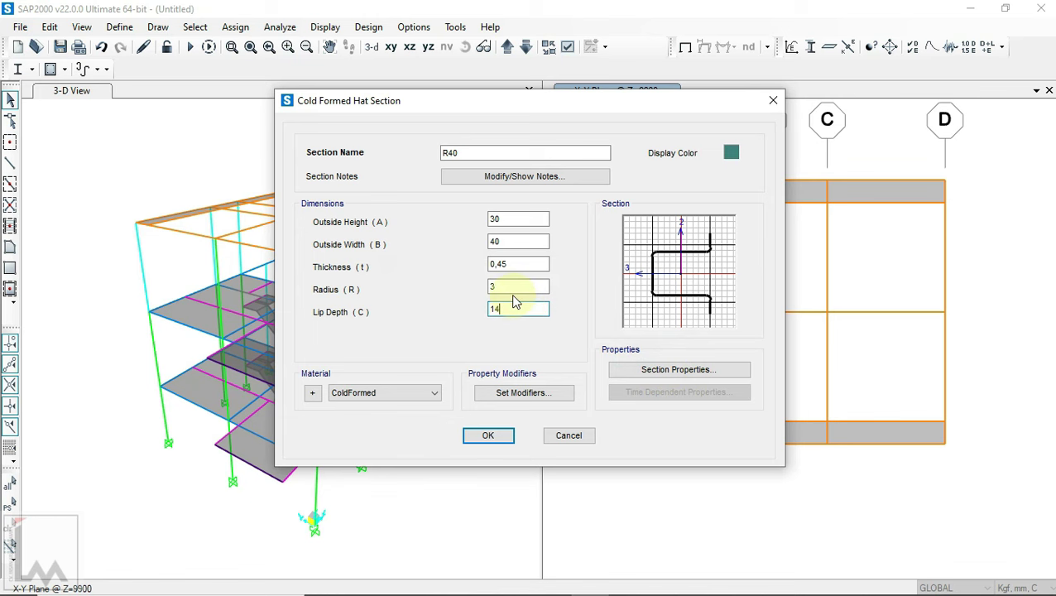
pyautogui.click(524, 292)
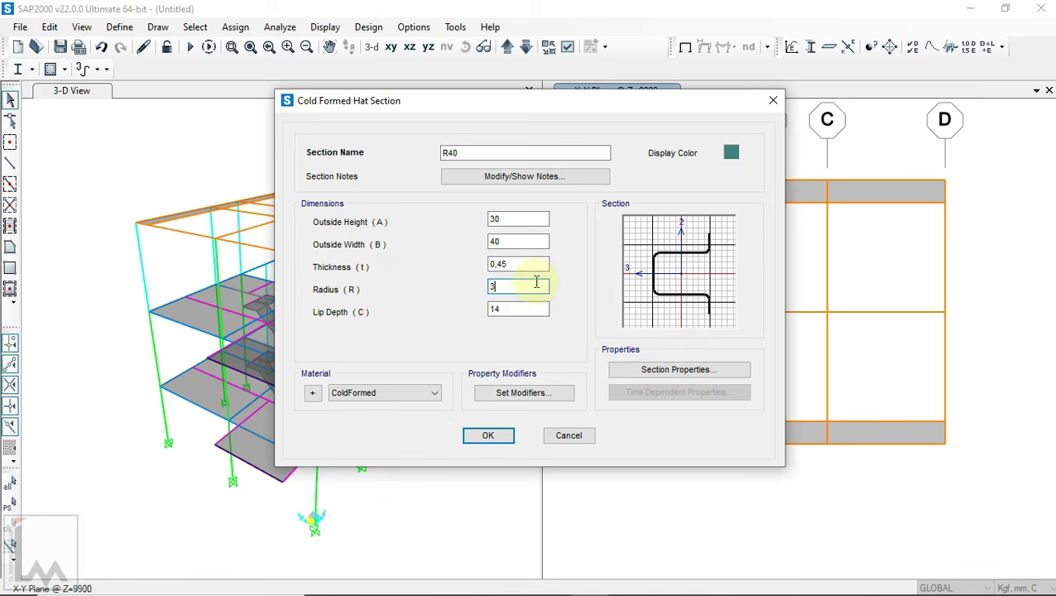
pyautogui.click(488, 436)
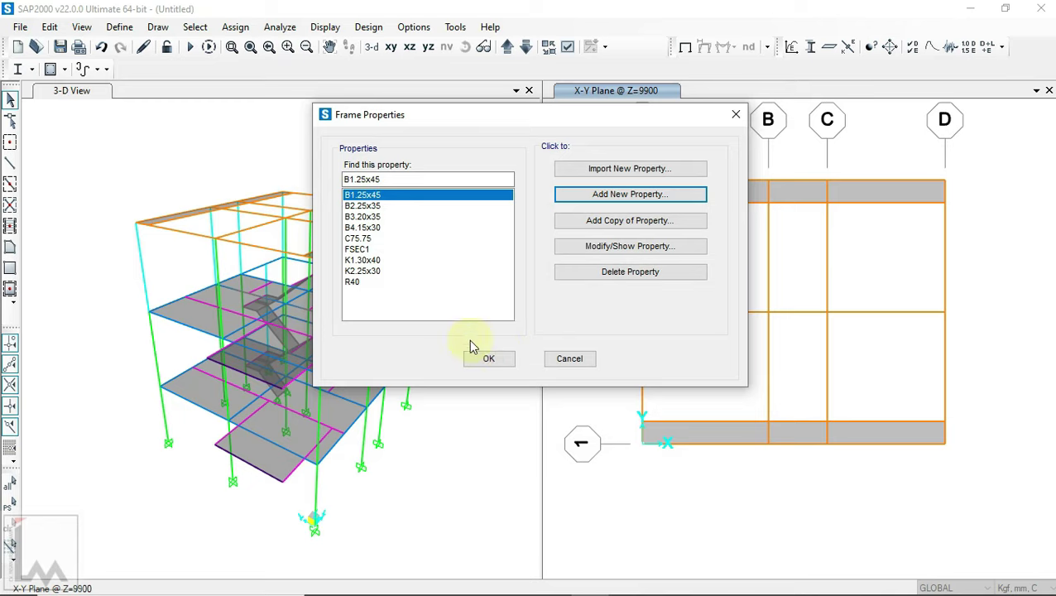
pyautogui.click(487, 359)
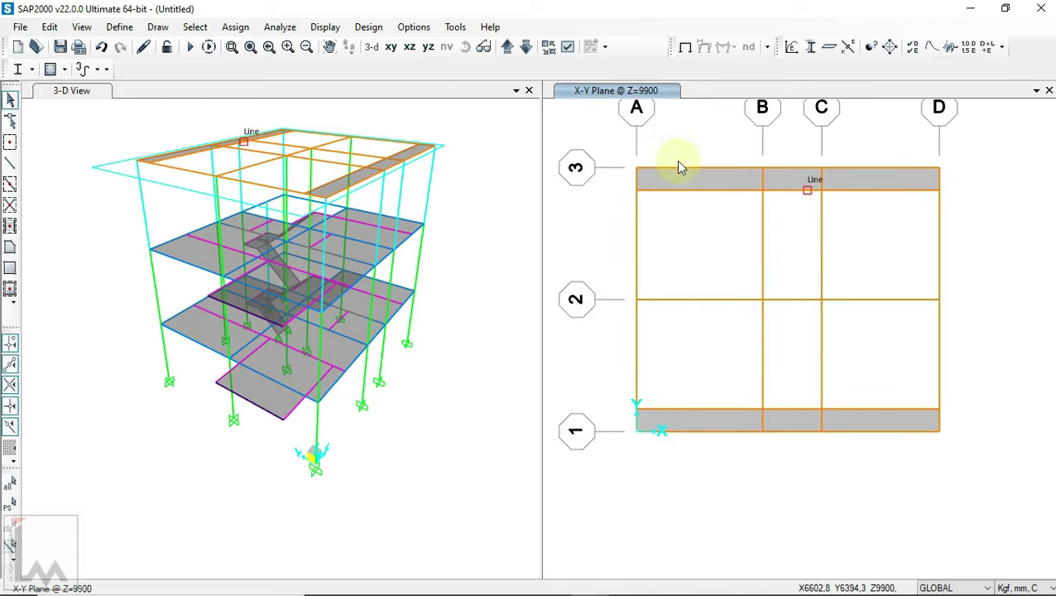
pyautogui.click(551, 589)
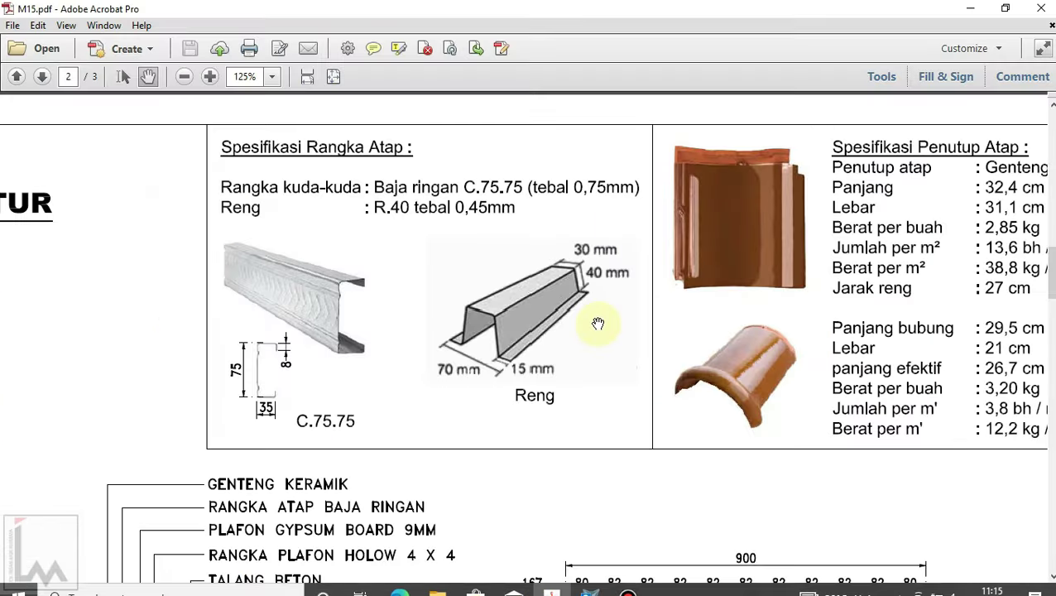
pyautogui.keyDown('ctrl'); pyautogui.scroll(-1, 598, 325); pyautogui.keyUp('ctrl')
pyautogui.keyDown('ctrl'); pyautogui.scroll(-1, 598, 325); pyautogui.keyUp('ctrl')
pyautogui.keyDown('ctrl'); pyautogui.scroll(-2, 597, 326); pyautogui.keyUp('ctrl')
pyautogui.keyDown('ctrl'); pyautogui.scroll(1, 600, 312); pyautogui.keyUp('ctrl')
pyautogui.keyDown('ctrl'); pyautogui.scroll(2, 600, 312); pyautogui.keyUp('ctrl')
pyautogui.scroll(3, 600, 312)
pyautogui.scroll(1, 808, 290)
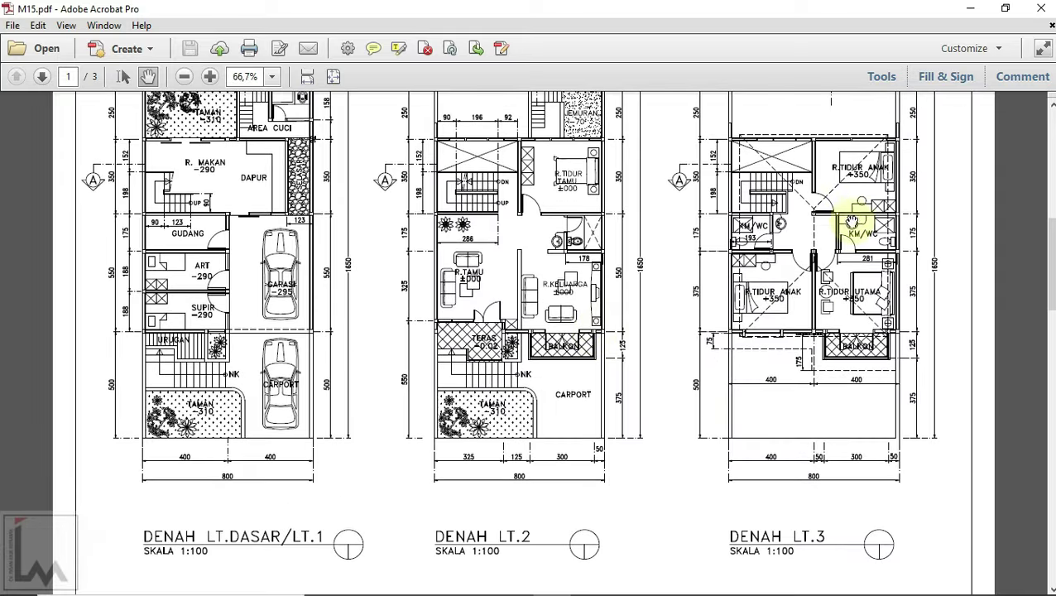
pyautogui.keyDown('ctrl'); pyautogui.scroll(1, 818, 242); pyautogui.keyUp('ctrl')
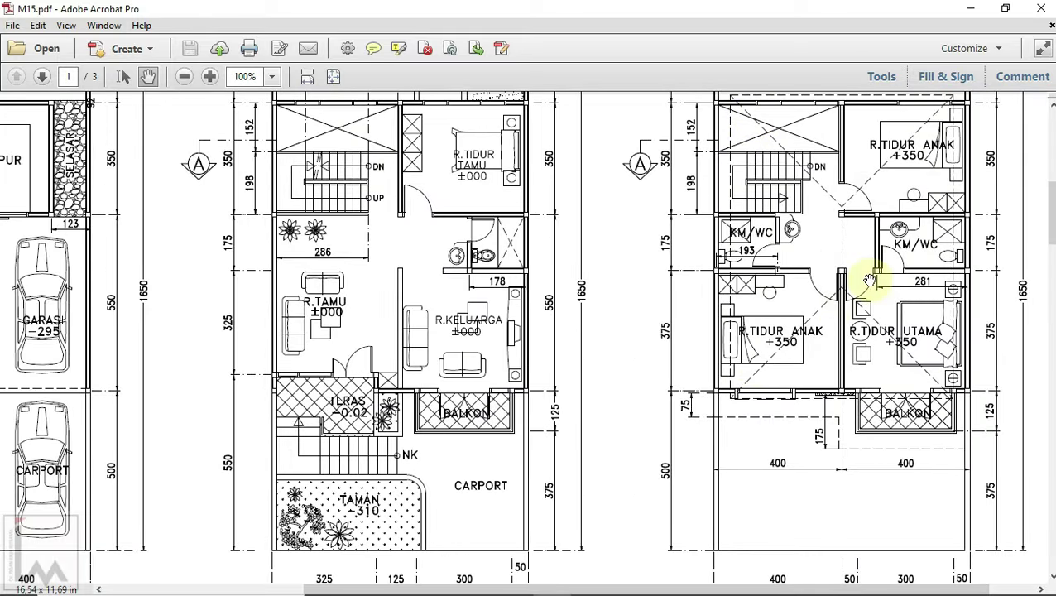
pyautogui.click(591, 577)
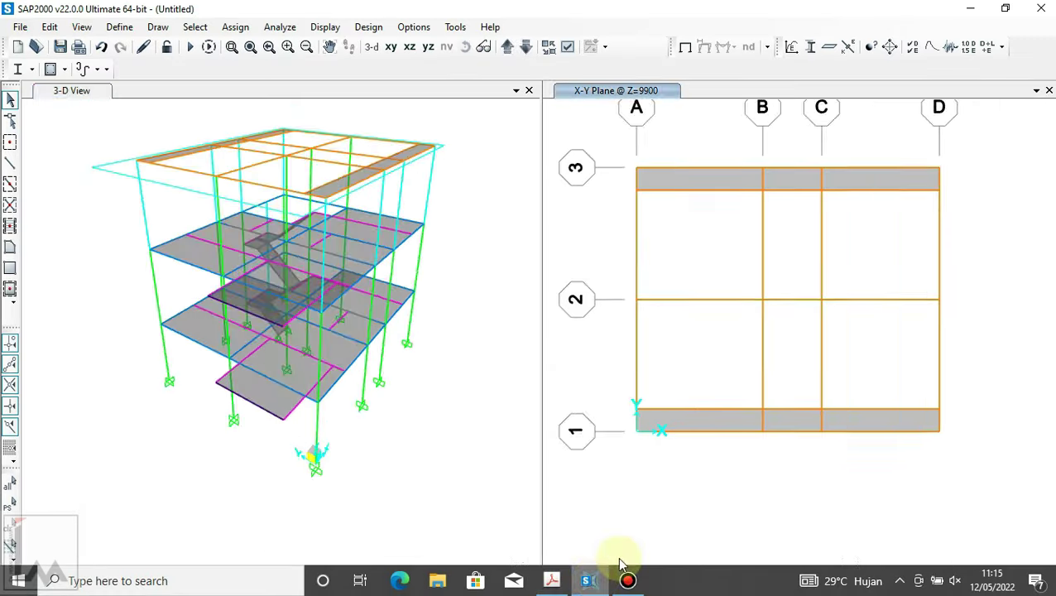
pyautogui.scroll(-2, 622, 304)
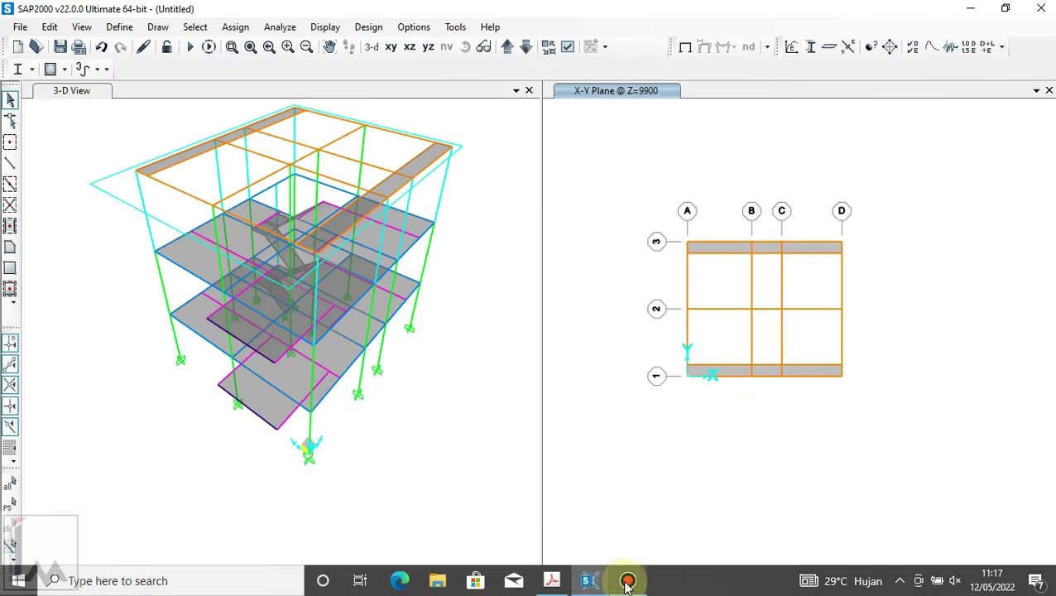
pyautogui.click(917, 324)
pyautogui.scroll(2, 768, 290)
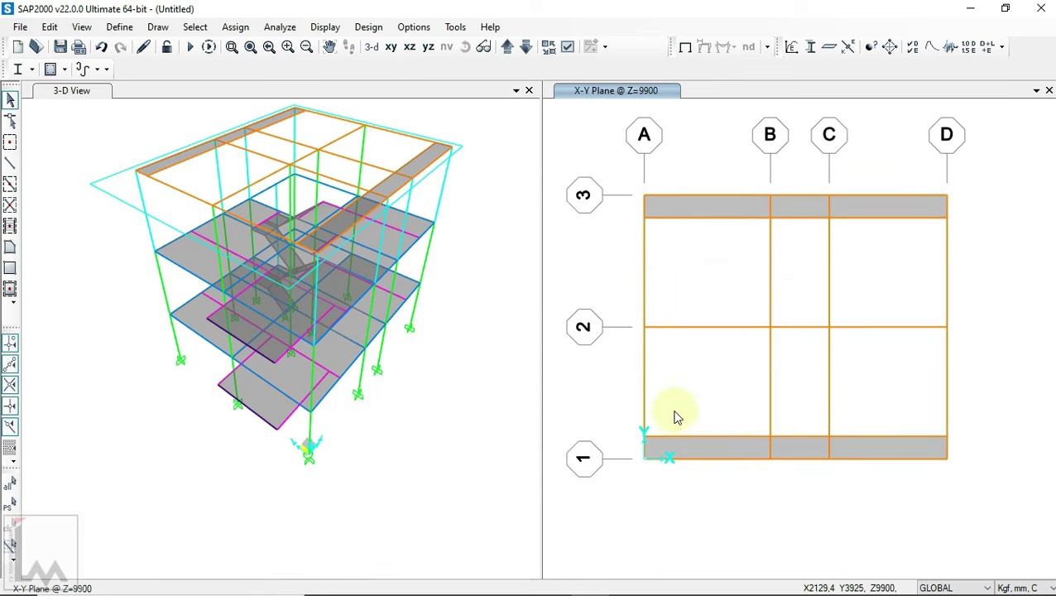
pyautogui.click(593, 580)
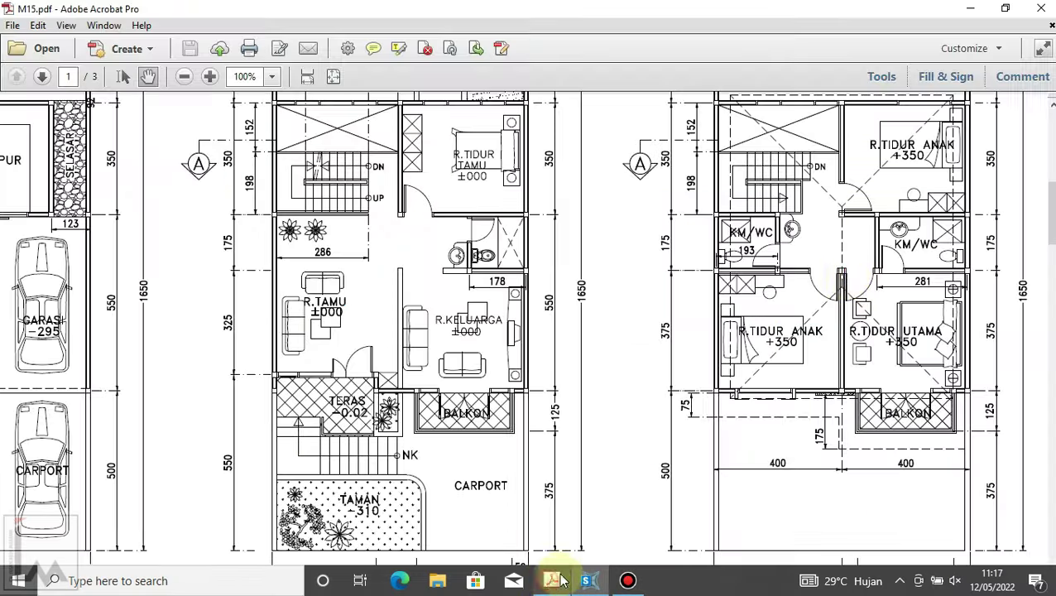
pyautogui.scroll(2, 819, 240)
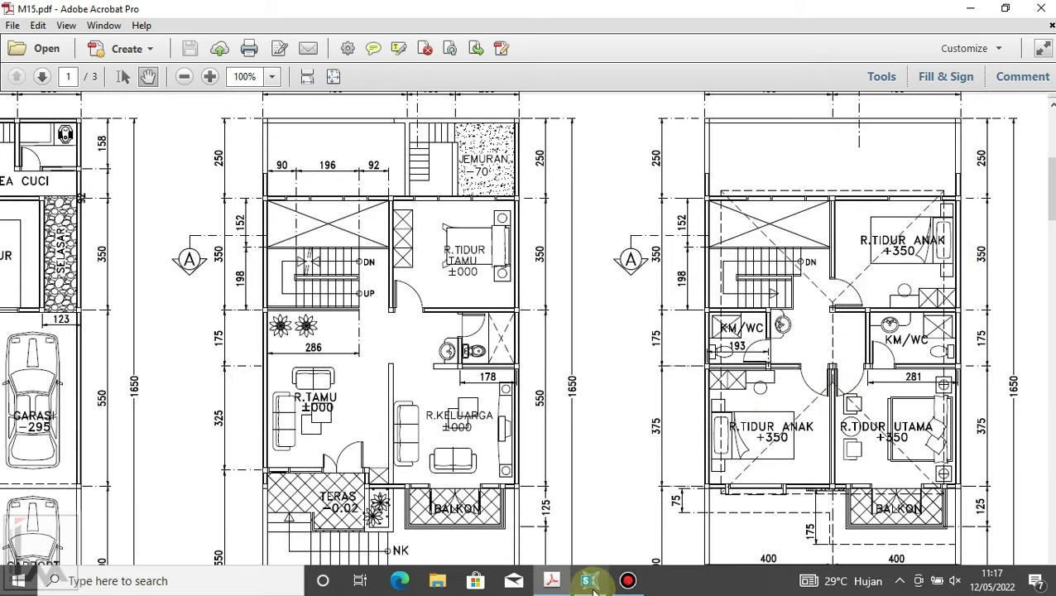
pyautogui.click(549, 579)
pyautogui.click(642, 270)
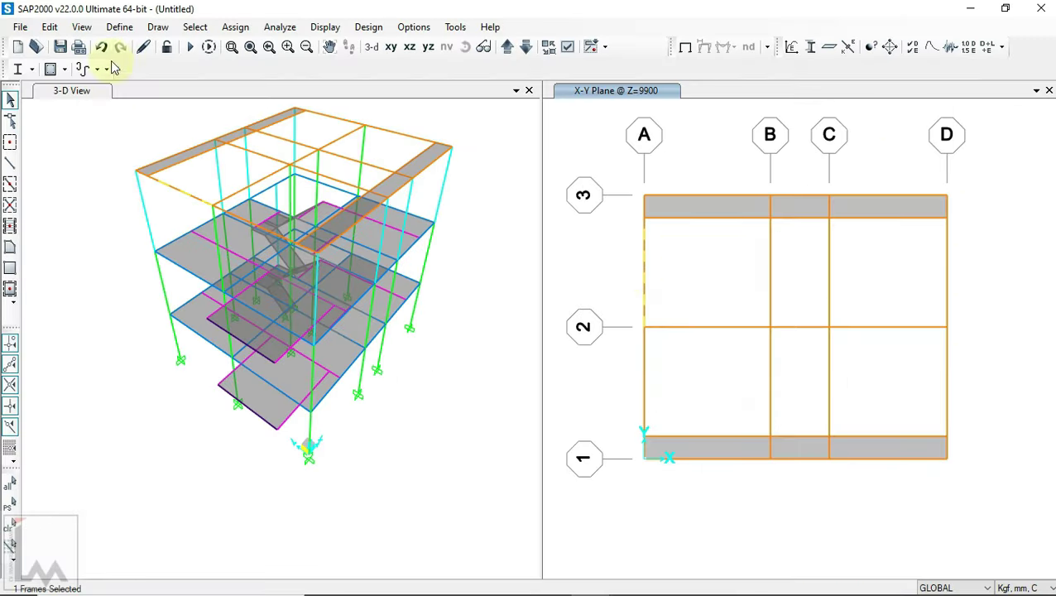
# - Radially replicate the grid A frame by 45° about the grid A corner at line 3
pyautogui.click(49, 27)
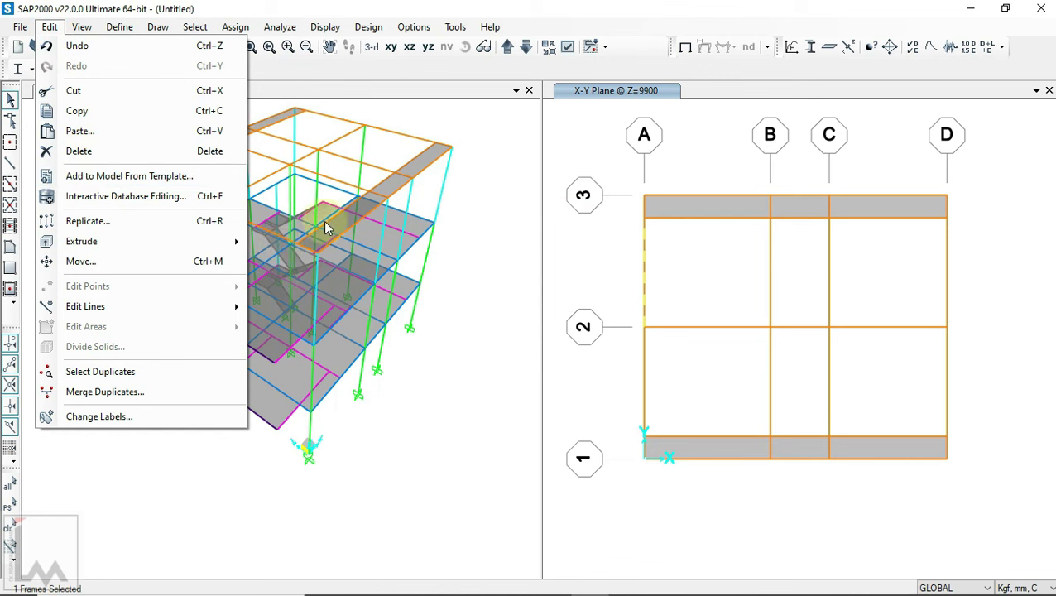
pyautogui.click(192, 221)
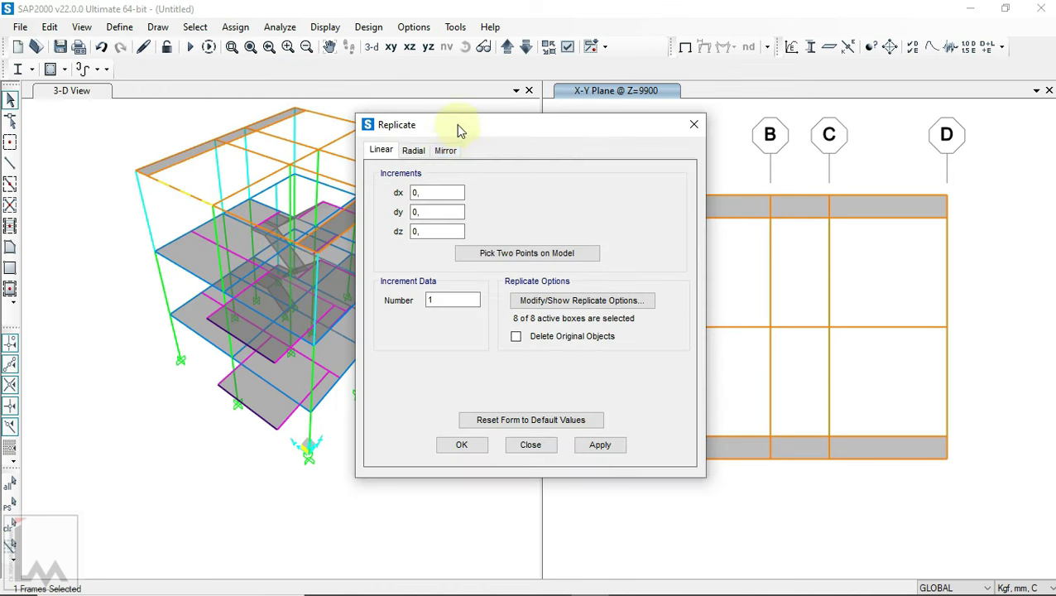
pyautogui.moveTo(459, 126); pyautogui.dragTo(205, 154)
pyautogui.click(160, 177)
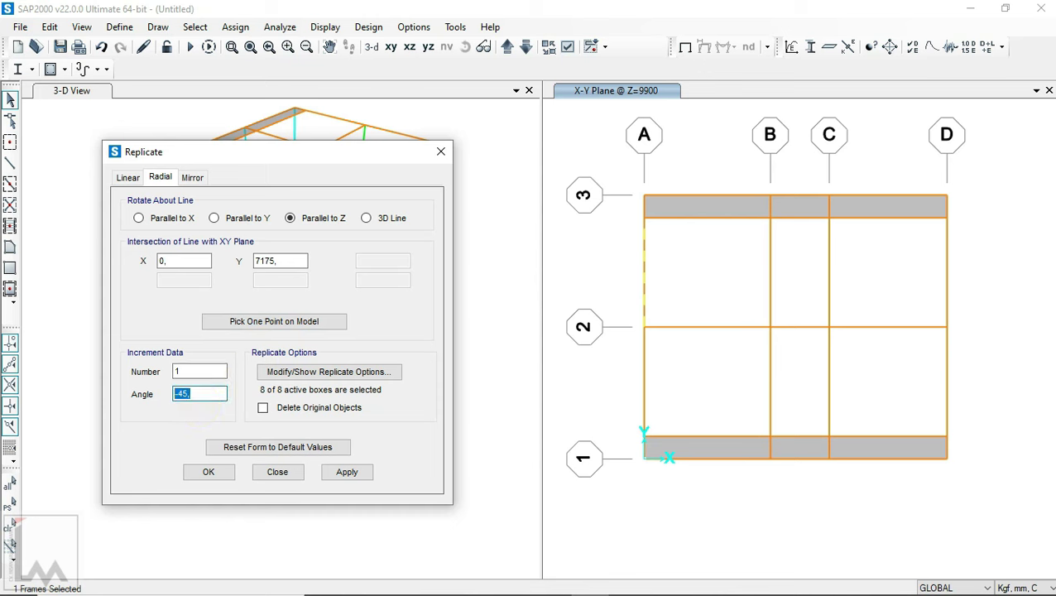
pyautogui.write('45')
pyautogui.click(273, 321)
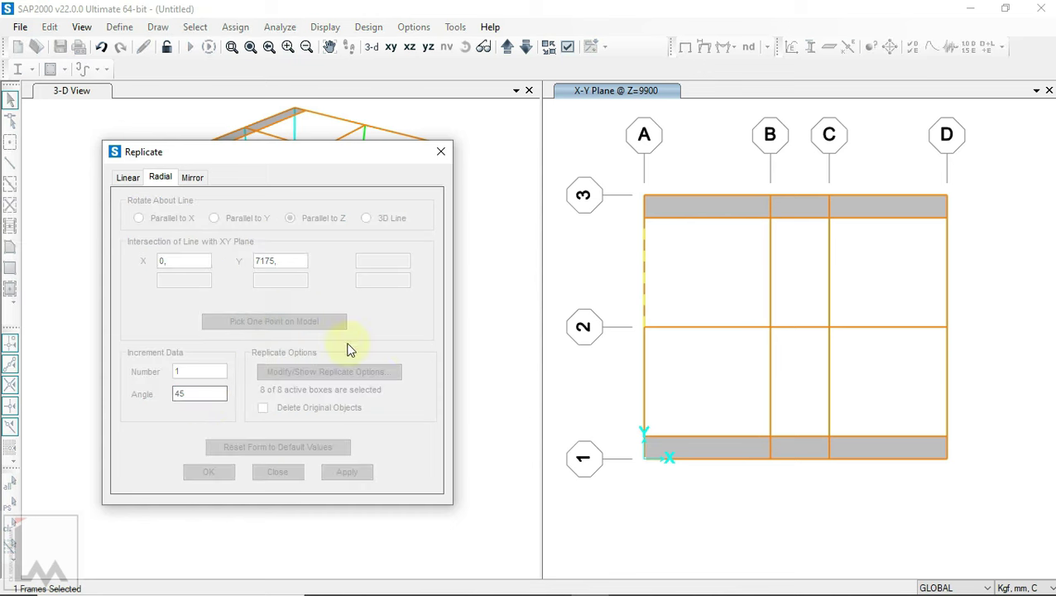
pyautogui.click(650, 229)
pyautogui.click(347, 473)
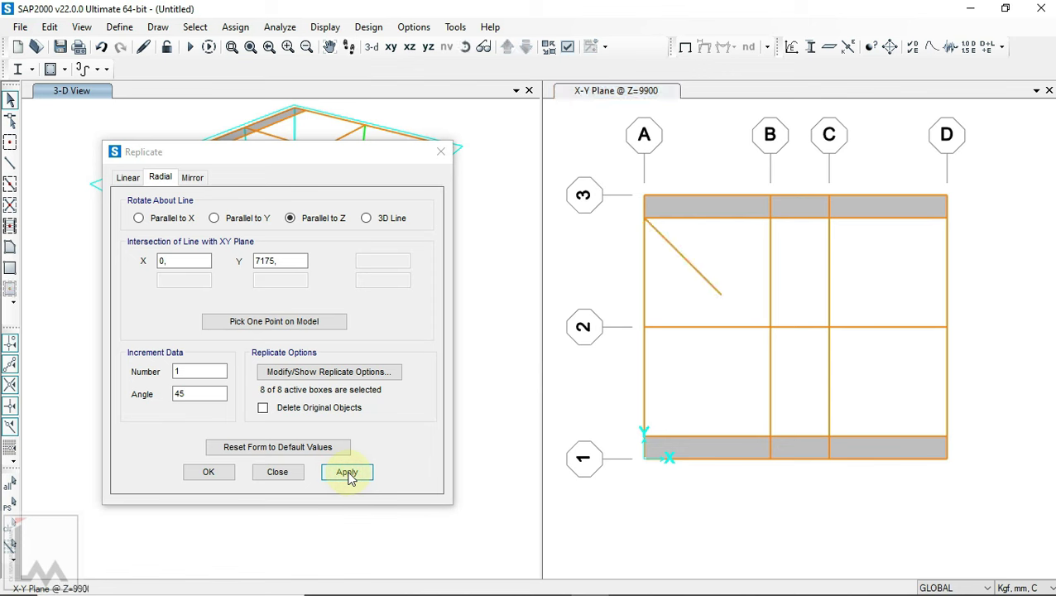
pyautogui.click(347, 473)
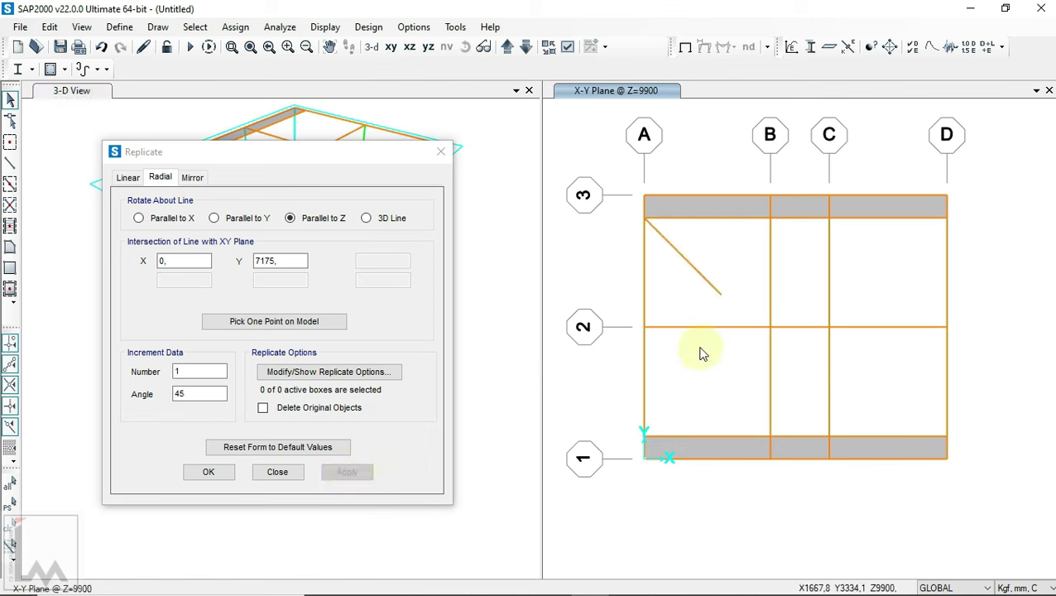
# - Radially replicate the grid A frame between lines 1 and 2 by -45° about the line 1 corner
pyautogui.click(658, 351)
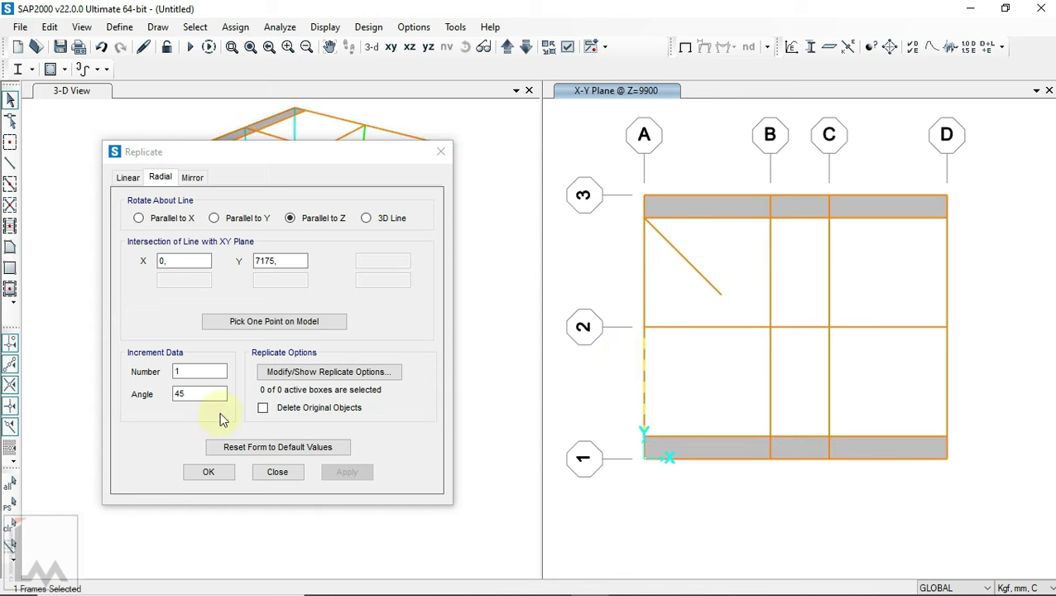
pyautogui.doubleClick(179, 394)
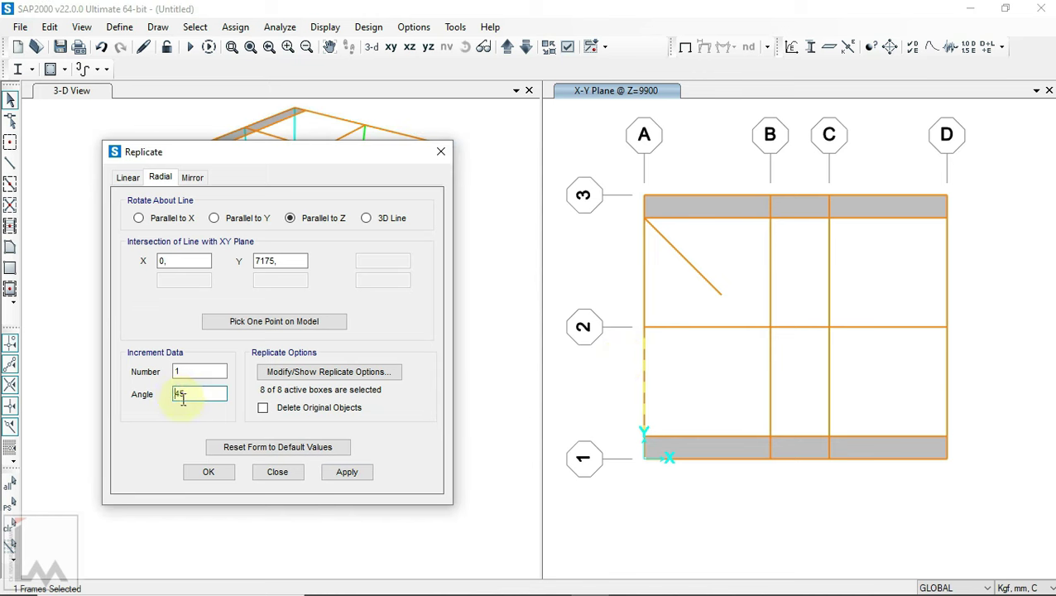
pyautogui.write('-45')
pyautogui.click(306, 319)
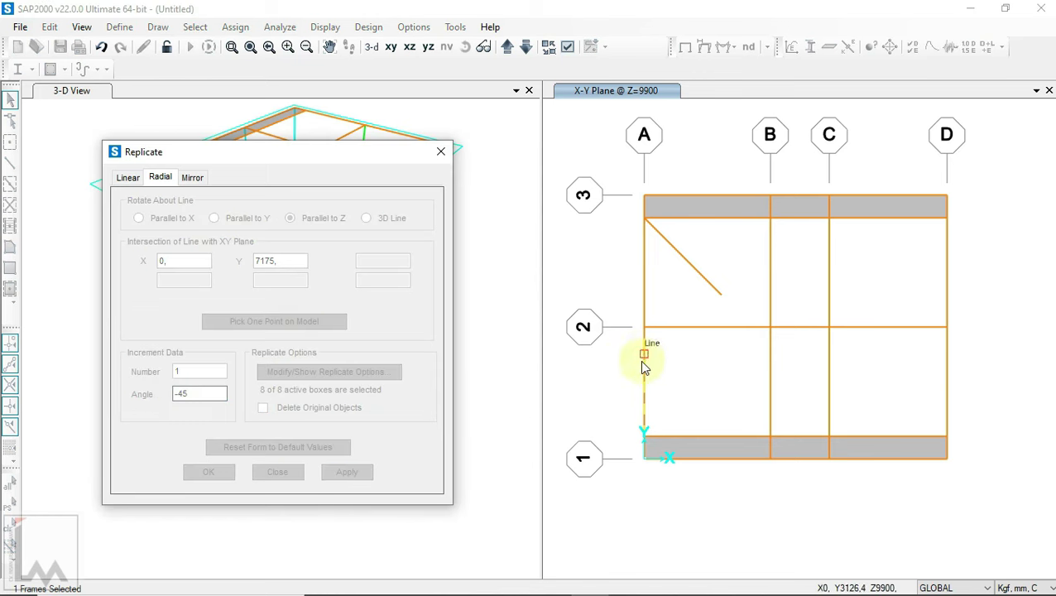
pyautogui.click(645, 434)
pyautogui.click(346, 476)
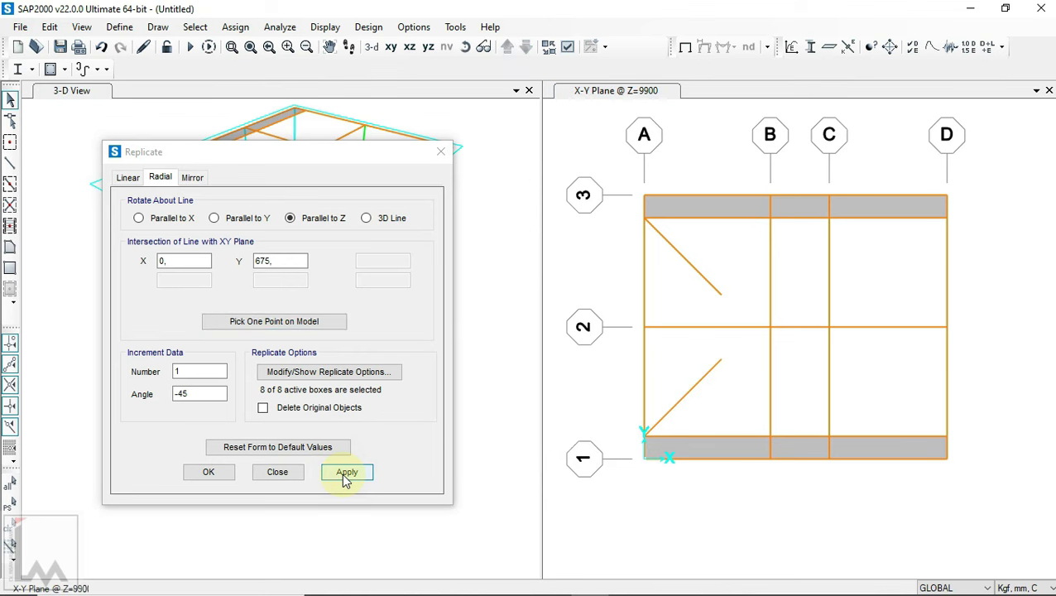
pyautogui.click(346, 476)
pyautogui.scroll(2, 750, 376)
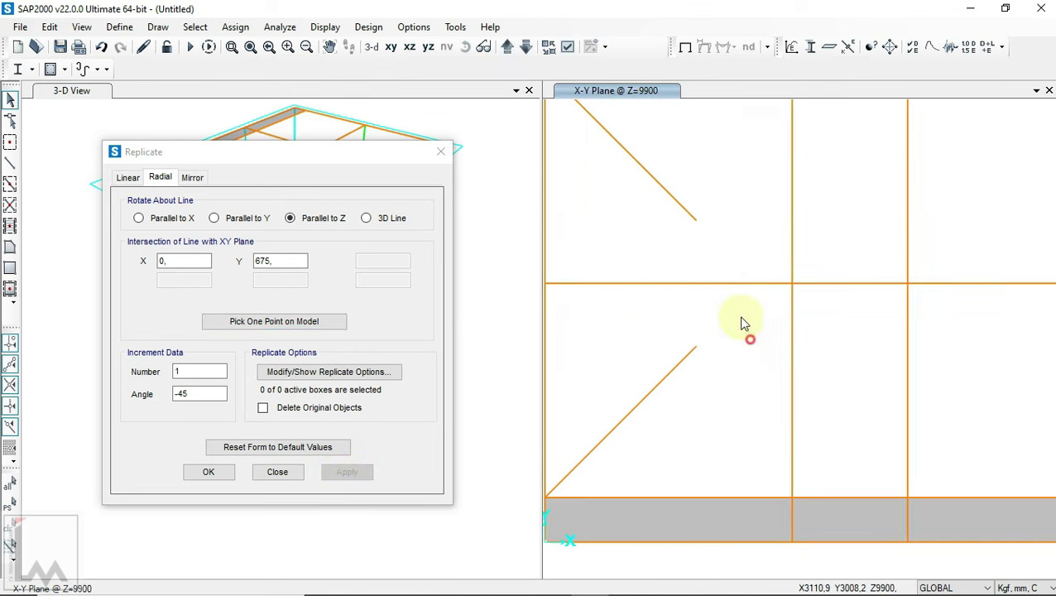
pyautogui.click(49, 26)
pyautogui.moveTo(85, 306)
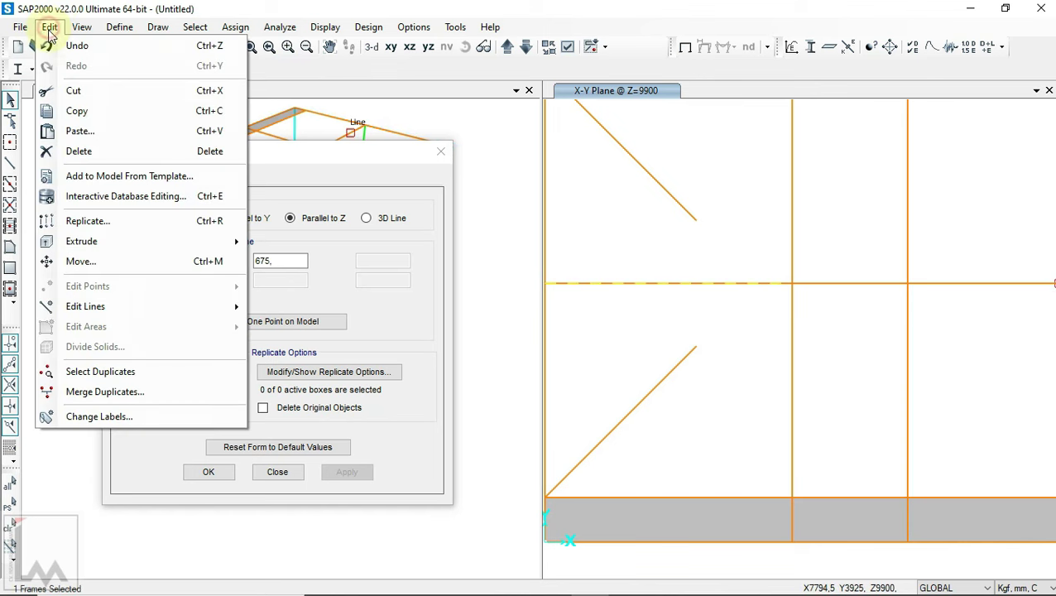
# - Extend both hip diagonals to meet at a single point on grid line 2
pyautogui.click(298, 349)
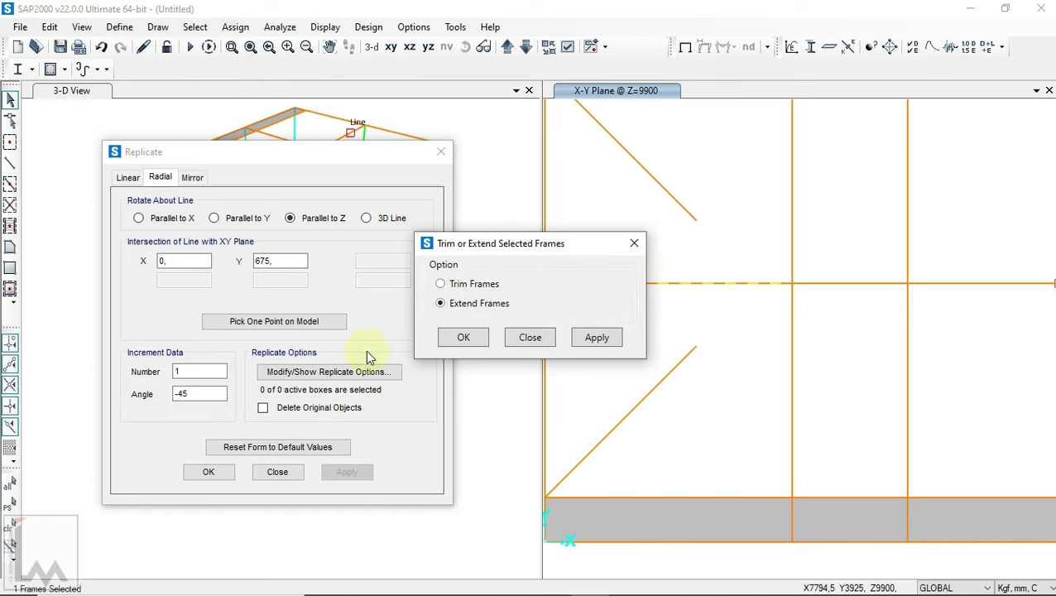
pyautogui.moveTo(580, 242); pyautogui.dragTo(399, 249)
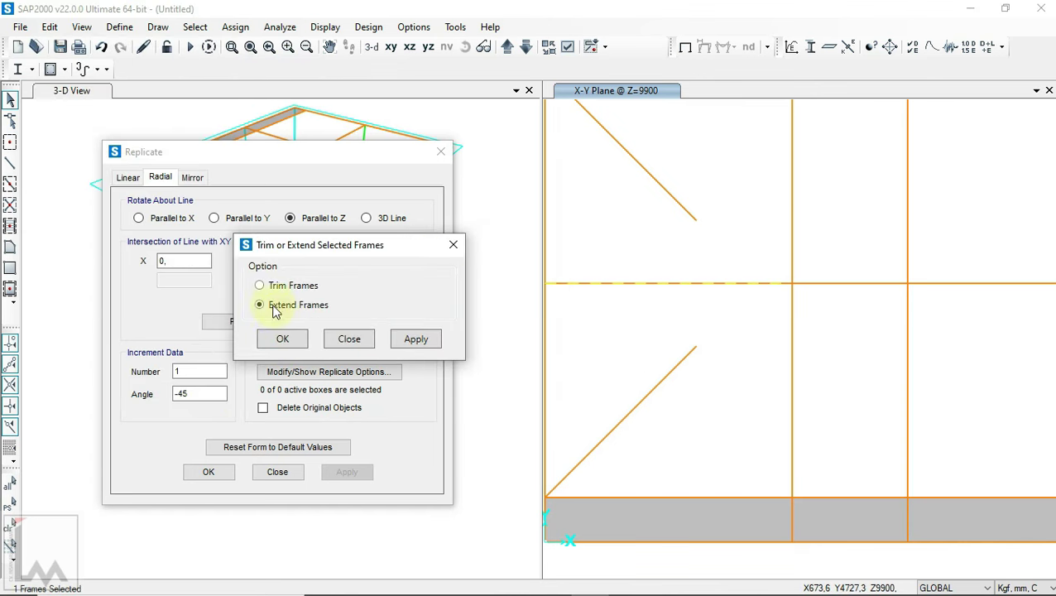
pyautogui.click(423, 345)
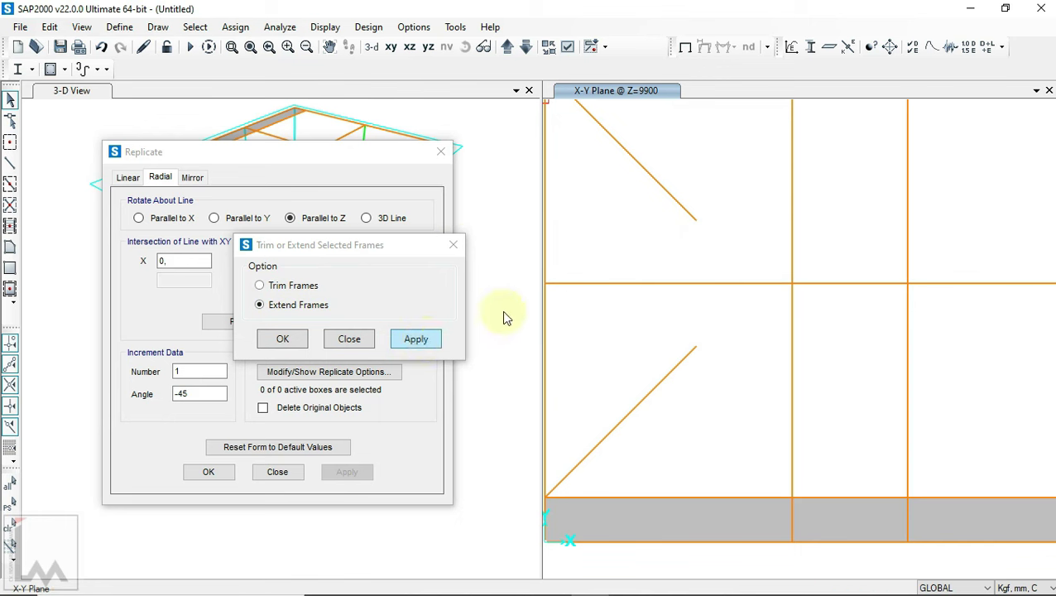
pyautogui.click(752, 284)
pyautogui.moveTo(710, 194); pyautogui.dragTo(670, 251)
pyautogui.moveTo(714, 328); pyautogui.dragTo(662, 388)
pyautogui.click(415, 340)
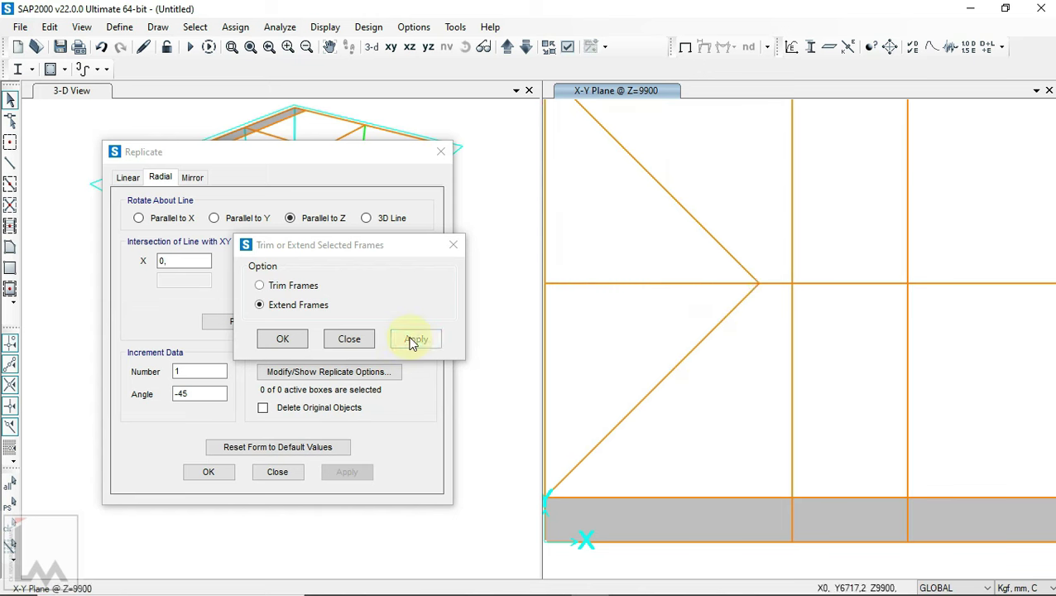
pyautogui.scroll(-2, 688, 356)
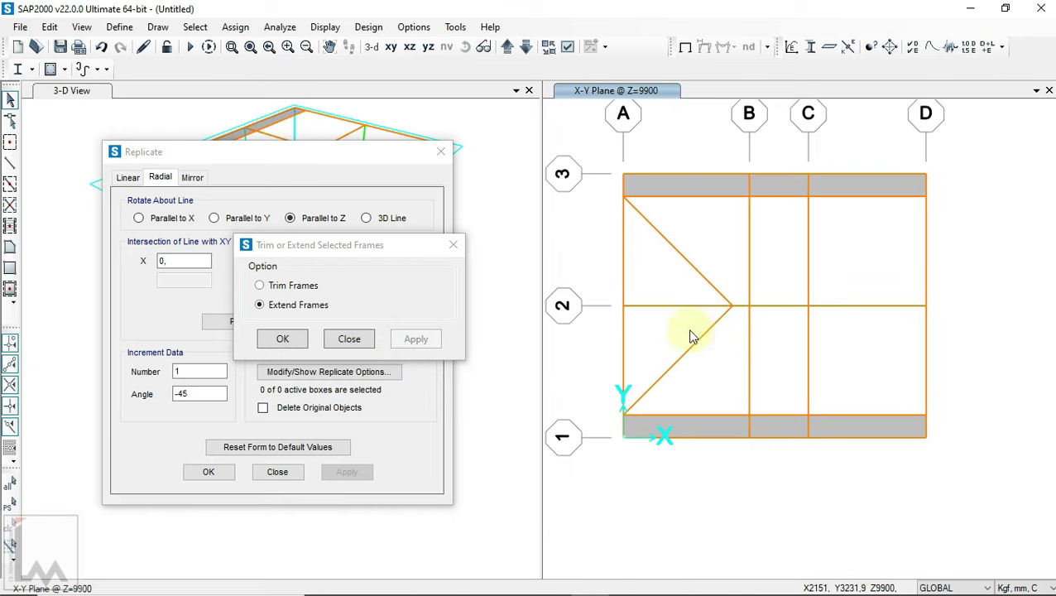
pyautogui.scroll(-1, 712, 335)
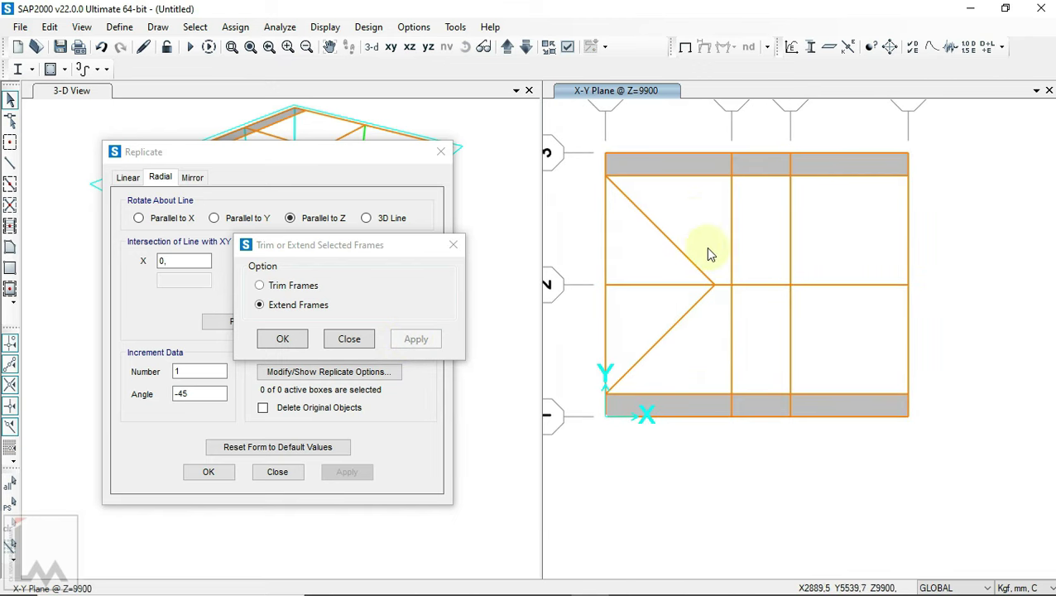
# - Select the lower-left hip diagonal for linear replication
pyautogui.click(279, 339)
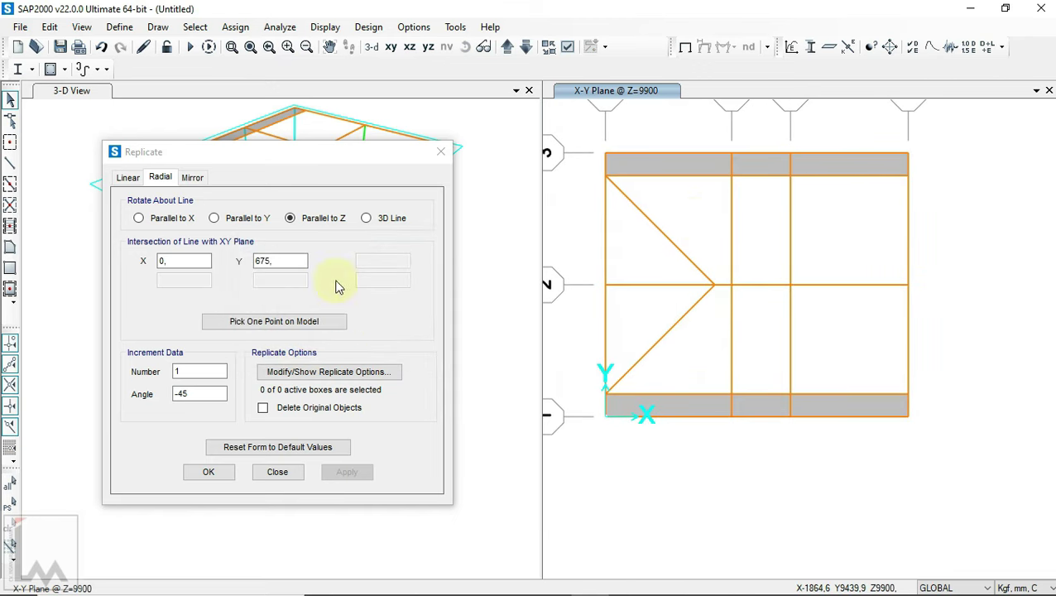
pyautogui.click(128, 177)
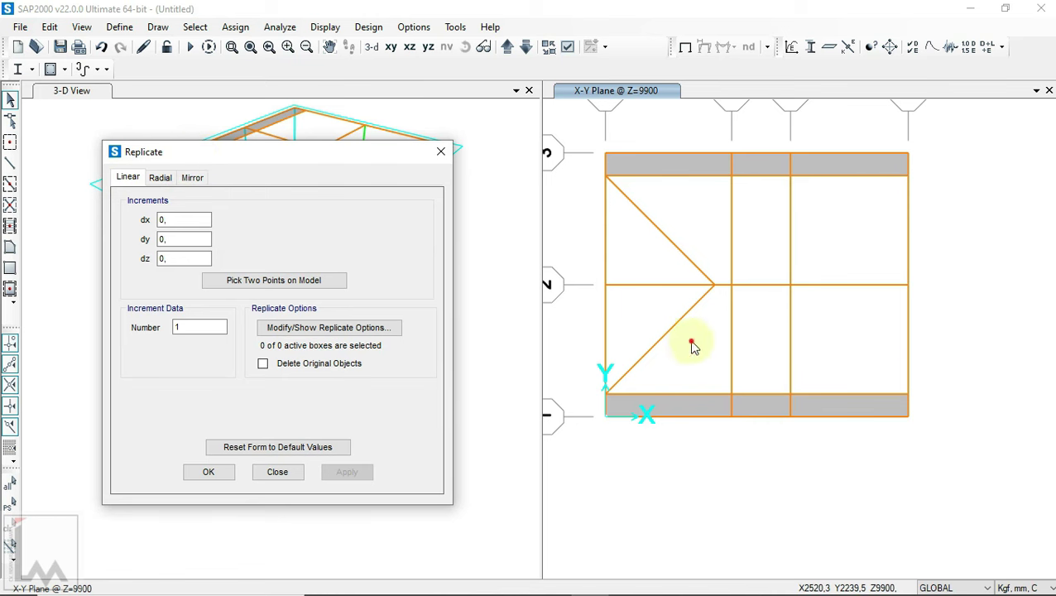
pyautogui.click(667, 317)
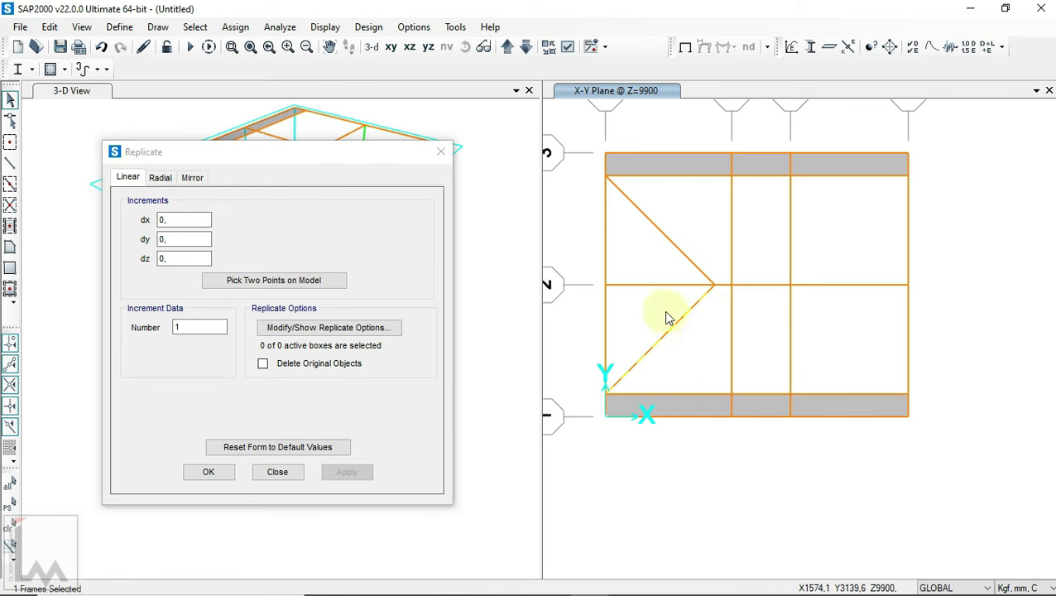
# - Copy the lower-left hip diagonal to the right end with dx 5750, dy 3250
pyautogui.click(273, 280)
pyautogui.click(713, 285)
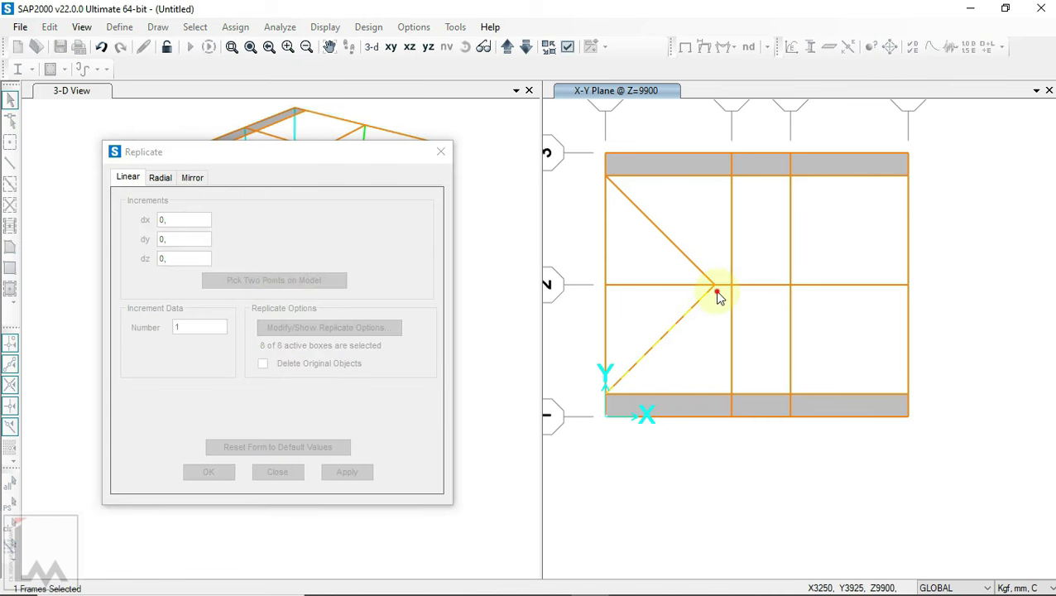
pyautogui.click(908, 179)
pyautogui.click(358, 473)
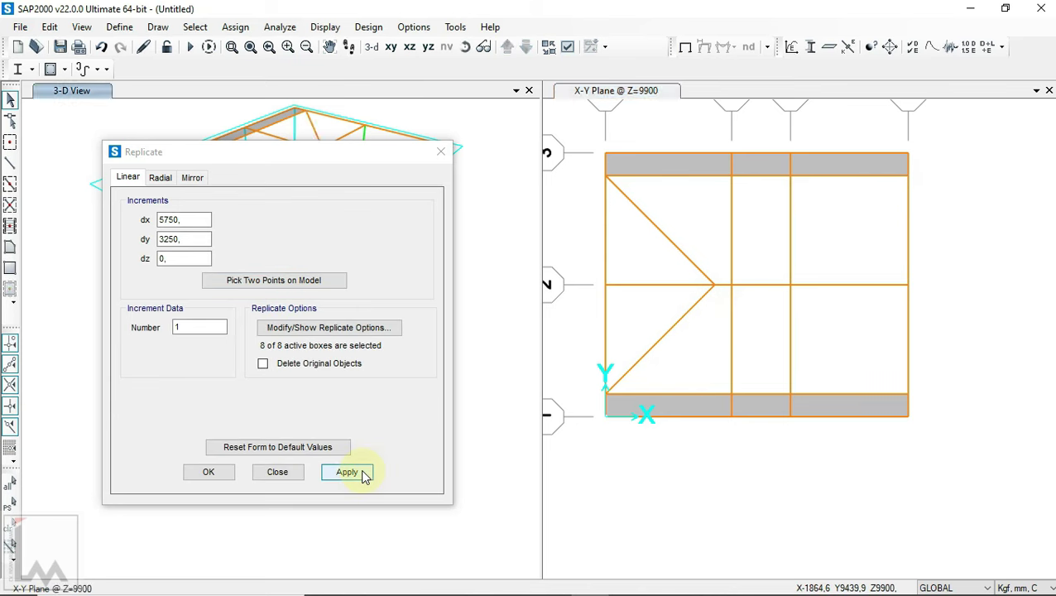
pyautogui.click(362, 472)
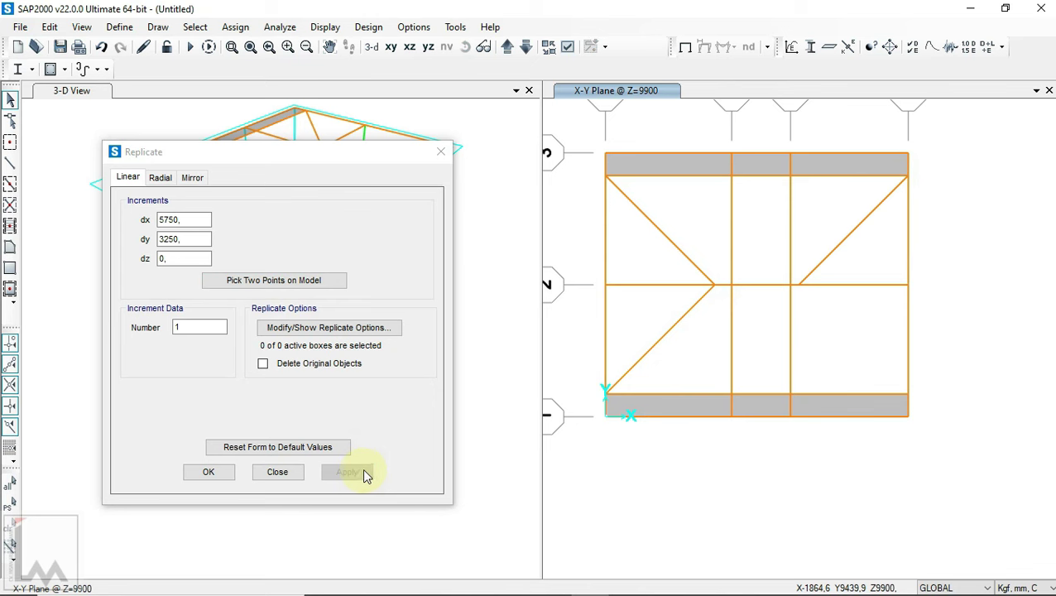
# - Copy the upper-left hip diagonal to the lower right with dx 5750, dy -3250
pyautogui.click(654, 241)
pyautogui.click(274, 280)
pyautogui.click(716, 287)
pyautogui.click(907, 395)
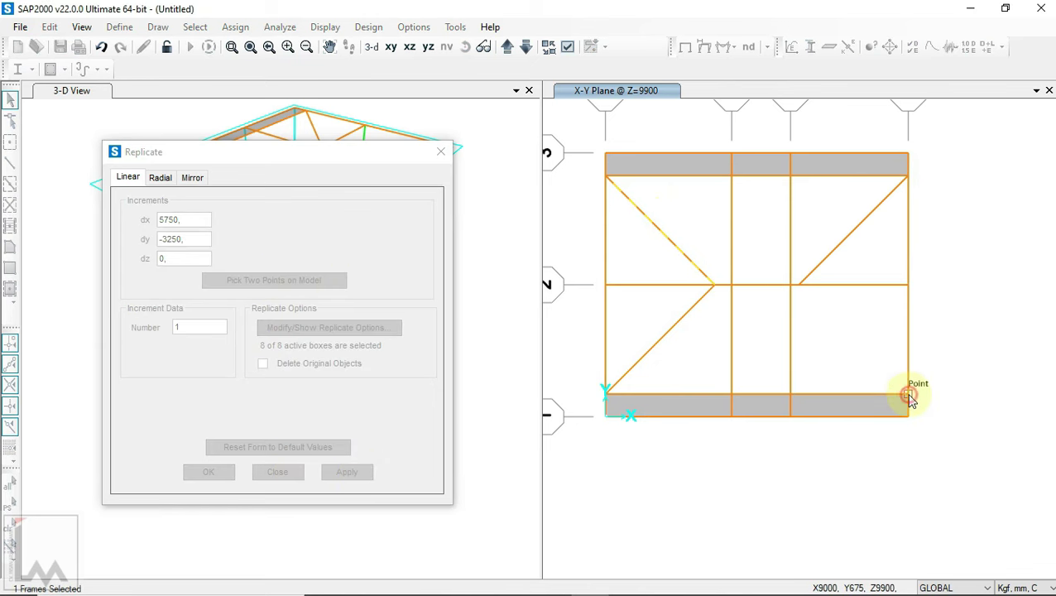
pyautogui.click(362, 471)
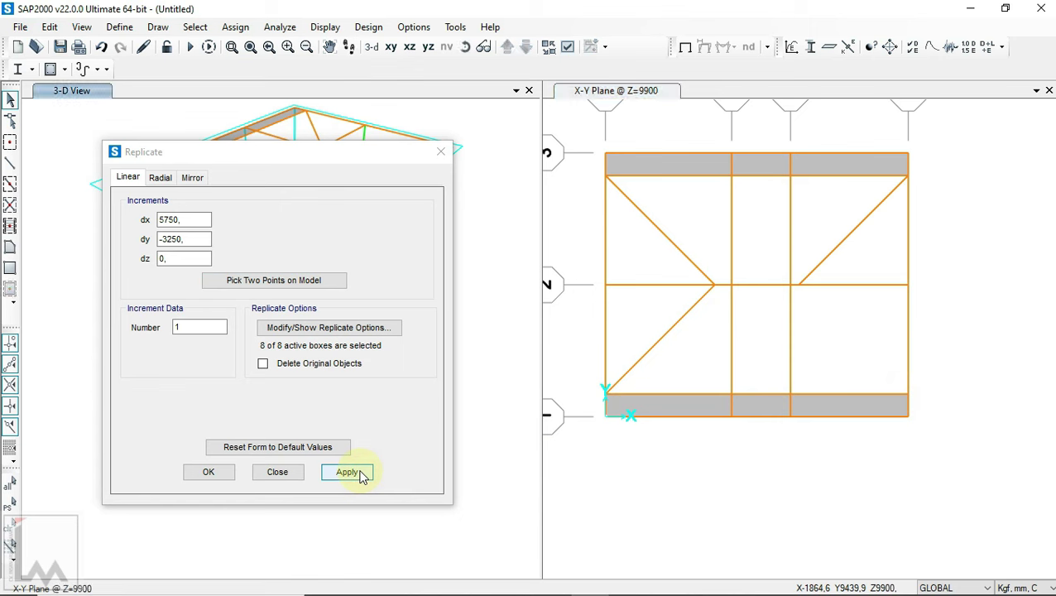
pyautogui.click(362, 474)
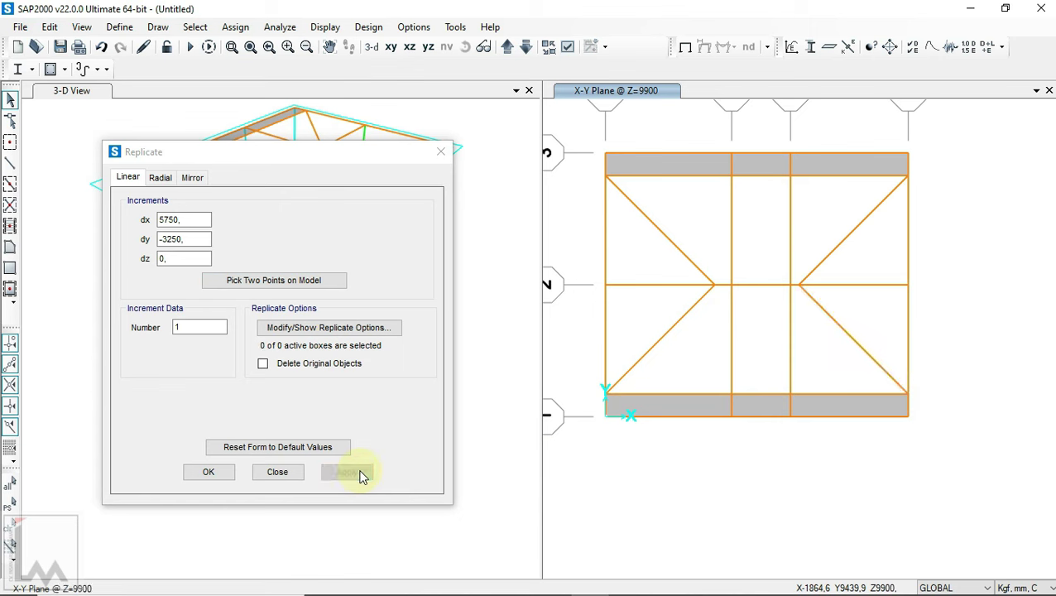
# - Select the upper-left and lower-left hip diagonals
pyautogui.click(209, 471)
pyautogui.scroll(2, 737, 240)
pyautogui.click(627, 253)
pyautogui.click(629, 403)
# - Add the two right-hand diagonals to the selection and assign C75.75 to all four
pyautogui.click(926, 386)
pyautogui.click(975, 275)
pyautogui.scroll(-2, 877, 248)
pyautogui.click(235, 26)
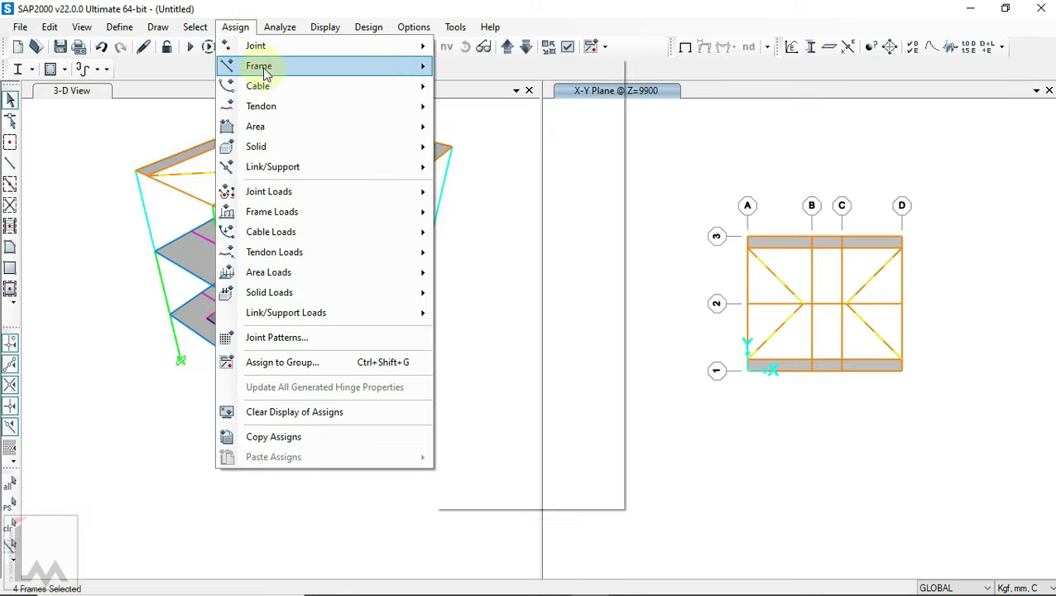
pyautogui.click(451, 68)
pyautogui.click(453, 225)
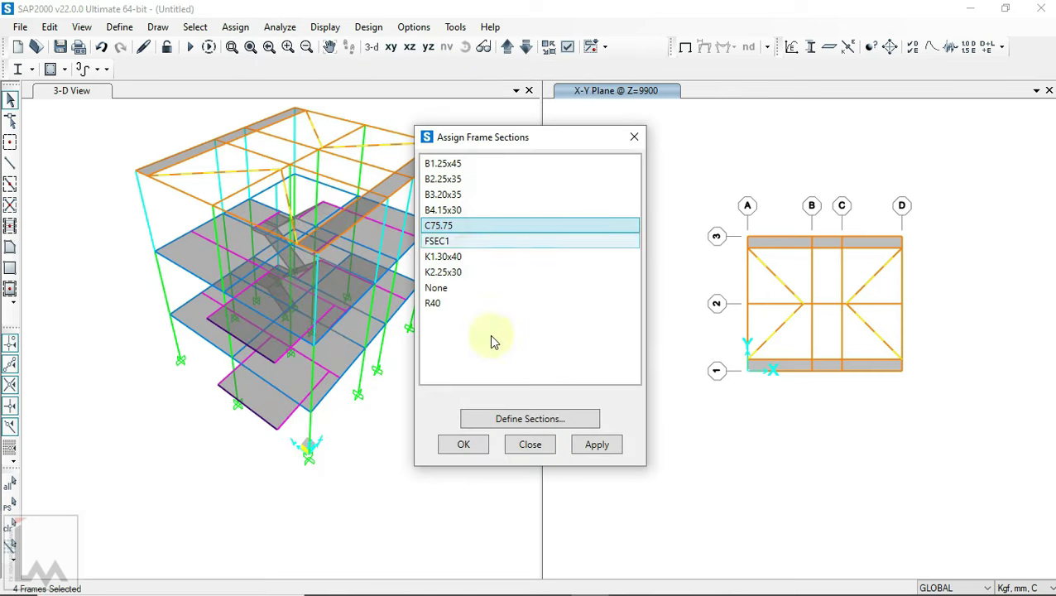
pyautogui.click(457, 448)
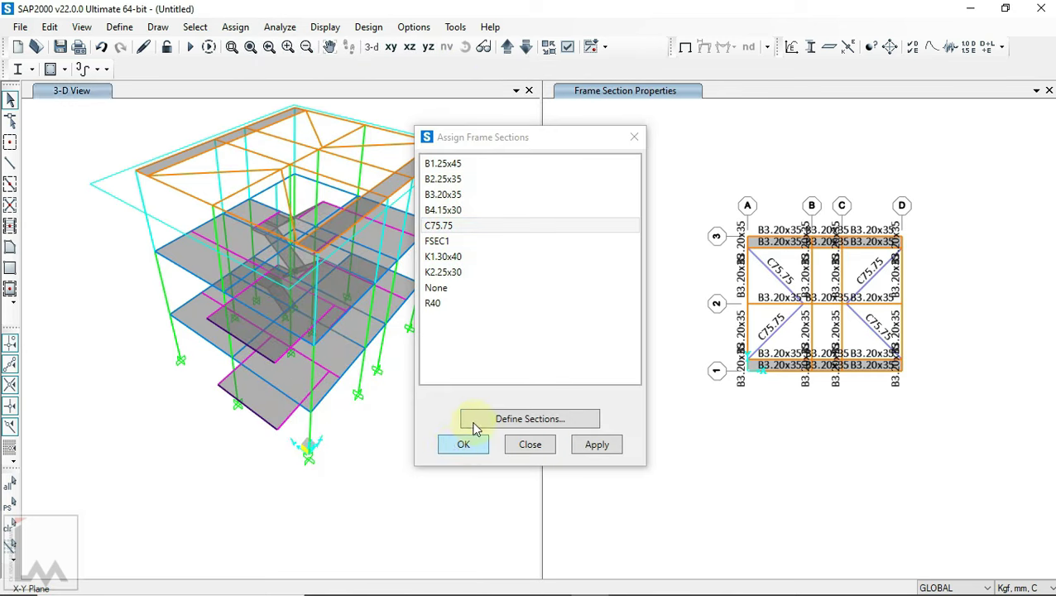
pyautogui.click(475, 455)
# - Show the plain undeformed plan, select the two hip junction joints, and bring up the PDF
pyautogui.scroll(3, 785, 349)
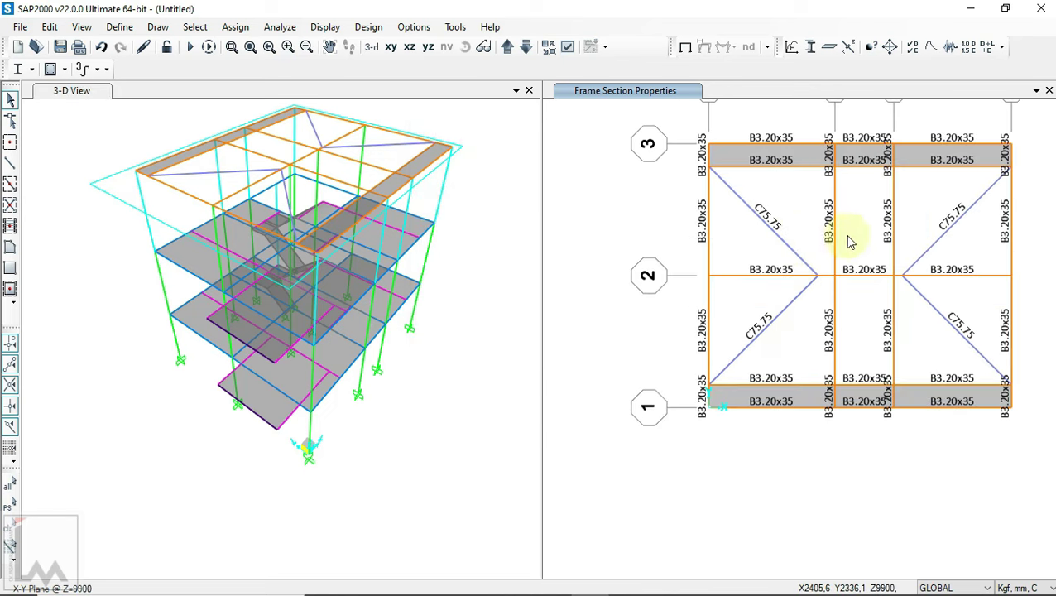
pyautogui.click(686, 47)
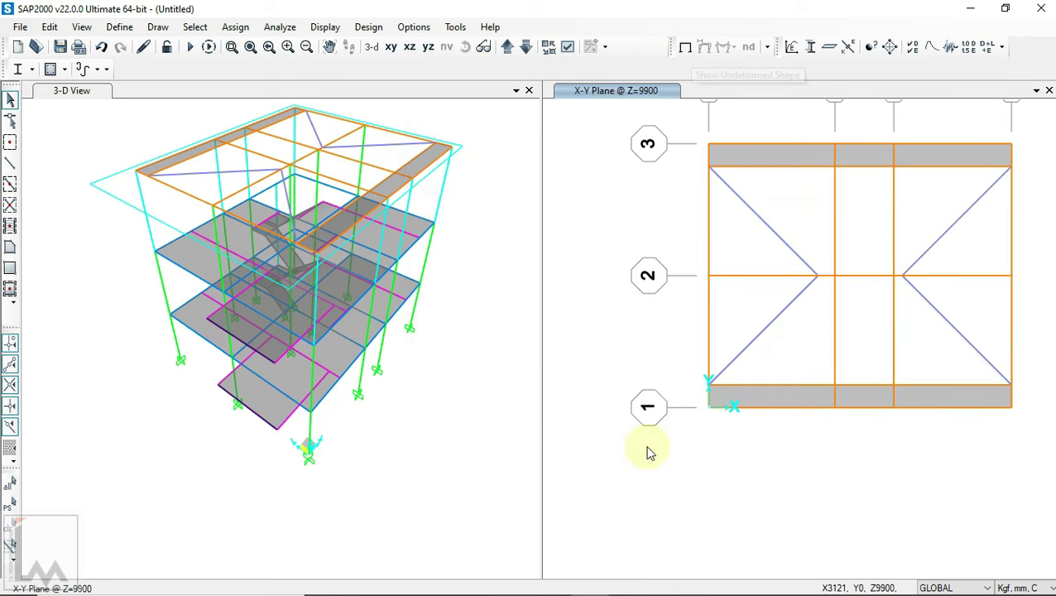
pyautogui.moveTo(789, 404); pyautogui.dragTo(762, 459, button='middle')
pyautogui.scroll(3, 288, 157)
pyautogui.scroll(2, 306, 294)
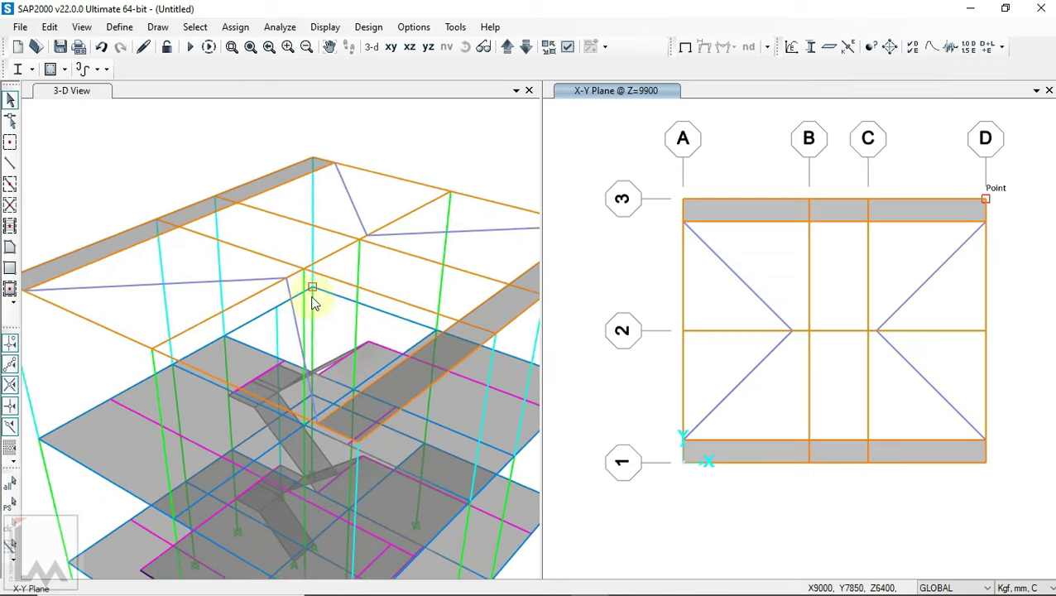
pyautogui.scroll(3, 287, 273)
pyautogui.click(282, 263)
pyautogui.scroll(-2, 236, 298)
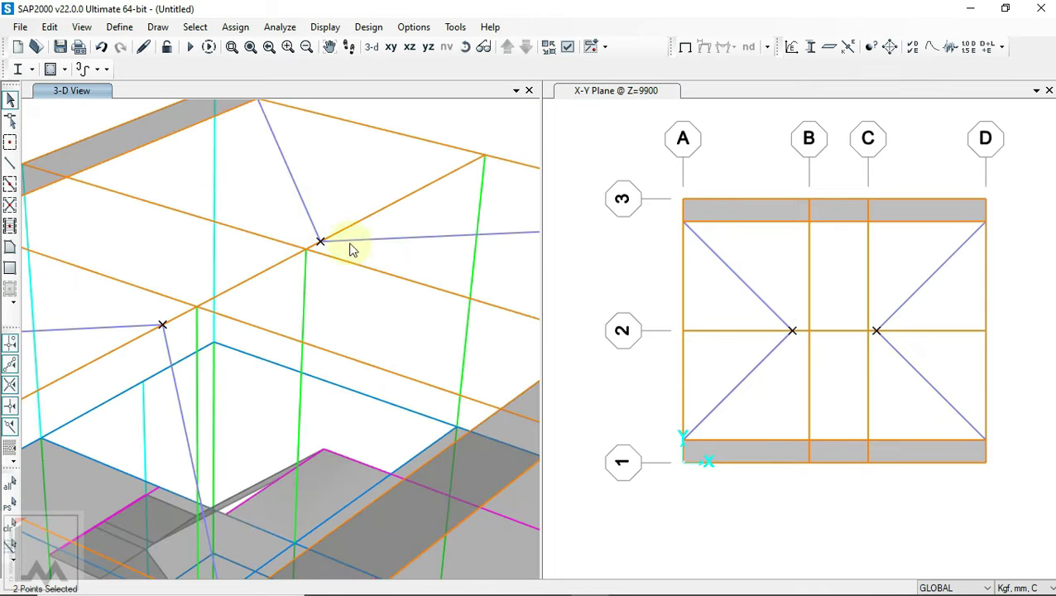
pyautogui.click(549, 576)
pyautogui.scroll(-1, 549, 265)
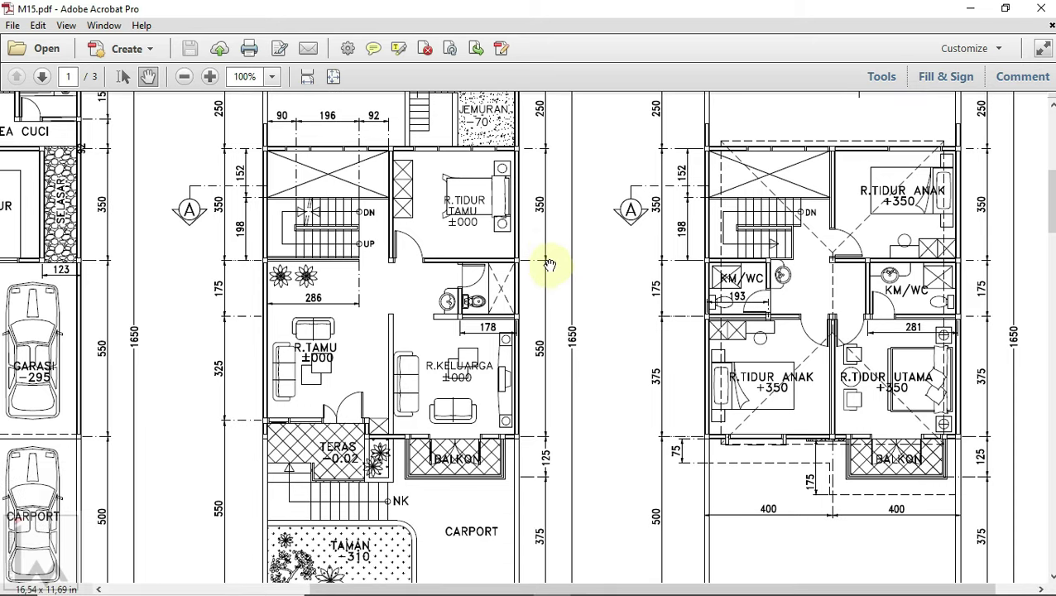
# - Zoom into the page 2 roof truss section (196 rise, 30° pitch) before returning to SAP2000
pyautogui.hotkey('ctrl', '0')
pyautogui.scroll(-3, 551, 264)
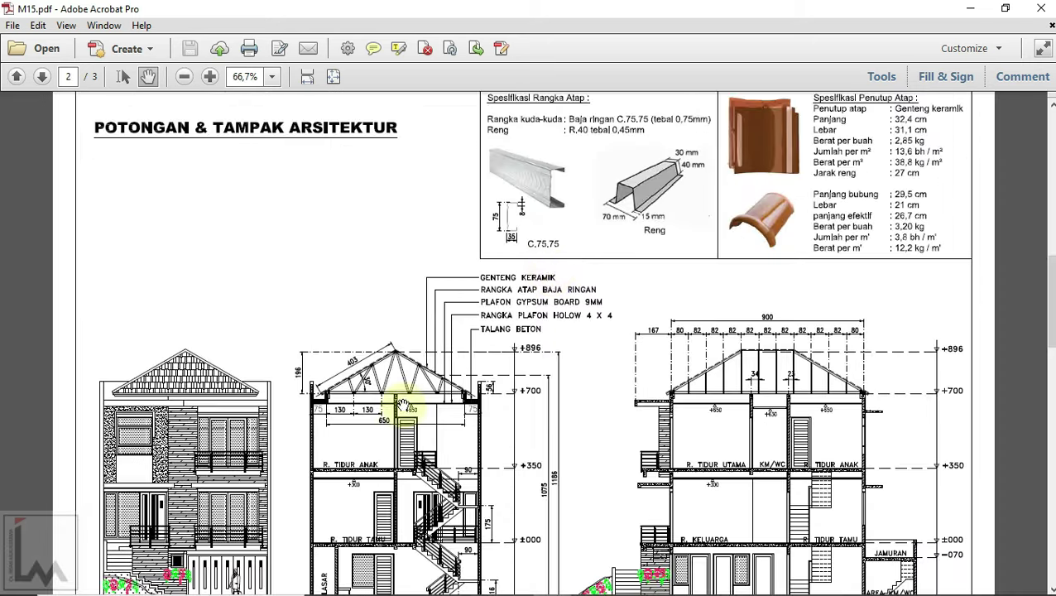
pyautogui.keyDown('ctrl'); pyautogui.scroll(1, 397, 388); pyautogui.keyUp('ctrl')
pyautogui.keyDown('ctrl'); pyautogui.scroll(1, 395, 381); pyautogui.keyUp('ctrl')
pyautogui.keyDown('ctrl'); pyautogui.scroll(2, 461, 299); pyautogui.keyUp('ctrl')
pyautogui.keyDown('ctrl'); pyautogui.scroll(1, 205, 356); pyautogui.keyUp('ctrl')
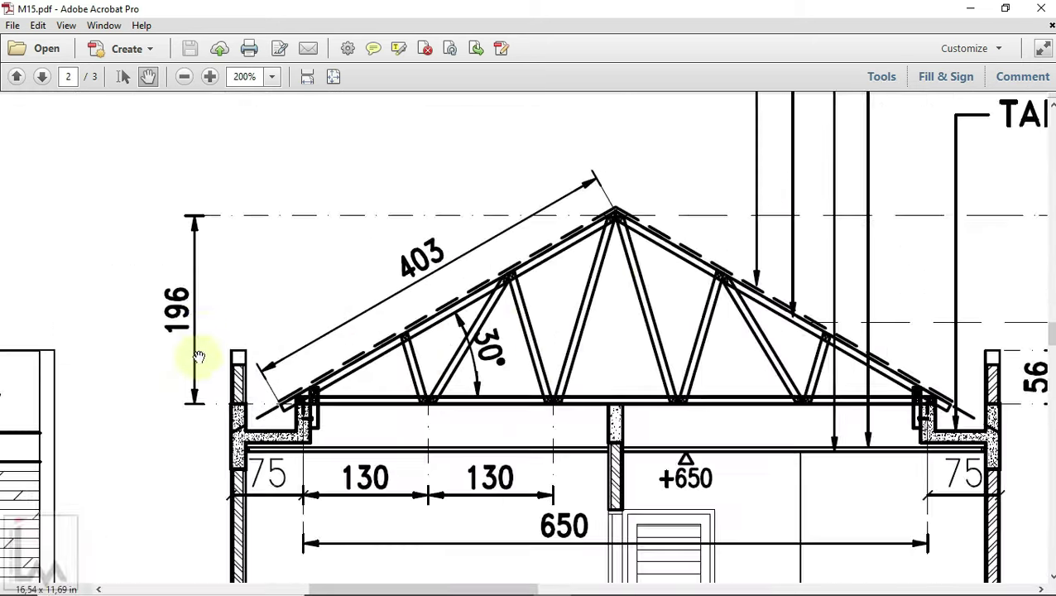
pyautogui.keyDown('ctrl'); pyautogui.scroll(-2, 177, 323); pyautogui.keyUp('ctrl')
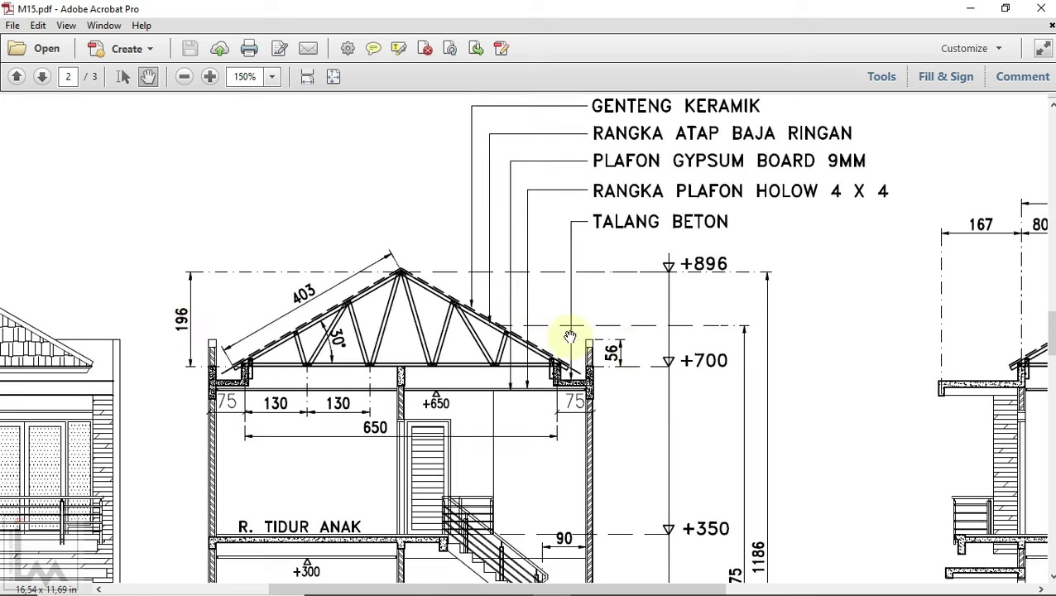
pyautogui.click(588, 580)
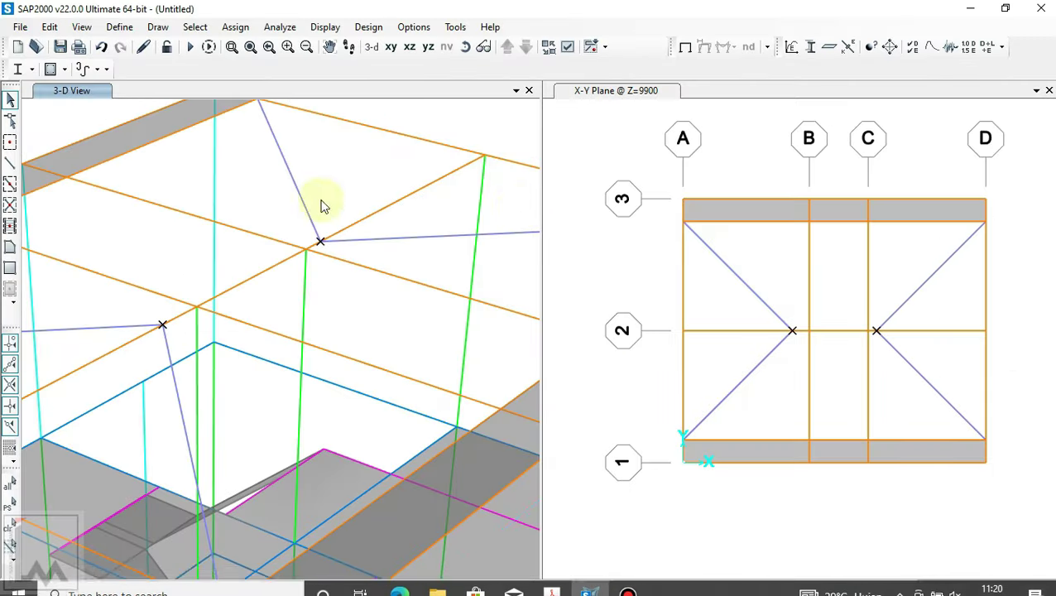
# - Switch to Kgf, m, C units and move the junction joints up by Delta Z 1.96
pyautogui.click(1025, 587)
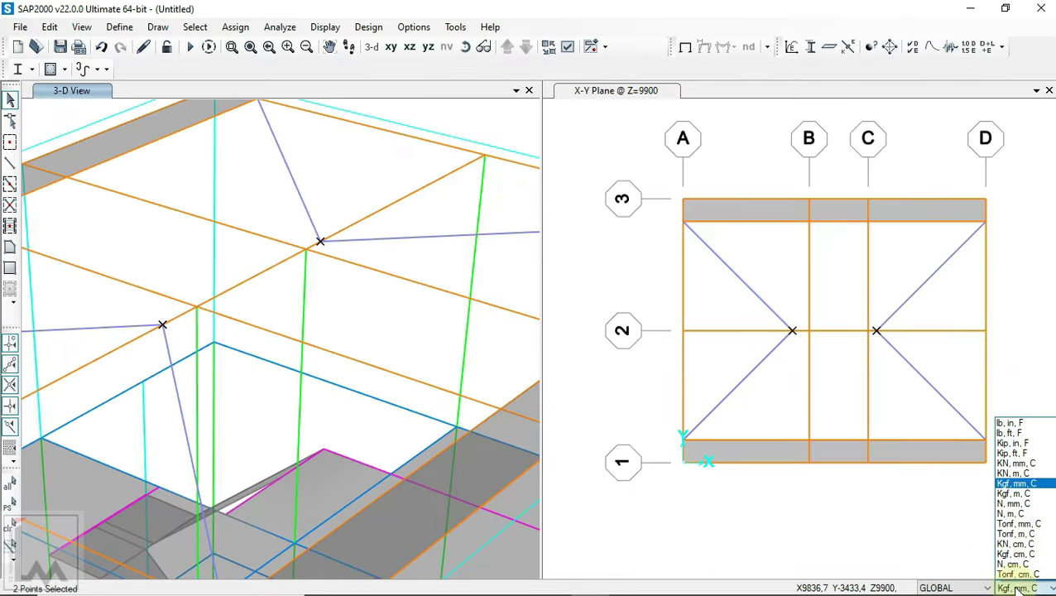
pyautogui.click(1015, 492)
pyautogui.click(48, 26)
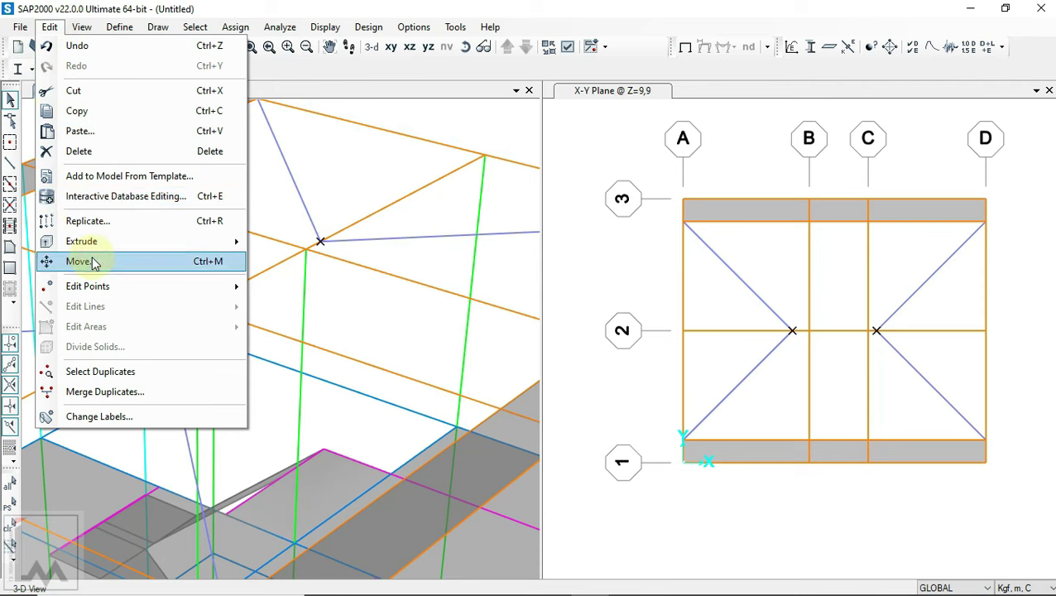
pyautogui.click(93, 263)
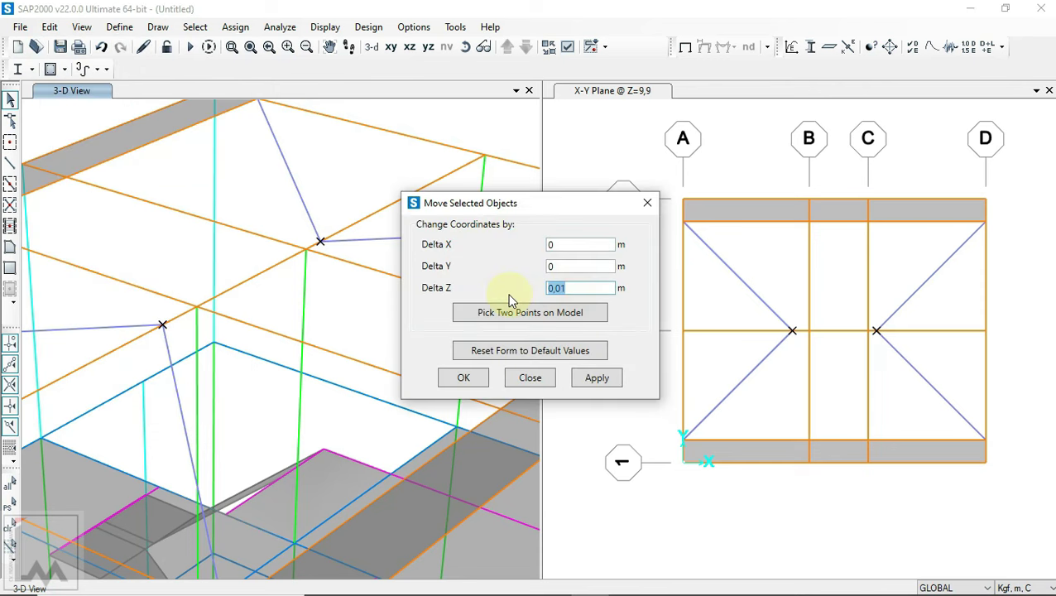
pyautogui.click(613, 383)
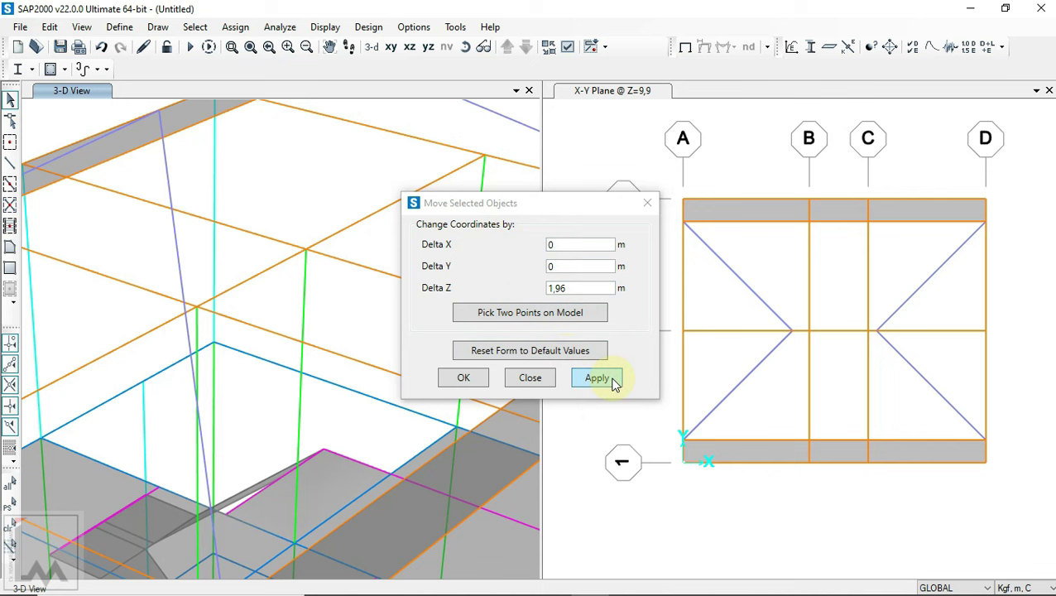
pyautogui.click(464, 378)
pyautogui.scroll(-5, 355, 325)
pyautogui.click(464, 47)
pyautogui.moveTo(423, 178)
pyautogui.mouseDown()
pyautogui.moveTo(425, 242)
pyautogui.moveTo(476, 258)
pyautogui.moveTo(211, 142)
pyautogui.moveTo(267, 115)
pyautogui.moveTo(391, 179)
pyautogui.moveTo(267, 76)
pyautogui.mouseUp()
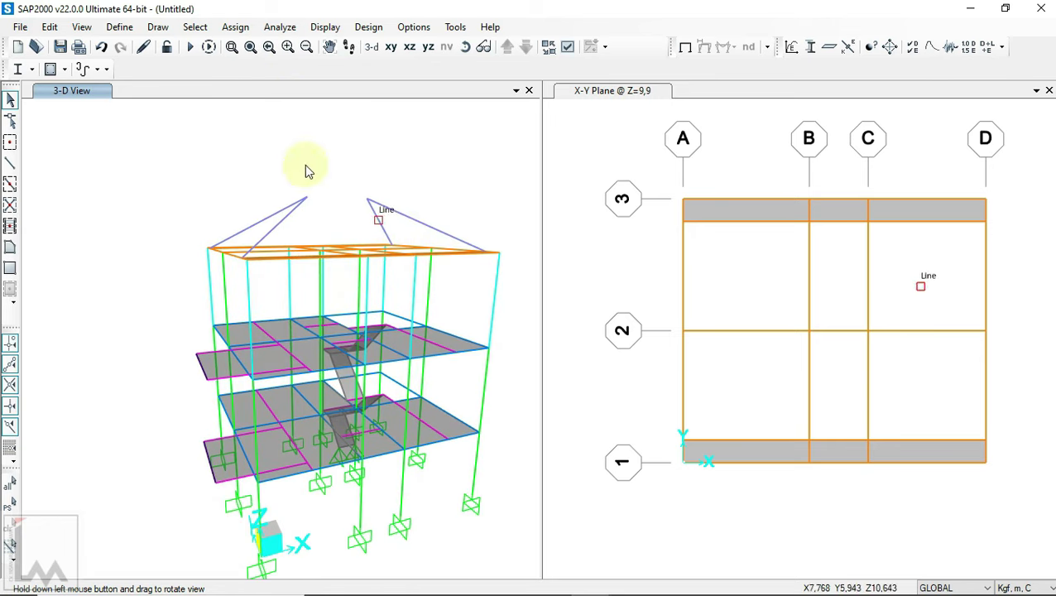
# - Box-select the top joints and hip diagonals, show only them, and orbit to inspect
pyautogui.click(195, 27)
pyautogui.click(386, 57)
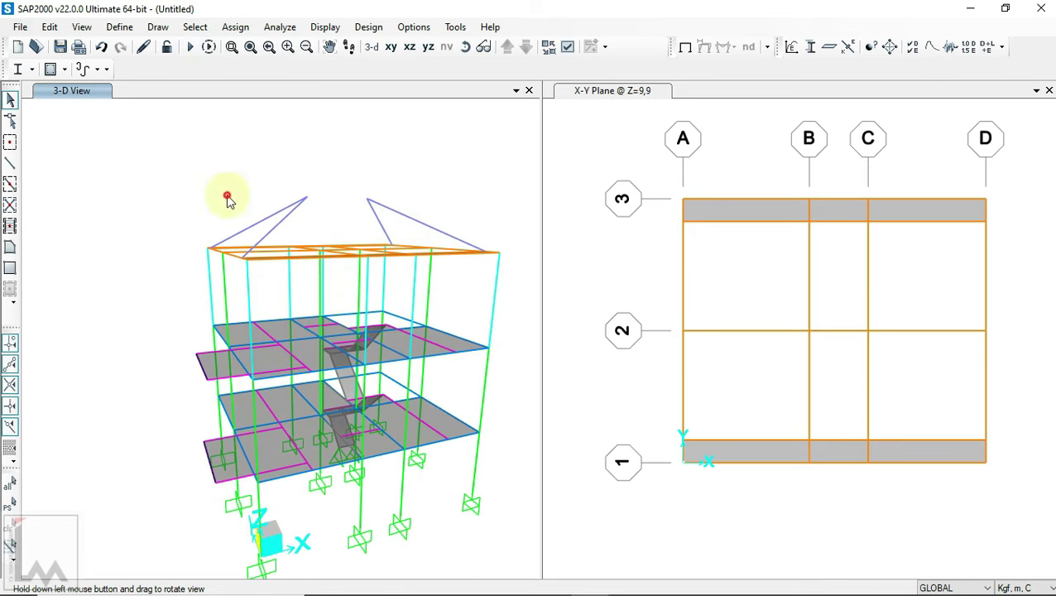
pyautogui.moveTo(430, 172); pyautogui.dragTo(274, 220)
pyautogui.rightClick(351, 206)
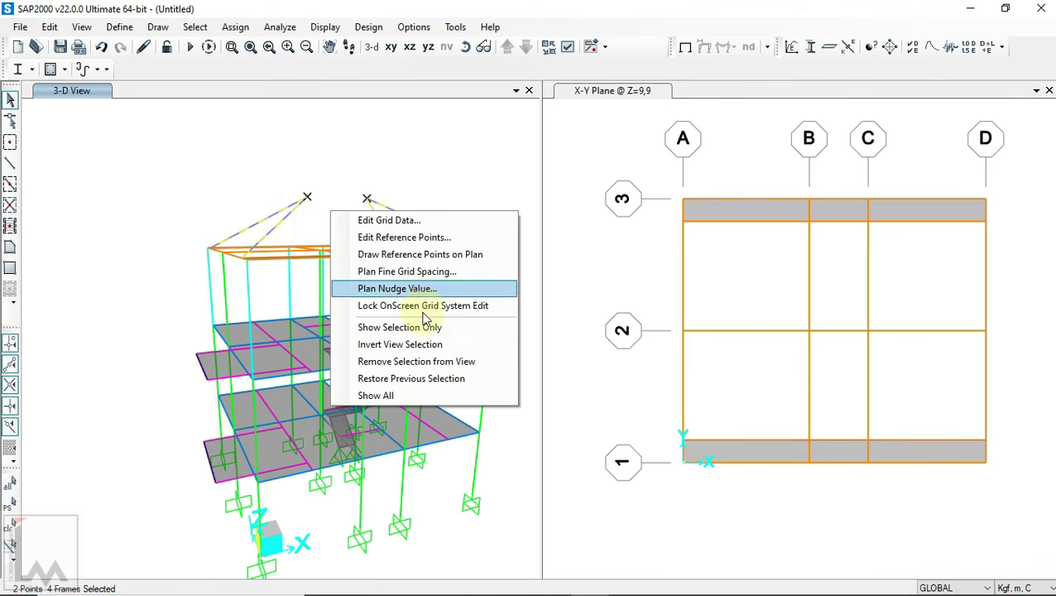
pyautogui.click(423, 329)
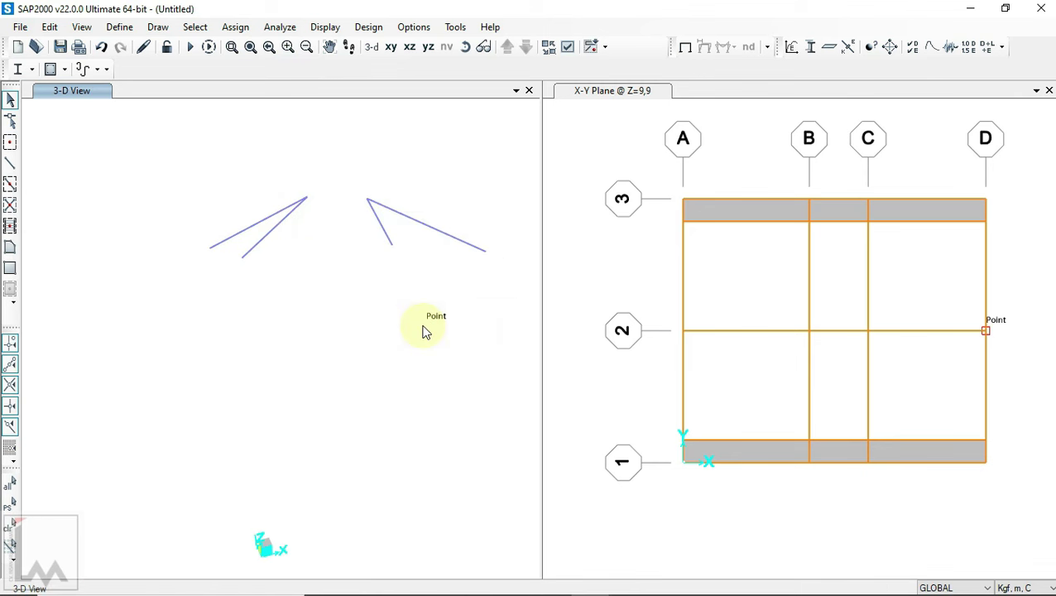
pyautogui.click(468, 49)
pyautogui.moveTo(325, 287)
pyautogui.mouseDown()
pyautogui.moveTo(506, 499)
pyautogui.moveTo(416, 322)
pyautogui.mouseUp()
pyautogui.moveTo(394, 264); pyautogui.dragTo(405, 240)
pyautogui.click(468, 50)
pyautogui.moveTo(377, 361); pyautogui.dragTo(451, 317)
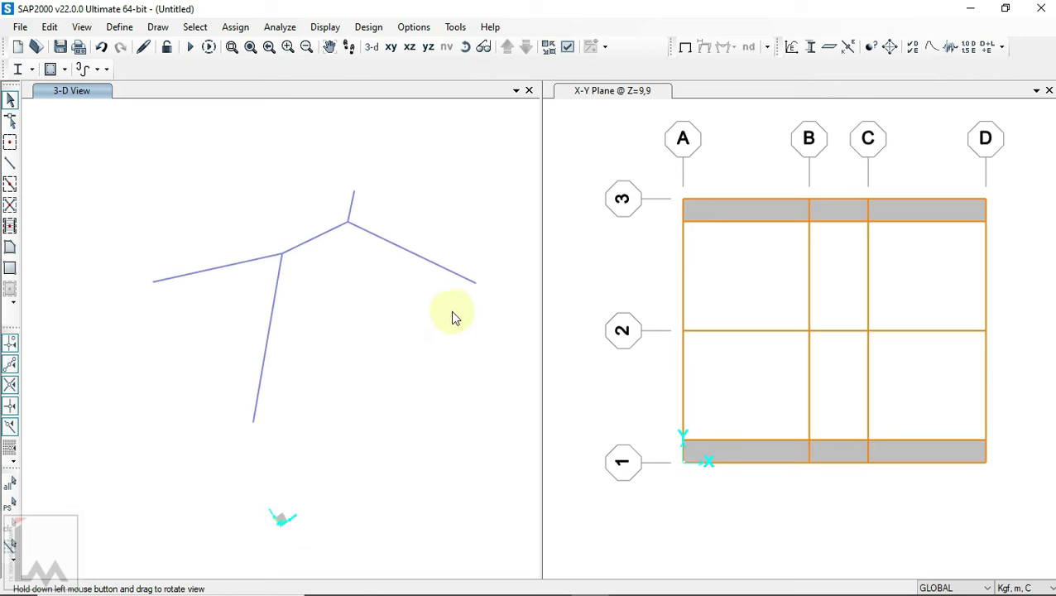
# - Draw C75.75 frames linking the ridge to the remaining roof corners
pyautogui.click(10, 164)
pyautogui.moveTo(370, 308); pyautogui.dragTo(385, 254, button='middle')
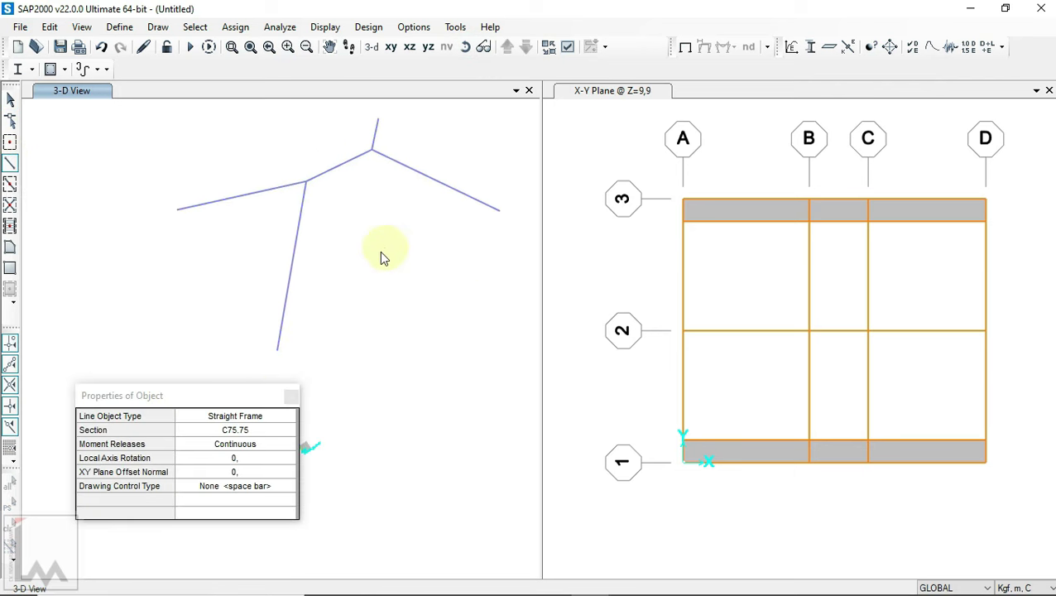
pyautogui.click(277, 348)
pyautogui.click(499, 211)
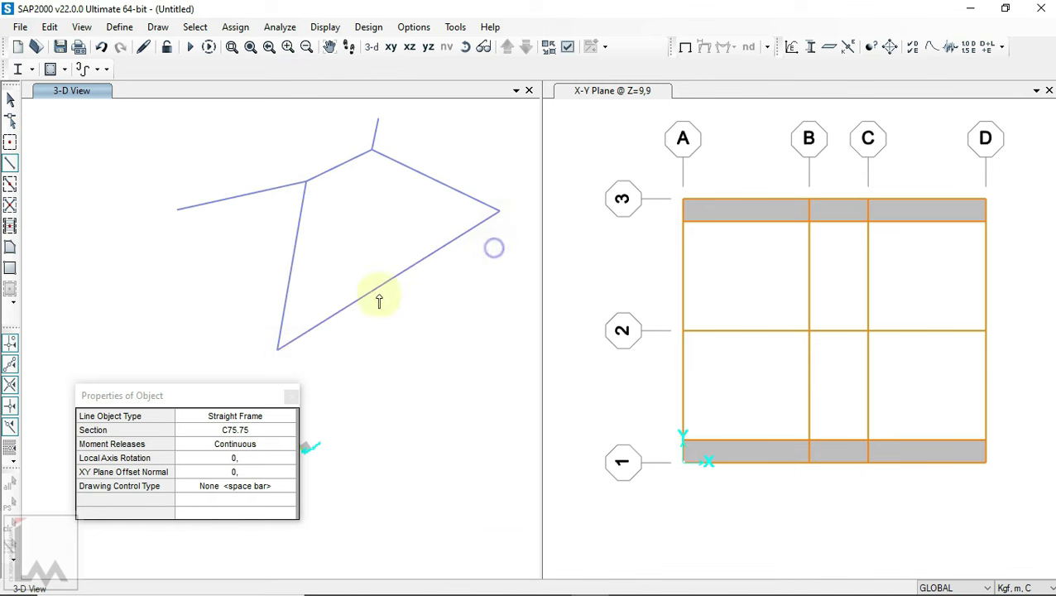
pyautogui.click(277, 348)
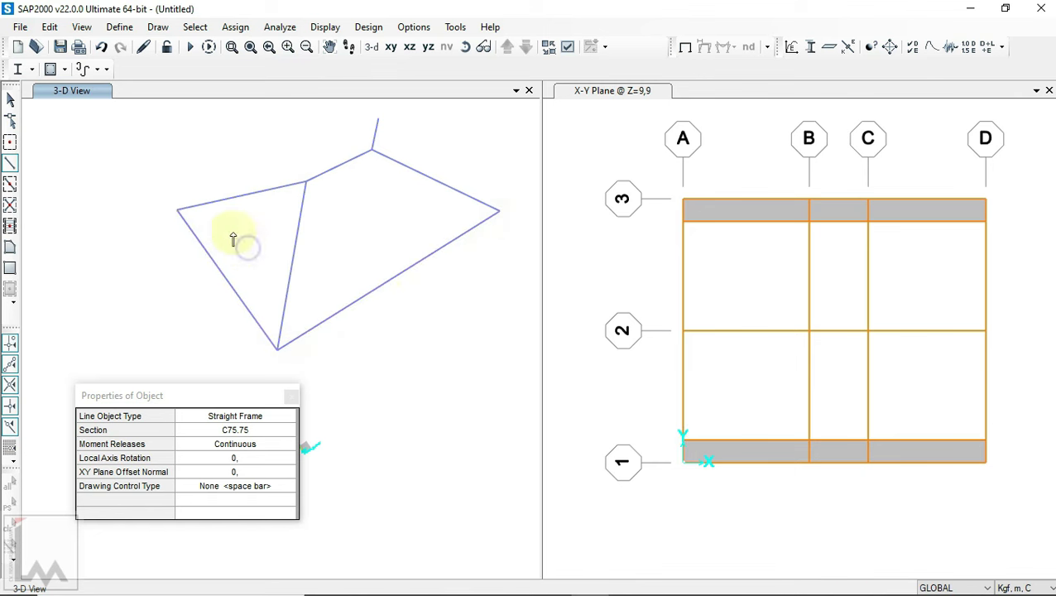
pyautogui.click(376, 120)
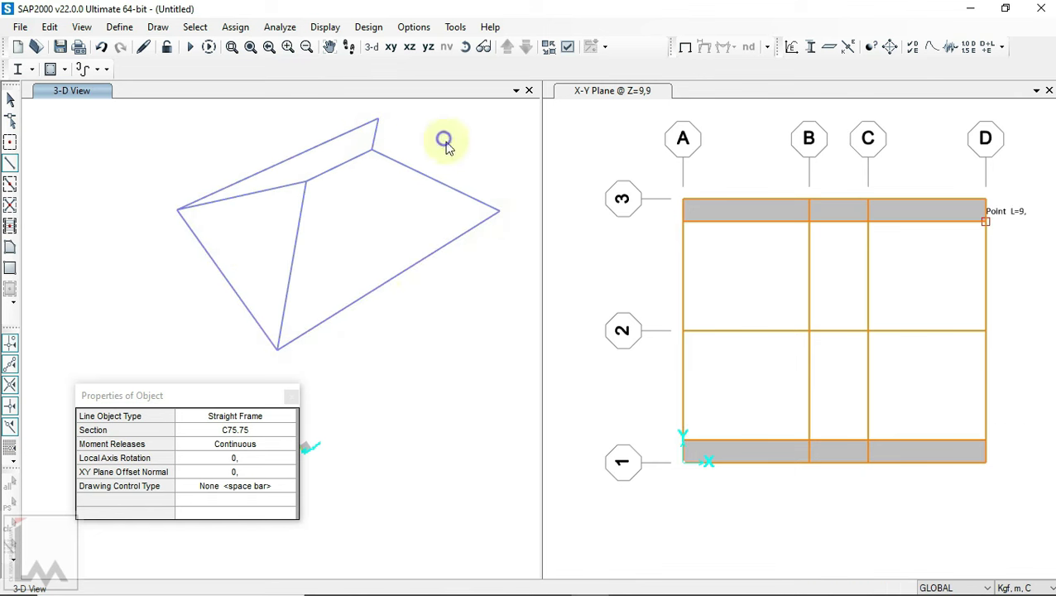
pyautogui.click(499, 210)
pyautogui.click(379, 124)
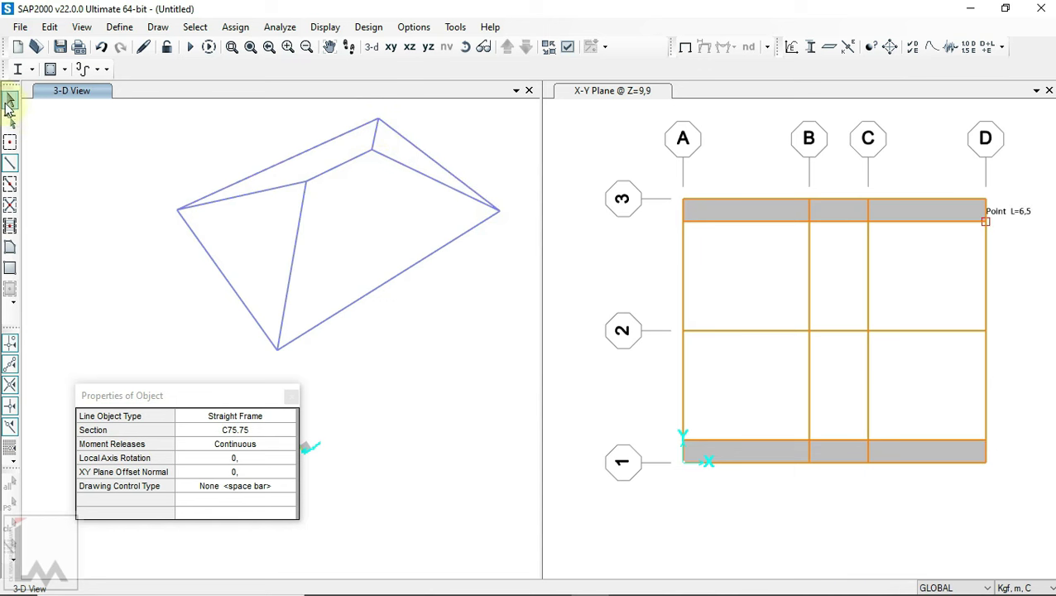
pyautogui.click(10, 99)
# - Orbit the finished hip roof to check its shape, then switch to the roof section PDF
pyautogui.click(465, 52)
pyautogui.moveTo(370, 216)
pyautogui.mouseDown()
pyautogui.moveTo(224, 60)
pyautogui.moveTo(445, 264)
pyautogui.moveTo(552, 242)
pyautogui.moveTo(533, 205)
pyautogui.moveTo(384, 318)
pyautogui.moveTo(483, 47)
pyautogui.mouseUp()
pyautogui.moveTo(459, 153); pyautogui.dragTo(447, 423)
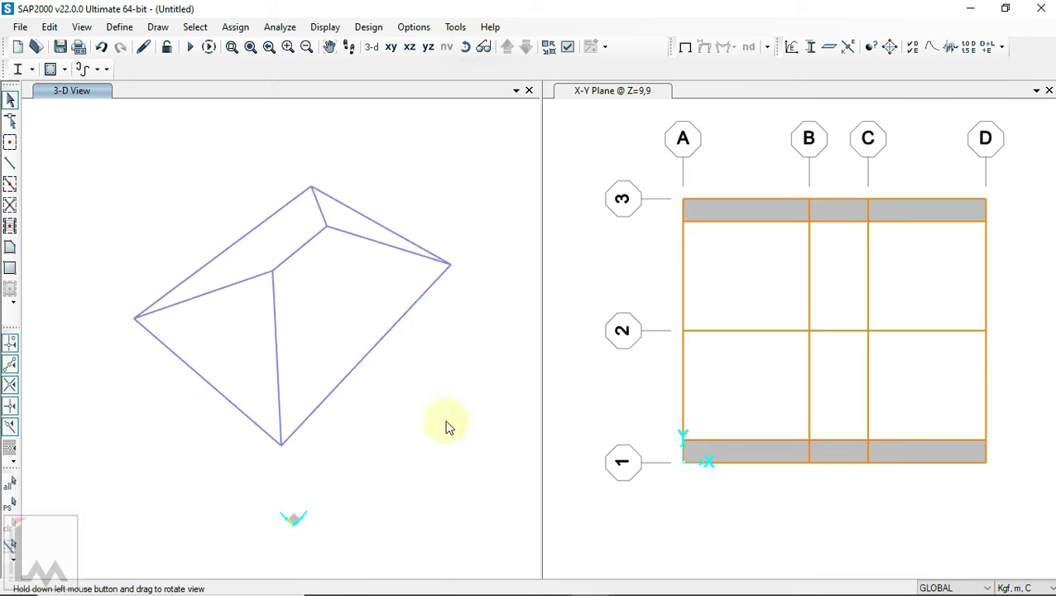
pyautogui.click(556, 579)
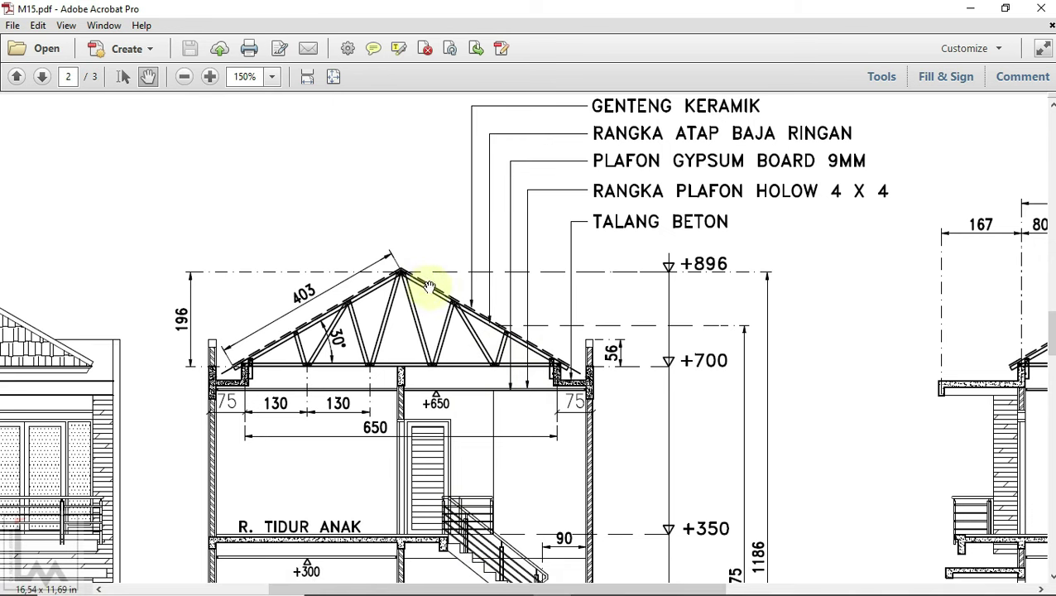
# - Return from the M15.pdf truss section to the SAP2000 model
pyautogui.click(586, 580)
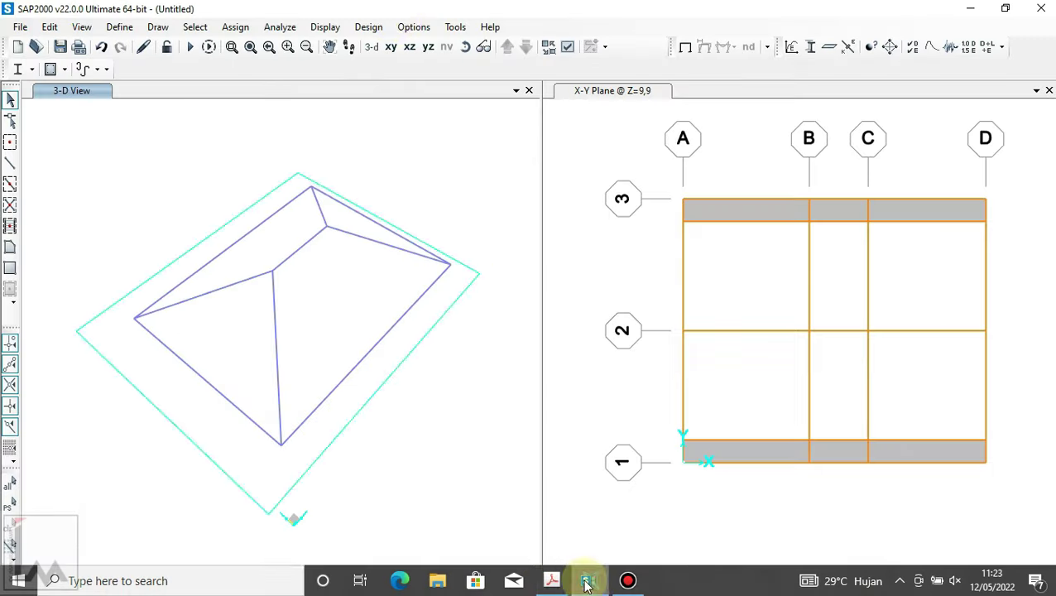
# - Draw a C75.75 rafter from the ridge midpoint down to the grid 1 eave at X 4.5
pyautogui.moveTo(459, 416)
pyautogui.mouseDown()
pyautogui.moveTo(404, 373)
pyautogui.moveTo(440, 413)
pyautogui.mouseUp()
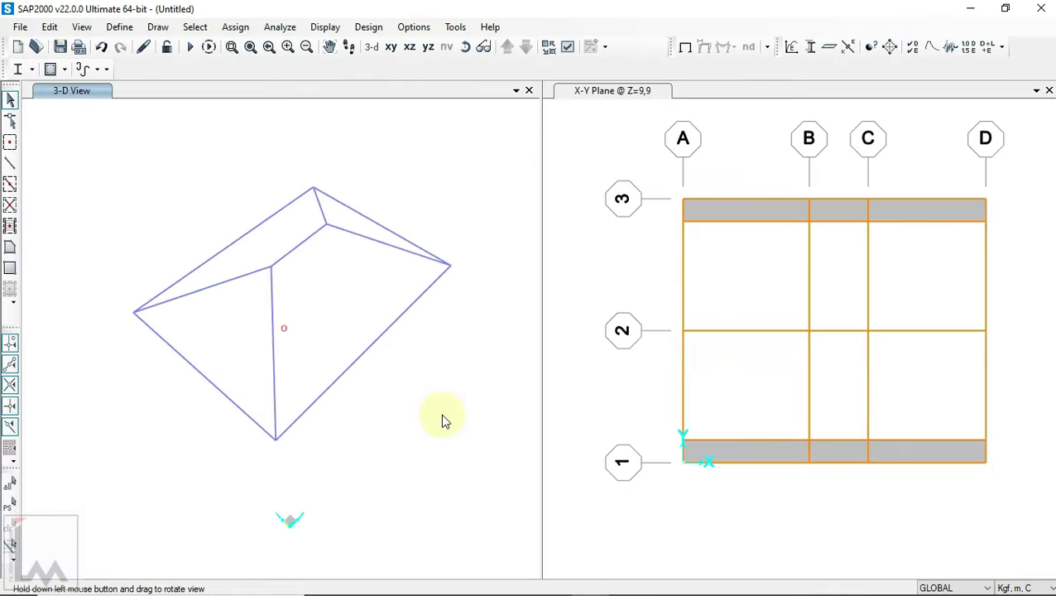
pyautogui.click(11, 164)
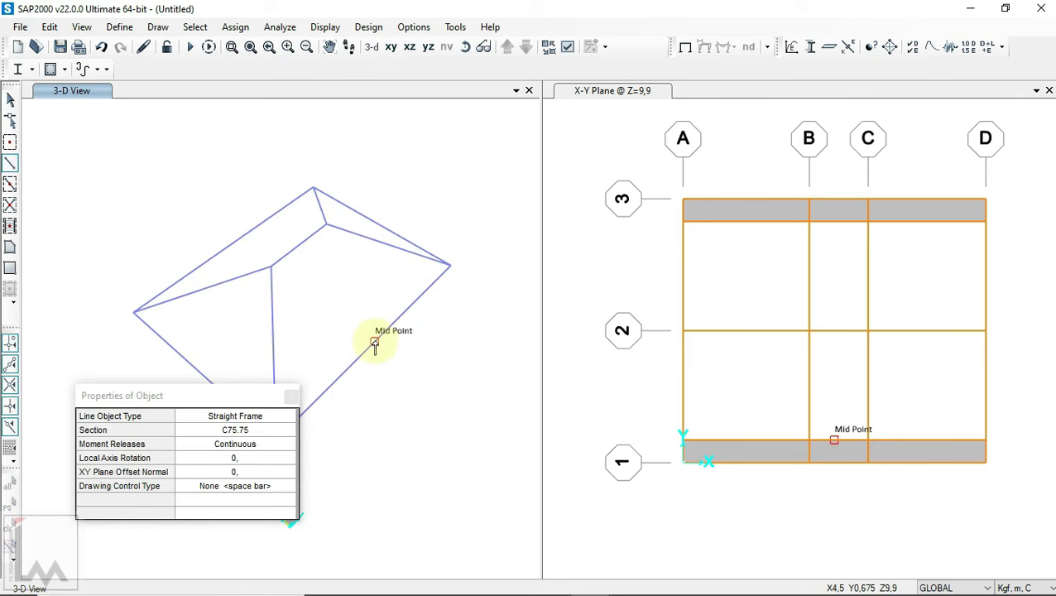
pyautogui.click(233, 245)
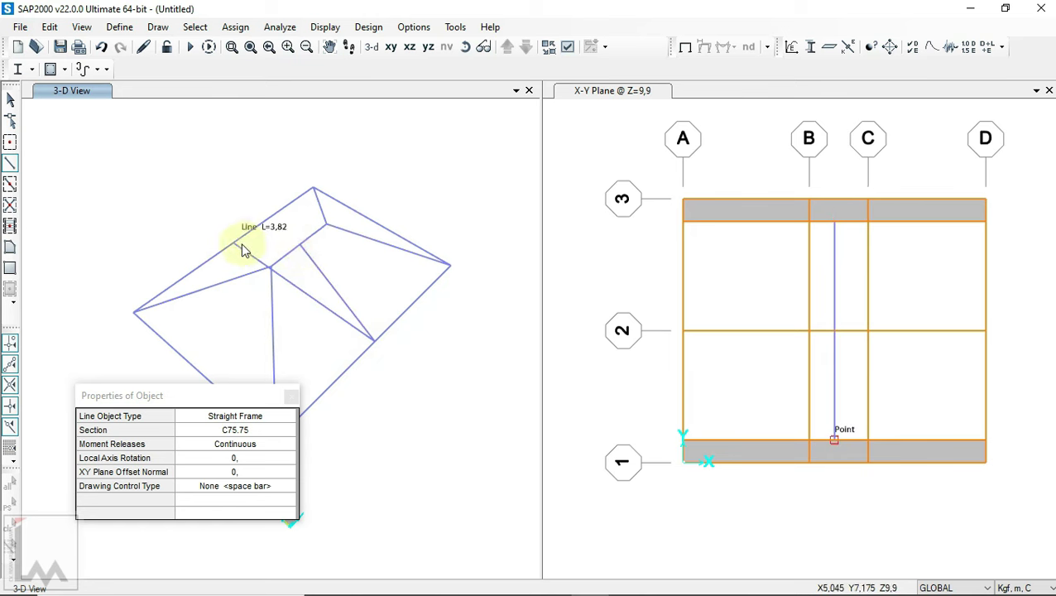
pyautogui.click(10, 99)
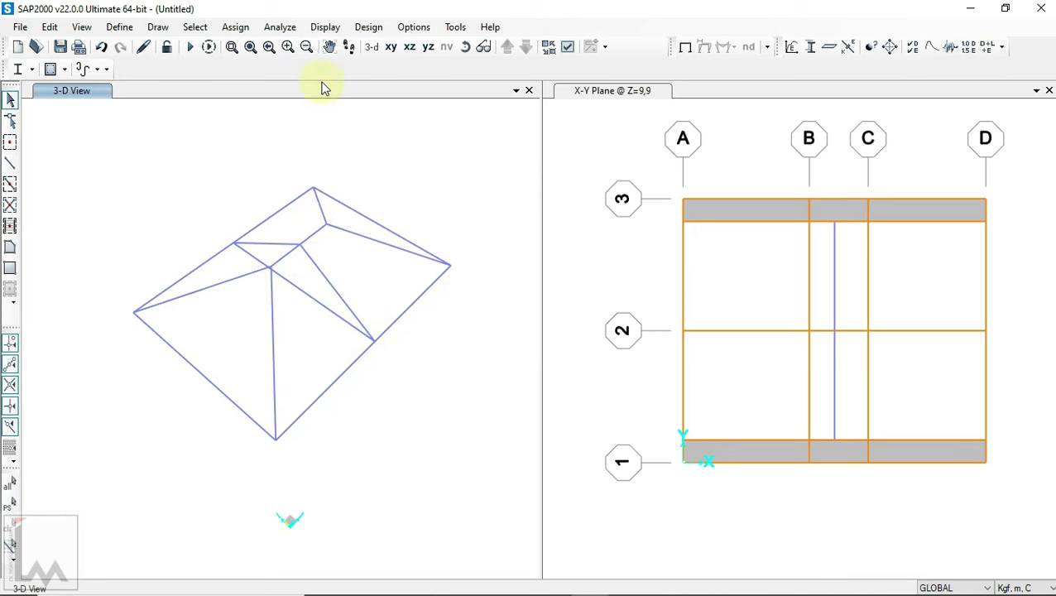
# - Orbit the roof and select the first roof frame to be divided
pyautogui.click(464, 47)
pyautogui.moveTo(459, 261)
pyautogui.mouseDown()
pyautogui.moveTo(385, 233)
pyautogui.moveTo(216, 98)
pyautogui.moveTo(450, 240)
pyautogui.moveTo(312, 294)
pyautogui.mouseUp()
pyautogui.click(314, 262)
pyautogui.scroll(3, 295, 235)
# - Divide the two upper roof frames into three equal frames each
pyautogui.click(269, 231)
pyautogui.click(49, 27)
pyautogui.moveTo(85, 306)
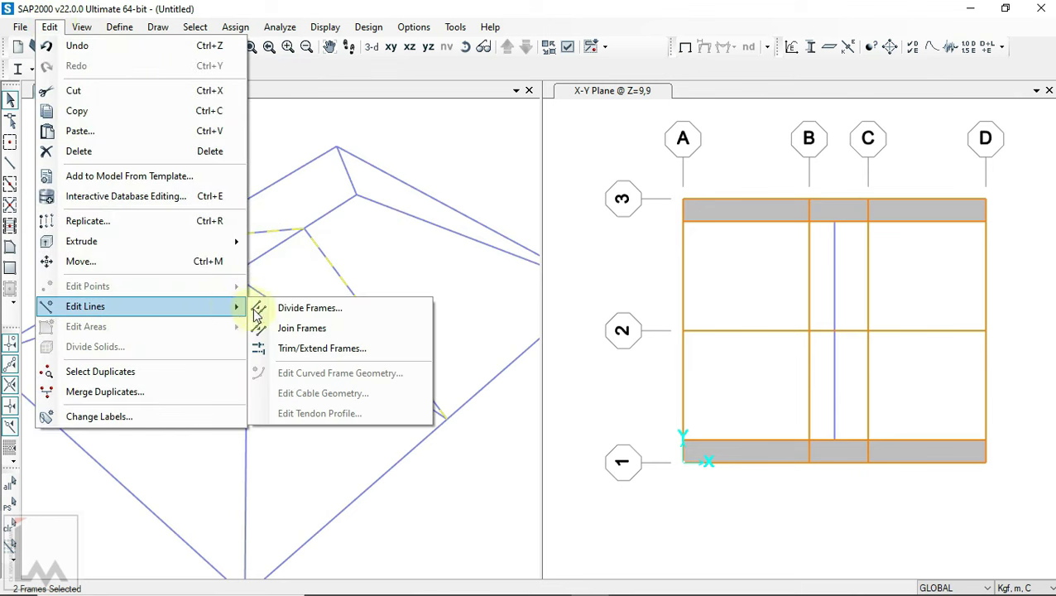
pyautogui.click(276, 313)
pyautogui.click(331, 167)
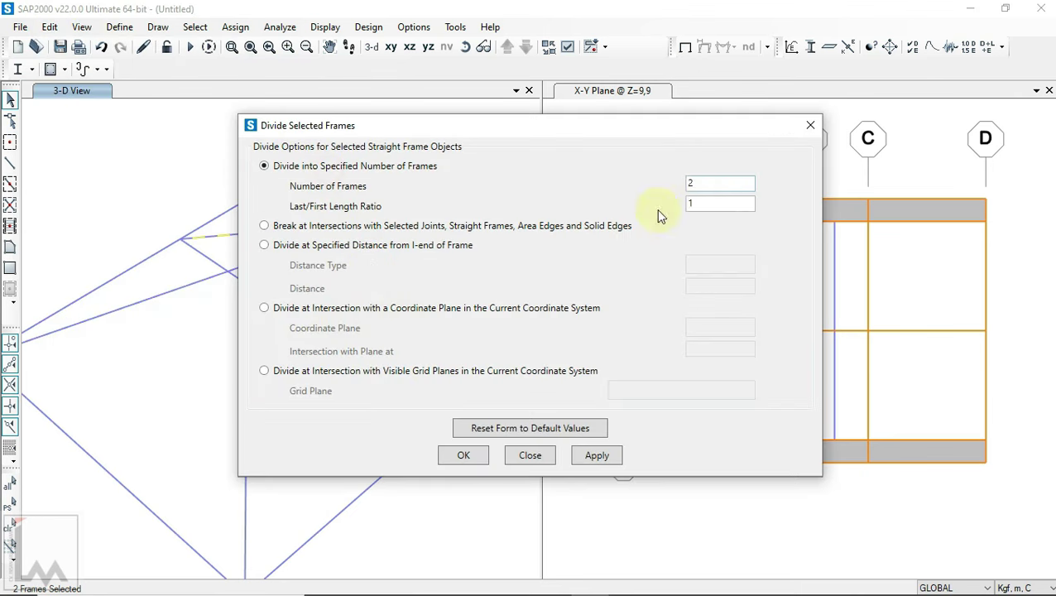
pyautogui.click(594, 457)
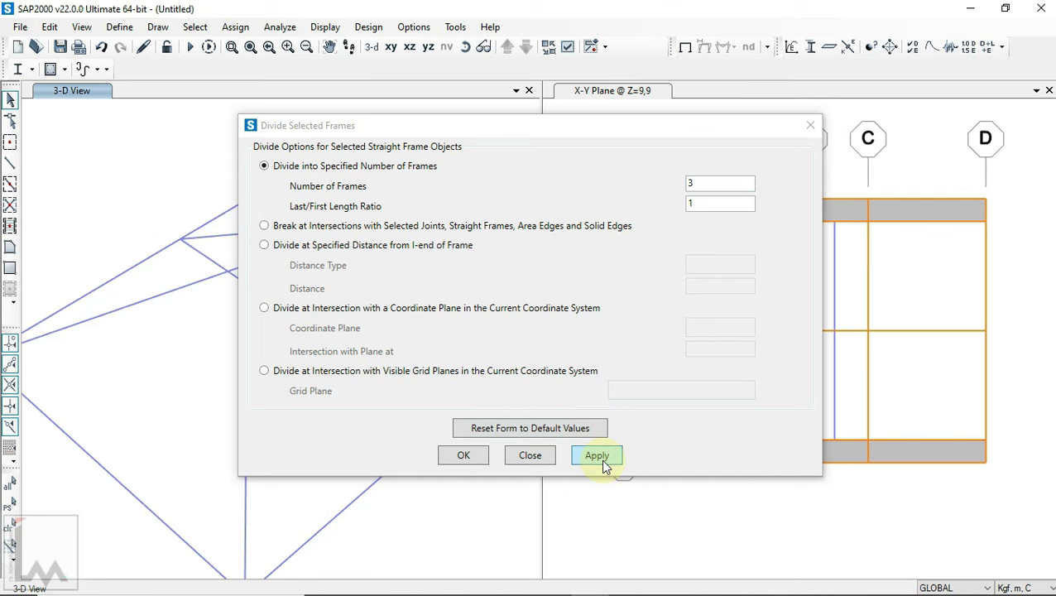
pyautogui.click(548, 582)
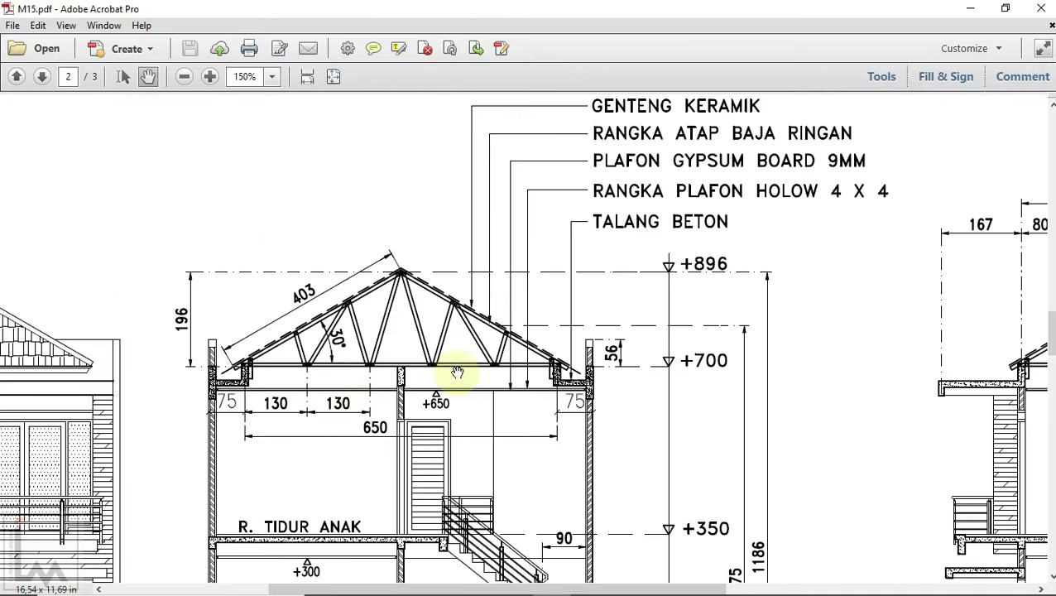
pyautogui.click(588, 589)
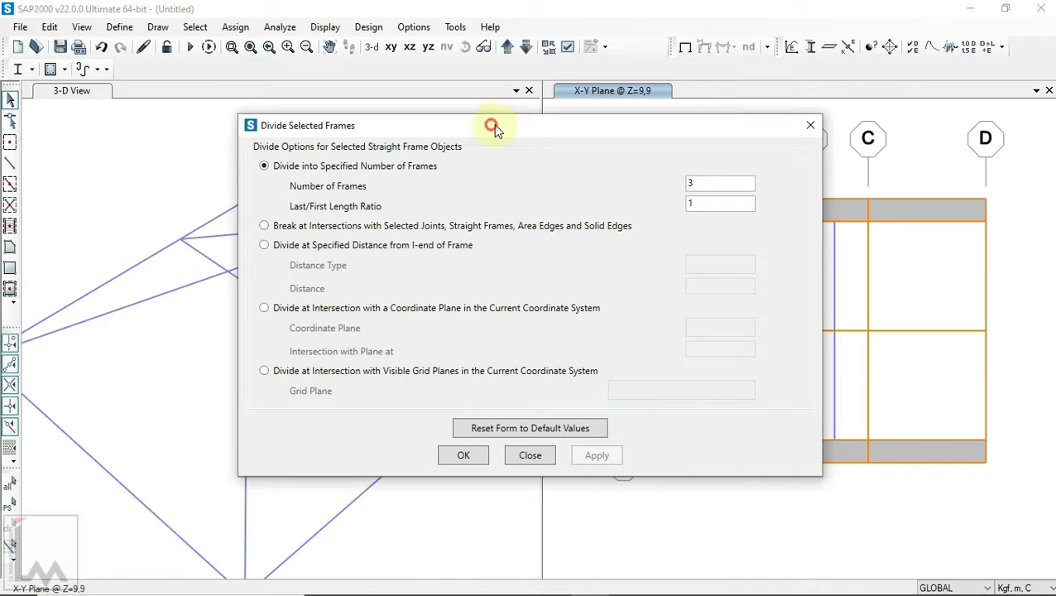
# - Divide the long diagonal roof frame into five equal frames and check the new pieces
pyautogui.moveTo(495, 125); pyautogui.dragTo(793, 175)
pyautogui.click(352, 292)
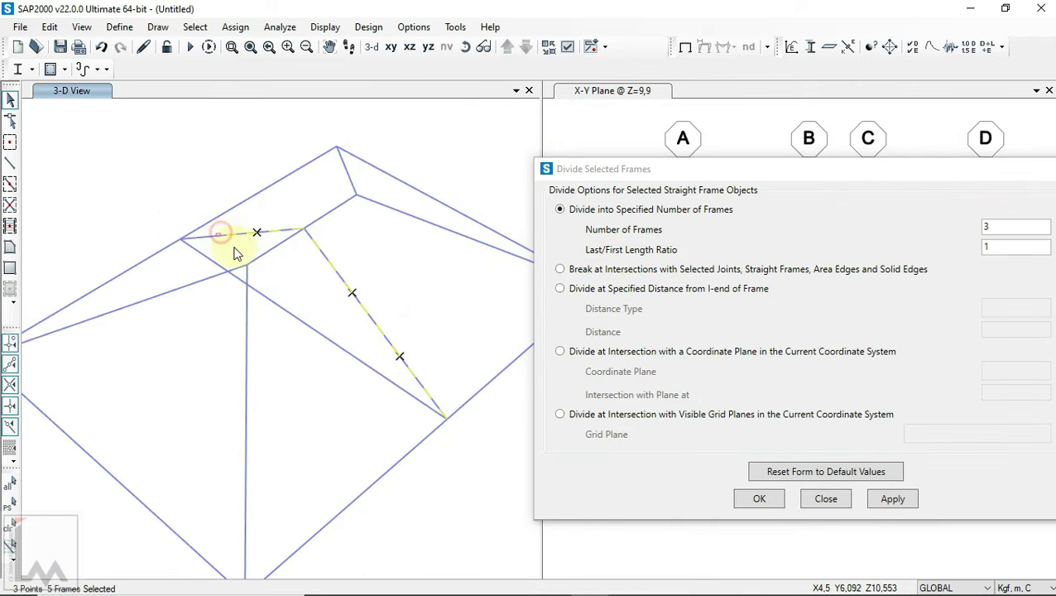
pyautogui.hotkey('ctrl', 'q')
pyautogui.click(310, 326)
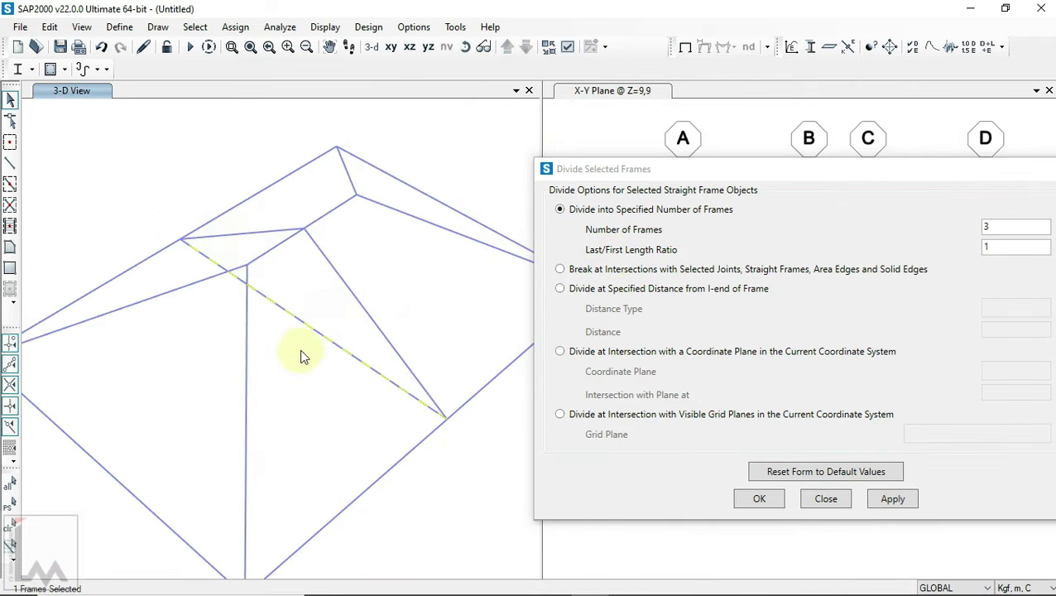
pyautogui.click(1025, 233)
pyautogui.click(890, 498)
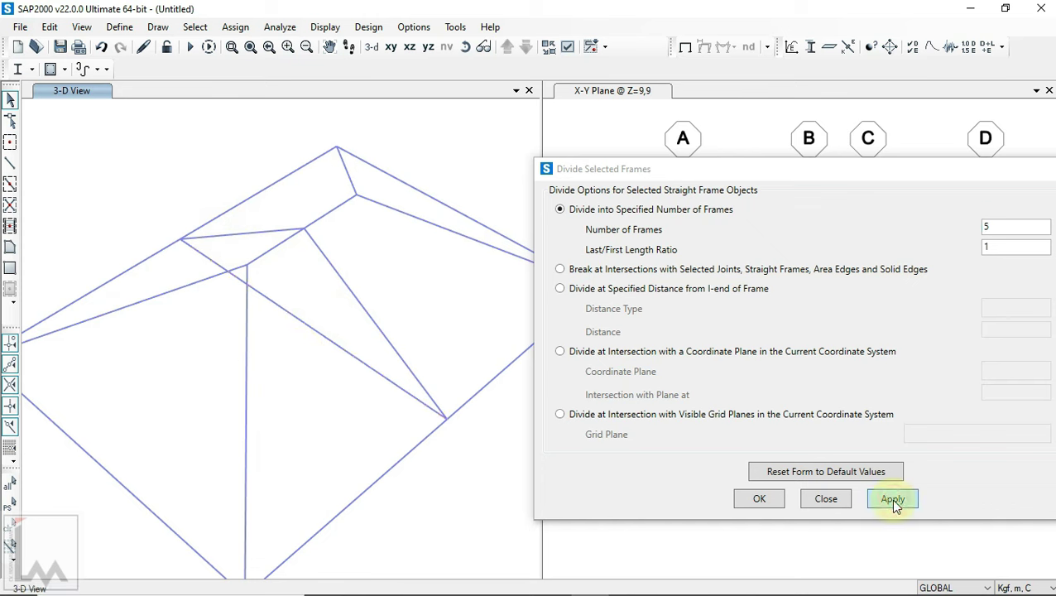
pyautogui.click(328, 339)
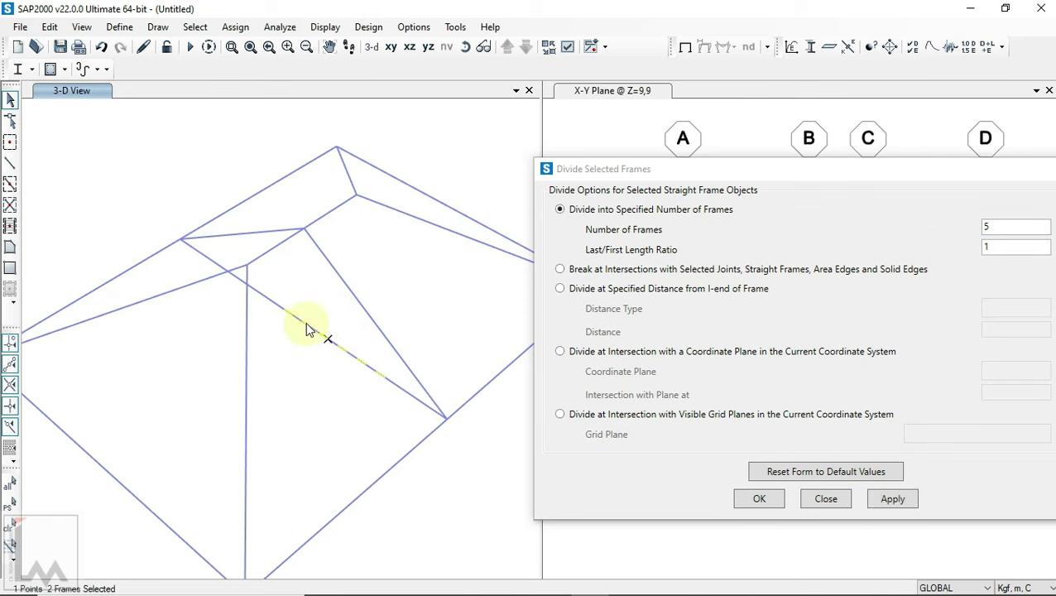
pyautogui.click(191, 263)
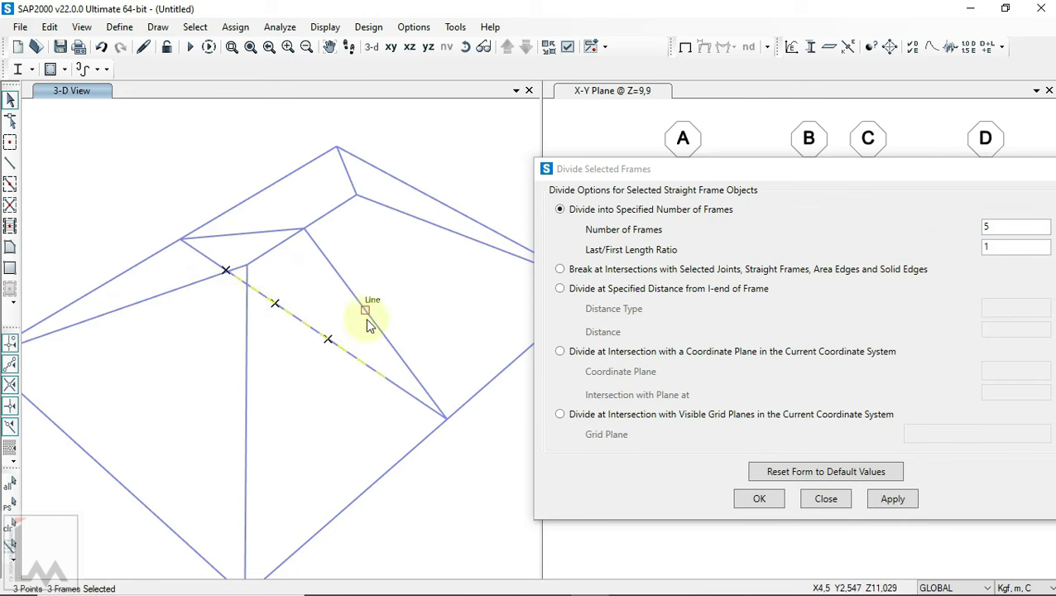
pyautogui.click(391, 376)
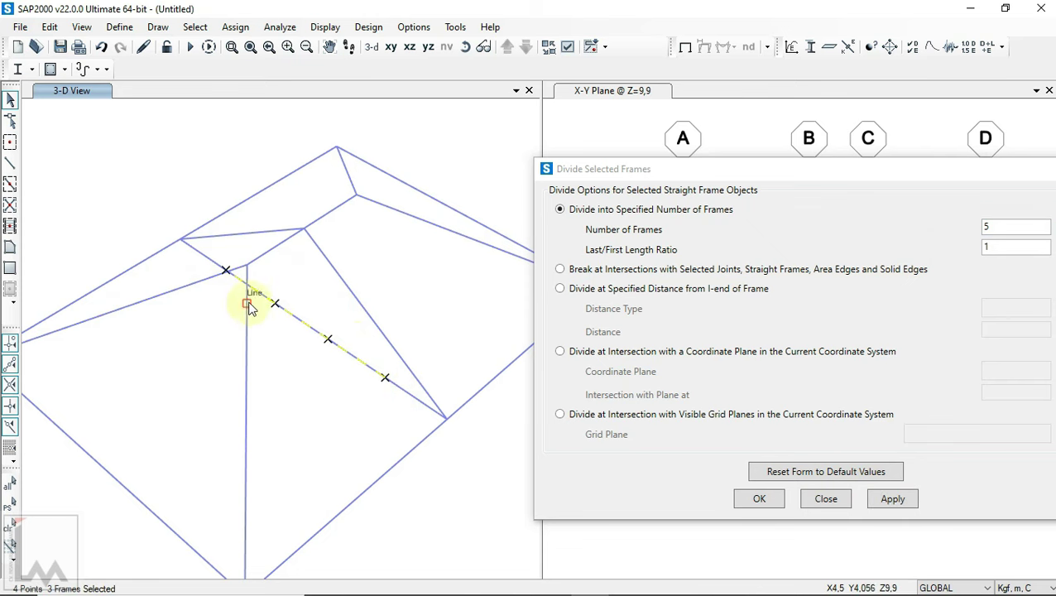
pyautogui.click(551, 579)
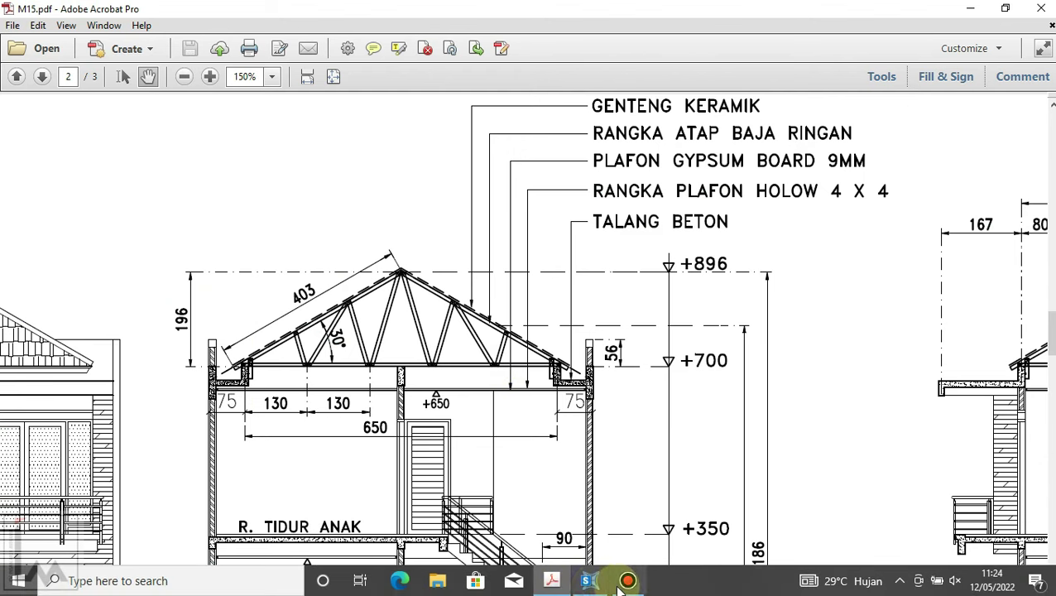
pyautogui.moveTo(588, 580)
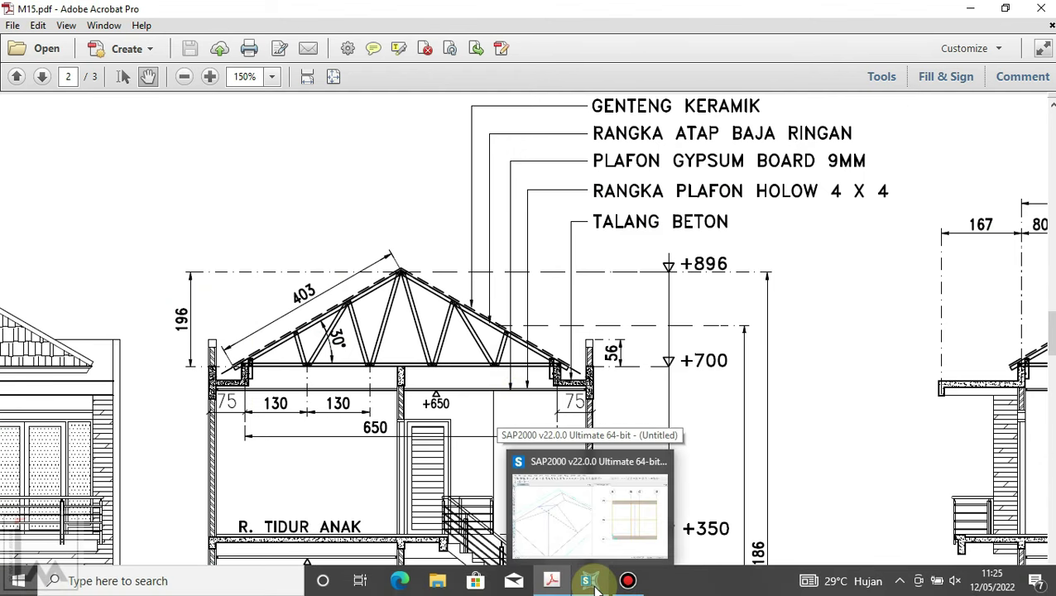
pyautogui.click(594, 582)
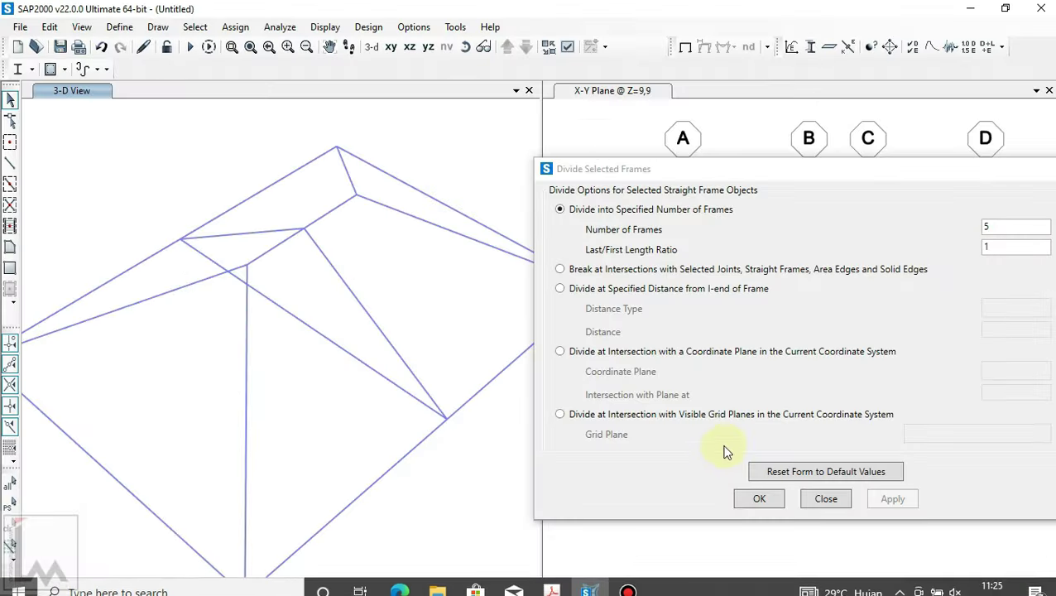
pyautogui.click(759, 498)
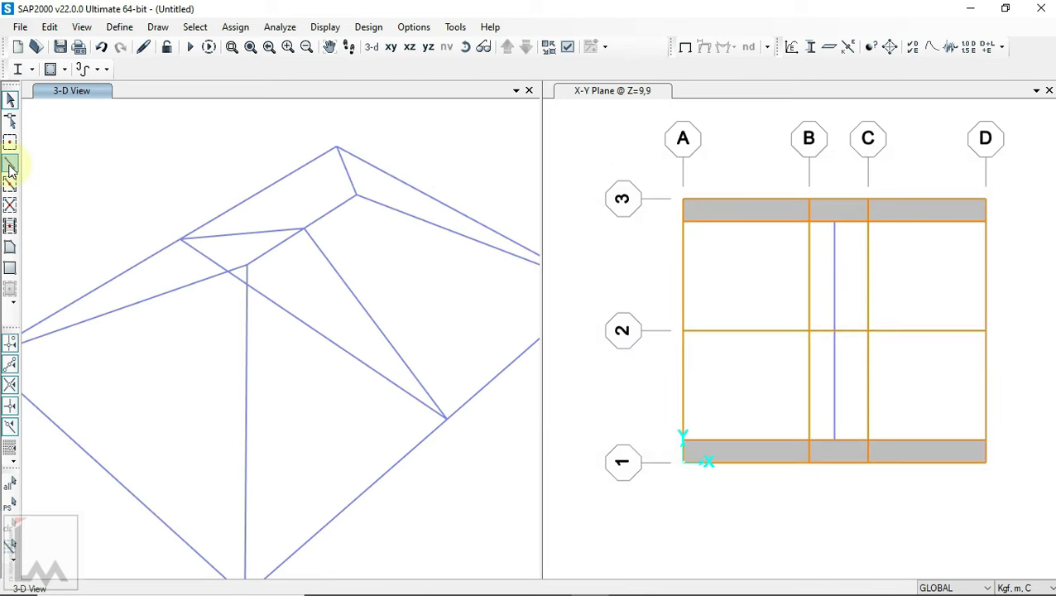
# - Make the joints visible by unchecking Joints Invisible in the display options
pyautogui.click(10, 163)
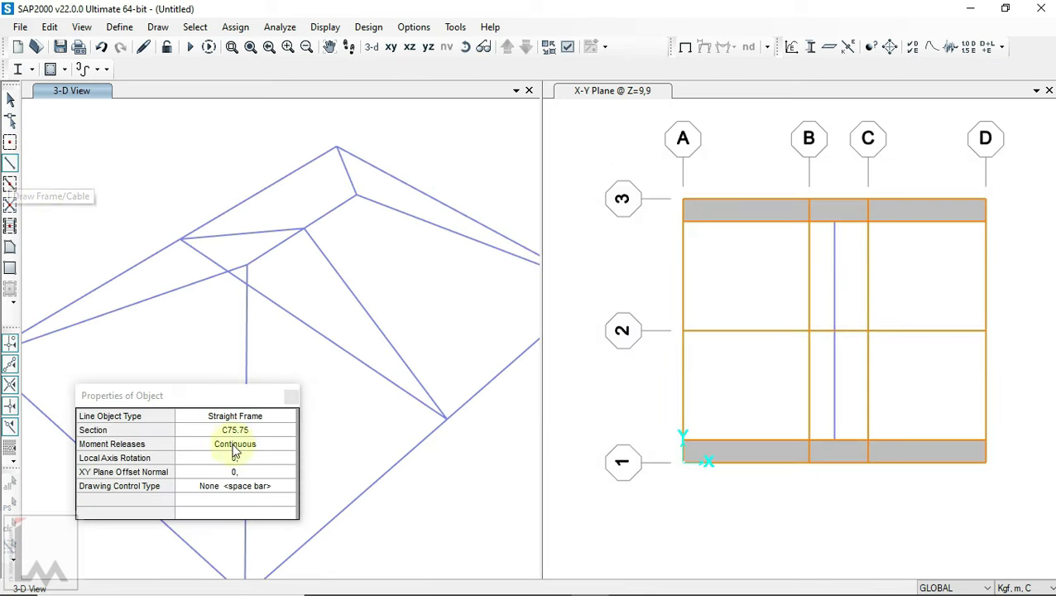
pyautogui.click(387, 380)
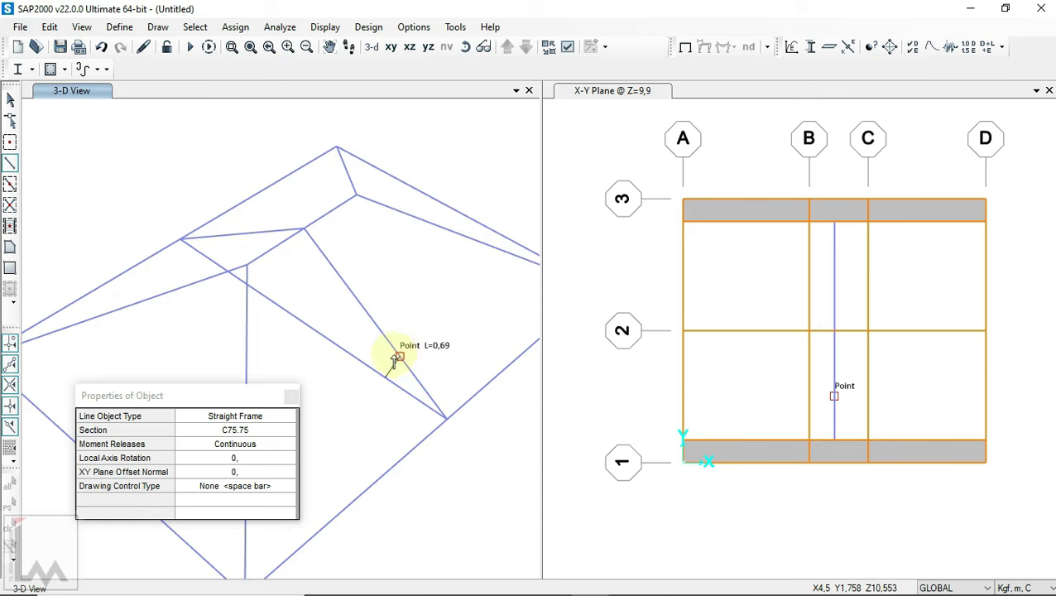
pyautogui.click(10, 99)
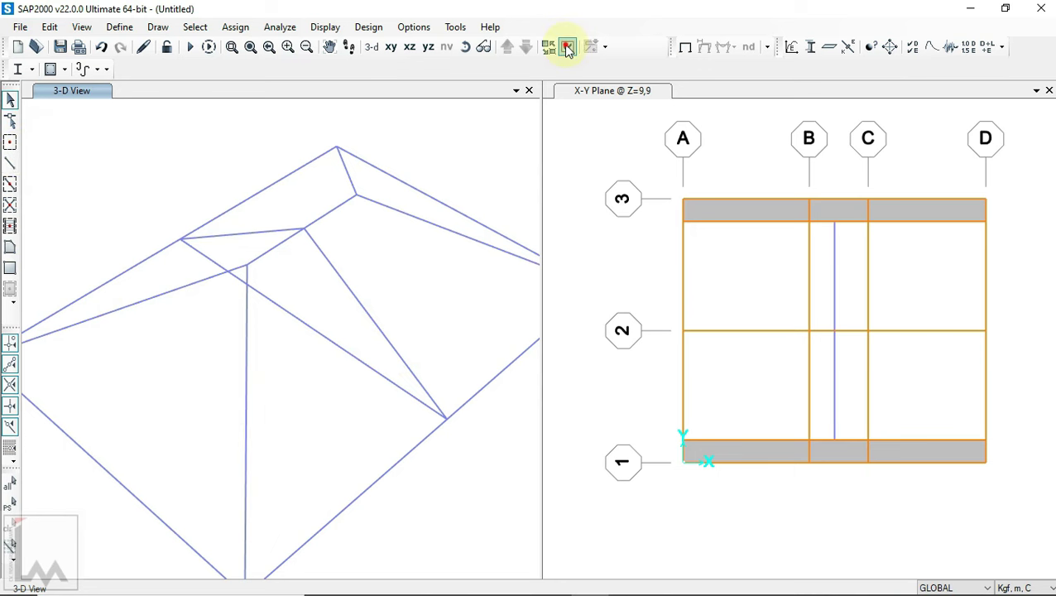
pyautogui.click(567, 46)
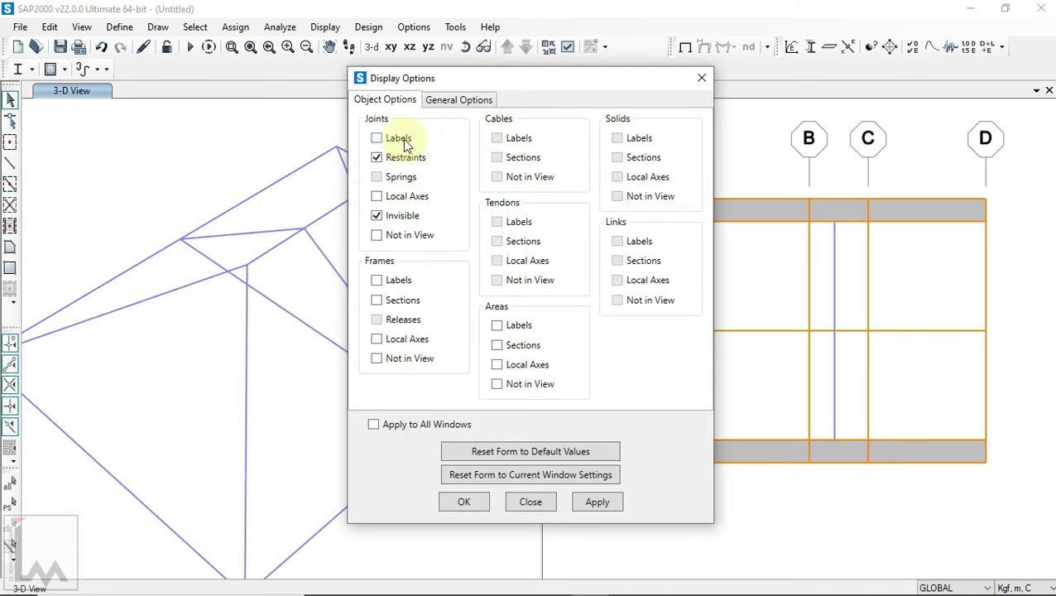
pyautogui.click(401, 217)
pyautogui.click(465, 502)
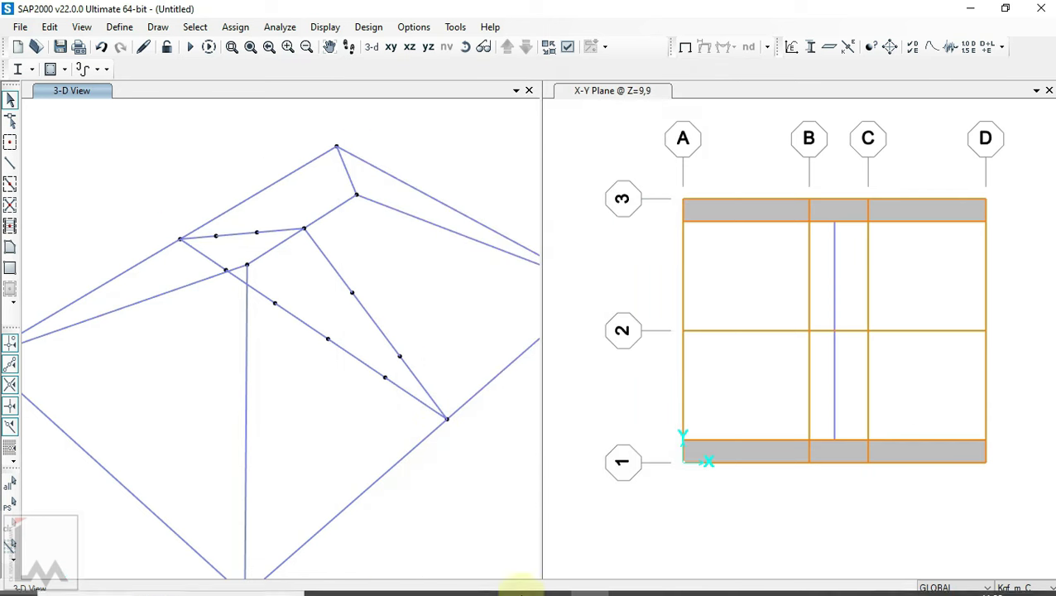
# - Draw zigzag C75.75 web members between the divided chord joints up toward the ridge
pyautogui.click(10, 163)
pyautogui.click(407, 345)
pyautogui.click(393, 366)
pyautogui.click(340, 328)
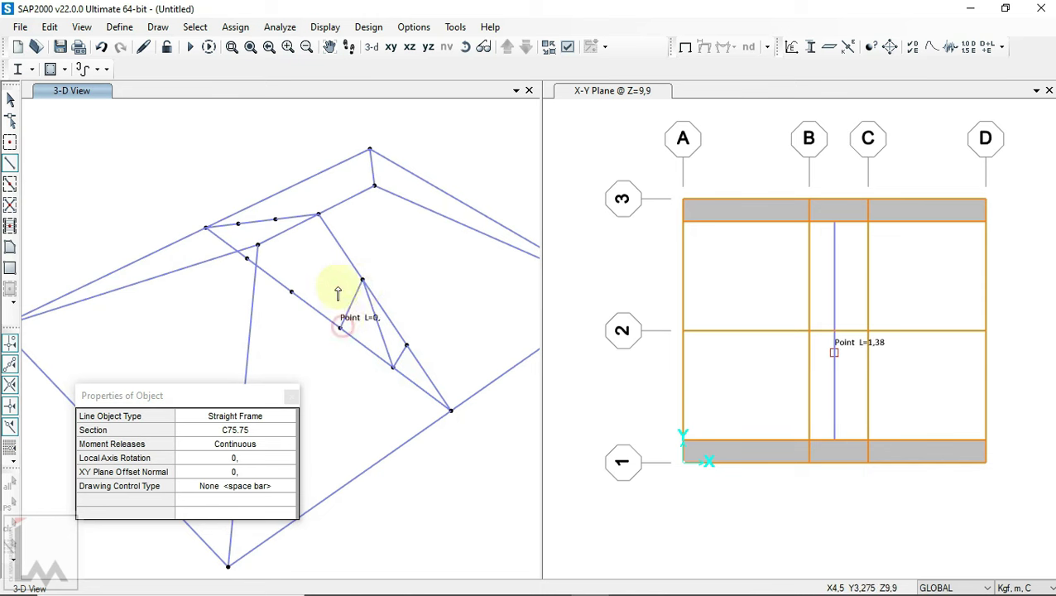
pyautogui.click(317, 213)
pyautogui.click(291, 292)
pyautogui.click(275, 219)
pyautogui.click(257, 245)
pyautogui.click(237, 224)
pyautogui.doubleClick(246, 258)
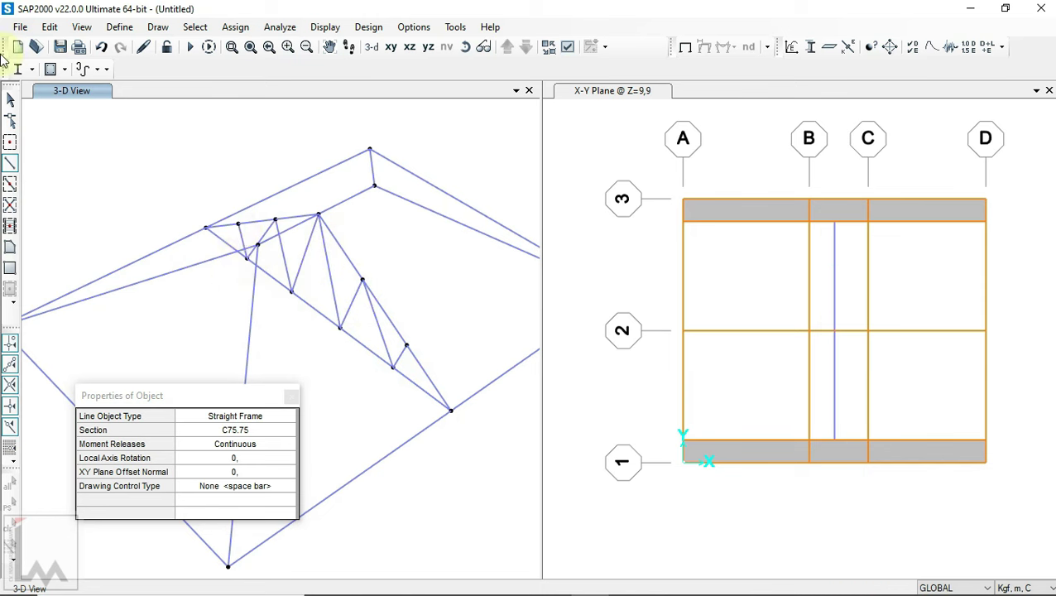
pyautogui.click(10, 99)
pyautogui.click(463, 49)
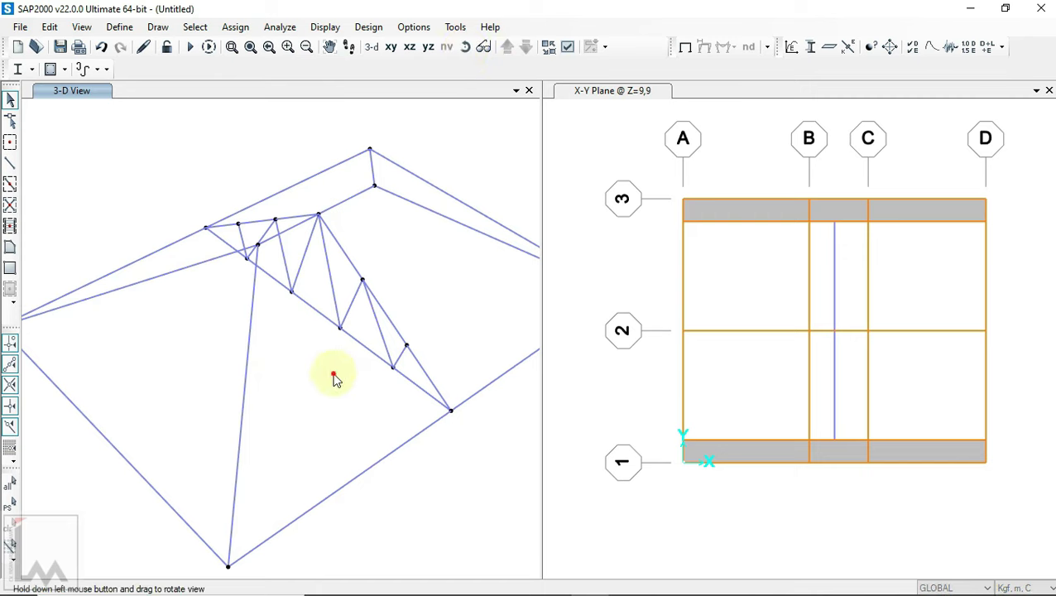
pyautogui.moveTo(334, 377)
pyautogui.mouseDown()
pyautogui.moveTo(523, 405)
pyautogui.moveTo(612, 329)
pyautogui.moveTo(580, 225)
pyautogui.moveTo(389, 231)
pyautogui.moveTo(318, 277)
pyautogui.moveTo(391, 378)
pyautogui.moveTo(395, 334)
pyautogui.moveTo(332, 361)
pyautogui.moveTo(347, 348)
pyautogui.mouseUp()
pyautogui.click(464, 51)
pyautogui.moveTo(462, 329)
pyautogui.mouseDown()
pyautogui.moveTo(565, 306)
pyautogui.moveTo(544, 292)
pyautogui.moveTo(459, 583)
pyautogui.mouseUp()
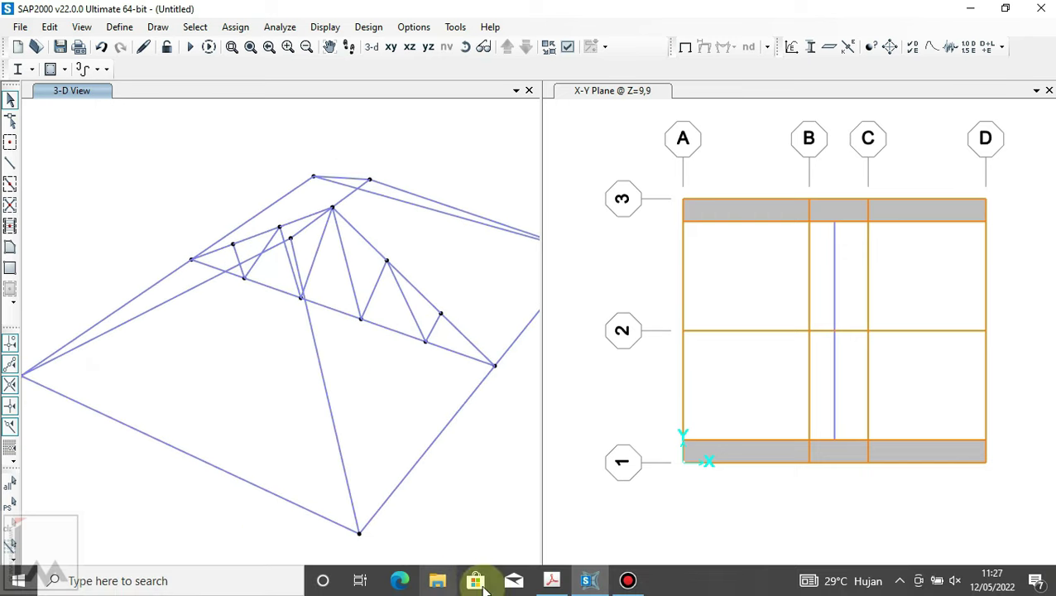
# - Compare the R. TIDUR UTAMA section in M15.pdf against the rotated SAP2000 truss
pyautogui.click(554, 581)
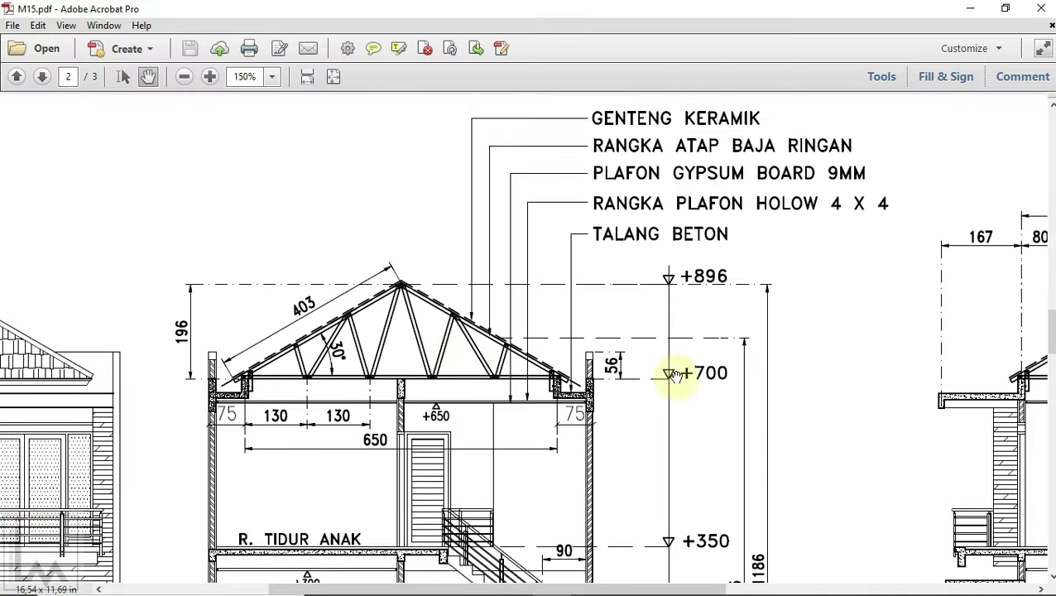
pyautogui.moveTo(676, 372); pyautogui.dragTo(389, 348)
pyautogui.keyDown('ctrl'); pyautogui.scroll(-2, 436, 356); pyautogui.keyUp('ctrl')
pyautogui.click(548, 579)
pyautogui.click(464, 47)
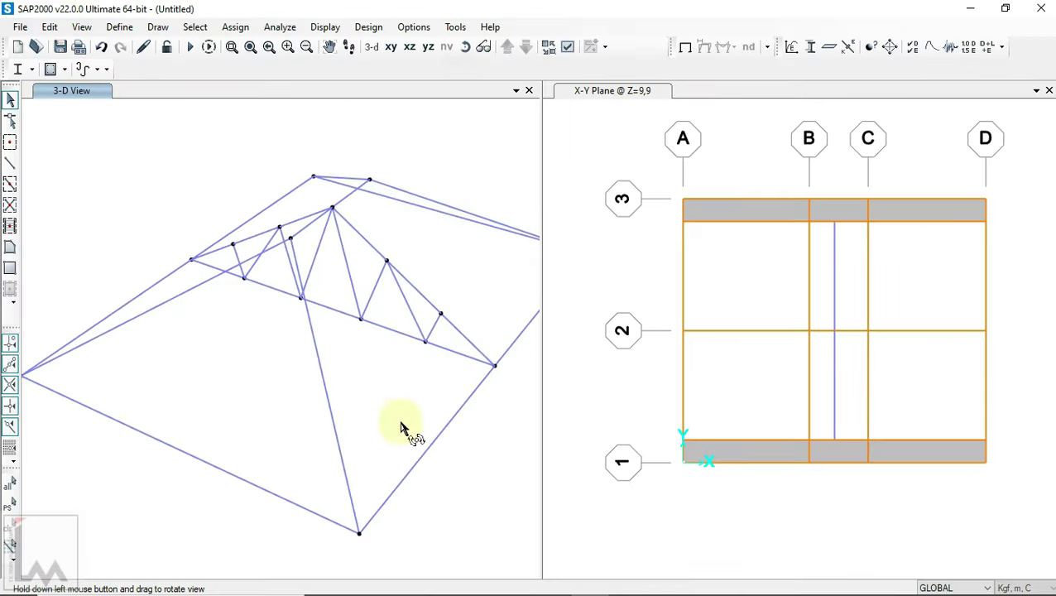
pyautogui.moveTo(405, 431); pyautogui.dragTo(306, 586)
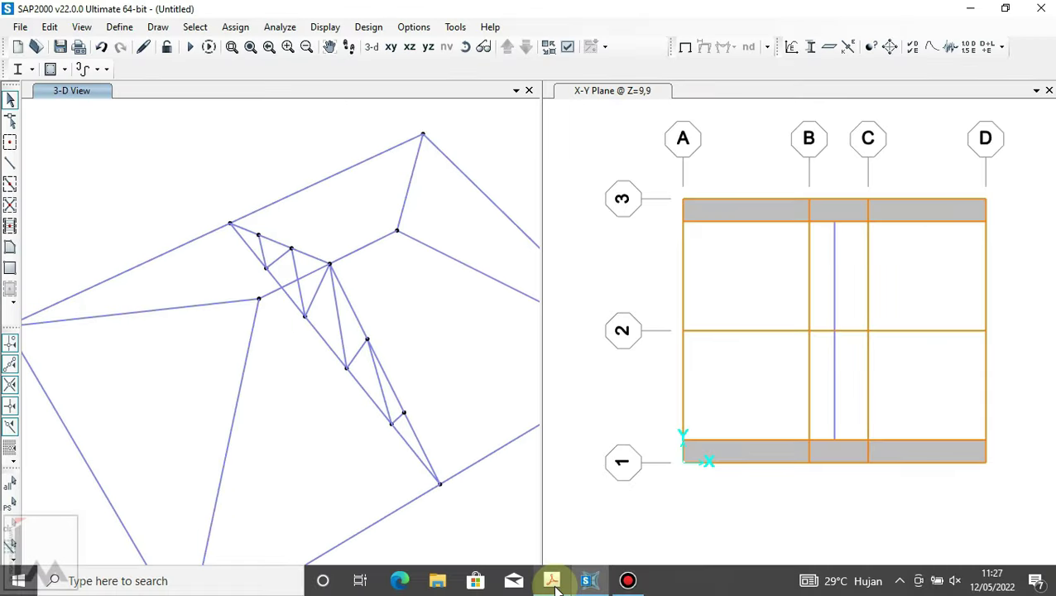
pyautogui.click(549, 579)
pyautogui.keyDown('ctrl'); pyautogui.scroll(2, 694, 306); pyautogui.keyUp('ctrl')
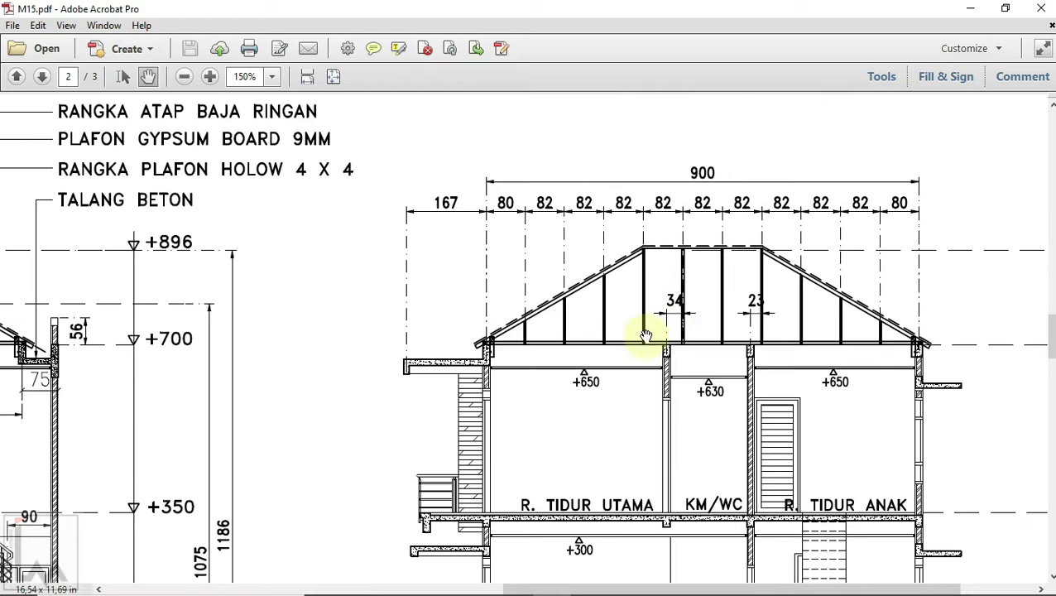
pyautogui.click(589, 578)
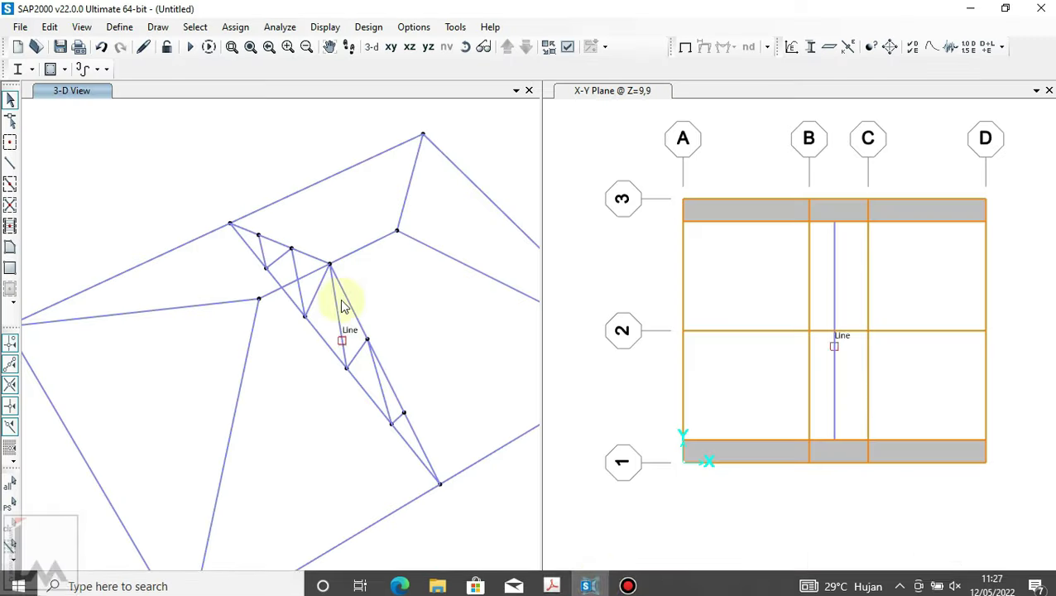
# - Move the selected truss -1.25 m in X so it sits between grids A and B
pyautogui.moveTo(466, 348); pyautogui.dragTo(330, 318)
pyautogui.moveTo(259, 158); pyautogui.dragTo(374, 527)
pyautogui.moveTo(462, 97)
pyautogui.mouseDown()
pyautogui.moveTo(495, 400)
pyautogui.moveTo(47, 228)
pyautogui.mouseUp()
pyautogui.click(50, 27)
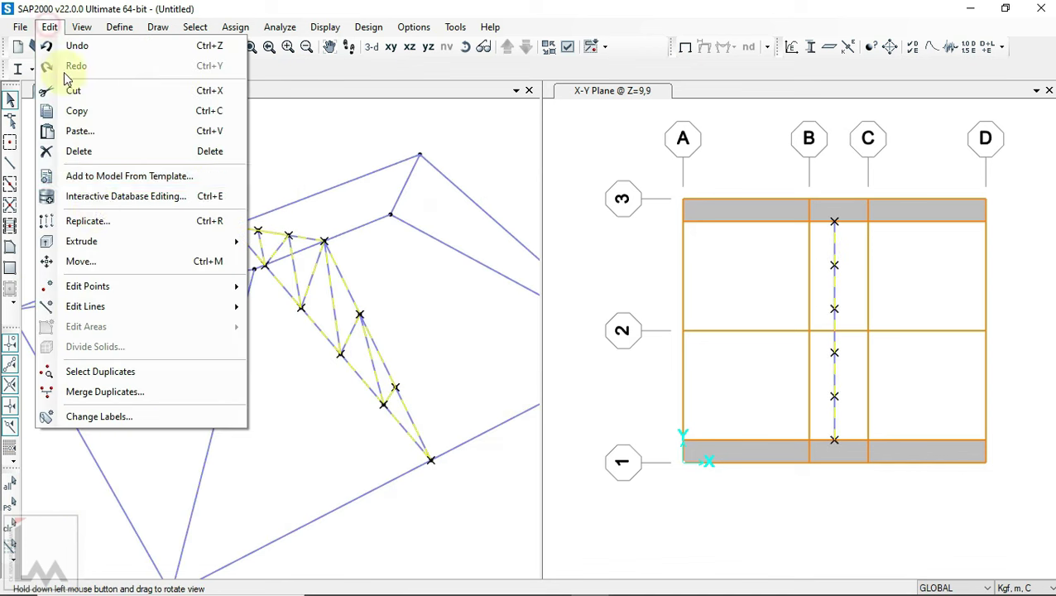
pyautogui.click(83, 261)
pyautogui.moveTo(570, 207); pyautogui.dragTo(790, 240)
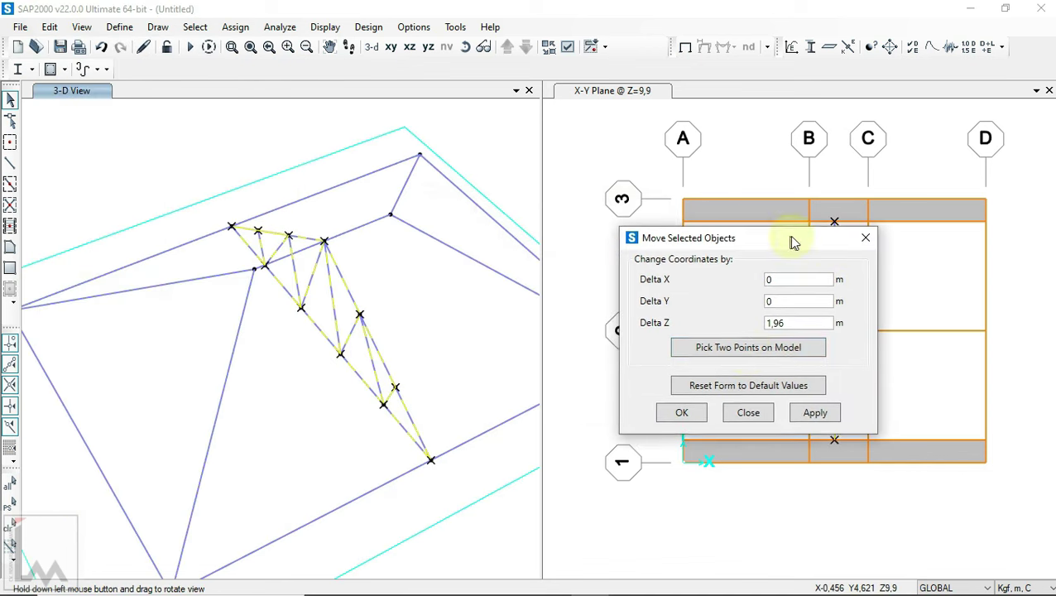
pyautogui.click(747, 347)
pyautogui.scroll(3, 348, 262)
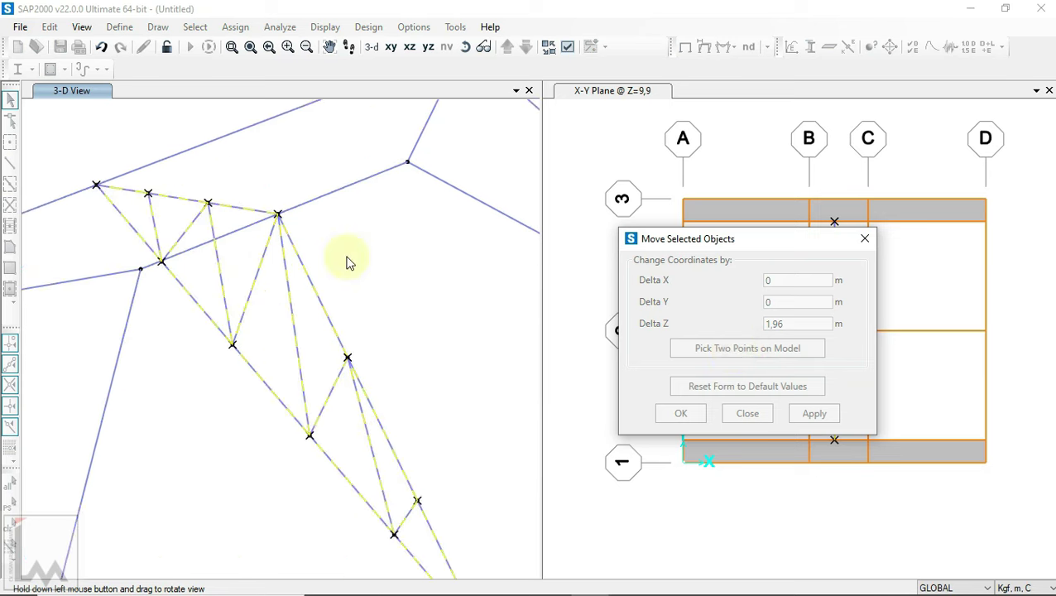
pyautogui.click(280, 215)
pyautogui.click(813, 412)
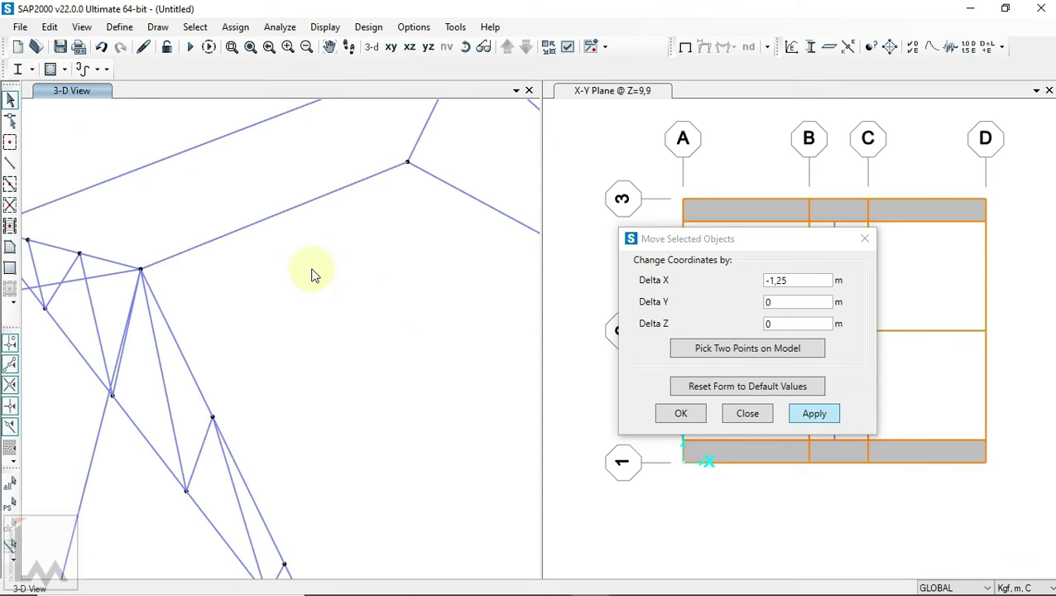
pyautogui.click(680, 412)
pyautogui.click(465, 47)
pyautogui.moveTo(361, 346)
pyautogui.mouseDown()
pyautogui.moveTo(272, 336)
pyautogui.moveTo(113, 242)
pyautogui.moveTo(239, 219)
pyautogui.moveTo(384, 353)
pyautogui.mouseUp()
pyautogui.click(9, 506)
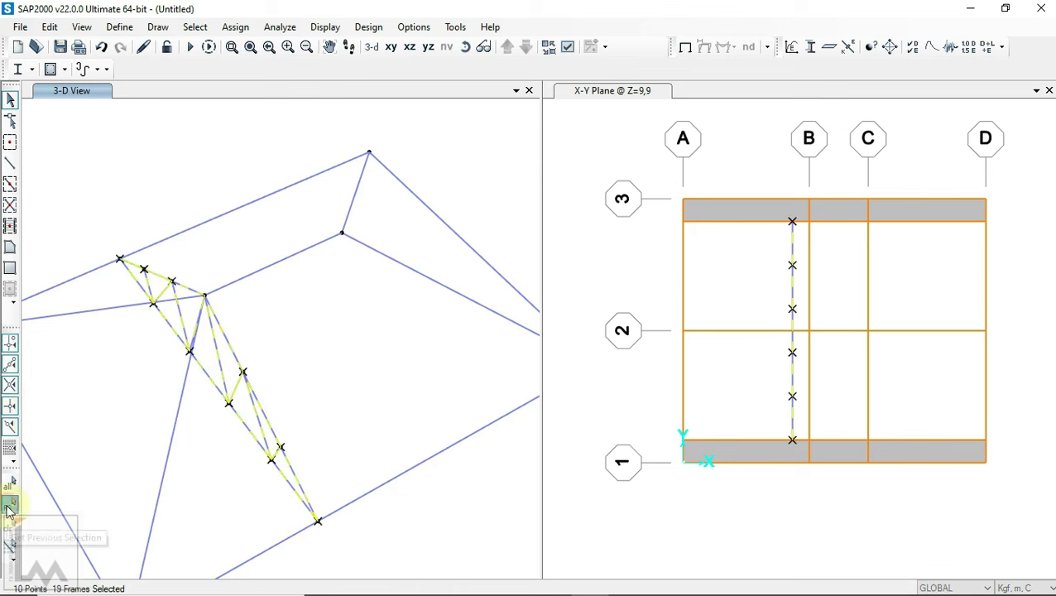
# - Open the Replicate settings, cancel them, and glance at the roof drawing
pyautogui.click(50, 27)
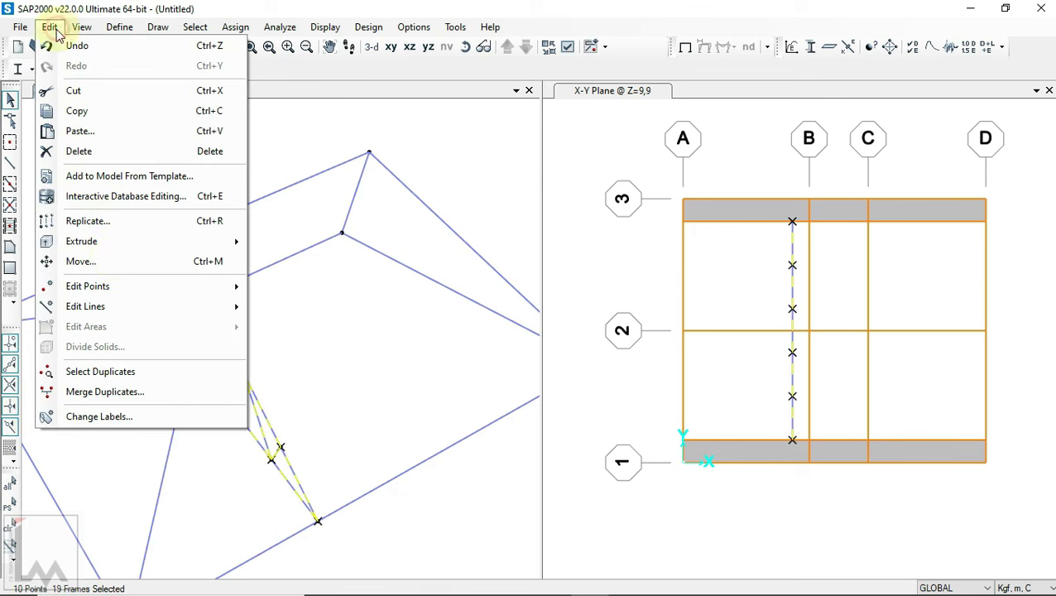
pyautogui.click(115, 223)
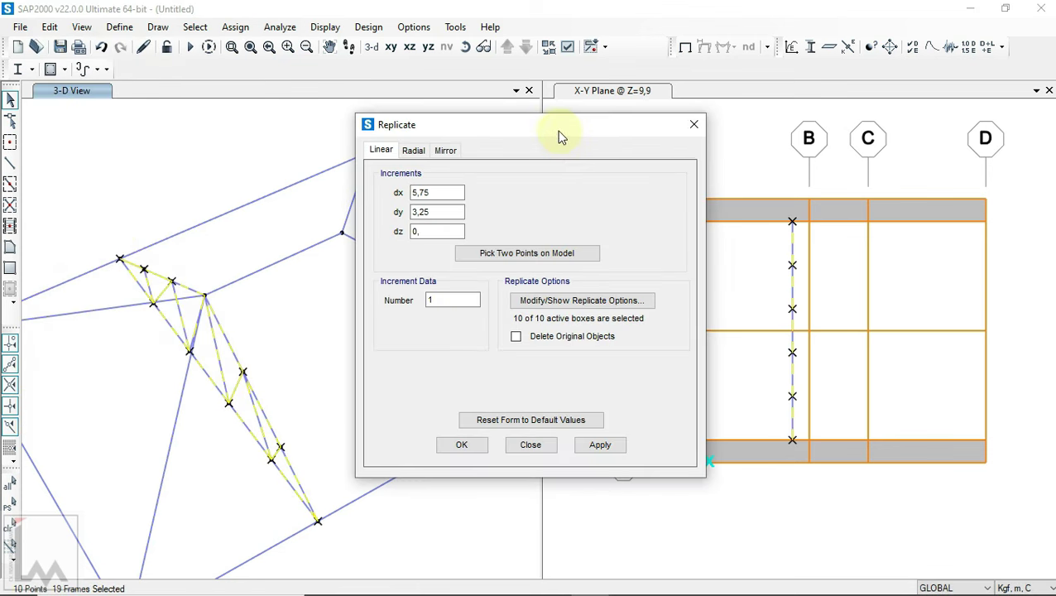
pyautogui.moveTo(560, 136); pyautogui.dragTo(807, 150)
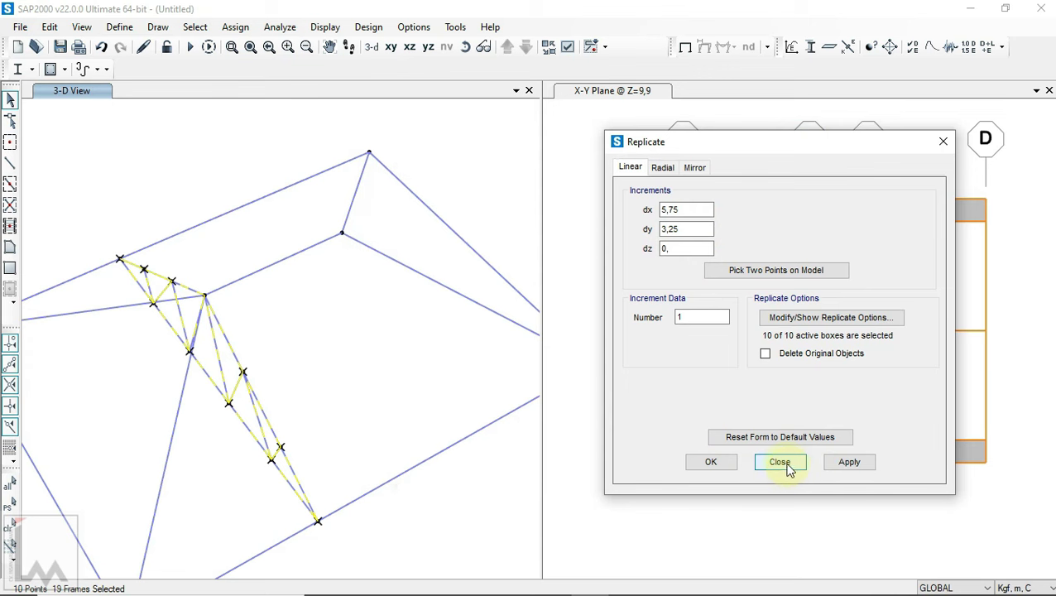
pyautogui.click(782, 462)
pyautogui.click(550, 583)
pyautogui.click(550, 582)
# - Clear the truss selection and select the ridge member at the hip top
pyautogui.hotkey('ctrl', 'shift', 'c')
pyautogui.click(254, 263)
pyautogui.click(50, 27)
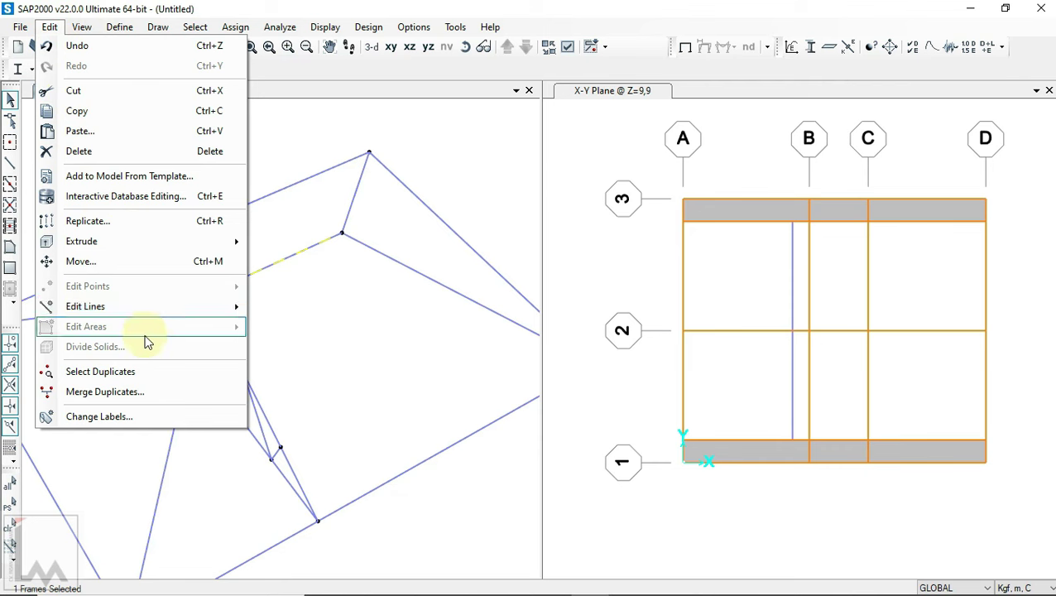
# - Divide the ridge member into 5 frames with Last/First ratio 1, then reselect the truss
pyautogui.moveTo(85, 306)
pyautogui.click(299, 317)
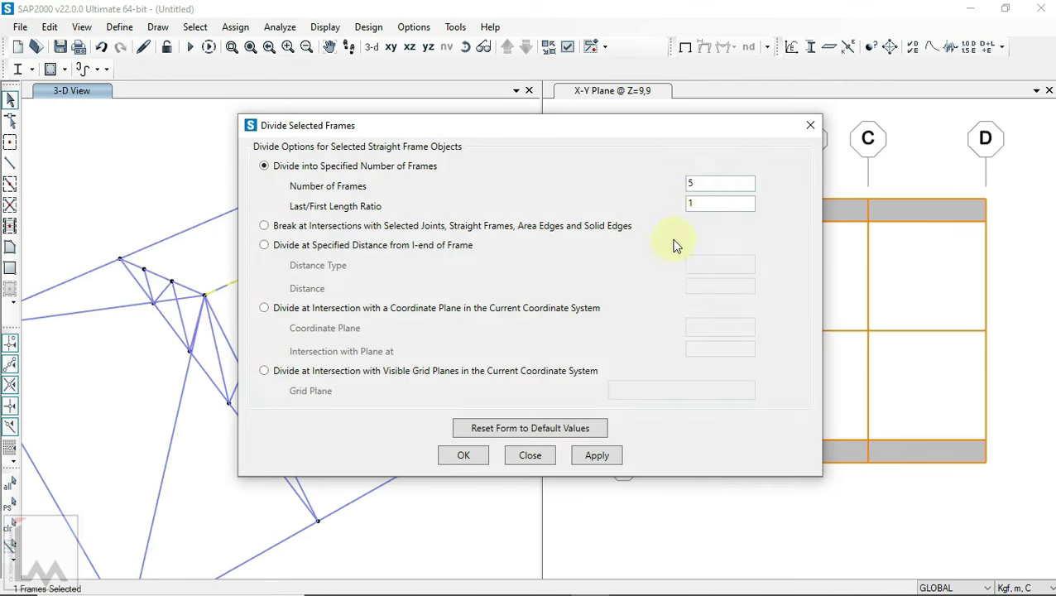
pyautogui.click(473, 456)
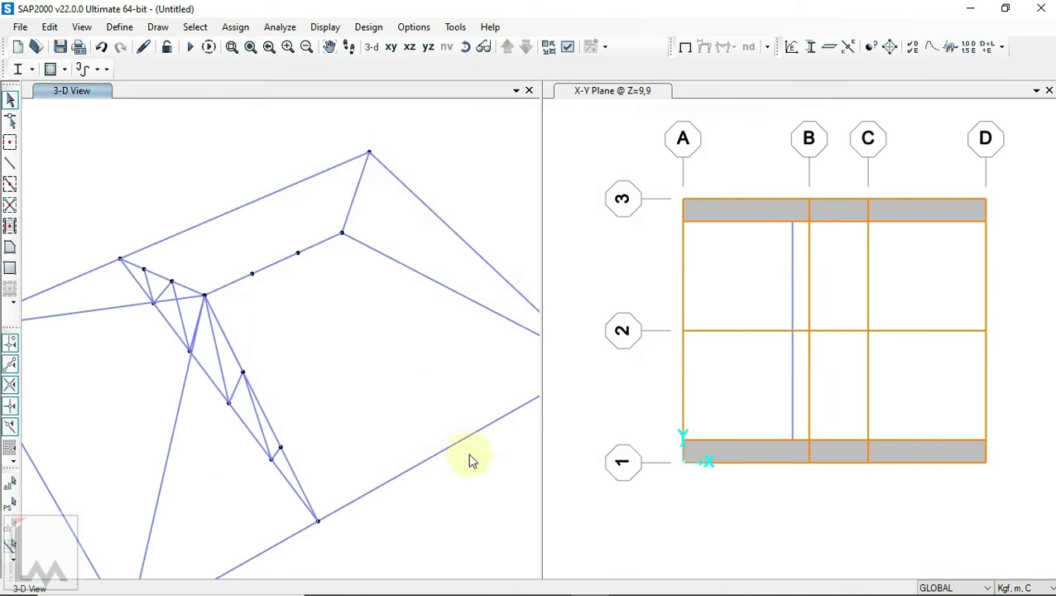
pyautogui.click(465, 46)
pyautogui.moveTo(447, 161)
pyautogui.mouseDown()
pyautogui.moveTo(236, 403)
pyautogui.moveTo(130, 170)
pyautogui.mouseUp()
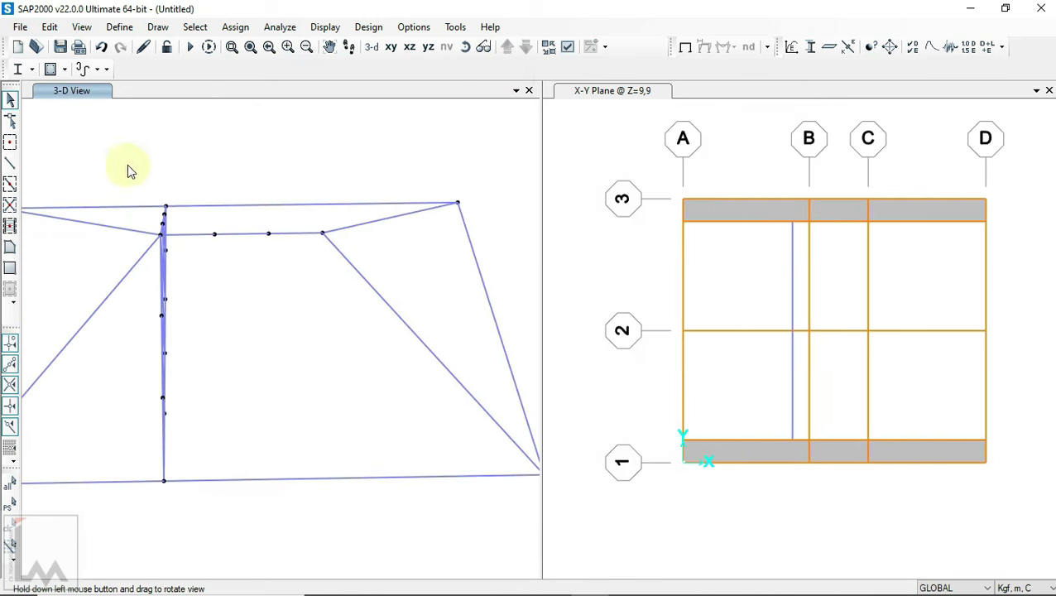
pyautogui.moveTo(186, 516); pyautogui.dragTo(186, 516)
pyautogui.moveTo(306, 242)
pyautogui.mouseDown()
pyautogui.moveTo(361, 370)
pyautogui.moveTo(478, 397)
pyautogui.moveTo(130, 349)
pyautogui.mouseUp()
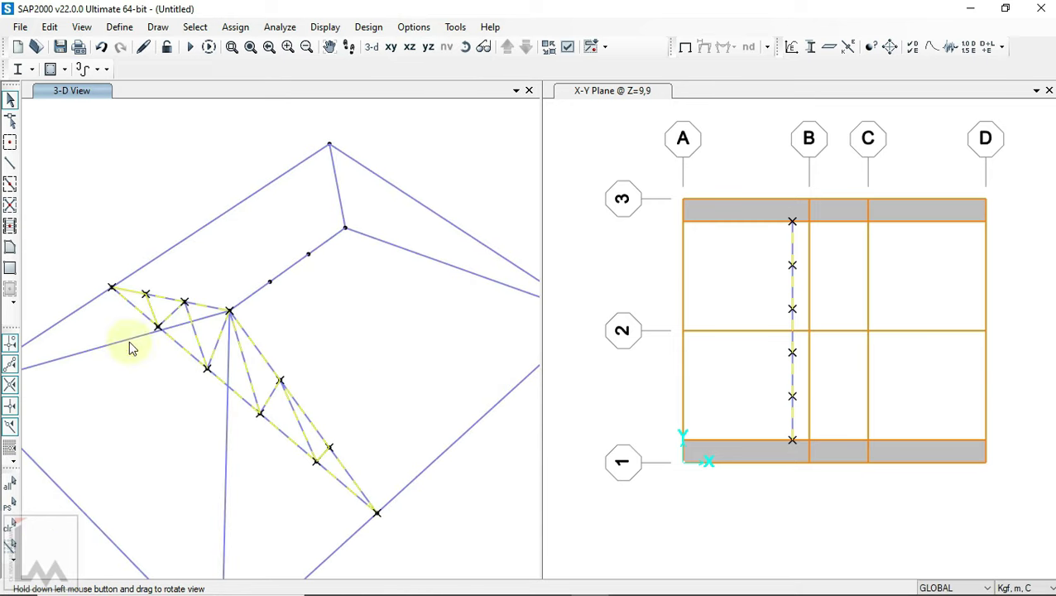
# - Replicate the truss 3 times using spacing picked between two ridge division points
pyautogui.click(49, 26)
pyautogui.click(99, 222)
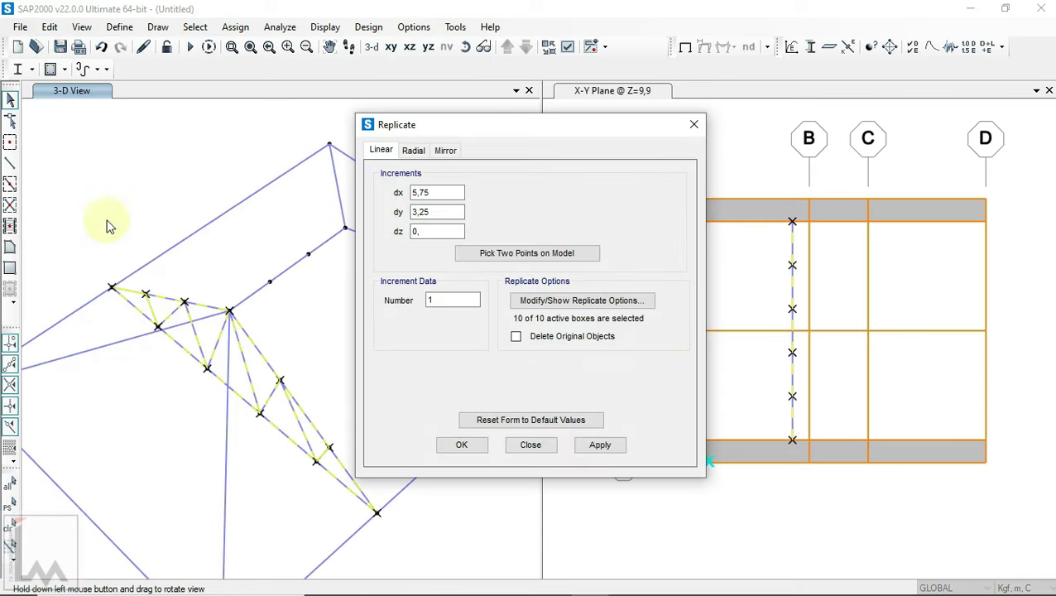
pyautogui.moveTo(436, 125); pyautogui.dragTo(617, 178)
pyautogui.click(685, 311)
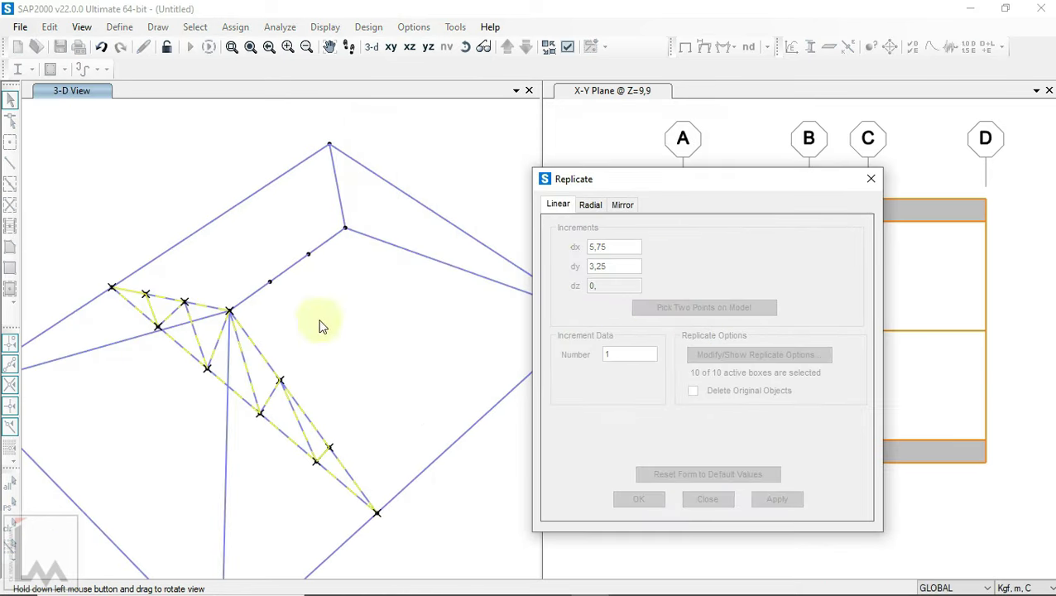
pyautogui.click(229, 311)
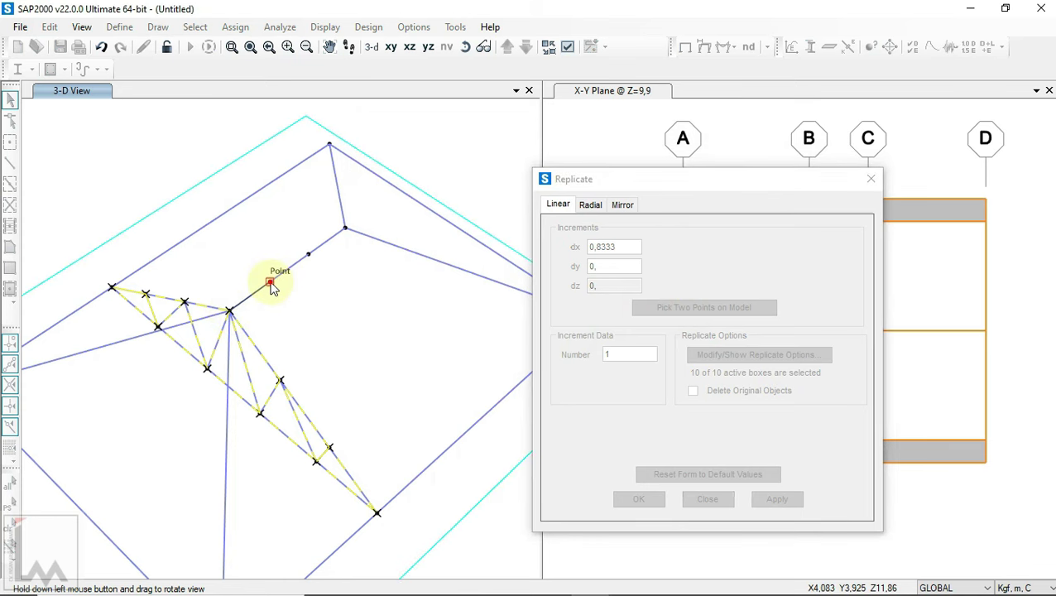
pyautogui.click(269, 283)
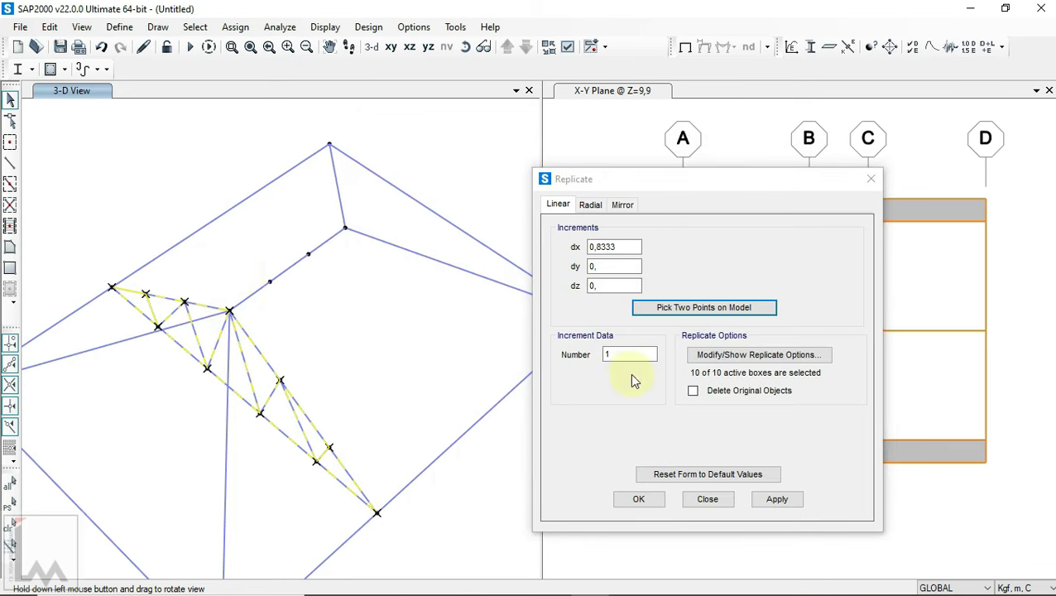
pyautogui.click(602, 356)
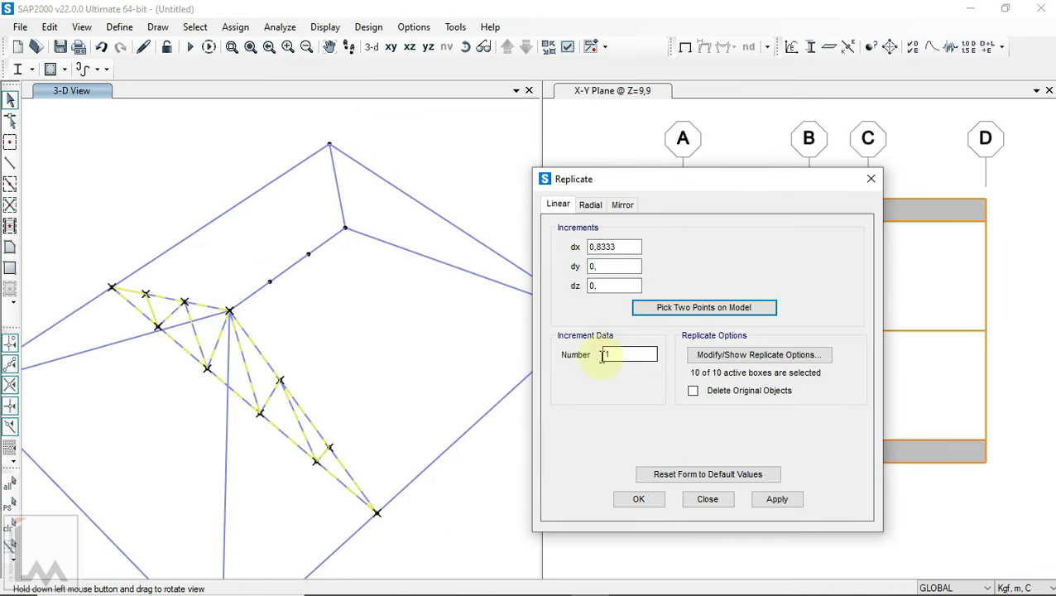
pyautogui.write('3')
pyautogui.click(776, 501)
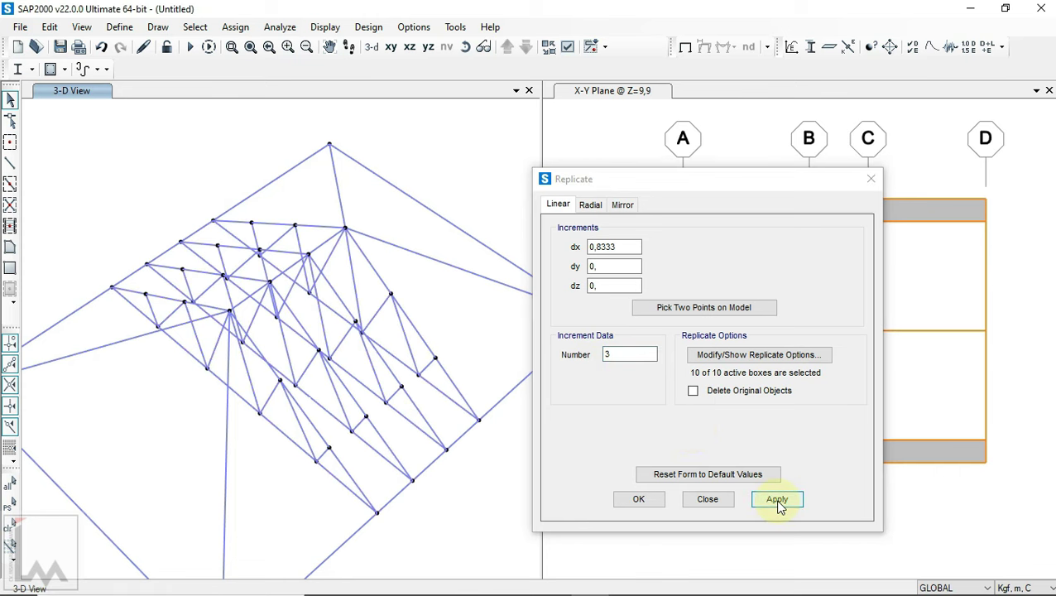
pyautogui.click(646, 499)
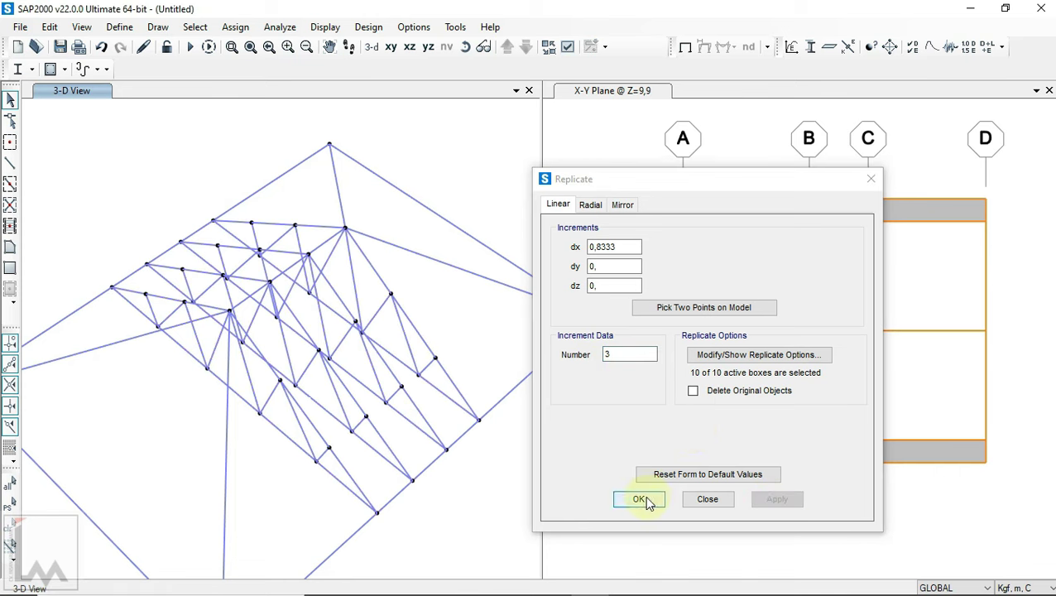
# - Re-pick the copy spacing from two joints for 3 copies at dx -0.8333, checking the roof drawing
pyautogui.click(465, 47)
pyautogui.moveTo(471, 328)
pyautogui.mouseDown()
pyautogui.moveTo(259, 259)
pyautogui.moveTo(142, 164)
pyautogui.moveTo(239, 220)
pyautogui.moveTo(283, 299)
pyautogui.moveTo(168, 218)
pyautogui.moveTo(234, 447)
pyautogui.mouseUp()
pyautogui.click(465, 54)
pyautogui.moveTo(341, 335)
pyautogui.mouseDown()
pyautogui.moveTo(354, 431)
pyautogui.moveTo(464, 384)
pyautogui.mouseUp()
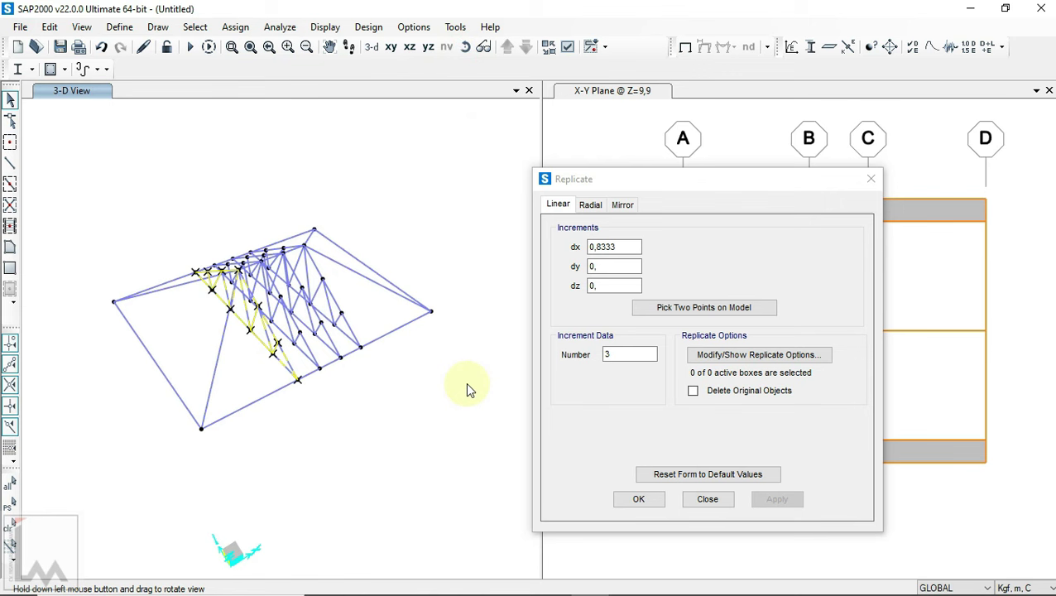
pyautogui.click(692, 309)
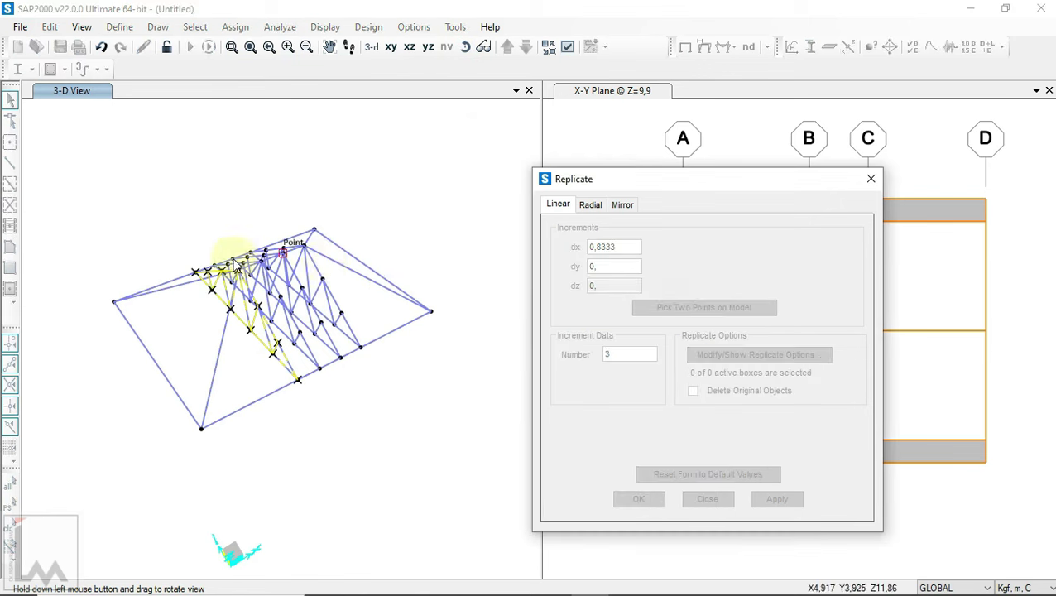
pyautogui.scroll(3, 236, 244)
pyautogui.click(465, 55)
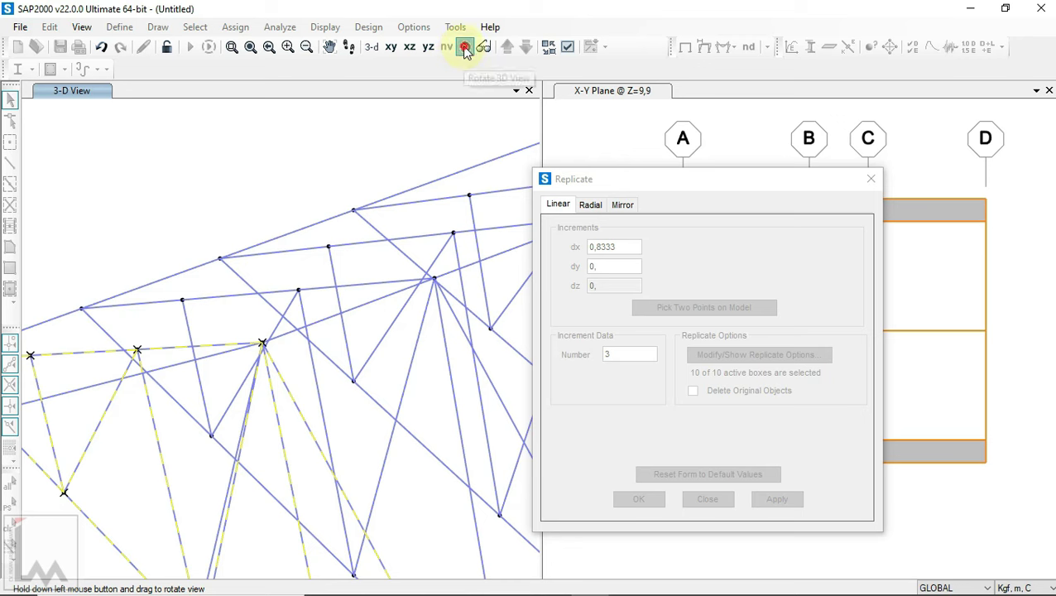
pyautogui.moveTo(412, 136)
pyautogui.mouseDown()
pyautogui.moveTo(393, 172)
pyautogui.moveTo(441, 389)
pyautogui.mouseUp()
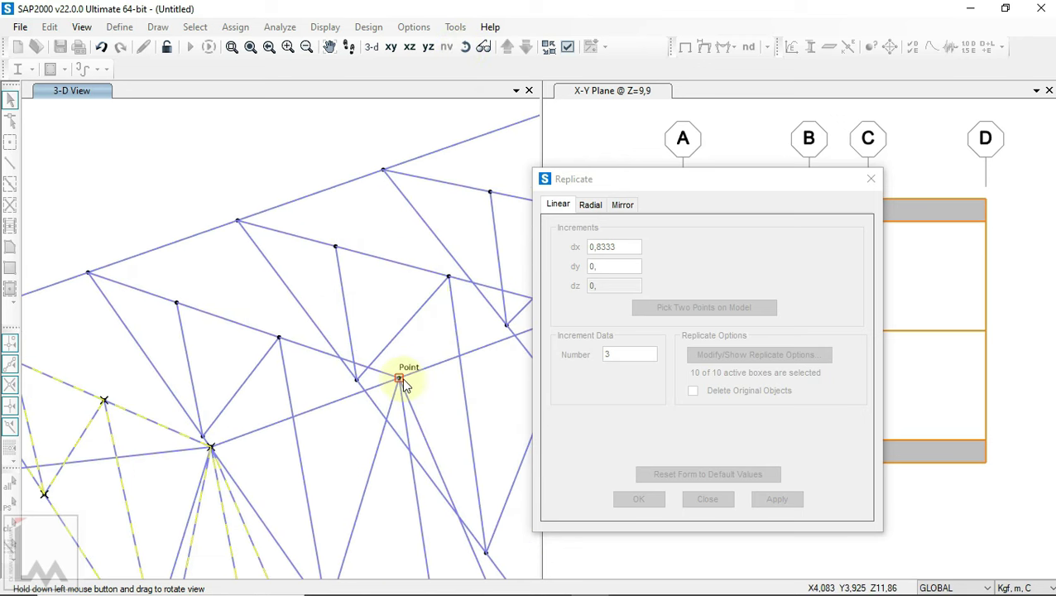
pyautogui.scroll(2, 216, 463)
pyautogui.click(213, 391)
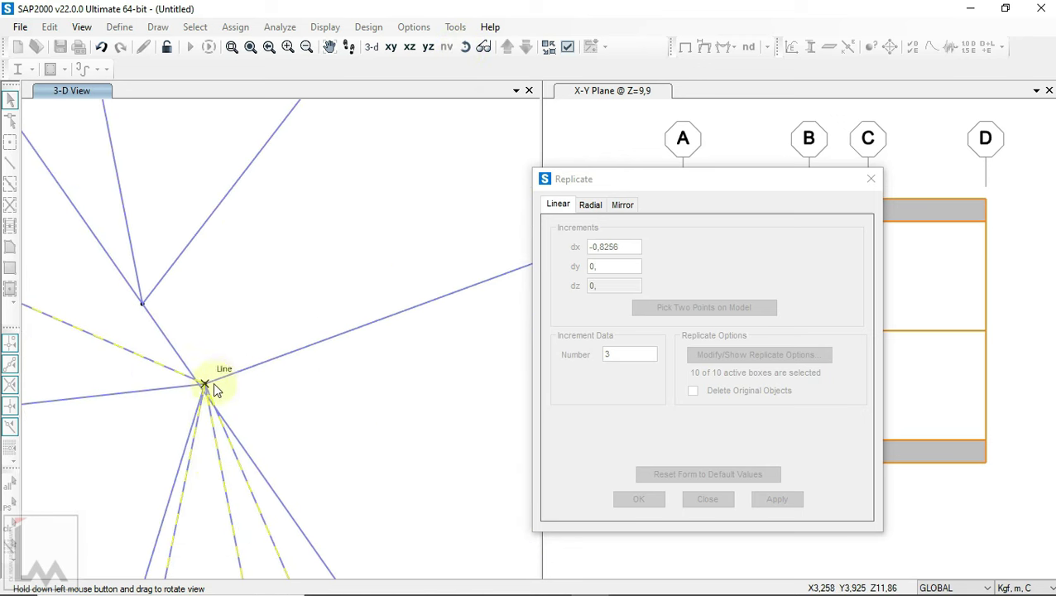
pyautogui.click(208, 393)
pyautogui.scroll(-5, 267, 282)
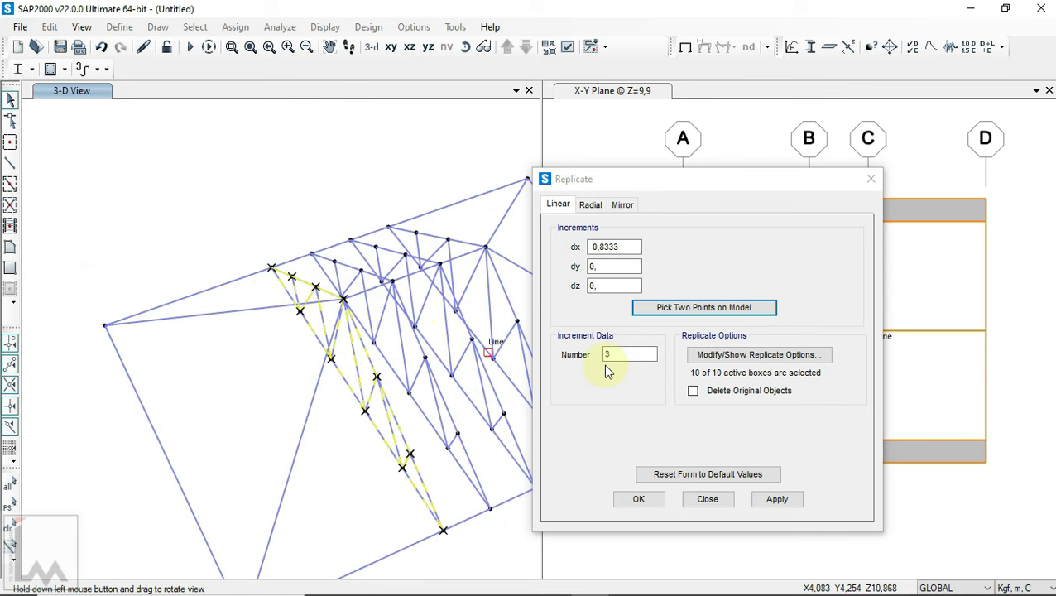
pyautogui.click(778, 499)
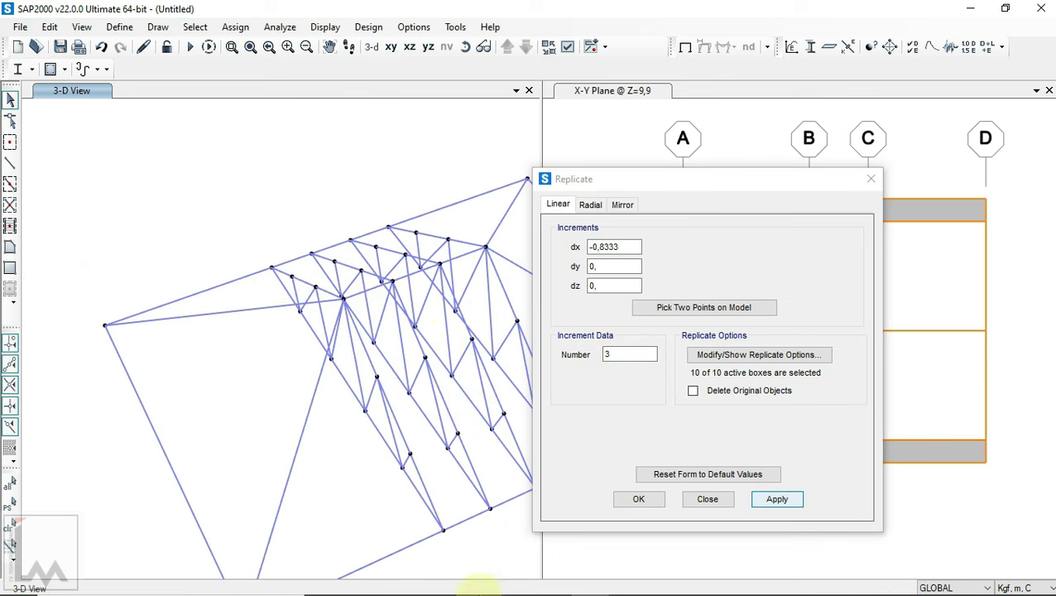
pyautogui.click(551, 582)
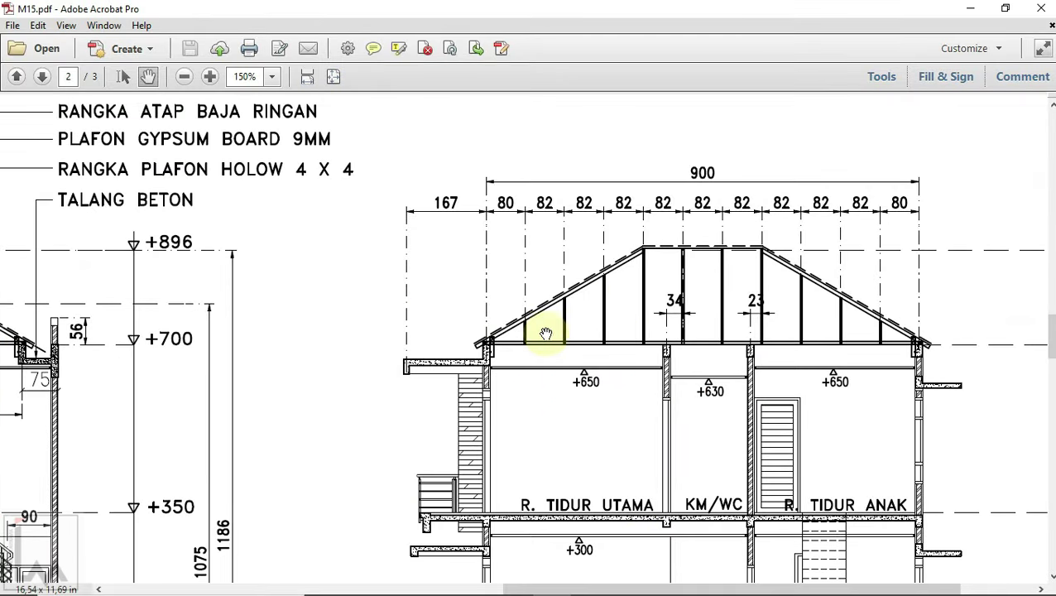
pyautogui.hotkey('alt', 'Tab')
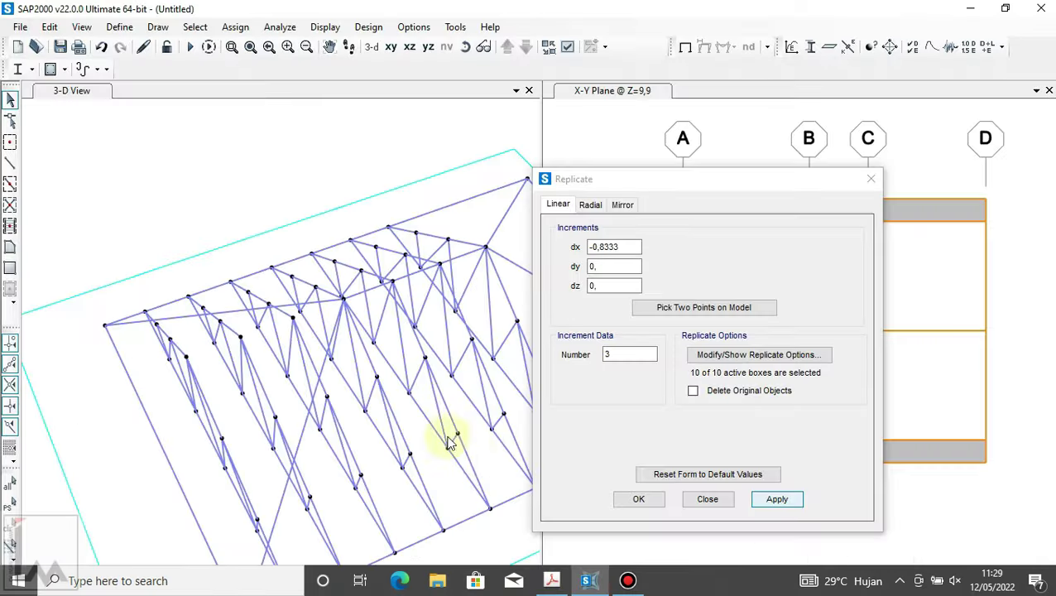
# - Apply the replication of three truss copies spaced 0.8333 m apart
pyautogui.click(626, 501)
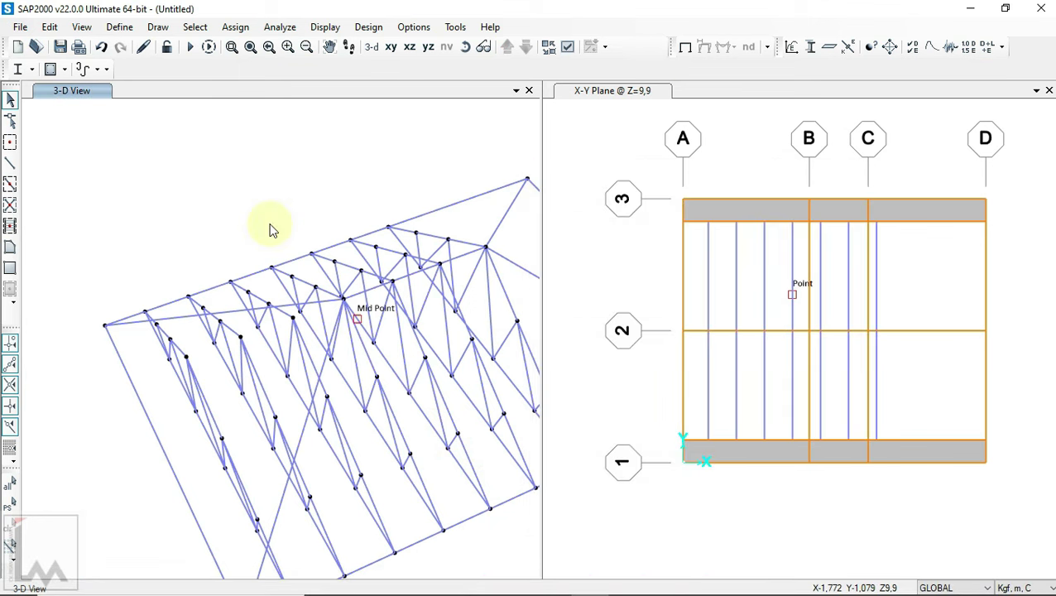
pyautogui.click(465, 47)
pyautogui.moveTo(450, 394)
pyautogui.mouseDown()
pyautogui.moveTo(314, 247)
pyautogui.moveTo(350, 200)
pyautogui.moveTo(510, 248)
pyautogui.moveTo(458, 373)
pyautogui.moveTo(582, 316)
pyautogui.moveTo(485, 351)
pyautogui.moveTo(376, 455)
pyautogui.moveTo(208, 330)
pyautogui.moveTo(228, 393)
pyautogui.mouseUp()
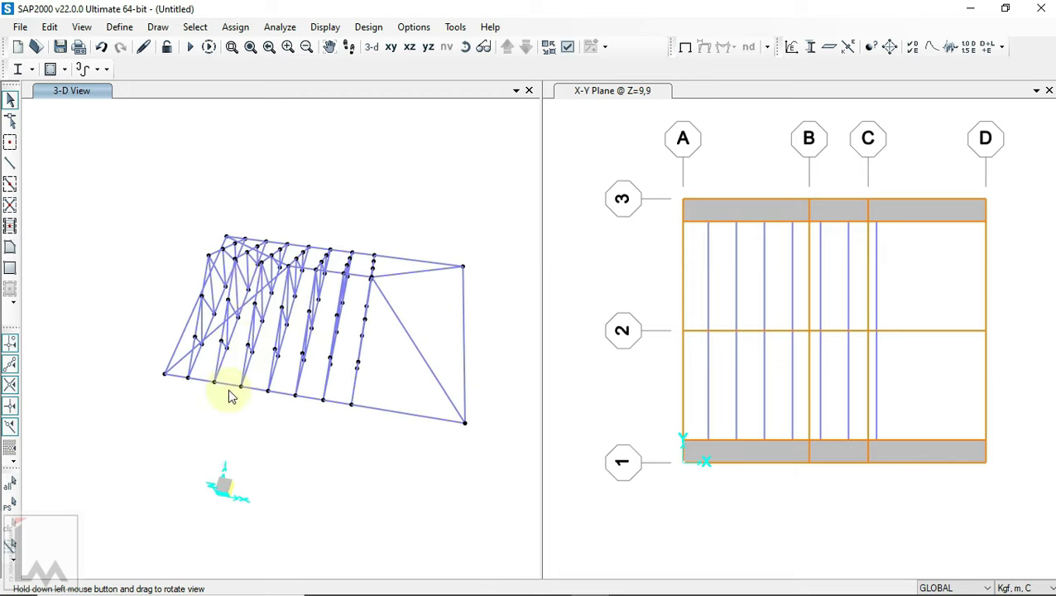
pyautogui.scroll(3, 254, 302)
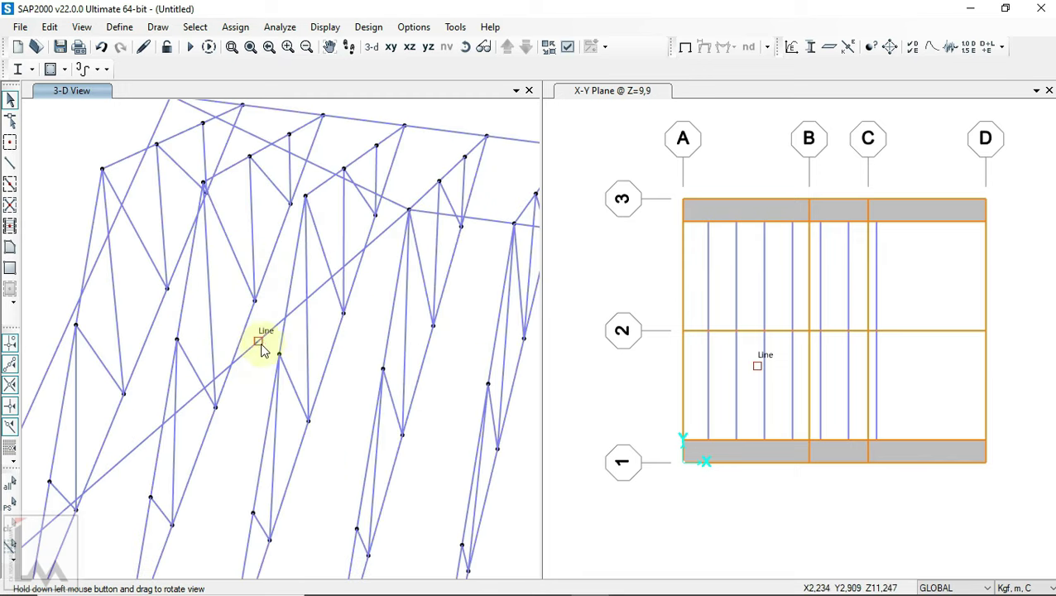
# - Select the eight crossing frames, including the long diagonal and a top chord
pyautogui.click(259, 341)
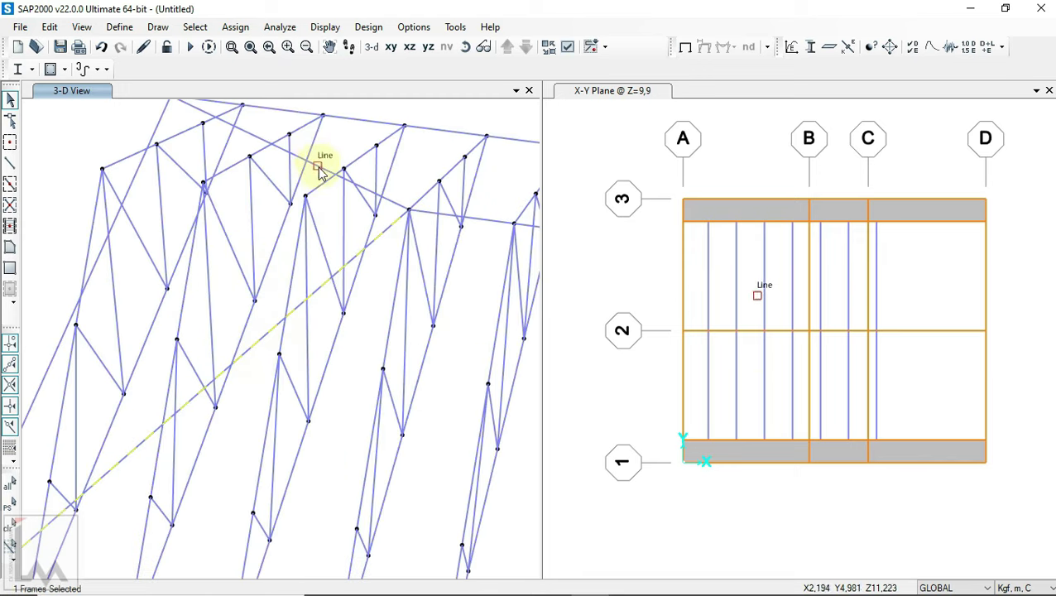
pyautogui.click(325, 171)
pyautogui.click(465, 47)
pyautogui.moveTo(324, 387)
pyautogui.mouseDown()
pyautogui.moveTo(506, 384)
pyautogui.moveTo(688, 320)
pyautogui.moveTo(587, 358)
pyautogui.moveTo(579, 399)
pyautogui.moveTo(459, 330)
pyautogui.moveTo(395, 318)
pyautogui.mouseUp()
pyautogui.click(371, 494)
pyautogui.moveTo(436, 287); pyautogui.dragTo(368, 380, button='middle')
pyautogui.click(295, 248)
pyautogui.scroll(3, 213, 189)
pyautogui.scroll(-2, 254, 212)
pyautogui.click(99, 247)
pyautogui.scroll(2, 99, 248)
pyautogui.click(114, 228)
pyautogui.scroll(-2, 273, 232)
pyautogui.scroll(-2, 303, 245)
pyautogui.scroll(2, 174, 244)
pyautogui.click(141, 242)
pyautogui.scroll(1, 138, 254)
pyautogui.click(51, 28)
pyautogui.moveTo(85, 306)
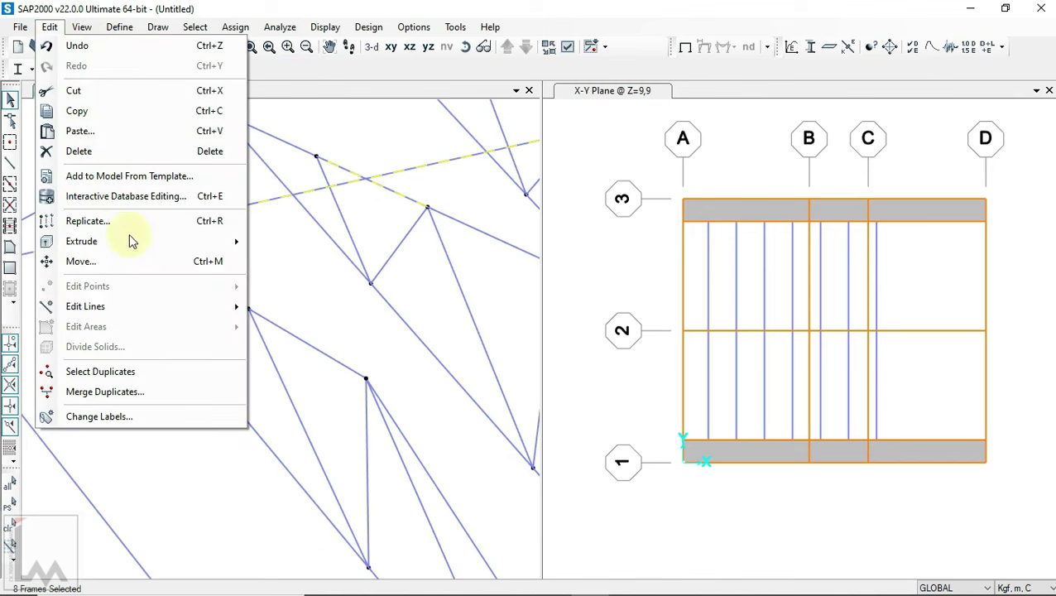
# - Break the eight selected frames at their intersections with the replicated truss members
pyautogui.click(295, 239)
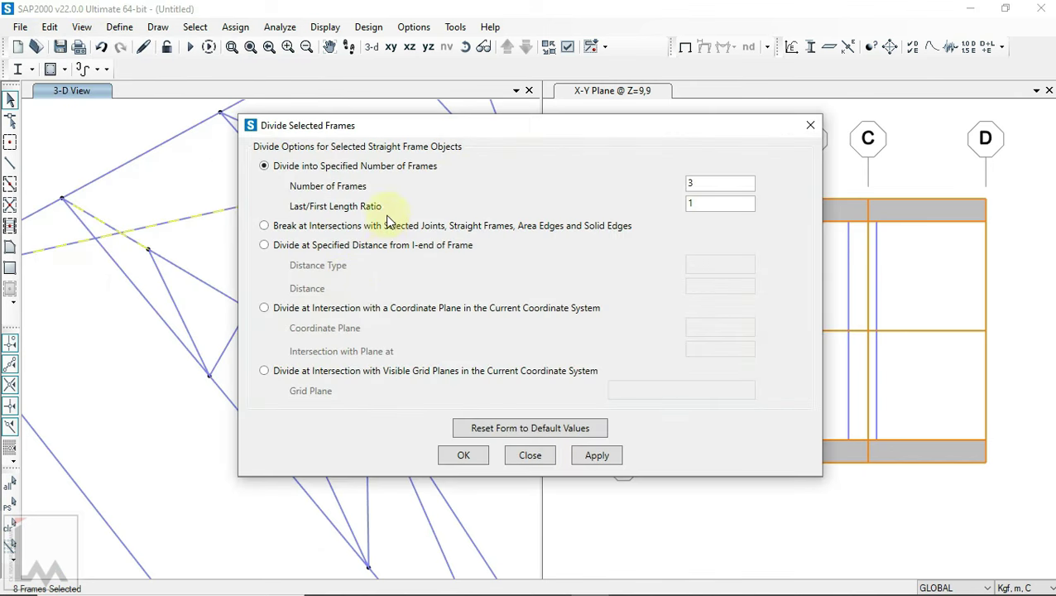
pyautogui.click(389, 225)
pyautogui.click(469, 460)
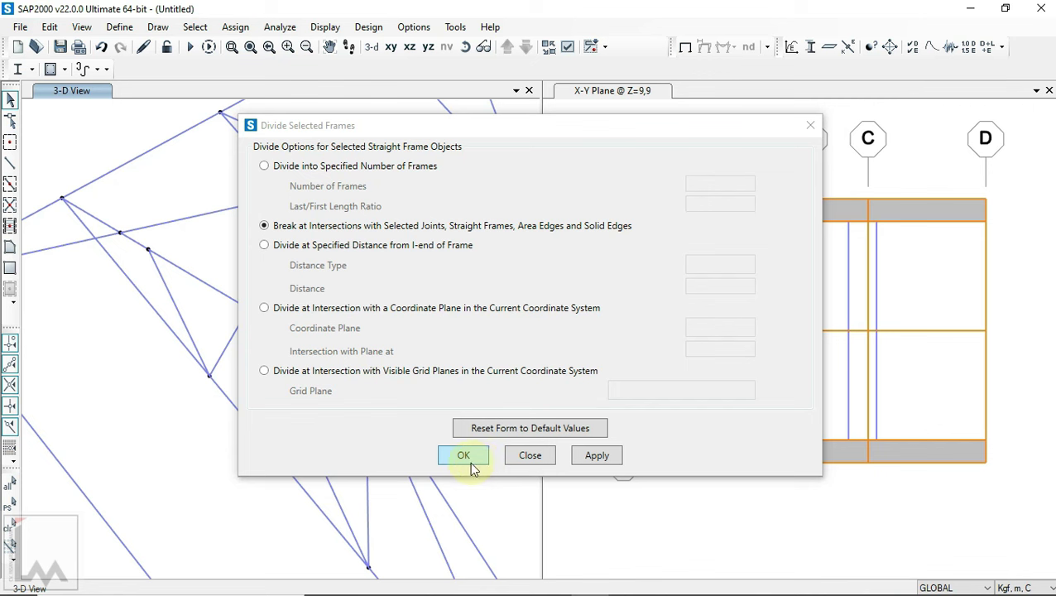
pyautogui.scroll(-3, 219, 301)
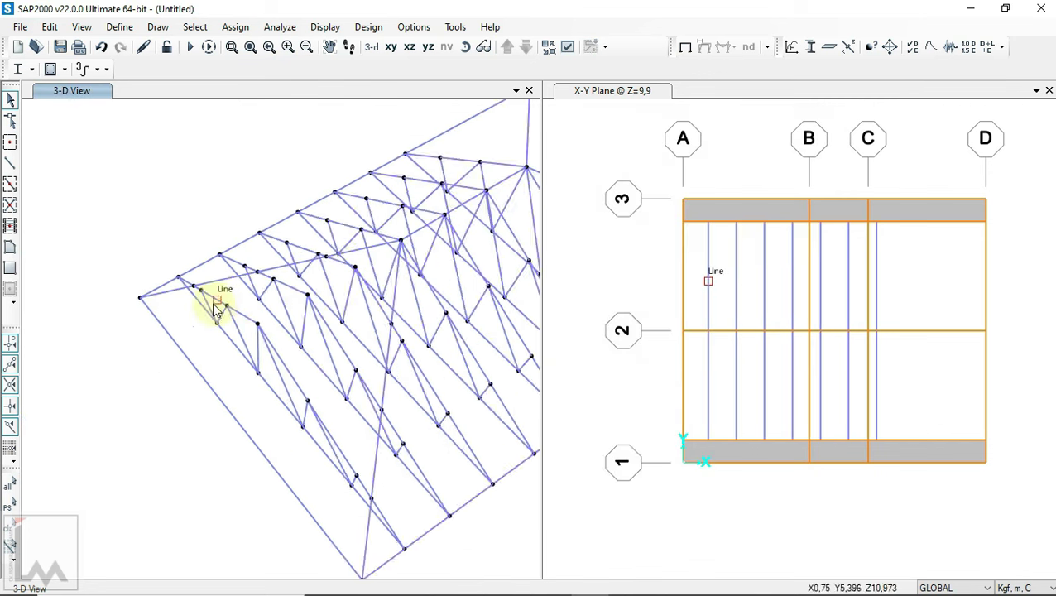
pyautogui.scroll(-2, 219, 301)
pyautogui.click(483, 46)
# - Select the misplaced web joint of the replicated truss for editing
pyautogui.moveTo(389, 429)
pyautogui.mouseDown()
pyautogui.moveTo(198, 345)
pyautogui.moveTo(261, 248)
pyautogui.moveTo(318, 301)
pyautogui.moveTo(345, 402)
pyautogui.moveTo(502, 473)
pyautogui.moveTo(438, 508)
pyautogui.mouseUp()
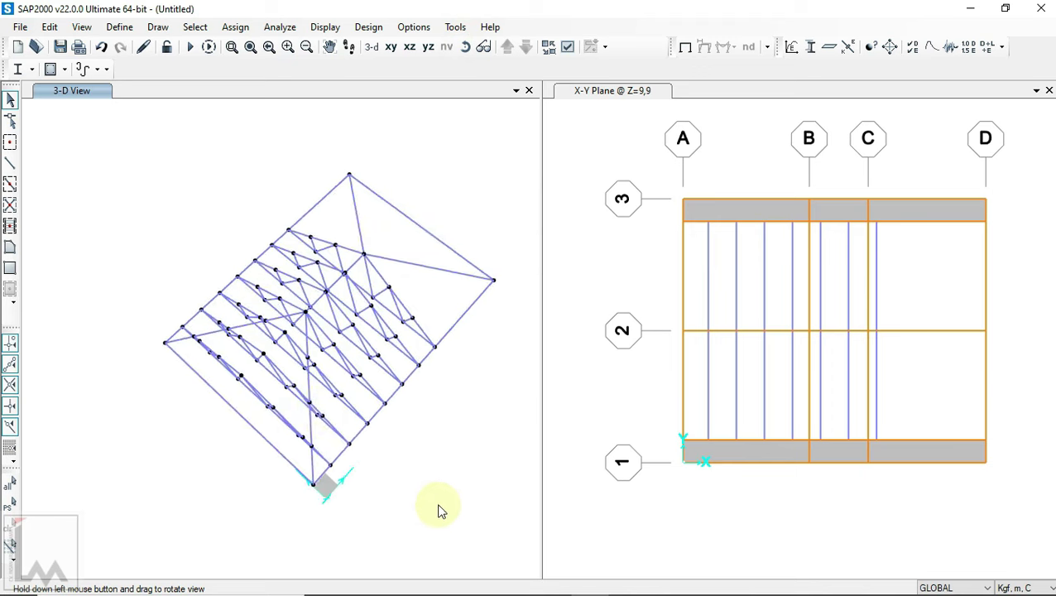
pyautogui.scroll(5, 303, 299)
pyautogui.moveTo(308, 280); pyautogui.dragTo(264, 270)
pyautogui.moveTo(326, 289); pyautogui.dragTo(328, 293)
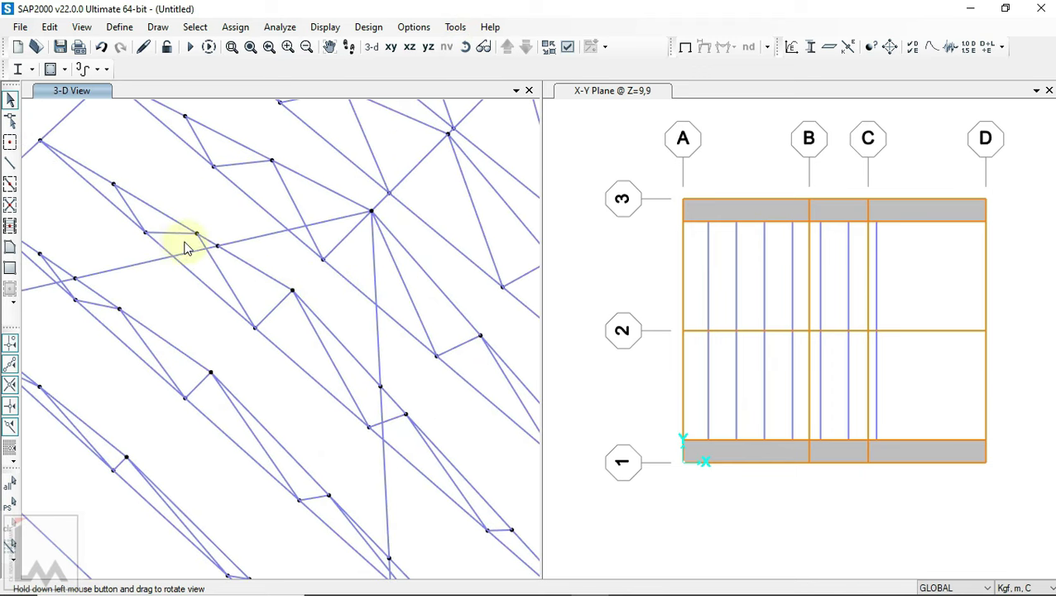
pyautogui.click(10, 162)
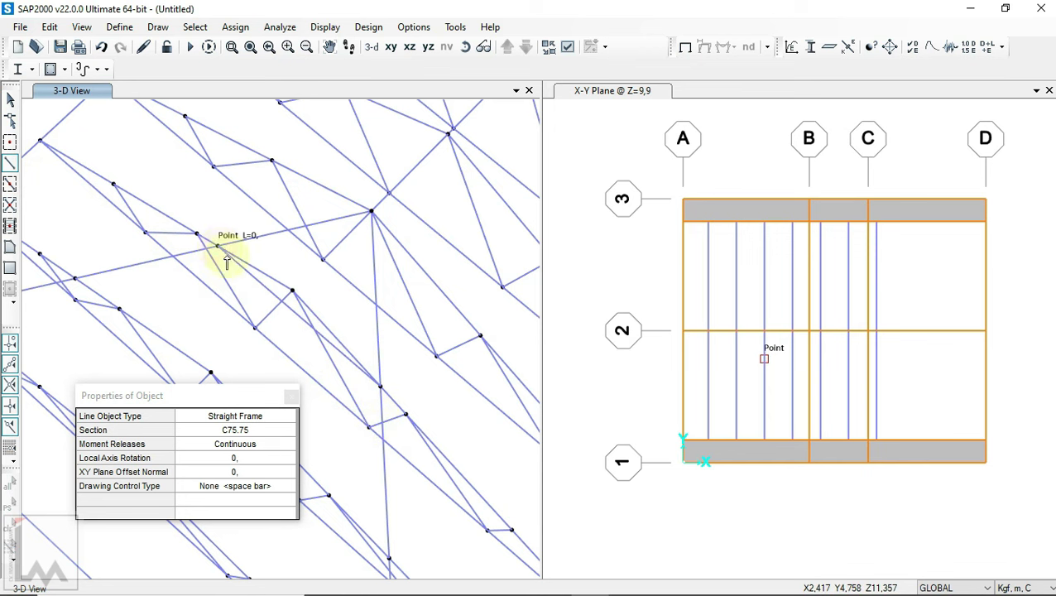
pyautogui.click(10, 100)
pyautogui.click(465, 46)
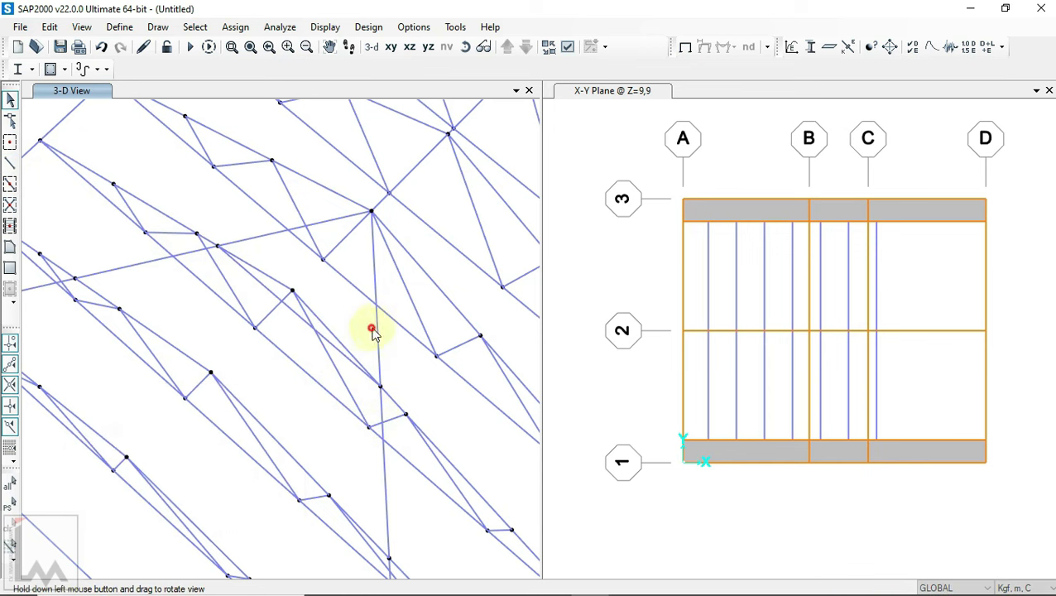
pyautogui.moveTo(372, 331); pyautogui.dragTo(244, 192)
pyautogui.click(254, 211)
pyautogui.click(50, 26)
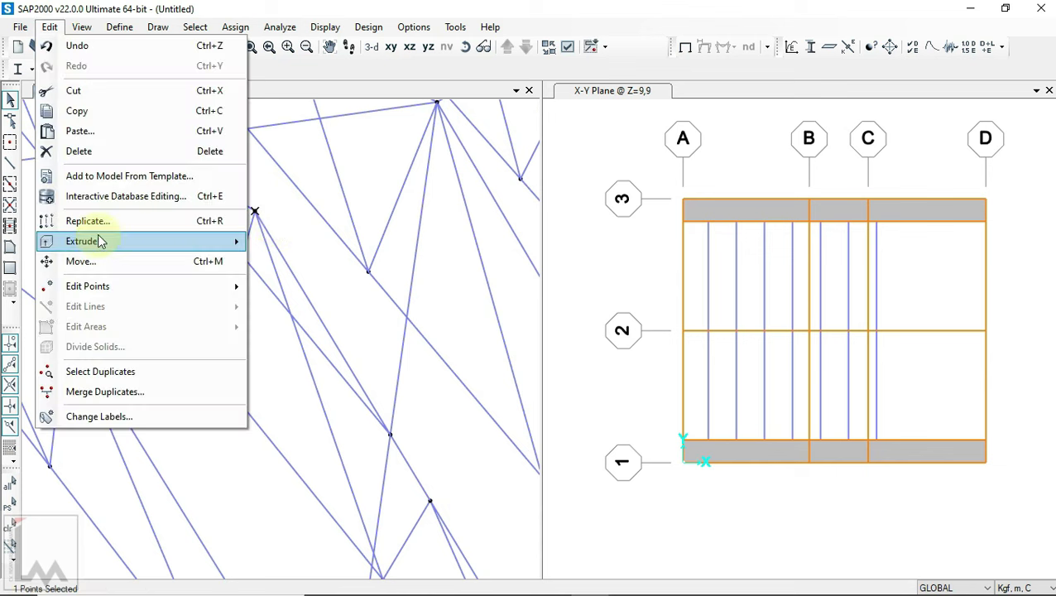
# - Move the web joint to the midpoint of the member below, a Delta Z of -0.5025 m
pyautogui.click(81, 261)
pyautogui.moveTo(588, 200); pyautogui.dragTo(731, 224)
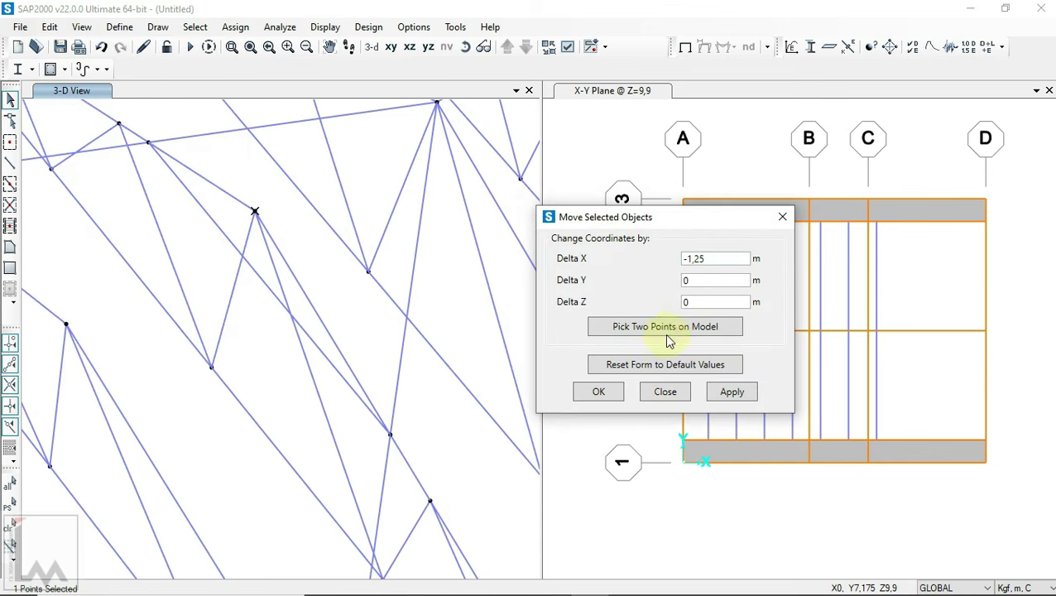
pyautogui.click(659, 330)
pyautogui.click(255, 212)
pyautogui.click(259, 263)
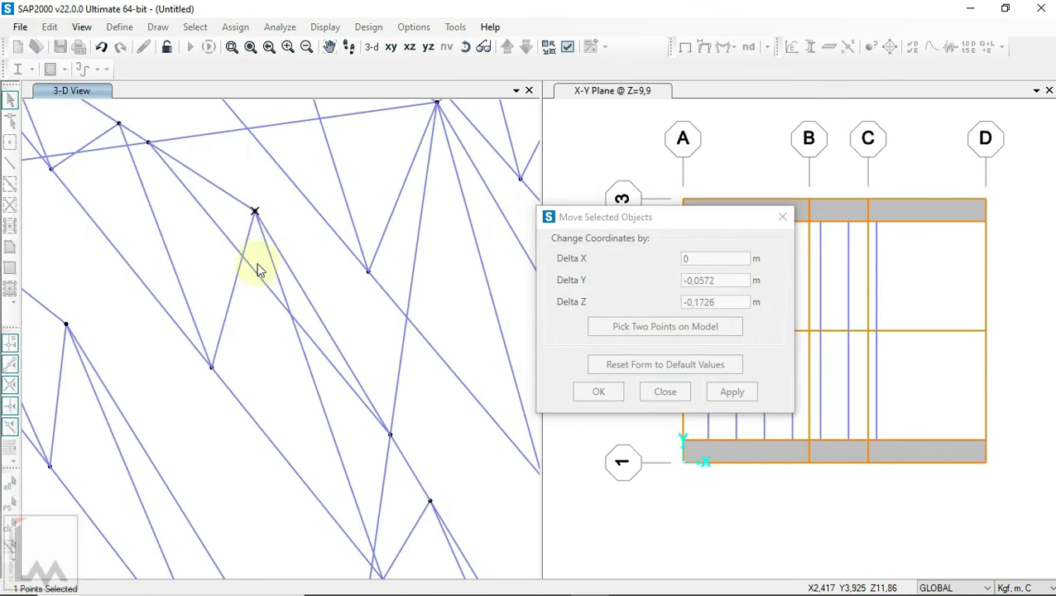
pyautogui.click(266, 287)
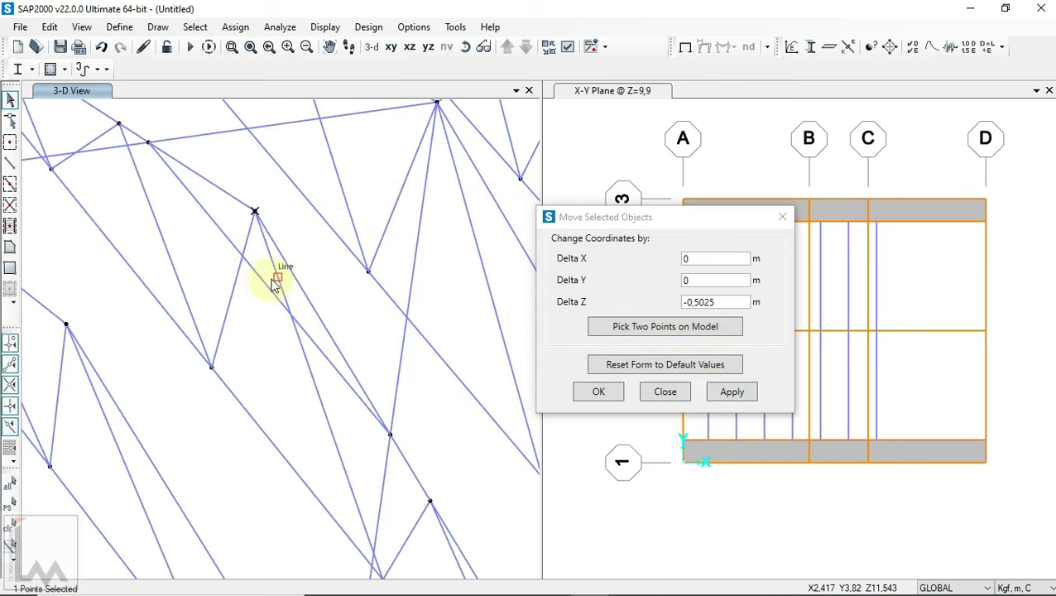
pyautogui.click(597, 394)
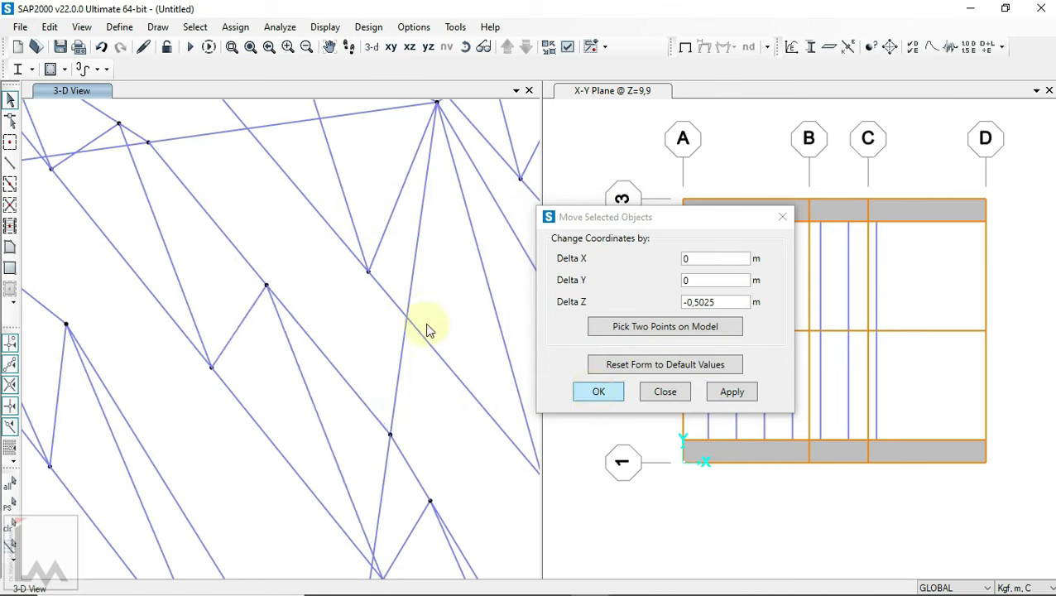
pyautogui.scroll(-3, 331, 273)
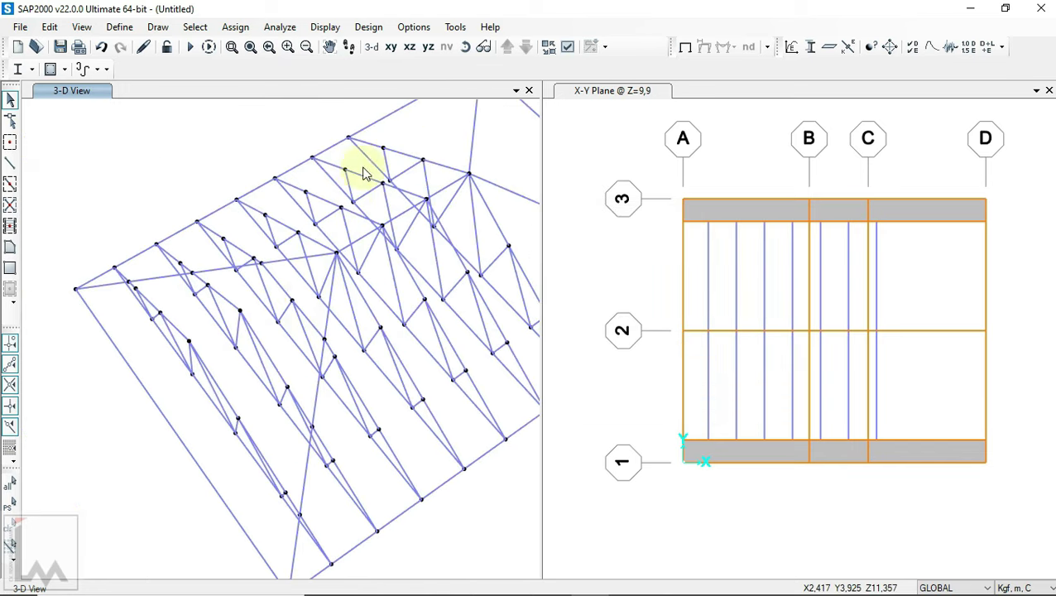
pyautogui.click(465, 47)
# - Orbit to a low side angle, switching briefly to Draw Frame and back to Select
pyautogui.moveTo(478, 480)
pyautogui.mouseDown()
pyautogui.moveTo(313, 256)
pyautogui.moveTo(212, 242)
pyautogui.moveTo(330, 242)
pyautogui.moveTo(483, 266)
pyautogui.moveTo(441, 302)
pyautogui.moveTo(459, 389)
pyautogui.moveTo(625, 453)
pyautogui.moveTo(731, 466)
pyautogui.moveTo(741, 497)
pyautogui.moveTo(683, 490)
pyautogui.moveTo(521, 395)
pyautogui.moveTo(430, 393)
pyautogui.moveTo(608, 459)
pyautogui.moveTo(597, 509)
pyautogui.mouseUp()
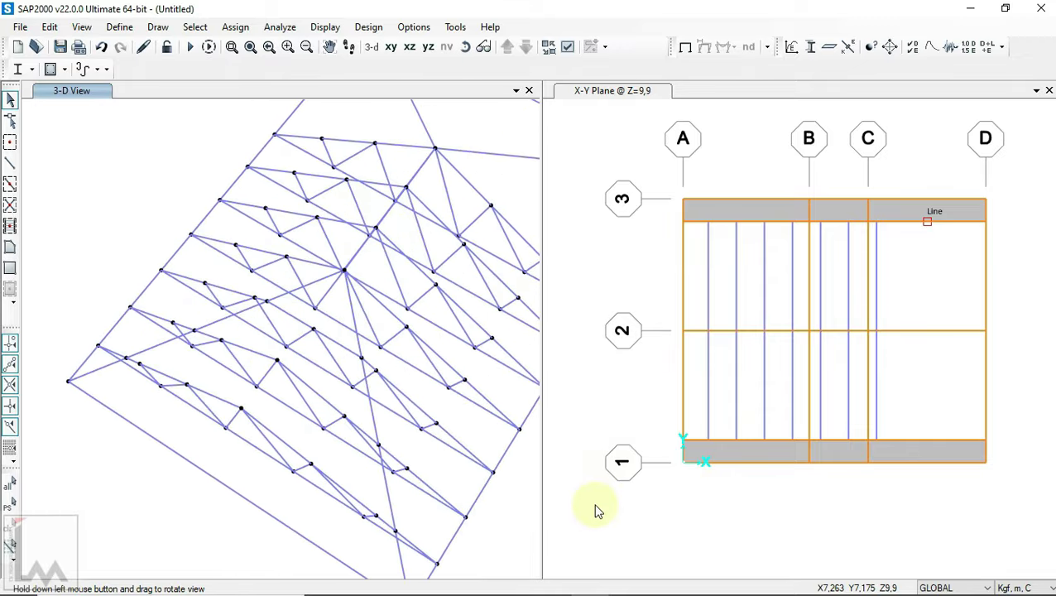
pyautogui.click(10, 163)
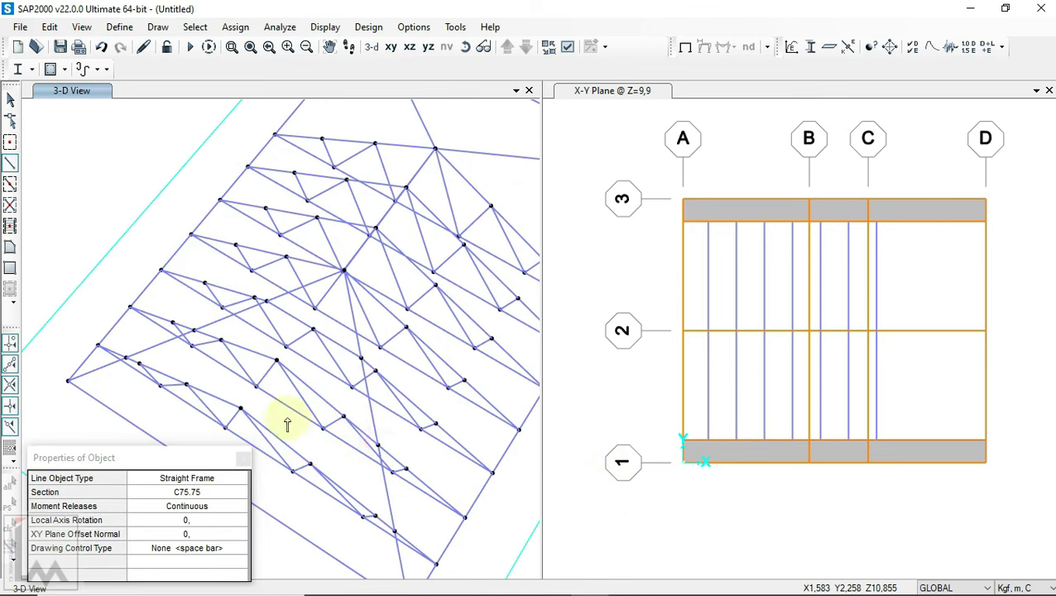
pyautogui.scroll(2, 172, 299)
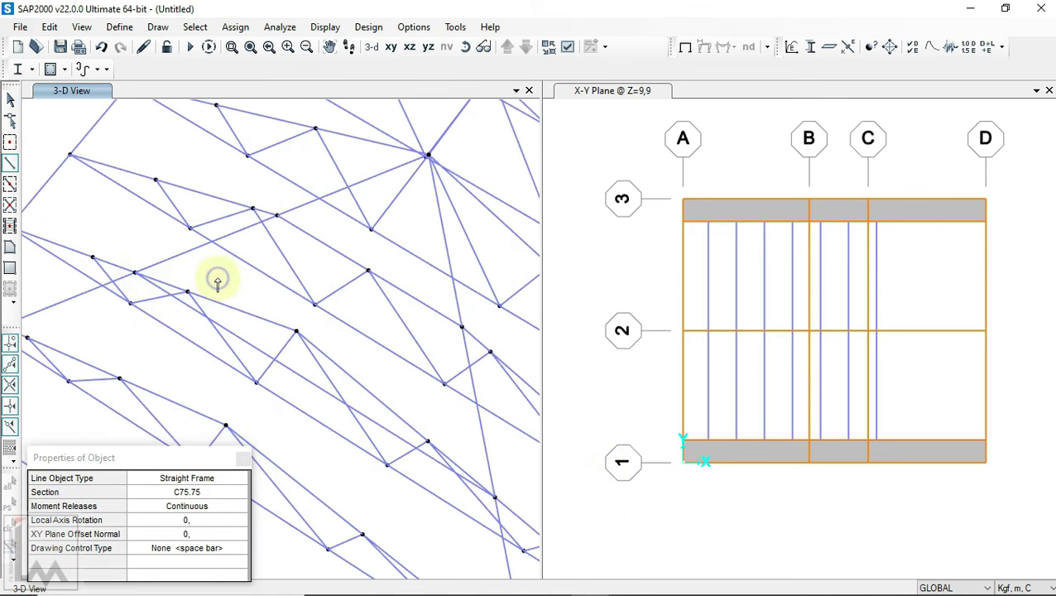
pyautogui.scroll(-2, 267, 271)
pyautogui.scroll(-1, 266, 212)
pyautogui.scroll(-1, 265, 205)
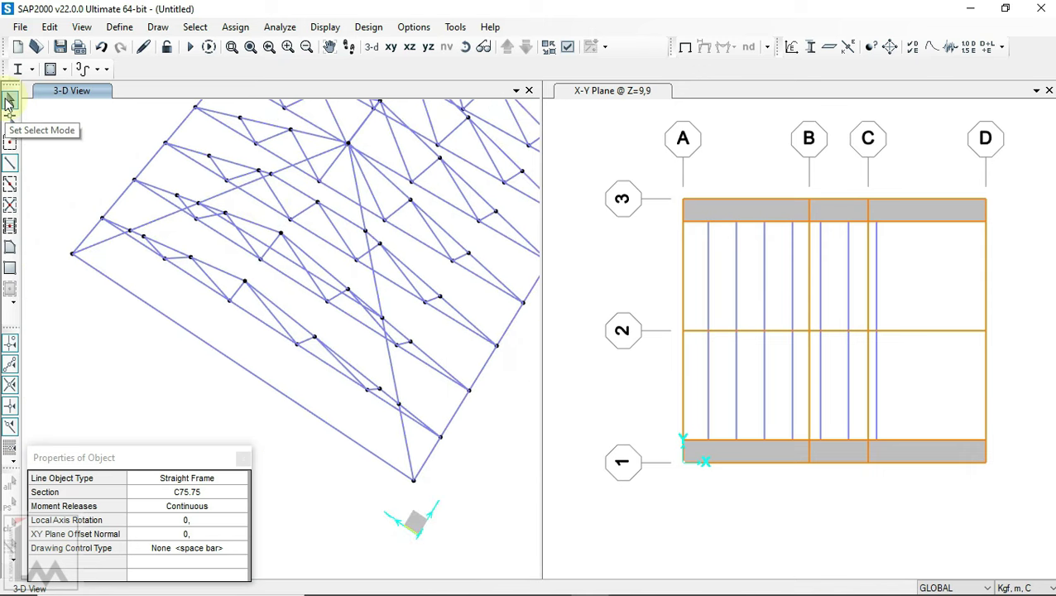
pyautogui.click(7, 102)
pyautogui.scroll(2, 278, 228)
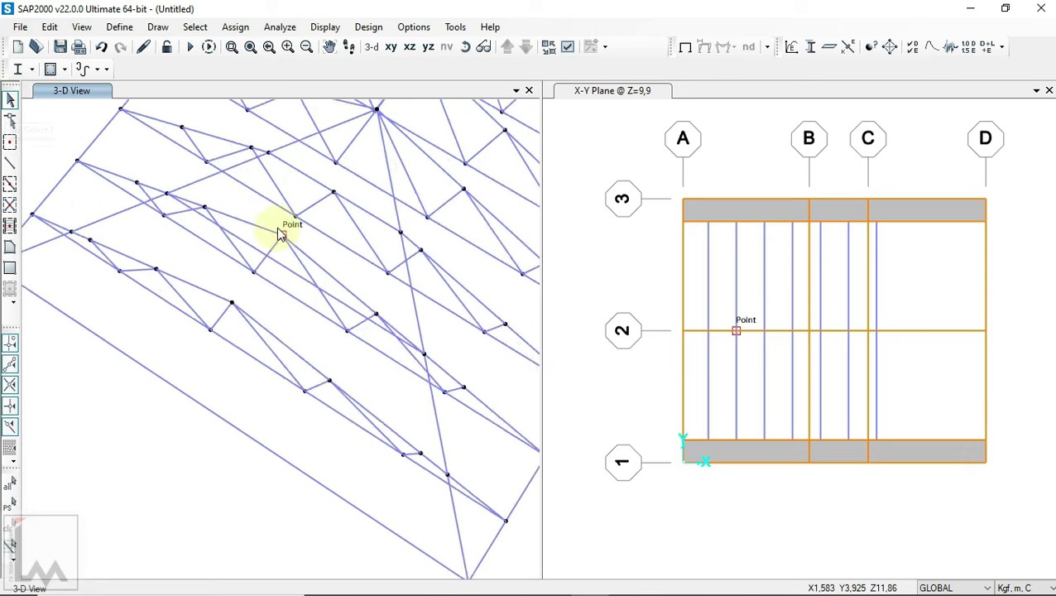
pyautogui.scroll(-2, 415, 101)
pyautogui.click(10, 164)
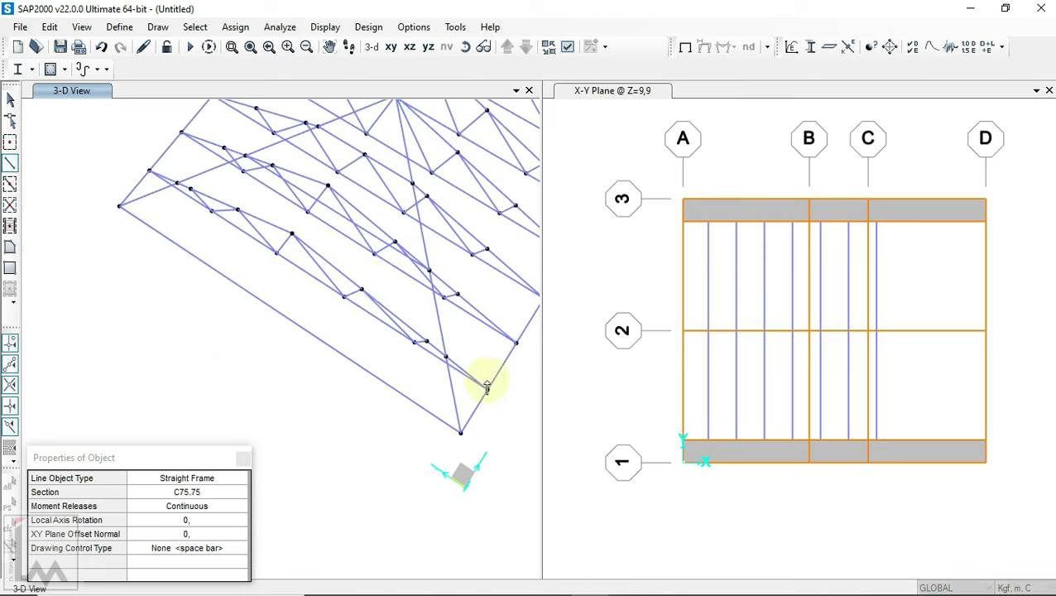
pyautogui.scroll(2, 451, 360)
pyautogui.scroll(-2, 438, 364)
pyautogui.scroll(1, 207, 223)
pyautogui.scroll(2, 273, 288)
pyautogui.scroll(1, 260, 228)
pyautogui.click(10, 99)
pyautogui.scroll(-2, 123, 181)
pyautogui.scroll(-2, 111, 212)
# - Orbit to the next web joint and select only that joint, not its four frames
pyautogui.moveTo(314, 382)
pyautogui.mouseDown()
pyautogui.moveTo(325, 300)
pyautogui.moveTo(184, 300)
pyautogui.moveTo(278, 344)
pyautogui.moveTo(472, 71)
pyautogui.mouseUp()
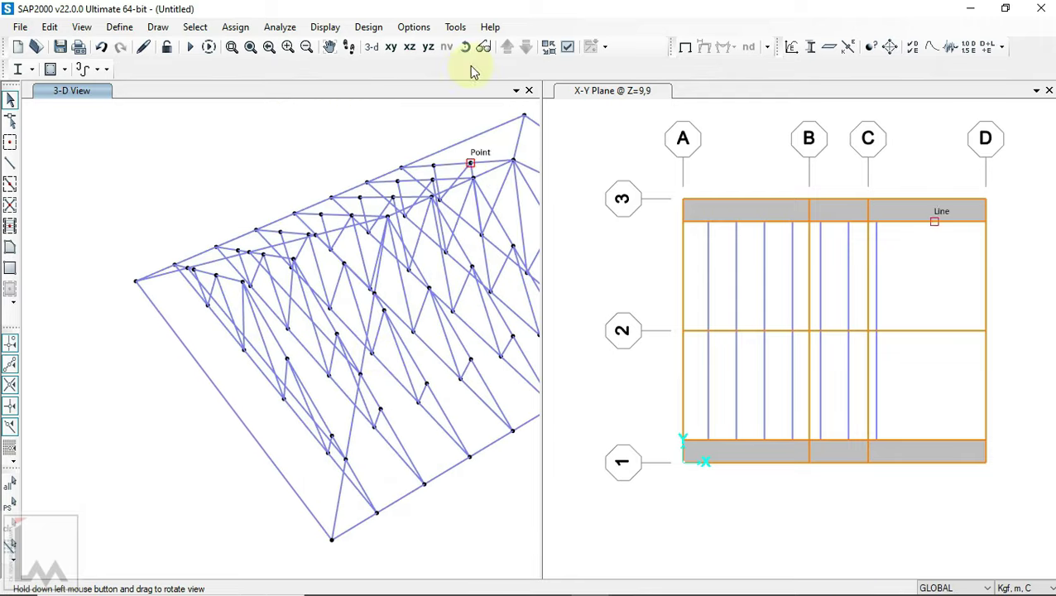
pyautogui.moveTo(414, 135)
pyautogui.mouseDown()
pyautogui.moveTo(317, 148)
pyautogui.moveTo(307, 138)
pyautogui.moveTo(322, 184)
pyautogui.moveTo(370, 208)
pyautogui.mouseUp()
pyautogui.scroll(1, 346, 323)
pyautogui.scroll(1, 313, 302)
pyautogui.scroll(1, 281, 256)
pyautogui.click(237, 263)
pyautogui.click(276, 256)
# - Move the second web joint to the member midpoint below, a Delta Z of -1.0051 m
pyautogui.scroll(-2, 273, 256)
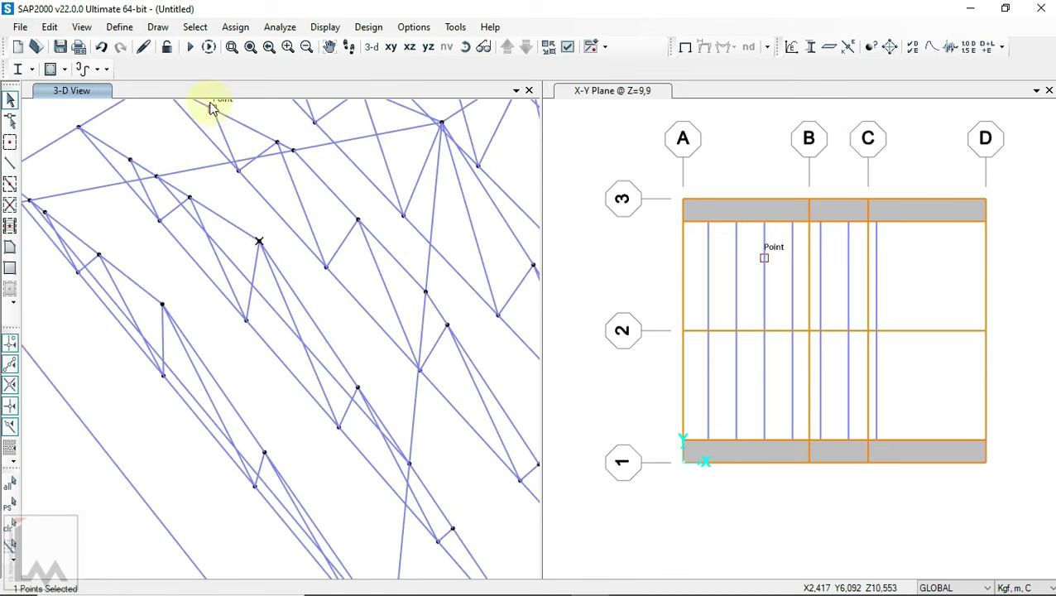
pyautogui.click(48, 28)
pyautogui.click(79, 261)
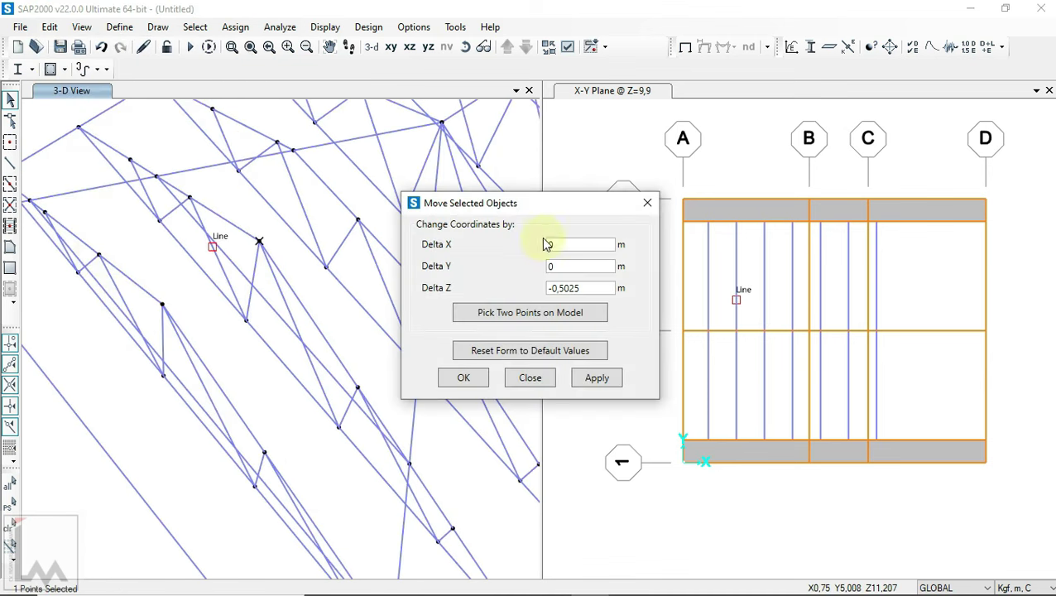
pyautogui.click(522, 312)
pyautogui.click(259, 241)
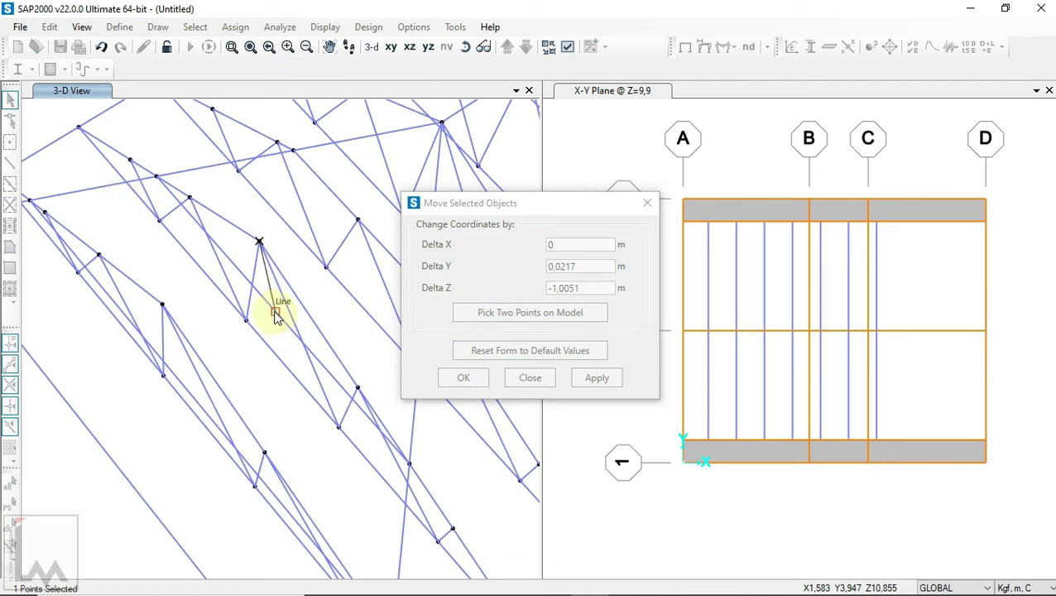
pyautogui.click(278, 317)
pyautogui.click(592, 380)
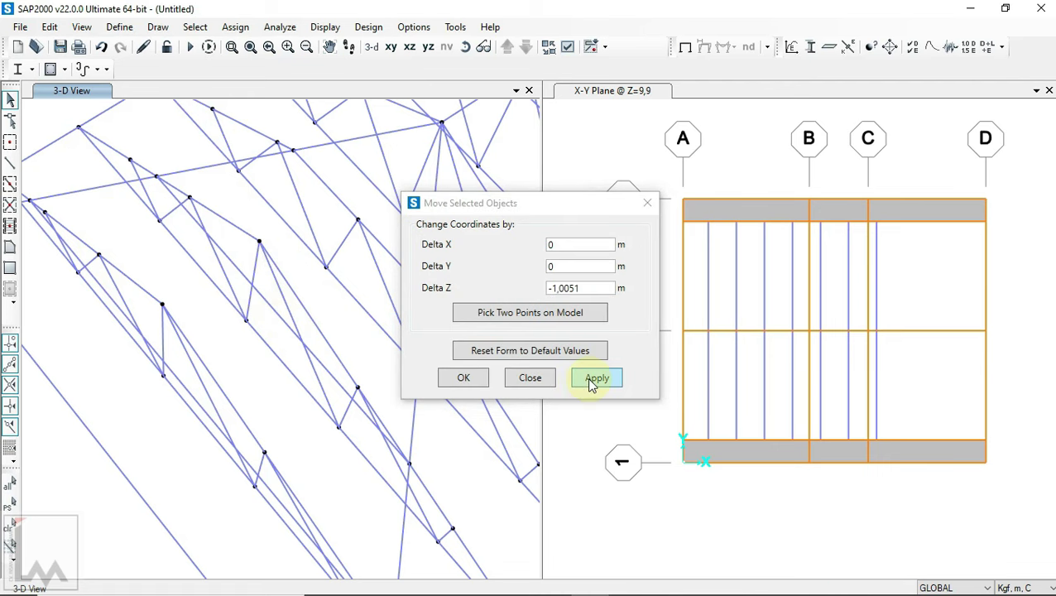
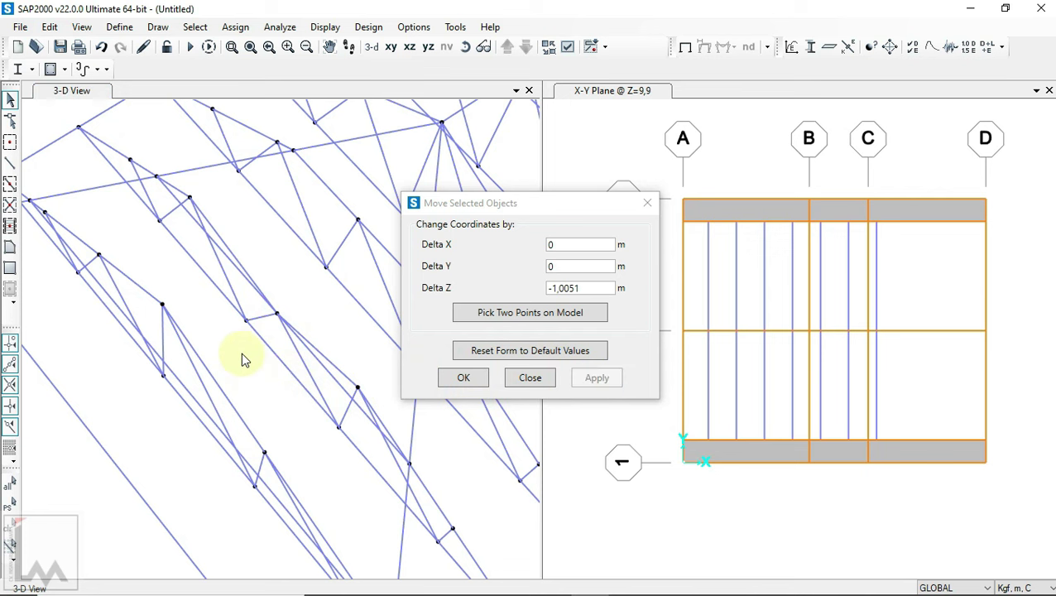
# - Move the selected truss joint down 1.5076 m in Z so it matches the other joint's height
pyautogui.click(465, 46)
pyautogui.moveTo(242, 266)
pyautogui.mouseDown()
pyautogui.moveTo(300, 287)
pyautogui.moveTo(267, 243)
pyautogui.moveTo(276, 279)
pyautogui.moveTo(212, 176)
pyautogui.mouseUp()
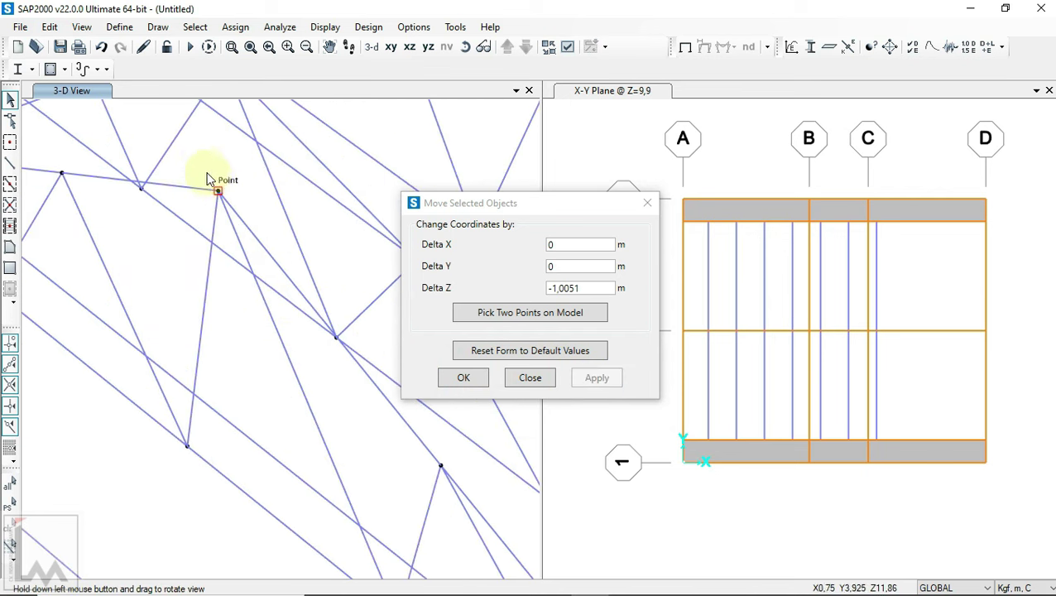
pyautogui.click(229, 196)
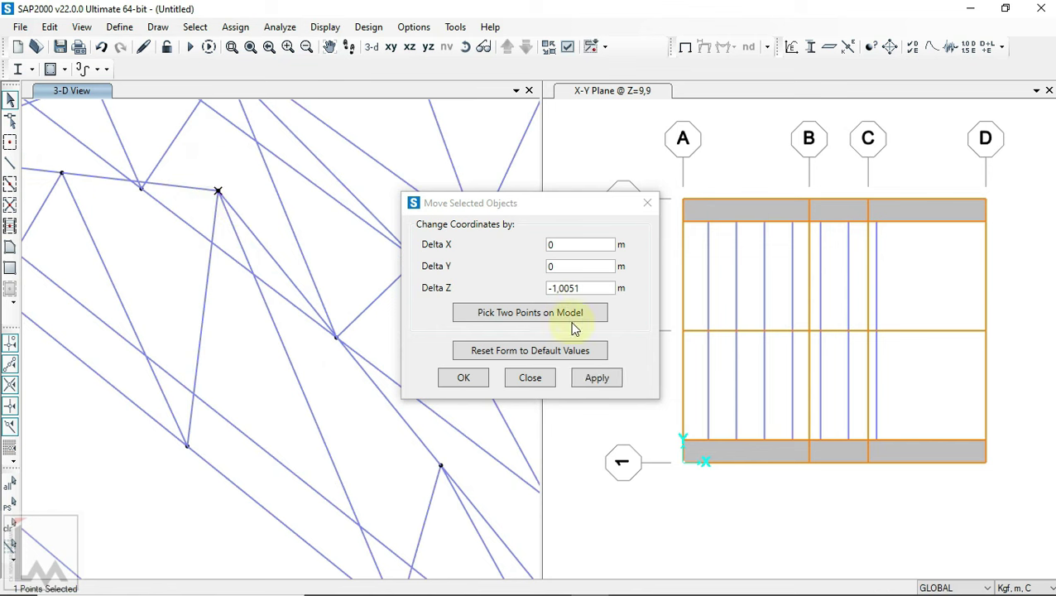
pyautogui.click(553, 317)
pyautogui.click(218, 191)
pyautogui.scroll(-2, 263, 455)
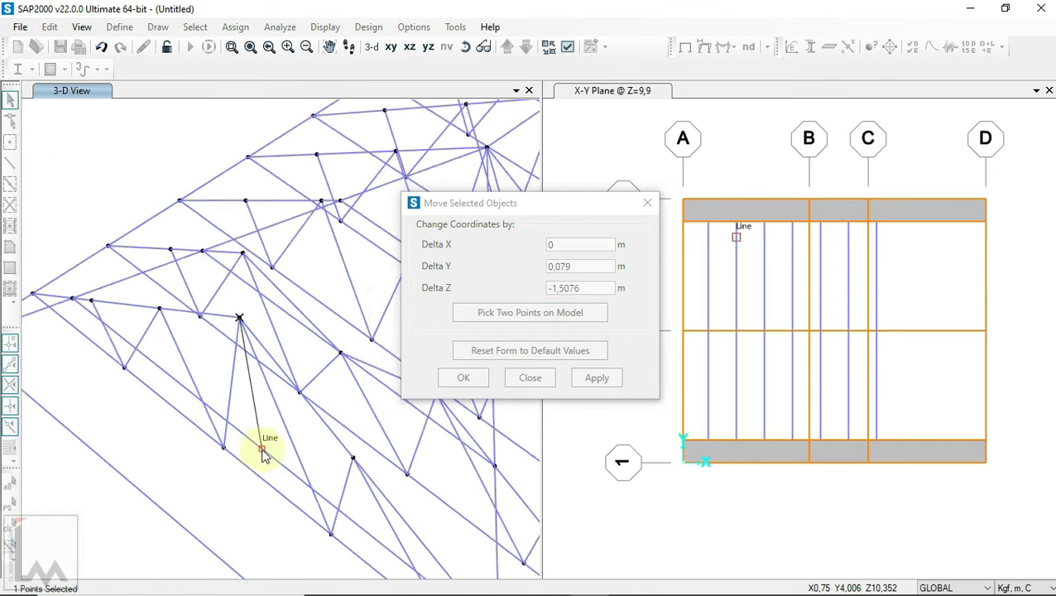
pyautogui.scroll(-2, 263, 455)
pyautogui.click(263, 452)
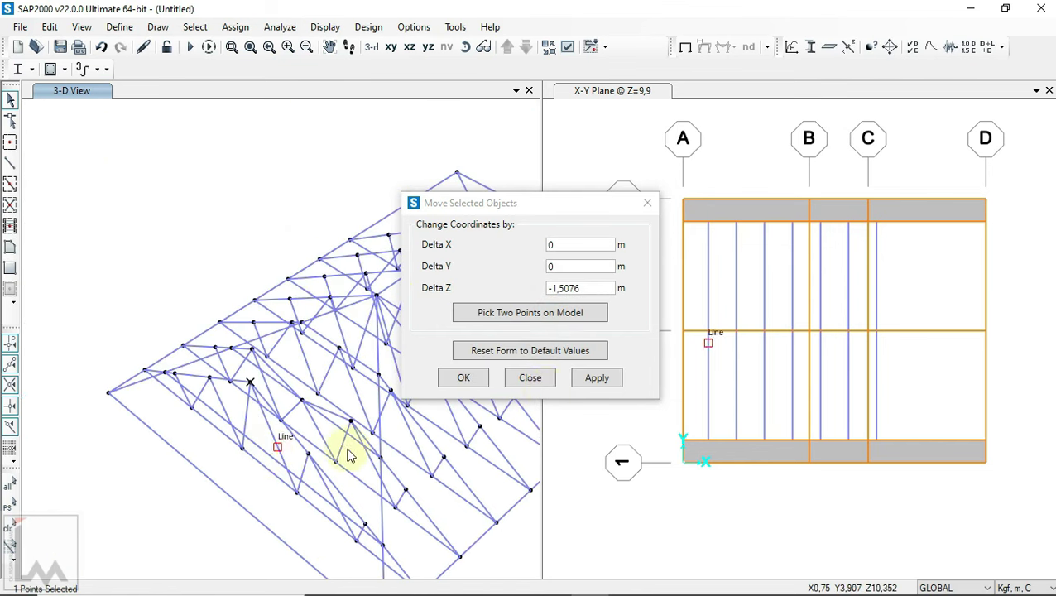
pyautogui.click(588, 381)
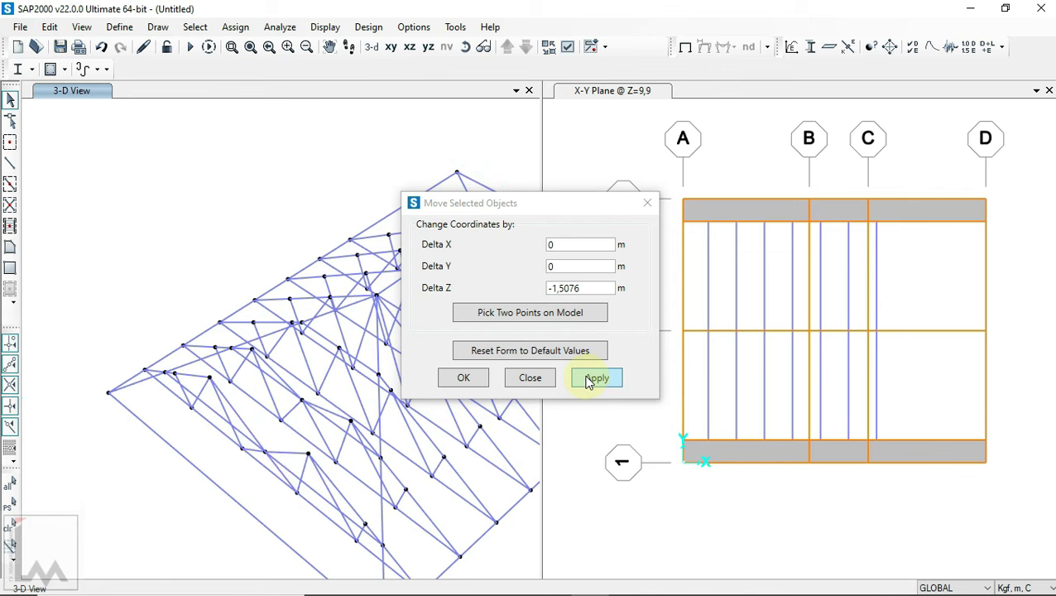
pyautogui.click(478, 379)
pyautogui.moveTo(537, 207); pyautogui.dragTo(810, 231)
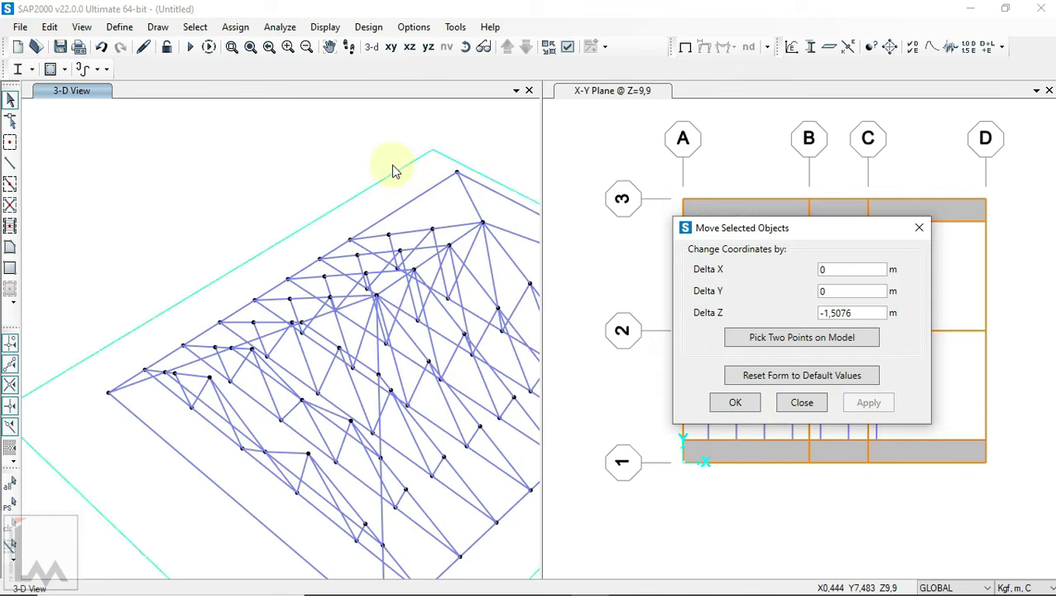
pyautogui.click(464, 47)
# - Draw a short new frame member starting at a chord midpoint
pyautogui.moveTo(283, 160)
pyautogui.mouseDown()
pyautogui.moveTo(431, 365)
pyautogui.moveTo(559, 301)
pyautogui.moveTo(464, 299)
pyautogui.moveTo(372, 361)
pyautogui.moveTo(543, 403)
pyautogui.mouseUp()
pyautogui.scroll(3, 317, 228)
pyautogui.scroll(2, 370, 320)
pyautogui.scroll(-2, 426, 364)
pyautogui.scroll(-2, 426, 348)
pyautogui.scroll(-2, 426, 348)
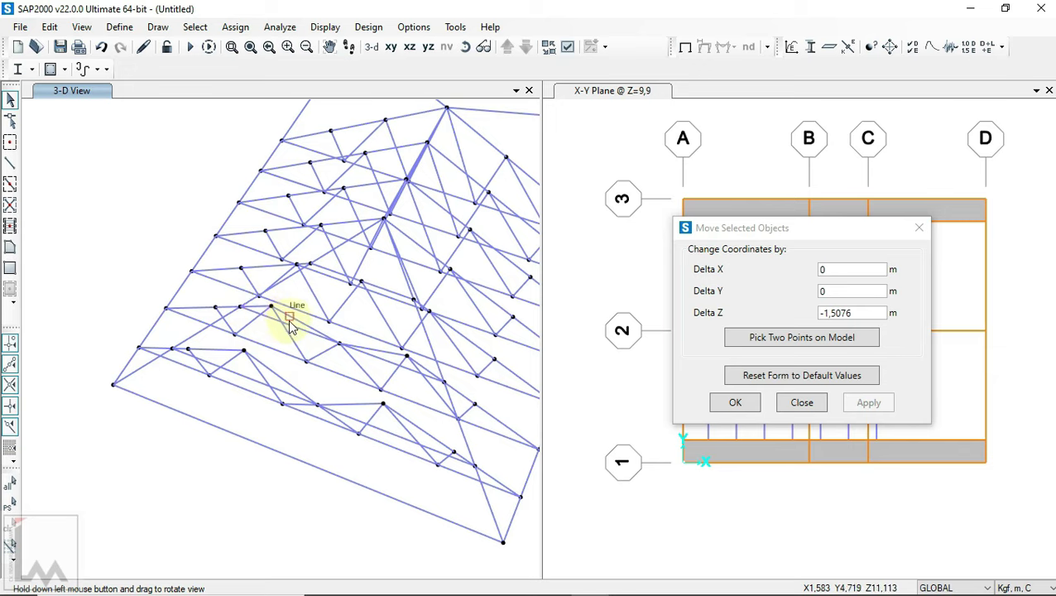
pyautogui.scroll(1, 283, 317)
pyautogui.scroll(-1, 278, 318)
pyautogui.click(10, 163)
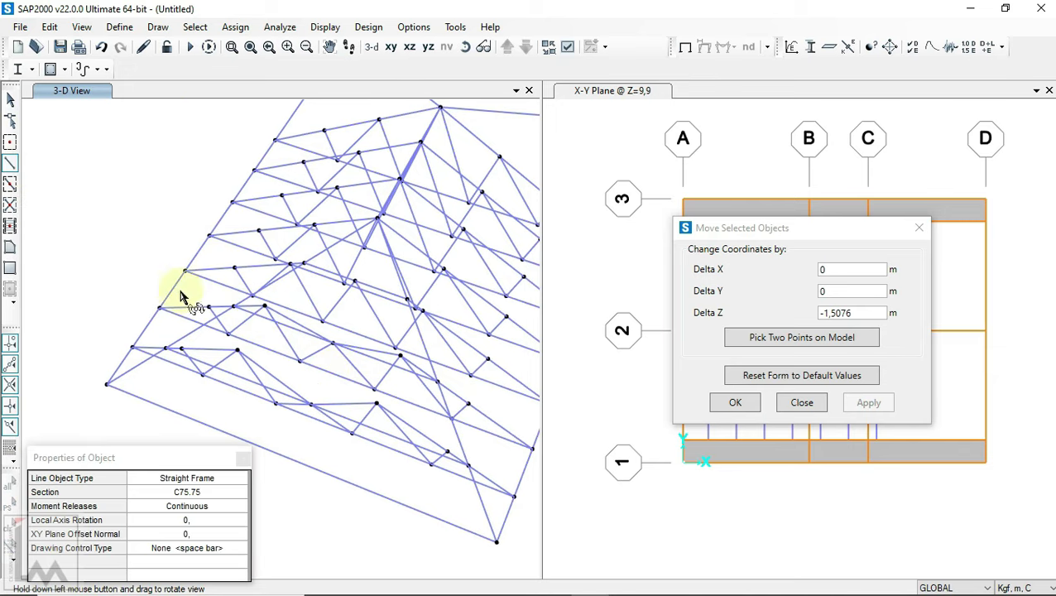
pyautogui.scroll(2, 322, 371)
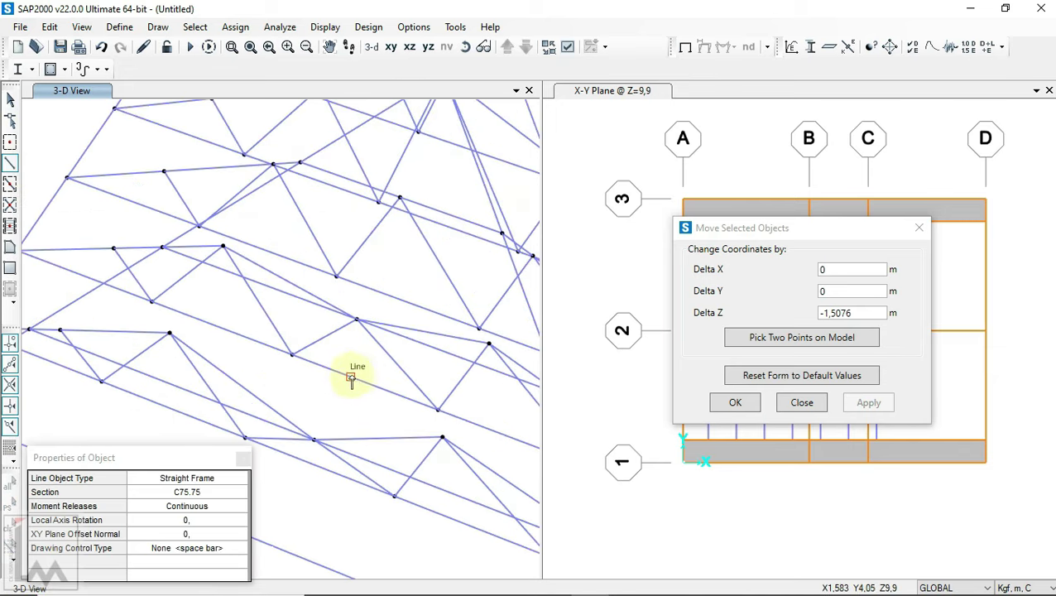
pyautogui.click(364, 381)
pyautogui.click(356, 321)
pyautogui.press('Escape')
# - Shift the new member 1.0833 m in Y and 0.3518 m up onto the top-chord joint
pyautogui.click(10, 99)
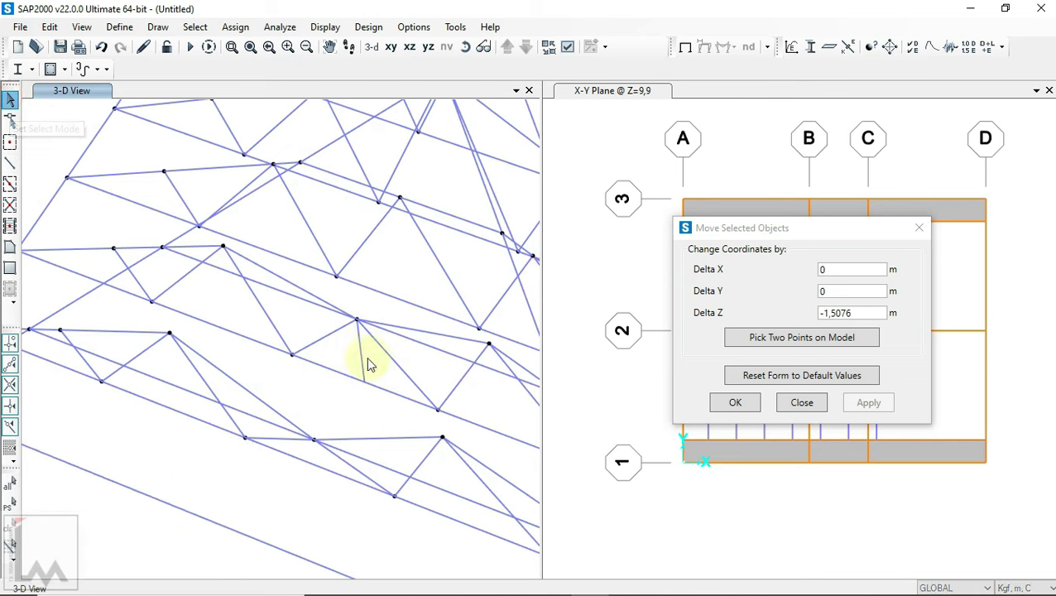
pyautogui.scroll(1, 365, 295)
pyautogui.click(364, 348)
pyautogui.scroll(-1, 294, 350)
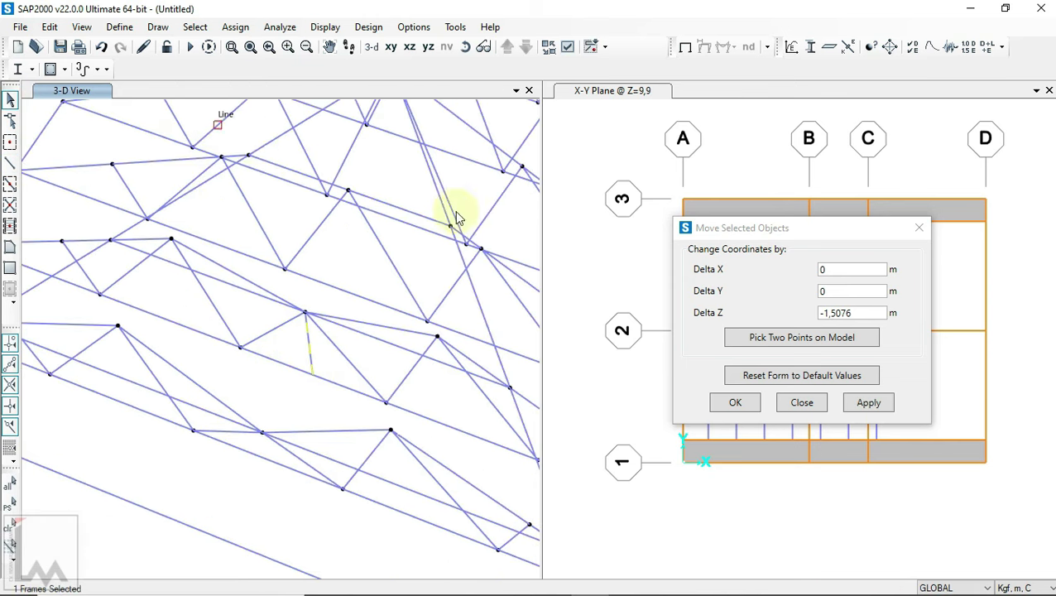
pyautogui.click(762, 339)
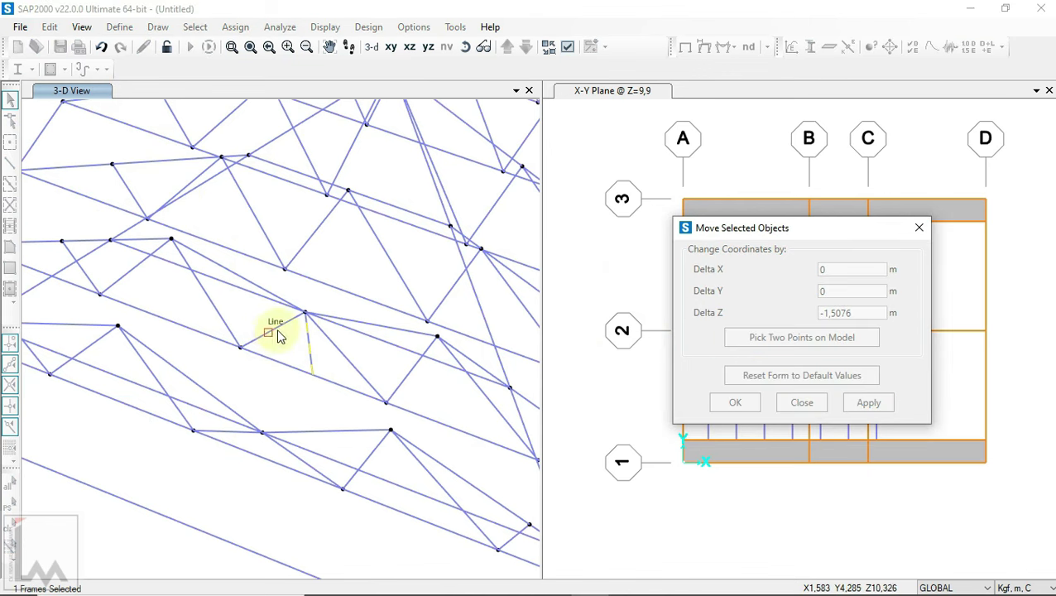
pyautogui.click(171, 239)
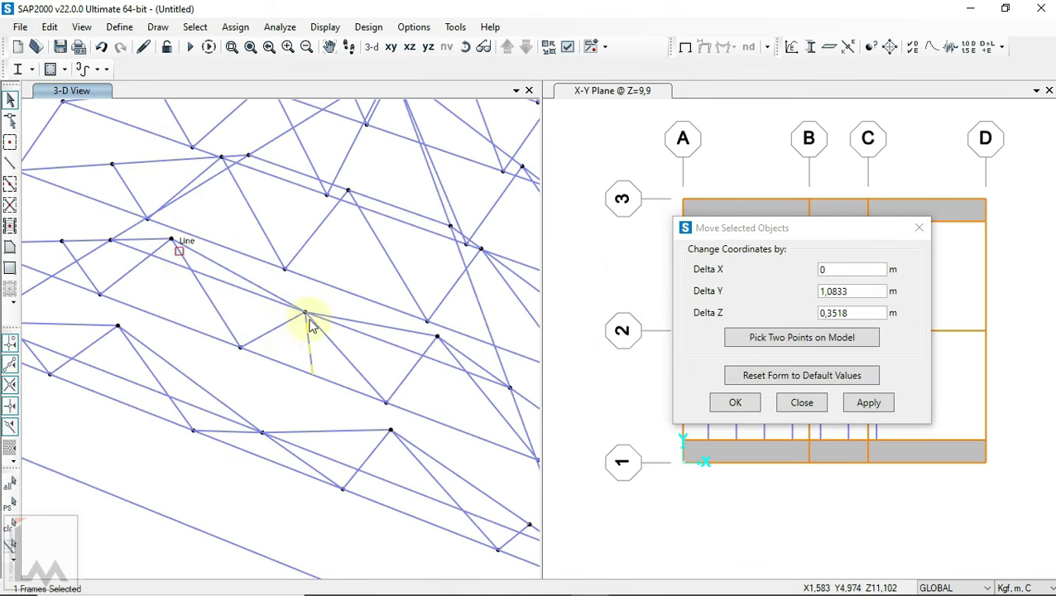
pyautogui.click(857, 409)
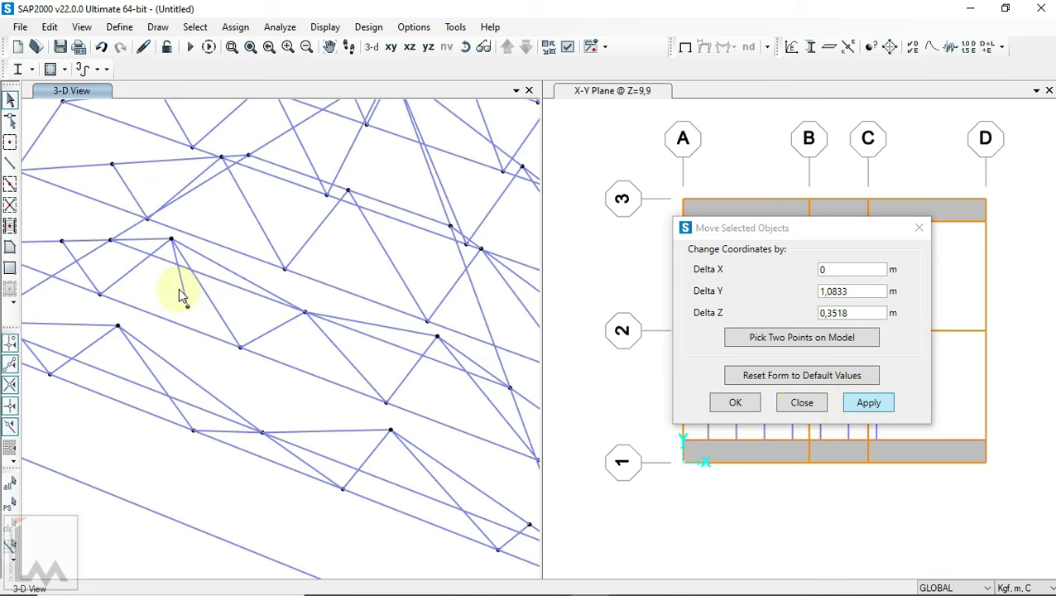
# - Break the short member and the crossing diagonal at their intersection with Divide Frames
pyautogui.scroll(2, 188, 302)
pyautogui.scroll(2, 187, 310)
pyautogui.scroll(2, 166, 285)
pyautogui.click(143, 259)
pyautogui.click(155, 282)
pyautogui.click(50, 27)
pyautogui.moveTo(85, 306)
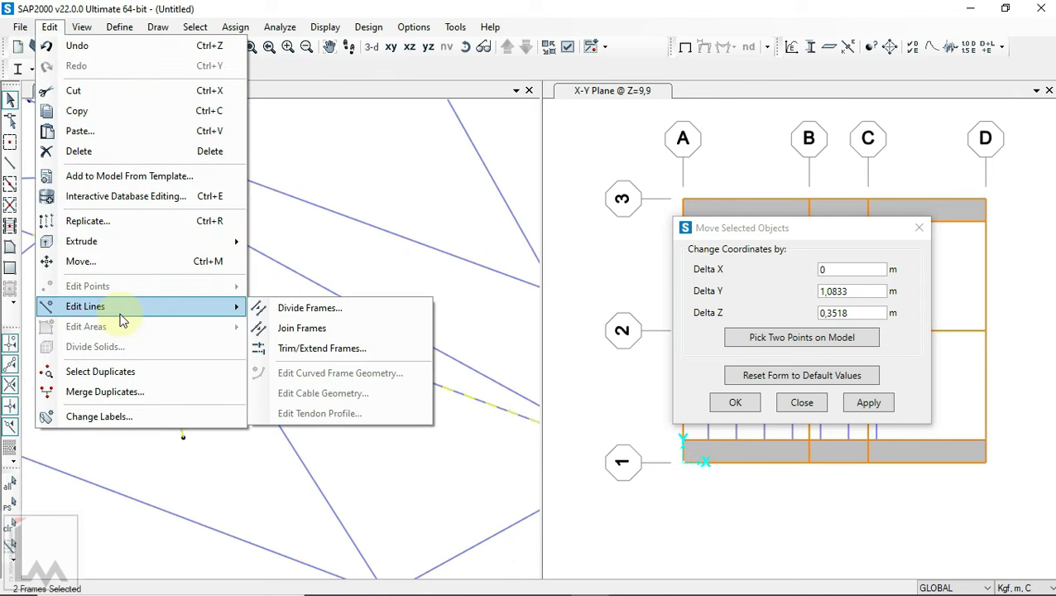
pyautogui.click(309, 308)
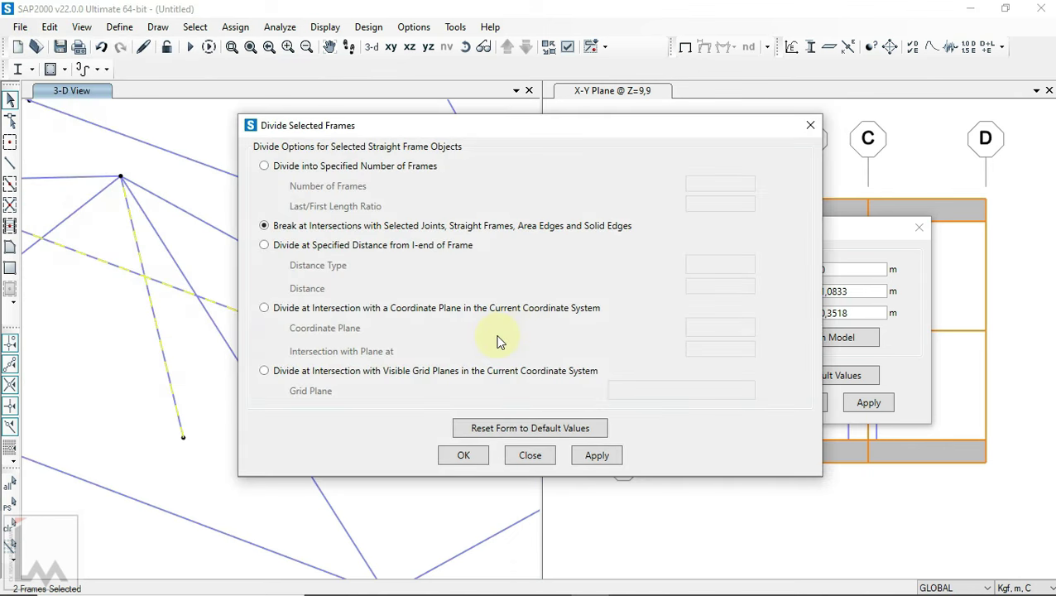
pyautogui.click(465, 456)
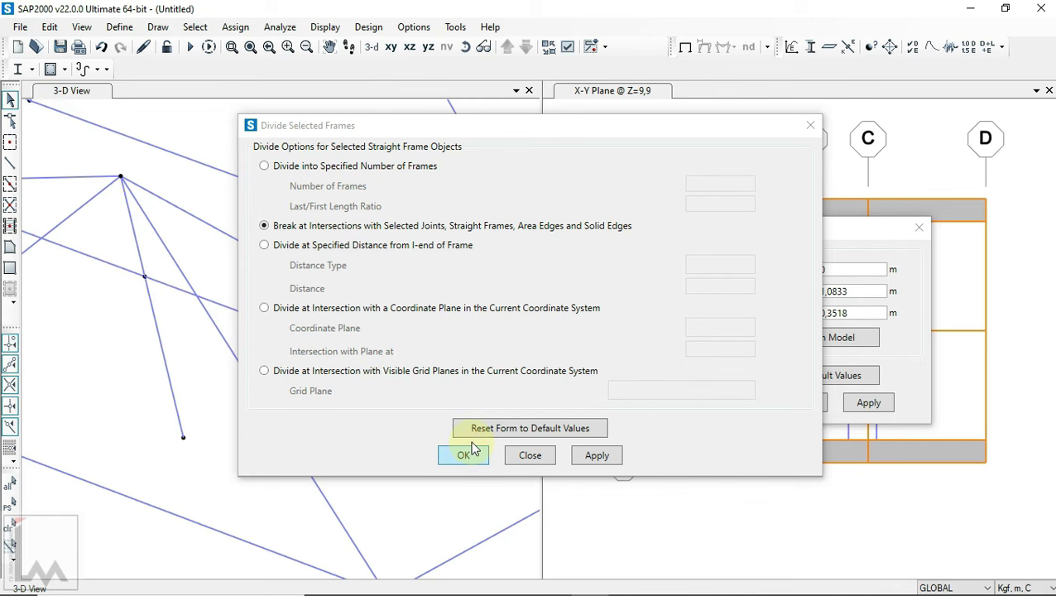
pyautogui.scroll(-2, 113, 301)
pyautogui.scroll(2, 123, 271)
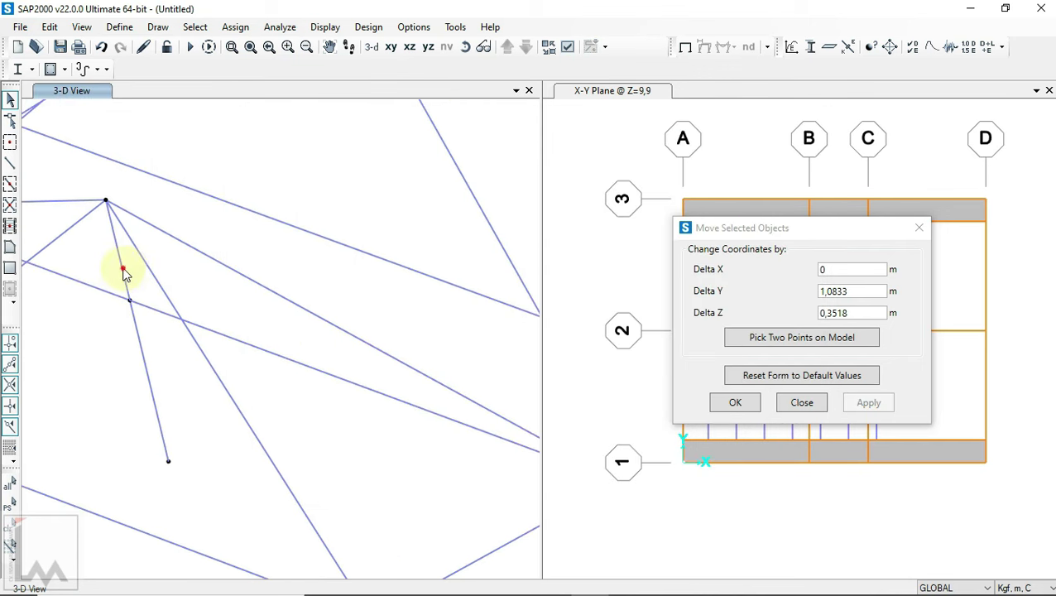
pyautogui.scroll(-1, 125, 275)
pyautogui.scroll(-1, 125, 276)
pyautogui.scroll(-1, 125, 246)
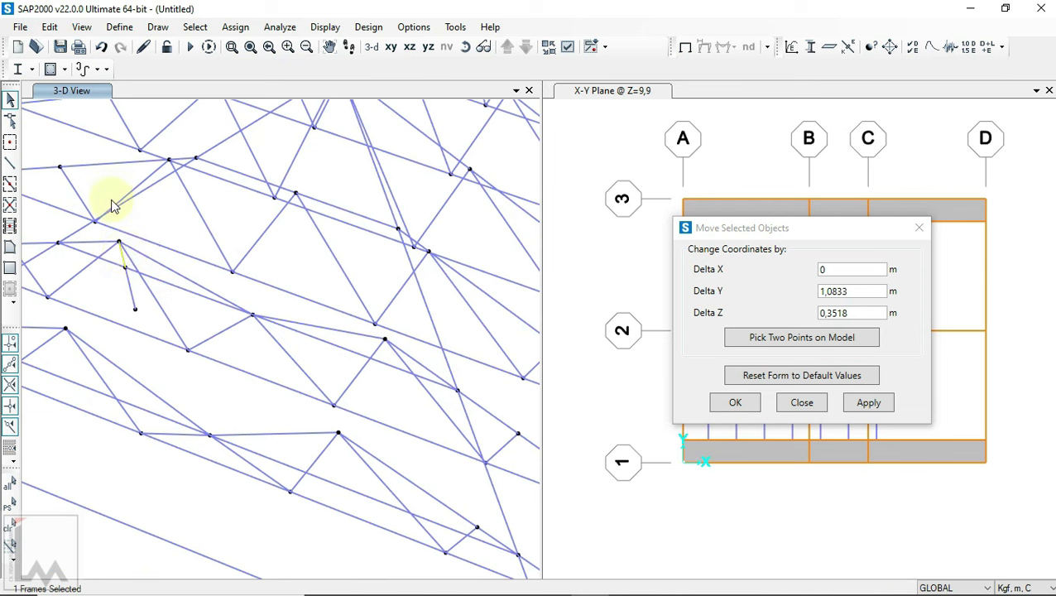
# - Replicate the short member once at -2.1667 m in Y into the next panel
pyautogui.click(51, 28)
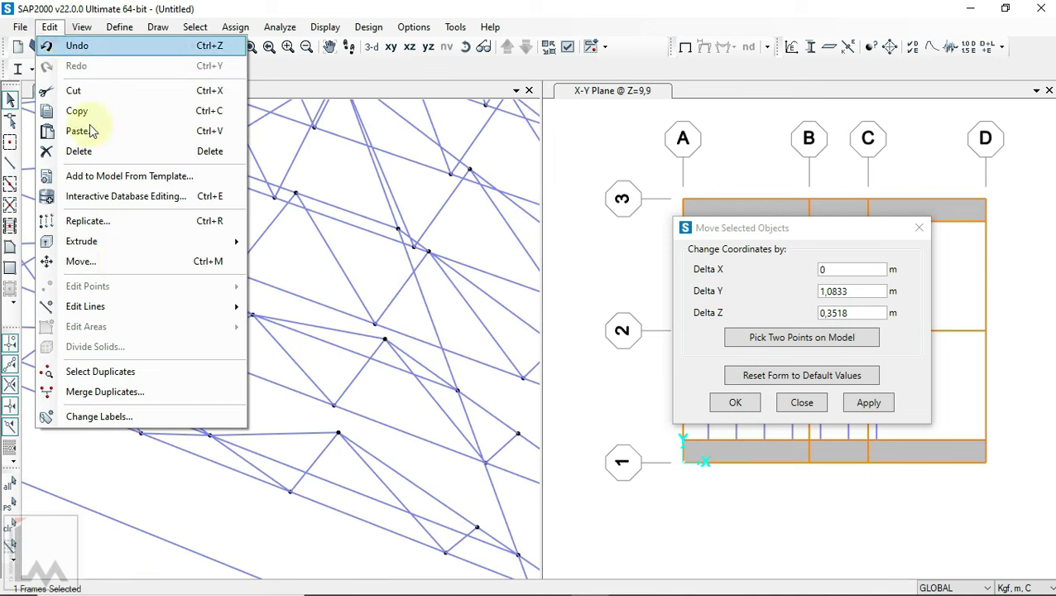
pyautogui.click(115, 225)
pyautogui.moveTo(463, 124)
pyautogui.mouseDown()
pyautogui.moveTo(196, 371)
pyautogui.moveTo(167, 375)
pyautogui.mouseUp()
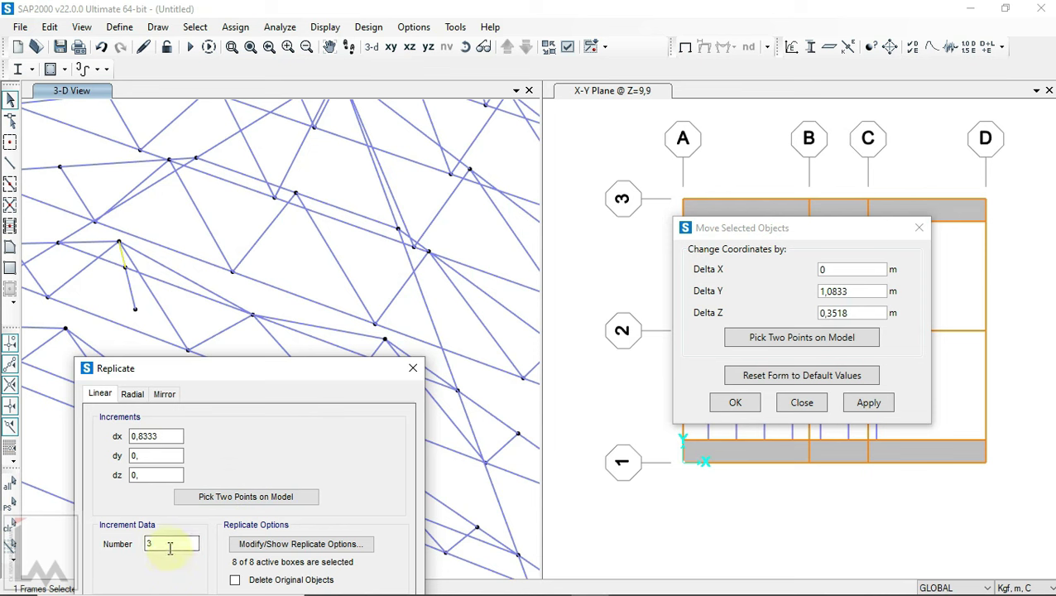
pyautogui.click(265, 496)
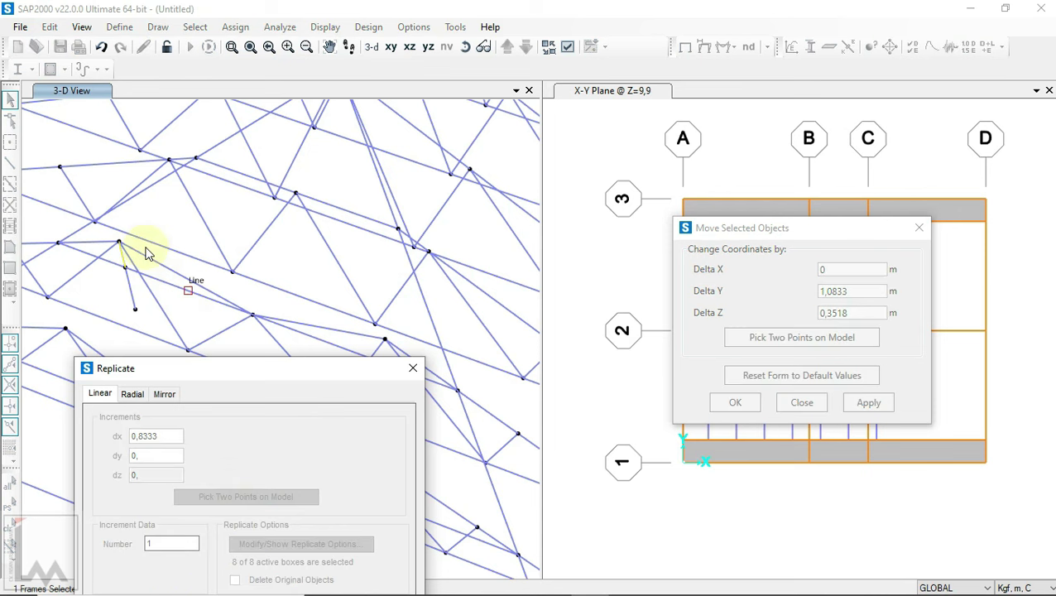
pyautogui.click(118, 242)
pyautogui.click(378, 337)
pyautogui.scroll(-2, 353, 247)
pyautogui.scroll(-1, 347, 290)
pyautogui.moveTo(312, 373); pyautogui.dragTo(332, 187)
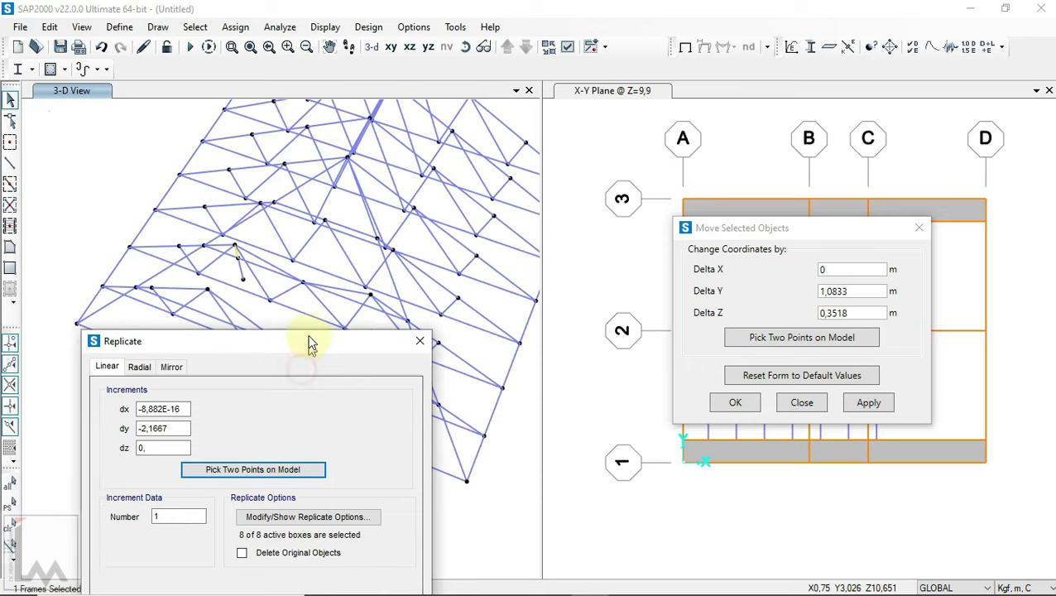
pyautogui.click(340, 504)
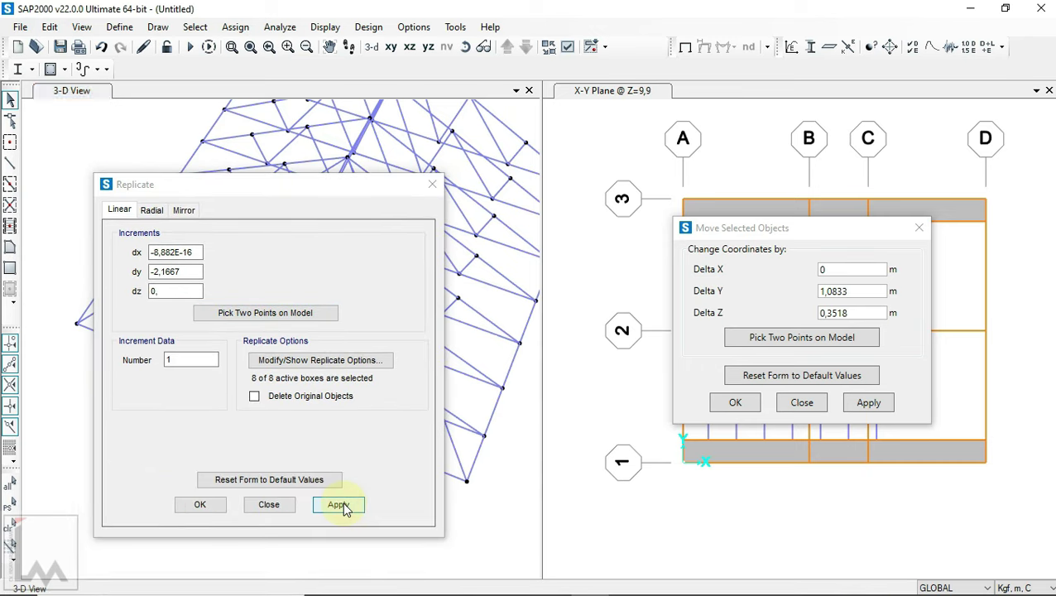
pyautogui.click(201, 505)
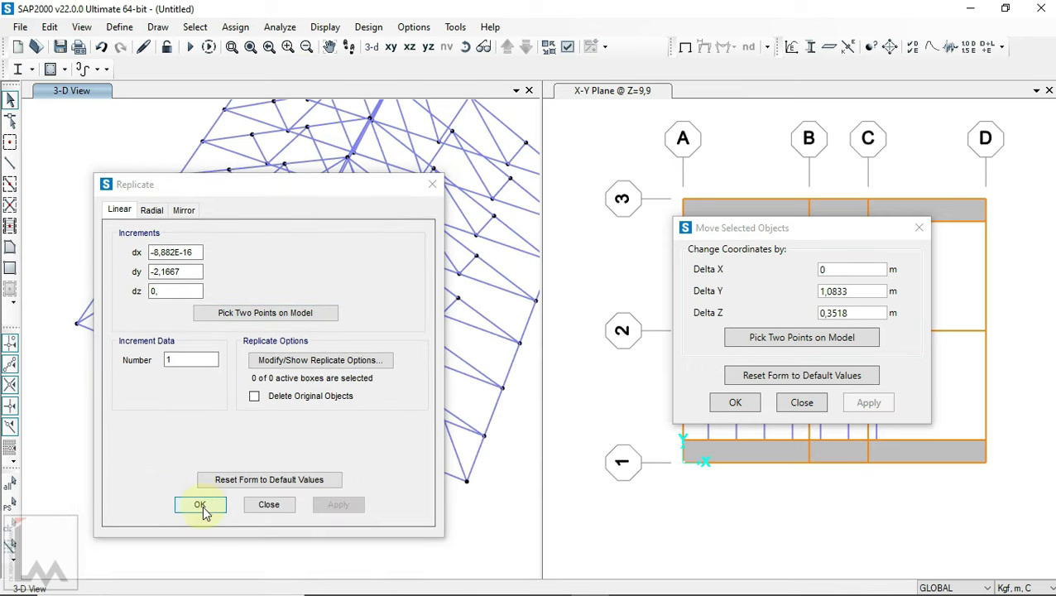
# - Inspect the copied member and move the Replicate window out of the model view
pyautogui.moveTo(374, 189); pyautogui.dragTo(819, 283)
pyautogui.scroll(2, 365, 318)
pyautogui.scroll(2, 365, 405)
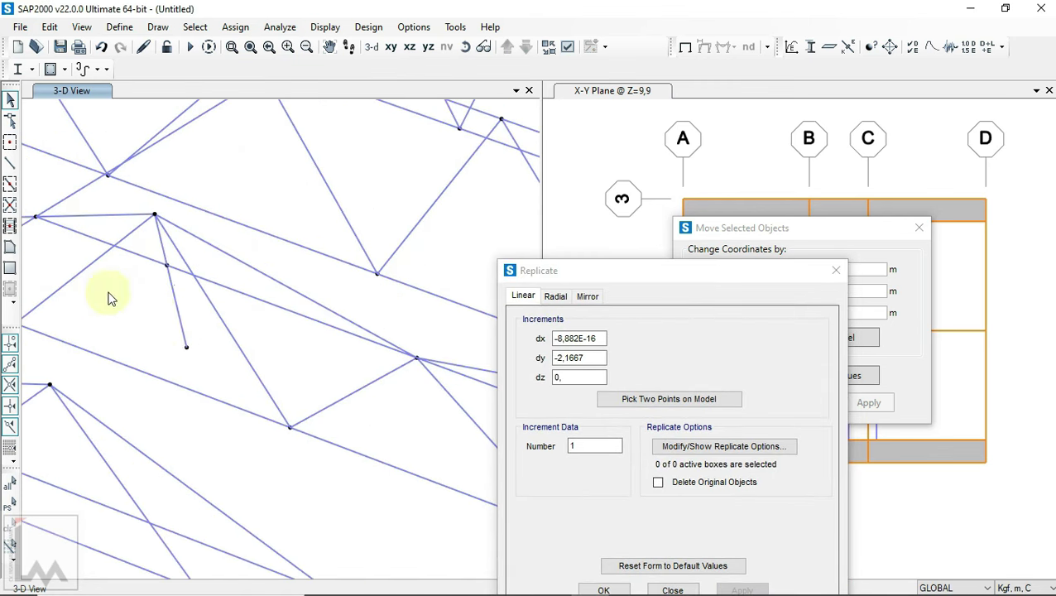
pyautogui.moveTo(189, 324); pyautogui.dragTo(172, 372)
pyautogui.click(173, 370)
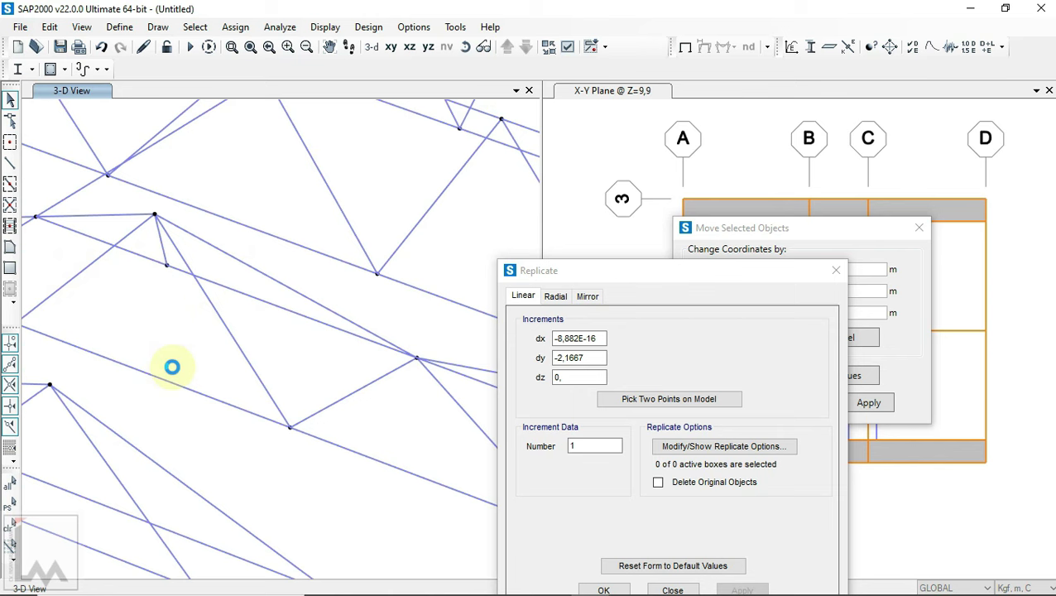
pyautogui.click(608, 270)
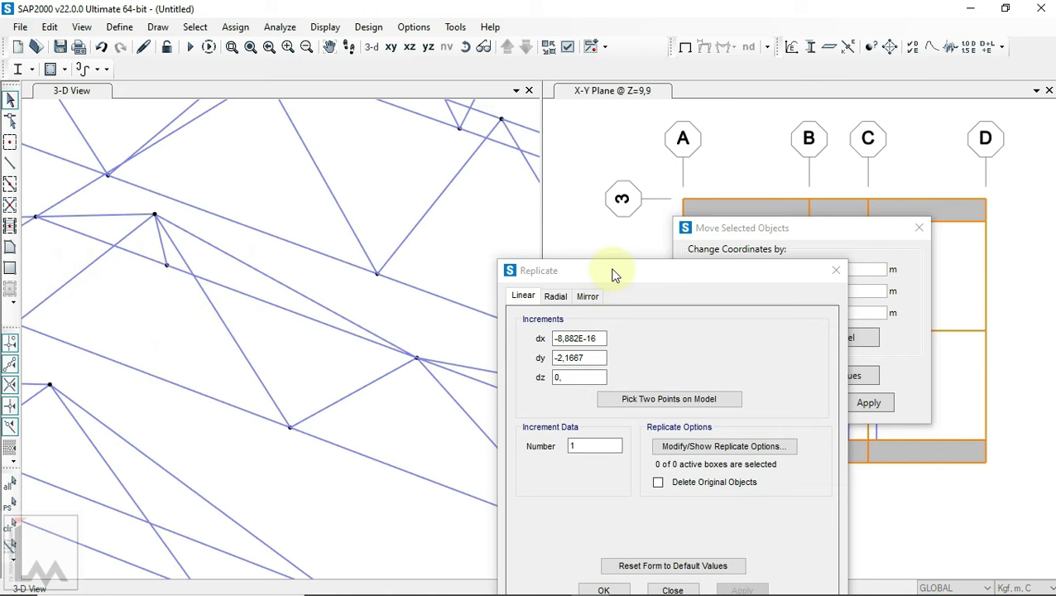
pyautogui.moveTo(614, 273); pyautogui.dragTo(638, 473)
pyautogui.scroll(2, 147, 206)
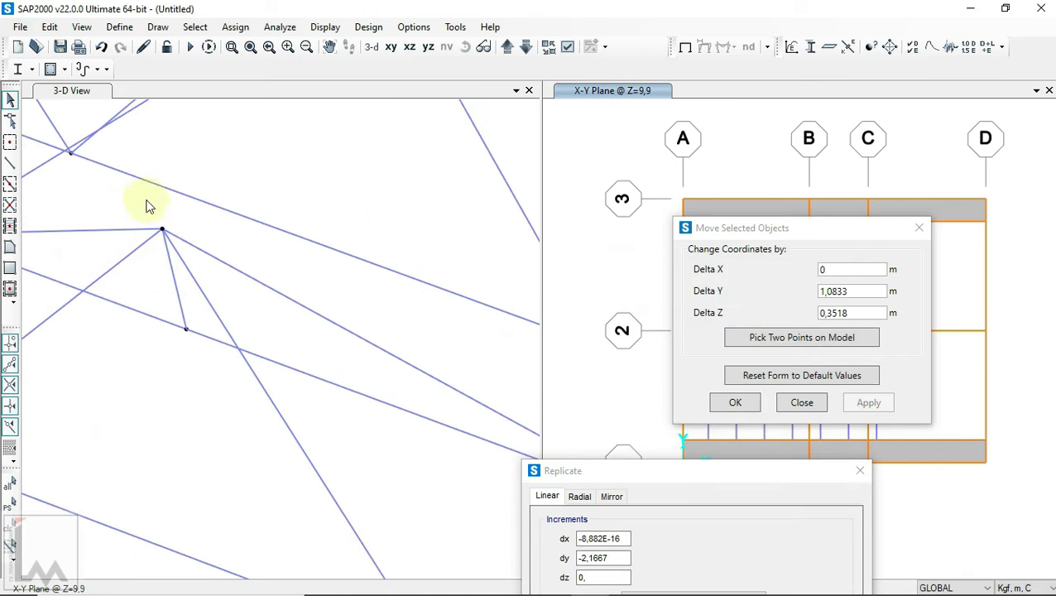
# - Lower the first truss joint by 0.3518 m onto the chord line below
pyautogui.scroll(-1, 146, 287)
pyautogui.scroll(-1, 188, 322)
pyautogui.scroll(-1, 461, 429)
pyautogui.scroll(1, 438, 409)
pyautogui.click(418, 391)
pyautogui.scroll(-1, 401, 377)
pyautogui.scroll(-1, 441, 337)
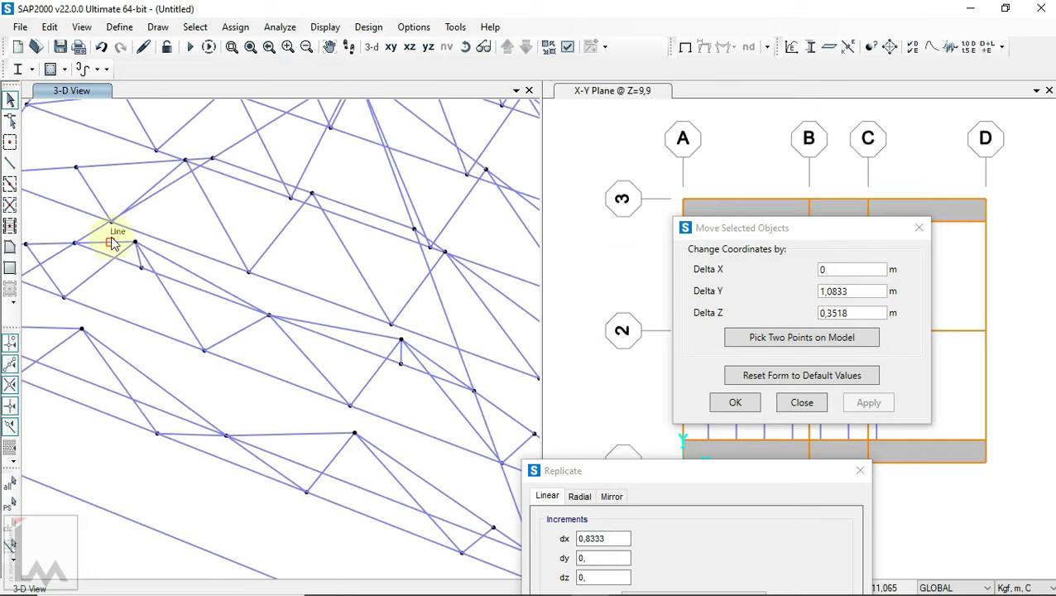
pyautogui.scroll(2, 148, 230)
pyautogui.scroll(-1, 150, 240)
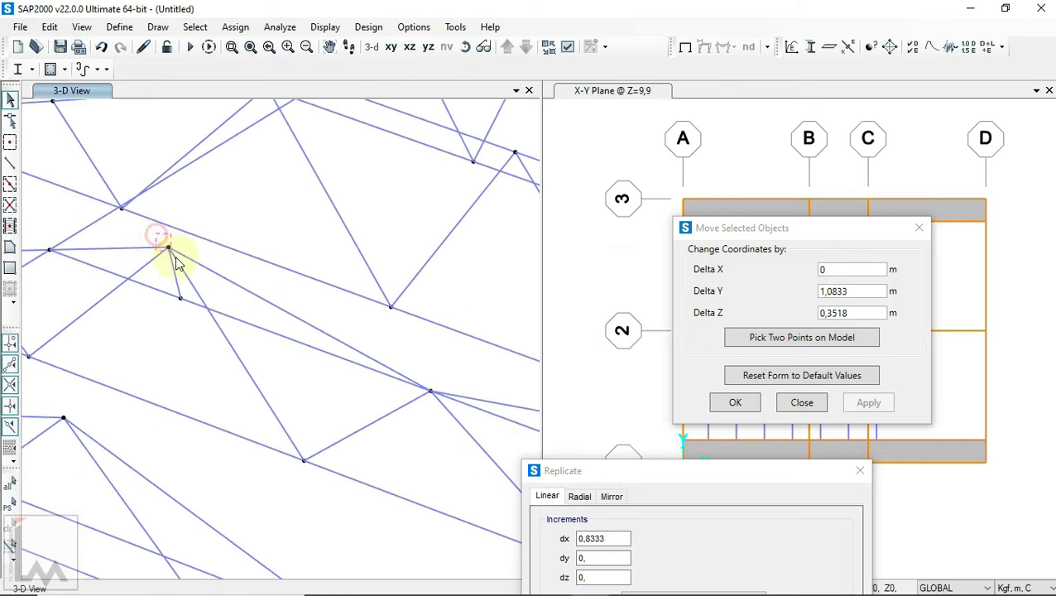
pyautogui.click(168, 246)
pyautogui.click(827, 338)
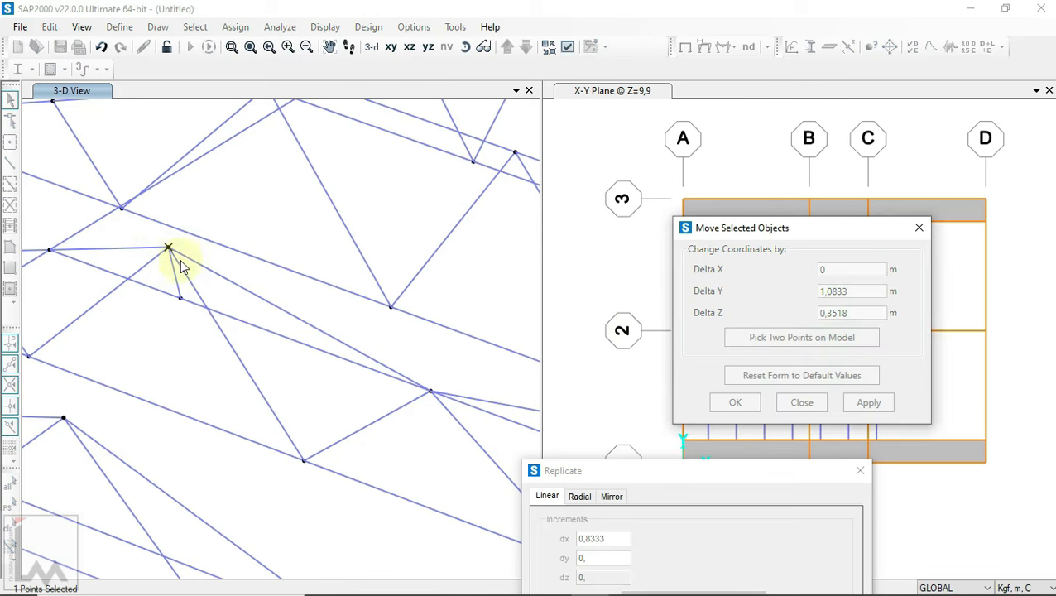
pyautogui.click(170, 248)
pyautogui.click(181, 297)
pyautogui.click(882, 404)
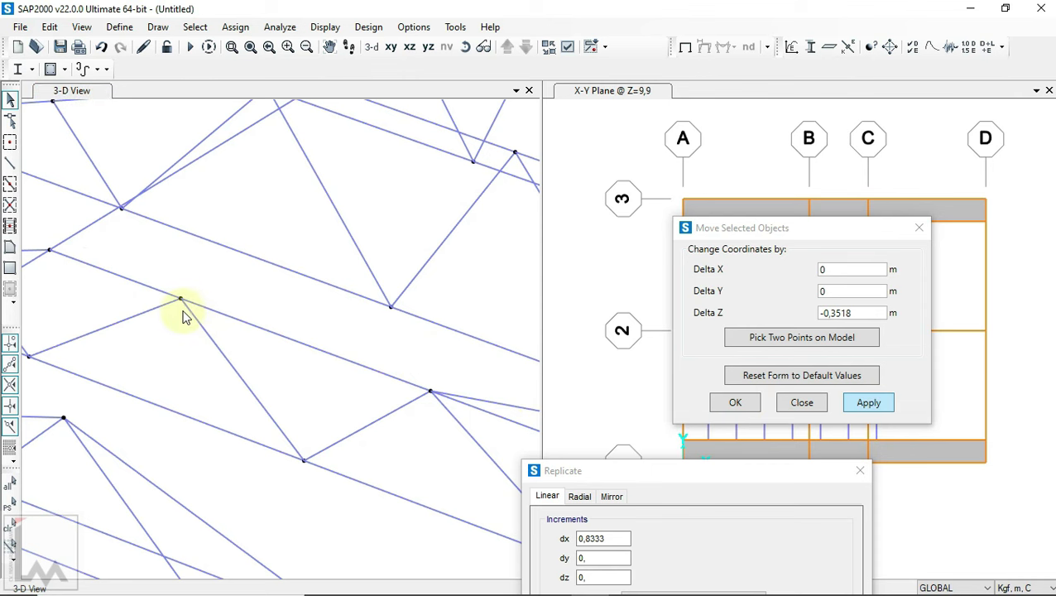
# - Lower the second joint by 0.3518 m in Z as well
pyautogui.scroll(-1, 184, 307)
pyautogui.scroll(-1, 451, 405)
pyautogui.scroll(1, 450, 408)
pyautogui.scroll(1, 445, 412)
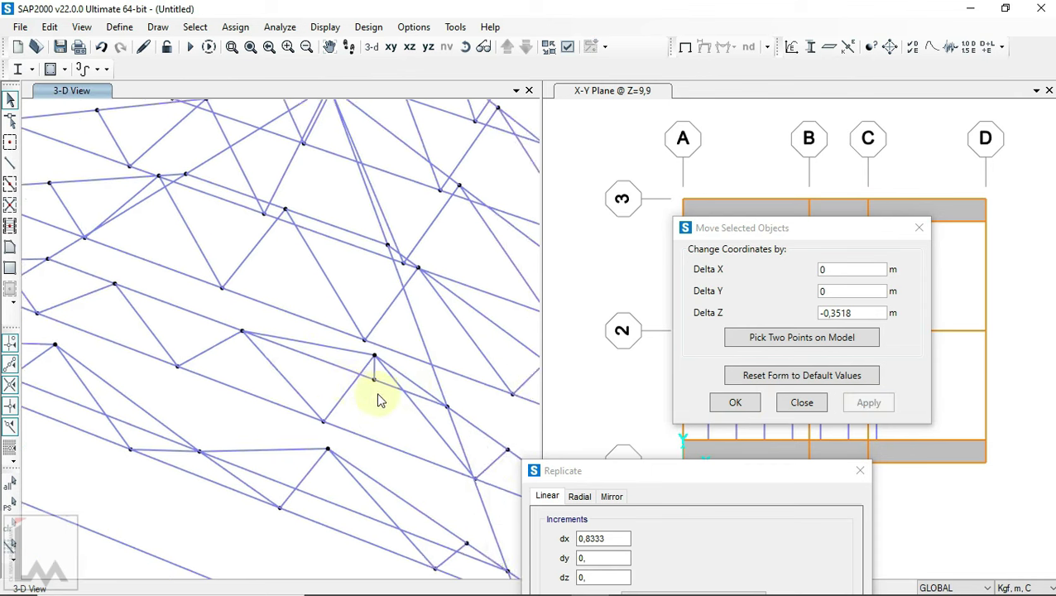
pyautogui.scroll(1, 380, 397)
pyautogui.scroll(1, 384, 365)
pyautogui.click(338, 338)
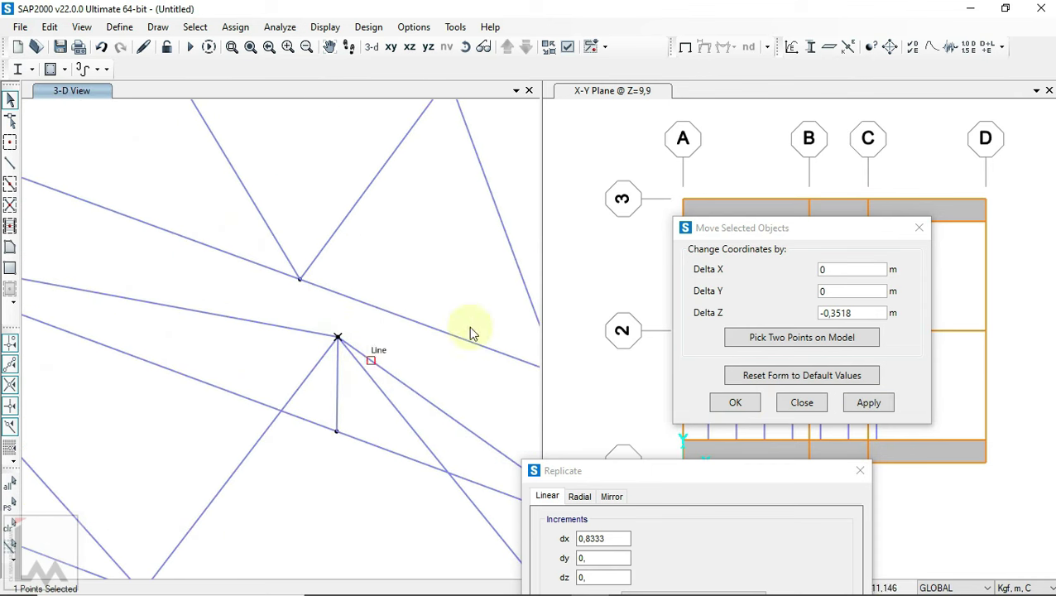
pyautogui.click(775, 337)
pyautogui.click(338, 337)
pyautogui.click(338, 432)
pyautogui.scroll(-1, 252, 259)
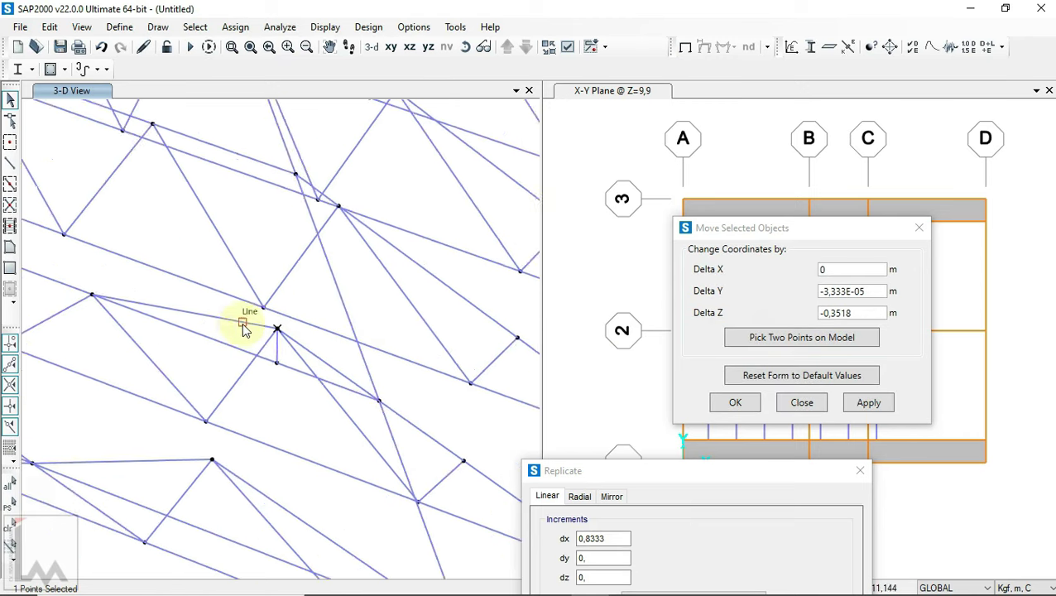
pyautogui.scroll(-1, 252, 259)
pyautogui.click(868, 402)
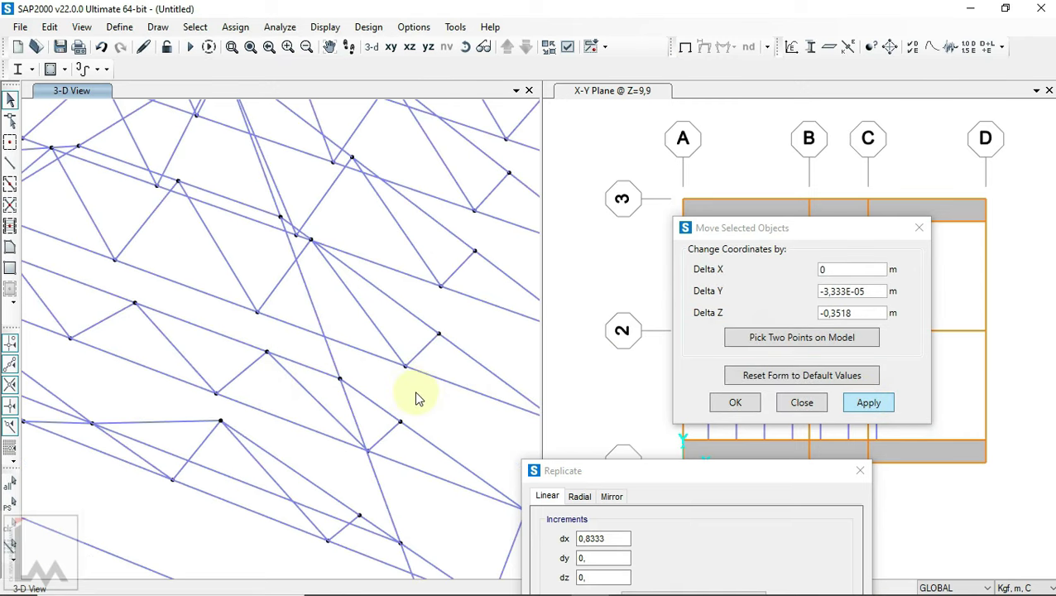
# - Select and inspect the long chord member, then clear the selection
pyautogui.scroll(-1, 424, 396)
pyautogui.scroll(-1, 425, 395)
pyautogui.scroll(1, 329, 380)
pyautogui.scroll(-1, 394, 387)
pyautogui.scroll(2, 384, 381)
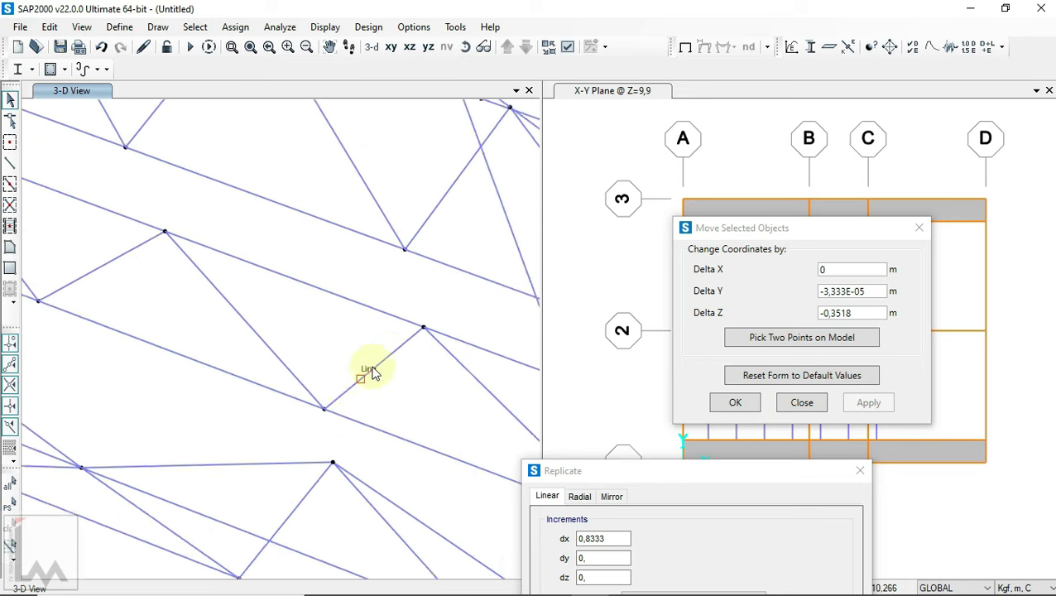
pyautogui.click(337, 332)
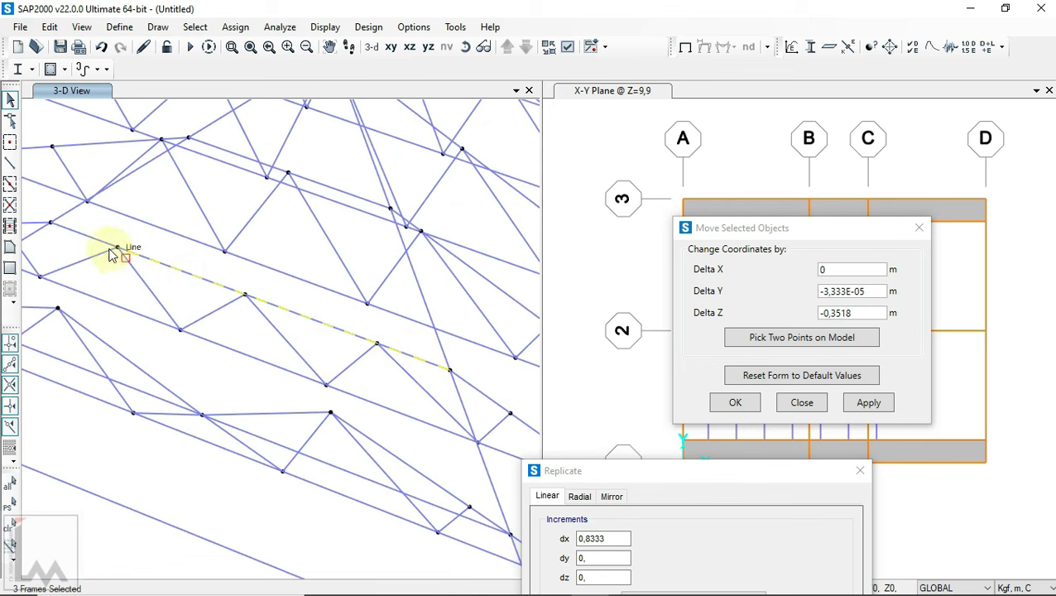
pyautogui.hotkey('ctrl', 'q')
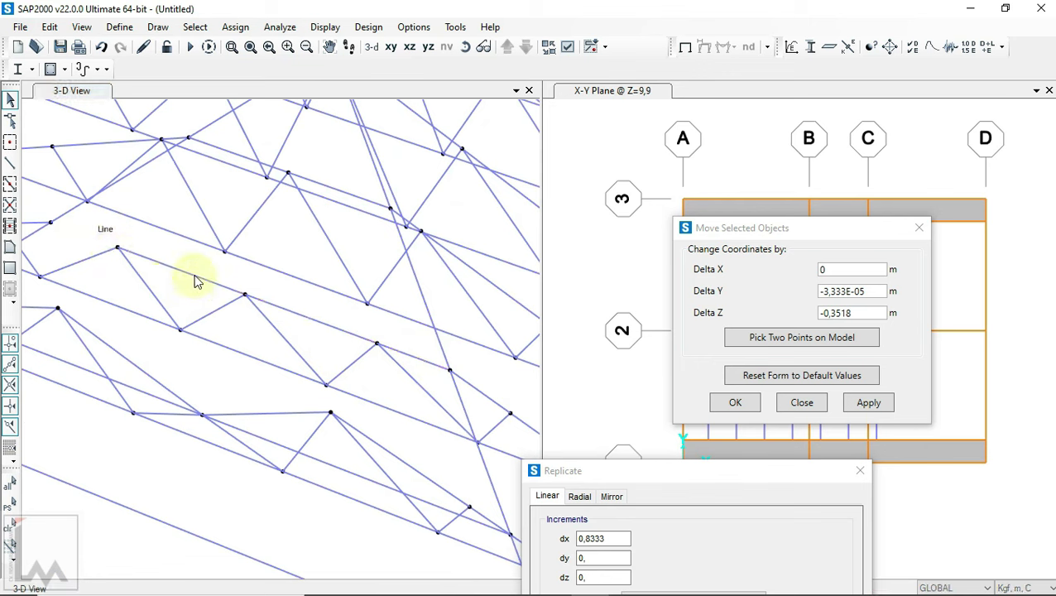
pyautogui.click(331, 324)
# - Draw a frame between two joints, then delete the long chord member and undo the deletion
pyautogui.click(10, 163)
pyautogui.click(116, 247)
pyautogui.click(50, 222)
pyautogui.click(10, 98)
pyautogui.click(335, 328)
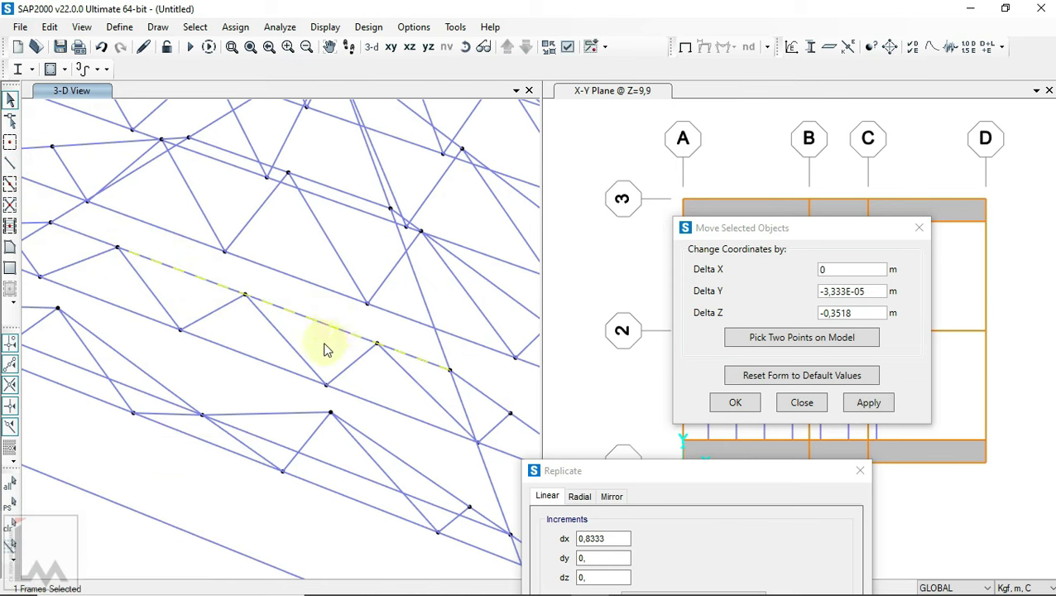
pyautogui.hotkey('ctrl', 'q')
pyautogui.hotkey('ctrl', 'z')
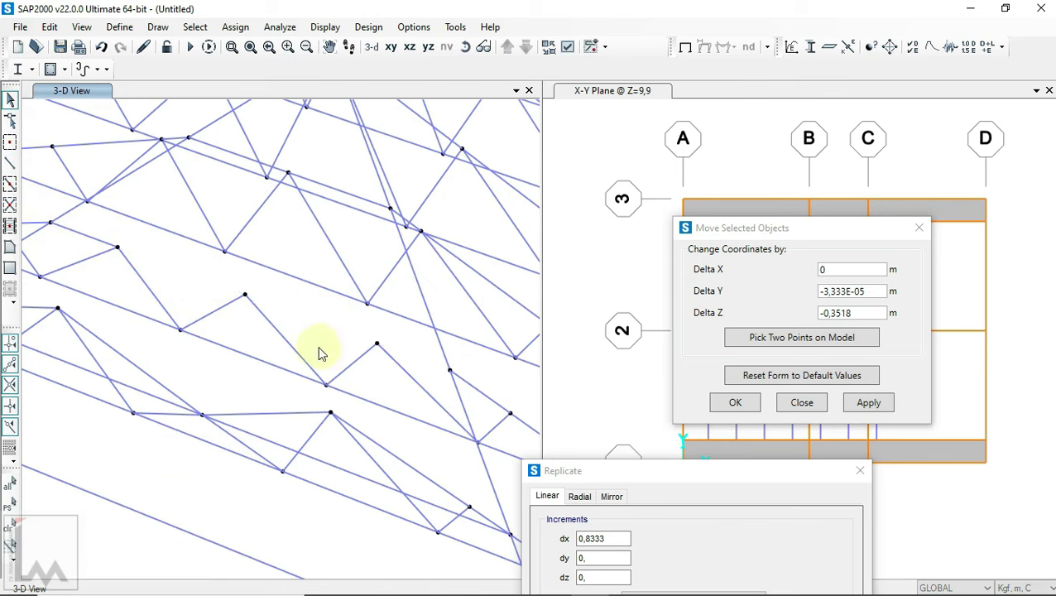
pyautogui.click(100, 49)
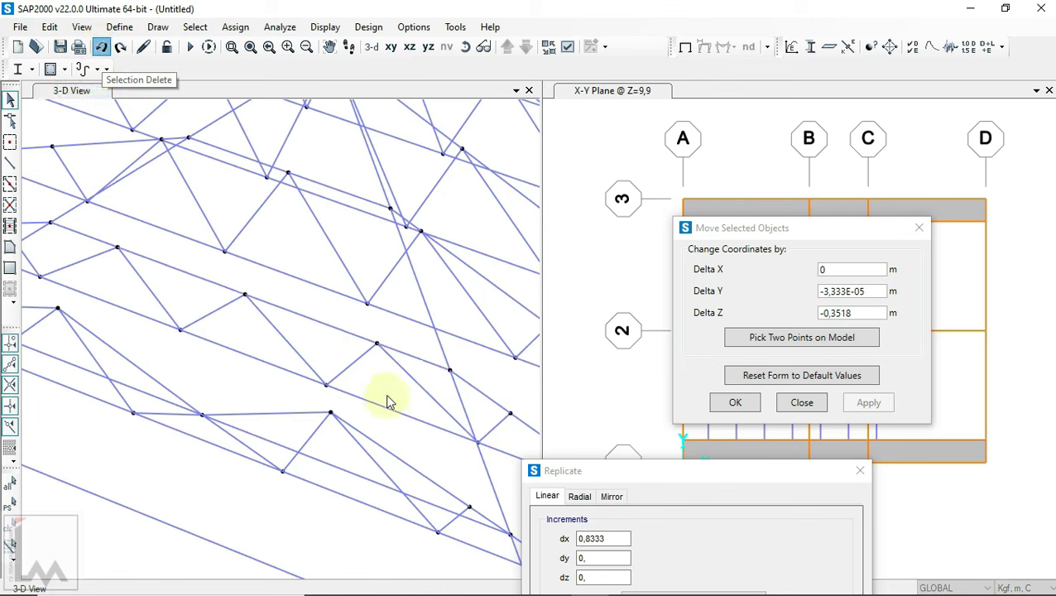
# - Draw a short vertical C75.75 member from the upper joint down to the lower chord midpoint
pyautogui.scroll(-1, 386, 380)
pyautogui.scroll(-1, 400, 300)
pyautogui.scroll(-1, 406, 320)
pyautogui.scroll(1, 236, 288)
pyautogui.scroll(1, 123, 247)
pyautogui.scroll(2, 170, 305)
pyautogui.scroll(-1, 235, 286)
pyautogui.scroll(1, 226, 295)
pyautogui.scroll(1, 210, 308)
pyautogui.scroll(-2, 142, 299)
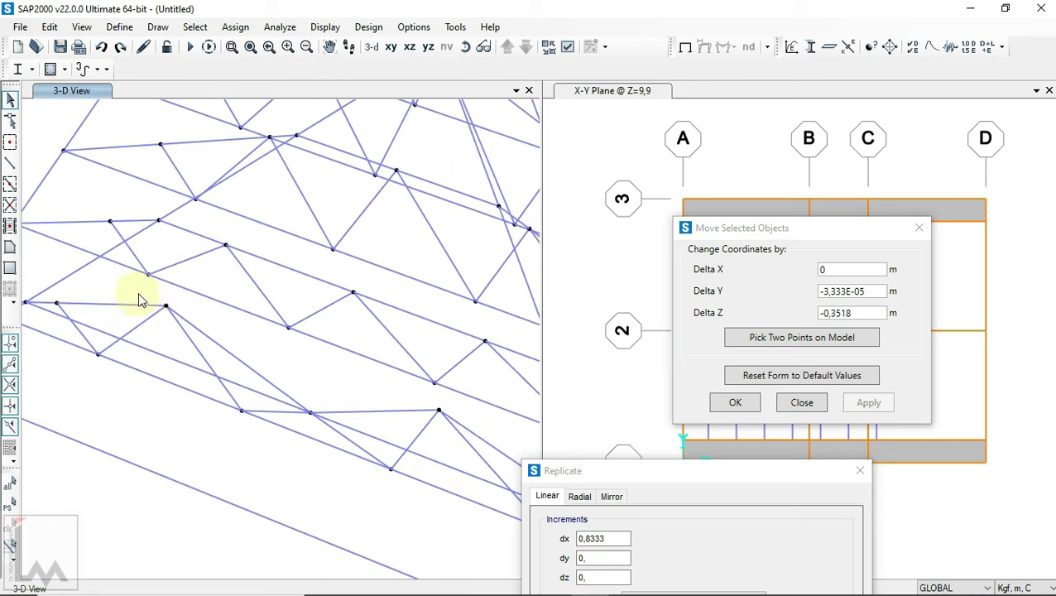
pyautogui.click(10, 163)
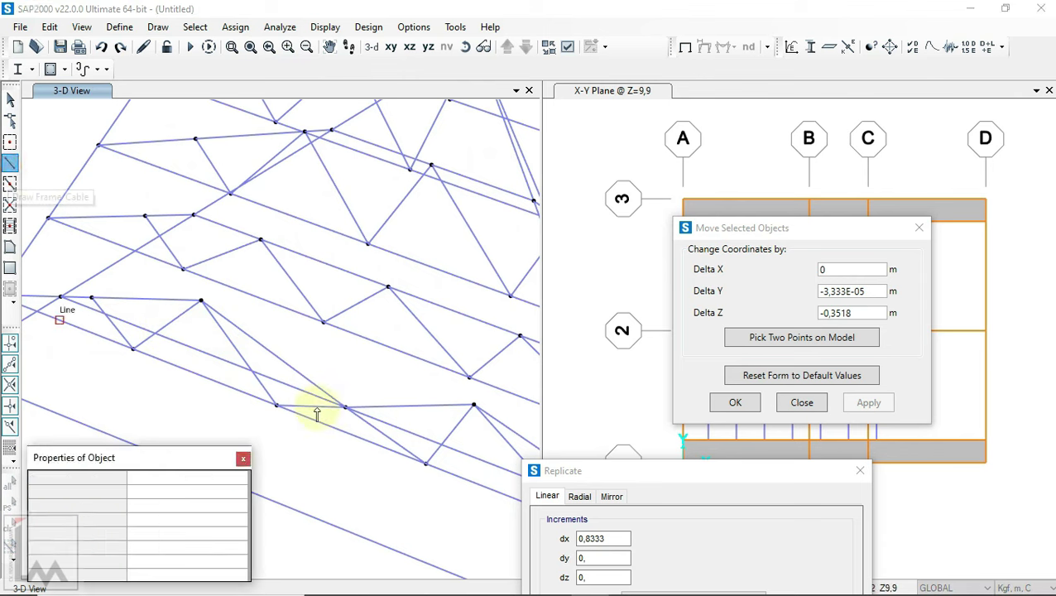
pyautogui.click(388, 287)
pyautogui.scroll(-1, 387, 354)
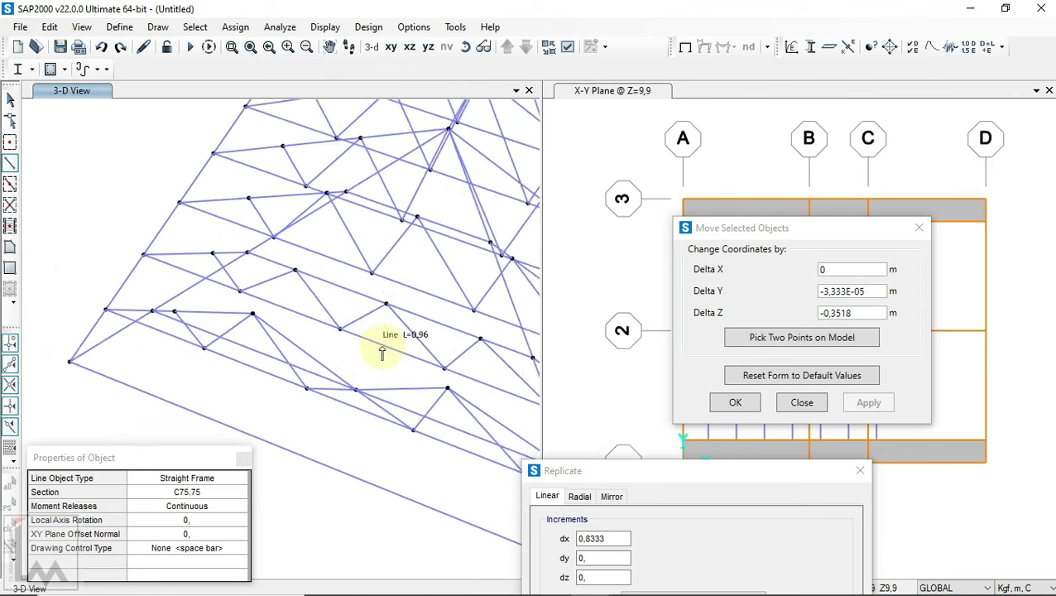
pyautogui.scroll(-1, 383, 354)
pyautogui.click(389, 348)
pyautogui.scroll(1, 393, 352)
pyautogui.press('Escape')
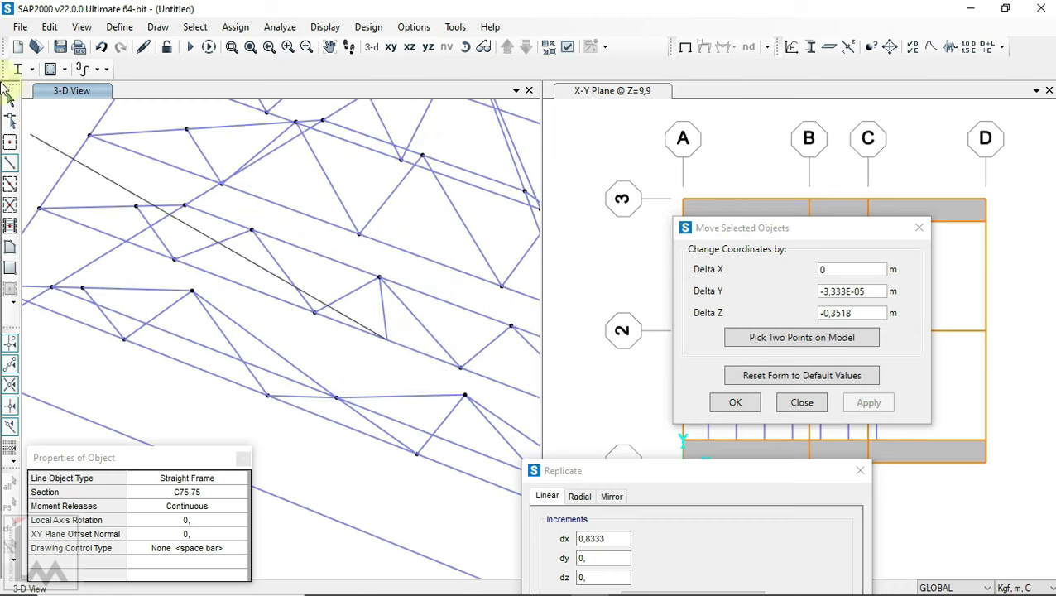
pyautogui.click(382, 308)
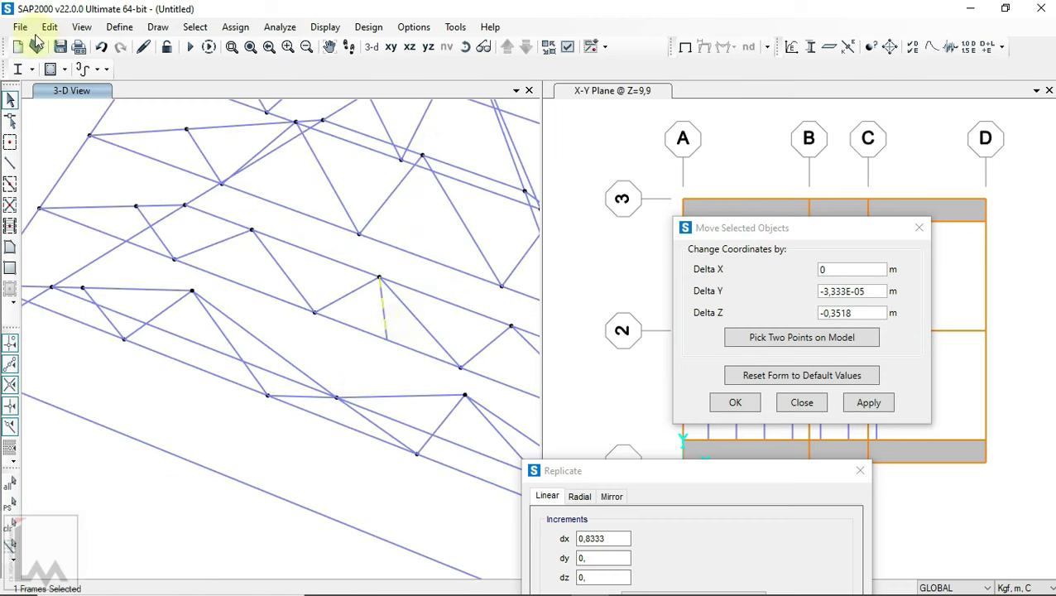
# - Replicate the vertical member into one panel with offsets dx -0.8333, dy 1.0833, dz 0.3518
pyautogui.click(50, 27)
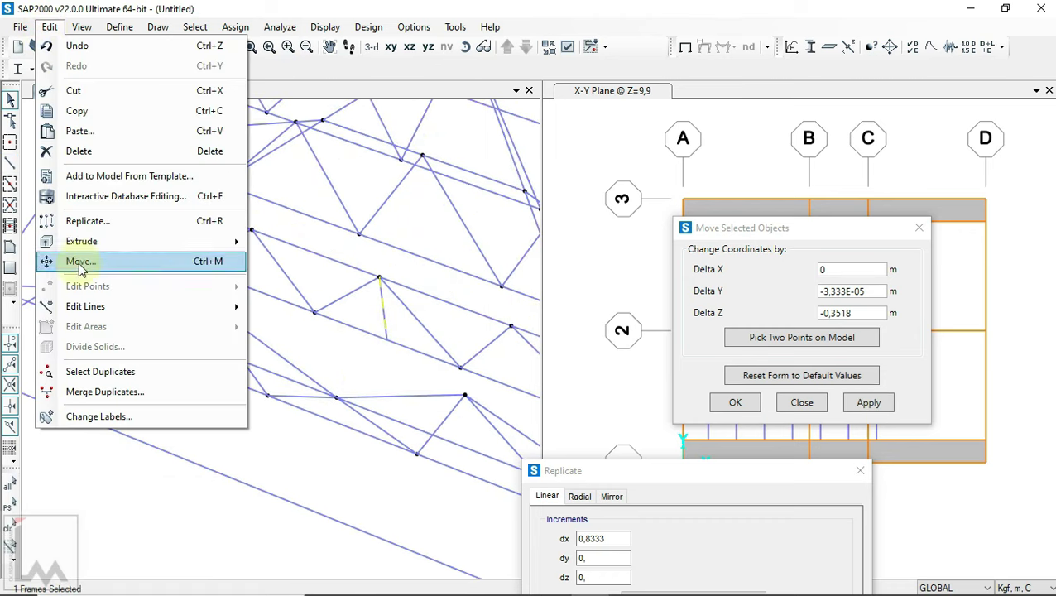
pyautogui.click(88, 221)
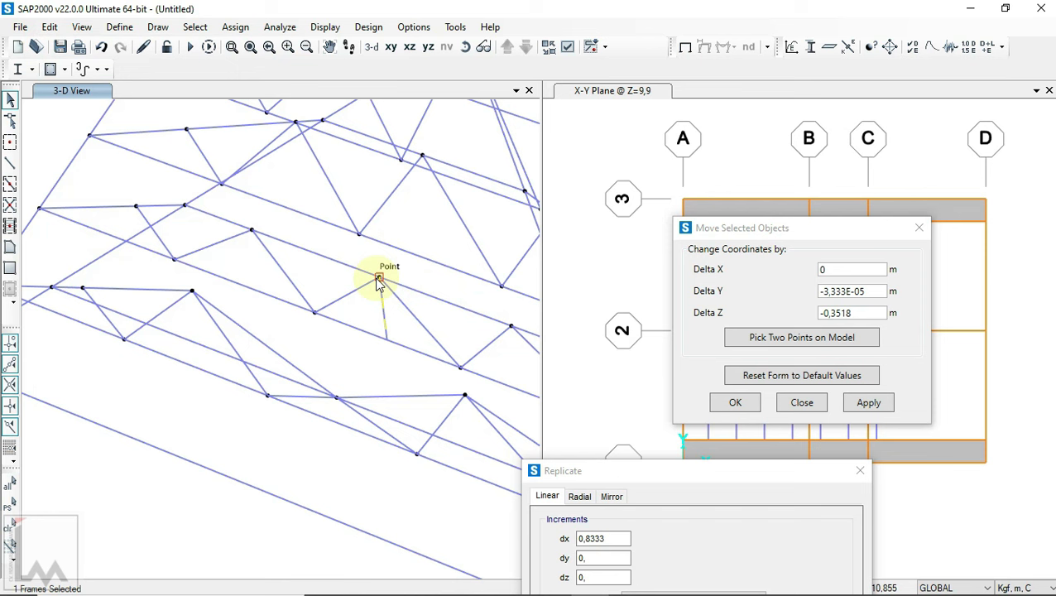
pyautogui.click(609, 470)
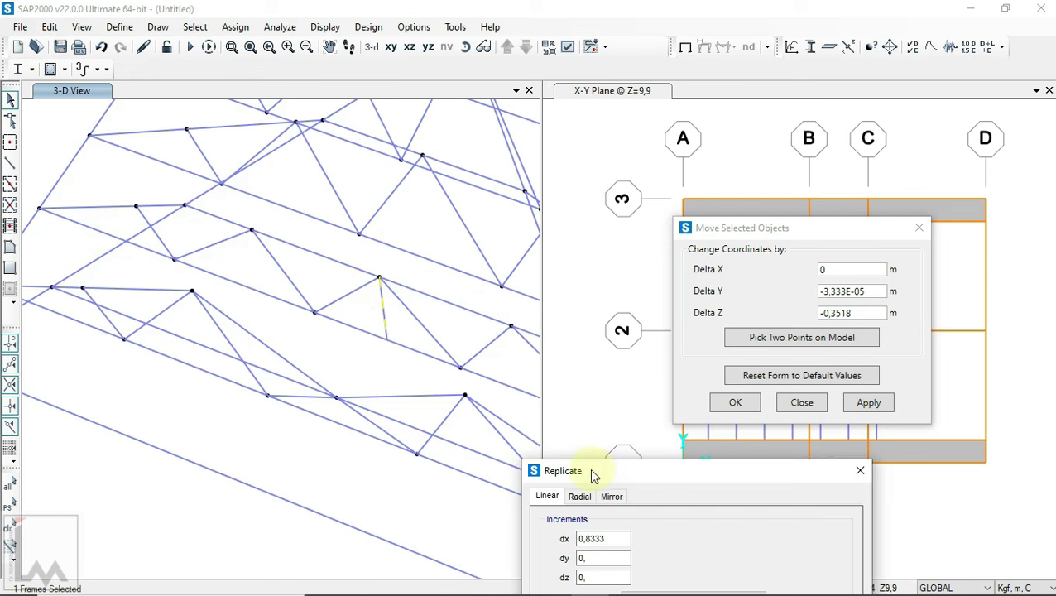
pyautogui.moveTo(593, 470); pyautogui.dragTo(700, 168)
pyautogui.click(801, 297)
pyautogui.click(379, 276)
pyautogui.click(192, 290)
pyautogui.click(879, 489)
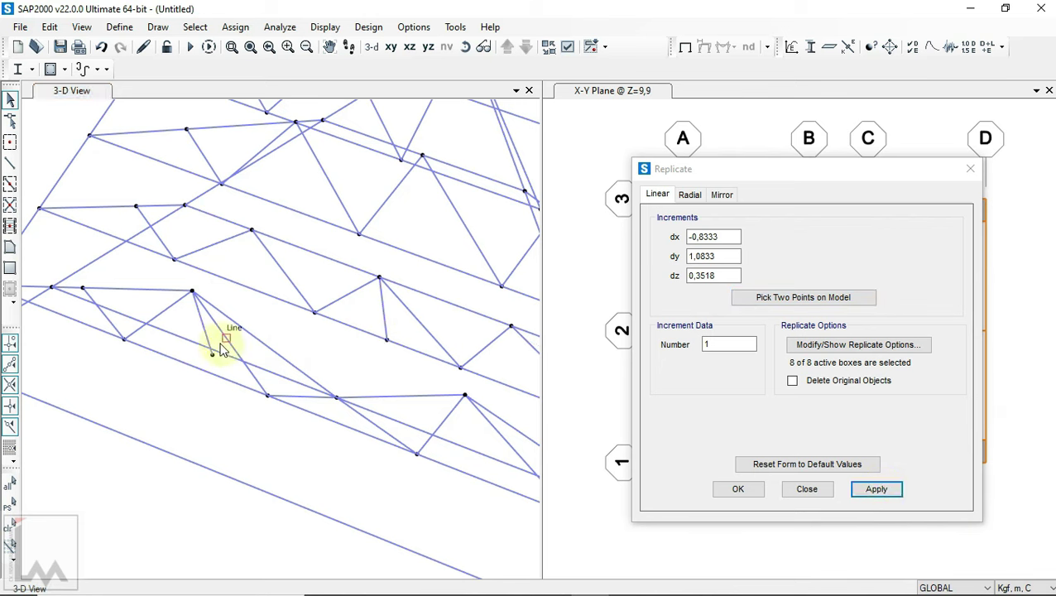
# - Copy the vertical member into the opposite panel with dy -1.0833
pyautogui.click(383, 327)
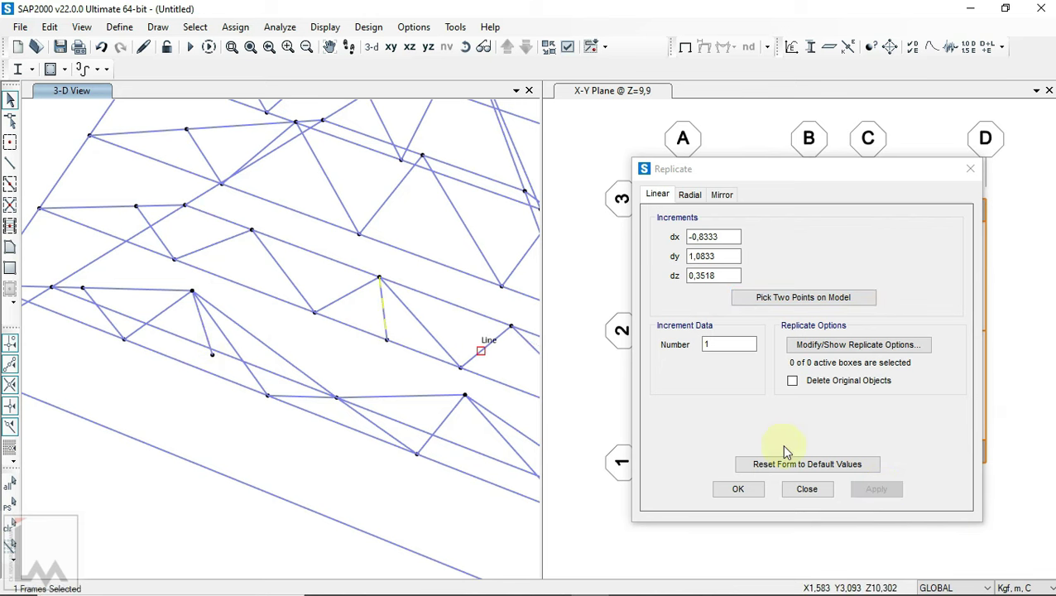
pyautogui.click(822, 298)
pyautogui.click(378, 277)
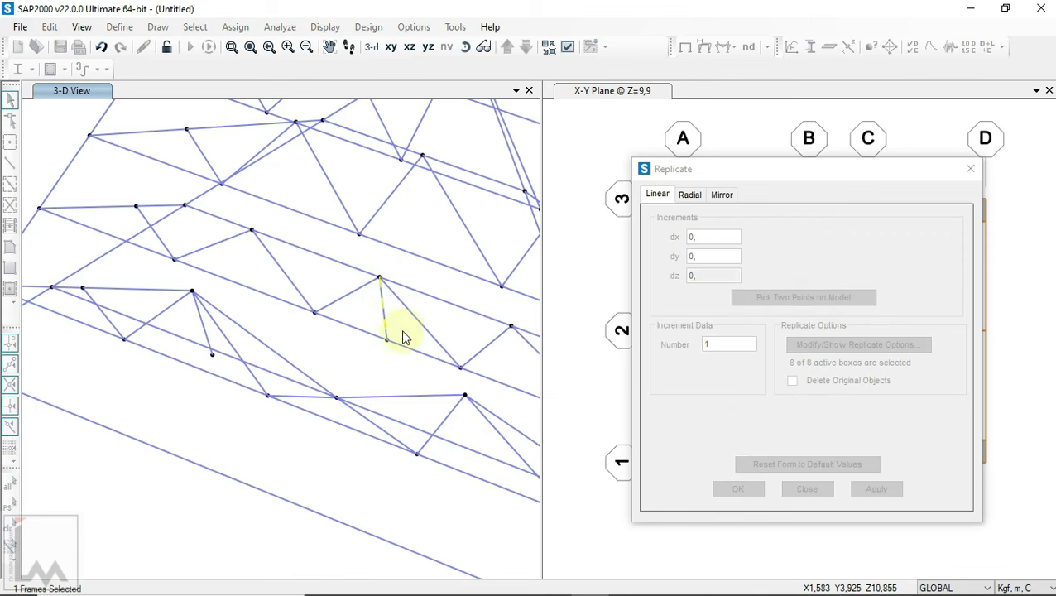
pyautogui.click(465, 395)
pyautogui.click(739, 490)
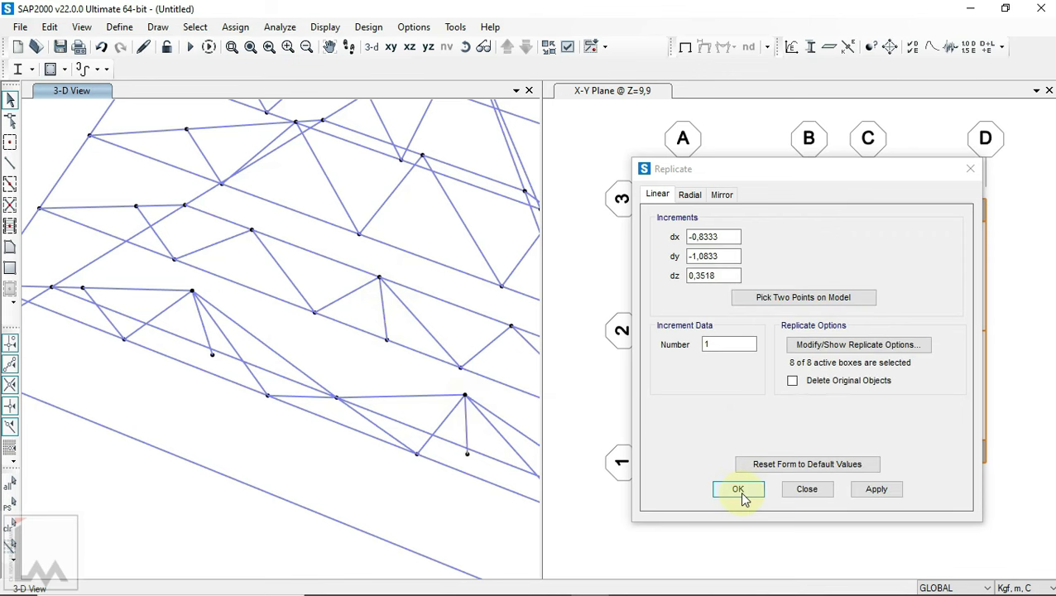
pyautogui.click(739, 489)
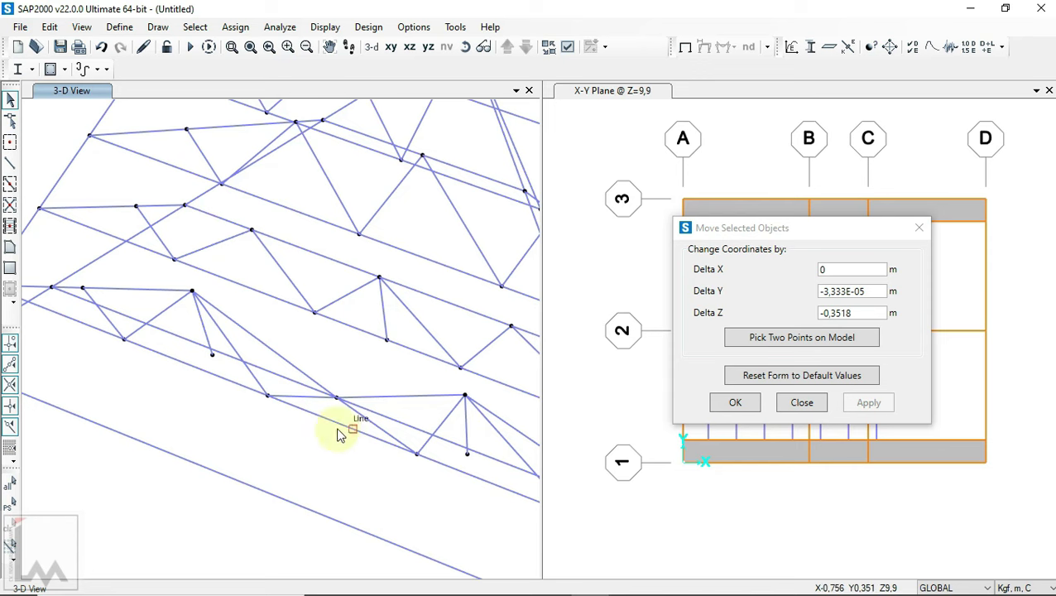
# - Select the chord member, its end joint and the vertical member to be trimmed
pyautogui.scroll(3, 207, 353)
pyautogui.scroll(3, 211, 347)
pyautogui.click(265, 290)
pyautogui.moveTo(219, 290); pyautogui.dragTo(302, 353)
pyautogui.scroll(-2, 115, 317)
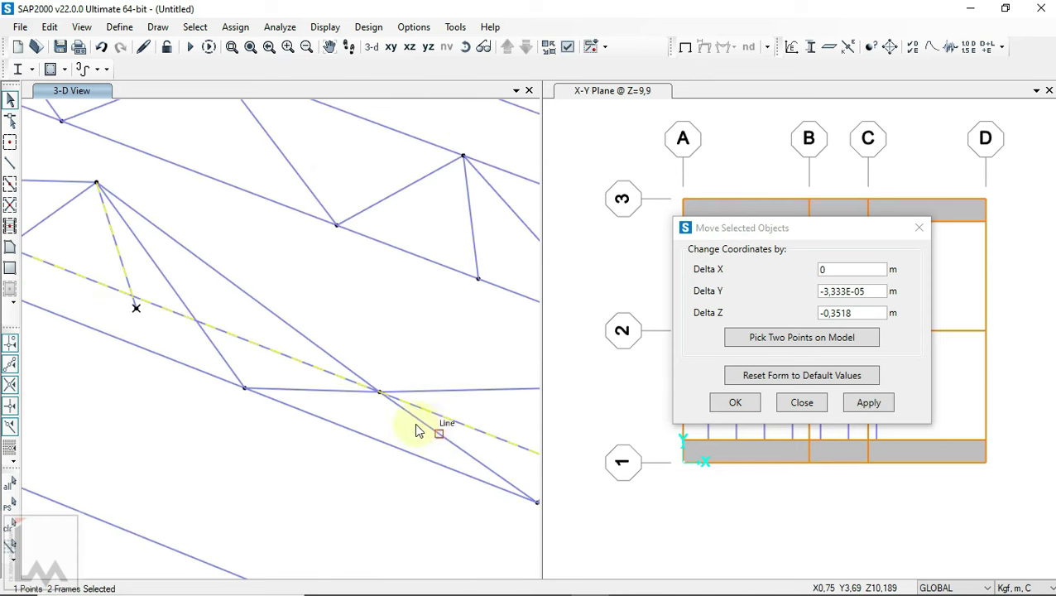
pyautogui.scroll(2, 442, 422)
pyautogui.scroll(-3, 455, 427)
pyautogui.scroll(2, 463, 428)
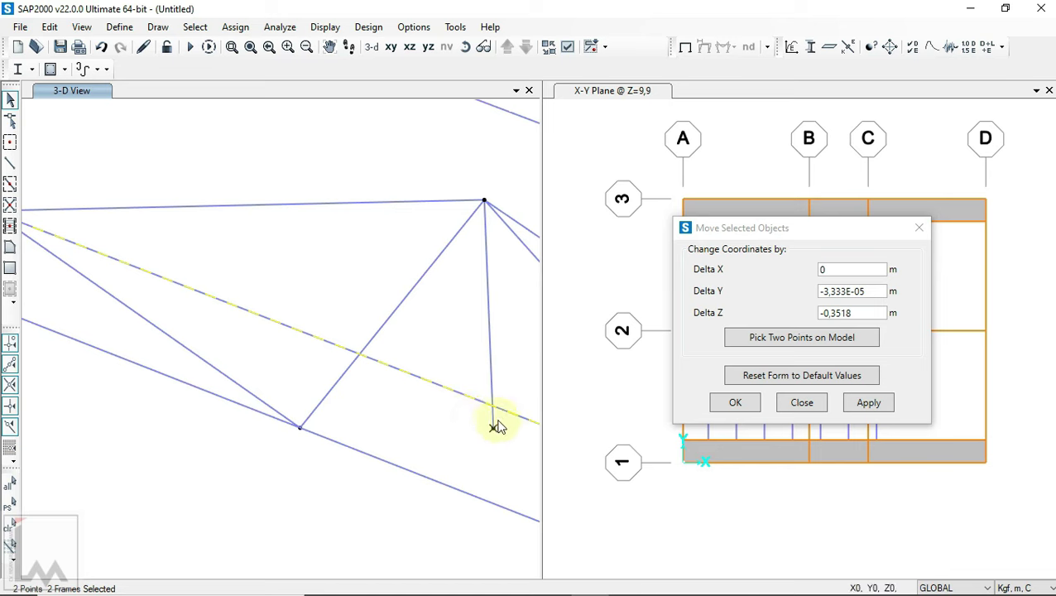
pyautogui.scroll(2, 494, 427)
pyautogui.click(467, 426)
pyautogui.scroll(-2, 436, 395)
# - Trim the three selected frames with Edit Lines > Trim/Extend Frames set to Trim Frames
pyautogui.click(50, 27)
pyautogui.moveTo(85, 306)
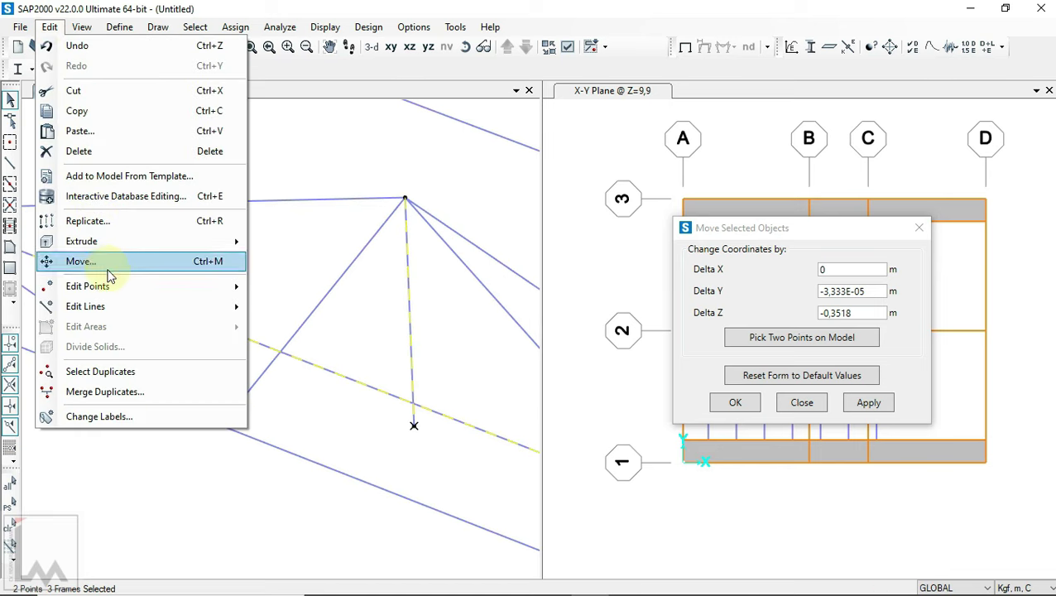
pyautogui.click(282, 346)
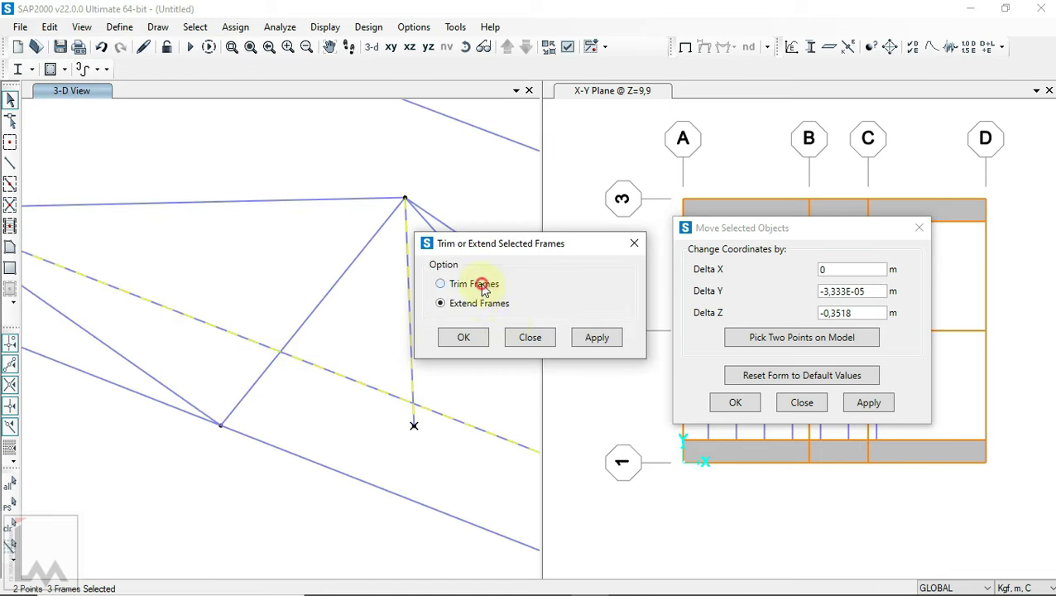
pyautogui.click(468, 345)
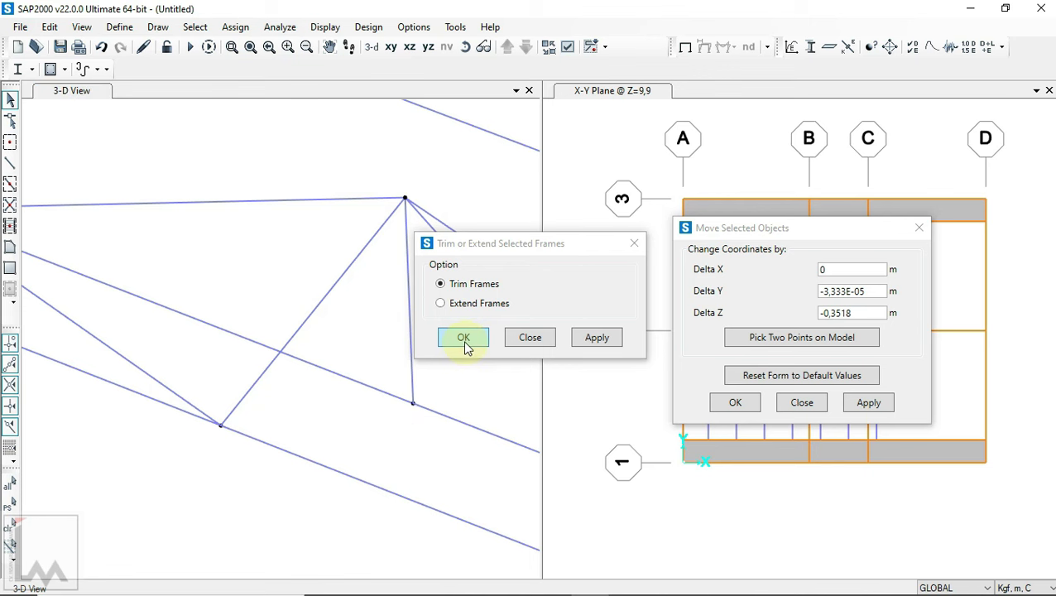
pyautogui.click(401, 346)
# - Check a roof-slope frame, clear the selection, and select the truss joint to move
pyautogui.scroll(-2, 400, 347)
pyautogui.scroll(-2, 401, 354)
pyautogui.scroll(-2, 259, 327)
pyautogui.scroll(2, 259, 326)
pyautogui.click(212, 267)
pyautogui.scroll(-2, 166, 273)
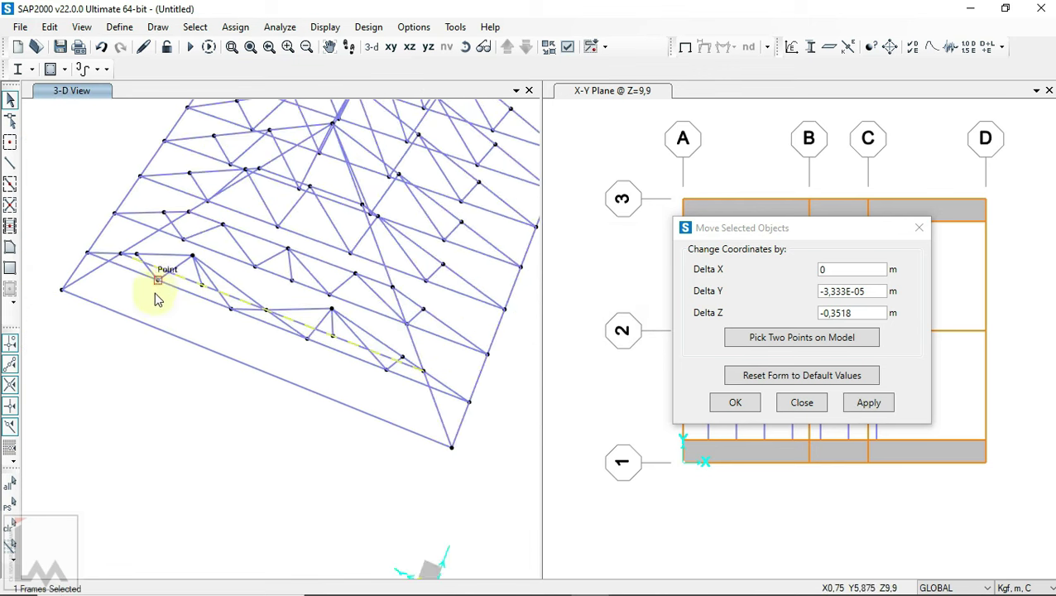
pyautogui.scroll(2, 278, 348)
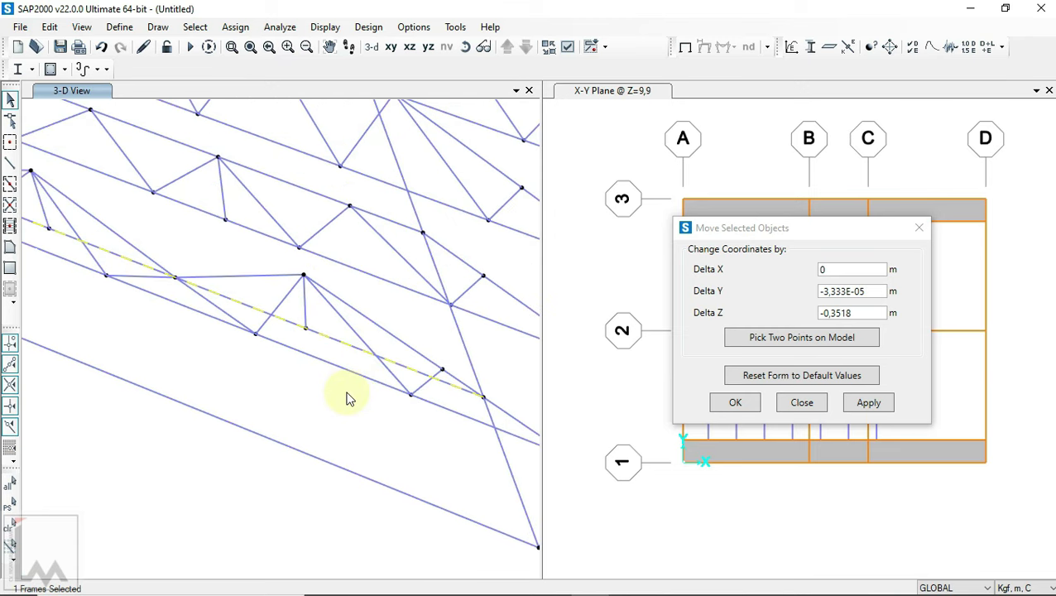
pyautogui.click(347, 399)
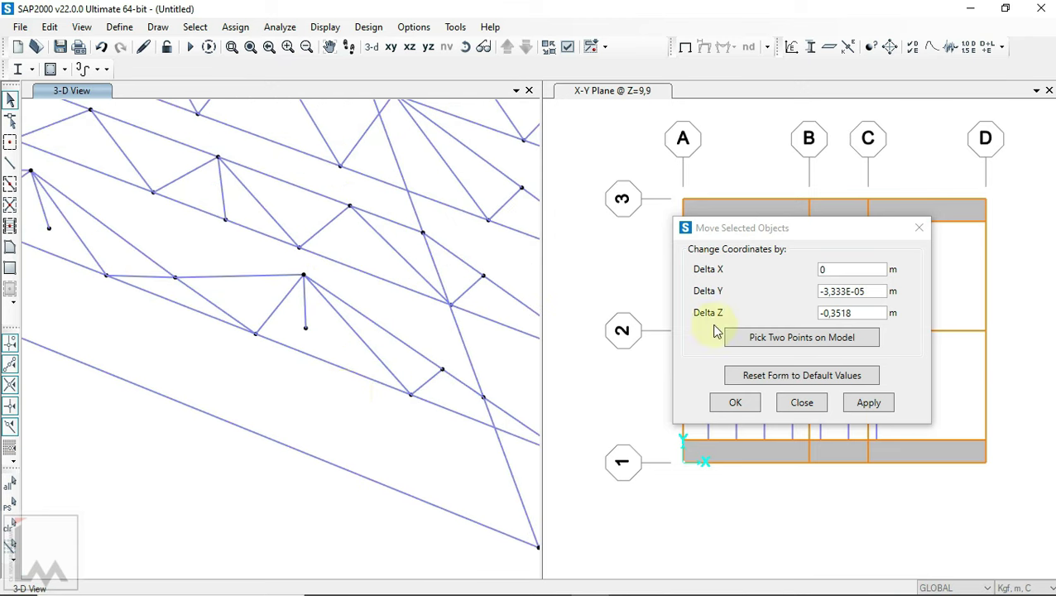
pyautogui.click(328, 286)
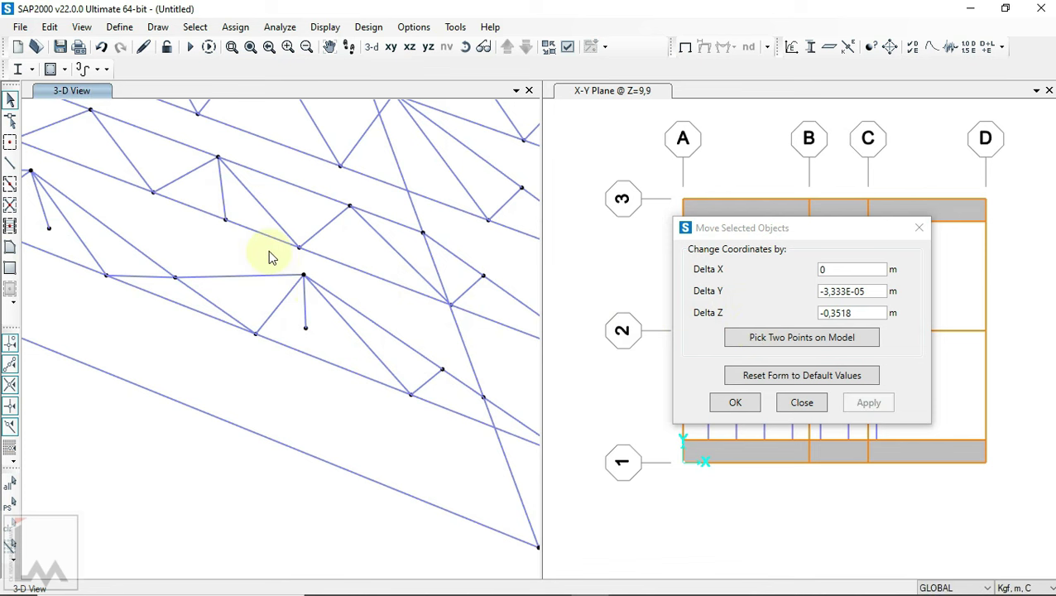
# - Move the two selected joints down onto the lower chord joint using a two-point offset
pyautogui.click(304, 275)
pyautogui.scroll(-2, 217, 253)
pyautogui.scroll(3, 200, 239)
pyautogui.moveTo(207, 254); pyautogui.dragTo(247, 294)
pyautogui.scroll(-3, 248, 295)
pyautogui.click(796, 337)
pyautogui.scroll(3, 306, 337)
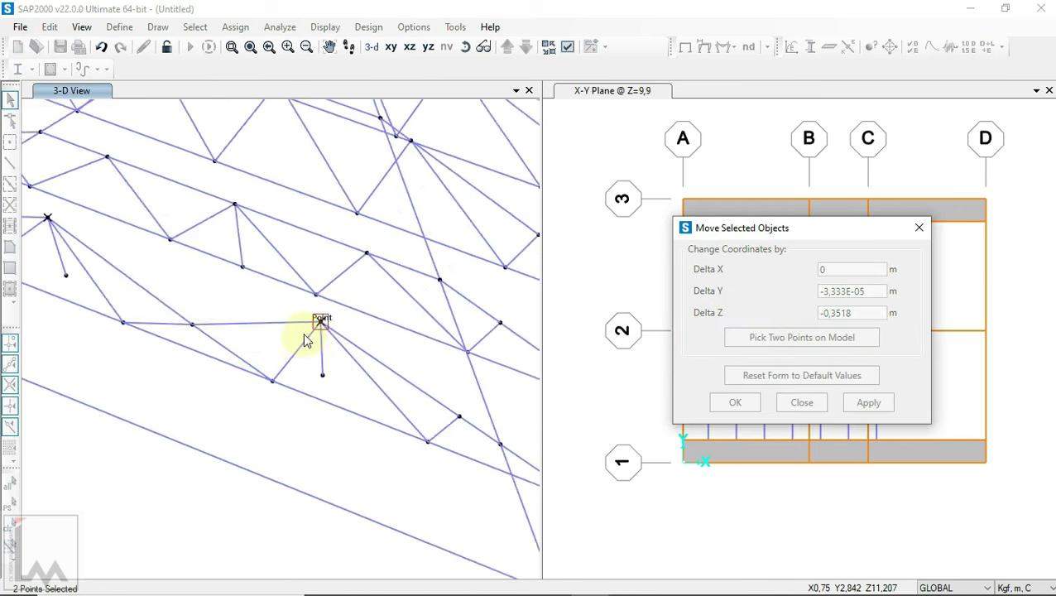
pyautogui.scroll(2, 339, 319)
pyautogui.click(336, 311)
pyautogui.click(341, 414)
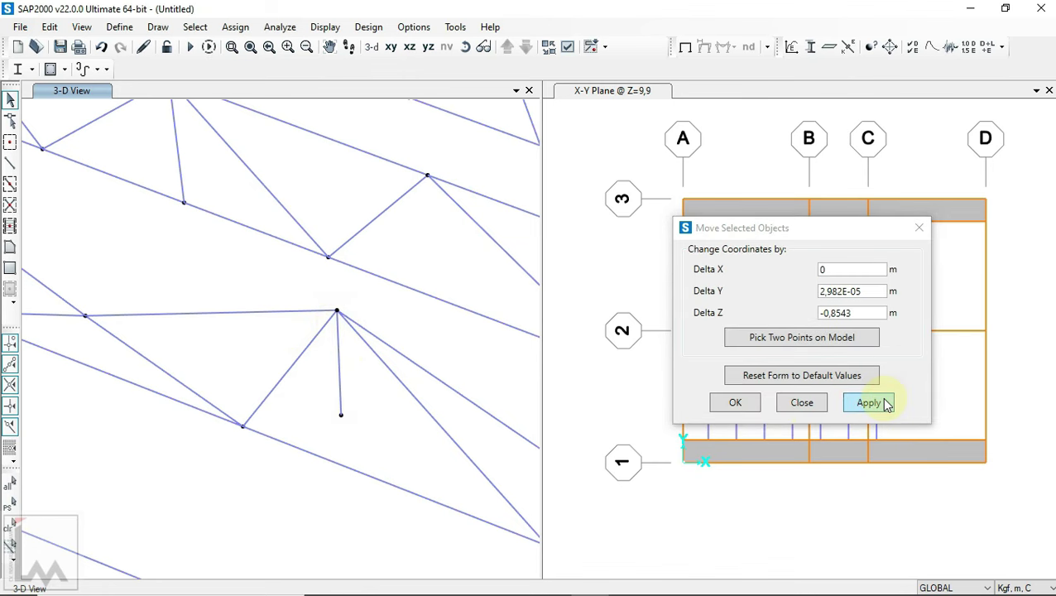
pyautogui.click(886, 403)
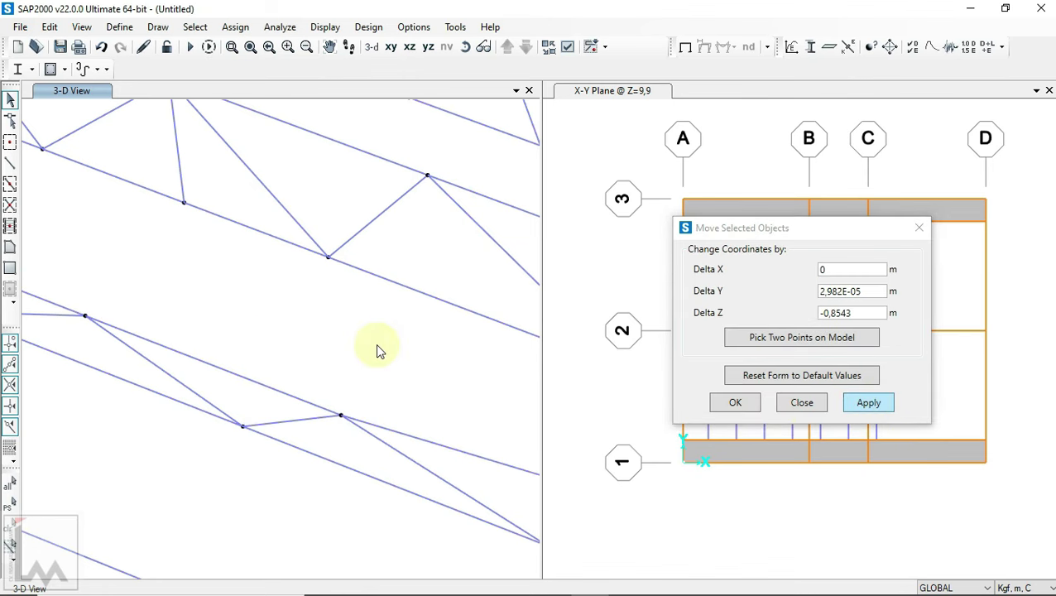
# - Check the web member and rotate the 3D view to reach the next joint
pyautogui.scroll(-2, 376, 344)
pyautogui.scroll(-2, 374, 349)
pyautogui.scroll(4, 310, 308)
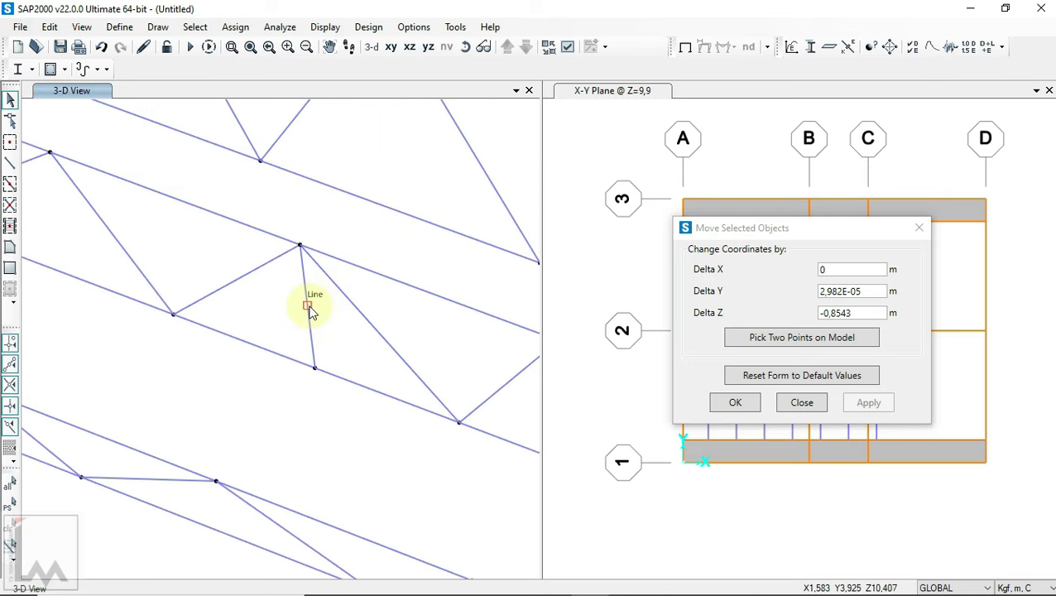
pyautogui.click(309, 306)
pyautogui.scroll(-2, 294, 323)
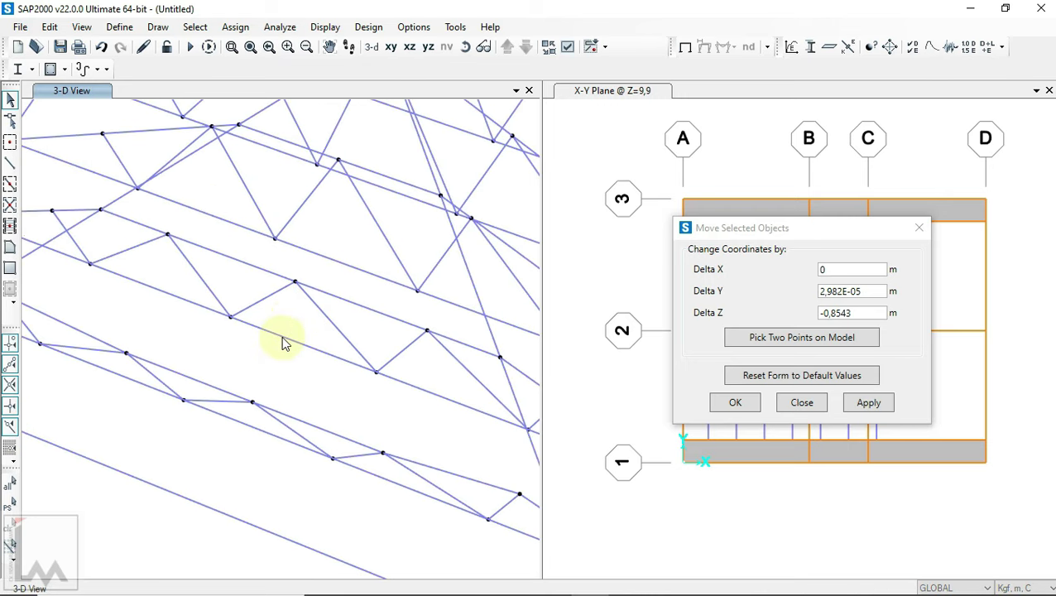
pyautogui.scroll(-3, 240, 345)
pyautogui.scroll(-3, 245, 321)
pyautogui.click(465, 47)
pyautogui.moveTo(455, 360)
pyautogui.mouseDown()
pyautogui.moveTo(213, 162)
pyautogui.moveTo(104, 130)
pyautogui.moveTo(341, 184)
pyautogui.moveTo(422, 299)
pyautogui.moveTo(320, 364)
pyautogui.mouseUp()
pyautogui.scroll(5, 320, 364)
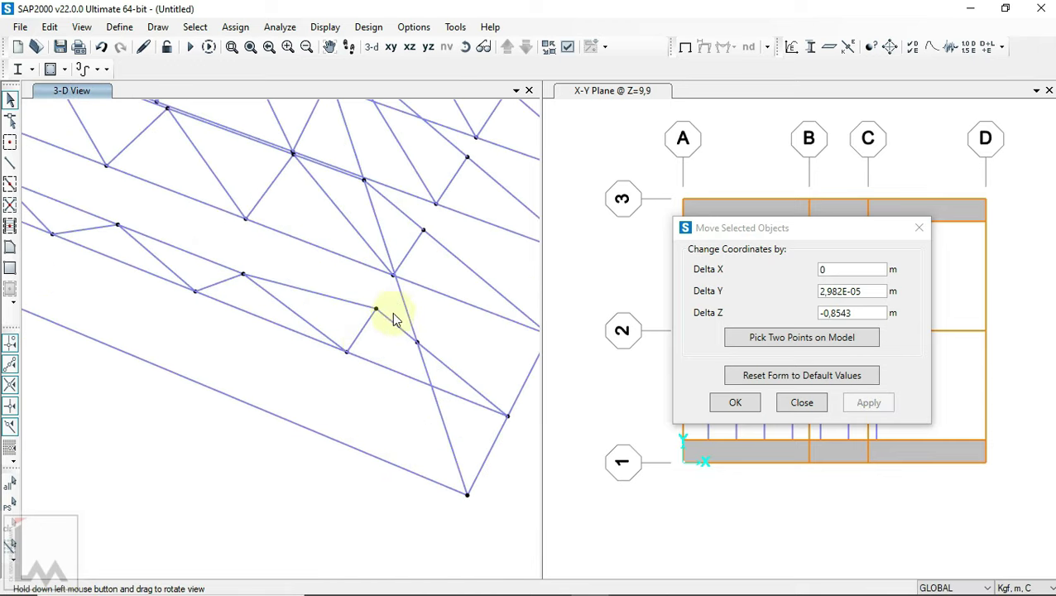
pyautogui.scroll(2, 394, 320)
# - Shift the next joint onto its target chord joint via two picked points
pyautogui.moveTo(379, 294); pyautogui.dragTo(347, 347)
pyautogui.moveTo(353, 300); pyautogui.dragTo(395, 349)
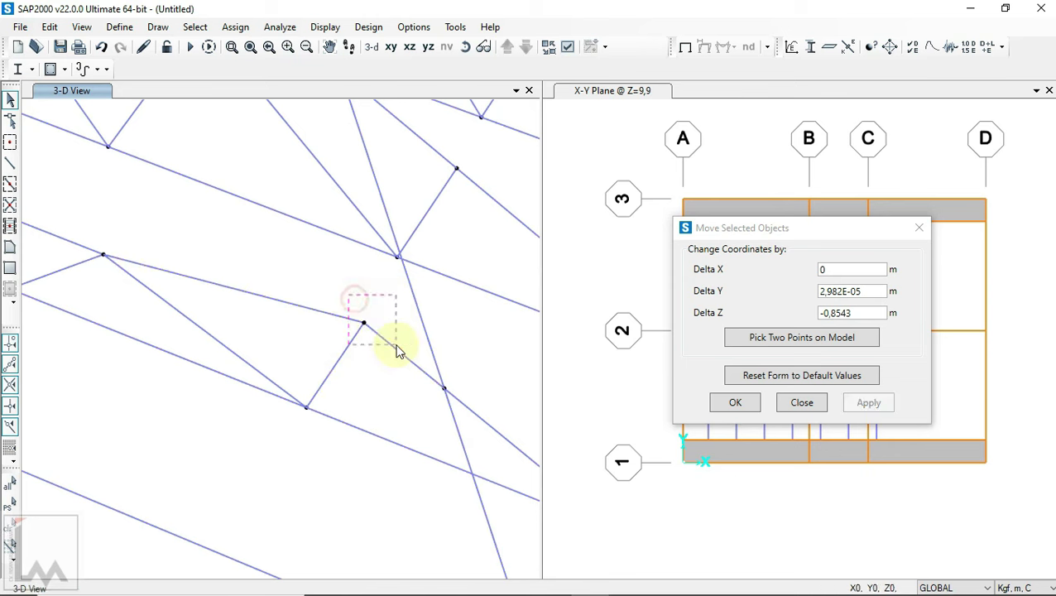
pyautogui.click(754, 339)
pyautogui.click(364, 322)
pyautogui.click(438, 379)
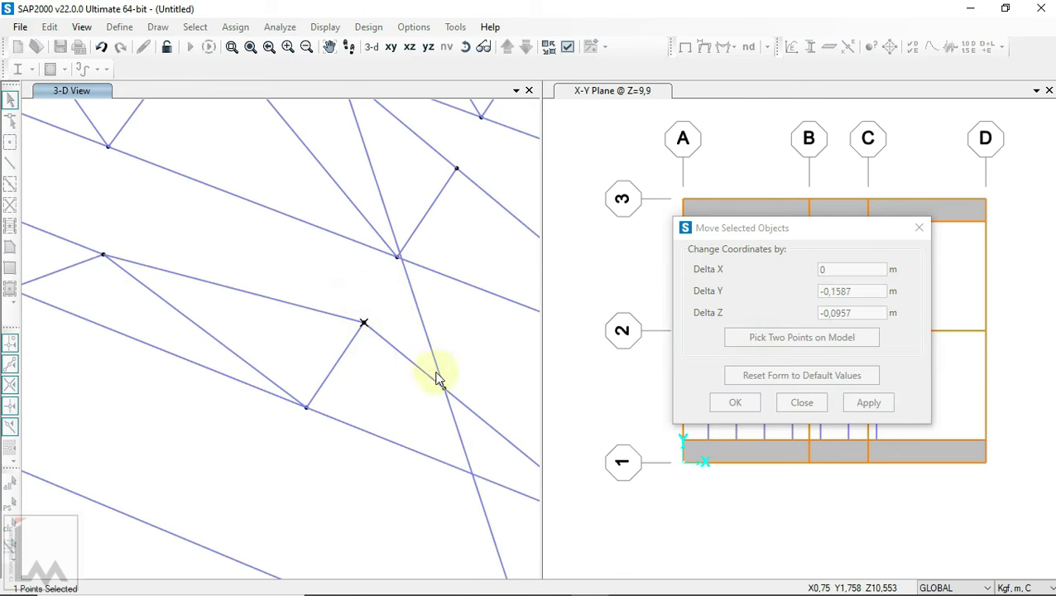
pyautogui.click(868, 402)
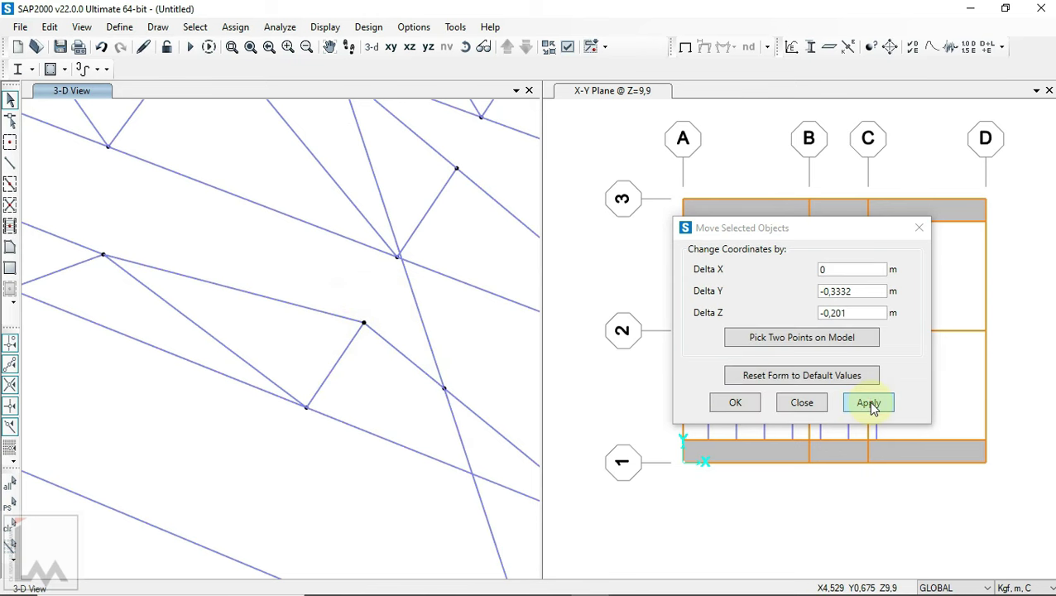
pyautogui.click(869, 403)
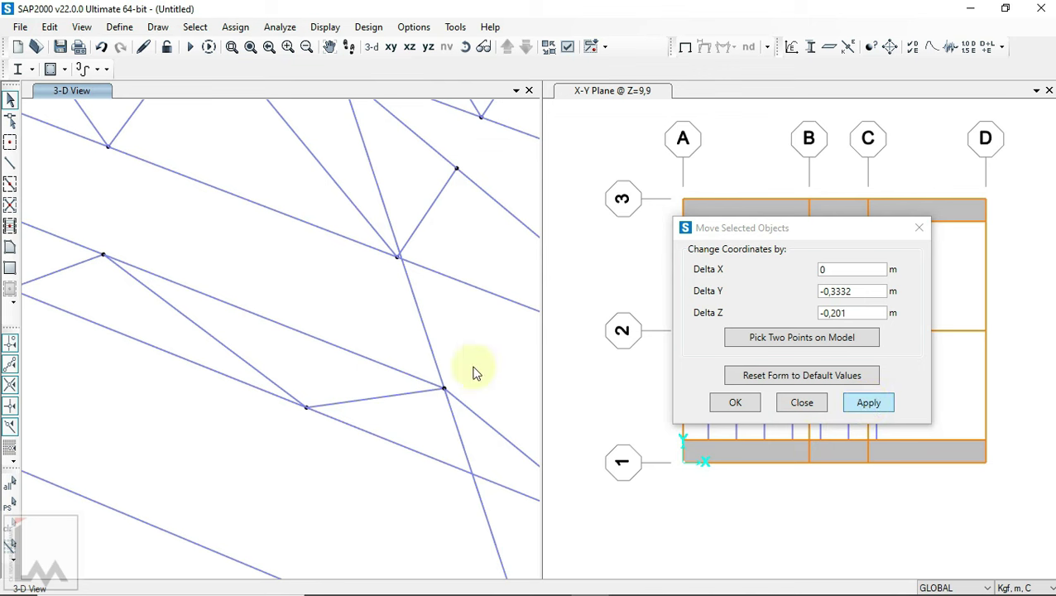
# - Move the last joint onto the neighbouring chord joint with a two-point offset
pyautogui.scroll(-3, 445, 360)
pyautogui.scroll(2, 169, 242)
pyautogui.scroll(3, 280, 309)
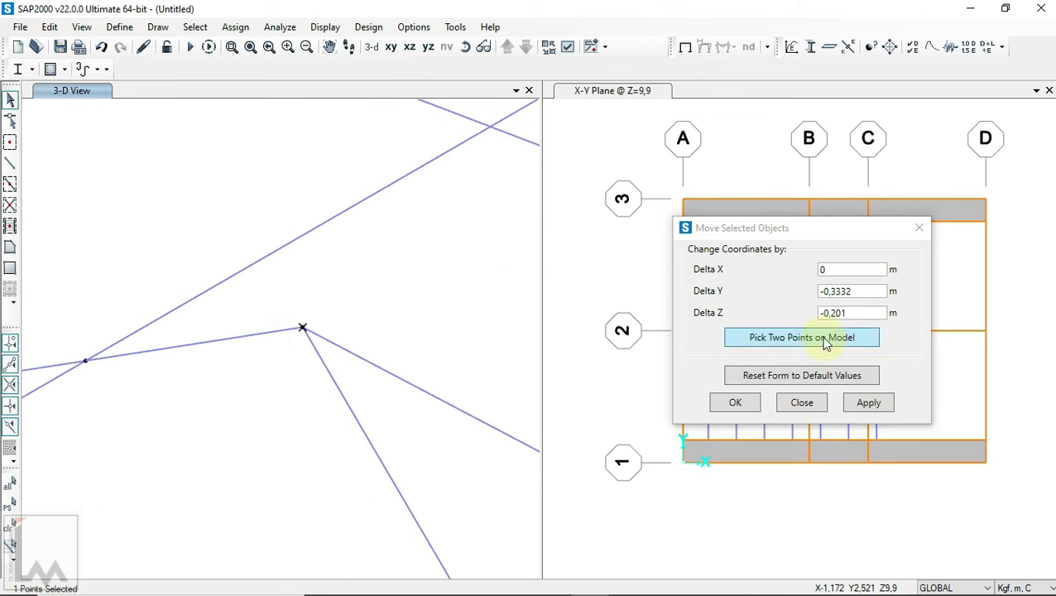
pyautogui.click(824, 337)
pyautogui.click(303, 327)
pyautogui.click(85, 364)
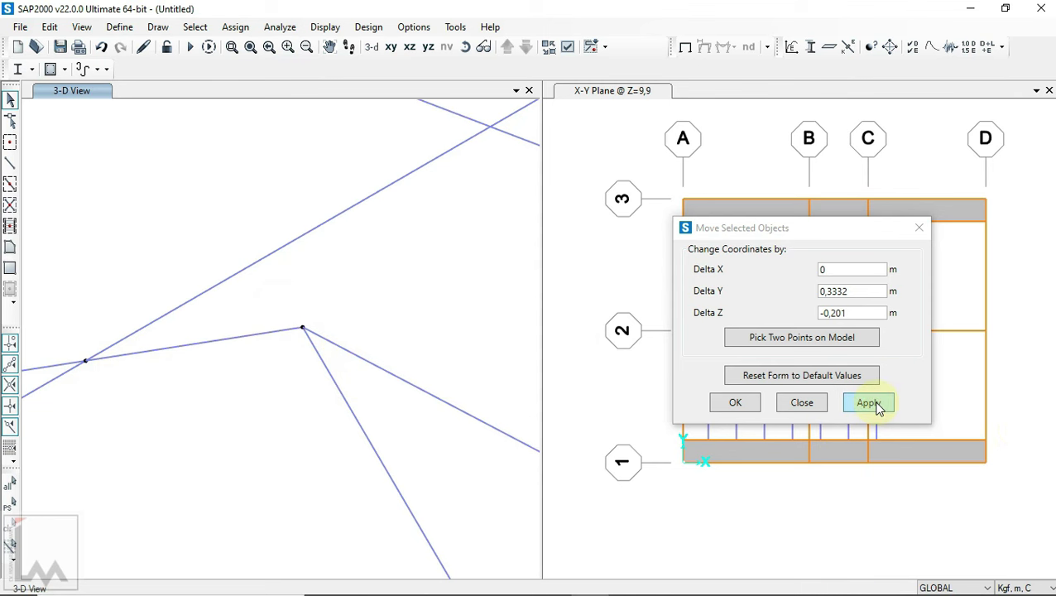
pyautogui.click(870, 405)
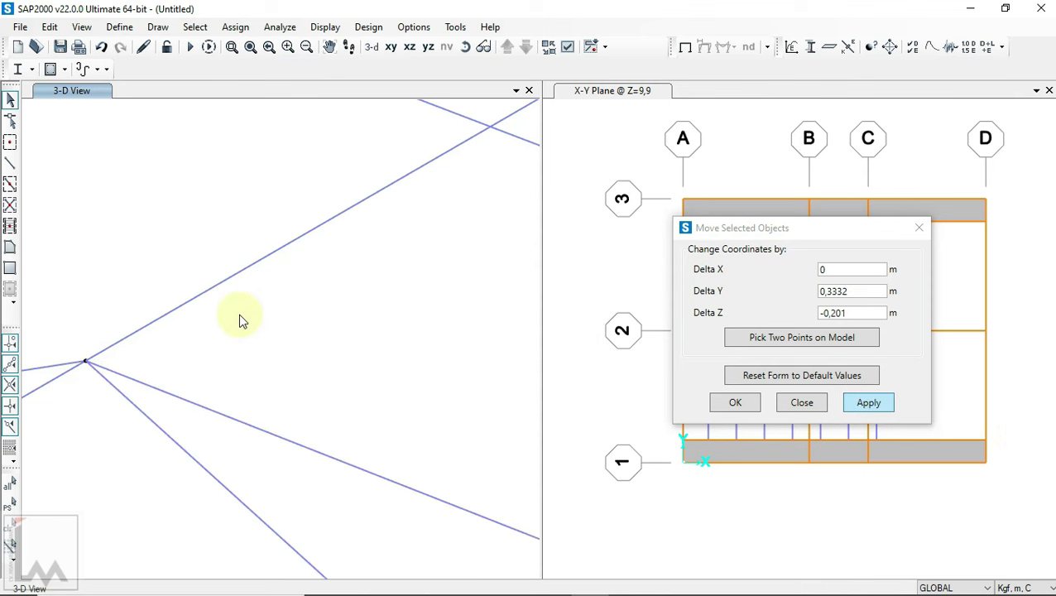
pyautogui.scroll(-1, 238, 313)
pyautogui.scroll(-2, 238, 313)
# - Delete the two stray diagonal members and close the move settings
pyautogui.scroll(-2, 218, 314)
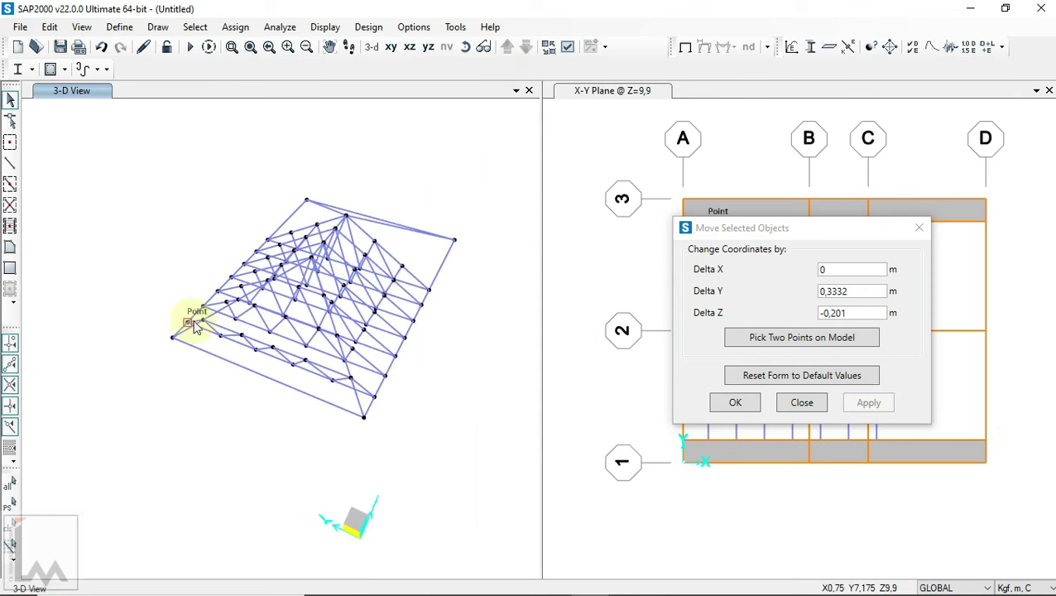
pyautogui.click(464, 48)
pyautogui.moveTo(464, 325)
pyautogui.mouseDown()
pyautogui.moveTo(315, 180)
pyautogui.moveTo(395, 376)
pyautogui.moveTo(134, 325)
pyautogui.moveTo(137, 247)
pyautogui.moveTo(174, 266)
pyautogui.moveTo(207, 343)
pyautogui.moveTo(306, 377)
pyautogui.moveTo(314, 396)
pyautogui.moveTo(302, 420)
pyautogui.moveTo(316, 386)
pyautogui.moveTo(349, 361)
pyautogui.moveTo(224, 369)
pyautogui.moveTo(251, 362)
pyautogui.moveTo(177, 267)
pyautogui.moveTo(142, 393)
pyautogui.mouseUp()
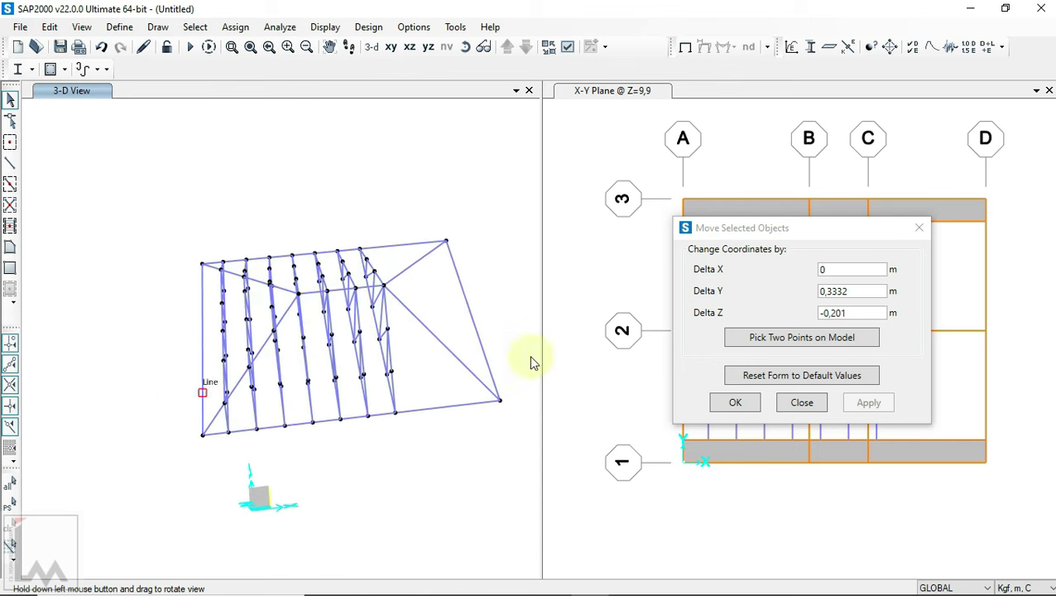
pyautogui.scroll(2, 426, 262)
pyautogui.moveTo(411, 254)
pyautogui.mouseDown()
pyautogui.moveTo(378, 415)
pyautogui.moveTo(367, 405)
pyautogui.mouseUp()
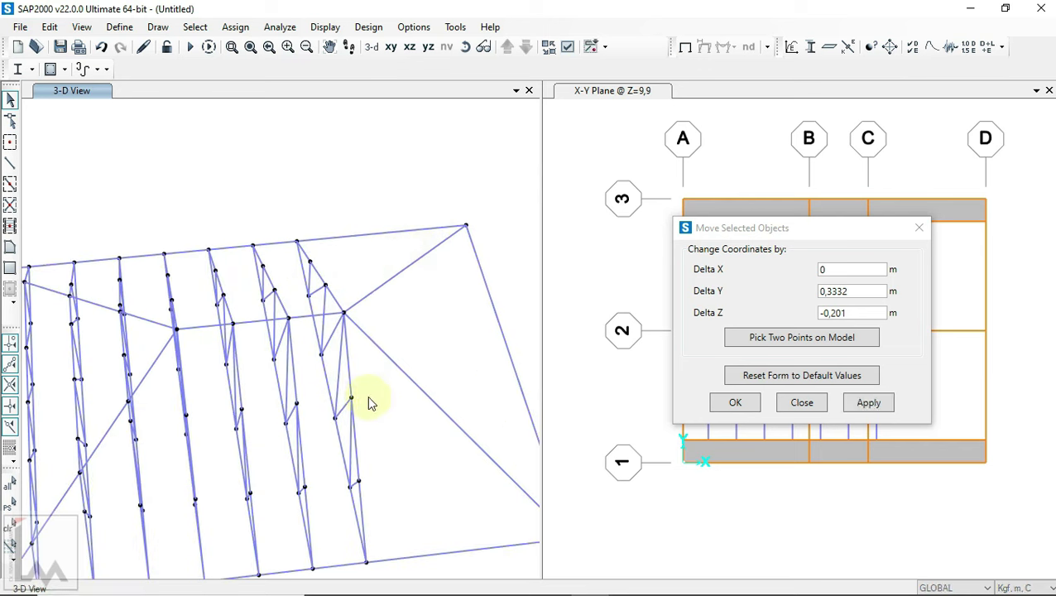
pyautogui.press('Delete')
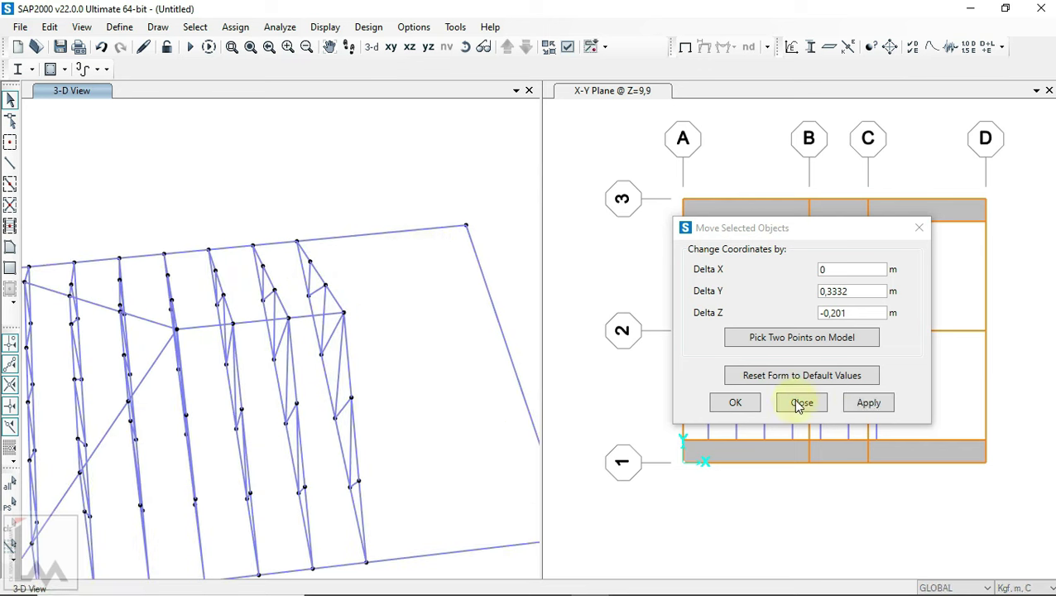
pyautogui.click(730, 401)
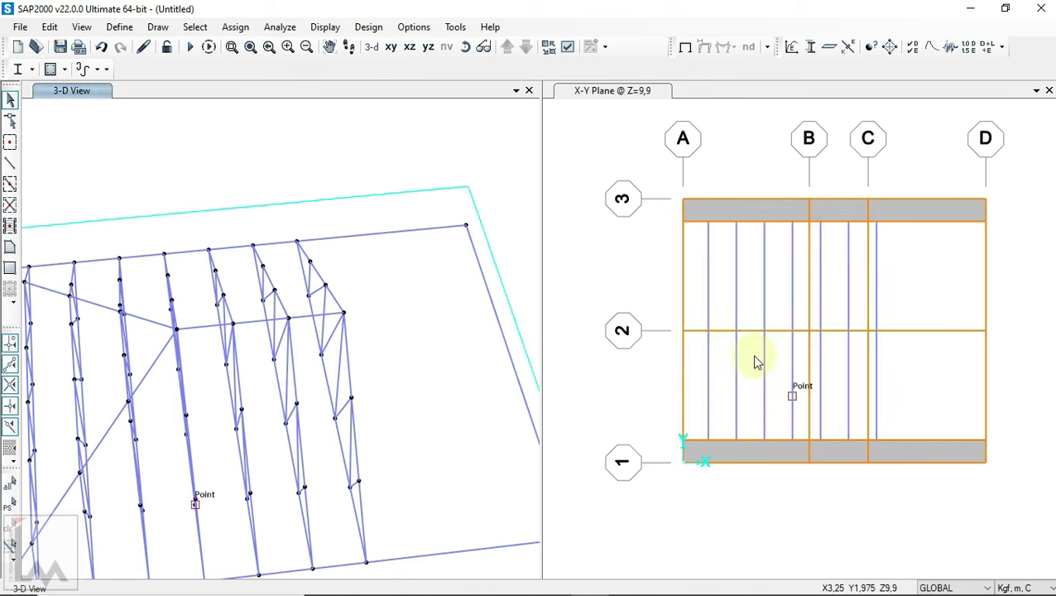
# - Window-select the three left trusses and bring up Edit > Replicate
pyautogui.scroll(-2, 510, 281)
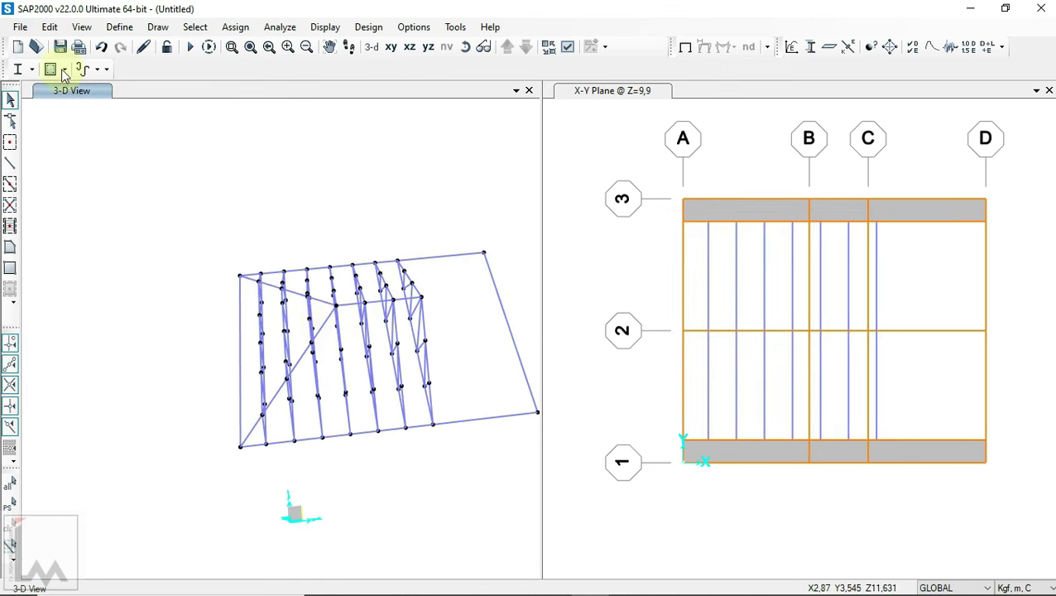
pyautogui.click(464, 47)
pyautogui.moveTo(396, 367); pyautogui.dragTo(335, 425)
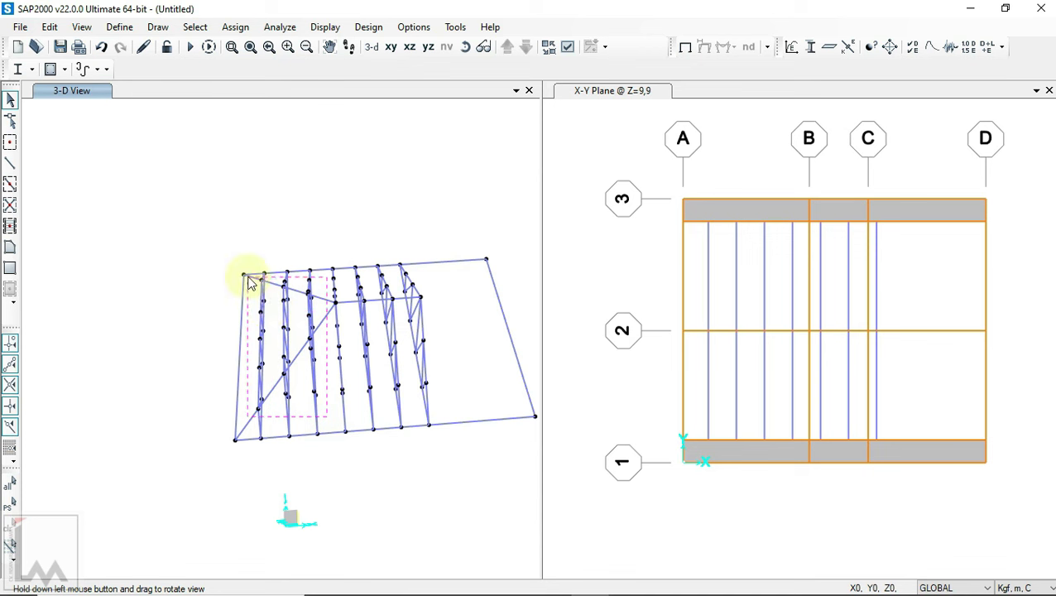
pyautogui.moveTo(251, 283); pyautogui.dragTo(245, 275)
pyautogui.scroll(1, 295, 283)
pyautogui.scroll(1, 384, 283)
pyautogui.scroll(1, 396, 189)
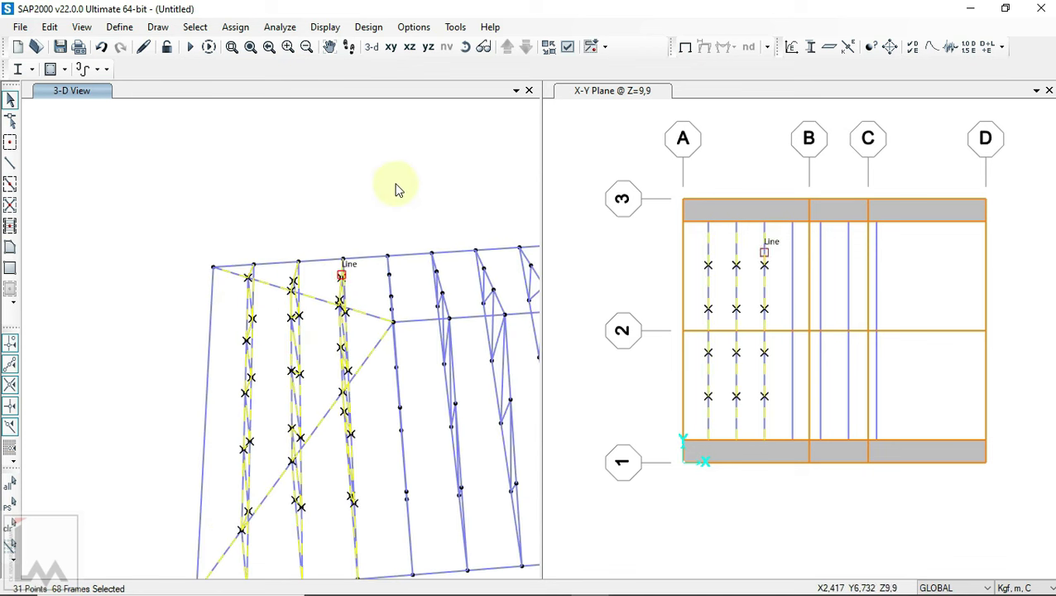
pyautogui.click(464, 45)
pyautogui.moveTo(337, 417); pyautogui.dragTo(463, 279)
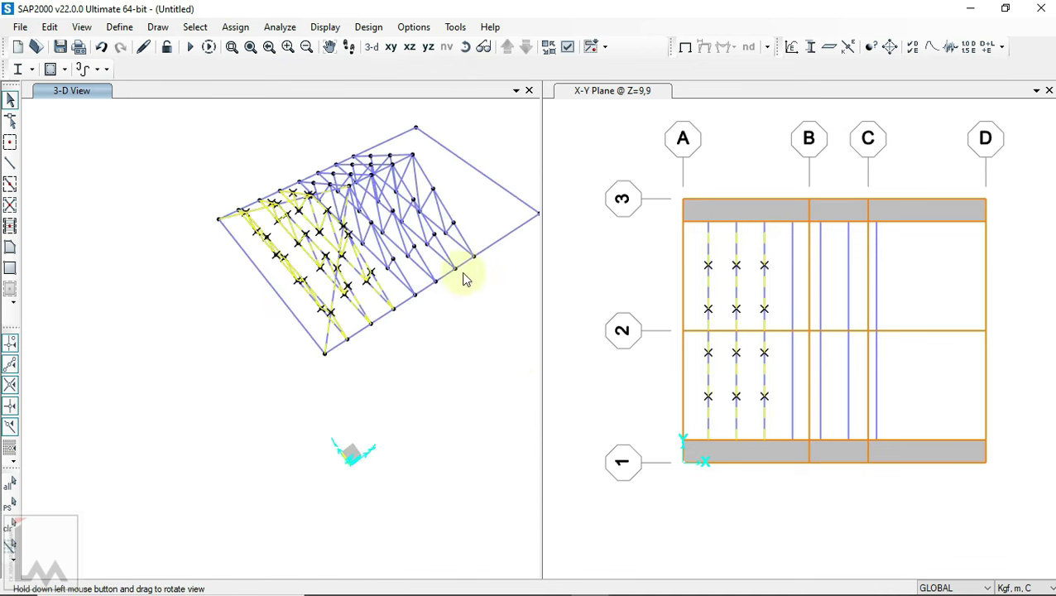
pyautogui.scroll(2, 335, 187)
pyautogui.moveTo(459, 439)
pyautogui.mouseDown()
pyautogui.moveTo(330, 488)
pyautogui.moveTo(259, 370)
pyautogui.moveTo(235, 353)
pyautogui.mouseUp()
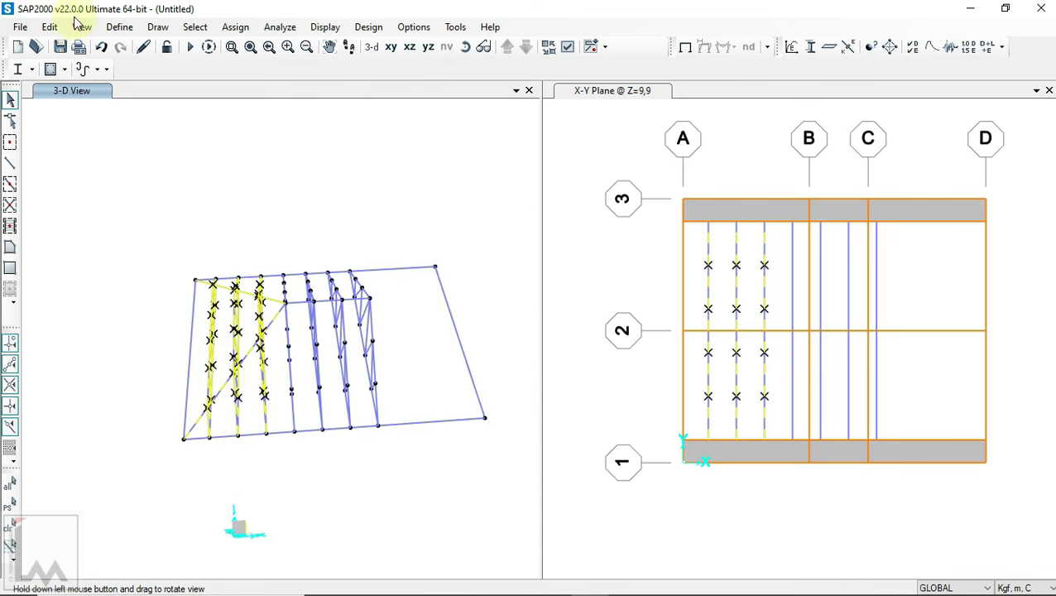
pyautogui.click(48, 27)
pyautogui.click(89, 223)
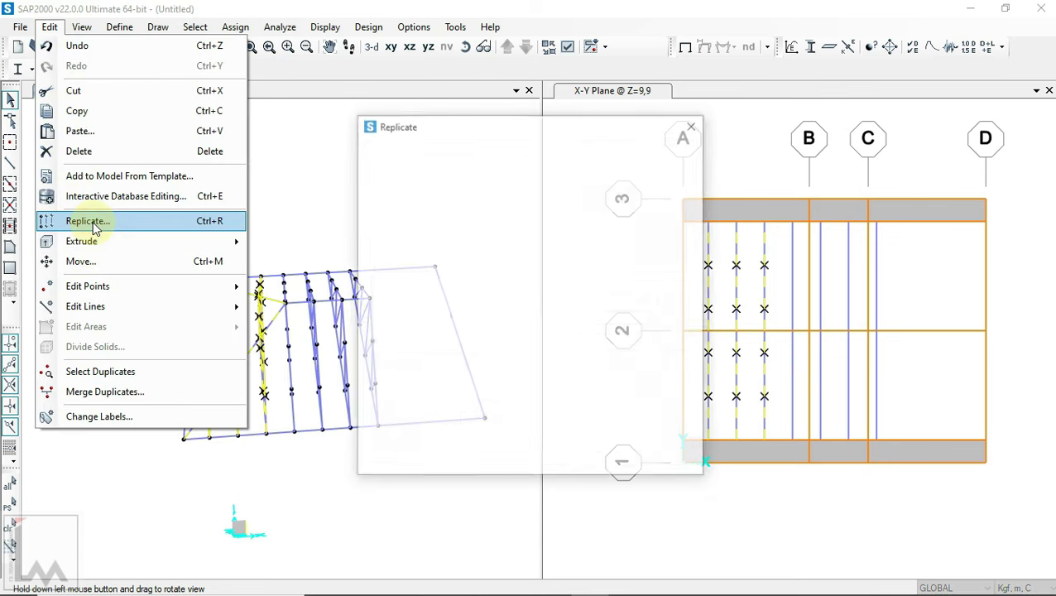
# - Set replication to Mirror about a 3D plane defined by three picked points
pyautogui.moveTo(455, 139)
pyautogui.mouseDown()
pyautogui.moveTo(652, 347)
pyautogui.moveTo(643, 225)
pyautogui.moveTo(700, 193)
pyautogui.moveTo(766, 182)
pyautogui.mouseUp()
pyautogui.click(645, 354)
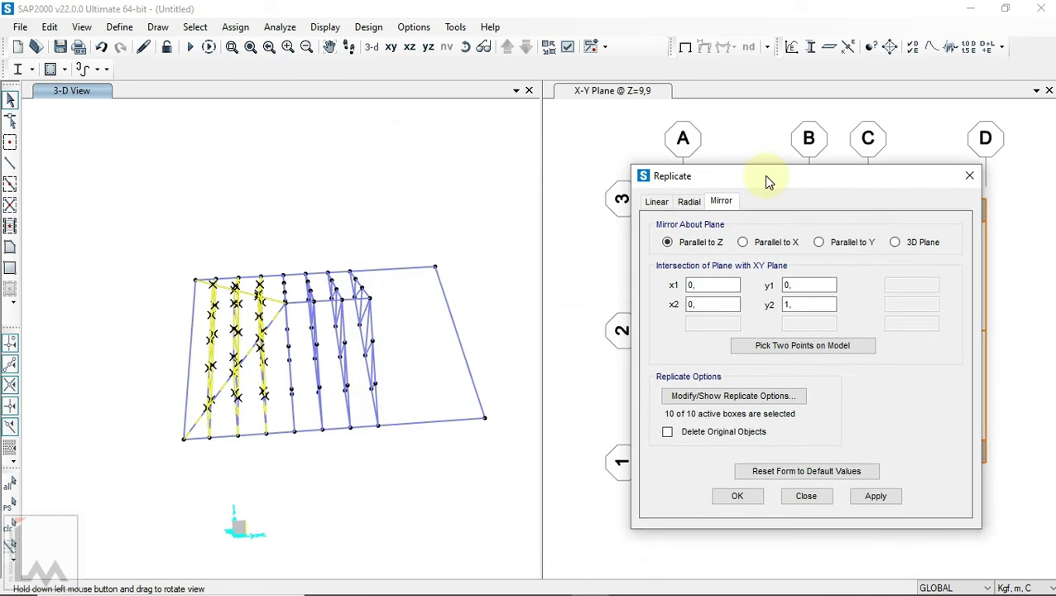
pyautogui.click(704, 242)
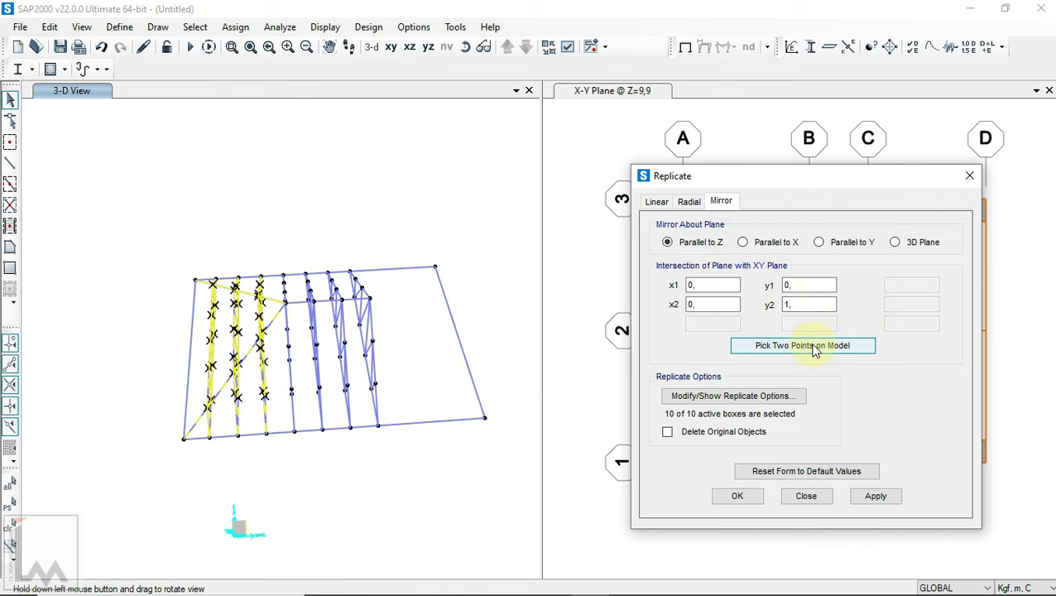
pyautogui.click(916, 244)
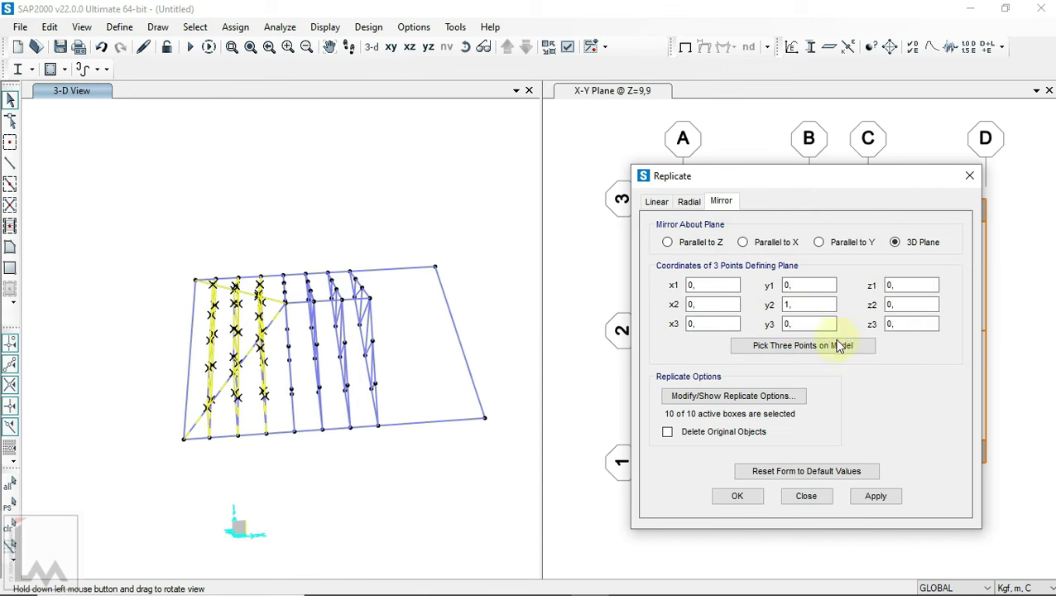
pyautogui.click(823, 345)
# - Pick three ridge/eave midpoints at x = 4.5 and apply the mirror, then inspect it
pyautogui.scroll(5, 287, 238)
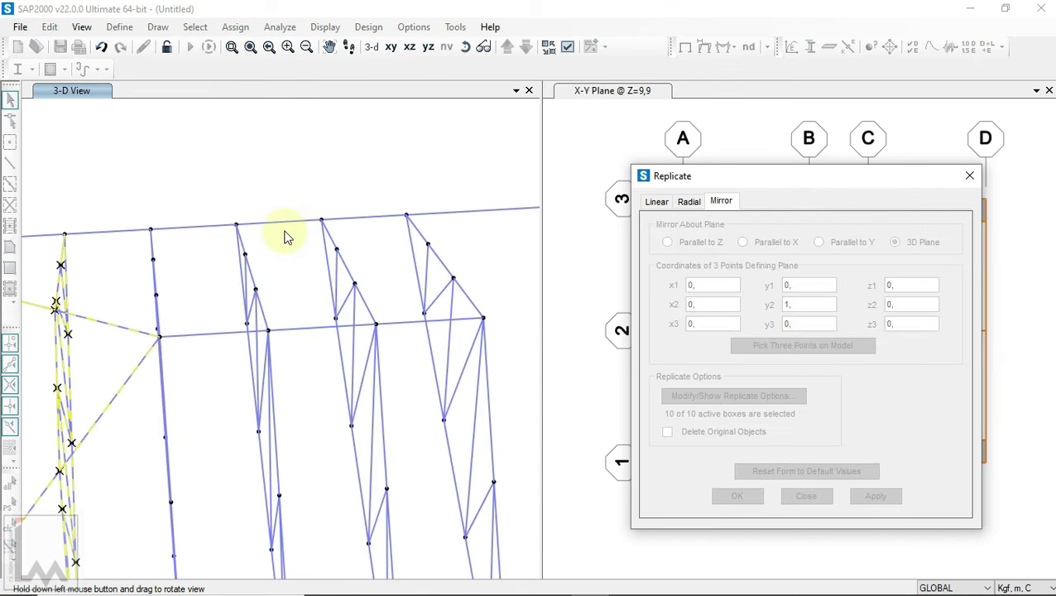
pyautogui.click(280, 224)
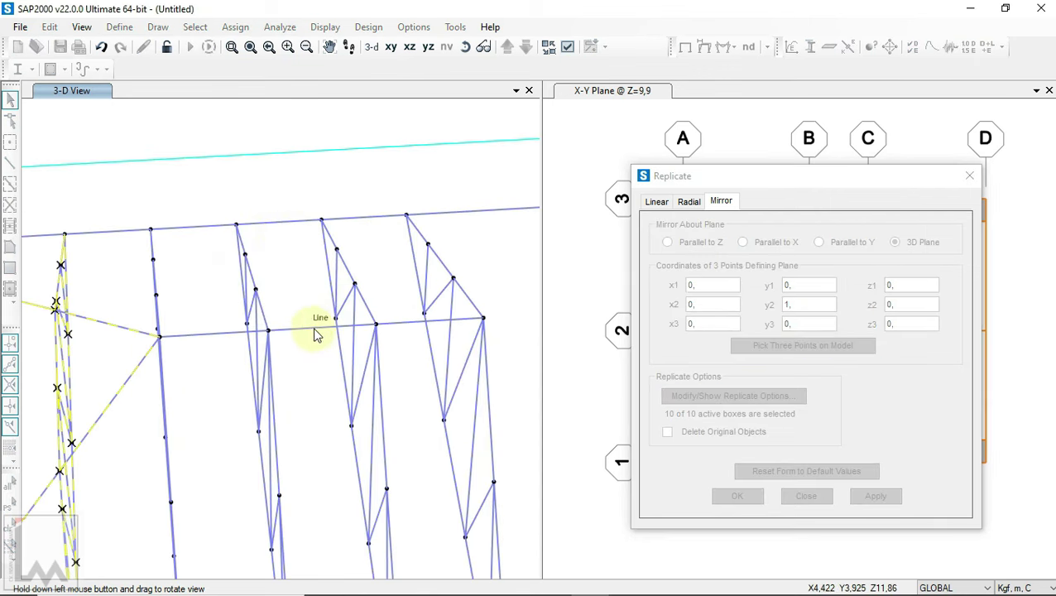
pyautogui.click(323, 327)
pyautogui.scroll(-3, 335, 389)
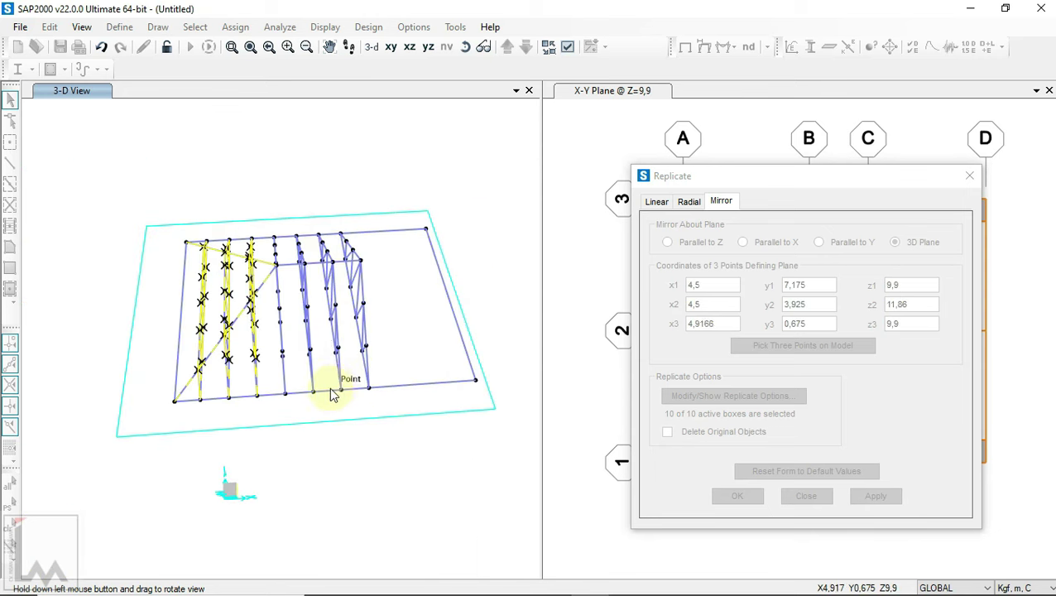
pyautogui.scroll(3, 331, 394)
pyautogui.click(329, 395)
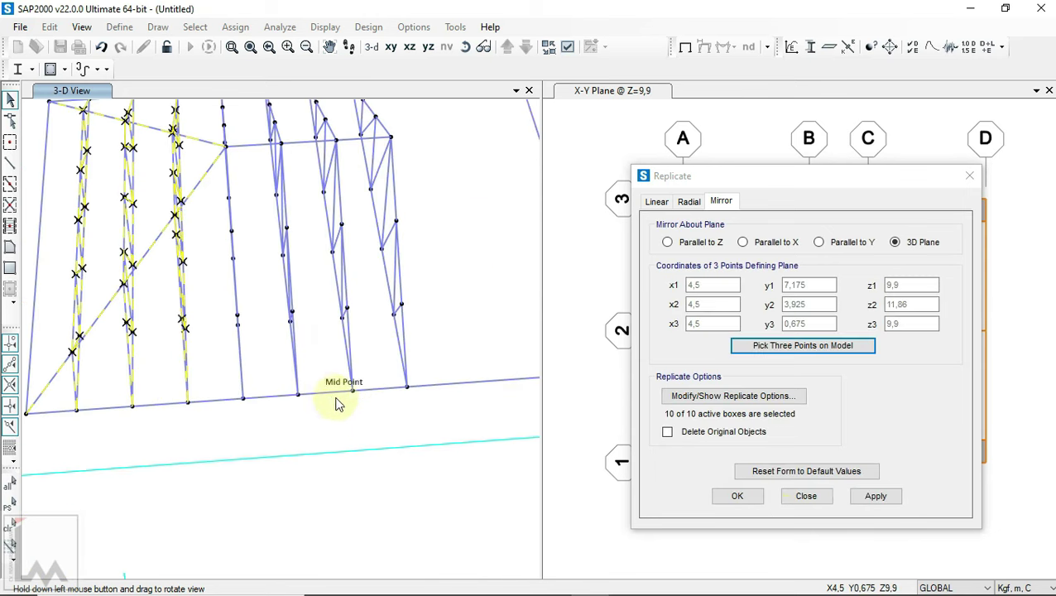
pyautogui.click(876, 496)
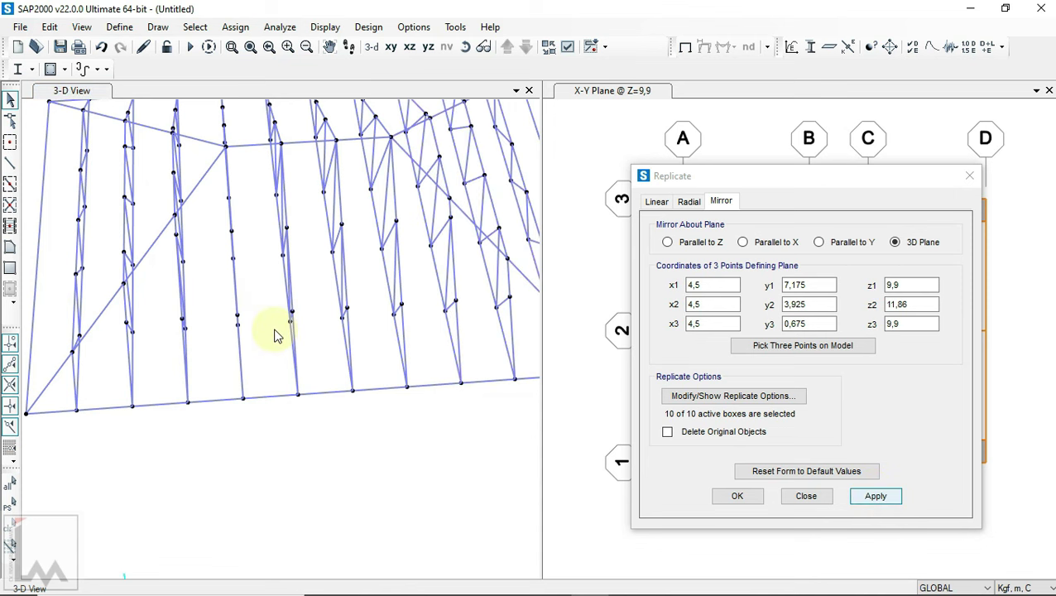
pyautogui.scroll(-3, 275, 335)
pyautogui.click(465, 47)
pyautogui.moveTo(483, 278)
pyautogui.mouseDown()
pyautogui.moveTo(428, 110)
pyautogui.moveTo(257, 372)
pyautogui.moveTo(462, 377)
pyautogui.moveTo(582, 195)
pyautogui.moveTo(473, 125)
pyautogui.moveTo(601, 235)
pyautogui.moveTo(731, 285)
pyautogui.moveTo(705, 352)
pyautogui.moveTo(698, 200)
pyautogui.mouseUp()
# - Make joints invisible in Display Options, then orbit the roof to a flat side elevation
pyautogui.click(567, 46)
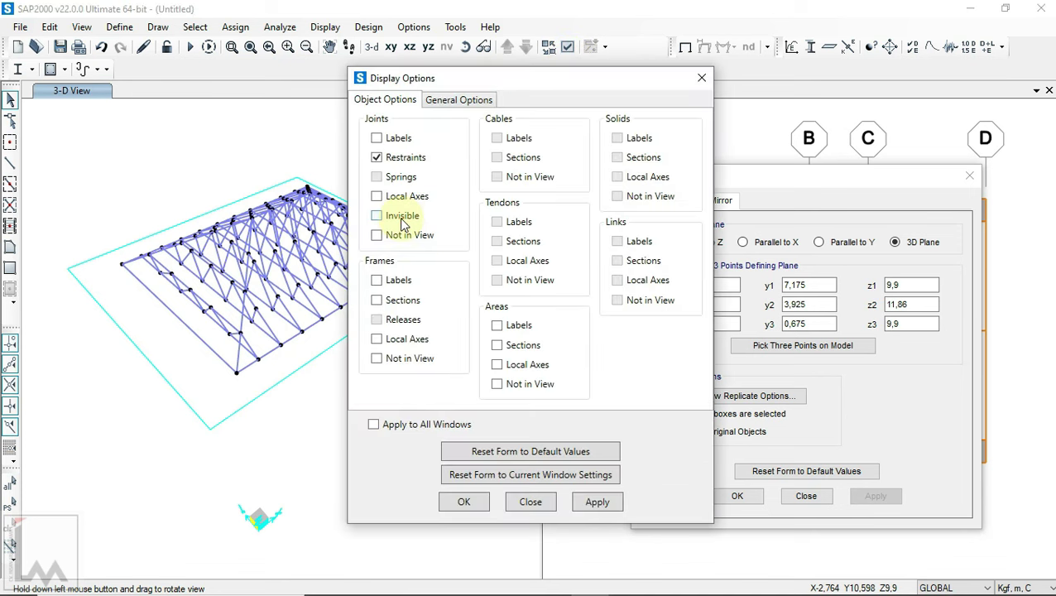
pyautogui.click(466, 501)
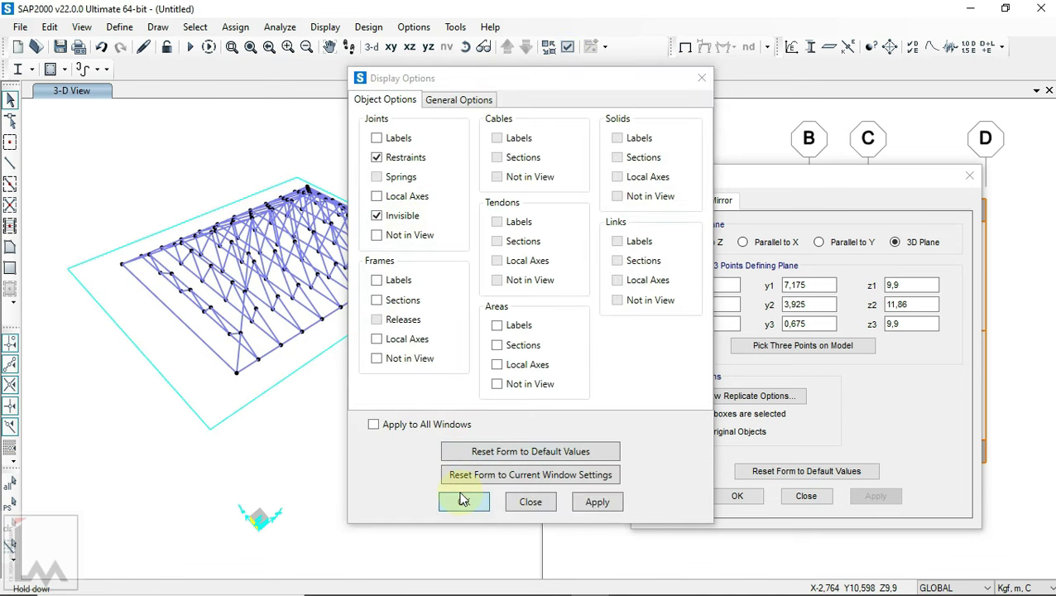
pyautogui.click(463, 48)
pyautogui.moveTo(439, 180)
pyautogui.mouseDown()
pyautogui.moveTo(442, 290)
pyautogui.moveTo(367, 373)
pyautogui.moveTo(189, 111)
pyautogui.mouseUp()
pyautogui.moveTo(151, 59)
pyautogui.mouseDown()
pyautogui.moveTo(83, 29)
pyautogui.moveTo(314, 70)
pyautogui.moveTo(379, 187)
pyautogui.mouseUp()
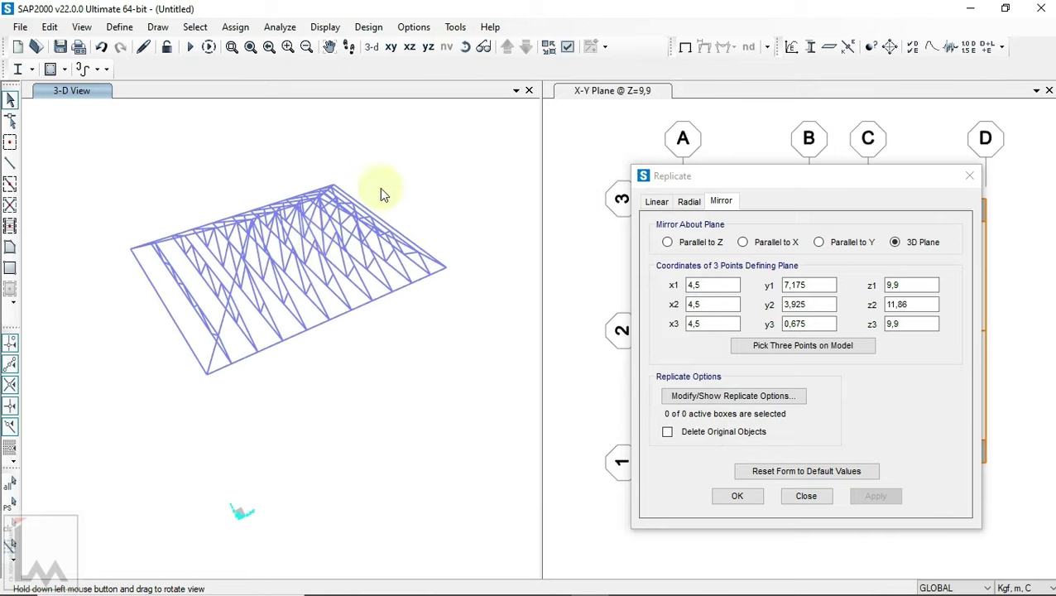
pyautogui.scroll(2, 281, 255)
pyautogui.moveTo(448, 395)
pyautogui.mouseDown()
pyautogui.moveTo(211, 299)
pyautogui.moveTo(177, 267)
pyautogui.moveTo(392, 322)
pyautogui.moveTo(488, 379)
pyautogui.moveTo(523, 426)
pyautogui.moveTo(537, 388)
pyautogui.mouseUp()
pyautogui.moveTo(755, 408)
pyautogui.mouseDown()
pyautogui.moveTo(783, 376)
pyautogui.moveTo(779, 232)
pyautogui.moveTo(790, 213)
pyautogui.moveTo(799, 219)
pyautogui.moveTo(804, 188)
pyautogui.moveTo(617, 358)
pyautogui.moveTo(448, 412)
pyautogui.moveTo(310, 321)
pyautogui.mouseUp()
pyautogui.scroll(-3, 311, 321)
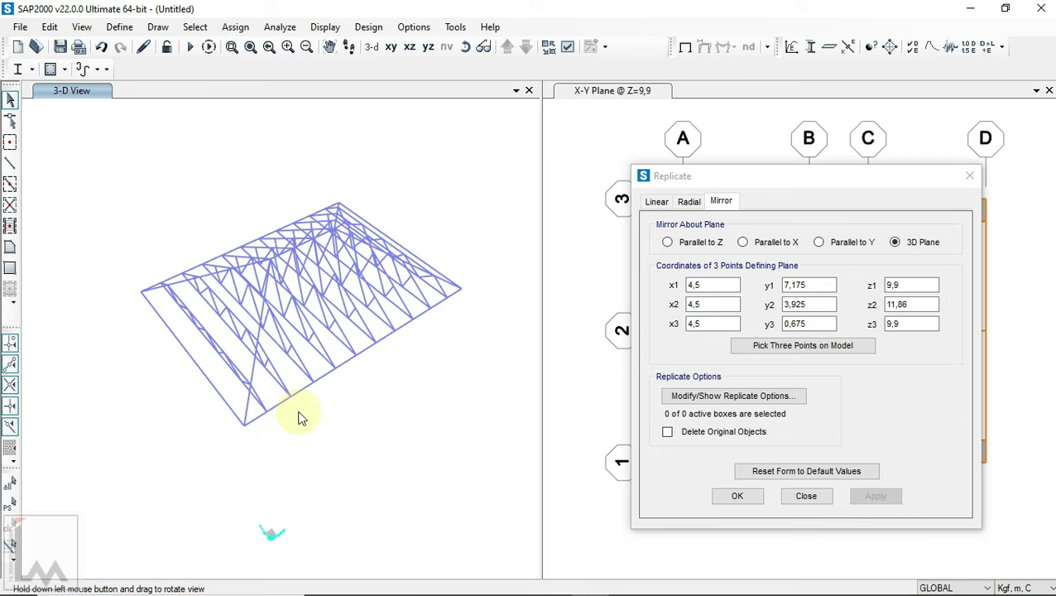
pyautogui.scroll(3, 248, 432)
pyautogui.scroll(-1, 252, 418)
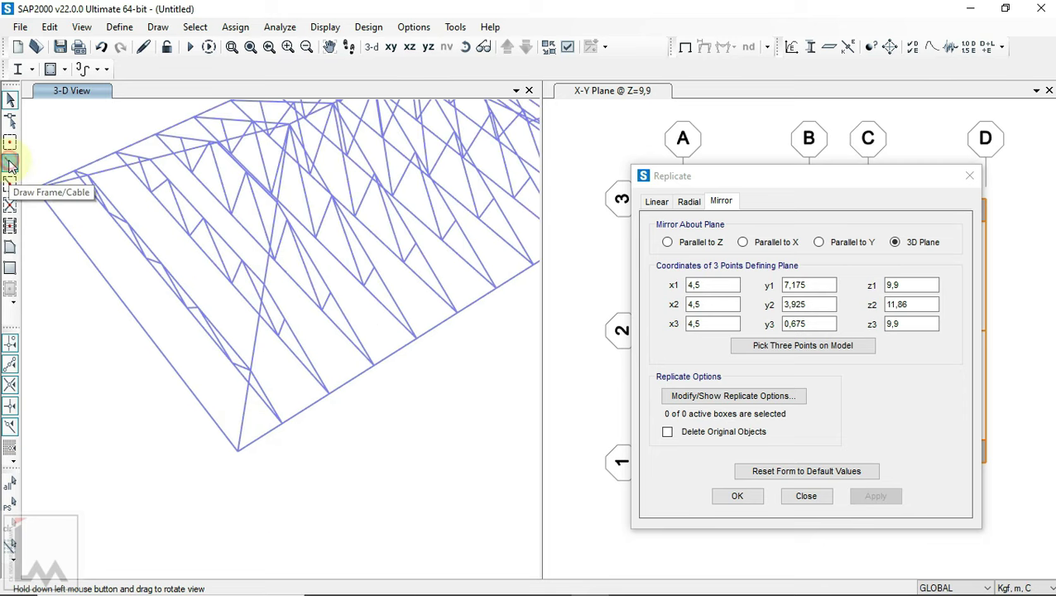
# - Draw a short C75.75 frame between two neighbouring joints in the end bay
pyautogui.click(10, 164)
pyautogui.scroll(1, 208, 382)
pyautogui.scroll(2, 206, 368)
pyautogui.click(189, 347)
pyautogui.scroll(-2, 217, 336)
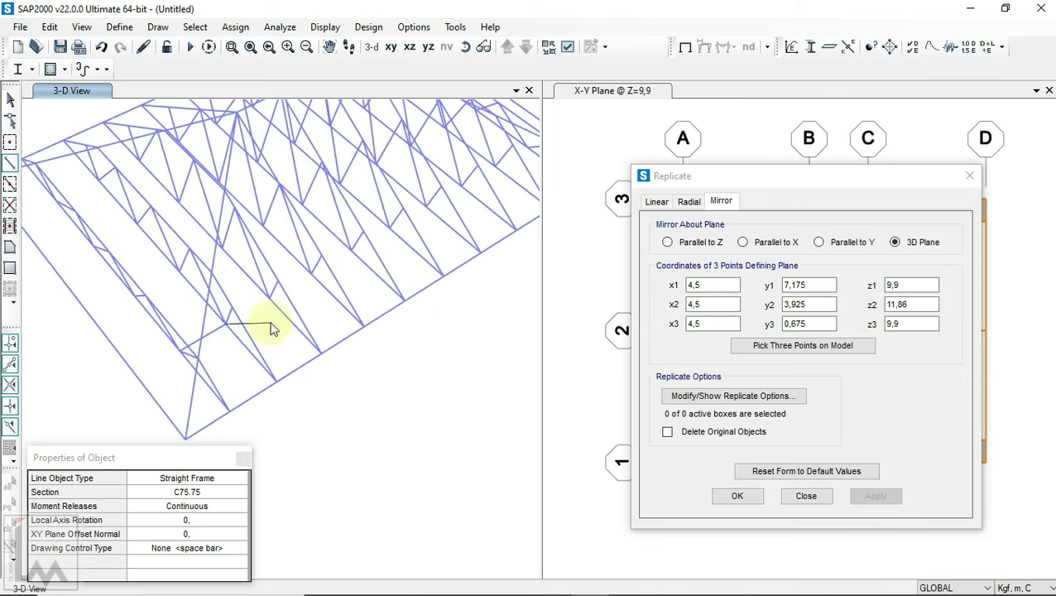
pyautogui.scroll(-1, 268, 324)
pyautogui.scroll(1, 261, 321)
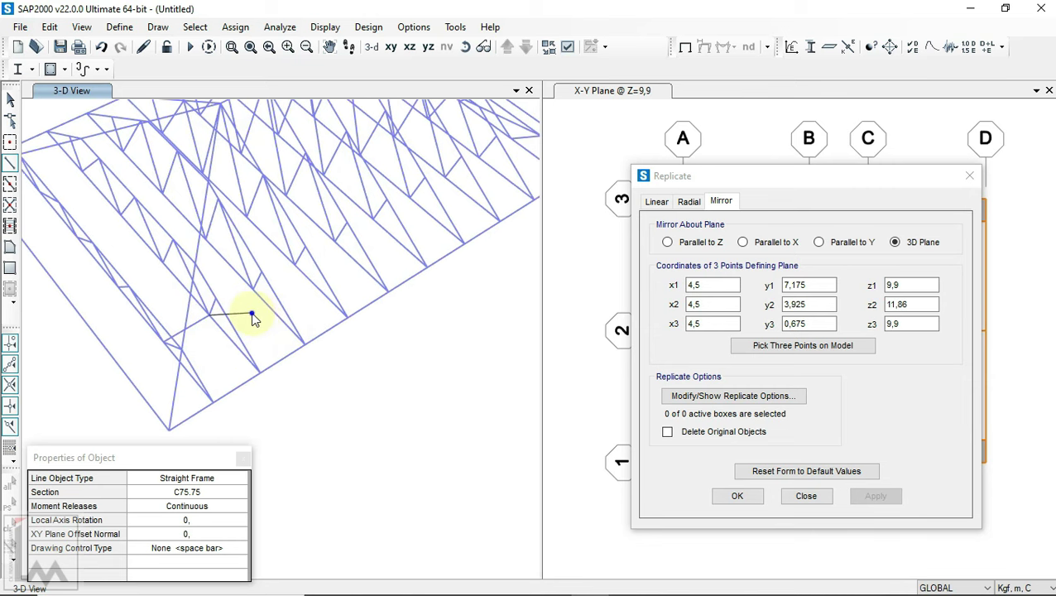
pyautogui.click(466, 48)
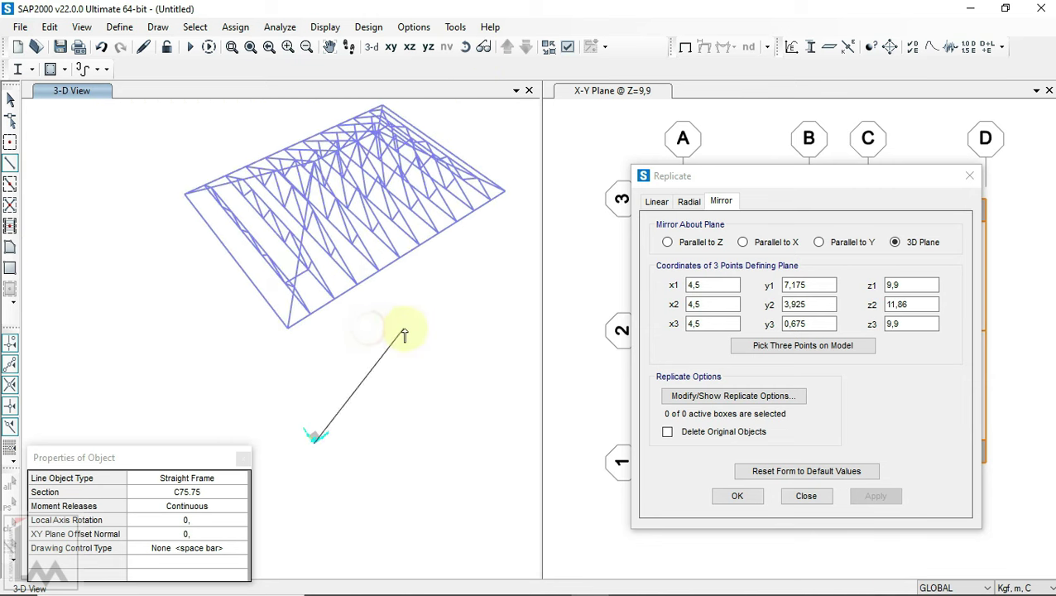
pyautogui.press('Escape')
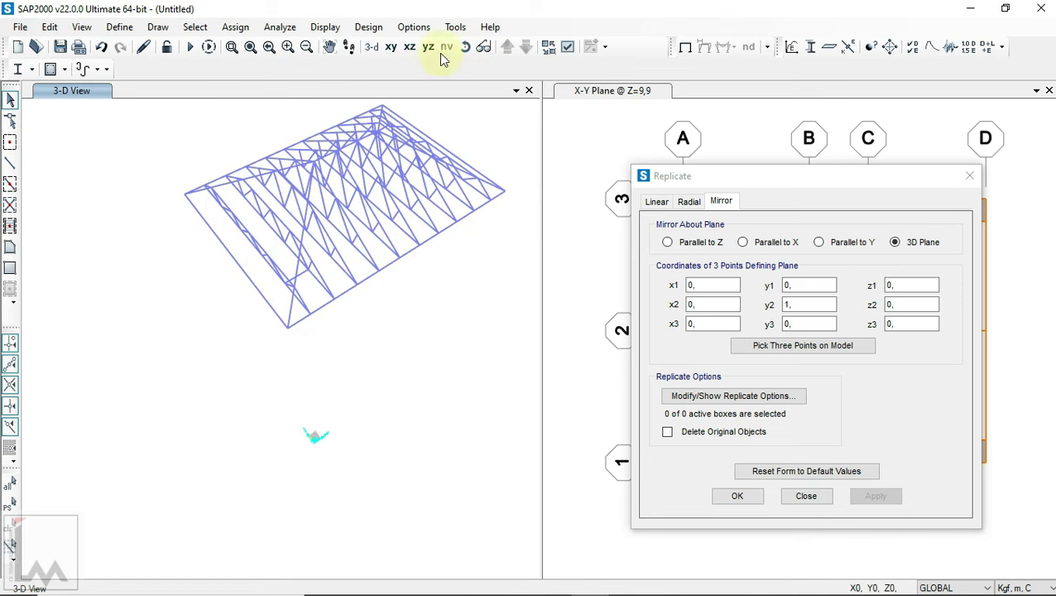
# - Start drawing another frame member on the model
pyautogui.click(10, 166)
pyautogui.scroll(3, 257, 244)
pyautogui.click(240, 223)
pyautogui.scroll(-2, 348, 236)
pyautogui.scroll(-2, 353, 243)
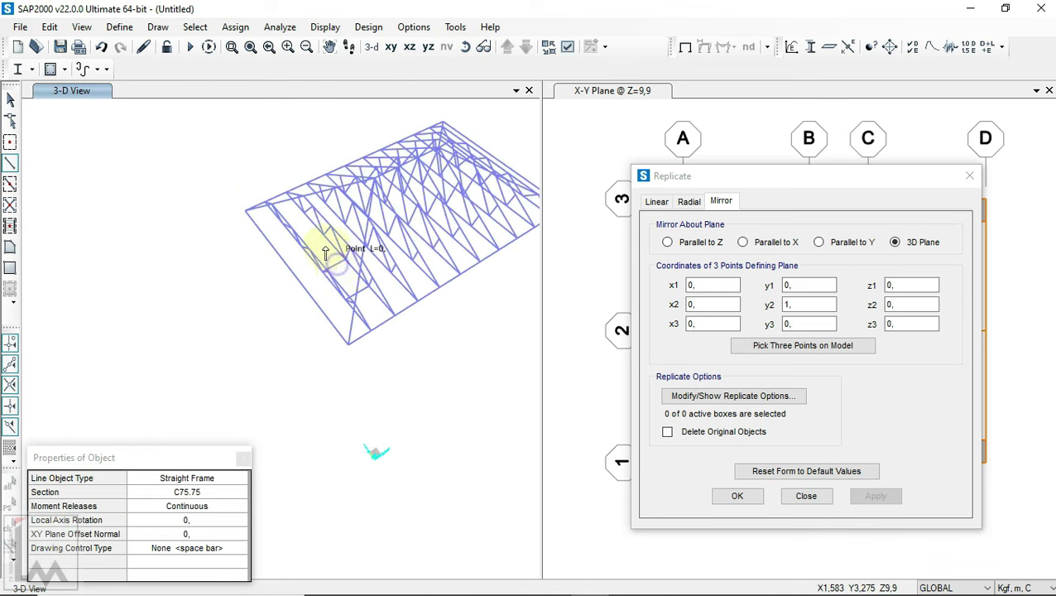
pyautogui.scroll(4, 331, 249)
pyautogui.scroll(-1, 325, 245)
pyautogui.scroll(-1, 310, 238)
pyautogui.scroll(1, 291, 240)
pyautogui.scroll(1, 292, 240)
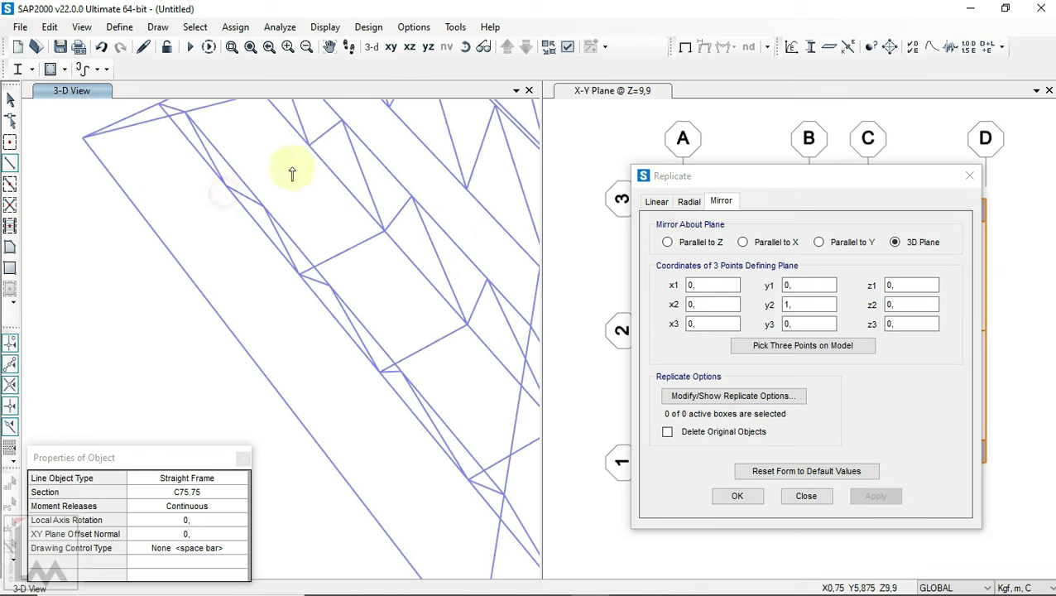
pyautogui.scroll(-2, 327, 231)
# - Return to the Select tool and rotate the roof to view the end bay
pyautogui.click(10, 100)
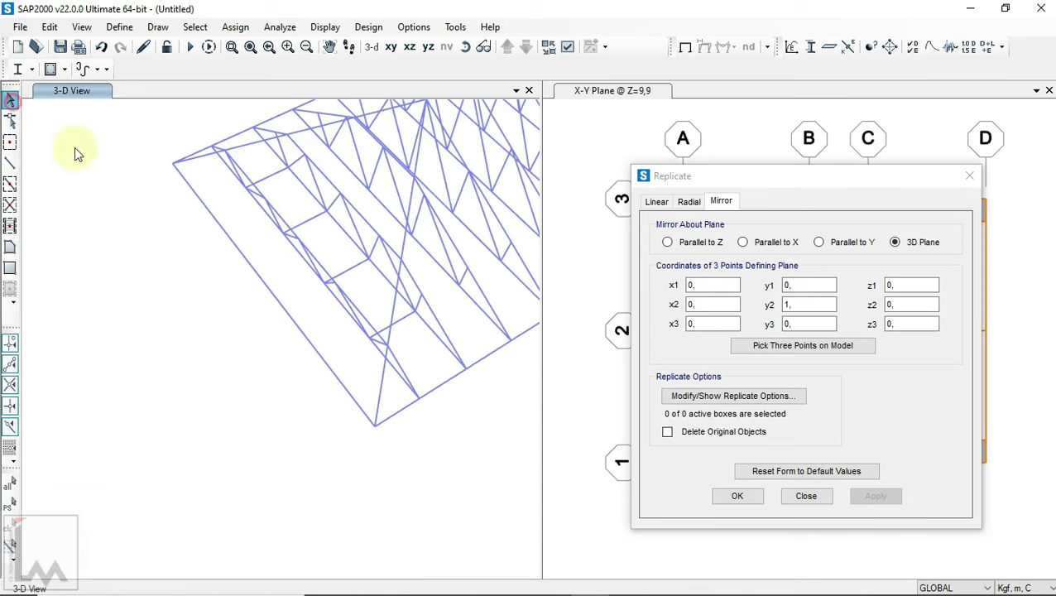
pyautogui.scroll(-2, 74, 152)
pyautogui.scroll(1, 142, 145)
pyautogui.click(465, 46)
pyautogui.moveTo(471, 242)
pyautogui.mouseDown()
pyautogui.moveTo(323, 329)
pyautogui.moveTo(235, 306)
pyautogui.moveTo(400, 292)
pyautogui.moveTo(347, 292)
pyautogui.moveTo(326, 362)
pyautogui.moveTo(303, 346)
pyautogui.mouseUp()
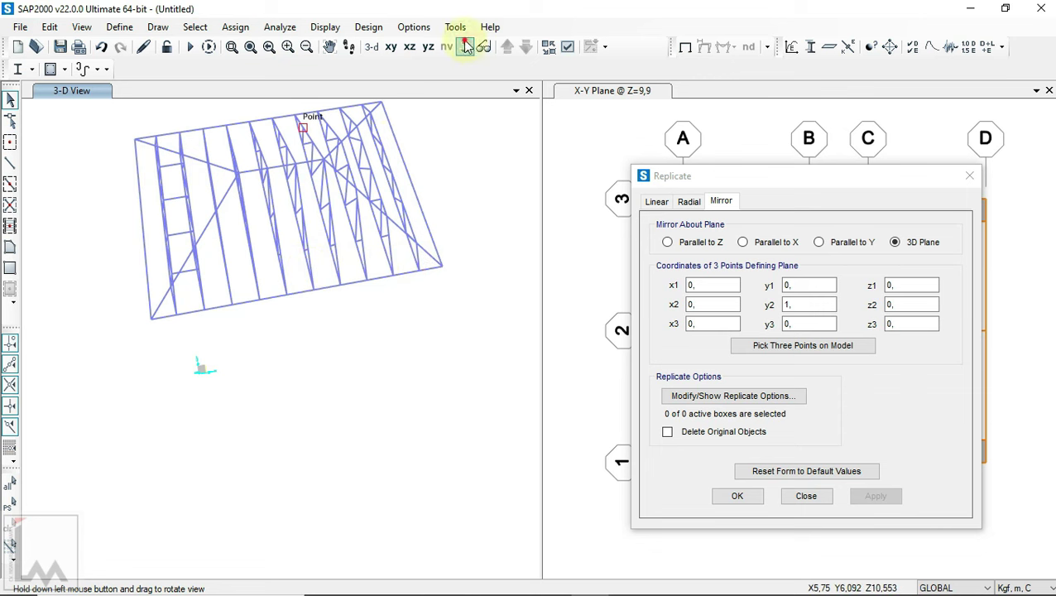
# - Select the four short end-bay members
pyautogui.scroll(3, 197, 242)
pyautogui.click(129, 250)
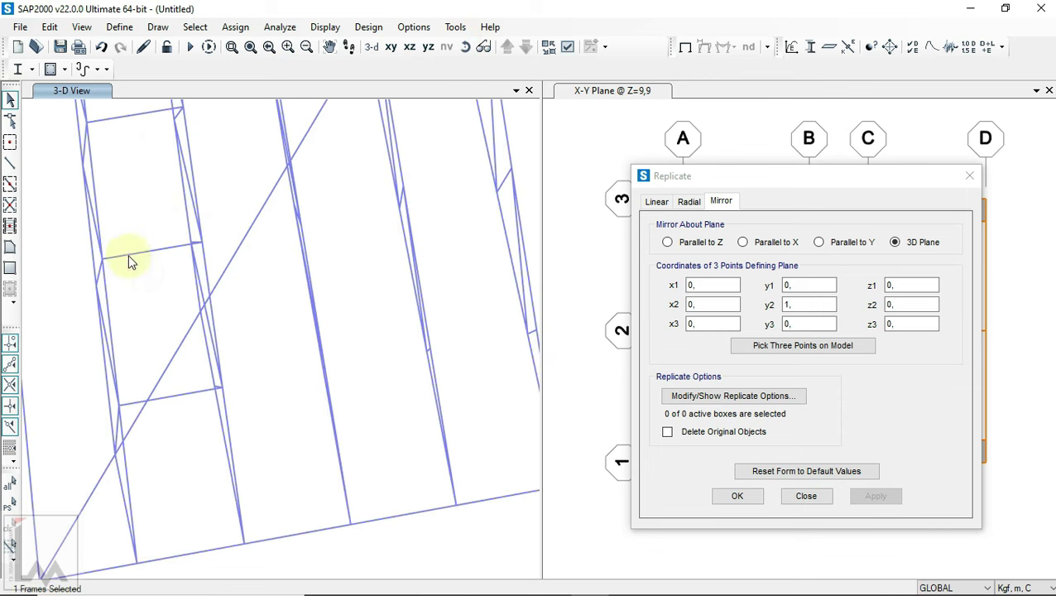
pyautogui.scroll(-2, 184, 389)
pyautogui.scroll(-1, 170, 339)
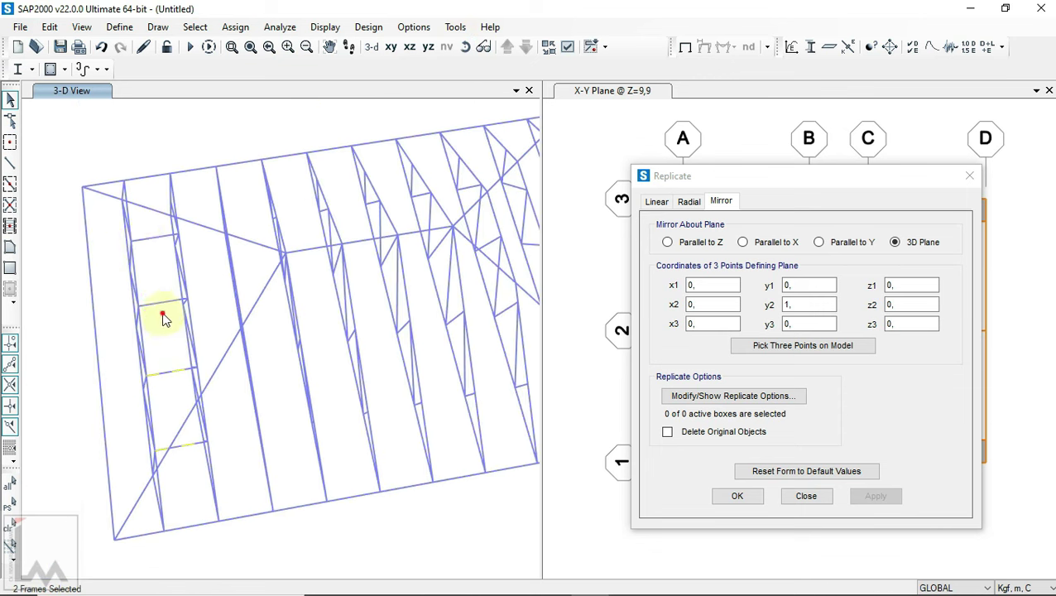
pyautogui.moveTo(143, 237); pyautogui.dragTo(141, 236)
# - Replicate them linearly nine times at a 0,8333 X offset picked from two points
pyautogui.click(656, 201)
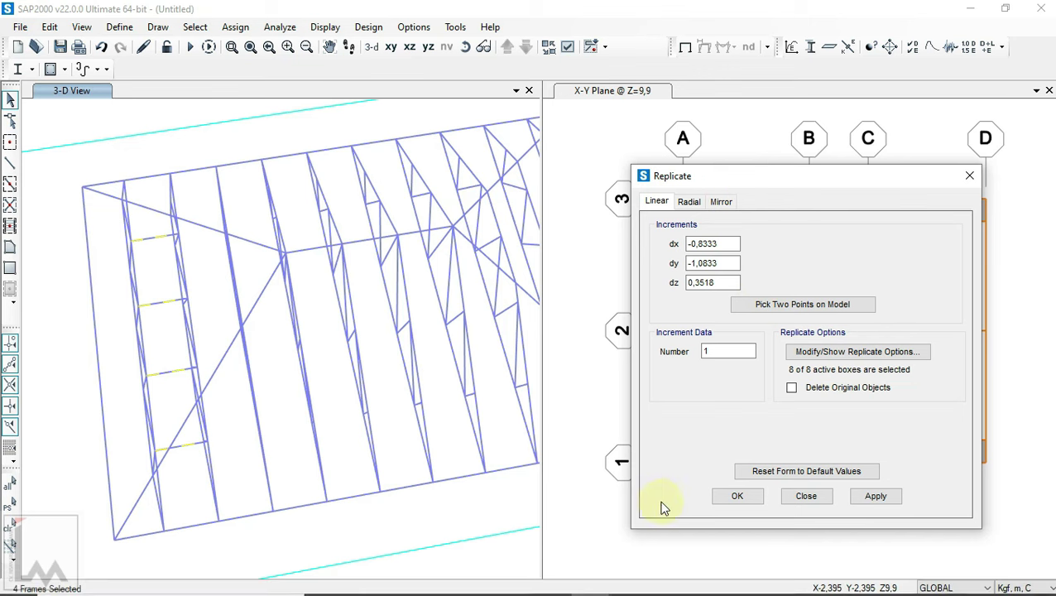
pyautogui.click(771, 306)
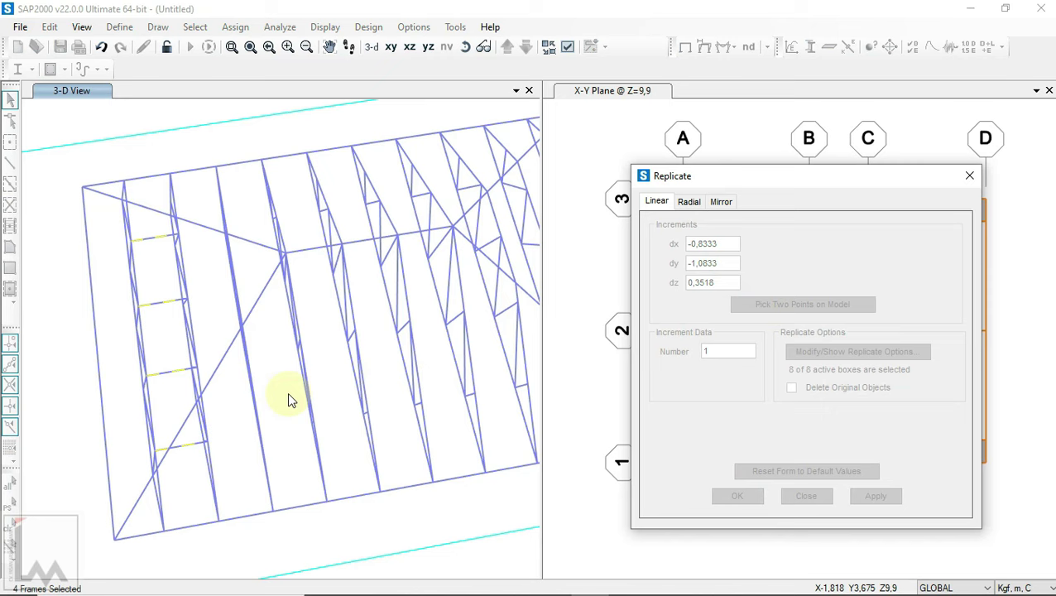
pyautogui.scroll(2, 207, 465)
pyautogui.scroll(2, 116, 444)
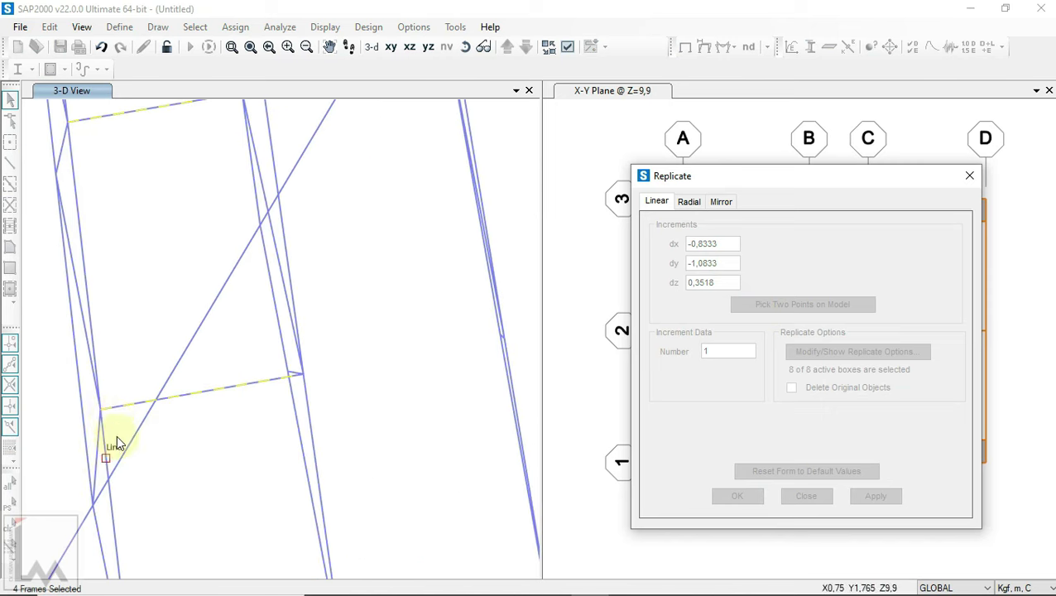
pyautogui.scroll(-2, 353, 238)
pyautogui.click(464, 48)
pyautogui.moveTo(396, 314)
pyautogui.mouseDown()
pyautogui.moveTo(447, 287)
pyautogui.moveTo(497, 235)
pyautogui.moveTo(365, 302)
pyautogui.moveTo(289, 294)
pyautogui.mouseUp()
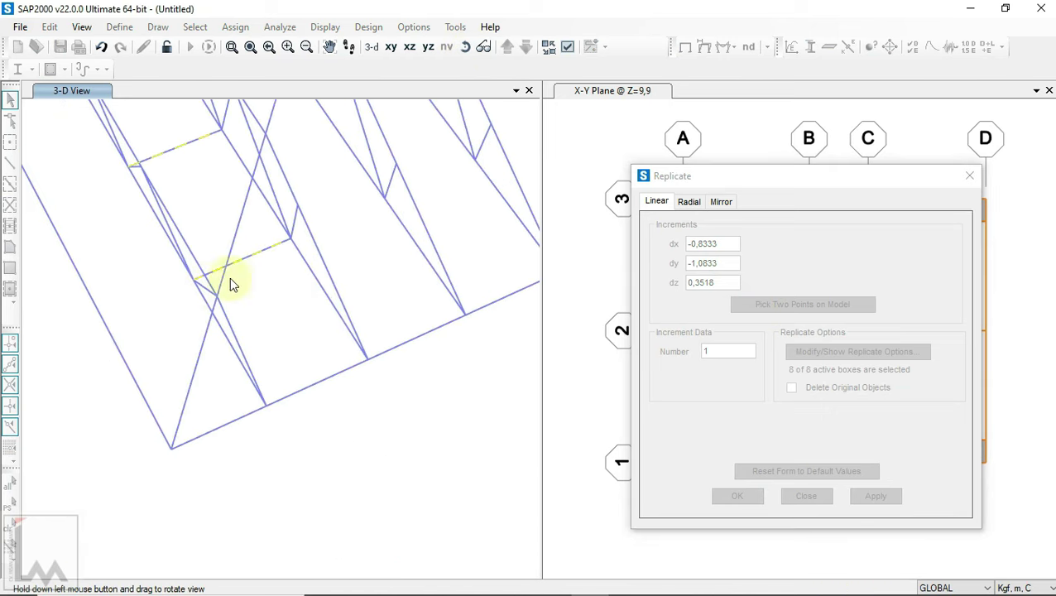
pyautogui.click(299, 248)
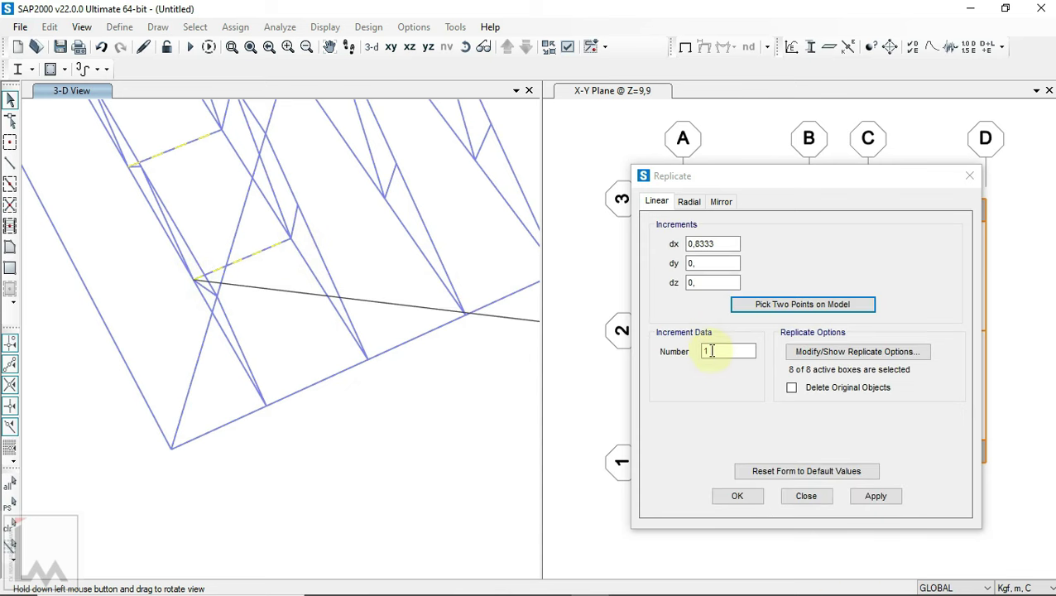
pyautogui.write('9')
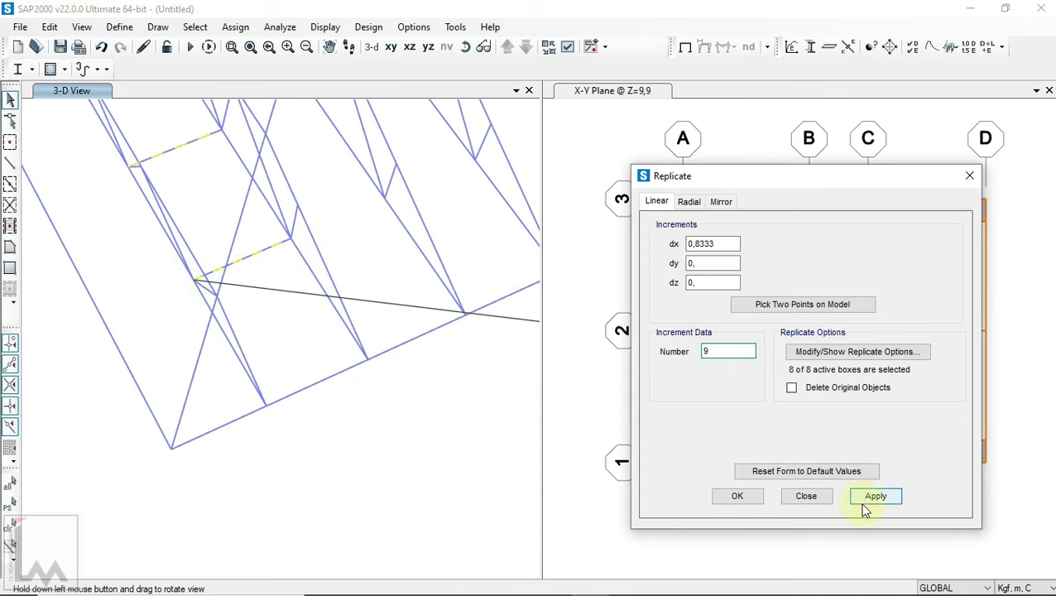
pyautogui.click(870, 496)
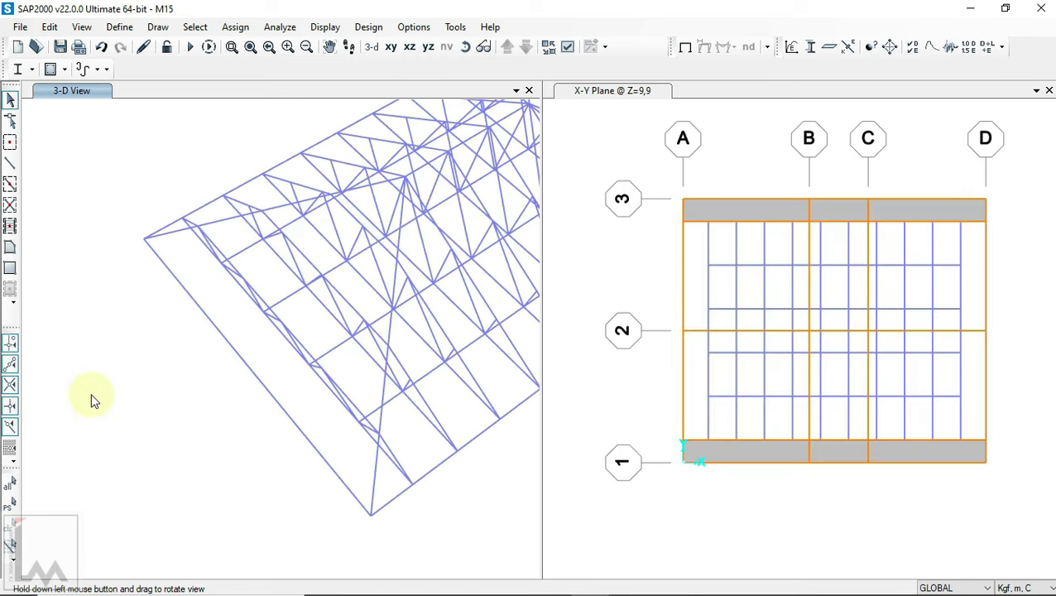
pyautogui.moveTo(92, 398)
pyautogui.mouseDown()
pyautogui.moveTo(236, 348)
pyautogui.moveTo(207, 376)
pyautogui.mouseUp()
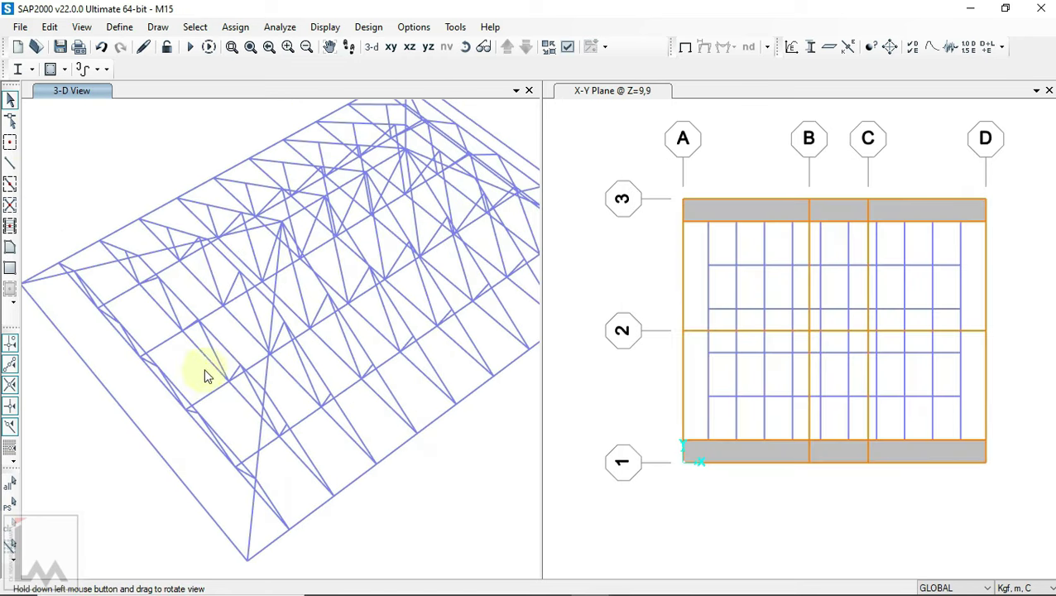
pyautogui.click(10, 165)
pyautogui.moveTo(155, 406); pyautogui.dragTo(165, 343, button='middle')
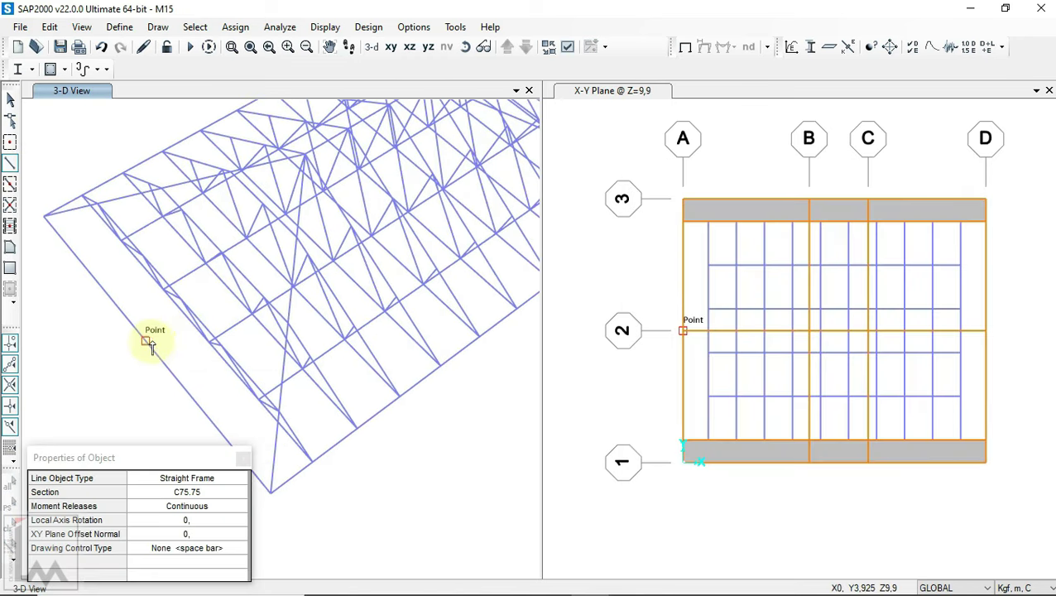
pyautogui.click(146, 342)
pyautogui.scroll(2, 327, 161)
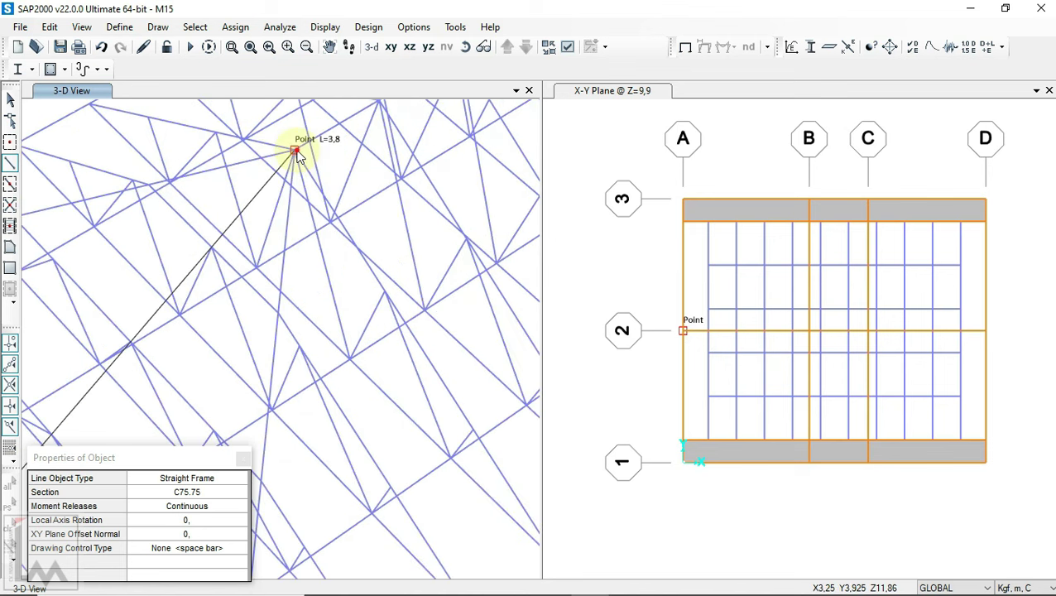
pyautogui.scroll(-3, 346, 157)
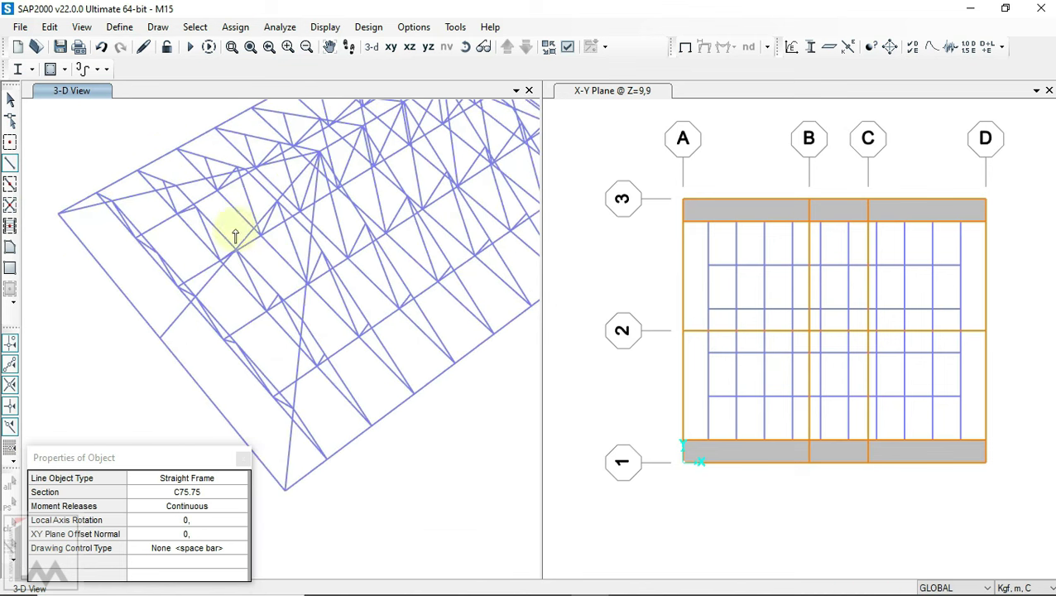
pyautogui.scroll(2, 250, 261)
pyautogui.scroll(2, 248, 259)
pyautogui.scroll(-2, 311, 232)
pyautogui.moveTo(368, 203)
pyautogui.mouseDown()
pyautogui.moveTo(314, 306)
pyautogui.moveTo(471, 313)
pyautogui.mouseUp()
pyautogui.moveTo(504, 289)
pyautogui.mouseDown()
pyautogui.moveTo(495, 240)
pyautogui.moveTo(283, 364)
pyautogui.moveTo(146, 276)
pyautogui.moveTo(113, 324)
pyautogui.moveTo(267, 339)
pyautogui.moveTo(193, 349)
pyautogui.moveTo(308, 370)
pyautogui.moveTo(205, 297)
pyautogui.moveTo(246, 279)
pyautogui.mouseUp()
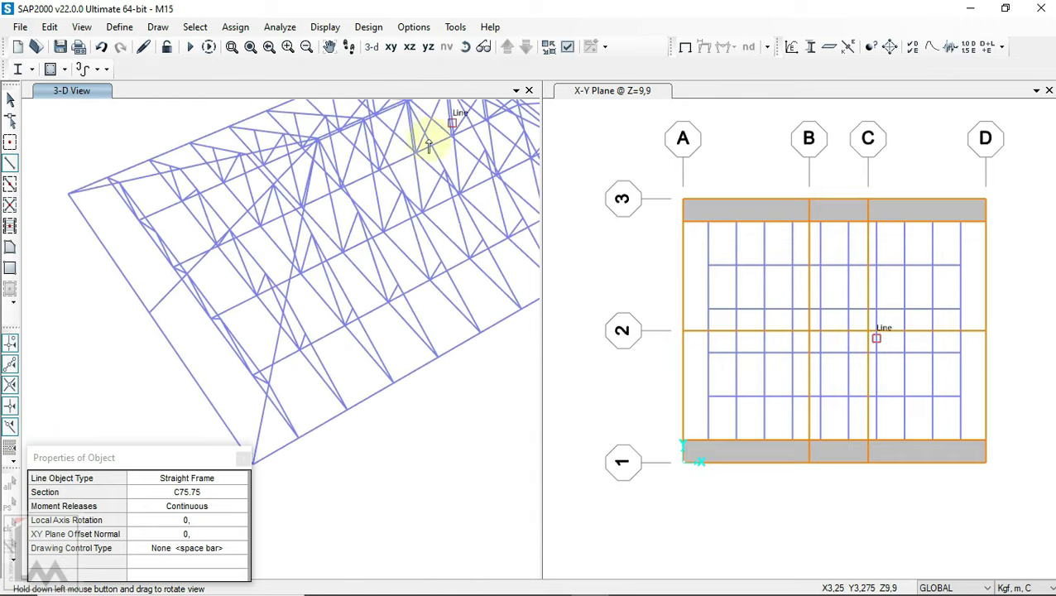
pyautogui.click(12, 99)
pyautogui.moveTo(194, 431)
pyautogui.mouseDown()
pyautogui.moveTo(395, 478)
pyautogui.moveTo(488, 514)
pyautogui.moveTo(318, 519)
pyautogui.moveTo(347, 522)
pyautogui.moveTo(302, 506)
pyautogui.moveTo(238, 546)
pyautogui.moveTo(209, 426)
pyautogui.moveTo(186, 436)
pyautogui.moveTo(196, 452)
pyautogui.moveTo(306, 161)
pyautogui.mouseUp()
pyautogui.click(328, 170)
# - Replicate the selected purlin three times at 0,8333 spacing down the slope
pyautogui.click(50, 27)
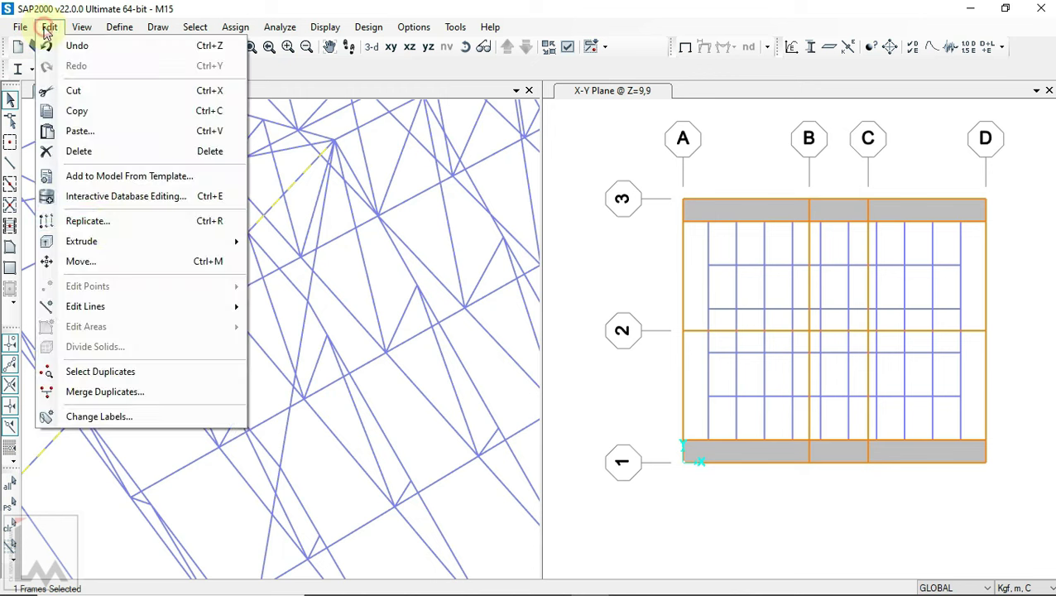
pyautogui.click(108, 228)
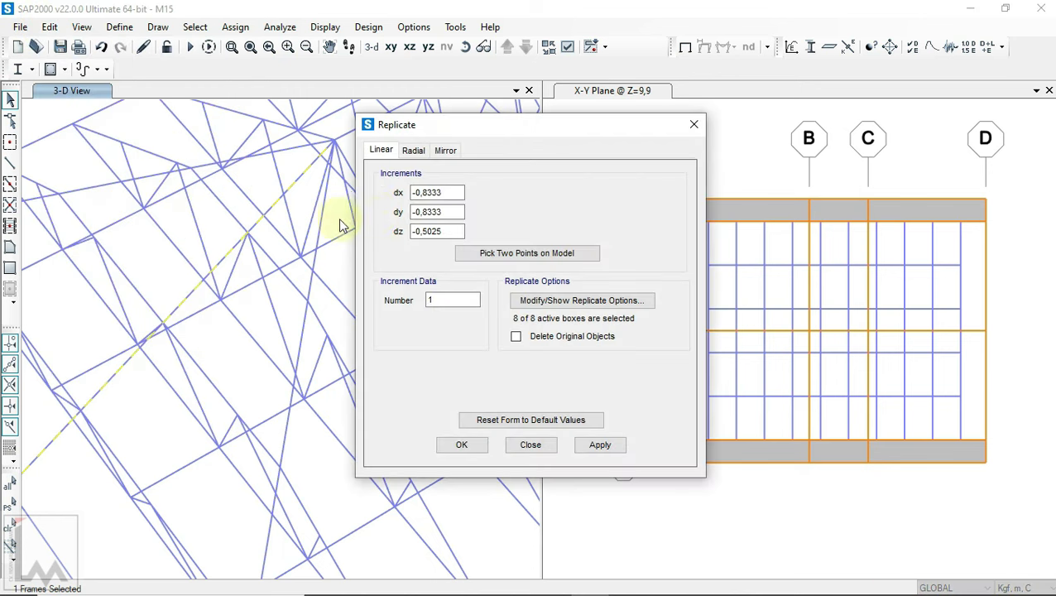
pyautogui.moveTo(498, 125); pyautogui.dragTo(606, 150)
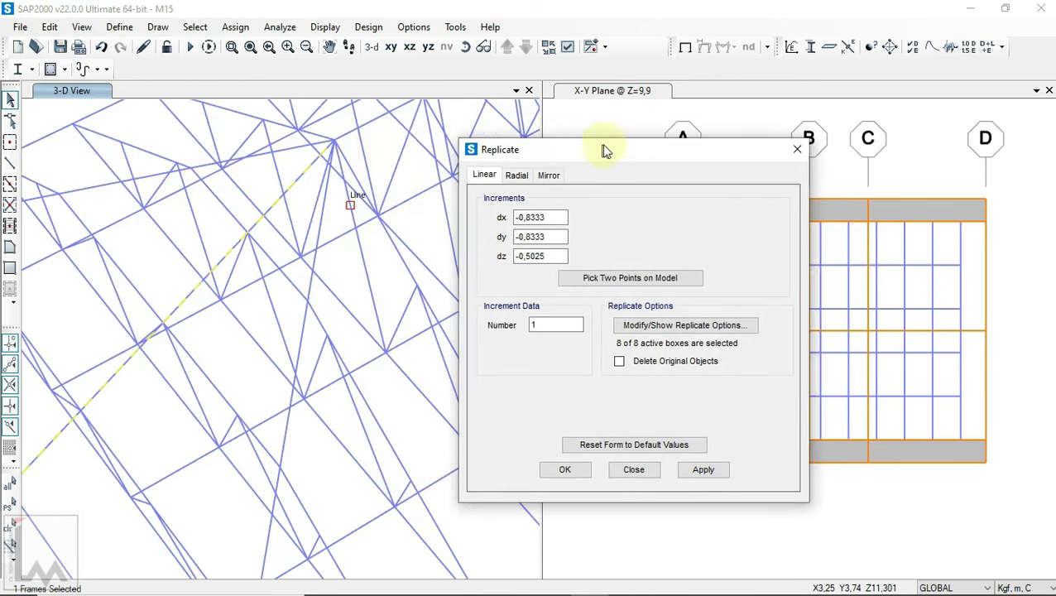
pyautogui.click(619, 278)
pyautogui.click(247, 238)
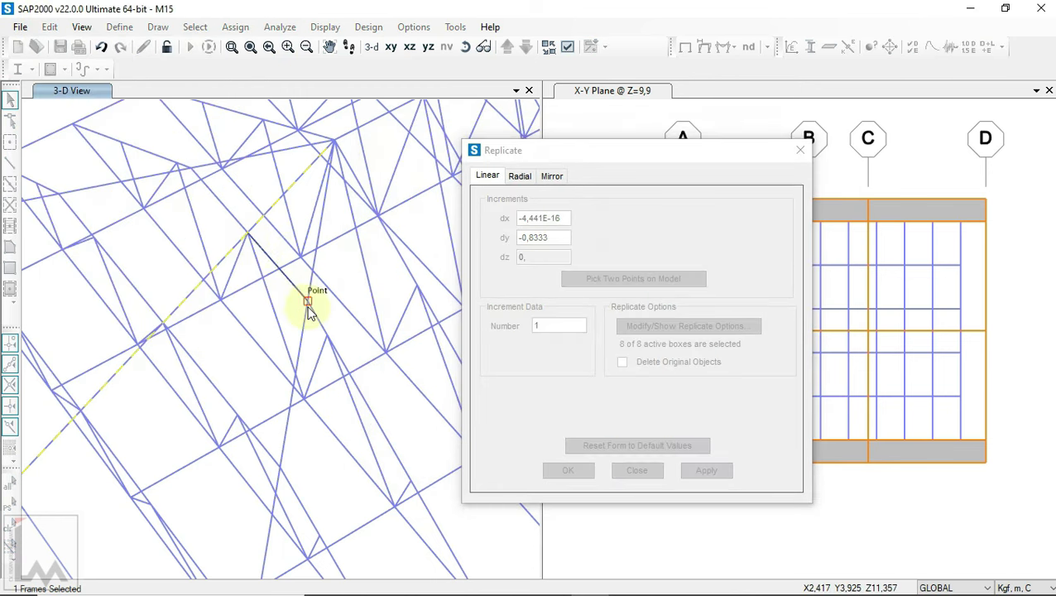
pyautogui.doubleClick(533, 328)
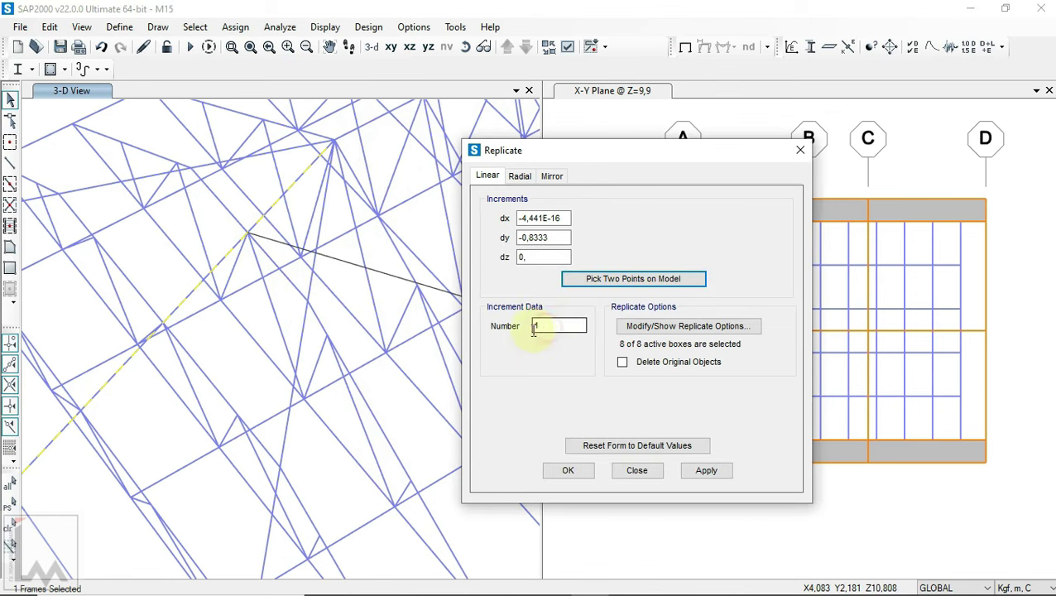
pyautogui.write('3')
pyautogui.click(705, 470)
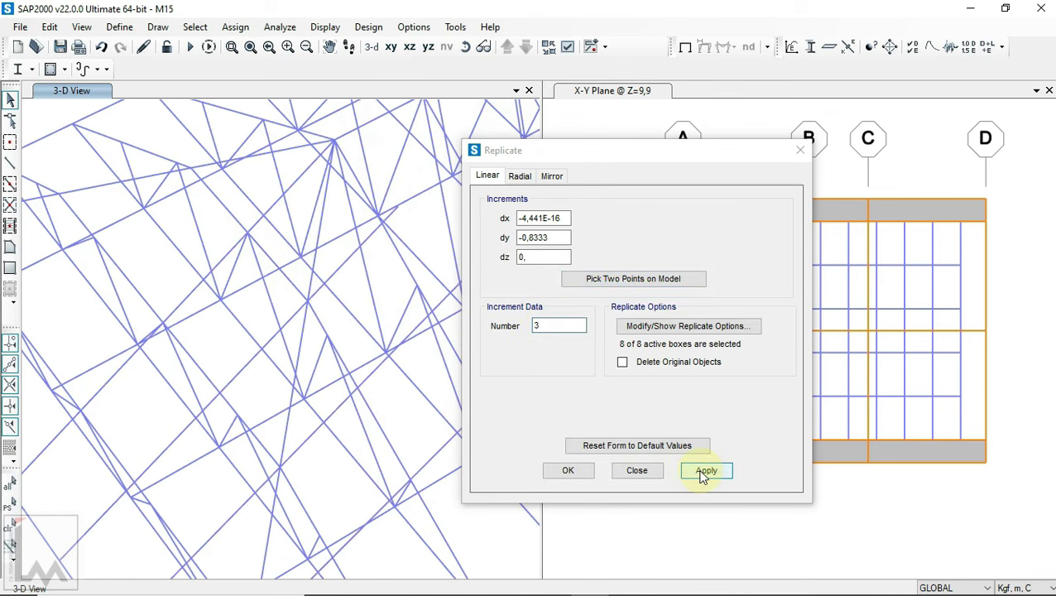
# - Copy another purlin three times in the opposite direction, then close Replicate
pyautogui.scroll(-3, 315, 260)
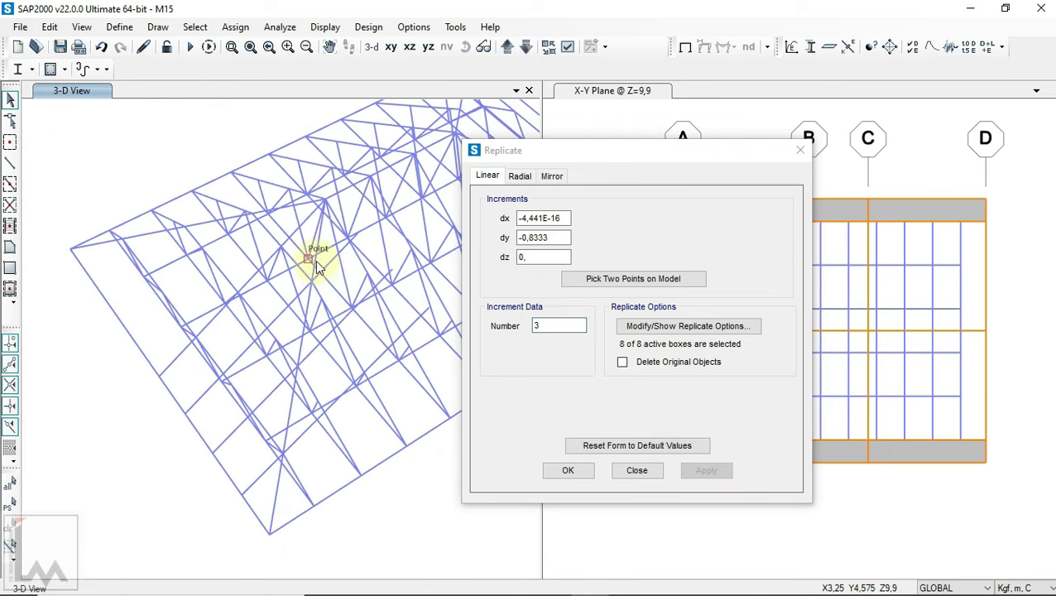
pyautogui.scroll(2, 282, 469)
pyautogui.scroll(-2, 330, 436)
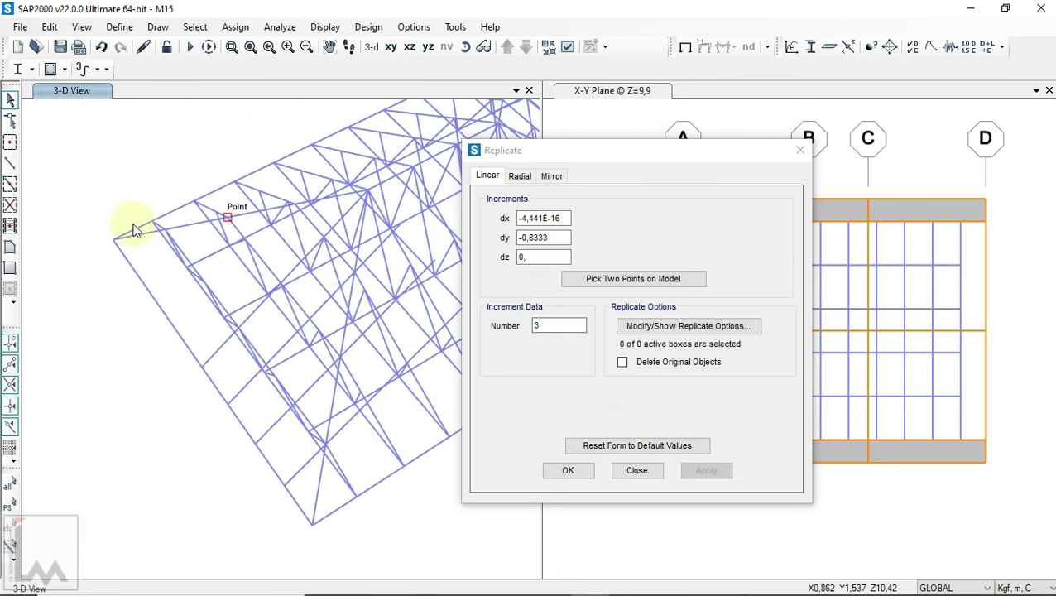
pyautogui.scroll(-3, 134, 228)
pyautogui.click(465, 50)
pyautogui.moveTo(272, 411)
pyautogui.mouseDown()
pyautogui.moveTo(389, 377)
pyautogui.moveTo(412, 446)
pyautogui.mouseUp()
pyautogui.scroll(3, 240, 364)
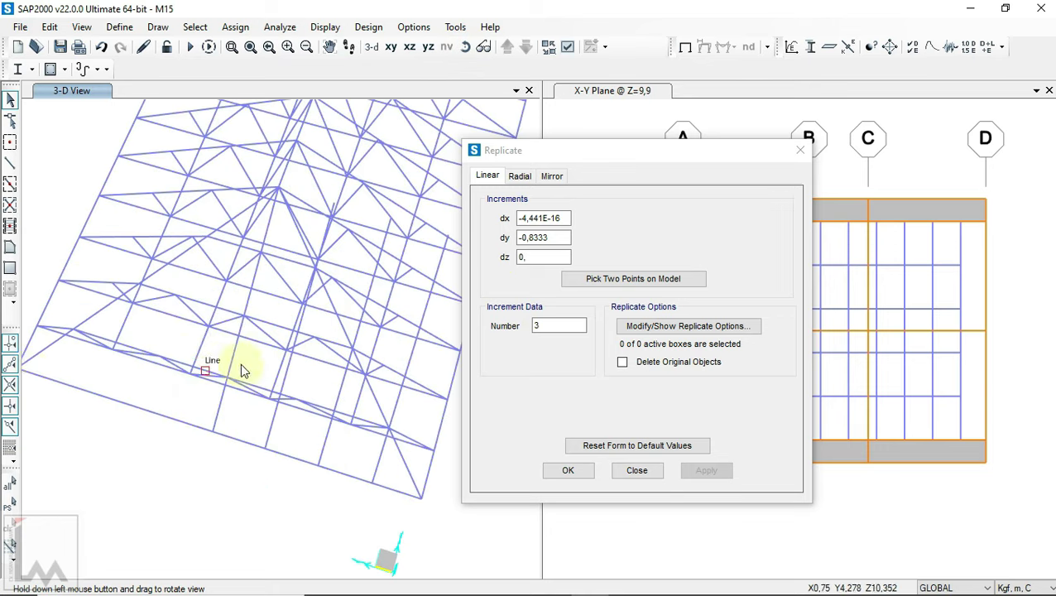
pyautogui.click(11, 499)
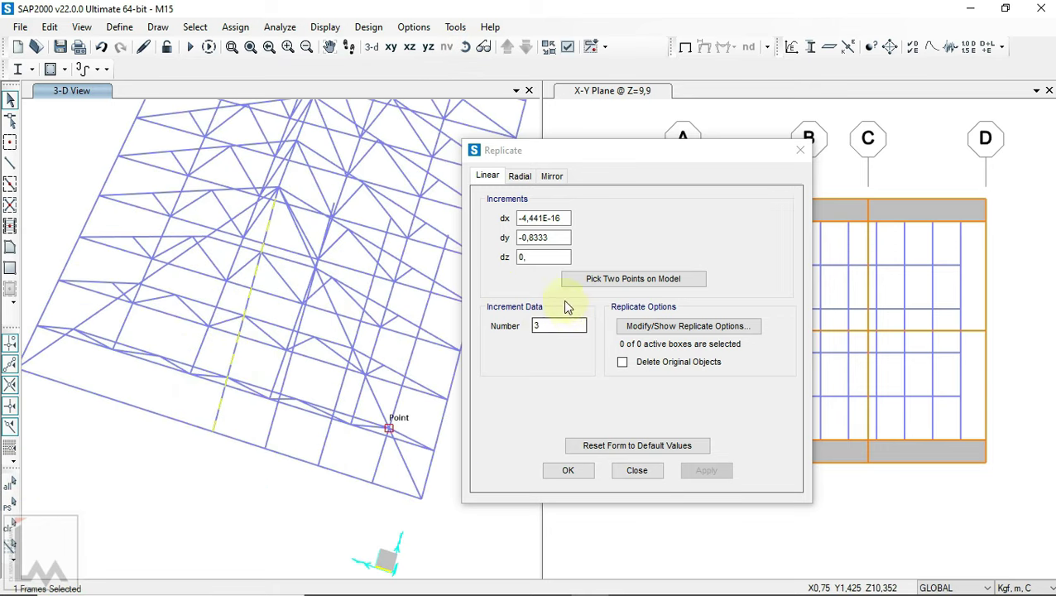
pyautogui.click(596, 278)
pyautogui.scroll(2, 273, 265)
pyautogui.scroll(2, 331, 313)
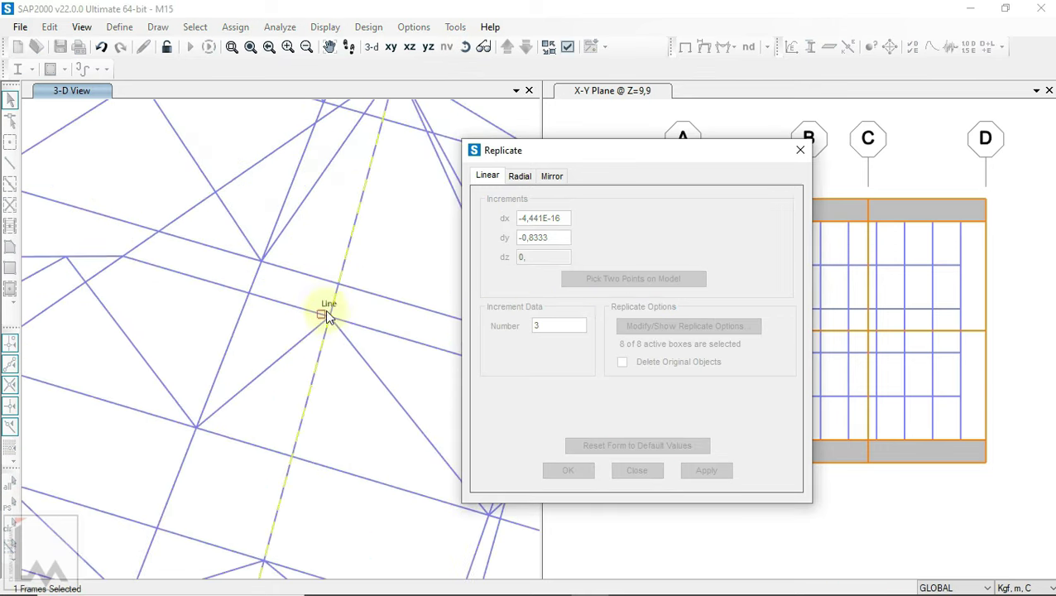
pyautogui.click(329, 316)
pyautogui.click(124, 259)
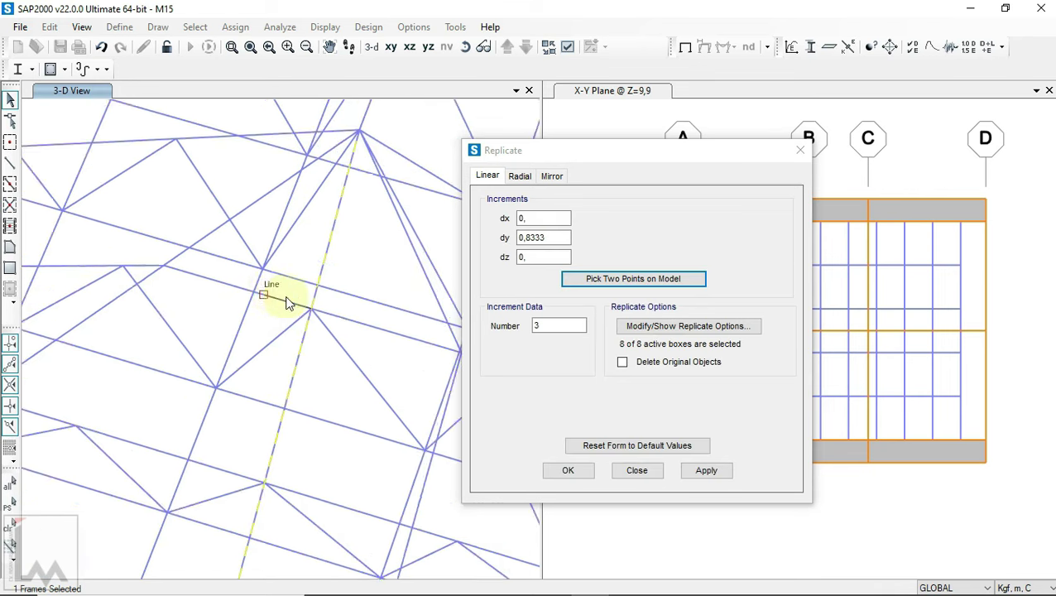
pyautogui.click(703, 469)
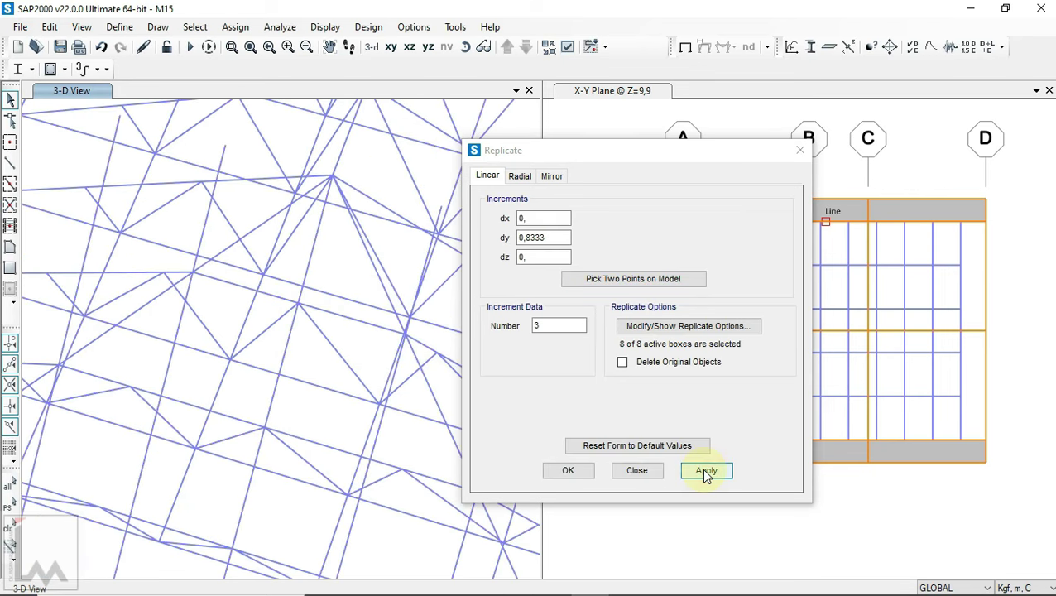
pyautogui.click(569, 471)
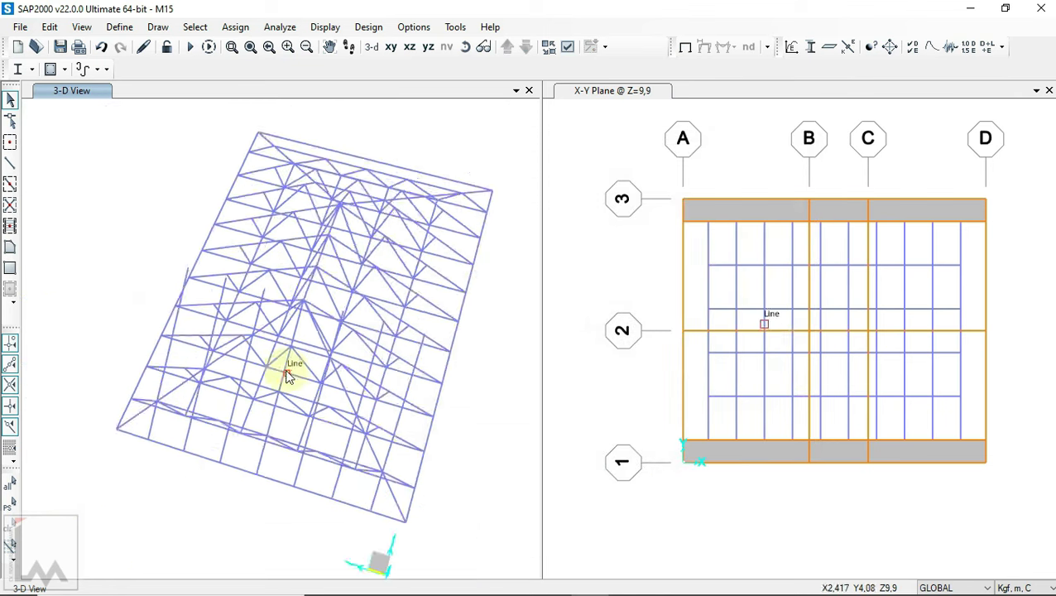
# - Select the purlins on the slope and the members near the ridge
pyautogui.click(465, 46)
pyautogui.moveTo(406, 302)
pyautogui.mouseDown()
pyautogui.moveTo(440, 334)
pyautogui.moveTo(178, 266)
pyautogui.mouseUp()
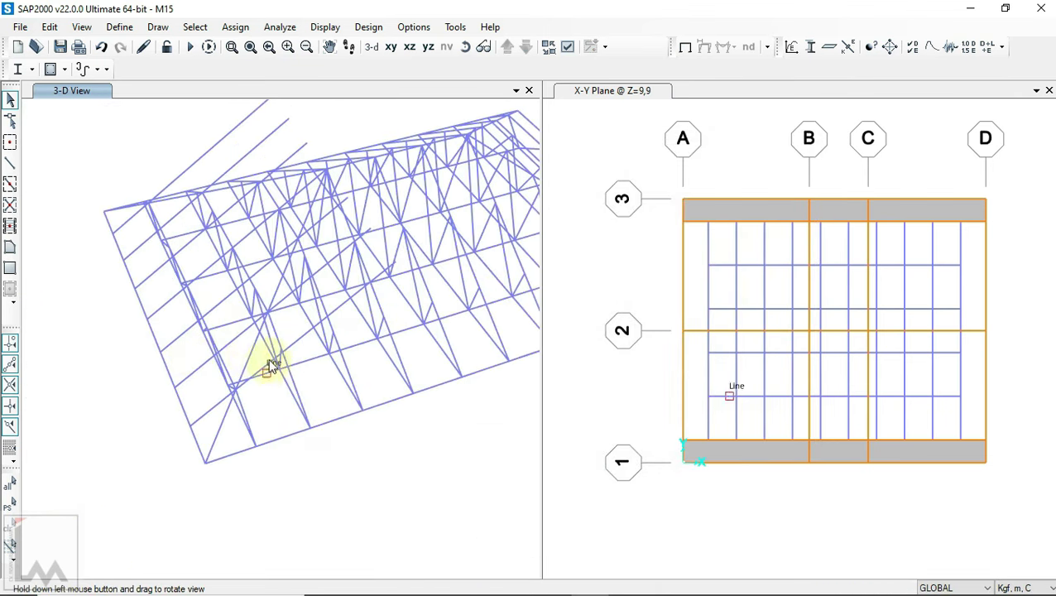
pyautogui.click(248, 354)
pyautogui.scroll(3, 235, 389)
pyautogui.scroll(-2, 236, 425)
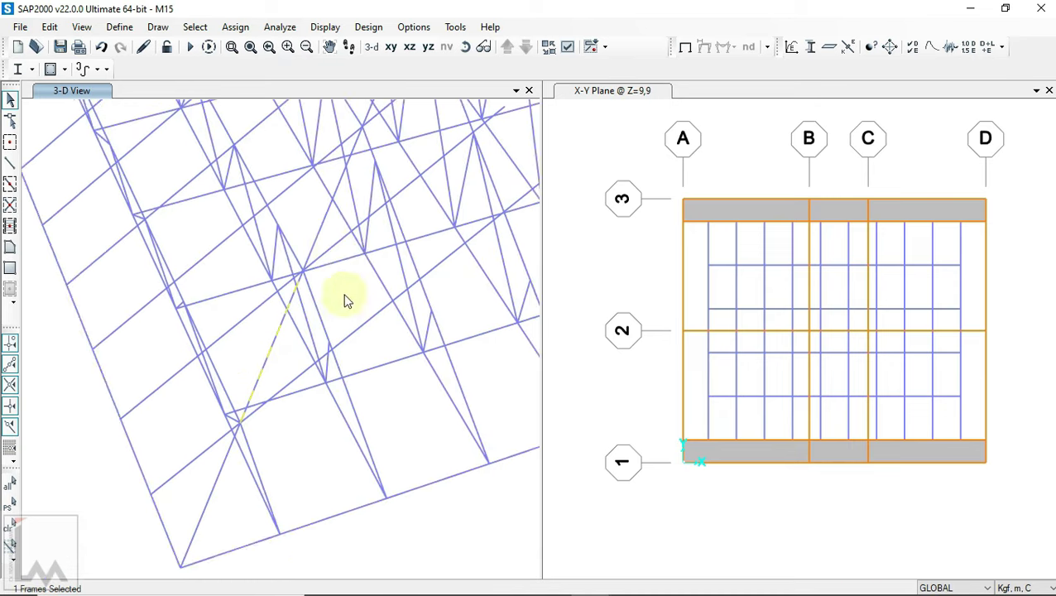
pyautogui.scroll(1, 288, 315)
pyautogui.moveTo(273, 298)
pyautogui.mouseDown()
pyautogui.moveTo(289, 335)
pyautogui.moveTo(298, 240)
pyautogui.mouseUp()
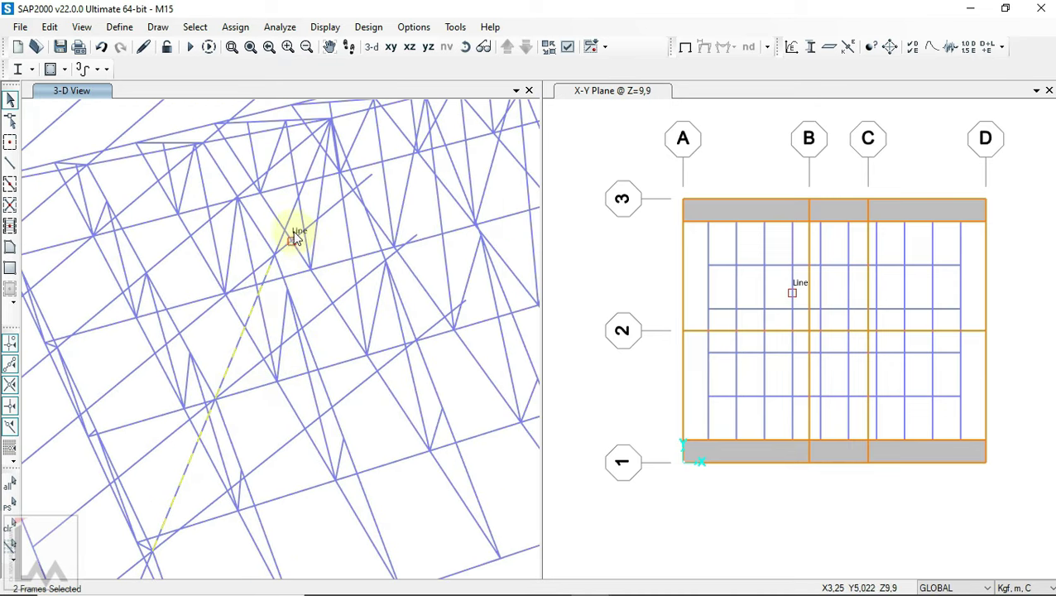
pyautogui.scroll(2, 364, 177)
pyautogui.click(391, 181)
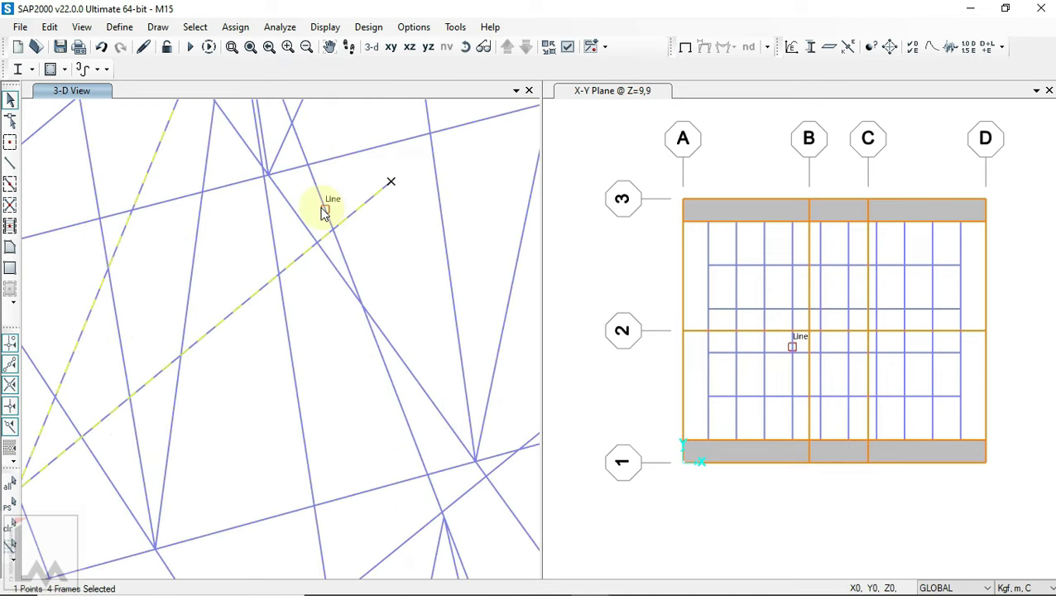
pyautogui.scroll(1, 448, 310)
pyautogui.scroll(-1, 428, 333)
pyautogui.scroll(1, 436, 344)
pyautogui.scroll(1, 436, 313)
pyautogui.scroll(1, 448, 309)
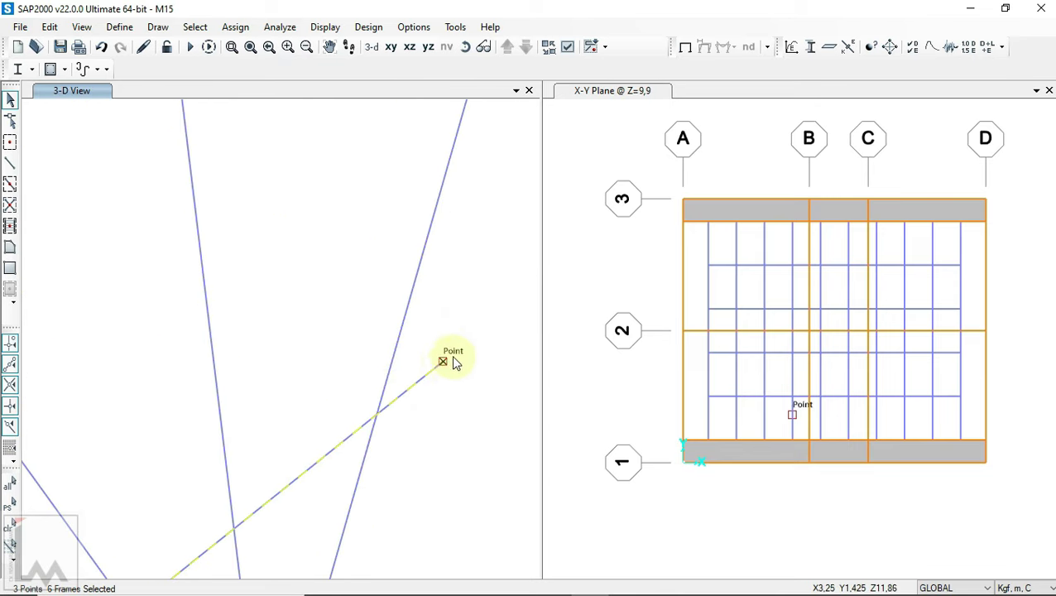
pyautogui.scroll(-2, 453, 363)
pyautogui.scroll(1, 336, 200)
pyautogui.scroll(1, 336, 200)
pyautogui.click(462, 52)
pyautogui.moveTo(323, 161); pyautogui.dragTo(330, 242)
pyautogui.click(184, 295)
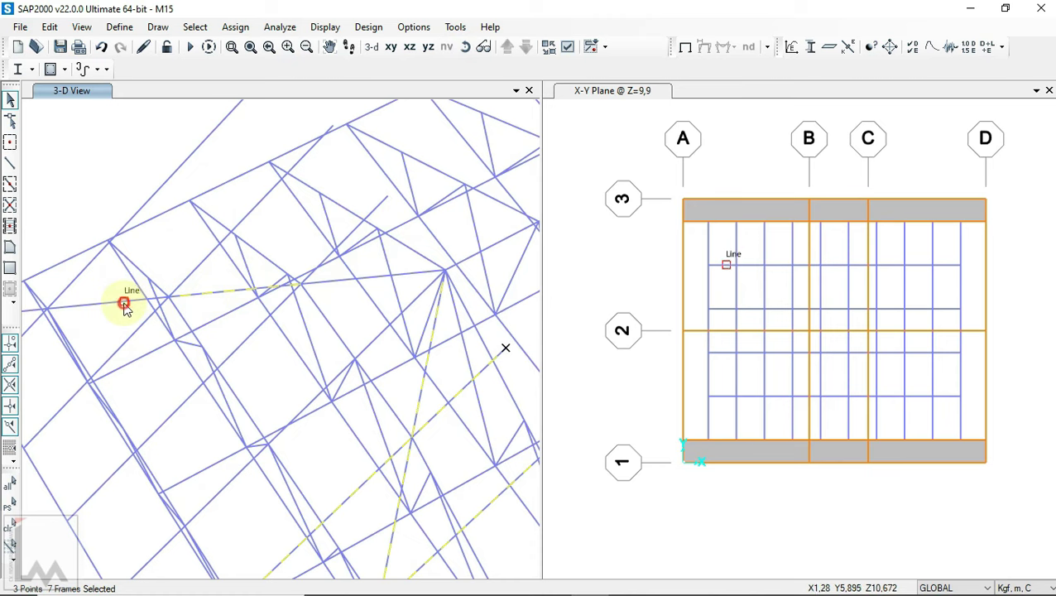
pyautogui.scroll(-1, 190, 290)
pyautogui.scroll(1, 331, 269)
pyautogui.click(462, 265)
pyautogui.click(495, 254)
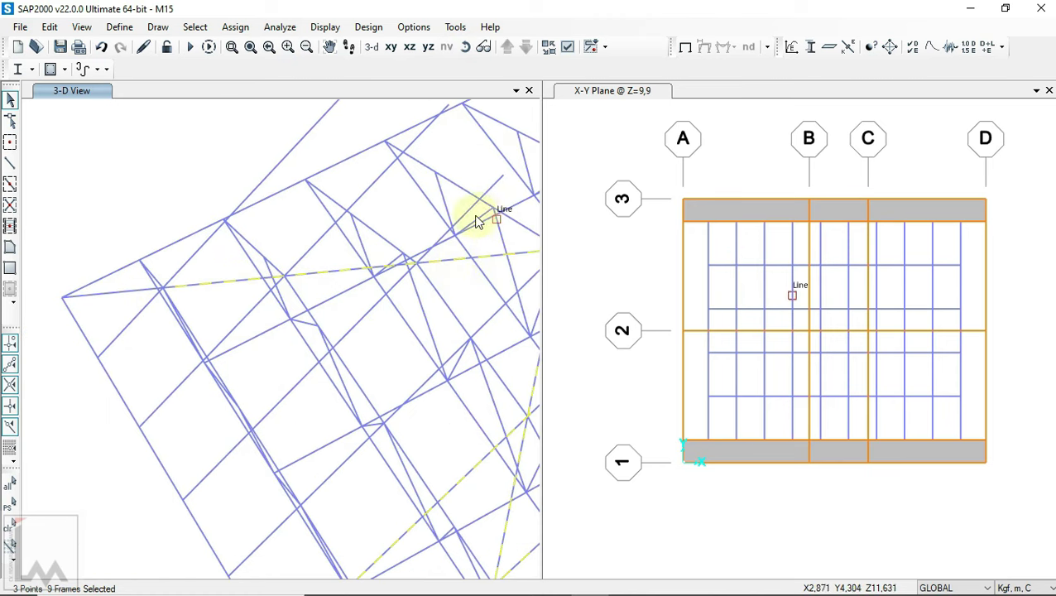
pyautogui.keyDown('shift'); pyautogui.moveTo(477, 221); pyautogui.dragTo(344, 157, button='middle'); pyautogui.keyUp('shift')
pyautogui.scroll(2, 362, 153)
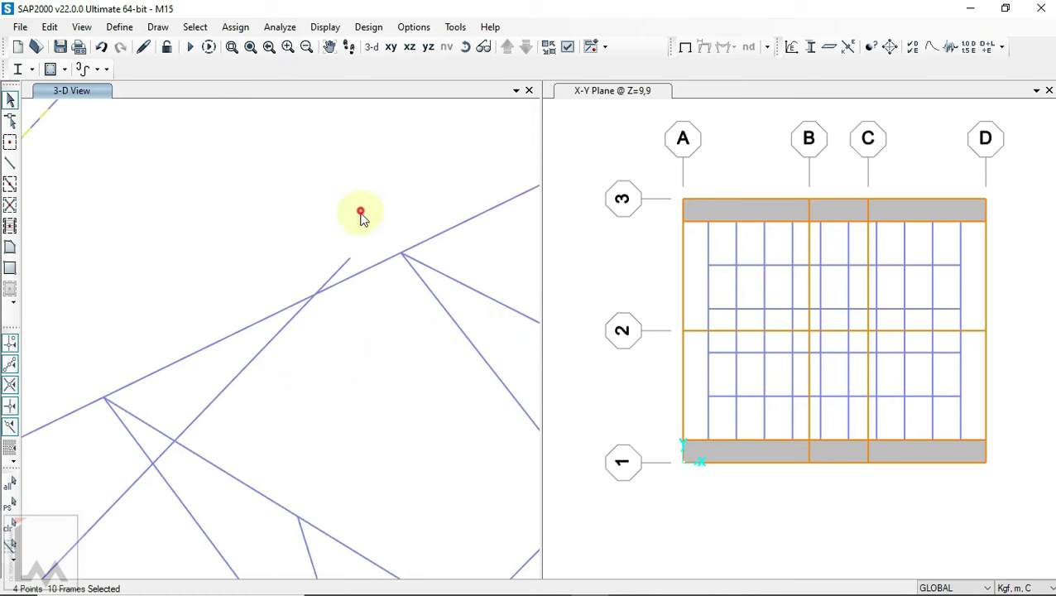
pyautogui.moveTo(327, 277); pyautogui.dragTo(311, 263)
pyautogui.scroll(-2, 297, 233)
pyautogui.scroll(2, 340, 264)
# - Trim the selected purlins at their boundaries and close Trim/Extend Frames
pyautogui.click(50, 26)
pyautogui.moveTo(85, 306)
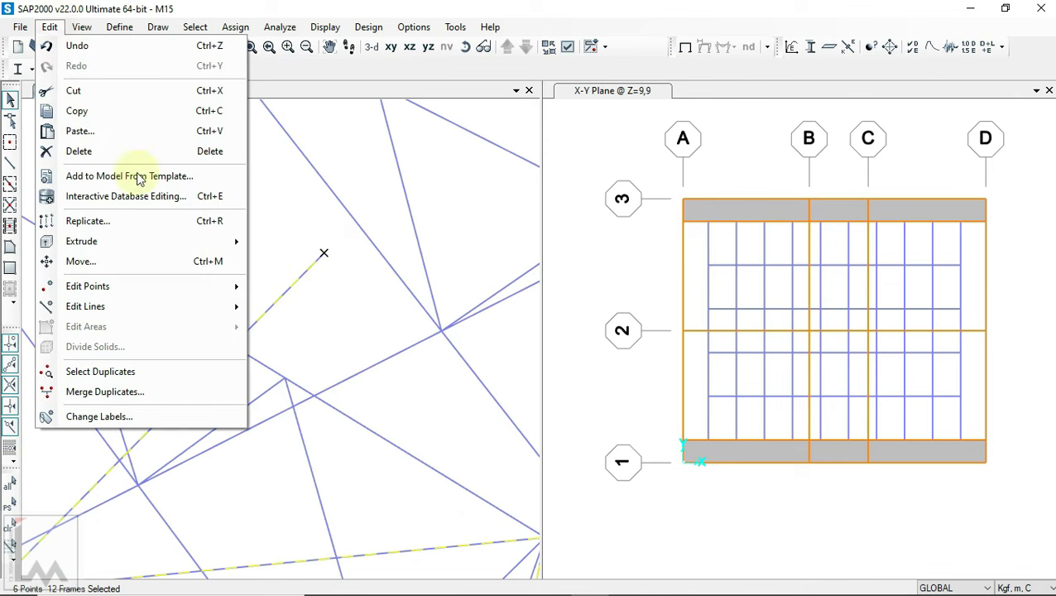
pyautogui.click(290, 350)
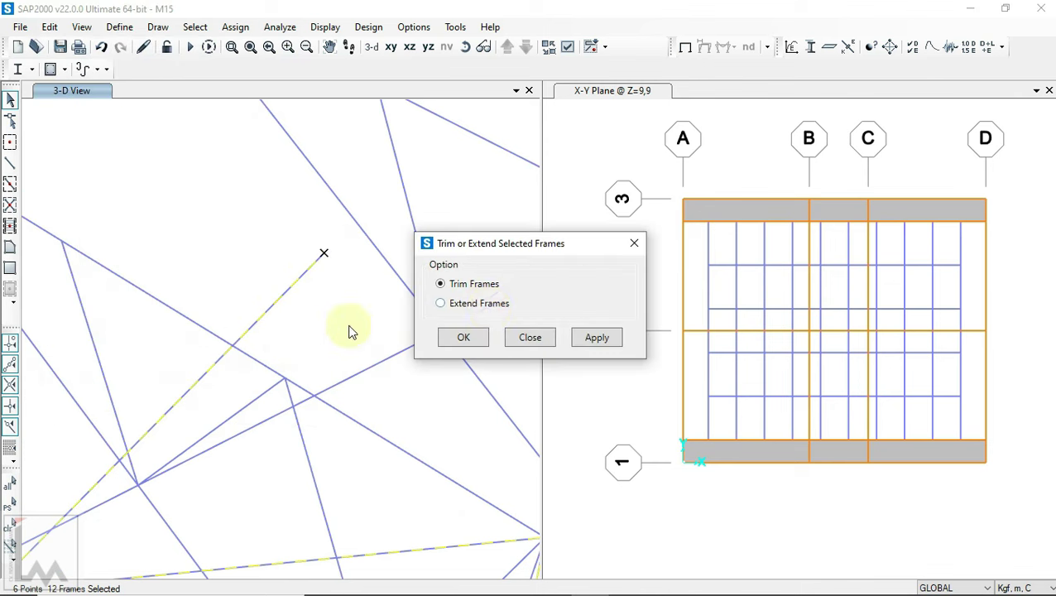
pyautogui.click(465, 338)
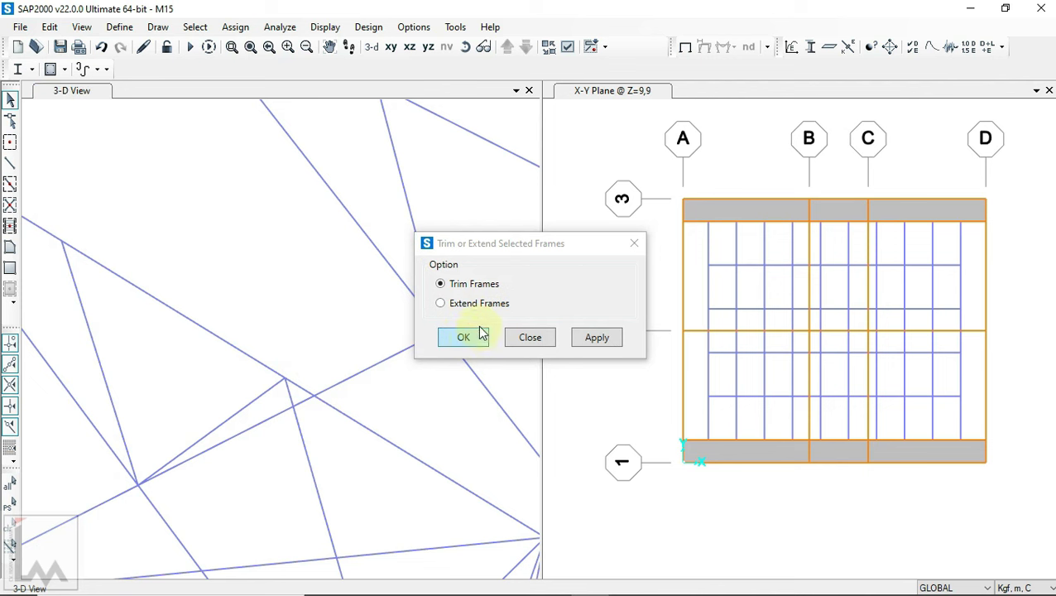
pyautogui.press('Escape')
pyautogui.scroll(-3, 289, 276)
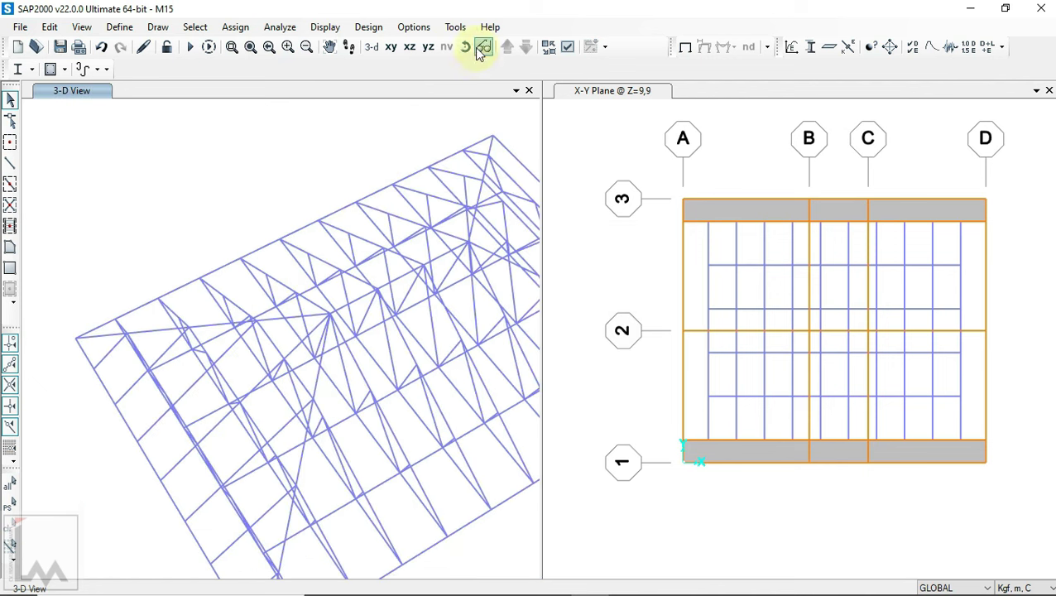
pyautogui.scroll(-3, 325, 113)
pyautogui.click(468, 52)
# - Select the purlins on the near slope
pyautogui.moveTo(447, 325)
pyautogui.mouseDown()
pyautogui.moveTo(450, 403)
pyautogui.moveTo(348, 224)
pyautogui.moveTo(205, 225)
pyautogui.moveTo(247, 337)
pyautogui.moveTo(601, 317)
pyautogui.moveTo(806, 245)
pyautogui.moveTo(384, 306)
pyautogui.moveTo(400, 346)
pyautogui.moveTo(450, 306)
pyautogui.mouseUp()
pyautogui.scroll(3, 454, 205)
pyautogui.scroll(-4, 236, 306)
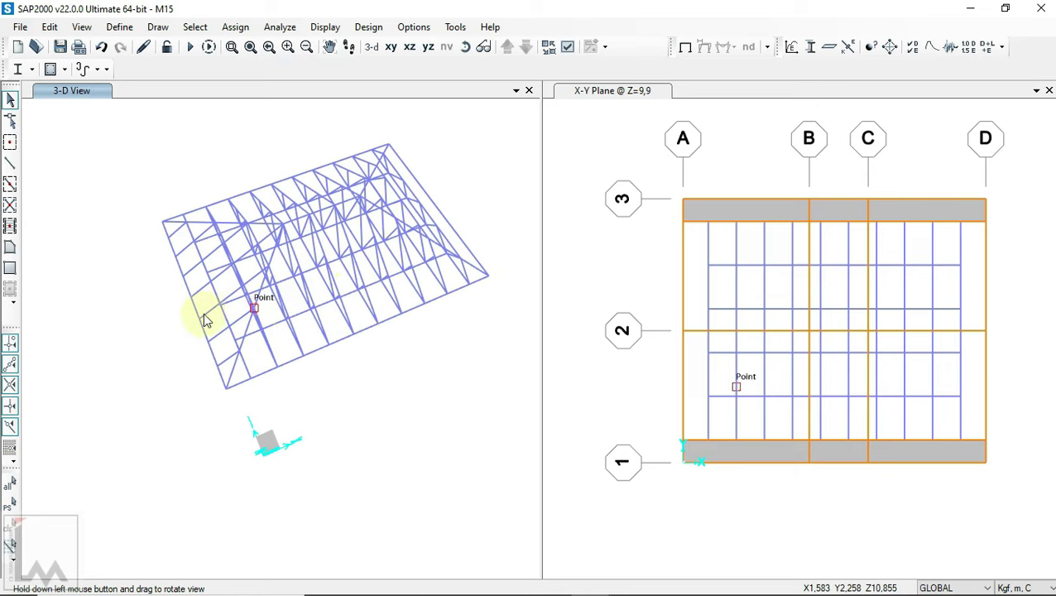
pyautogui.scroll(4, 255, 401)
pyautogui.click(254, 401)
pyautogui.click(244, 350)
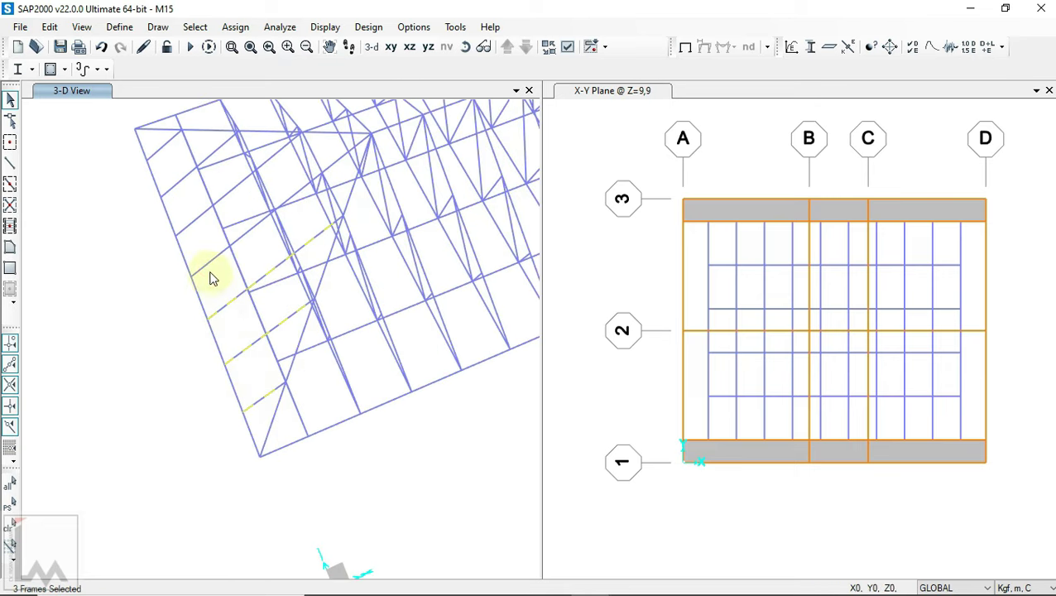
pyautogui.click(163, 171)
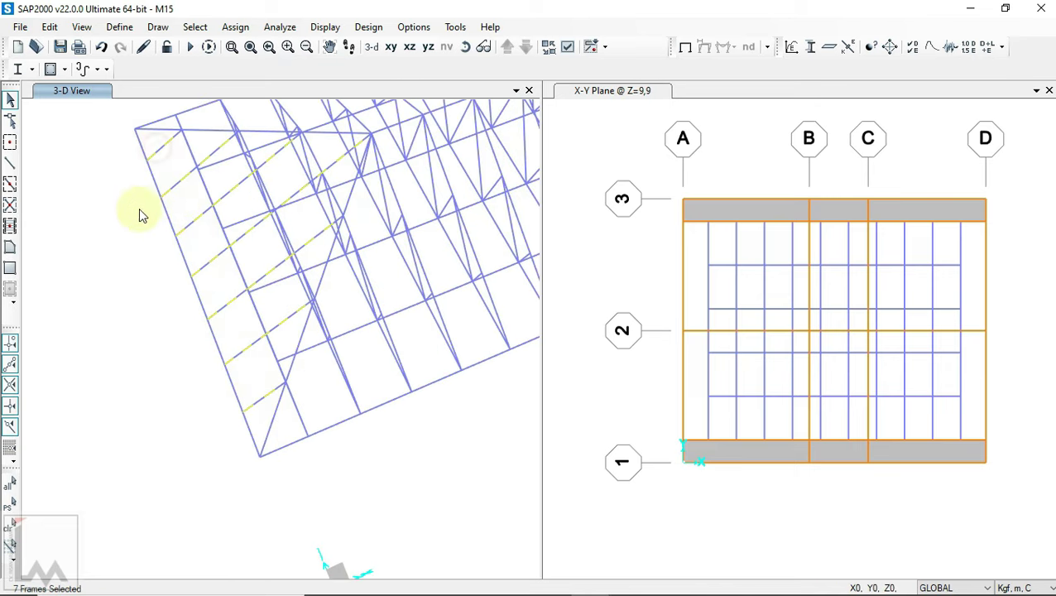
pyautogui.scroll(-3, 144, 200)
# - Mirror them across a 3D plane through the ridge at x = 4,5 onto the opposite slope
pyautogui.click(60, 28)
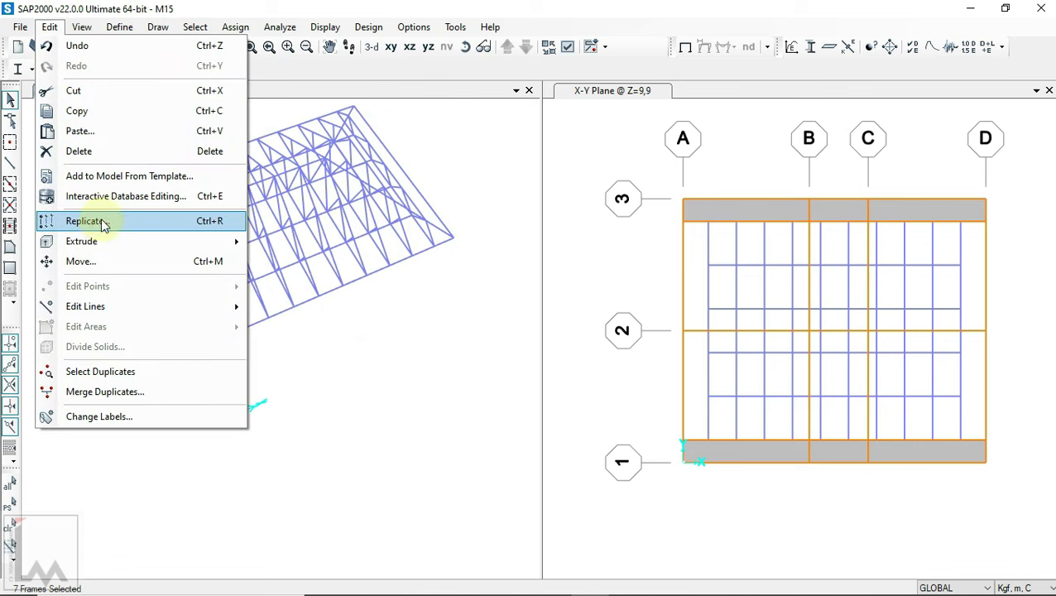
pyautogui.click(101, 222)
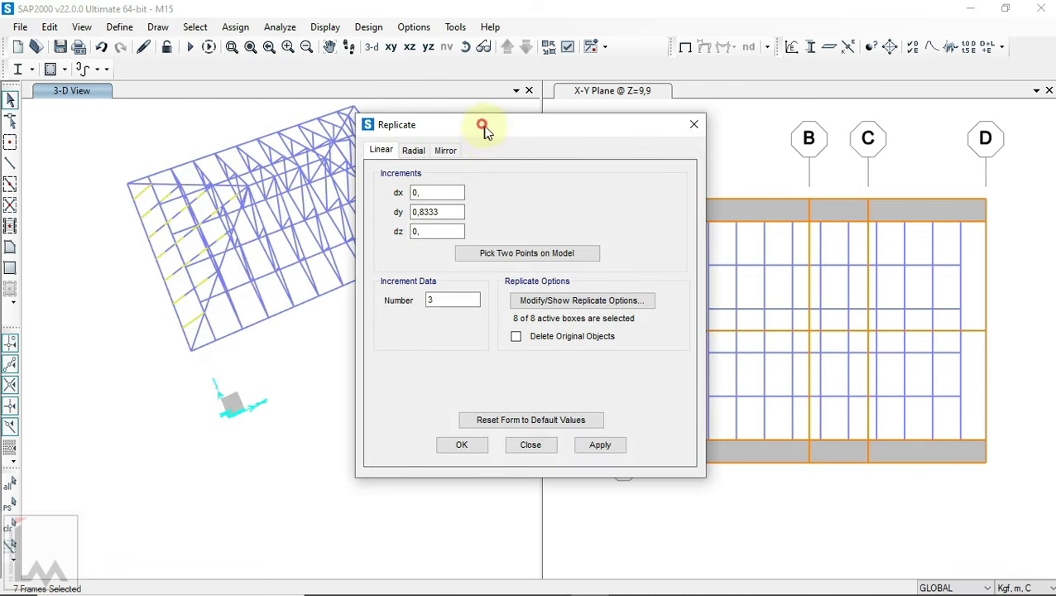
pyautogui.moveTo(484, 131); pyautogui.dragTo(658, 162)
pyautogui.click(618, 180)
pyautogui.click(818, 222)
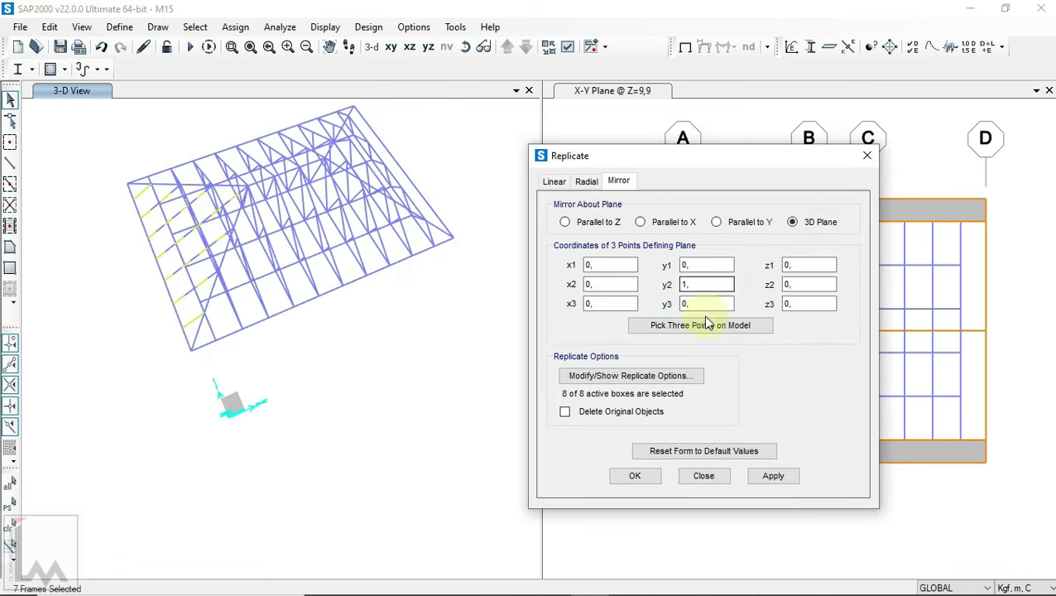
pyautogui.click(701, 325)
pyautogui.scroll(3, 238, 147)
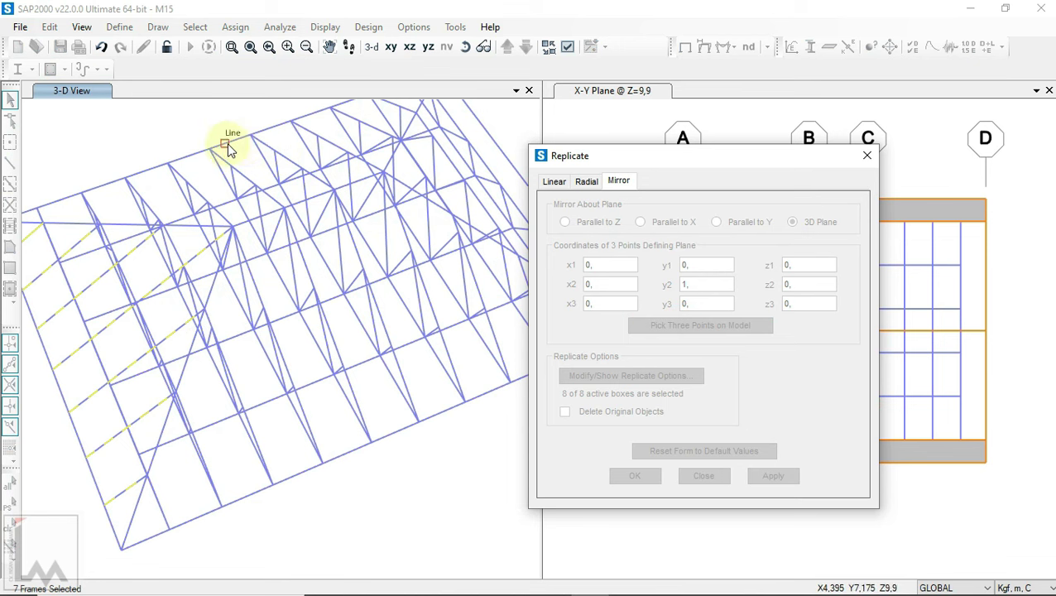
pyautogui.scroll(3, 317, 212)
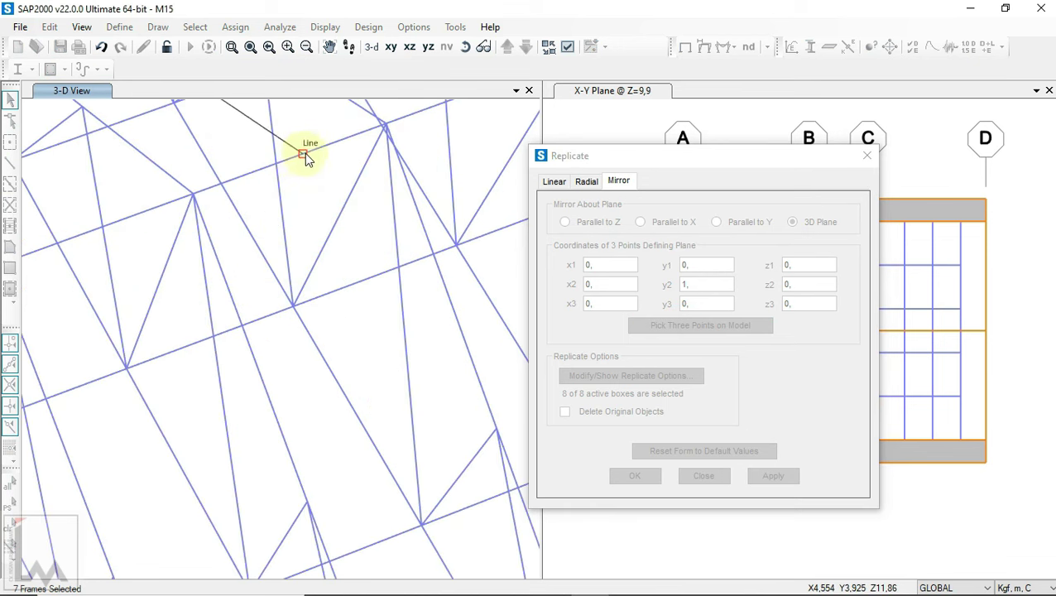
pyautogui.click(291, 158)
pyautogui.scroll(-3, 304, 170)
pyautogui.click(387, 403)
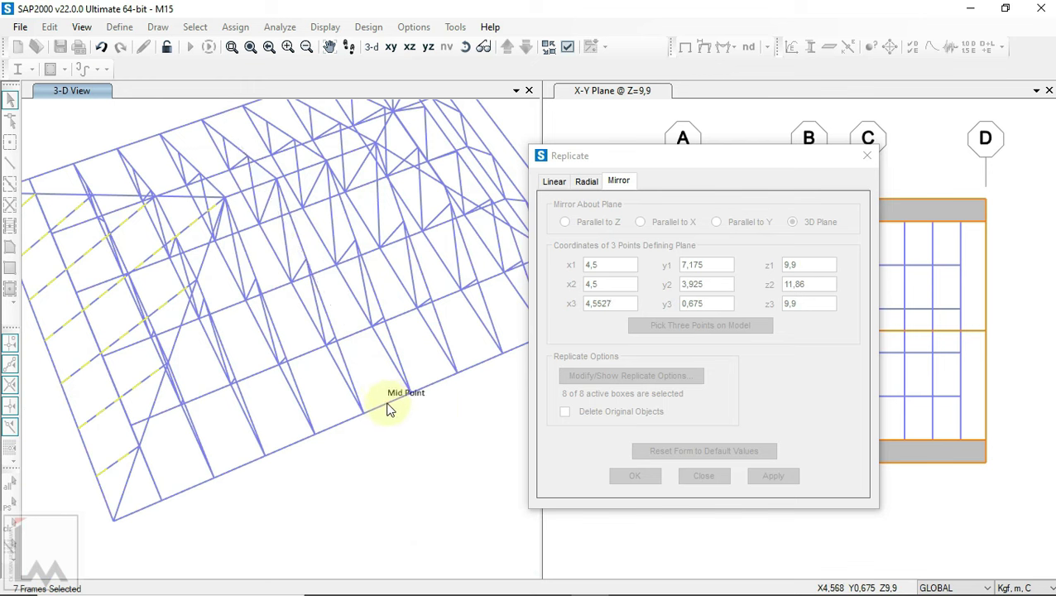
pyautogui.click(777, 478)
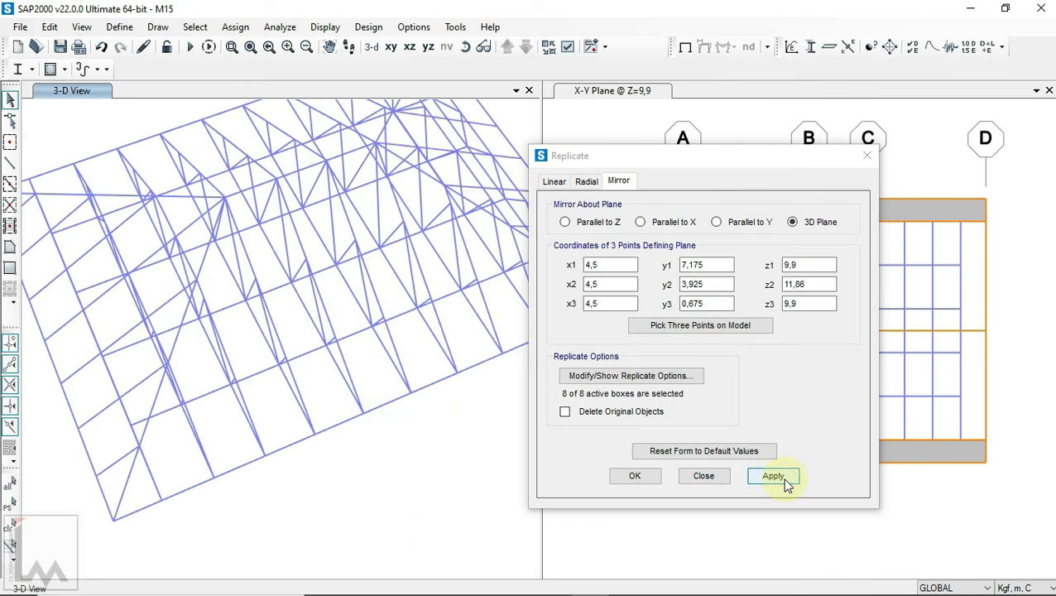
pyautogui.click(631, 478)
pyautogui.scroll(-3, 365, 448)
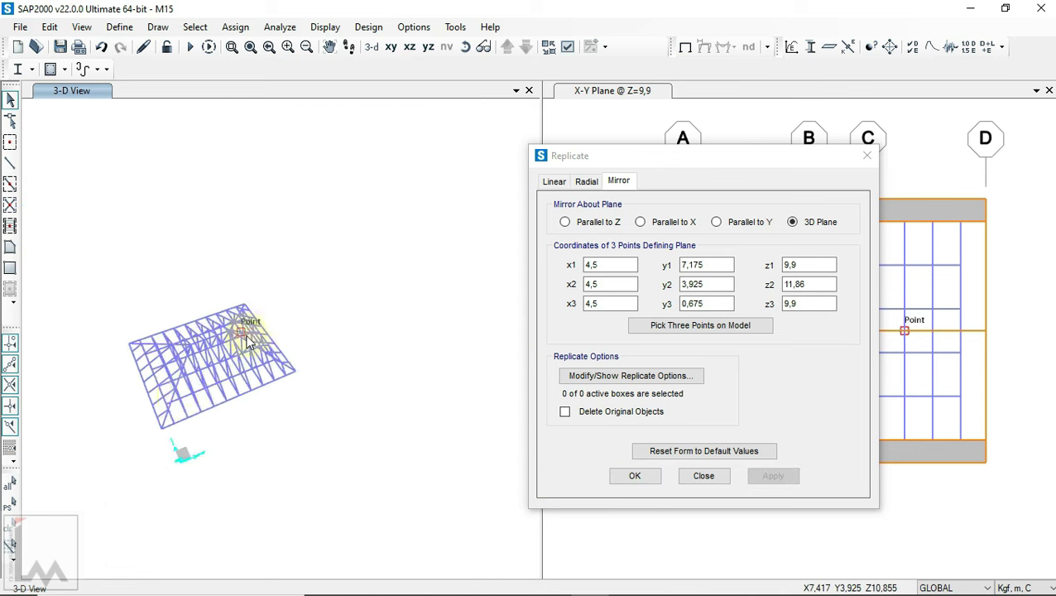
pyautogui.scroll(2, 184, 448)
pyautogui.click(463, 47)
pyautogui.moveTo(241, 393)
pyautogui.mouseDown()
pyautogui.moveTo(397, 312)
pyautogui.moveTo(130, 212)
pyautogui.moveTo(52, 222)
pyautogui.moveTo(249, 311)
pyautogui.moveTo(427, 358)
pyautogui.moveTo(457, 341)
pyautogui.moveTo(317, 329)
pyautogui.moveTo(354, 282)
pyautogui.moveTo(420, 284)
pyautogui.moveTo(455, 130)
pyautogui.mouseUp()
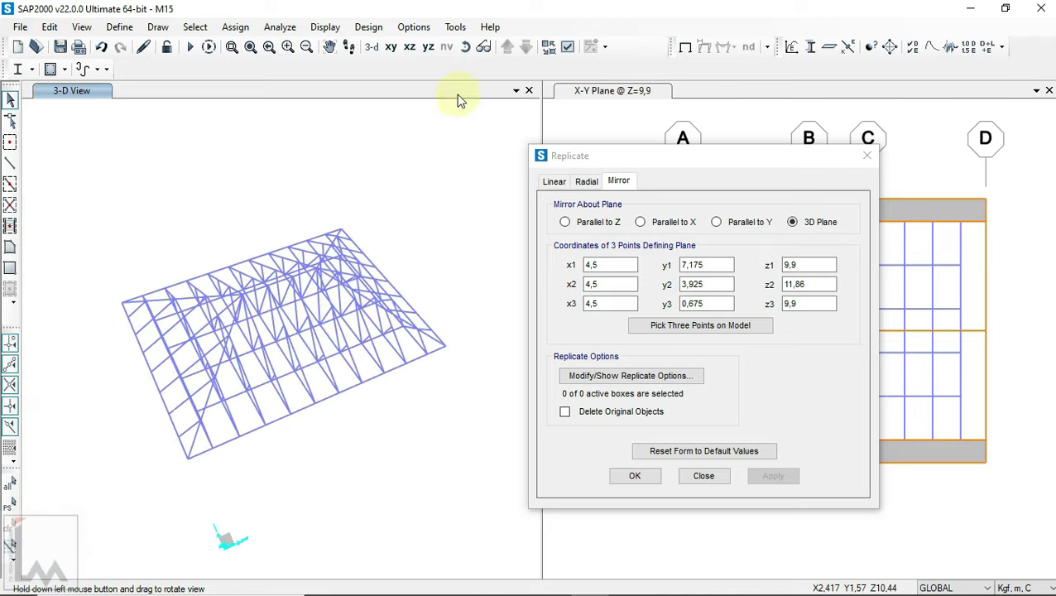
pyautogui.moveTo(370, 223)
pyautogui.mouseDown()
pyautogui.moveTo(394, 450)
pyautogui.moveTo(472, 447)
pyautogui.moveTo(442, 461)
pyautogui.moveTo(358, 426)
pyautogui.moveTo(411, 382)
pyautogui.moveTo(425, 417)
pyautogui.moveTo(292, 415)
pyautogui.moveTo(352, 434)
pyautogui.mouseUp()
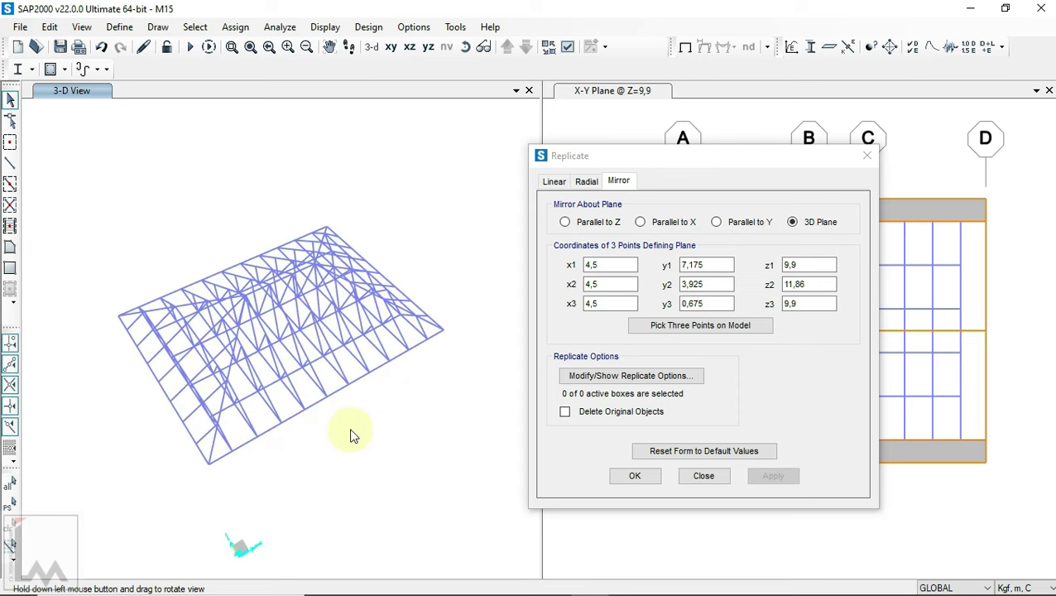
pyautogui.scroll(3, 278, 250)
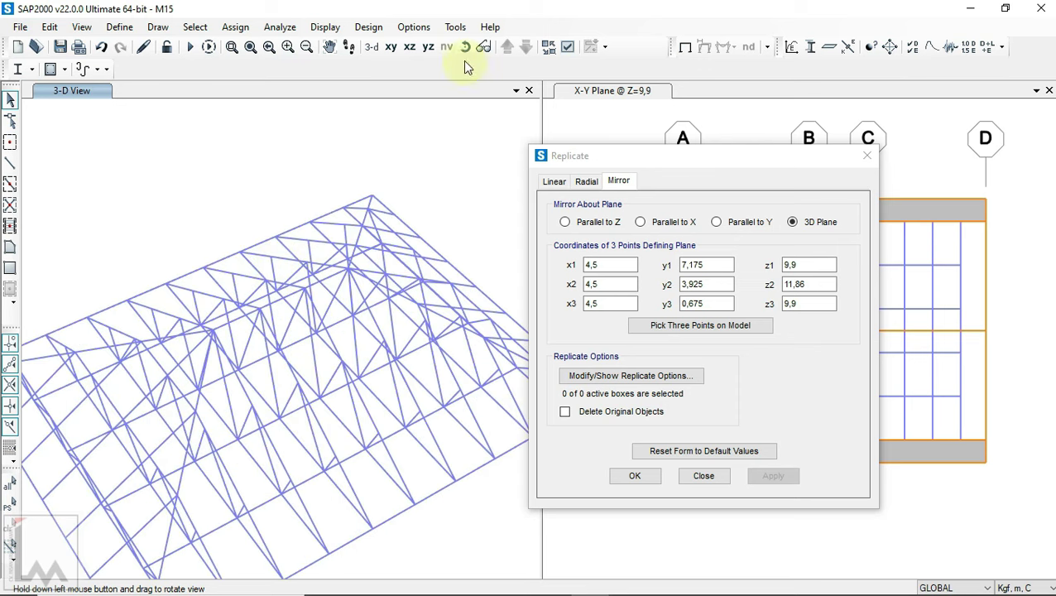
pyautogui.scroll(-3, 370, 253)
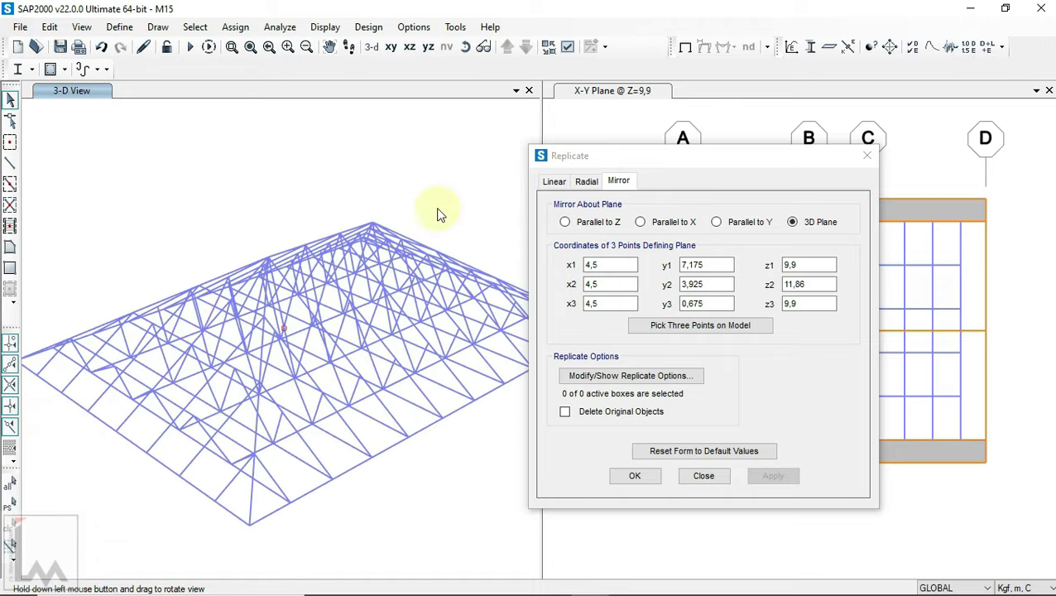
pyautogui.click(567, 48)
# - Set the view type to Extrude and orbit to inspect the solid truss members
pyautogui.click(458, 99)
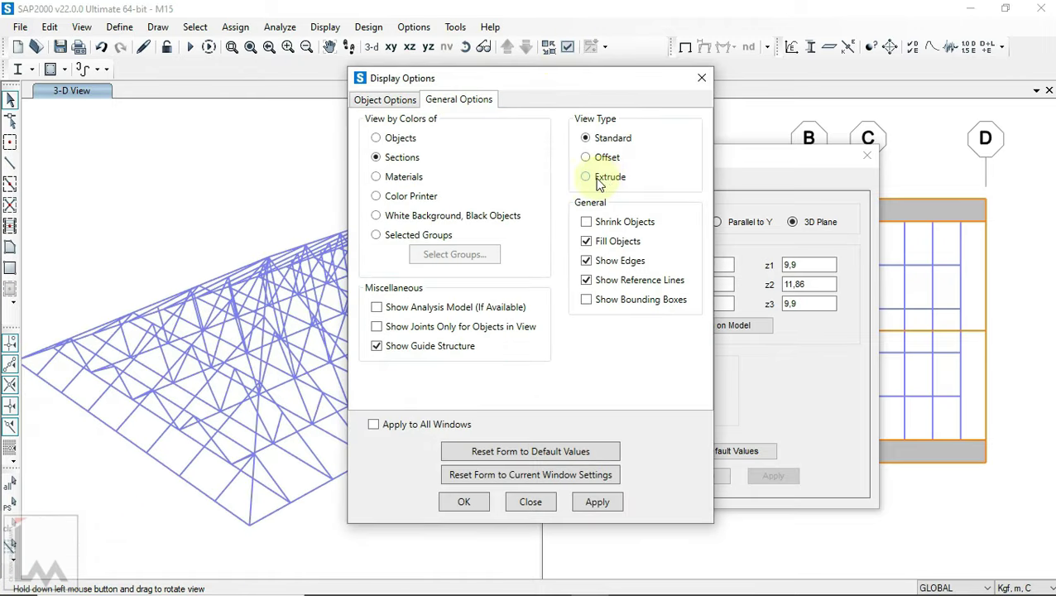
pyautogui.click(464, 503)
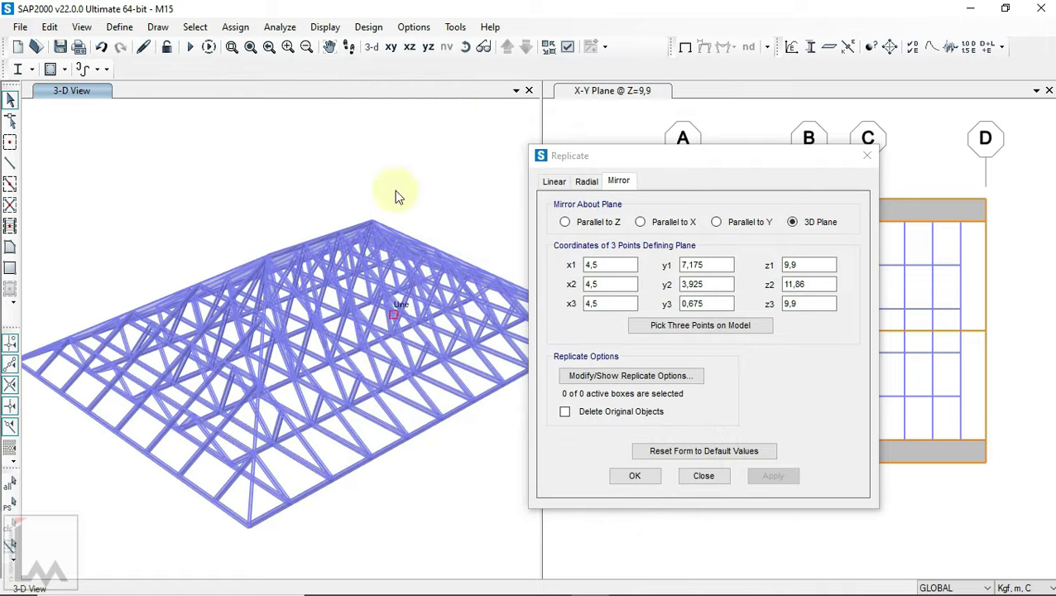
pyautogui.click(464, 47)
pyautogui.moveTo(459, 472)
pyautogui.mouseDown()
pyautogui.moveTo(96, 404)
pyautogui.moveTo(80, 414)
pyautogui.moveTo(110, 458)
pyautogui.moveTo(265, 523)
pyautogui.moveTo(589, 478)
pyautogui.moveTo(483, 459)
pyautogui.mouseUp()
pyautogui.scroll(3, 170, 372)
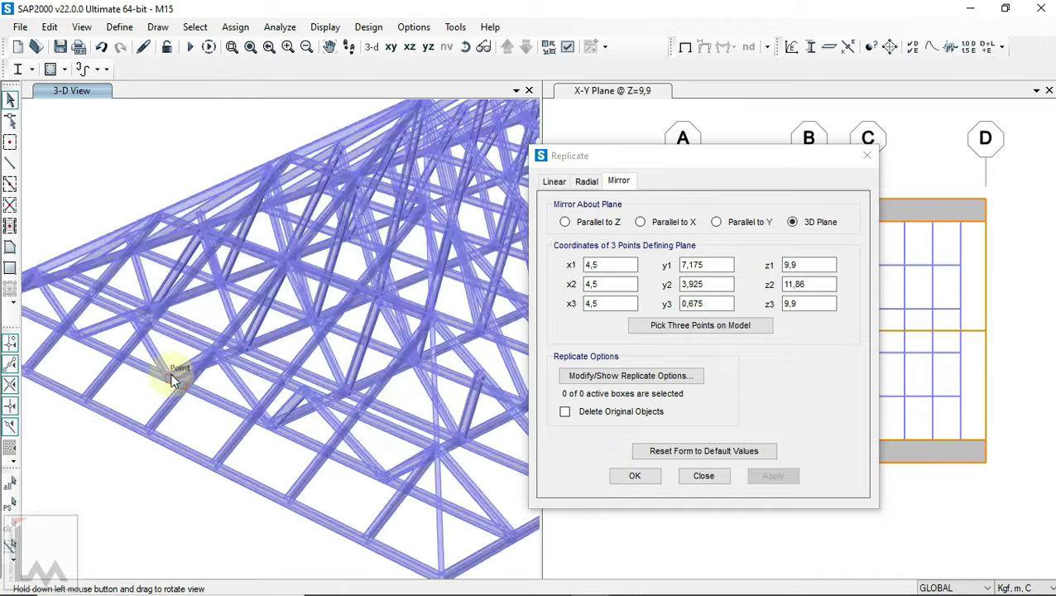
pyautogui.scroll(2, 170, 372)
pyautogui.click(466, 47)
pyautogui.moveTo(396, 206)
pyautogui.mouseDown()
pyautogui.moveTo(326, 243)
pyautogui.moveTo(302, 278)
pyautogui.moveTo(215, 321)
pyautogui.mouseUp()
pyautogui.scroll(-3, 54, 278)
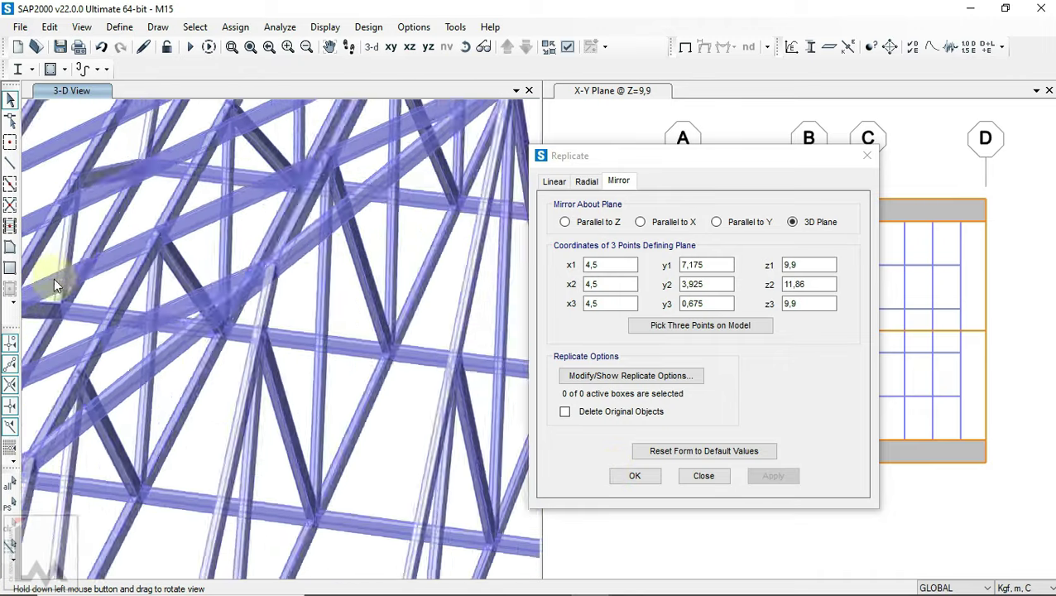
pyautogui.scroll(-3, 50, 274)
pyautogui.scroll(-2, 50, 274)
pyautogui.moveTo(341, 224)
pyautogui.mouseDown()
pyautogui.moveTo(389, 189)
pyautogui.moveTo(342, 165)
pyautogui.moveTo(266, 169)
pyautogui.moveTo(492, 253)
pyautogui.moveTo(315, 363)
pyautogui.moveTo(348, 295)
pyautogui.mouseUp()
pyautogui.scroll(3, 352, 294)
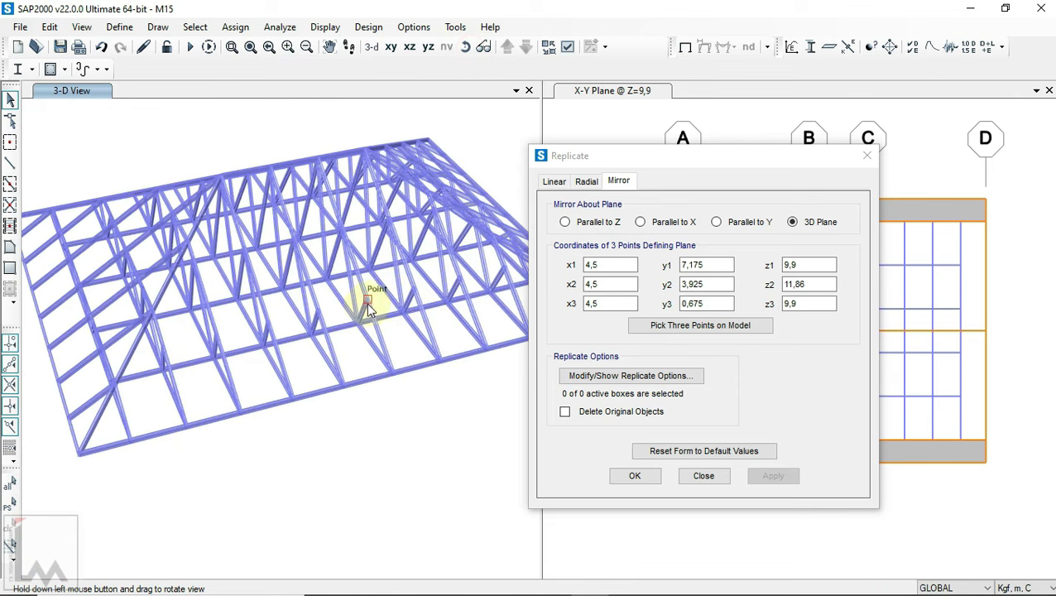
# - Set the display view type back to Standard
pyautogui.click(567, 47)
pyautogui.click(472, 100)
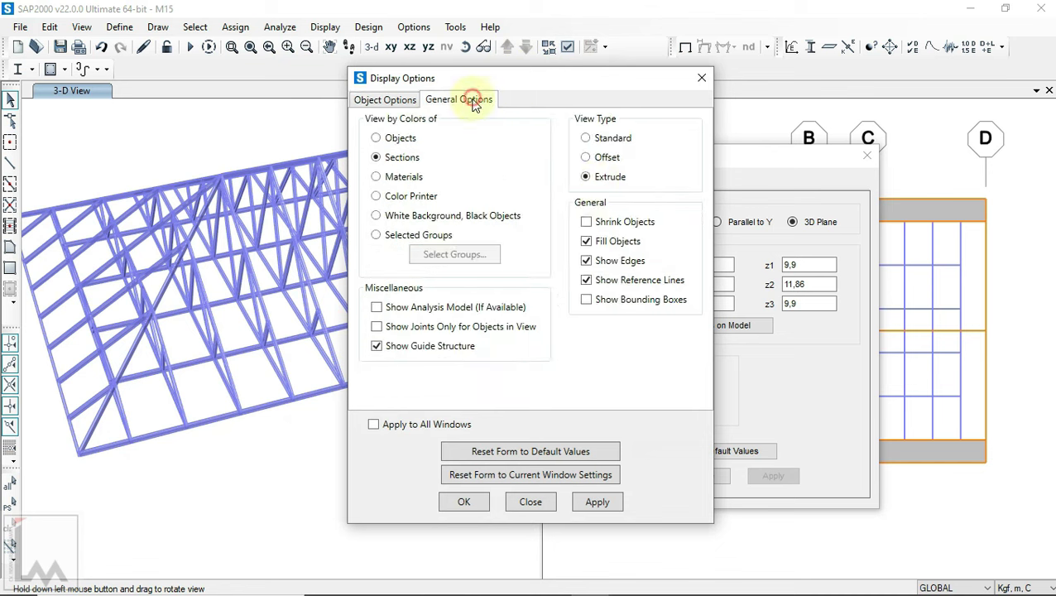
pyautogui.click(462, 501)
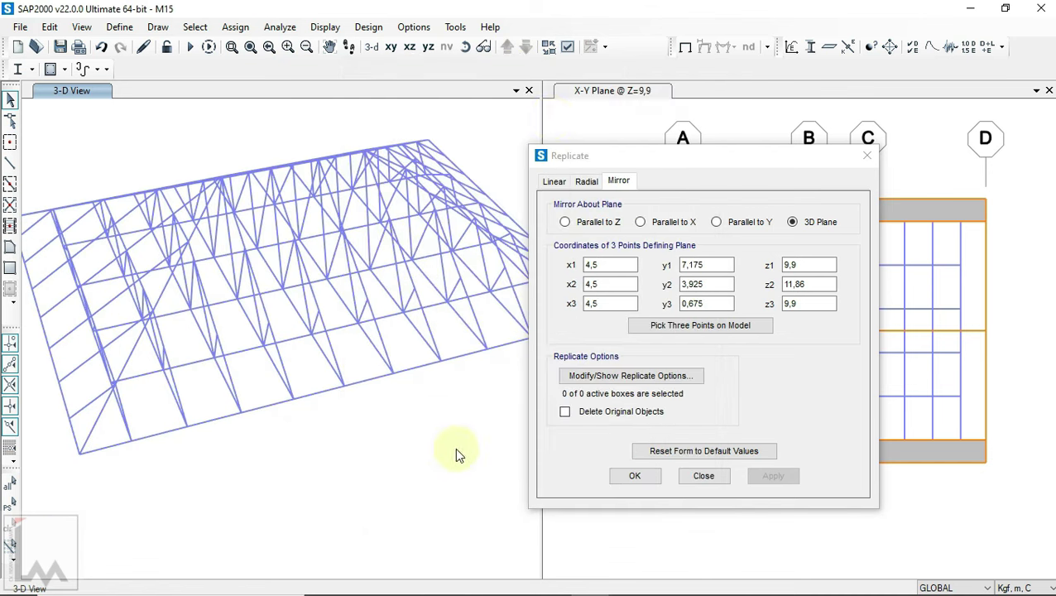
# - Close the Replicate dialog, keeping the mirrored purlins, and orbit the wireframe roof
pyautogui.click(483, 46)
pyautogui.moveTo(232, 474); pyautogui.dragTo(337, 430)
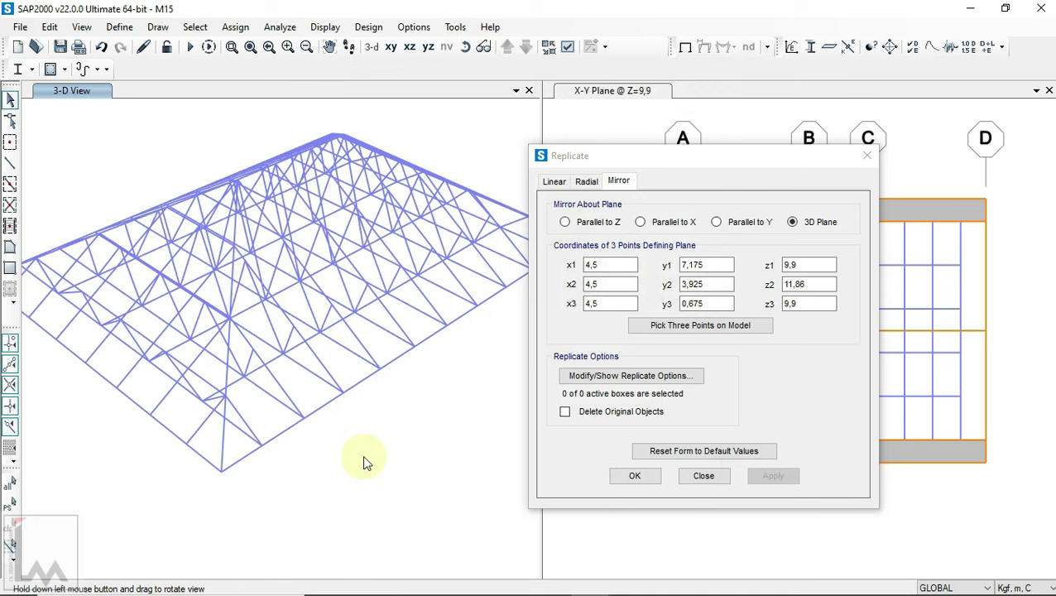
pyautogui.click(646, 477)
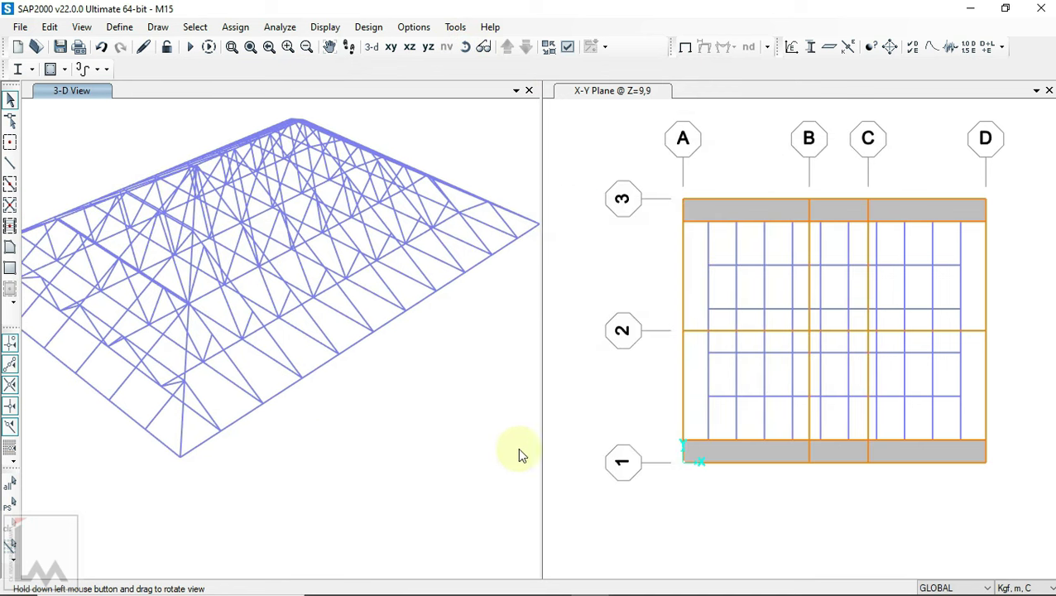
pyautogui.moveTo(457, 187); pyautogui.dragTo(452, 259)
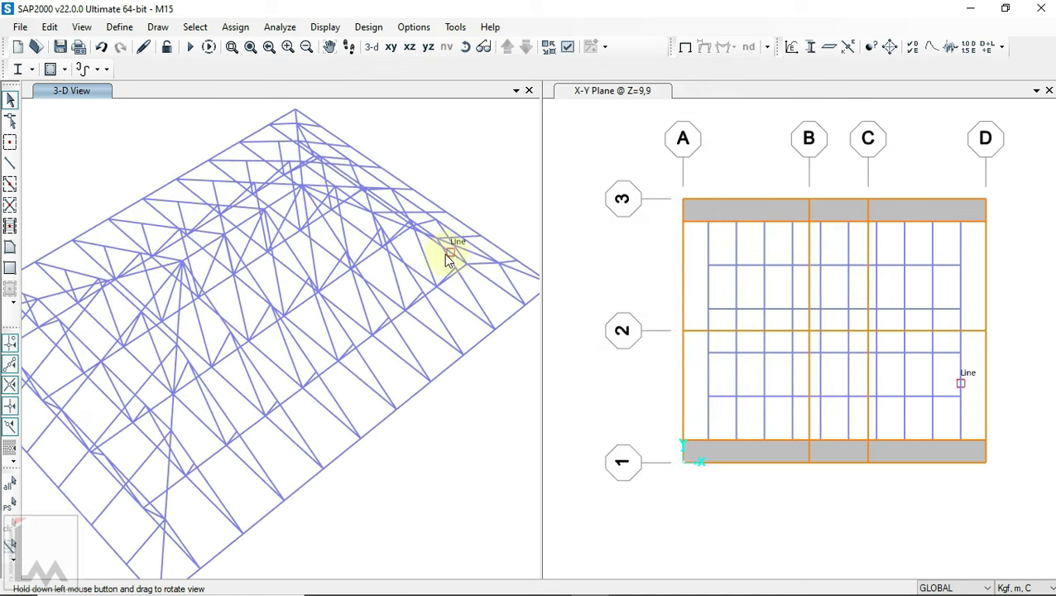
# - Bring up M15.pdf in Acrobat showing the roof covering specification
pyautogui.click(549, 580)
pyautogui.scroll(3, 743, 258)
pyautogui.scroll(2, 754, 278)
pyautogui.scroll(3, 757, 347)
pyautogui.scroll(2, 661, 309)
pyautogui.moveTo(660, 308)
pyautogui.mouseDown()
pyautogui.moveTo(708, 317)
pyautogui.moveTo(645, 315)
pyautogui.mouseUp()
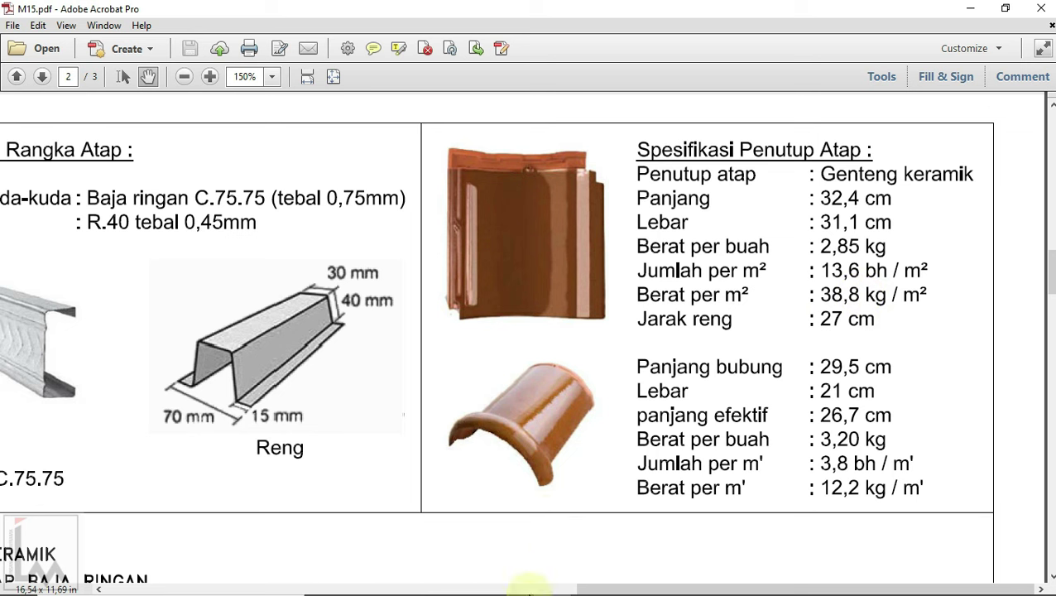
pyautogui.click(580, 580)
# - Draw a frame line from the truss joint to check the 0,27 purlin spacing
pyautogui.moveTo(414, 420); pyautogui.dragTo(430, 339)
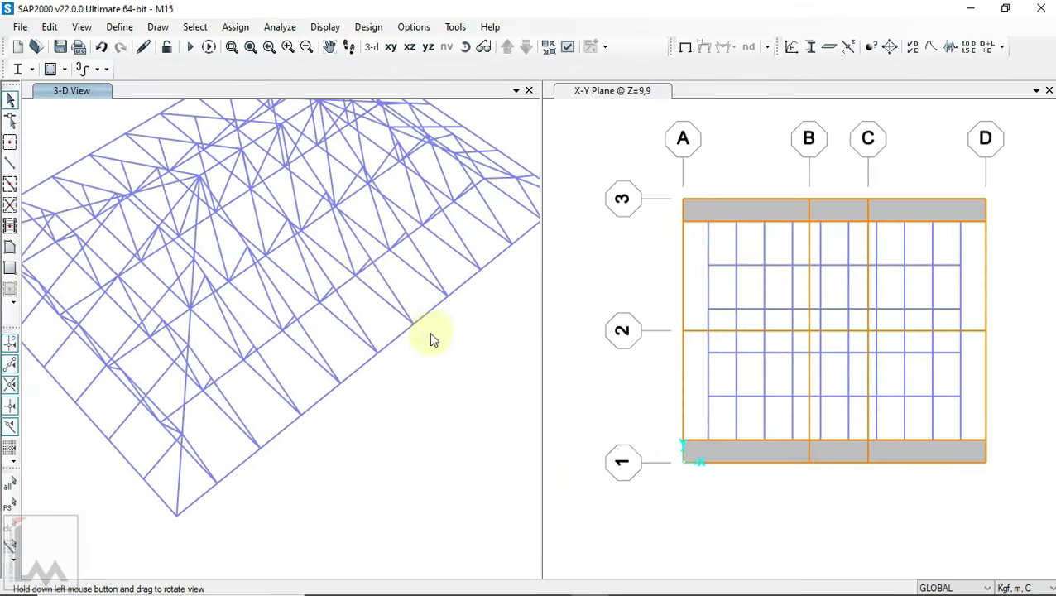
pyautogui.moveTo(339, 271)
pyautogui.mouseDown()
pyautogui.moveTo(217, 224)
pyautogui.moveTo(242, 224)
pyautogui.mouseUp()
pyautogui.scroll(5, 287, 224)
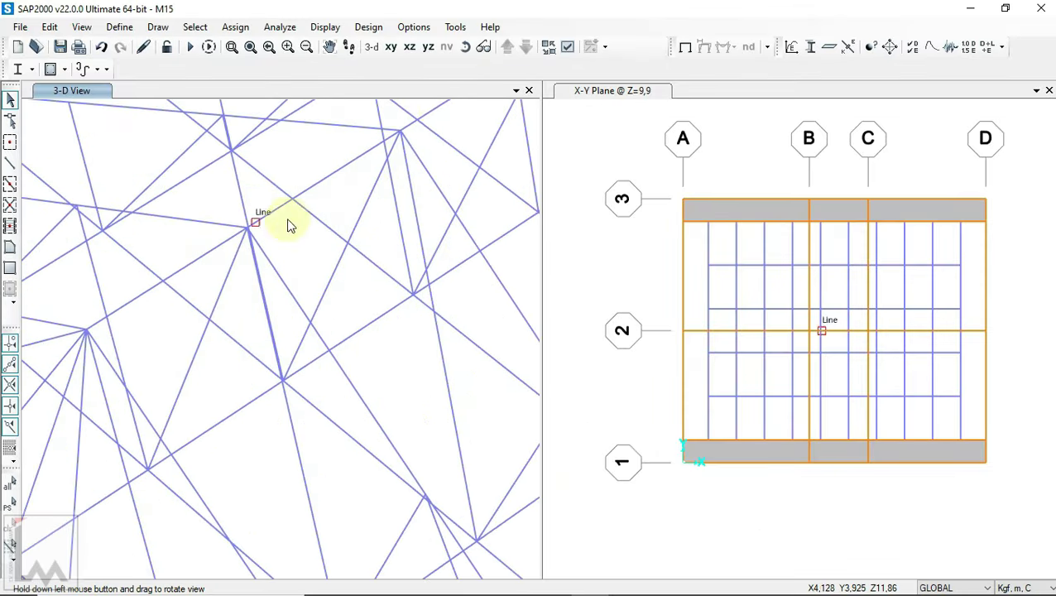
pyautogui.moveTo(384, 365); pyautogui.dragTo(443, 354)
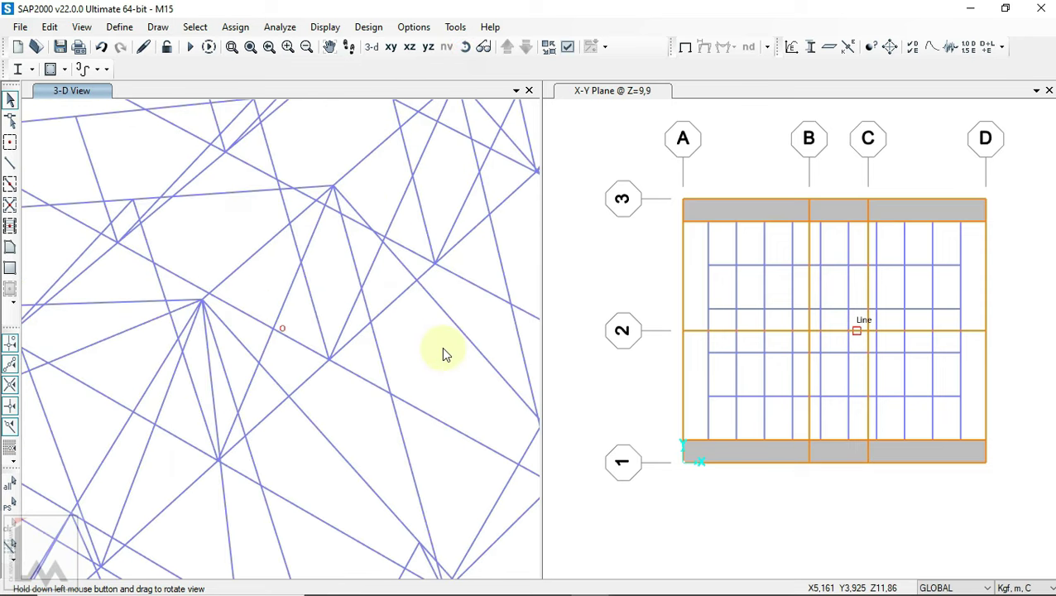
pyautogui.moveTo(436, 252)
pyautogui.mouseDown()
pyautogui.moveTo(285, 395)
pyautogui.moveTo(230, 250)
pyautogui.mouseUp()
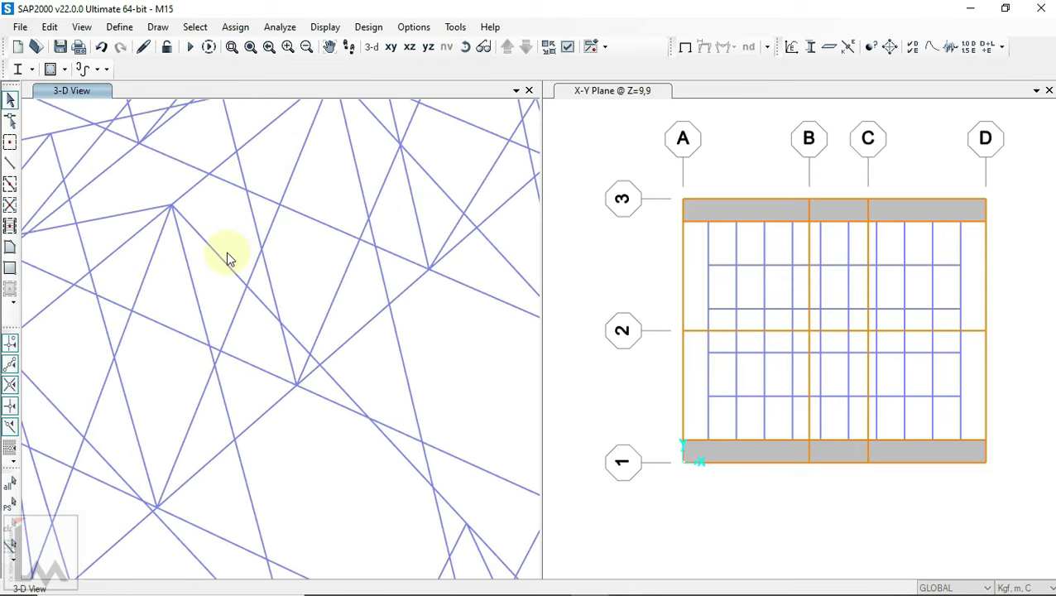
pyautogui.click(233, 283)
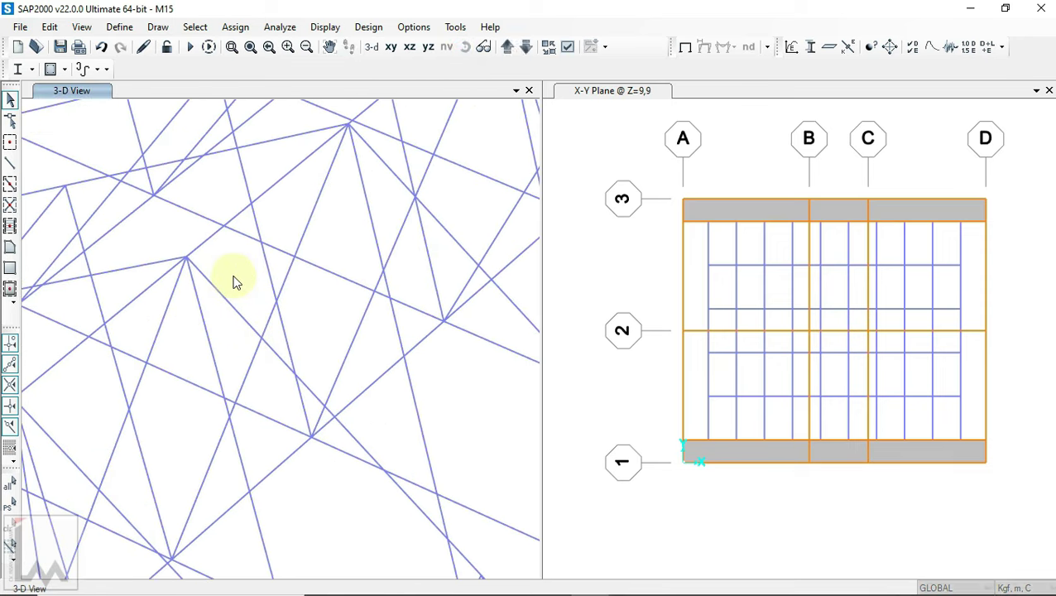
pyautogui.click(10, 163)
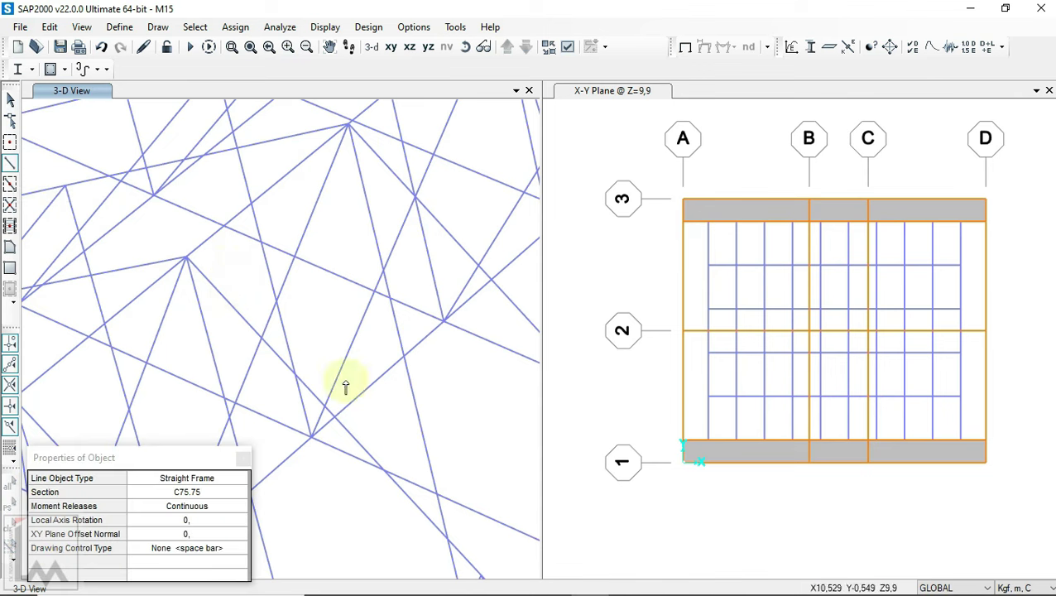
pyautogui.click(186, 258)
pyautogui.scroll(2, 198, 273)
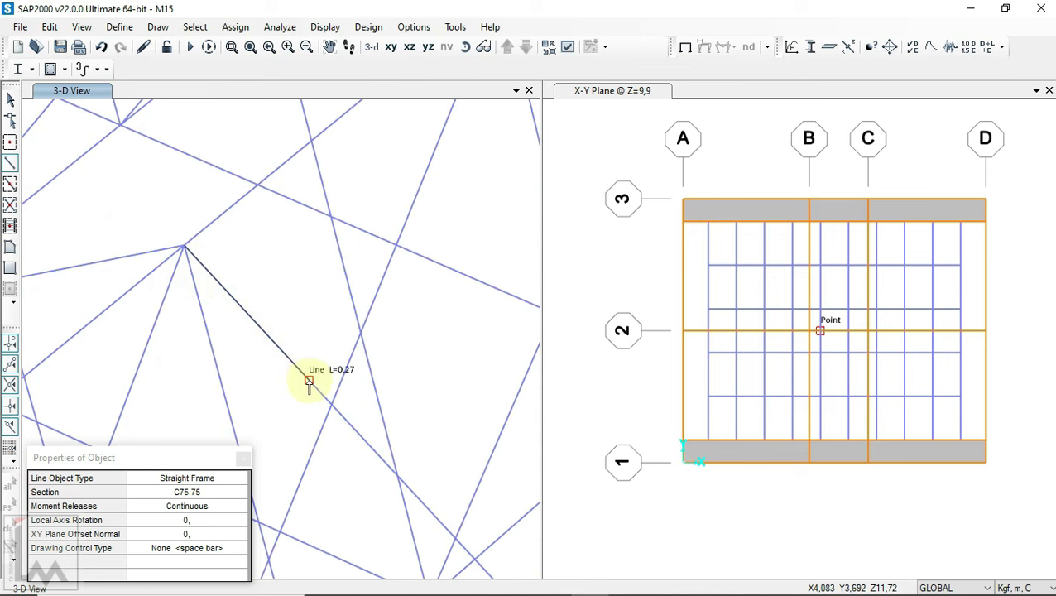
pyautogui.press('Escape')
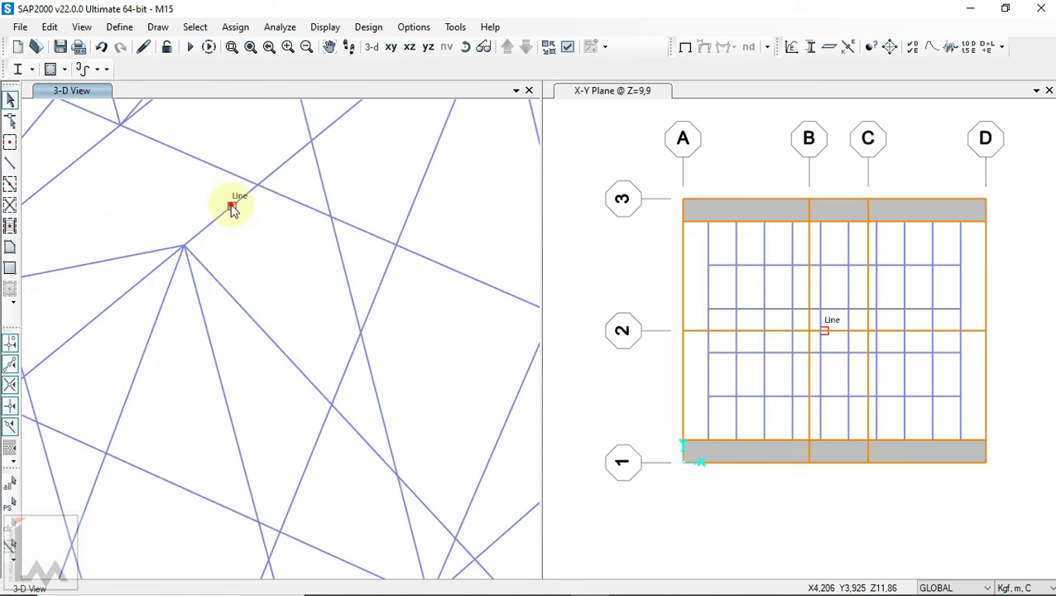
# - Select the existing purlin member
pyautogui.click(232, 209)
pyautogui.scroll(-2, 261, 258)
pyautogui.scroll(-2, 263, 267)
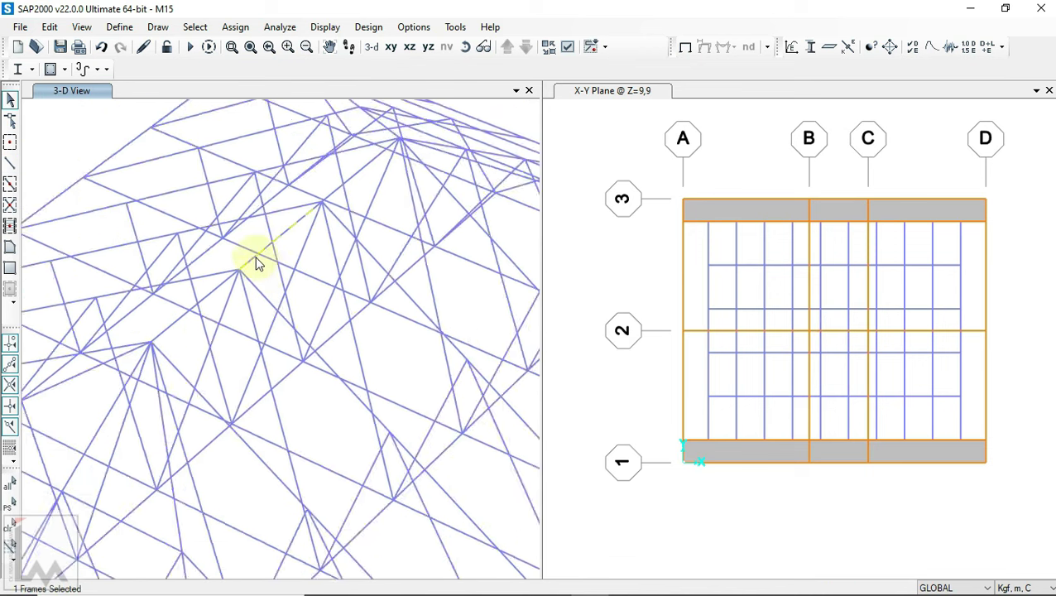
pyautogui.scroll(3, 263, 267)
pyautogui.click(50, 28)
# - Replicate the purlin once, picking two joints for the offset dy -0,2319, dz -0,1399
pyautogui.click(113, 217)
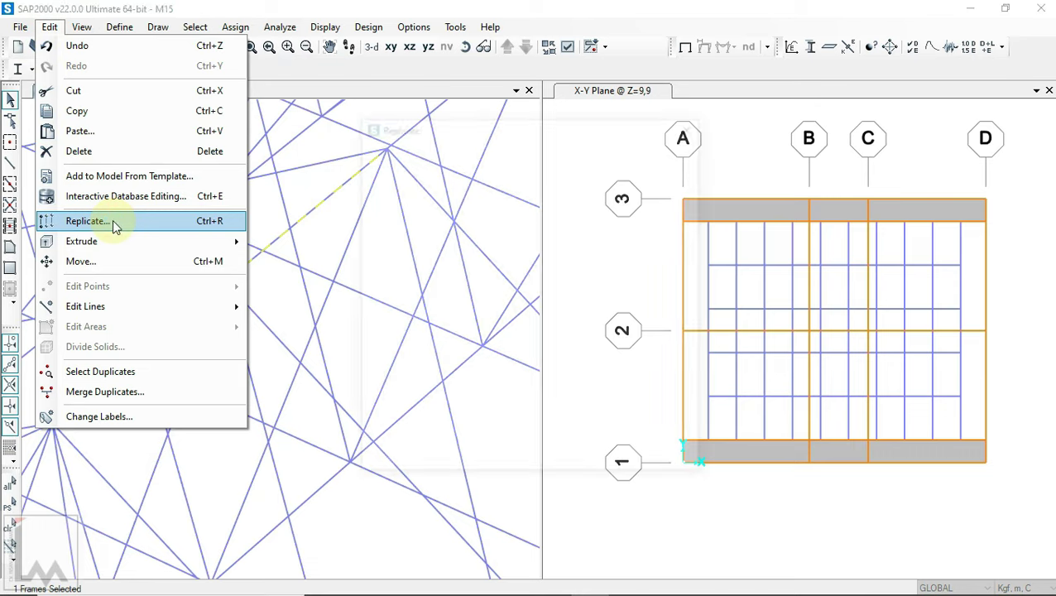
pyautogui.moveTo(459, 123); pyautogui.dragTo(668, 149)
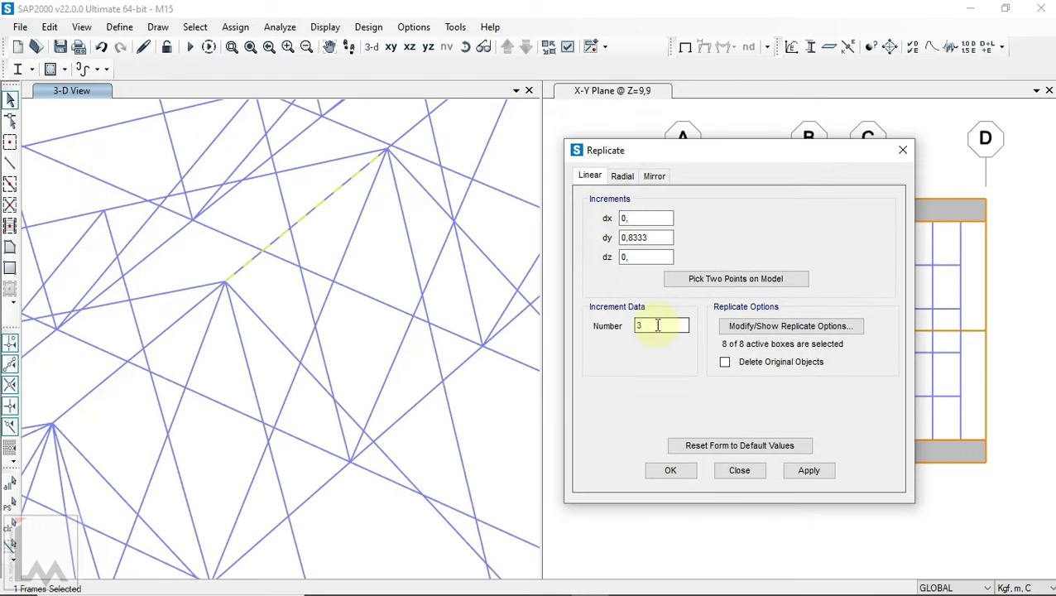
pyautogui.click(699, 280)
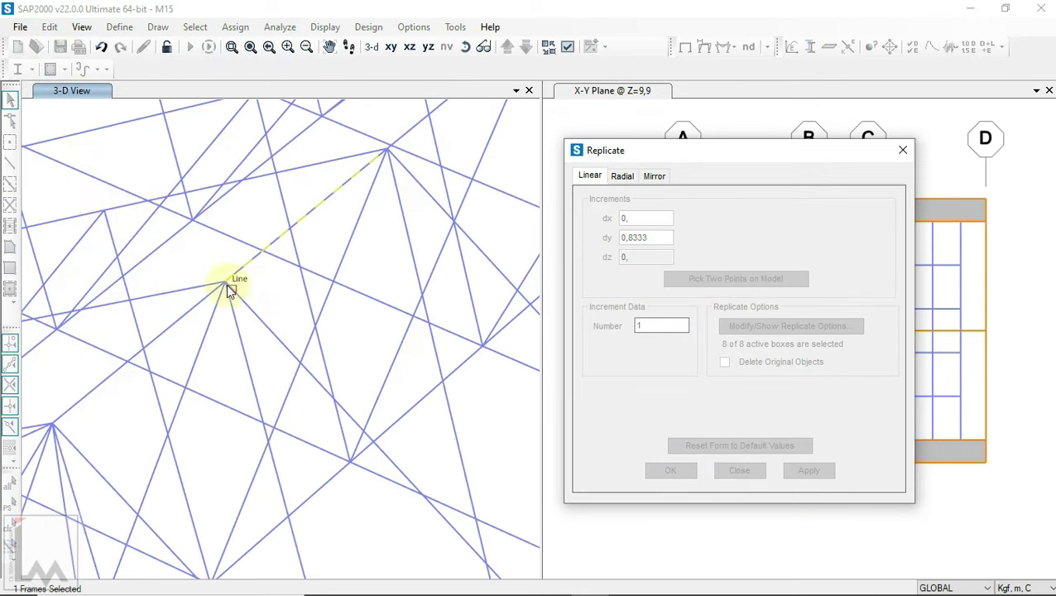
pyautogui.click(225, 282)
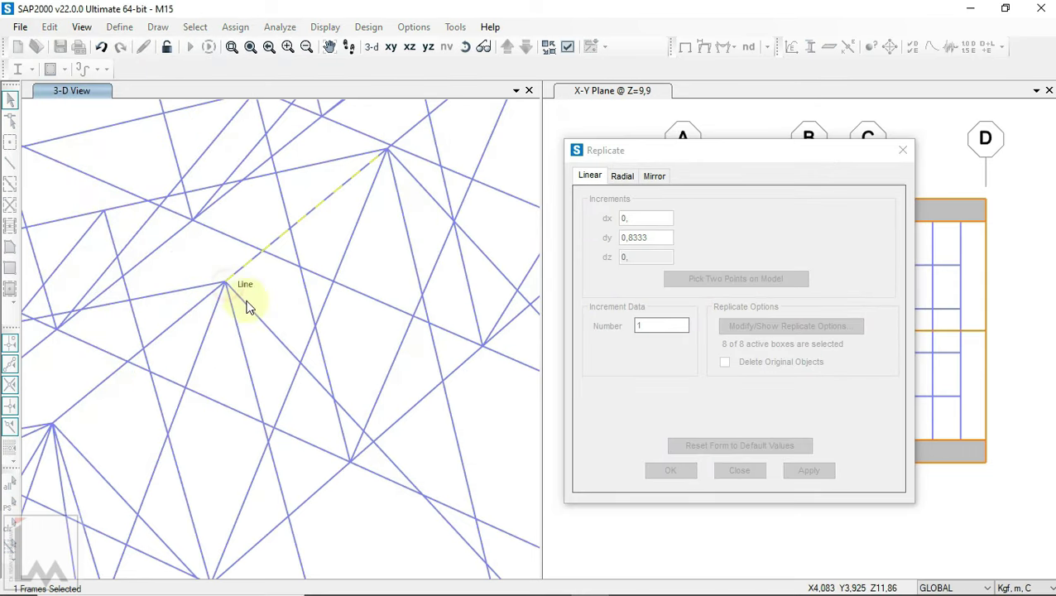
pyautogui.click(286, 351)
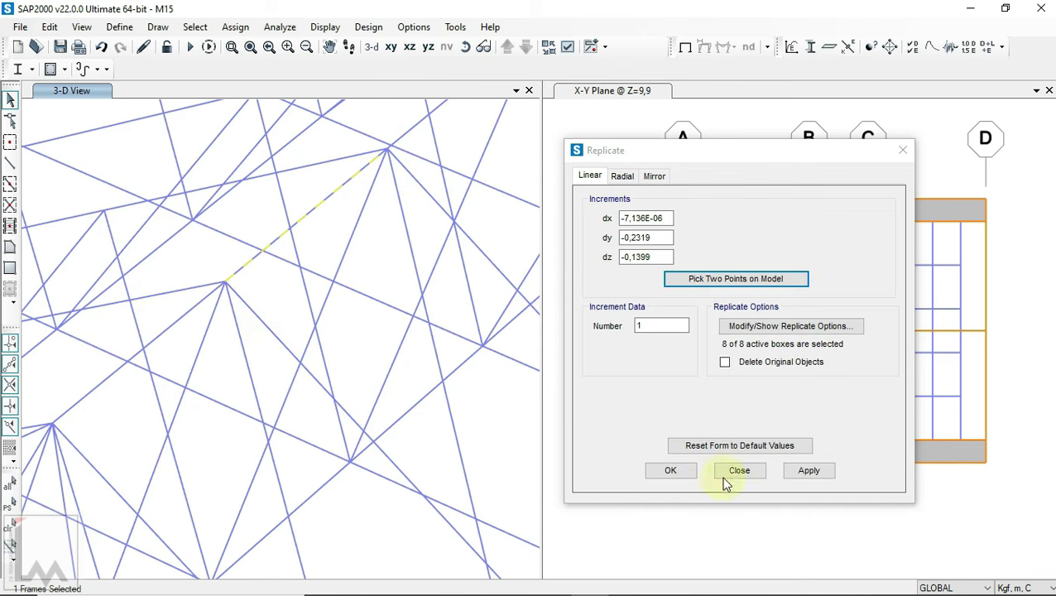
pyautogui.click(807, 470)
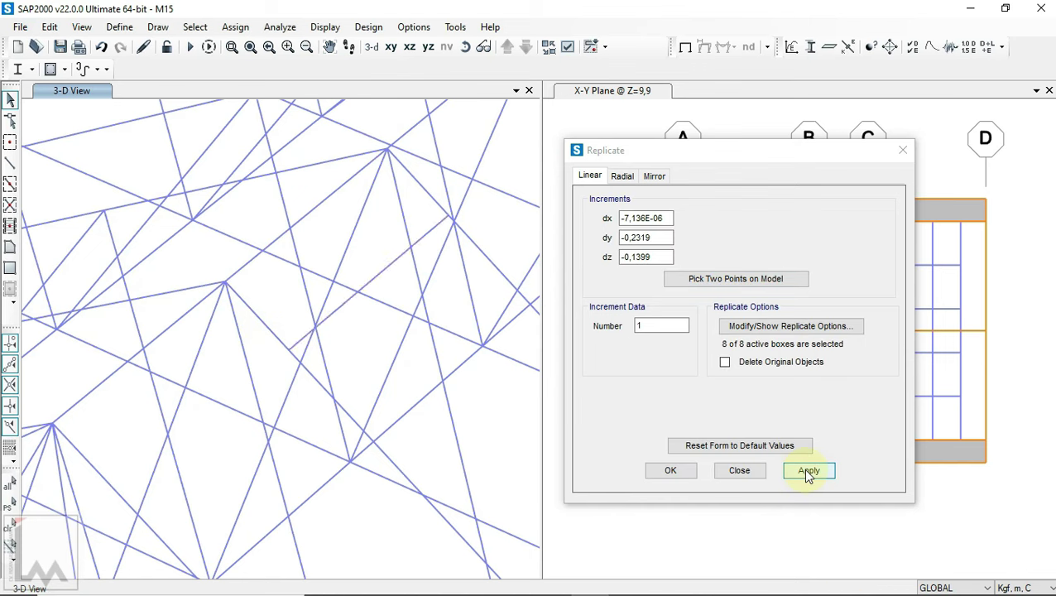
pyautogui.click(322, 351)
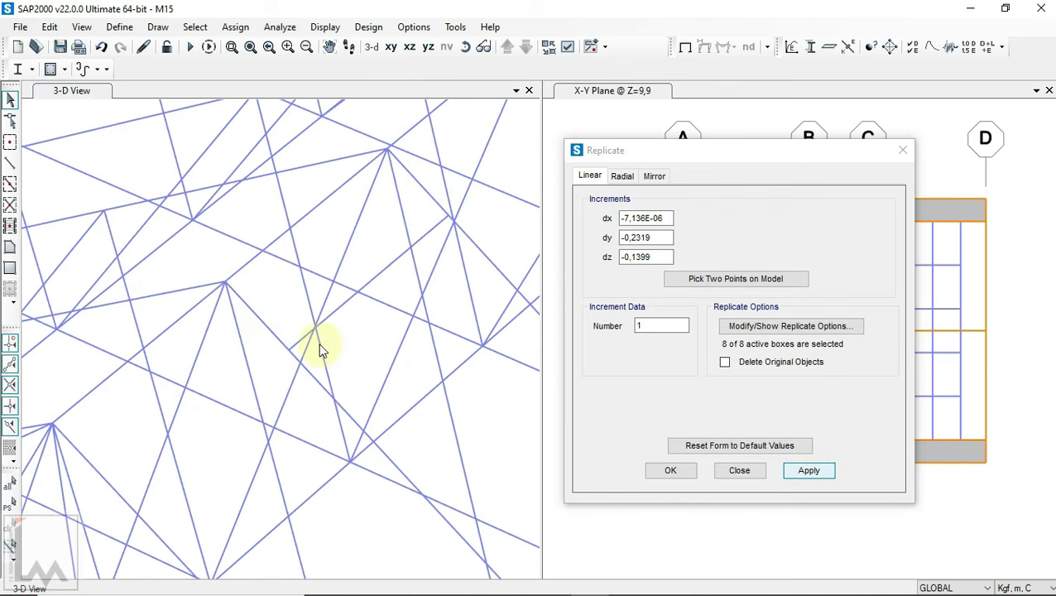
pyautogui.click(265, 325)
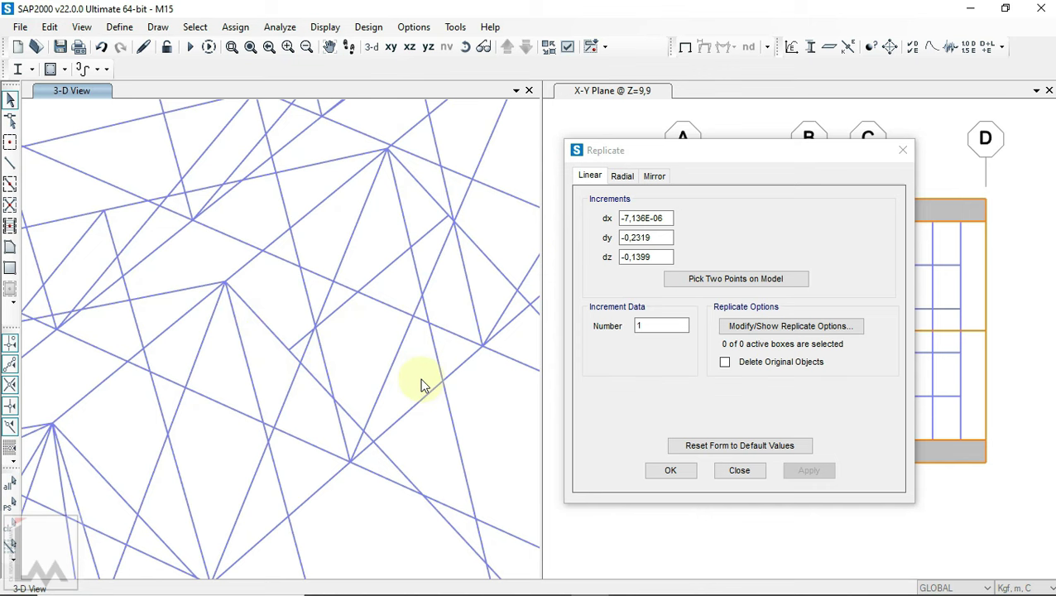
# - Close Replicate, orbit to the new purlin and check joint spacing with a cancelled frame line
pyautogui.click(682, 472)
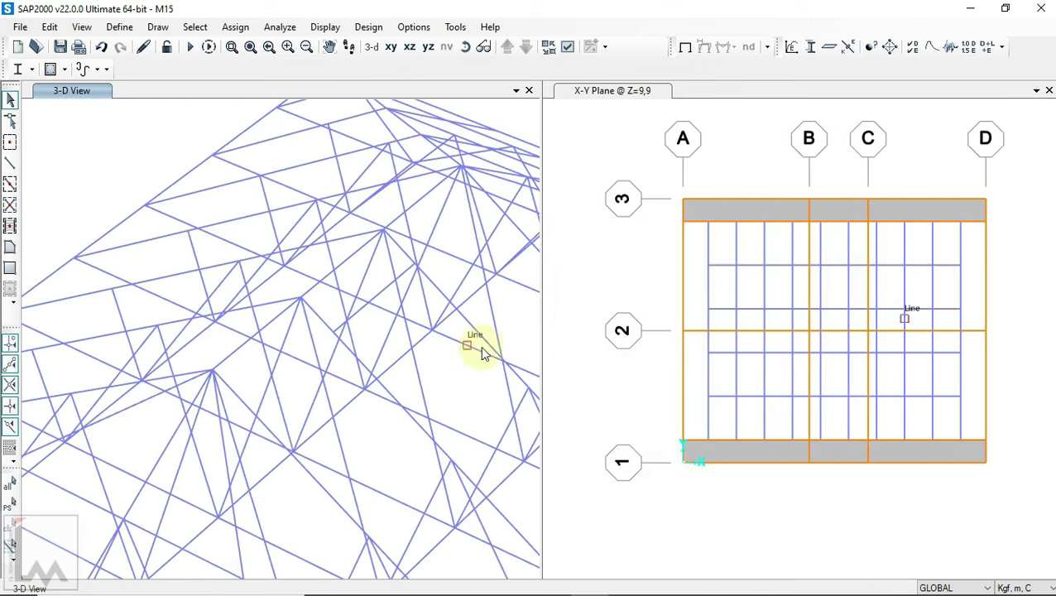
pyautogui.click(465, 47)
pyautogui.moveTo(517, 308)
pyautogui.mouseDown()
pyautogui.moveTo(371, 273)
pyautogui.moveTo(283, 323)
pyautogui.moveTo(275, 353)
pyautogui.moveTo(278, 365)
pyautogui.moveTo(392, 354)
pyautogui.mouseUp()
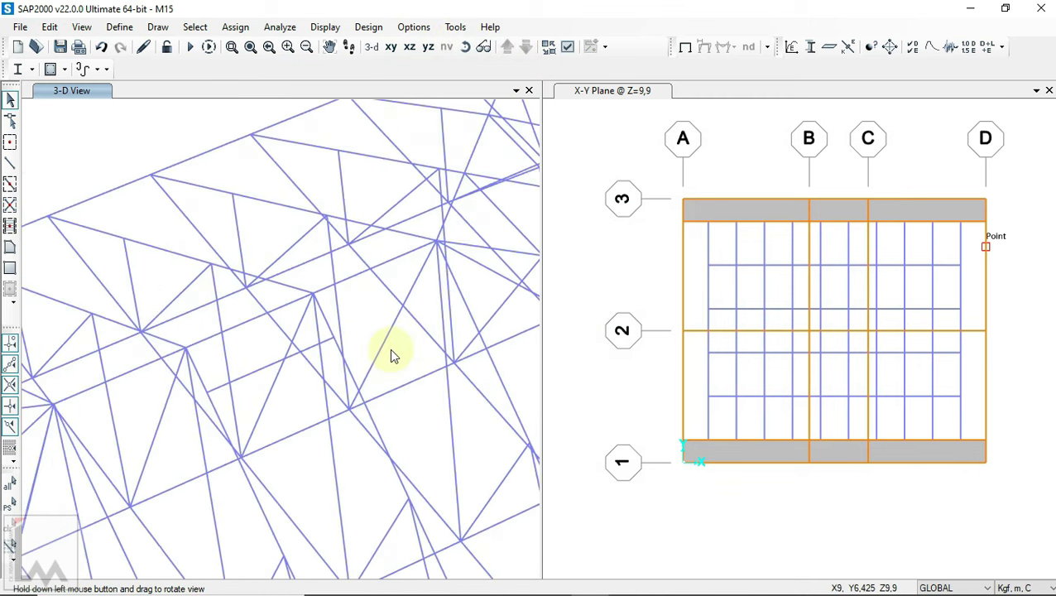
pyautogui.click(10, 163)
pyautogui.scroll(2, 289, 361)
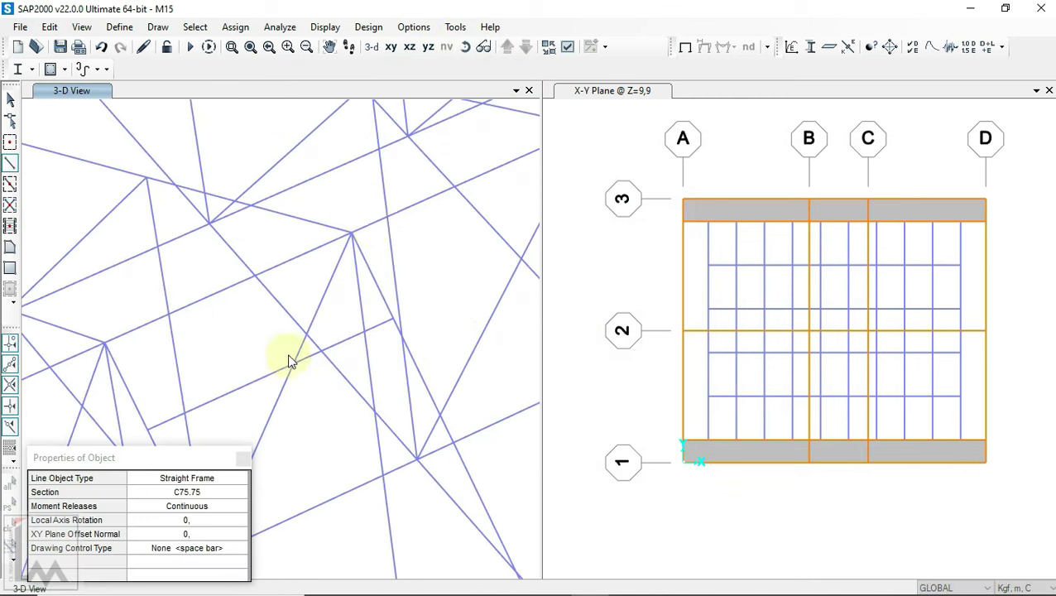
pyautogui.click(352, 234)
pyautogui.press('Escape')
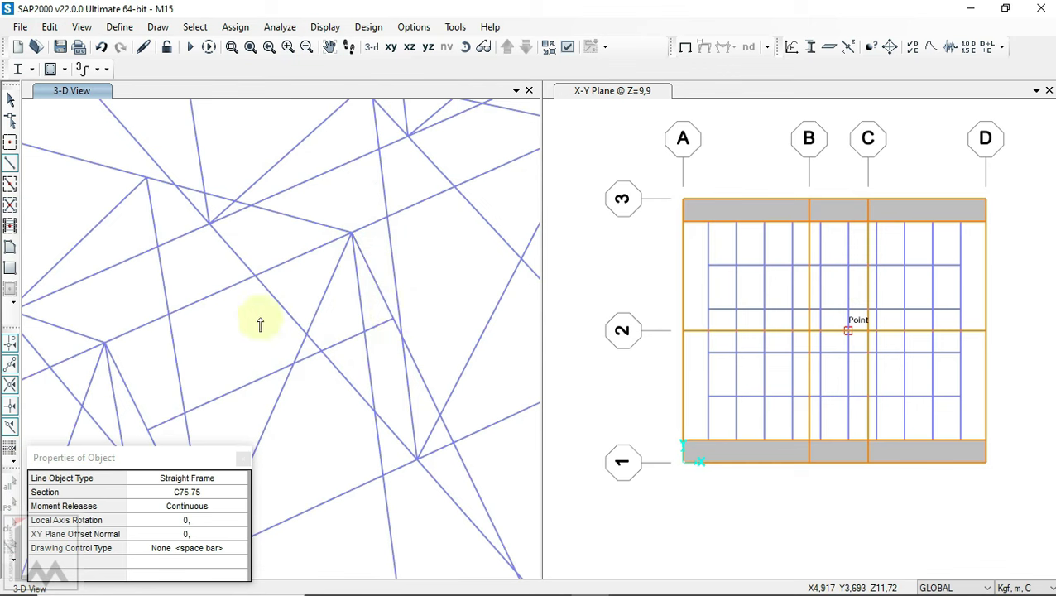
# - Assign the R40 frame section to the copied purlin
pyautogui.click(11, 99)
pyautogui.scroll(-2, 402, 252)
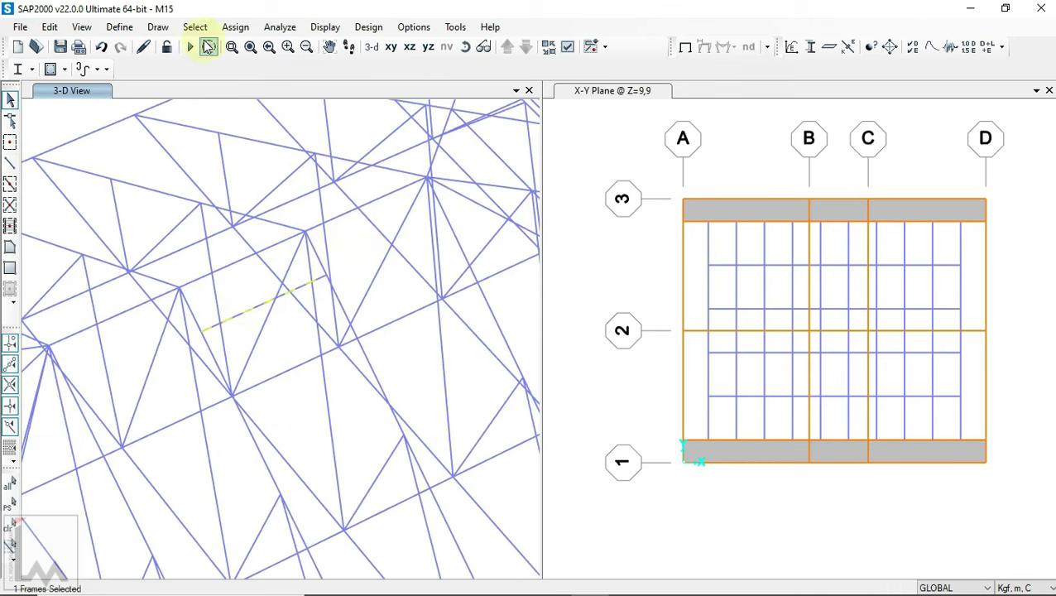
pyautogui.click(235, 30)
pyautogui.click(502, 66)
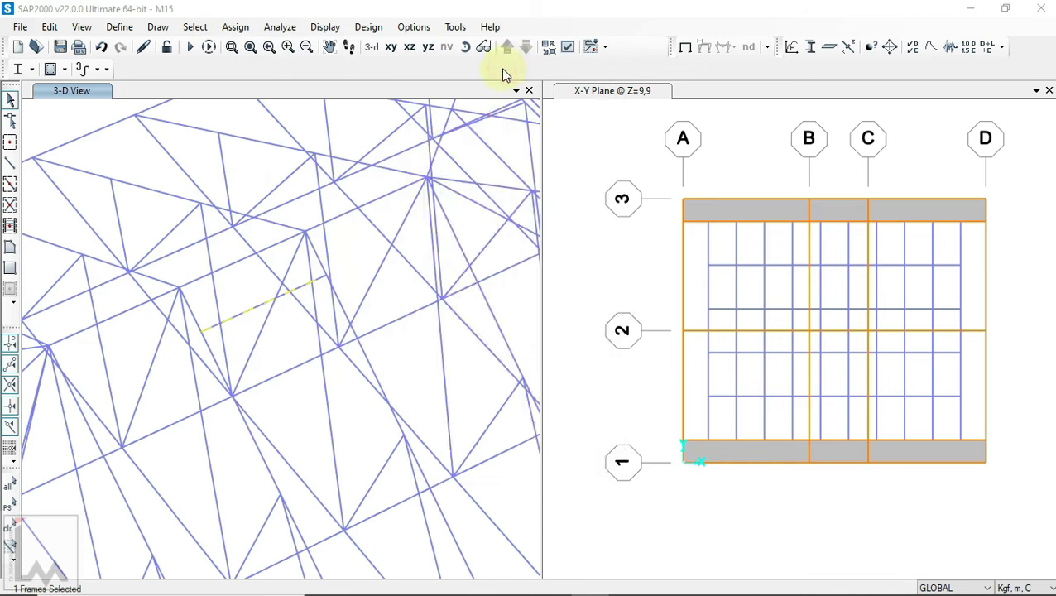
pyautogui.click(437, 305)
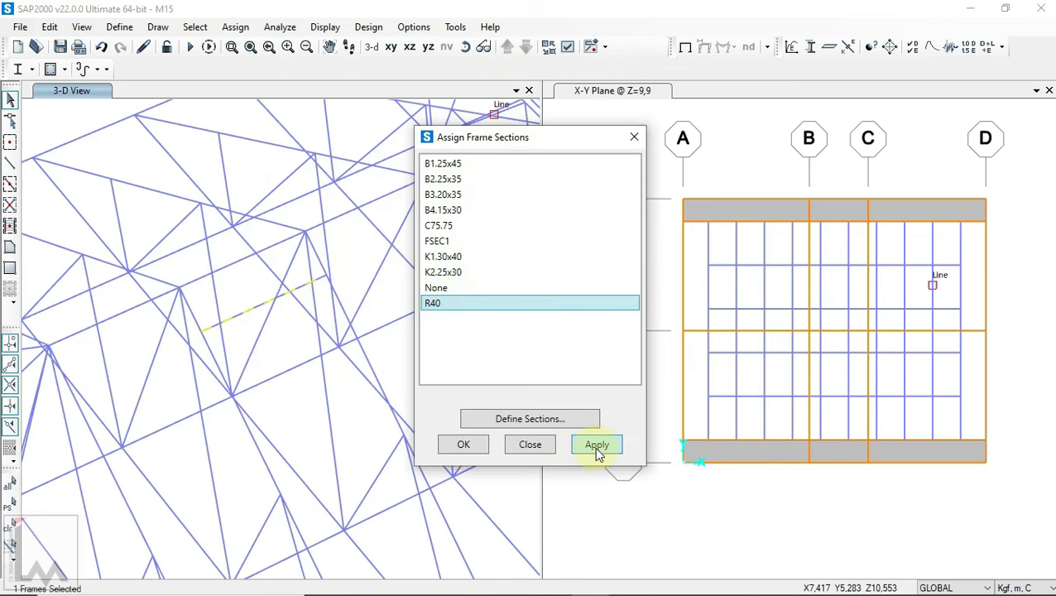
pyautogui.click(461, 446)
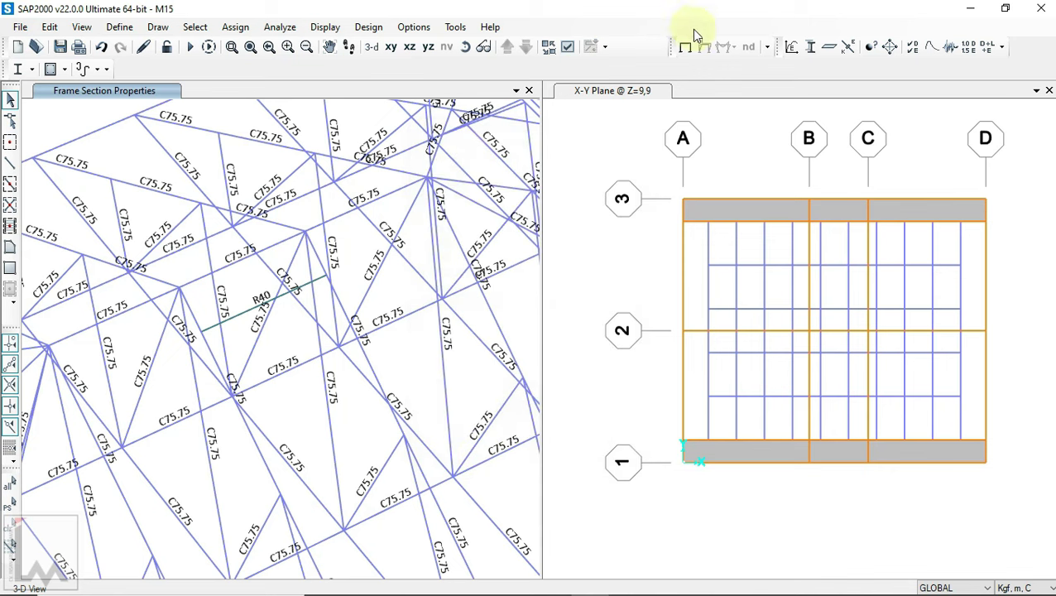
pyautogui.click(685, 50)
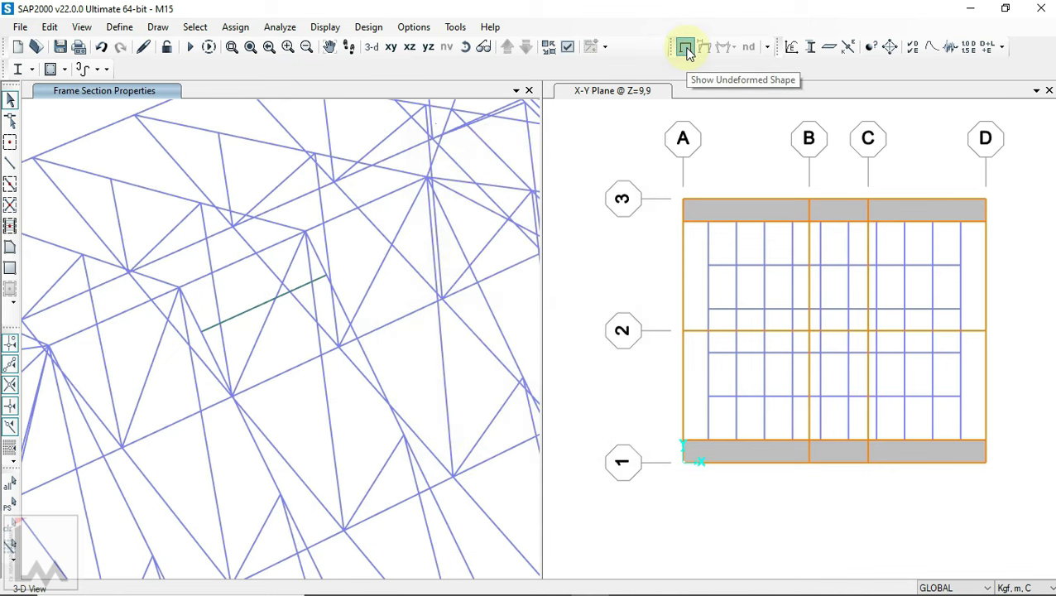
# - Switch the 3-D view to extruded sections in the General display options
pyautogui.click(467, 47)
pyautogui.moveTo(311, 354)
pyautogui.mouseDown()
pyautogui.moveTo(441, 299)
pyautogui.moveTo(422, 344)
pyautogui.moveTo(398, 329)
pyautogui.moveTo(373, 228)
pyautogui.mouseUp()
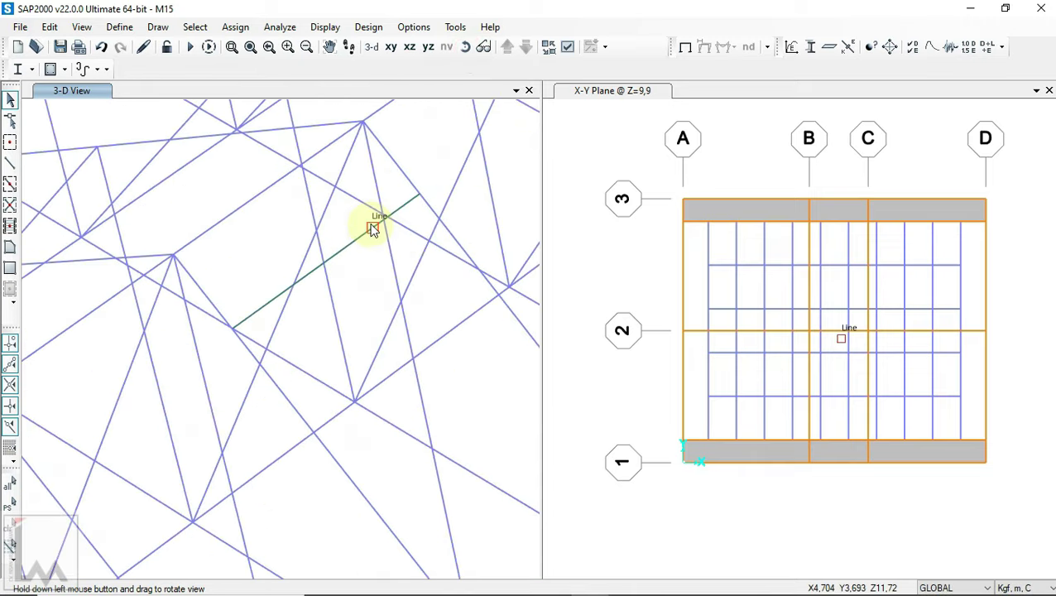
pyautogui.click(569, 47)
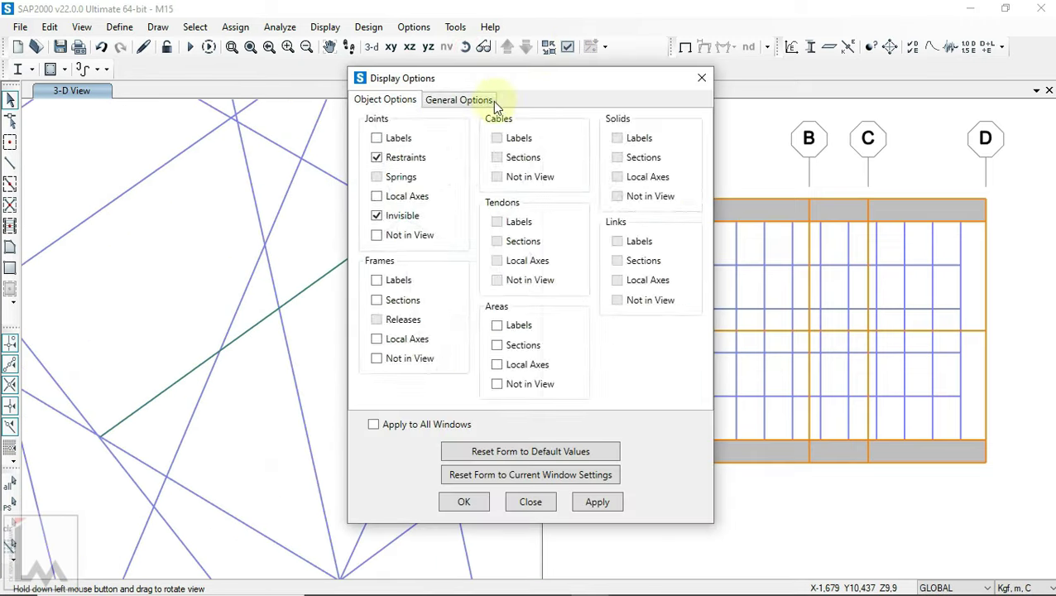
pyautogui.click(484, 100)
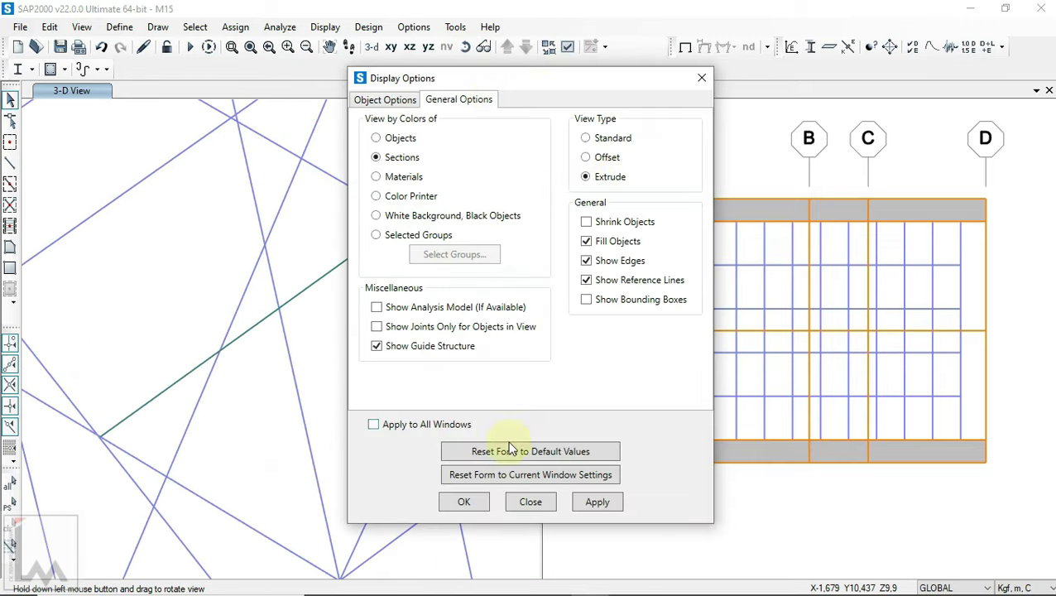
pyautogui.click(468, 506)
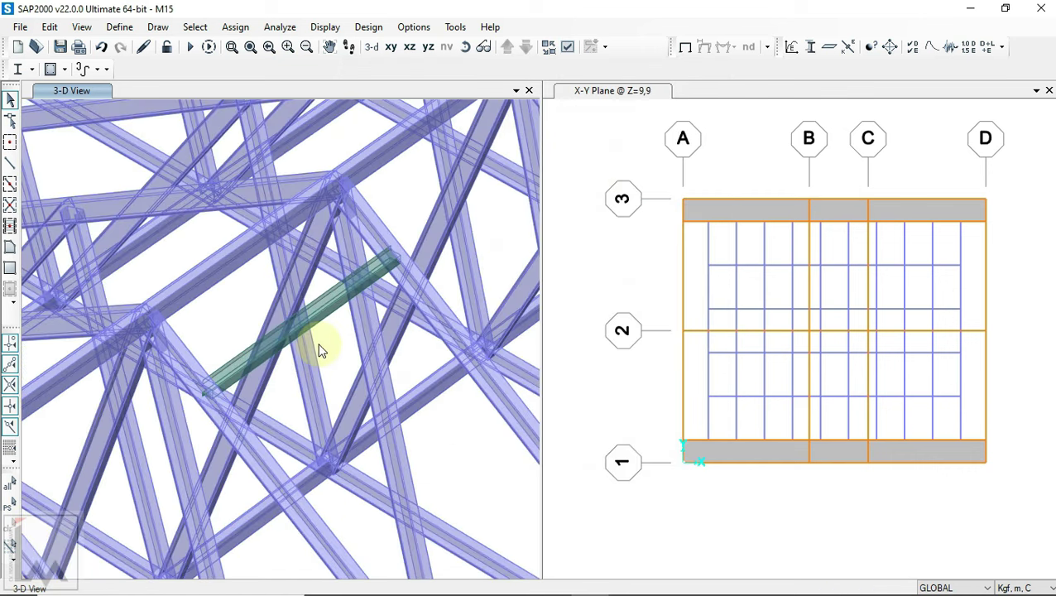
# - Orbit and zoom the extruded model, then select the green R40 purlin
pyautogui.click(484, 48)
pyautogui.moveTo(438, 406)
pyautogui.mouseDown()
pyautogui.moveTo(377, 420)
pyautogui.moveTo(394, 405)
pyautogui.moveTo(473, 398)
pyautogui.moveTo(462, 391)
pyautogui.mouseUp()
pyautogui.scroll(3, 212, 311)
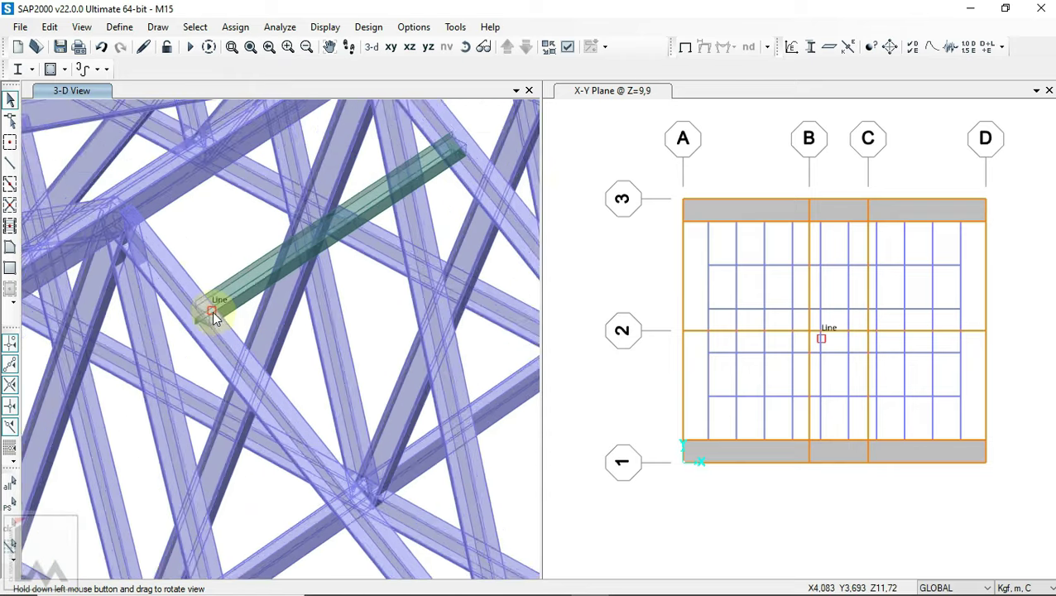
pyautogui.scroll(3, 249, 306)
pyautogui.scroll(-3, 211, 306)
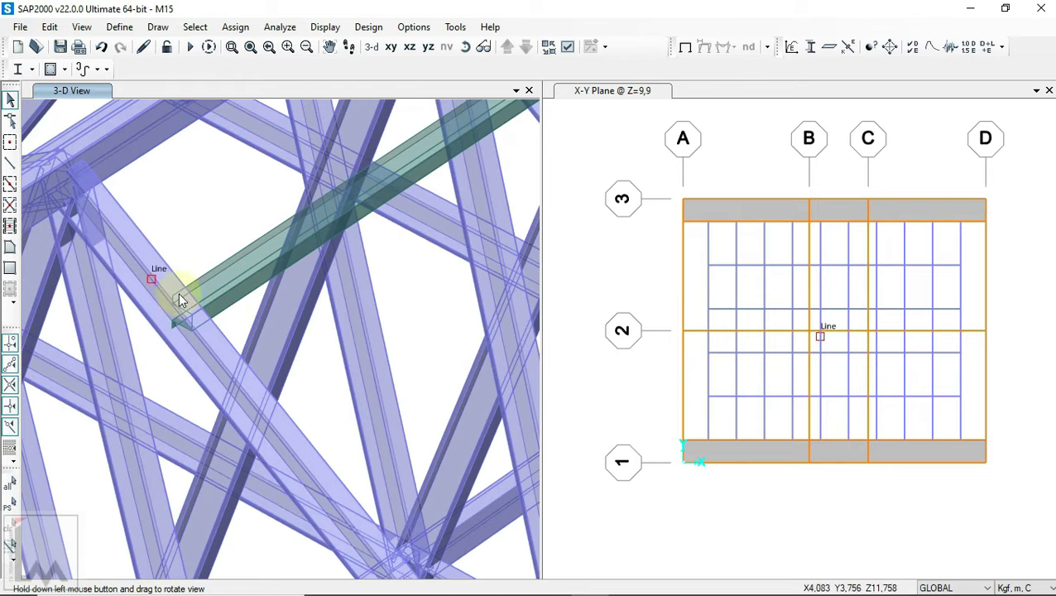
pyautogui.click(220, 250)
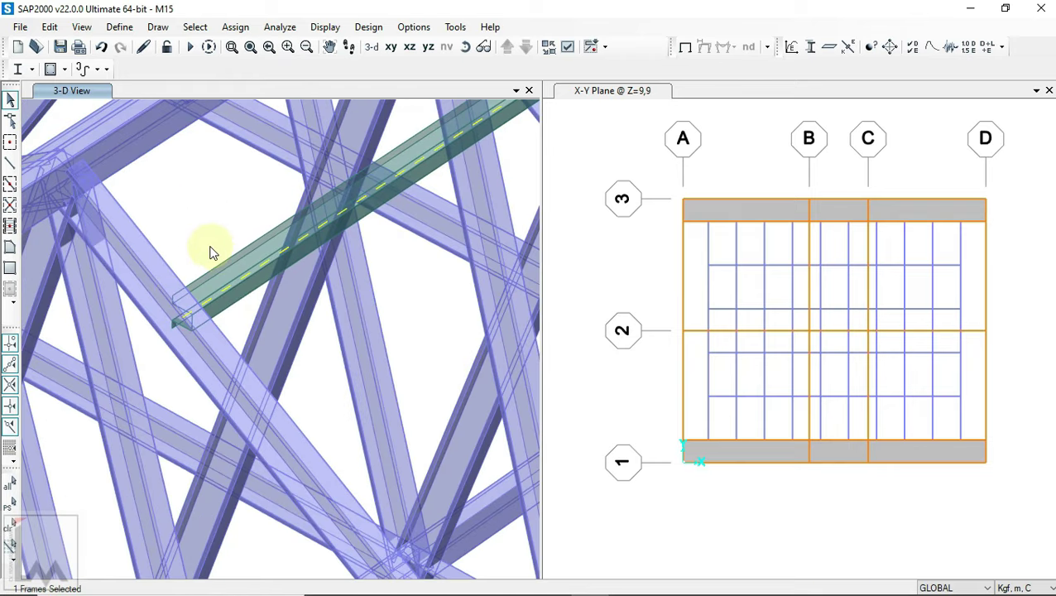
pyautogui.click(236, 27)
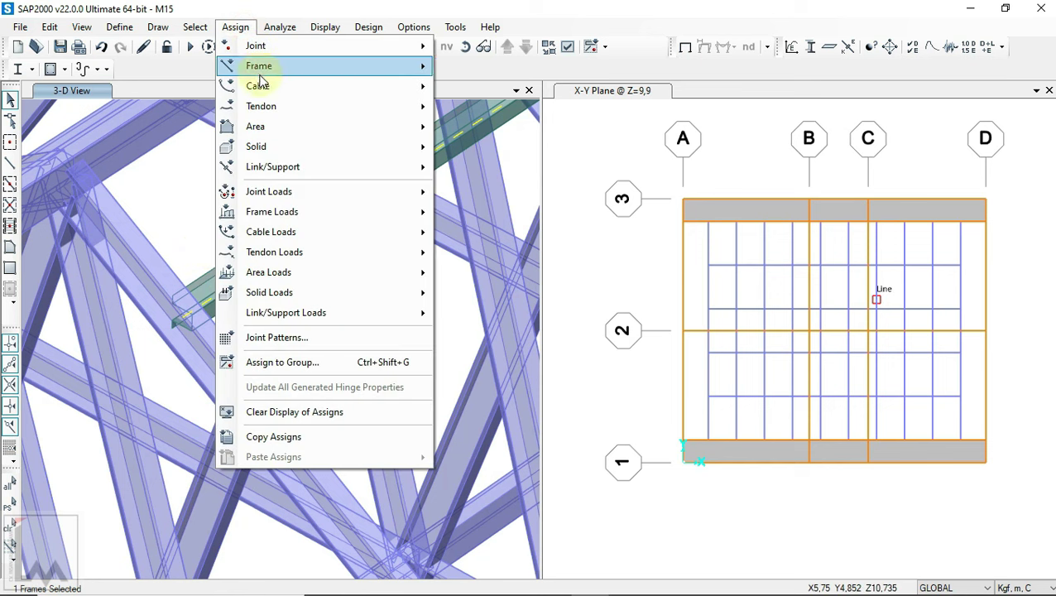
# - Rotate the green purlin's local axes by -60 degrees
pyautogui.click(503, 162)
pyautogui.moveTo(522, 149); pyautogui.dragTo(688, 165)
pyautogui.write('60')
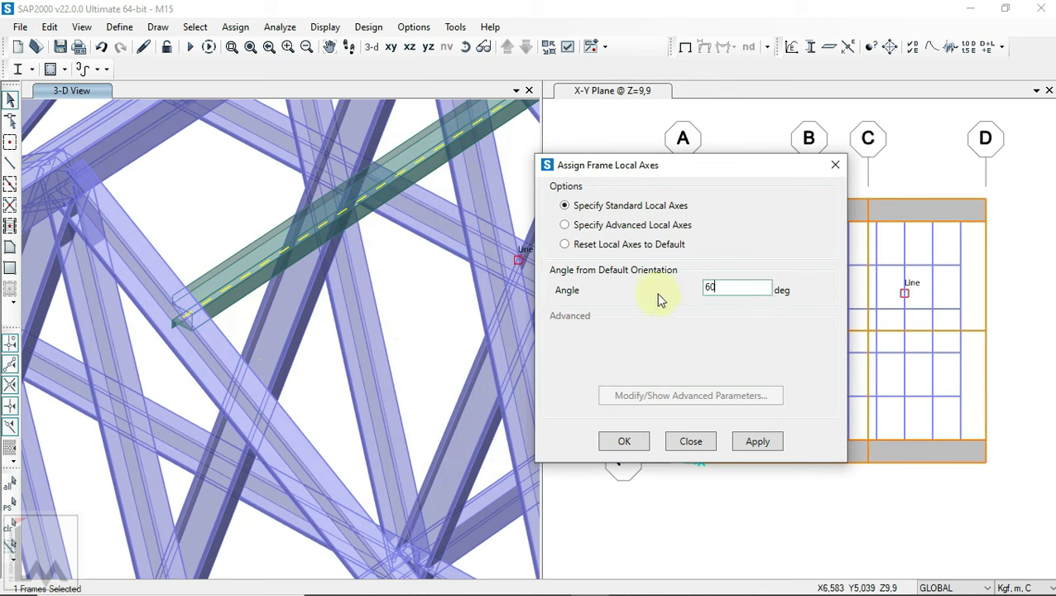
pyautogui.click(766, 444)
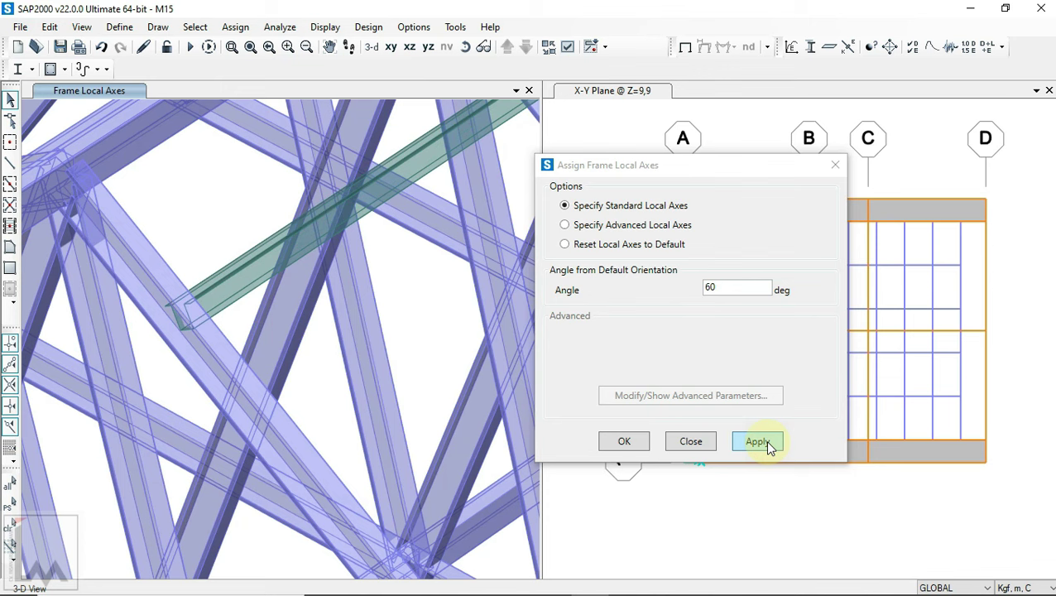
pyautogui.click(232, 273)
pyautogui.click(708, 289)
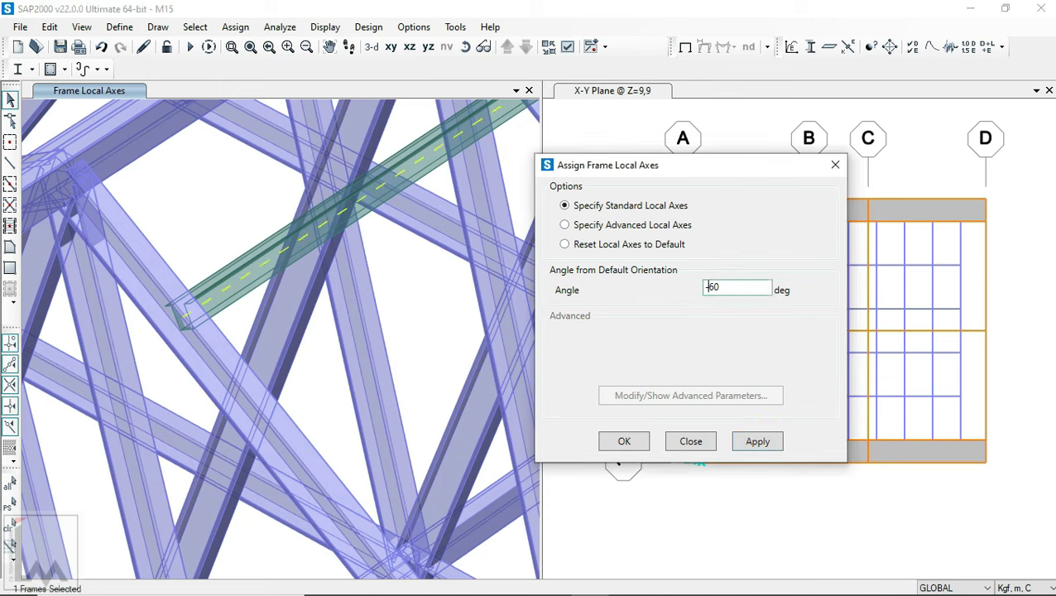
pyautogui.click(758, 441)
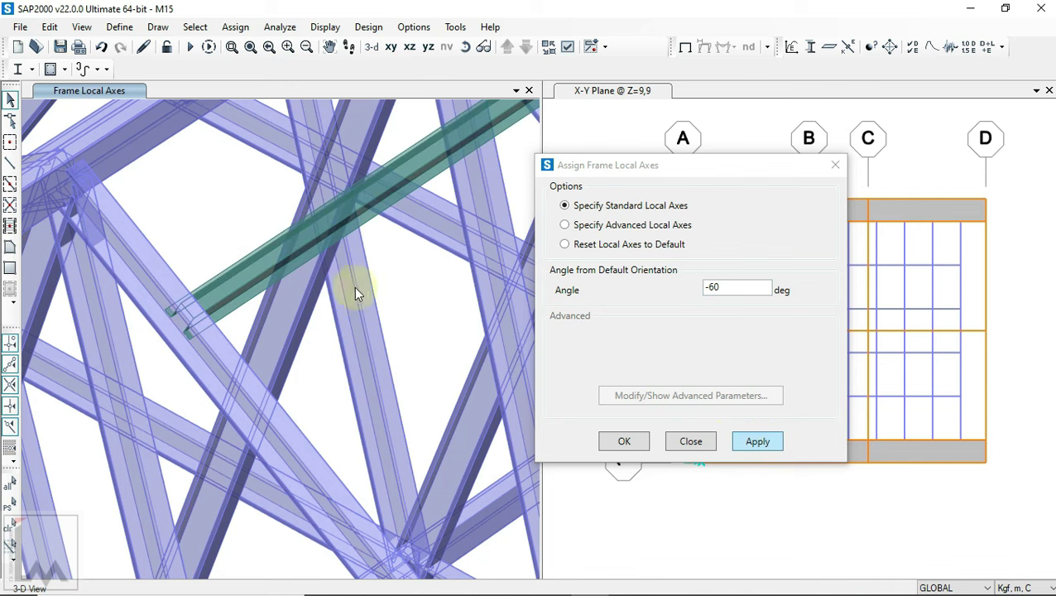
pyautogui.moveTo(188, 305)
pyautogui.mouseDown()
pyautogui.moveTo(406, 245)
pyautogui.moveTo(334, 237)
pyautogui.mouseUp()
pyautogui.click(627, 440)
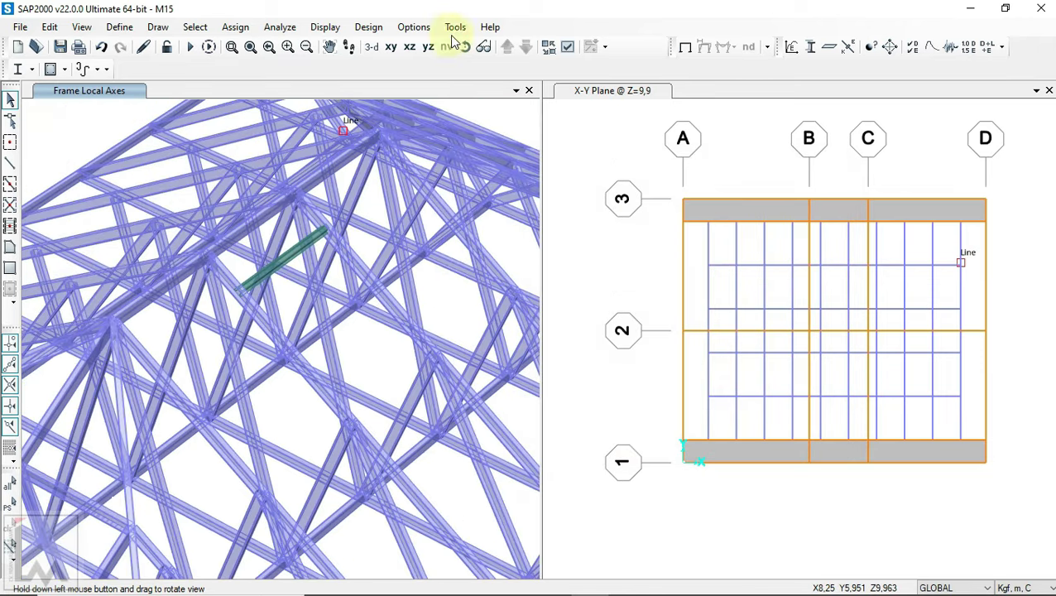
# - Change the display view type from Extrude back to Standard plain lines
pyautogui.click(566, 47)
pyautogui.click(459, 99)
pyautogui.click(586, 137)
pyautogui.click(464, 503)
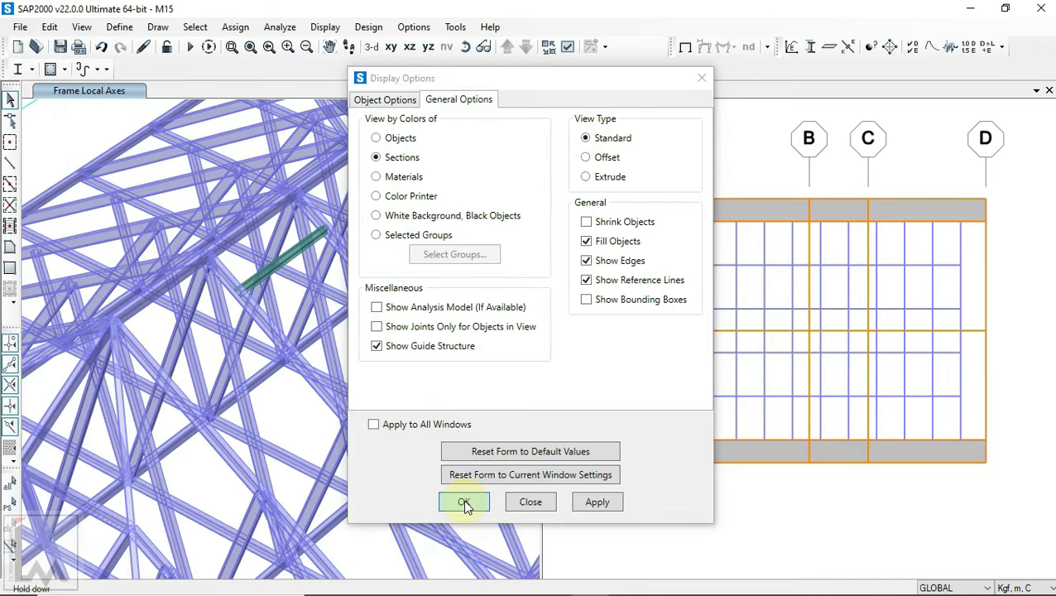
pyautogui.click(325, 26)
pyautogui.click(692, 50)
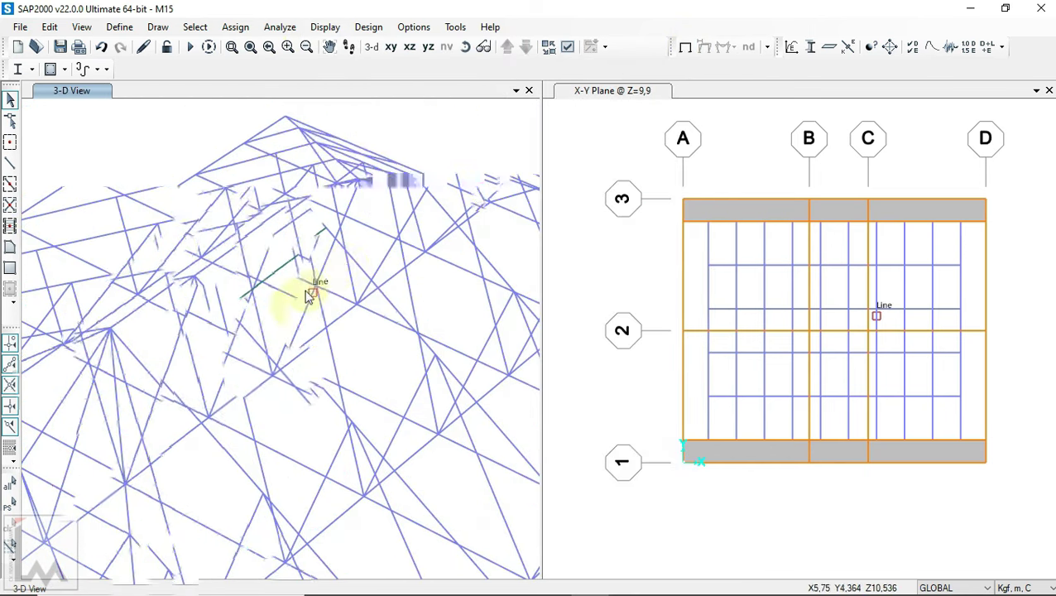
# - Extend the first purlin to its target joint using Trim/Extend Frames set to Extend
pyautogui.scroll(-3, 307, 294)
pyautogui.click(483, 47)
pyautogui.moveTo(454, 152)
pyautogui.mouseDown()
pyautogui.moveTo(313, 184)
pyautogui.moveTo(401, 177)
pyautogui.moveTo(398, 191)
pyautogui.mouseUp()
pyautogui.scroll(2, 163, 415)
pyautogui.scroll(2, 179, 377)
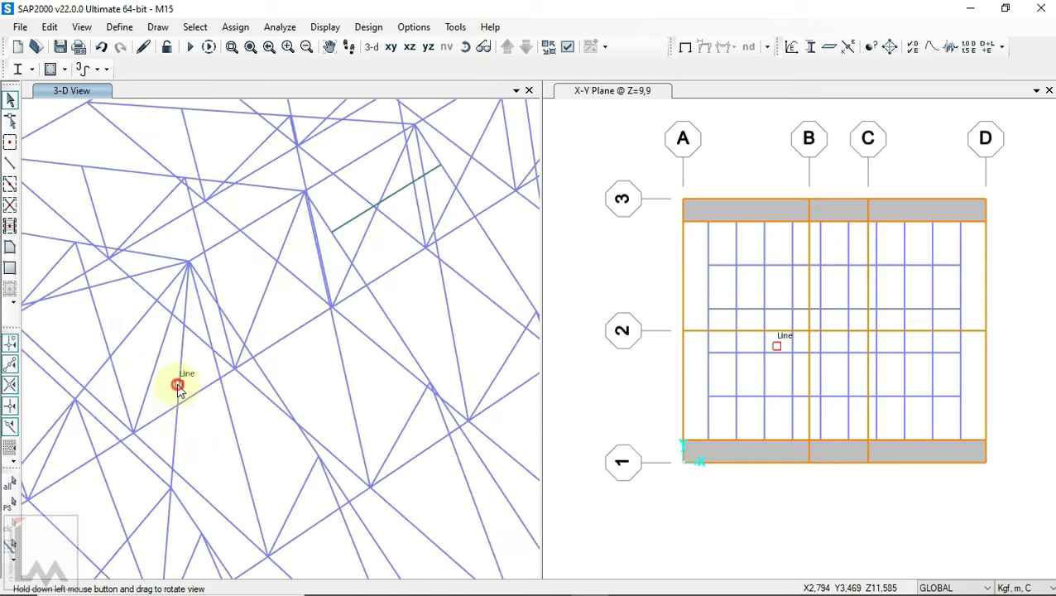
pyautogui.click(179, 377)
pyautogui.scroll(2, 351, 228)
pyautogui.moveTo(312, 215); pyautogui.dragTo(342, 275)
pyautogui.click(347, 228)
pyautogui.click(52, 25)
pyautogui.moveTo(86, 306)
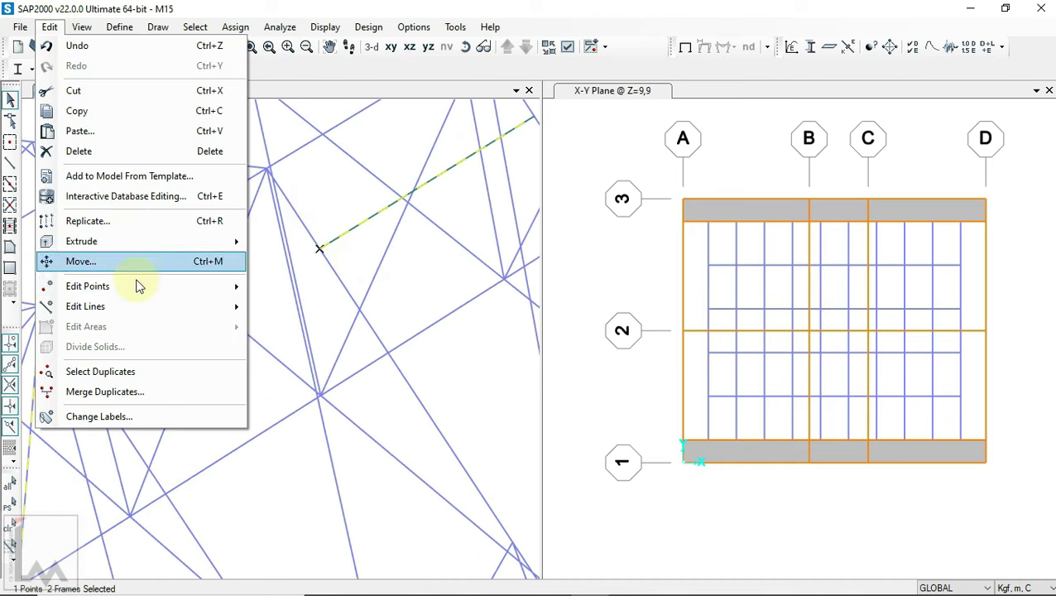
pyautogui.click(284, 352)
pyautogui.click(458, 309)
pyautogui.click(603, 338)
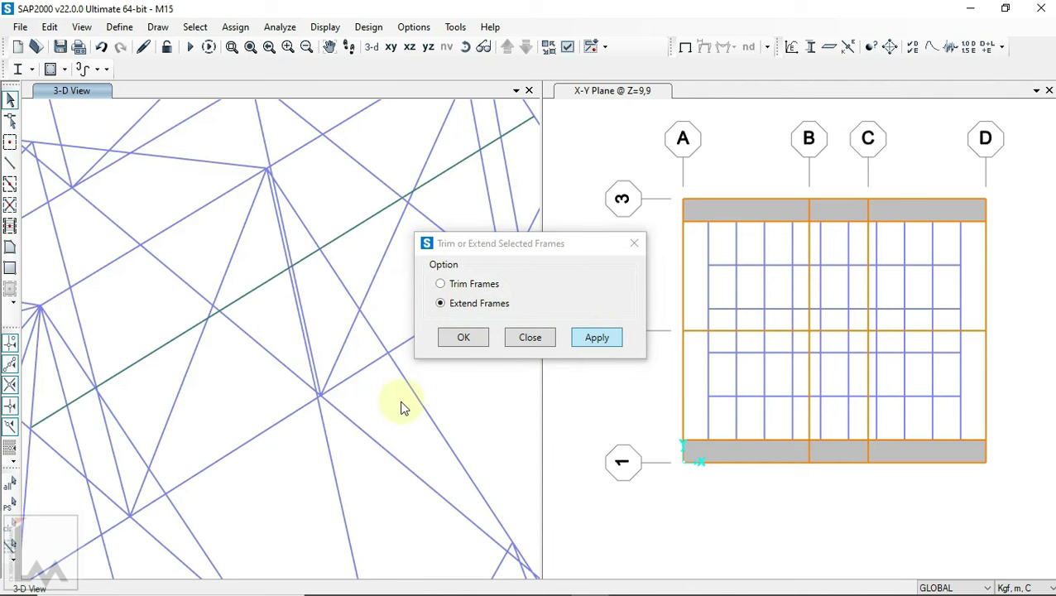
# - Extend another purlin to its neighbouring truss joint
pyautogui.scroll(-2, 125, 372)
pyautogui.scroll(2, 268, 289)
pyautogui.moveTo(268, 289)
pyautogui.keyDown('shift'); pyautogui.mouseDown(button='middle')
pyautogui.moveTo(181, 302)
pyautogui.moveTo(102, 284)
pyautogui.moveTo(137, 331)
pyautogui.mouseUp(button='middle'); pyautogui.keyUp('shift')
pyautogui.click(465, 47)
pyautogui.moveTo(400, 117)
pyautogui.mouseDown()
pyautogui.moveTo(395, 177)
pyautogui.moveTo(252, 266)
pyautogui.mouseUp()
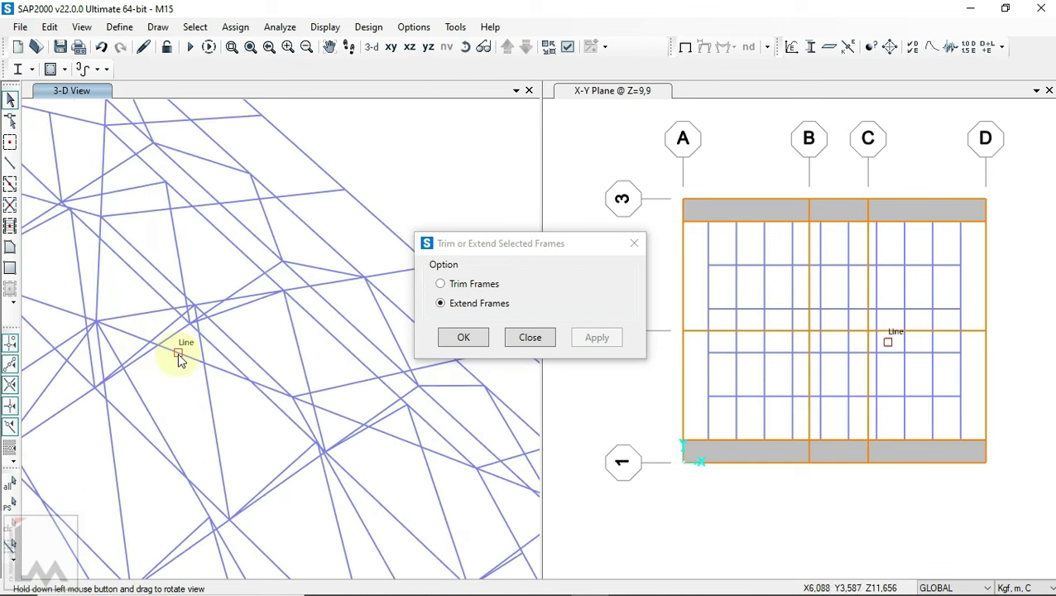
pyautogui.scroll(-2, 241, 322)
pyautogui.scroll(2, 318, 287)
pyautogui.scroll(1, 273, 284)
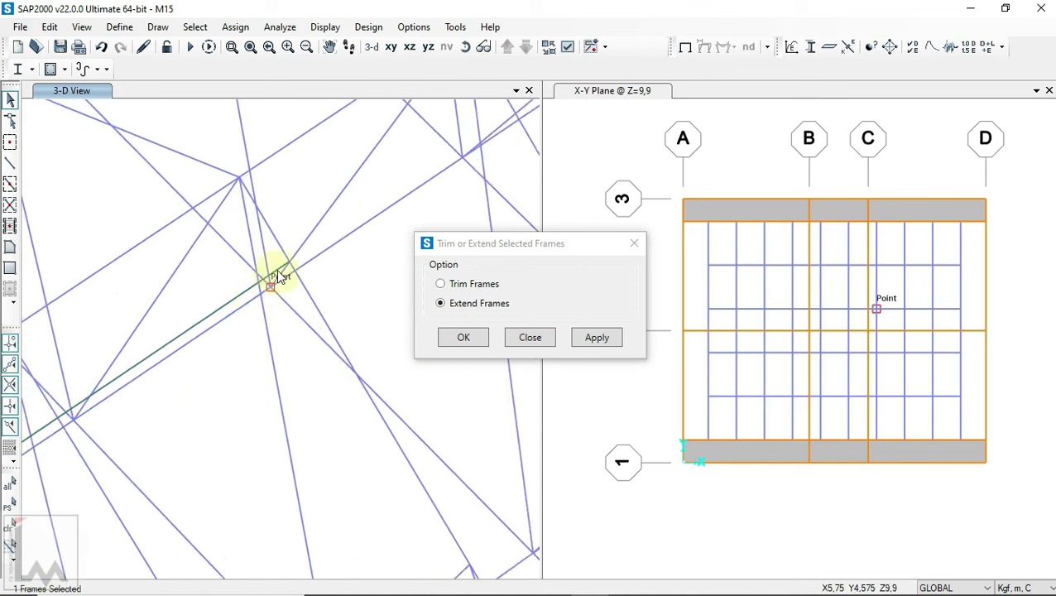
pyautogui.scroll(2, 268, 286)
pyautogui.click(301, 294)
pyautogui.click(596, 338)
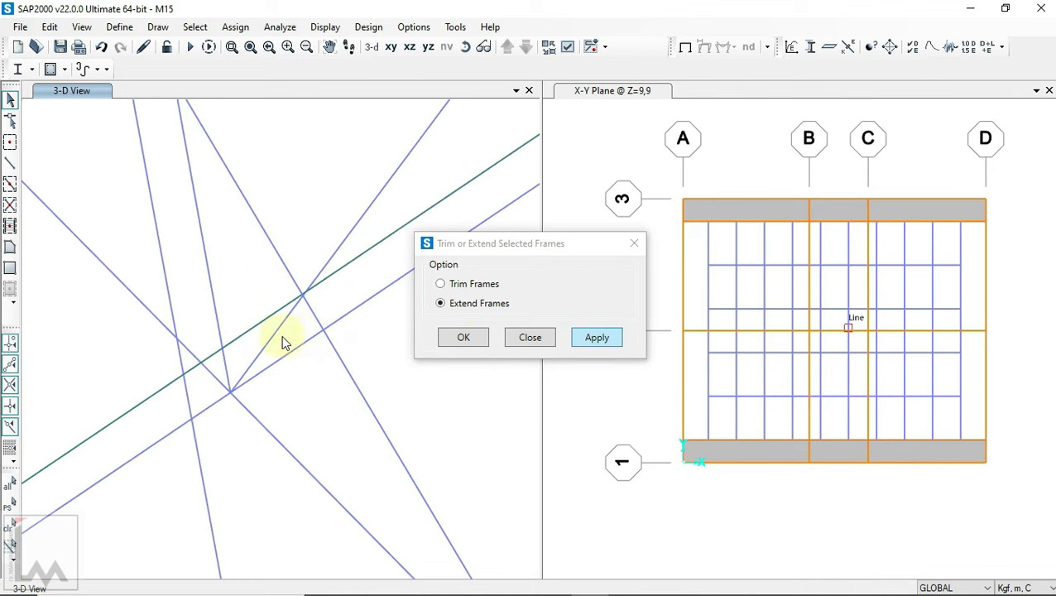
# - Review the extended purlins, close the Extend Frames window, and select the extended purlin
pyautogui.scroll(-3, 222, 337)
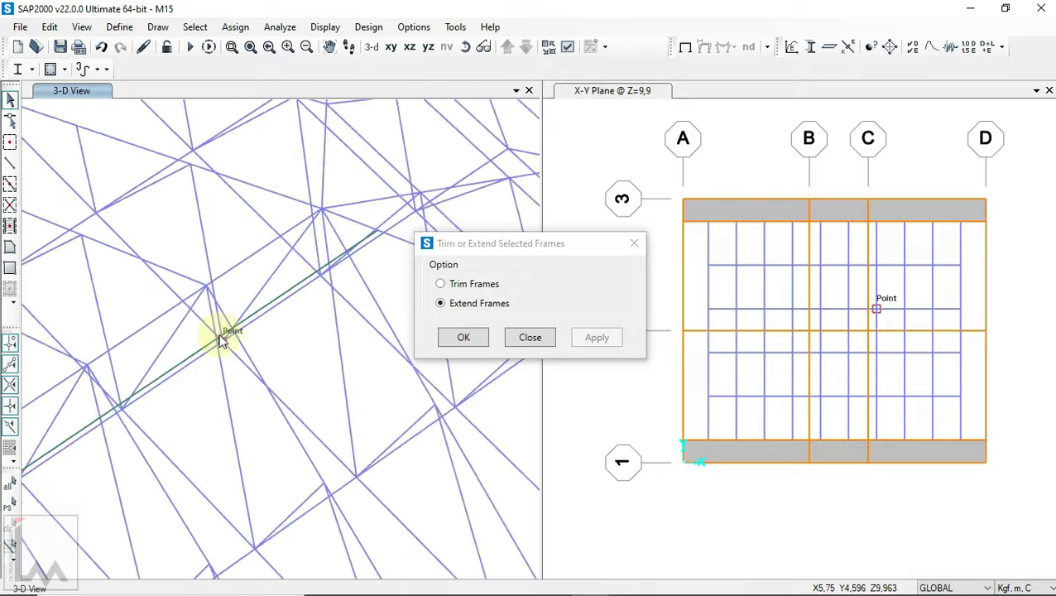
pyautogui.scroll(-2, 222, 338)
pyautogui.click(465, 47)
pyautogui.moveTo(377, 222)
pyautogui.mouseDown()
pyautogui.moveTo(337, 308)
pyautogui.moveTo(337, 216)
pyautogui.moveTo(412, 236)
pyautogui.moveTo(362, 271)
pyautogui.moveTo(177, 294)
pyautogui.moveTo(154, 359)
pyautogui.moveTo(622, 108)
pyautogui.moveTo(365, 186)
pyautogui.moveTo(348, 266)
pyautogui.mouseUp()
pyautogui.click(463, 337)
pyautogui.moveTo(488, 247); pyautogui.dragTo(685, 235)
pyautogui.click(666, 324)
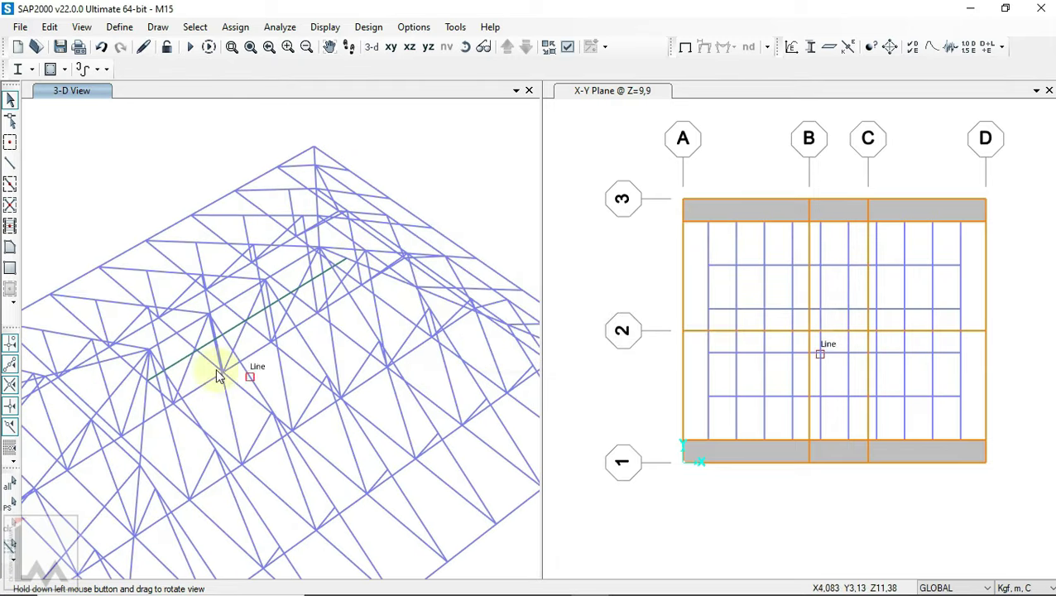
pyautogui.scroll(3, 199, 361)
pyautogui.click(182, 350)
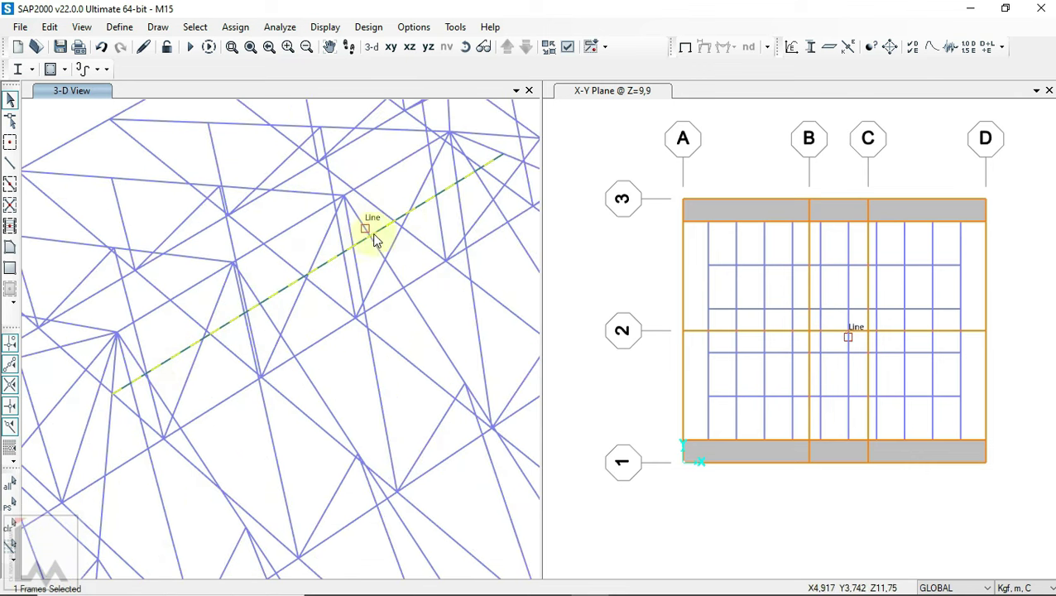
# - Open Replicate and pick two points on the model for the purlin spacing
pyautogui.click(50, 27)
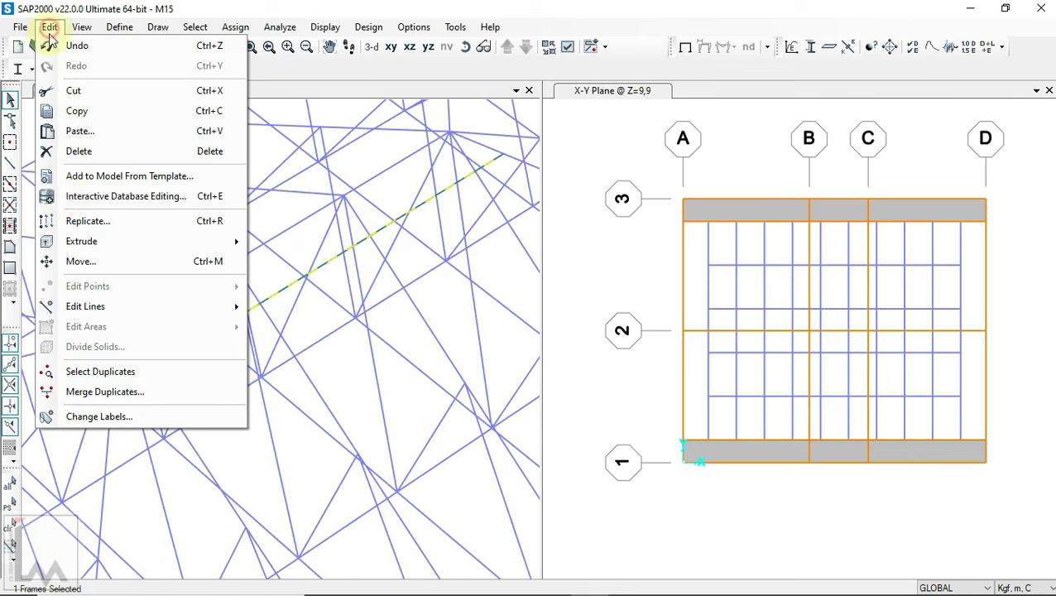
pyautogui.click(83, 221)
pyautogui.moveTo(440, 128); pyautogui.dragTo(780, 207)
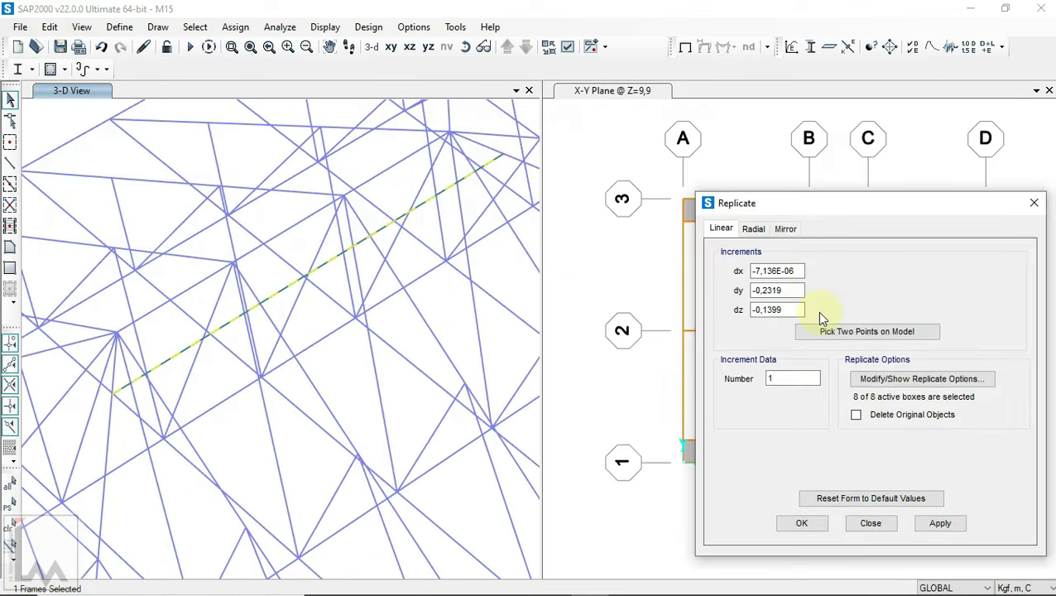
pyautogui.click(819, 331)
pyautogui.scroll(3, 342, 198)
pyautogui.click(323, 170)
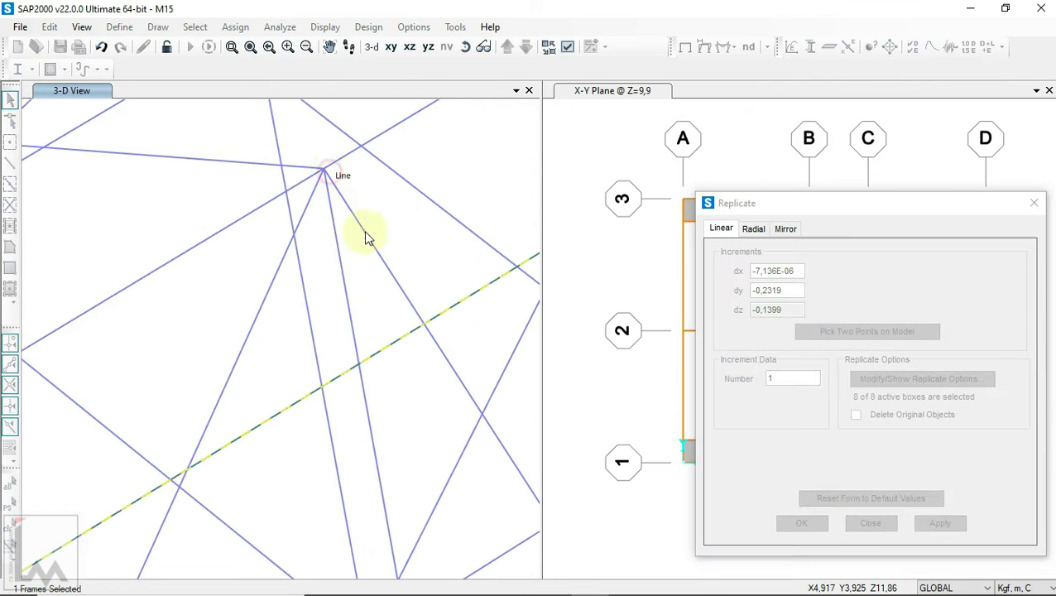
pyautogui.scroll(-3, 413, 326)
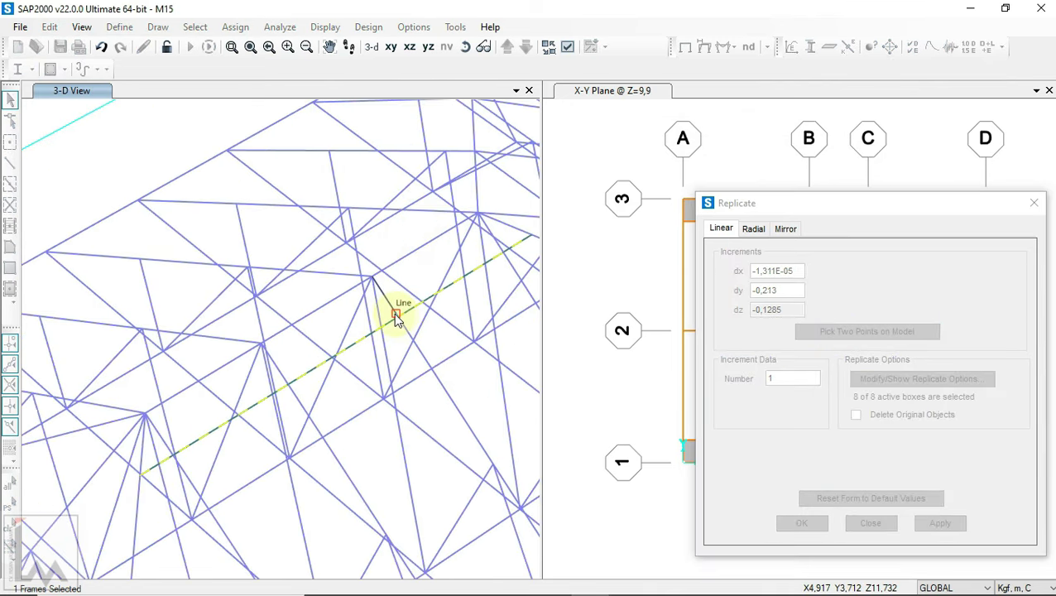
pyautogui.scroll(3, 392, 315)
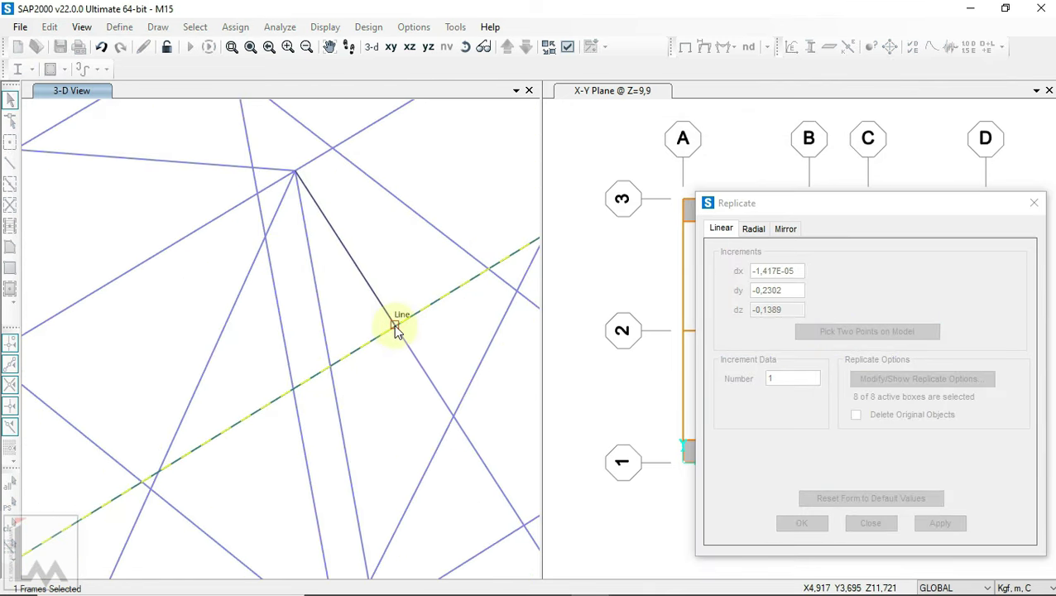
pyautogui.click(396, 327)
pyautogui.scroll(-2, 289, 236)
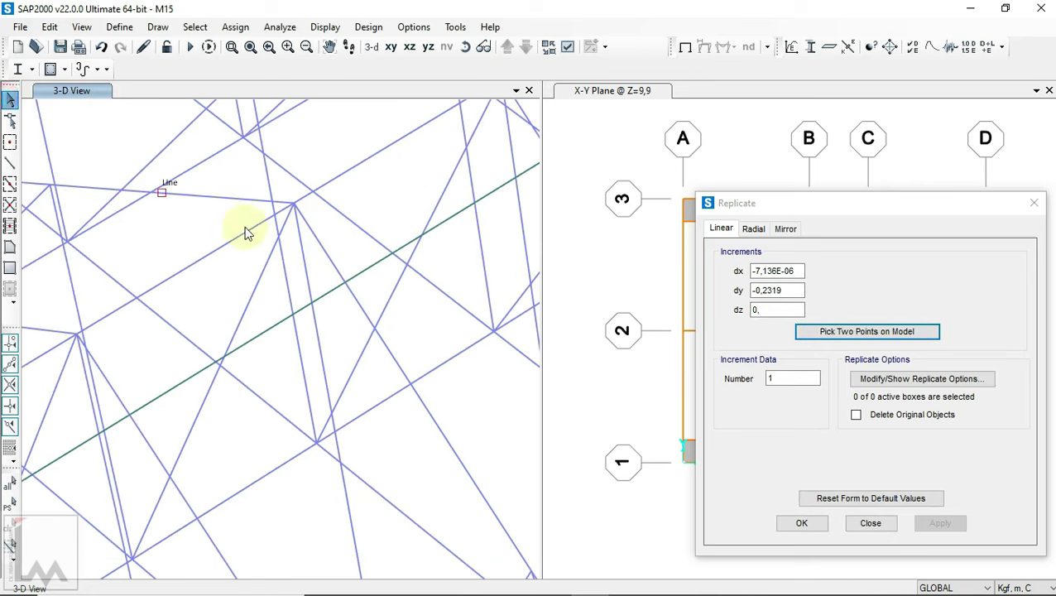
# - Divide the two selected purlin segments at their intersections
pyautogui.click(361, 275)
pyautogui.click(335, 264)
pyautogui.click(50, 26)
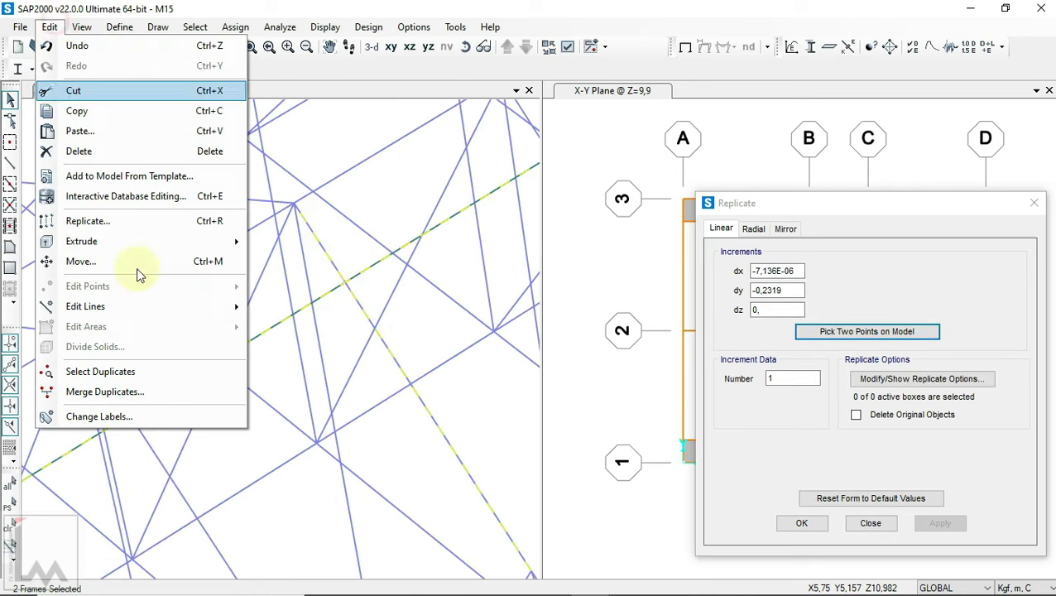
pyautogui.moveTo(85, 306)
pyautogui.click(306, 308)
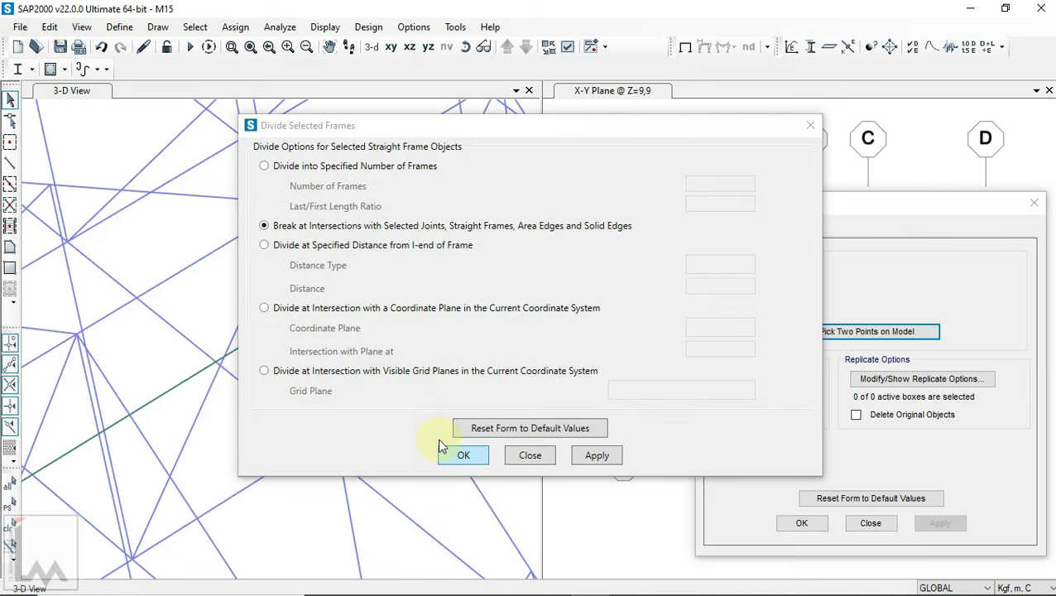
pyautogui.click(463, 451)
# - Replicate the purlin 20 times at dx -1,428E-05, dy -0,232, dz -0,1399
pyautogui.click(361, 270)
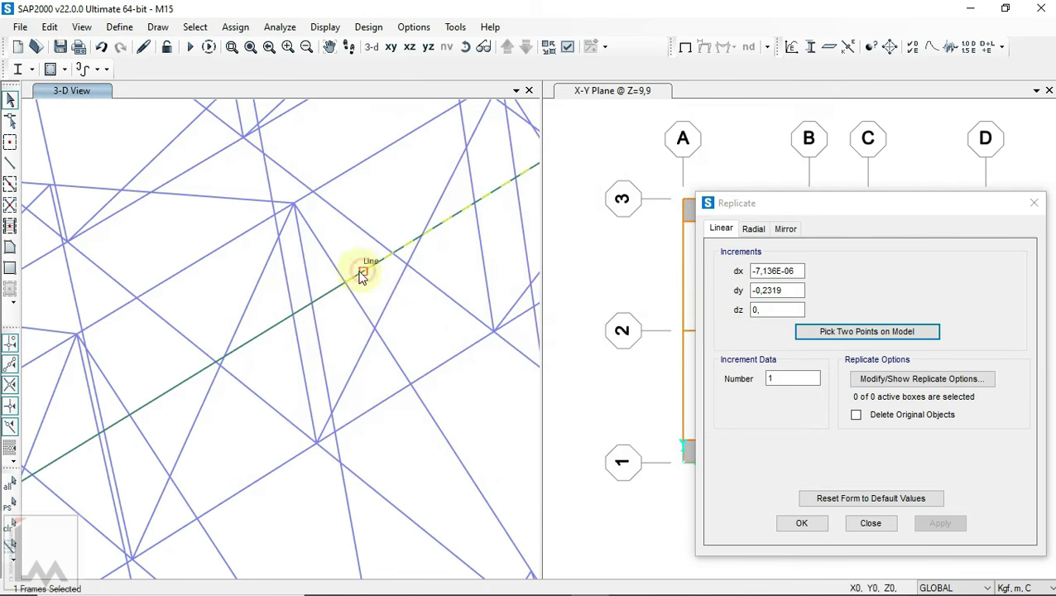
pyautogui.scroll(2, 323, 296)
pyautogui.scroll(-2, 300, 308)
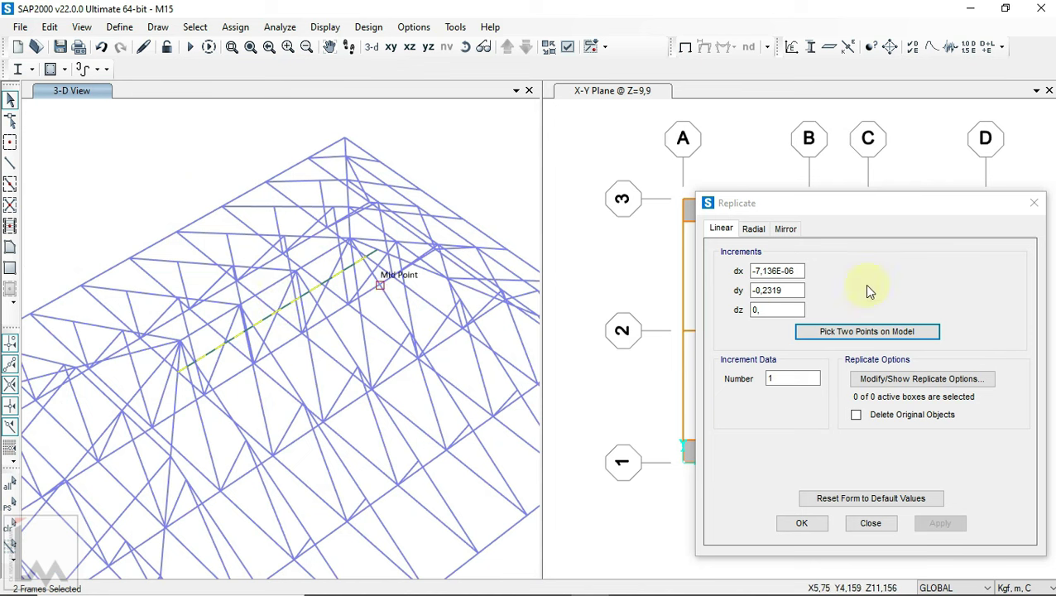
pyautogui.click(867, 331)
pyautogui.scroll(3, 402, 349)
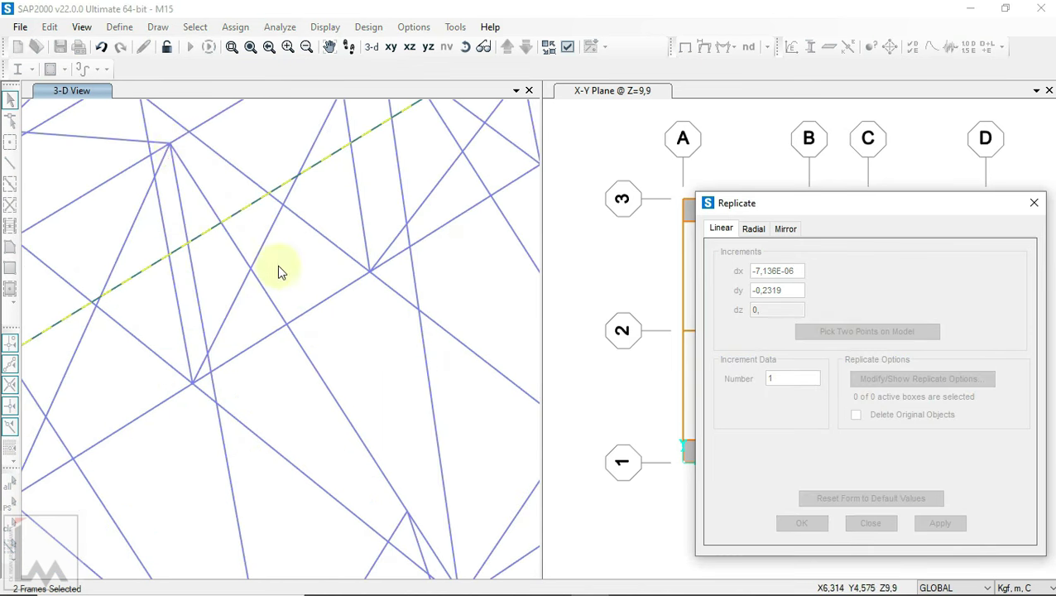
pyautogui.click(170, 143)
pyautogui.click(222, 223)
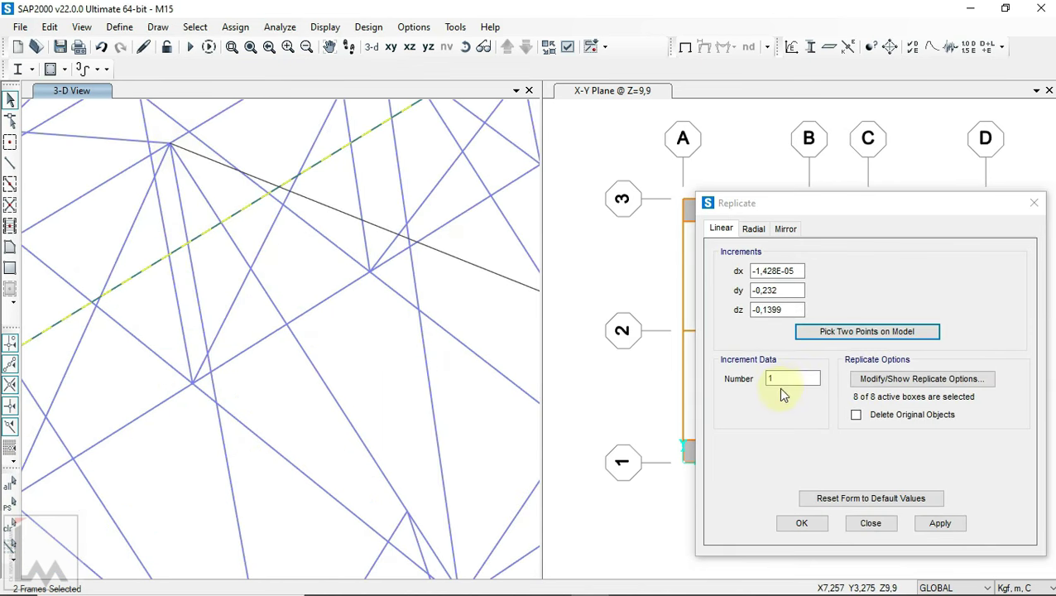
pyautogui.click(784, 379)
pyautogui.write('20')
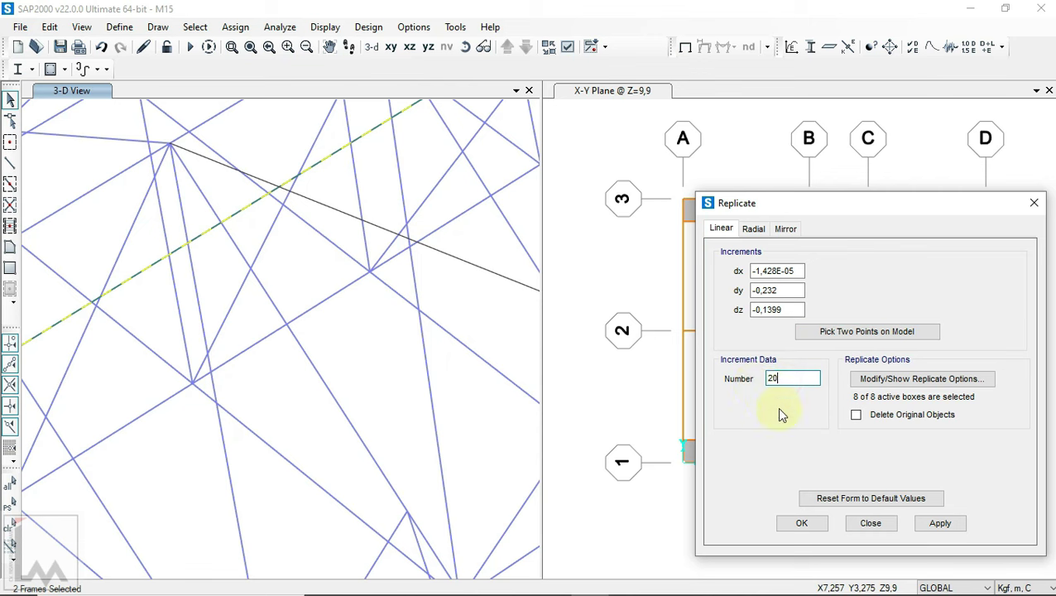
pyautogui.click(943, 527)
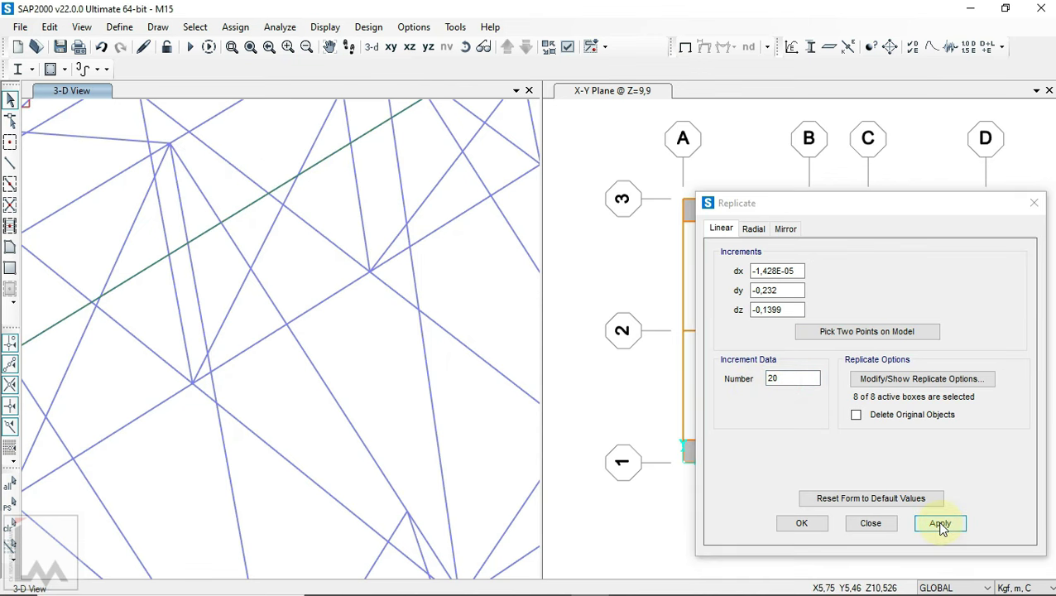
pyautogui.click(940, 525)
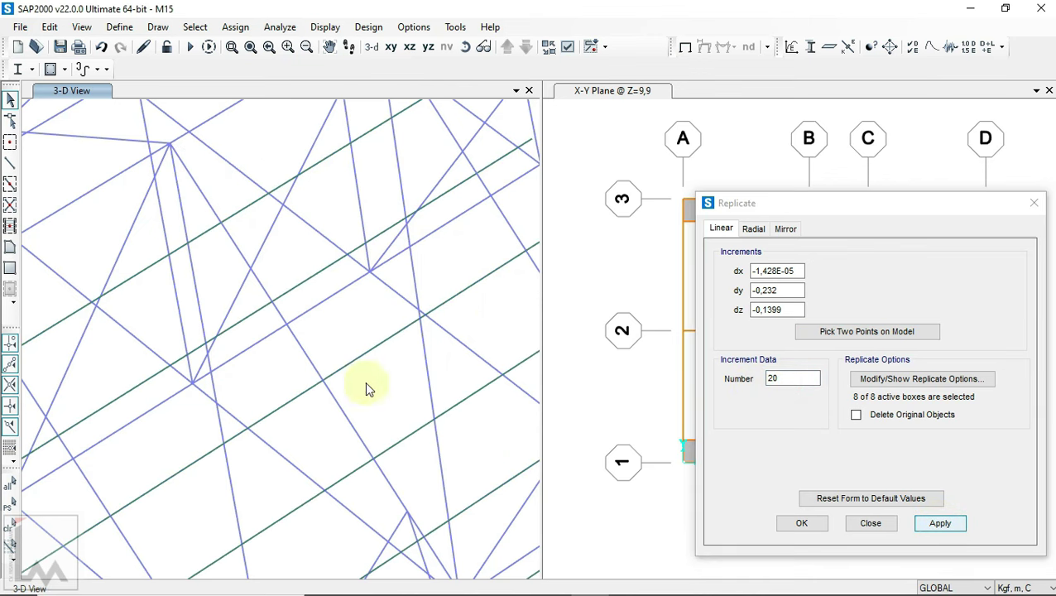
# - Window-select and delete the surplus purlins running past the roof edge
pyautogui.scroll(-5, 250, 309)
pyautogui.scroll(-2, 348, 412)
pyautogui.scroll(3, 306, 436)
pyautogui.scroll(3, 240, 378)
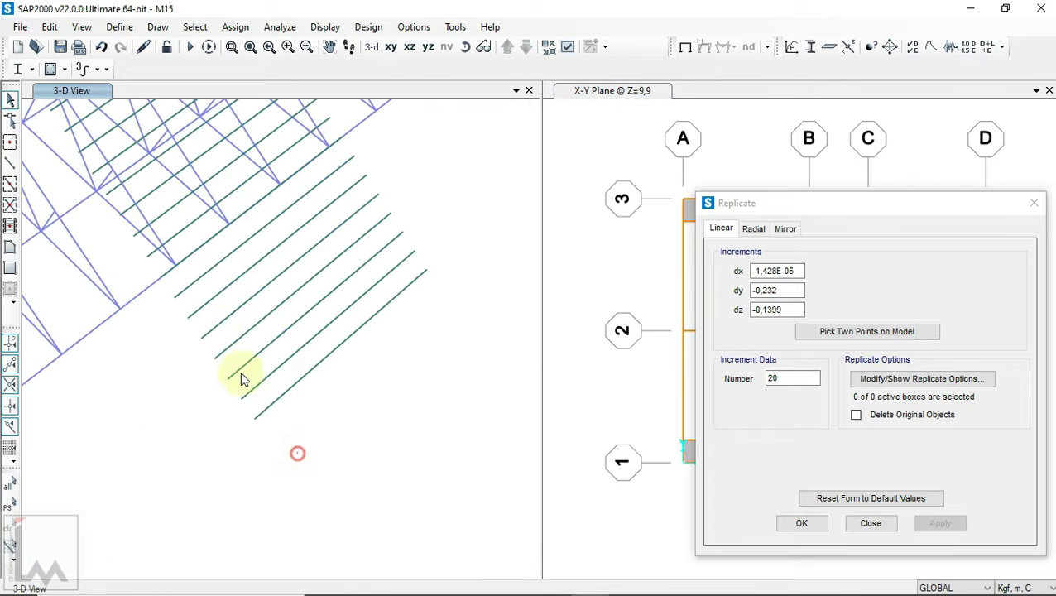
pyautogui.moveTo(179, 287)
pyautogui.mouseDown()
pyautogui.moveTo(473, 396)
pyautogui.moveTo(306, 248)
pyautogui.mouseUp()
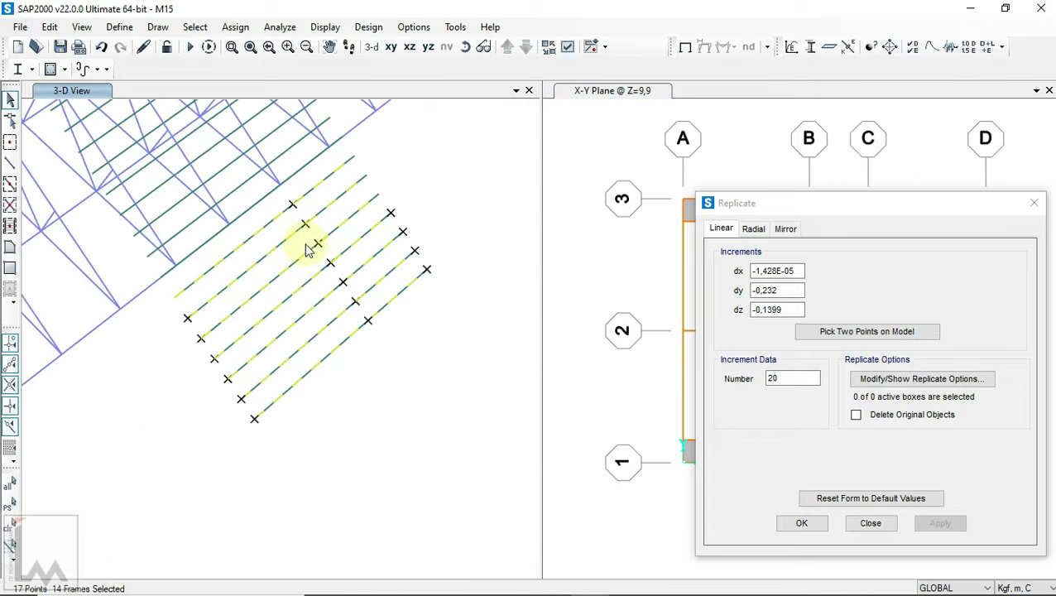
pyautogui.hotkey('ctrl', 'shift', 'c')
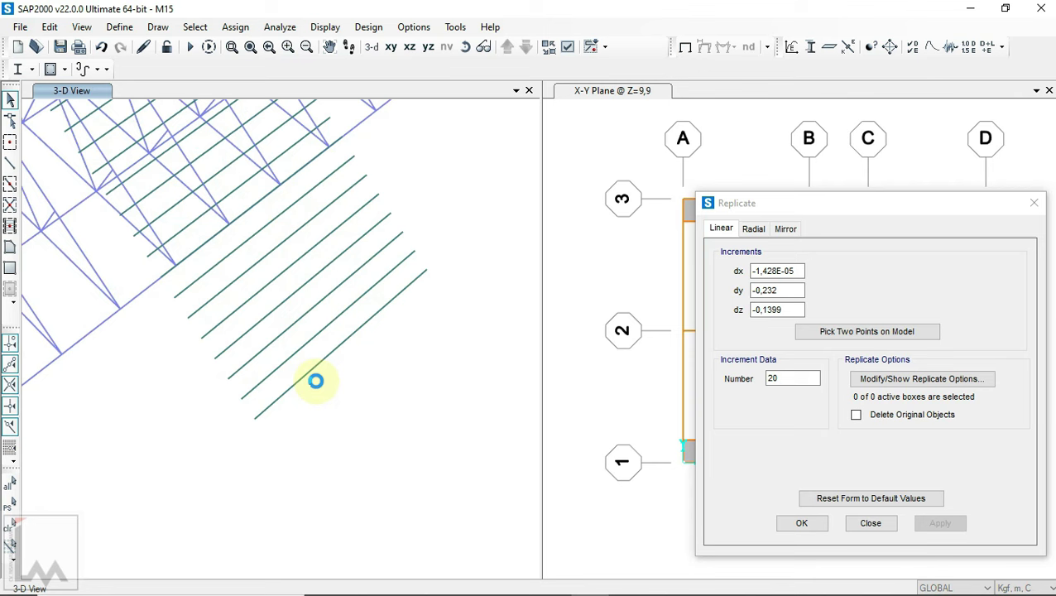
pyautogui.hotkey('ctrl', 'z')
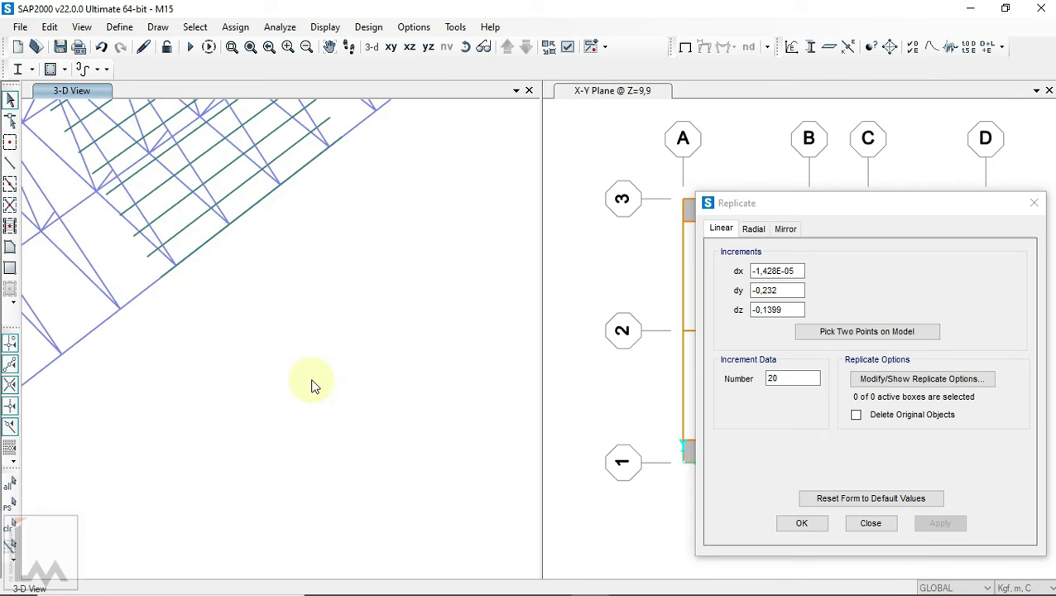
# - Delete the purlin duplicating the eave member and orbit toward a plan view
pyautogui.scroll(5, 335, 215)
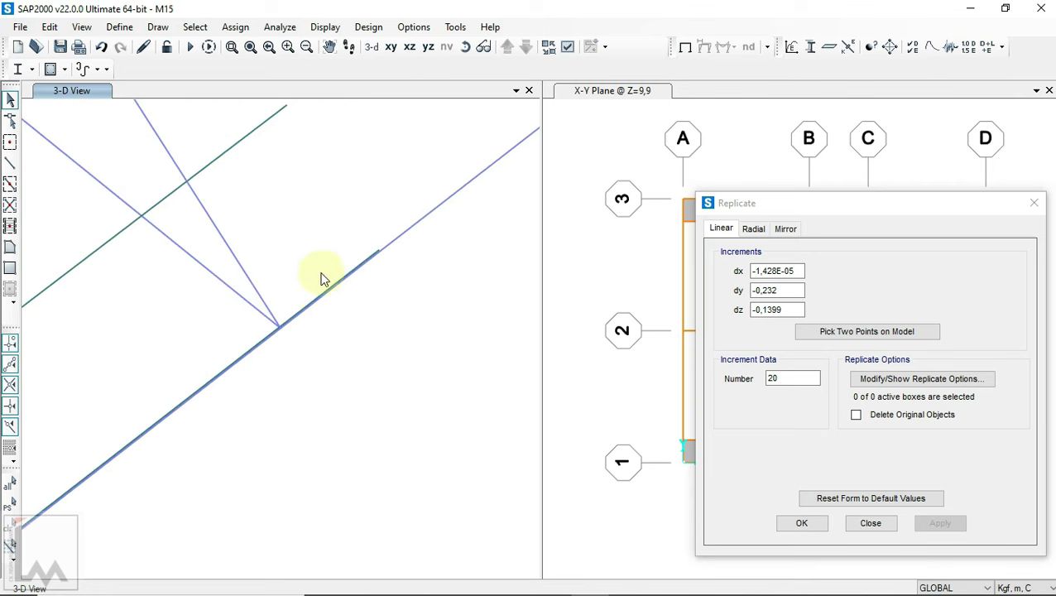
pyautogui.click(294, 309)
pyautogui.click(294, 309)
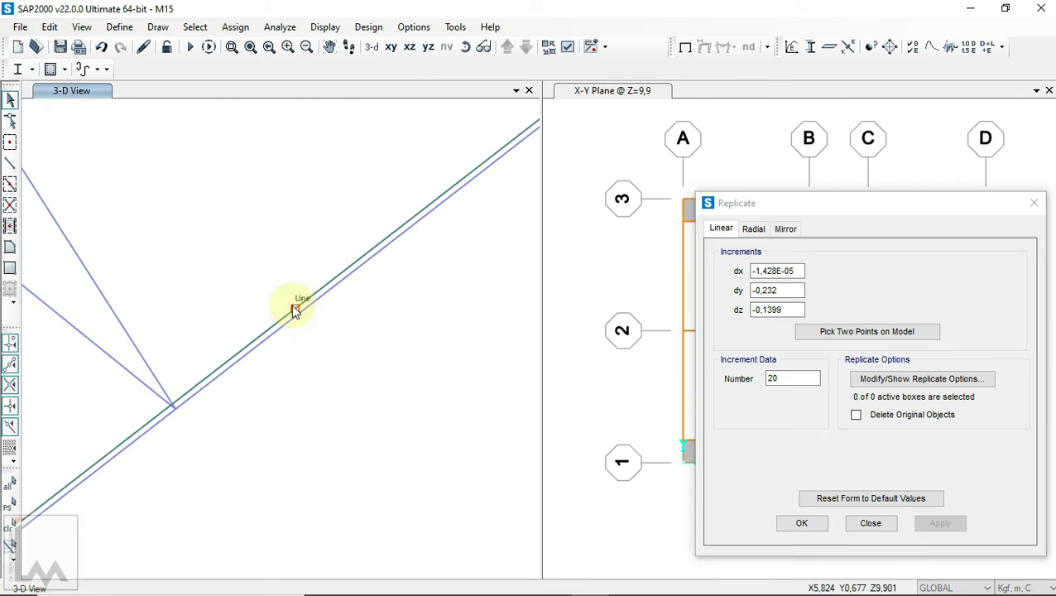
pyautogui.hotkey('ctrl', 'z')
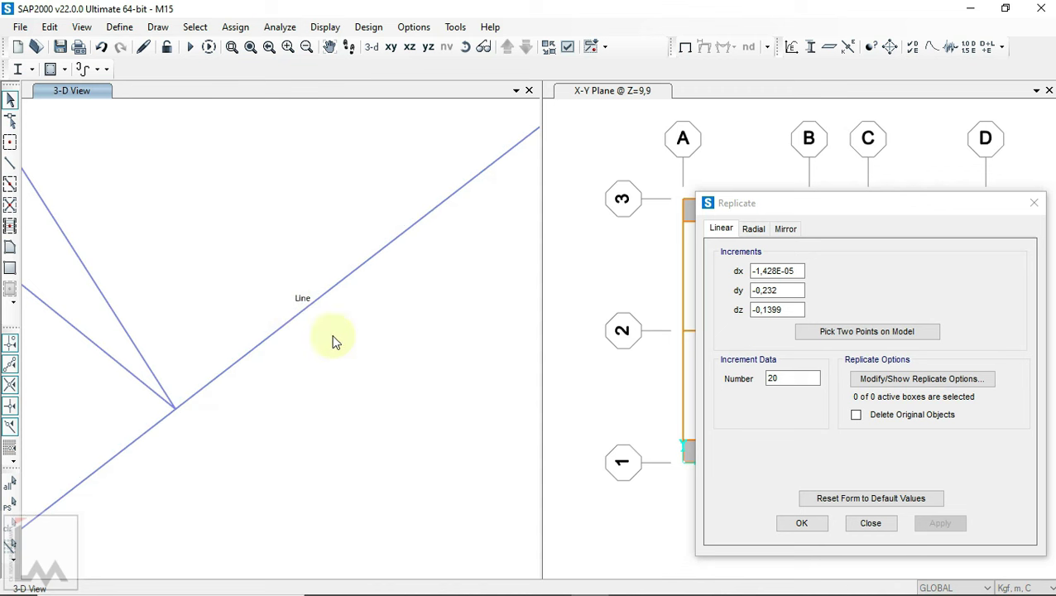
pyautogui.scroll(-1, 377, 339)
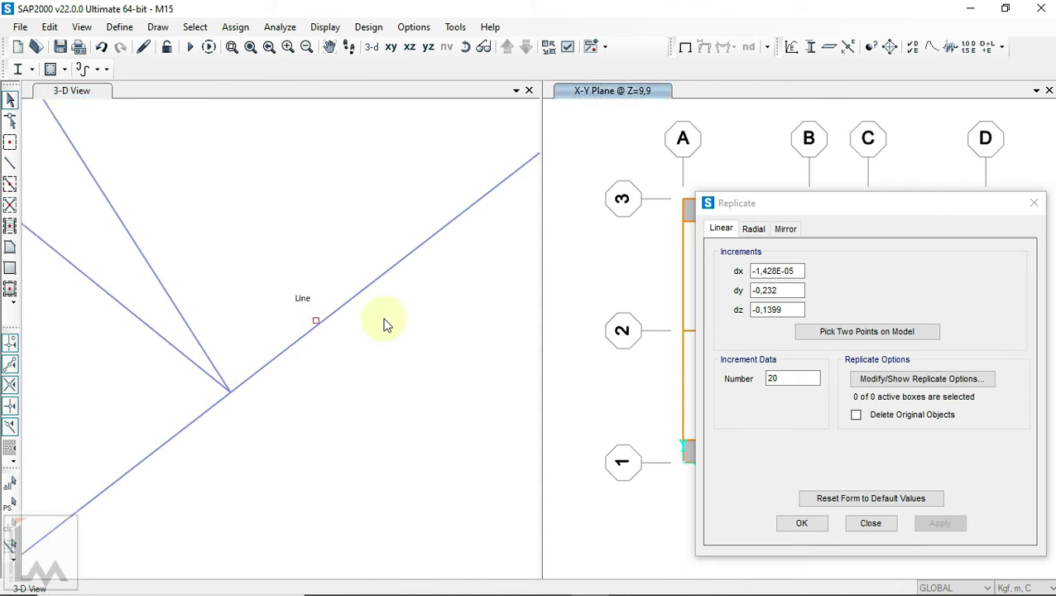
pyautogui.scroll(-3, 382, 319)
pyautogui.scroll(-3, 382, 314)
pyautogui.click(483, 47)
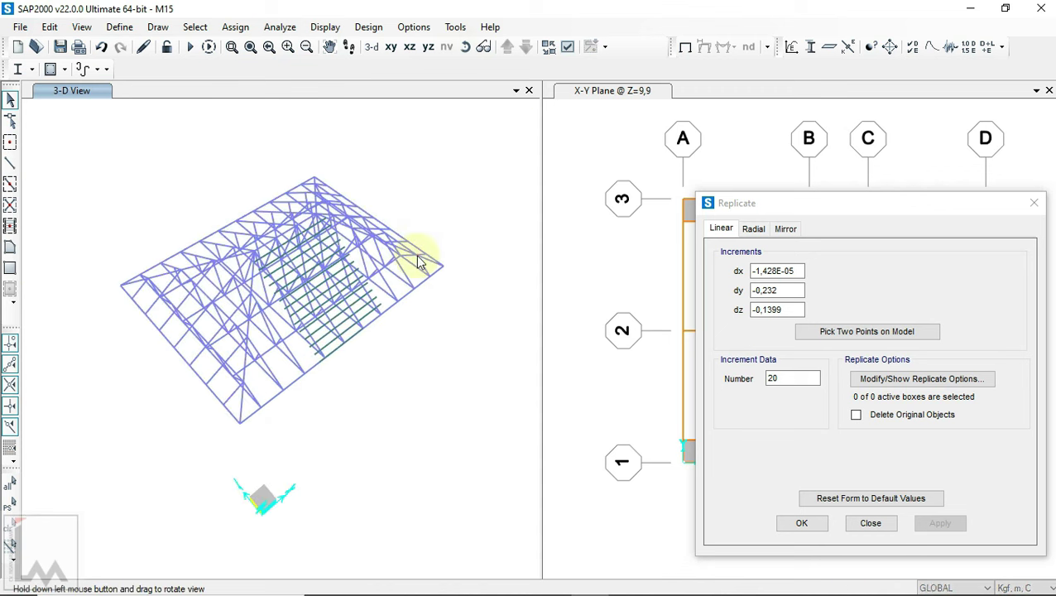
pyautogui.moveTo(425, 242); pyautogui.dragTo(236, 346)
pyautogui.scroll(3, 240, 384)
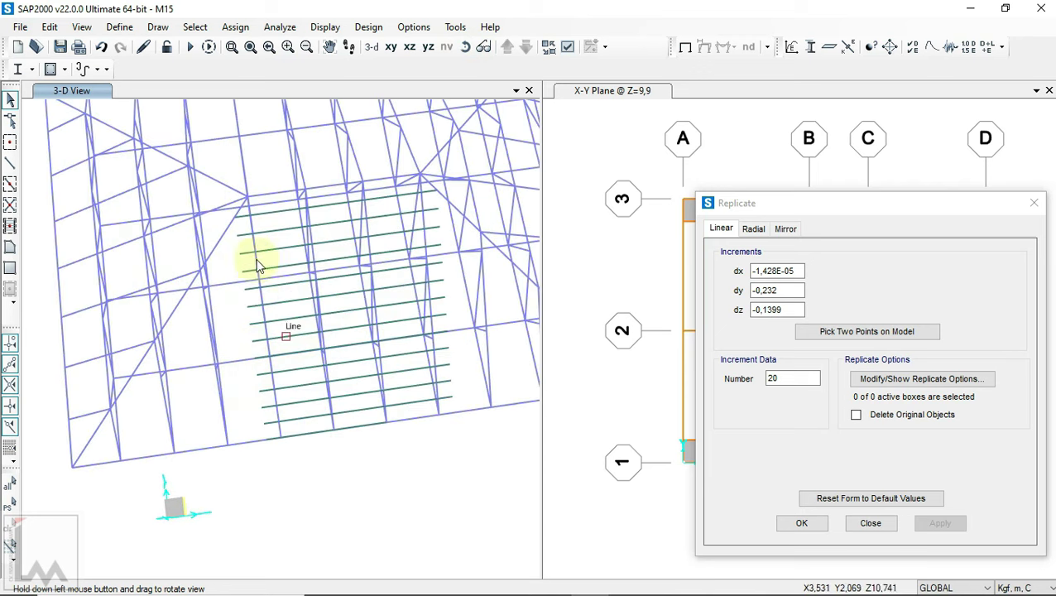
# - Select the purlins on this slope whose ends need to reach the hip rafters
pyautogui.scroll(3, 248, 265)
pyautogui.scroll(2, 226, 224)
pyautogui.scroll(-2, 226, 248)
pyautogui.moveTo(224, 231); pyautogui.dragTo(278, 278)
pyautogui.scroll(2, 302, 447)
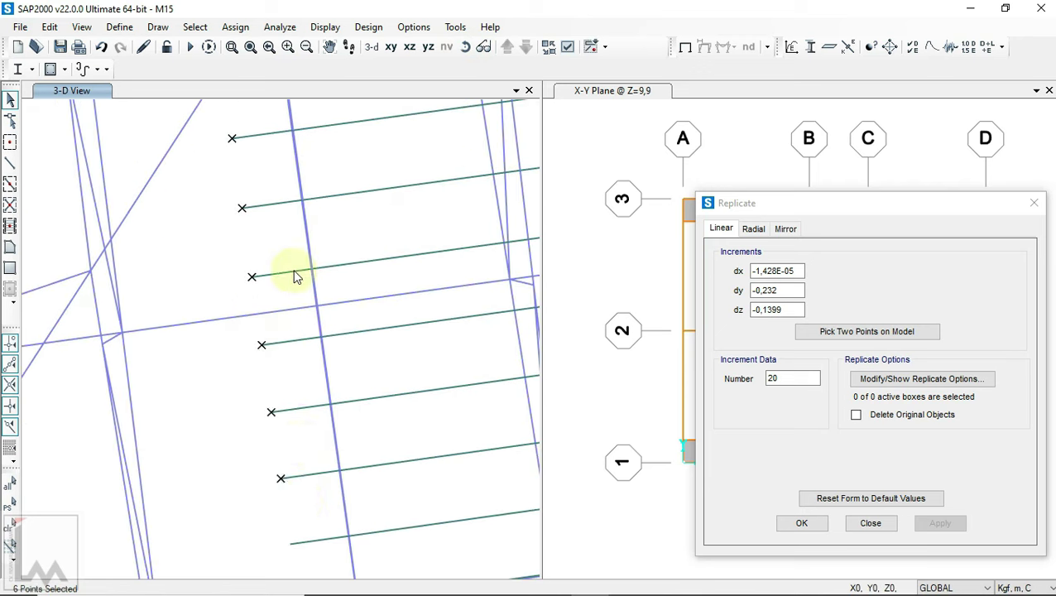
pyautogui.scroll(-2, 281, 331)
pyautogui.moveTo(247, 129); pyautogui.dragTo(290, 414)
pyautogui.scroll(2, 313, 412)
pyautogui.moveTo(271, 362); pyautogui.dragTo(313, 495)
pyautogui.scroll(-2, 314, 494)
pyautogui.scroll(-1, 188, 431)
pyautogui.scroll(-2, 189, 432)
pyautogui.click(223, 436)
pyautogui.scroll(2, 252, 431)
pyautogui.scroll(1, 247, 431)
pyautogui.scroll(-3, 294, 406)
pyautogui.moveTo(294, 405); pyautogui.dragTo(278, 253)
pyautogui.scroll(2, 276, 333)
pyautogui.scroll(-2, 278, 334)
pyautogui.scroll(-3, 306, 207)
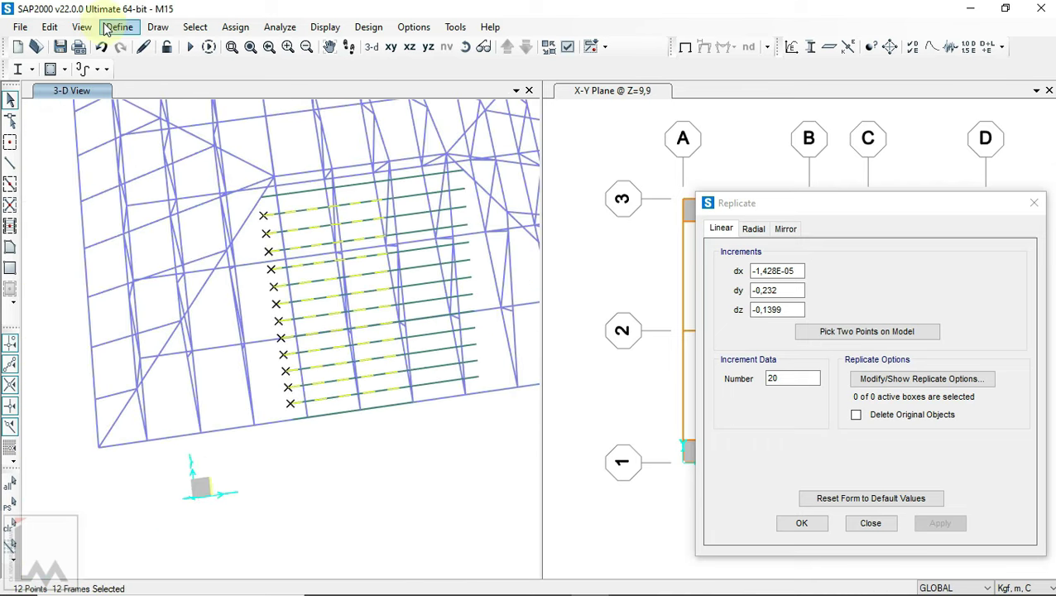
# - Use Trim/Extend Frames to extend the selected purlins to the first diagonal hip rafter
pyautogui.click(49, 27)
pyautogui.moveTo(85, 306)
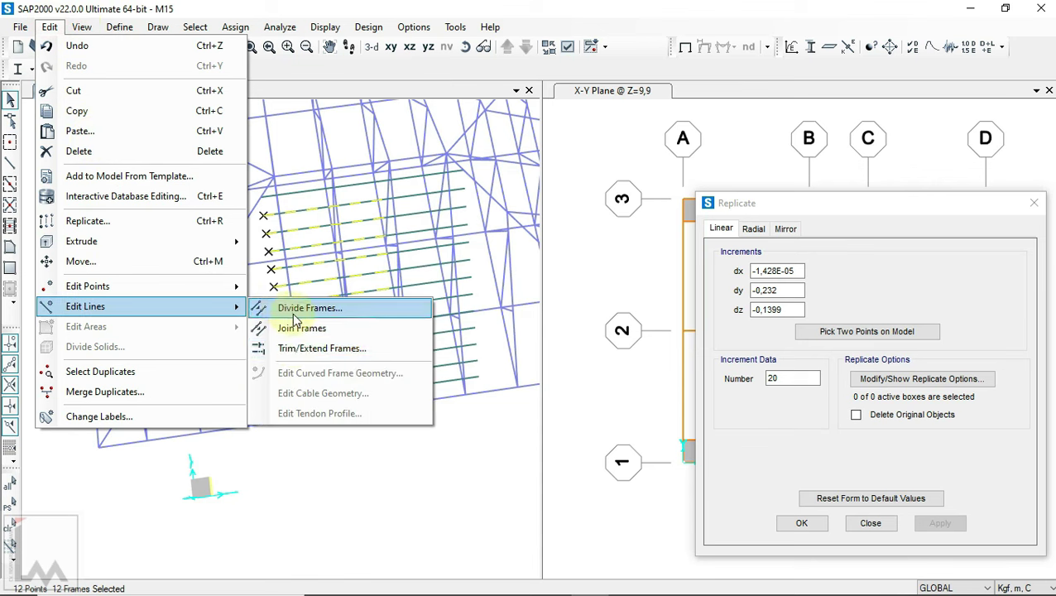
pyautogui.click(318, 348)
pyautogui.click(592, 339)
pyautogui.scroll(2, 149, 405)
pyautogui.click(183, 319)
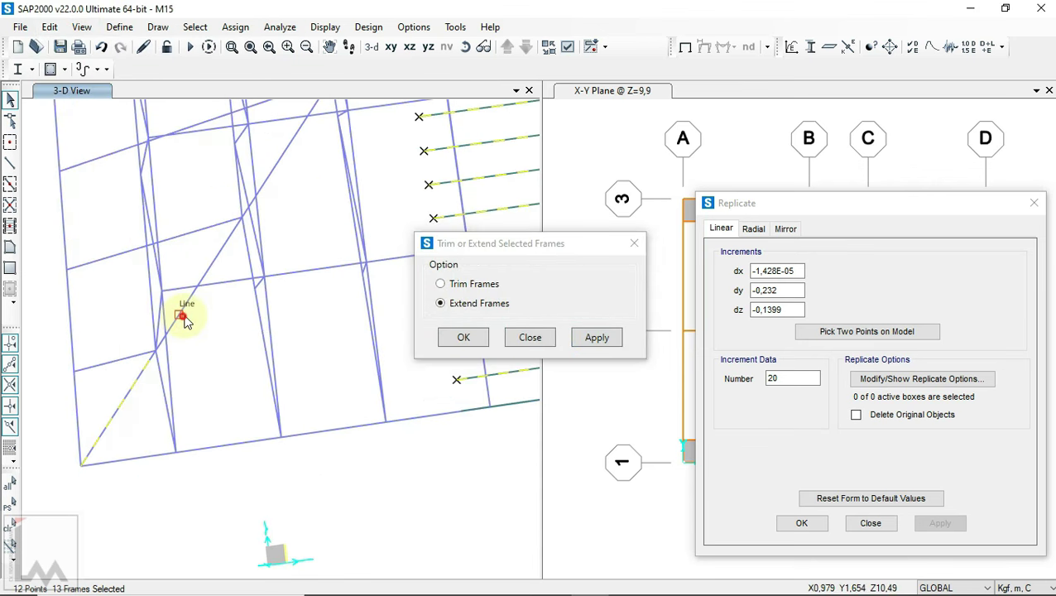
pyautogui.click(283, 160)
pyautogui.scroll(2, 172, 419)
pyautogui.scroll(1, 249, 248)
pyautogui.click(592, 337)
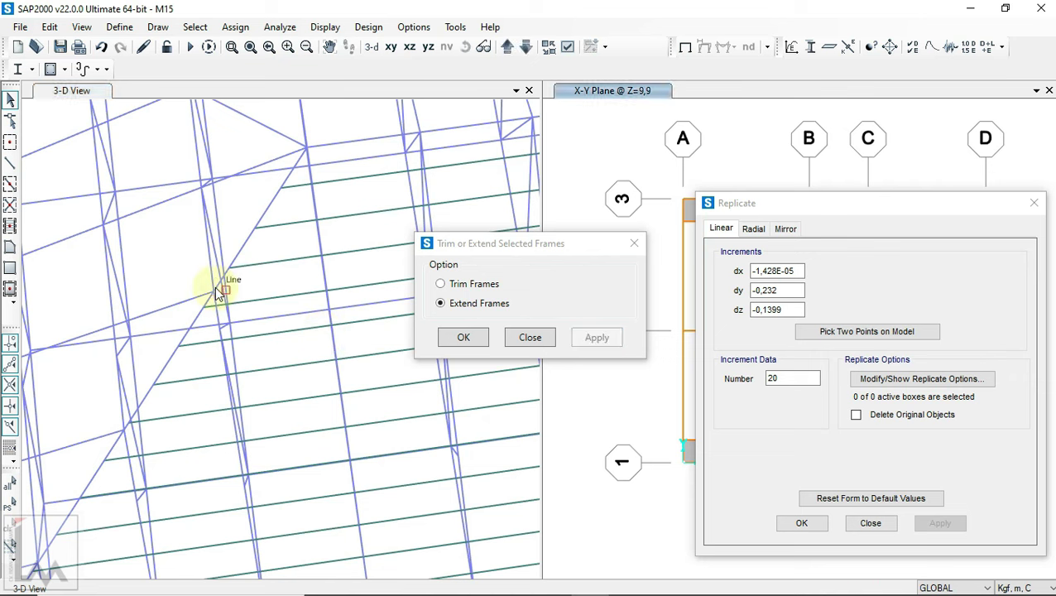
# - Extend the purlins on the other side to the second hip rafter and confirm
pyautogui.scroll(-5, 215, 286)
pyautogui.scroll(-2, 215, 286)
pyautogui.click(470, 50)
pyautogui.moveTo(429, 431)
pyautogui.mouseDown()
pyautogui.moveTo(295, 453)
pyautogui.moveTo(322, 377)
pyautogui.mouseUp()
pyautogui.scroll(3, 372, 364)
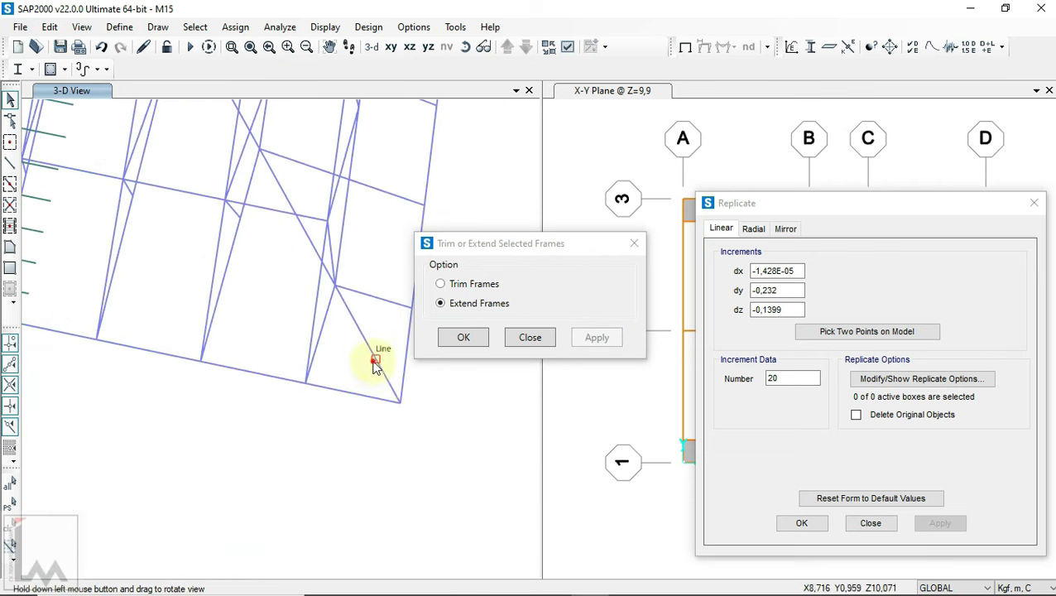
pyautogui.click(374, 364)
pyautogui.scroll(-1, 374, 364)
pyautogui.scroll(2, 302, 254)
pyautogui.scroll(1, 314, 287)
pyautogui.scroll(1, 321, 323)
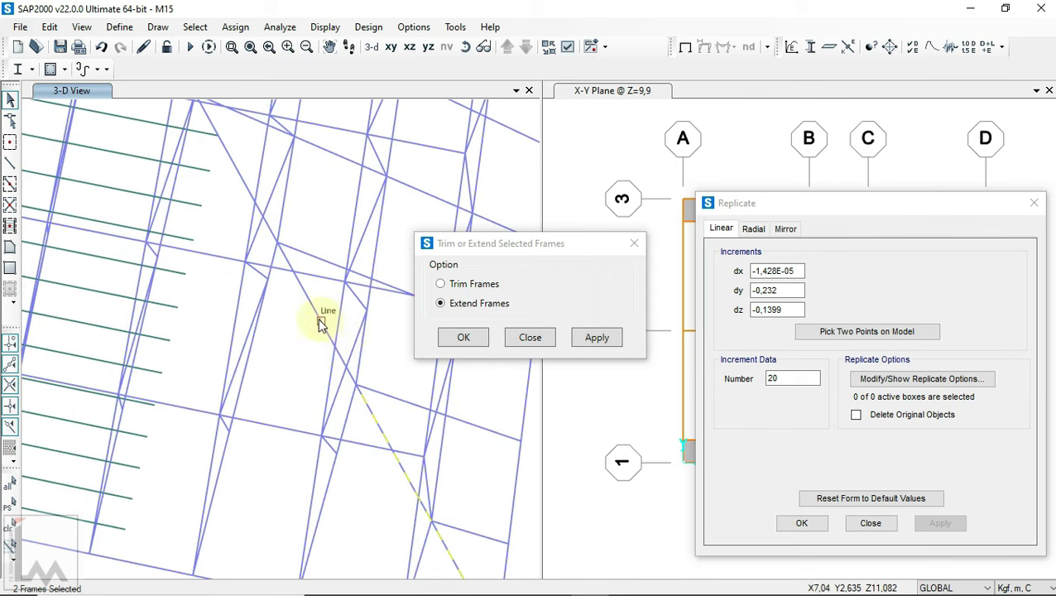
pyautogui.scroll(-1, 321, 322)
pyautogui.scroll(-1, 298, 282)
pyautogui.click(277, 245)
pyautogui.scroll(1, 277, 248)
pyautogui.click(236, 341)
pyautogui.scroll(1, 267, 234)
pyautogui.scroll(-1, 258, 396)
pyautogui.moveTo(188, 262); pyautogui.dragTo(248, 408)
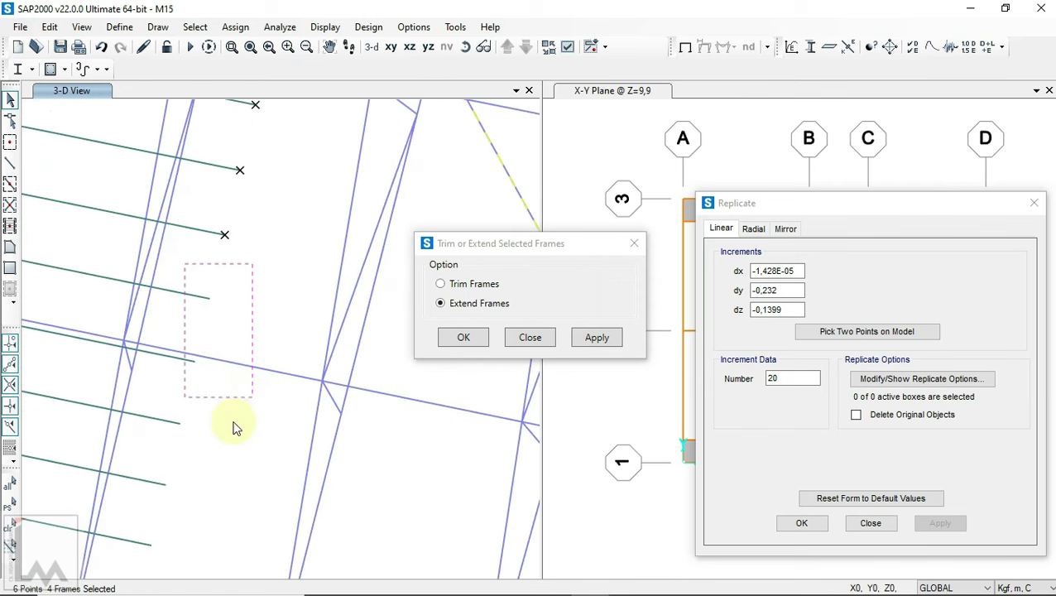
pyautogui.scroll(1, 248, 413)
pyautogui.moveTo(153, 441); pyautogui.dragTo(191, 499)
pyautogui.scroll(-1, 188, 463)
pyautogui.scroll(1, 227, 212)
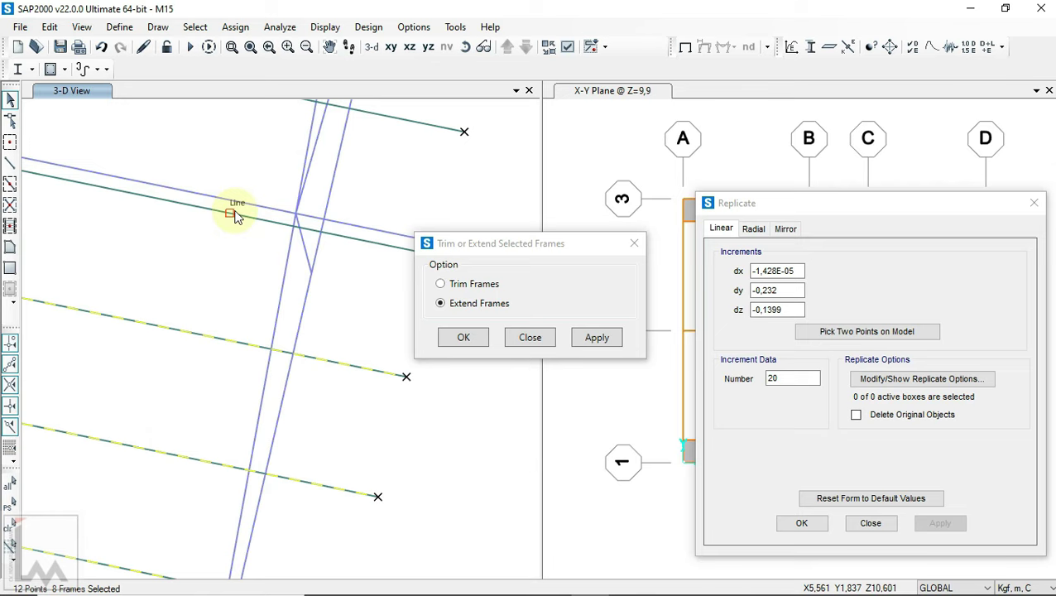
pyautogui.scroll(-1, 271, 349)
pyautogui.moveTo(271, 348); pyautogui.dragTo(252, 252)
pyautogui.scroll(1, 252, 253)
pyautogui.scroll(1, 277, 227)
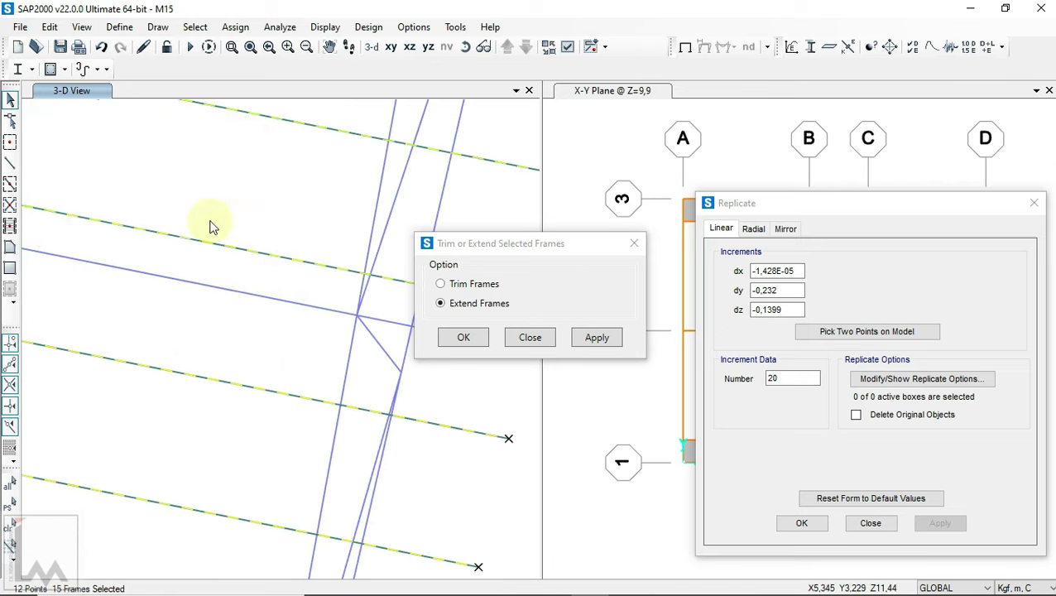
pyautogui.scroll(-1, 204, 298)
pyautogui.moveTo(203, 288); pyautogui.dragTo(158, 225)
pyautogui.scroll(-2, 361, 344)
pyautogui.click(610, 340)
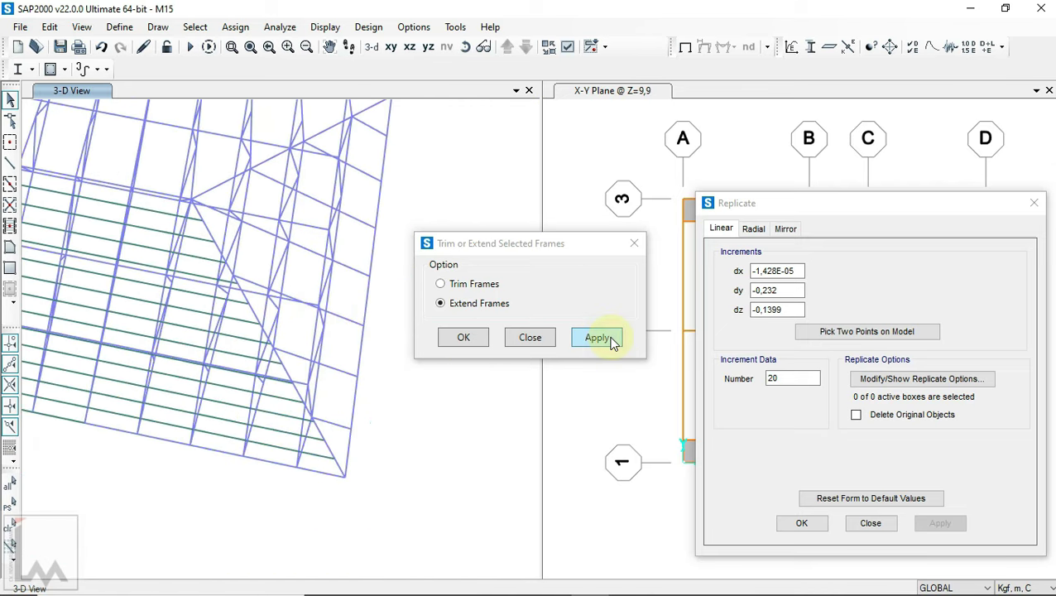
pyautogui.click(463, 338)
pyautogui.scroll(-2, 424, 331)
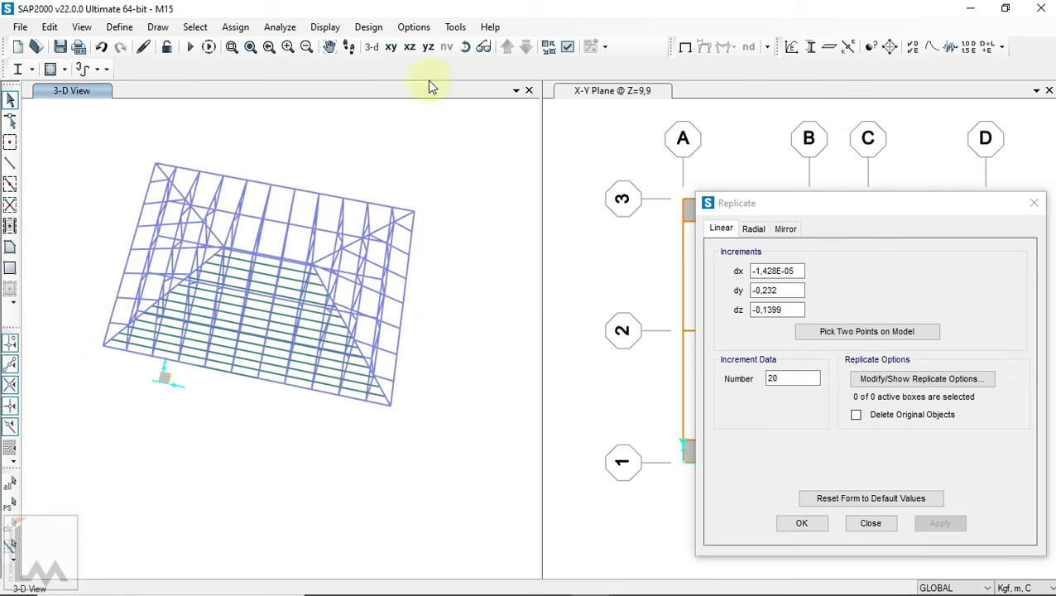
# - Select every purlin with the R40 frame section
pyautogui.click(464, 50)
pyautogui.moveTo(448, 348)
pyautogui.mouseDown()
pyautogui.moveTo(177, 123)
pyautogui.moveTo(137, 156)
pyautogui.moveTo(368, 294)
pyautogui.moveTo(431, 364)
pyautogui.moveTo(566, 323)
pyautogui.moveTo(716, 315)
pyautogui.moveTo(329, 329)
pyautogui.moveTo(369, 313)
pyautogui.moveTo(379, 273)
pyautogui.mouseUp()
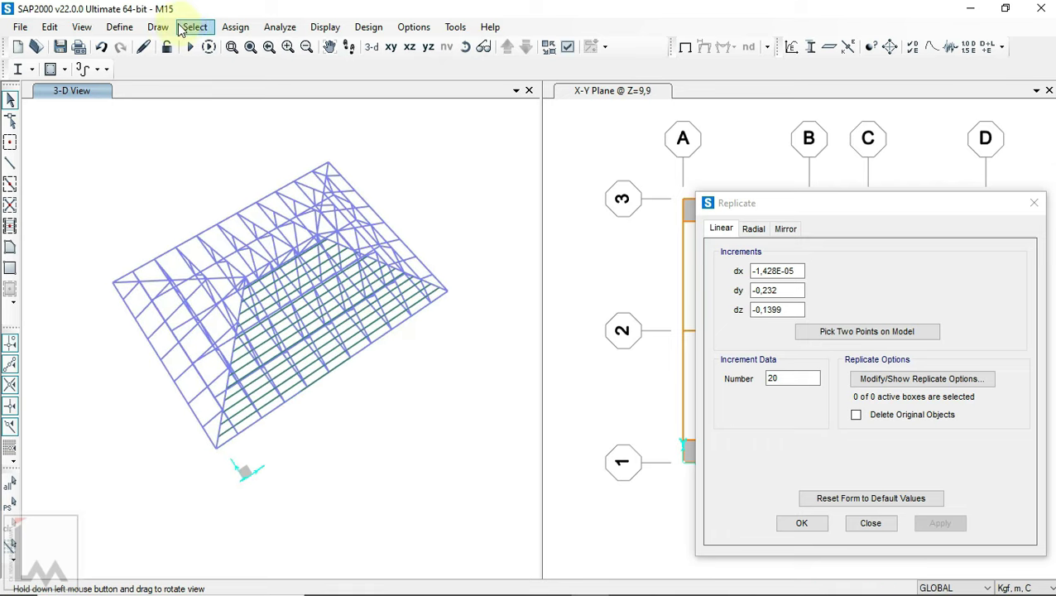
pyautogui.click(182, 27)
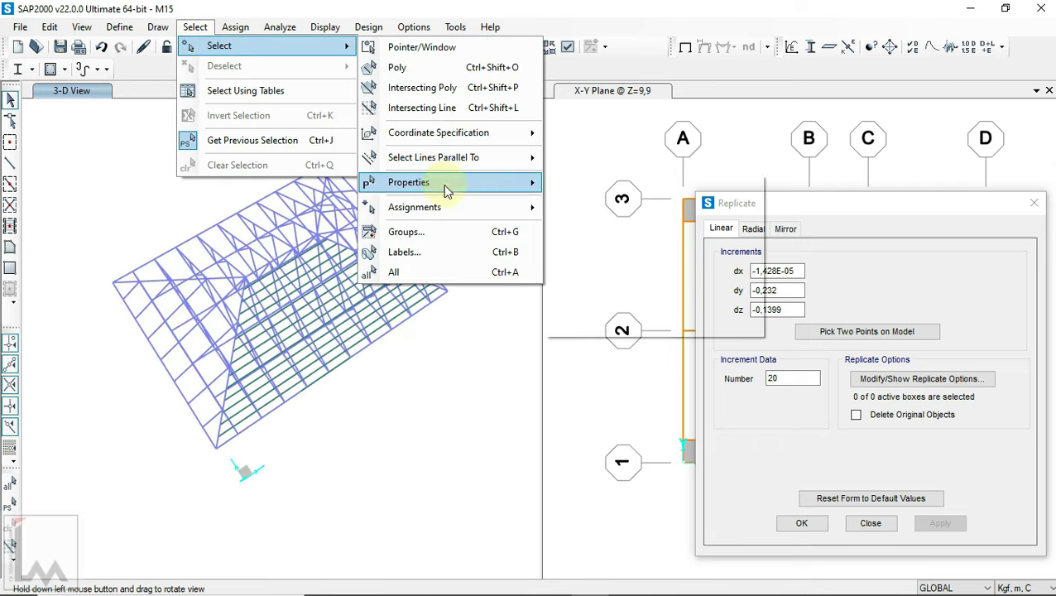
pyautogui.moveTo(409, 182)
pyautogui.click(604, 202)
pyautogui.click(427, 347)
pyautogui.click(461, 463)
pyautogui.click(591, 462)
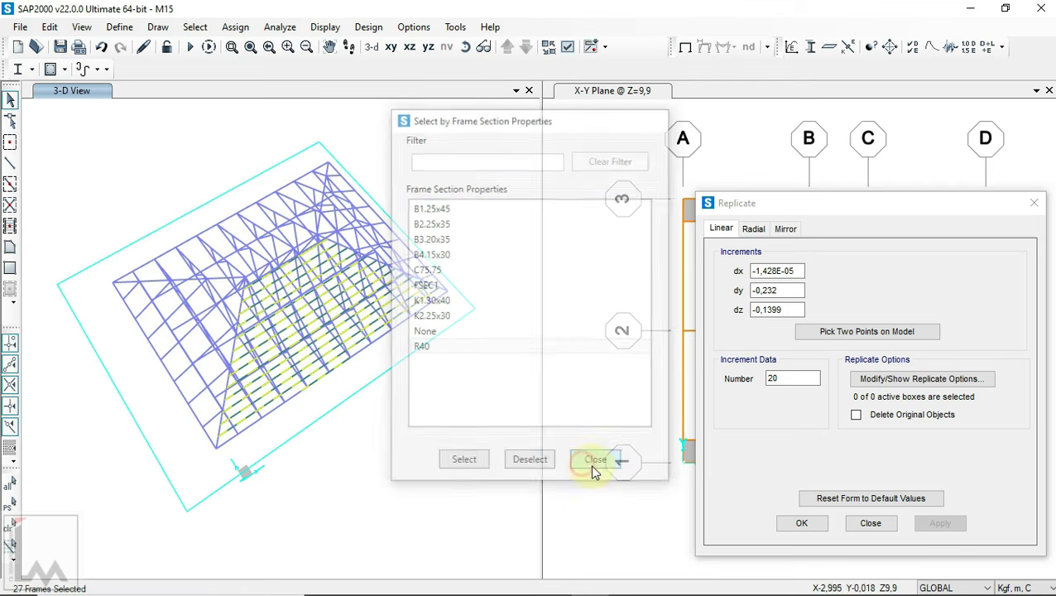
# - Mirror the R40 purlins across a three-point 3D plane onto the opposite roof slope
pyautogui.scroll(2, 295, 236)
pyautogui.scroll(2, 353, 248)
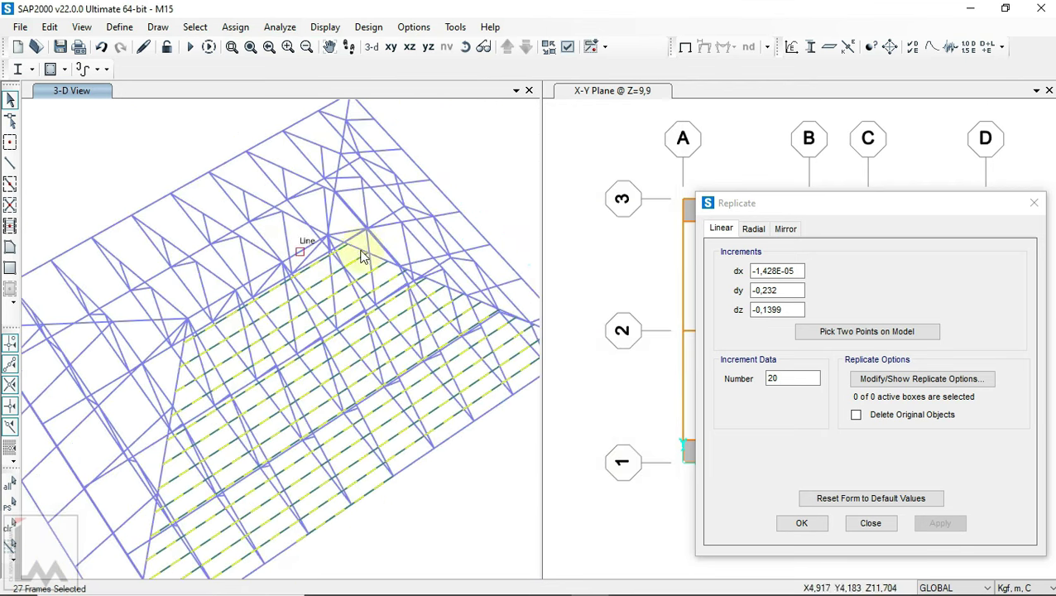
pyautogui.click(790, 230)
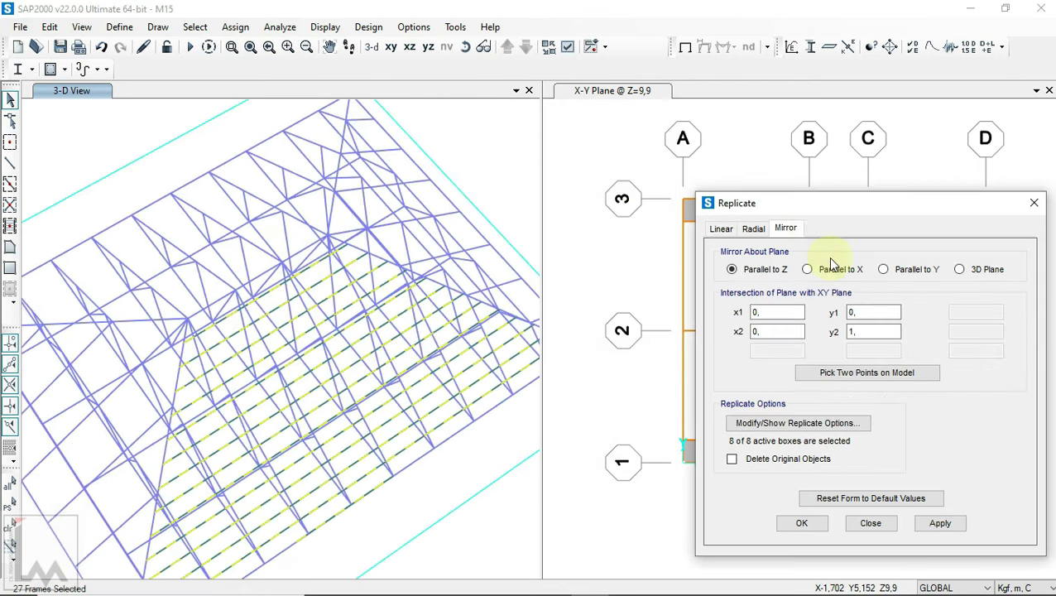
pyautogui.click(960, 269)
pyautogui.click(900, 372)
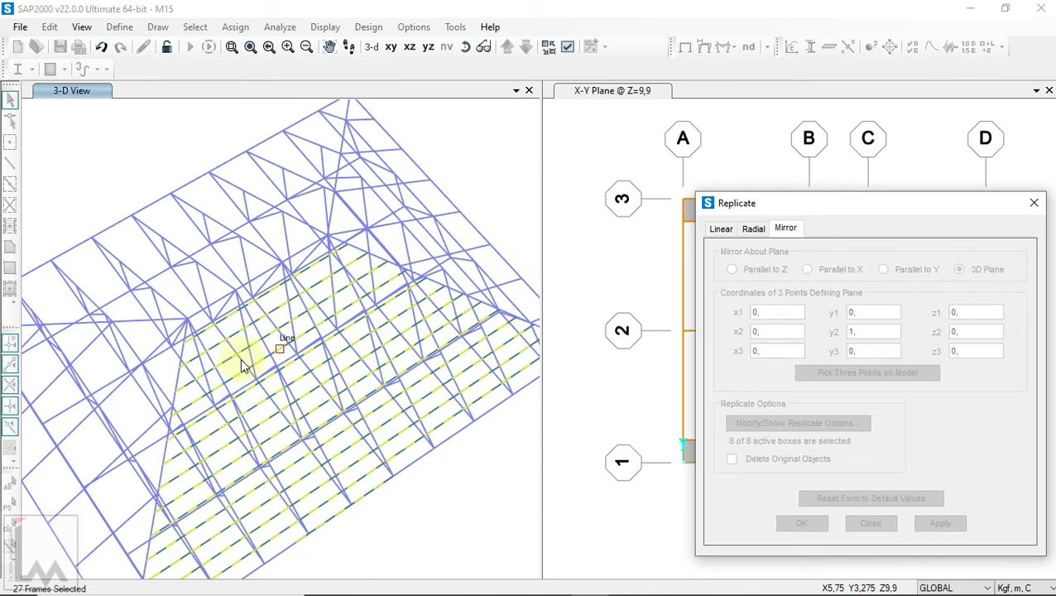
pyautogui.click(189, 319)
pyautogui.scroll(3, 347, 241)
pyautogui.scroll(2, 278, 231)
pyautogui.click(247, 264)
pyautogui.scroll(-1, 196, 293)
pyautogui.scroll(-1, 197, 294)
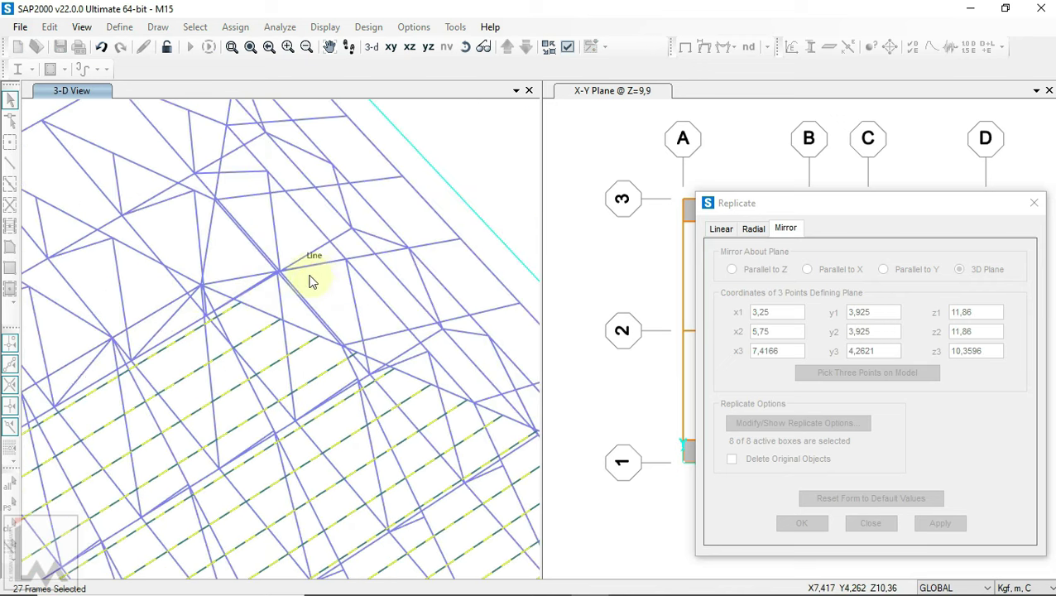
pyautogui.click(461, 240)
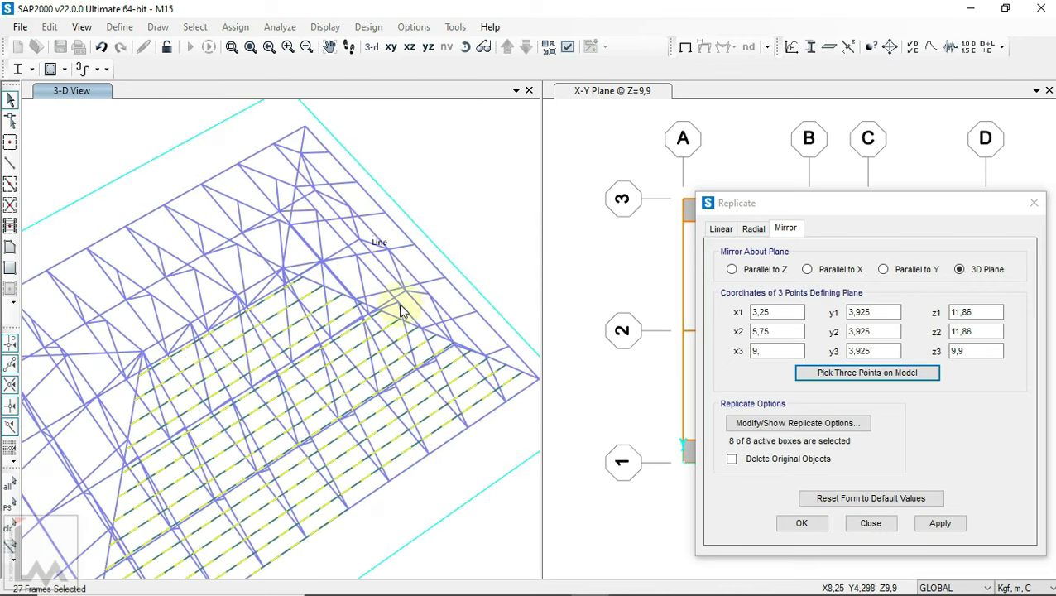
pyautogui.click(939, 522)
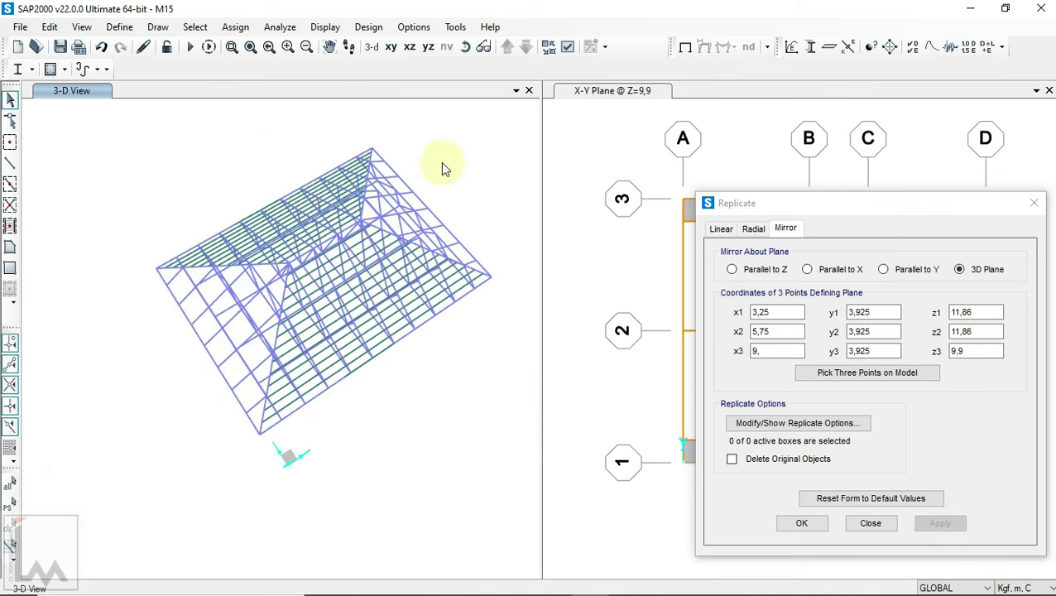
pyautogui.click(464, 46)
# - Orbit the roof toward a near-front view to inspect the new purlins
pyautogui.moveTo(335, 470)
pyautogui.mouseDown()
pyautogui.moveTo(604, 325)
pyautogui.moveTo(601, 228)
pyautogui.moveTo(653, 369)
pyautogui.moveTo(737, 492)
pyautogui.moveTo(186, 395)
pyautogui.mouseUp()
pyautogui.scroll(5, 187, 395)
pyautogui.scroll(-1, 236, 385)
pyautogui.scroll(-2, 236, 384)
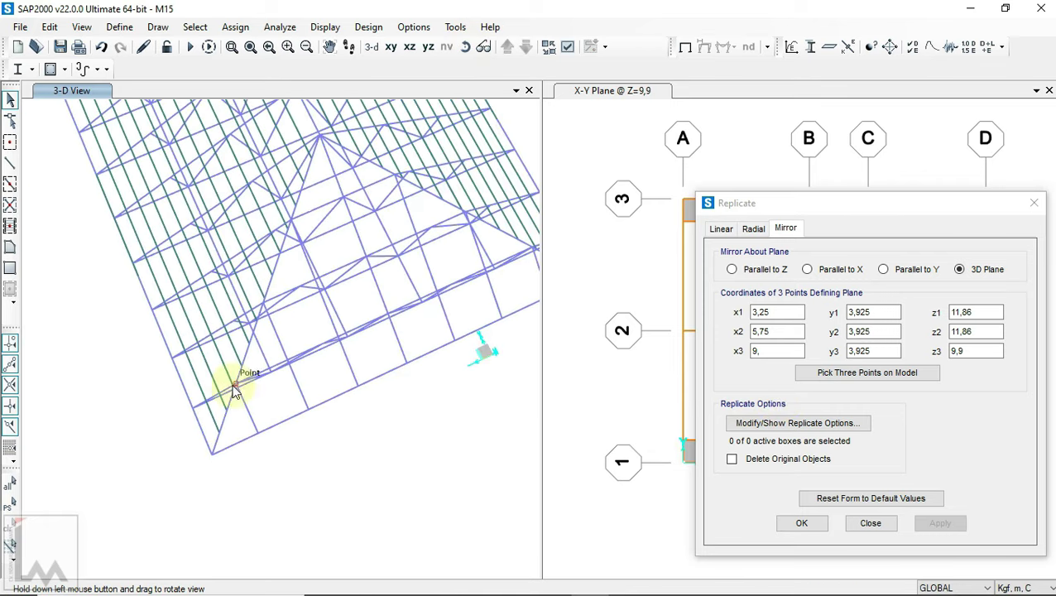
pyautogui.click(464, 46)
pyautogui.scroll(-3, 383, 190)
pyautogui.moveTo(341, 412)
pyautogui.mouseDown()
pyautogui.moveTo(378, 313)
pyautogui.moveTo(322, 337)
pyautogui.mouseUp()
pyautogui.scroll(5, 506, 155)
# - Set the 3-D view display type to Extrude so members show as solid sections
pyautogui.click(568, 47)
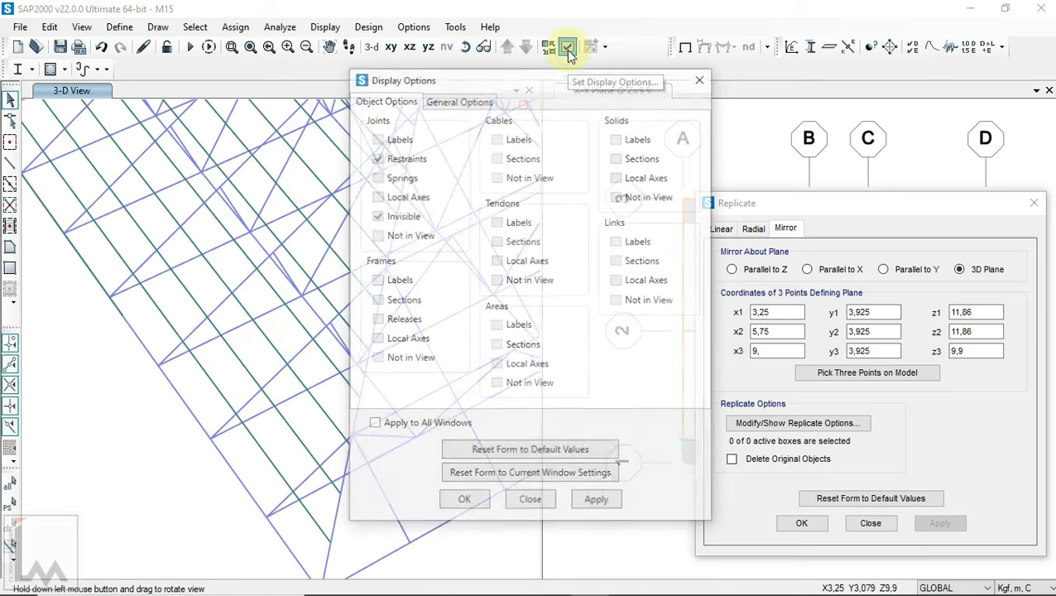
pyautogui.click(461, 99)
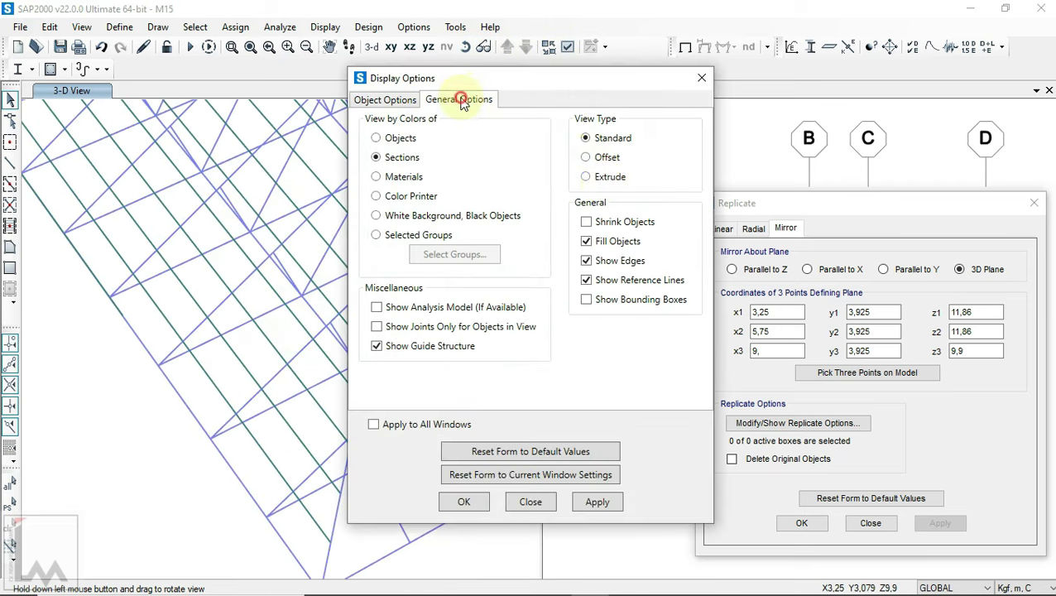
pyautogui.click(469, 501)
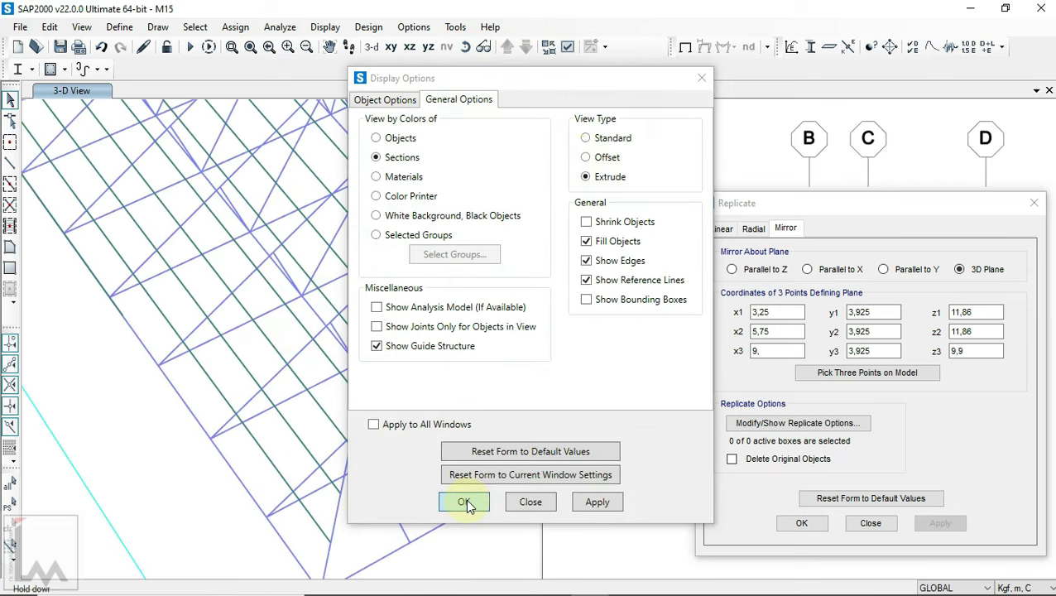
pyautogui.scroll(2, 334, 452)
pyautogui.scroll(3, 376, 406)
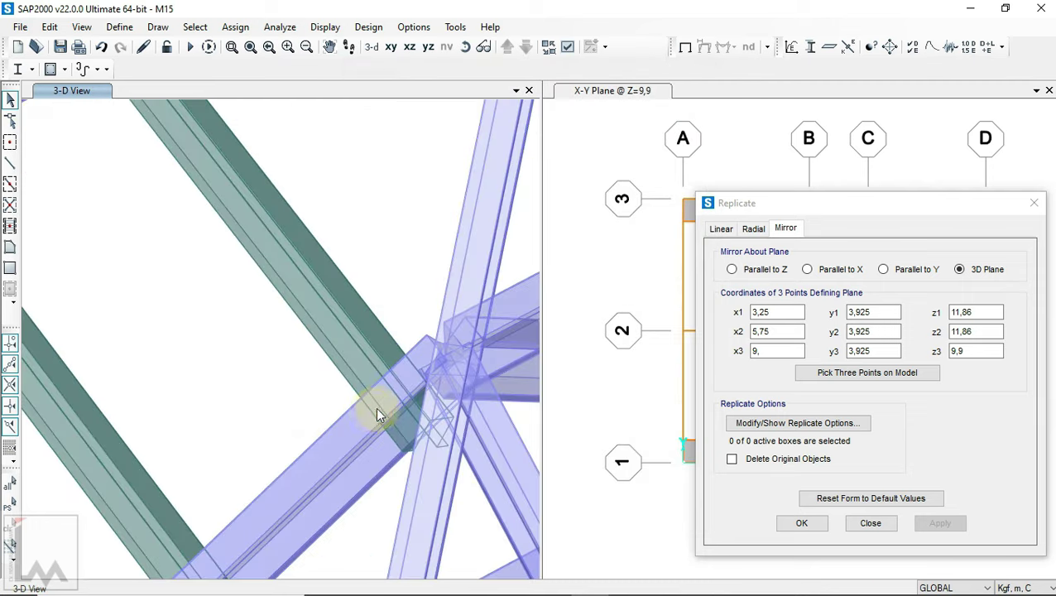
# - Orbit and zoom the 3-D roof view and pick a first purlin on the mirrored slope
pyautogui.scroll(-3, 376, 406)
pyautogui.scroll(2, 256, 181)
pyautogui.click(465, 47)
pyautogui.moveTo(365, 326)
pyautogui.mouseDown()
pyautogui.moveTo(278, 278)
pyautogui.moveTo(241, 242)
pyautogui.moveTo(353, 339)
pyautogui.mouseUp()
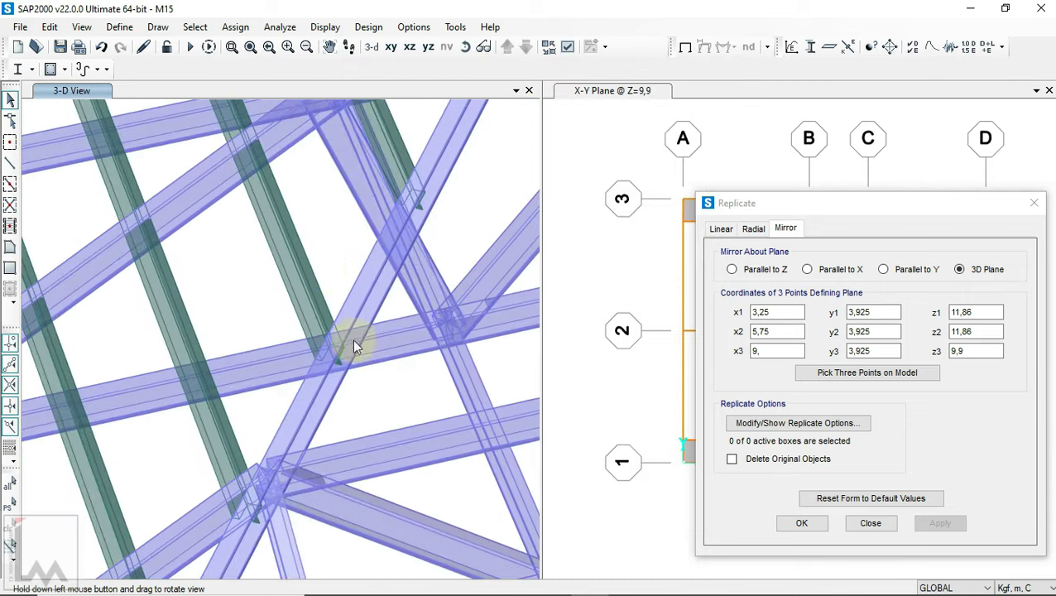
pyautogui.scroll(-1, 324, 274)
pyautogui.scroll(2, 313, 263)
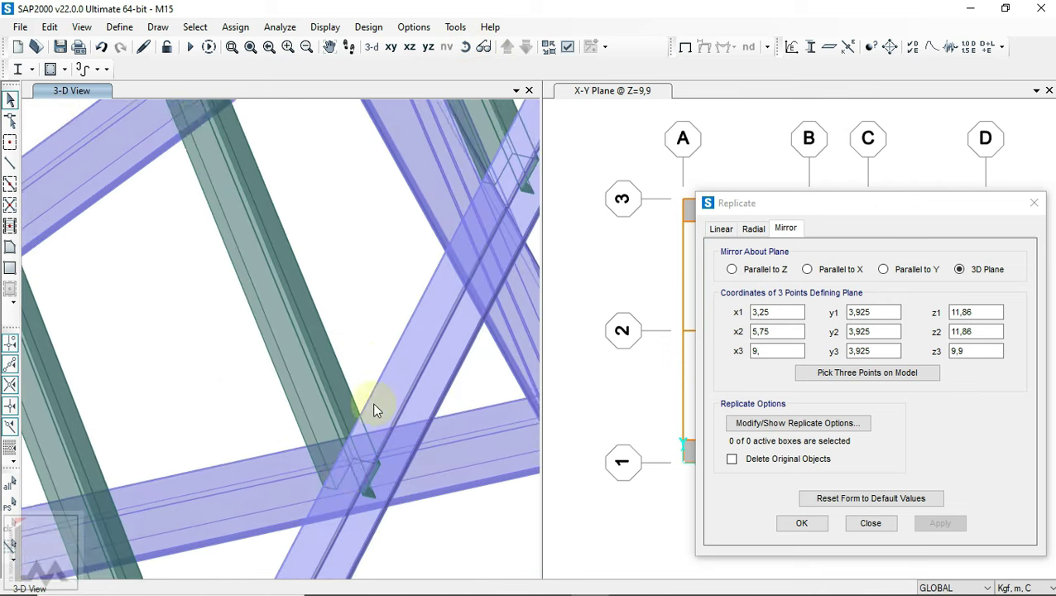
pyautogui.scroll(-1, 372, 407)
pyautogui.scroll(-1, 324, 313)
pyautogui.scroll(-1, 277, 345)
pyautogui.click(232, 354)
pyautogui.scroll(-1, 206, 265)
pyautogui.scroll(1, 271, 294)
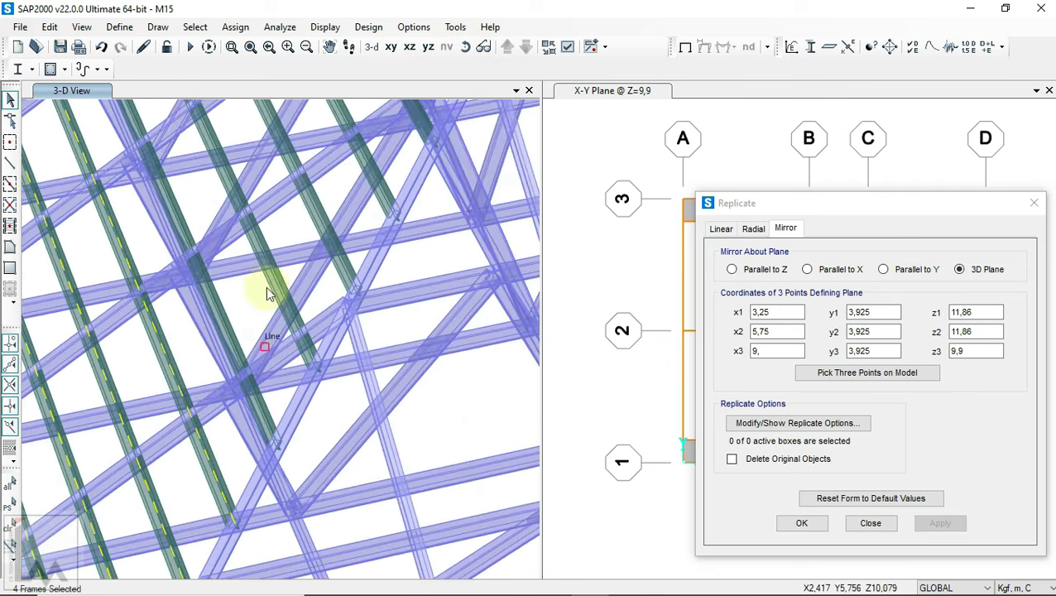
pyautogui.moveTo(306, 358); pyautogui.dragTo(325, 219)
pyautogui.scroll(2, 251, 400)
pyautogui.scroll(1, 266, 335)
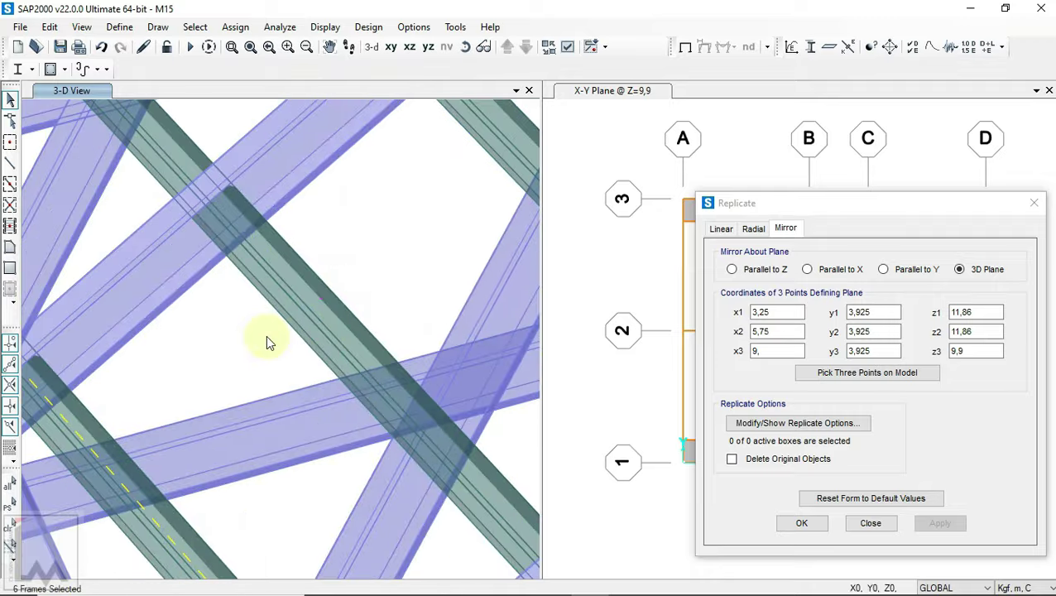
pyautogui.scroll(-2, 370, 228)
pyautogui.scroll(-1, 328, 238)
pyautogui.scroll(-2, 327, 238)
pyautogui.scroll(-1, 254, 315)
# - Add the remaining mirrored-slope purlins to the selection, partly with a window selection
pyautogui.click(465, 47)
pyautogui.moveTo(331, 215); pyautogui.dragTo(431, 276)
pyautogui.scroll(3, 221, 395)
pyautogui.scroll(-1, 331, 325)
pyautogui.scroll(-2, 328, 330)
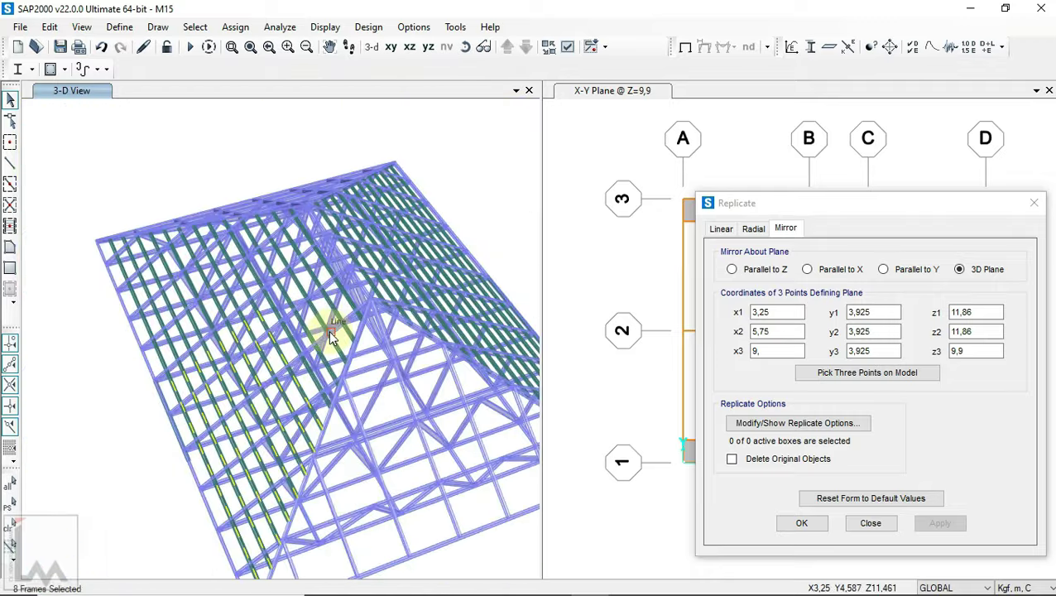
pyautogui.scroll(3, 329, 330)
pyautogui.scroll(2, 325, 335)
pyautogui.scroll(1, 264, 372)
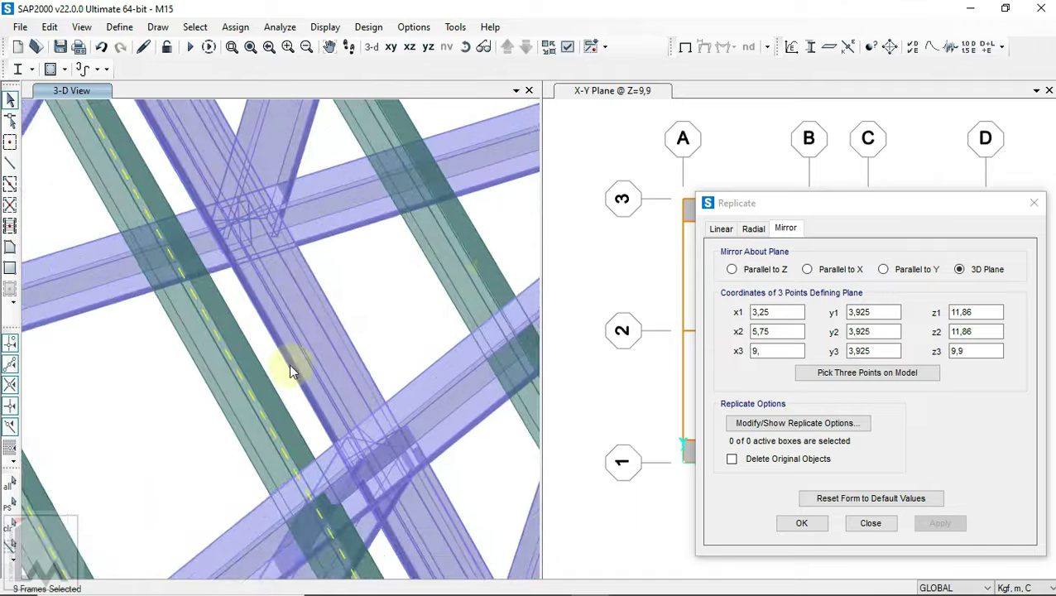
pyautogui.scroll(1, 286, 364)
pyautogui.scroll(2, 289, 341)
pyautogui.scroll(-1, 316, 309)
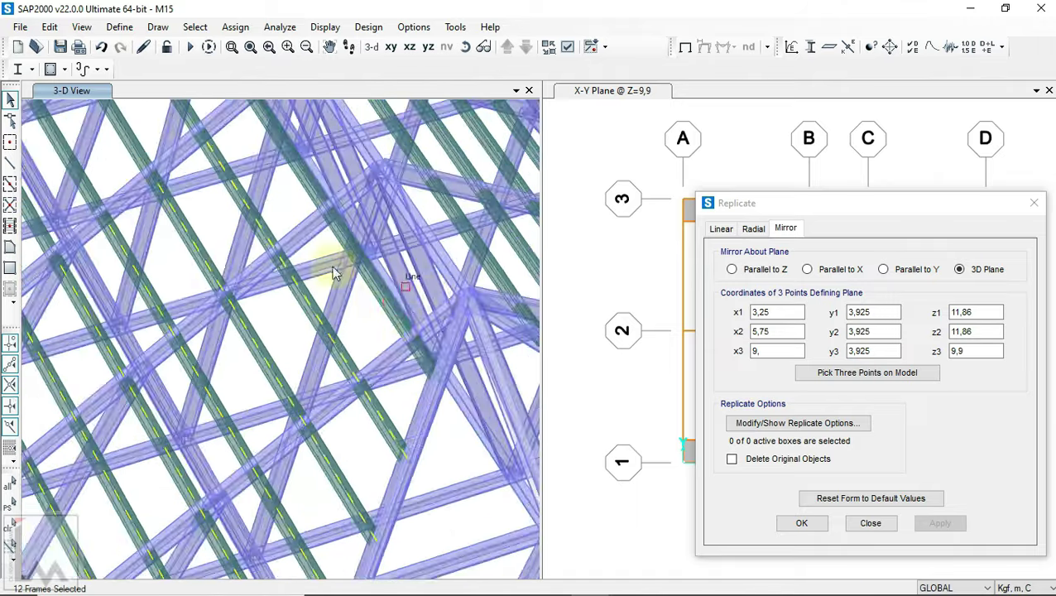
pyautogui.scroll(-1, 337, 267)
pyautogui.click(465, 47)
pyautogui.scroll(1, 313, 278)
pyautogui.scroll(2, 283, 259)
pyautogui.scroll(-2, 284, 258)
pyautogui.scroll(-2, 340, 269)
pyautogui.scroll(2, 381, 401)
pyautogui.moveTo(382, 400); pyautogui.dragTo(431, 359)
pyautogui.scroll(3, 346, 243)
pyautogui.moveTo(347, 243); pyautogui.dragTo(357, 412)
pyautogui.click(357, 411)
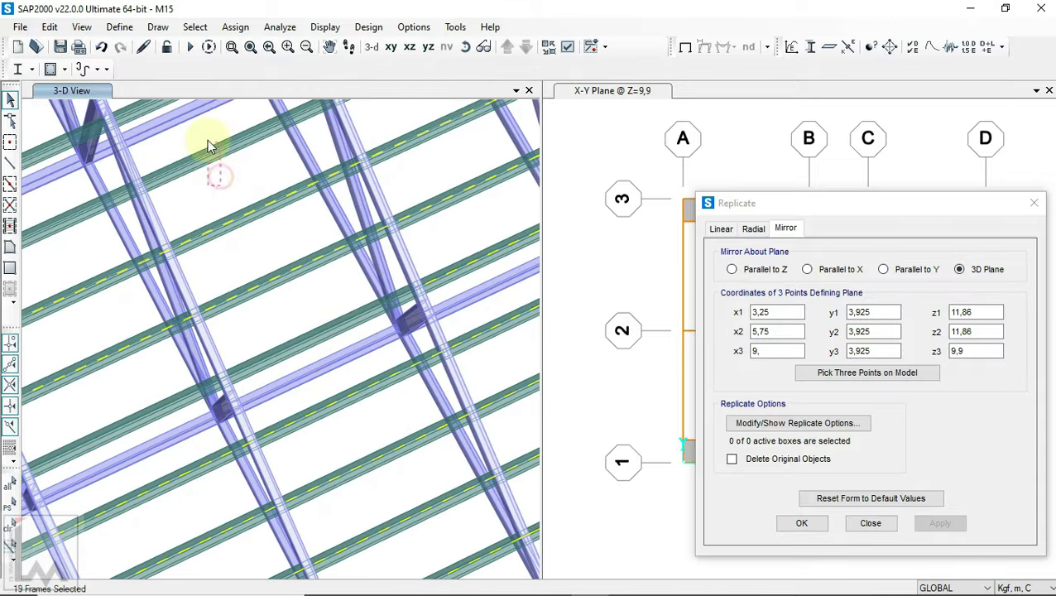
pyautogui.scroll(2, 306, 347)
pyautogui.scroll(-2, 306, 381)
pyautogui.click(259, 335)
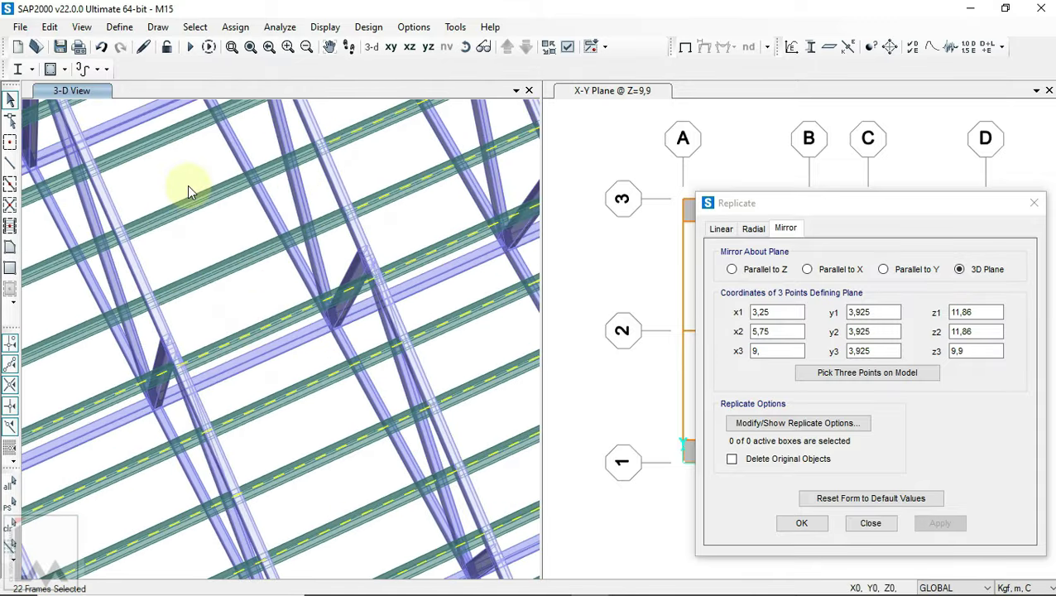
pyautogui.moveTo(222, 310); pyautogui.dragTo(189, 194)
pyautogui.scroll(-3, 236, 312)
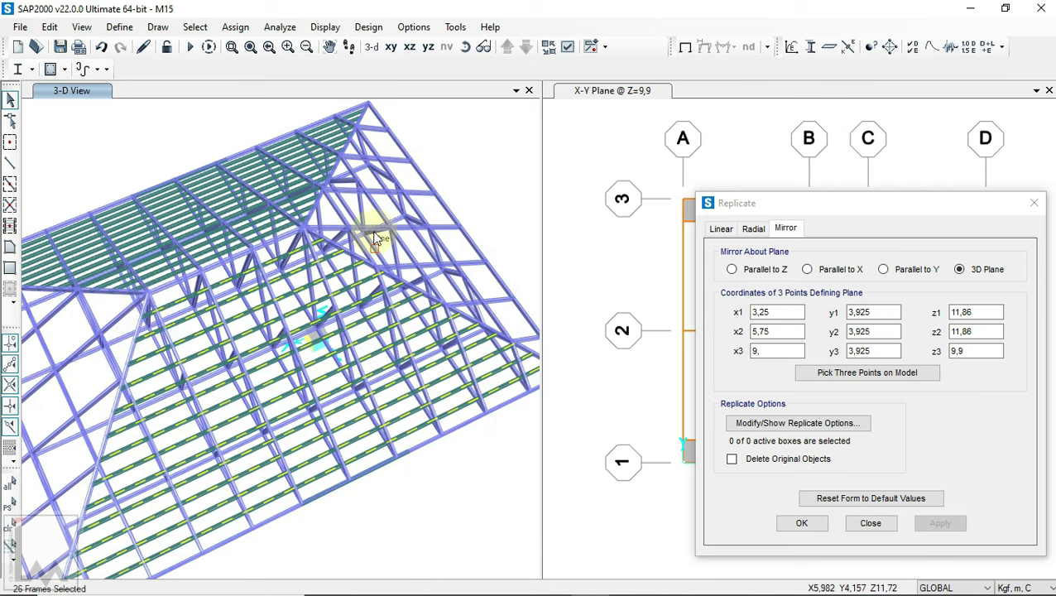
pyautogui.scroll(2, 375, 238)
pyautogui.scroll(-2, 312, 221)
pyautogui.scroll(1, 369, 310)
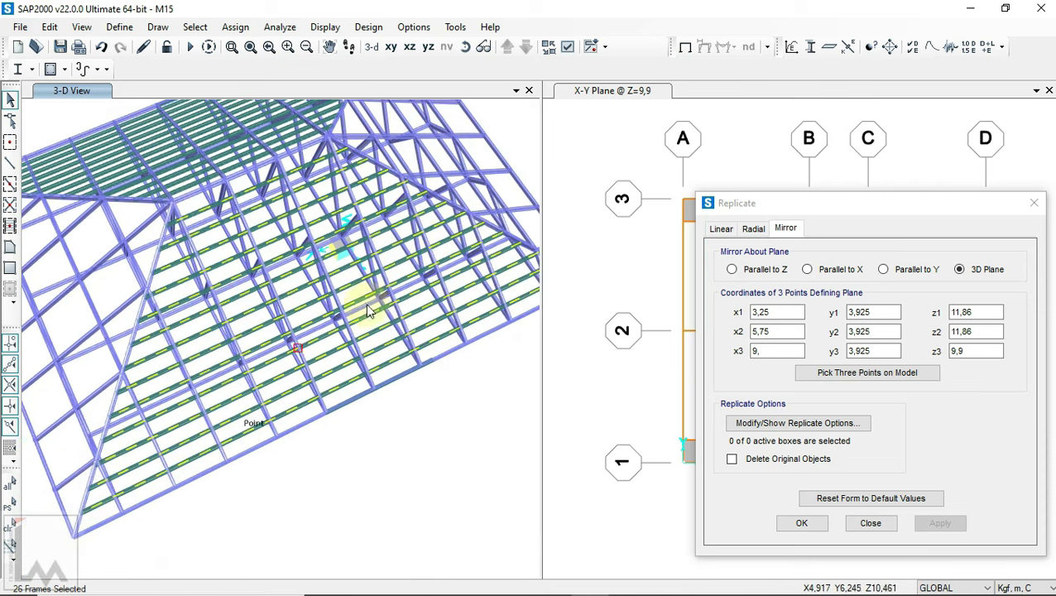
# - Check the purlin selection from several angles and close the Replicate dialog
pyautogui.click(464, 48)
pyautogui.moveTo(288, 464); pyautogui.dragTo(424, 420)
pyautogui.scroll(3, 271, 278)
pyautogui.scroll(2, 327, 325)
pyautogui.scroll(-3, 217, 377)
pyautogui.moveTo(216, 376); pyautogui.dragTo(134, 419)
pyautogui.scroll(3, 207, 396)
pyautogui.scroll(-2, 203, 382)
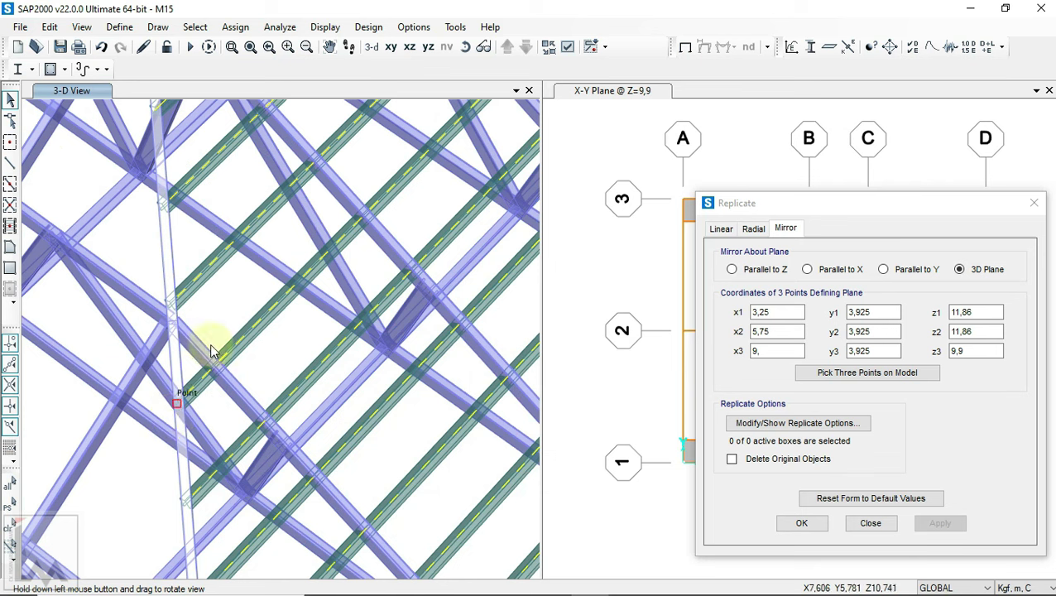
pyautogui.scroll(2, 301, 373)
pyautogui.moveTo(301, 372); pyautogui.dragTo(370, 287)
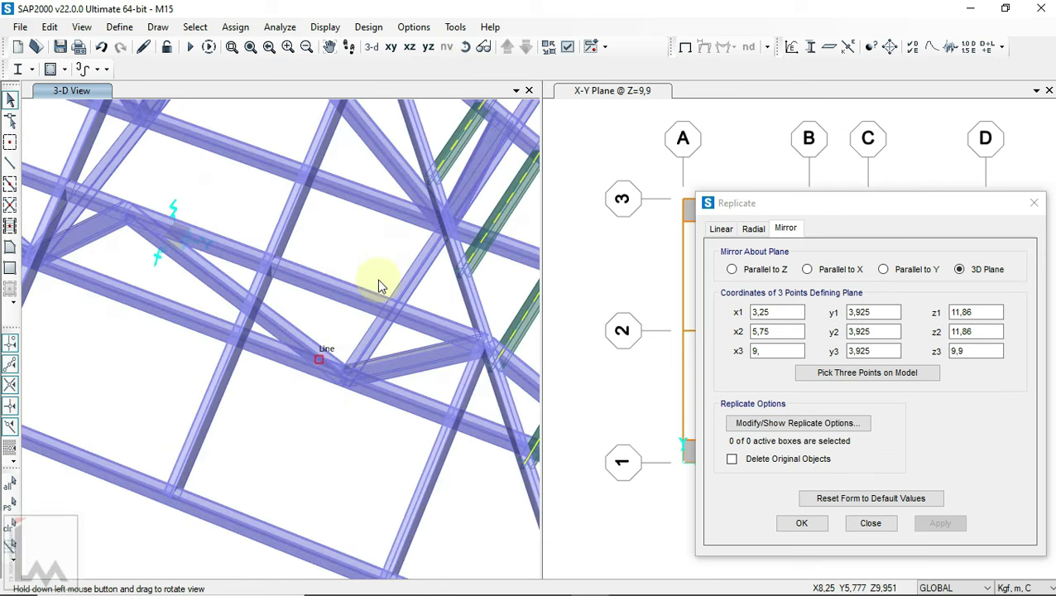
pyautogui.scroll(1, 297, 403)
pyautogui.scroll(2, 325, 263)
pyautogui.scroll(-1, 238, 478)
pyautogui.scroll(-1, 276, 394)
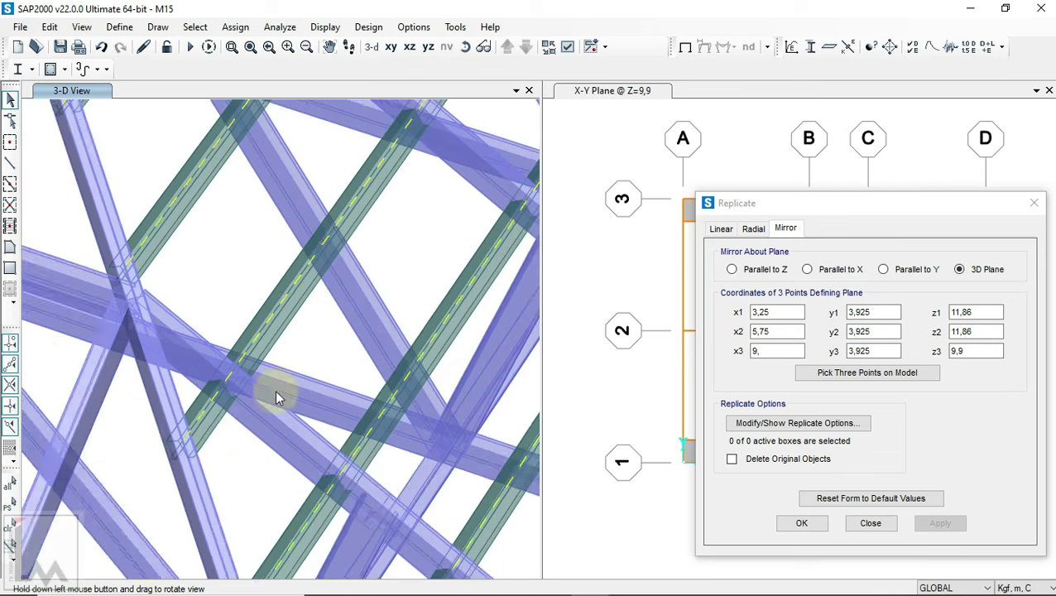
pyautogui.scroll(-1, 211, 480)
pyautogui.scroll(-1, 256, 453)
pyautogui.scroll(1, 361, 242)
pyautogui.scroll(1, 360, 241)
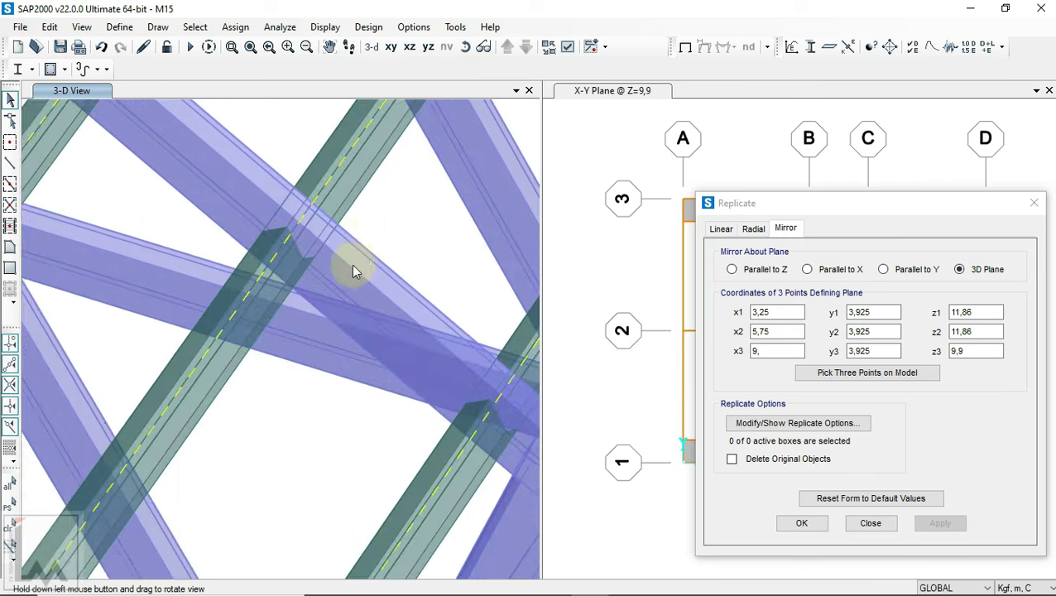
pyautogui.scroll(1, 351, 264)
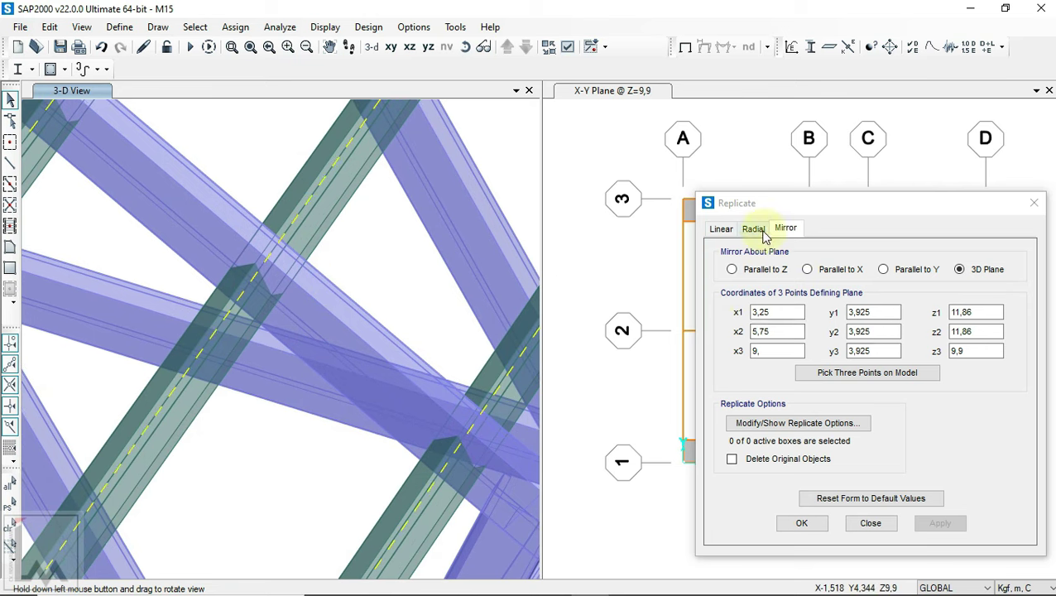
pyautogui.click(870, 522)
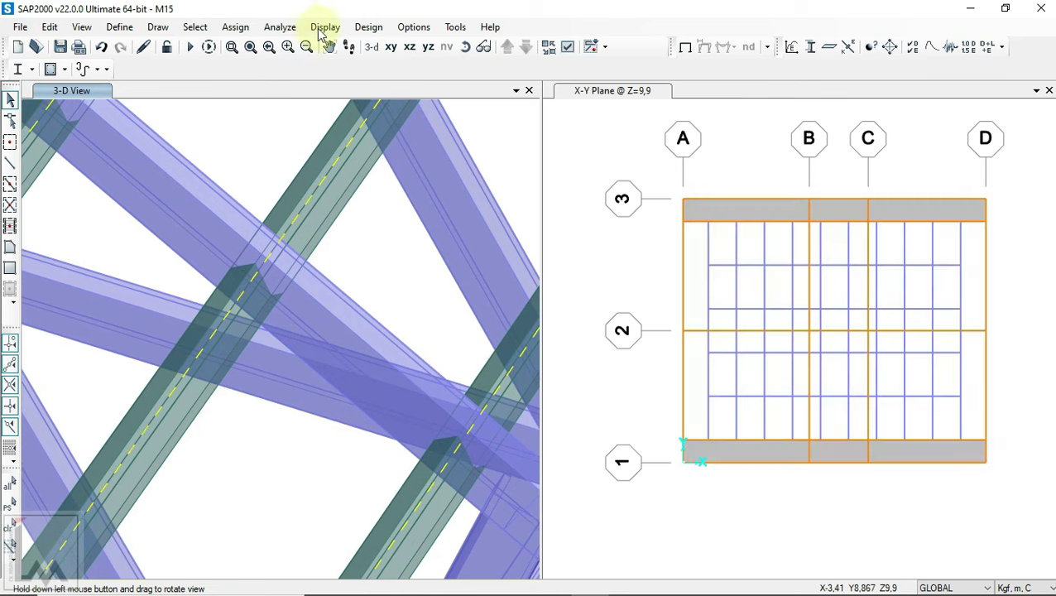
# - Open Assign > Frame > Local Axes for the selected purlins with a -60 degree angle
pyautogui.click(235, 27)
pyautogui.moveTo(248, 70)
pyautogui.click(489, 151)
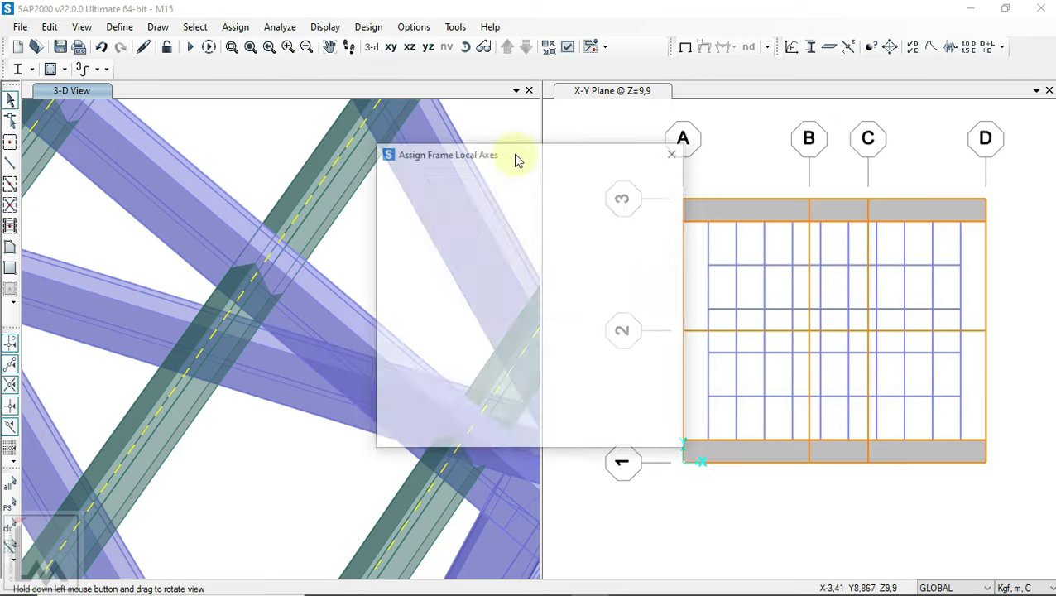
pyautogui.moveTo(567, 155); pyautogui.dragTo(743, 188)
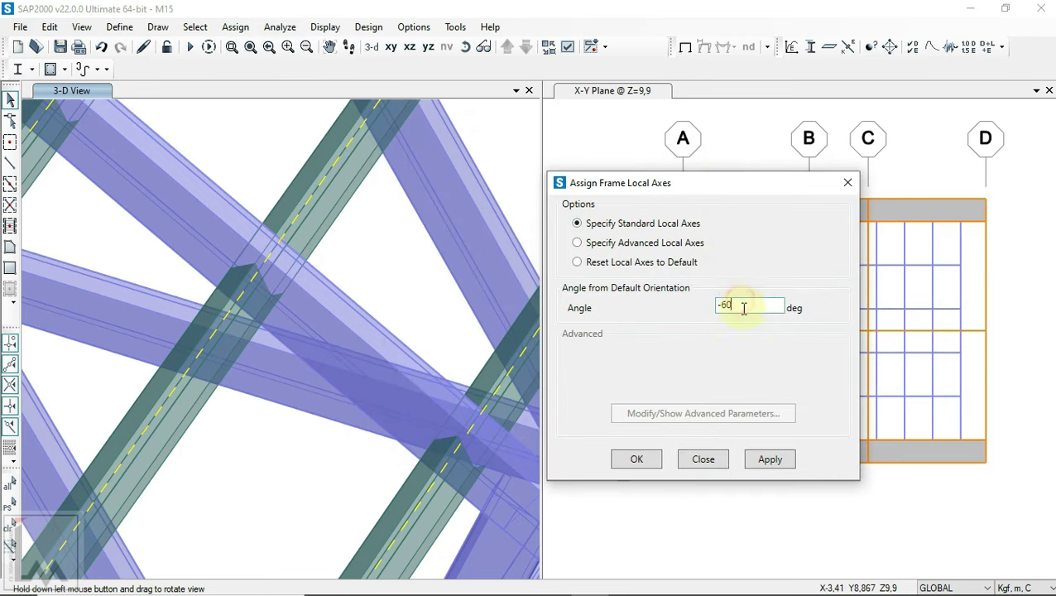
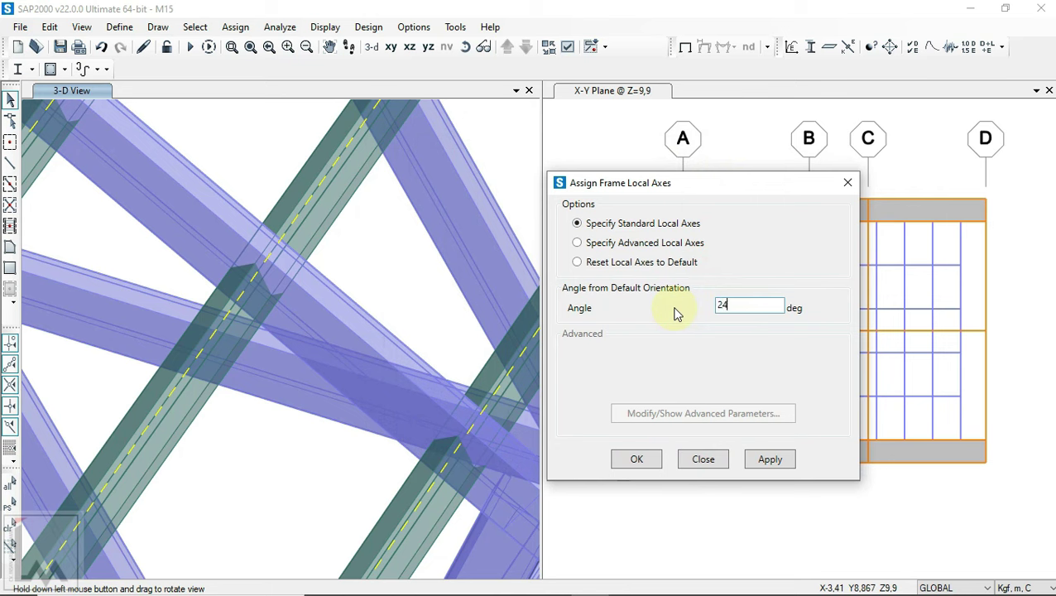
# - Apply the 240° local axis angle to the selected green purlins and inspect them in 3-D
pyautogui.click(770, 460)
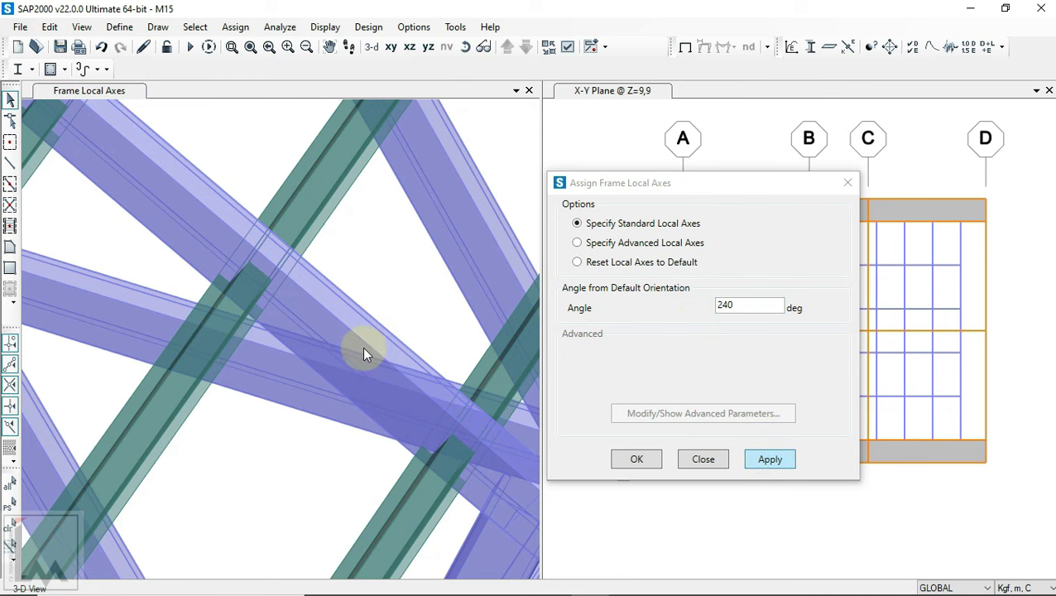
pyautogui.scroll(-2, 363, 346)
pyautogui.scroll(-2, 363, 323)
pyautogui.click(466, 47)
pyautogui.moveTo(348, 395)
pyautogui.mouseDown()
pyautogui.moveTo(264, 359)
pyautogui.moveTo(143, 435)
pyautogui.moveTo(207, 430)
pyautogui.moveTo(134, 311)
pyautogui.moveTo(117, 437)
pyautogui.moveTo(331, 330)
pyautogui.moveTo(405, 459)
pyautogui.moveTo(452, 299)
pyautogui.moveTo(460, 68)
pyautogui.mouseUp()
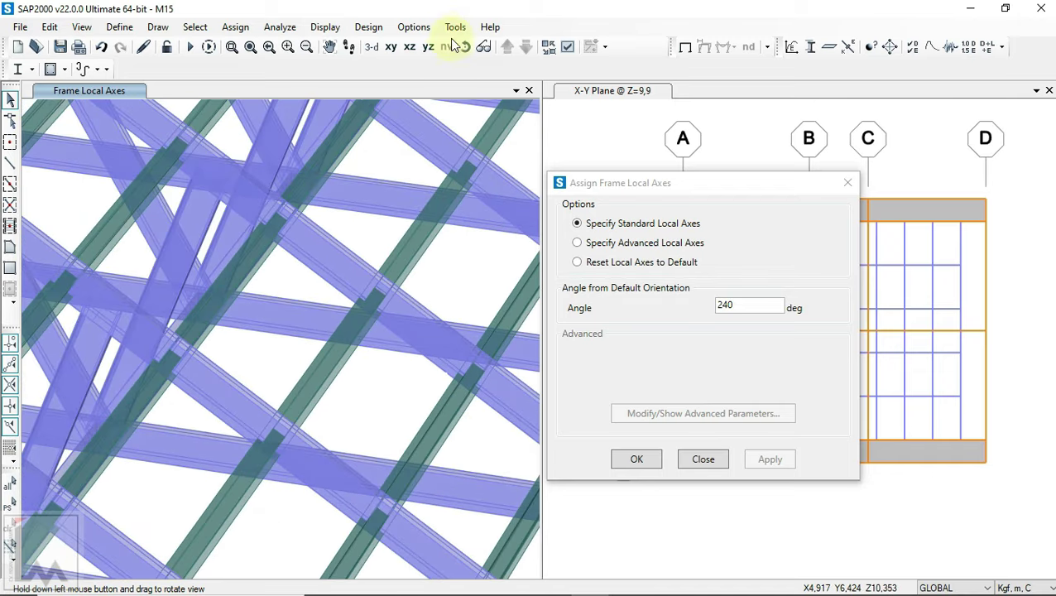
pyautogui.moveTo(441, 278)
pyautogui.mouseDown()
pyautogui.moveTo(353, 318)
pyautogui.moveTo(247, 328)
pyautogui.moveTo(309, 262)
pyautogui.moveTo(507, 196)
pyautogui.moveTo(503, 208)
pyautogui.moveTo(332, 245)
pyautogui.moveTo(493, 66)
pyautogui.mouseUp()
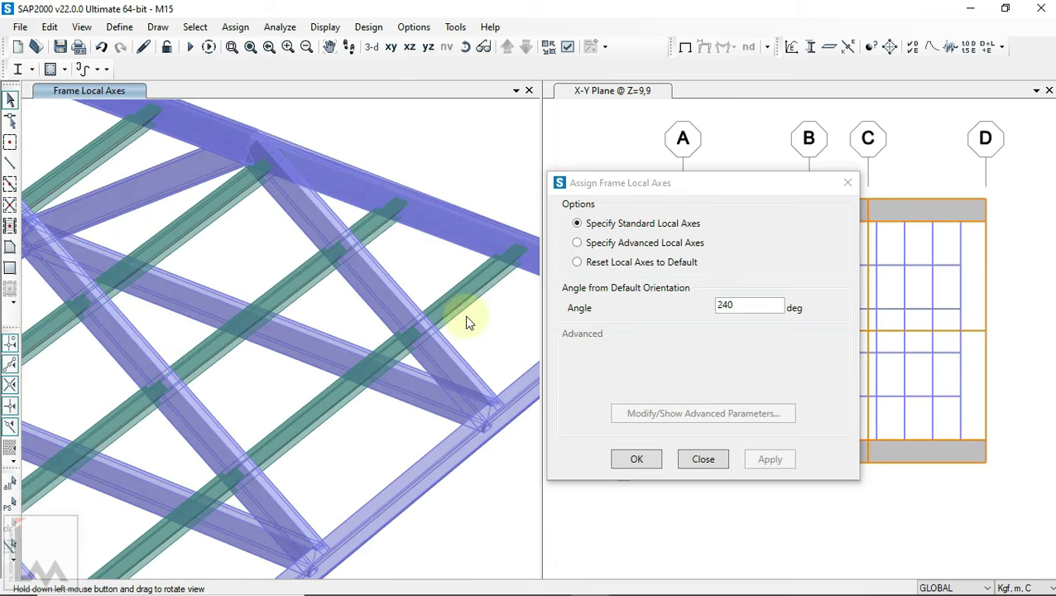
pyautogui.scroll(-2, 389, 319)
pyautogui.scroll(-2, 389, 319)
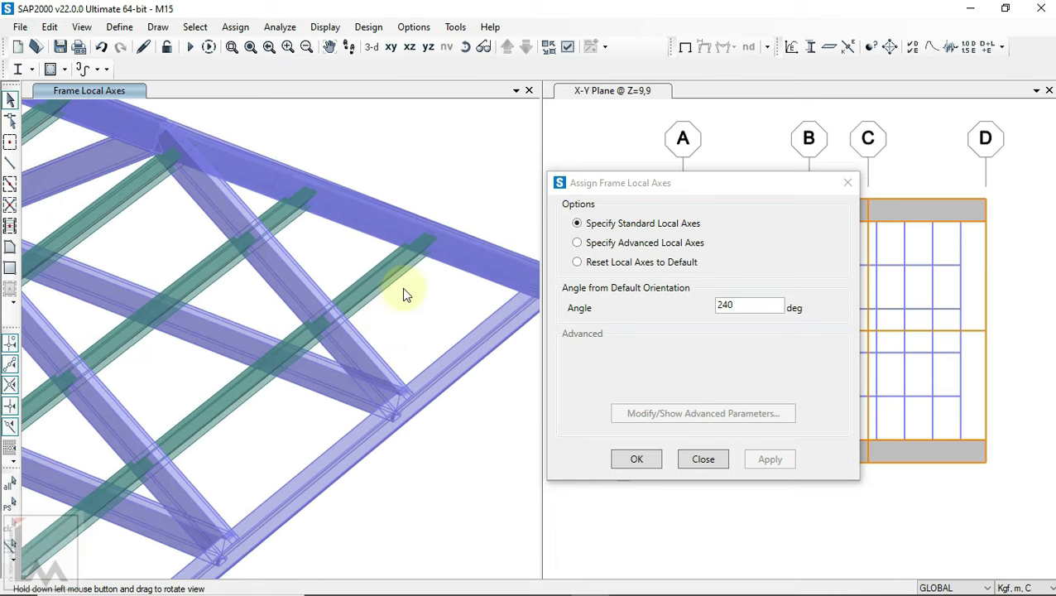
pyautogui.scroll(-2, 404, 287)
pyautogui.scroll(-2, 405, 286)
# - Check the whole roof and the slope close-up from several angles, then close Local Axes
pyautogui.click(463, 47)
pyautogui.moveTo(464, 200)
pyautogui.mouseDown()
pyautogui.moveTo(278, 317)
pyautogui.moveTo(93, 298)
pyautogui.mouseUp()
pyautogui.moveTo(231, 425)
pyautogui.mouseDown()
pyautogui.moveTo(389, 370)
pyautogui.moveTo(500, 30)
pyautogui.mouseUp()
pyautogui.moveTo(493, 302)
pyautogui.mouseDown()
pyautogui.moveTo(117, 287)
pyautogui.moveTo(490, 275)
pyautogui.moveTo(559, 153)
pyautogui.mouseUp()
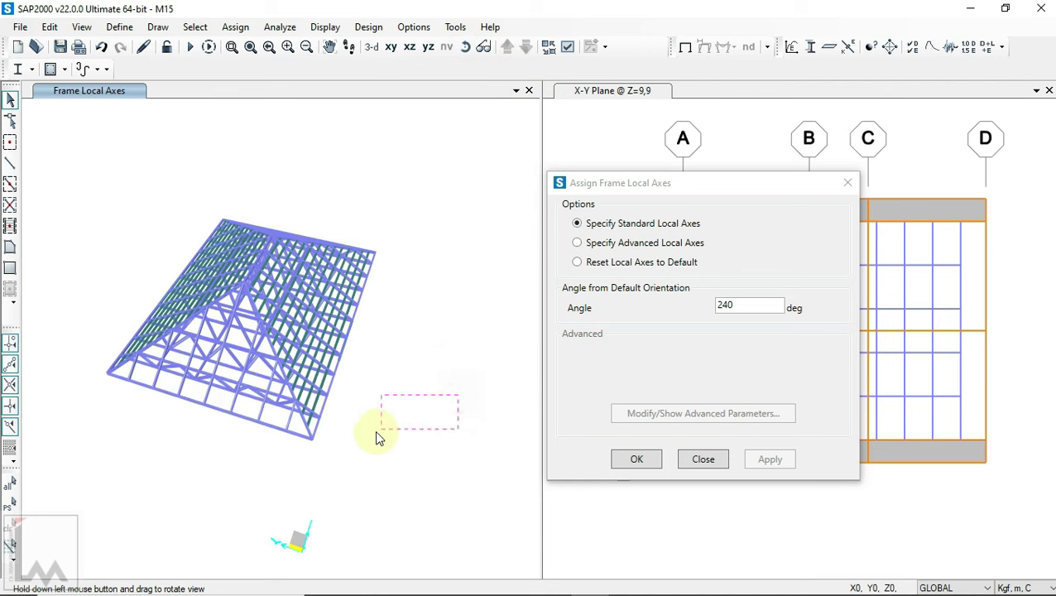
pyautogui.moveTo(514, 393); pyautogui.dragTo(317, 448)
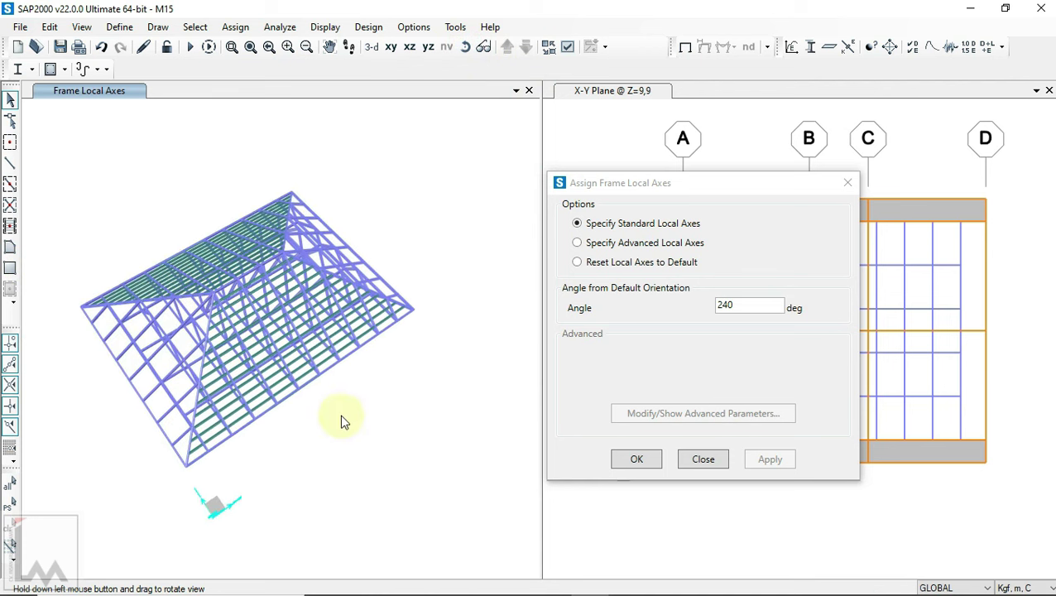
pyautogui.scroll(2, 318, 274)
pyautogui.scroll(2, 329, 381)
pyautogui.moveTo(330, 383); pyautogui.dragTo(357, 439)
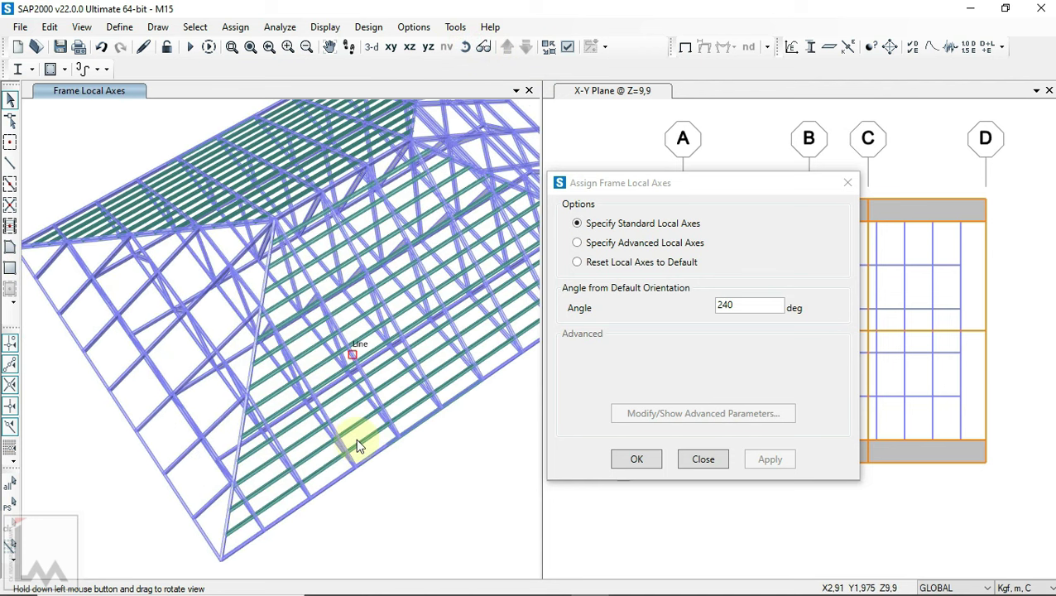
pyautogui.click(657, 465)
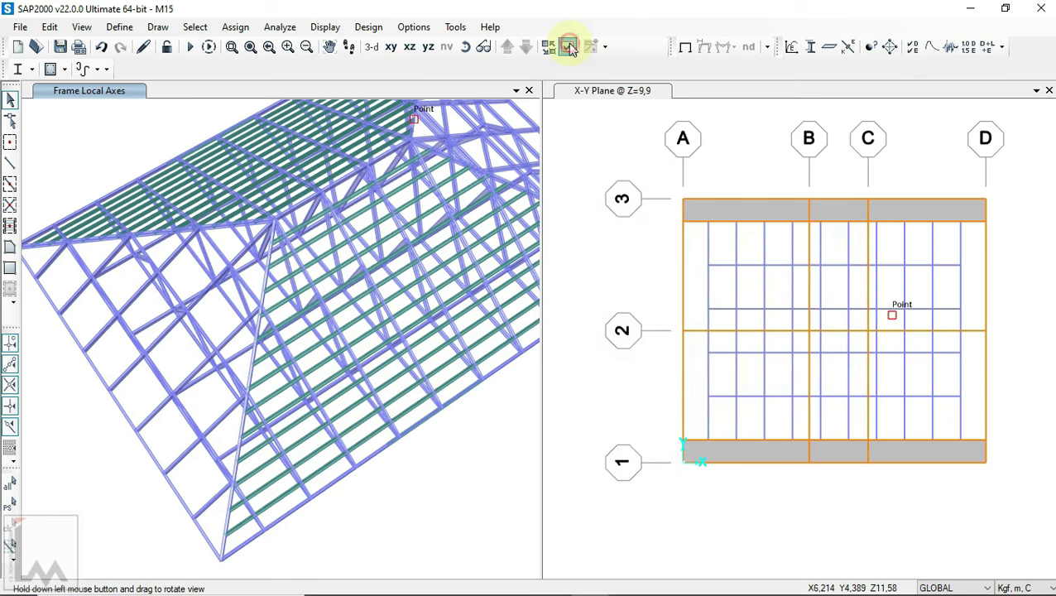
# - Confirm the general display options and show the model's undeformed shape
pyautogui.click(570, 47)
pyautogui.click(466, 103)
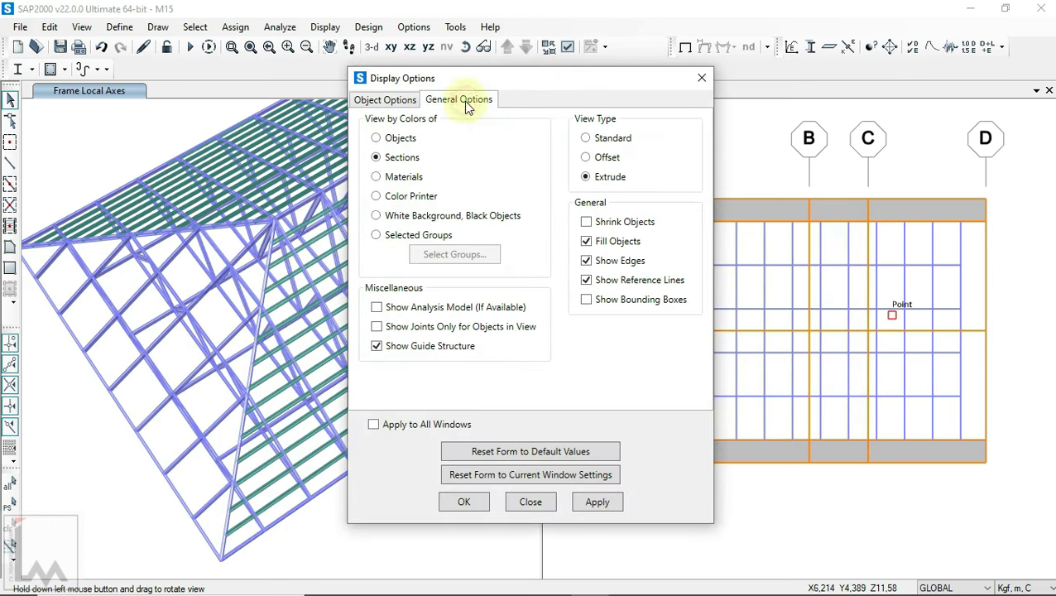
pyautogui.click(464, 501)
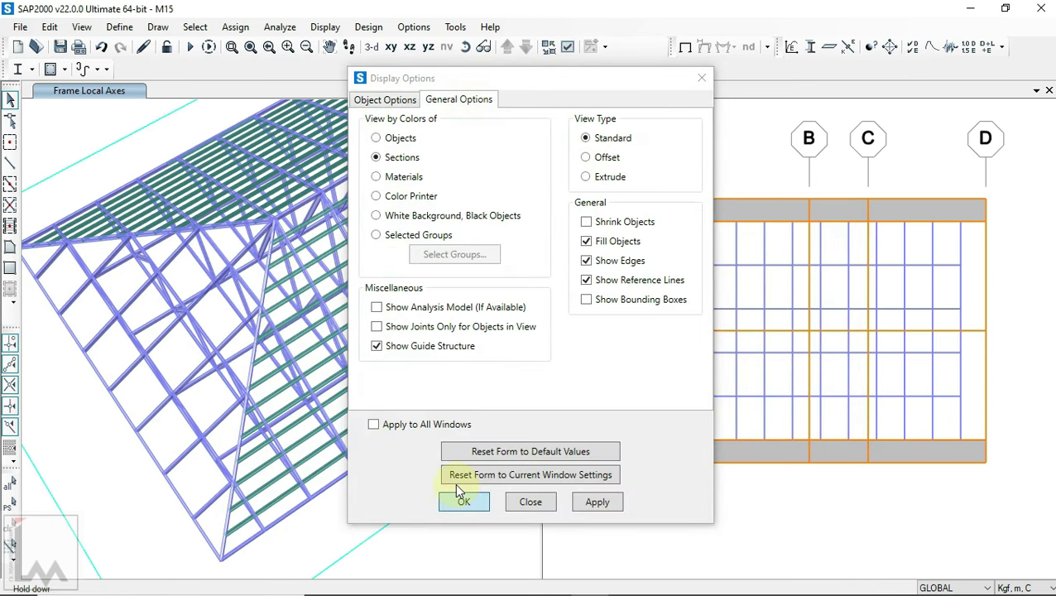
pyautogui.click(324, 27)
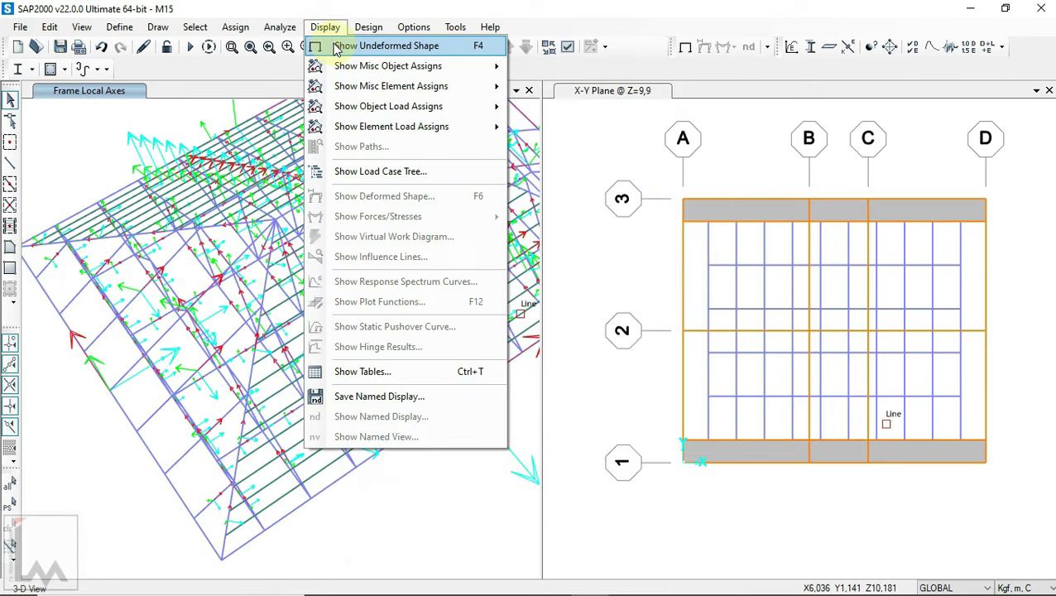
pyautogui.click(335, 47)
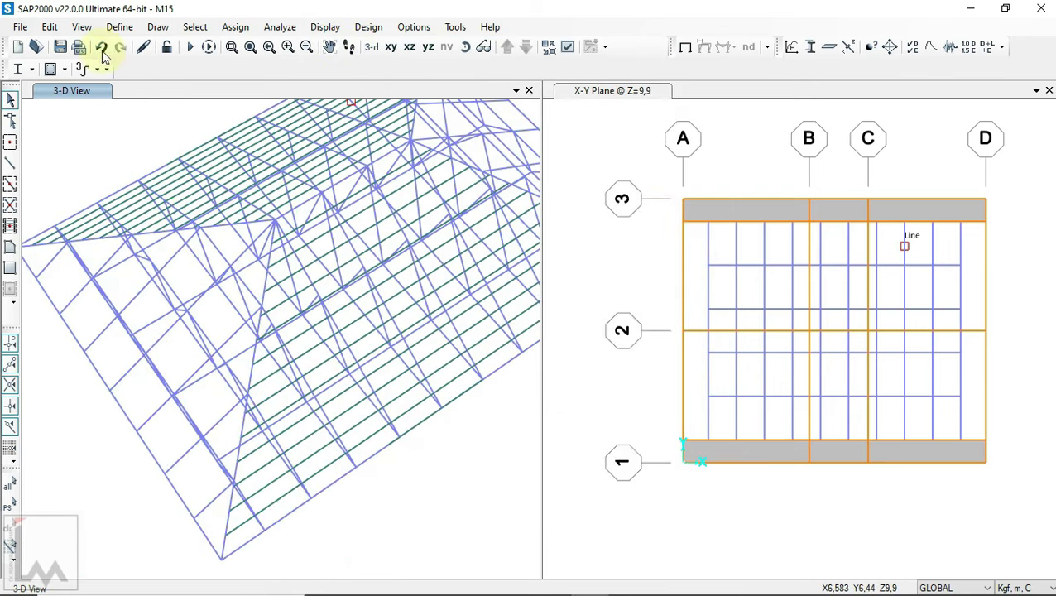
# - Draw an R40 frame member from the lower corner node to the upper node
pyautogui.click(10, 163)
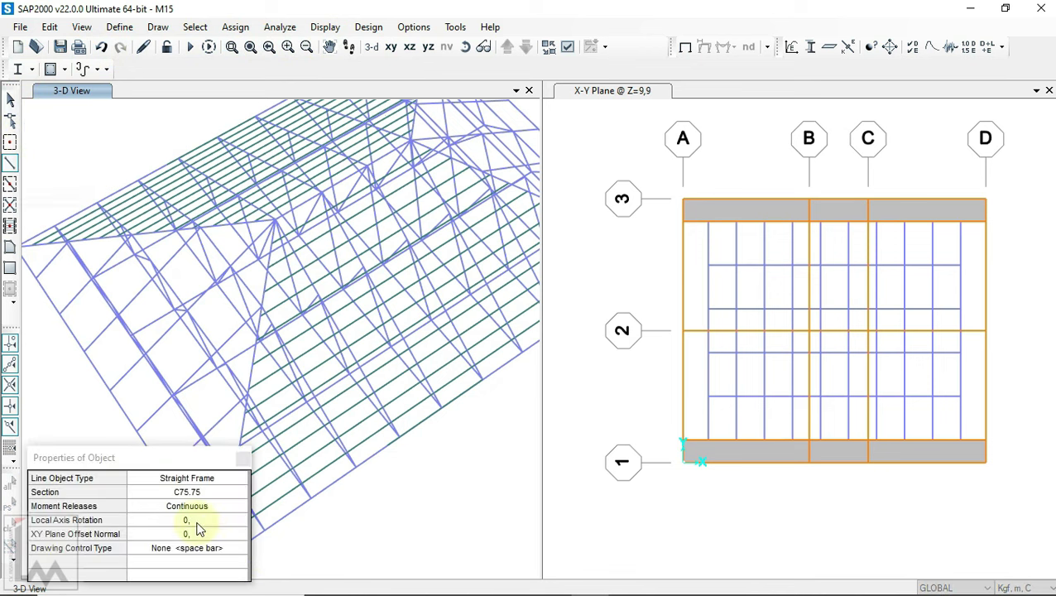
pyautogui.click(191, 492)
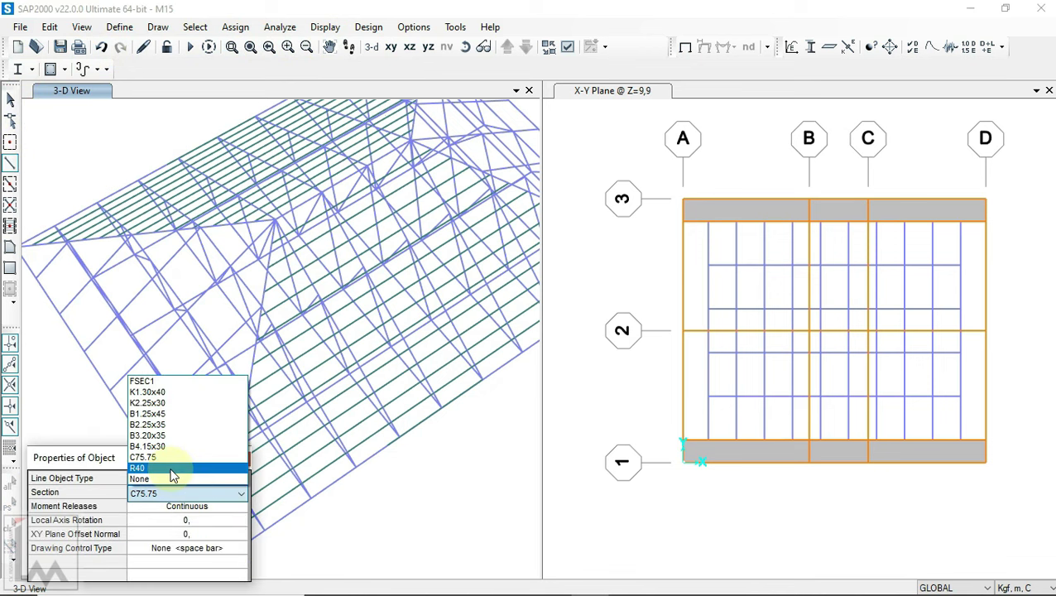
pyautogui.click(171, 469)
pyautogui.scroll(3, 373, 451)
pyautogui.scroll(3, 334, 389)
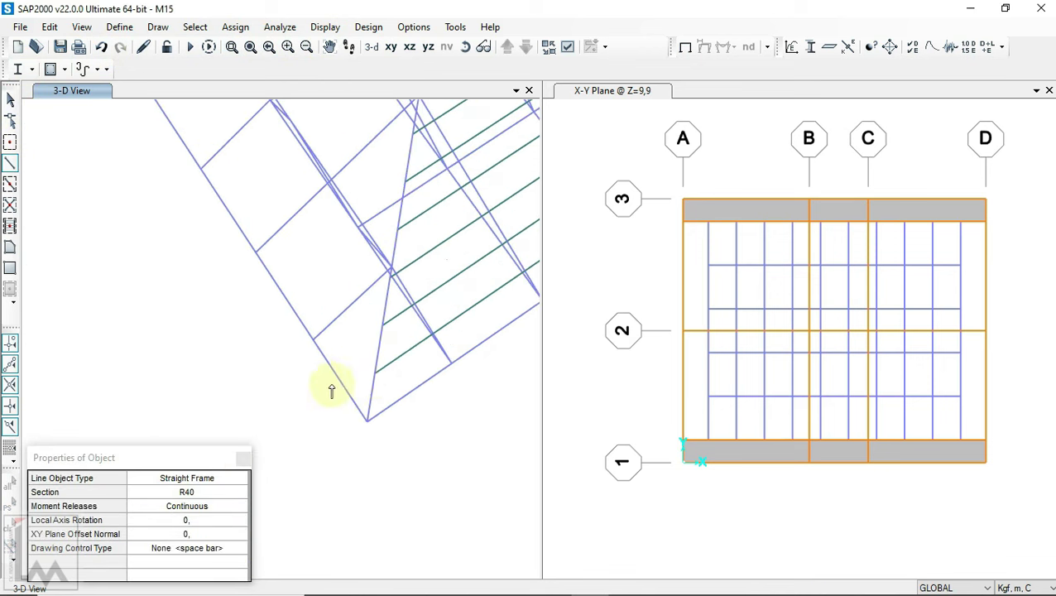
pyautogui.click(374, 379)
pyautogui.scroll(-3, 342, 389)
pyautogui.scroll(3, 295, 270)
pyautogui.scroll(2, 243, 242)
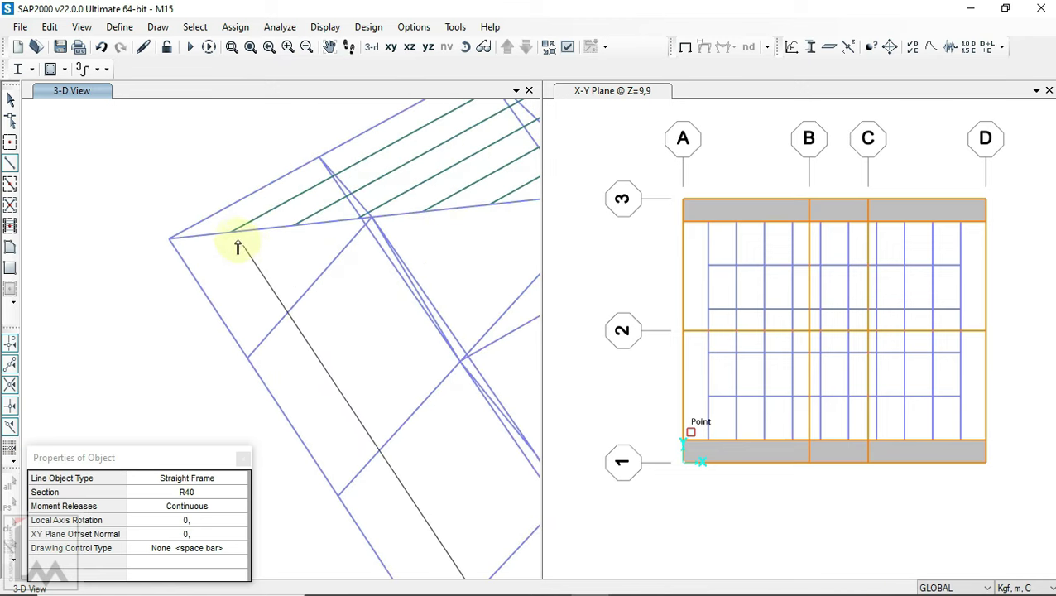
pyautogui.click(231, 235)
pyautogui.scroll(-2, 148, 248)
pyautogui.scroll(-2, 420, 290)
pyautogui.scroll(5, 419, 239)
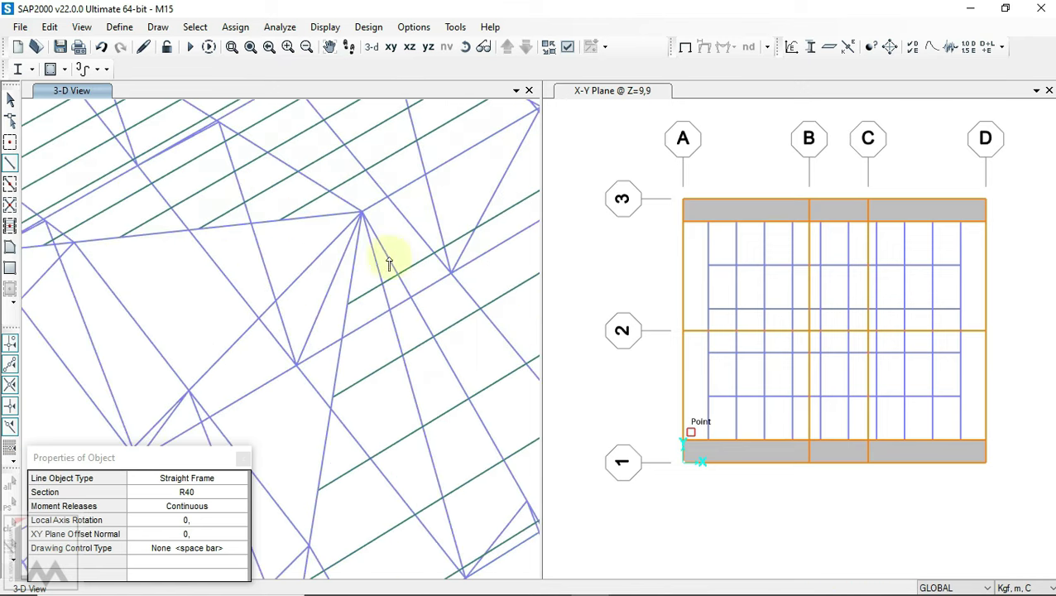
pyautogui.press('Escape')
# - Draw a second R40 frame from the hip node to the upper node, then reopen Display Options
pyautogui.click(10, 164)
pyautogui.click(347, 303)
pyautogui.click(282, 223)
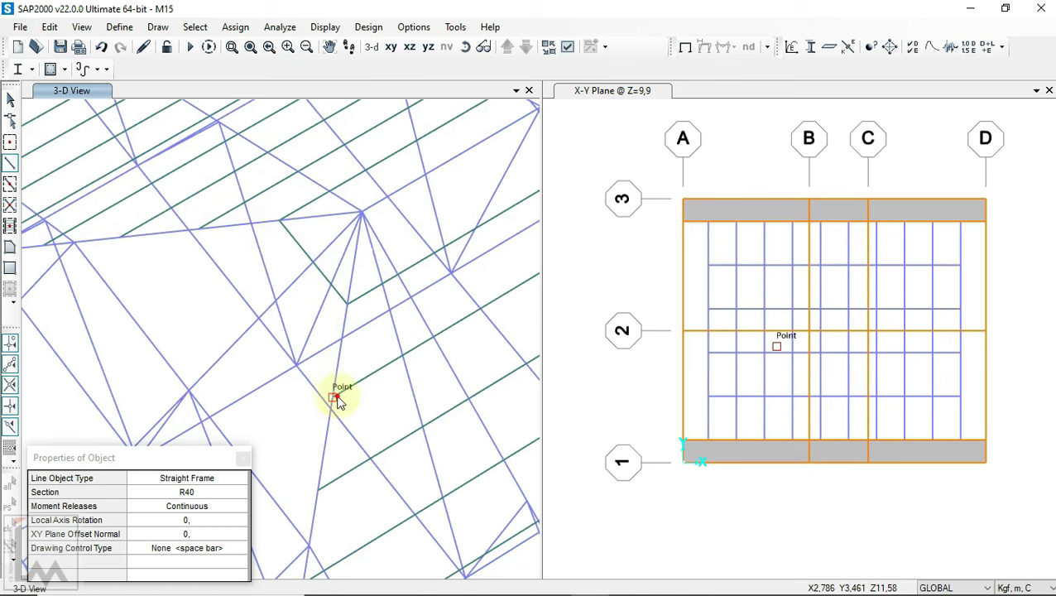
pyautogui.click(10, 99)
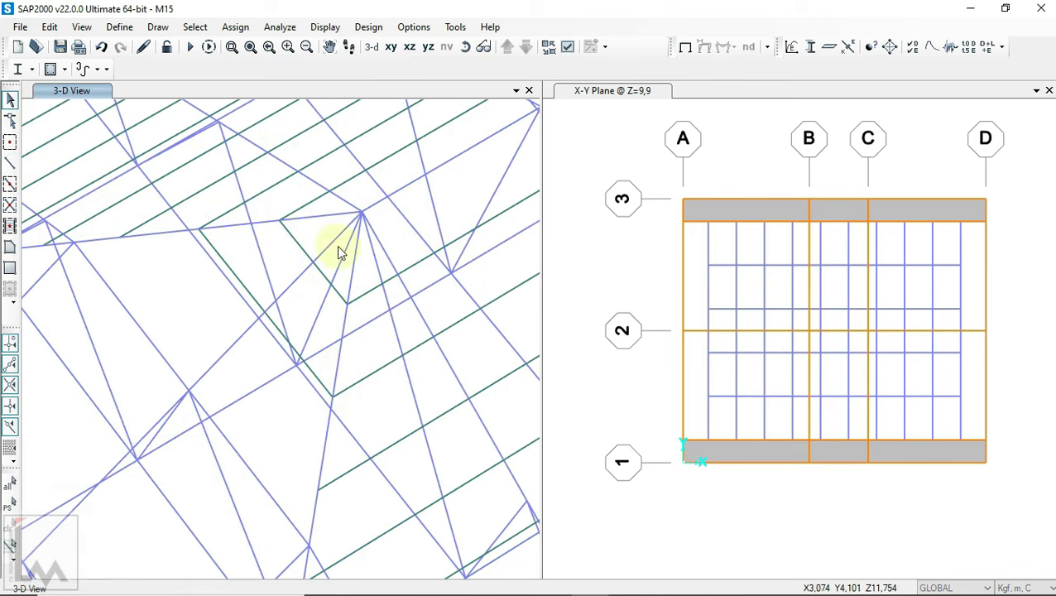
pyautogui.click(460, 50)
pyautogui.moveTo(430, 366)
pyautogui.mouseDown()
pyautogui.moveTo(312, 209)
pyautogui.moveTo(347, 236)
pyautogui.mouseUp()
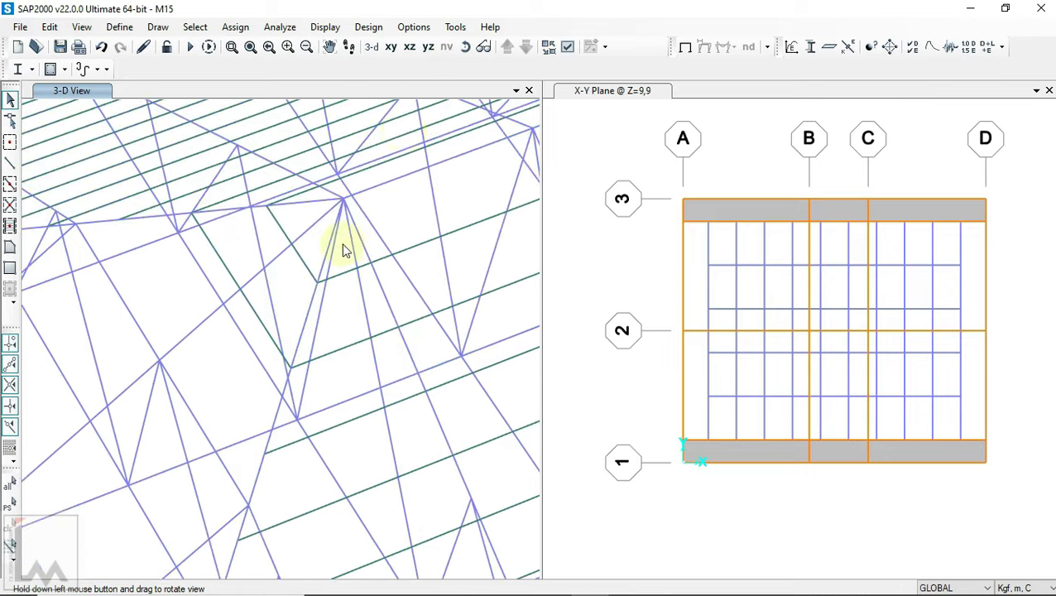
pyautogui.click(567, 46)
pyautogui.click(460, 98)
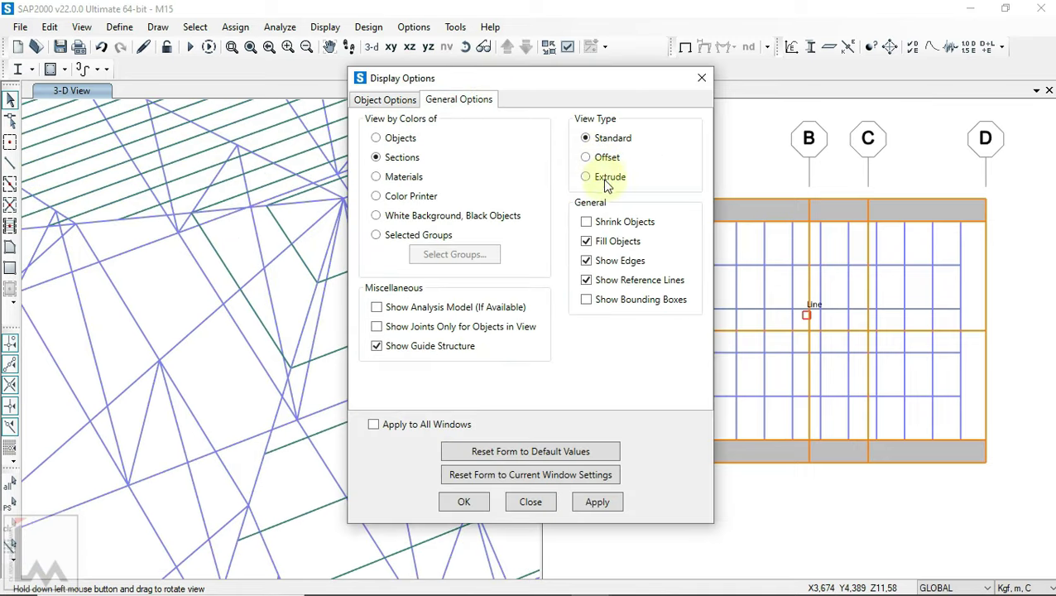
# - Display the frame members extruded
pyautogui.click(469, 503)
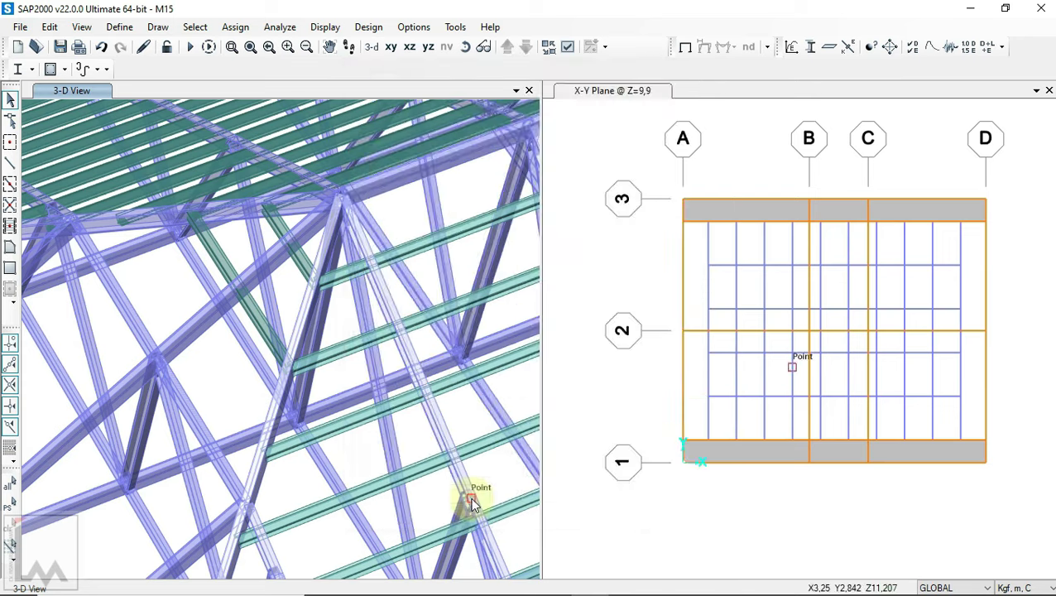
pyautogui.scroll(1, 331, 273)
pyautogui.scroll(2, 347, 275)
# - Select a new purlin and give it a 180° local axis angle in Assign Frame Local Axes
pyautogui.click(319, 281)
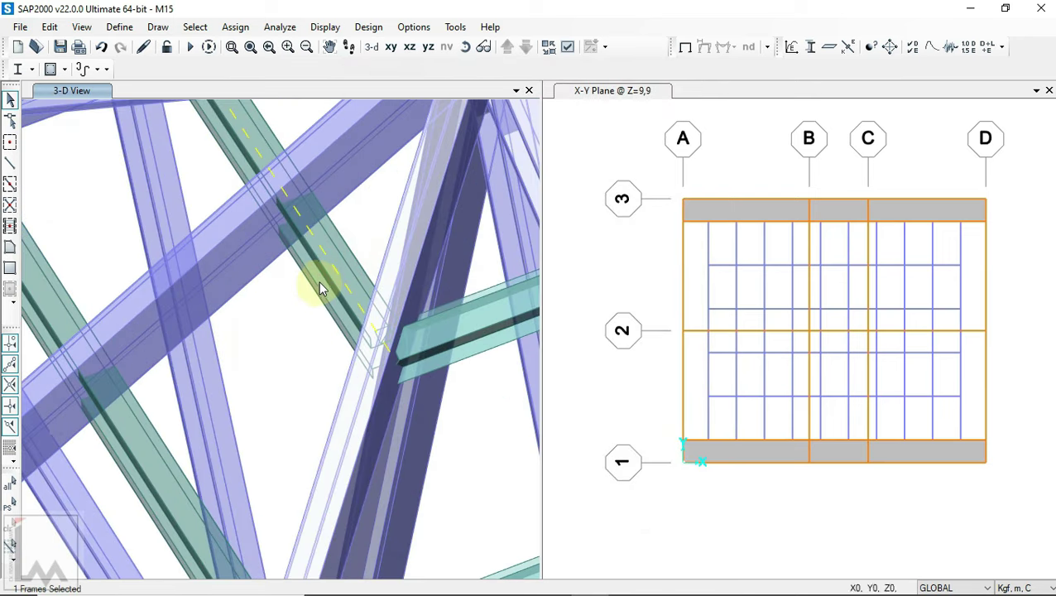
pyautogui.scroll(-2, 319, 281)
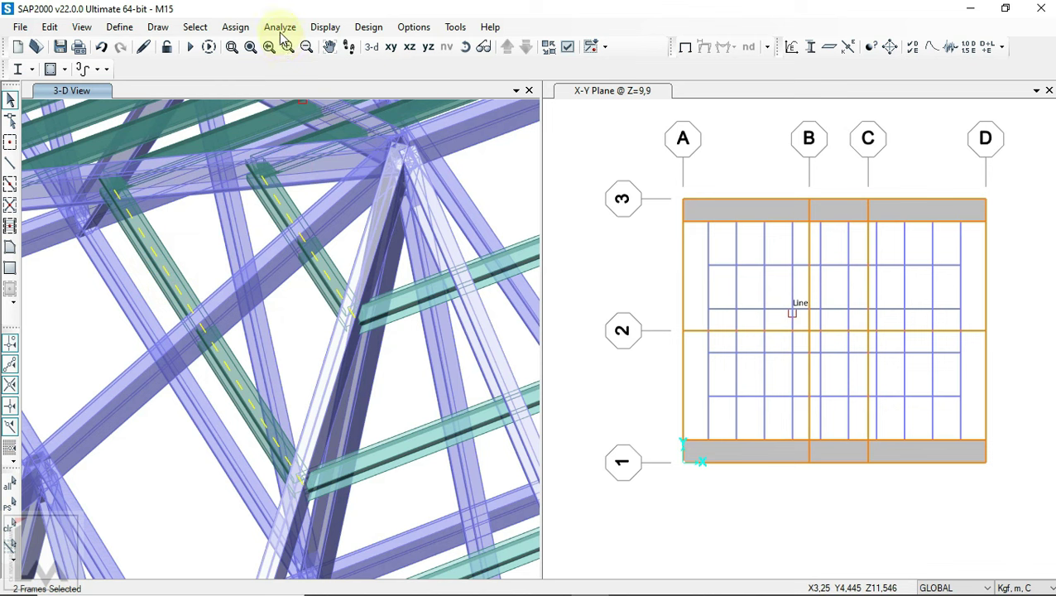
pyautogui.click(234, 26)
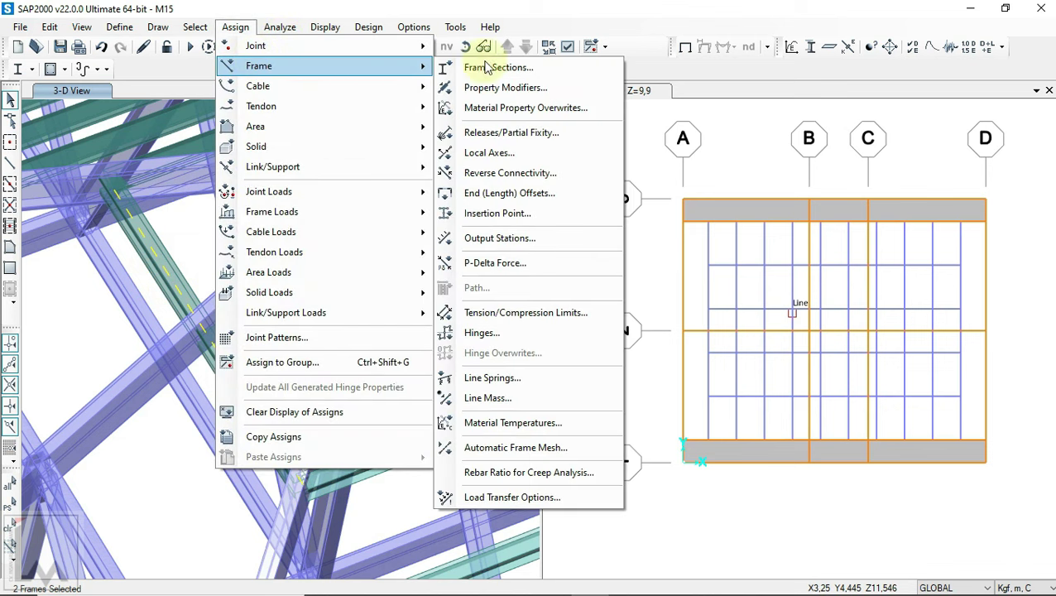
pyautogui.click(513, 153)
pyautogui.moveTo(559, 156); pyautogui.dragTo(666, 170)
pyautogui.write('180')
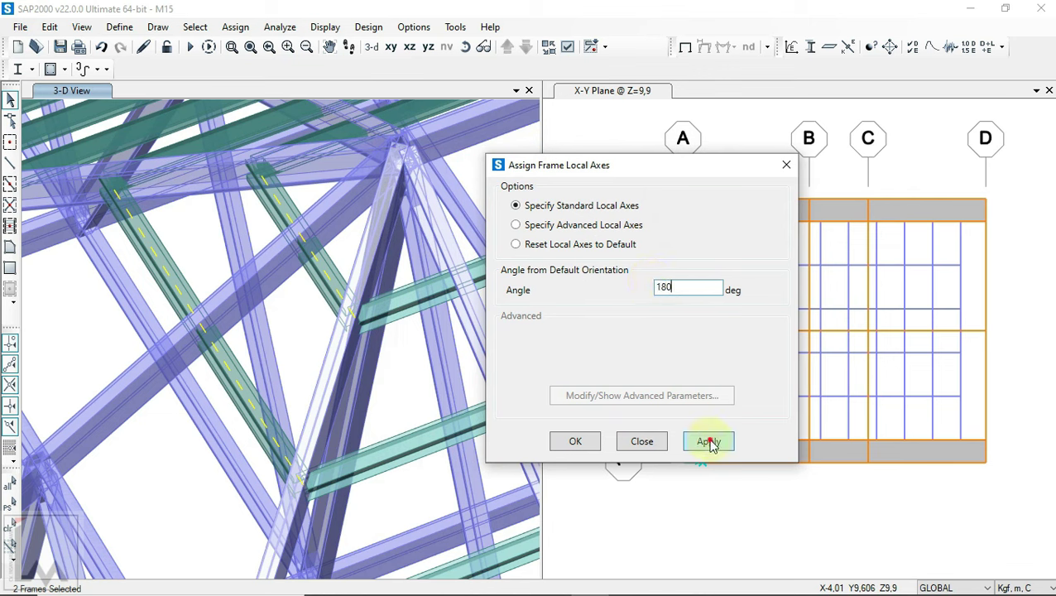
pyautogui.click(709, 443)
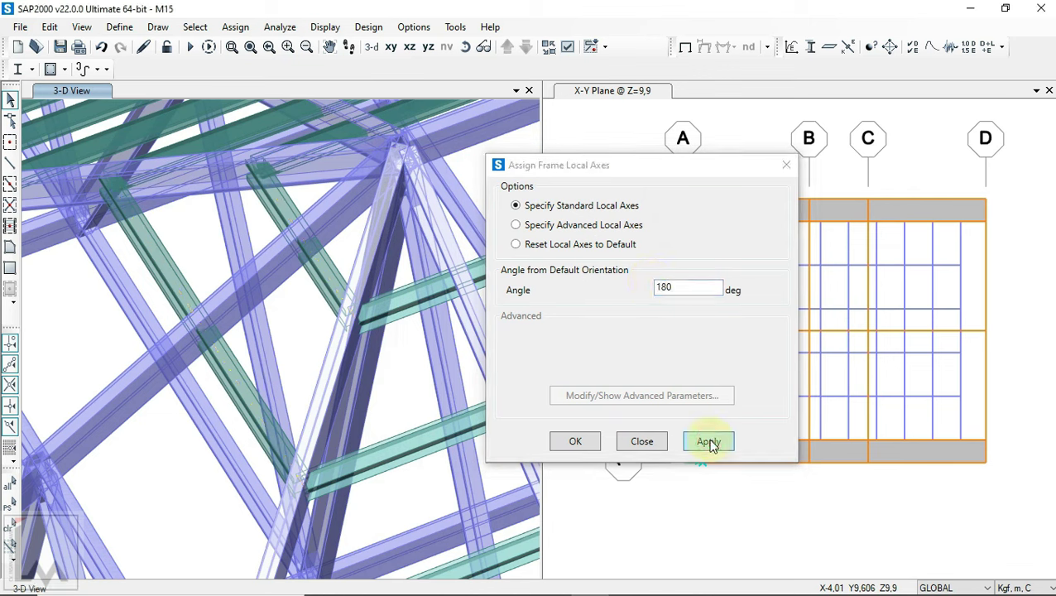
pyautogui.click(709, 443)
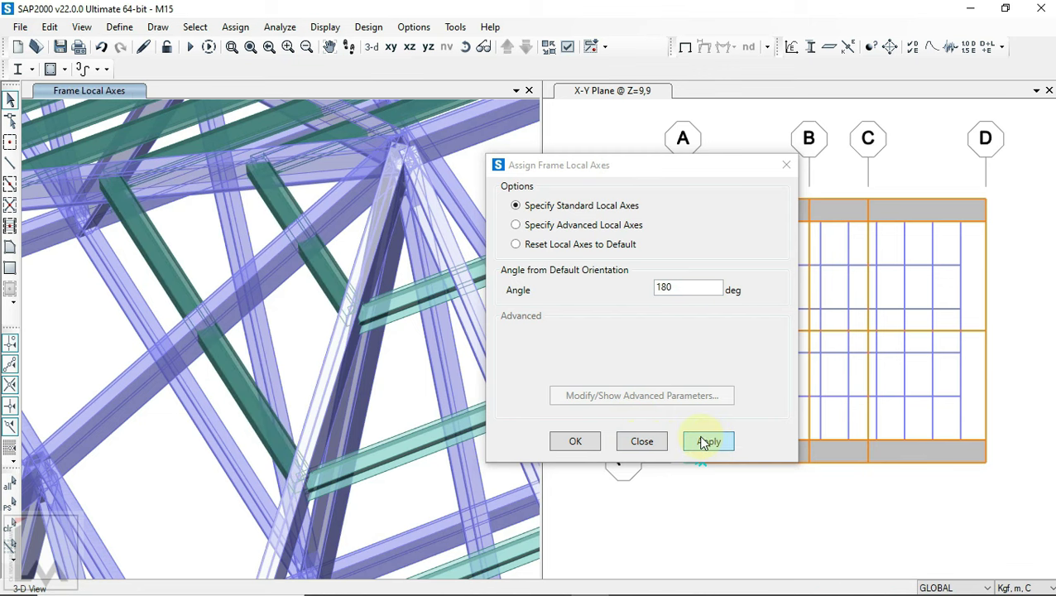
pyautogui.scroll(1, 166, 232)
pyautogui.scroll(-1, 190, 261)
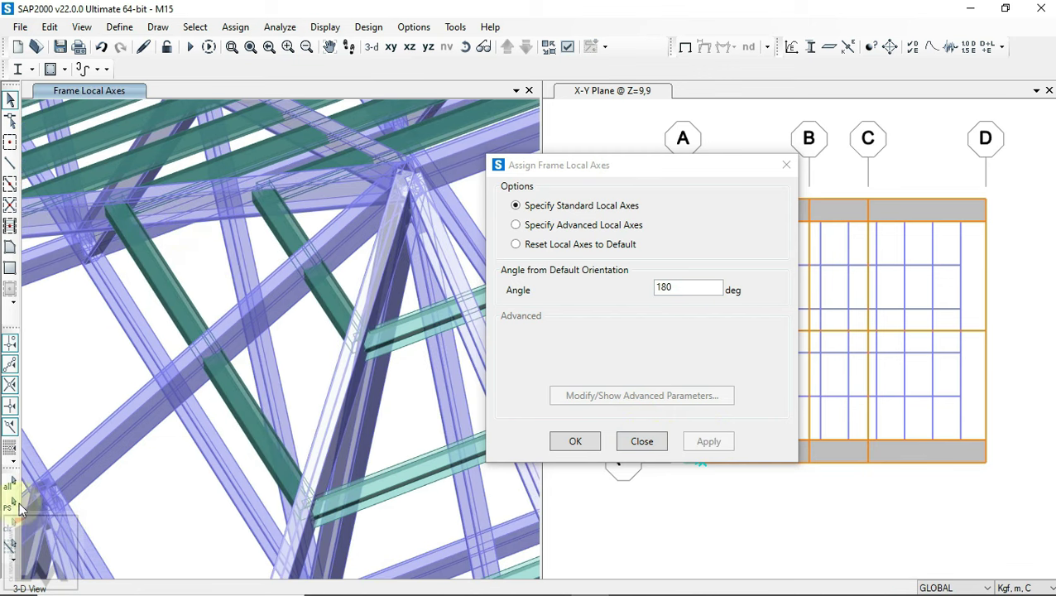
# - Apply a 240° local axis angle to both new purlins and check their orientation
pyautogui.click(10, 502)
pyautogui.click(620, 296)
pyautogui.write('240')
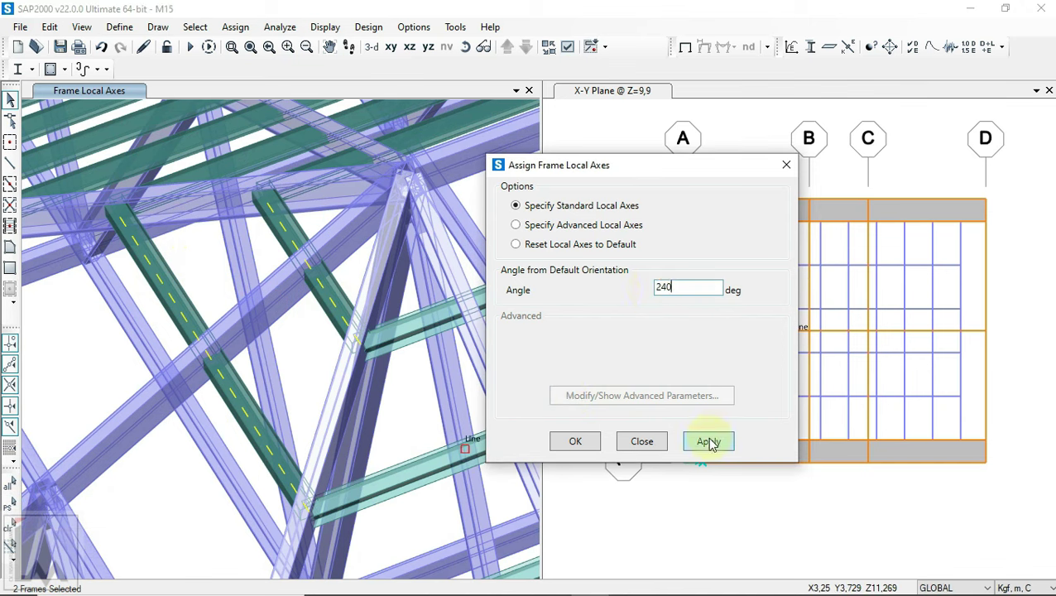
pyautogui.click(709, 444)
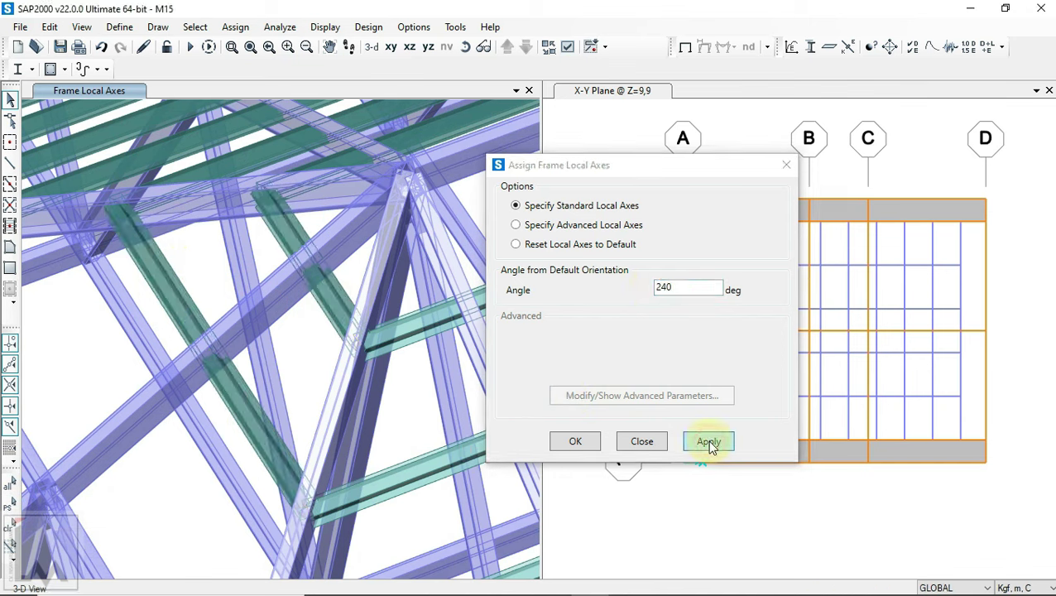
pyautogui.click(574, 447)
pyautogui.click(464, 46)
pyautogui.moveTo(412, 386)
pyautogui.mouseDown()
pyautogui.moveTo(347, 452)
pyautogui.moveTo(389, 461)
pyautogui.moveTo(398, 439)
pyautogui.moveTo(342, 311)
pyautogui.moveTo(389, 330)
pyautogui.mouseUp()
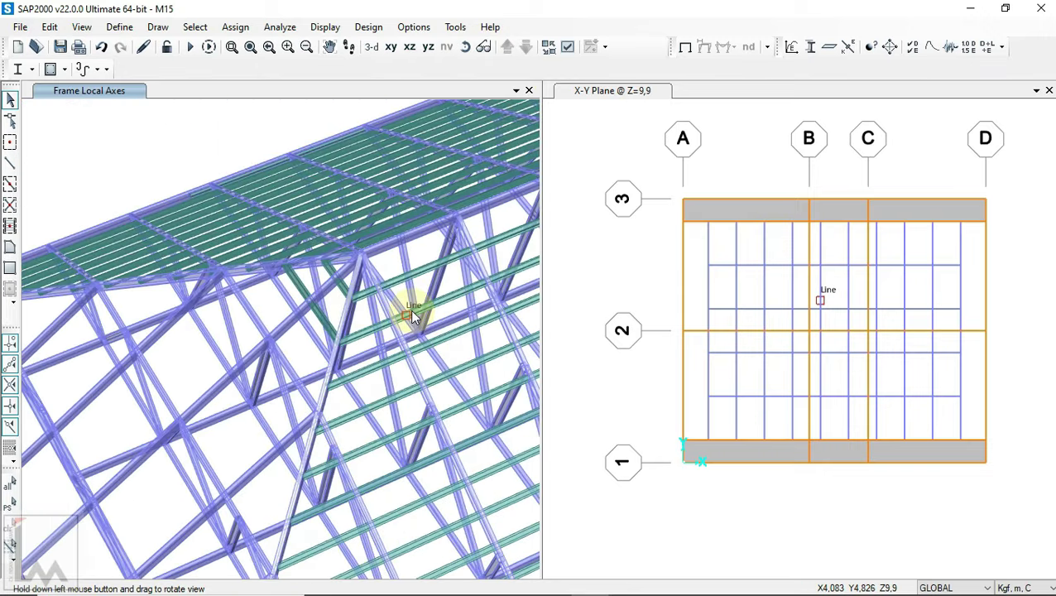
# - Apply the display options and return to the plain undeformed shape view
pyautogui.click(567, 47)
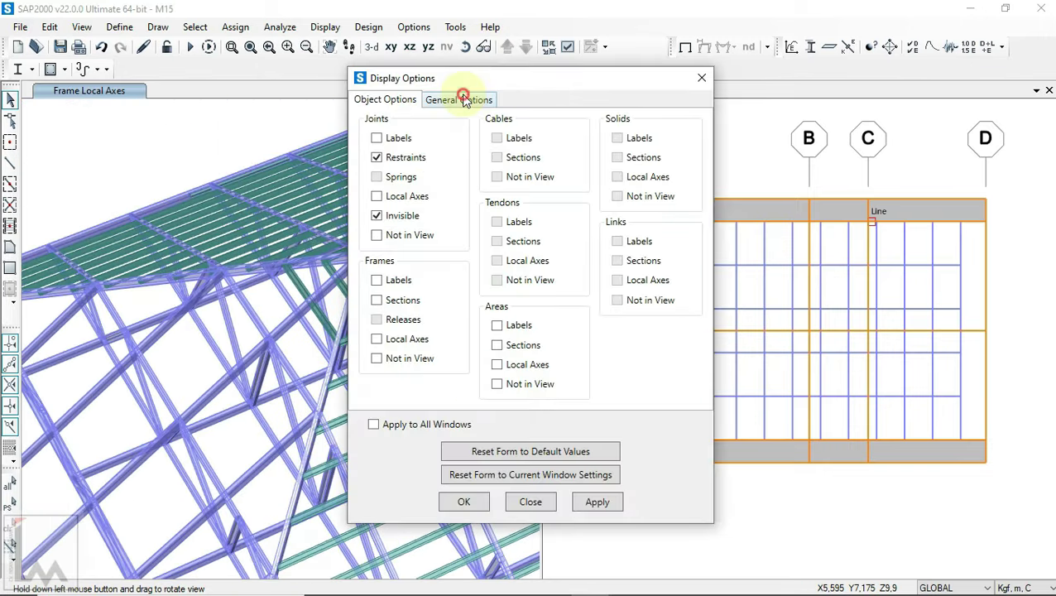
pyautogui.click(460, 100)
pyautogui.click(464, 502)
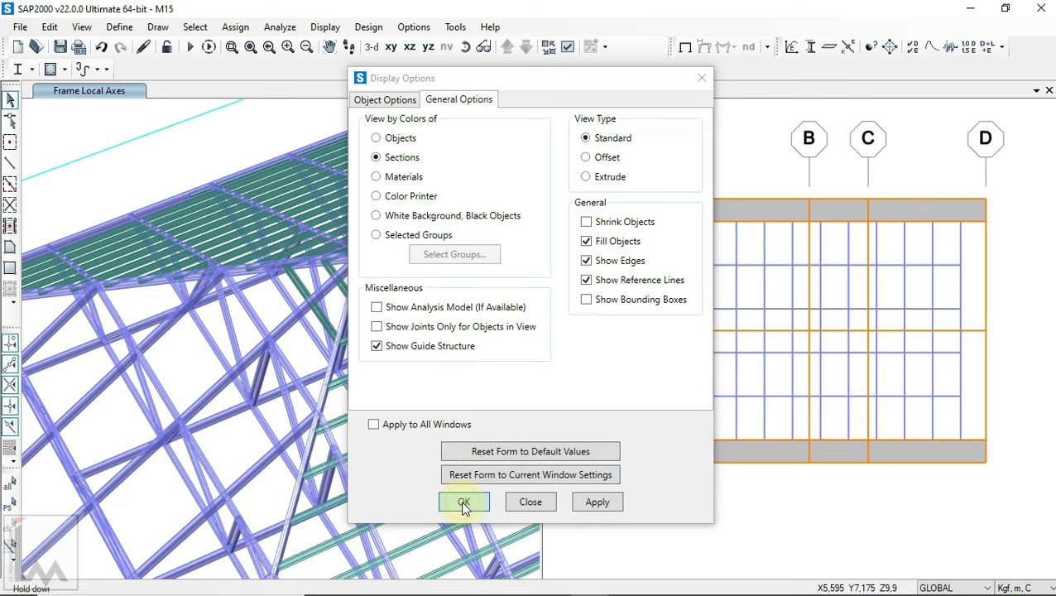
pyautogui.click(327, 26)
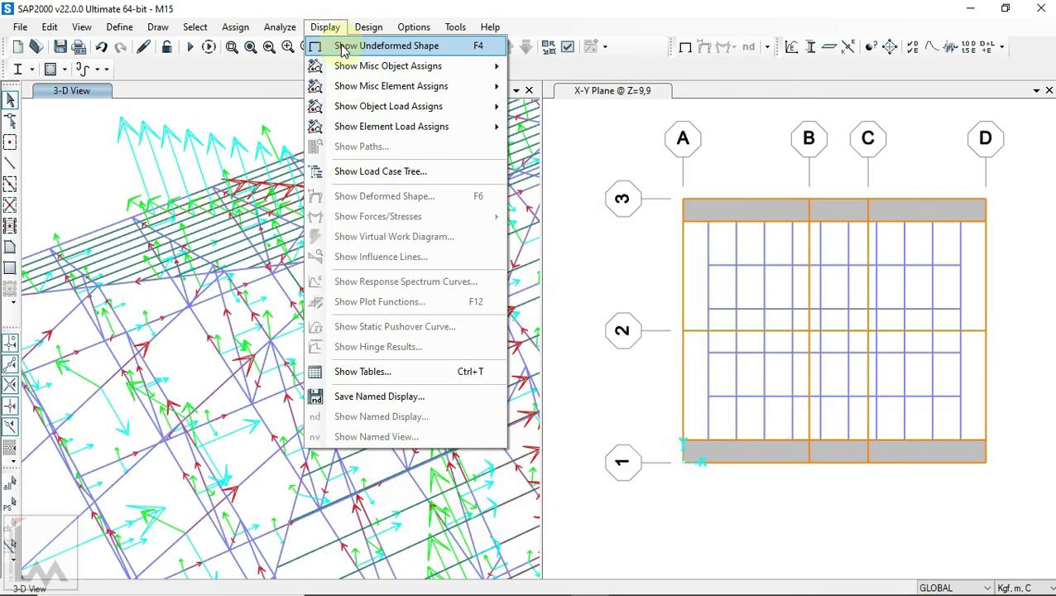
pyautogui.click(344, 46)
pyautogui.scroll(1, 344, 310)
pyautogui.scroll(1, 321, 308)
pyautogui.scroll(-1, 318, 302)
pyautogui.scroll(-1, 317, 302)
# - Select the truss member and the long diagonal that cross each other
pyautogui.moveTo(421, 403)
pyautogui.mouseDown()
pyautogui.moveTo(361, 391)
pyautogui.moveTo(365, 341)
pyautogui.moveTo(324, 276)
pyautogui.mouseUp()
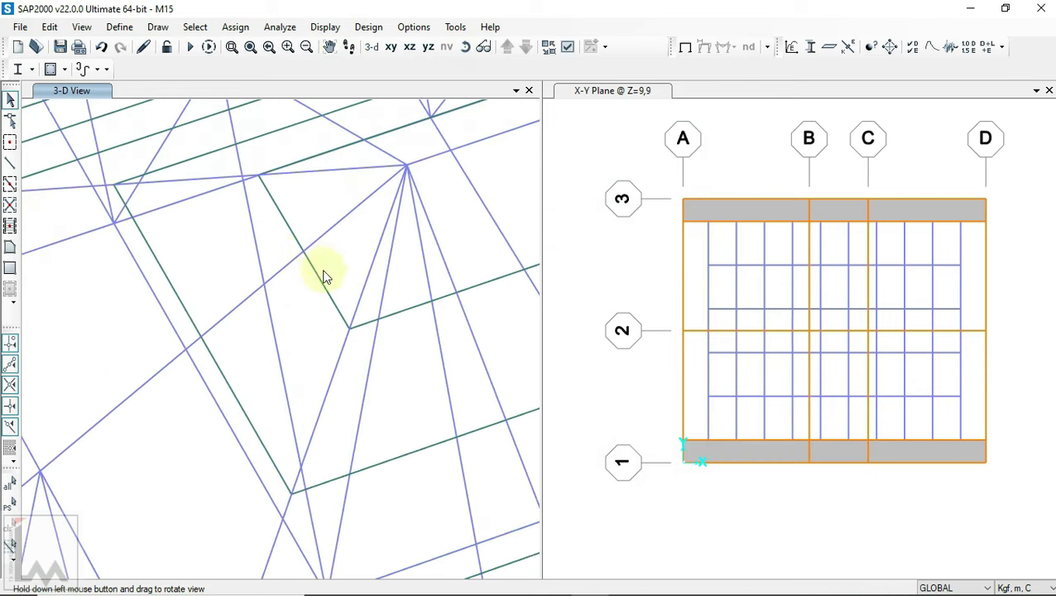
pyautogui.click(292, 259)
pyautogui.click(313, 266)
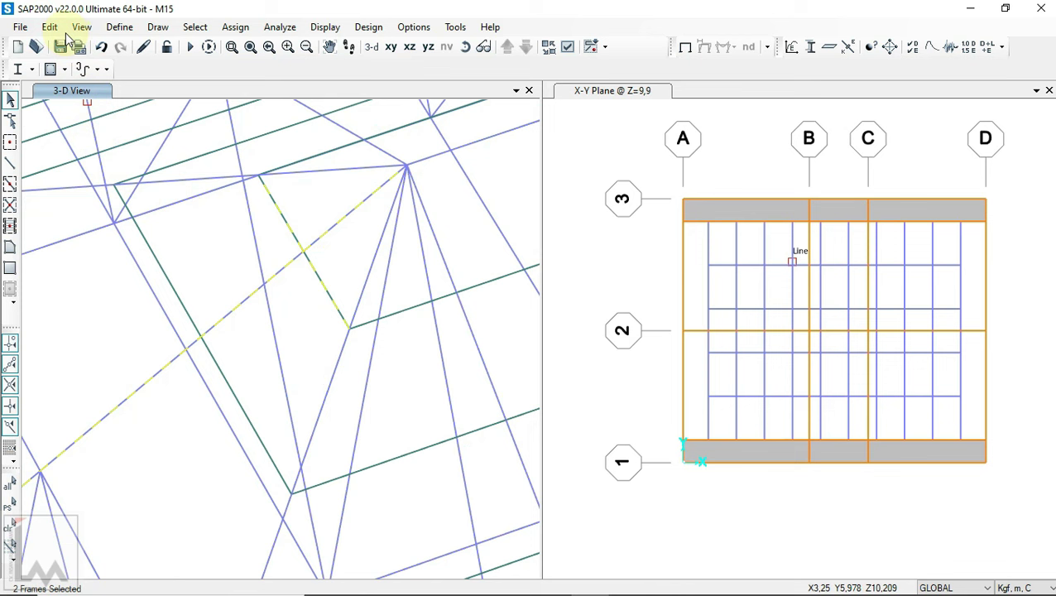
pyautogui.click(311, 267)
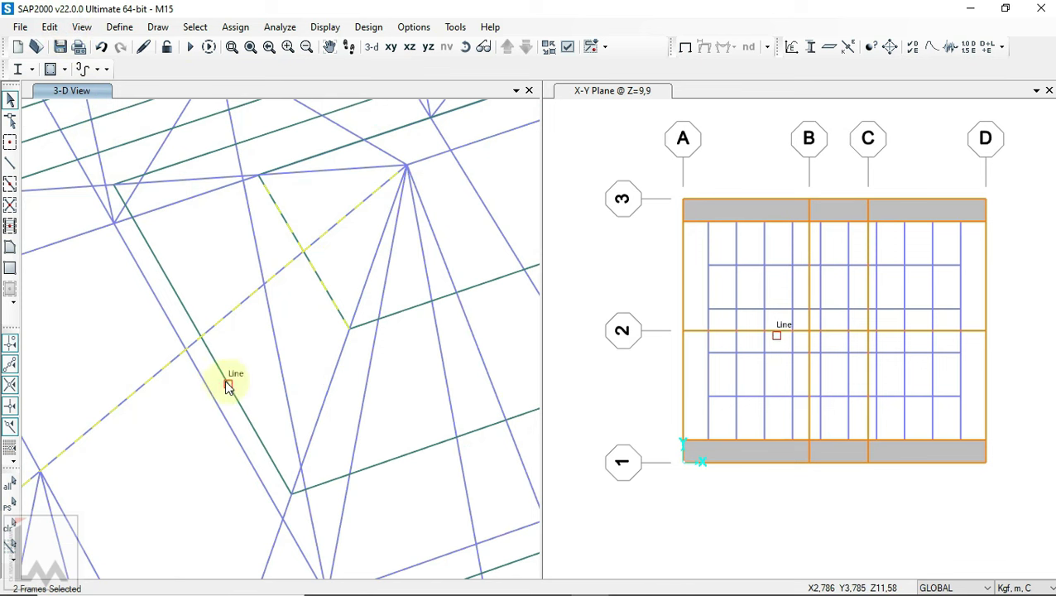
pyautogui.click(221, 370)
pyautogui.click(50, 26)
pyautogui.moveTo(85, 307)
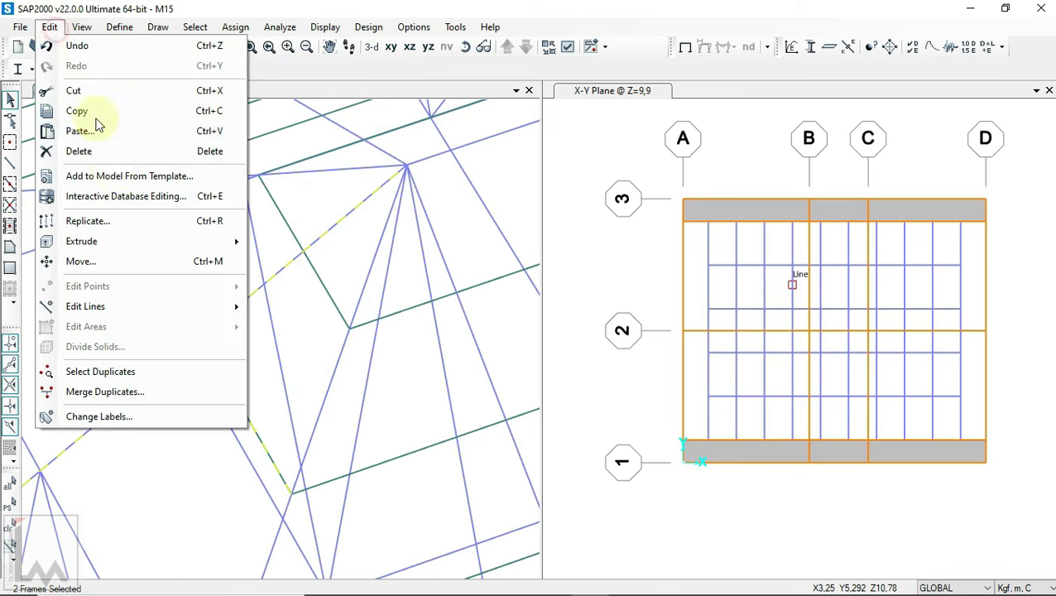
# - Divide the two selected frames at their intersection using Break at Intersections
pyautogui.click(294, 310)
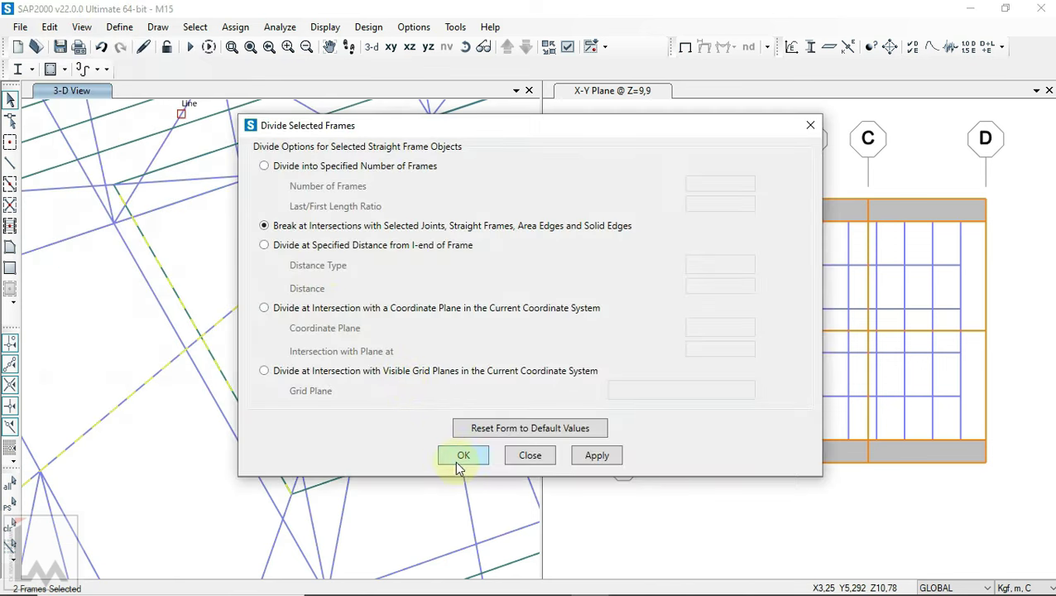
pyautogui.click(477, 459)
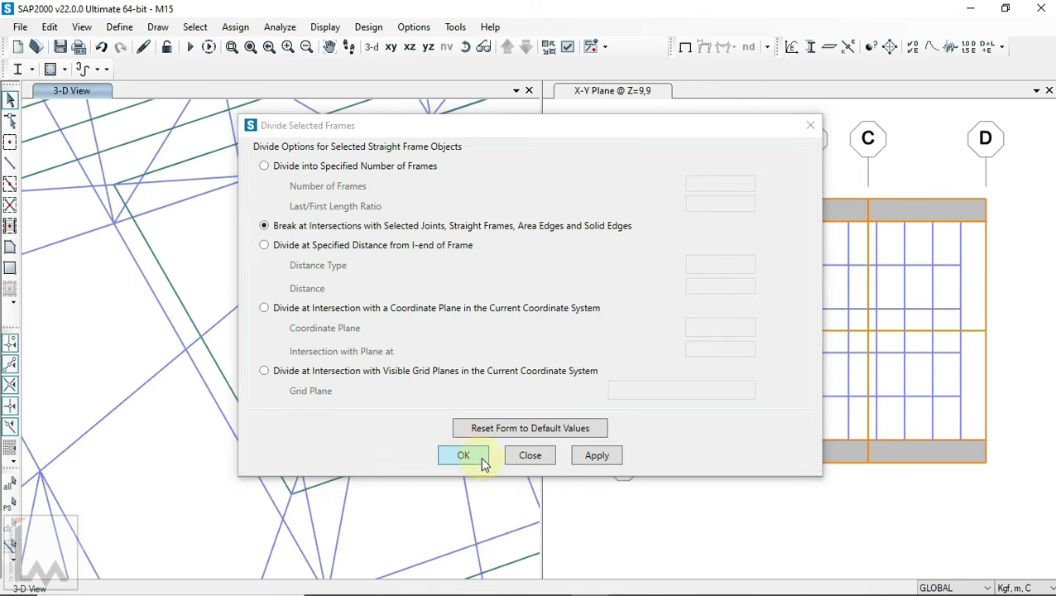
pyautogui.click(463, 456)
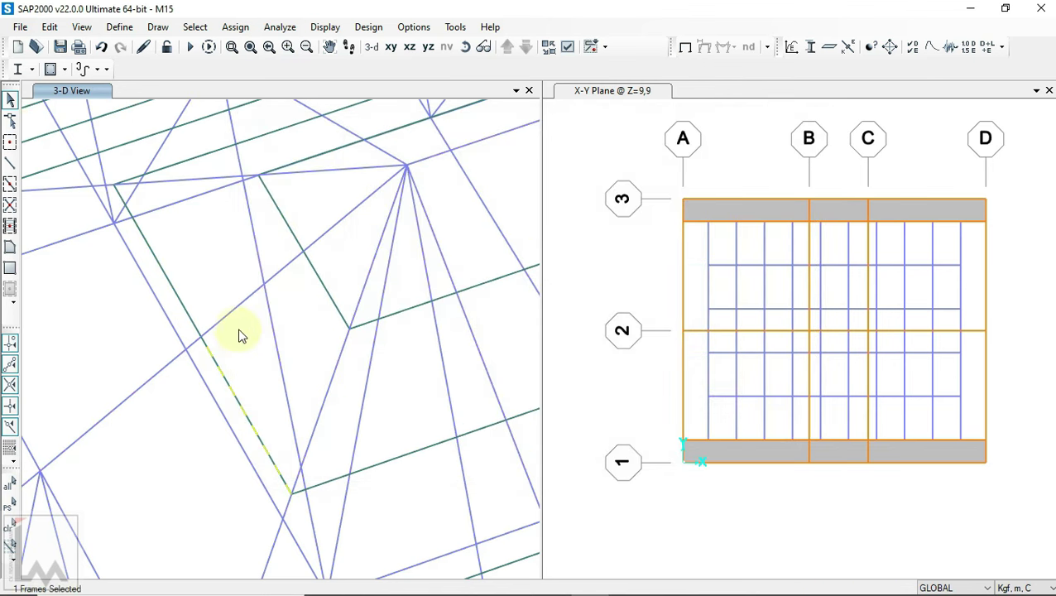
pyautogui.scroll(-2, 348, 329)
pyautogui.scroll(-1, 278, 322)
pyautogui.scroll(2, 279, 322)
pyautogui.scroll(1, 288, 287)
pyautogui.click(49, 26)
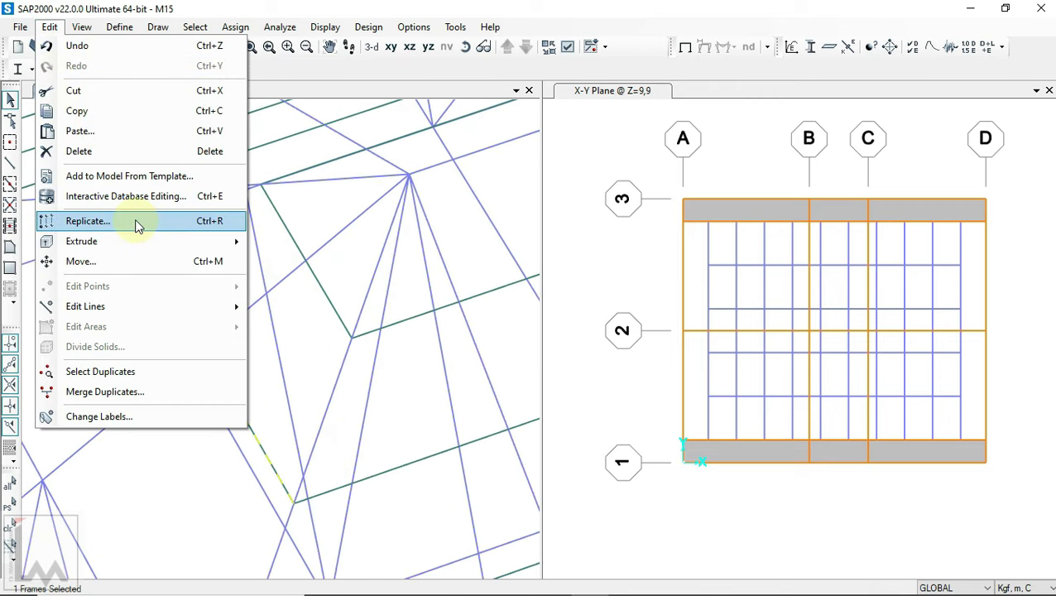
# - Replicate the short member 20 times along the hip slope using a two-point offset
pyautogui.click(138, 223)
pyautogui.moveTo(495, 126); pyautogui.dragTo(734, 151)
pyautogui.click(674, 273)
pyautogui.click(203, 346)
pyautogui.click(808, 465)
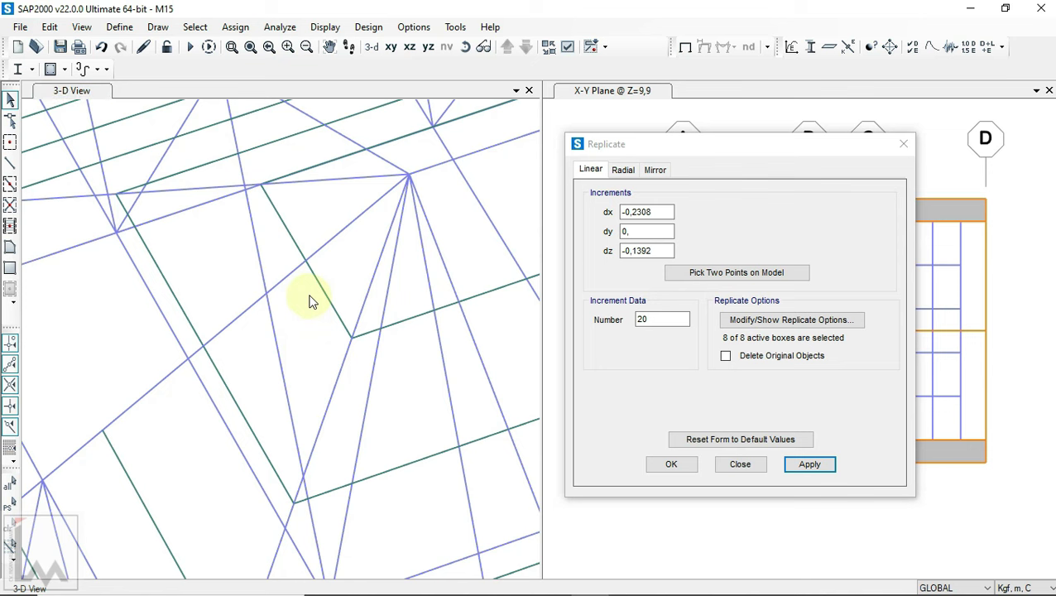
pyautogui.scroll(-3, 305, 299)
pyautogui.scroll(-2, 290, 310)
pyautogui.scroll(3, 177, 420)
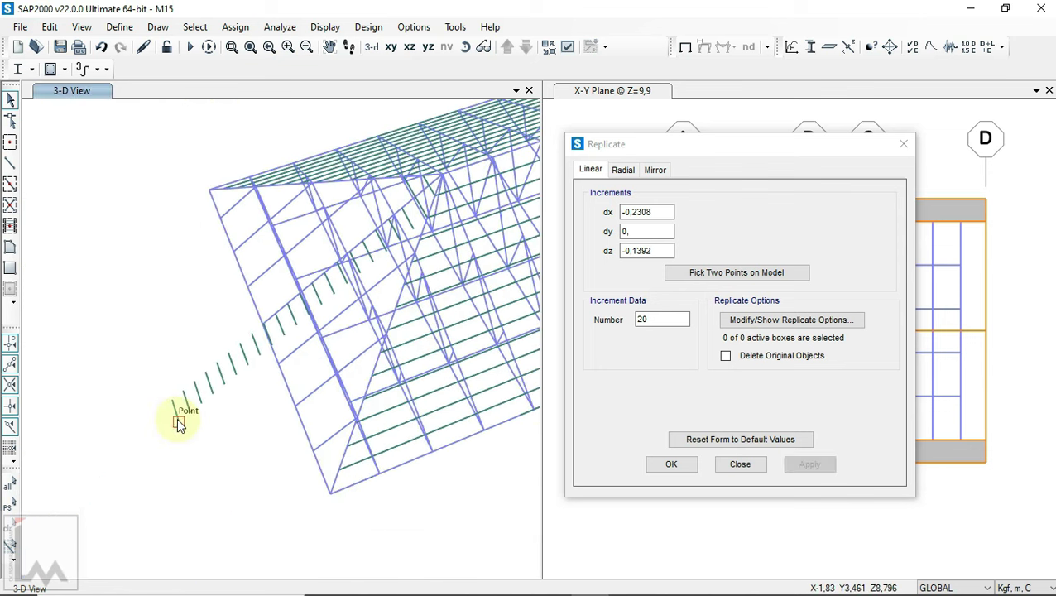
pyautogui.scroll(3, 267, 343)
# - Delete the replicated copies that run past the roof edge and close Replicate
pyautogui.moveTo(252, 358); pyautogui.dragTo(139, 473)
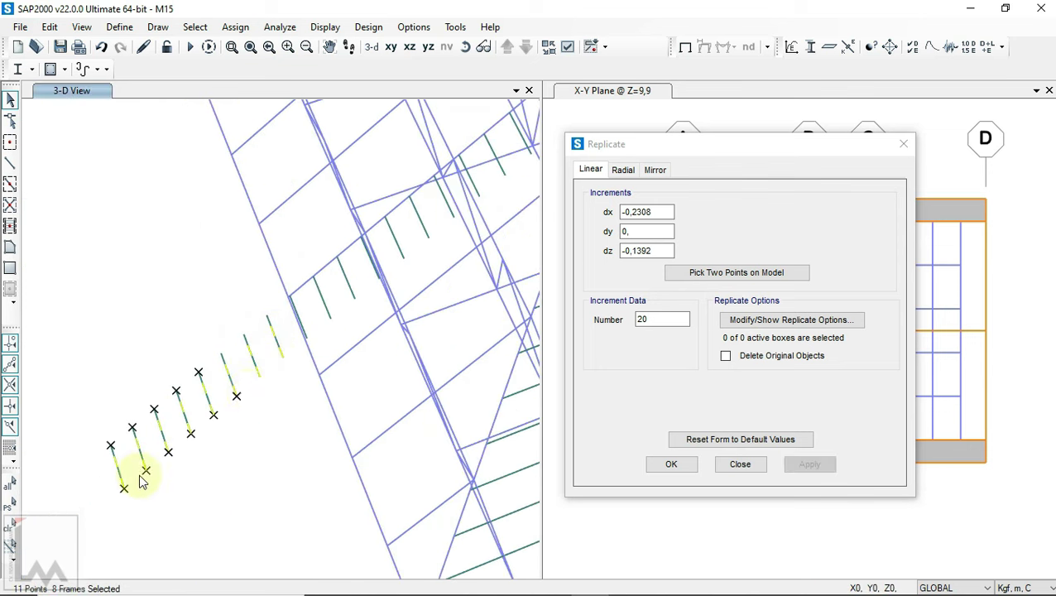
pyautogui.click(194, 336)
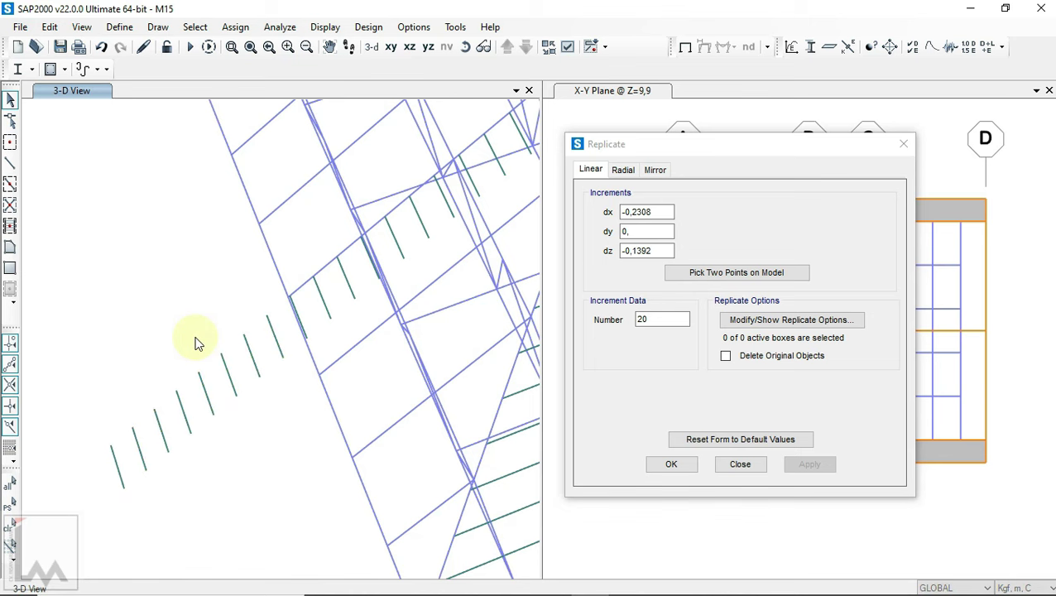
pyautogui.press('Delete')
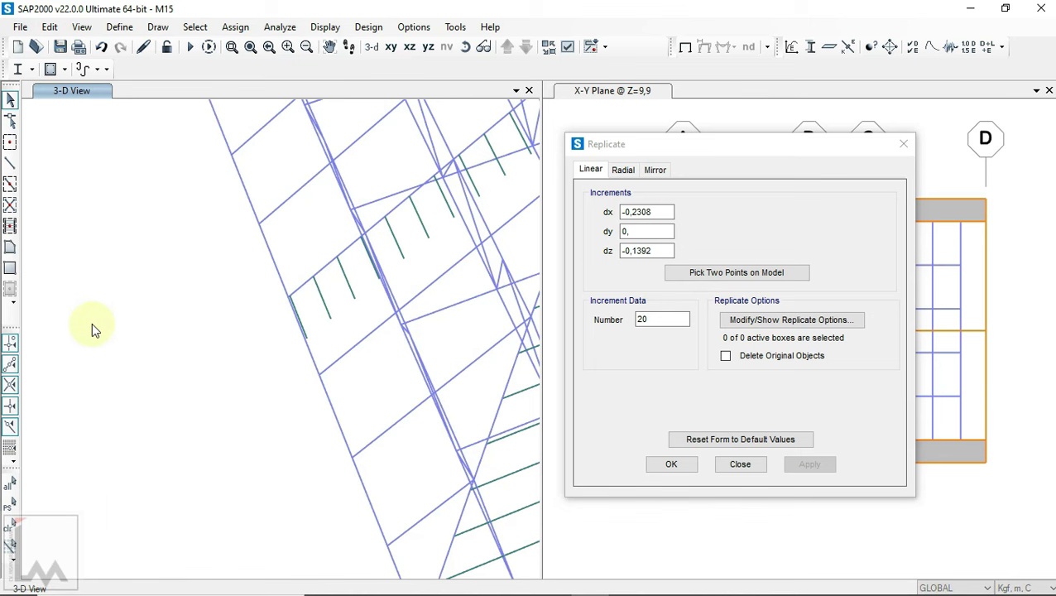
pyautogui.scroll(-5, 125, 336)
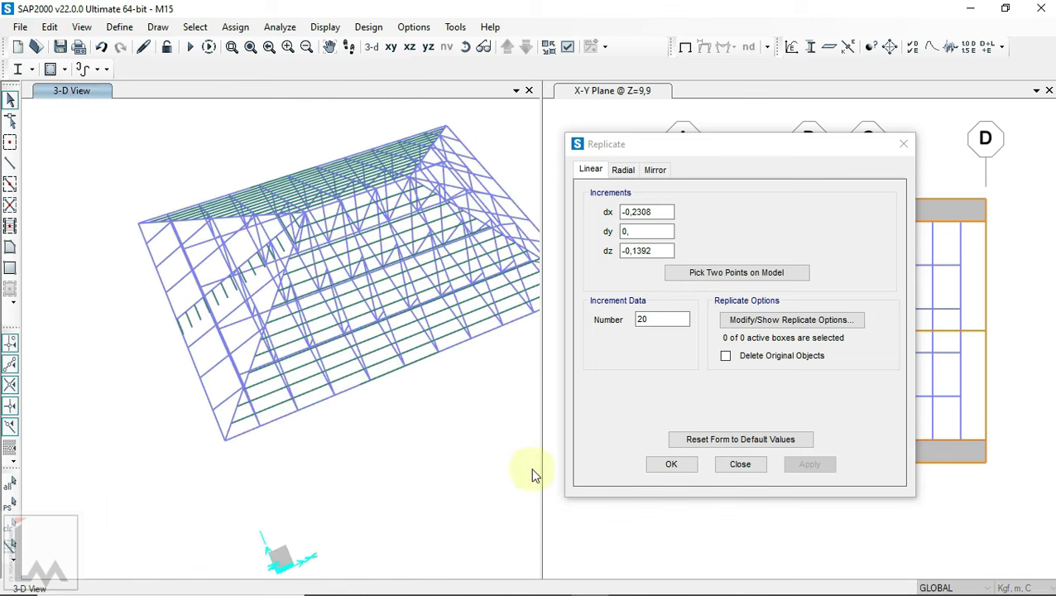
pyautogui.click(671, 464)
pyautogui.click(467, 48)
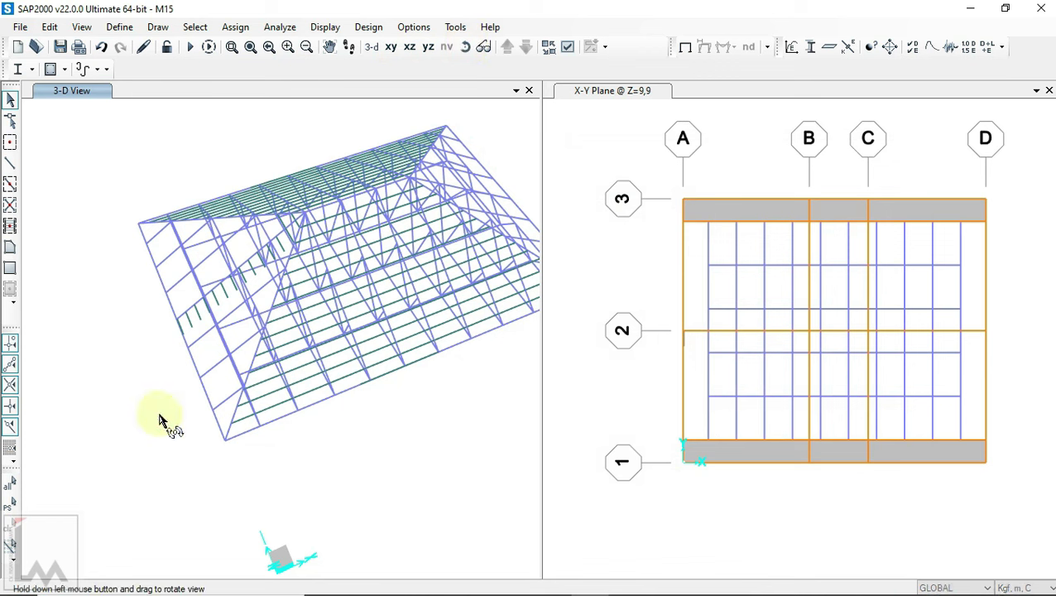
# - Select the short hip-slope purlins and the hip diagonal, then extend the purlins to meet it
pyautogui.moveTo(161, 423); pyautogui.dragTo(451, 480)
pyautogui.scroll(3, 316, 363)
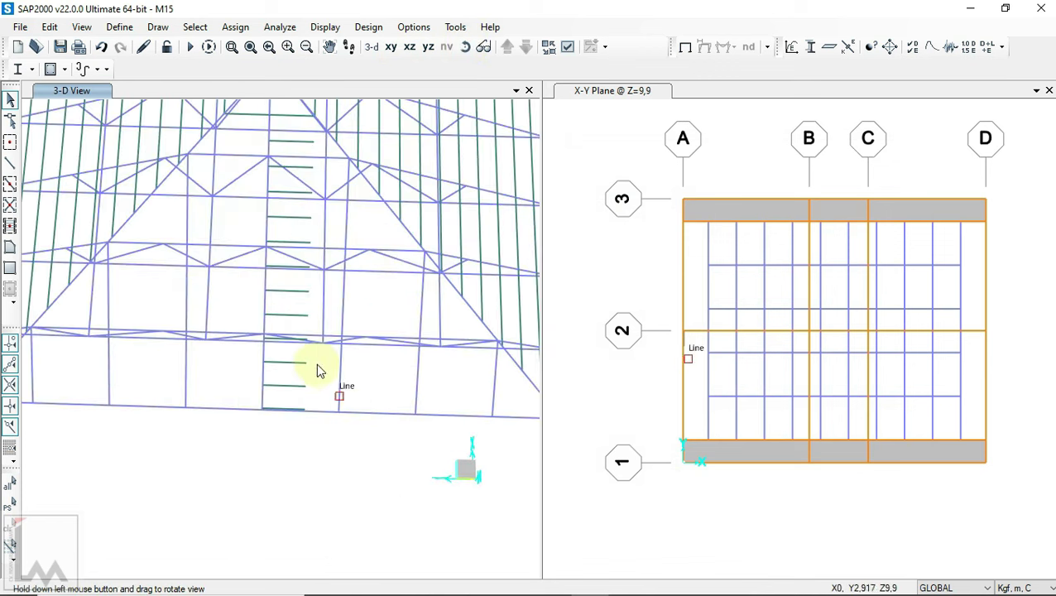
pyautogui.scroll(2, 316, 363)
pyautogui.moveTo(290, 269); pyautogui.dragTo(326, 488)
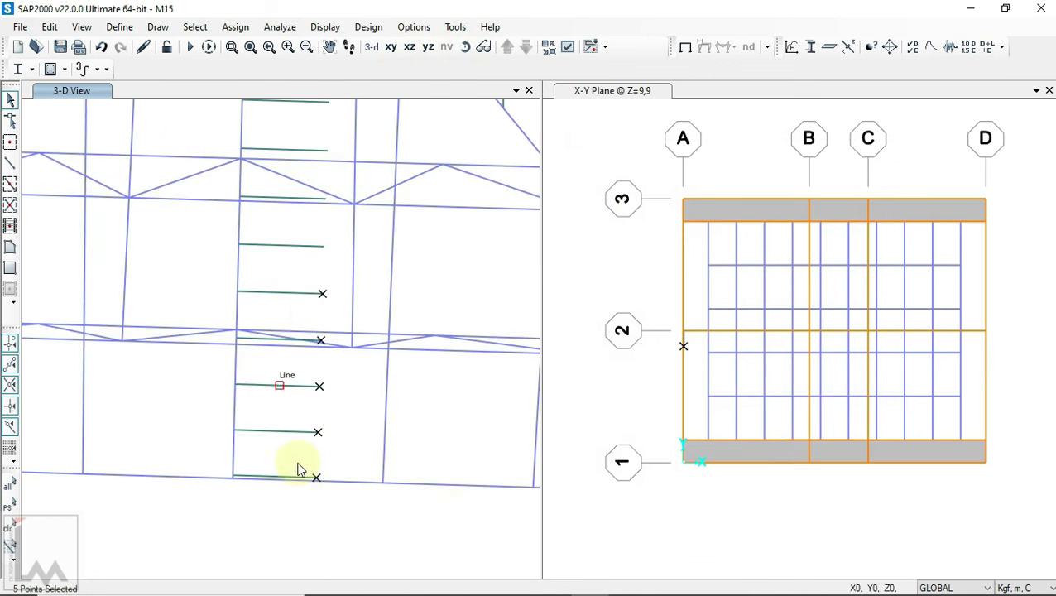
pyautogui.moveTo(279, 388); pyautogui.dragTo(273, 377)
pyautogui.scroll(2, 328, 455)
pyautogui.scroll(-2, 238, 453)
pyautogui.scroll(-2, 290, 389)
pyautogui.scroll(4, 267, 379)
pyautogui.moveTo(234, 160); pyautogui.dragTo(312, 291)
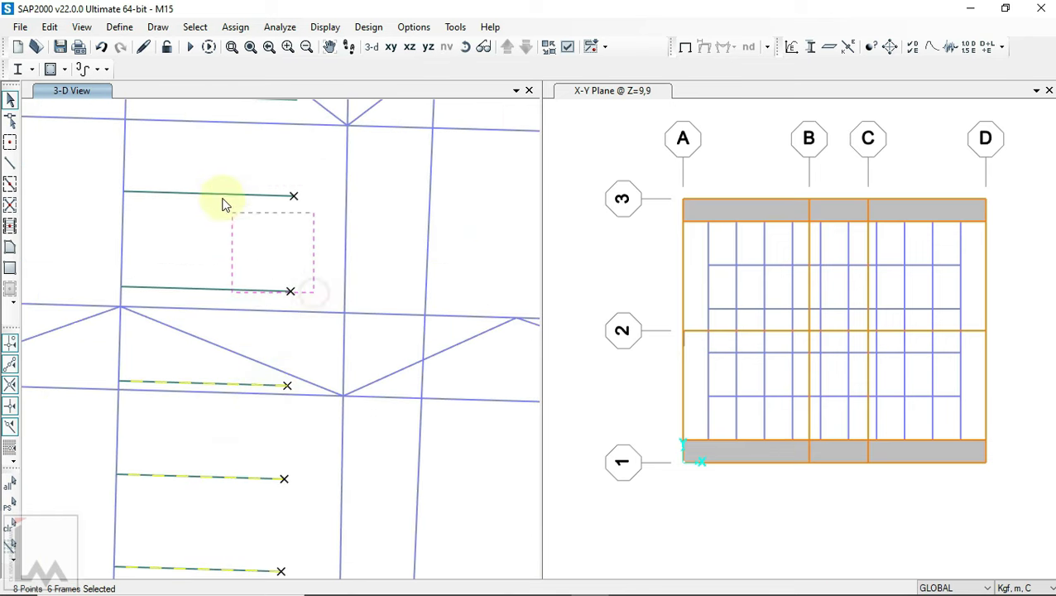
pyautogui.scroll(-2, 236, 222)
pyautogui.scroll(2, 285, 263)
pyautogui.click(272, 325)
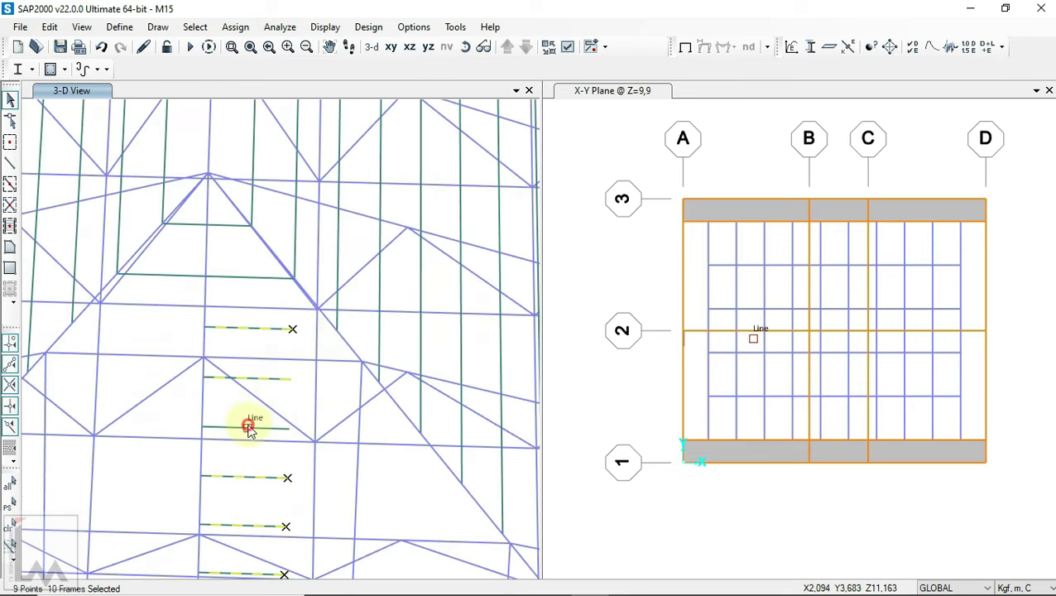
pyautogui.scroll(2, 257, 397)
pyautogui.click(267, 370)
pyautogui.scroll(-2, 243, 353)
pyautogui.scroll(1, 377, 400)
pyautogui.click(436, 473)
pyautogui.scroll(-1, 349, 377)
pyautogui.scroll(-1, 397, 422)
pyautogui.scroll(-1, 436, 462)
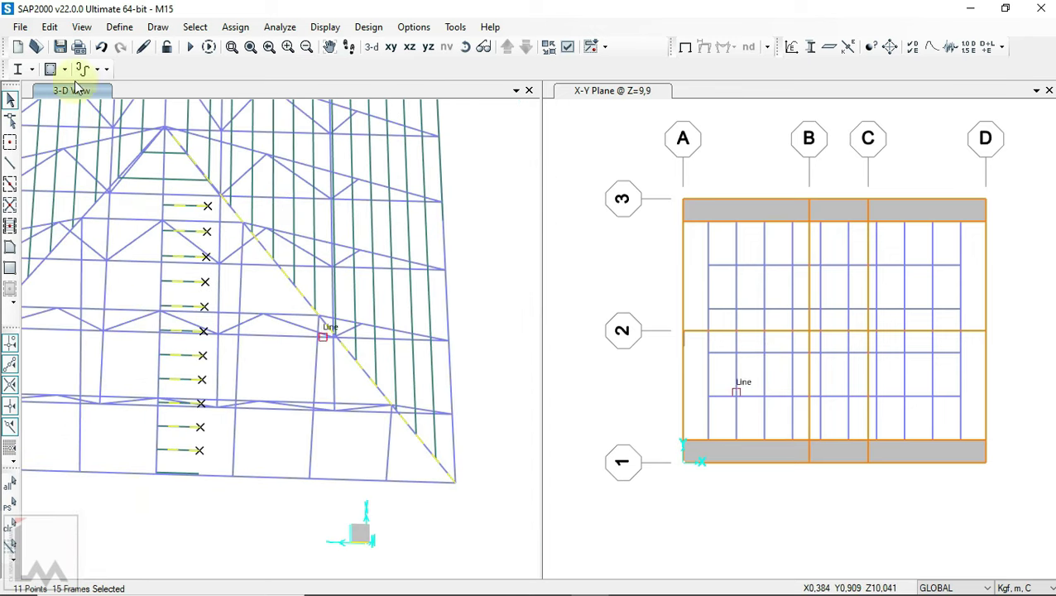
pyautogui.click(50, 27)
pyautogui.moveTo(85, 306)
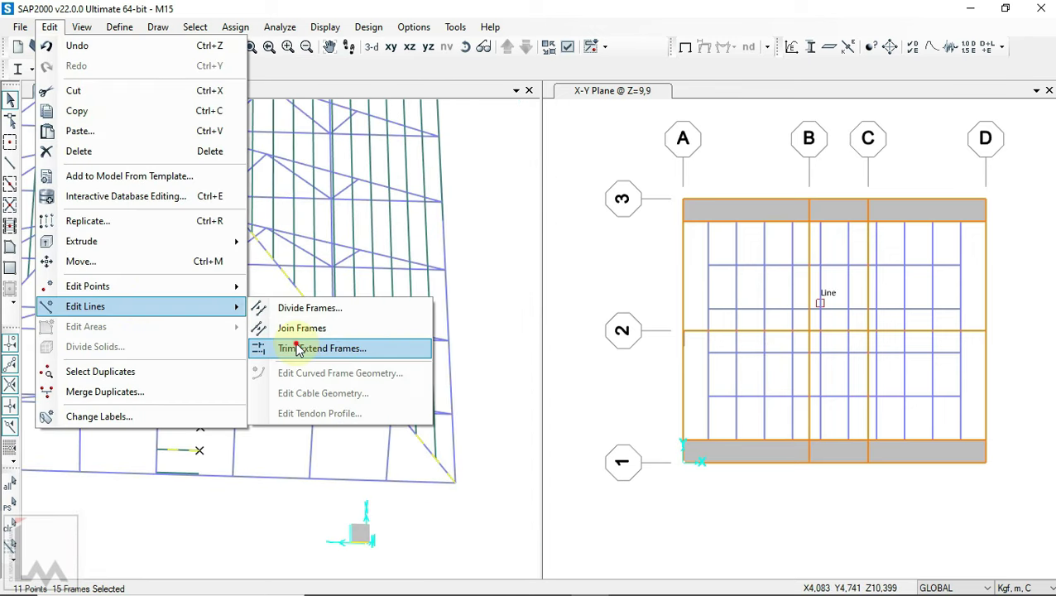
pyautogui.click(298, 349)
pyautogui.click(609, 339)
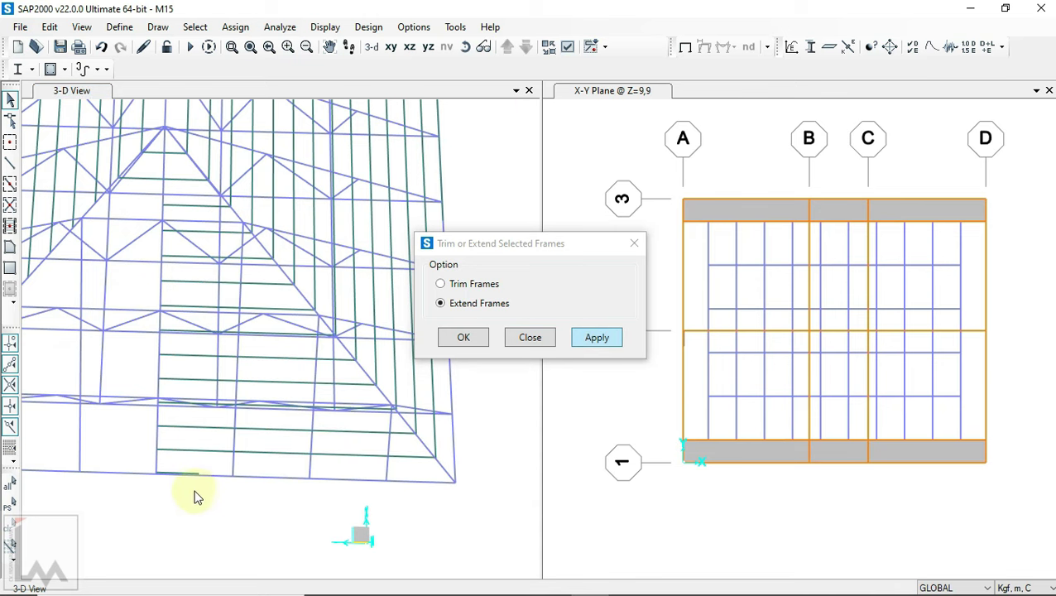
# - Delete the stray short green member left on the roof
pyautogui.scroll(3, 185, 478)
pyautogui.scroll(2, 185, 478)
pyautogui.click(193, 405)
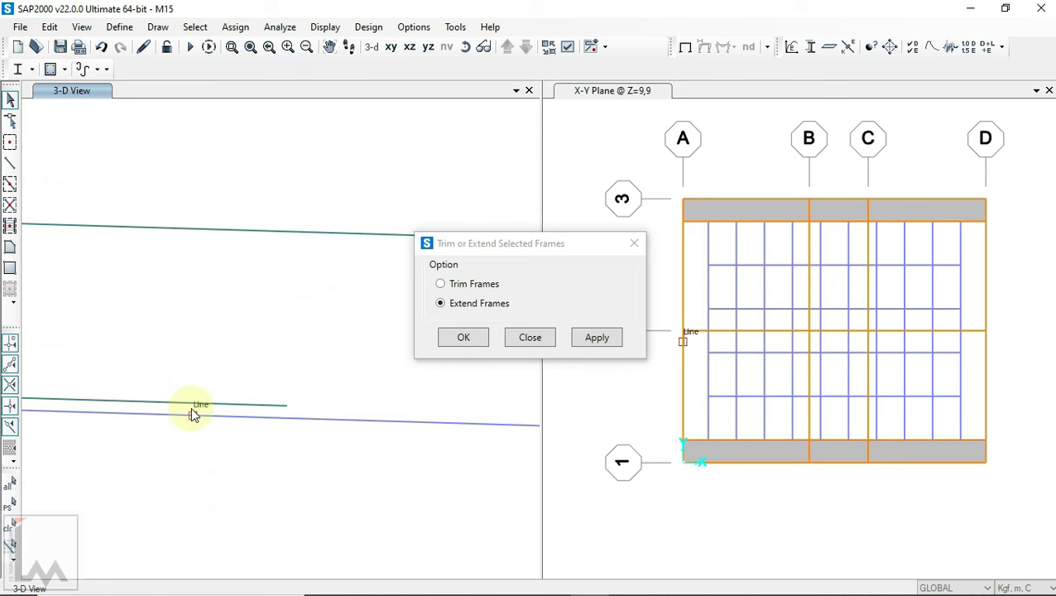
pyautogui.press('Delete')
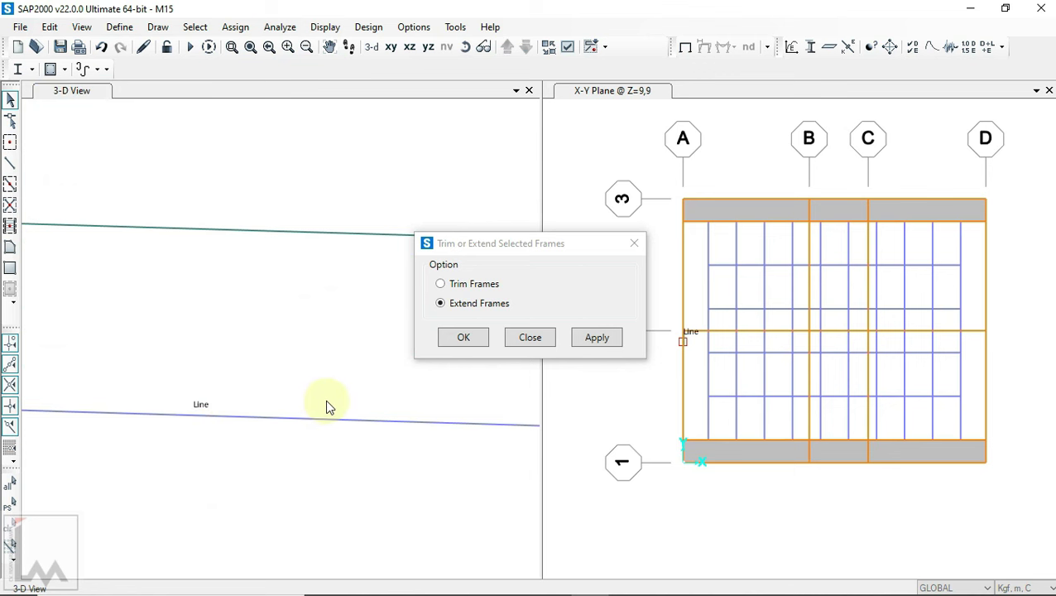
# - Extend the purlins on the other hip side to the two diagonal members, then close Trim/Extend
pyautogui.scroll(-1, 326, 399)
pyautogui.scroll(-2, 326, 406)
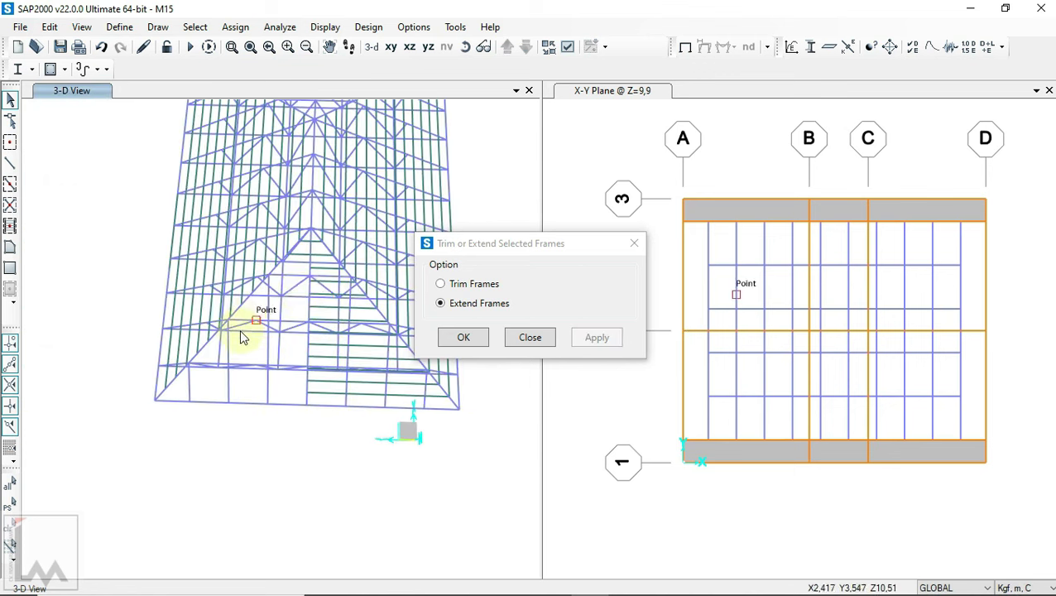
pyautogui.scroll(1, 281, 331)
pyautogui.scroll(1, 296, 351)
pyautogui.scroll(1, 330, 223)
pyautogui.scroll(1, 306, 229)
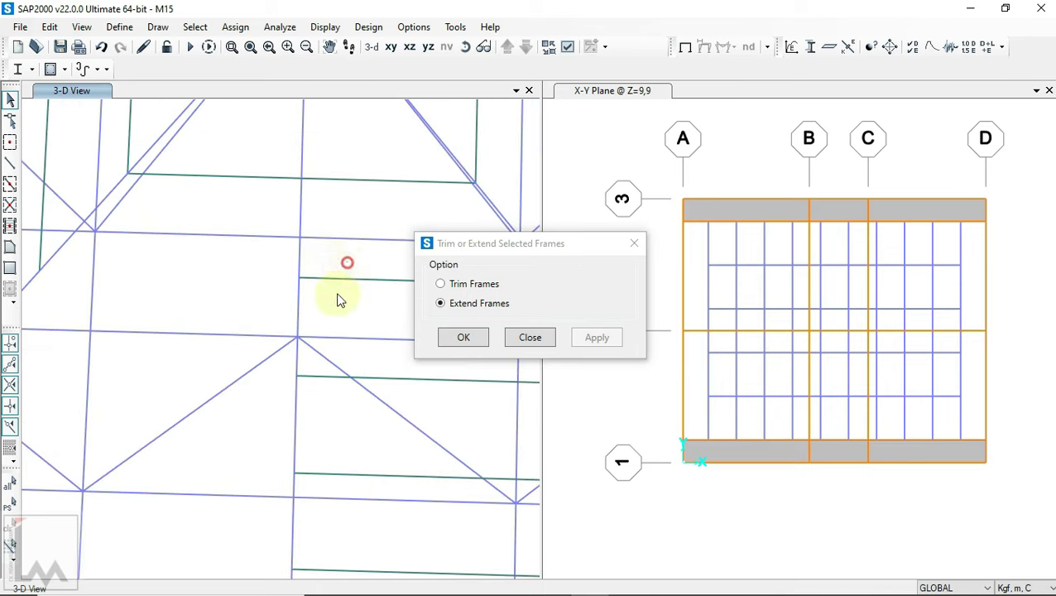
pyautogui.click(341, 278)
pyautogui.scroll(1, 285, 273)
pyautogui.scroll(2, 292, 323)
pyautogui.moveTo(325, 352); pyautogui.dragTo(208, 578)
pyautogui.scroll(-2, 259, 295)
pyautogui.scroll(1, 277, 314)
pyautogui.scroll(1, 242, 259)
pyautogui.scroll(1, 216, 269)
pyautogui.scroll(-1, 301, 368)
pyautogui.scroll(-1, 252, 378)
pyautogui.moveTo(302, 367)
pyautogui.mouseDown()
pyautogui.moveTo(252, 378)
pyautogui.moveTo(255, 294)
pyautogui.mouseUp()
pyautogui.scroll(1, 252, 379)
pyautogui.scroll(1, 254, 295)
pyautogui.scroll(-1, 207, 314)
pyautogui.scroll(1, 202, 259)
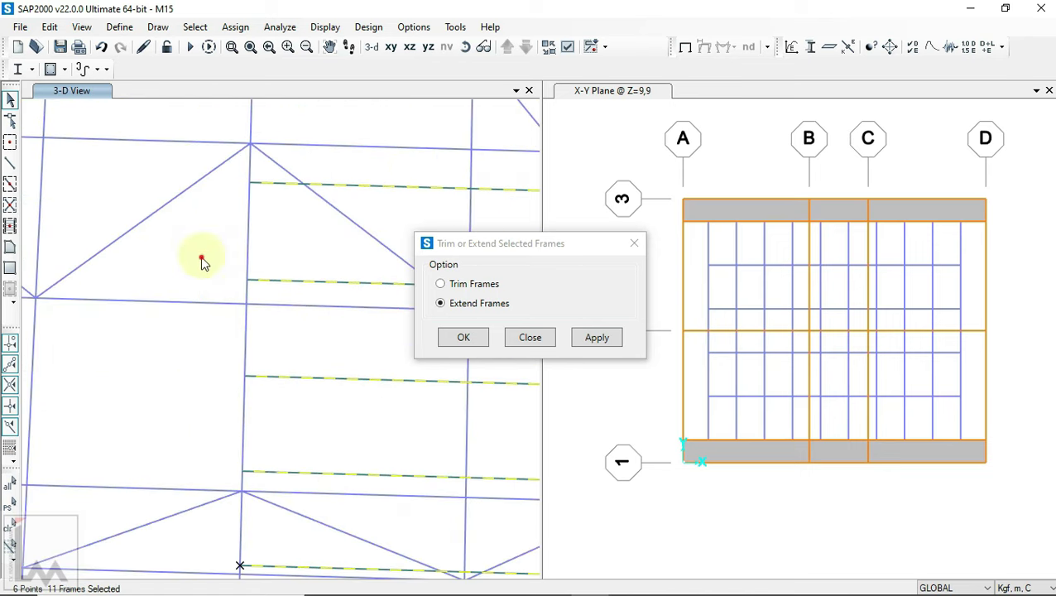
pyautogui.scroll(1, 275, 400)
pyautogui.scroll(-1, 229, 321)
pyautogui.scroll(-3, 229, 321)
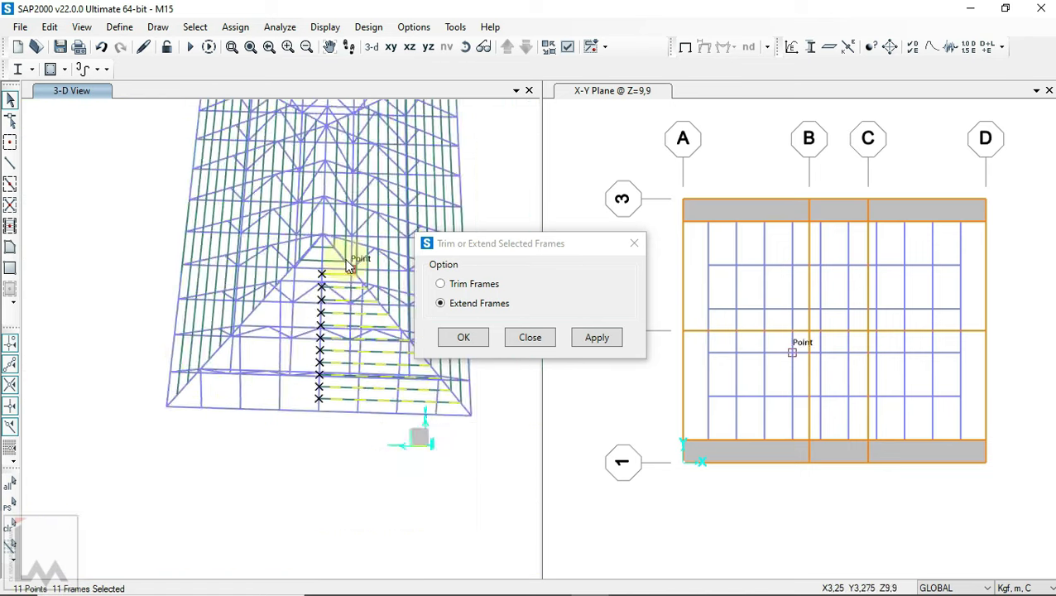
pyautogui.scroll(1, 349, 198)
pyautogui.click(195, 318)
pyautogui.scroll(1, 195, 317)
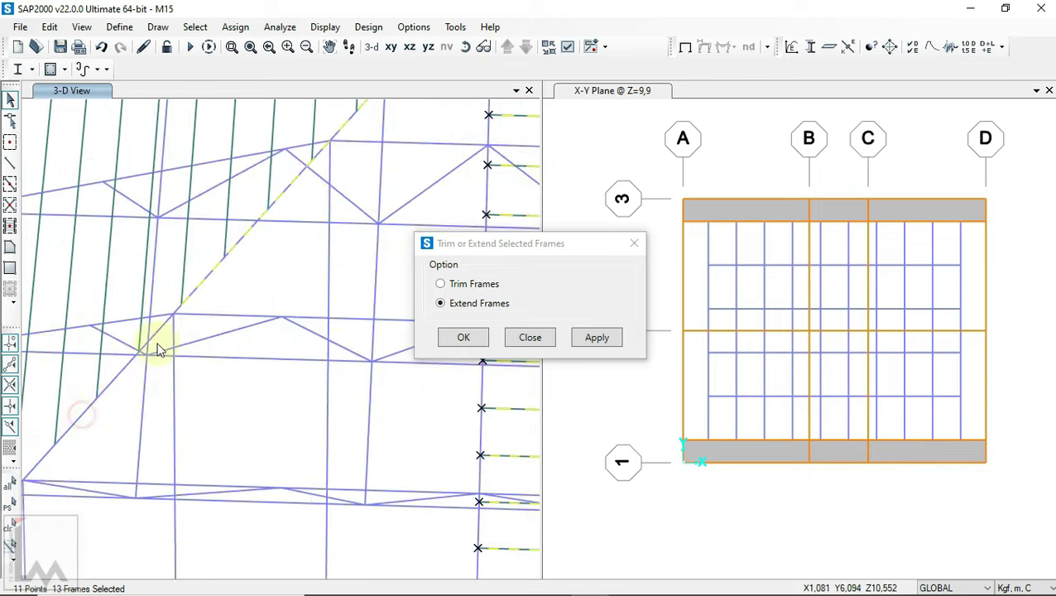
pyautogui.scroll(-1, 161, 352)
pyautogui.scroll(1, 124, 364)
pyautogui.click(87, 395)
pyautogui.scroll(-1, 87, 395)
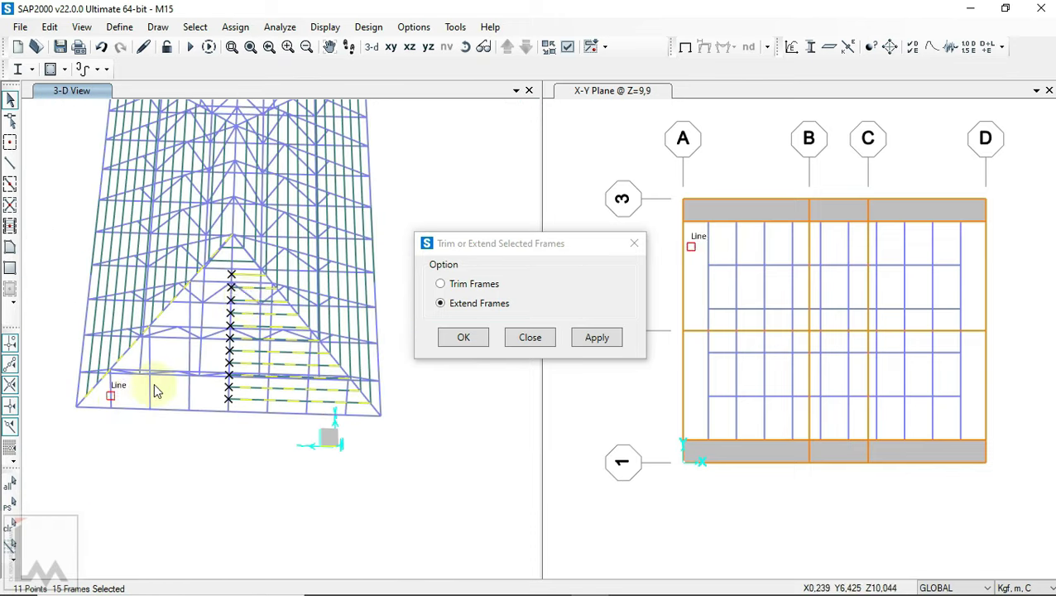
pyautogui.scroll(1, 244, 301)
pyautogui.click(597, 339)
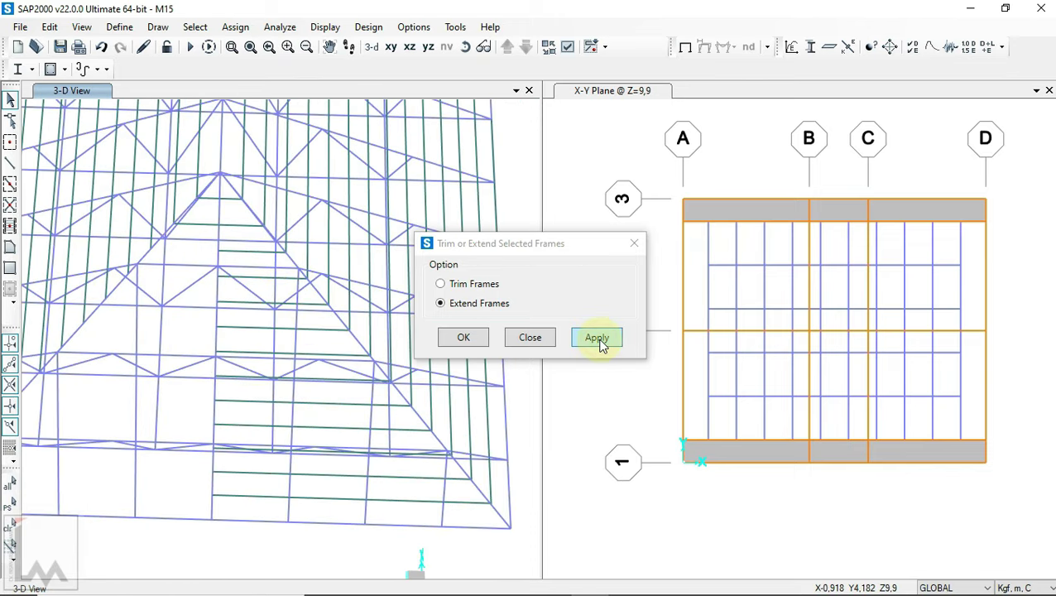
pyautogui.click(597, 339)
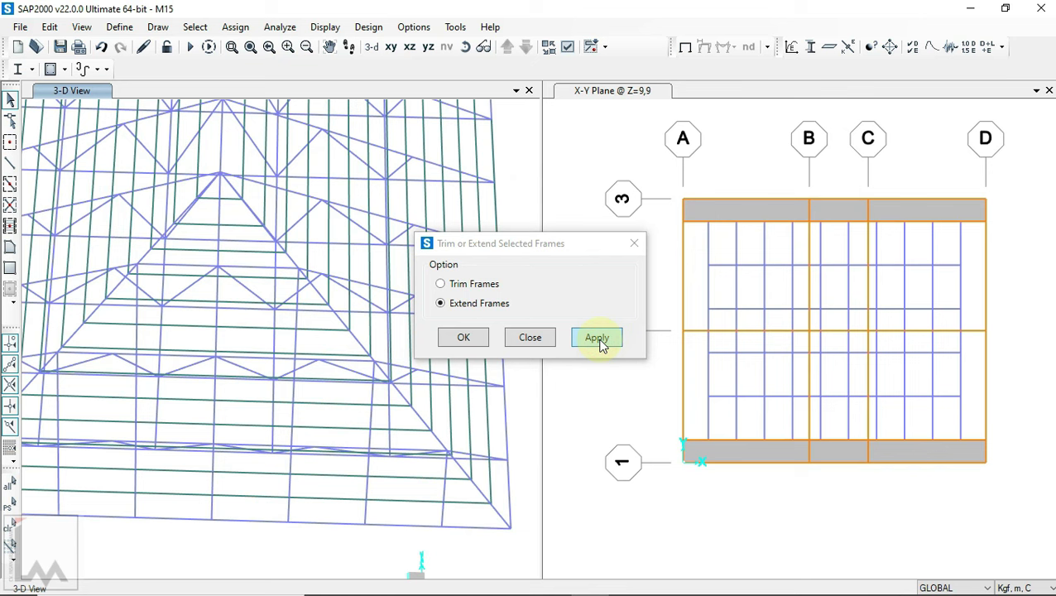
pyautogui.click(460, 338)
pyautogui.click(466, 47)
# - Select the 14 hip-slope purlins to be mirrored
pyautogui.moveTo(473, 438)
pyautogui.mouseDown()
pyautogui.moveTo(348, 412)
pyautogui.moveTo(183, 278)
pyautogui.moveTo(105, 310)
pyautogui.moveTo(172, 372)
pyautogui.mouseUp()
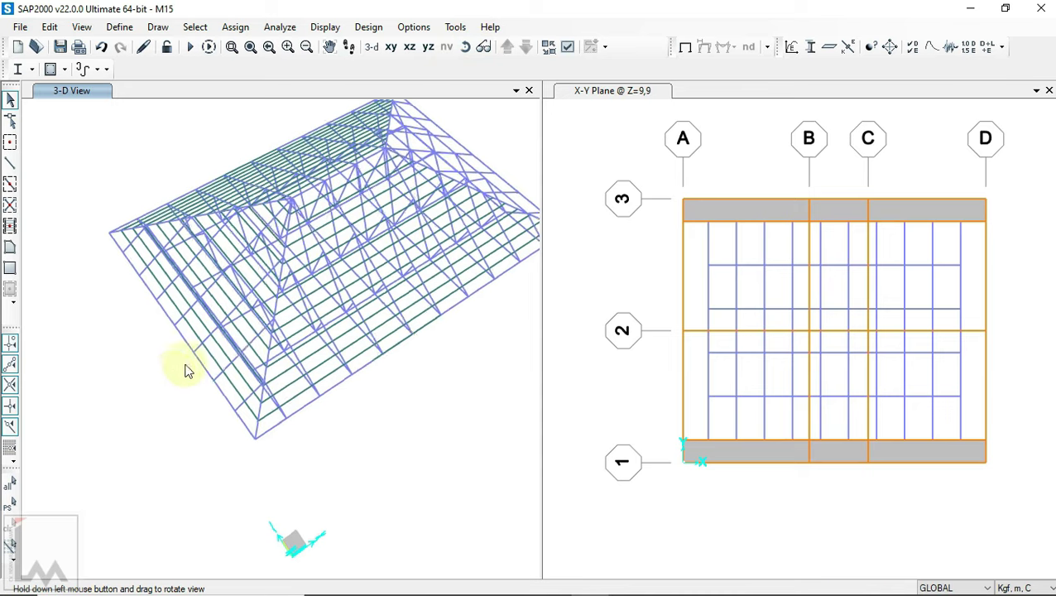
pyautogui.scroll(3, 182, 355)
pyautogui.click(215, 326)
pyautogui.scroll(3, 236, 314)
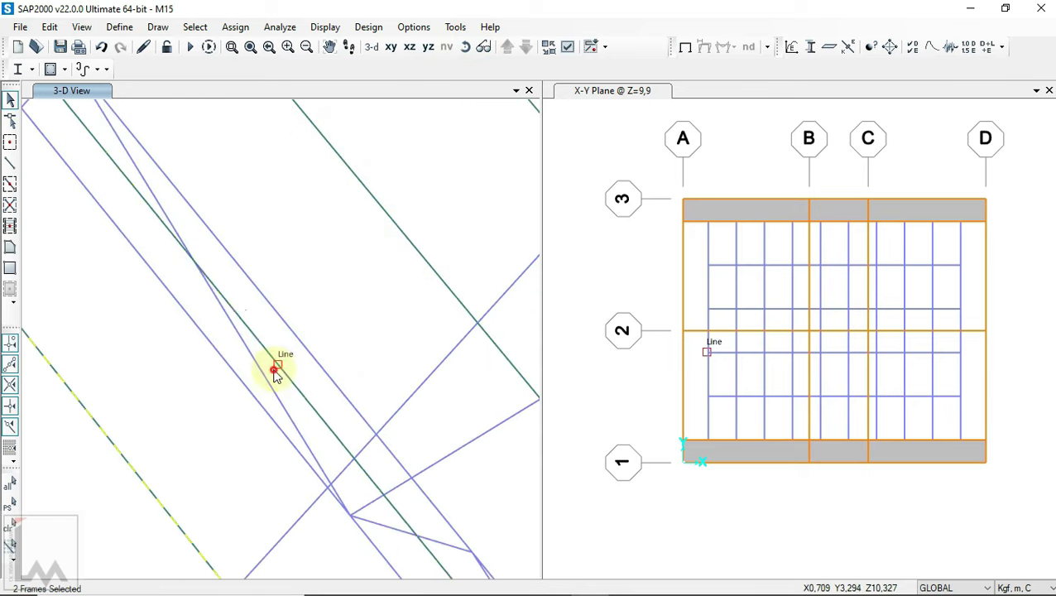
pyautogui.click(348, 235)
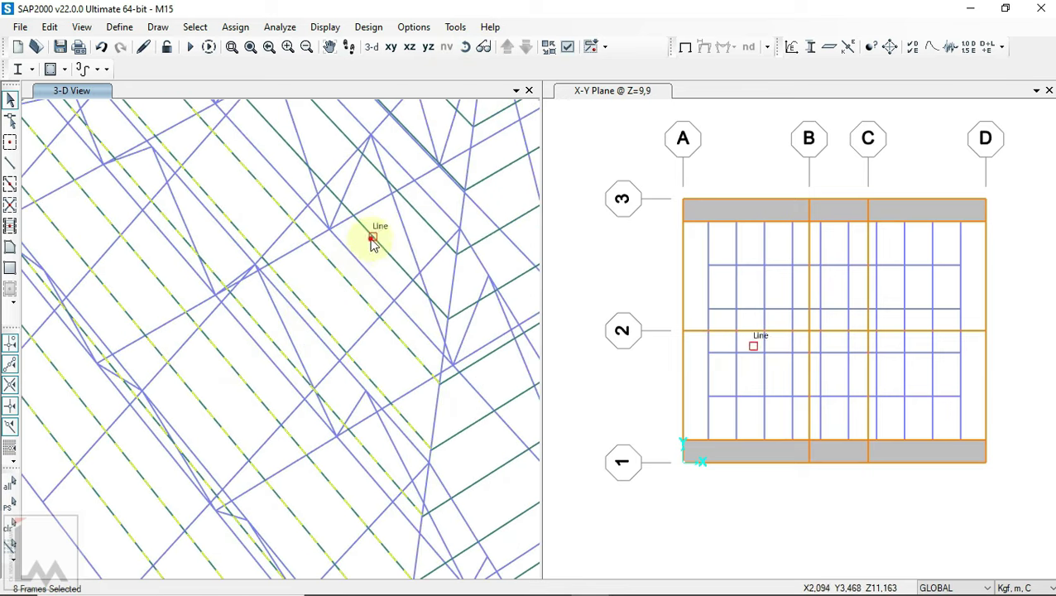
pyautogui.scroll(2, 365, 347)
pyautogui.click(361, 352)
pyautogui.scroll(3, 278, 193)
pyautogui.click(331, 217)
pyautogui.click(459, 306)
pyautogui.click(473, 221)
pyautogui.scroll(-5, 255, 278)
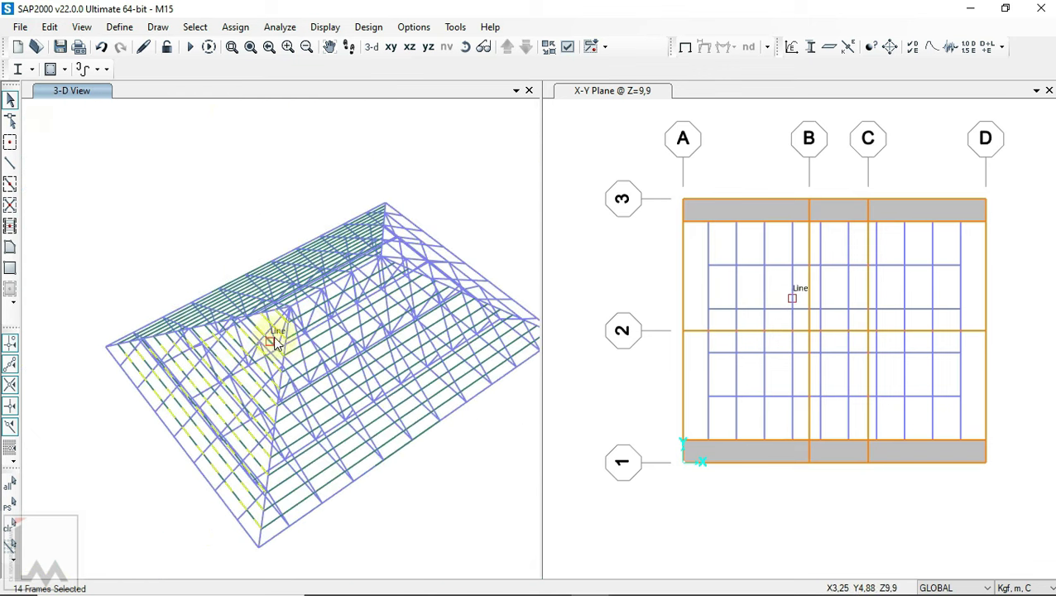
# - Set up a Mirror replication about a 3D Plane in the Replicate dialog
pyautogui.click(50, 26)
pyautogui.click(136, 220)
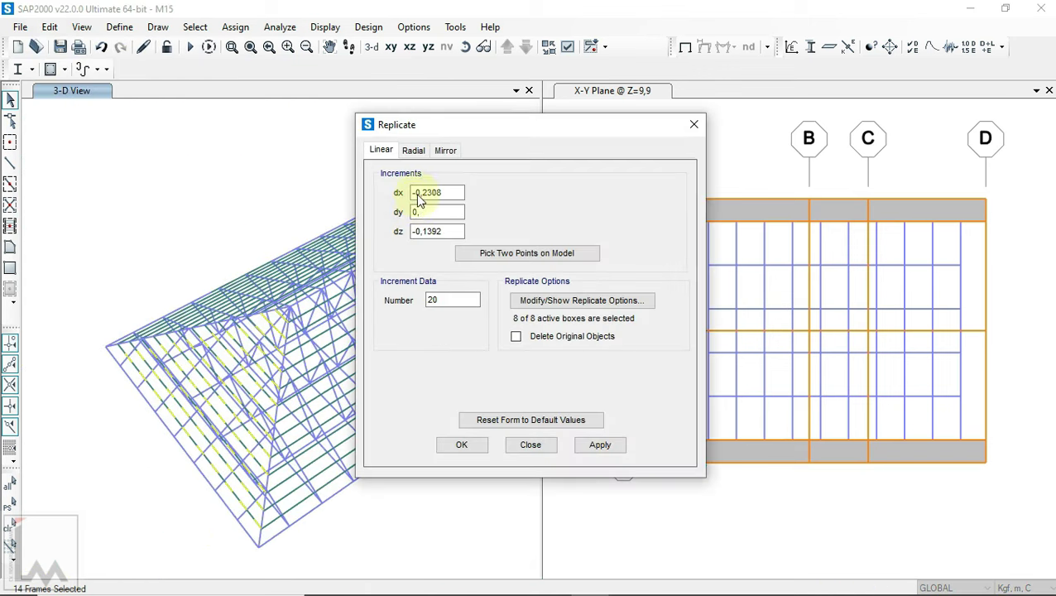
pyautogui.click(448, 151)
pyautogui.moveTo(451, 123); pyautogui.dragTo(718, 172)
pyautogui.click(917, 240)
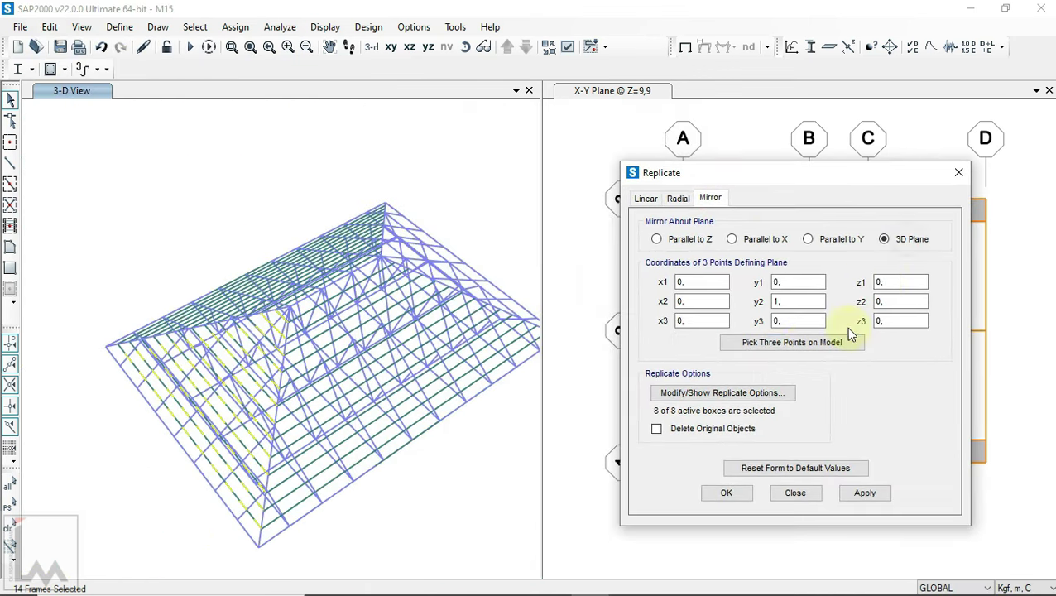
pyautogui.click(809, 344)
# - Define the mirror plane by three ridge points at x = 4.5 and mirror the purlins across
pyautogui.scroll(2, 248, 265)
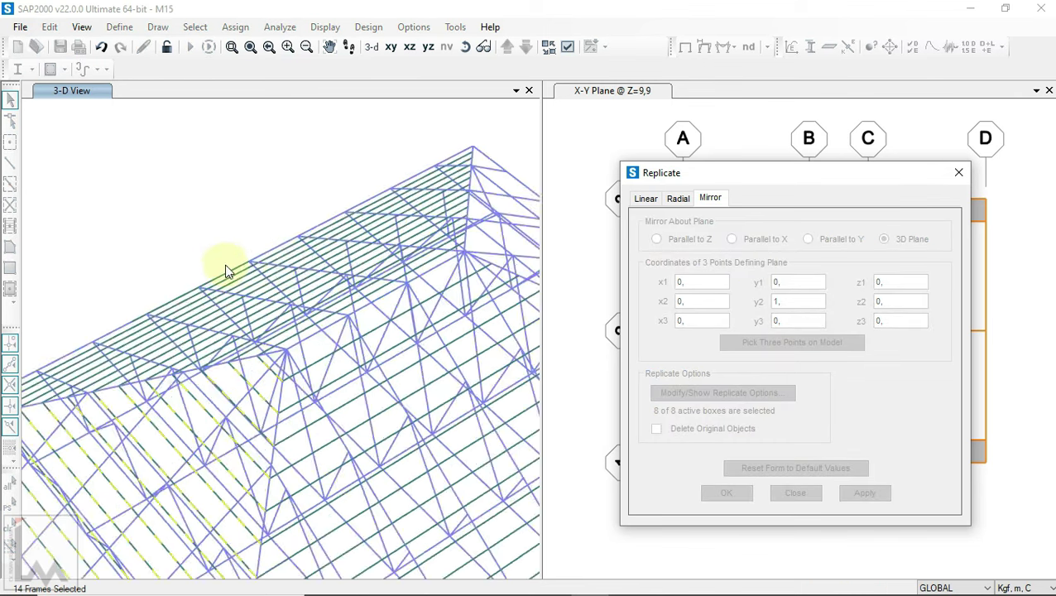
pyautogui.scroll(2, 223, 286)
pyautogui.scroll(2, 184, 281)
pyautogui.scroll(-2, 302, 318)
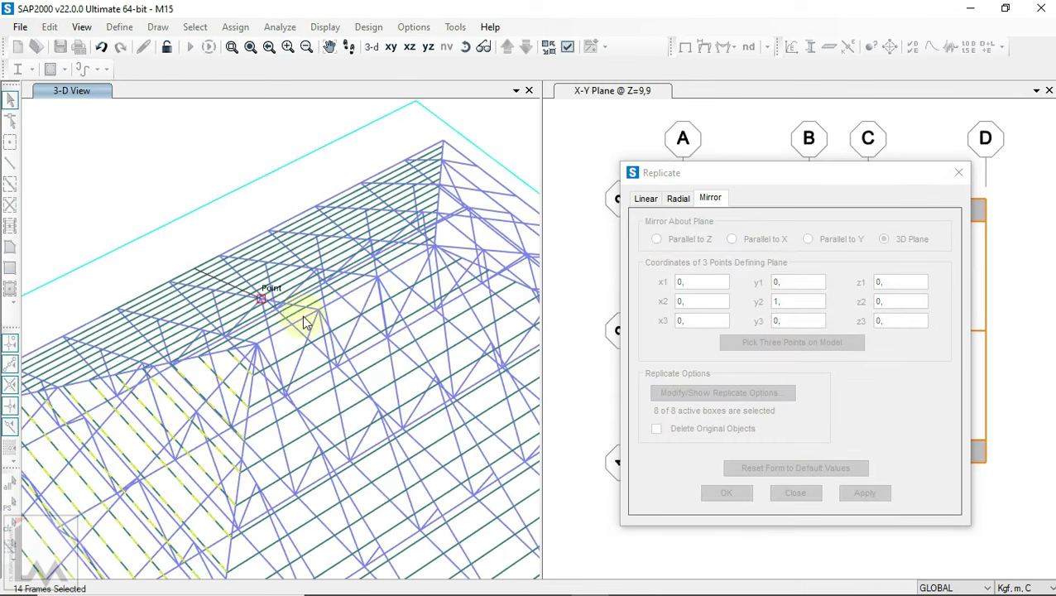
pyautogui.scroll(3, 353, 295)
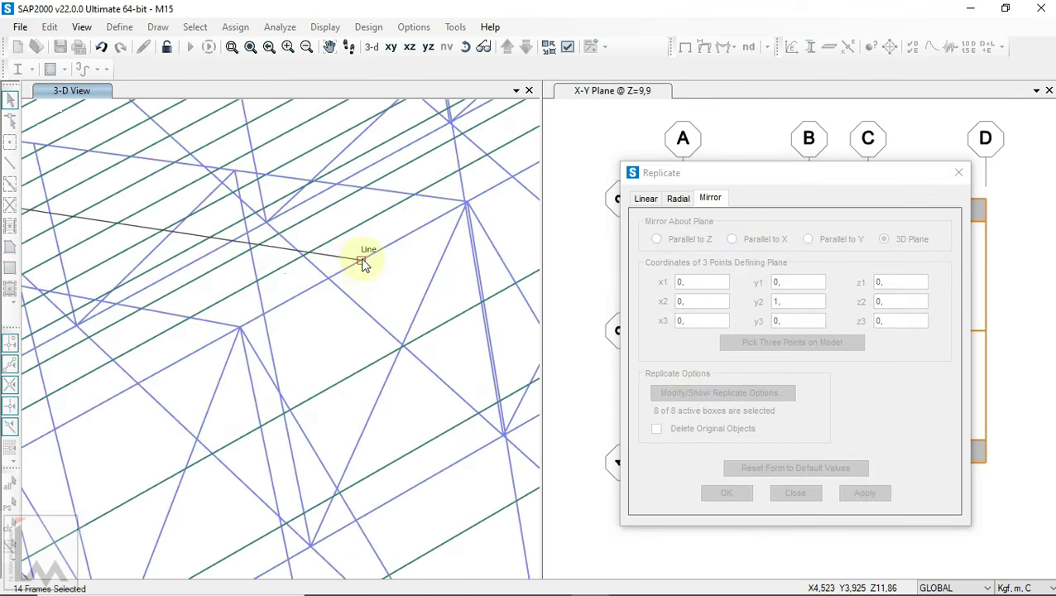
pyautogui.click(353, 263)
pyautogui.scroll(-3, 302, 273)
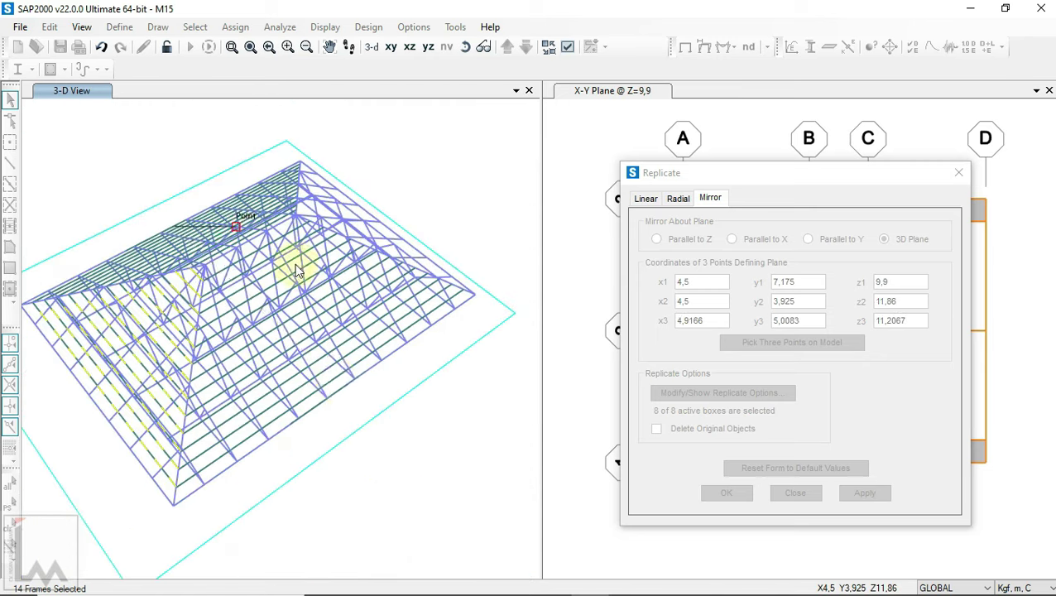
pyautogui.click(341, 388)
pyautogui.scroll(2, 341, 388)
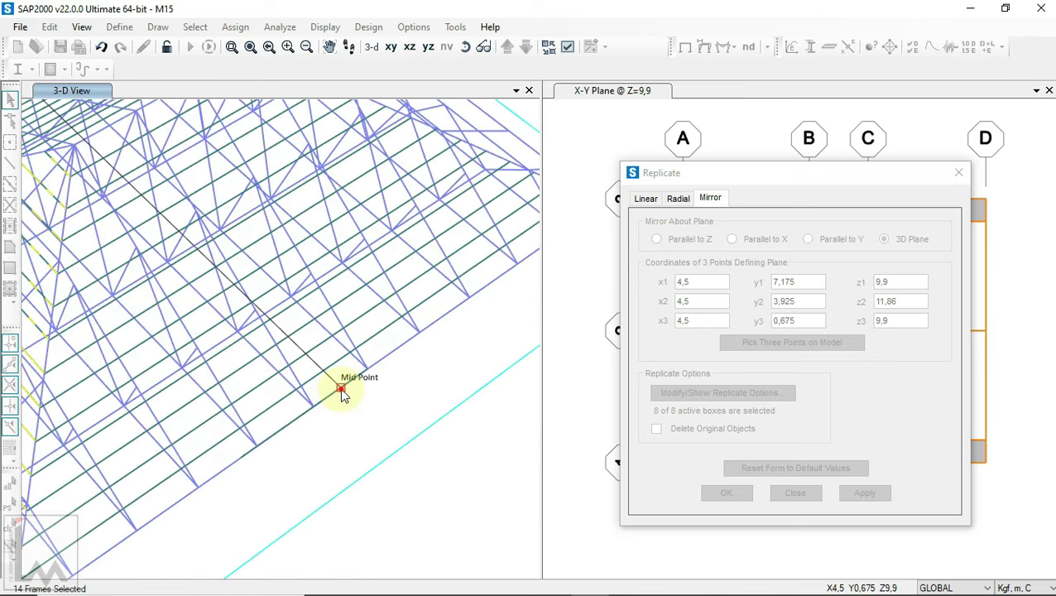
pyautogui.click(341, 388)
pyautogui.click(864, 493)
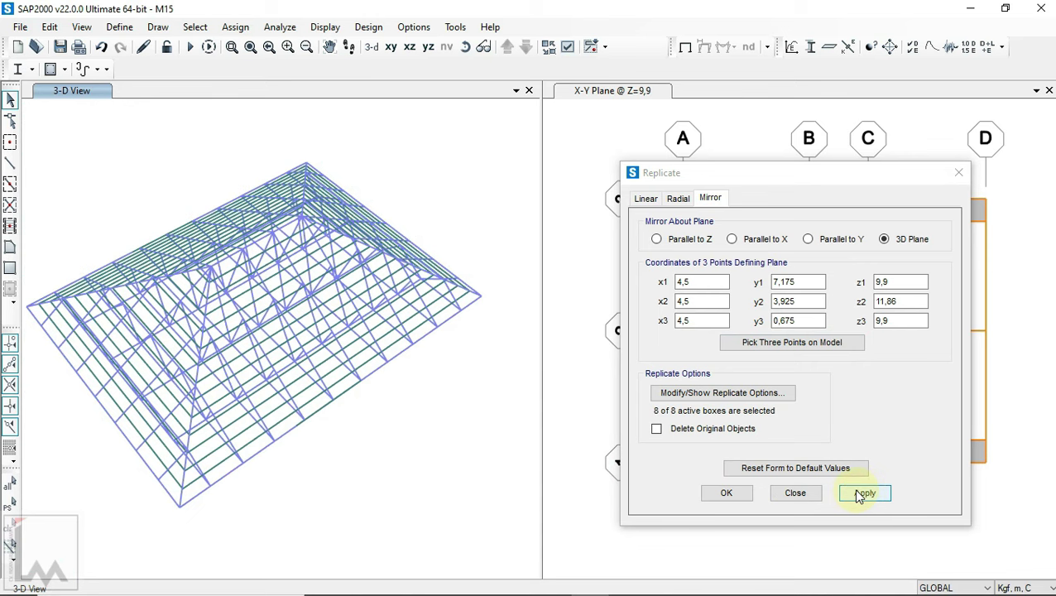
pyautogui.click(725, 494)
pyautogui.click(719, 492)
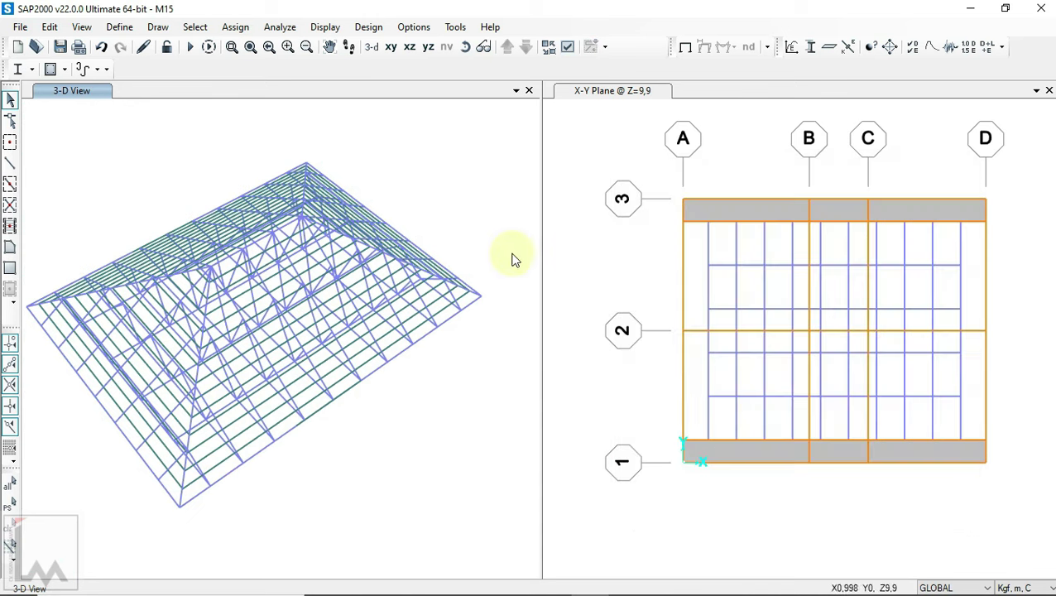
pyautogui.click(465, 46)
pyautogui.moveTo(510, 366)
pyautogui.mouseDown()
pyautogui.moveTo(181, 283)
pyautogui.moveTo(161, 165)
pyautogui.moveTo(278, 254)
pyautogui.moveTo(390, 263)
pyautogui.moveTo(406, 420)
pyautogui.moveTo(417, 298)
pyautogui.mouseUp()
pyautogui.scroll(5, 390, 264)
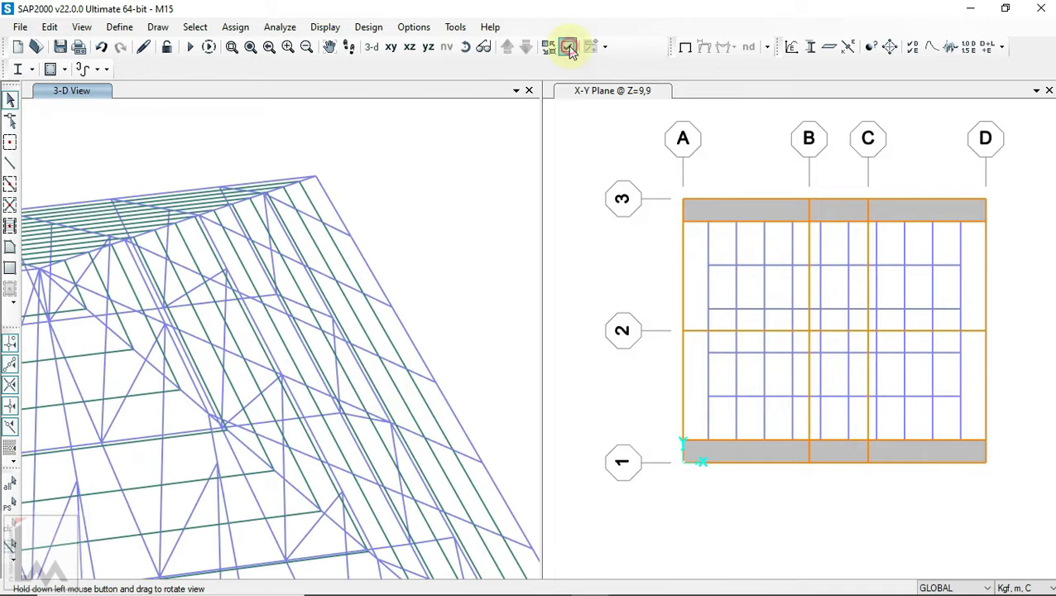
# - Switch the display View Type to Extrude and orbit to inspect the extruded roof members
pyautogui.click(570, 47)
pyautogui.click(488, 100)
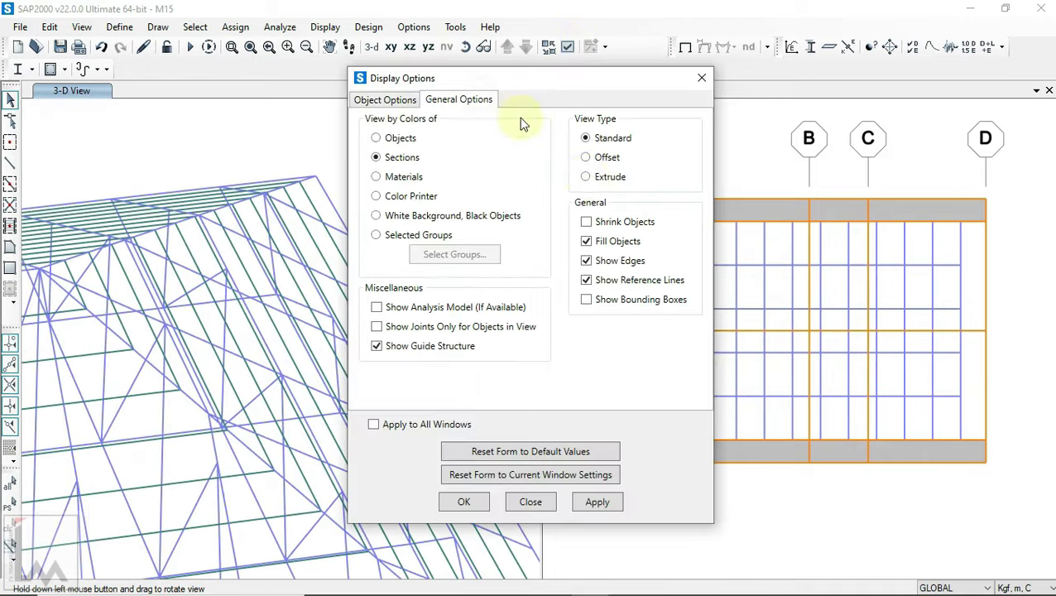
pyautogui.click(469, 502)
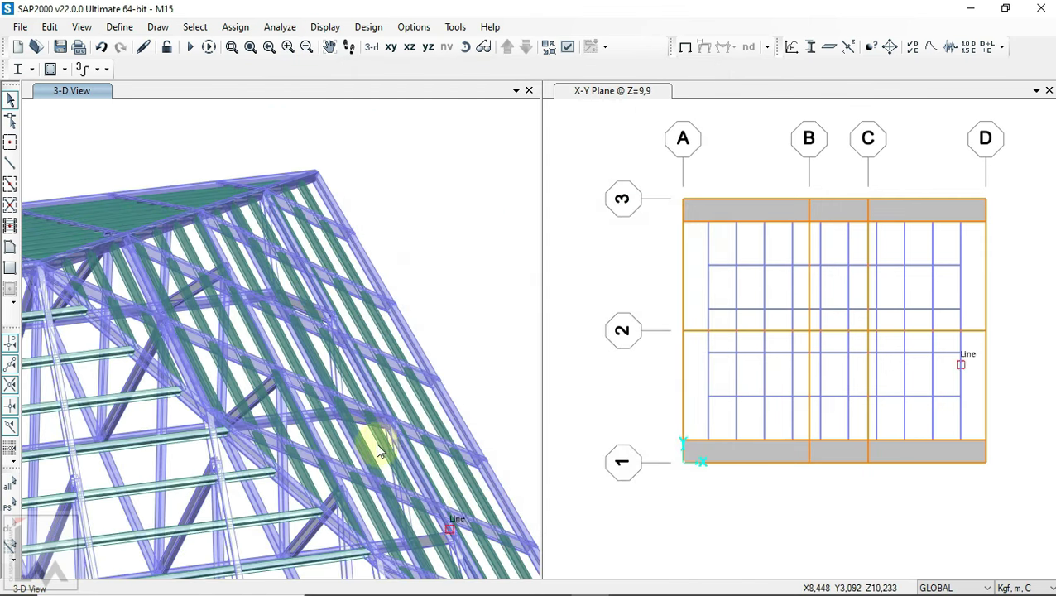
pyautogui.click(469, 52)
pyautogui.moveTo(377, 235)
pyautogui.mouseDown()
pyautogui.moveTo(342, 447)
pyautogui.moveTo(408, 305)
pyautogui.moveTo(350, 407)
pyautogui.mouseUp()
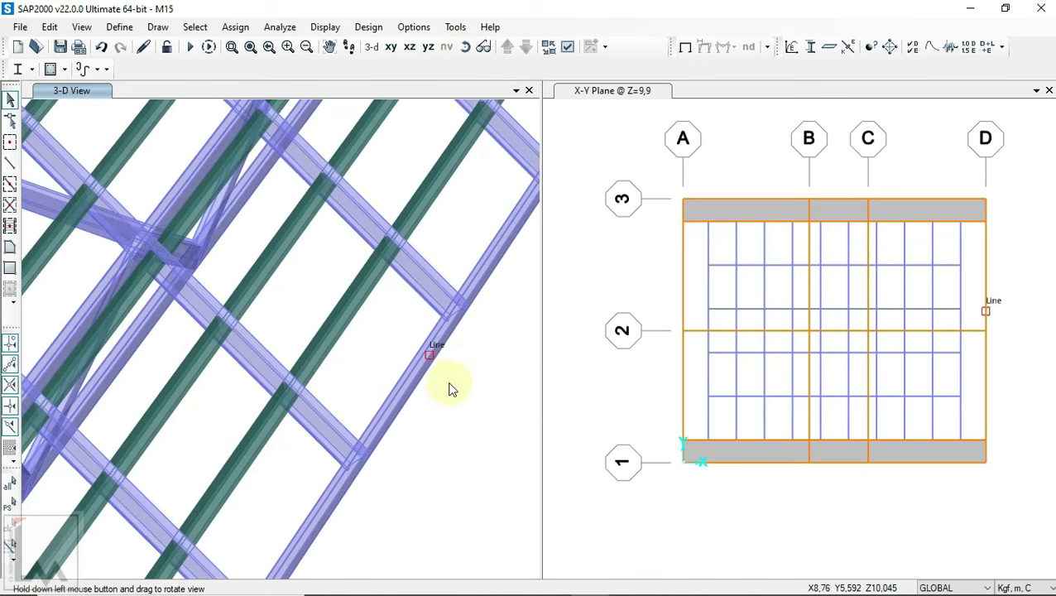
pyautogui.moveTo(455, 395)
pyautogui.mouseDown()
pyautogui.moveTo(538, 357)
pyautogui.moveTo(534, 264)
pyautogui.mouseUp()
pyautogui.scroll(5, 271, 389)
pyautogui.scroll(-3, 286, 414)
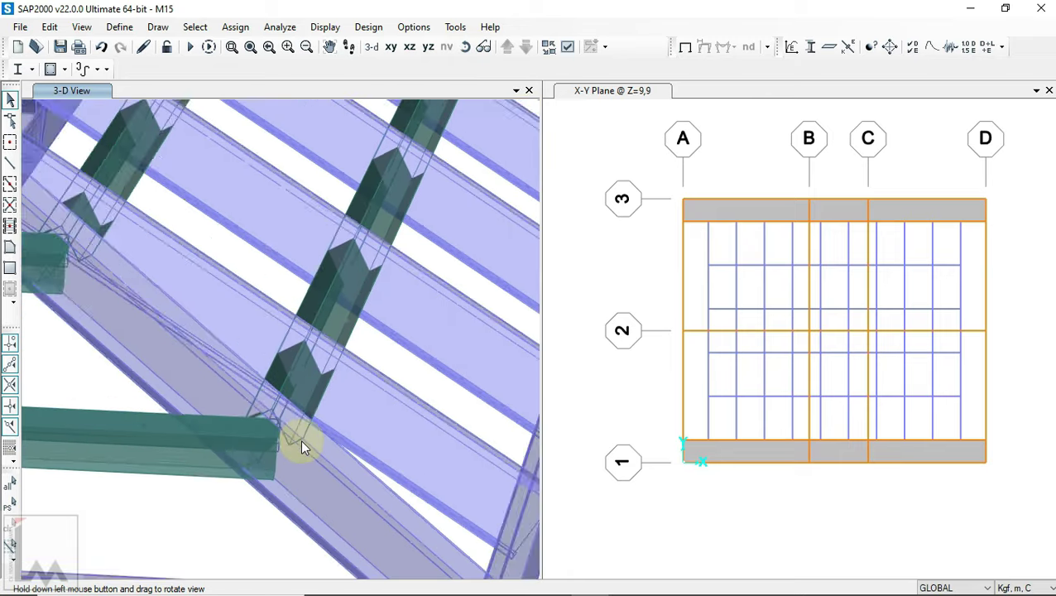
pyautogui.scroll(-3, 300, 438)
pyautogui.moveTo(435, 141); pyautogui.dragTo(394, 299)
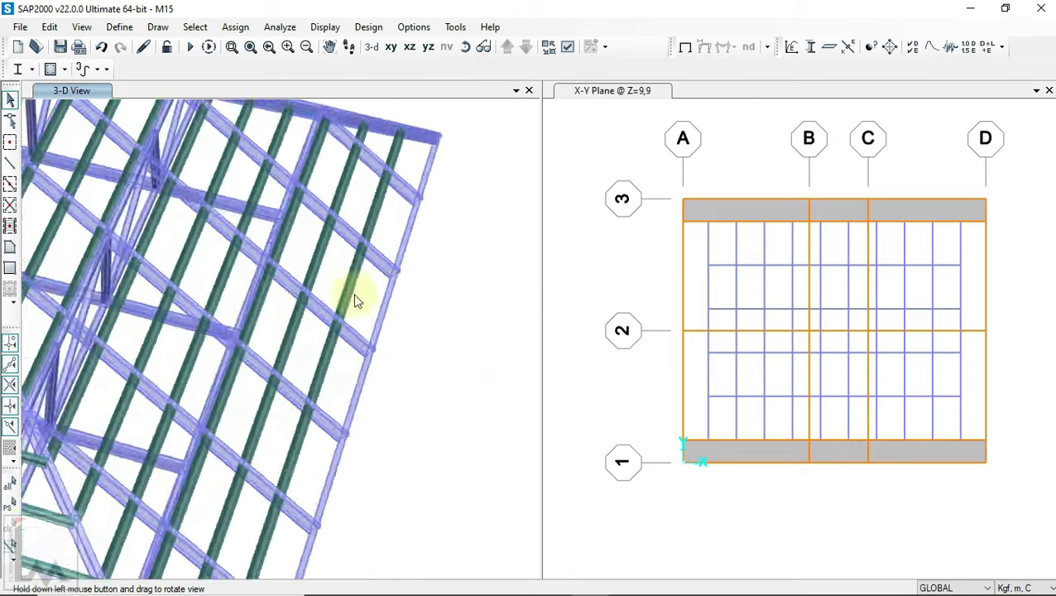
pyautogui.scroll(3, 335, 368)
pyautogui.scroll(2, 289, 397)
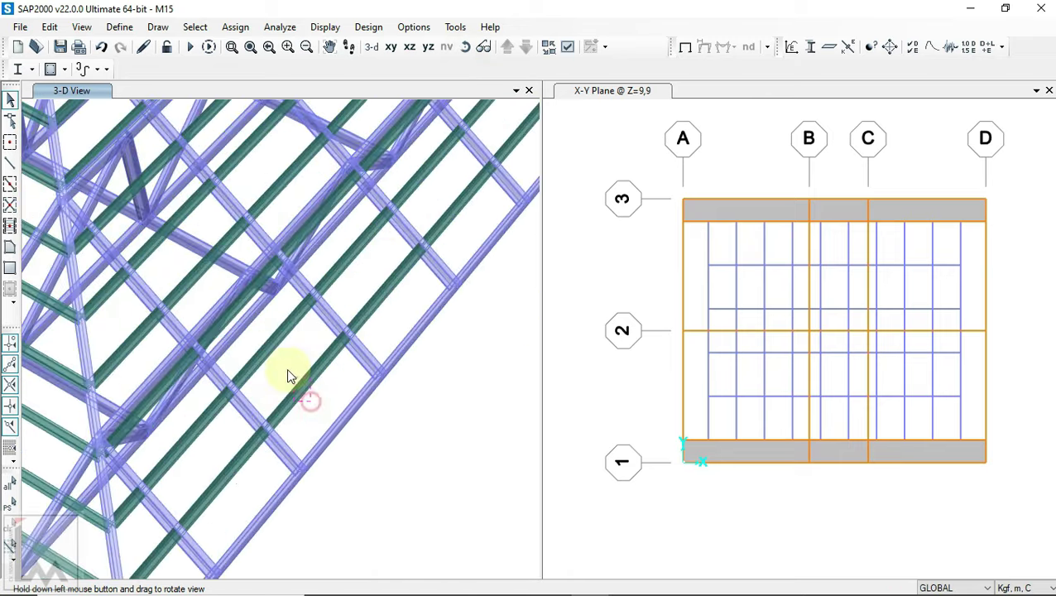
# - Select two purlins on the roof slope
pyautogui.click(276, 346)
pyautogui.click(356, 261)
pyautogui.scroll(-3, 270, 365)
pyautogui.scroll(5, 228, 341)
# - Select the 15 green roof purlins, orbiting the 3-D view to reach each one
pyautogui.moveTo(228, 341)
pyautogui.mouseDown()
pyautogui.moveTo(508, 407)
pyautogui.moveTo(504, 395)
pyautogui.mouseUp()
pyautogui.click(504, 396)
pyautogui.click(360, 316)
pyautogui.scroll(-3, 209, 453)
pyautogui.click(462, 47)
pyautogui.moveTo(372, 182)
pyautogui.mouseDown()
pyautogui.moveTo(309, 247)
pyautogui.moveTo(266, 384)
pyautogui.moveTo(214, 312)
pyautogui.mouseUp()
pyautogui.scroll(3, 175, 249)
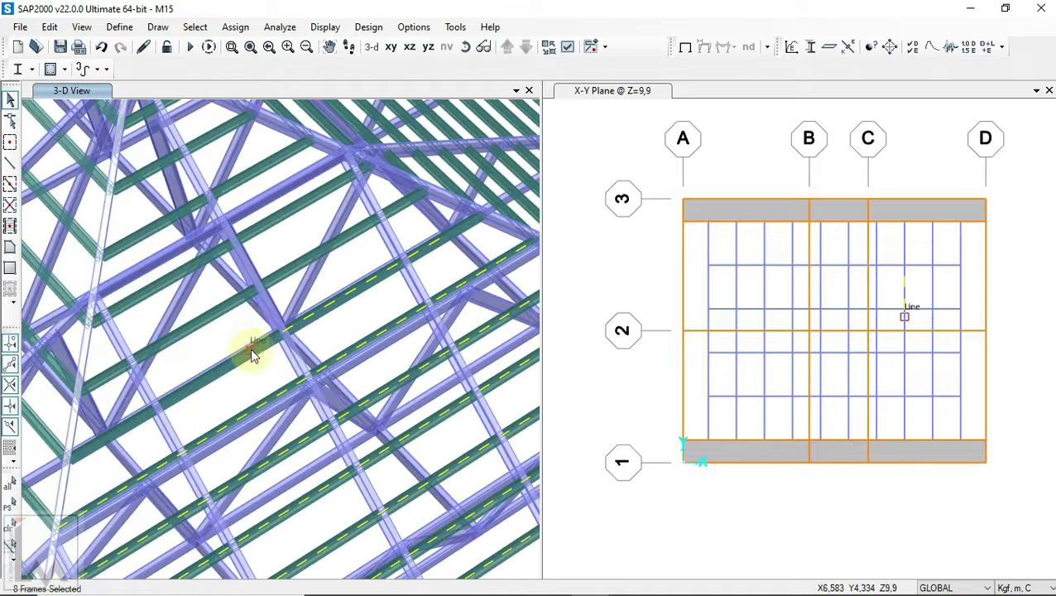
pyautogui.click(220, 314)
pyautogui.click(278, 219)
pyautogui.click(235, 160)
pyautogui.scroll(-2, 201, 184)
pyautogui.scroll(3, 201, 183)
pyautogui.click(201, 117)
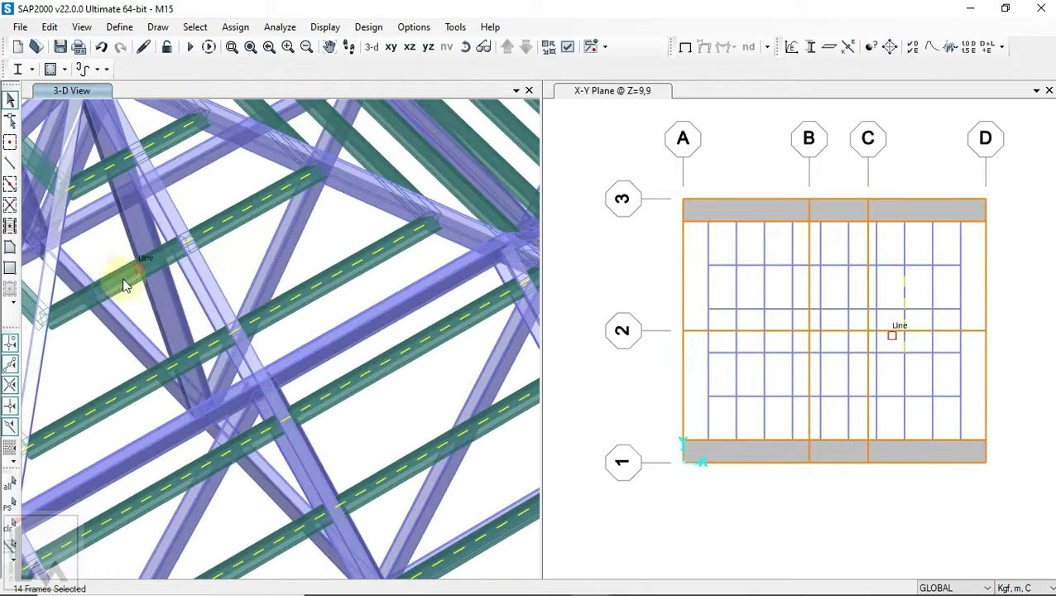
pyautogui.click(124, 277)
pyautogui.scroll(-2, 143, 245)
pyautogui.scroll(-1, 186, 247)
pyautogui.scroll(-2, 186, 247)
pyautogui.scroll(1, 359, 328)
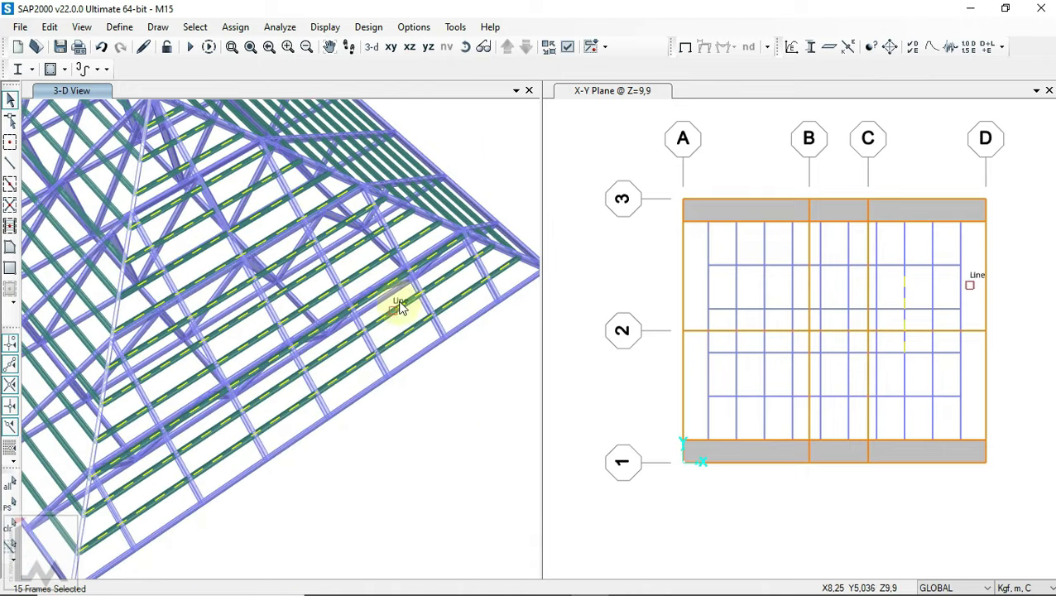
# - Apply a 60° frame local-axis rotation to the selected purlins
pyautogui.click(235, 26)
pyautogui.moveTo(258, 70)
pyautogui.click(495, 150)
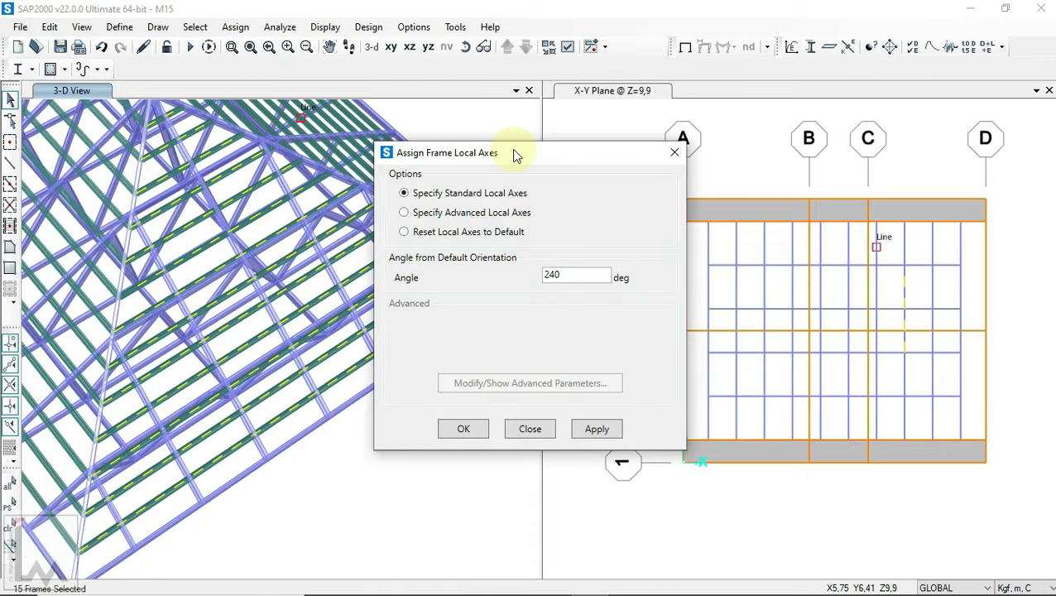
pyautogui.write('60')
pyautogui.click(595, 428)
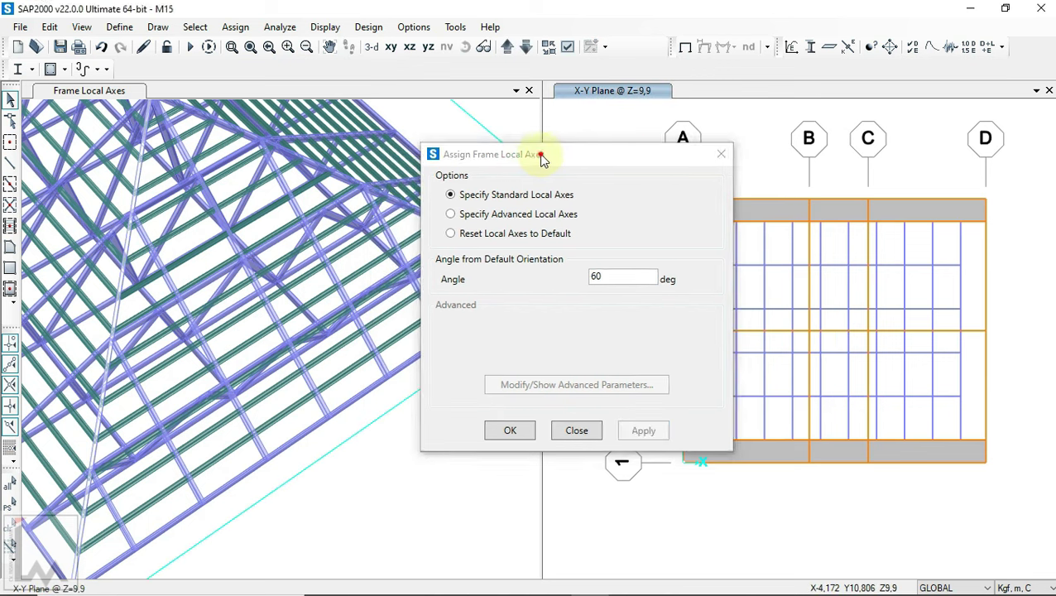
# - Orbit and zoom the 3-D view to inspect the purlins' new orientation
pyautogui.click(431, 400)
pyautogui.click(464, 47)
pyautogui.moveTo(334, 405)
pyautogui.mouseDown()
pyautogui.moveTo(273, 377)
pyautogui.moveTo(431, 313)
pyautogui.mouseUp()
pyautogui.scroll(3, 354, 323)
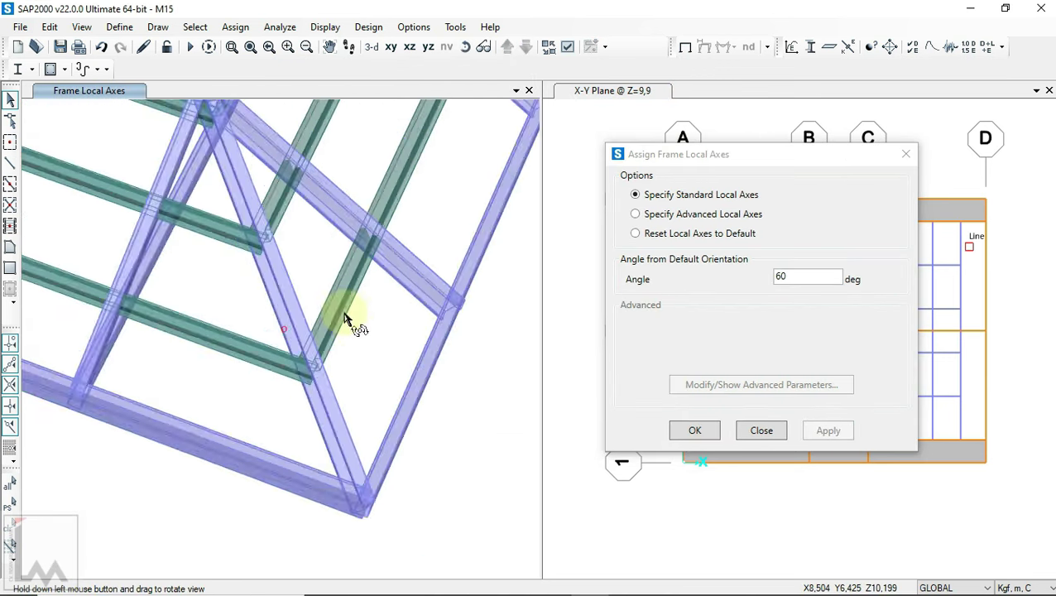
pyautogui.scroll(3, 378, 283)
pyautogui.scroll(3, 291, 422)
pyautogui.moveTo(275, 438)
pyautogui.mouseDown()
pyautogui.moveTo(232, 481)
pyautogui.moveTo(289, 370)
pyautogui.moveTo(263, 352)
pyautogui.mouseUp()
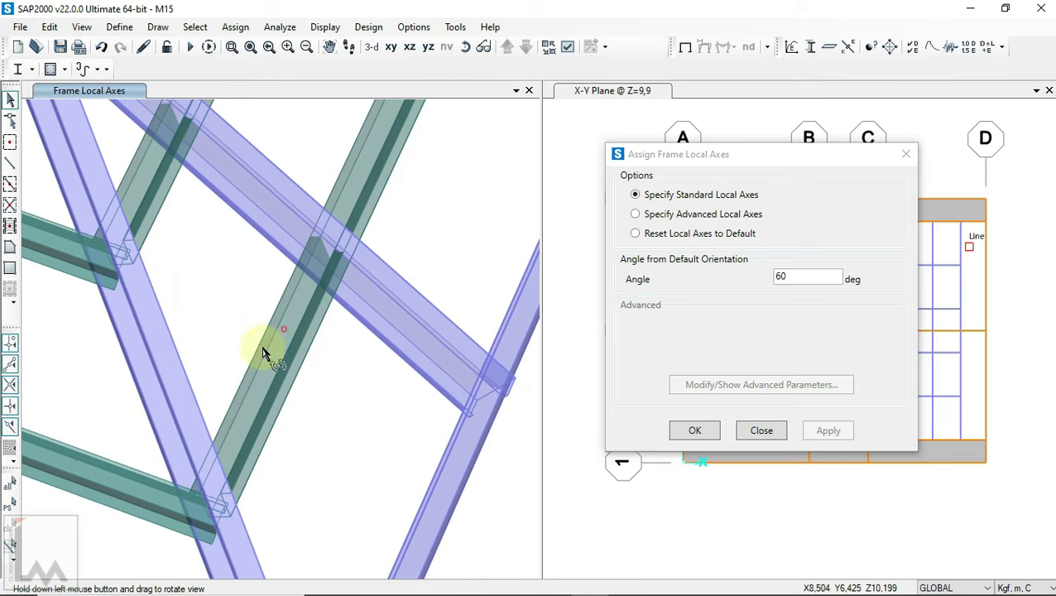
# - Reselect the 15 purlins and apply a -60° local-axis angle instead
pyautogui.click(9, 488)
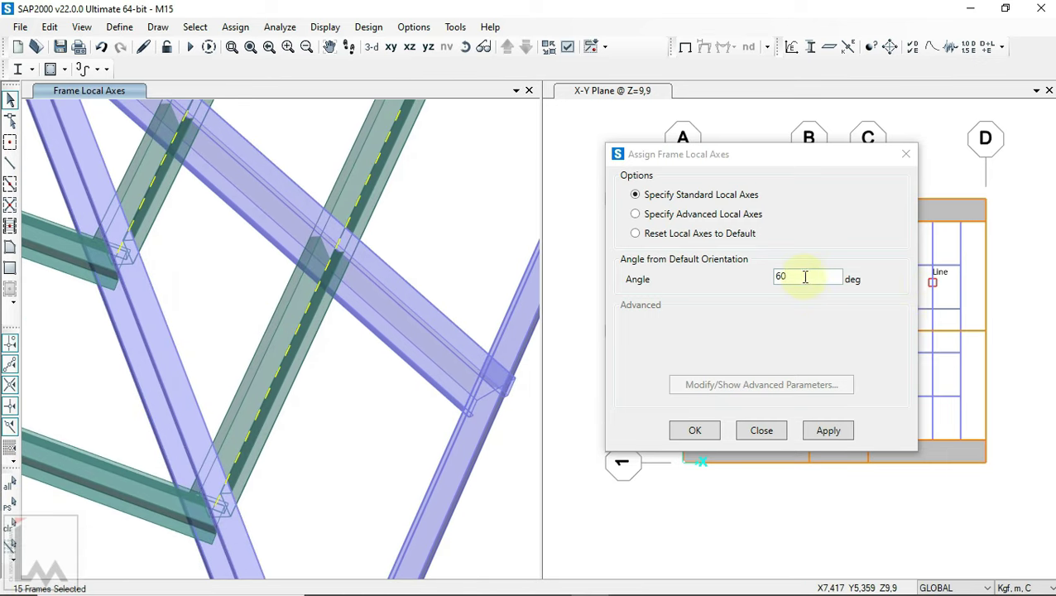
pyautogui.doubleClick(779, 278)
pyautogui.write('-60')
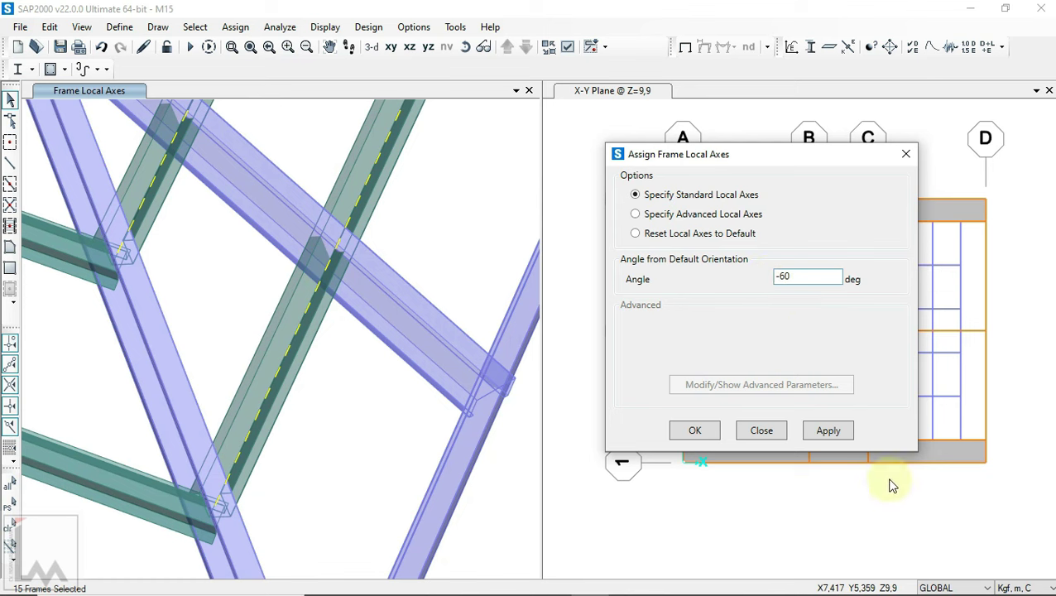
pyautogui.click(829, 430)
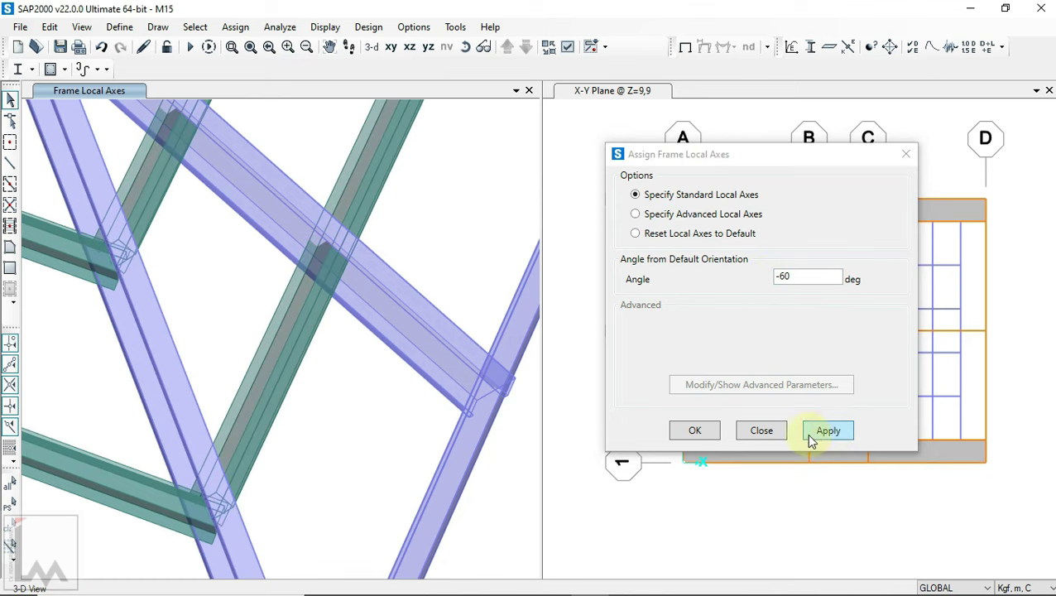
# - Verify the -60° purlin orientation, close the local axes dialog, and pick a stray edge member
pyautogui.scroll(-3, 275, 342)
pyautogui.click(467, 47)
pyautogui.scroll(3, 281, 362)
pyautogui.scroll(-2, 254, 466)
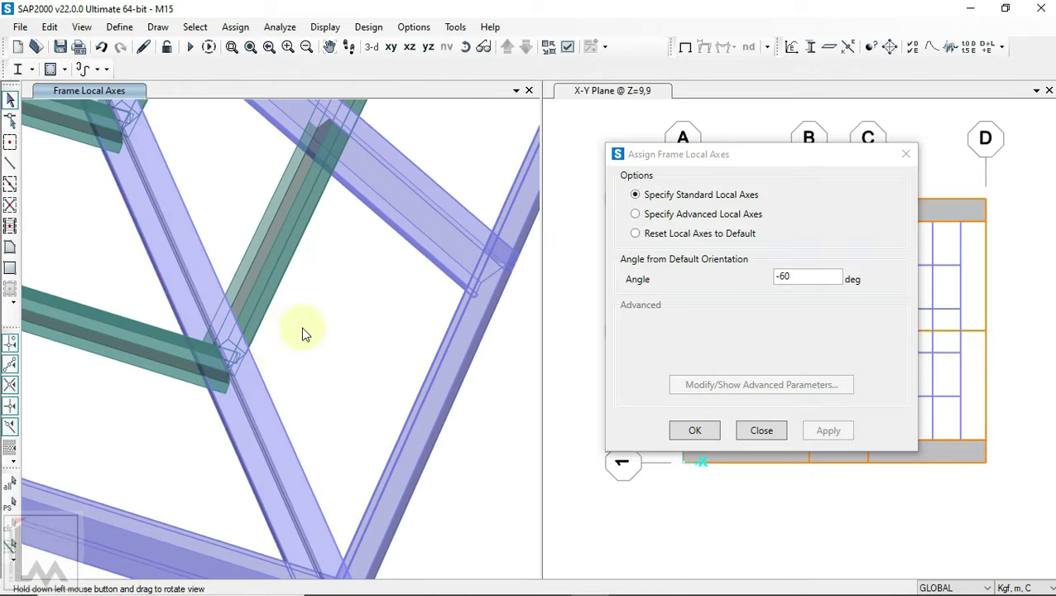
pyautogui.scroll(-3, 236, 549)
pyautogui.scroll(-2, 337, 334)
pyautogui.scroll(5, 230, 230)
pyautogui.scroll(-3, 215, 289)
pyautogui.scroll(-3, 248, 331)
pyautogui.moveTo(264, 317); pyautogui.dragTo(422, 264)
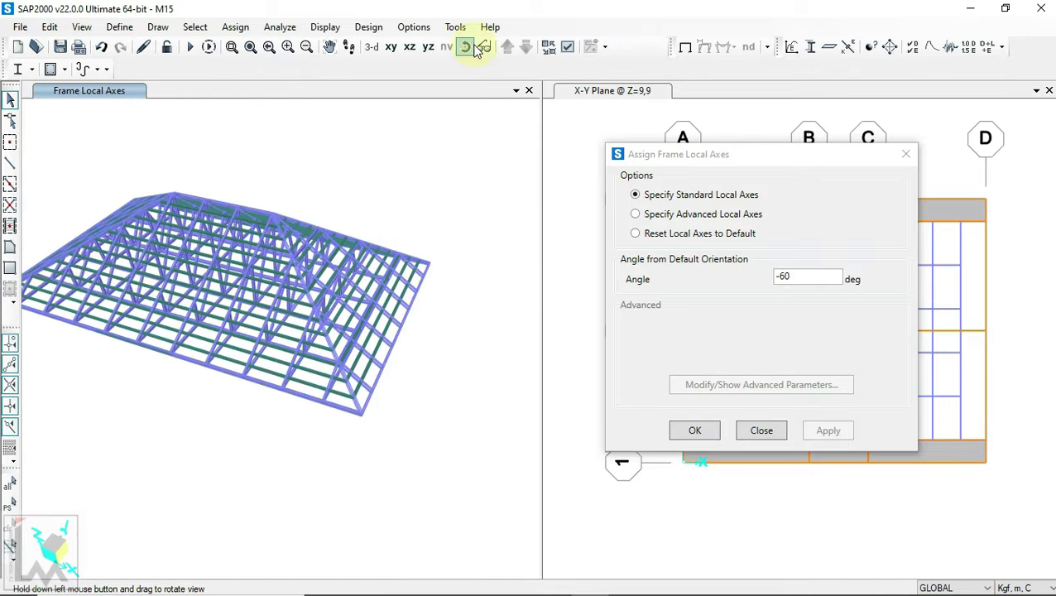
pyautogui.moveTo(394, 383)
pyautogui.mouseDown()
pyautogui.moveTo(452, 502)
pyautogui.moveTo(295, 488)
pyautogui.moveTo(201, 353)
pyautogui.moveTo(368, 282)
pyautogui.moveTo(486, 332)
pyautogui.moveTo(341, 405)
pyautogui.moveTo(647, 406)
pyautogui.moveTo(264, 373)
pyautogui.moveTo(684, 418)
pyautogui.mouseUp()
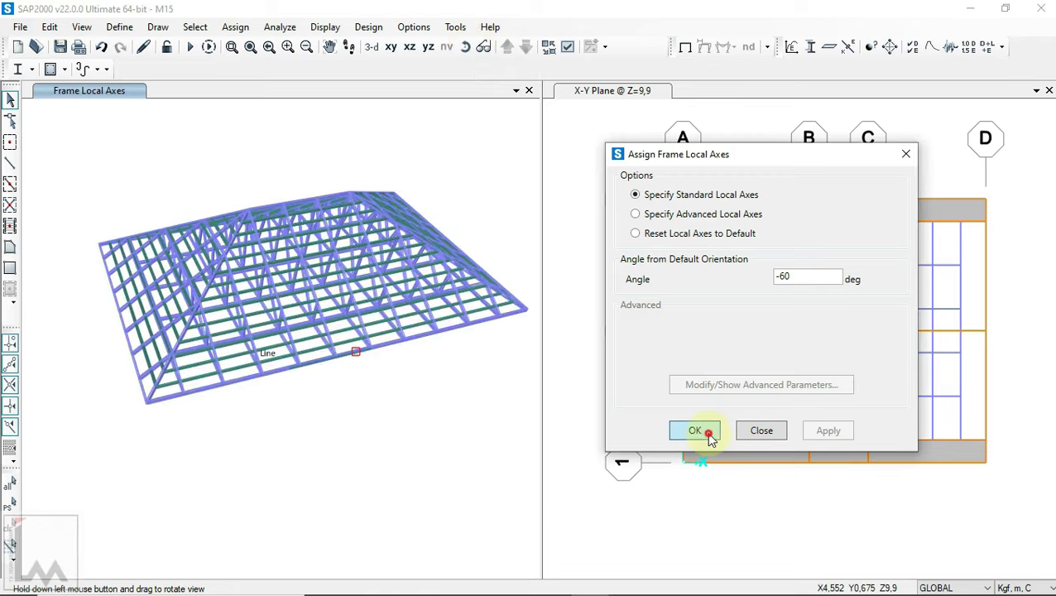
pyautogui.click(694, 430)
pyautogui.scroll(5, 276, 347)
pyautogui.scroll(2, 212, 349)
pyautogui.click(207, 356)
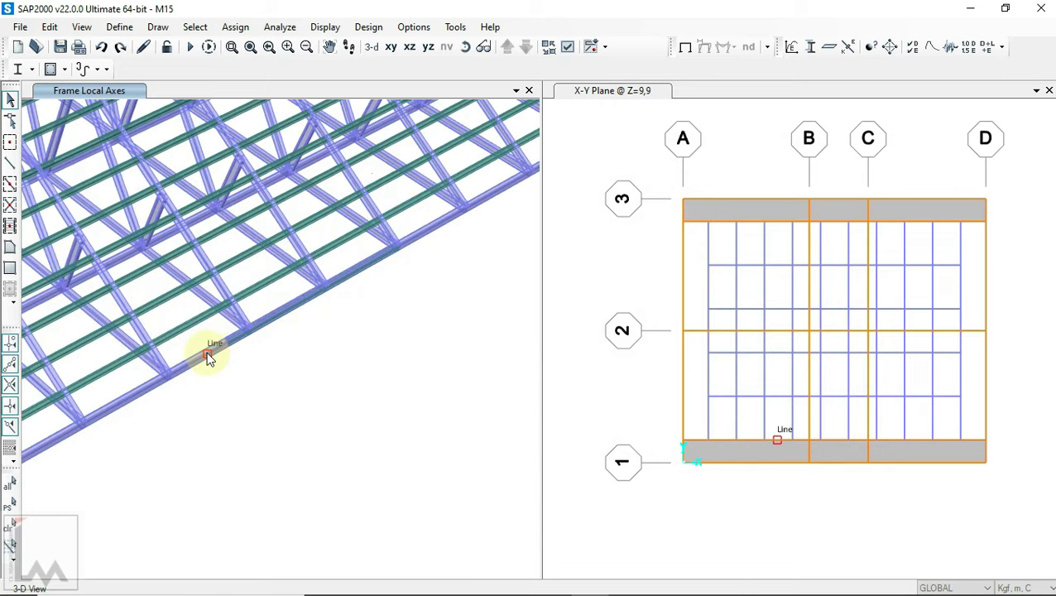
# - Delete the stray green member at the roof edge, then clear the selection and undo
pyautogui.press('Delete')
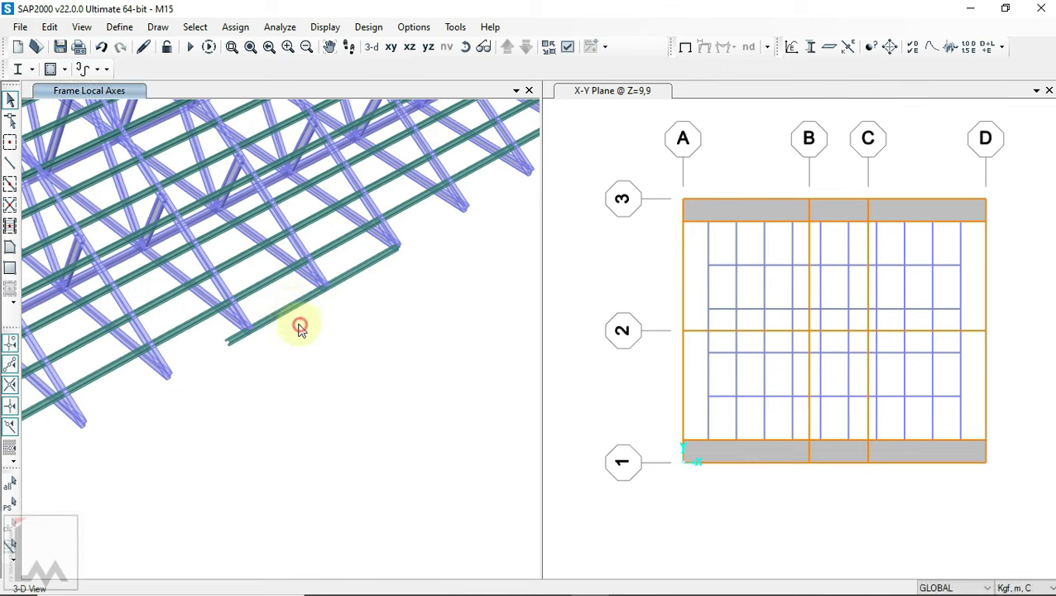
pyautogui.hotkey('ctrl', 'shift', 'c')
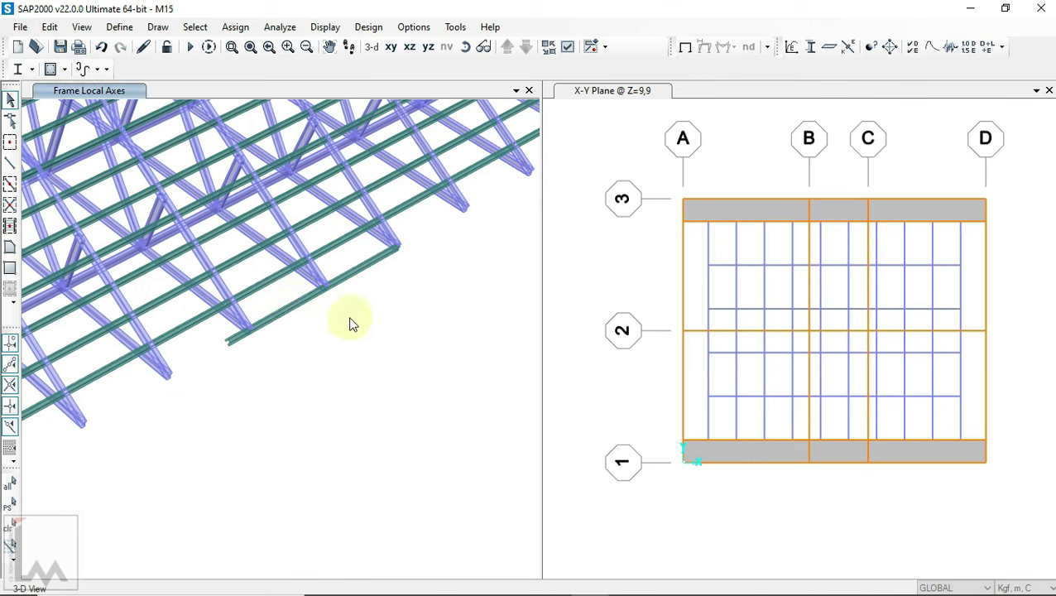
pyautogui.hotkey('ctrl', 'z')
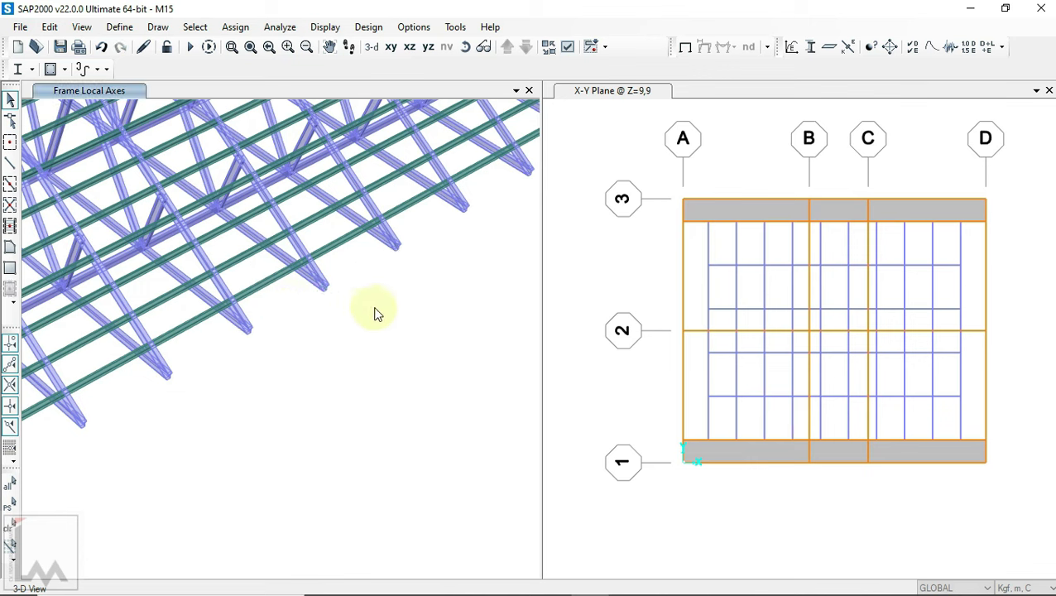
# - Orbit the roof to inspect the eave and pick the next stray edge frame
pyautogui.scroll(-1, 376, 309)
pyautogui.scroll(-2, 378, 306)
pyautogui.scroll(2, 190, 354)
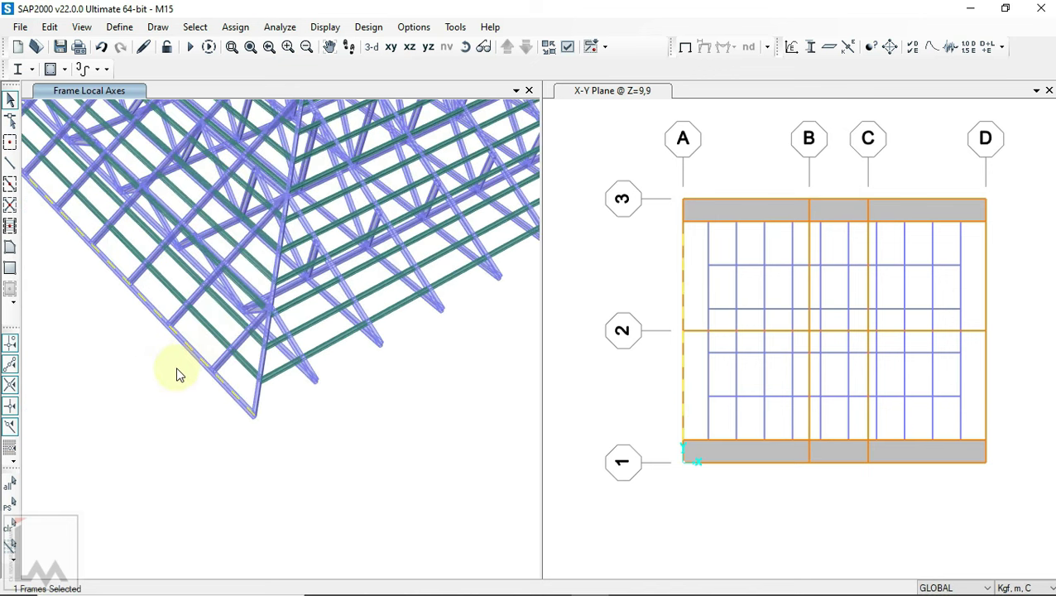
pyautogui.keyDown('shift'); pyautogui.moveTo(461, 363); pyautogui.dragTo(113, 514, button='middle'); pyautogui.keyUp('shift')
pyautogui.click(465, 47)
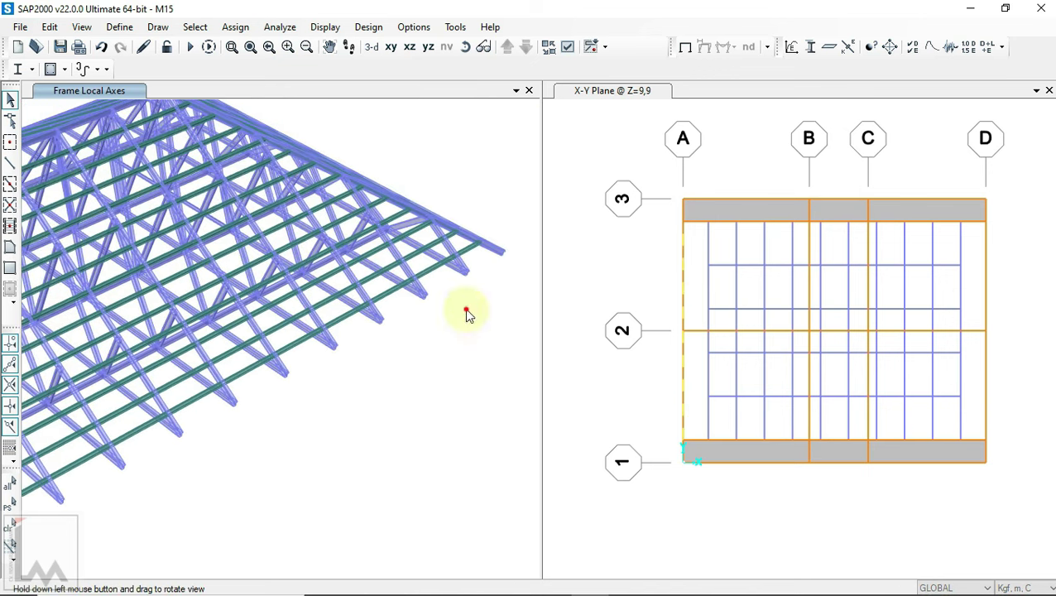
pyautogui.moveTo(464, 311); pyautogui.dragTo(239, 384)
pyautogui.click(462, 339)
pyautogui.scroll(-3, 462, 248)
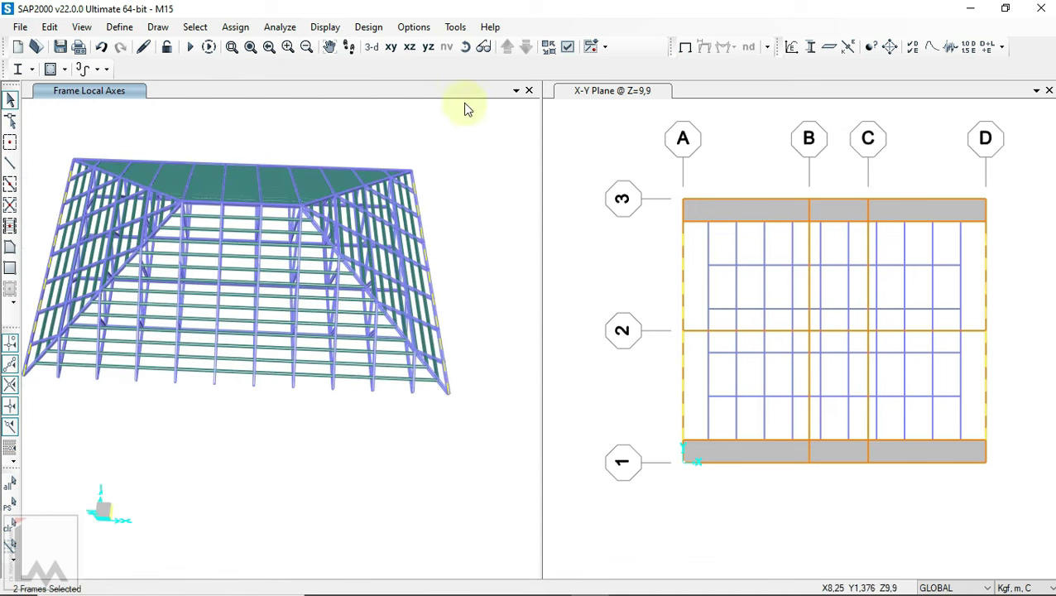
pyautogui.click(462, 44)
pyautogui.moveTo(472, 219); pyautogui.dragTo(415, 246)
pyautogui.scroll(2, 418, 277)
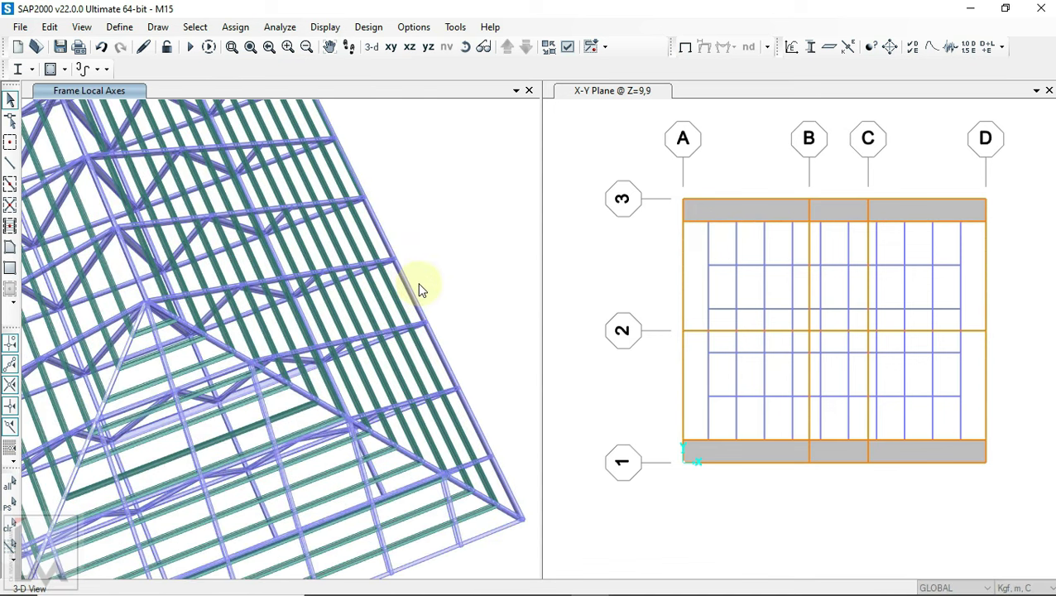
# - Delete the purple right-eave member, then zoom in and delete the stray green diagonal
pyautogui.press('Delete')
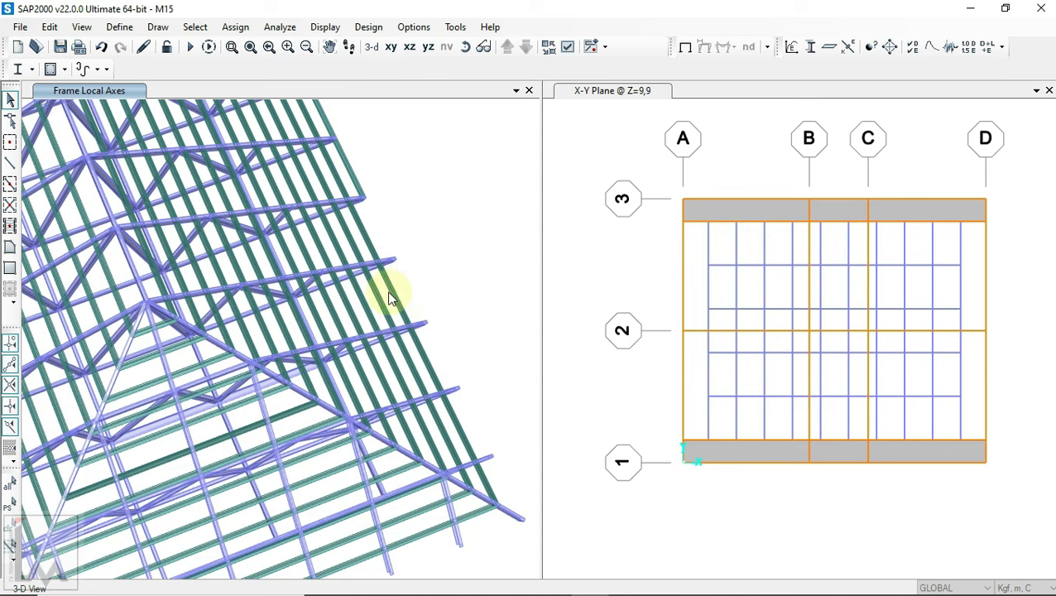
pyautogui.moveTo(417, 212); pyautogui.dragTo(415, 429, button='middle')
pyautogui.scroll(3, 414, 423)
pyautogui.click(163, 360)
pyautogui.click(166, 361)
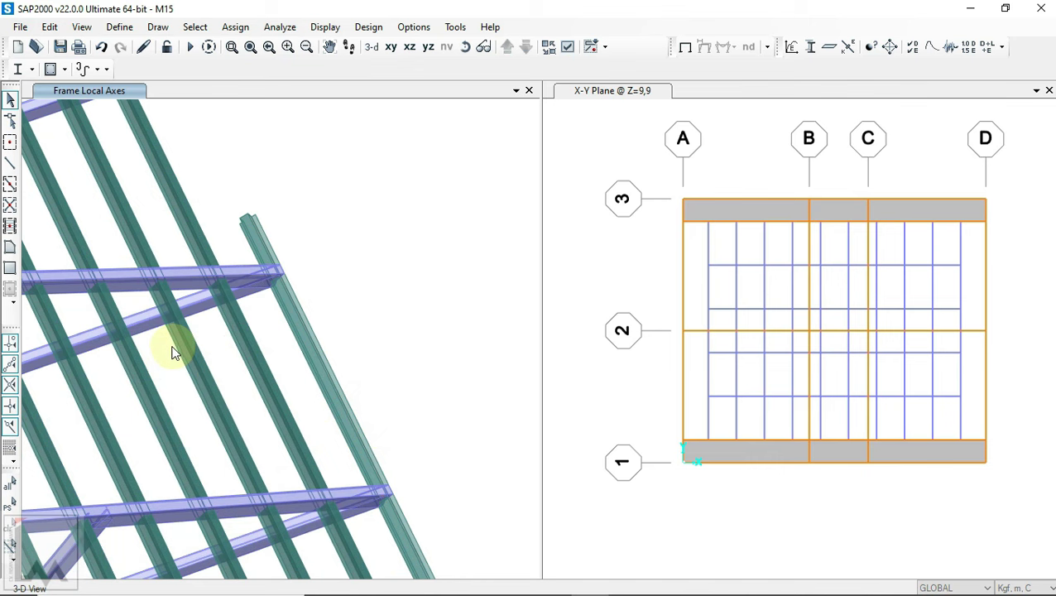
pyautogui.press('Delete')
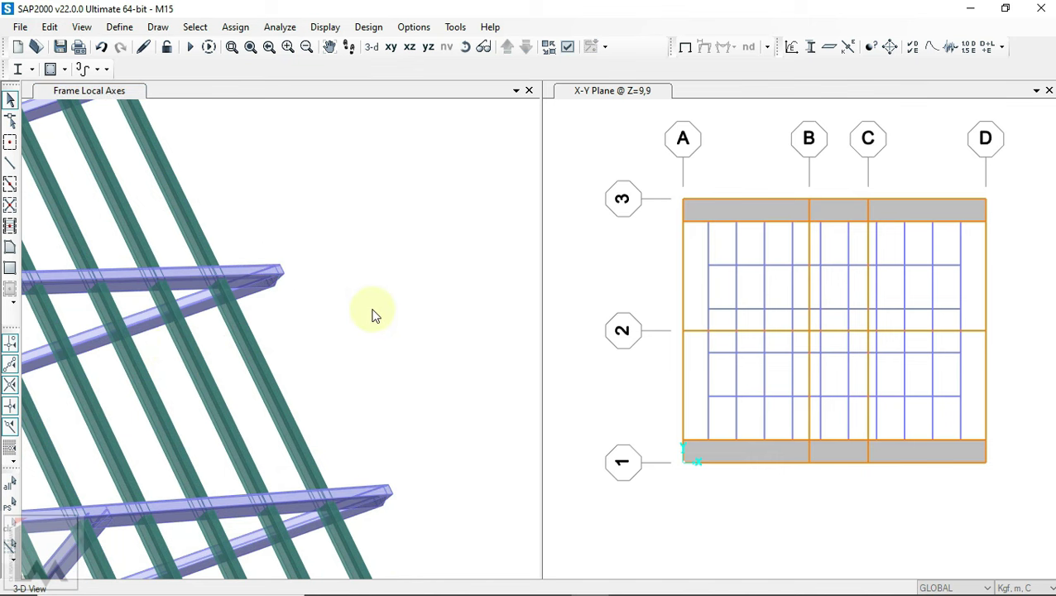
# - Orbit the whole roof to an oblique, lower view to check the eaves
pyautogui.scroll(-1, 370, 311)
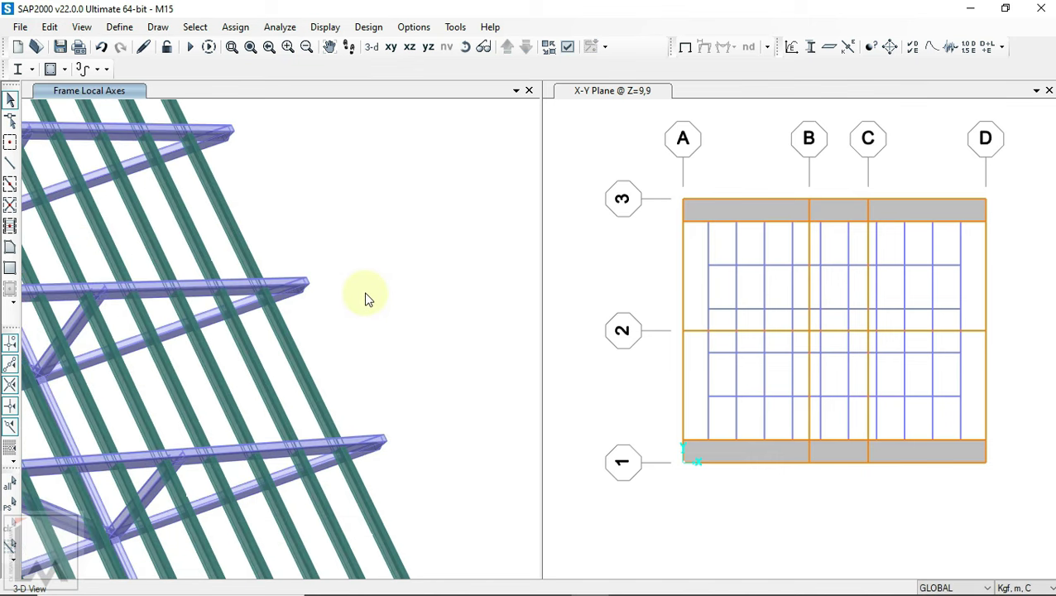
pyautogui.scroll(-1, 366, 298)
pyautogui.scroll(-1, 368, 257)
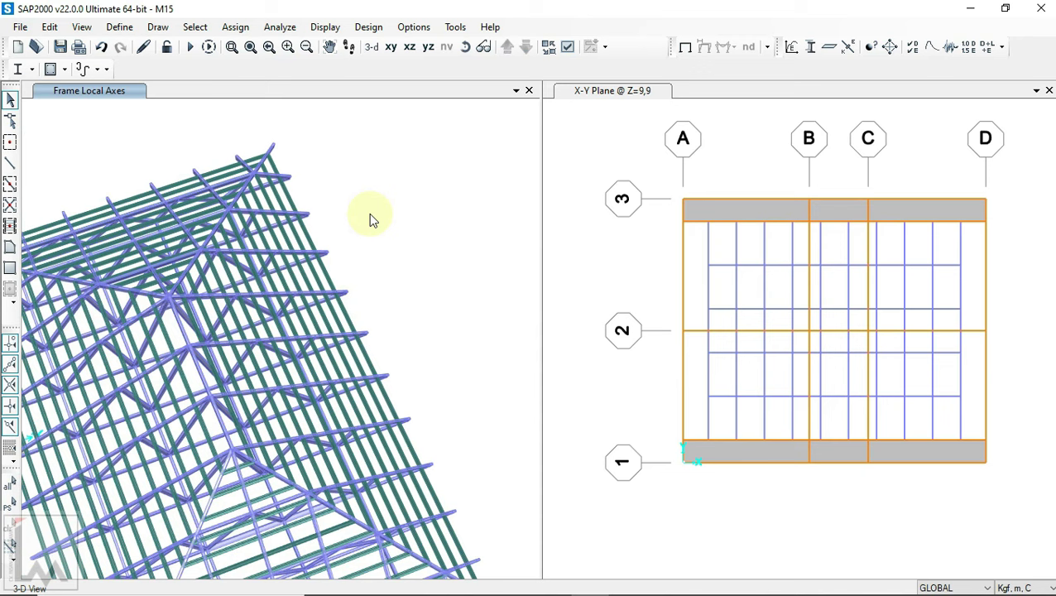
pyautogui.scroll(-1, 371, 199)
pyautogui.click(487, 46)
pyautogui.moveTo(354, 447)
pyautogui.mouseDown()
pyautogui.moveTo(513, 332)
pyautogui.moveTo(872, 318)
pyautogui.moveTo(787, 461)
pyautogui.moveTo(667, 450)
pyautogui.moveTo(479, 254)
pyautogui.moveTo(351, 207)
pyautogui.moveTo(208, 266)
pyautogui.moveTo(484, 314)
pyautogui.moveTo(813, 324)
pyautogui.moveTo(820, 396)
pyautogui.mouseUp()
pyautogui.scroll(5, 189, 389)
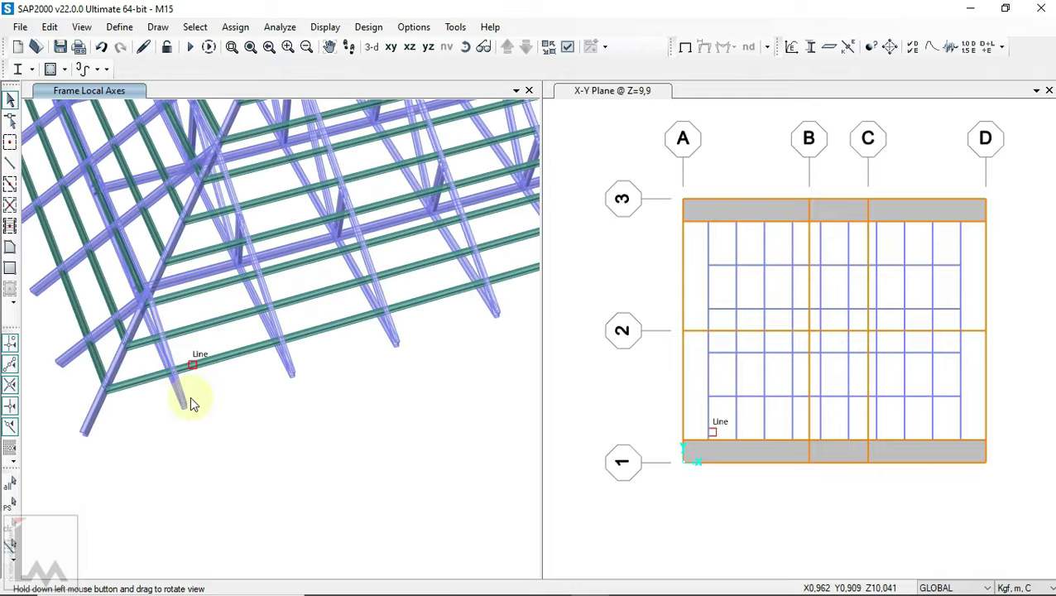
pyautogui.scroll(-5, 219, 403)
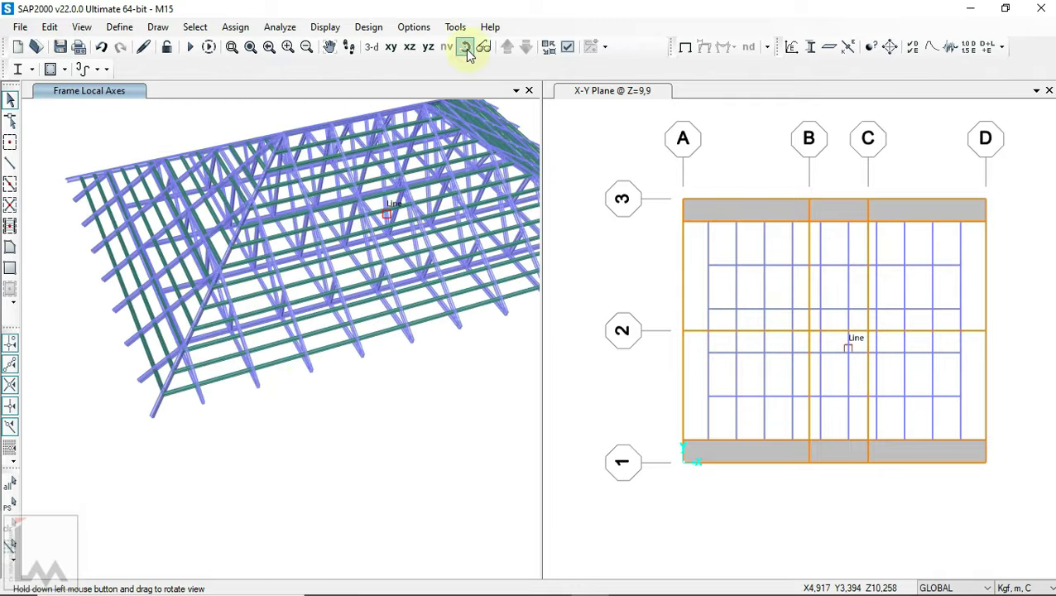
pyautogui.moveTo(300, 439)
pyautogui.mouseDown()
pyautogui.moveTo(323, 393)
pyautogui.moveTo(255, 372)
pyautogui.moveTo(300, 439)
pyautogui.moveTo(302, 481)
pyautogui.moveTo(226, 460)
pyautogui.mouseUp()
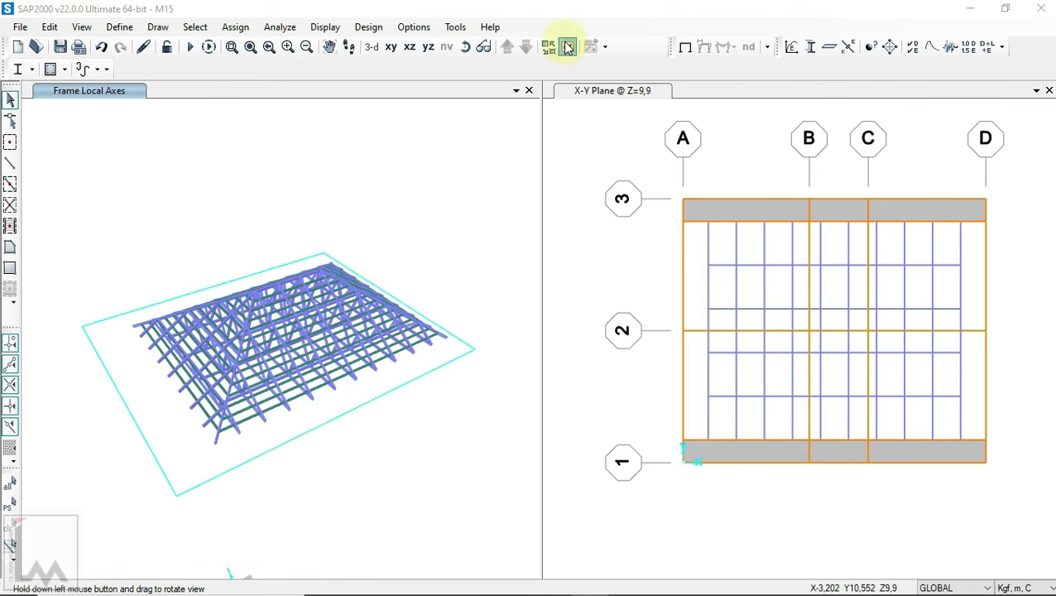
# - Turn the members' local-axes display back on through Display Options
pyautogui.click(568, 47)
pyautogui.click(460, 99)
pyautogui.click(463, 501)
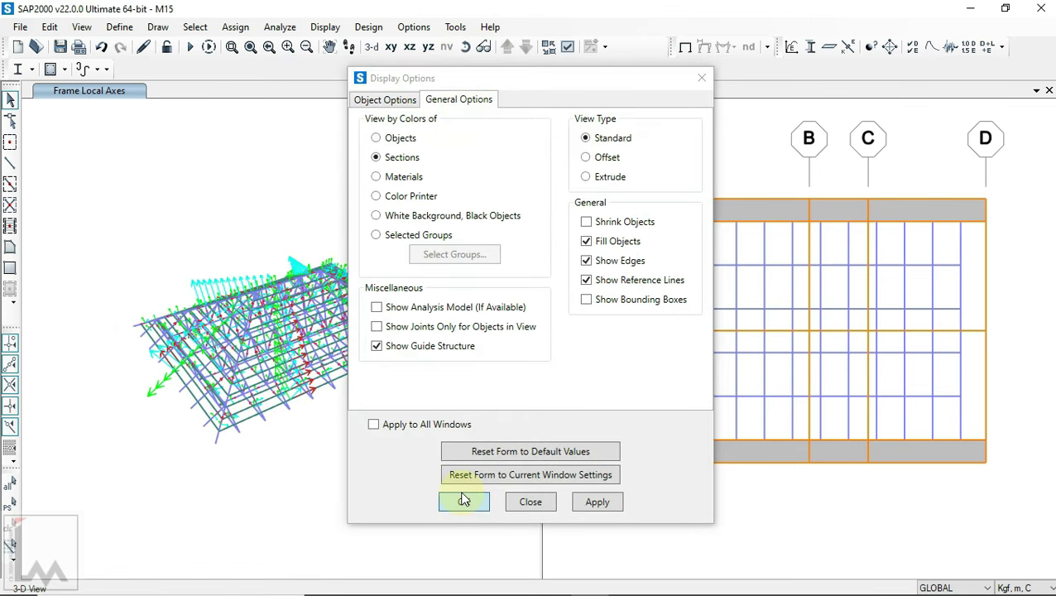
# - Switch to the plain undeformed-shape display and orbit the roof to a new angle
pyautogui.click(324, 28)
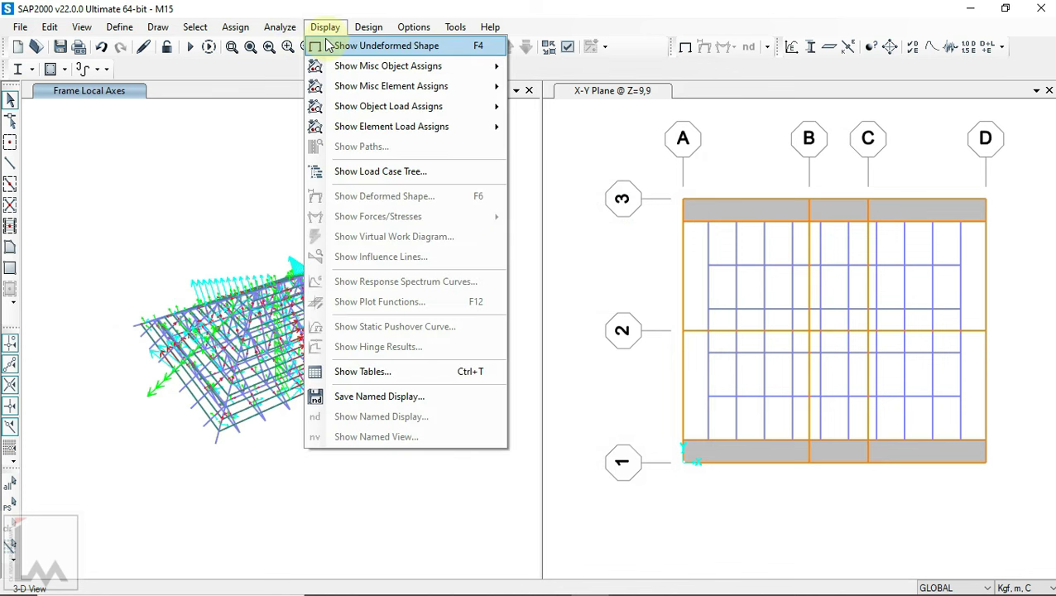
pyautogui.click(348, 45)
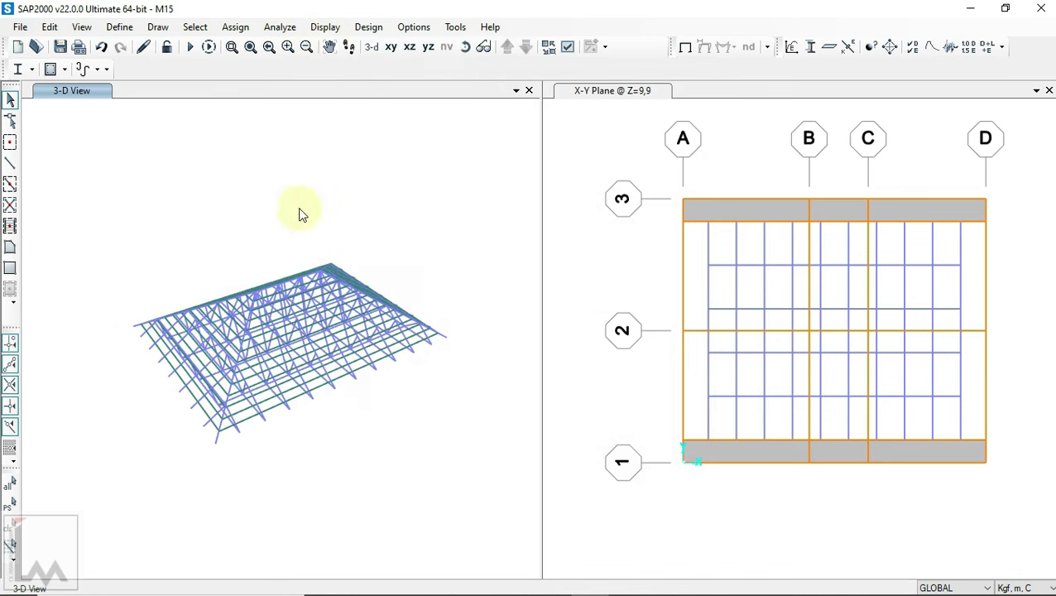
pyautogui.click(472, 55)
pyautogui.moveTo(483, 219)
pyautogui.mouseDown()
pyautogui.moveTo(211, 161)
pyautogui.moveTo(186, 67)
pyautogui.moveTo(327, 300)
pyautogui.mouseUp()
# - Window-select all 347 frames and divide them with Break at Intersections
pyautogui.moveTo(101, 239); pyautogui.dragTo(489, 504)
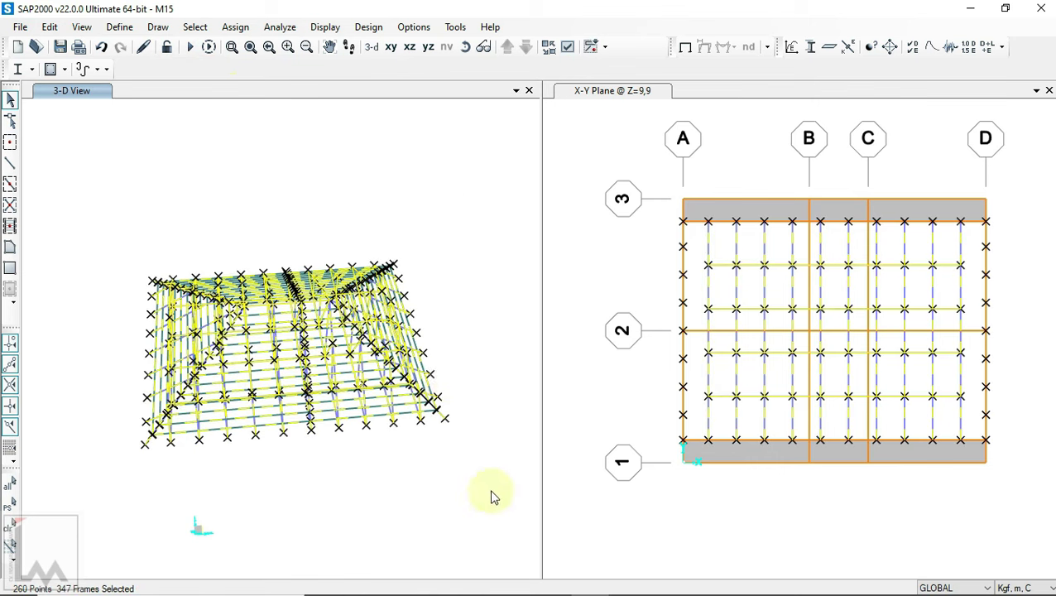
pyautogui.click(49, 27)
pyautogui.moveTo(86, 306)
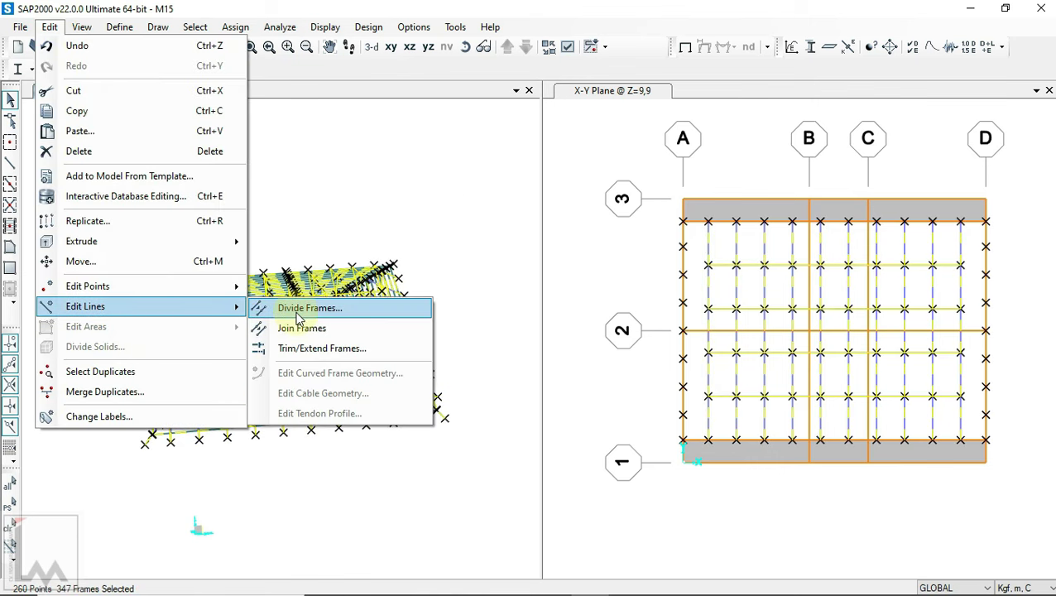
pyautogui.click(298, 317)
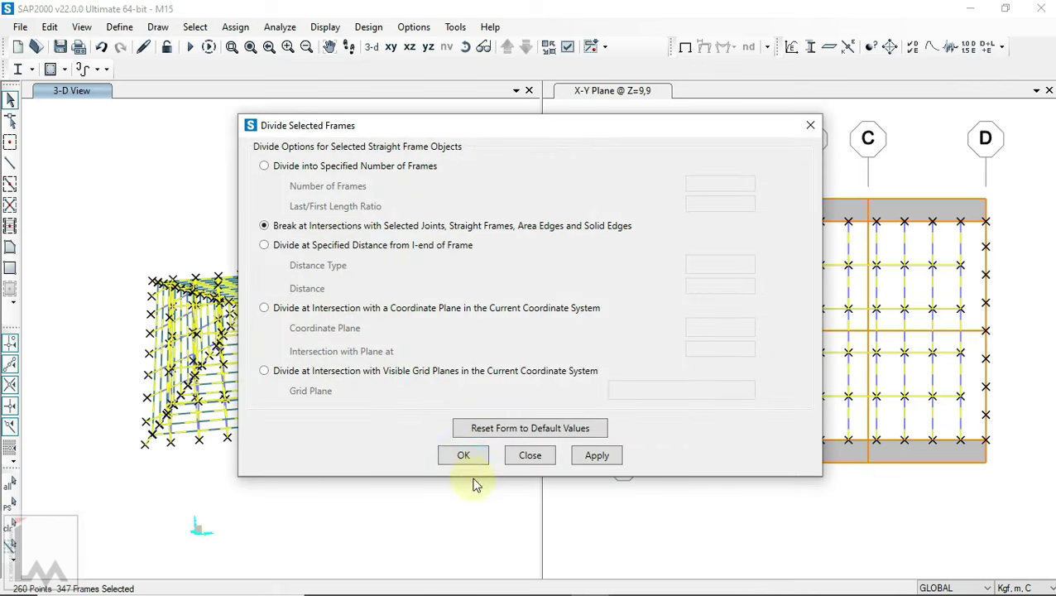
pyautogui.click(464, 455)
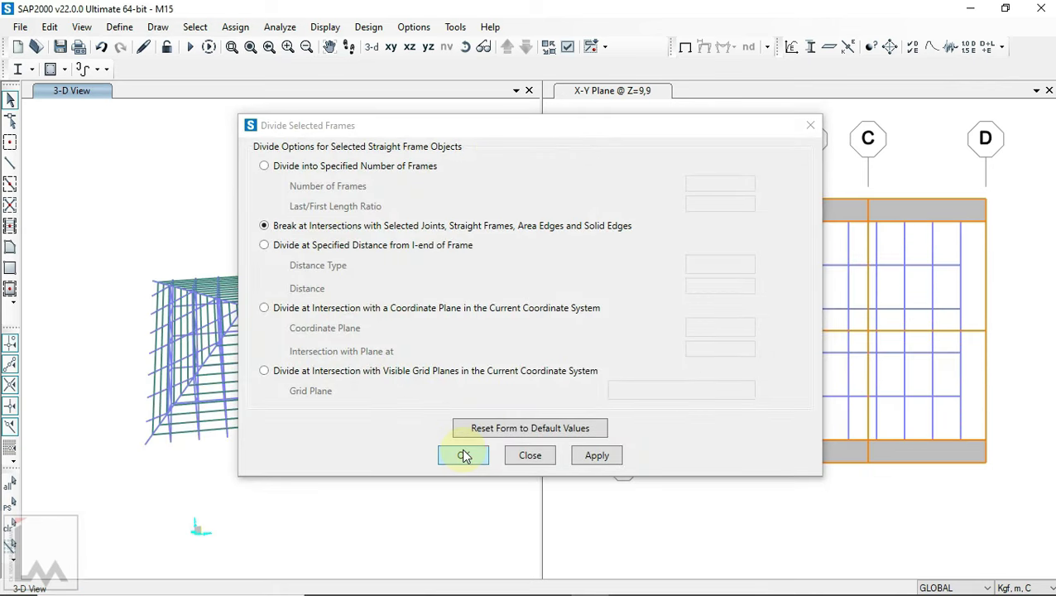
pyautogui.click(463, 455)
pyautogui.click(465, 47)
pyautogui.moveTo(418, 455); pyautogui.dragTo(506, 462)
# - Pick a purlin near the eave and inspect its frame assignments
pyautogui.scroll(3, 431, 370)
pyautogui.scroll(2, 405, 337)
pyautogui.click(397, 348)
pyautogui.scroll(-2, 397, 349)
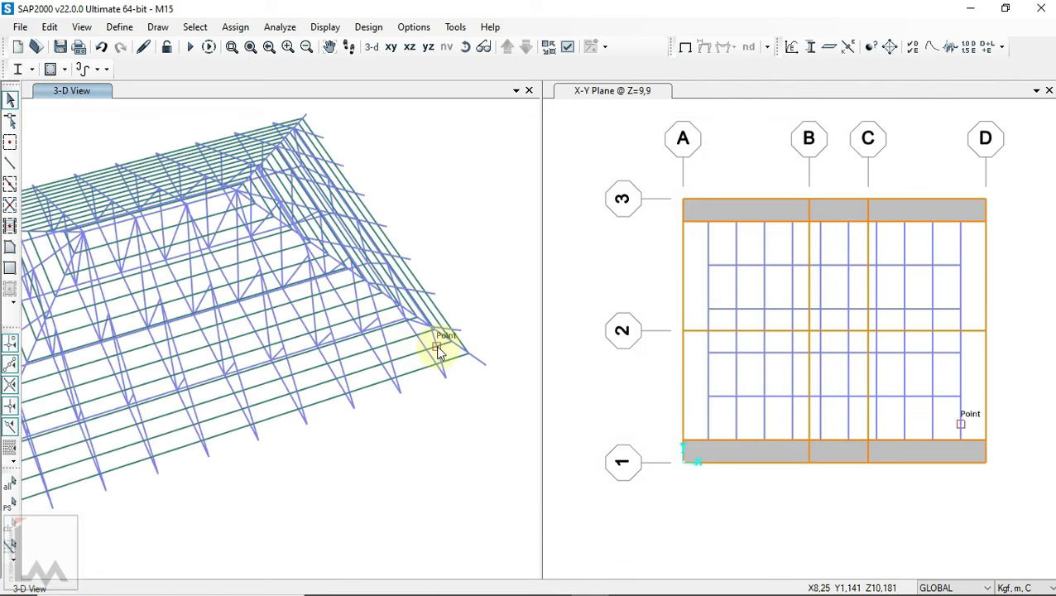
pyautogui.scroll(-2, 387, 310)
pyautogui.scroll(3, 228, 377)
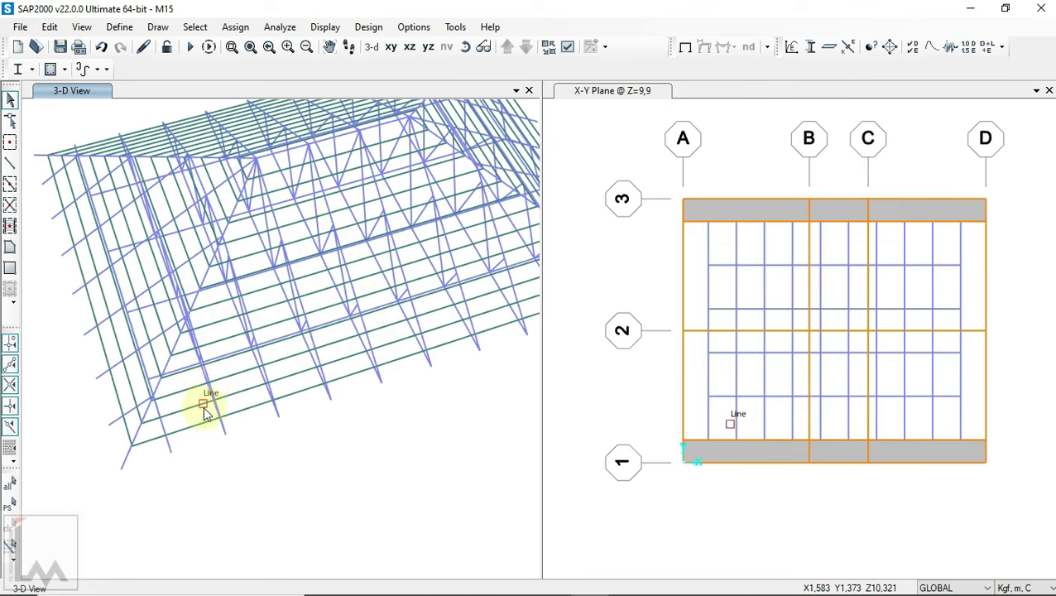
pyautogui.scroll(2, 208, 405)
pyautogui.click(250, 393)
pyautogui.doubleClick(250, 393)
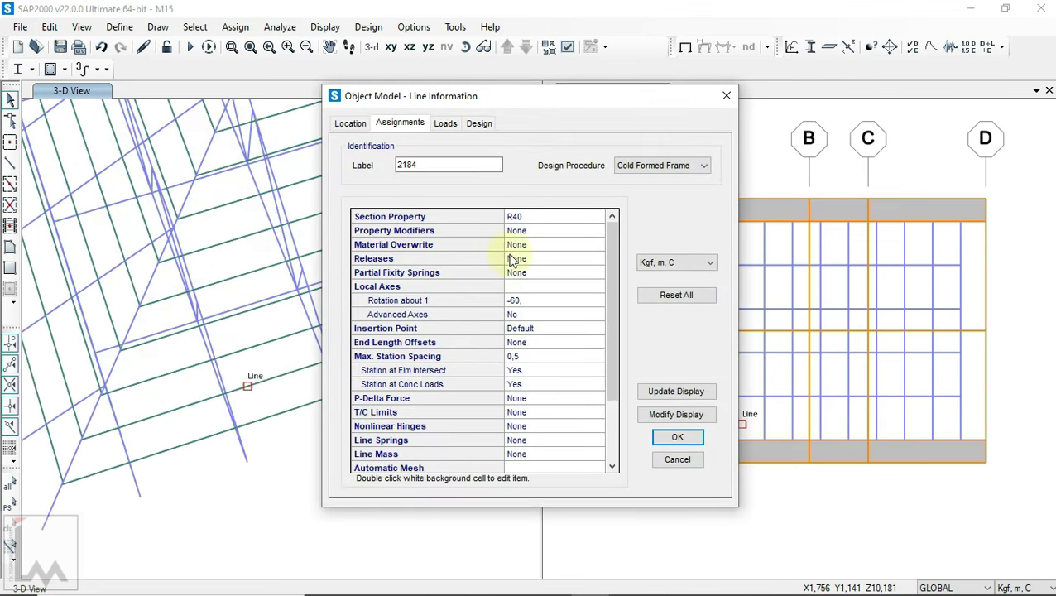
pyautogui.click(677, 460)
pyautogui.scroll(-5, 307, 348)
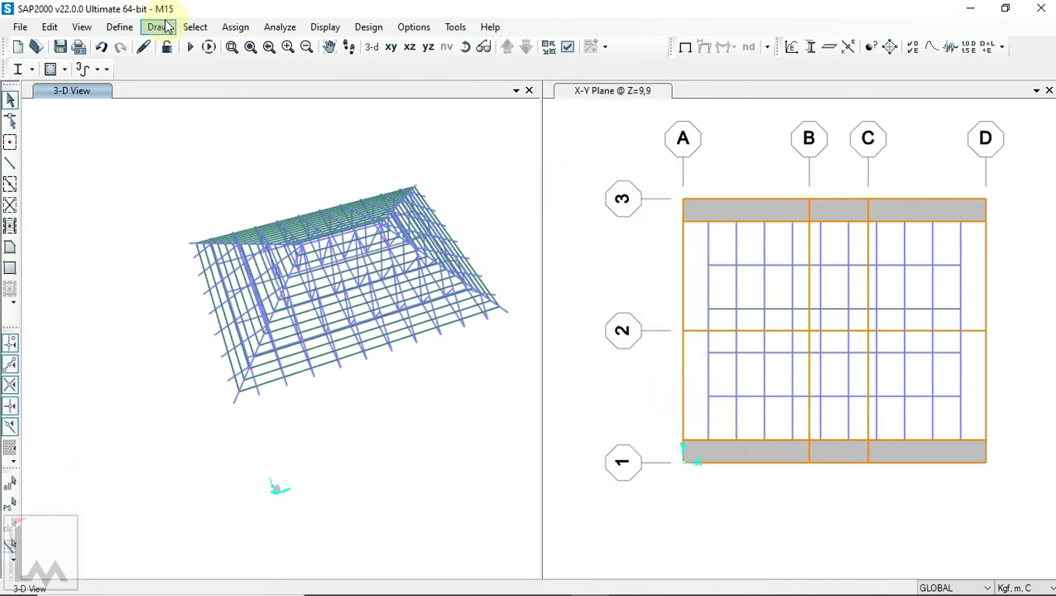
# - Select all 334 frames that use the R40 frame section
pyautogui.click(196, 26)
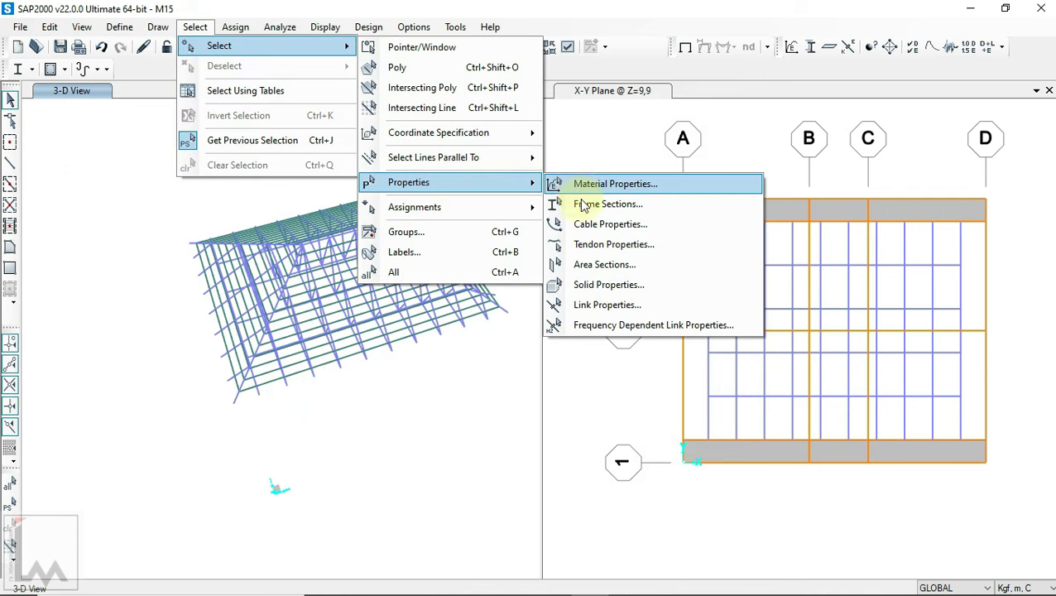
pyautogui.click(573, 207)
pyautogui.click(428, 347)
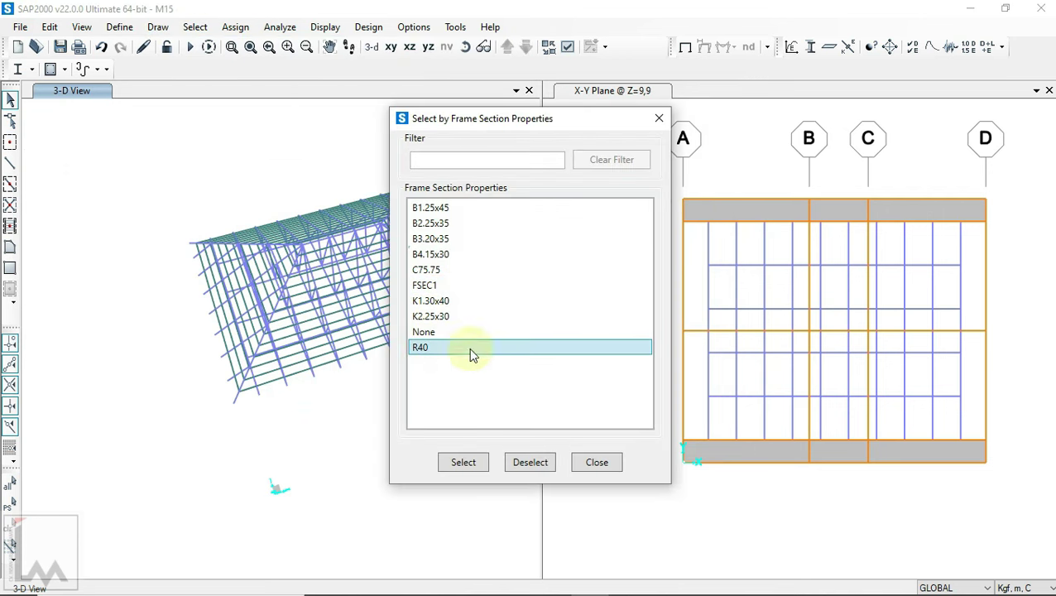
pyautogui.click(470, 465)
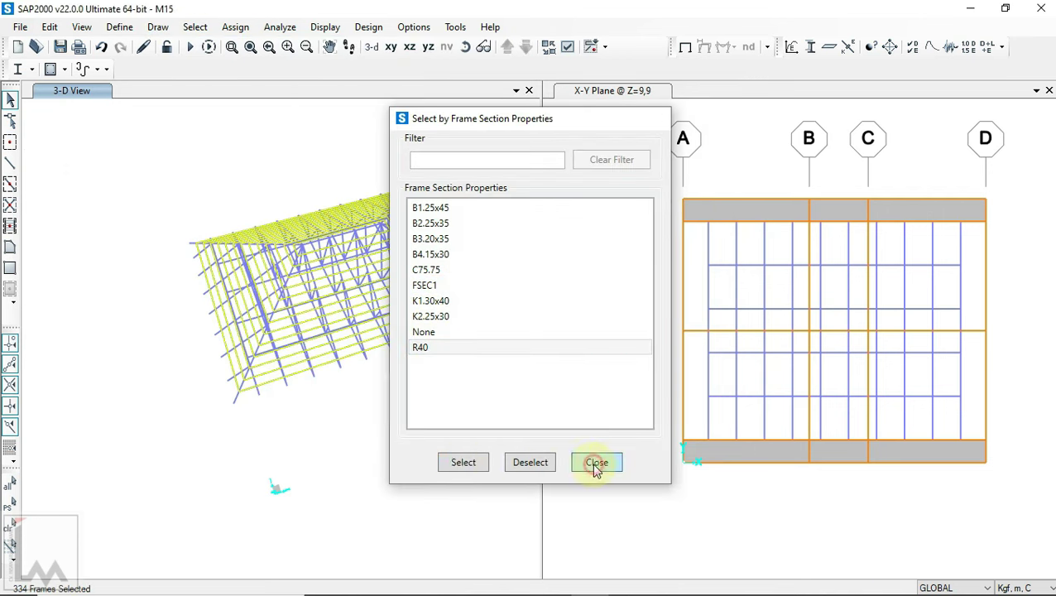
pyautogui.click(595, 463)
pyautogui.click(483, 47)
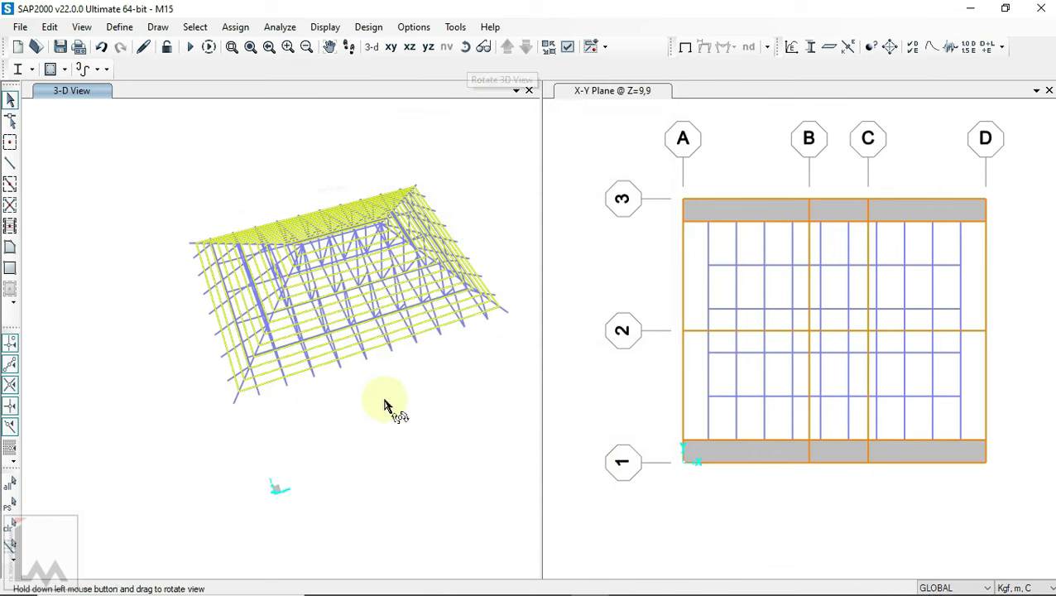
pyautogui.moveTo(426, 406); pyautogui.dragTo(445, 417)
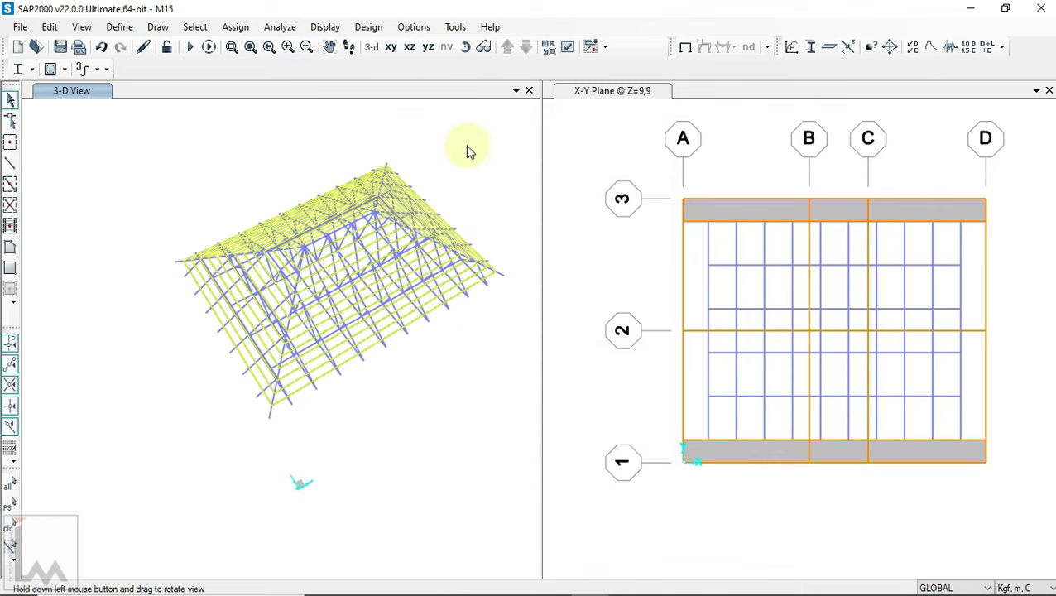
pyautogui.click(235, 27)
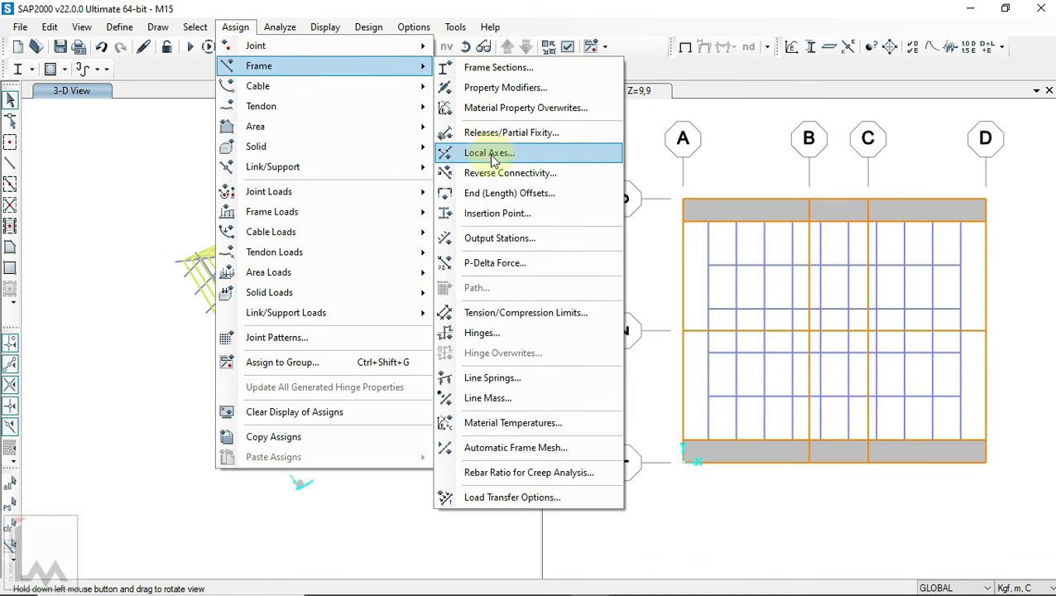
# - Release Moment 33 and Moment 22 at both ends plus Torsion at start on the R40 frames
pyautogui.moveTo(259, 66)
pyautogui.click(492, 130)
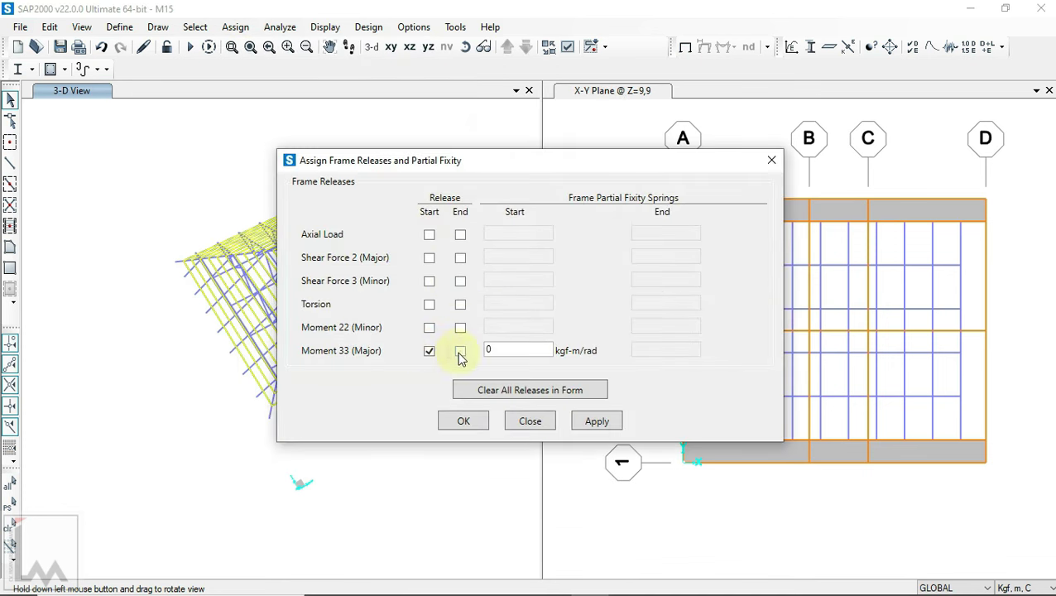
pyautogui.click(460, 350)
pyautogui.click(428, 327)
pyautogui.click(460, 326)
pyautogui.click(429, 304)
pyautogui.click(473, 422)
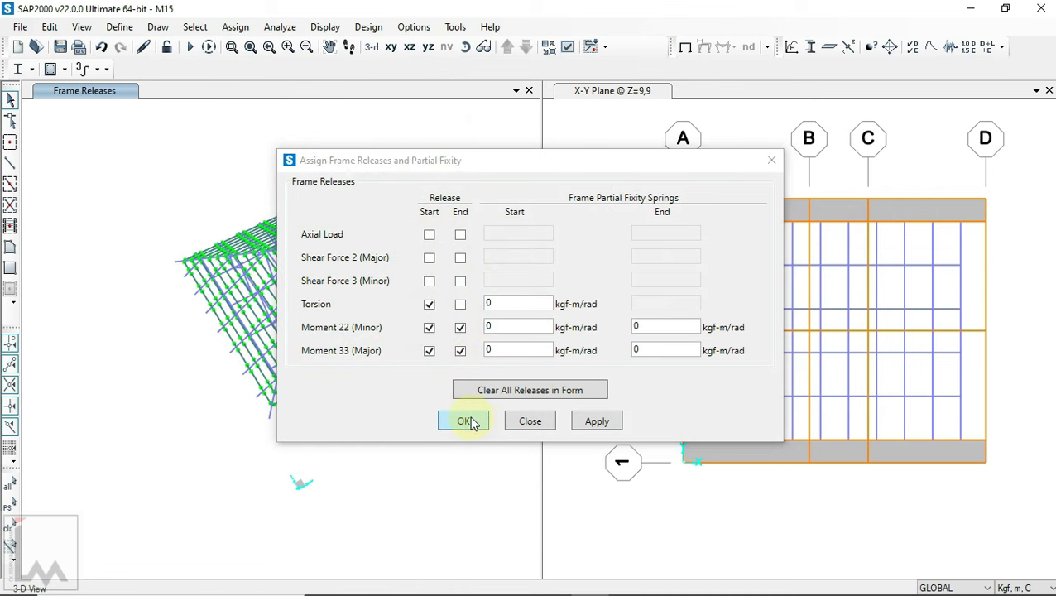
# - Hide the release markers to return to the plain undeformed model view
pyautogui.scroll(3, 437, 322)
pyautogui.click(325, 27)
pyautogui.click(325, 26)
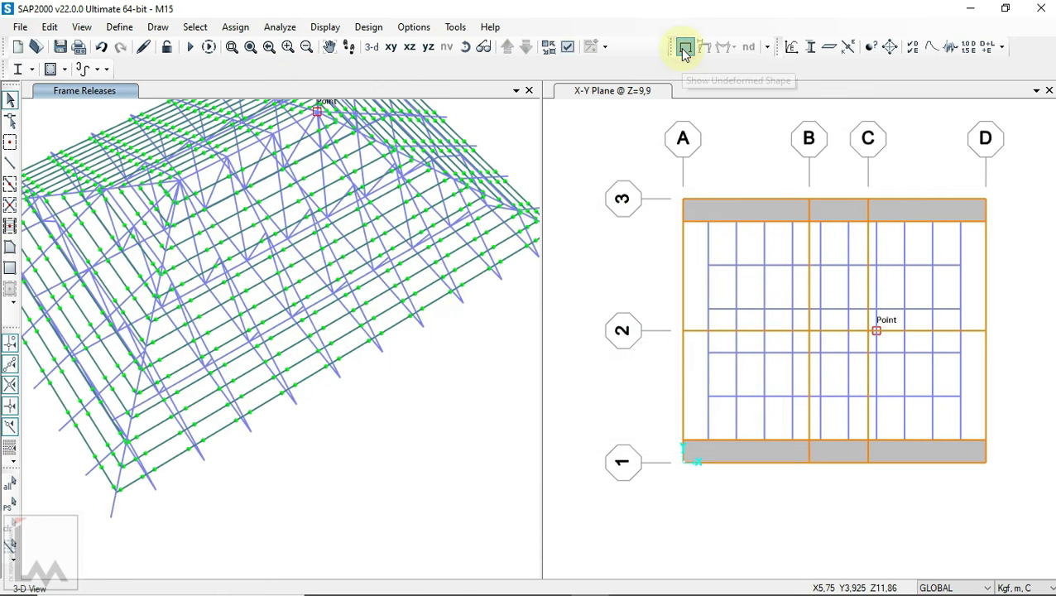
pyautogui.click(685, 51)
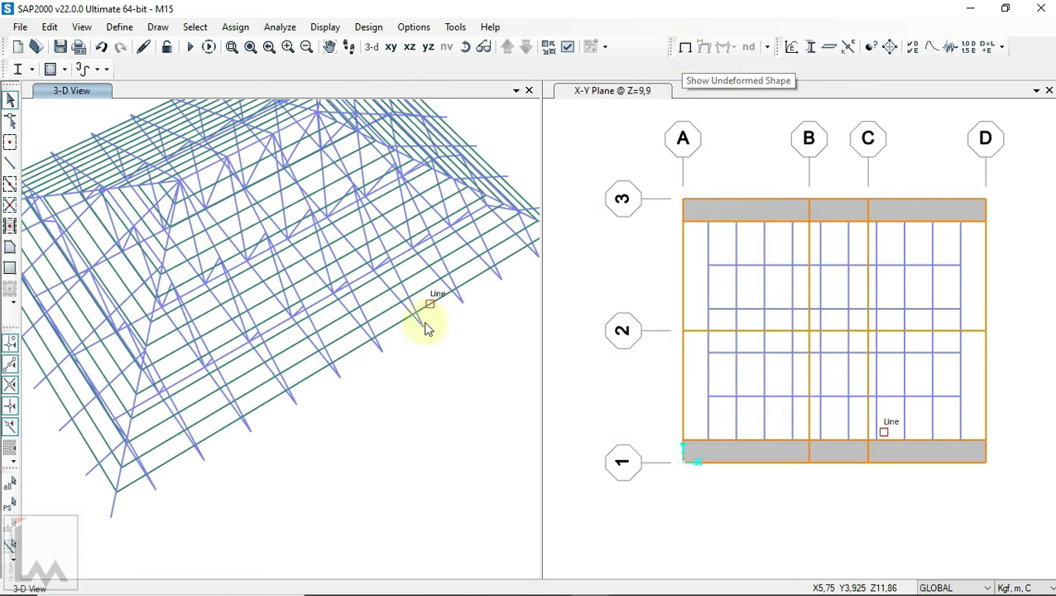
pyautogui.scroll(-3, 453, 263)
pyautogui.click(465, 47)
# - Box-select the 140 roof-level frames and their joints in the plan view
pyautogui.moveTo(448, 417)
pyautogui.mouseDown()
pyautogui.moveTo(438, 297)
pyautogui.moveTo(393, 322)
pyautogui.moveTo(417, 412)
pyautogui.mouseUp()
pyautogui.scroll(-2, 602, 213)
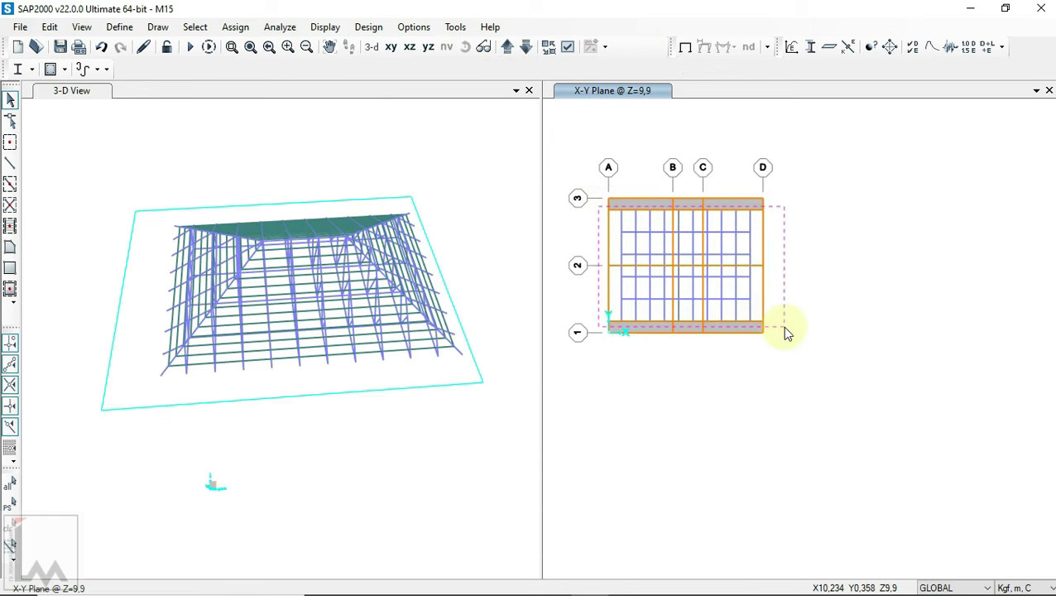
pyautogui.moveTo(783, 327); pyautogui.dragTo(782, 326)
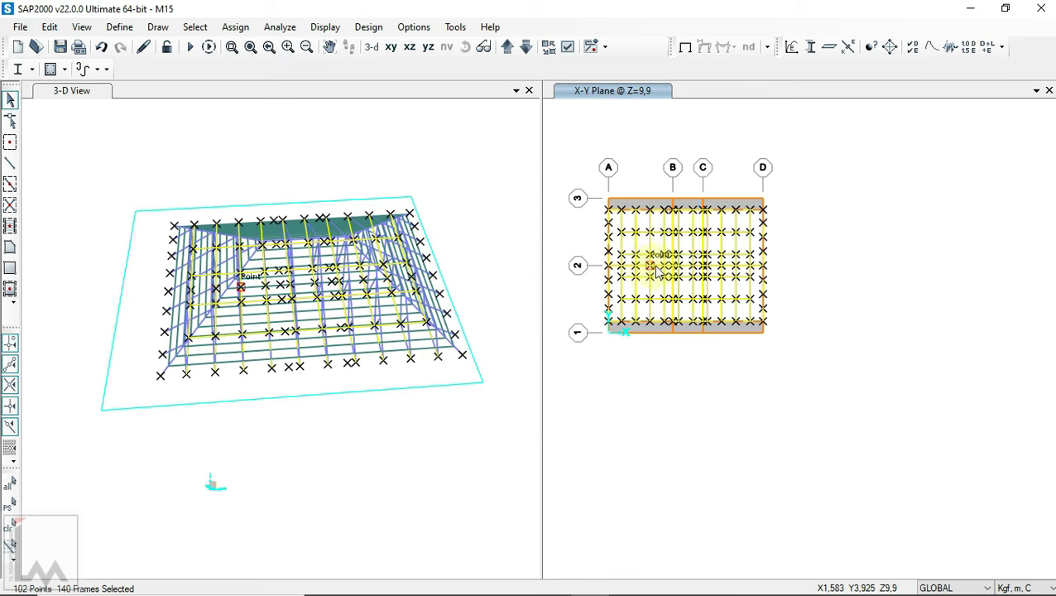
pyautogui.scroll(2, 656, 269)
pyautogui.scroll(2, 620, 205)
pyautogui.scroll(-3, 637, 217)
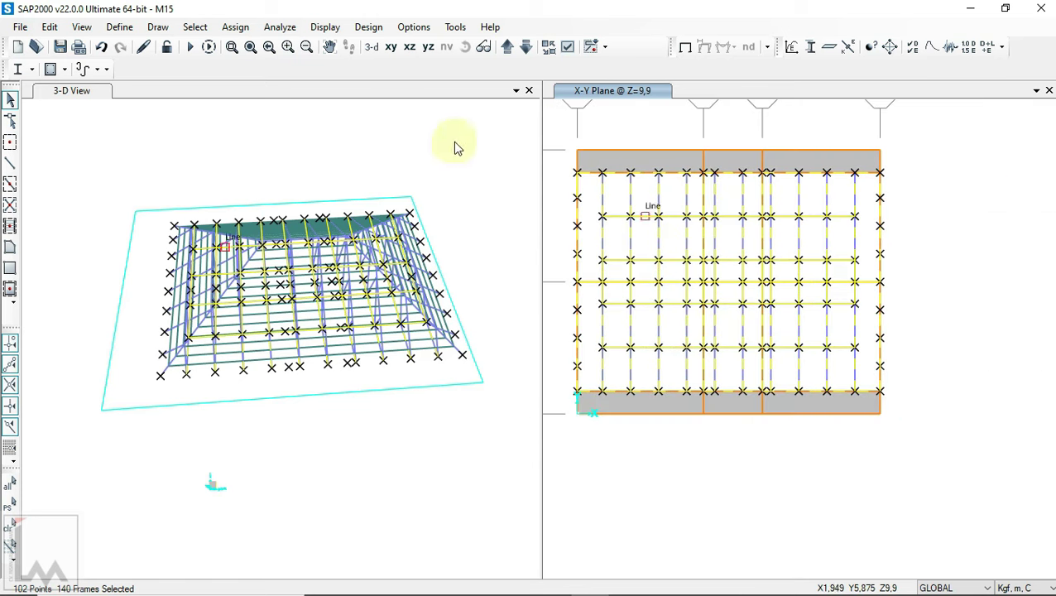
# - Divide the selected frames with Break at Intersections, applying twice before OK
pyautogui.click(50, 27)
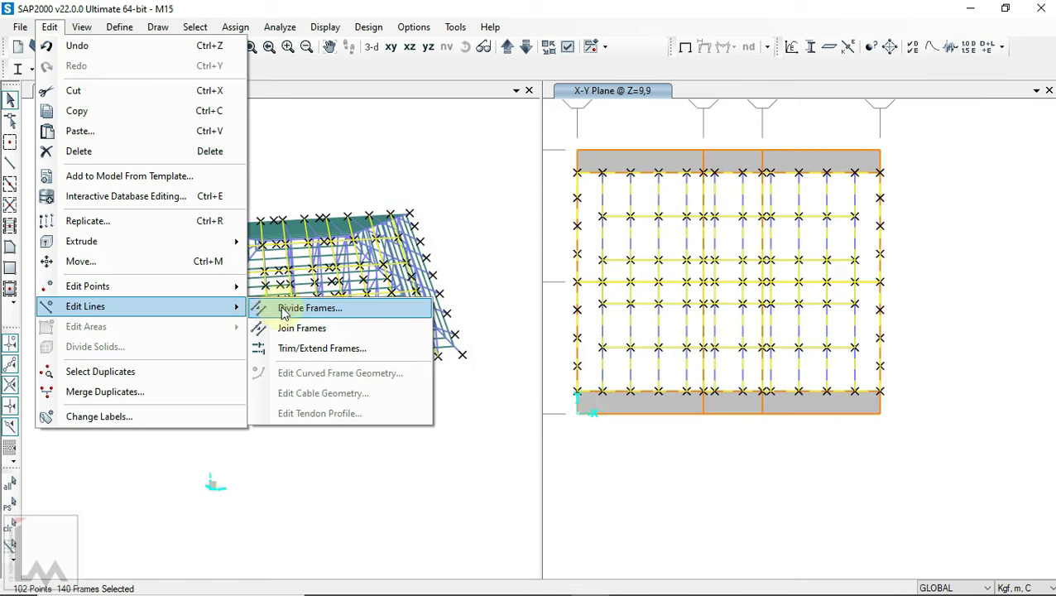
pyautogui.moveTo(85, 306)
pyautogui.click(277, 307)
pyautogui.click(587, 462)
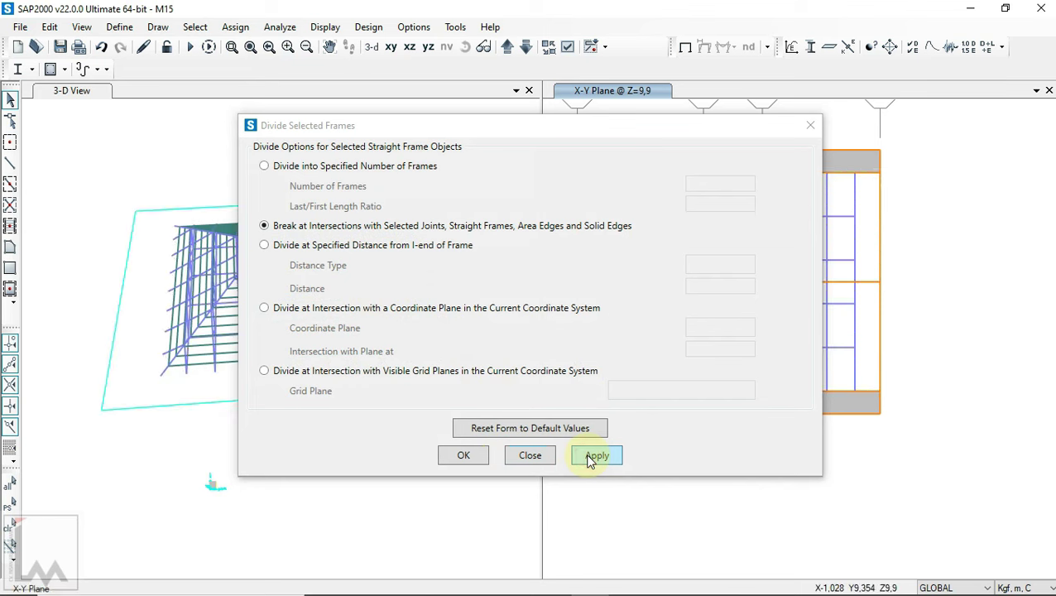
pyautogui.click(589, 461)
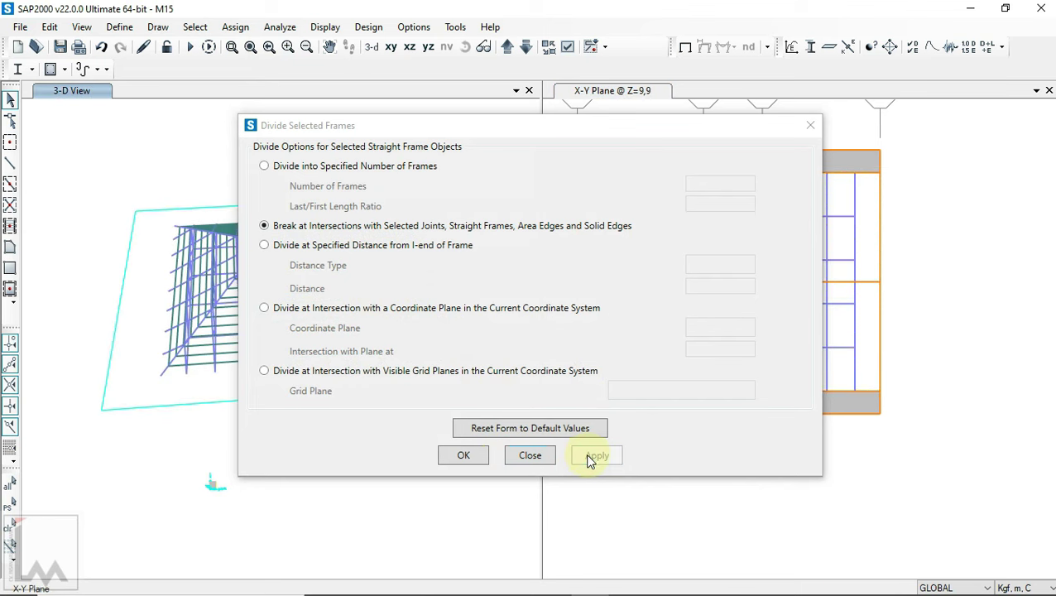
pyautogui.click(462, 454)
# - Pick a joint in plan, then orbit the 3-D view to a more top-down angle
pyautogui.scroll(2, 880, 238)
pyautogui.click(880, 240)
pyautogui.scroll(-2, 926, 242)
pyautogui.click(428, 423)
pyautogui.click(465, 46)
pyautogui.moveTo(392, 400)
pyautogui.mouseDown()
pyautogui.moveTo(471, 406)
pyautogui.moveTo(278, 160)
pyautogui.mouseUp()
pyautogui.click(332, 29)
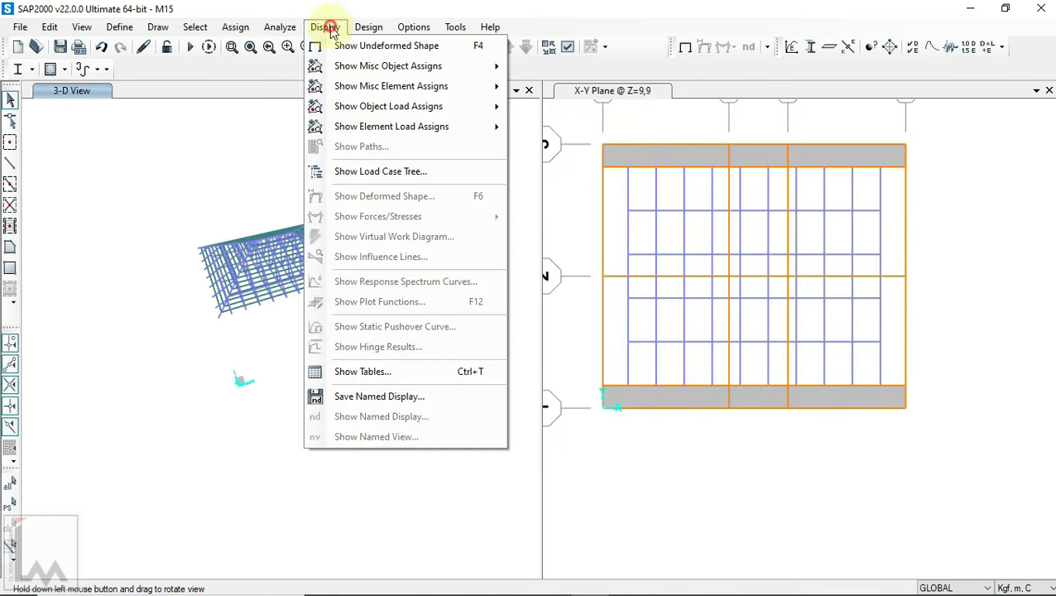
# - Show all objects in the 3-D view and orbit the full building to a new angle
pyautogui.rightClick(204, 196)
pyautogui.click(263, 385)
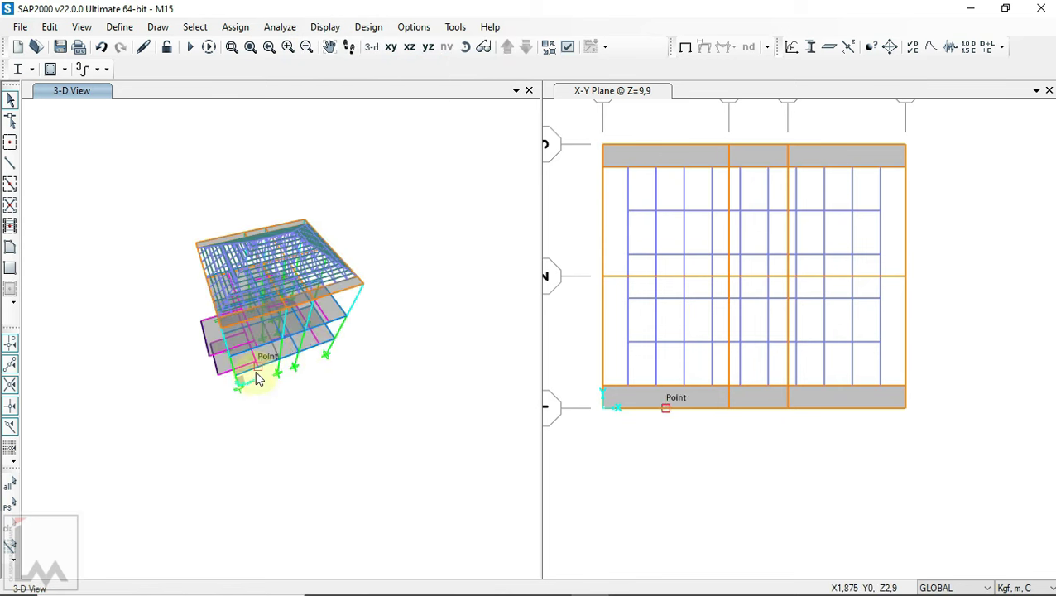
pyautogui.click(465, 47)
pyautogui.moveTo(314, 448)
pyautogui.mouseDown()
pyautogui.moveTo(494, 311)
pyautogui.moveTo(327, 357)
pyautogui.moveTo(422, 358)
pyautogui.mouseUp()
# - Orbit the building through top-down and upright angles, then bring up the 3-D display options
pyautogui.scroll(3, 219, 271)
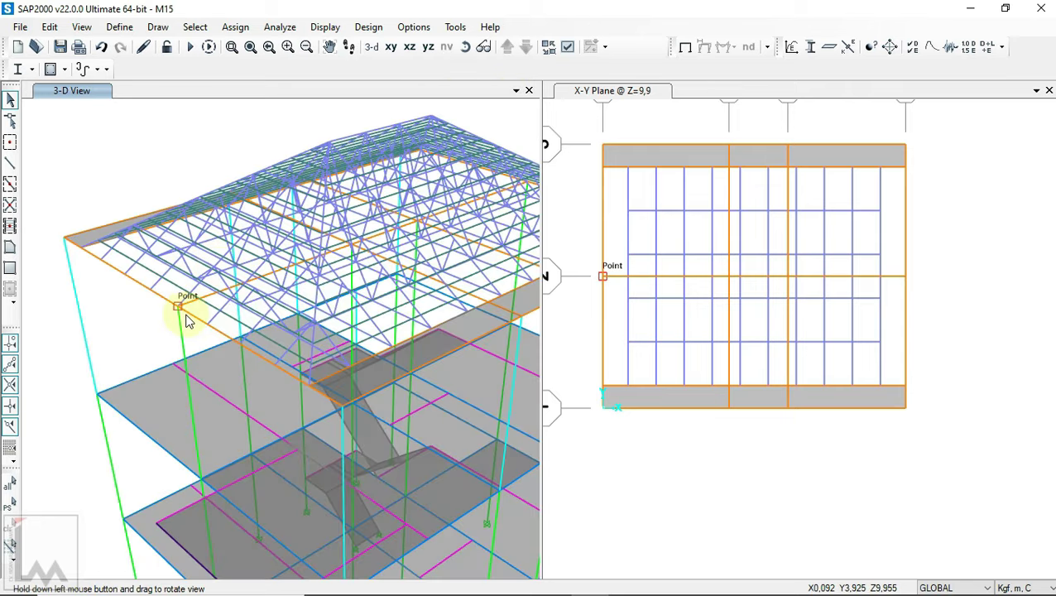
pyautogui.scroll(-3, 187, 320)
pyautogui.moveTo(106, 345)
pyautogui.mouseDown()
pyautogui.moveTo(450, 354)
pyautogui.moveTo(431, 384)
pyautogui.moveTo(237, 555)
pyautogui.moveTo(207, 530)
pyautogui.moveTo(122, 217)
pyautogui.moveTo(117, 269)
pyautogui.moveTo(9, 342)
pyautogui.moveTo(625, 130)
pyautogui.mouseUp()
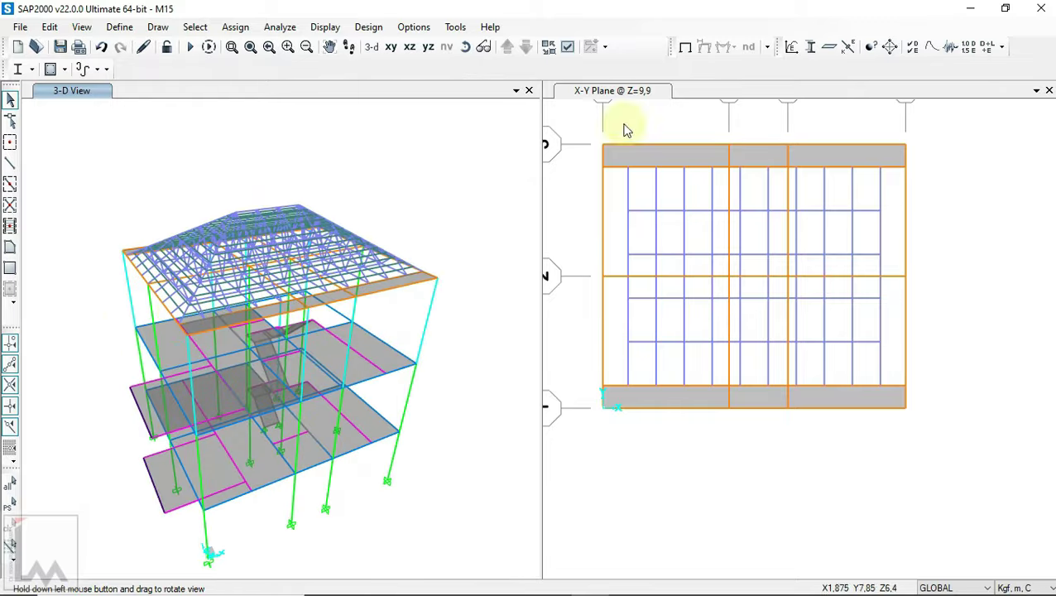
pyautogui.moveTo(469, 176)
pyautogui.mouseDown()
pyautogui.moveTo(93, 157)
pyautogui.moveTo(545, 175)
pyautogui.moveTo(469, 134)
pyautogui.moveTo(502, 33)
pyautogui.moveTo(499, 114)
pyautogui.moveTo(528, 151)
pyautogui.moveTo(587, 190)
pyautogui.mouseUp()
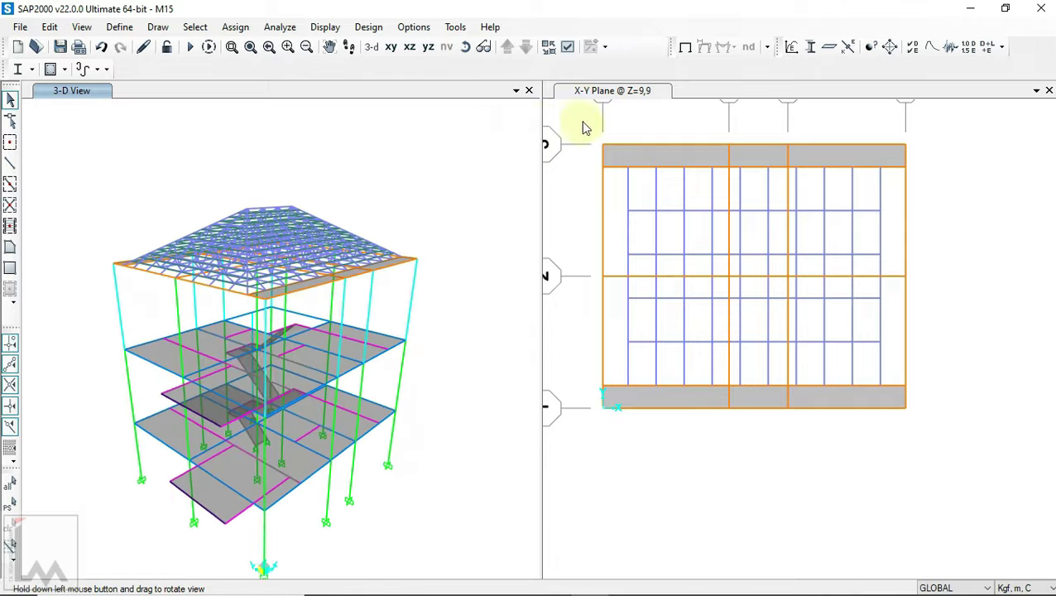
pyautogui.moveTo(462, 243)
pyautogui.mouseDown()
pyautogui.moveTo(476, 75)
pyautogui.moveTo(471, 323)
pyautogui.moveTo(466, 272)
pyautogui.moveTo(443, 253)
pyautogui.moveTo(395, 278)
pyautogui.moveTo(457, 295)
pyautogui.mouseUp()
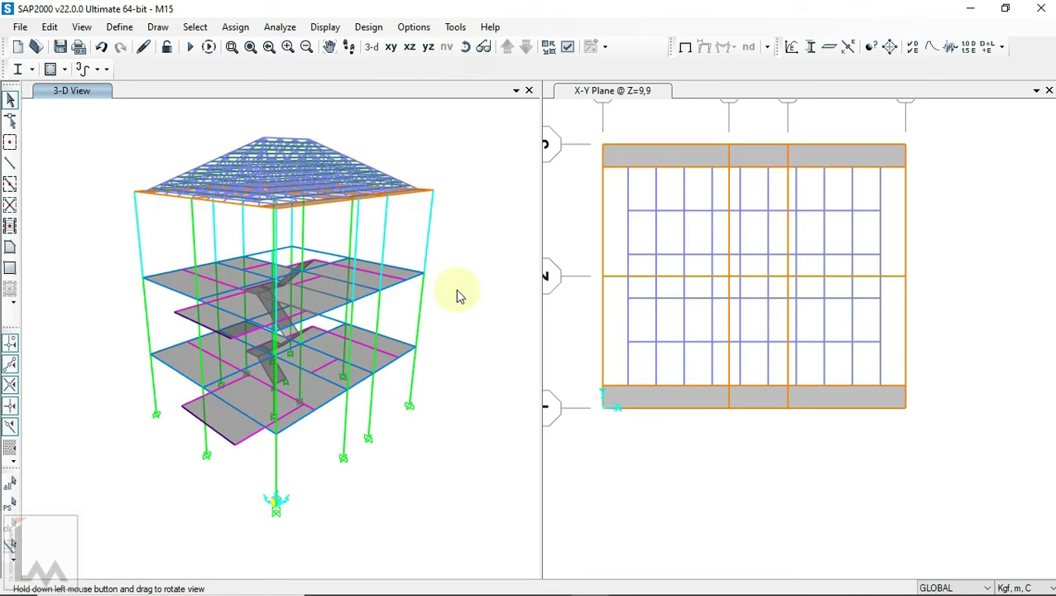
pyautogui.click(567, 48)
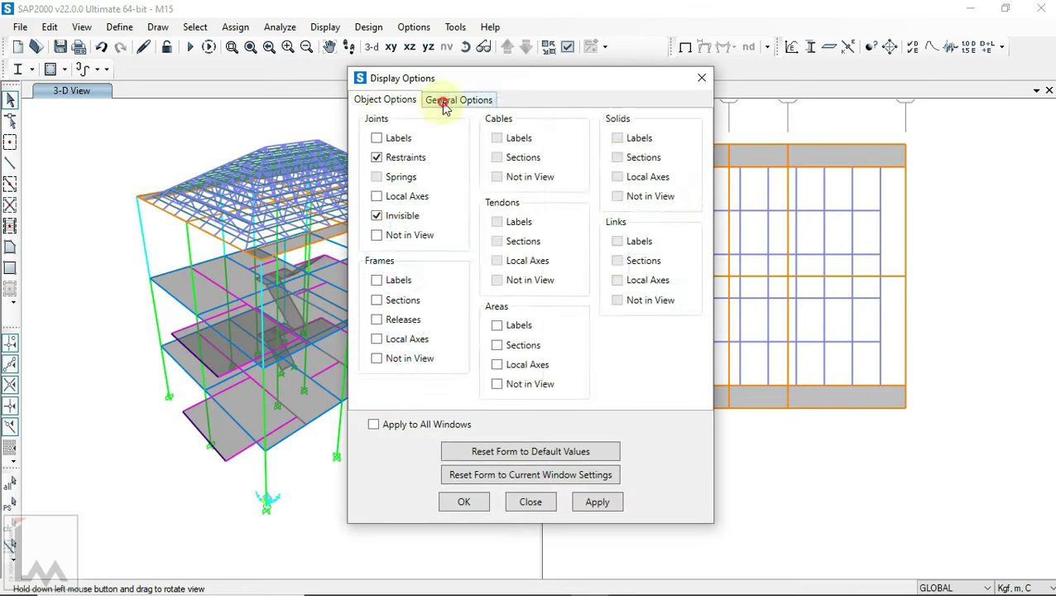
# - Turn on Extrude View in General Options and orbit the extruded building to show the stairs
pyautogui.click(454, 99)
pyautogui.click(463, 503)
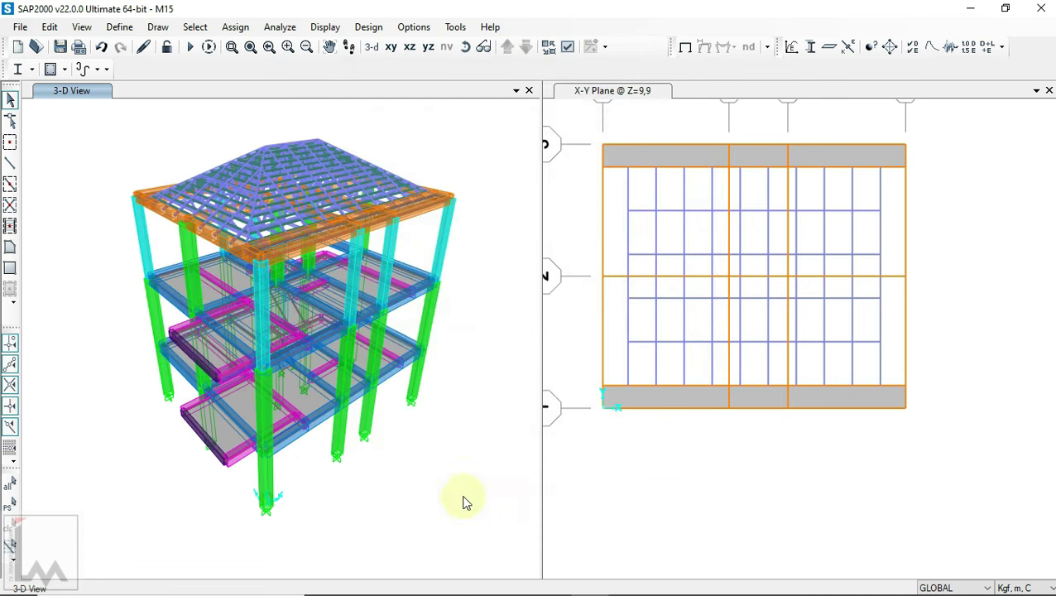
pyautogui.click(465, 47)
pyautogui.moveTo(455, 431)
pyautogui.mouseDown()
pyautogui.moveTo(531, 252)
pyautogui.moveTo(631, 230)
pyautogui.moveTo(482, 307)
pyautogui.moveTo(455, 348)
pyautogui.moveTo(348, 397)
pyautogui.moveTo(25, 368)
pyautogui.moveTo(377, 193)
pyautogui.mouseUp()
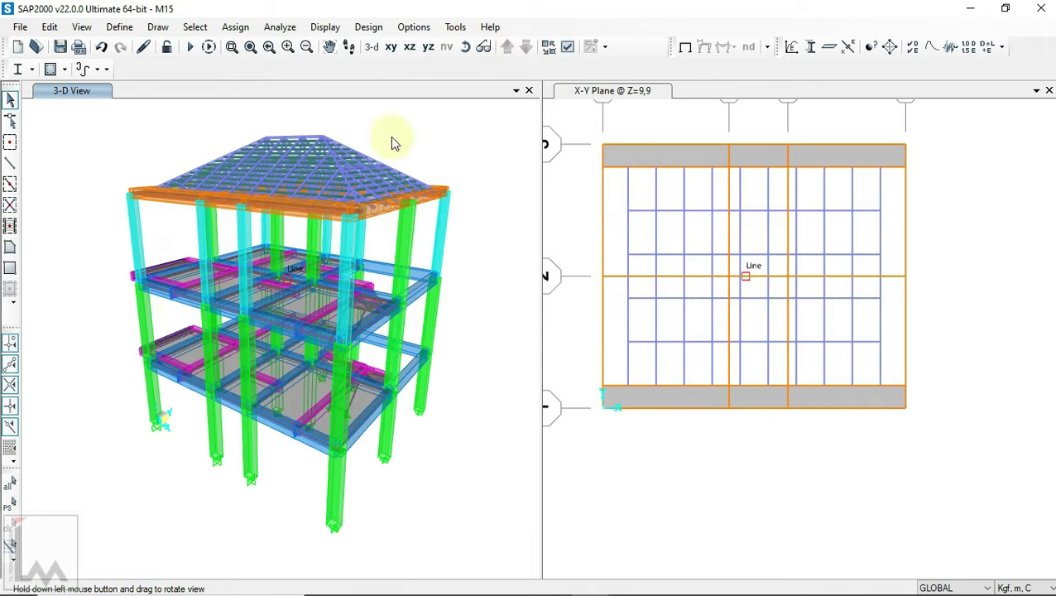
pyautogui.moveTo(497, 459)
pyautogui.mouseDown()
pyautogui.moveTo(225, 422)
pyautogui.moveTo(209, 395)
pyautogui.moveTo(122, 405)
pyautogui.moveTo(81, 447)
pyautogui.moveTo(88, 487)
pyautogui.mouseUp()
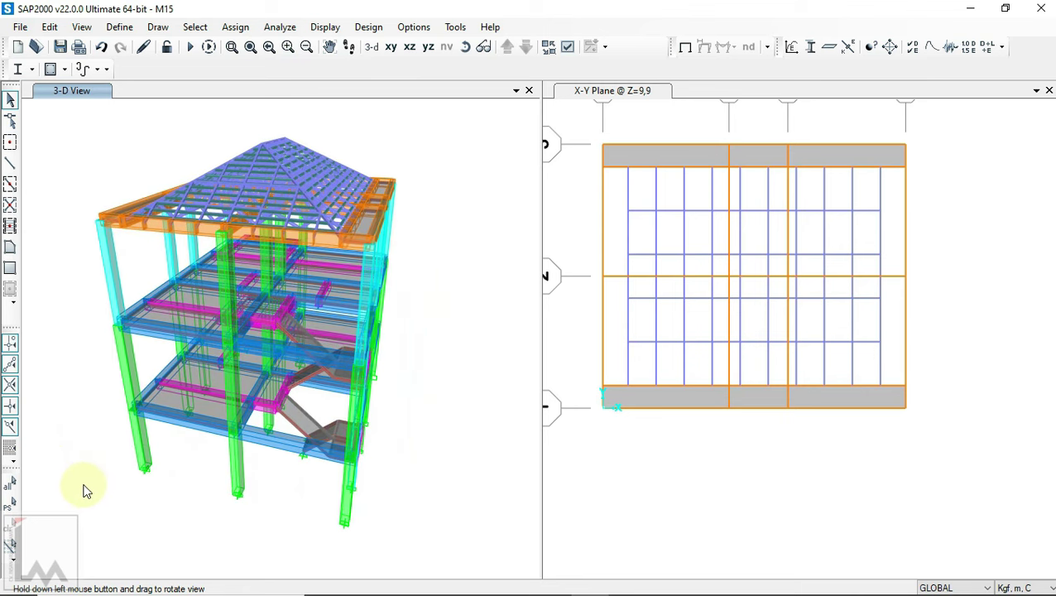
pyautogui.moveTo(89, 488); pyautogui.dragTo(83, 485)
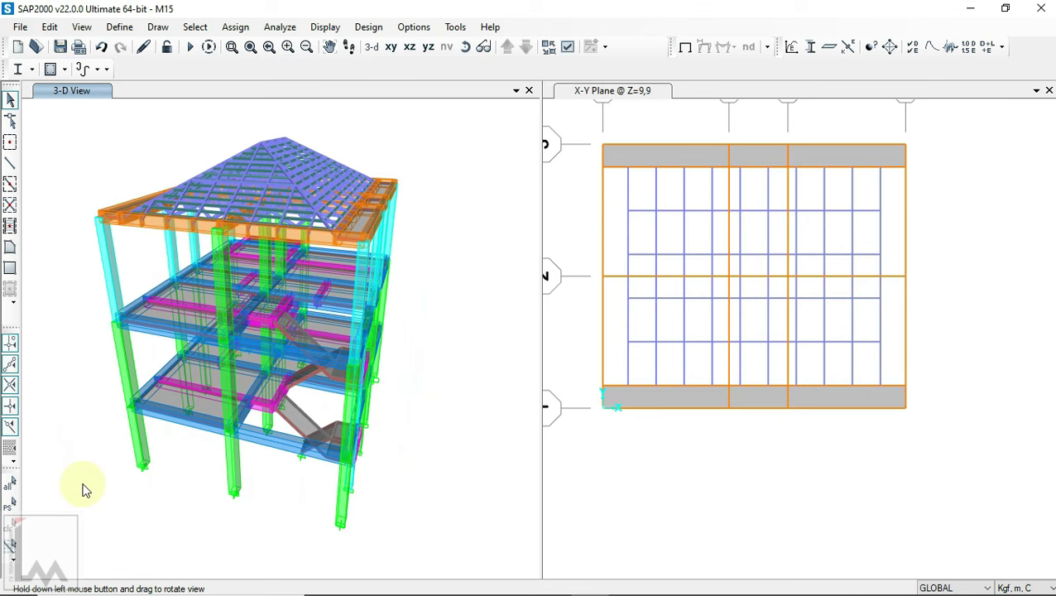
pyautogui.moveTo(108, 488); pyautogui.dragTo(124, 483)
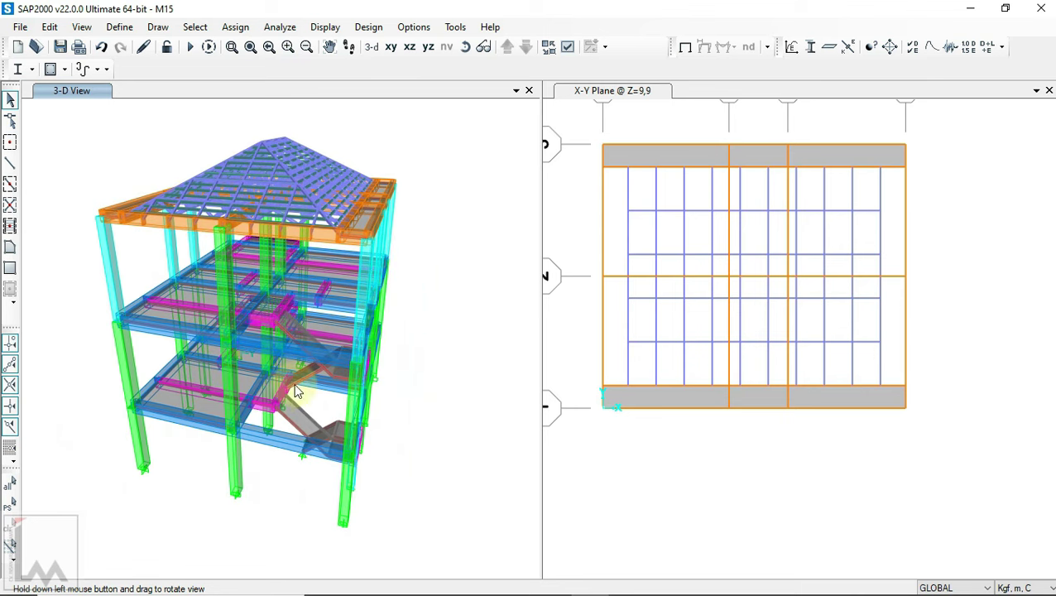